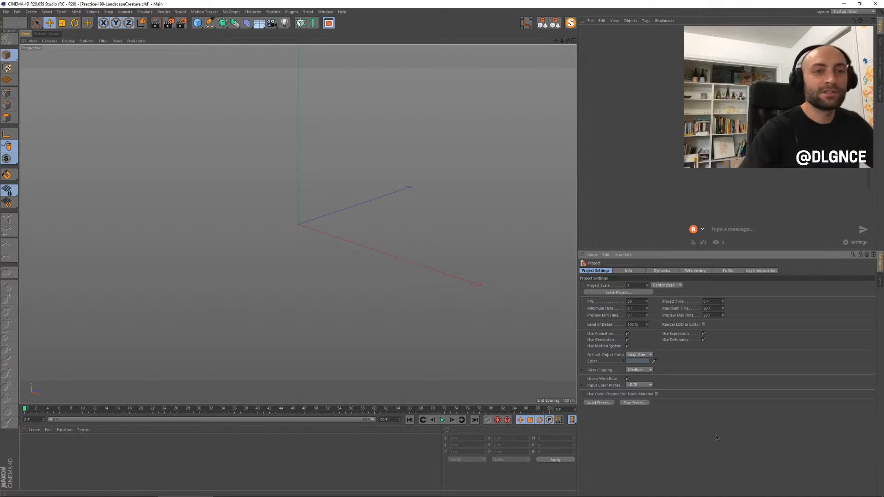
Step: Add a Landscape object, raise its sea level to 100% and lower its plateau level to about 0%
click(197, 23)
click(338, 70)
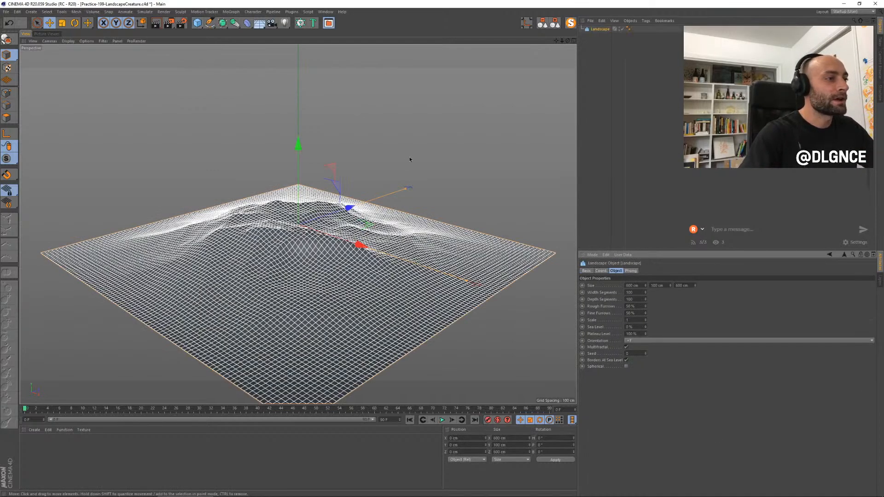
alt+drag(394, 257, 411, 272)
alt+middle_drag(411, 272, 439, 240)
alt+drag(438, 240, 437, 198)
drag(646, 327, 646, 281)
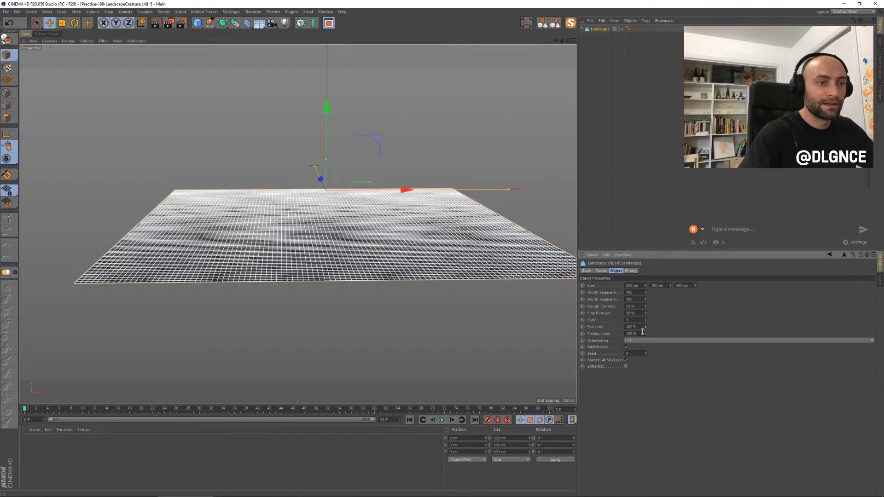
drag(645, 334, 645, 379)
Step: Set the landscape's width segments and depth segments to 50 each
alt+drag(183, 189, 415, 228)
click(630, 293)
text(50)
key(Tab)
text(50)
key(Return)
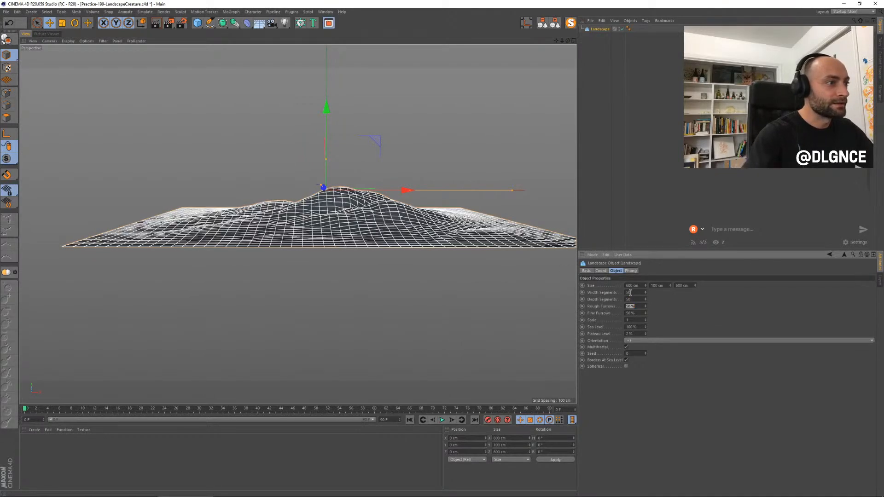
Step: Lower the landscape slightly to about -9.4 cm in Y and adjust its height
scroll(325, 209, up, 3)
alt+drag(325, 210, 357, 252)
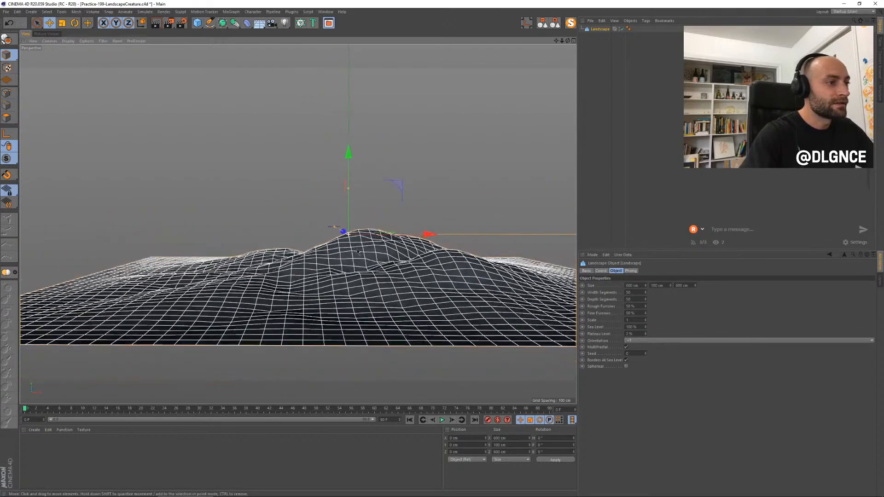
drag(349, 166, 349, 174)
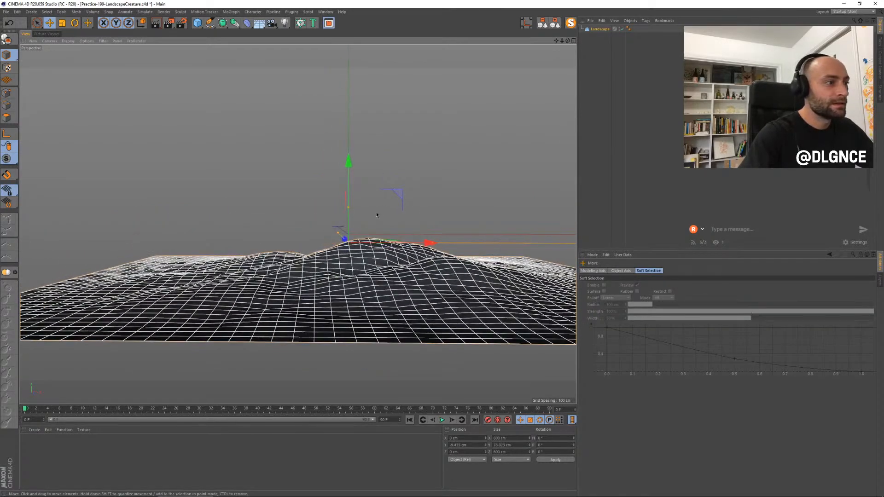
scroll(376, 212, up, 2)
alt+drag(375, 212, 332, 201)
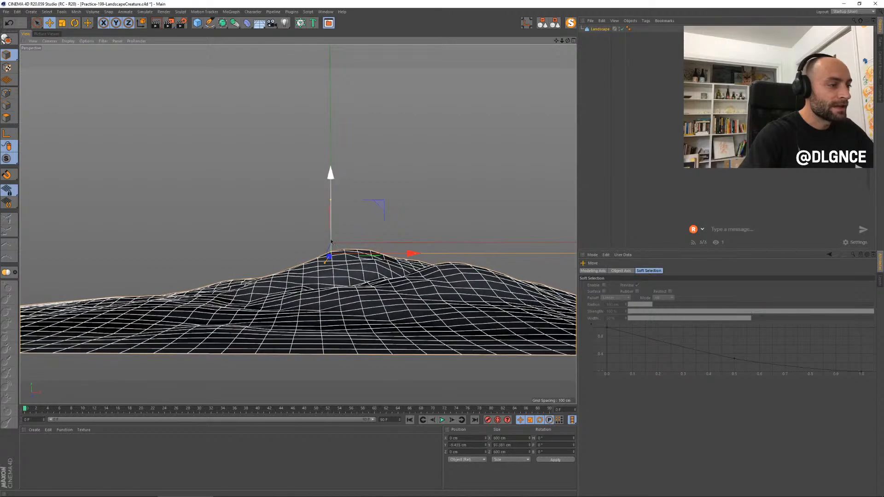
Step: Frame the hills from a close, low viewpoint and save the project
scroll(331, 248, up, 3)
scroll(331, 248, down, 3)
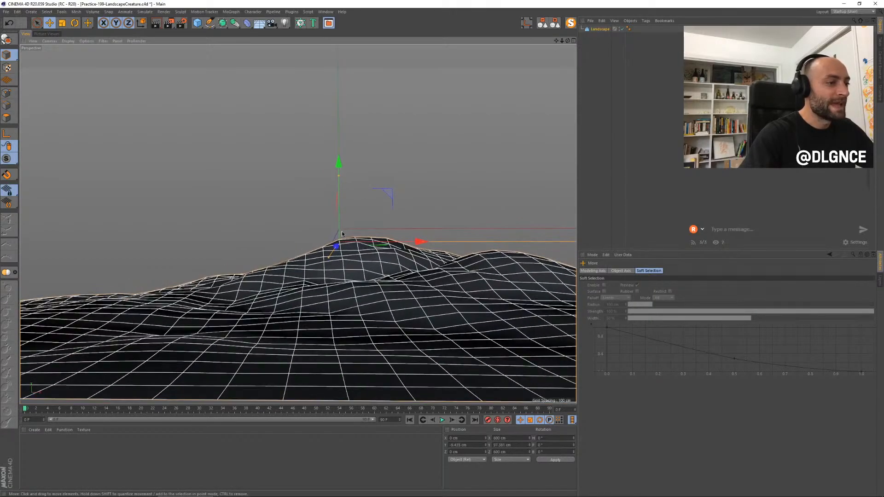
alt+drag(342, 232, 390, 245)
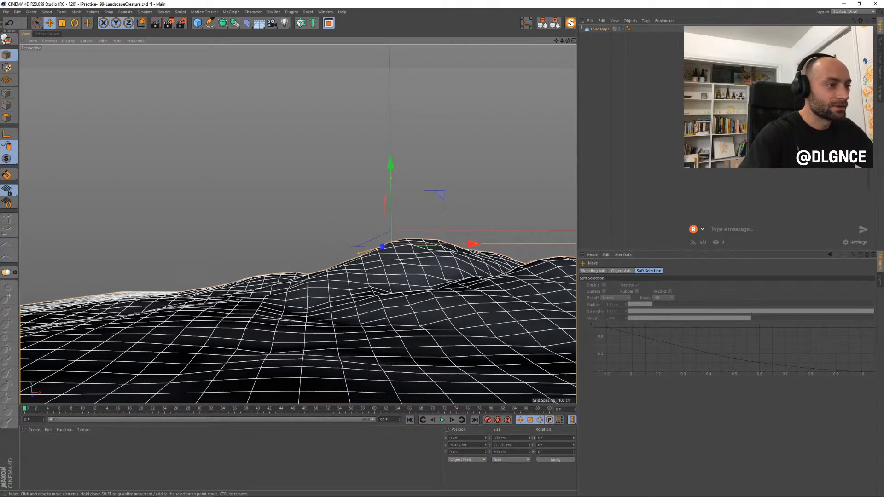
key(ctrl+s)
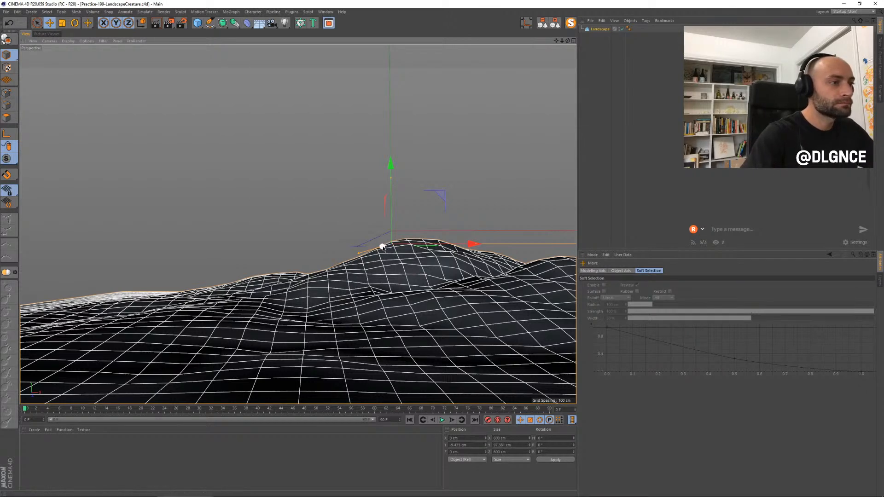
Step: Duplicate the landscape, place the copy behind and to the left of the original, and set its seed to 2
ctrl+drag(382, 247, 371, 251)
drag(445, 251, 369, 256)
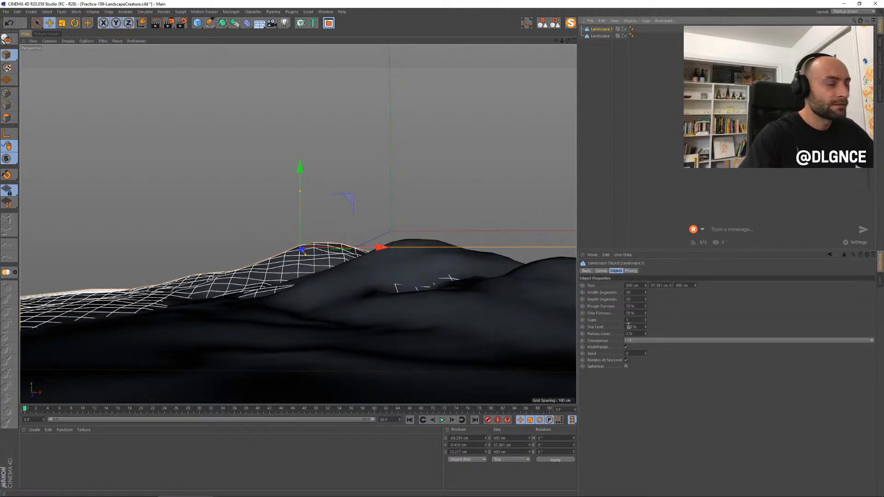
click(645, 297)
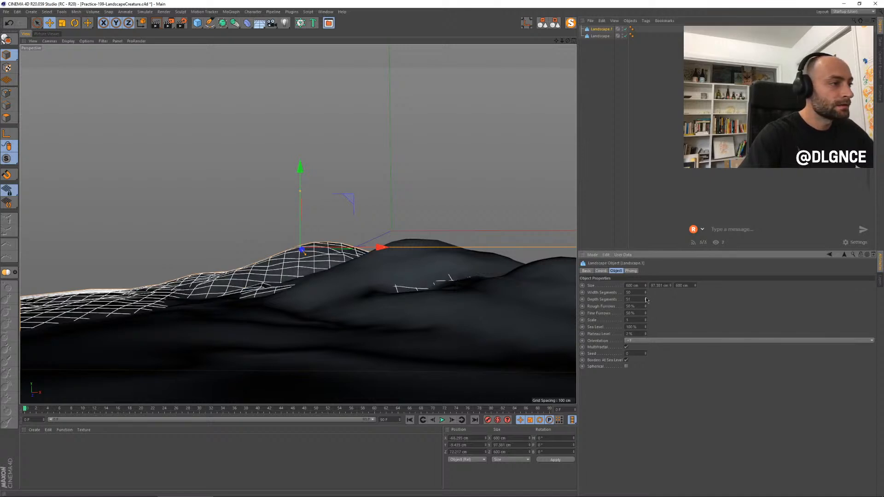
click(645, 301)
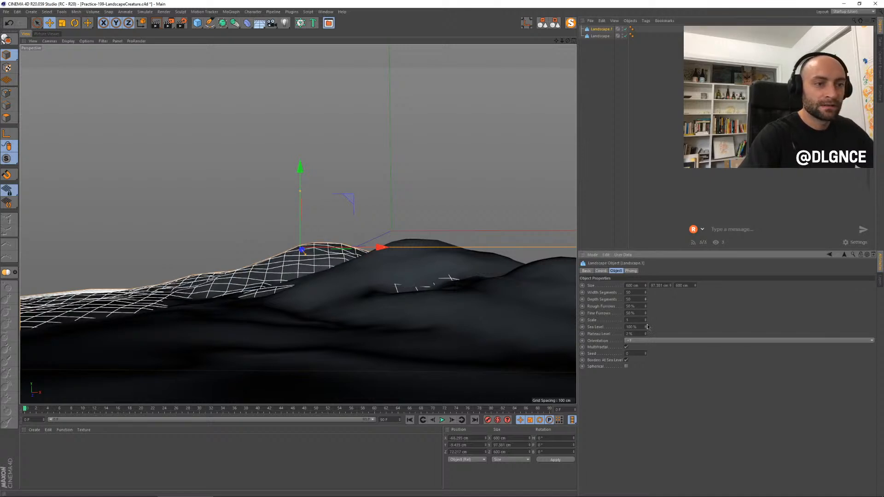
click(646, 352)
click(646, 352)
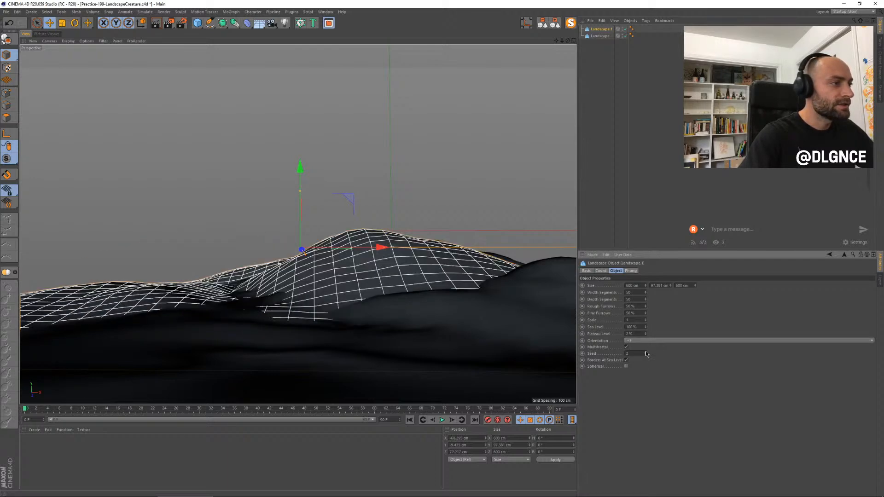
click(645, 355)
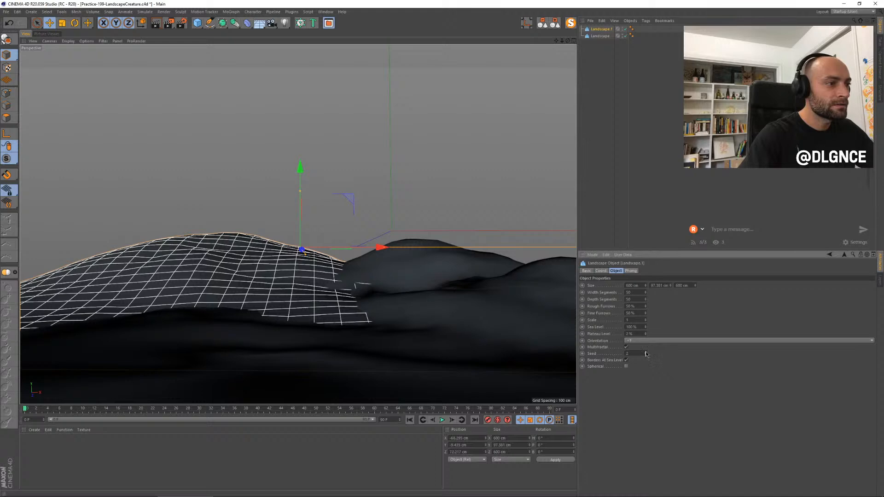
click(646, 353)
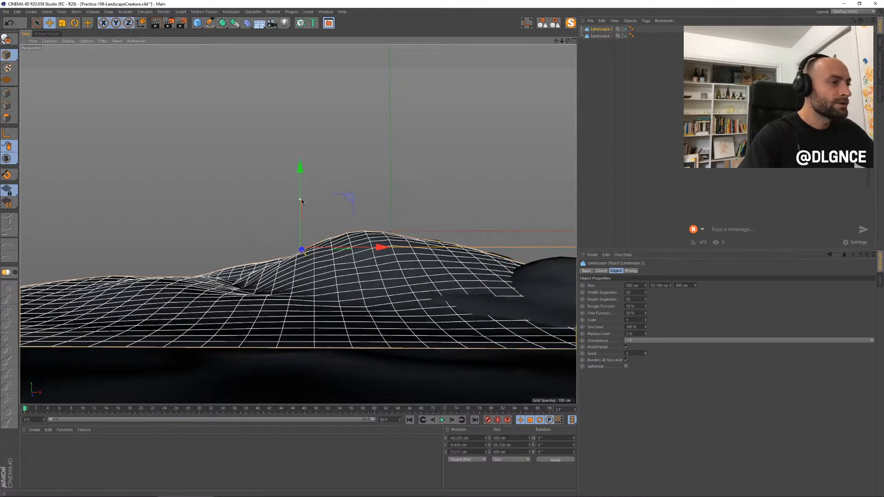
Step: Move the copied landscape lower and farther behind the front hills, and reduce its depth to about 270 cm
key(e)
drag(346, 199, 331, 217)
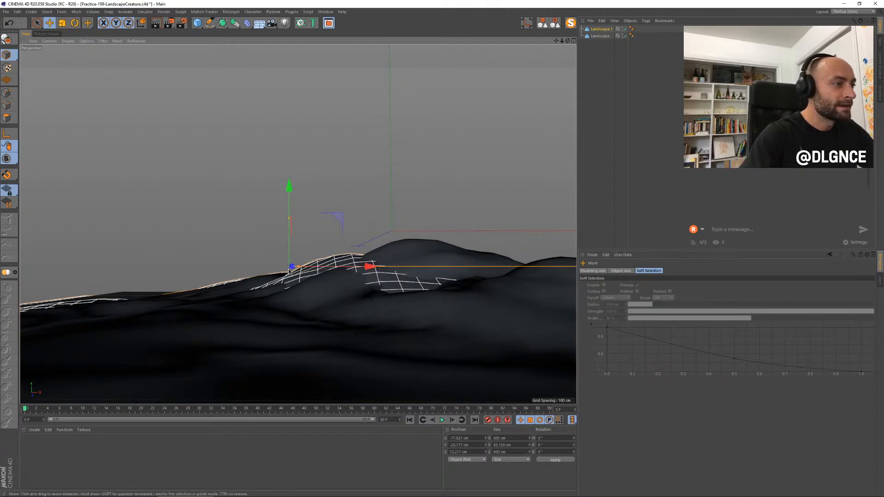
drag(290, 271, 300, 275)
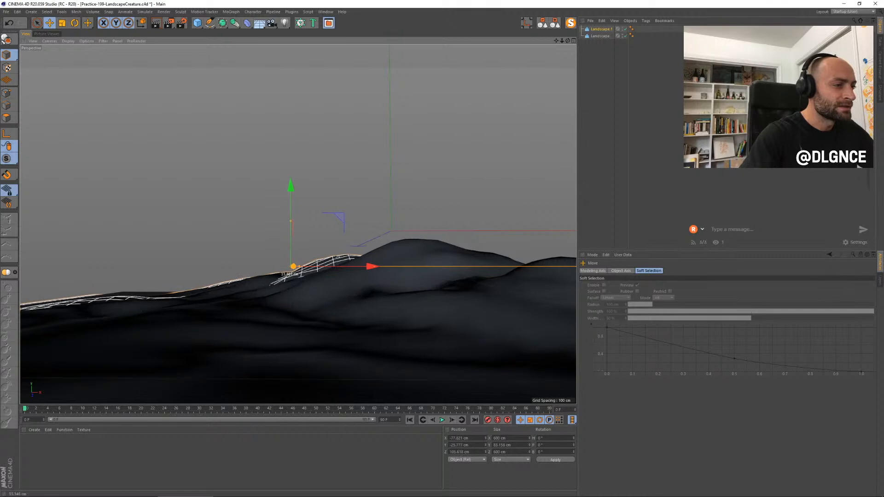
drag(344, 216, 356, 205)
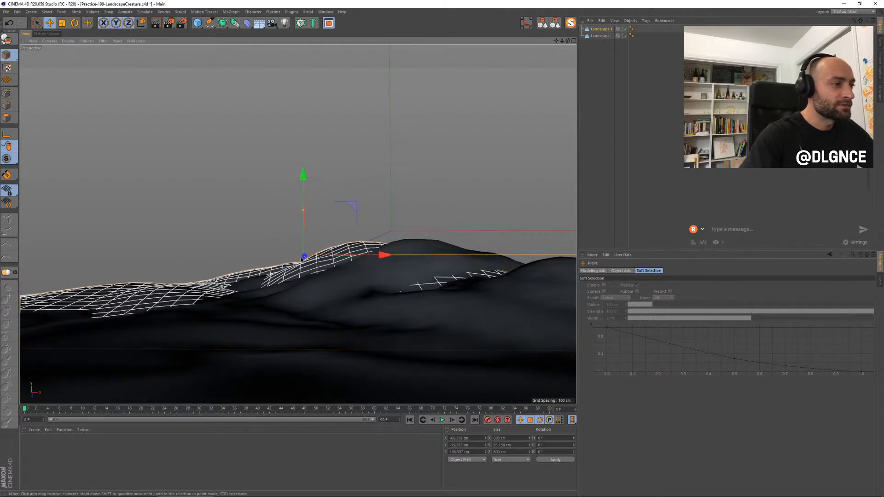
drag(304, 256, 304, 264)
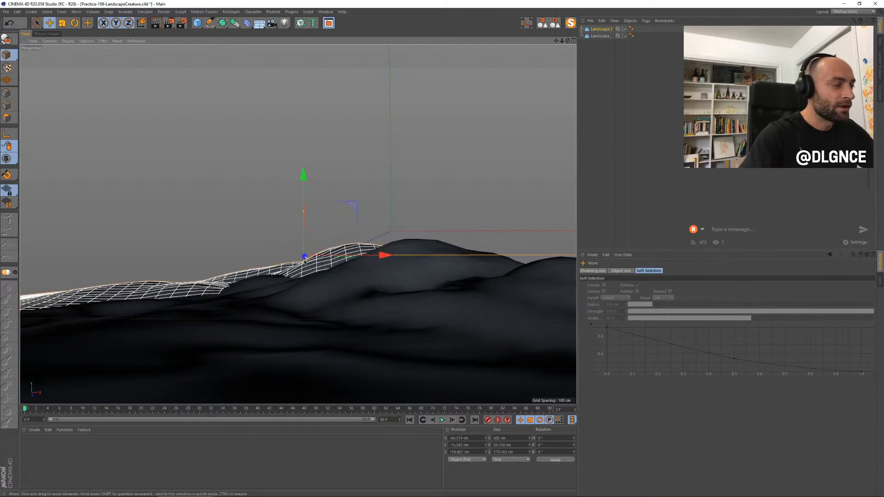
Step: Shift the rear landscape farther left and back, to about 141 cm in Z, and rotate its heading slightly
drag(358, 207, 332, 204)
key(r)
drag(317, 254, 279, 266)
key(e)
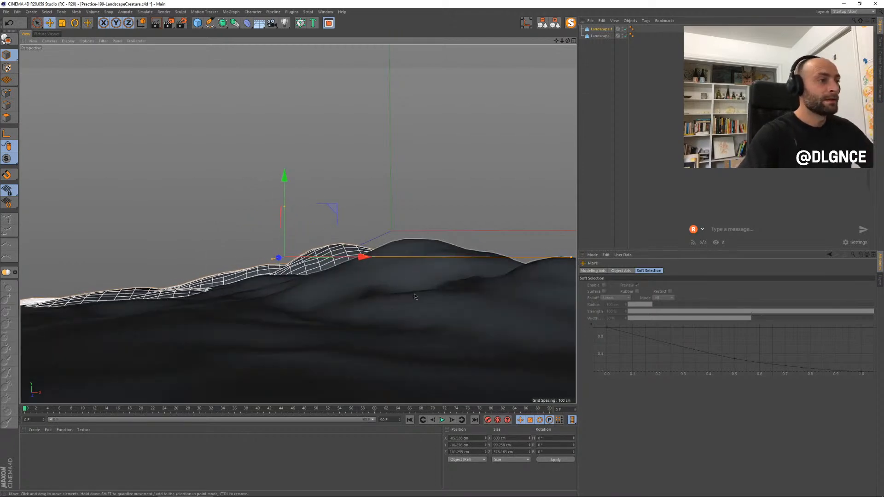
Step: Check the composition of both landscapes and add a standard camera at the current low-angle view
click(413, 293)
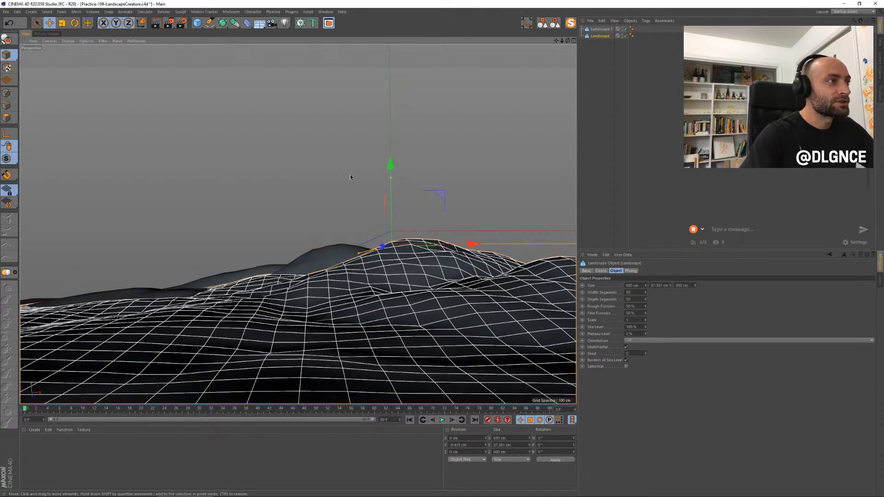
scroll(426, 241, down, 1)
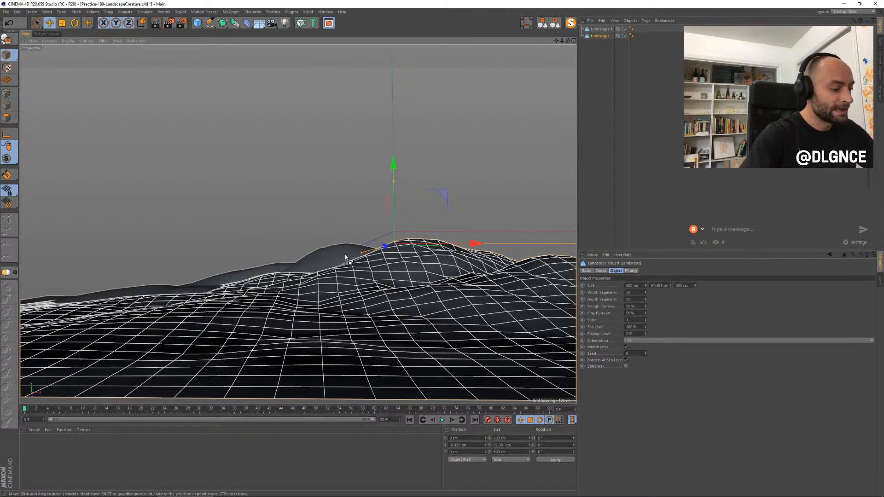
scroll(345, 257, down, 1)
scroll(449, 200, down, 1)
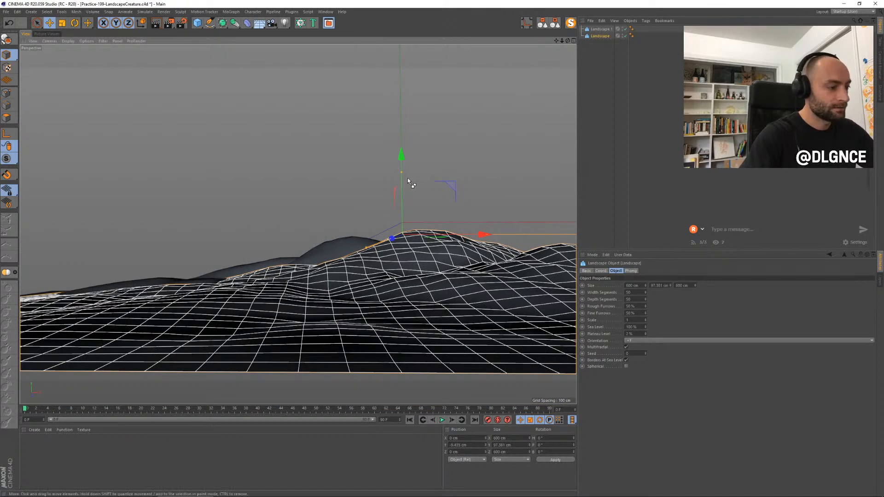
click(500, 198)
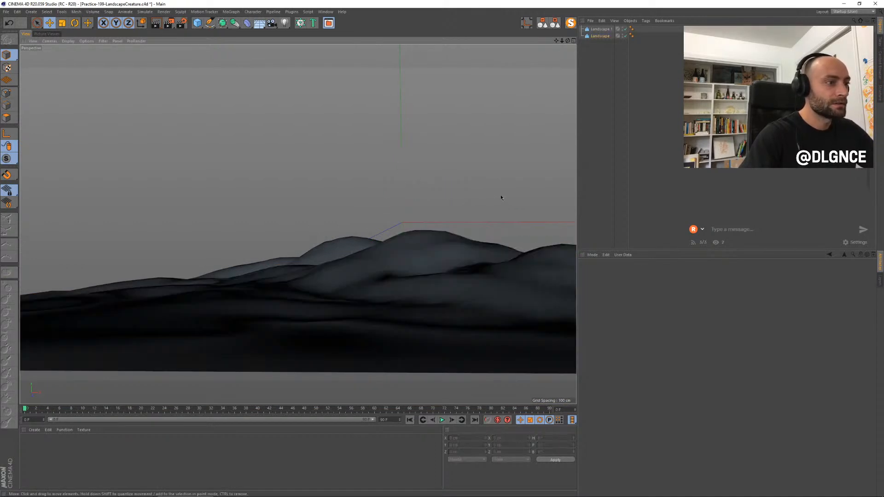
scroll(501, 197, up, 1)
click(273, 22)
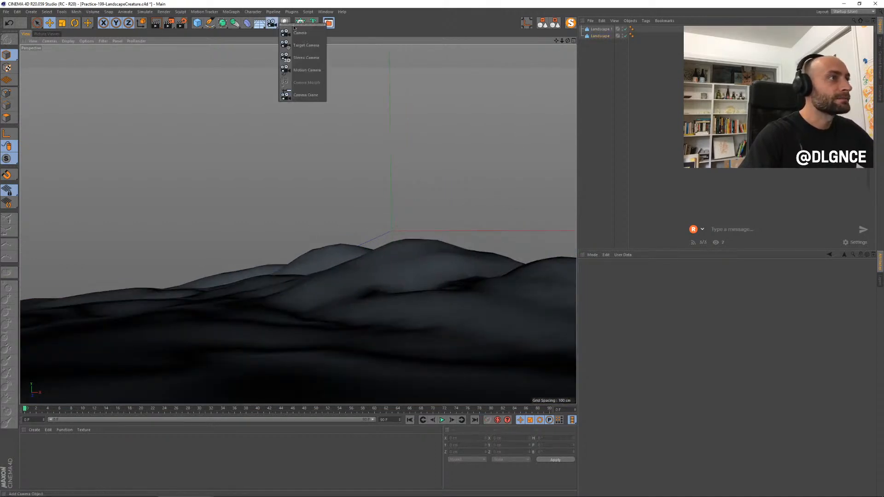
click(297, 33)
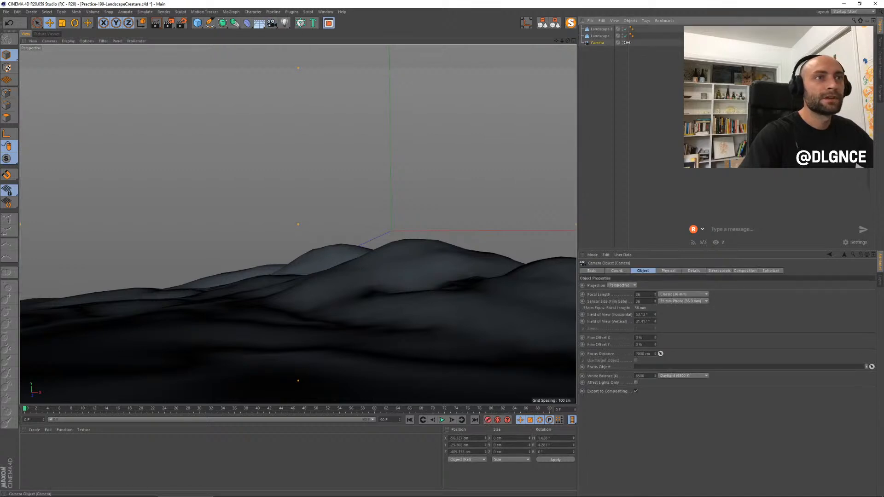
Step: Add a Protection tag to the camera to lock its position
click(646, 20)
mouse_move(667, 31)
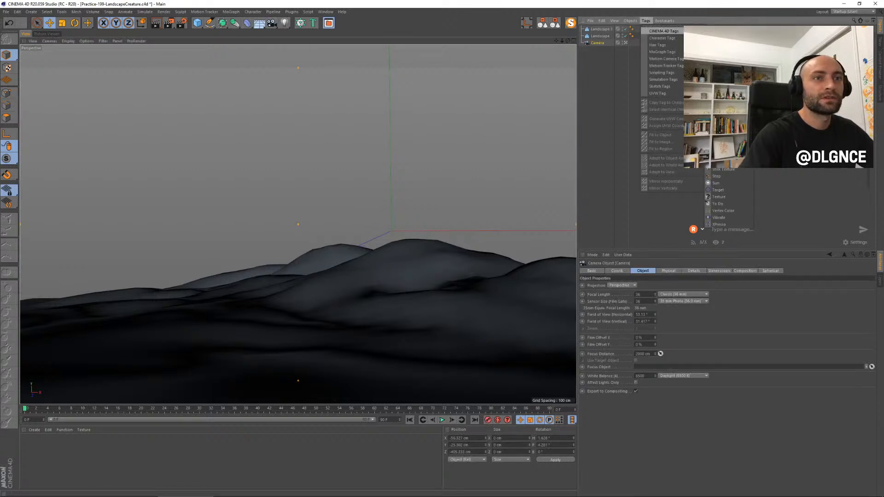
click(739, 190)
Step: Add a Physical Sky, rotate its heading to light the hills from another side, and place it last in the object hierarchy
click(421, 241)
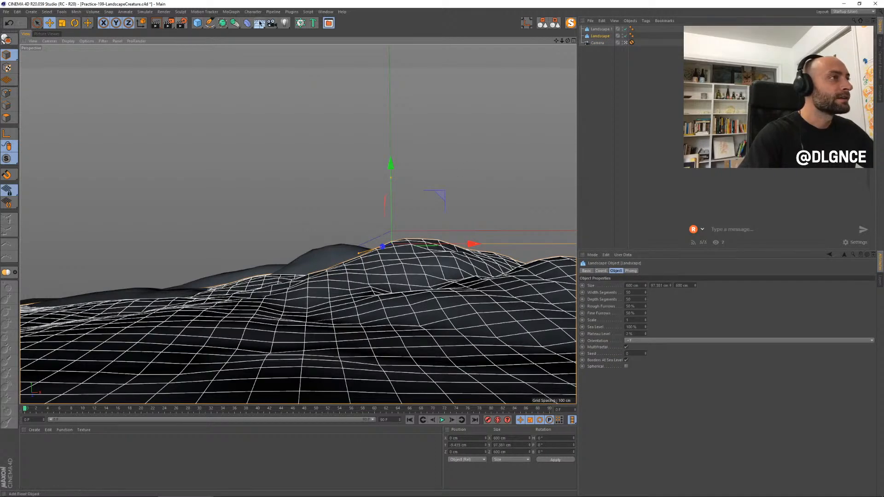
click(260, 23)
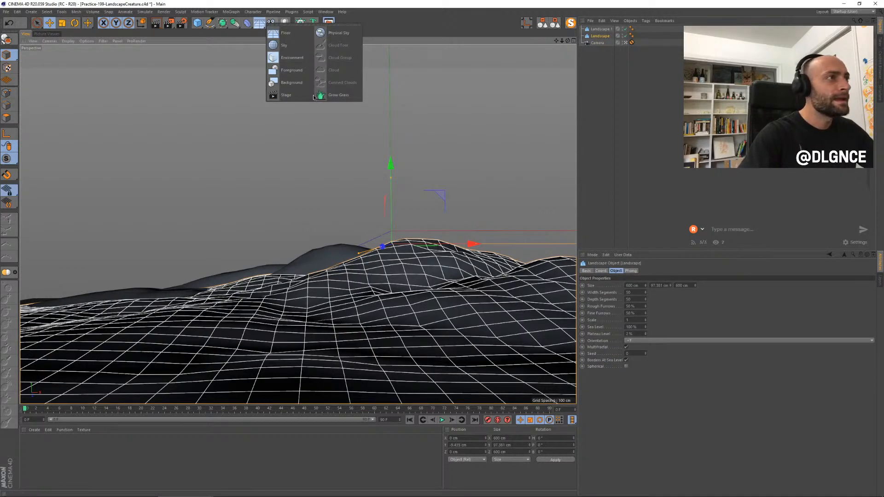
click(338, 33)
key(r)
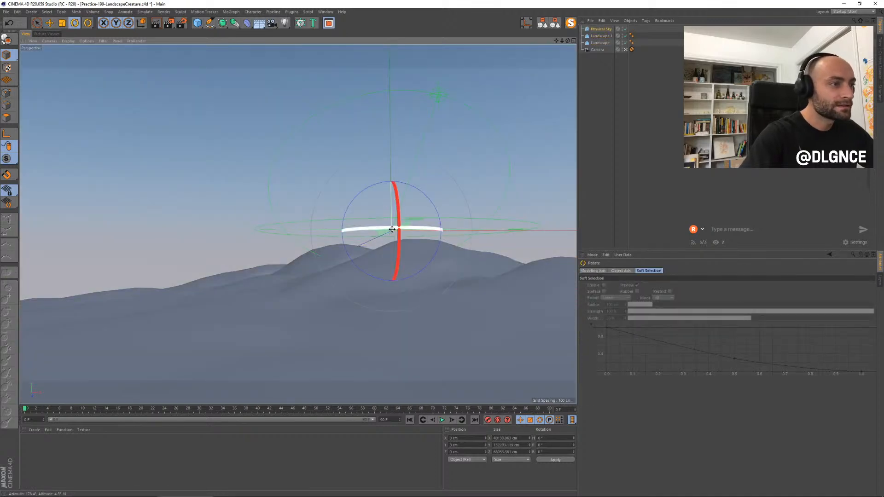
drag(394, 230, 458, 220)
drag(602, 32, 598, 52)
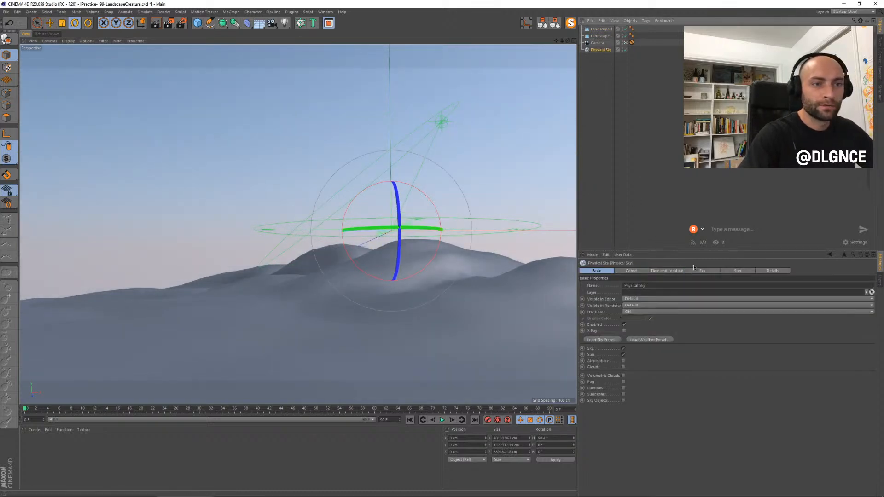
Step: Review the Physical Sky's sky and sun settings and change its time of day to shift the sun
click(701, 271)
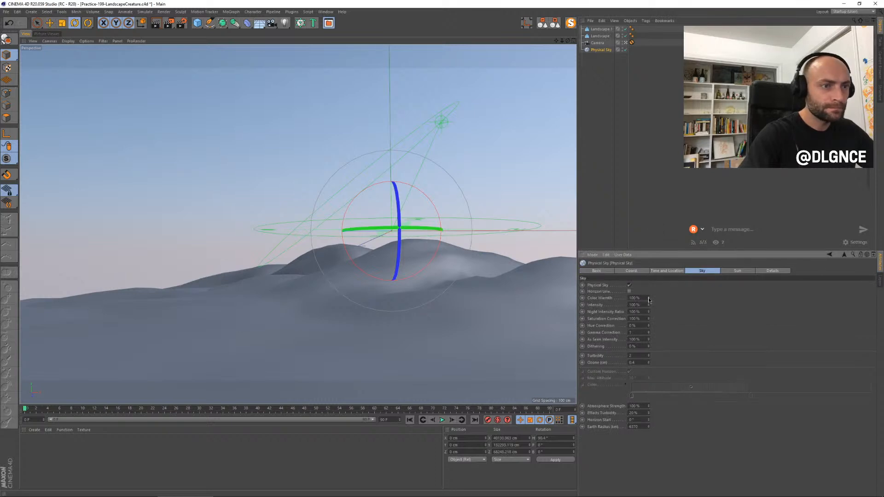
click(735, 271)
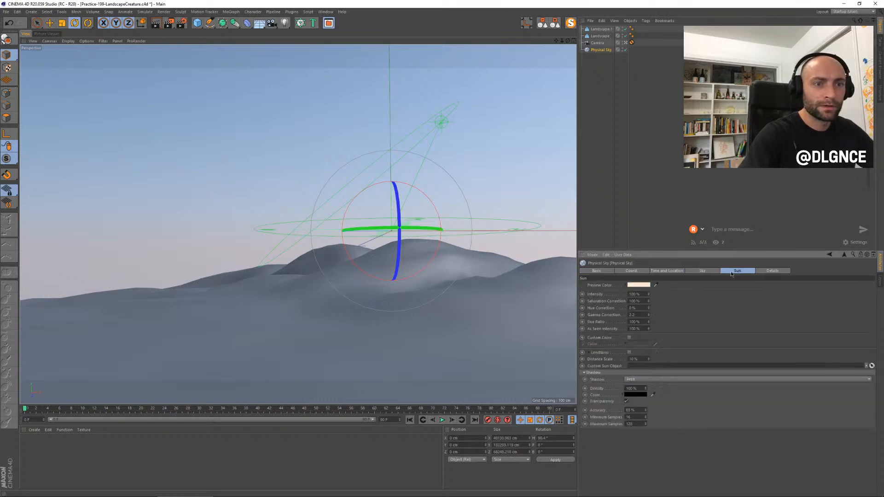
click(676, 272)
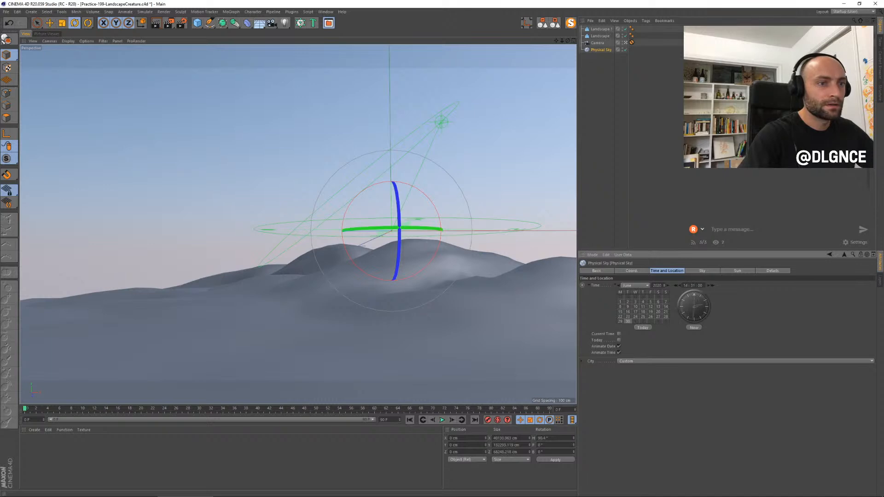
drag(678, 292, 685, 305)
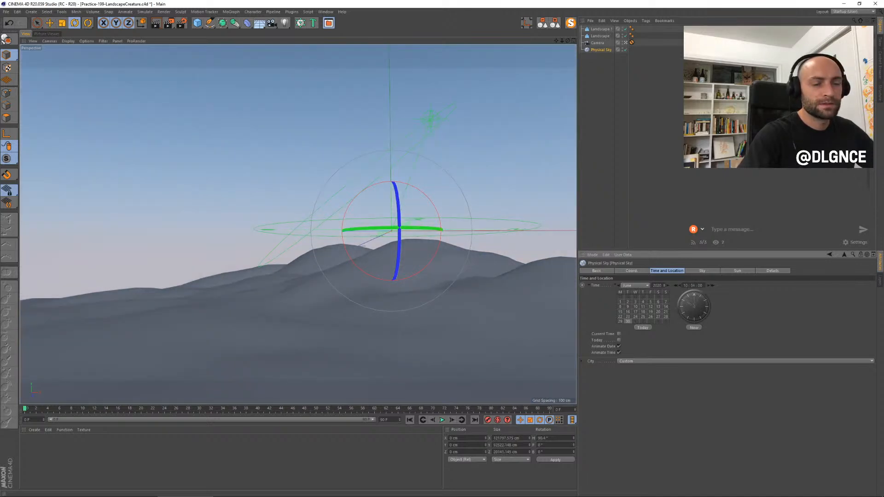
Step: Move the Physical Sky's time of day to early morning, rotate its heading to about -60°, and render the view
mouse_move(686, 300)
mouse_down()
mouse_move(677, 292)
mouse_move(686, 314)
mouse_up()
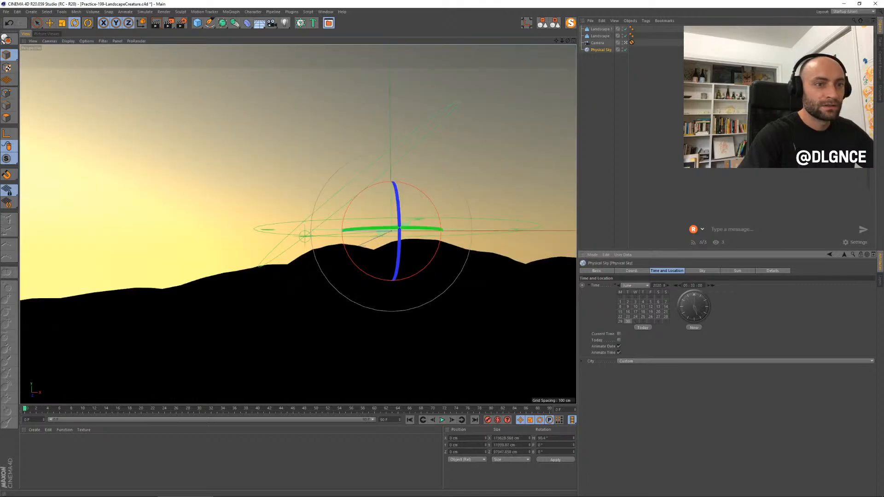
drag(392, 228, 239, 227)
key(shift+r)
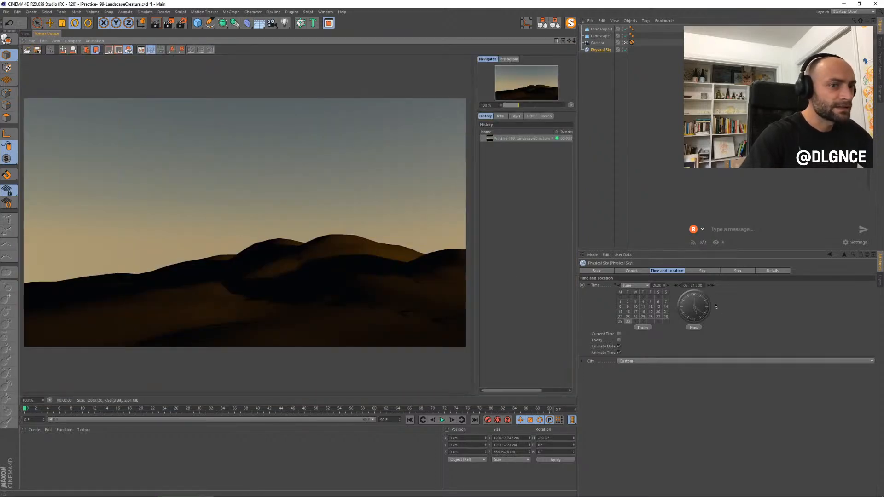
Step: Try earlier morning times for the Physical Sky, starting with 04:44, and render the scene after each change
drag(689, 305, 692, 299)
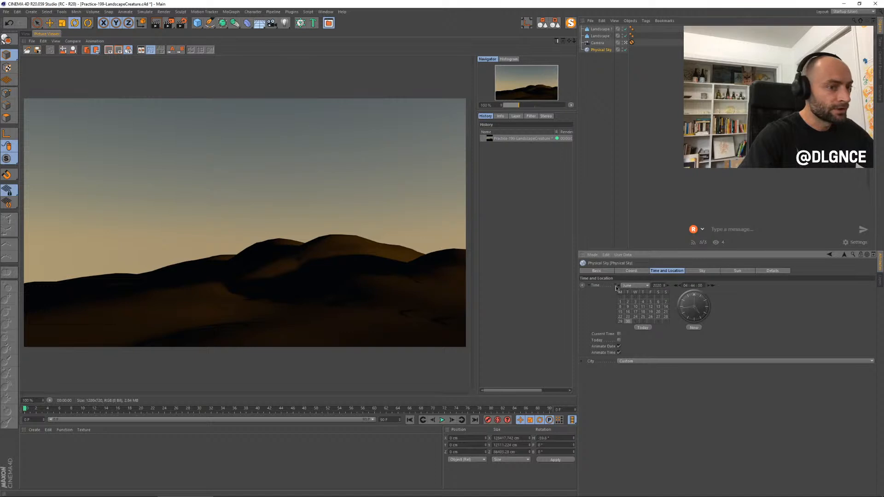
key(shift+r)
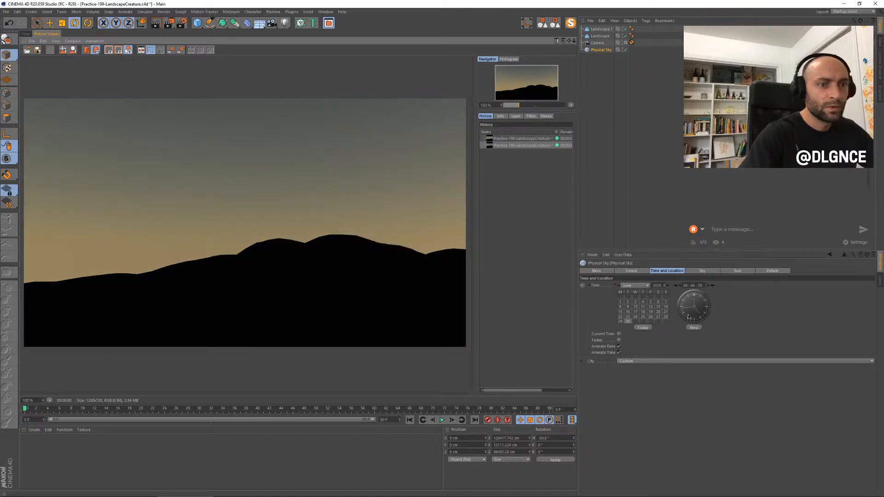
drag(689, 317, 698, 300)
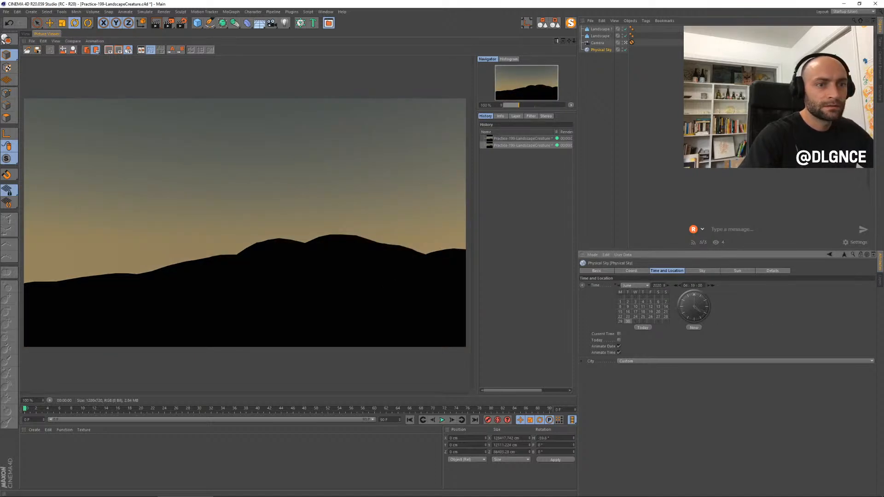
key(shift+r)
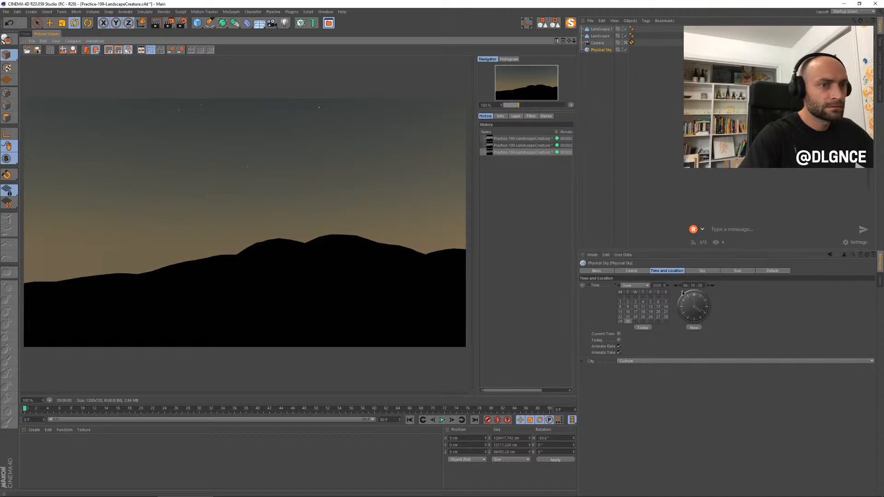
Step: Change the Physical Sky's time to evening, lower the sun further toward the horizon, and test render each setting
drag(689, 315, 694, 306)
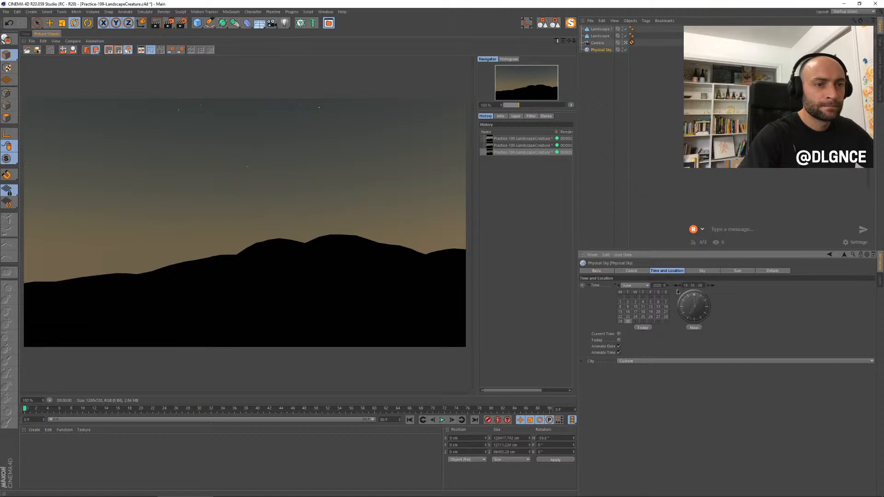
key(shift+r)
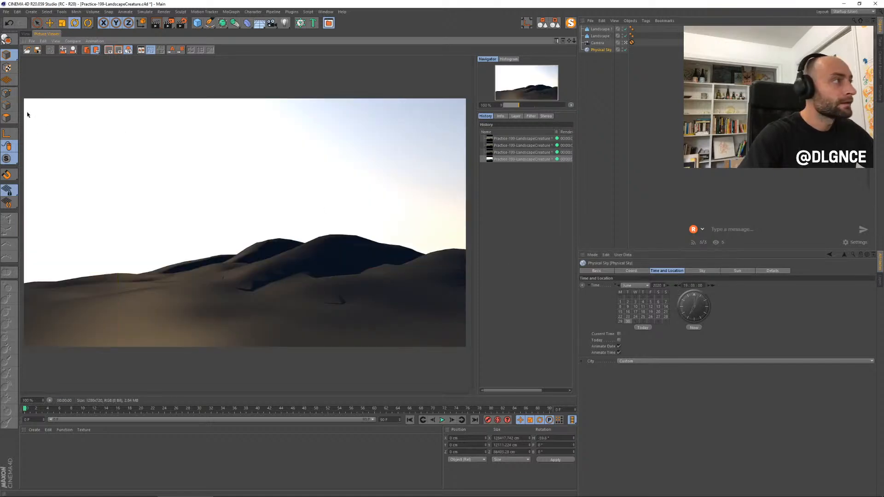
click(25, 33)
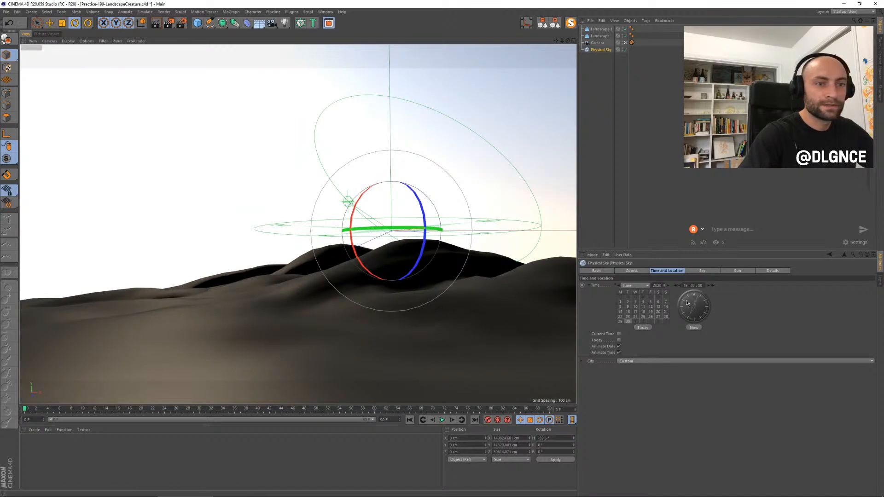
drag(686, 303, 693, 316)
drag(675, 286, 677, 291)
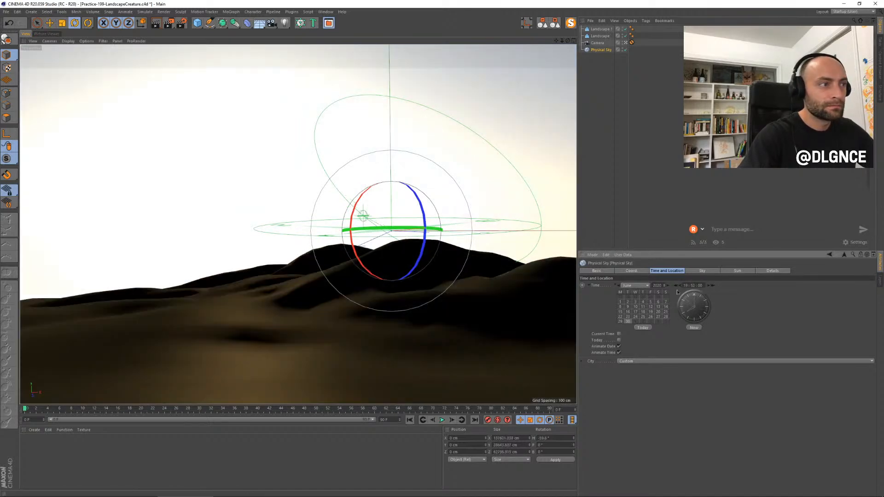
key(shift+r)
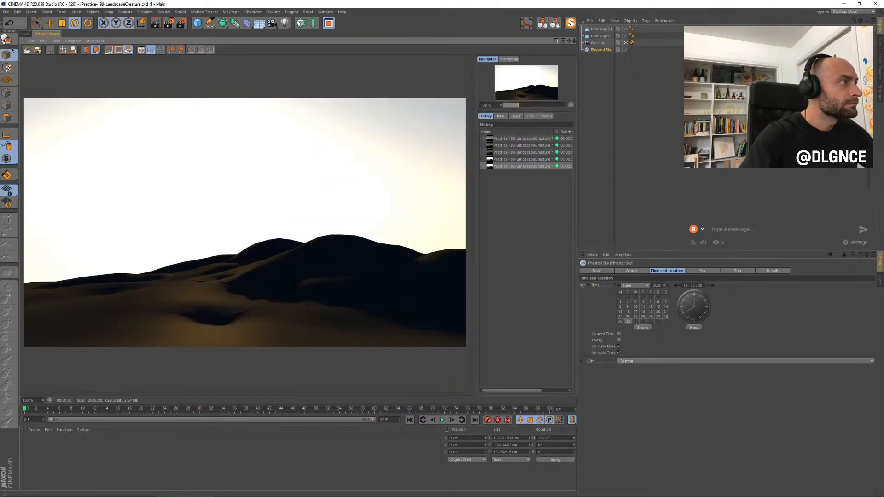
Step: Rotate the Physical Sky's heading to about -149° so the sun comes from the other side, and test render the scene
click(25, 33)
drag(386, 228, 308, 224)
key(shift+r)
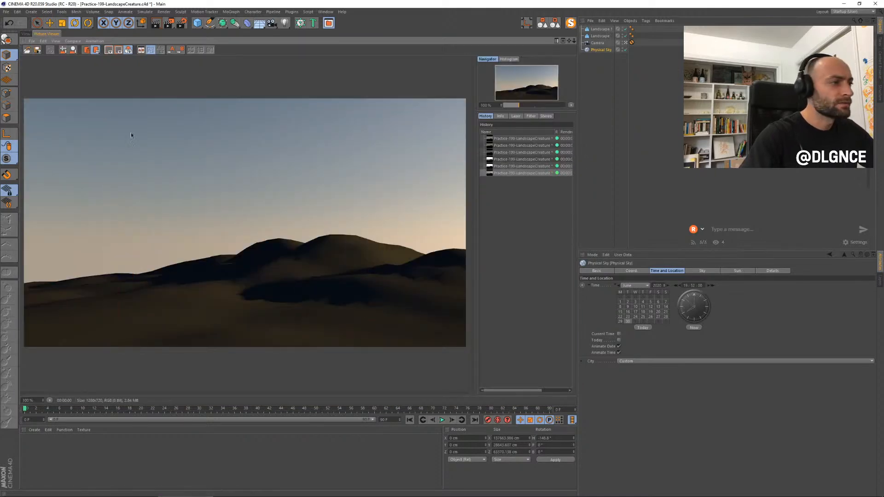
click(27, 34)
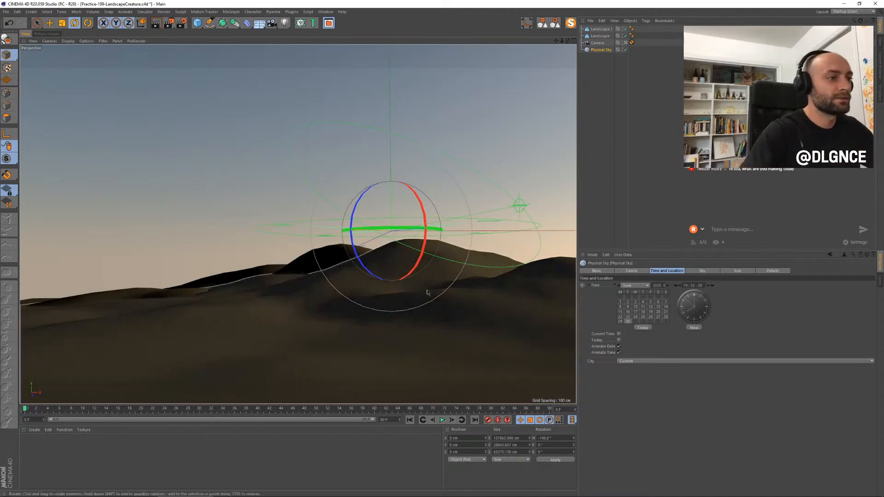
Step: Duplicate the landscape forming the central hill and convert the copy to an editable polygon object
click(429, 293)
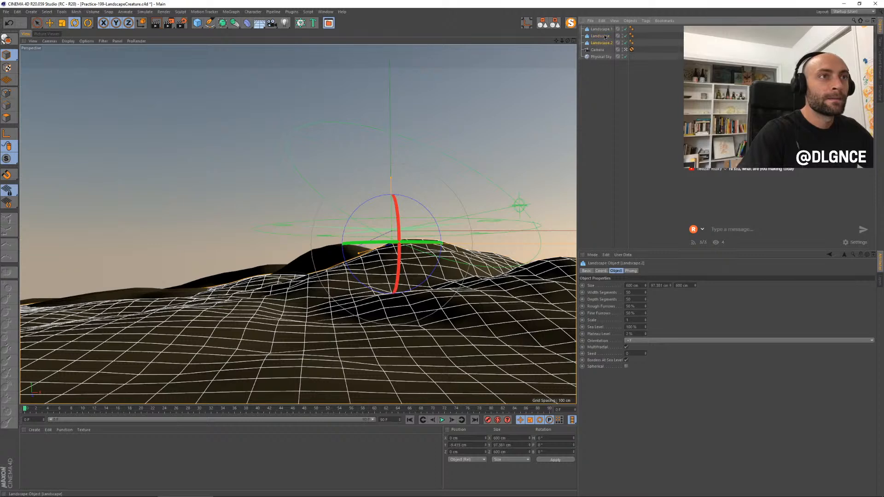
key(c)
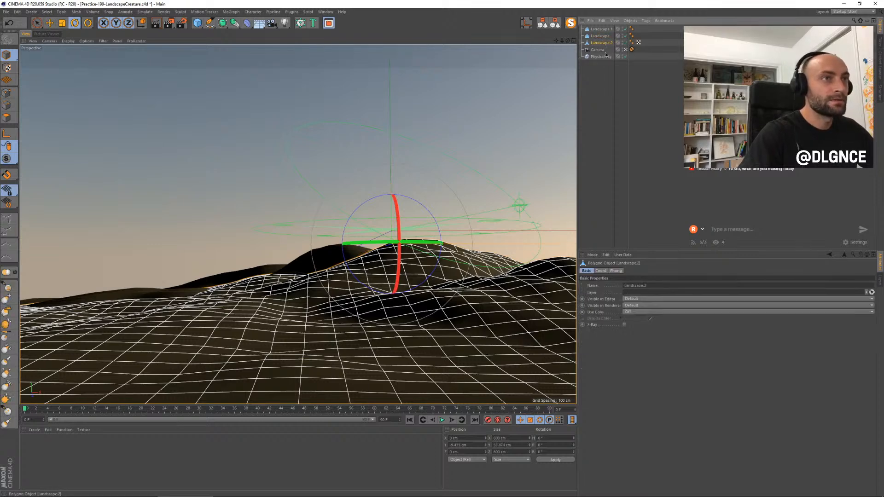
Step: Raise the copied landscape's central hill with the Pull sculpting brush at 20% pressure from the camera view
click(8, 286)
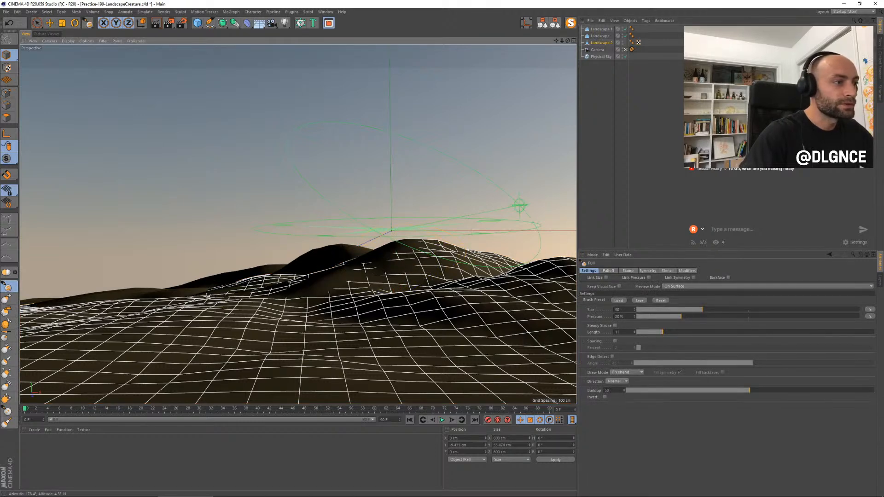
mouse_move(219, 304)
mouse_down()
mouse_move(238, 280)
mouse_move(240, 294)
mouse_move(110, 304)
mouse_move(386, 325)
mouse_move(545, 294)
mouse_move(404, 290)
mouse_move(369, 258)
mouse_move(514, 251)
mouse_up()
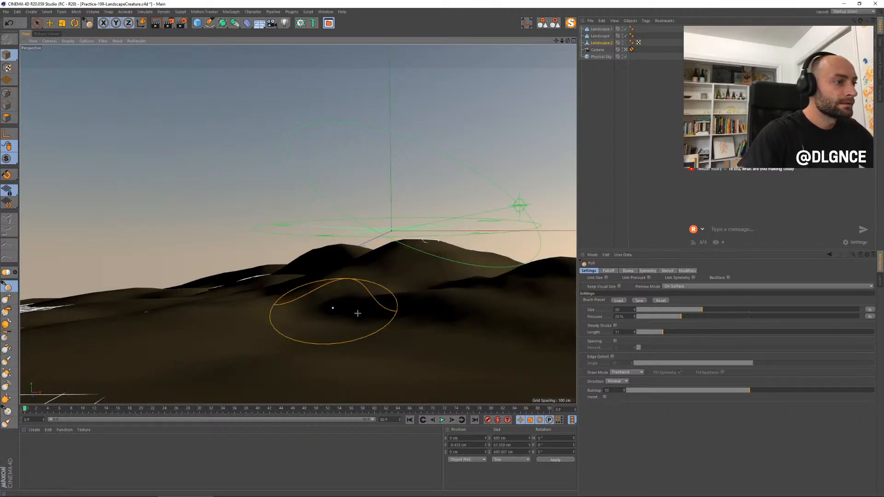
mouse_move(381, 286)
mouse_down()
mouse_move(397, 258)
mouse_move(436, 288)
mouse_move(439, 260)
mouse_move(464, 270)
mouse_move(422, 291)
mouse_move(454, 271)
mouse_move(511, 289)
mouse_move(453, 231)
mouse_up()
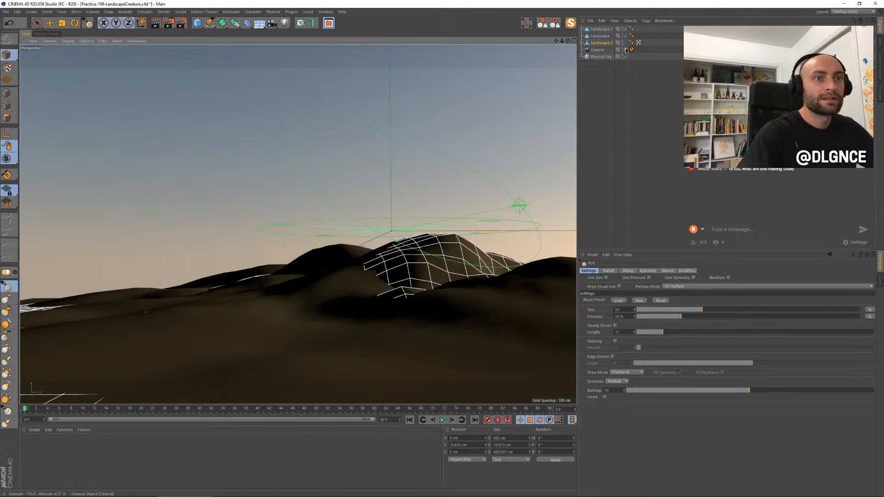
Step: Sculpt the hill's slopes and crest further outside the camera, refine its silhouette from the camera view, and save the project
mouse_move(475, 188)
alt+mouse_down()
mouse_move(489, 259)
mouse_move(453, 217)
mouse_move(464, 233)
mouse_move(442, 271)
mouse_move(354, 285)
mouse_move(286, 311)
mouse_move(256, 334)
mouse_move(290, 306)
mouse_move(255, 279)
alt+mouse_up()
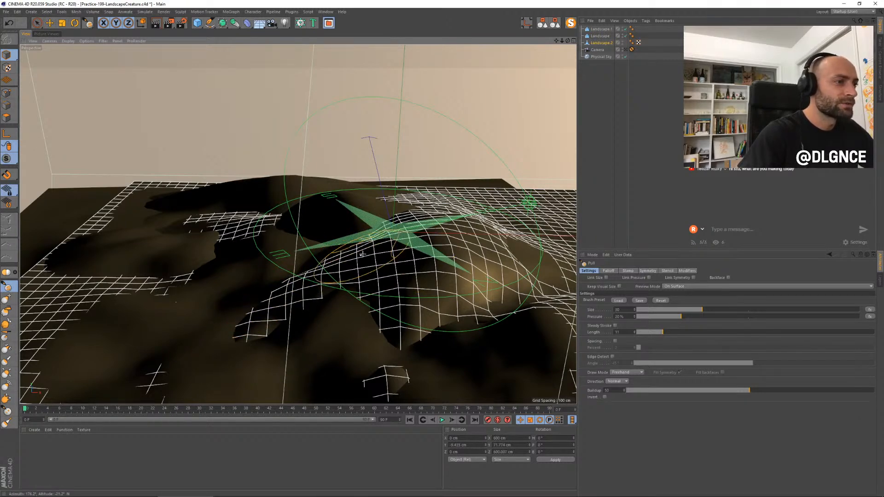
drag(400, 357, 417, 322)
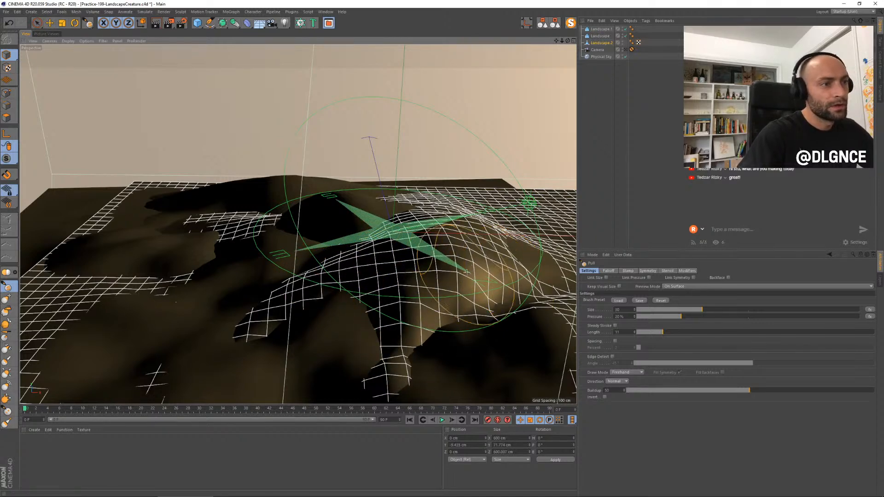
mouse_move(481, 234)
mouse_down()
mouse_move(428, 230)
mouse_move(412, 258)
mouse_move(442, 248)
mouse_move(437, 233)
mouse_move(453, 234)
mouse_up()
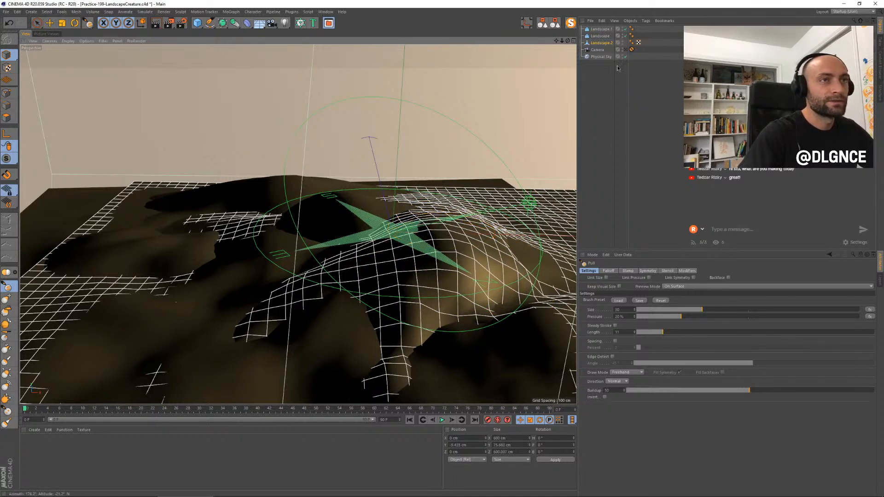
click(625, 50)
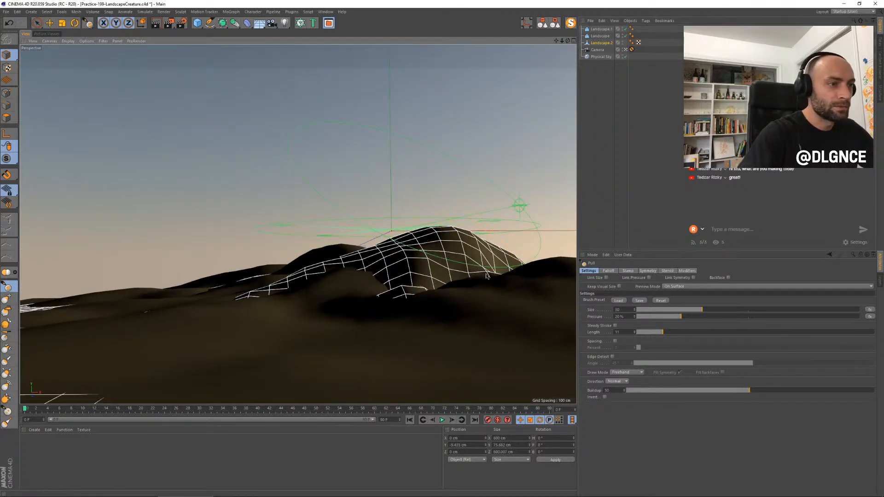
mouse_move(452, 279)
mouse_down()
mouse_move(399, 252)
mouse_move(424, 238)
mouse_move(377, 242)
mouse_move(321, 269)
mouse_up()
key(ctrl+s)
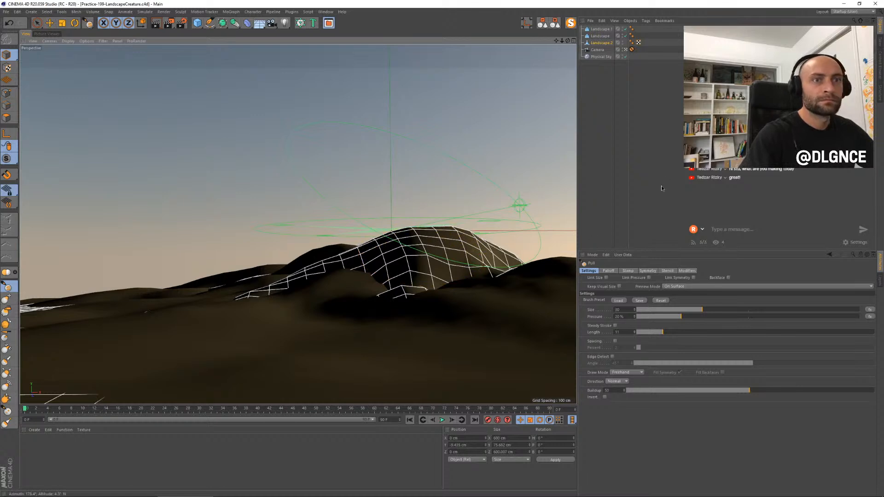
Step: Turn off the Physical Sky's Show Location HUD option
click(601, 43)
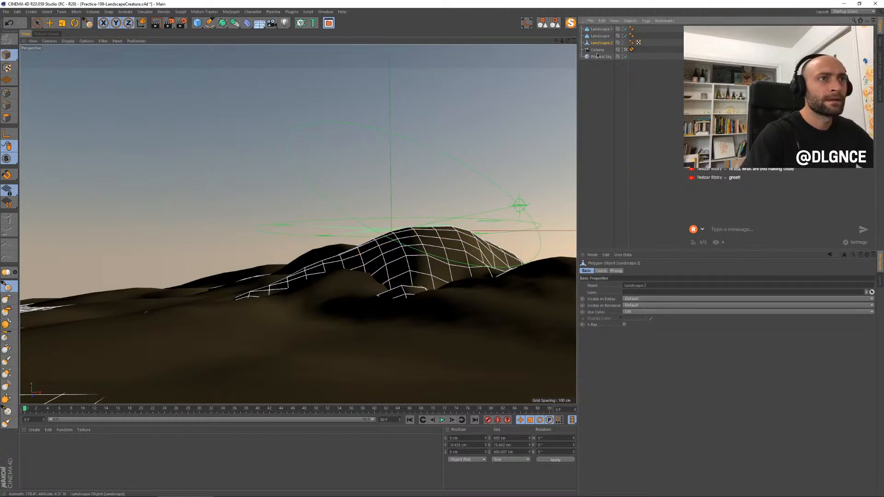
click(600, 57)
key(e)
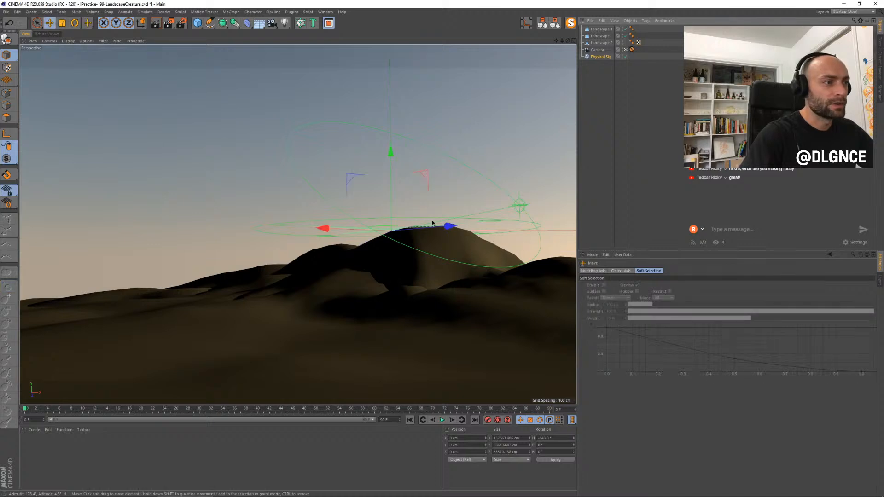
click(597, 59)
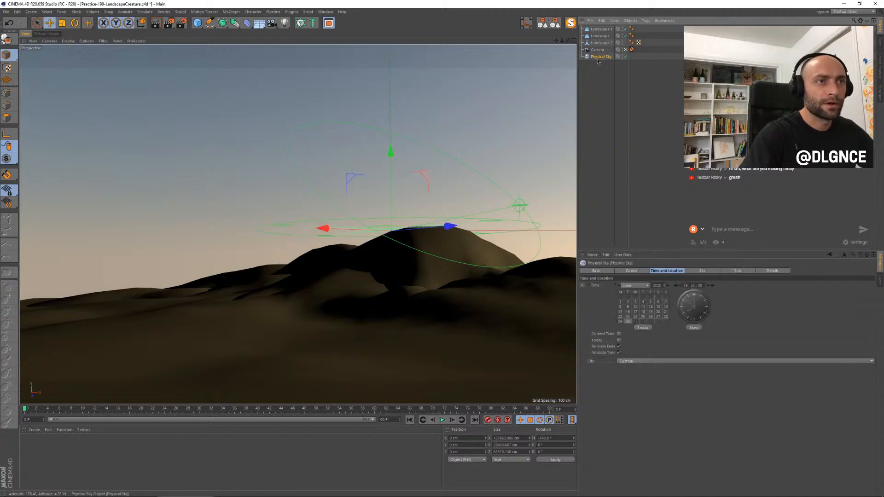
click(605, 271)
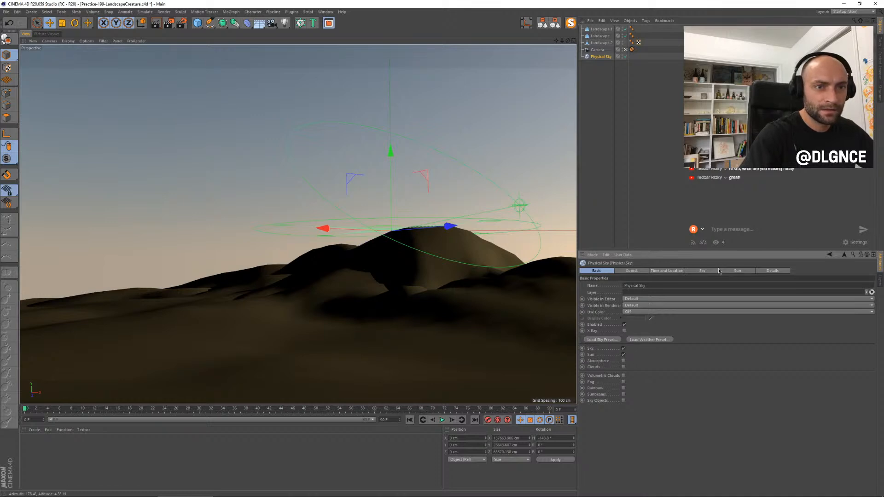
click(781, 271)
click(626, 369)
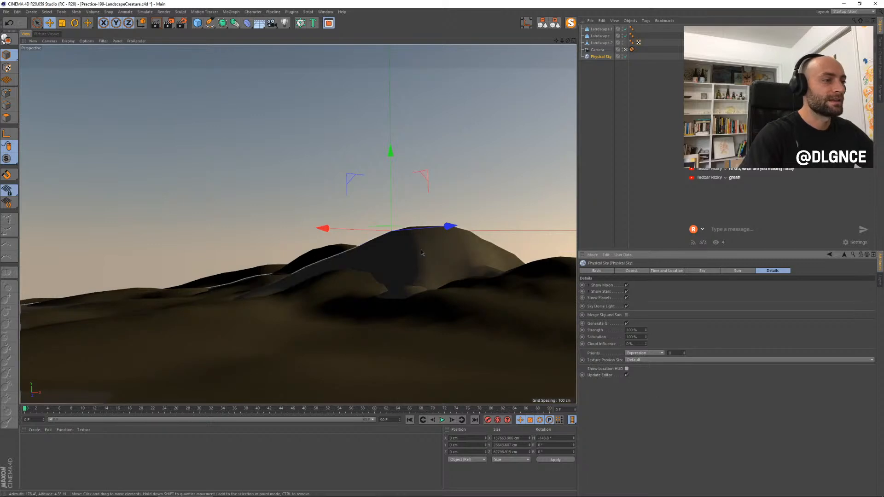
Step: Enable Shadows in the viewport and switch its display mode to Quick Shading
click(82, 41)
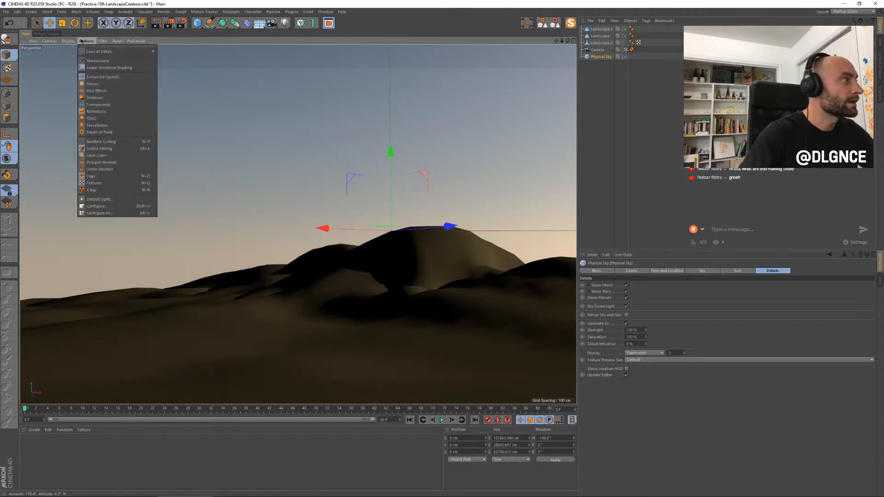
click(95, 97)
click(90, 42)
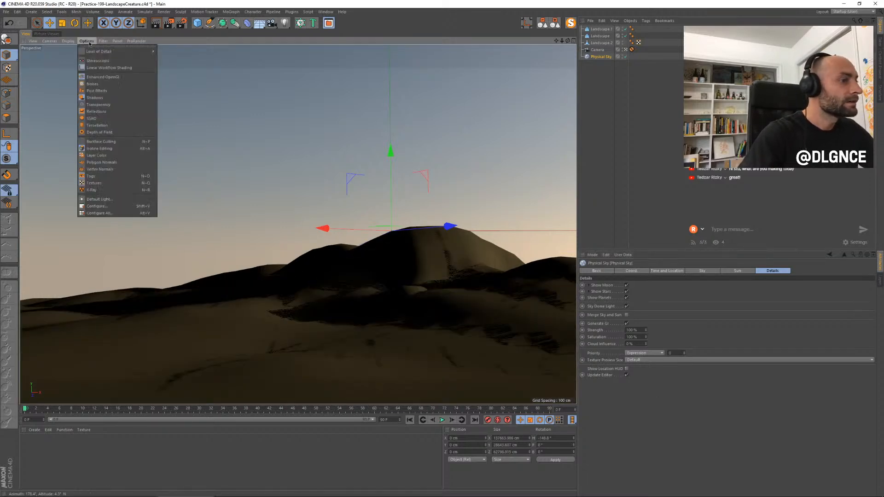
click(107, 111)
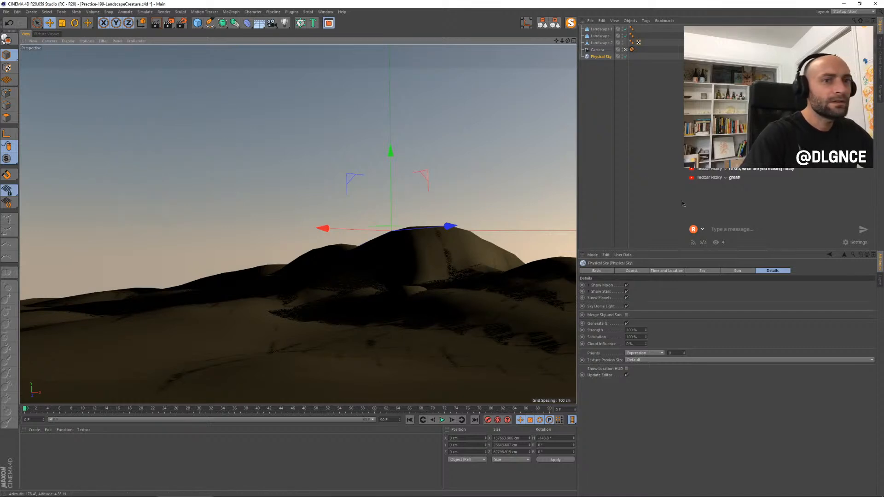
click(68, 41)
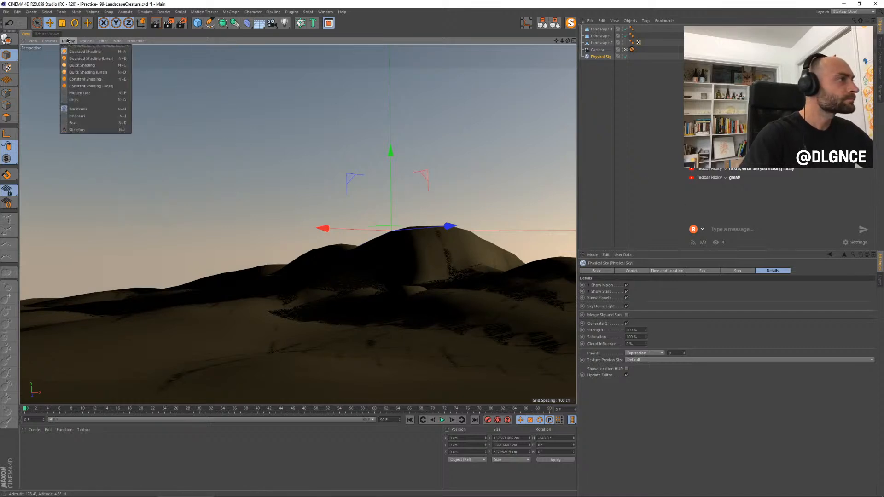
click(92, 65)
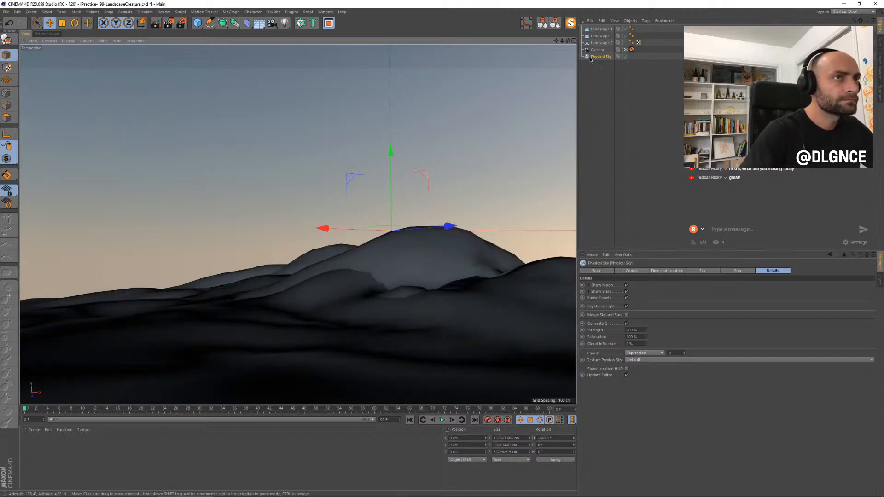
Step: Raise the central hill of Landscape.2 into a taller dome with the Pull brush, working from both inside and outside the camera
drag(604, 46, 606, 33)
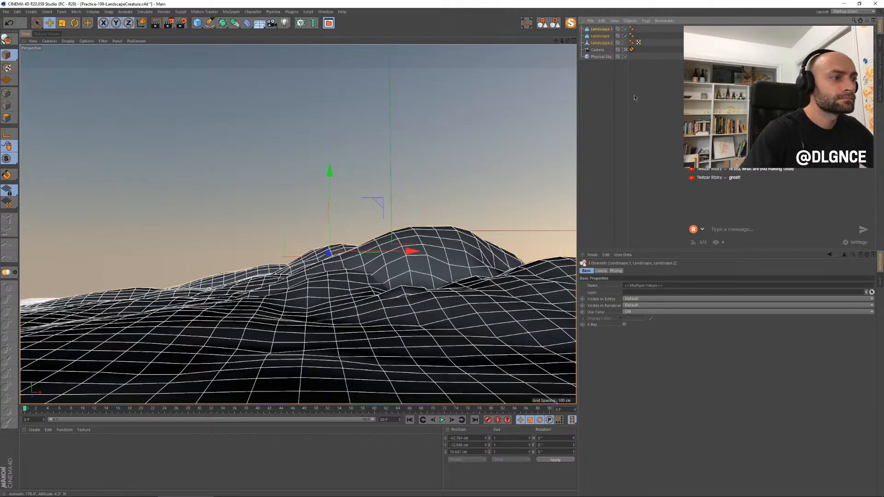
click(634, 98)
click(436, 247)
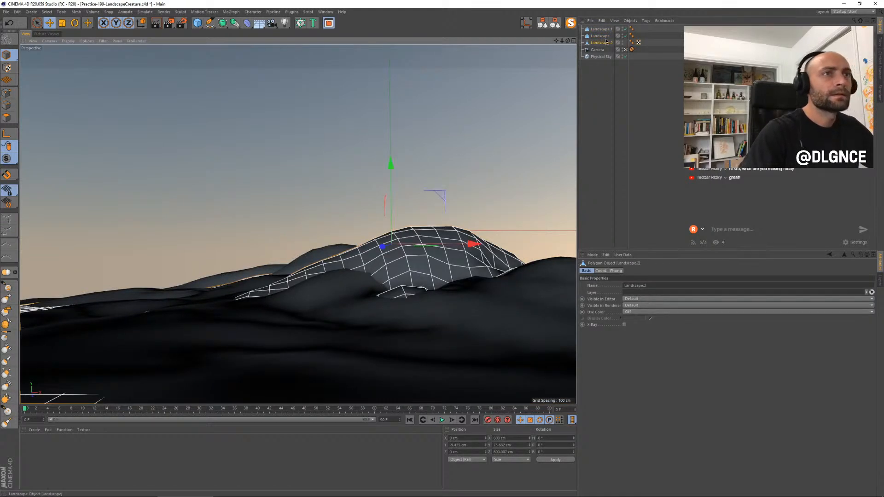
click(8, 287)
drag(405, 235, 424, 225)
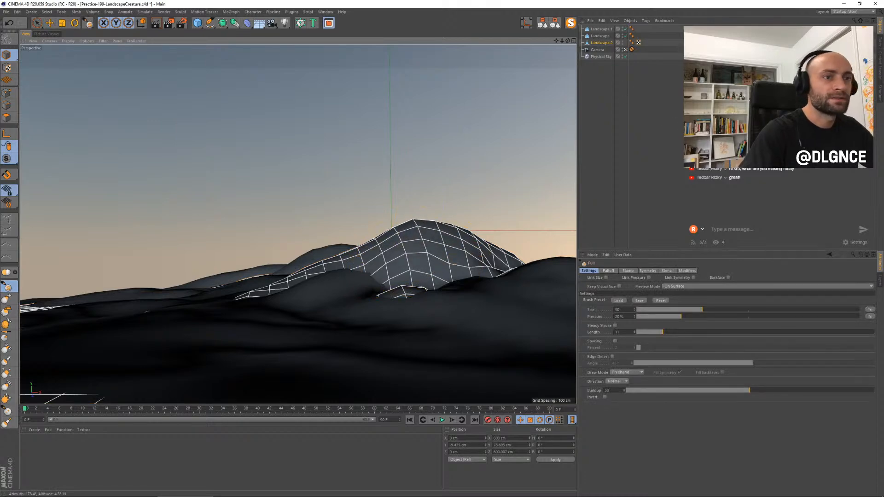
click(631, 49)
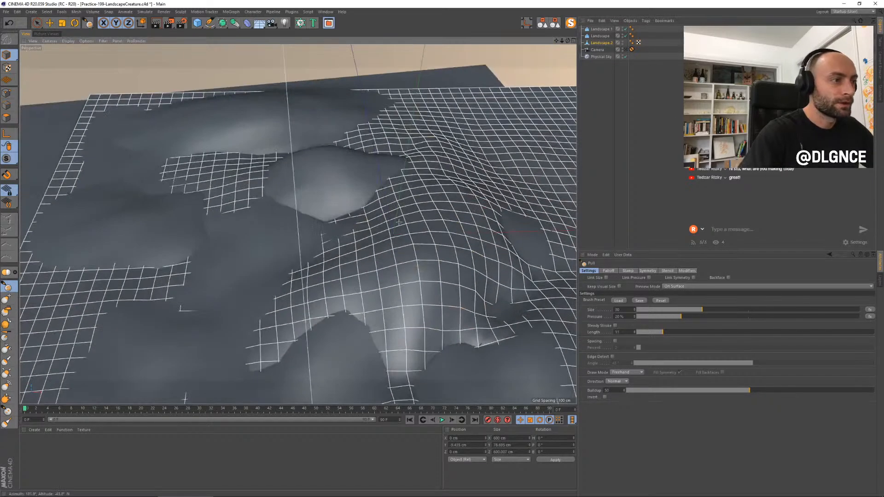
mouse_move(351, 231)
mouse_down()
mouse_move(405, 258)
mouse_move(446, 237)
mouse_move(394, 195)
mouse_move(350, 235)
mouse_move(325, 286)
mouse_move(438, 278)
mouse_move(460, 221)
mouse_move(474, 267)
mouse_move(491, 215)
mouse_move(432, 201)
mouse_up()
click(631, 50)
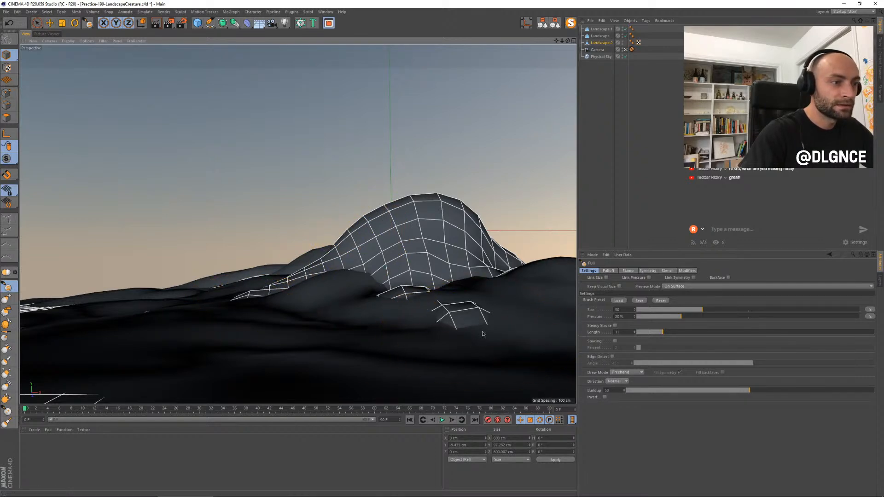
Step: Nest Landscape.2 under a Subdivision Surface and set its editor subdivision to 1
alt+click(222, 24)
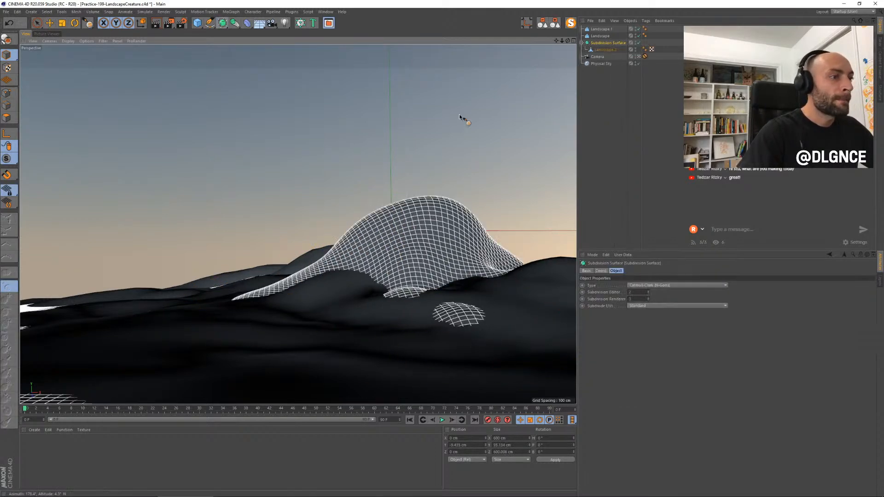
click(648, 293)
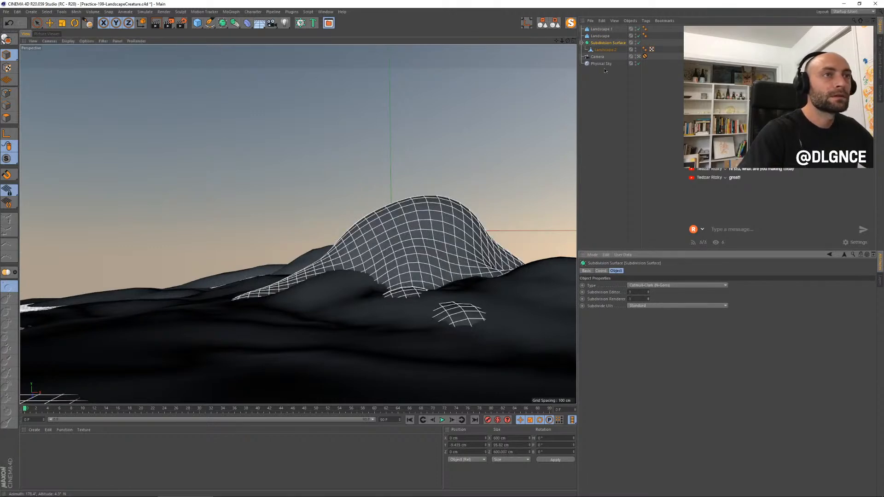
Step: Pull small extra mounds up through the foreground and beside the central hill on Landscape.2
click(604, 49)
drag(148, 342, 225, 372)
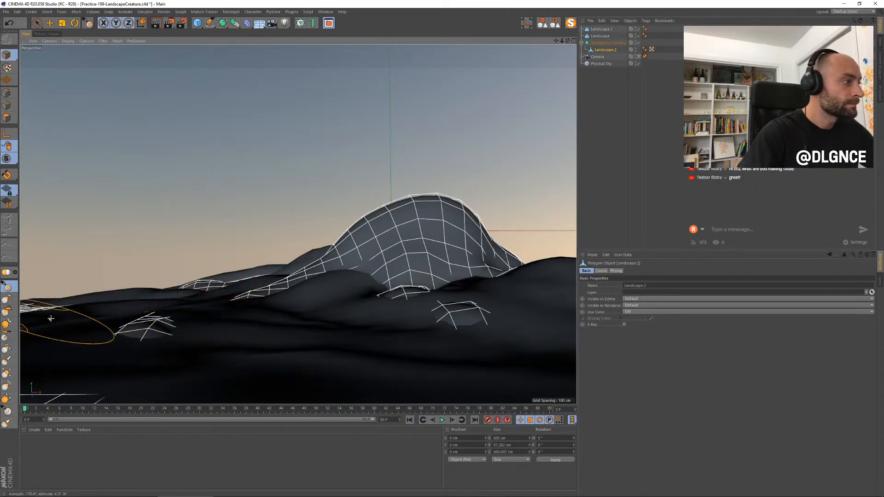
drag(69, 314, 73, 299)
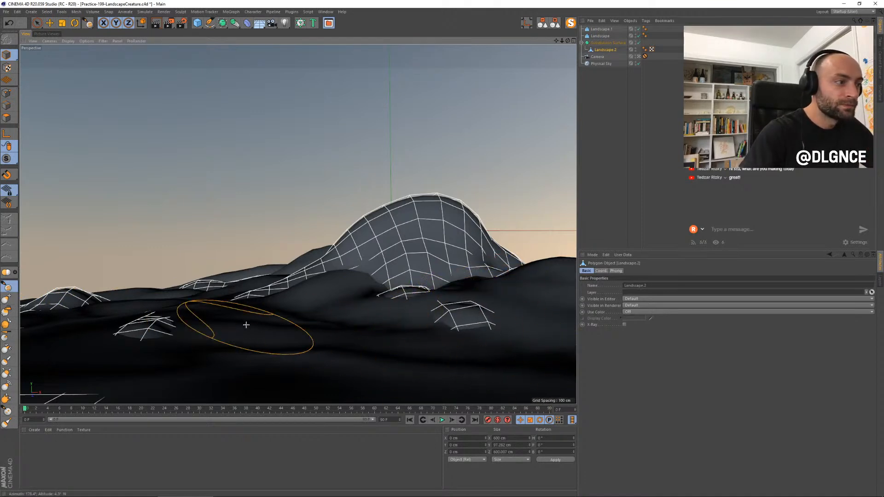
mouse_move(227, 305)
mouse_down()
mouse_move(227, 316)
mouse_move(249, 293)
mouse_up()
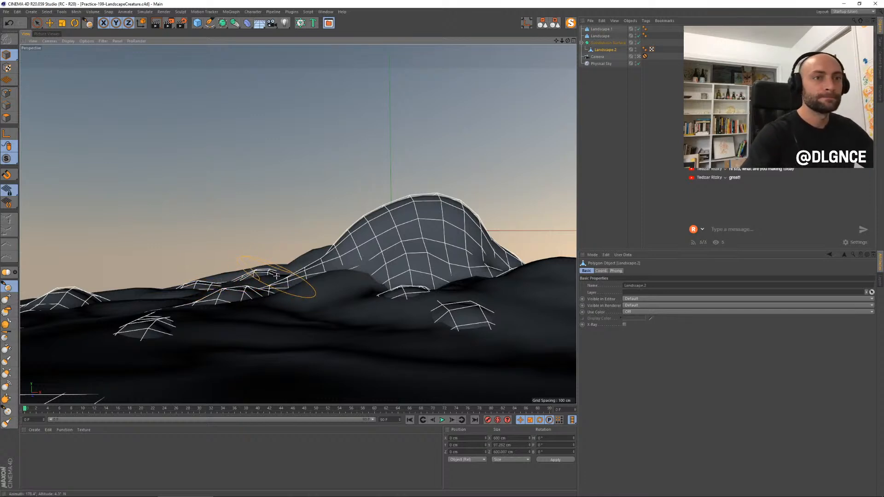
key(e)
click(628, 162)
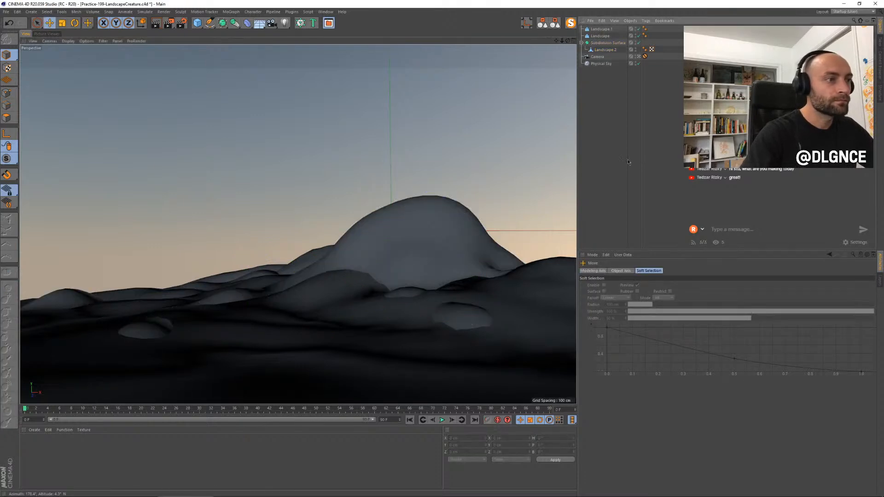
Step: Add a sphere scaled down to about 4 cm radius and place it on the central hill's front as the first eye
click(200, 24)
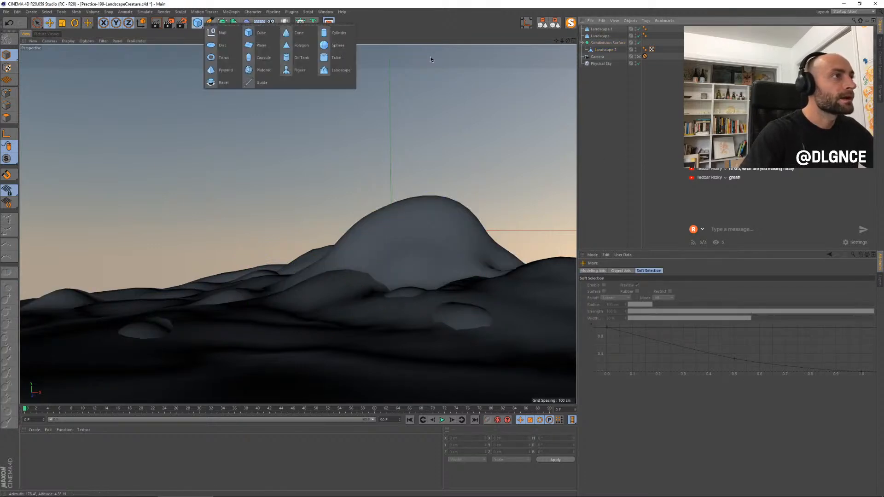
click(335, 45)
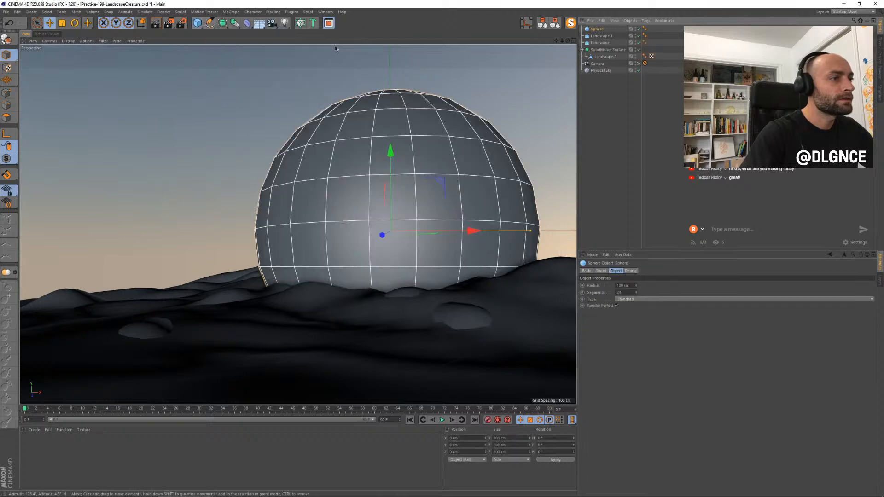
key(t)
drag(552, 109, 460, 115)
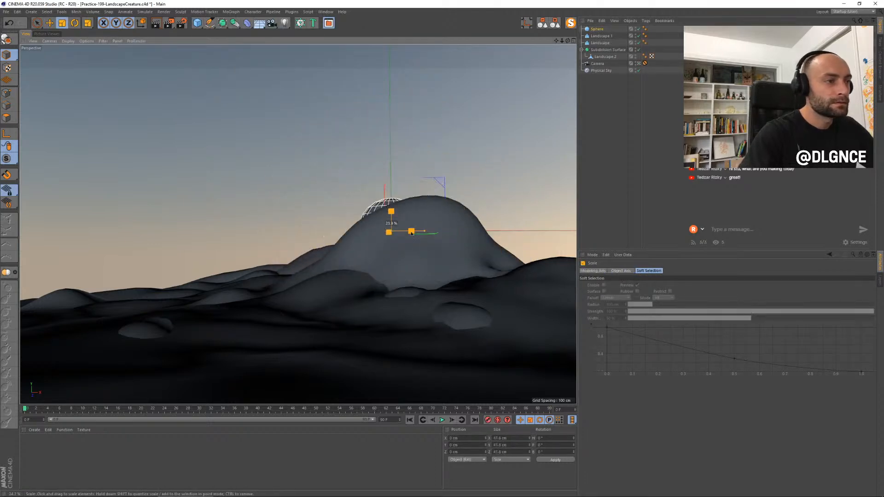
key(r)
key(e)
mouse_move(386, 235)
mouse_down()
mouse_move(354, 246)
mouse_move(368, 237)
mouse_up()
key(t)
drag(497, 155, 360, 238)
key(e)
drag(367, 237, 325, 251)
key(t)
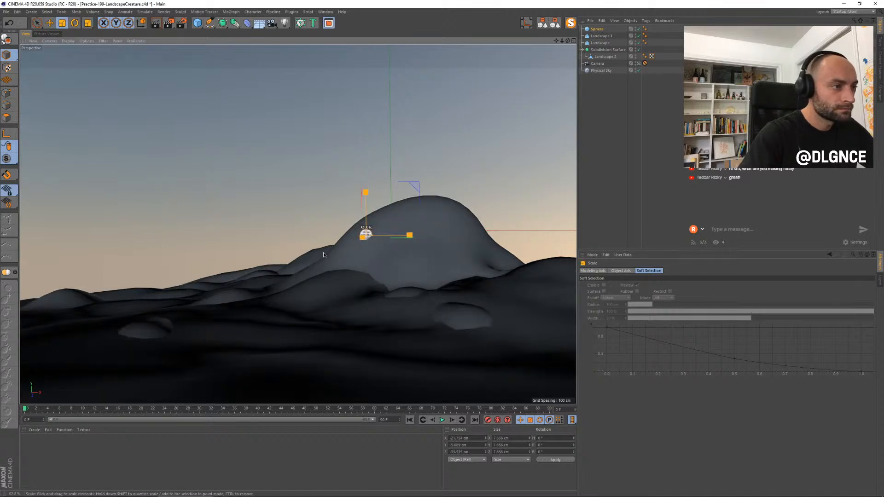
Step: Duplicate the eye sphere sideways for a second eye and position both spheres together on the hill's face
key(e)
ctrl+drag(423, 240, 394, 241)
shift+click(366, 235)
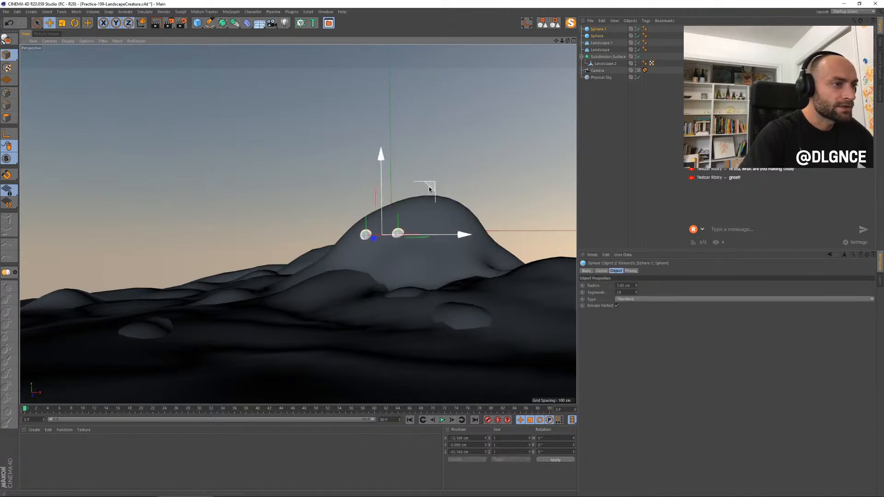
drag(437, 186, 441, 181)
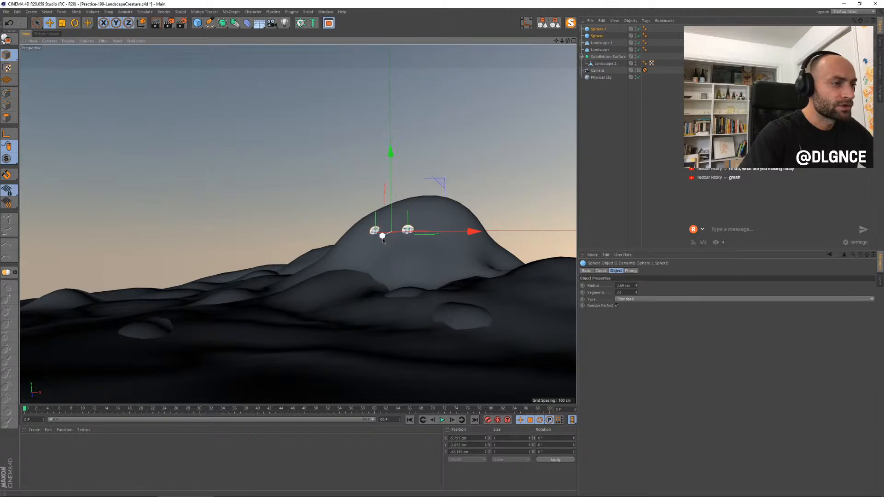
drag(390, 207, 392, 207)
drag(384, 241, 385, 242)
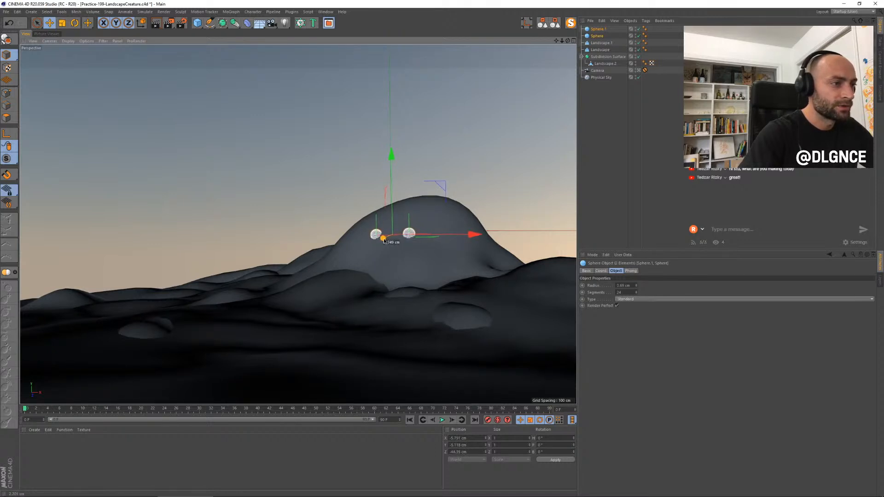
Step: Select all polygons of Landscape.2 and subdivide them for a denser sculpting mesh
click(611, 64)
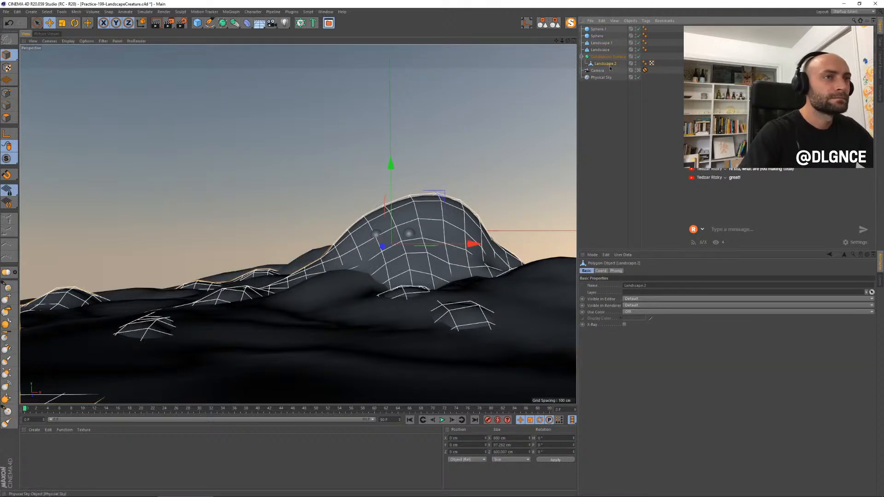
click(7, 118)
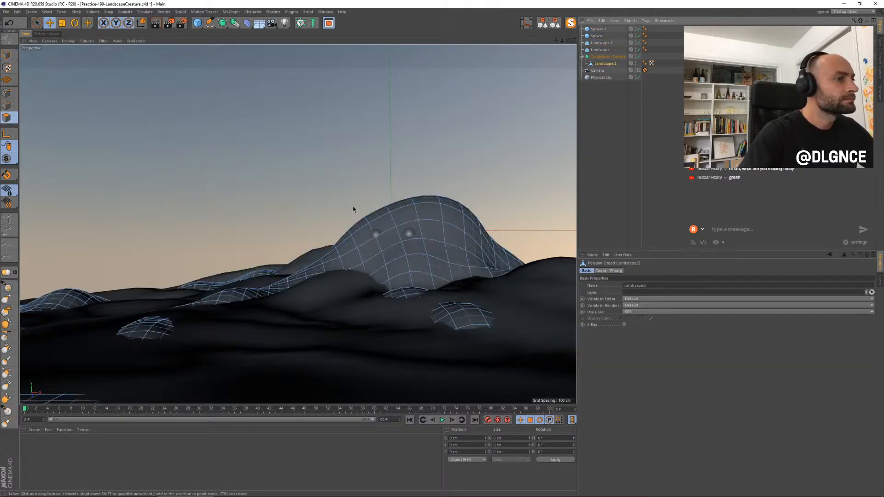
click(456, 250)
key(ctrl+a)
right_click(345, 239)
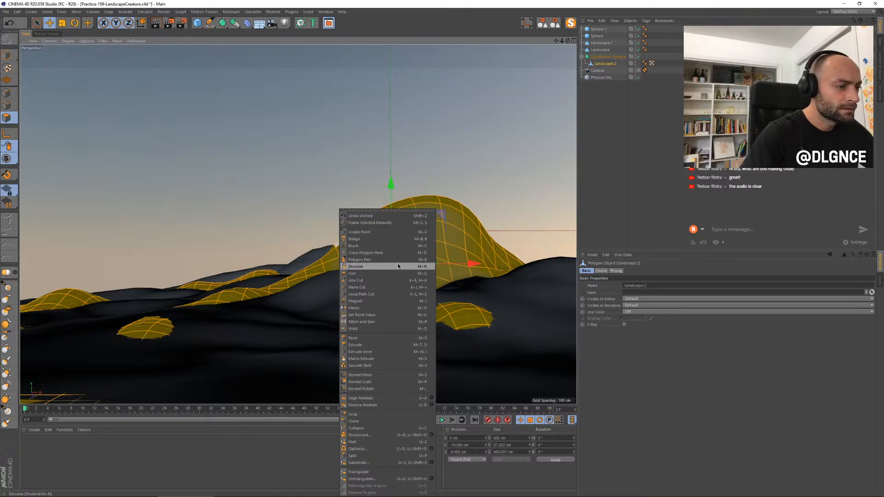
click(366, 460)
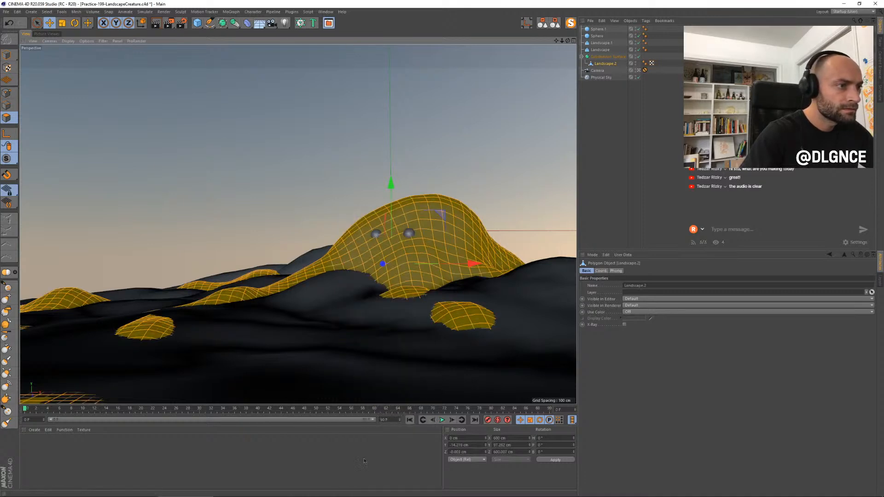
click(601, 121)
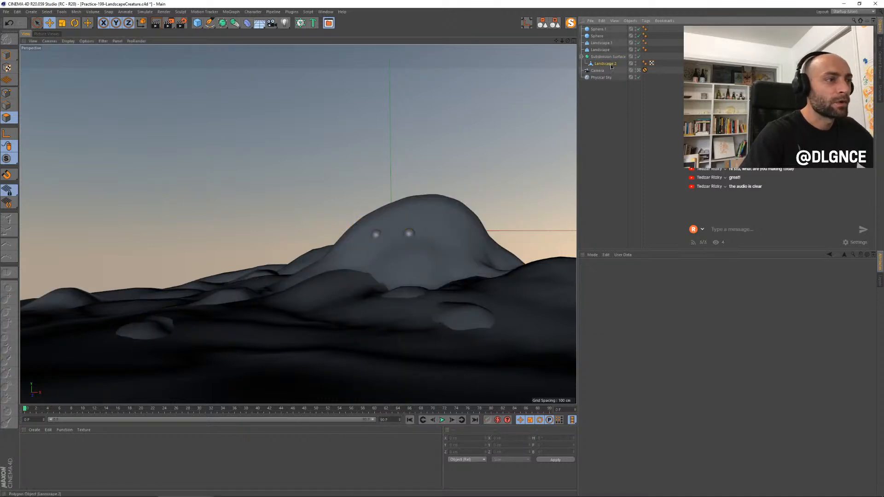
Step: Sculpt the hill surface around both eye spheres up close with the Pull brush at size 3, outside the camera
click(610, 64)
click(639, 70)
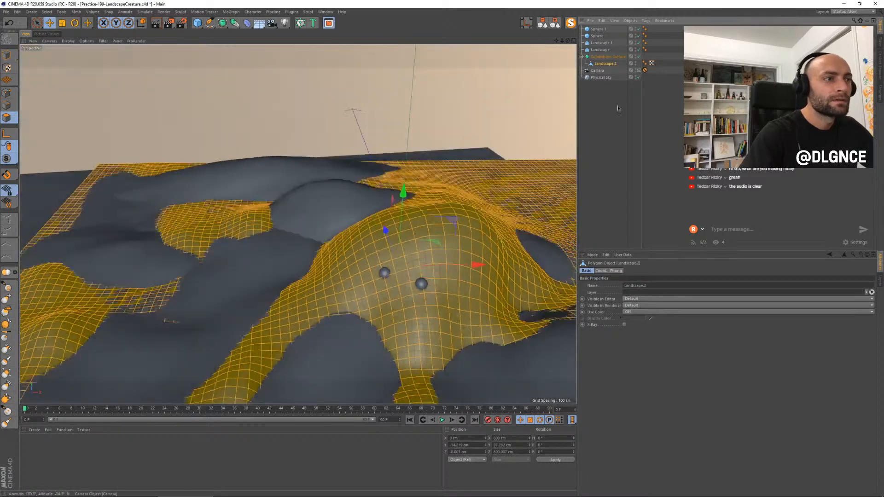
scroll(393, 303, up, 6)
alt+drag(393, 303, 390, 338)
scroll(390, 339, up, 2)
alt+drag(405, 309, 416, 270)
alt+middle_drag(416, 271, 388, 286)
scroll(387, 287, down, 2)
alt+drag(388, 288, 388, 309)
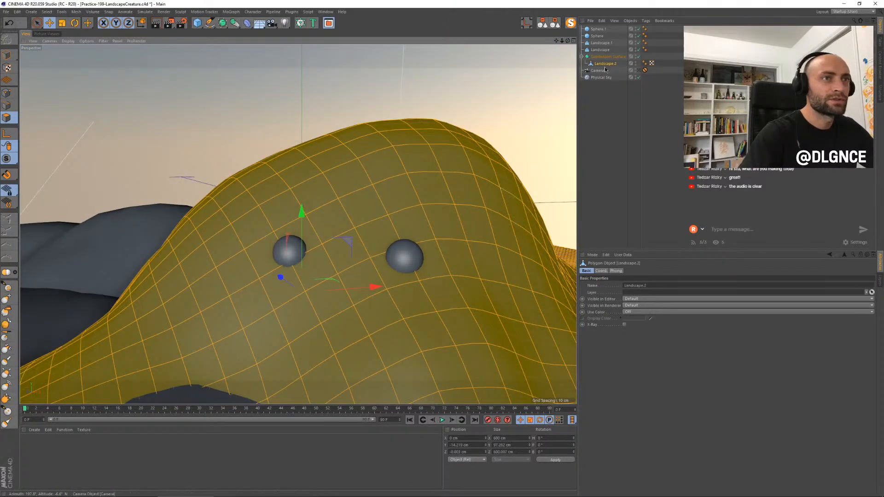
click(7, 286)
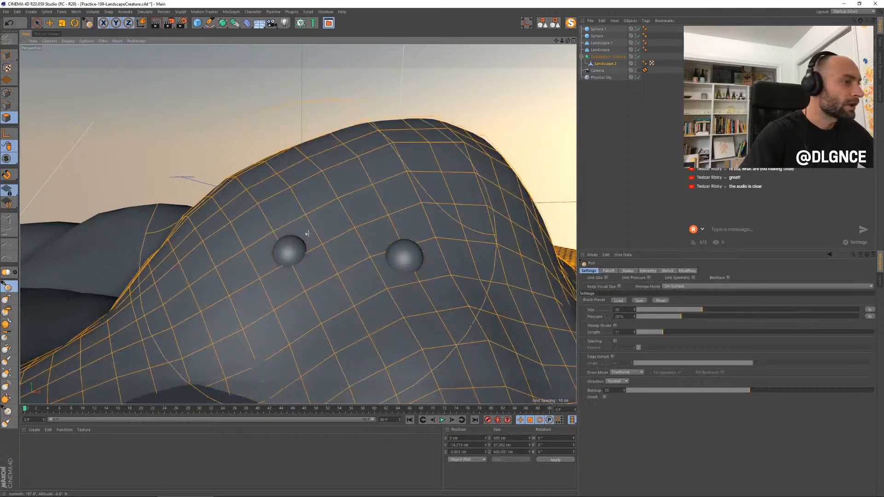
middle_drag(304, 249, 257, 249)
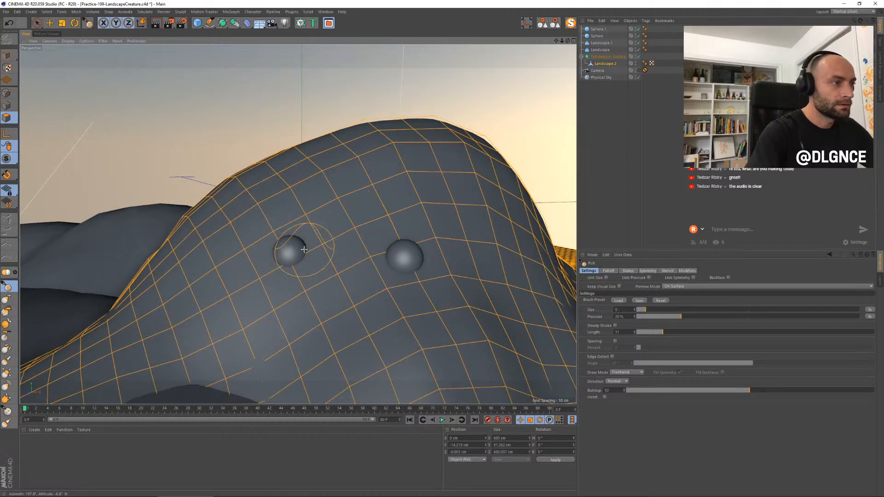
mouse_move(301, 255)
alt+mouse_down()
mouse_move(301, 292)
mouse_move(301, 249)
alt+mouse_up()
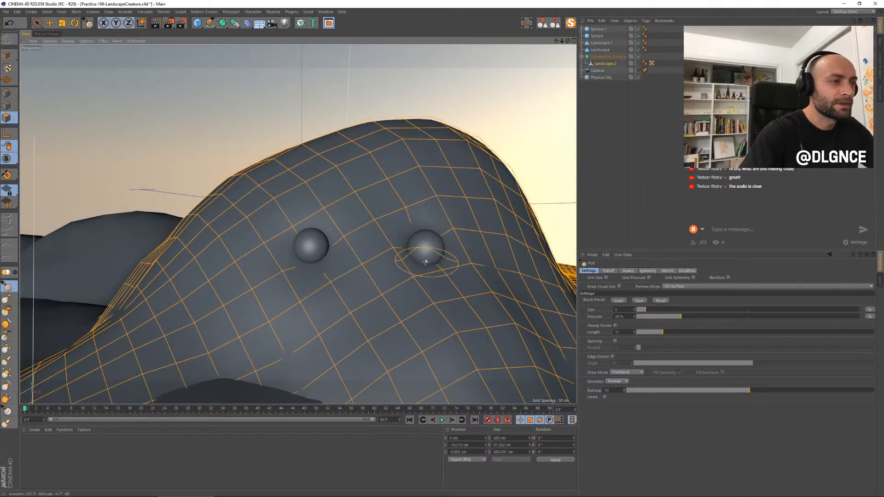
mouse_move(404, 276)
alt+mouse_down()
mouse_move(301, 292)
mouse_move(231, 267)
mouse_move(239, 277)
alt+mouse_up()
drag(238, 243, 227, 248)
drag(228, 248, 220, 264)
mouse_move(420, 246)
mouse_down()
mouse_move(452, 239)
mouse_move(434, 269)
mouse_move(468, 263)
mouse_move(462, 241)
mouse_move(459, 272)
mouse_move(491, 283)
mouse_move(420, 256)
mouse_up()
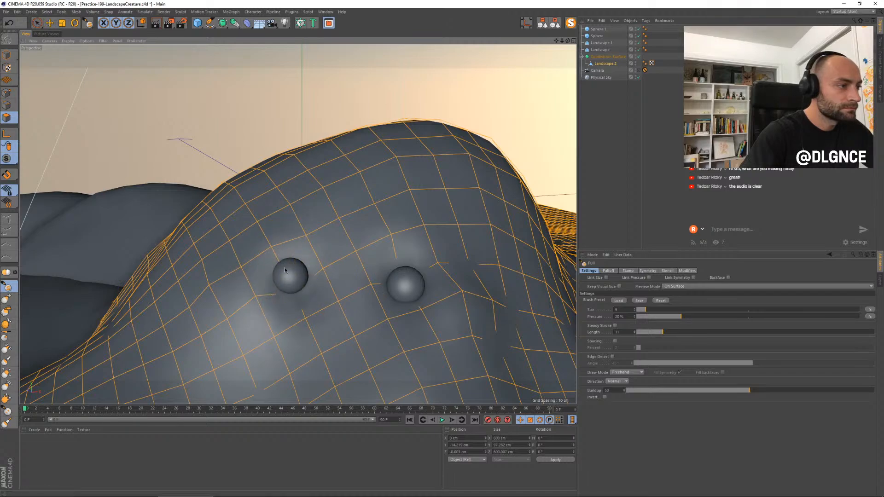
Step: Refine the sculpted surface around the eyes, return to the camera view, and save the project
mouse_move(296, 282)
alt+mouse_down()
mouse_move(312, 295)
mouse_move(304, 285)
mouse_move(313, 290)
mouse_move(336, 216)
alt+mouse_up()
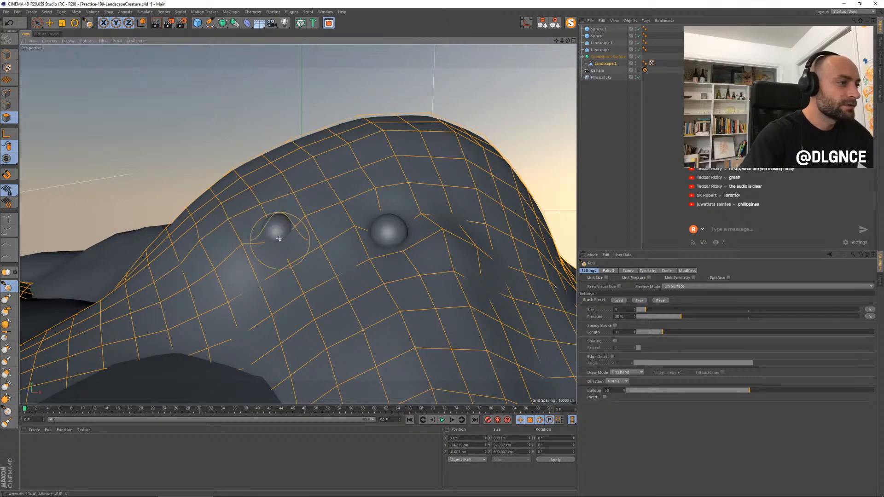
alt+drag(428, 232, 395, 227)
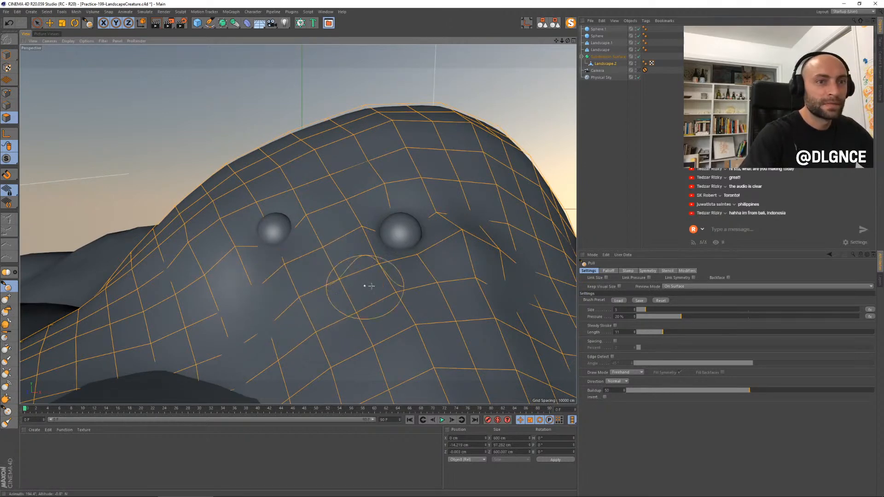
click(639, 71)
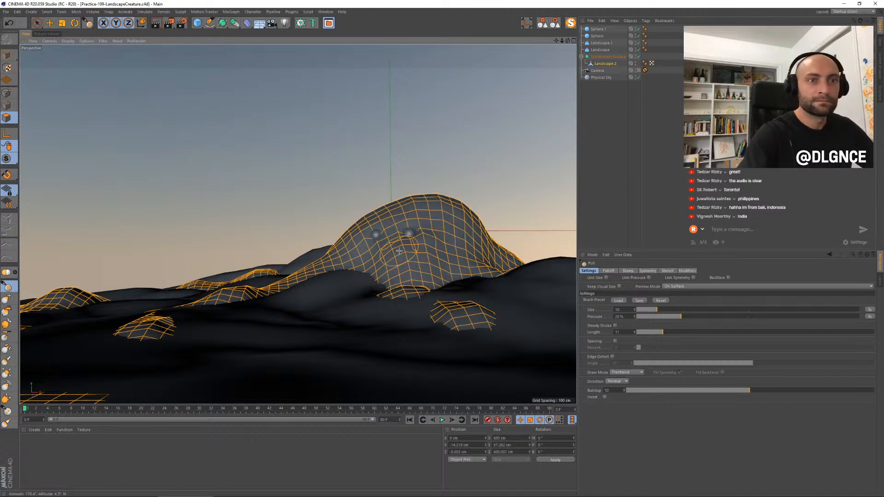
Step: Render the current frame to the Picture Viewer and inspect the lit hill and its eyes
key(shift+r)
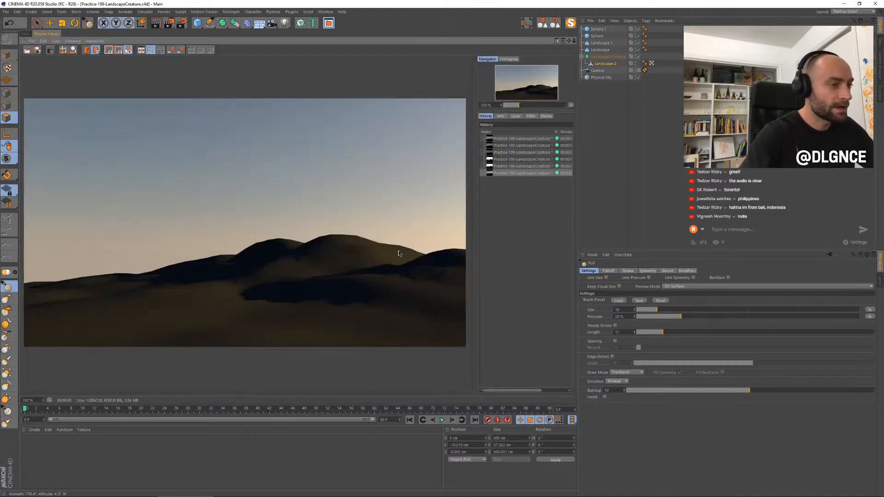
scroll(243, 106, up, 1)
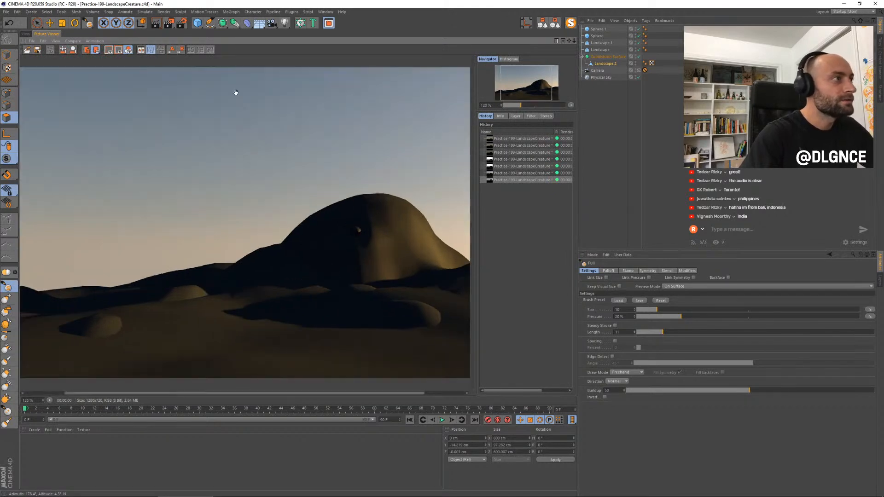
scroll(274, 183, down, 1)
click(181, 22)
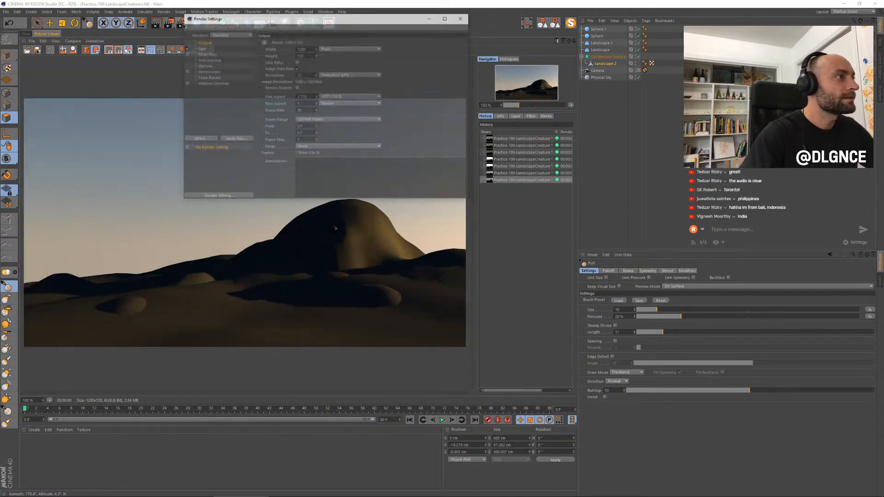
drag(256, 23, 393, 174)
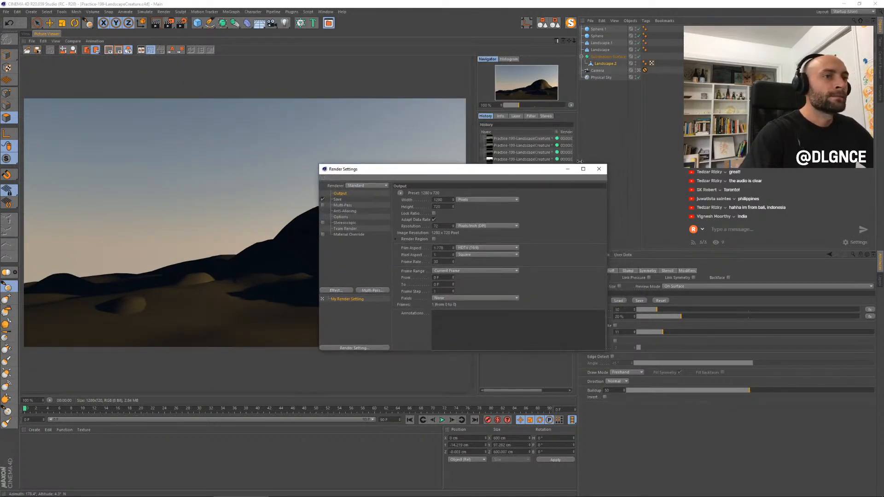
click(598, 170)
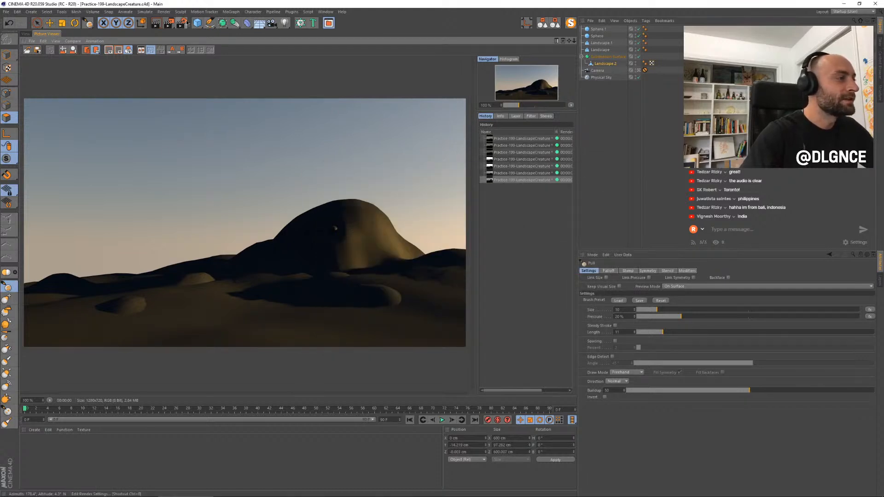
Step: Create a new material and open it in the Material Editor
double_click(33, 452)
double_click(31, 444)
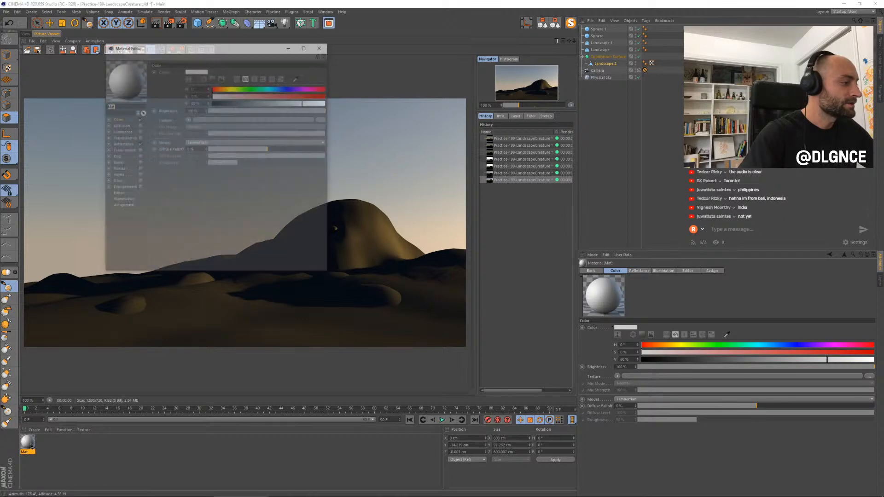
drag(206, 50, 293, 124)
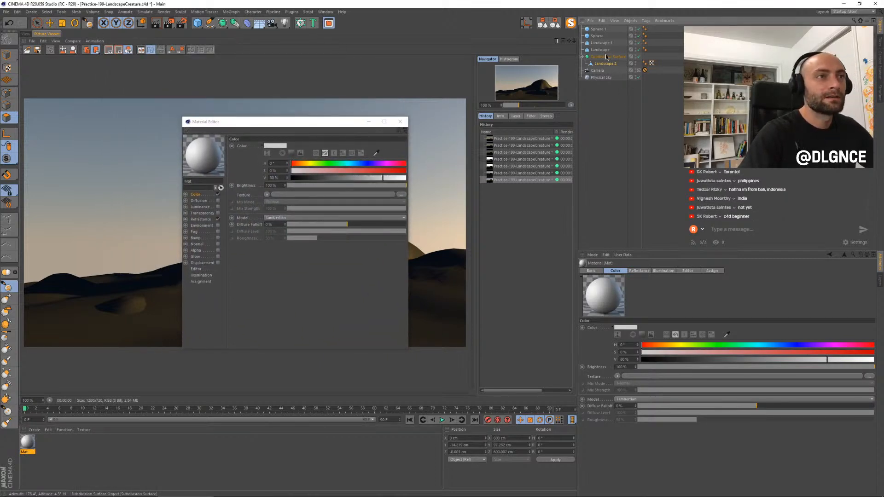
Step: Raise the Physical Sky's sky intensity to 140% and its sun intensity to 120%
click(601, 77)
click(703, 271)
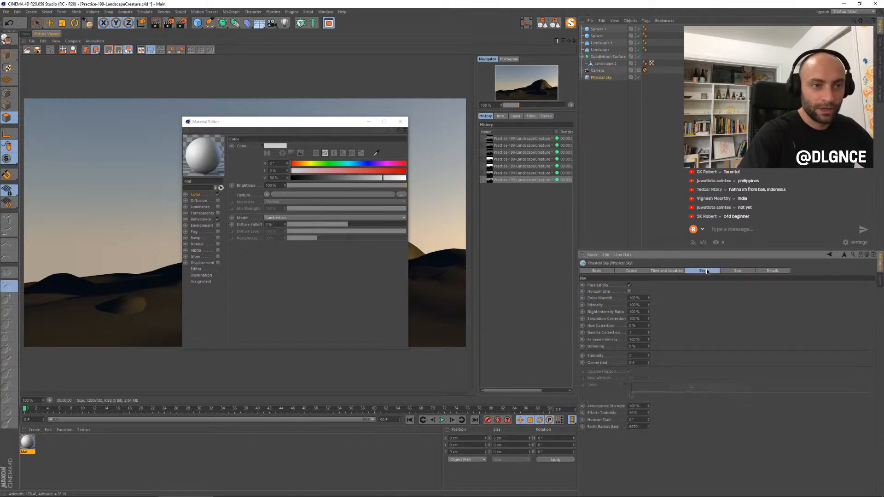
click(737, 271)
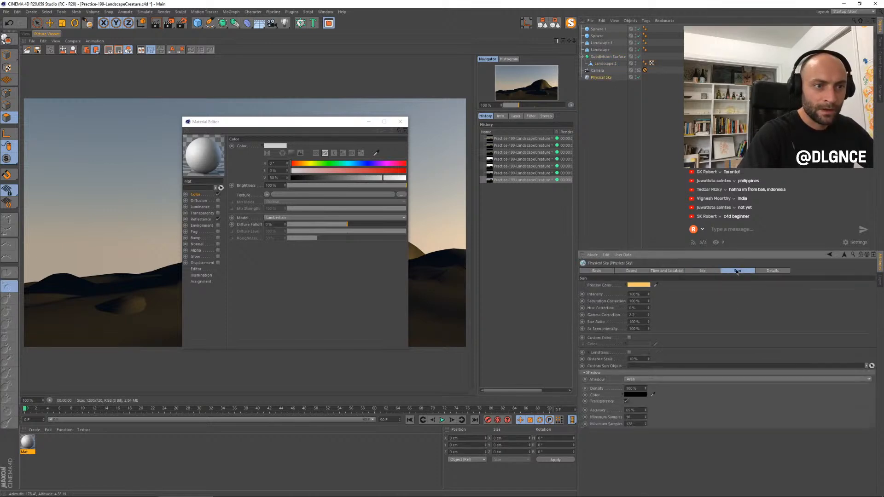
click(773, 271)
click(705, 271)
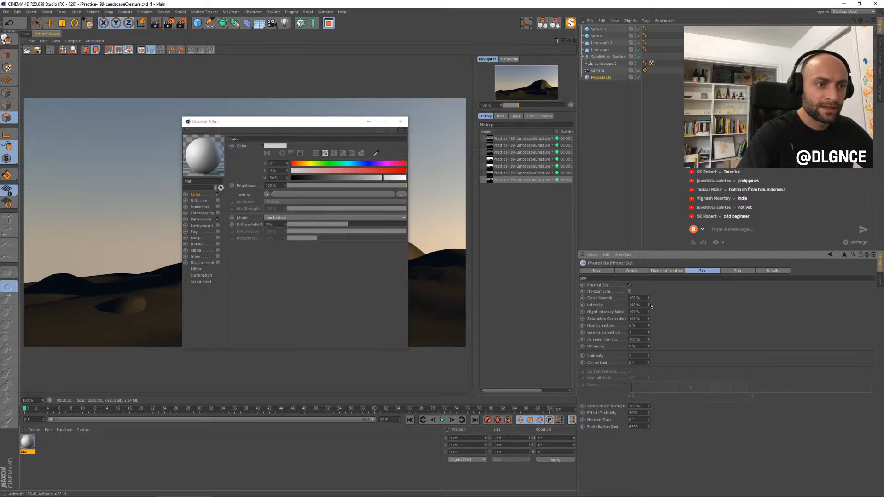
click(735, 272)
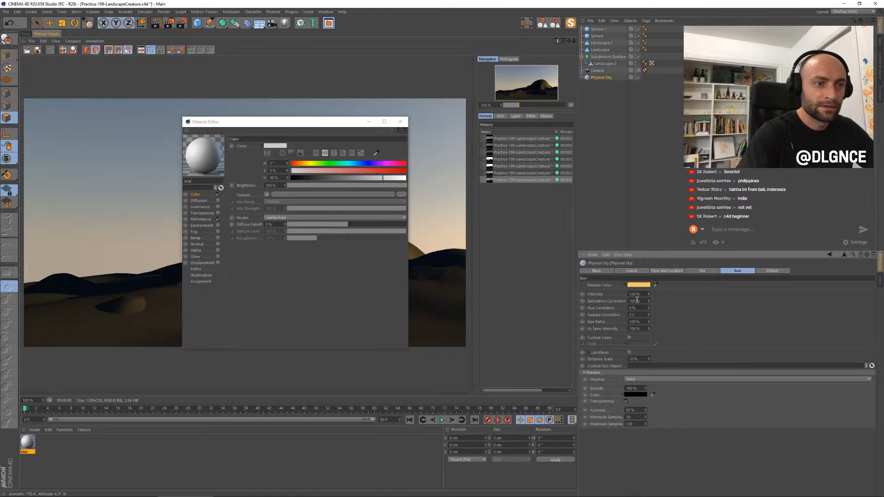
Step: Group the spheres, landscapes and subdivision surface under a null with the new material applied, and render the frame to the Picture Viewer
drag(595, 34, 608, 68)
key(alt+g)
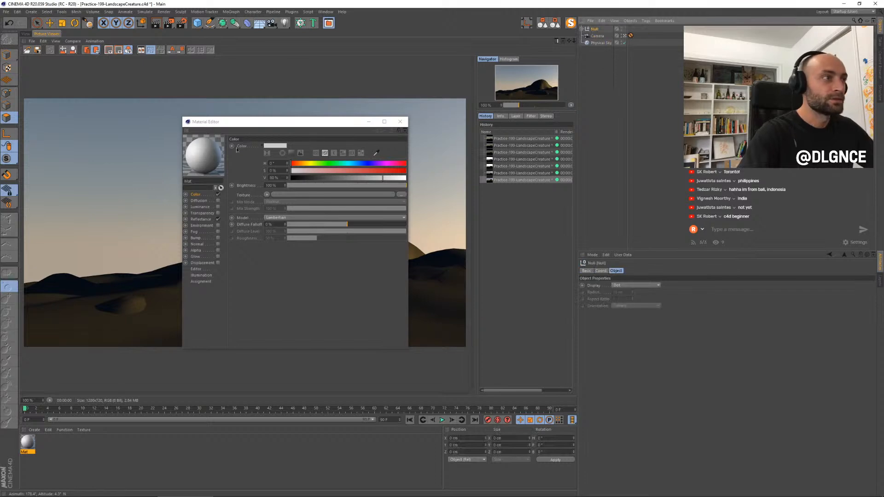
drag(593, 30, 593, 30)
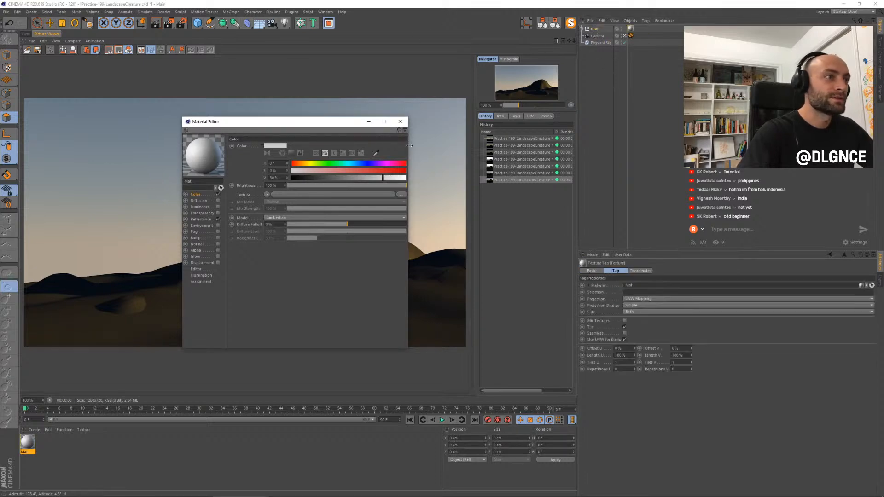
click(400, 122)
key(shift+r)
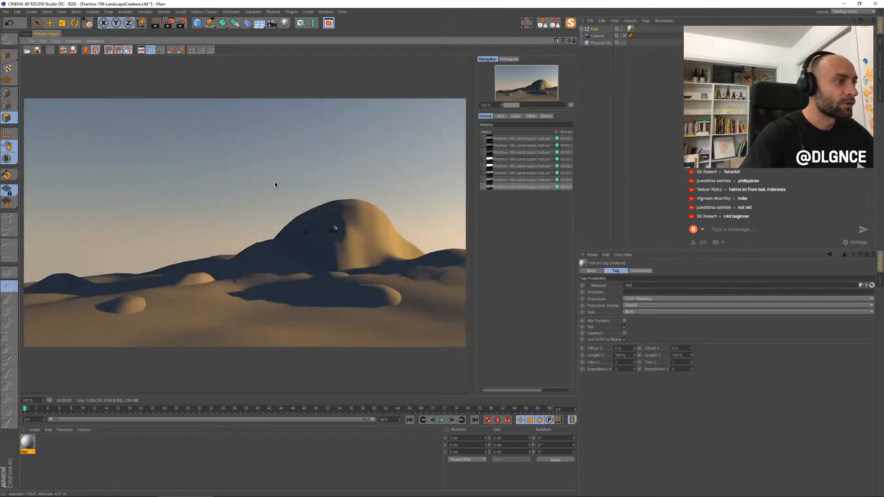
Step: Add the Ambient Occlusion effect to the render settings
click(183, 25)
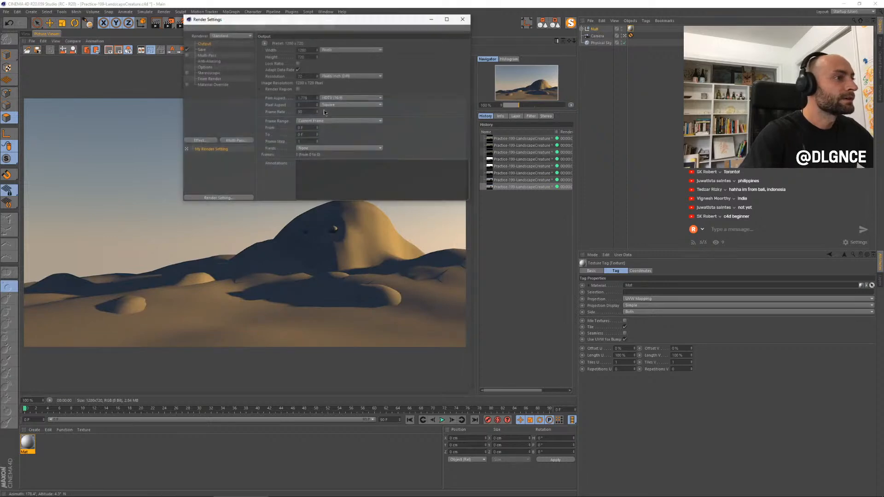
click(209, 141)
click(237, 184)
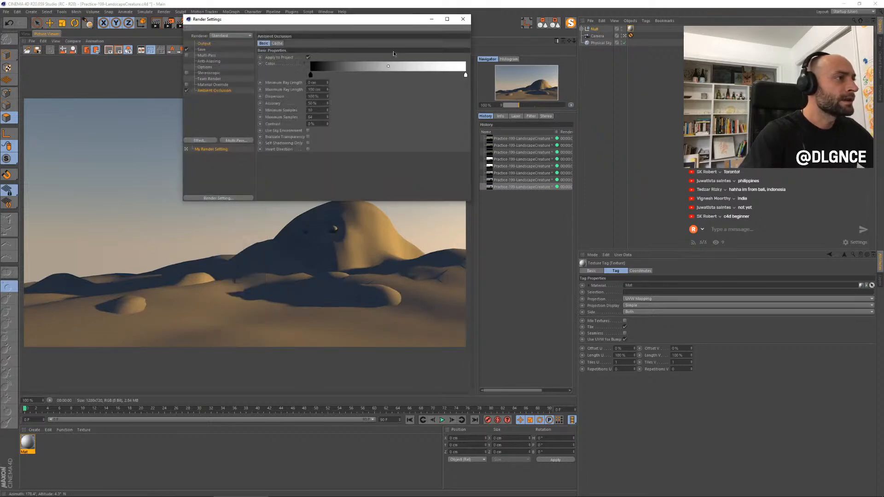
Step: Change the black knot of the ambient occlusion gradient to a dark muted blue and re-render the frame to the Picture Viewer
double_click(311, 76)
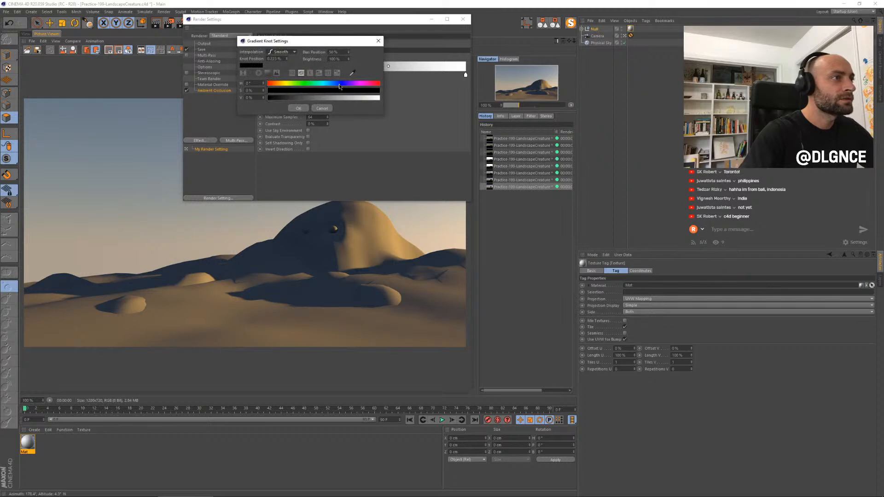
click(303, 91)
click(291, 97)
click(319, 91)
drag(344, 83, 342, 84)
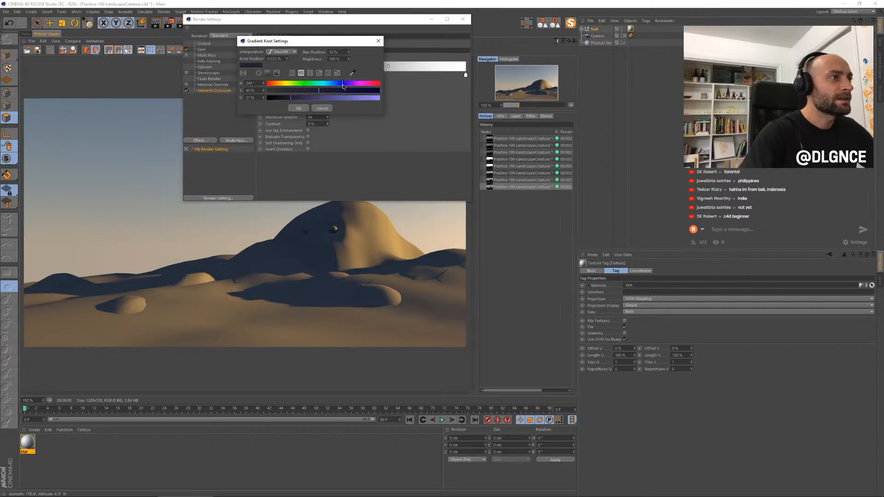
click(299, 109)
key(shift+r)
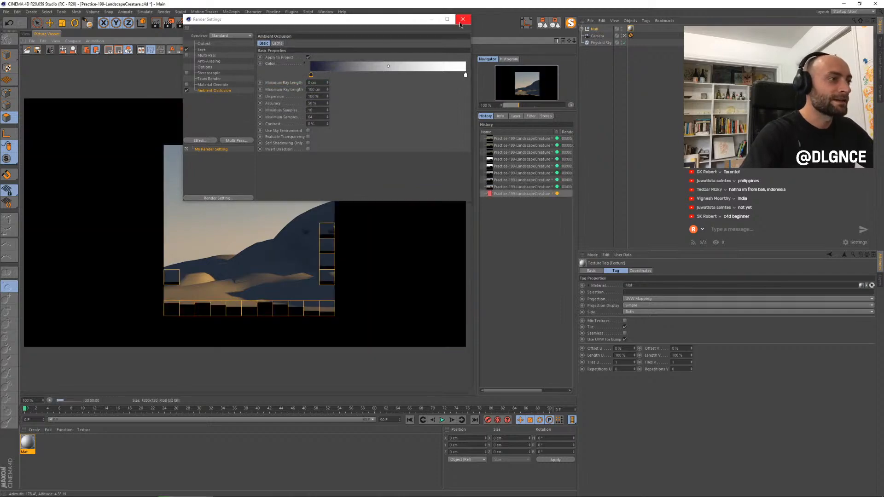
click(463, 19)
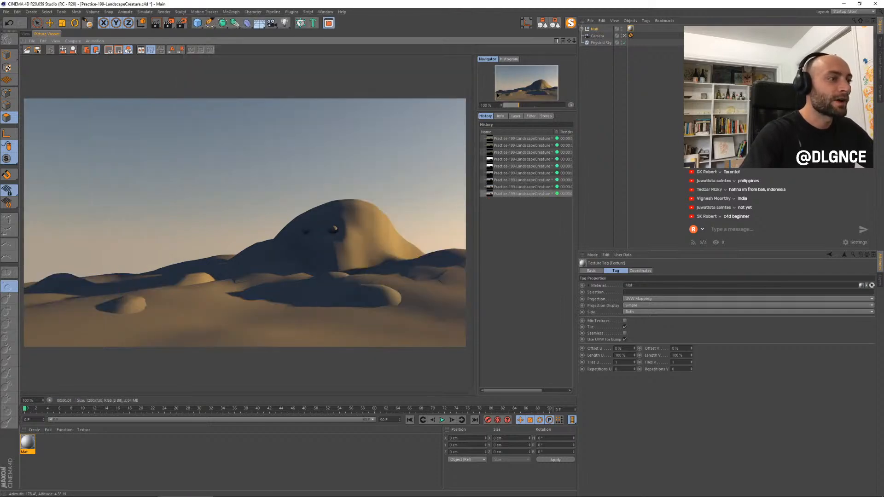
Step: Return to the viewport in Model mode and select each eye sphere in turn with the Move tool
click(26, 33)
key(e)
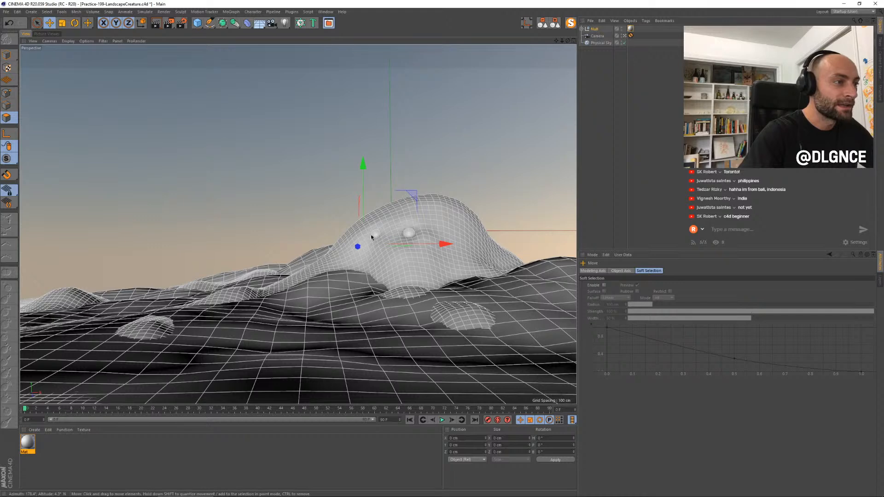
click(373, 236)
click(7, 54)
click(253, 143)
click(376, 235)
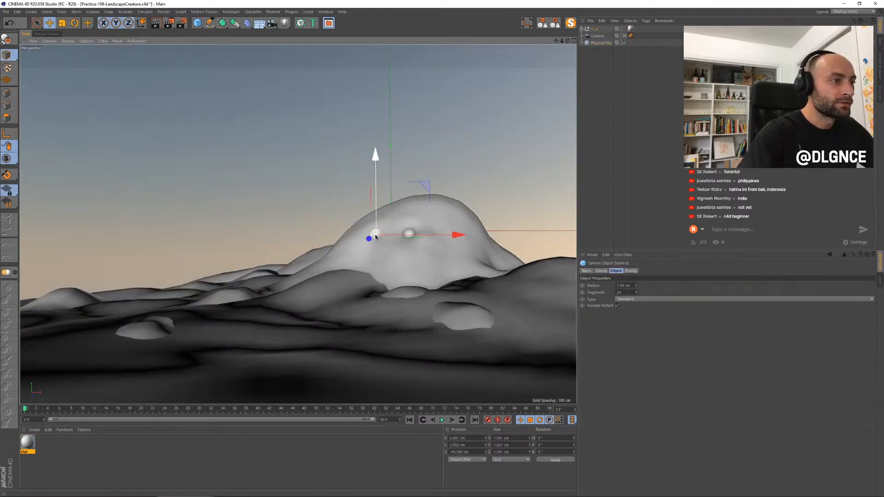
click(406, 234)
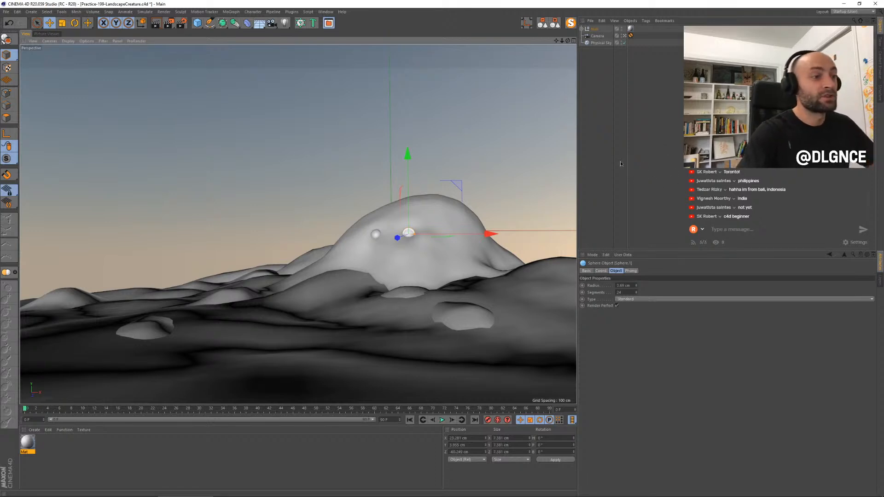
Step: Select Landscape.2 inside the null and raise a small mound to the right of the hill with the Pull brush
click(462, 315)
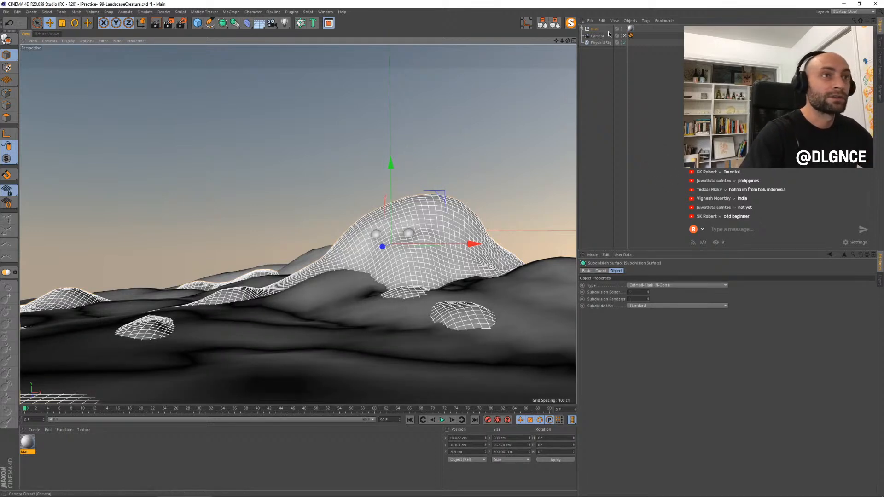
click(582, 29)
click(608, 70)
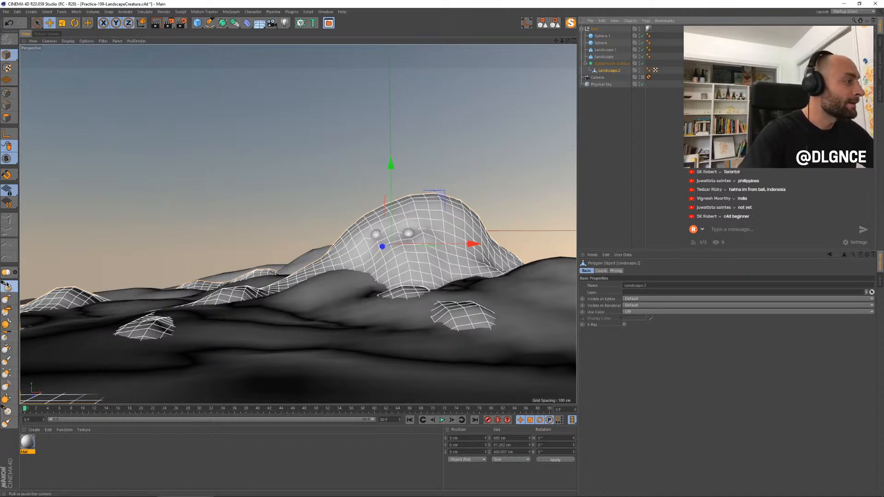
click(8, 286)
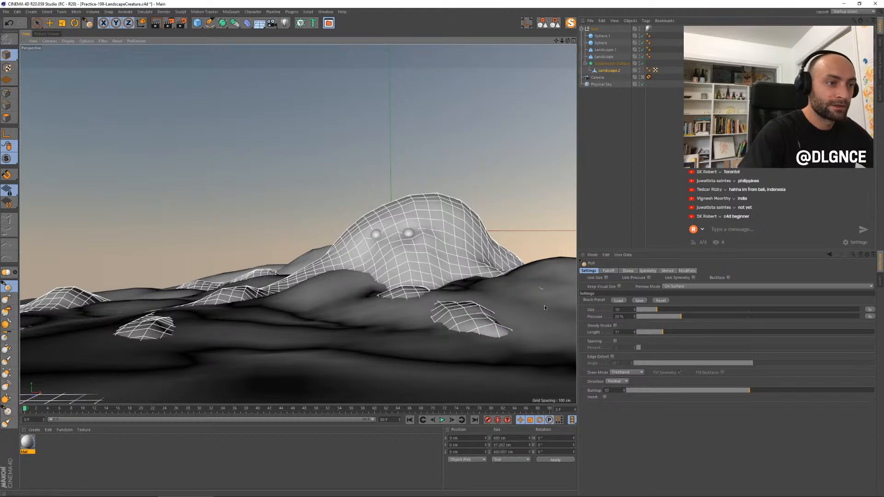
drag(529, 289, 538, 290)
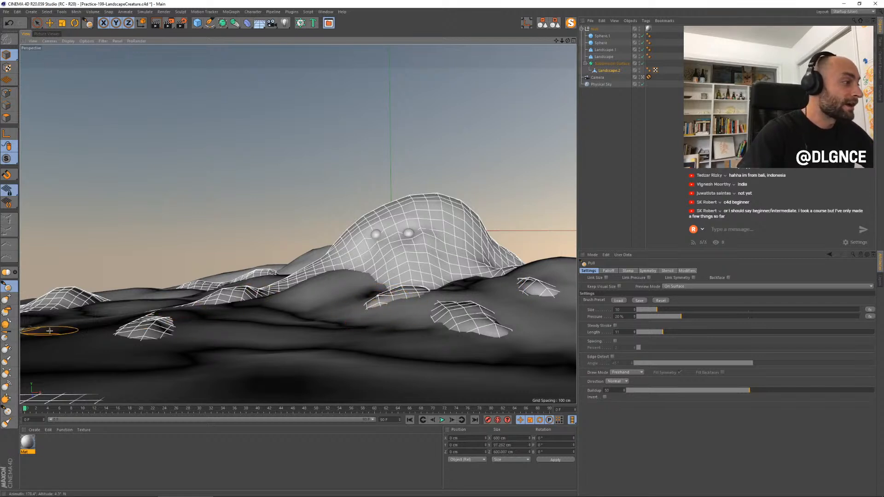
Step: Pull up small mounds in the left foreground, and a curved dune in the centre foreground with the brush size at 16
mouse_move(56, 338)
mouse_down()
mouse_move(50, 328)
mouse_move(67, 341)
mouse_up()
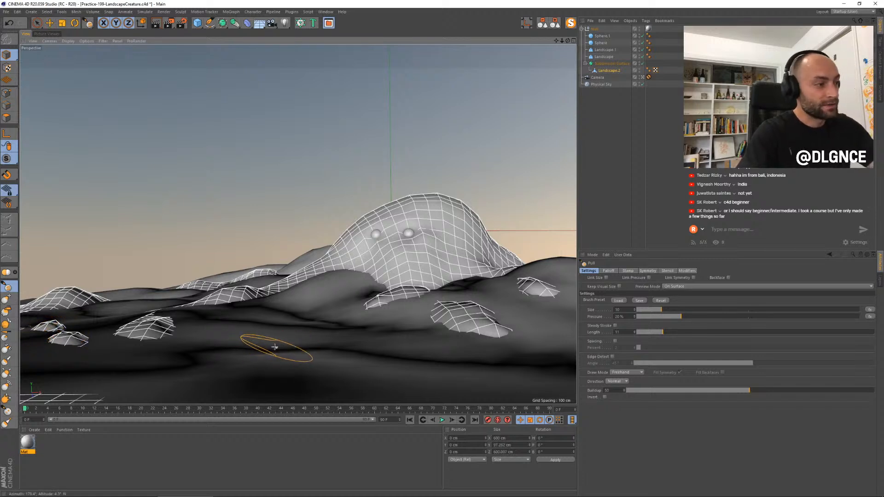
click(259, 344)
middle_drag(253, 348, 272, 349)
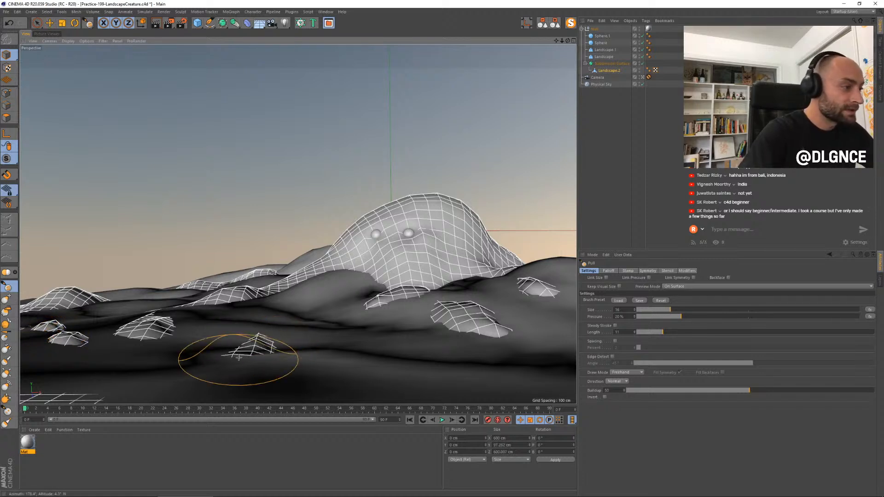
mouse_move(198, 368)
mouse_down()
mouse_move(252, 339)
mouse_move(266, 351)
mouse_move(286, 338)
mouse_move(276, 317)
mouse_move(265, 340)
mouse_up()
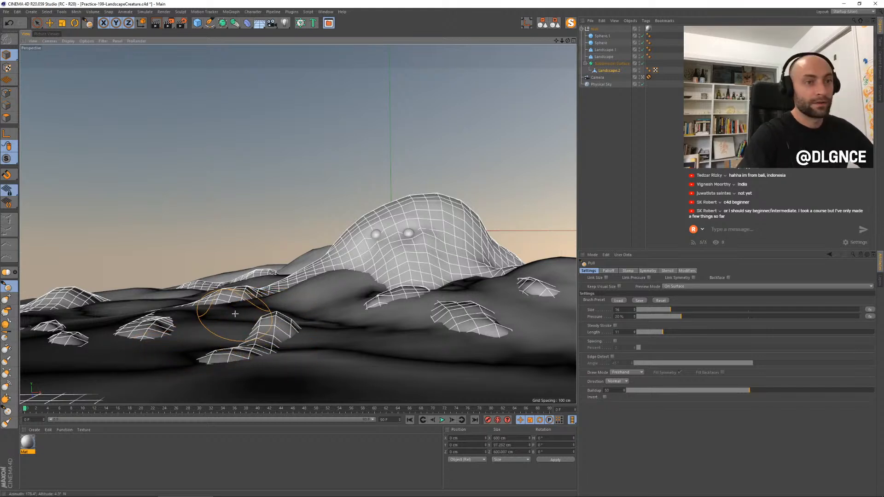
Step: Render the current frame to the Picture Viewer and inspect the new foreground dunes
key(shift+r)
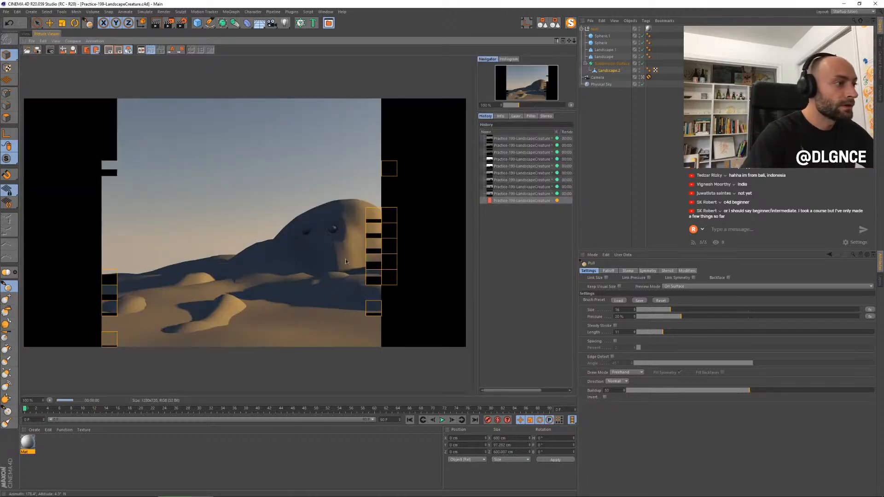
key(ctrl+b)
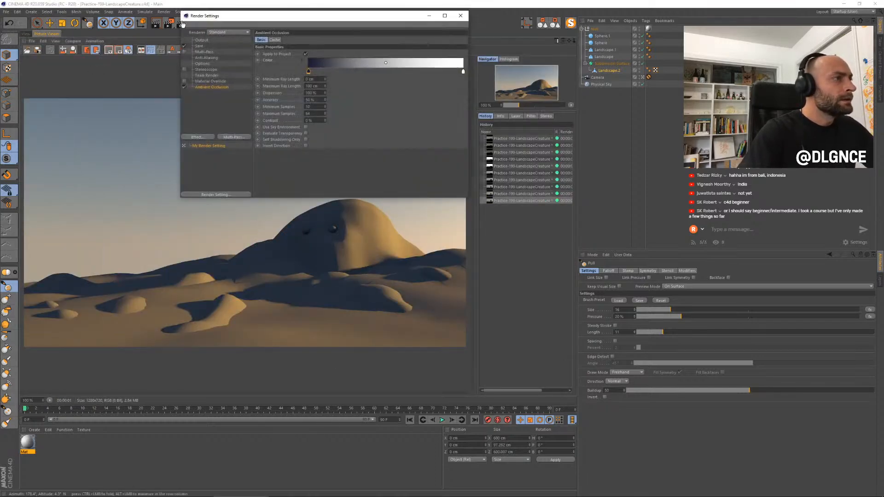
click(461, 16)
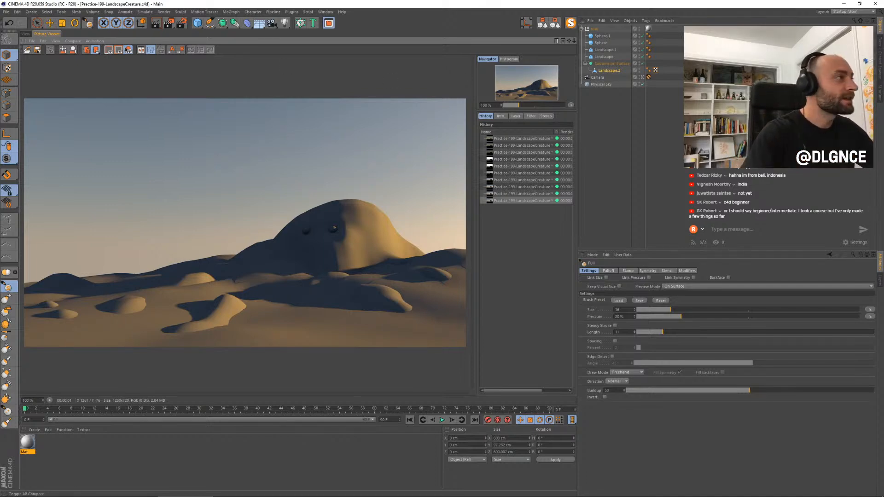
Step: Return to the viewport, leave the camera view and frame the creature's eyes up close with Landscape.2 selected
click(25, 34)
key(e)
click(507, 213)
click(436, 263)
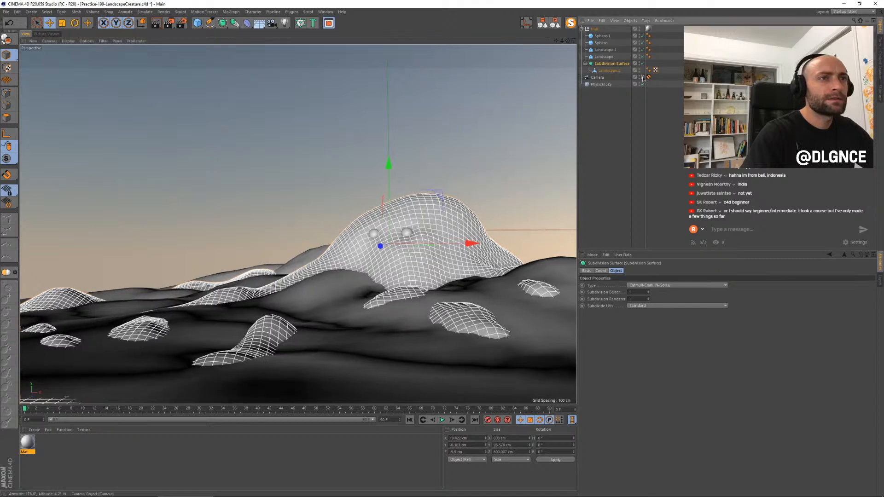
key(o)
click(608, 70)
alt+drag(453, 205, 392, 222)
click(7, 287)
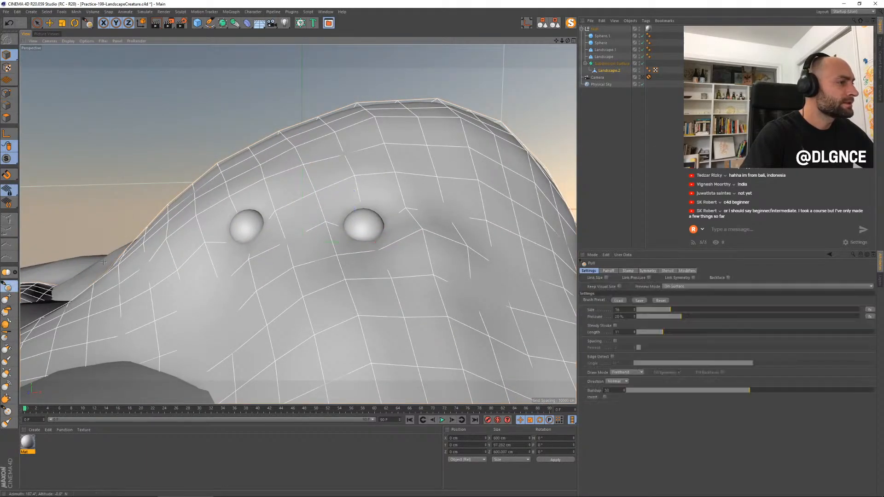
scroll(215, 234, down, 3)
scroll(457, 163, up, 3)
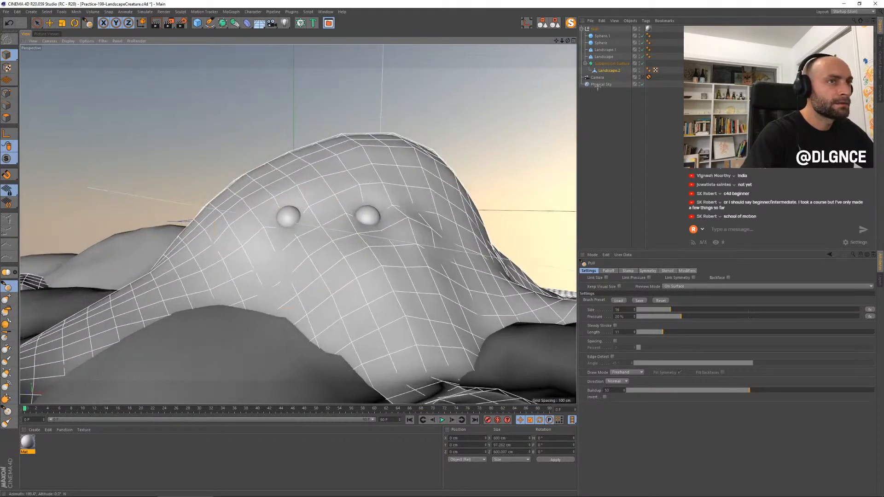
Step: Select the polygons of Landscape.2 that form the creature's face around and below both eyes
click(607, 70)
click(7, 118)
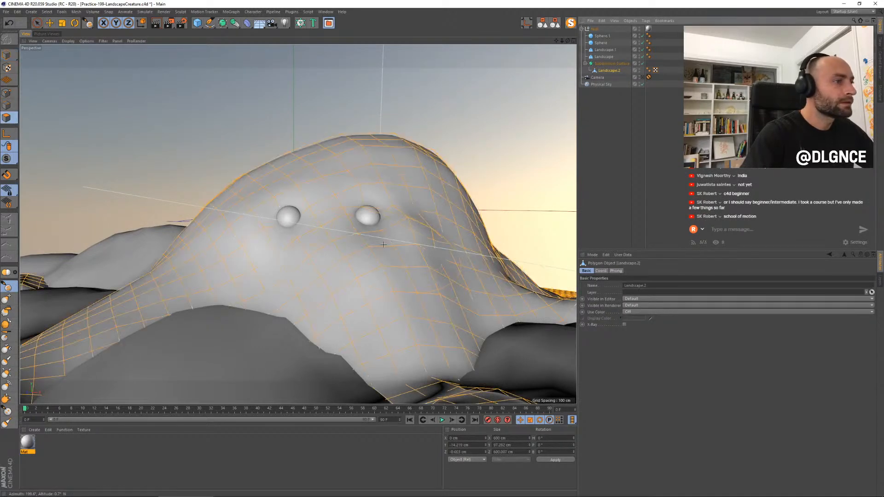
click(303, 254)
click(271, 253)
click(260, 244)
click(244, 220)
click(276, 190)
mouse_move(277, 190)
mouse_down()
mouse_move(258, 260)
mouse_move(385, 253)
mouse_move(363, 186)
mouse_move(291, 192)
mouse_up()
mouse_move(351, 201)
mouse_down()
mouse_move(314, 181)
mouse_move(342, 190)
mouse_move(414, 253)
mouse_move(392, 278)
mouse_up()
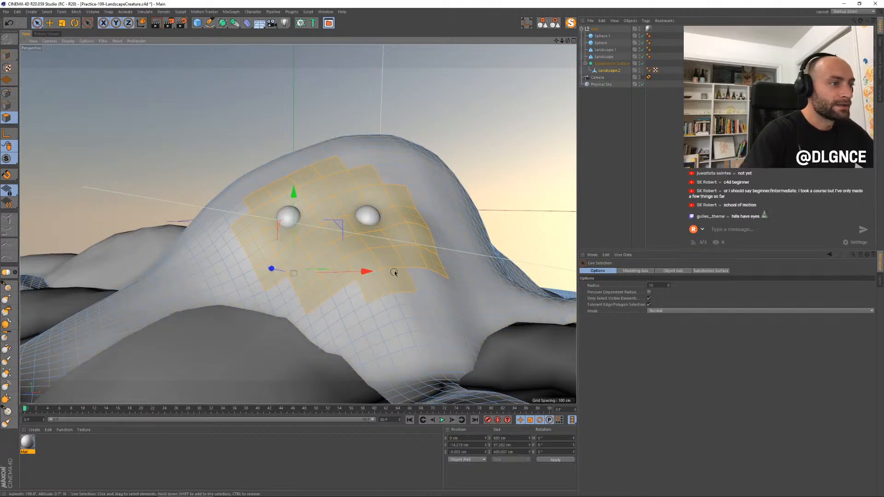
drag(336, 299, 249, 283)
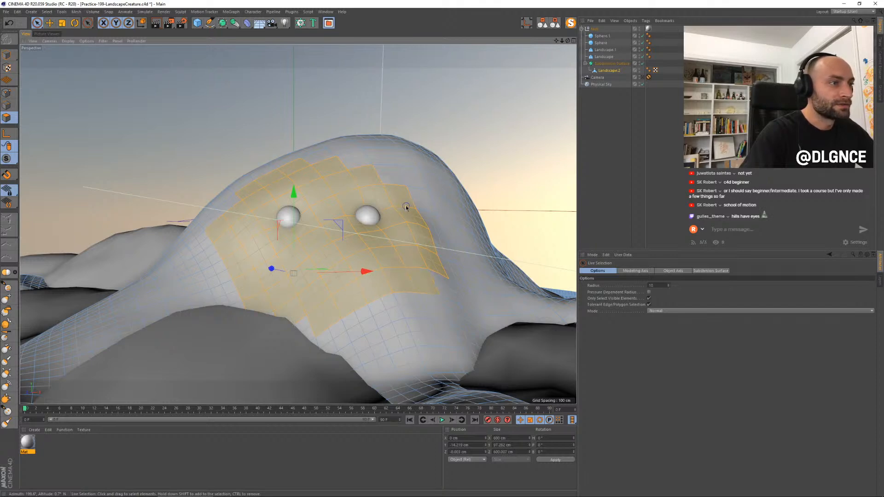
ctrl+drag(408, 233, 397, 243)
Step: Subdivide the selected face polygons of Landscape.2
alt+drag(234, 251, 259, 272)
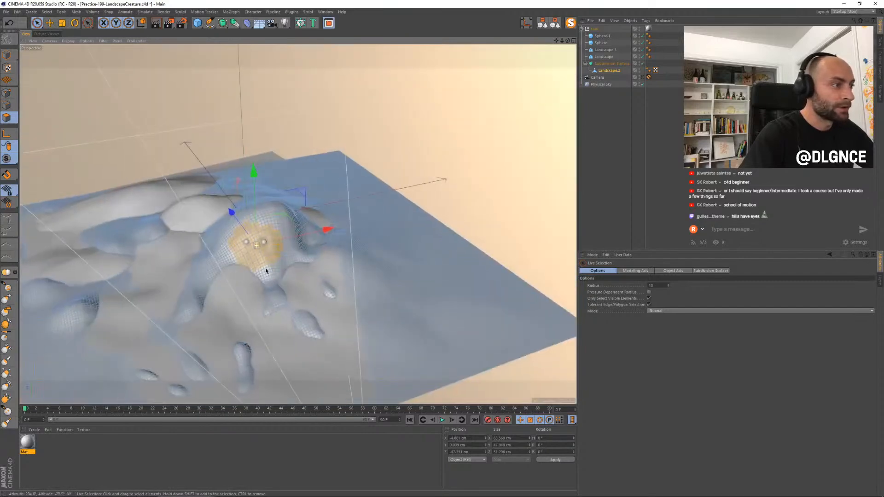
scroll(242, 246, up, 6)
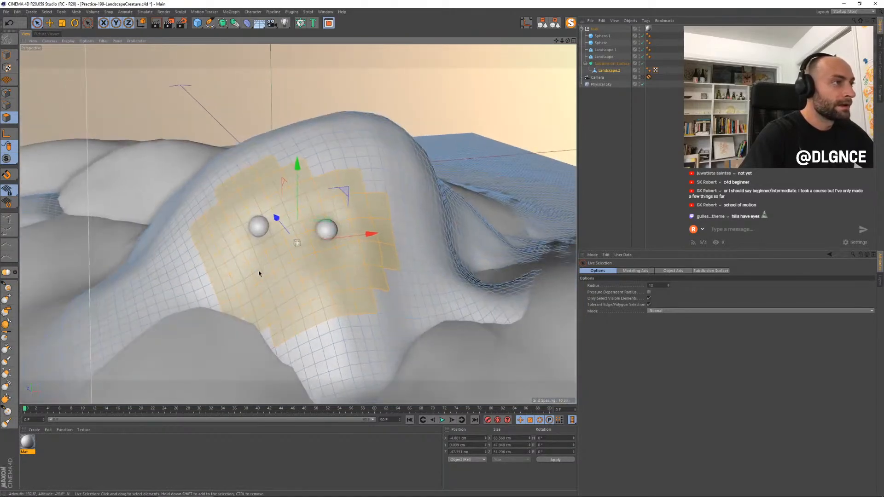
click(642, 78)
click(642, 77)
scroll(430, 142, down, 7)
alt+drag(430, 142, 300, 203)
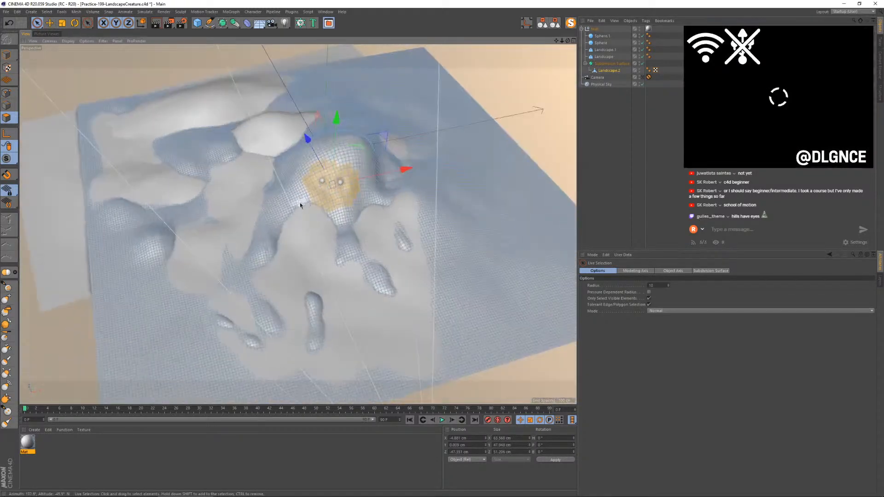
right_click(300, 203)
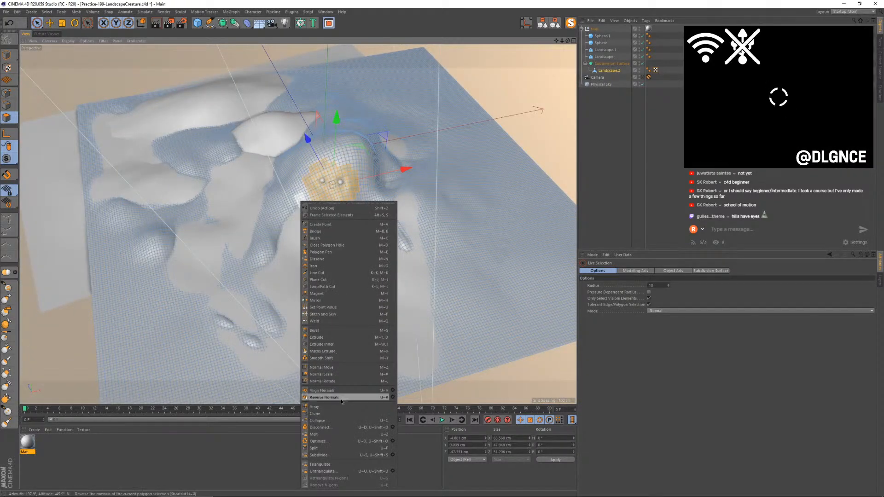
click(330, 455)
Step: Delete the unneeded polygons of Landscape.2 along its back edge, back corner and right edge
alt+drag(372, 286, 333, 296)
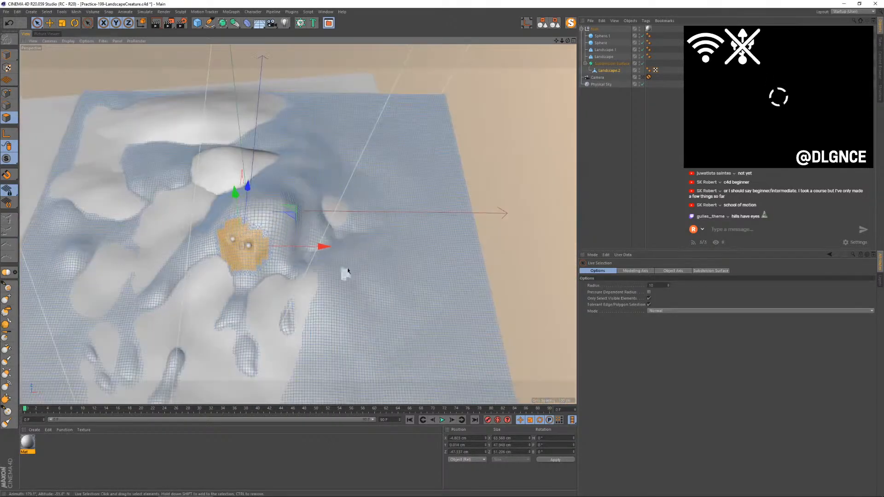
drag(513, 75, 319, 152)
click(506, 103)
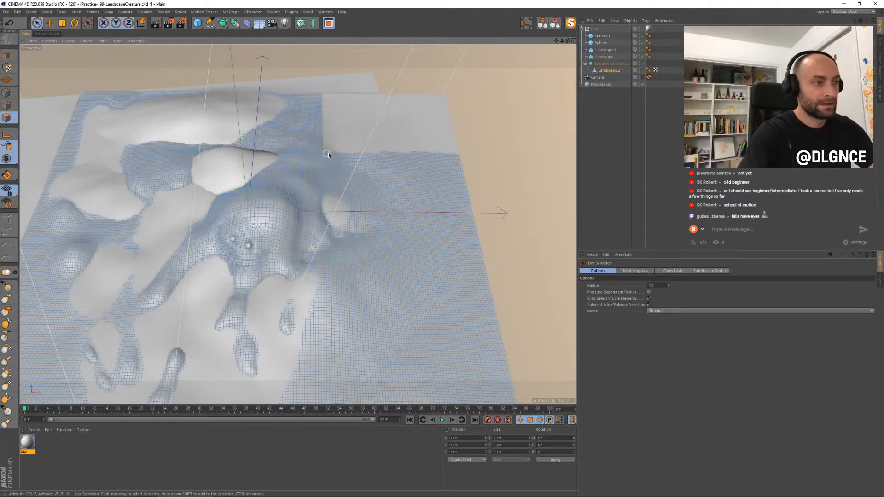
drag(506, 103, 379, 200)
key(Delete)
drag(67, 68, 365, 139)
key(Delete)
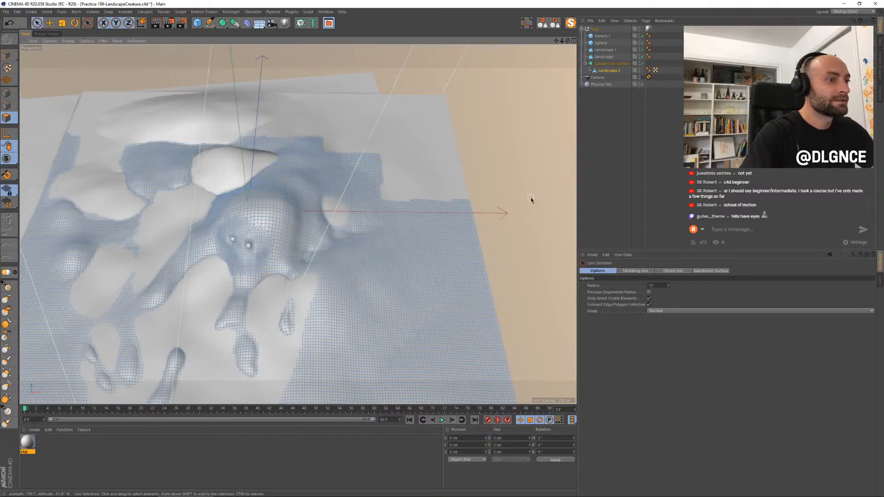
drag(505, 198, 457, 382)
key(Delete)
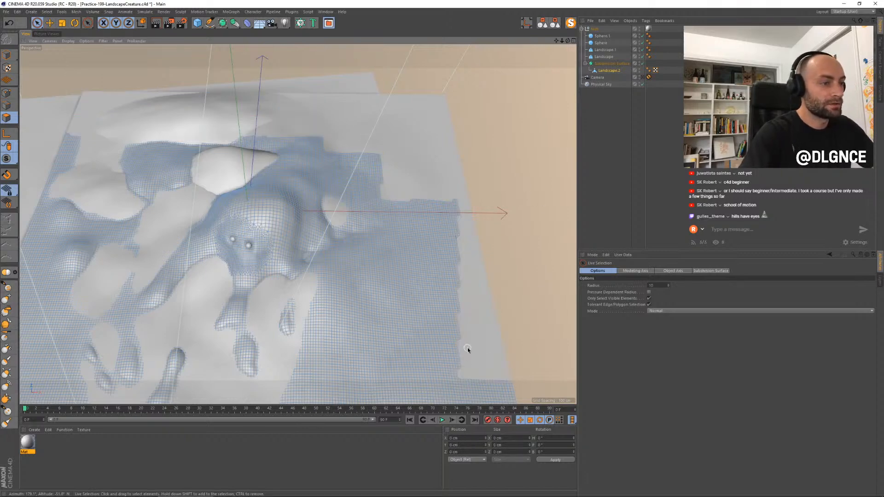
Step: Delete the polygons in the front right corner of Landscape.2
key(space)
key(space)
key(space)
mouse_move(466, 318)
alt+middle_down()
mouse_move(473, 296)
mouse_move(429, 204)
alt+middle_up()
drag(489, 241, 387, 370)
key(Delete)
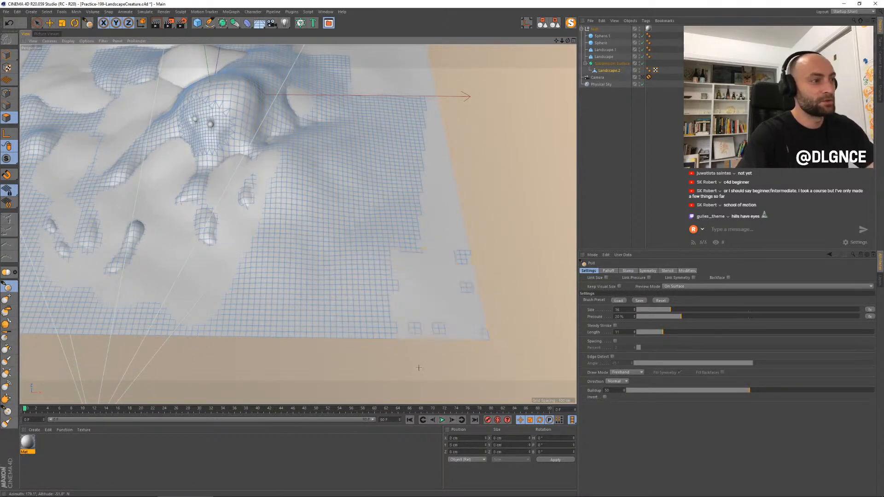
drag(485, 356, 387, 227)
drag(514, 248, 358, 373)
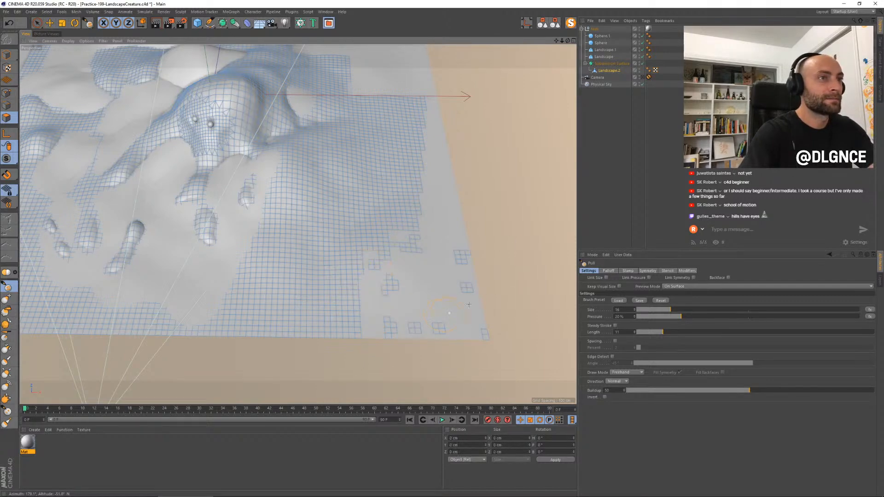
key(9)
drag(492, 225, 331, 359)
key(Delete)
Step: Delete further strips of Landscape.2 polygons along the front and right side, clear of the creature and dunes
key(ctrl+shift+z)
key(ctrl+shift+z)
key(ctrl+shift+z)
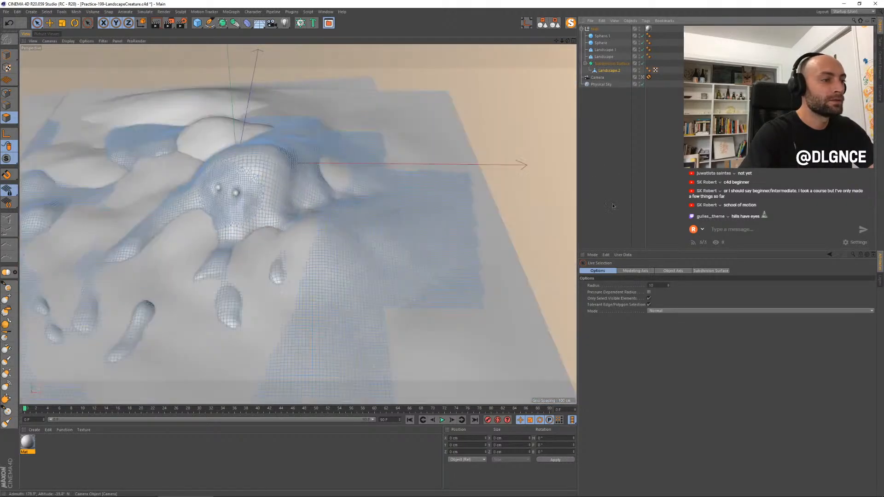
key(ctrl+shift+z)
drag(426, 266, 277, 360)
key(Delete)
drag(483, 290, 382, 82)
key(Delete)
drag(448, 74, 376, 114)
key(Delete)
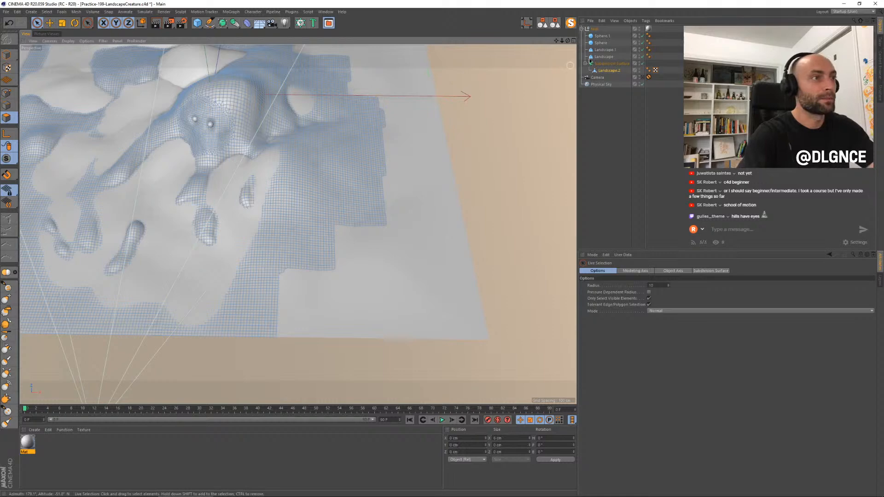
Step: Check the trimmed landscape through the scene camera with Landscape.2 in model mode
click(643, 76)
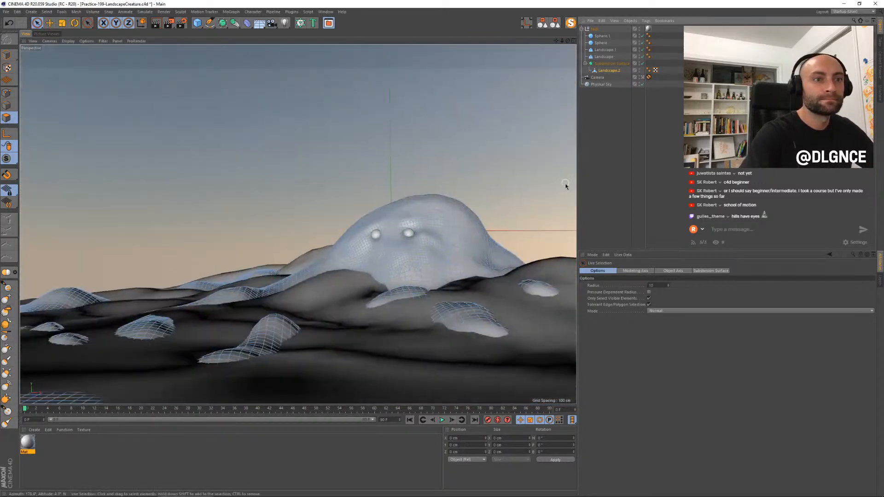
key(e)
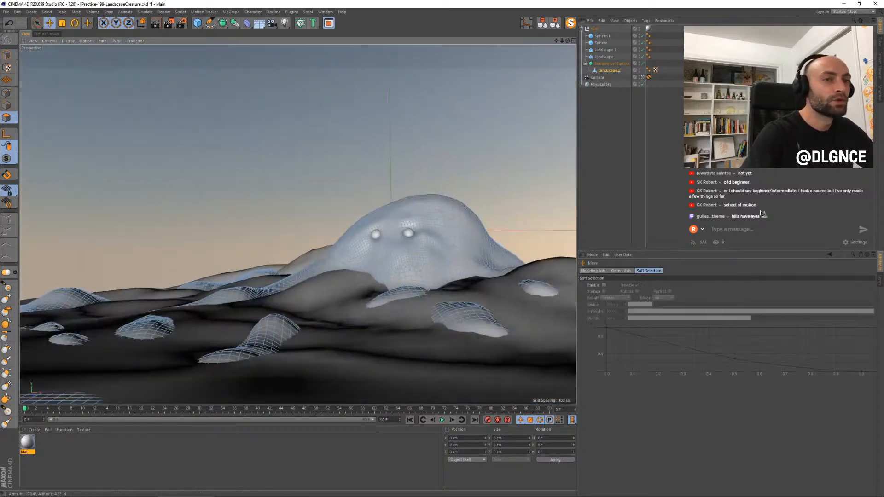
click(7, 55)
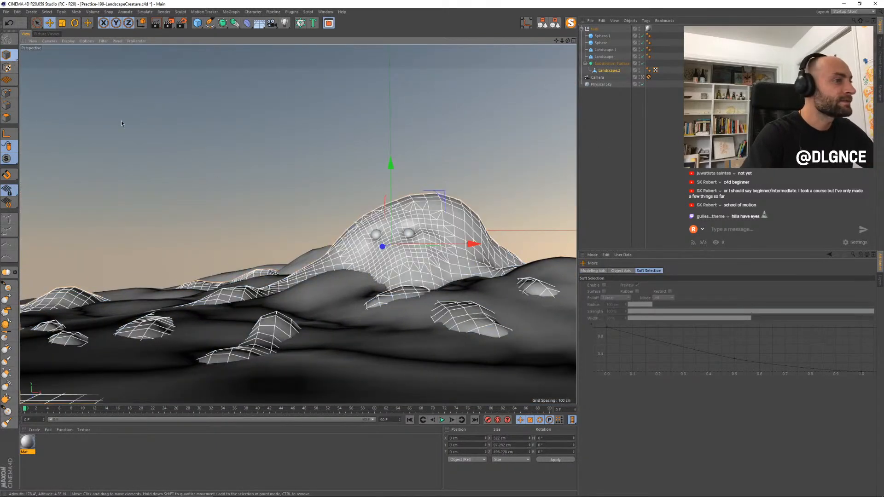
Step: Raise the surface of Landscape.2 around the creature's eyes with the Pull brush, ending with the brush size at 10
click(642, 78)
scroll(205, 119, up, 8)
alt+drag(243, 193, 317, 257)
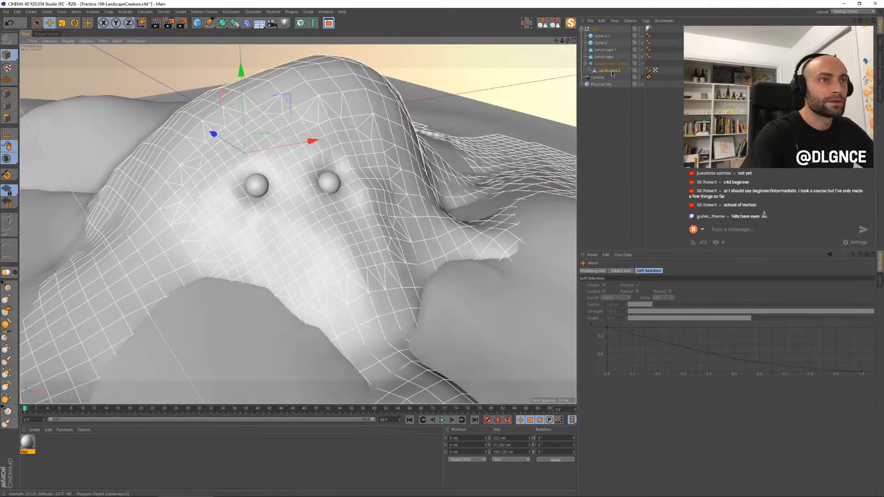
click(610, 72)
click(6, 118)
scroll(235, 205, up, 3)
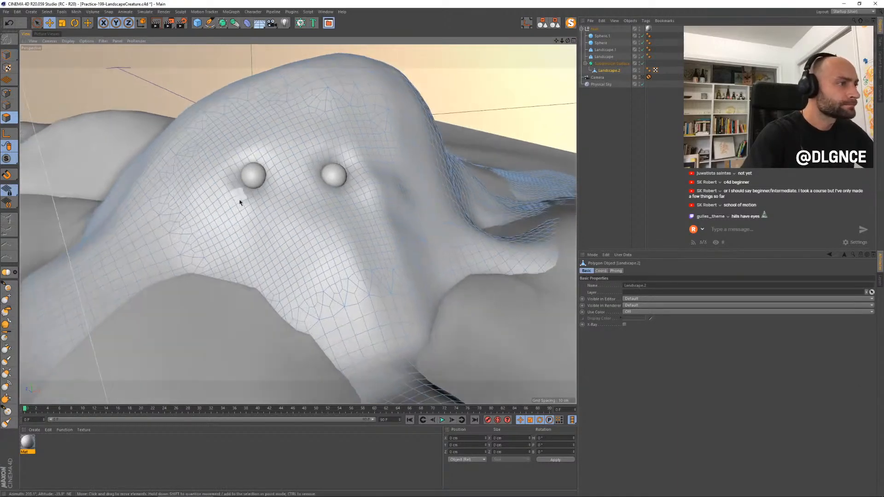
alt+drag(239, 202, 236, 191)
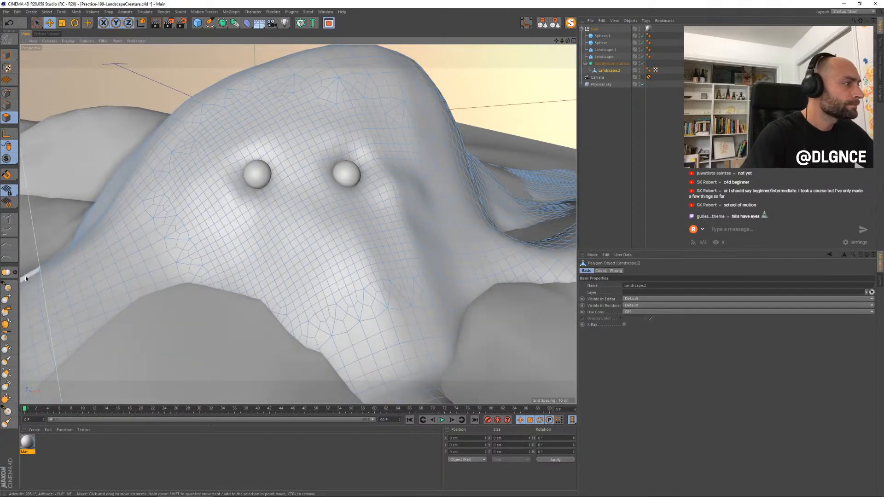
click(7, 286)
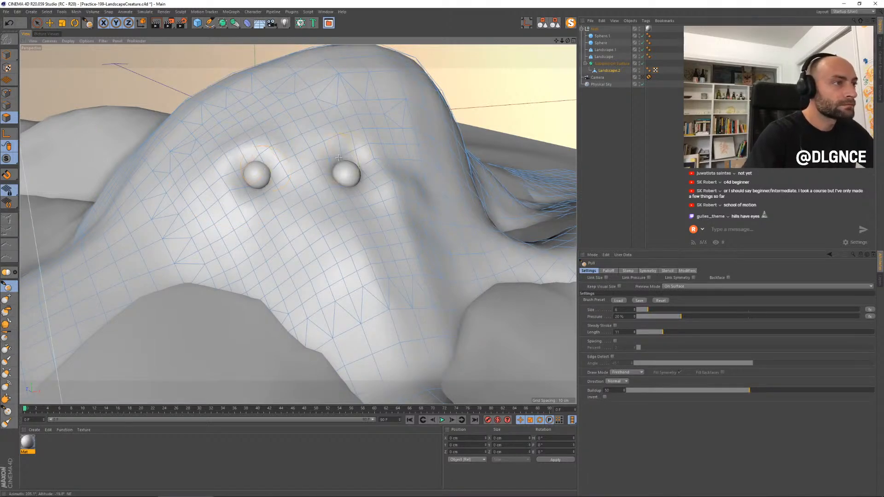
drag(347, 152, 369, 159)
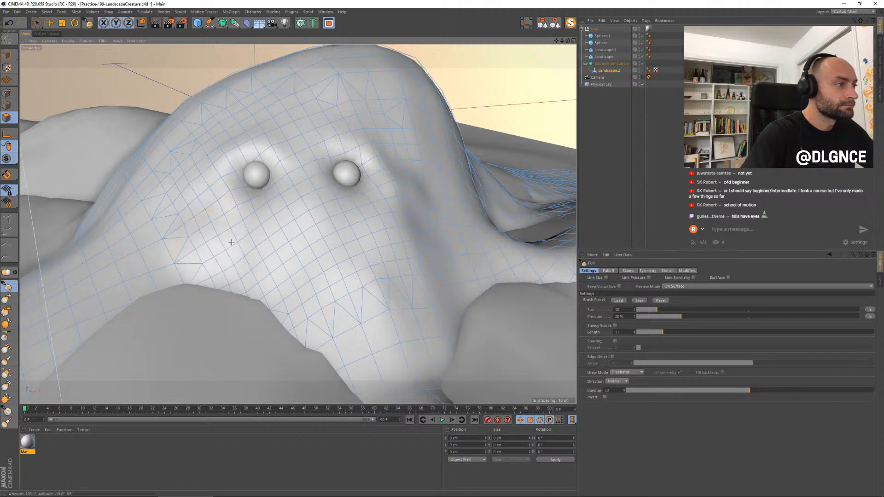
Step: Even out the slope below the creature's eyes with the Flatten brush at size 10 and 100% pressure
alt+drag(298, 242, 386, 187)
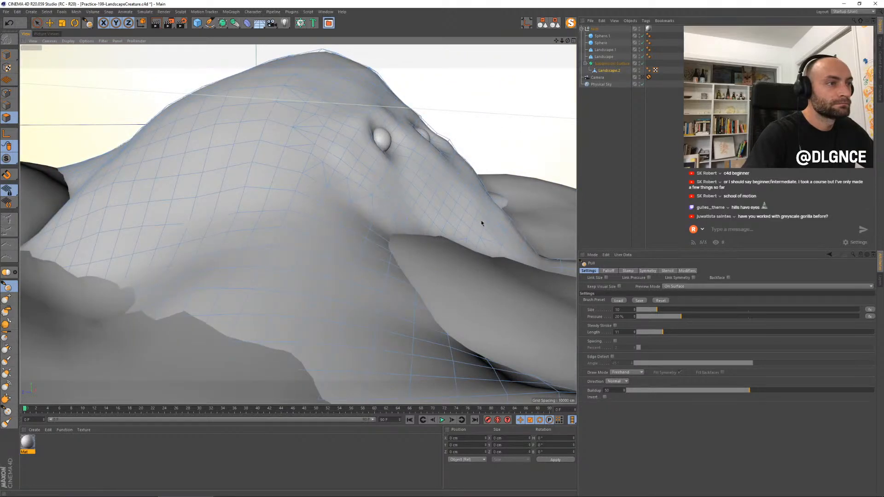
alt+drag(444, 203, 331, 235)
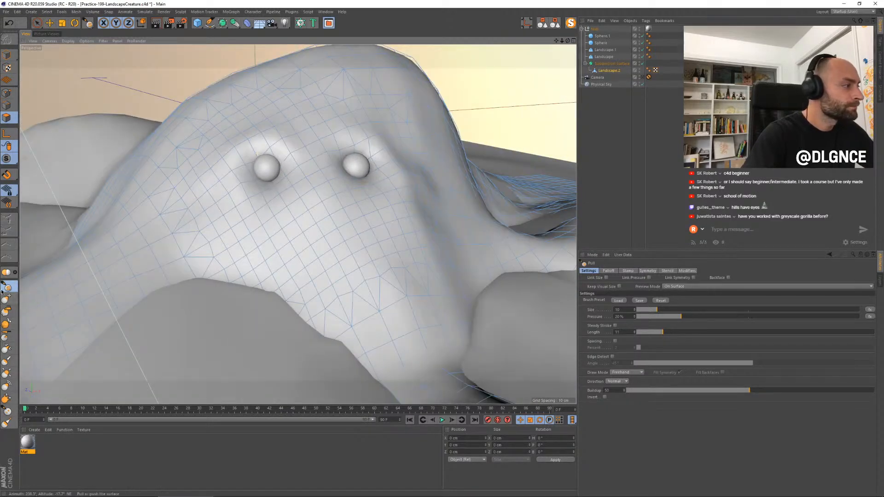
click(6, 360)
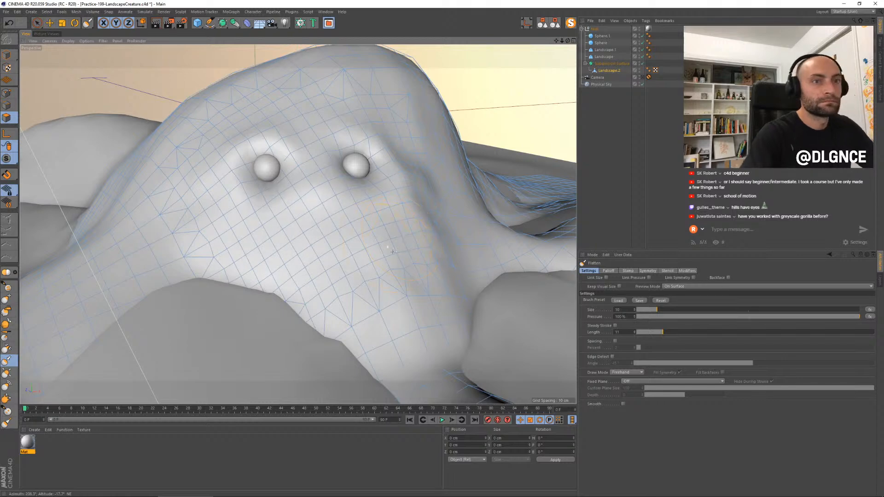
alt+drag(424, 248, 440, 274)
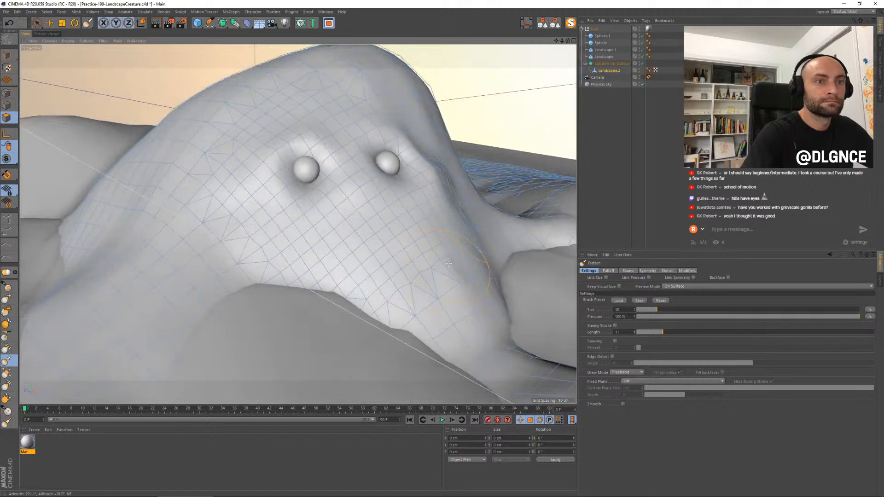
key(e)
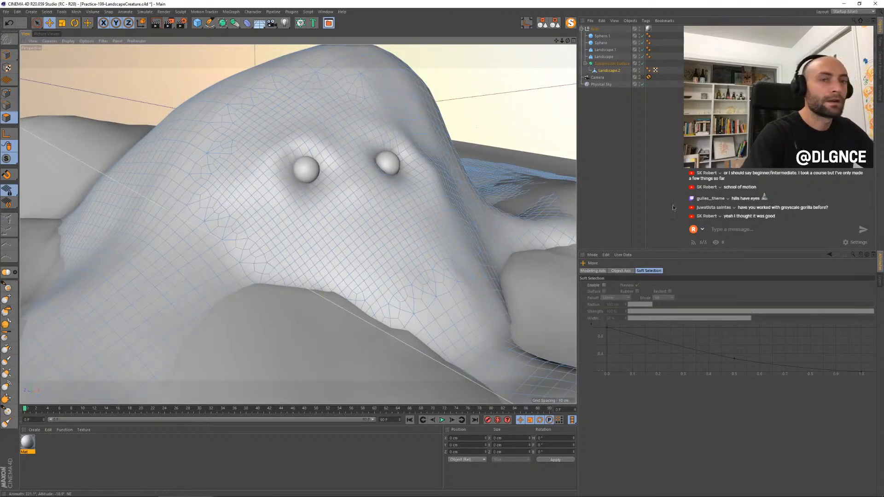
Step: Build up the surface around the creature's eyes with the Pull brush at size 12 and 20% pressure
mouse_move(315, 186)
alt+mouse_down()
mouse_move(347, 171)
mouse_move(321, 179)
alt+mouse_up()
click(8, 287)
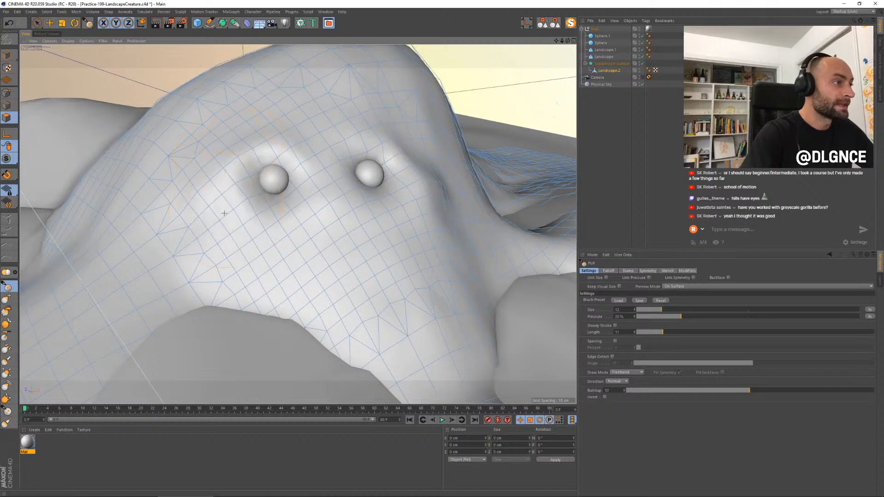
mouse_move(368, 237)
alt+mouse_down()
mouse_move(296, 225)
mouse_move(365, 244)
alt+mouse_up()
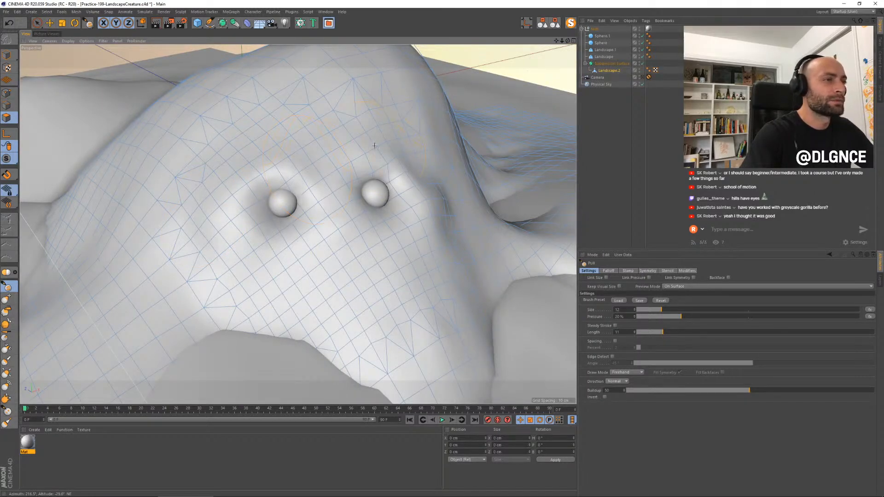
alt+drag(401, 163, 339, 221)
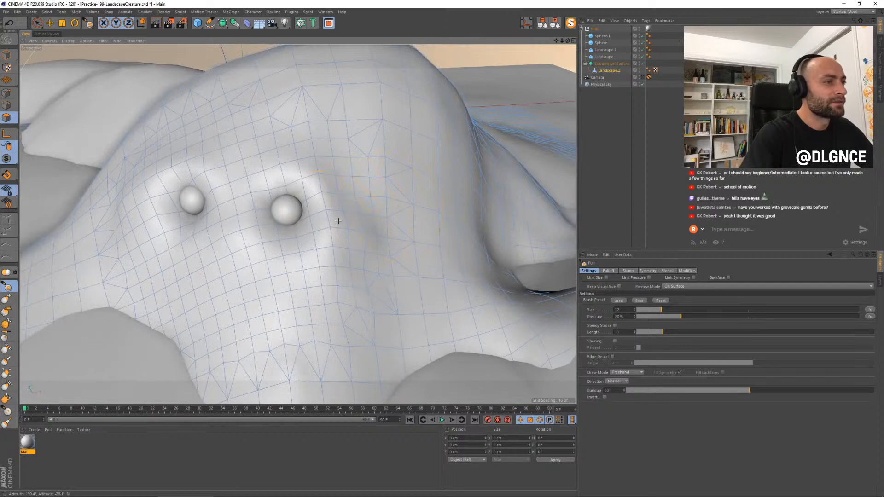
alt+drag(333, 192, 378, 229)
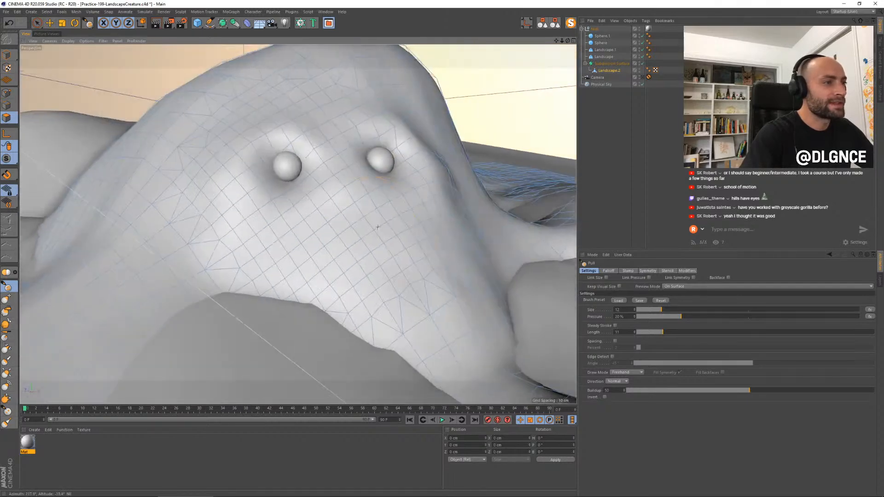
Step: Refine the area beneath and between the eyes with a smaller Pull brush at 20% pressure
alt+drag(406, 183, 354, 218)
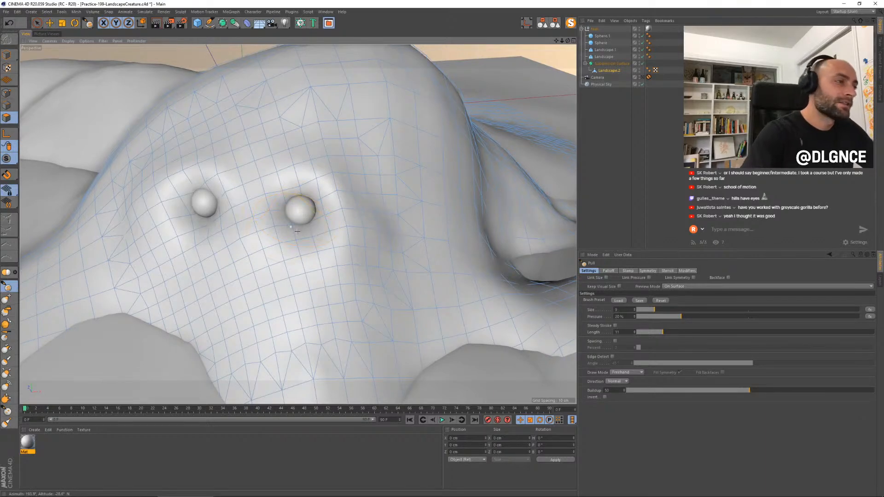
alt+drag(308, 226, 348, 214)
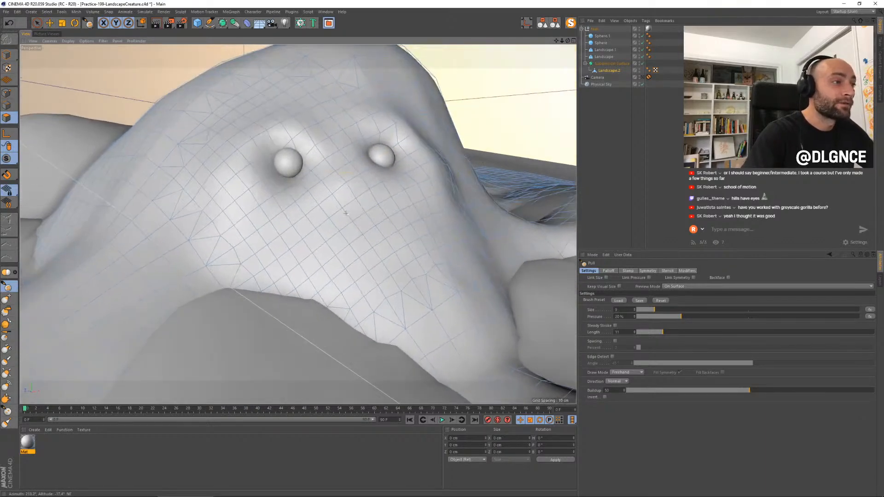
alt+drag(306, 189, 209, 189)
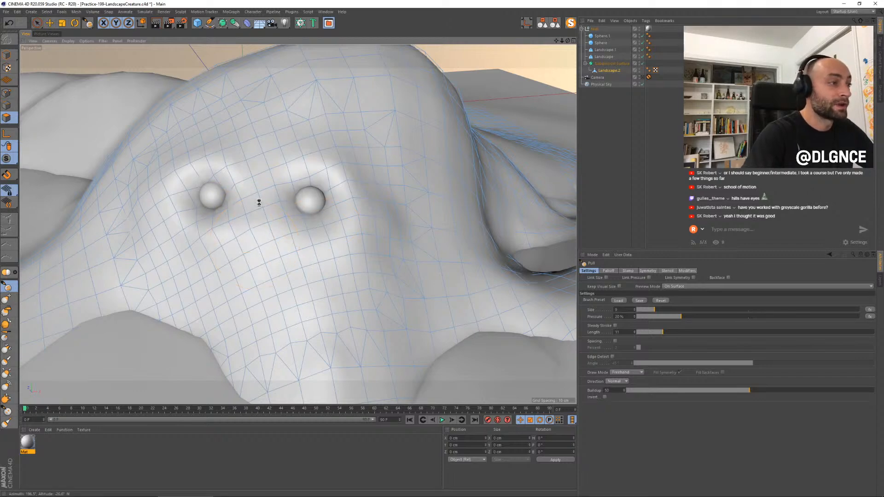
alt+drag(259, 202, 310, 228)
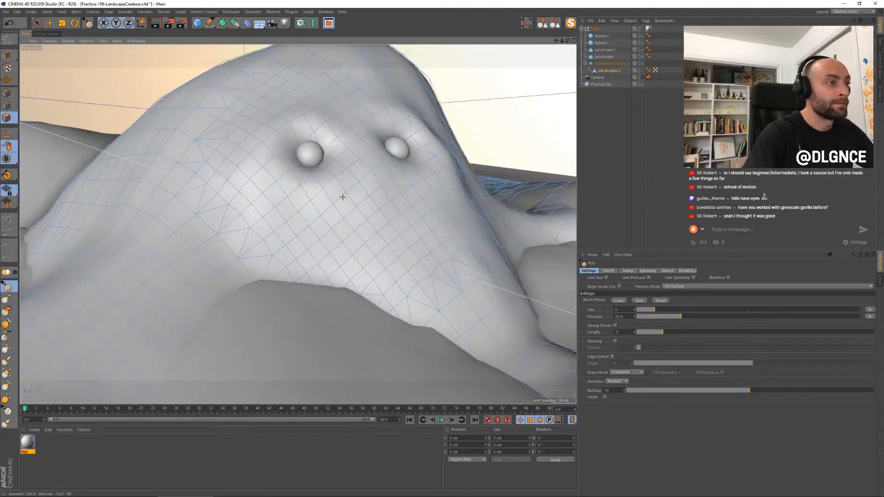
alt+drag(343, 197, 278, 194)
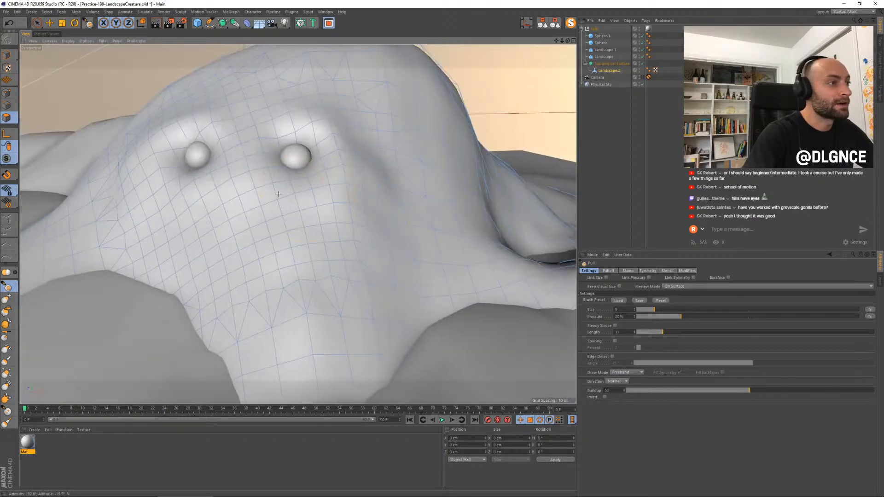
mouse_move(315, 228)
alt+mouse_down()
mouse_move(303, 230)
mouse_move(340, 233)
mouse_move(306, 232)
mouse_move(326, 233)
alt+mouse_up()
alt+drag(308, 178, 330, 220)
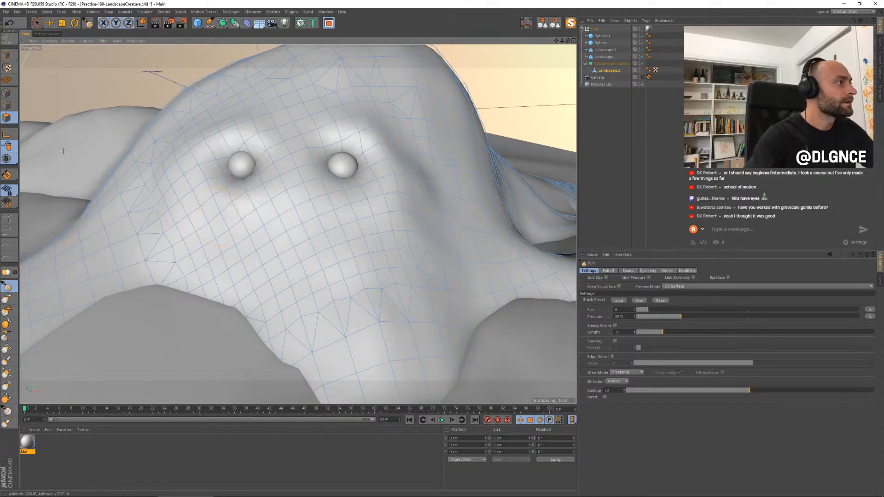
Step: Select the Landscape.2 polygons in a broad band below both eyes and subdivide them
key(9)
mouse_move(236, 203)
mouse_down()
mouse_move(258, 191)
mouse_move(228, 216)
mouse_move(267, 193)
mouse_move(269, 254)
mouse_move(340, 203)
mouse_move(303, 209)
mouse_move(375, 223)
mouse_move(362, 196)
mouse_up()
mouse_move(302, 199)
mouse_down()
mouse_move(220, 256)
mouse_move(311, 269)
mouse_up()
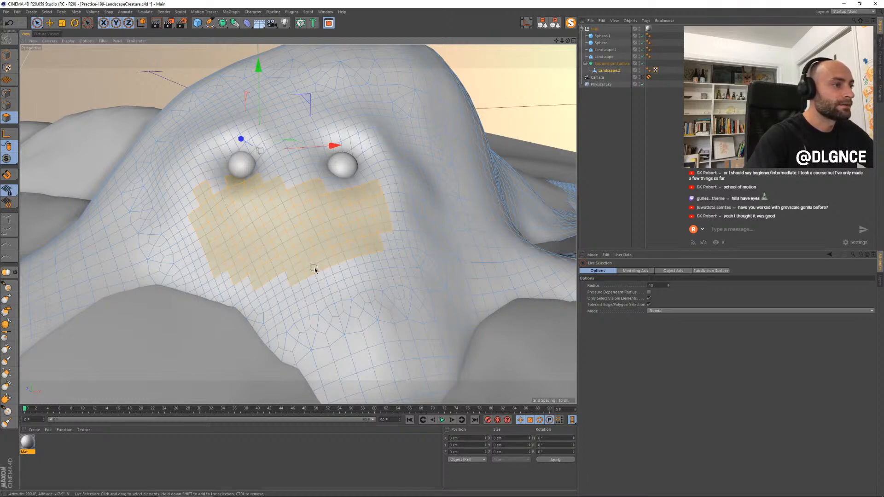
drag(389, 216, 387, 192)
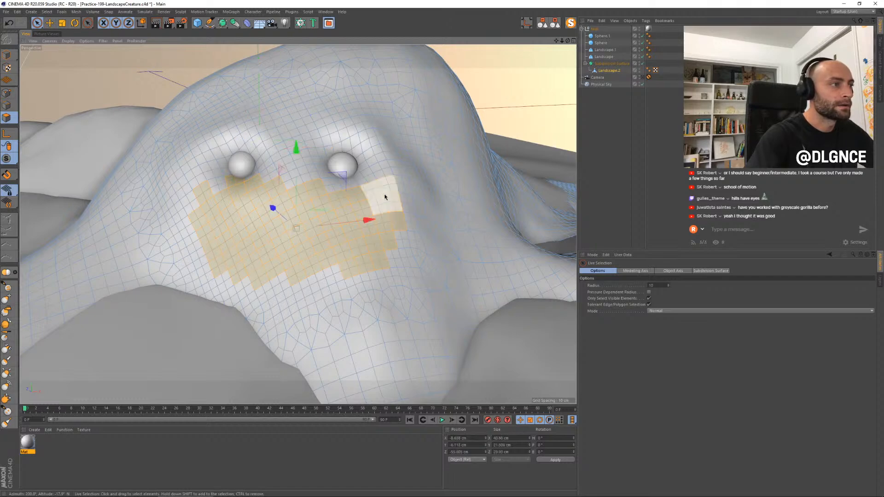
shift+drag(201, 198, 234, 223)
right_click(275, 210)
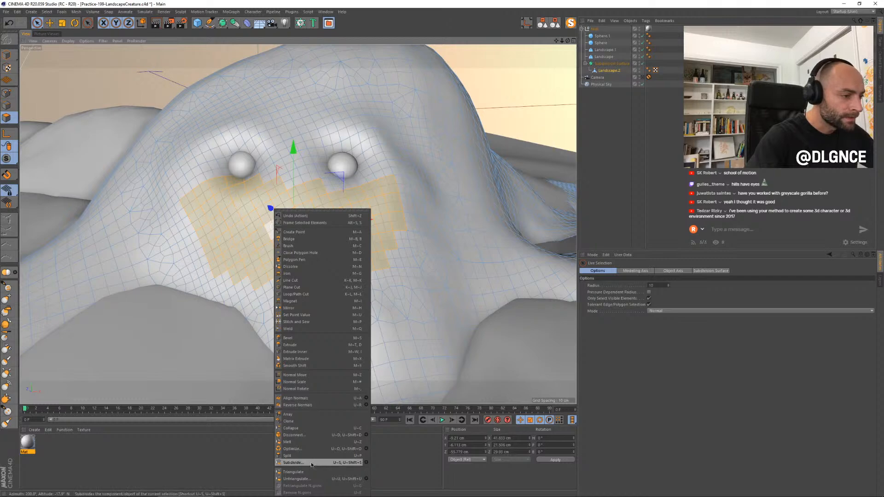
click(293, 462)
Step: Sculpt a wavy mouth across the subdivided patch with the Pull brush at size 2 and 20% pressure
click(7, 286)
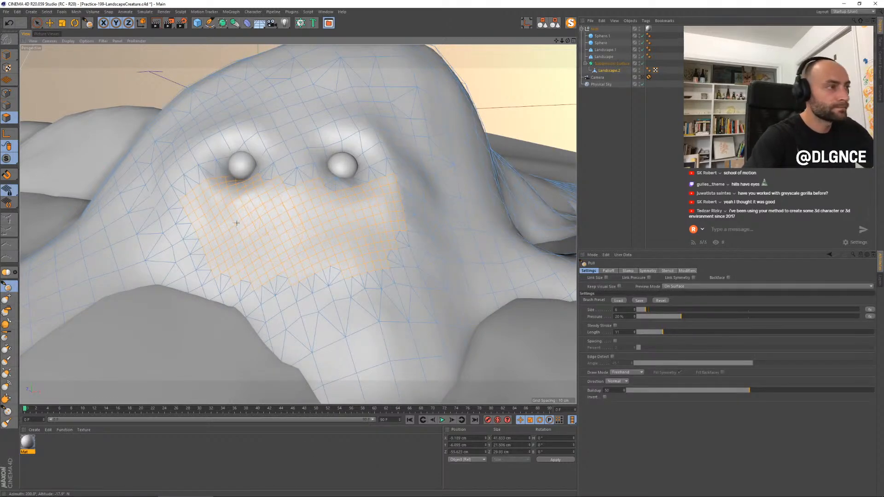
mouse_move(214, 225)
mouse_down()
mouse_move(250, 212)
mouse_move(275, 211)
mouse_move(289, 222)
mouse_move(263, 220)
mouse_move(282, 227)
mouse_move(342, 215)
mouse_move(358, 228)
mouse_move(382, 221)
mouse_up()
key(ctrl+z)
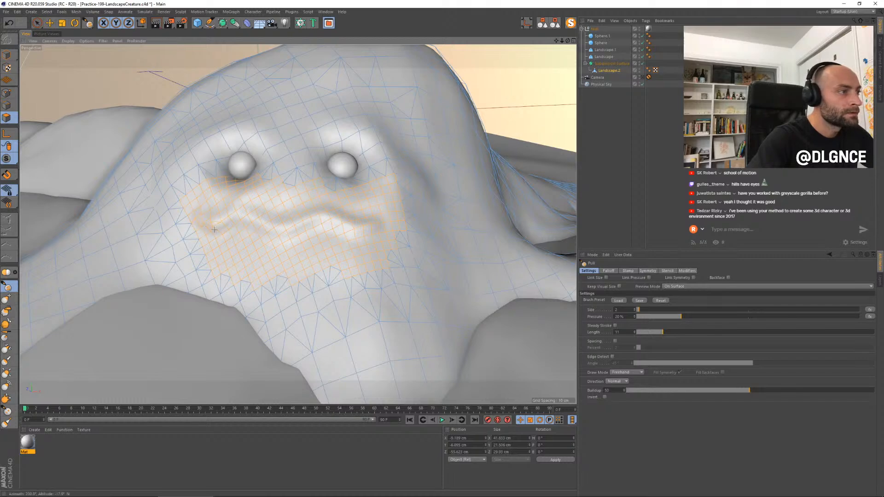
drag(215, 222, 298, 228)
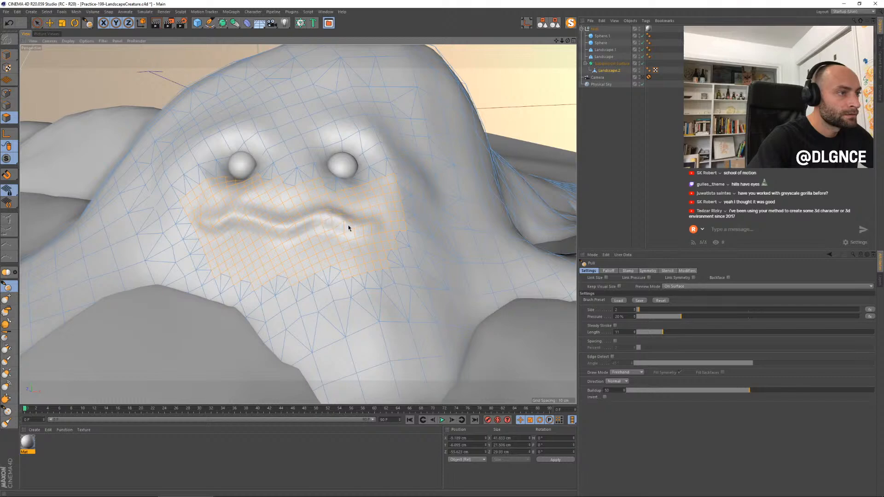
drag(370, 230, 382, 226)
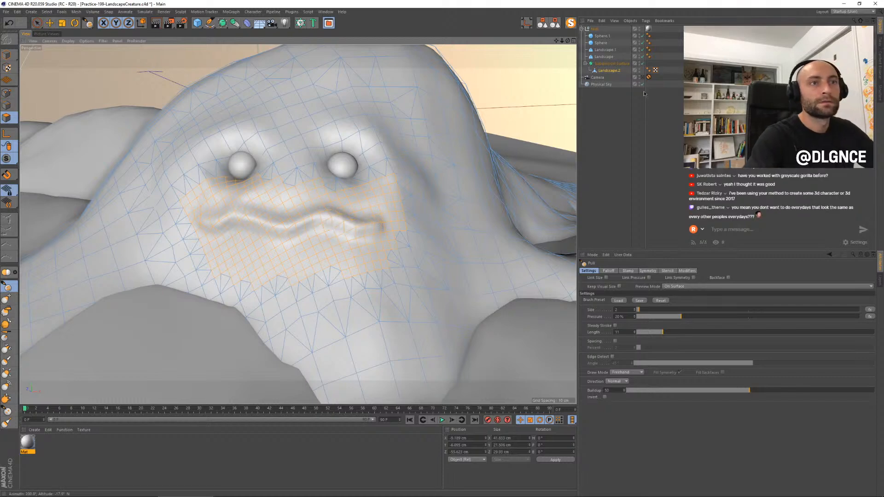
Step: Render the creature through the scene camera in the Picture Viewer, then return to the close-up of its face
click(644, 78)
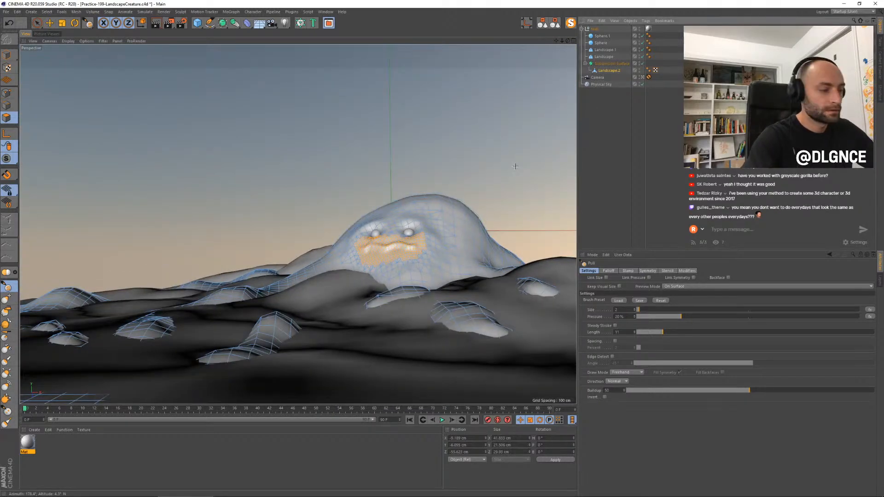
key(shift+r)
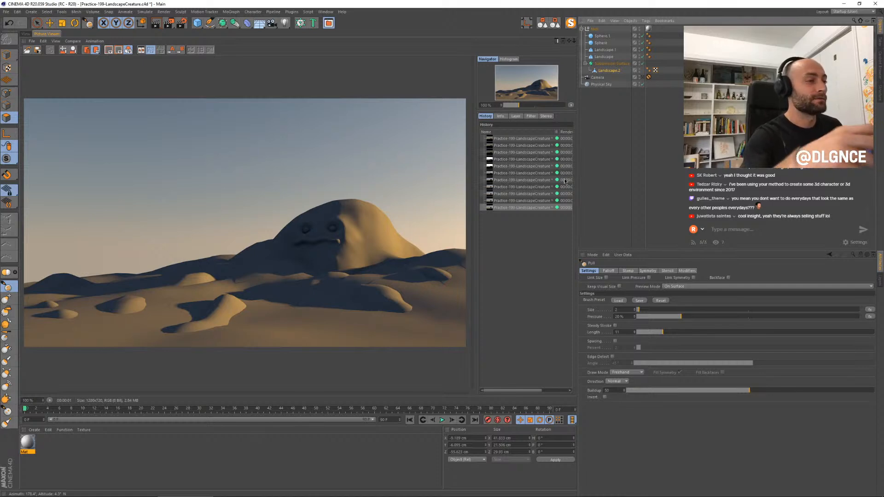
key(F1)
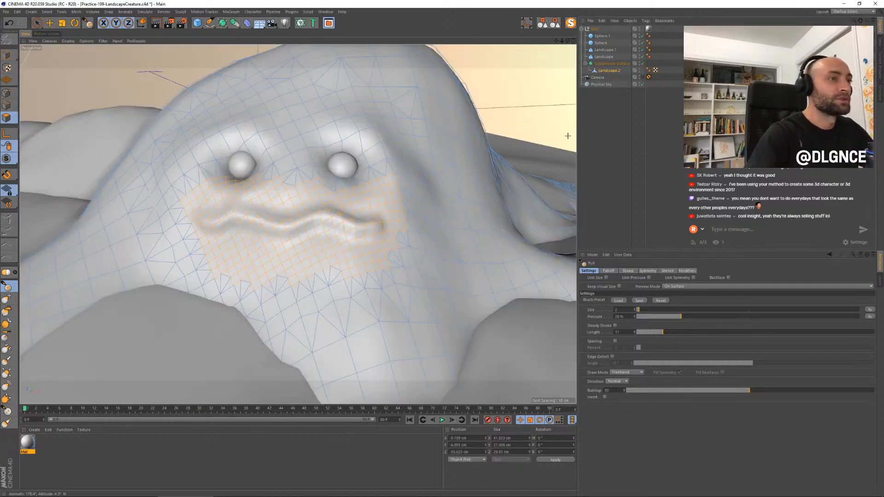
Step: Rework the mouth line of Landscape.2 from the side with the Pull brush
alt+drag(410, 180, 393, 199)
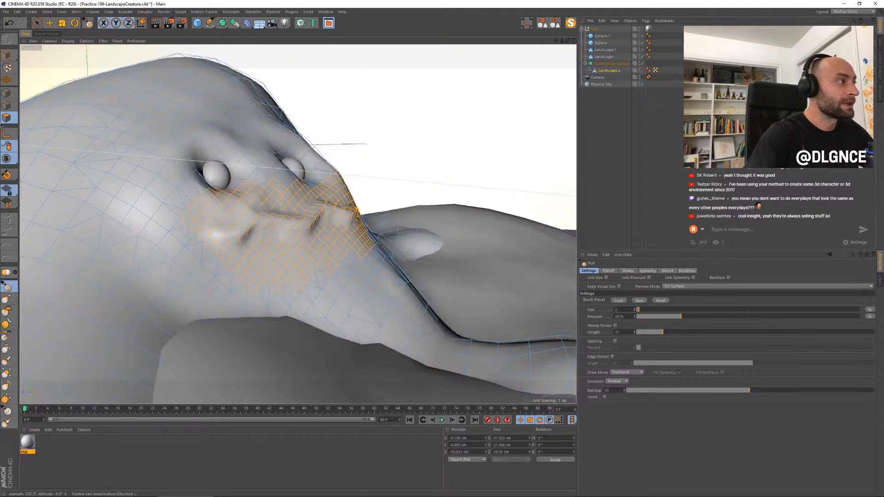
alt+middle_drag(219, 184, 276, 200)
alt+drag(277, 200, 290, 217)
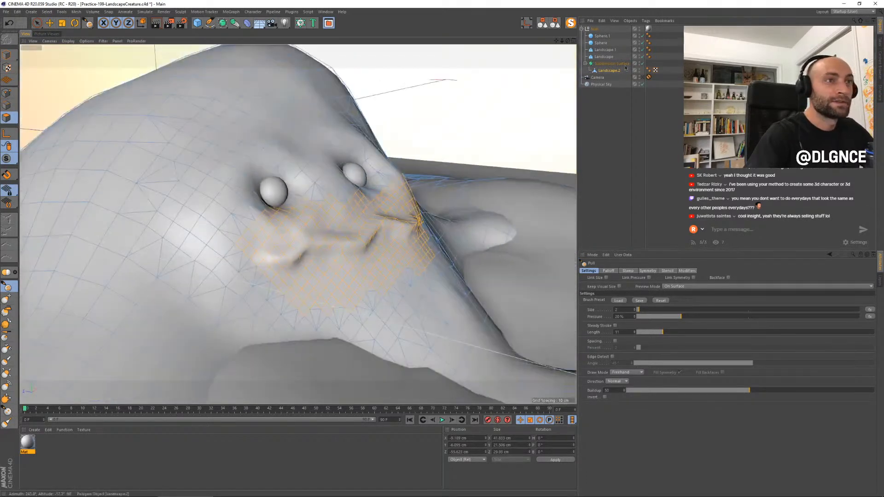
click(625, 70)
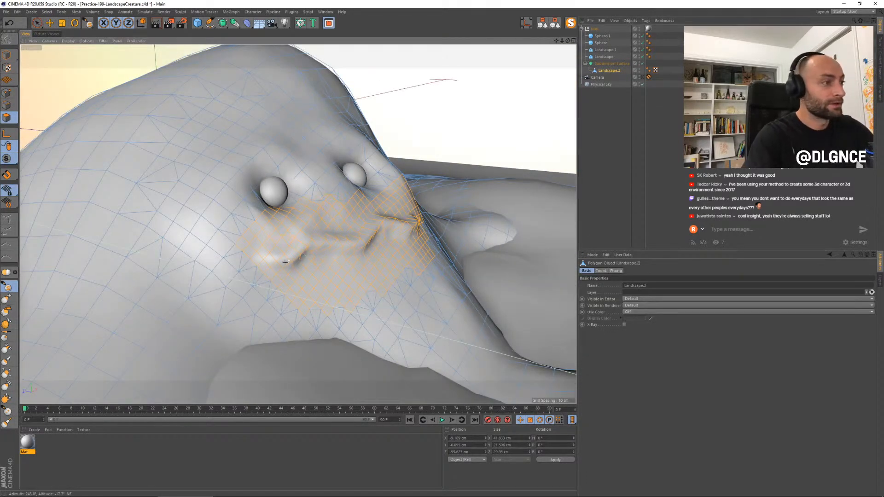
mouse_move(302, 256)
mouse_down()
mouse_move(339, 254)
mouse_move(402, 231)
mouse_move(443, 239)
mouse_up()
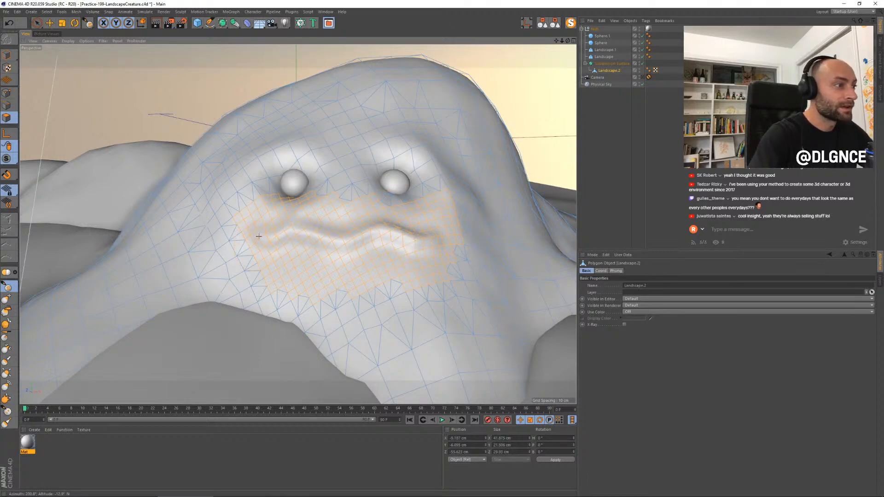
Step: Refine the lips and both corners of the mouth with Pull brush strokes, undoing one unwanted stroke
alt+drag(281, 250, 267, 267)
scroll(373, 242, up, 3)
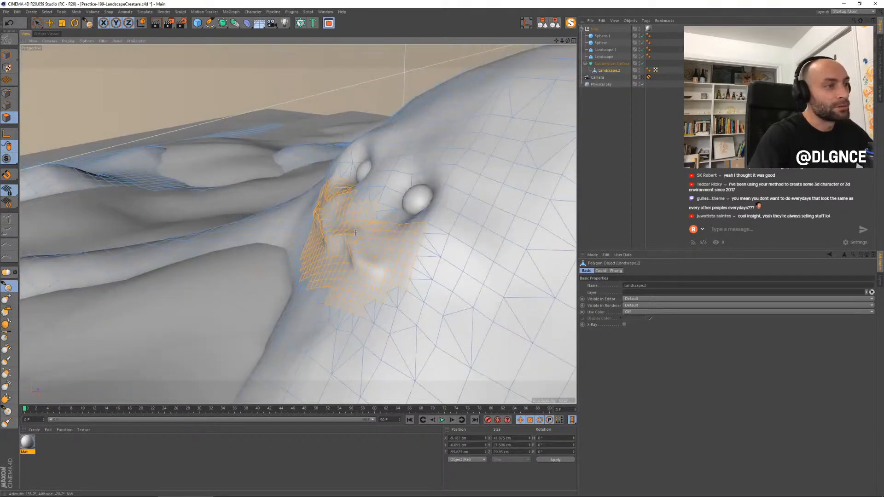
alt+drag(360, 264, 428, 260)
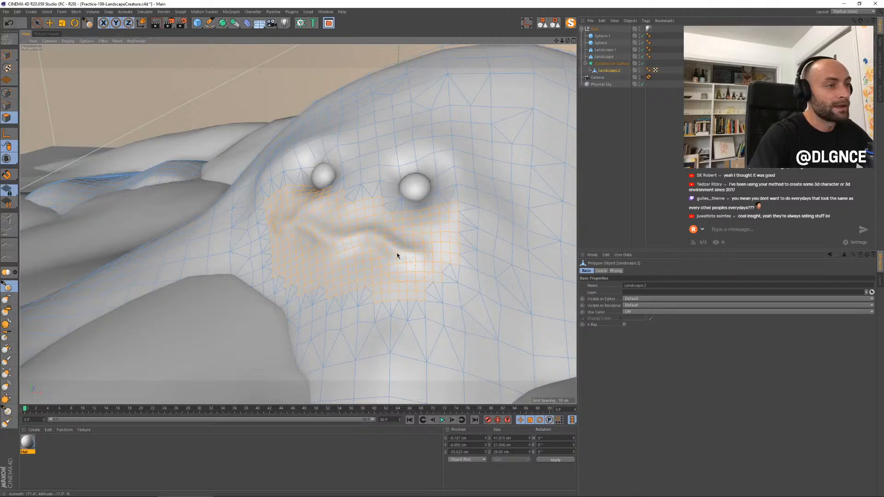
alt+drag(358, 266, 316, 246)
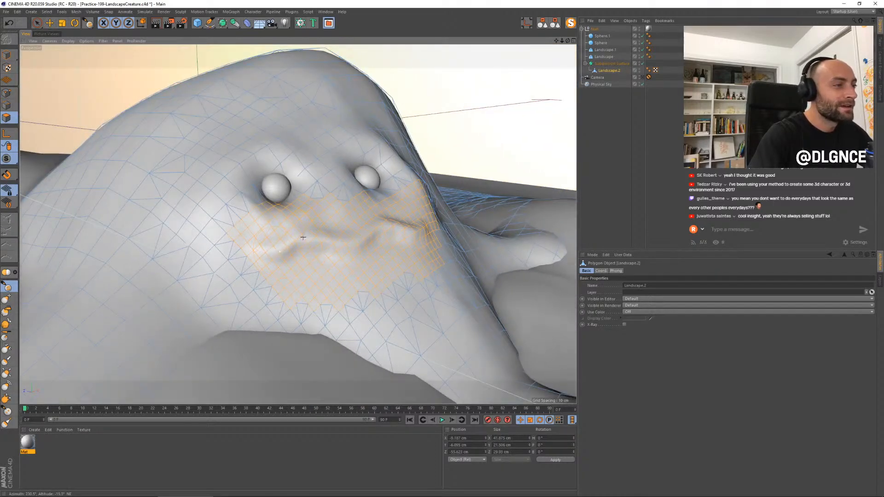
mouse_move(305, 235)
alt+mouse_down()
mouse_move(324, 252)
mouse_move(350, 243)
mouse_move(306, 264)
alt+mouse_up()
key(ctrl+z)
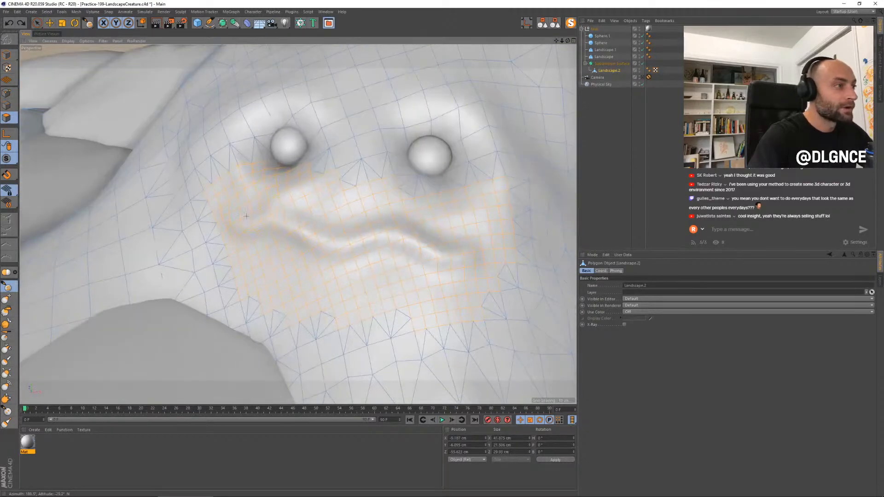
drag(273, 206, 301, 210)
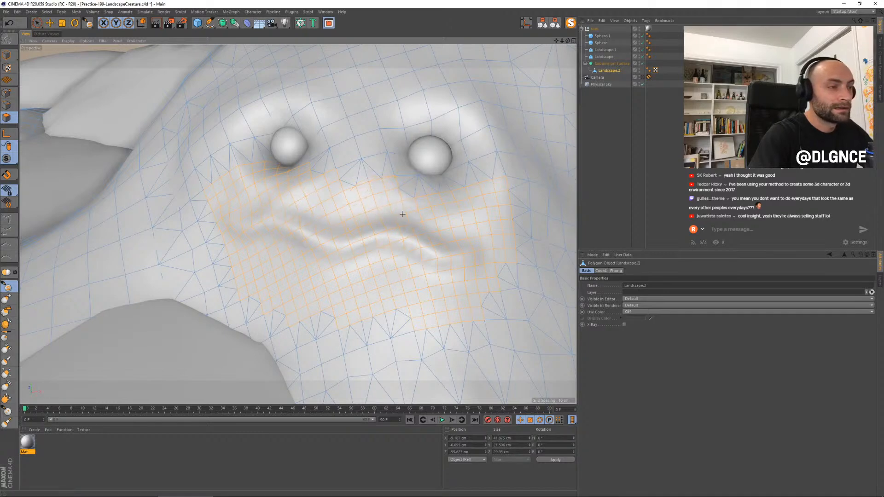
mouse_move(444, 245)
alt+mouse_down()
mouse_move(351, 251)
mouse_move(315, 292)
mouse_move(341, 267)
mouse_move(372, 265)
mouse_move(397, 204)
mouse_move(383, 233)
alt+mouse_up()
mouse_move(434, 245)
mouse_down()
mouse_move(455, 219)
mouse_move(442, 217)
mouse_up()
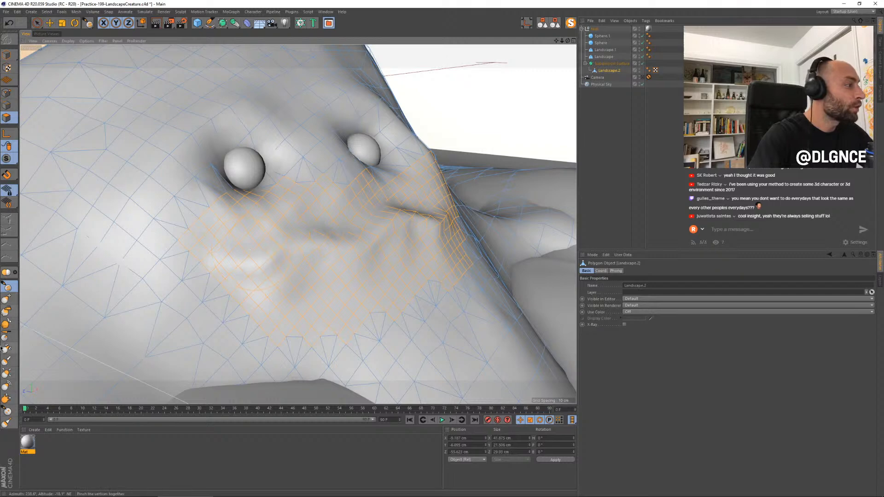
Step: Tighten the crease along the creature's mouth with the Pinch brush at 20% pressure
click(7, 348)
middle_drag(215, 263, 219, 265)
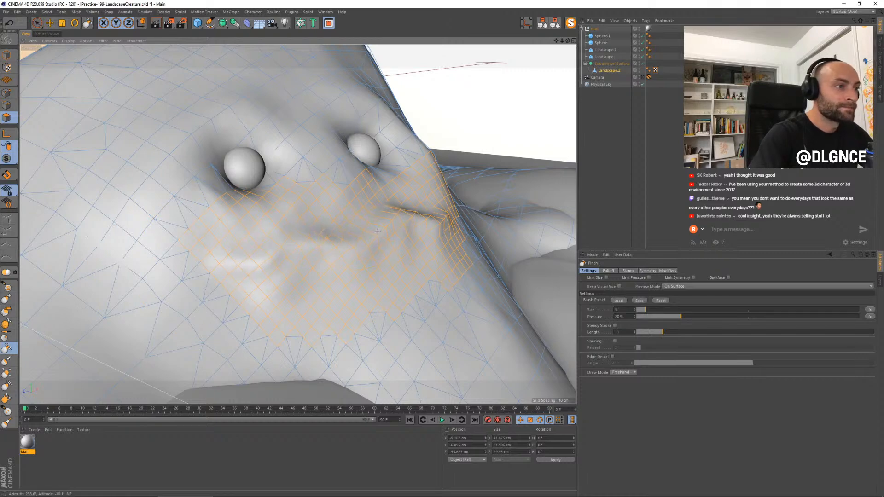
mouse_move(432, 220)
alt+mouse_down()
mouse_move(381, 239)
mouse_move(336, 233)
mouse_move(304, 242)
mouse_move(350, 247)
alt+mouse_up()
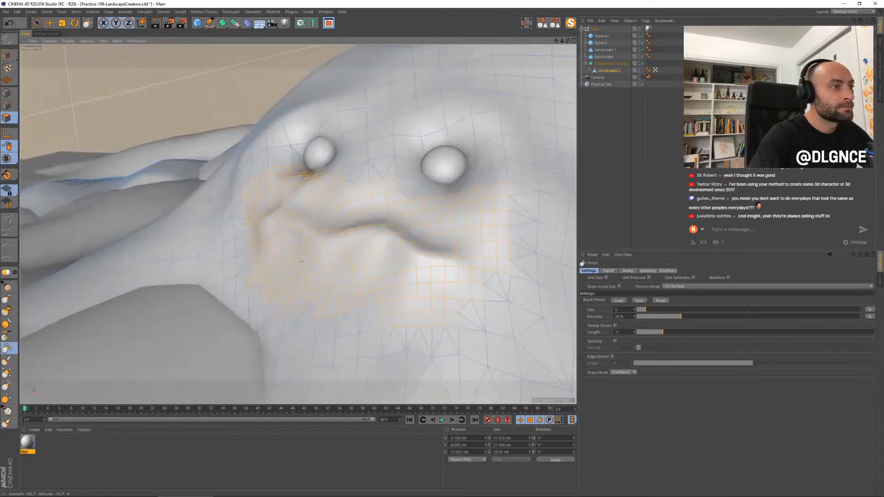
Step: Shape the lower lip and chin with the Pull brush, finishing through the scene camera at size 8
click(6, 286)
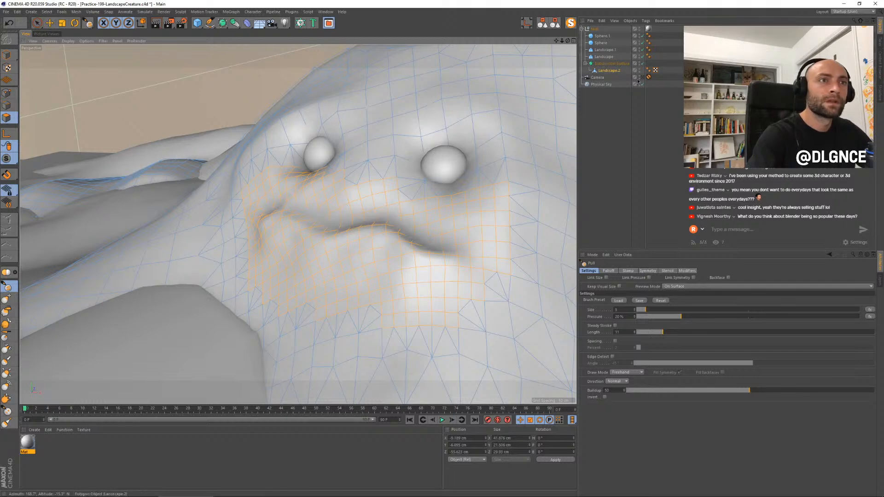
alt+drag(322, 240, 357, 265)
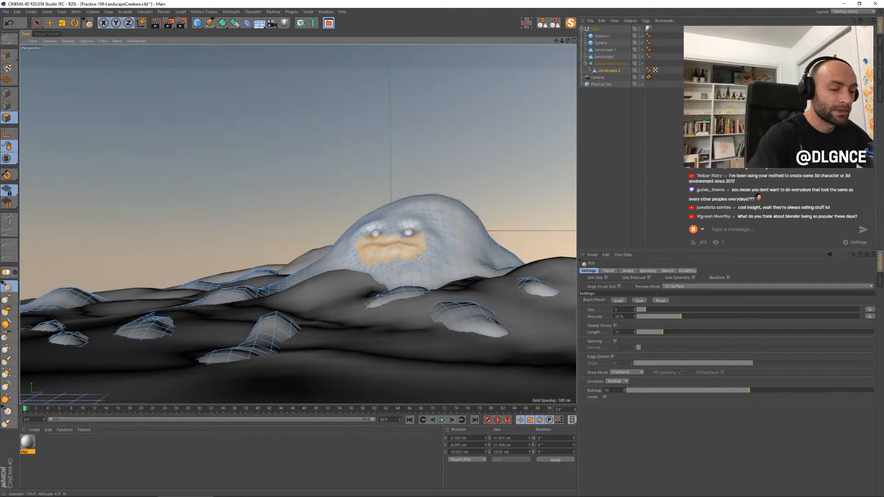
middle_drag(418, 256, 417, 254)
drag(417, 254, 400, 250)
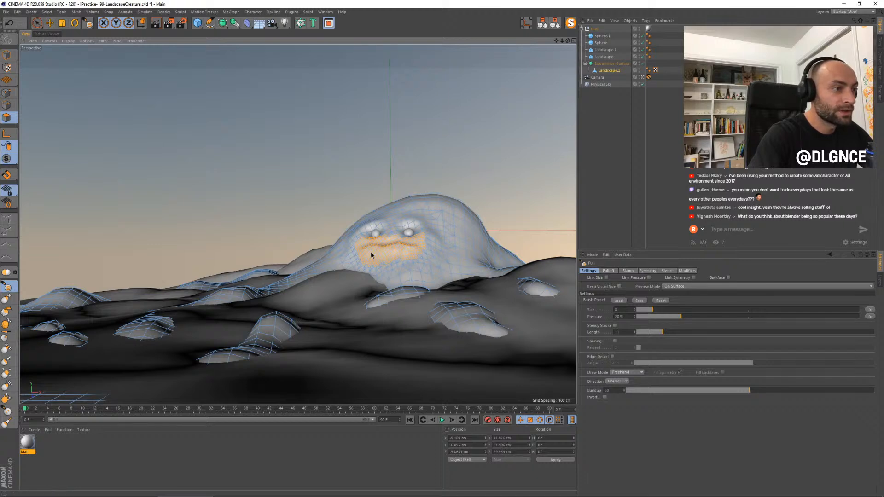
Step: Save the scene and render it to check the creature's mouth
key(ctrl+s)
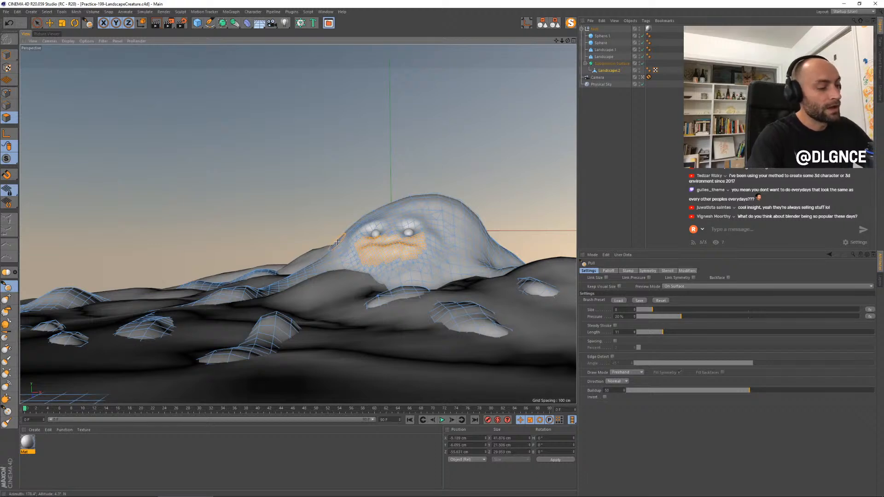
key(shift+r)
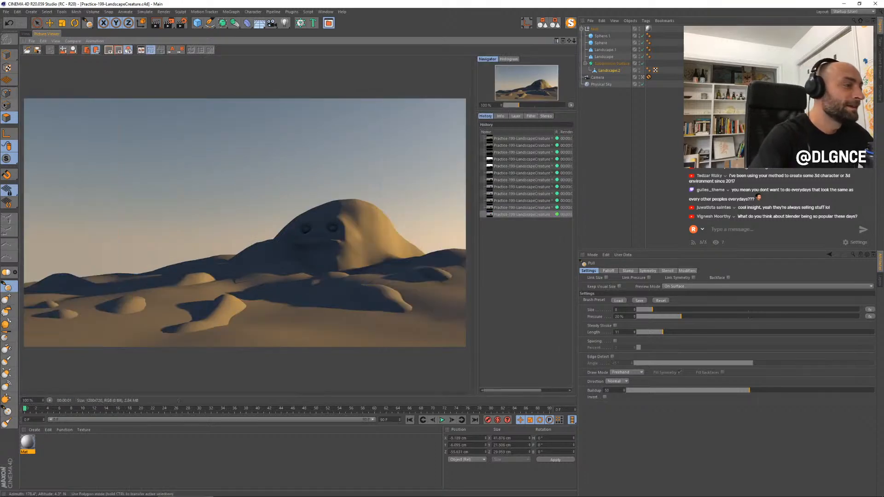
click(26, 34)
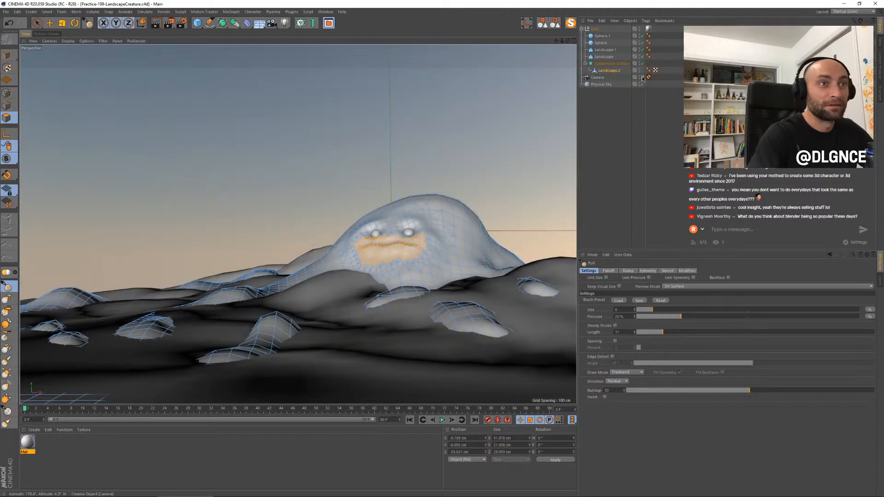
Step: Smooth away the existing mouth line on Landscape.2 with the brush at size 7, undoing one unwanted stroke
scroll(454, 270, up, 6)
mouse_move(404, 276)
alt+mouse_down()
mouse_move(347, 230)
mouse_move(345, 251)
alt+mouse_up()
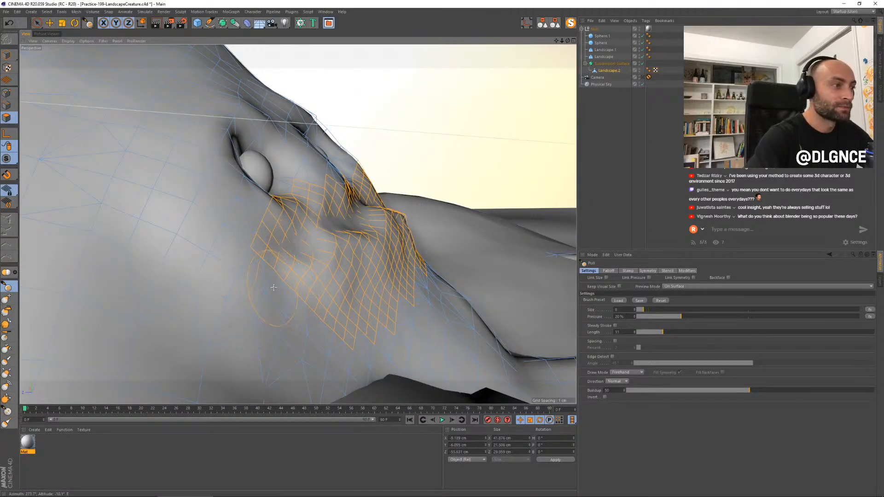
alt+drag(273, 288, 240, 232)
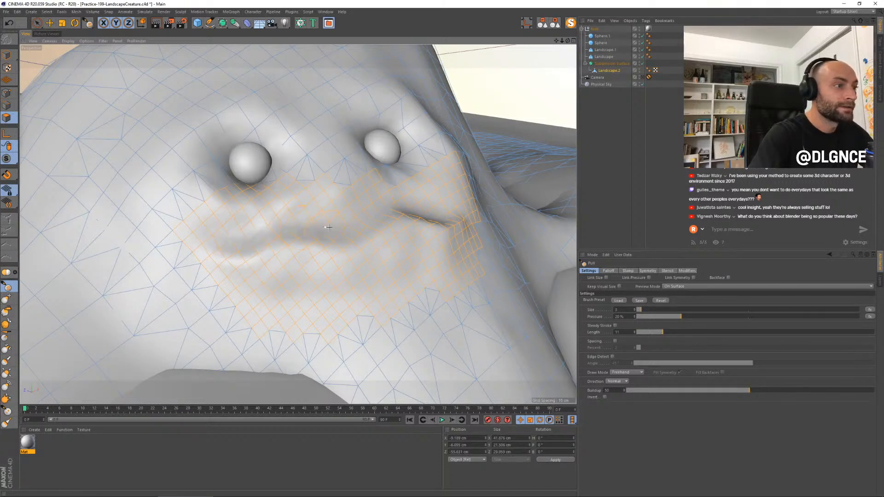
alt+drag(411, 212, 319, 236)
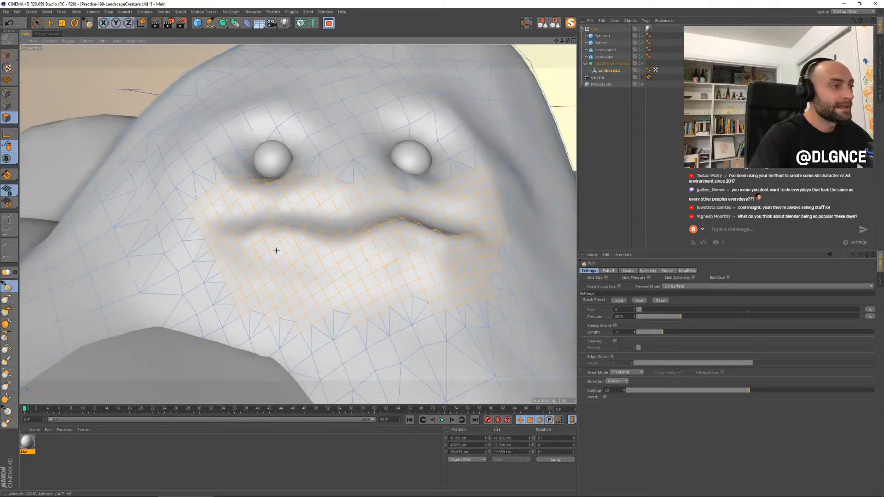
middle_drag(268, 237, 255, 237)
mouse_move(230, 228)
mouse_down()
mouse_move(351, 241)
mouse_move(437, 231)
mouse_move(249, 237)
mouse_up()
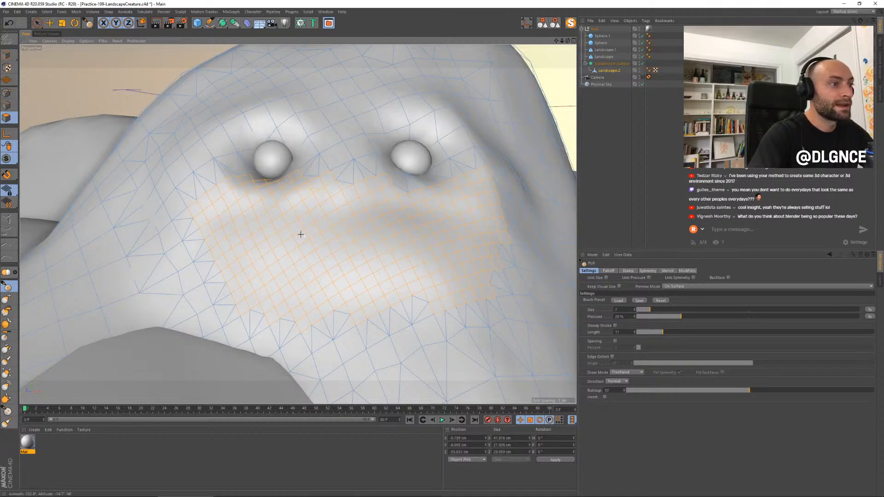
mouse_move(408, 255)
alt+mouse_down()
mouse_move(338, 263)
mouse_move(342, 243)
mouse_move(353, 260)
mouse_move(292, 250)
mouse_move(323, 248)
alt+mouse_up()
key(ctrl+z)
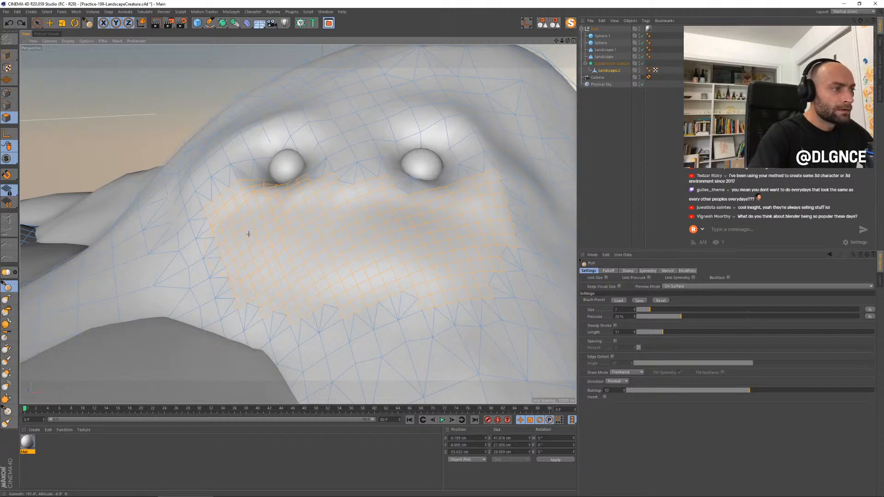
Step: Carve a new wavy mouth line with upturned corners across the creature's face with small Pull brush strokes
mouse_move(238, 218)
mouse_down()
mouse_move(280, 240)
mouse_move(353, 227)
mouse_move(413, 250)
mouse_move(474, 254)
mouse_move(490, 245)
mouse_move(385, 263)
mouse_up()
middle_drag(295, 259, 295, 259)
mouse_move(298, 284)
alt+mouse_down()
mouse_move(213, 228)
mouse_move(271, 239)
mouse_move(471, 231)
mouse_move(359, 244)
mouse_move(227, 238)
alt+mouse_up()
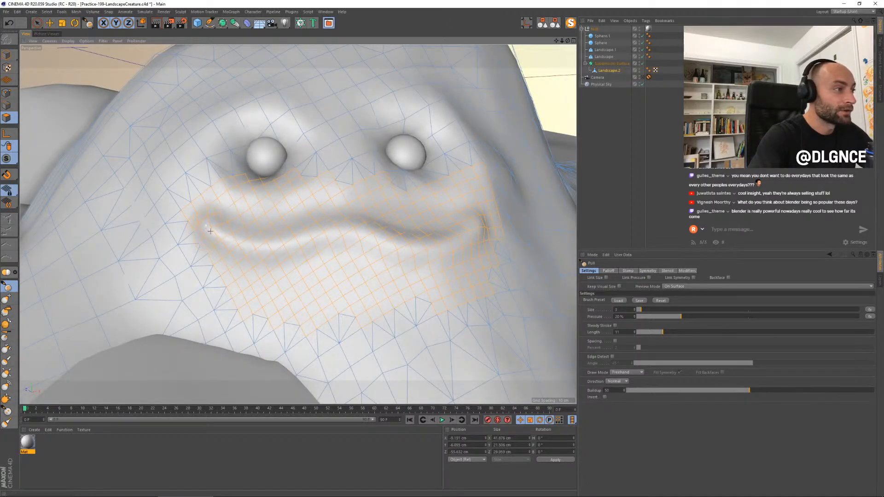
mouse_move(211, 232)
alt+mouse_down()
mouse_move(307, 247)
mouse_move(181, 248)
mouse_move(261, 253)
mouse_move(243, 234)
alt+mouse_up()
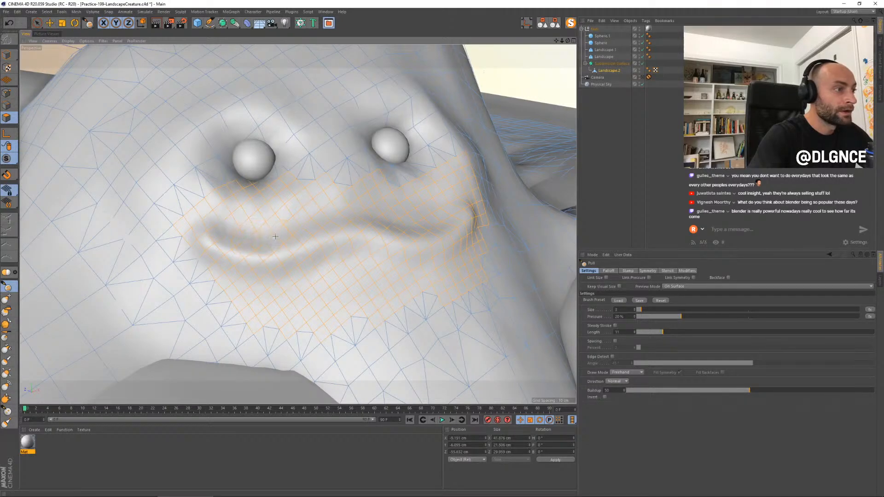
drag(348, 214, 361, 217)
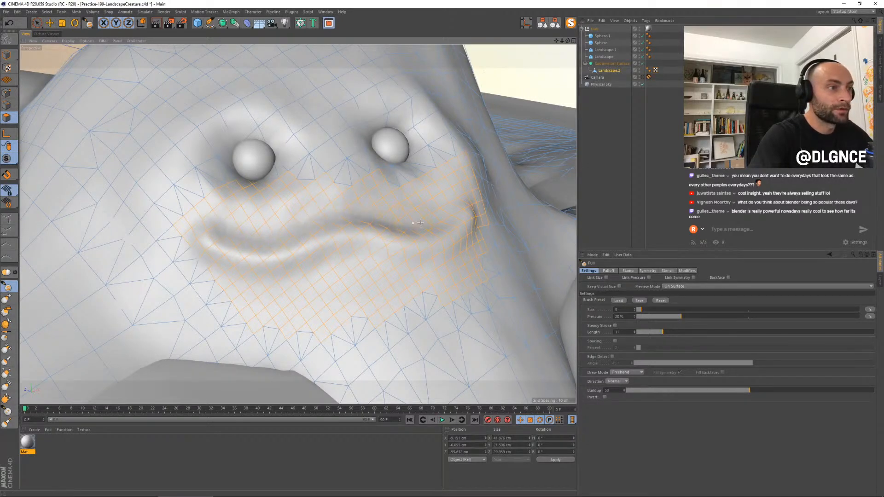
alt+drag(443, 272, 420, 263)
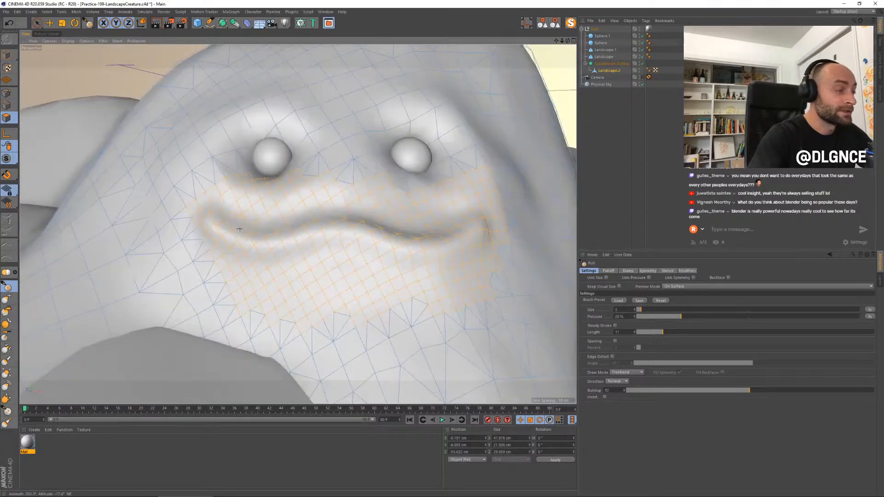
Step: Undo the last stroke and rework the mouth crease higher beneath the eyes with smoothing and Pull strokes
key(ctrl+z)
shift+drag(220, 213, 292, 219)
mouse_move(396, 227)
shift+mouse_down()
mouse_move(438, 226)
mouse_move(442, 217)
mouse_move(317, 199)
shift+mouse_up()
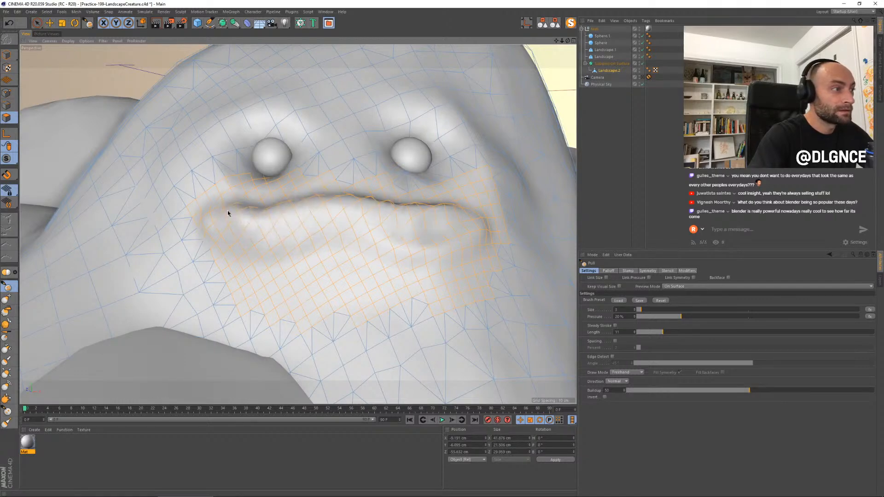
drag(231, 212, 228, 215)
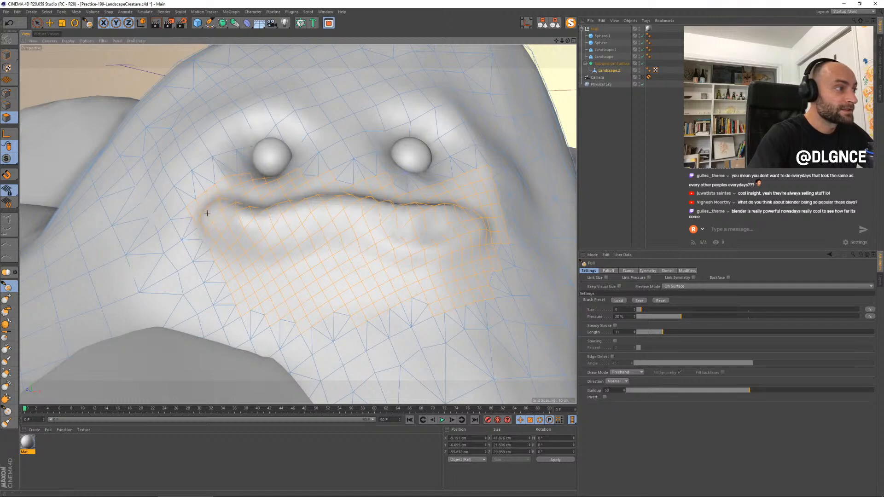
drag(335, 203, 428, 211)
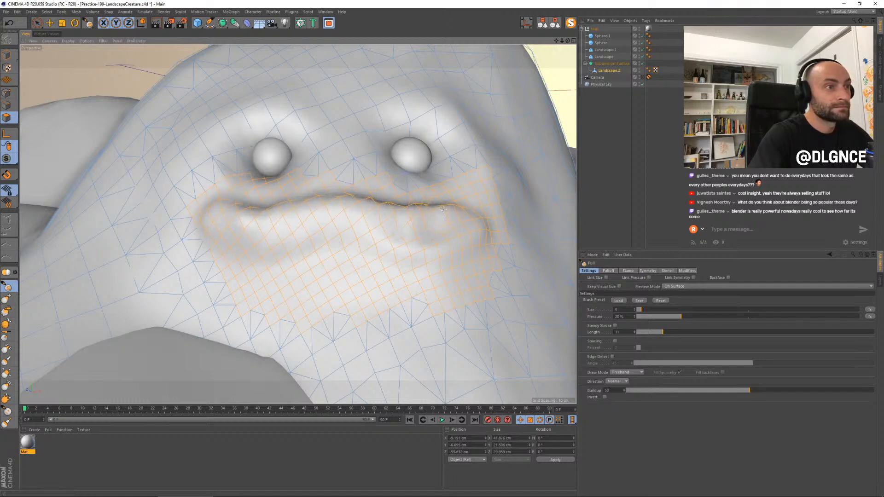
alt+drag(350, 238, 288, 230)
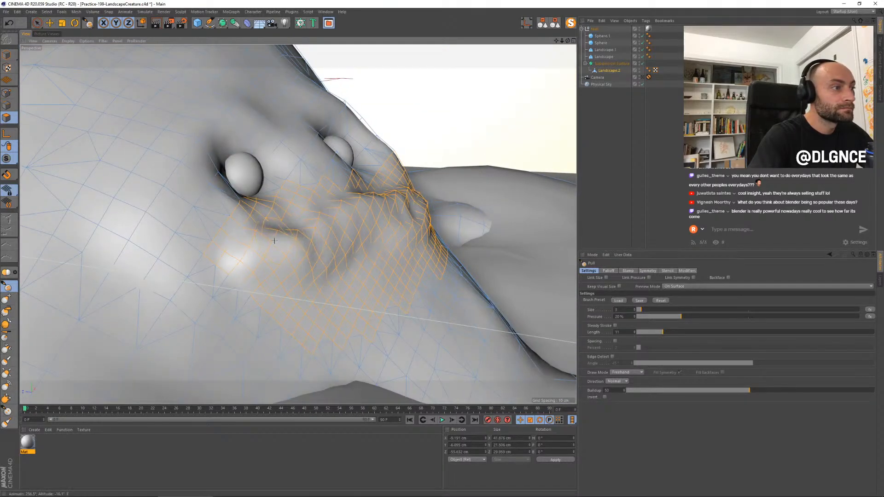
alt+drag(365, 256, 351, 243)
Step: Shape the lower edge of the mouth with Pull strokes, starting at brush size 1, and undo the last stray stroke
alt+drag(364, 277, 274, 258)
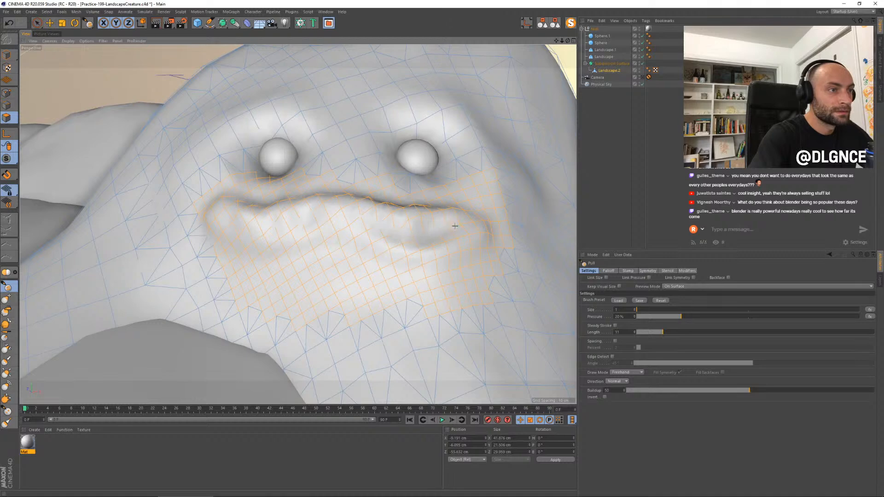
drag(382, 228, 338, 213)
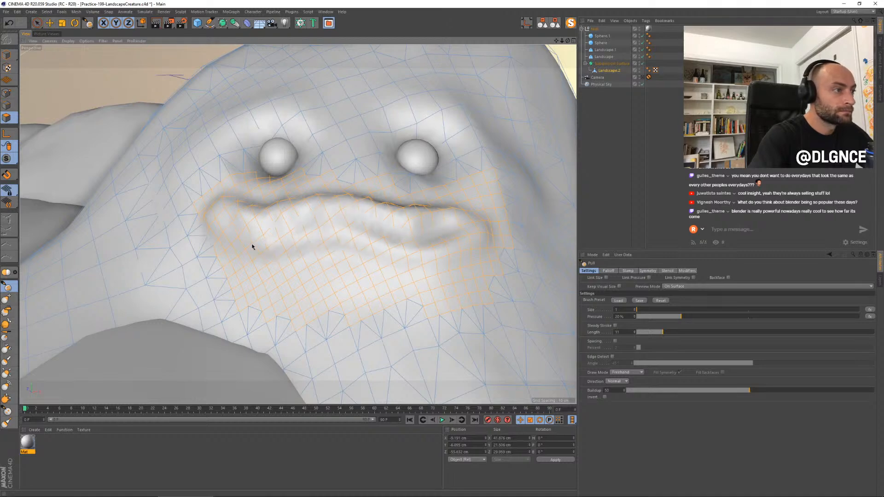
middle_drag(242, 239, 242, 240)
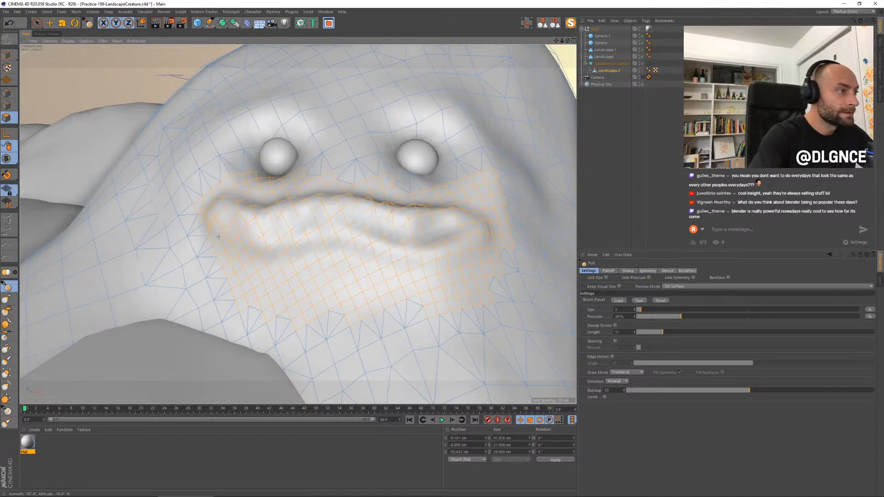
mouse_move(251, 253)
mouse_down()
mouse_move(440, 261)
mouse_move(471, 234)
mouse_move(404, 248)
mouse_move(387, 229)
mouse_move(335, 223)
mouse_move(278, 237)
mouse_move(236, 216)
mouse_move(247, 231)
mouse_move(276, 228)
mouse_up()
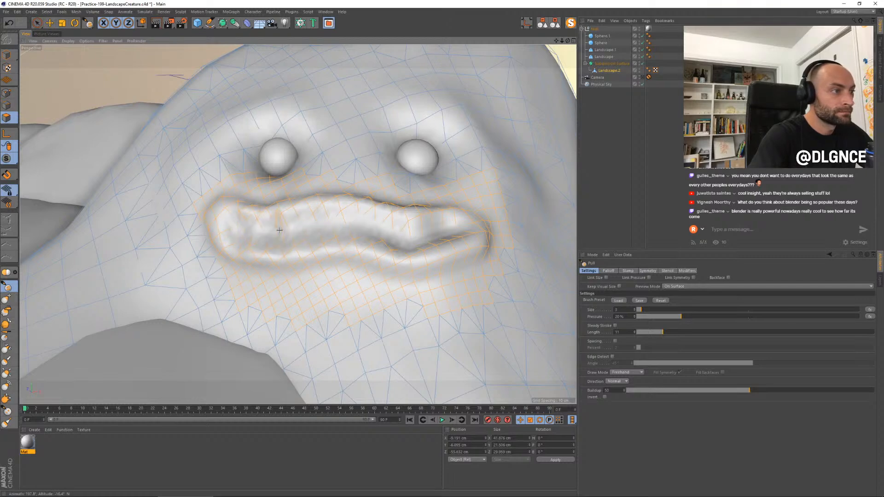
key(ctrl+z)
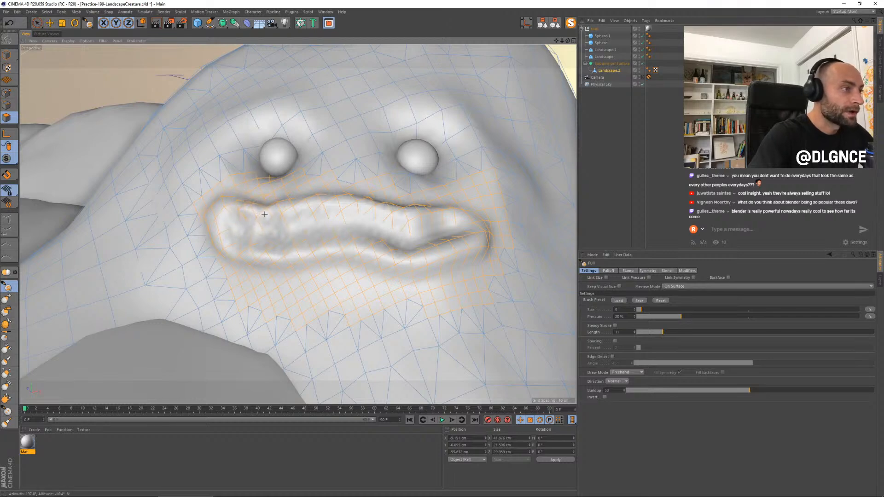
Step: Deepen the parting between the lips and build up the lower lip to both corners with Pull strokes
alt+drag(276, 221, 253, 275)
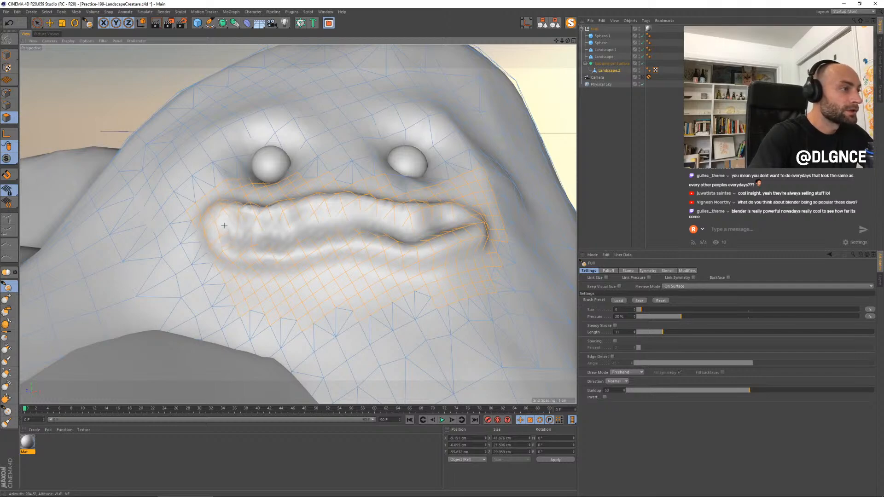
mouse_move(276, 232)
mouse_down()
mouse_move(367, 225)
mouse_move(431, 250)
mouse_move(405, 253)
mouse_move(417, 247)
mouse_up()
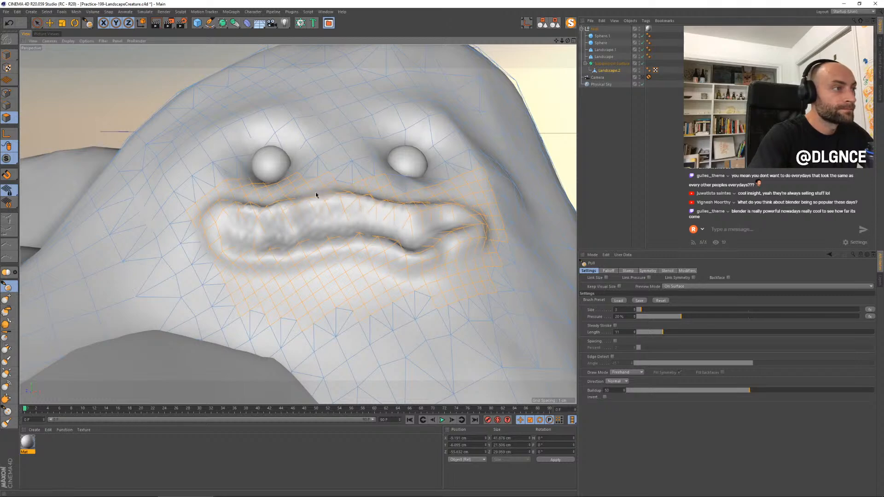
drag(270, 216, 231, 200)
mouse_move(234, 231)
mouse_down()
mouse_move(256, 233)
mouse_move(244, 261)
mouse_move(287, 269)
mouse_move(455, 256)
mouse_up()
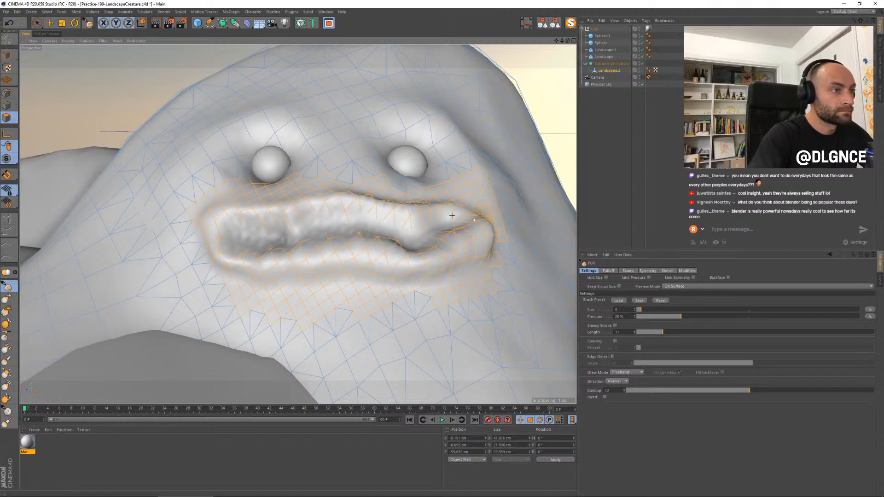
Step: Soften the mouth through the scene camera with the brush at size 11 and deselect all polygons
click(642, 78)
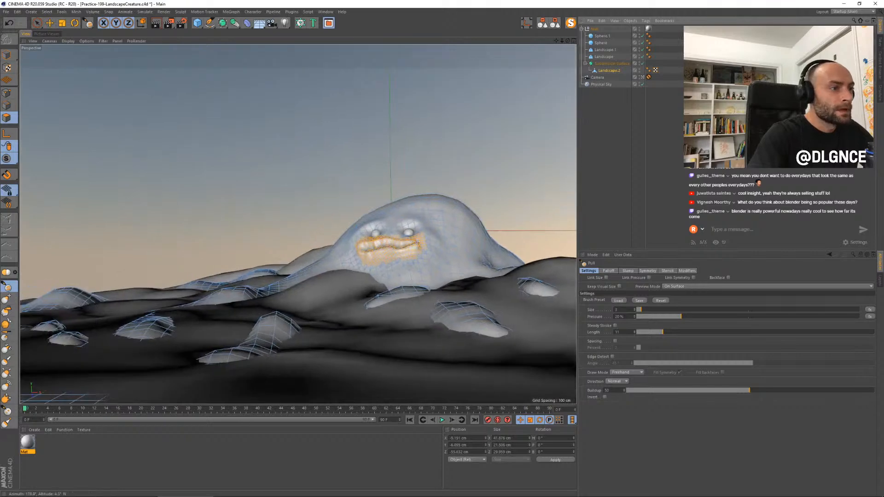
middle_drag(416, 252, 409, 249)
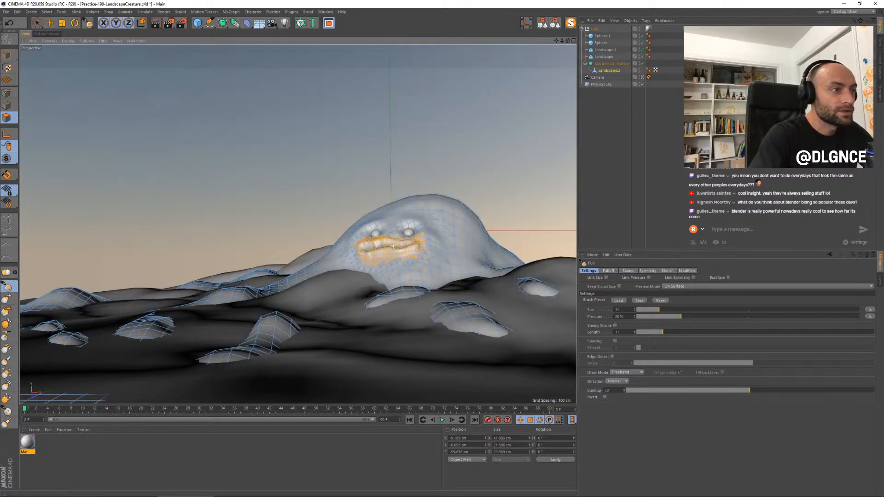
mouse_move(374, 249)
mouse_down()
mouse_move(369, 241)
mouse_move(386, 249)
mouse_move(360, 254)
mouse_up()
key(ctrl+shift+a)
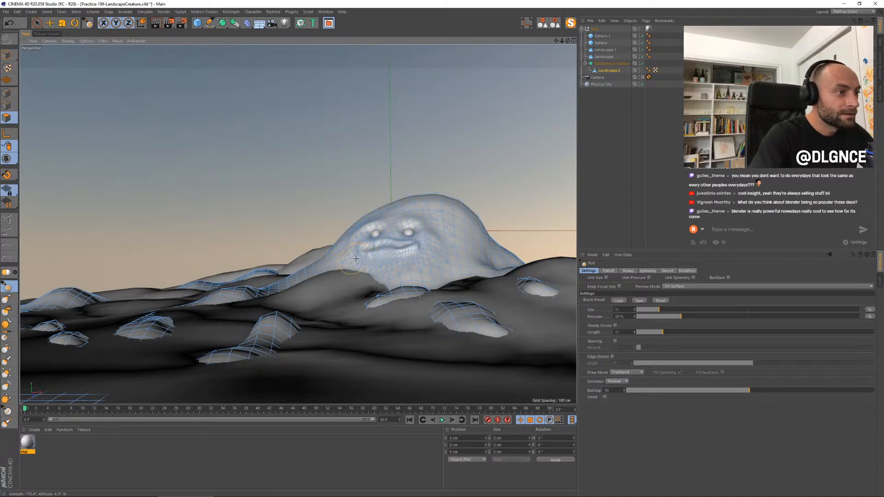
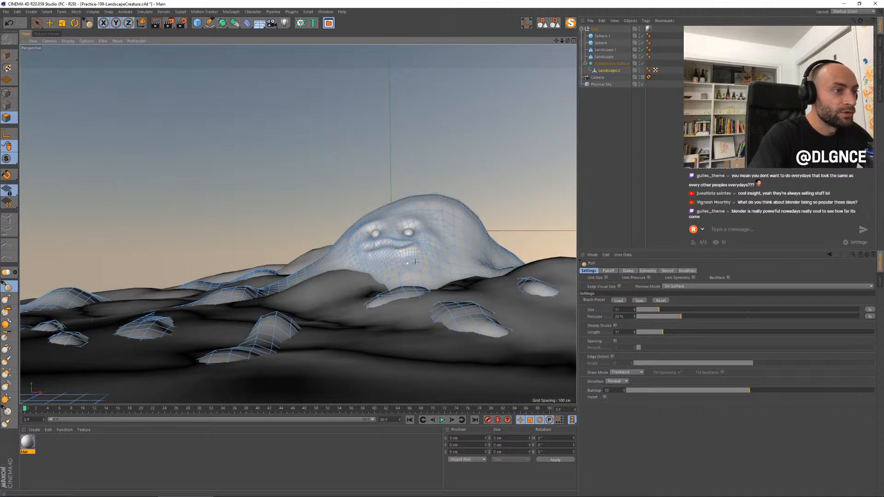
Step: Render the scene to the Picture Viewer to check the reshaped mouth
key(shift+r)
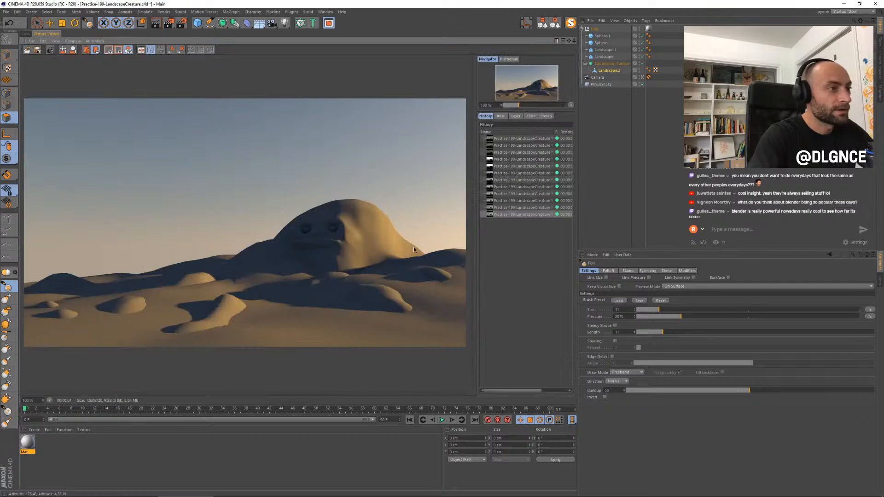
click(26, 34)
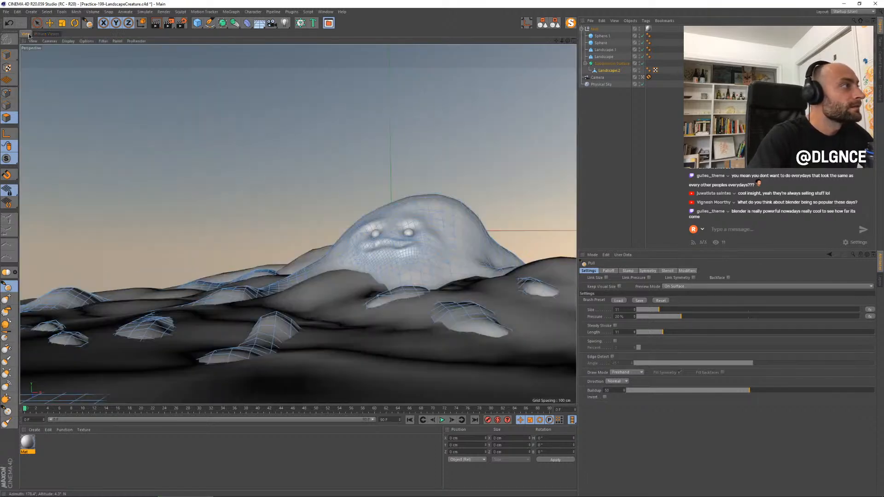
Step: Examine the creature's eyes and mouth from several angles outside the scene camera and activate the Pen tool
click(642, 77)
mouse_move(507, 193)
alt+mouse_down()
mouse_move(448, 228)
mouse_move(381, 211)
alt+mouse_up()
alt+drag(152, 268, 326, 291)
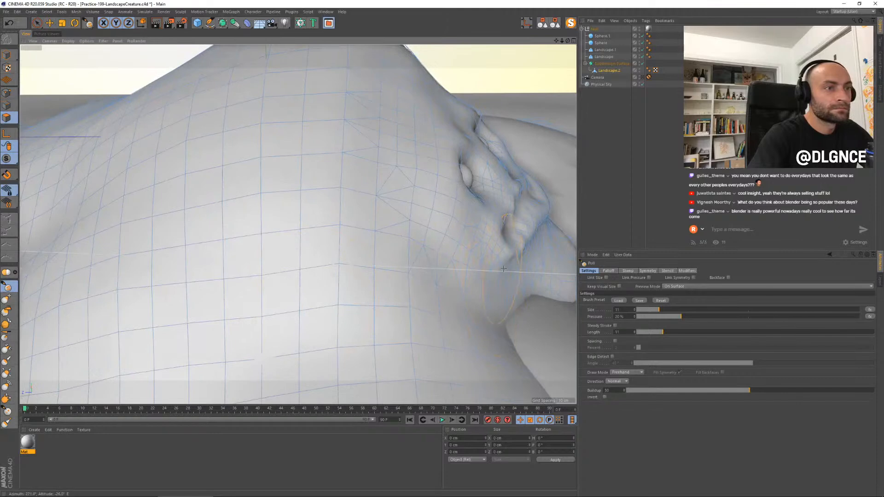
alt+drag(493, 221, 333, 222)
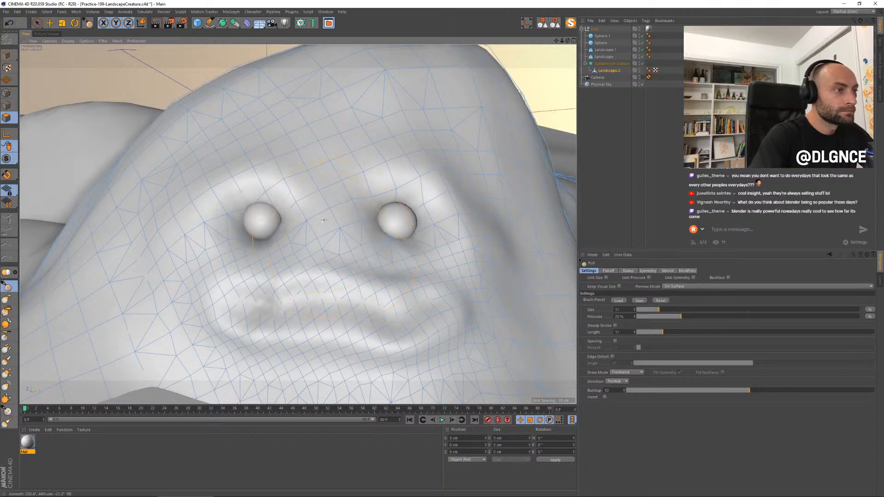
alt+drag(345, 253, 243, 256)
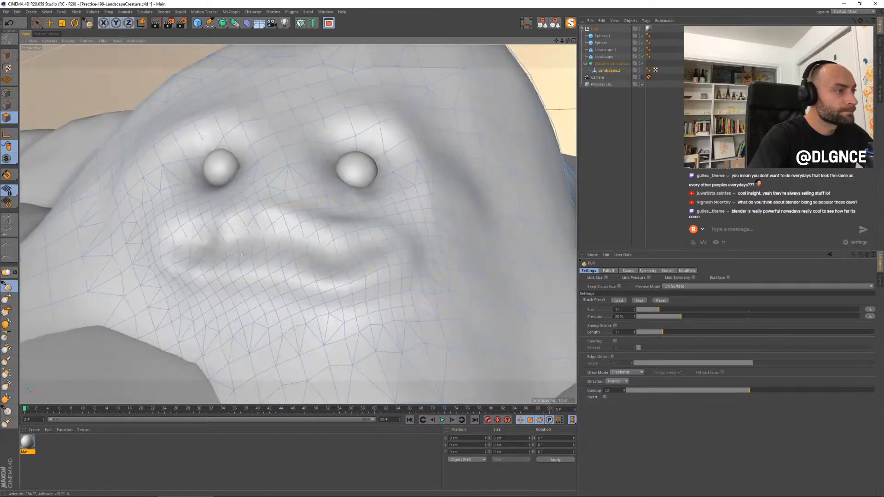
alt+drag(19, 133, 323, 184)
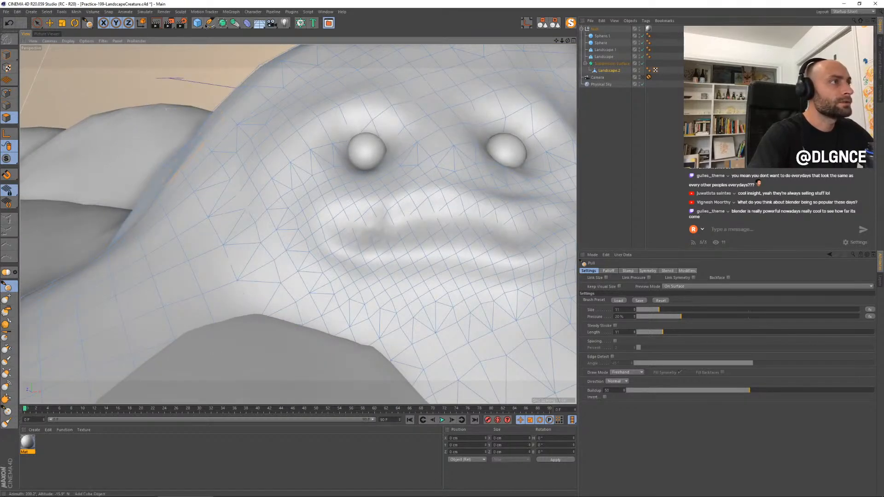
key(p)
alt+drag(381, 190, 241, 201)
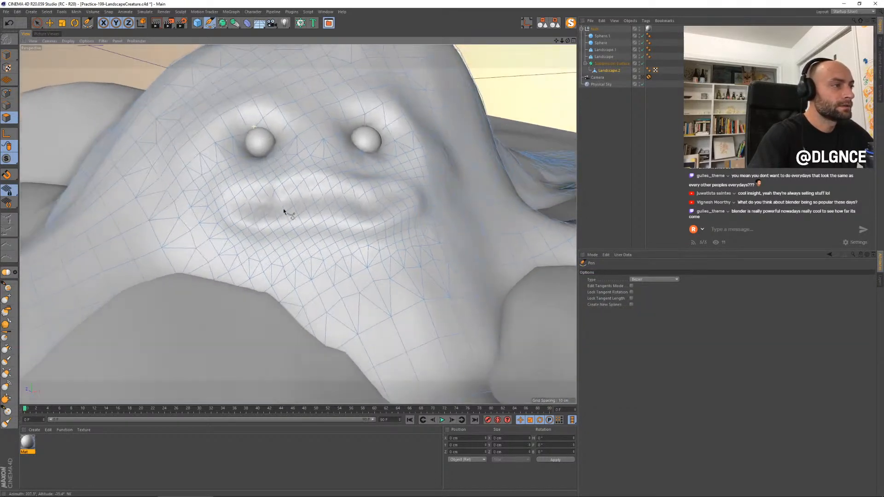
Step: Draw a wavy open Bezier spline across the creature's mouth from corner to corner with the Pen tool
click(247, 201)
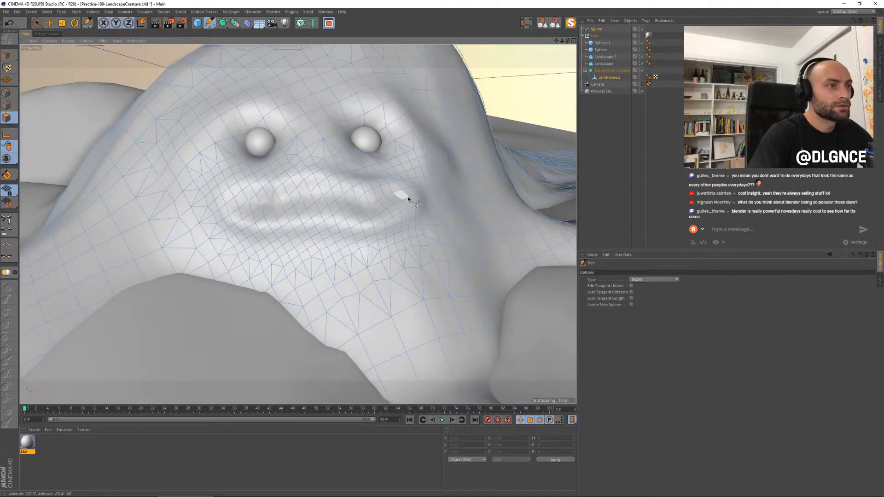
key(e)
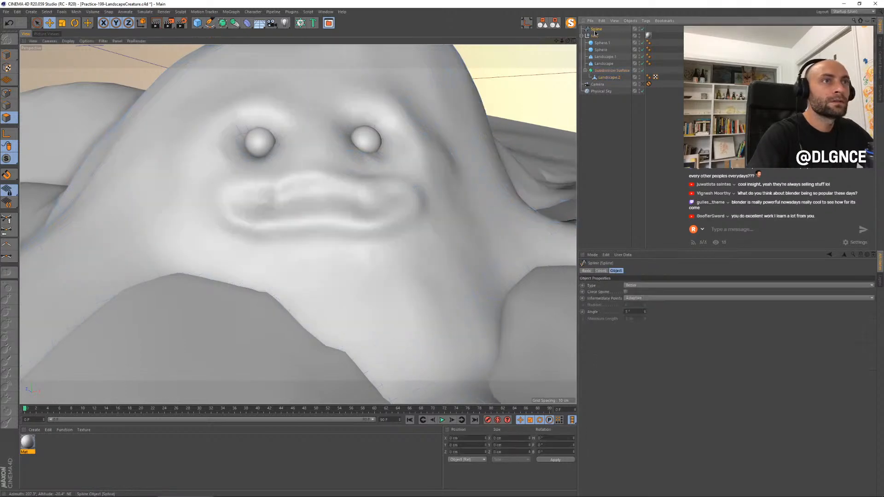
scroll(252, 91, up, 10)
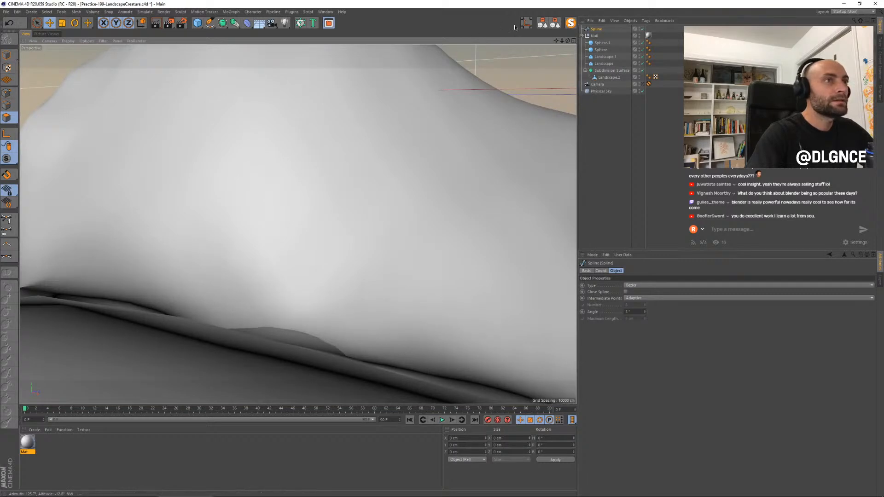
Step: Move the whole spline up from below the face and over onto the creature's lips
key(e)
scroll(296, 219, down, 10)
key(Return)
drag(267, 182, 178, 206)
alt+drag(178, 207, 349, 231)
drag(417, 269, 368, 258)
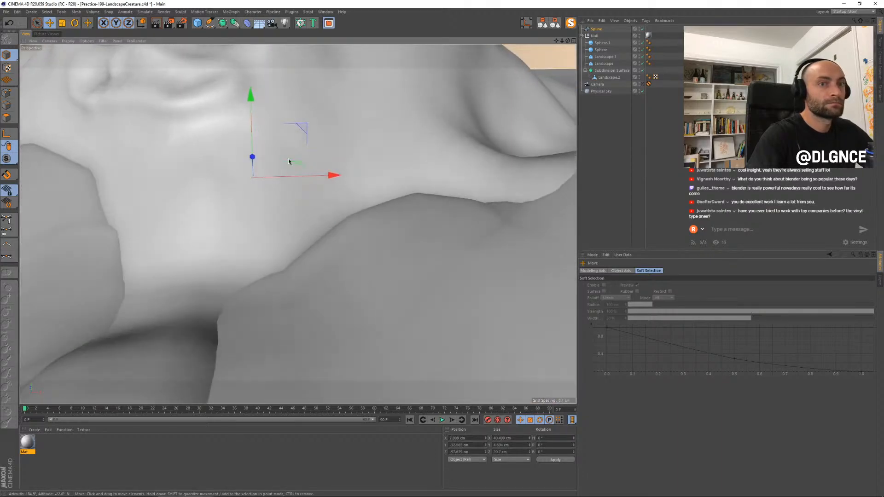
drag(252, 94, 252, 18)
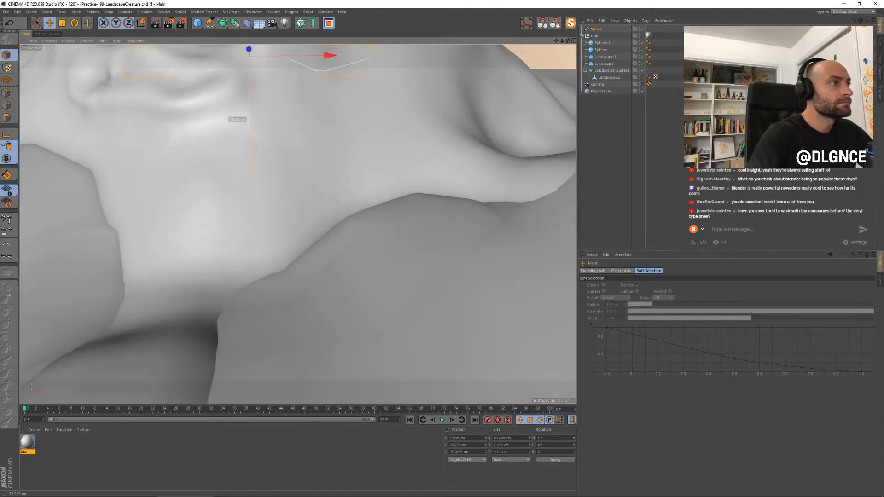
scroll(287, 148, down, 5)
drag(377, 262, 374, 289)
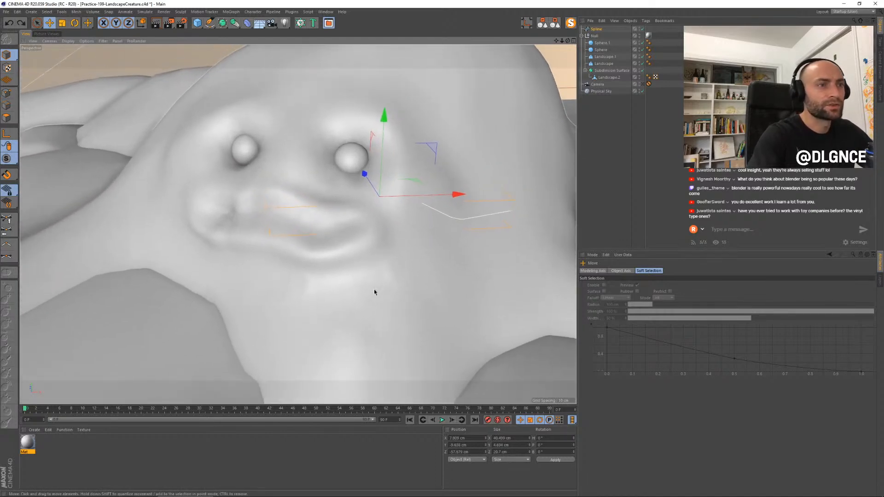
drag(426, 151, 360, 209)
Step: Rotate the spline to follow the mouth's slant and scale it down to fit between the lip corners
key(r)
drag(296, 239, 292, 242)
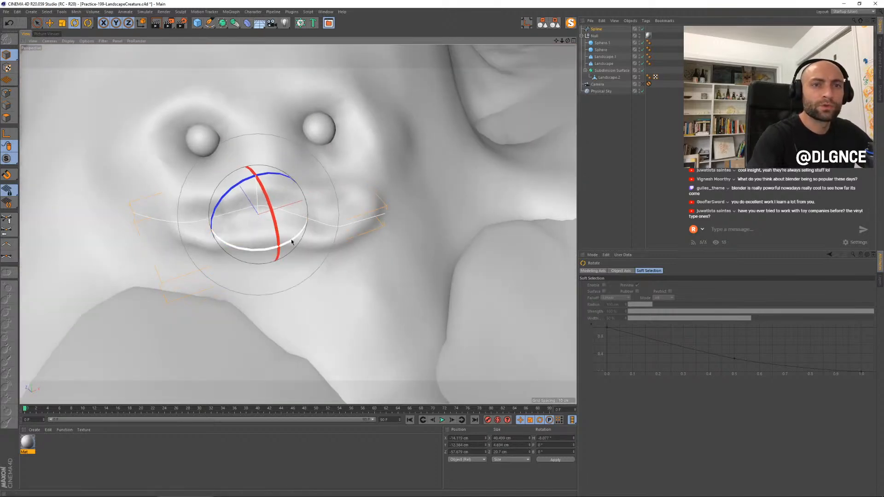
key(t)
drag(352, 138, 302, 165)
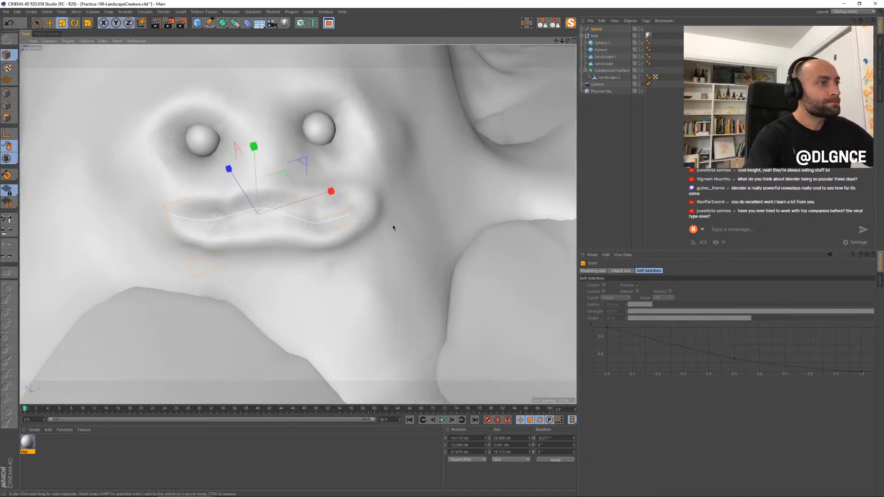
alt+drag(343, 254, 389, 256)
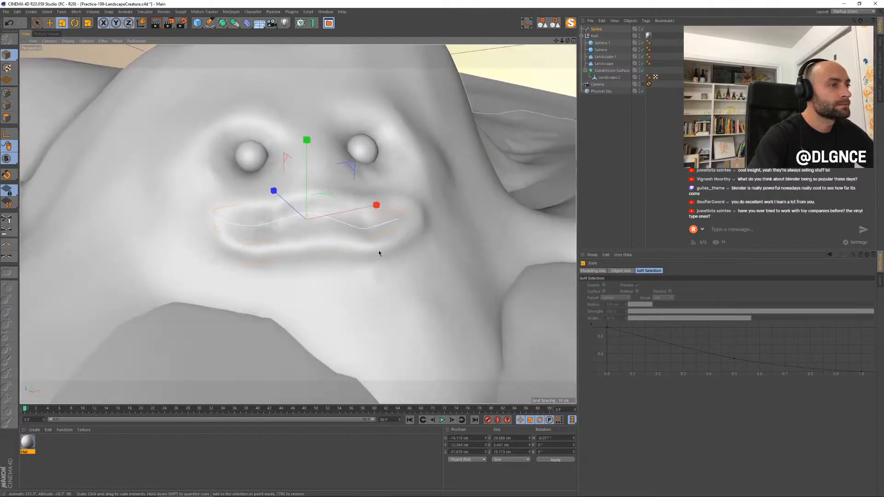
Step: Create a Sweep from a circle profile and the mouth spline to form a thin tube along the lips
click(231, 12)
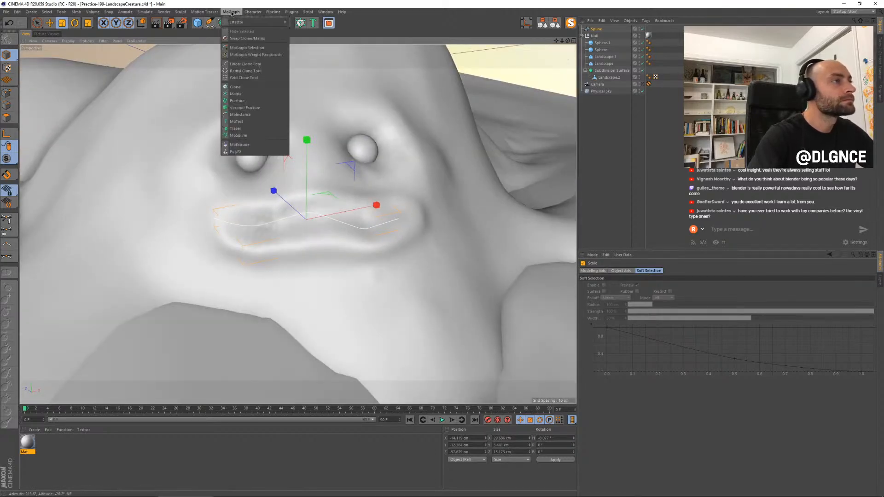
click(201, 44)
drag(223, 23, 253, 56)
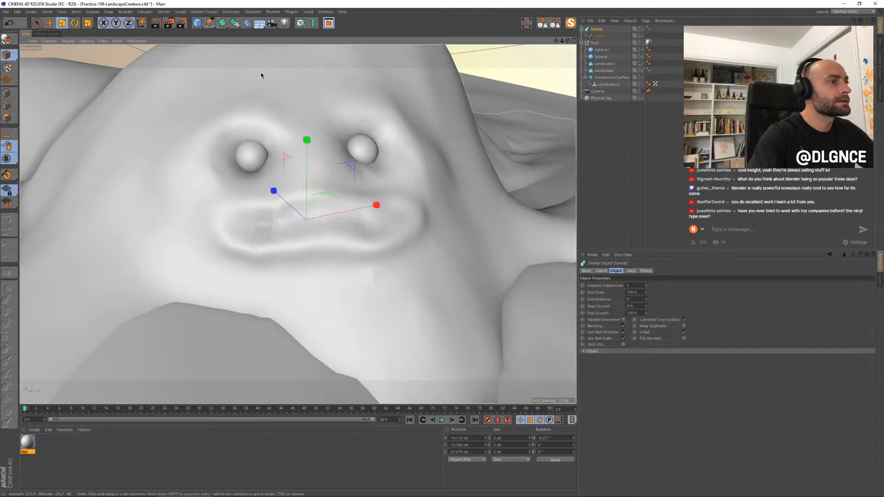
drag(210, 23, 285, 46)
drag(593, 30, 597, 36)
mouse_move(457, 101)
mouse_down()
mouse_move(386, 183)
mouse_move(266, 240)
mouse_move(418, 202)
mouse_move(414, 223)
mouse_move(445, 207)
mouse_up()
Step: Set the Sweep's start and end to Fillet Cap and enable Constrain
click(599, 30)
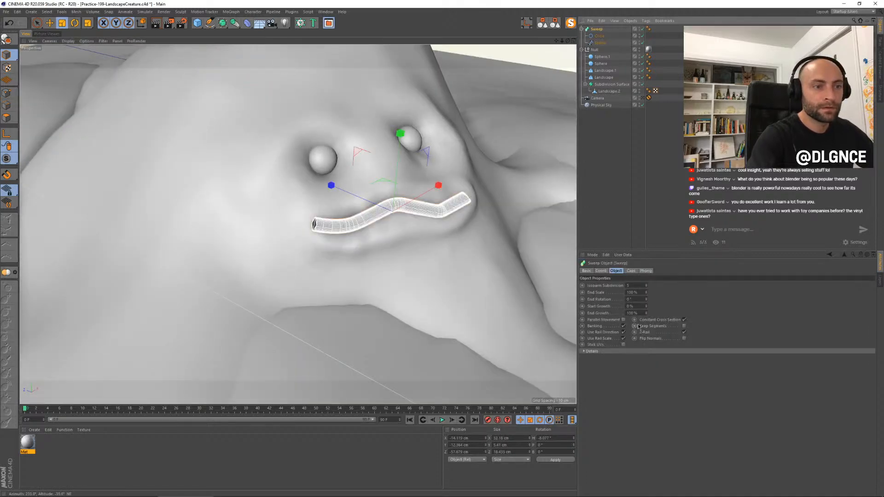
click(631, 271)
click(653, 286)
click(654, 313)
click(654, 306)
click(654, 333)
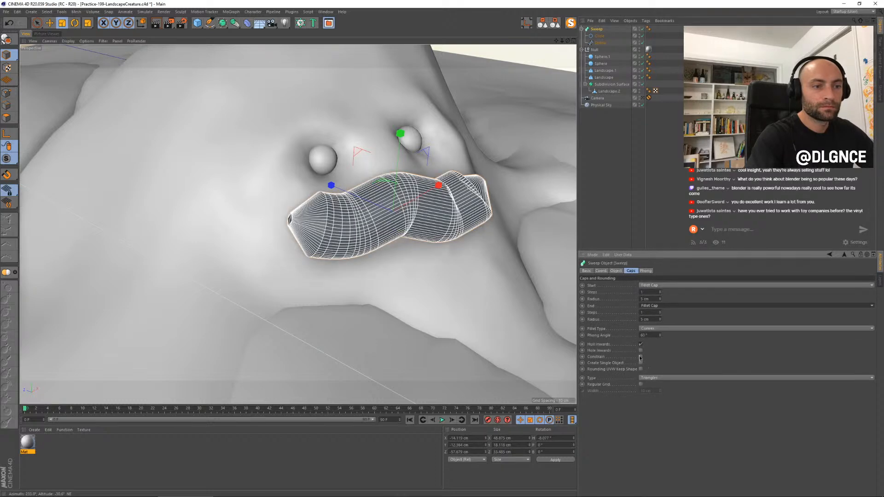
click(640, 357)
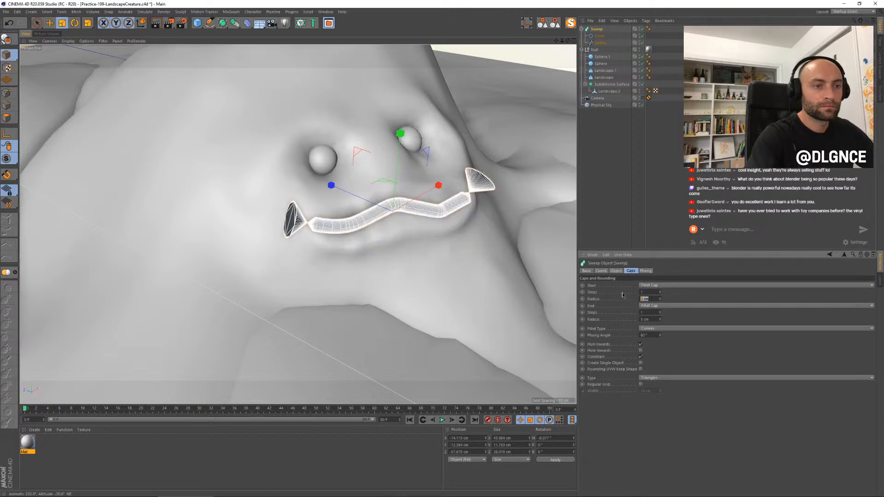
Step: Round both ends of the Sweep with 2 fillet steps and a 1 cm radius
text(2)
key(Tab)
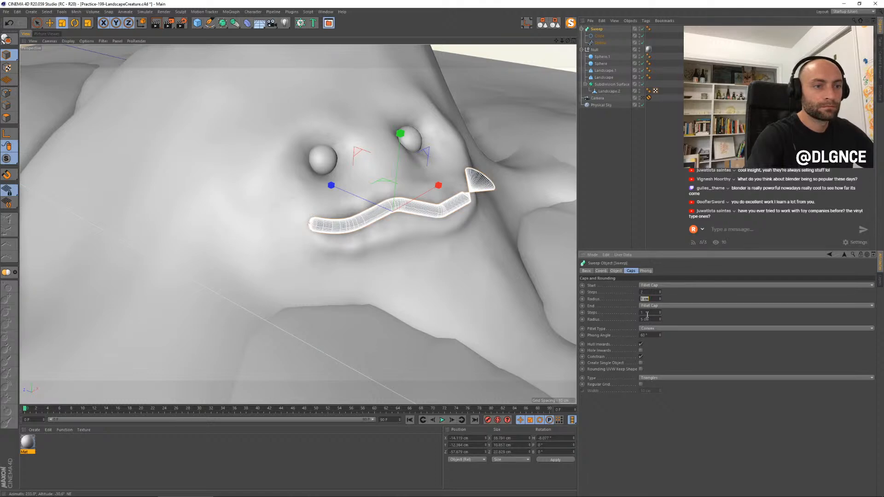
text(2)
key(Tab)
text(1)
key(Return)
alt+drag(467, 242, 567, 152)
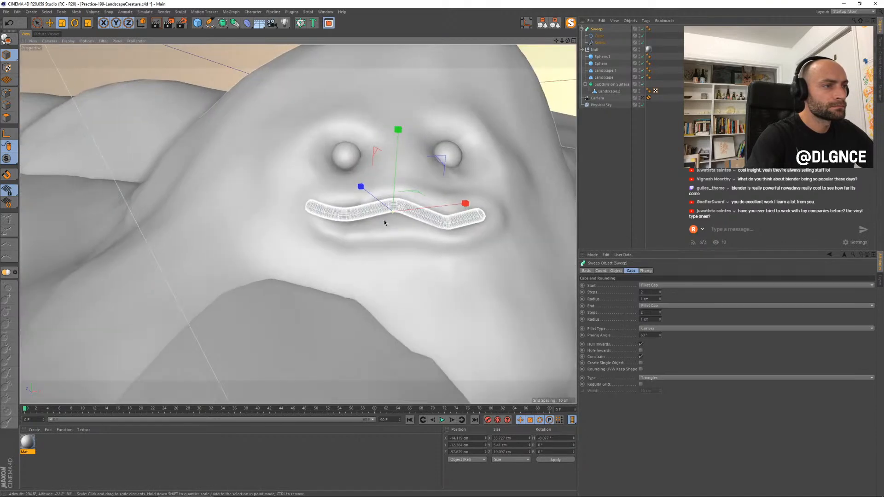
Step: Try to adjust individual points of the mouth spline by scaling them
click(600, 42)
click(6, 93)
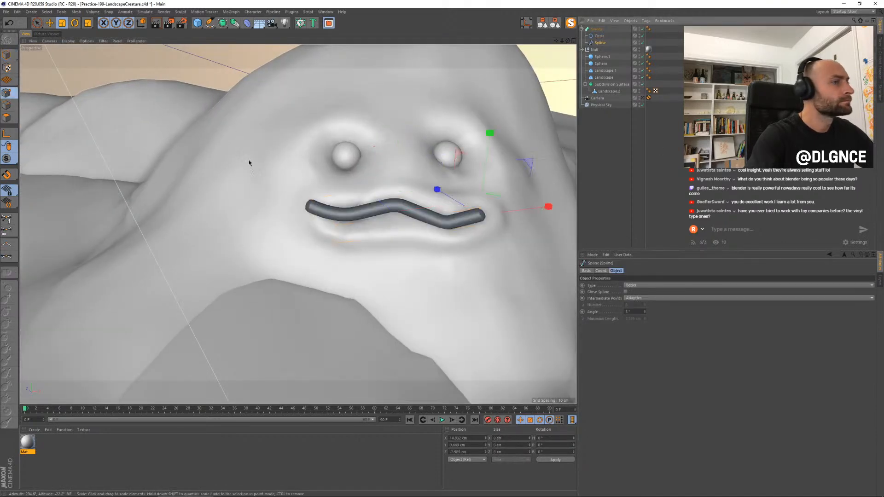
key(9)
click(445, 225)
key(t)
drag(341, 290, 410, 290)
drag(483, 303, 482, 302)
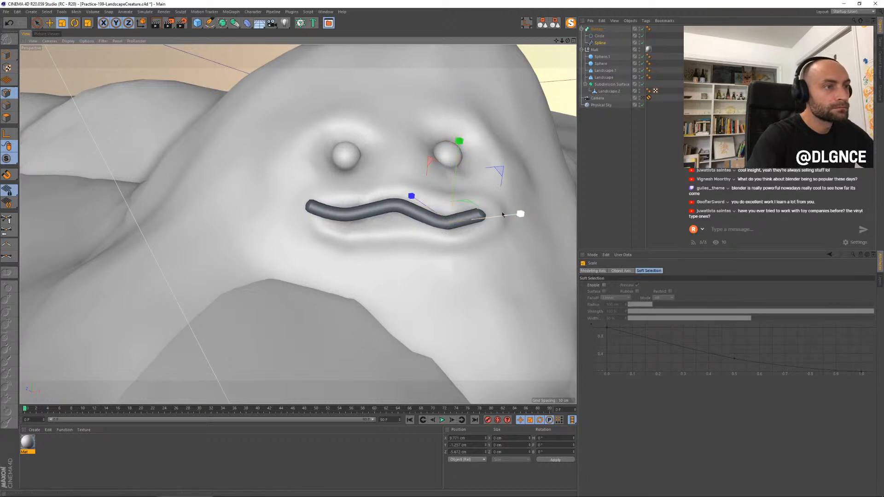
right_drag(480, 234, 479, 234)
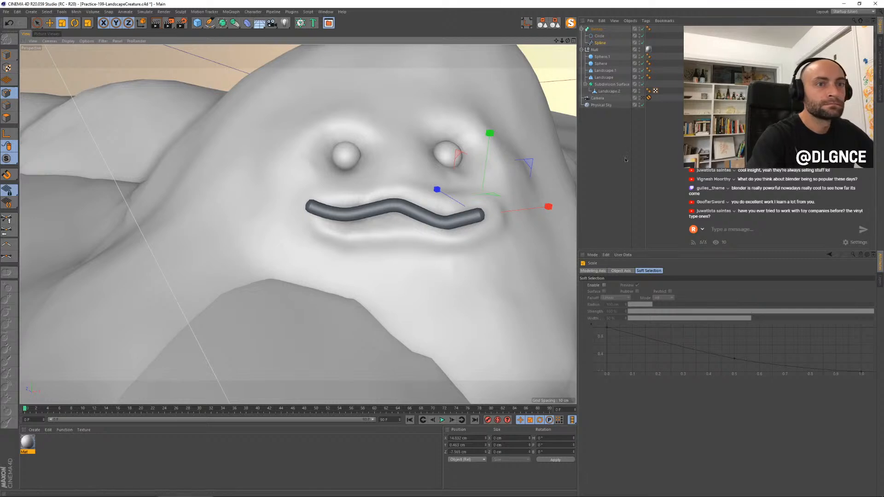
Step: Enable Create Single Object for the Sweep's caps
click(597, 29)
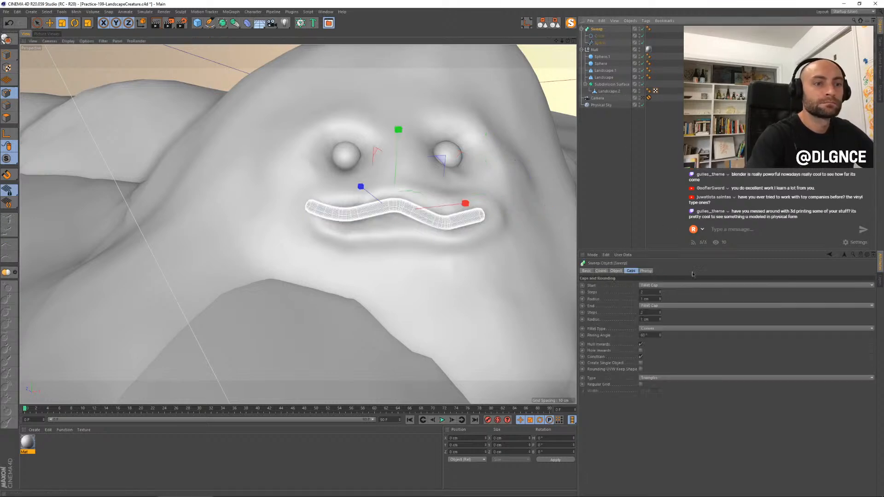
click(641, 363)
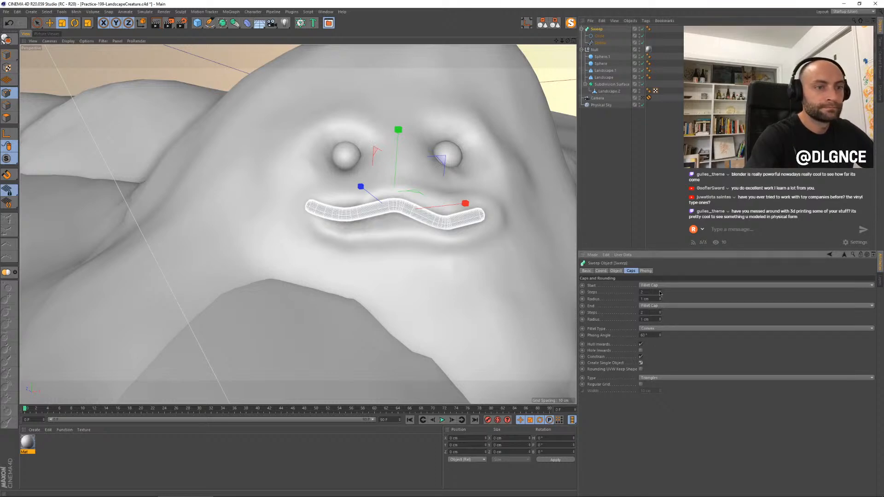
alt+drag(566, 308, 473, 278)
Step: Add a Boole and put the creature's Subdivision Surface above the Sweep inside it to subtract the tube from the face
click(222, 22)
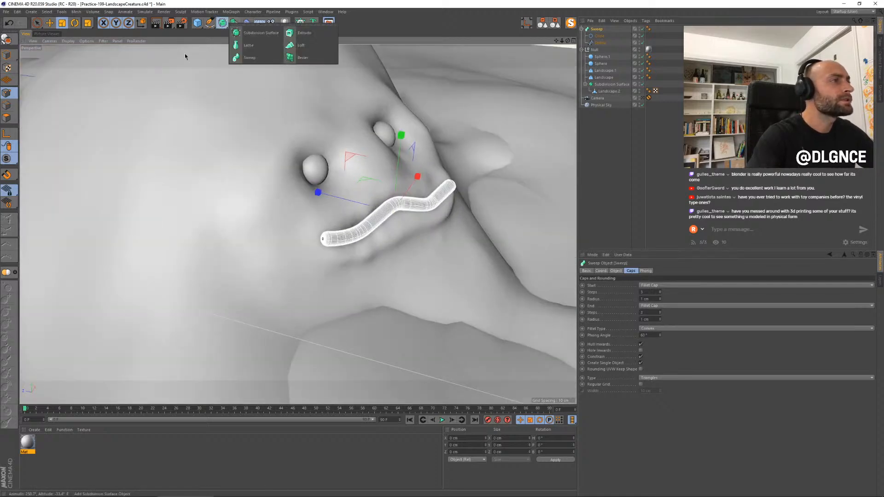
alt+drag(234, 22, 362, 33)
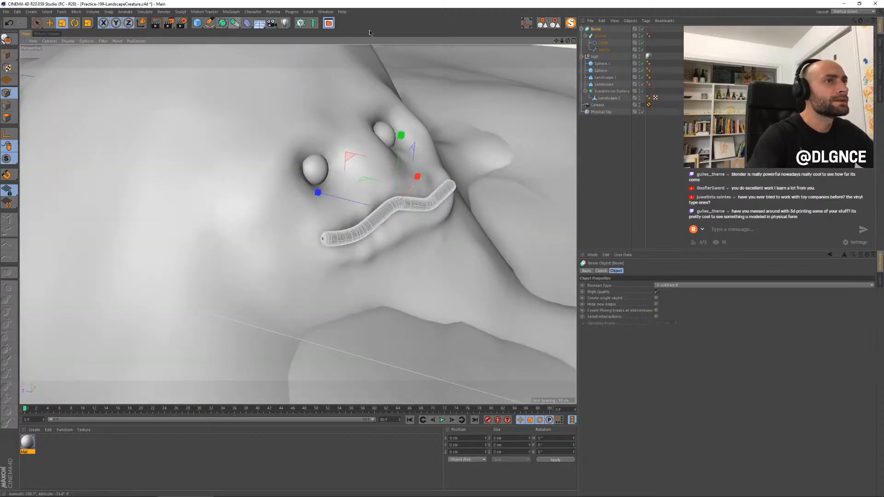
drag(605, 90, 603, 38)
Step: Move and rotate the Sweep so the subtracted groove follows the curved surface of the lips, and deselect it
click(601, 50)
key(e)
alt+drag(381, 201, 529, 141)
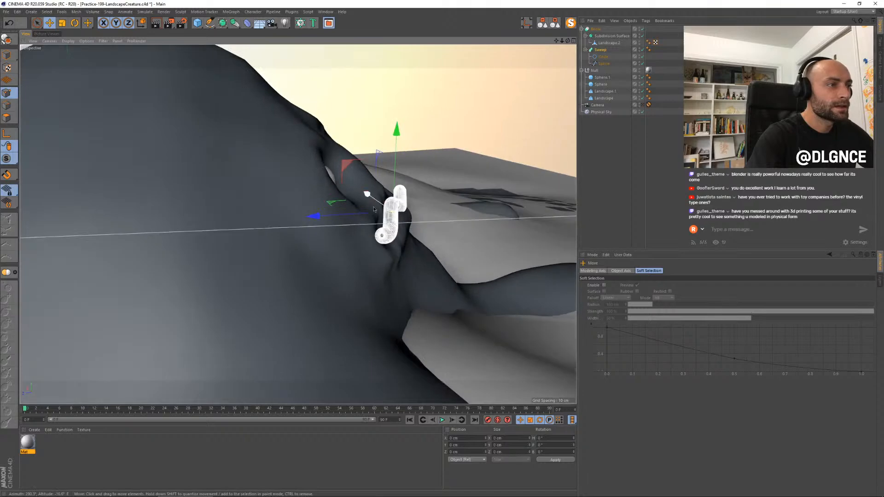
alt+drag(358, 191, 321, 190)
key(r)
drag(432, 197, 433, 201)
key(e)
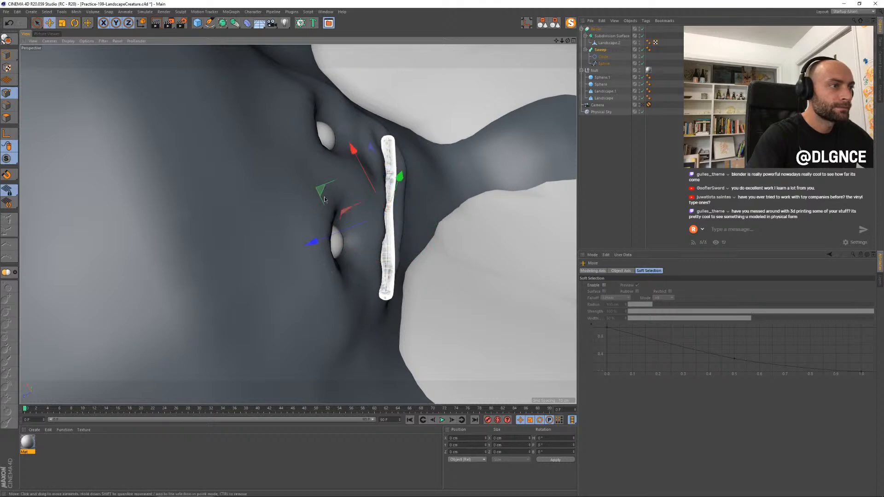
alt+drag(450, 223, 411, 182)
alt+drag(485, 187, 482, 189)
click(601, 162)
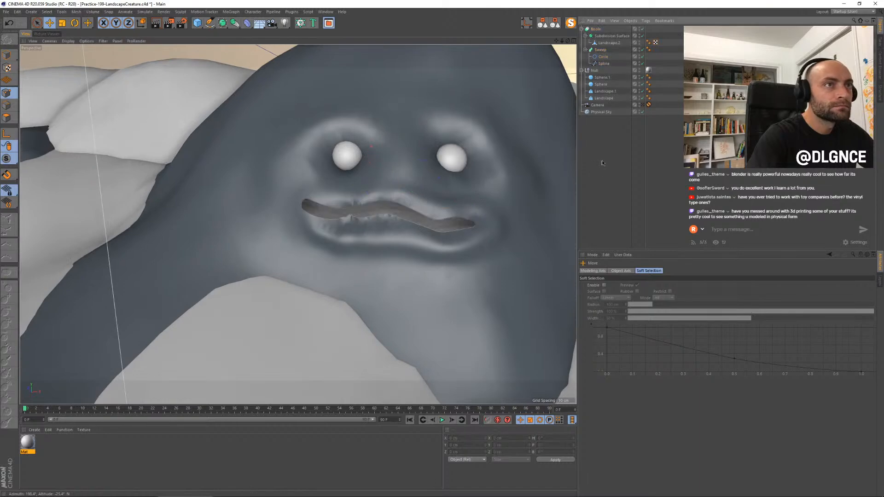
Step: Check the mesh around the cut, shift the Sweep slightly toward one mouth corner and adjust its rotation
alt+drag(414, 93, 479, 120)
click(611, 36)
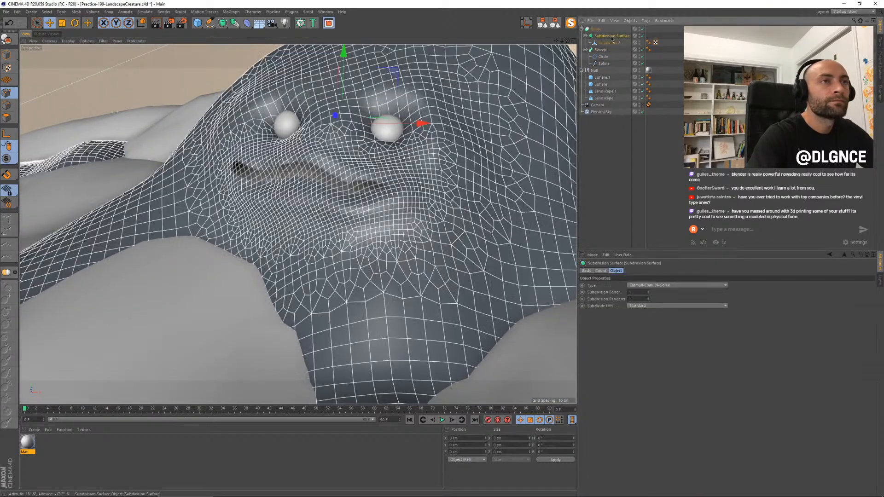
click(596, 30)
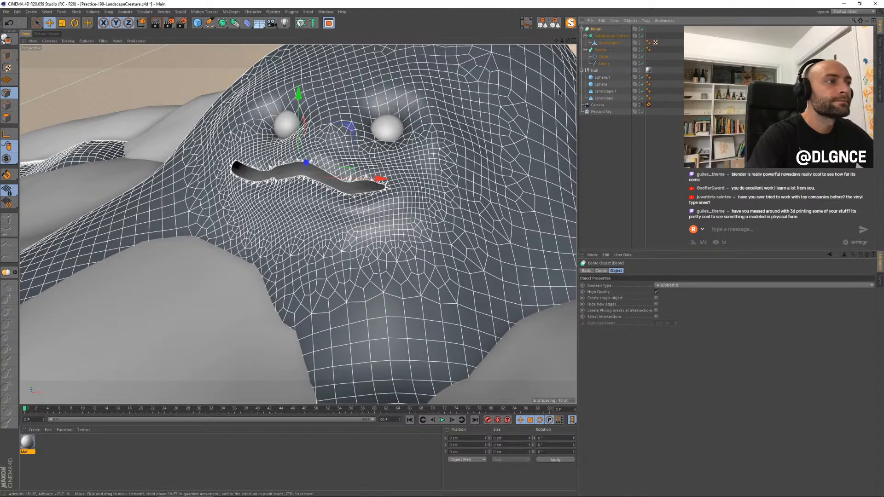
click(598, 49)
key(e)
drag(356, 128, 371, 129)
key(r)
drag(341, 188, 341, 188)
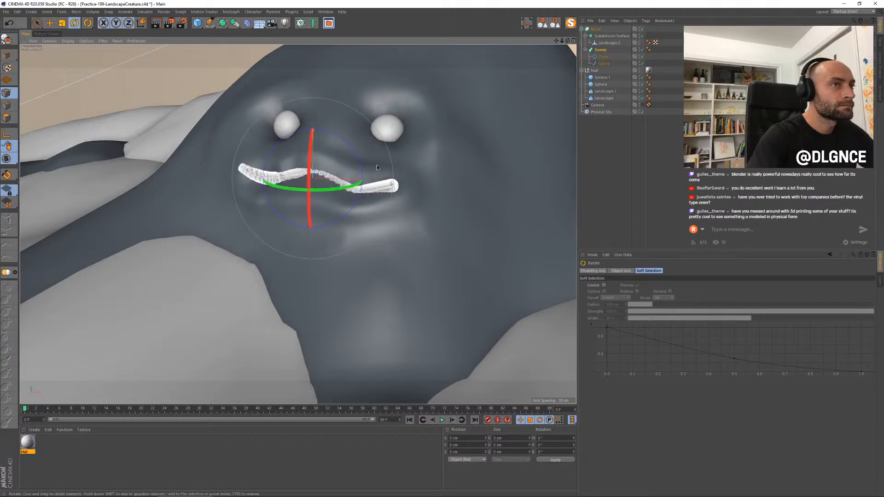
Step: Adjust the Sweep's circle profile with Scale and Move, and reposition the Sweep along the lips
click(602, 57)
key(t)
drag(430, 197, 386, 148)
key(e)
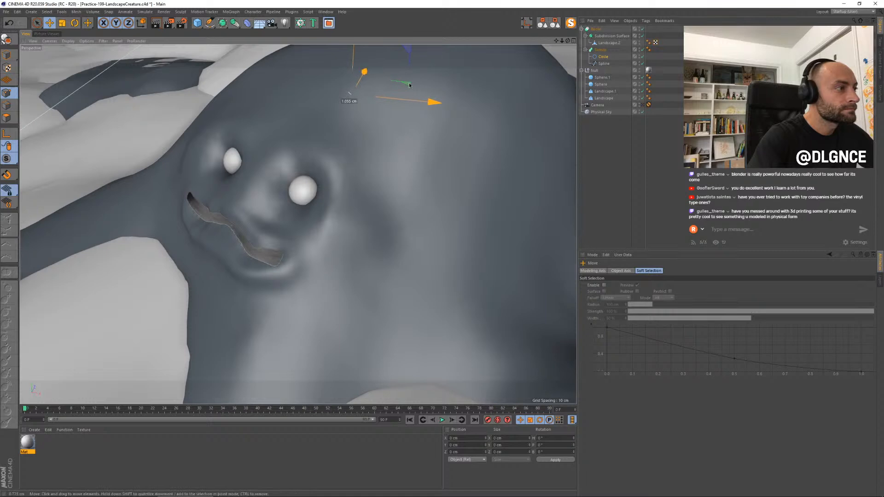
click(600, 50)
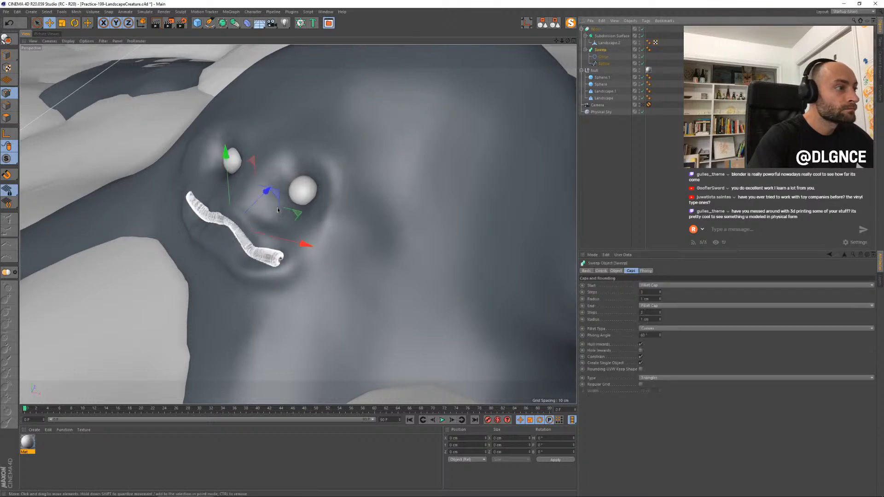
mouse_move(365, 240)
mouse_down()
mouse_move(300, 215)
mouse_move(374, 238)
mouse_up()
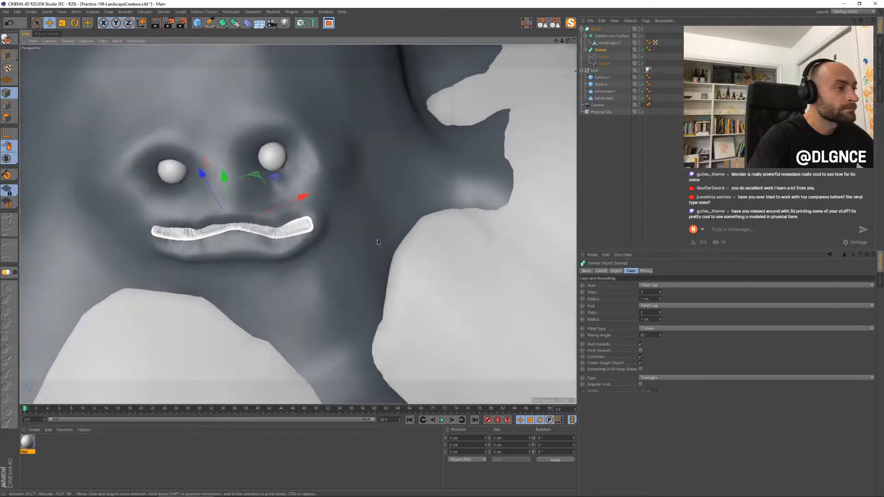
Step: Try to extend the mouth spline by moving its end point past the lip corner, and undo the move
click(603, 64)
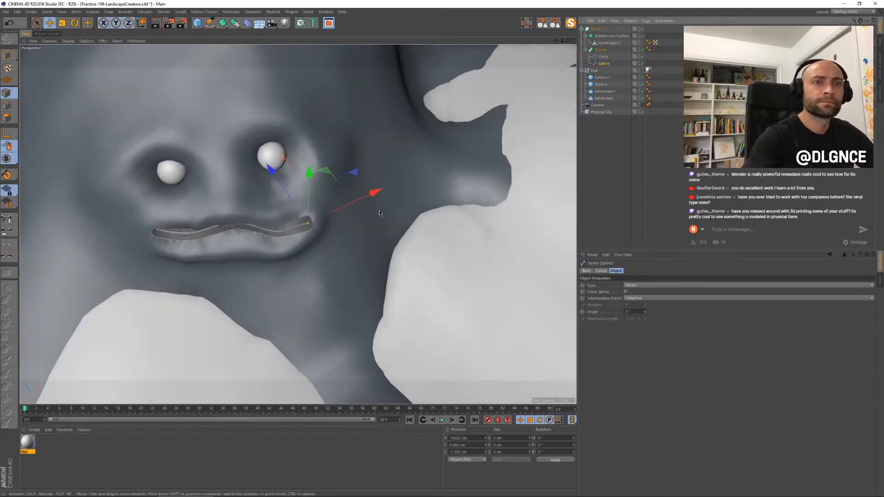
drag(318, 204, 357, 197)
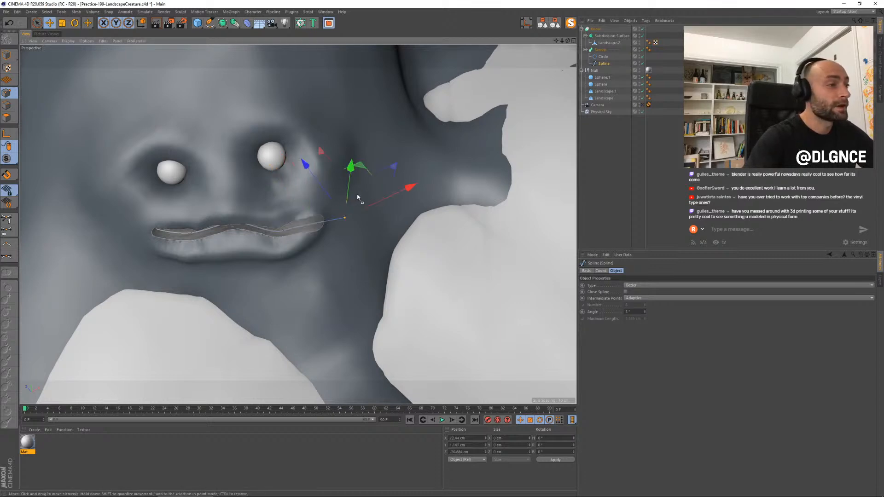
key(ctrl+z)
alt+middle_drag(368, 259, 399, 234)
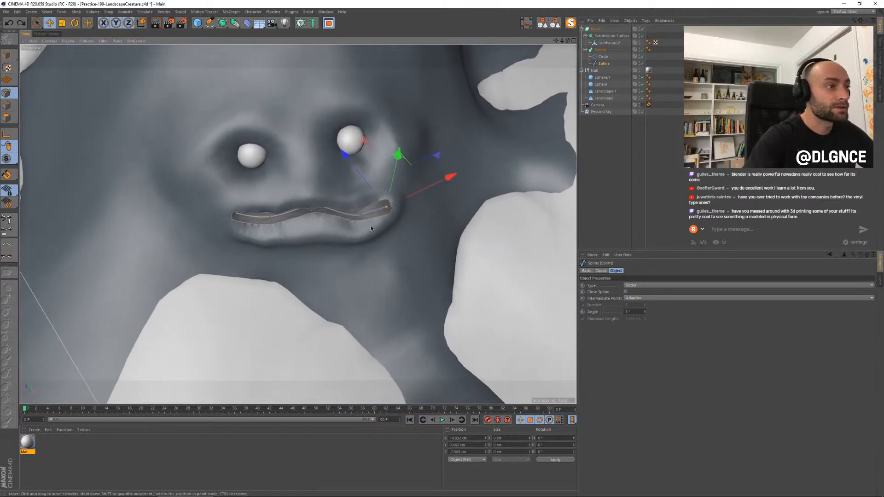
Step: Reposition the inner and far-end points of the mouth spline so the cut follows the line between the lips
click(309, 198)
click(310, 201)
alt+drag(329, 228, 342, 250)
key(r)
click(274, 225)
key(e)
drag(282, 174, 281, 174)
click(239, 228)
drag(367, 211, 235, 199)
drag(402, 202, 411, 203)
Step: Move the mouth spline point nearest the raised lip corner to refine the curve of the cut
alt+drag(361, 225, 276, 207)
click(307, 199)
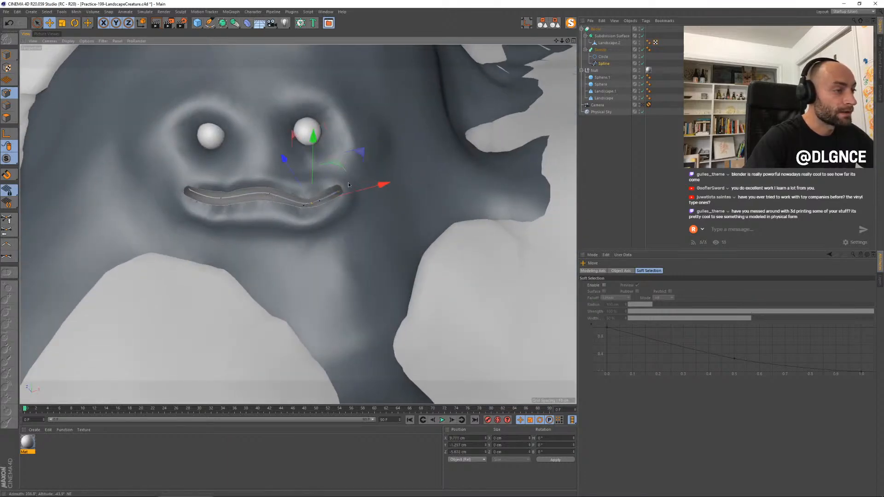
key(t)
key(r)
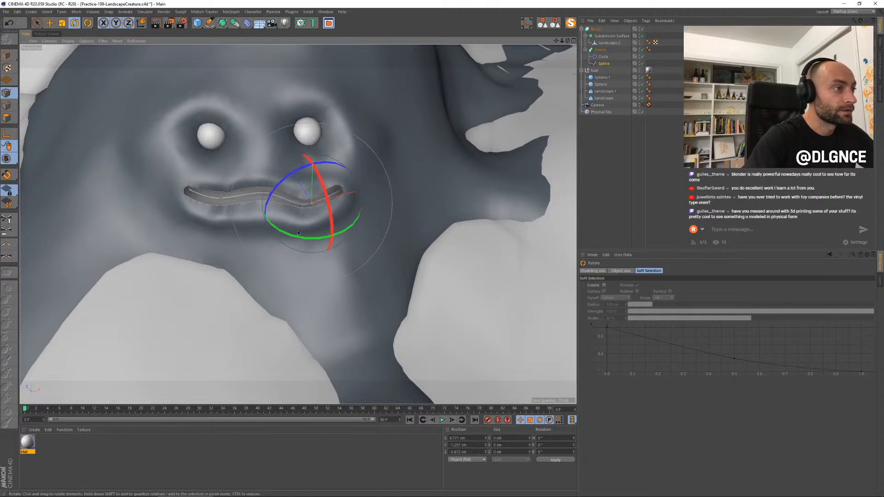
key(e)
alt+drag(318, 203, 338, 194)
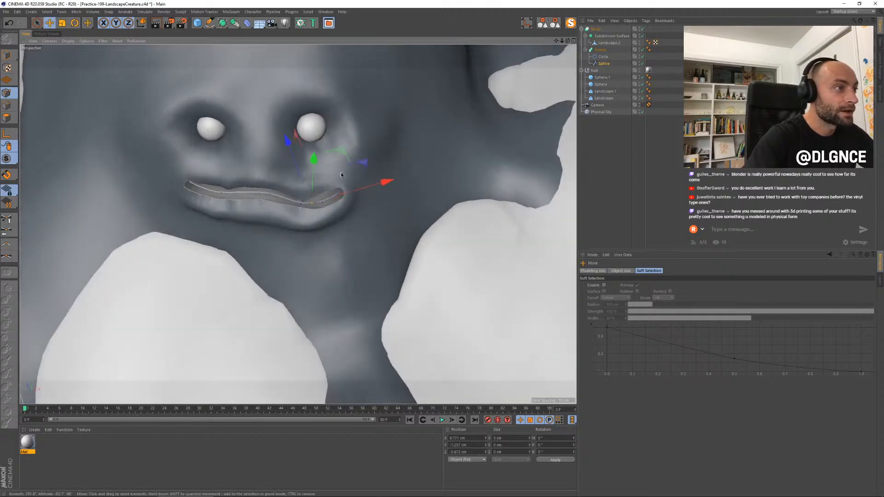
drag(341, 153, 334, 152)
Step: Adjust the remaining mouth spline points and its raised end point so the groove stays within the lips
drag(243, 175, 282, 213)
drag(290, 153, 304, 208)
click(293, 226)
drag(264, 230, 269, 231)
alt+drag(426, 251, 501, 199)
drag(405, 225, 436, 247)
drag(405, 156, 460, 202)
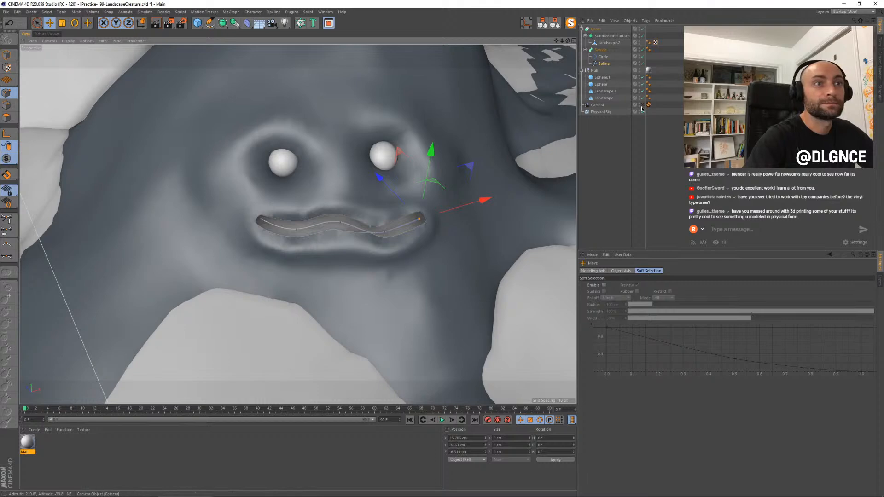
Step: Return to the scene camera and Model mode, deselect the spline and render the scene to the Picture Viewer
scroll(322, 207, down, 5)
alt+drag(322, 208, 294, 175)
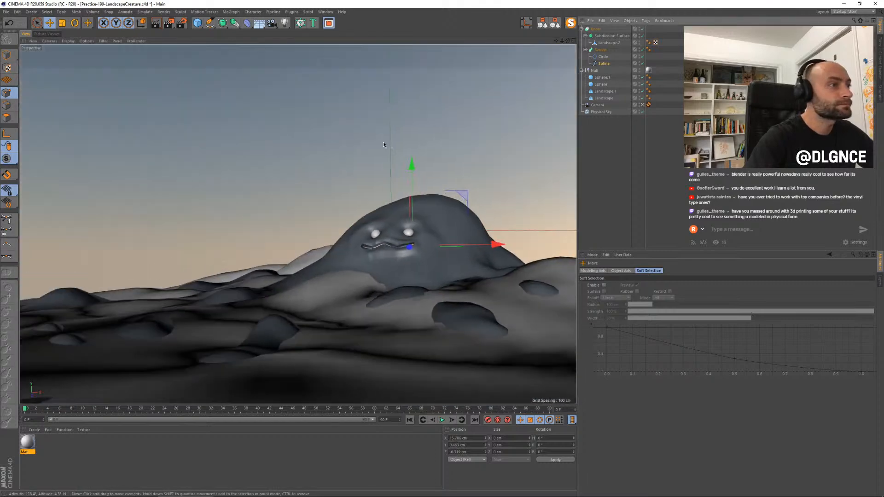
click(7, 56)
click(307, 185)
key(shift+r)
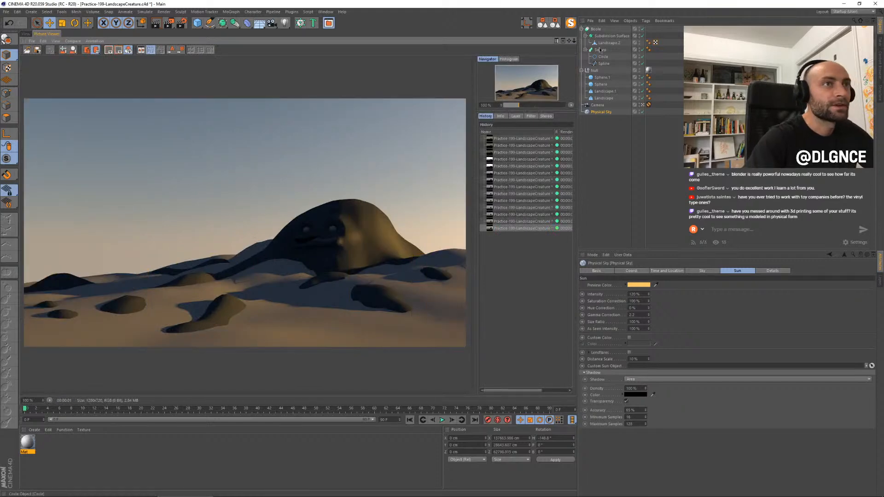
Step: Place the Boole inside the Null that carries the material, and render the scene again
drag(600, 76, 599, 74)
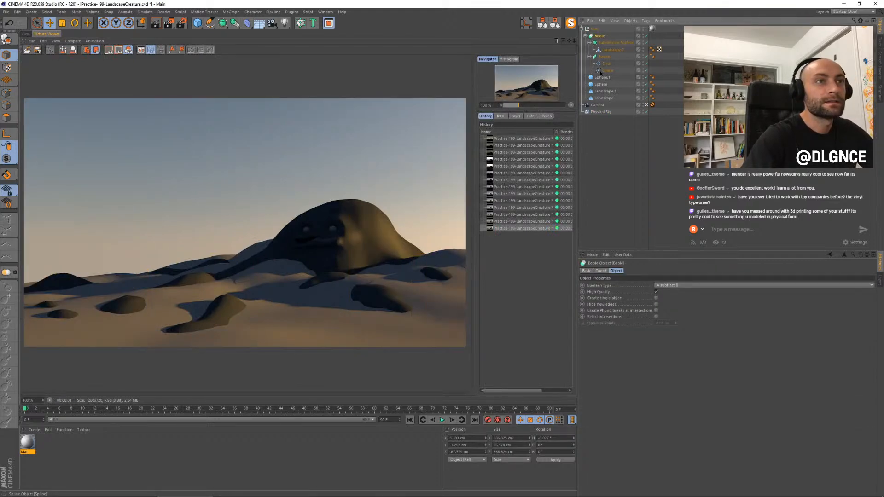
key(shift+r)
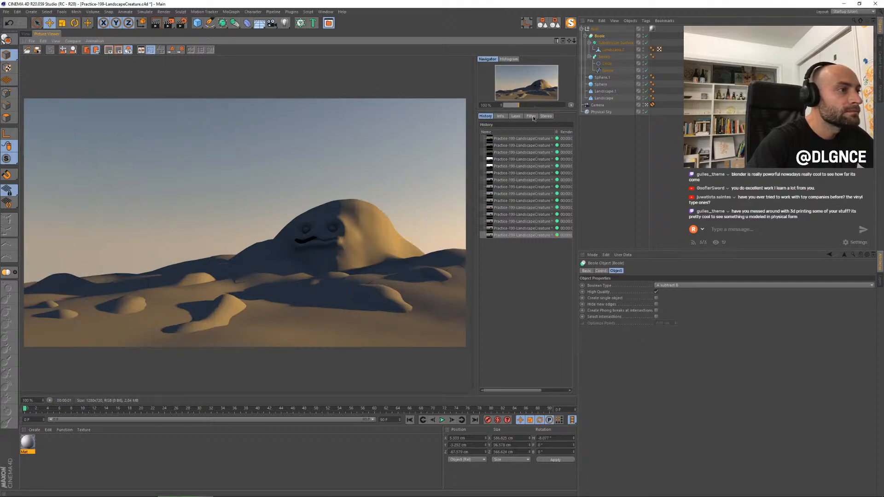
click(26, 34)
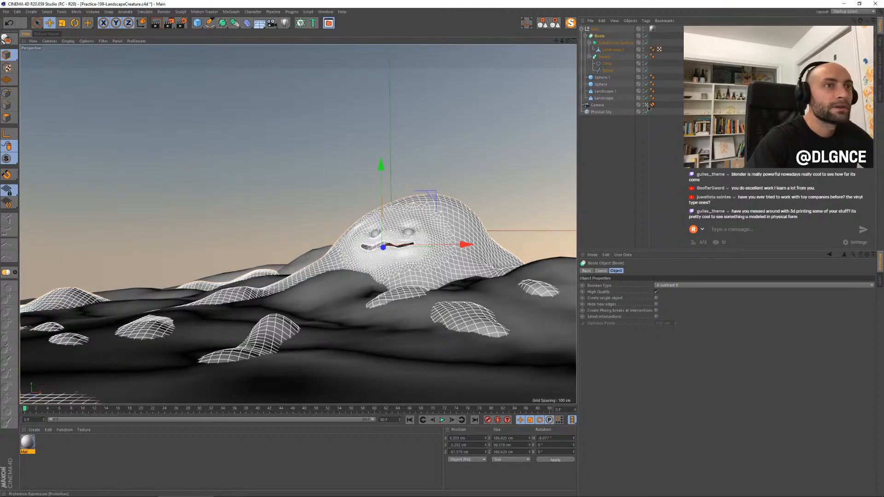
Step: Select the mouth Spline in Point mode and nudge its point near the raised lip corner
scroll(414, 230, up, 5)
alt+drag(460, 184, 487, 164)
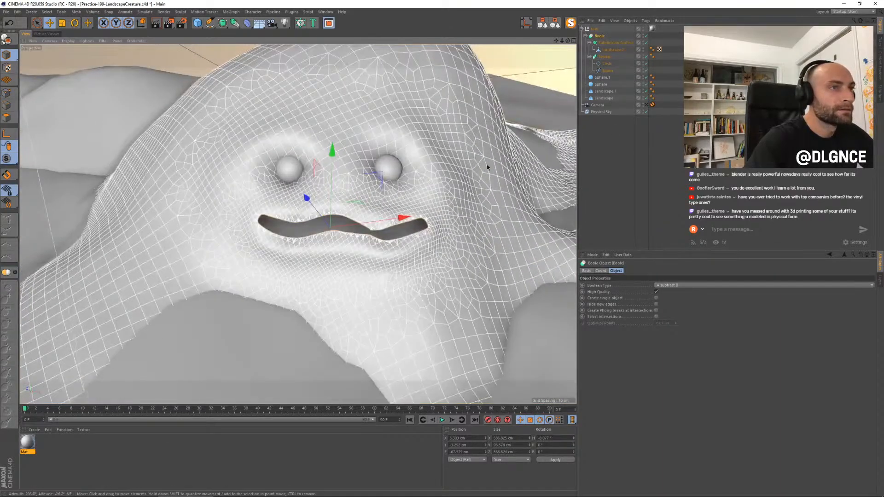
click(610, 70)
click(6, 93)
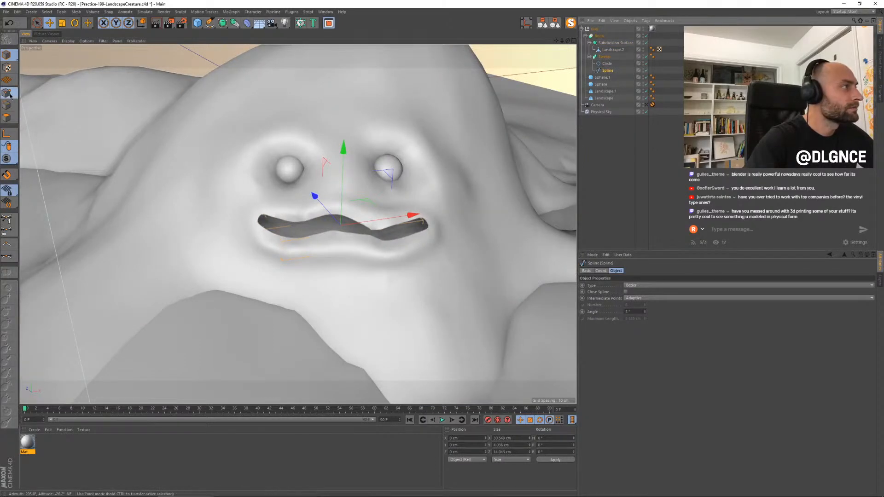
click(381, 230)
alt+drag(380, 229, 385, 175)
drag(385, 175, 385, 176)
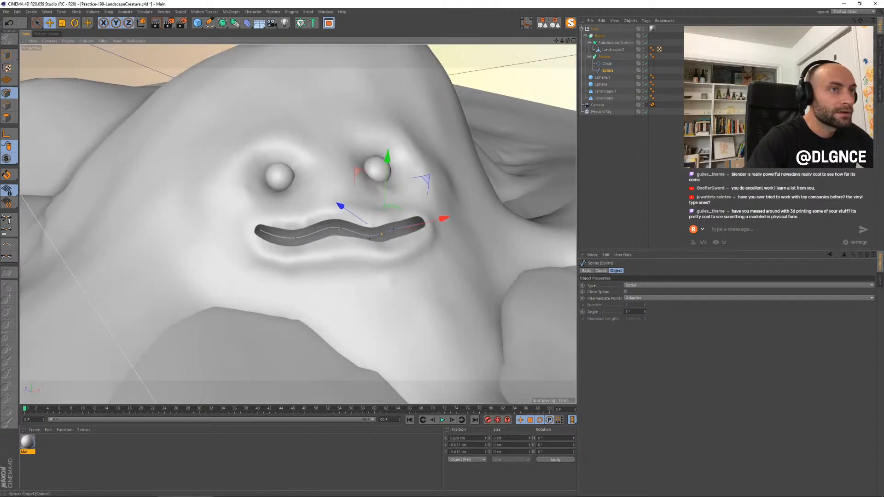
Step: Render the reshaped mouth through the scene camera in Model mode and return to the viewport
click(646, 105)
click(6, 54)
key(shift+r)
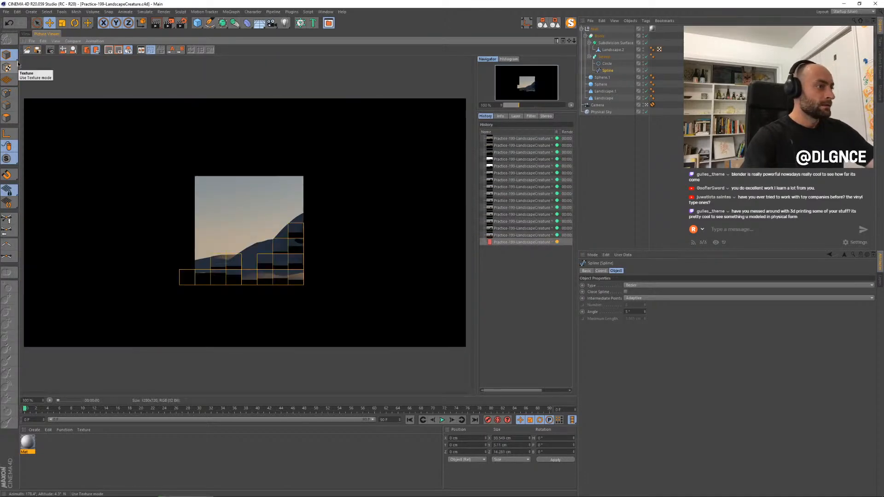
click(26, 34)
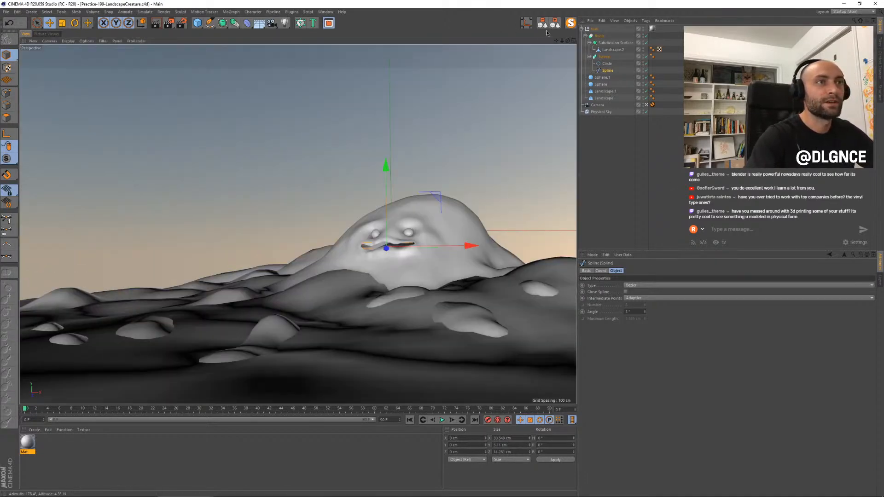
Step: Add a Capsule, scale it down, tilt it about 18° and place it with a copy on the slope beside the creature
click(343, 87)
click(201, 25)
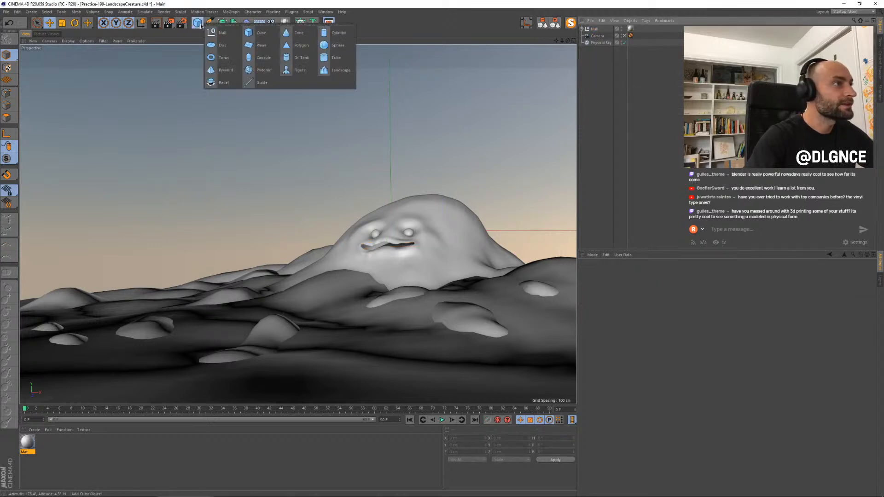
click(261, 58)
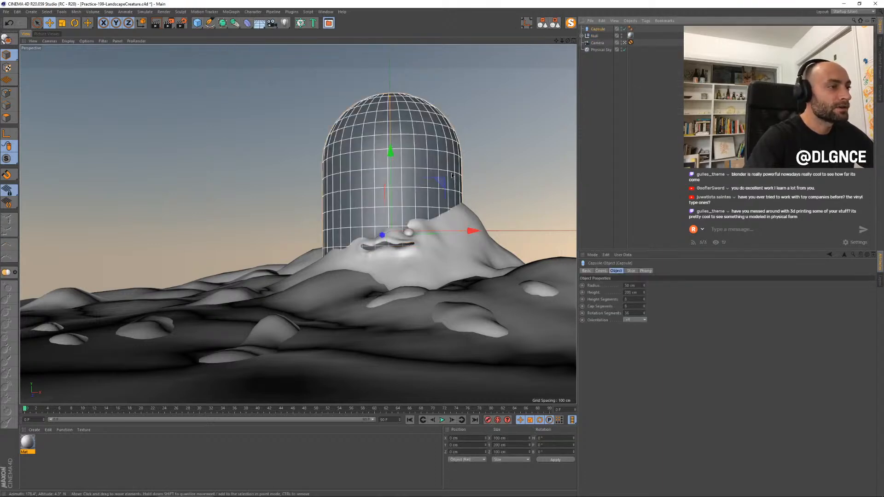
key(t)
drag(487, 148, 325, 234)
key(e)
key(r)
key(e)
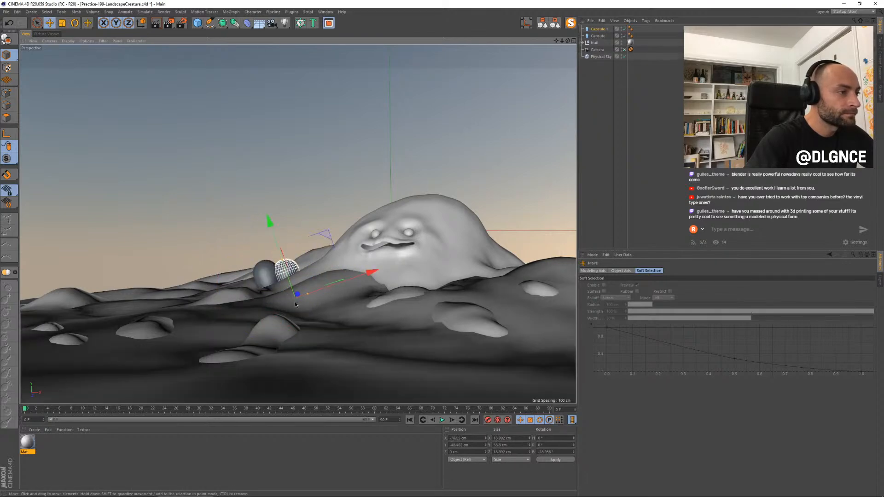
Step: Resize the second capsule and copy it to the opposite side of the hill and in front of the creature
drag(297, 295, 297, 298)
key(t)
drag(420, 202, 379, 211)
key(e)
ctrl+drag(324, 243, 554, 215)
ctrl+drag(496, 273, 429, 299)
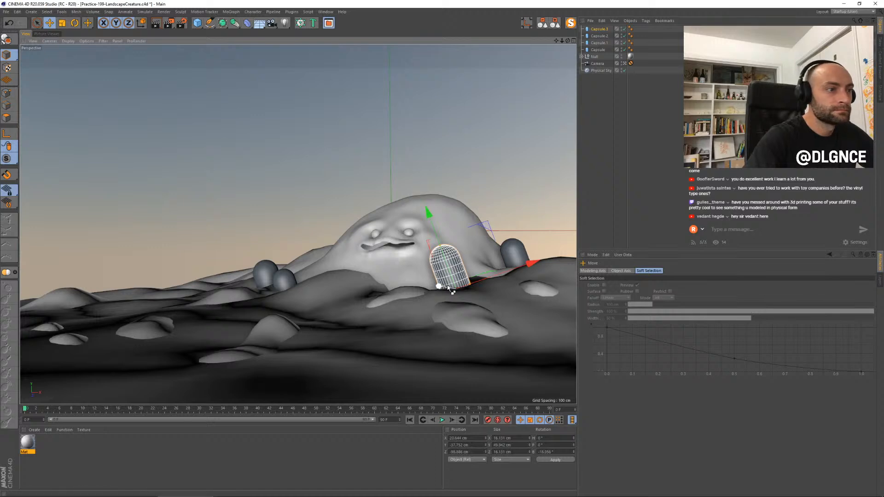
Step: Copy the front capsule to the ridge behind the creature's face and adjust its depth and height
drag(445, 288, 378, 269)
drag(411, 214, 360, 197)
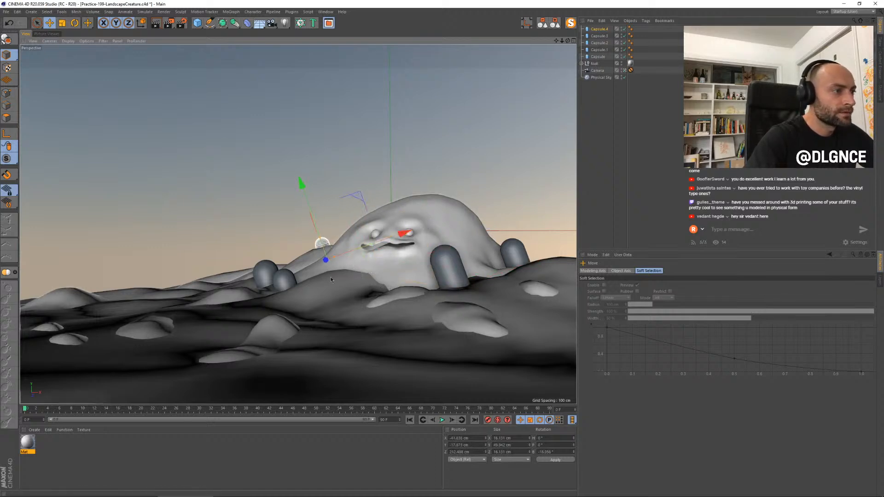
drag(278, 279, 193, 289)
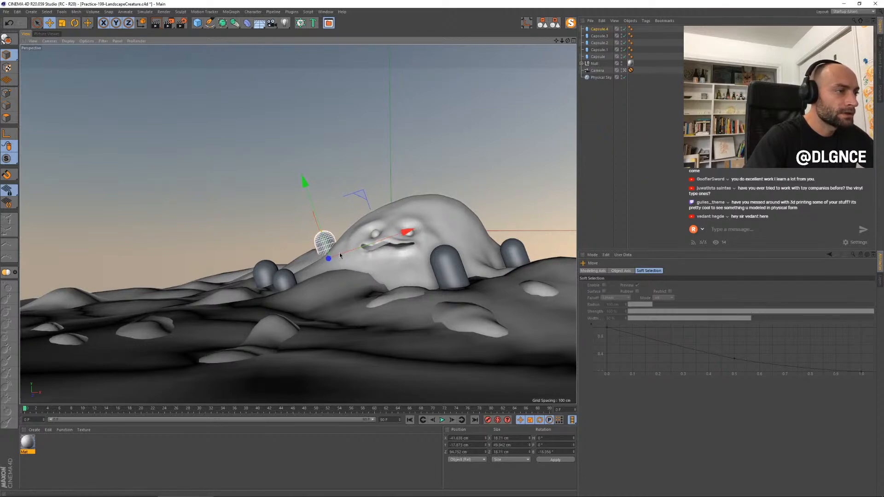
drag(322, 234, 311, 201)
Step: Create three more capsule copies and spread them over the distant dunes away from the creature
ctrl+drag(365, 194, 206, 228)
ctrl+drag(209, 228, 195, 231)
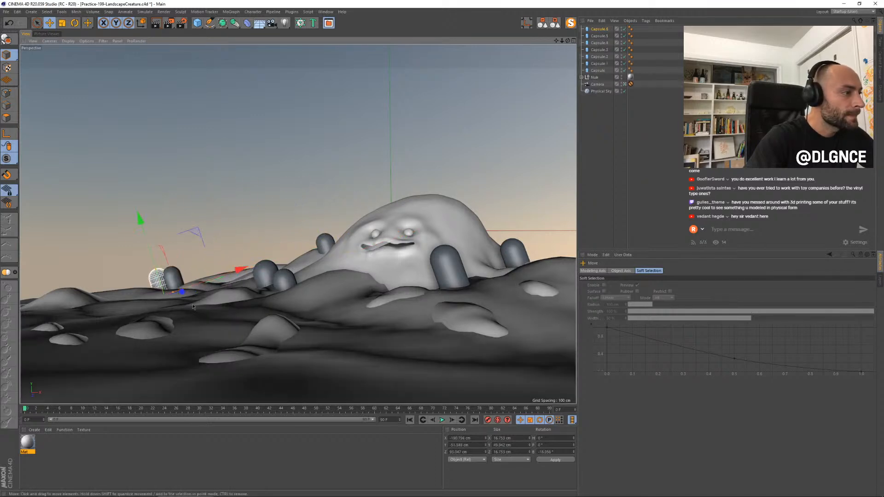
drag(183, 297, 166, 306)
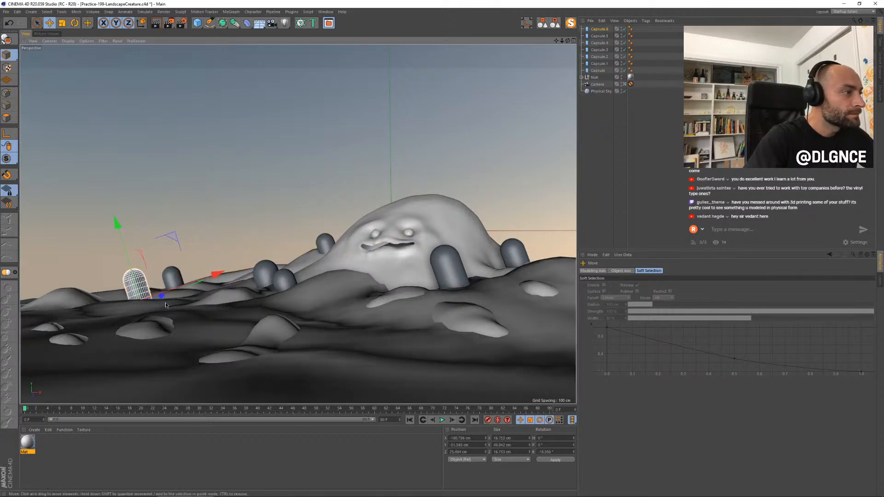
drag(186, 236, 230, 248)
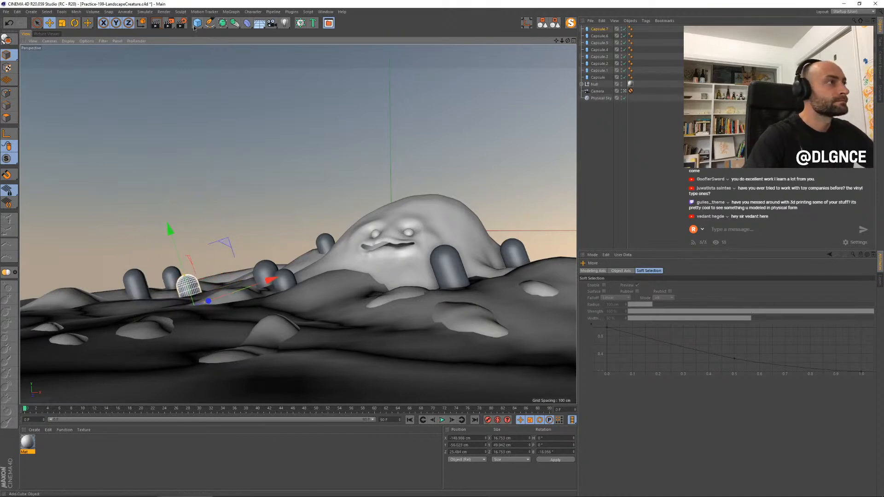
Step: Group all the capsules into a null named CAPS and place it inside the Null holding the landscape
drag(198, 23, 631, 110)
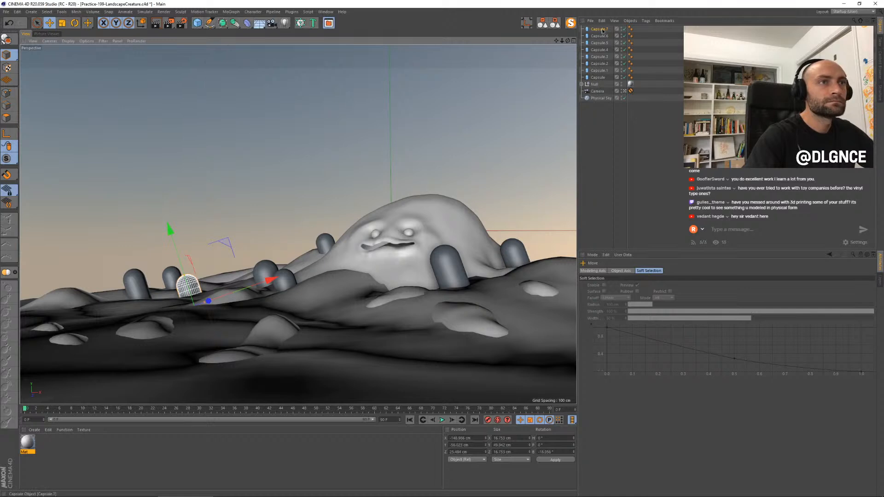
shift+click(602, 79)
key(alt+g)
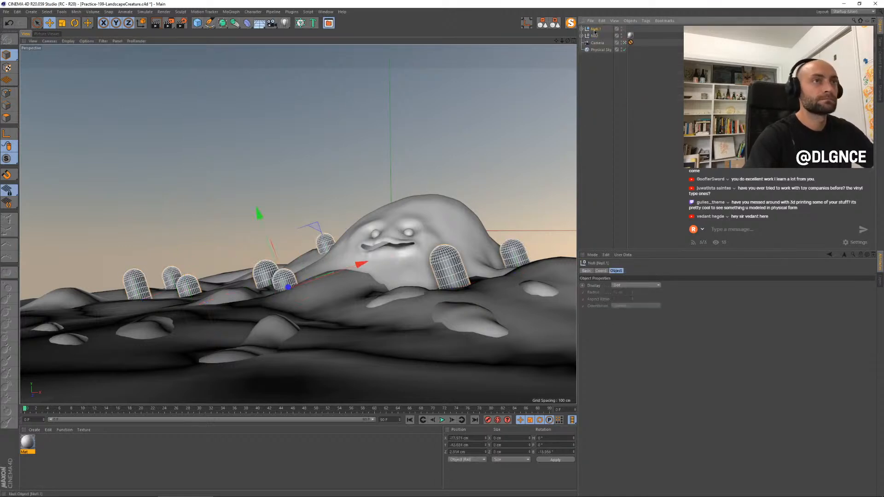
double_click(597, 28)
text(CAPS)
key(Return)
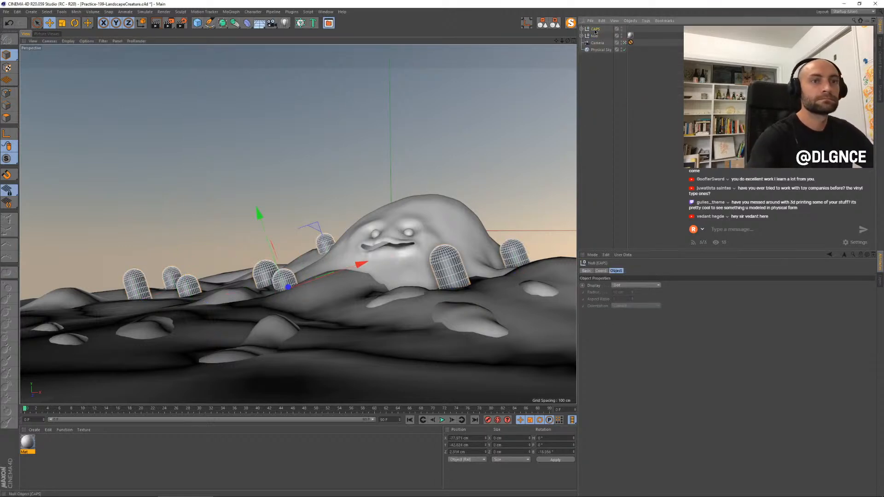
drag(600, 36, 598, 38)
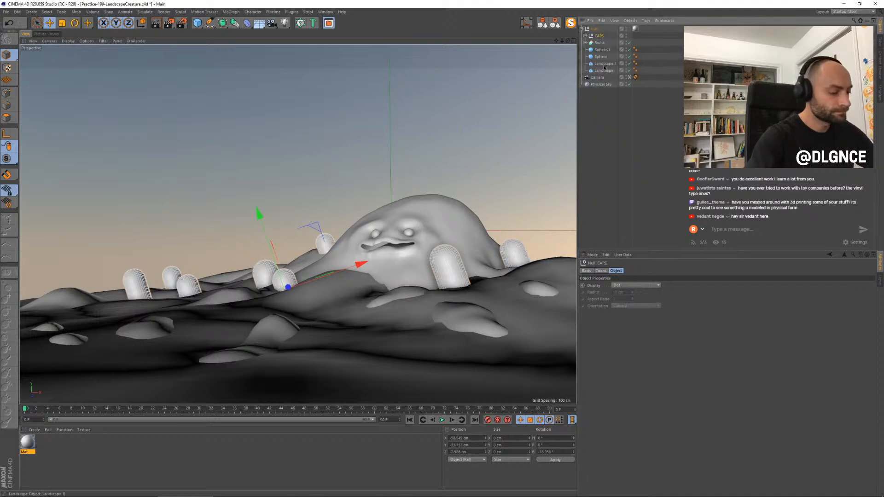
Step: Render the scene with the capsules to the Picture Viewer and check the Ambient Occlusion render settings
key(shift+r)
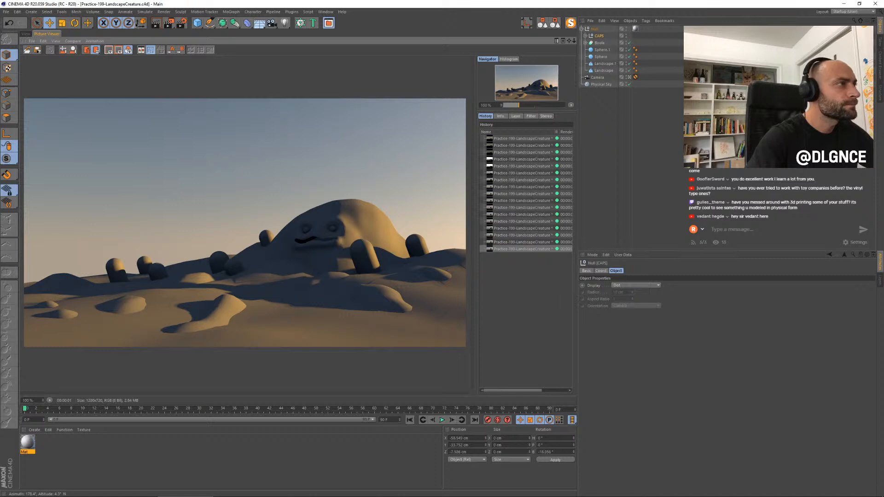
click(182, 27)
drag(256, 20, 363, 110)
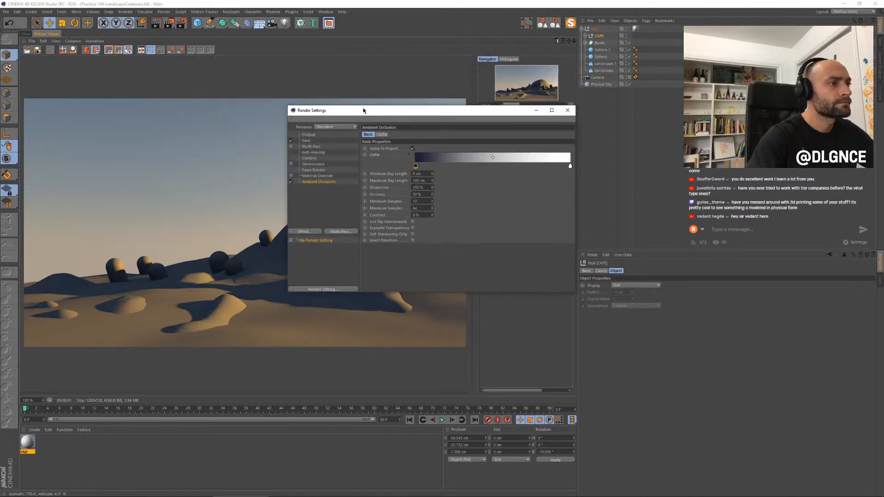
click(567, 110)
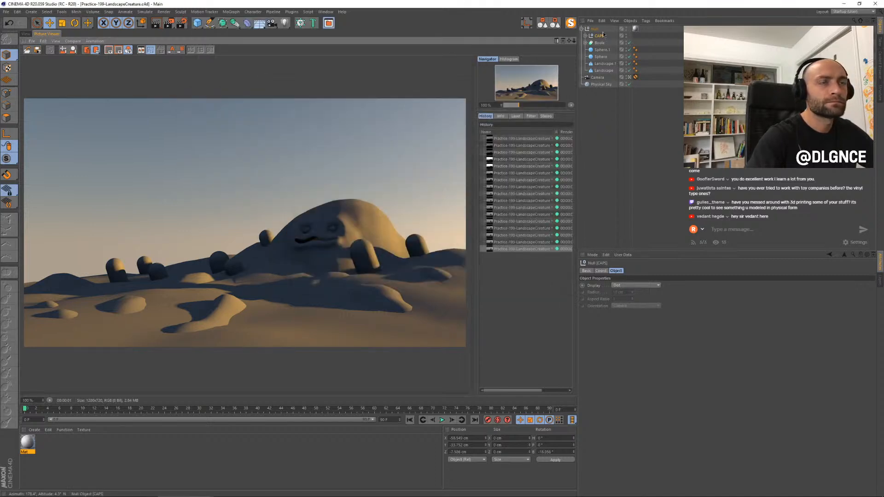
Step: Review the Physical Sky's sun and sky intensities and set the sun's shadow colour to a very dark blue
click(601, 84)
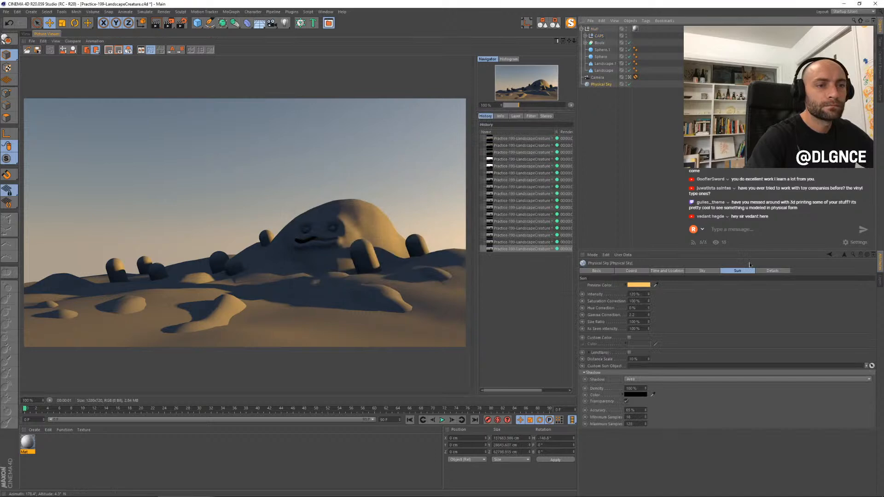
click(648, 295)
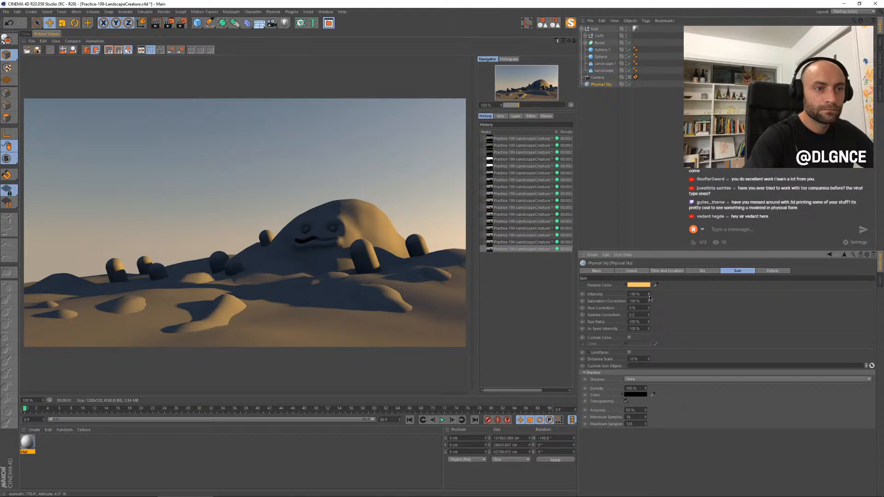
click(703, 271)
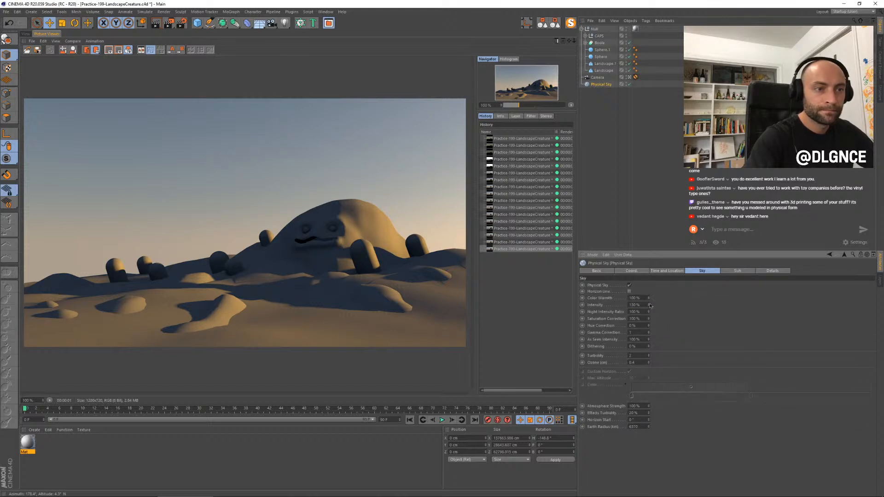
click(737, 271)
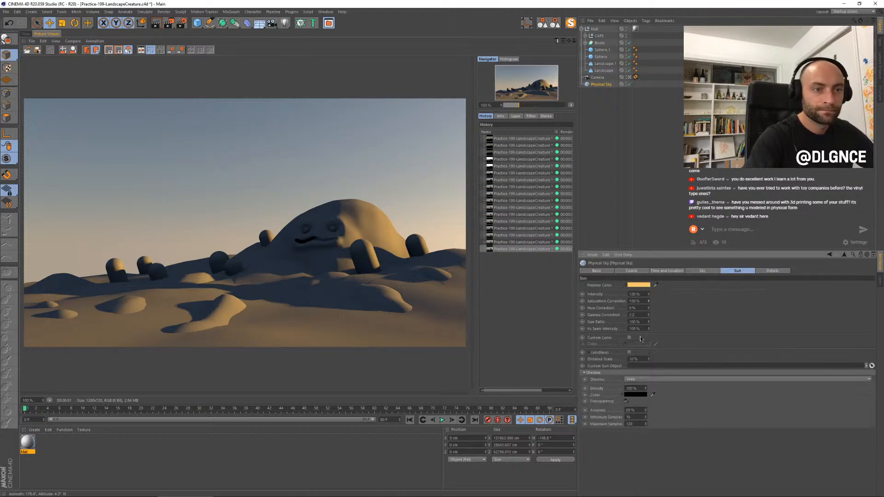
click(636, 395)
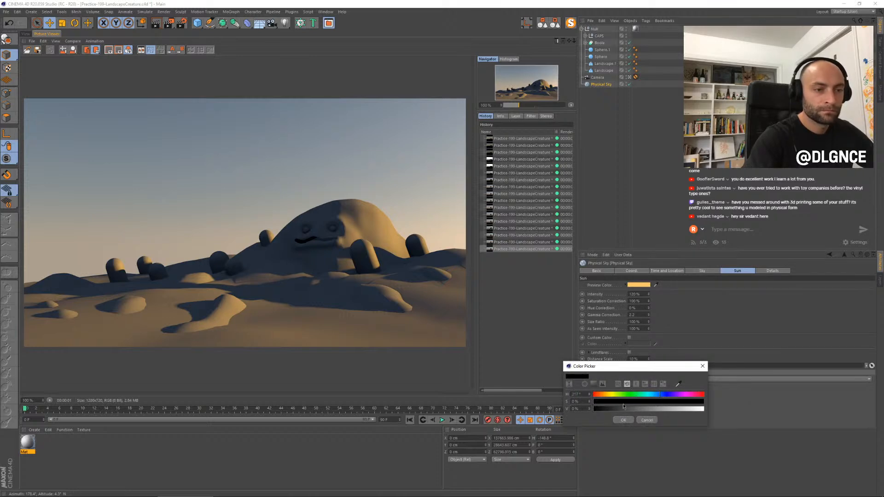
click(606, 409)
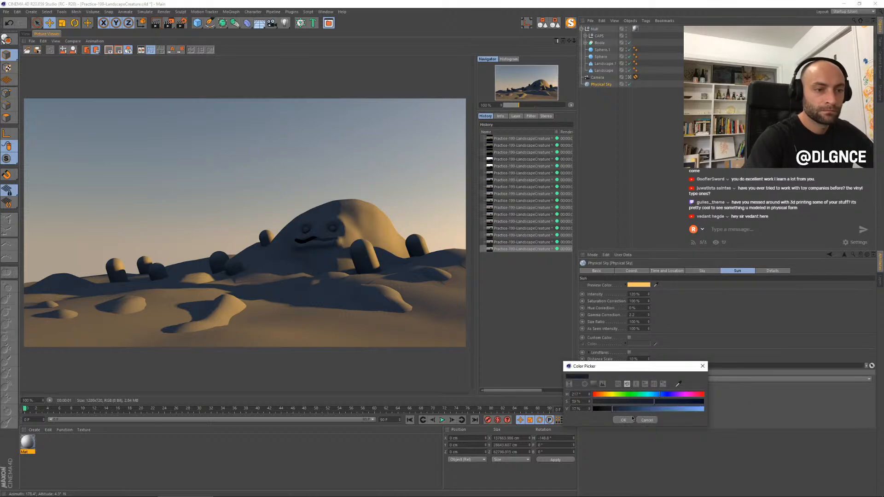
click(631, 420)
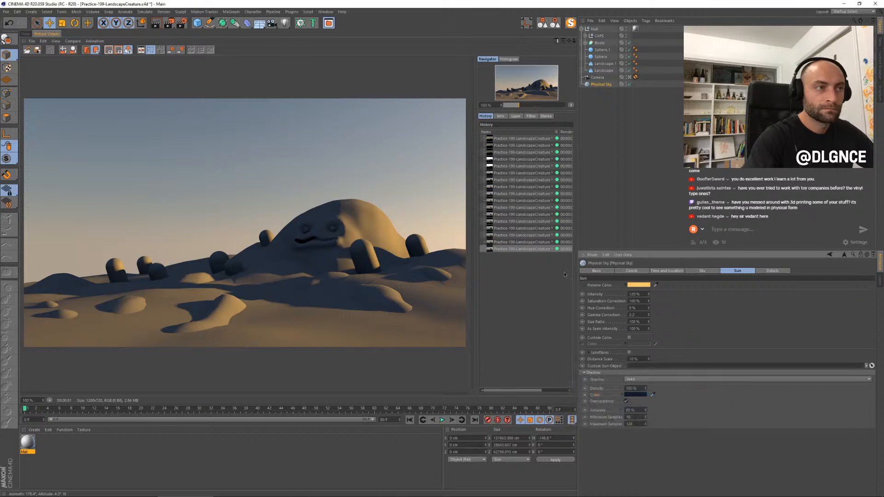
Step: Rotate the Physical Sky to a heading of about -160° and render the scene to the Picture Viewer
click(26, 33)
key(r)
drag(422, 228, 403, 230)
key(shift+r)
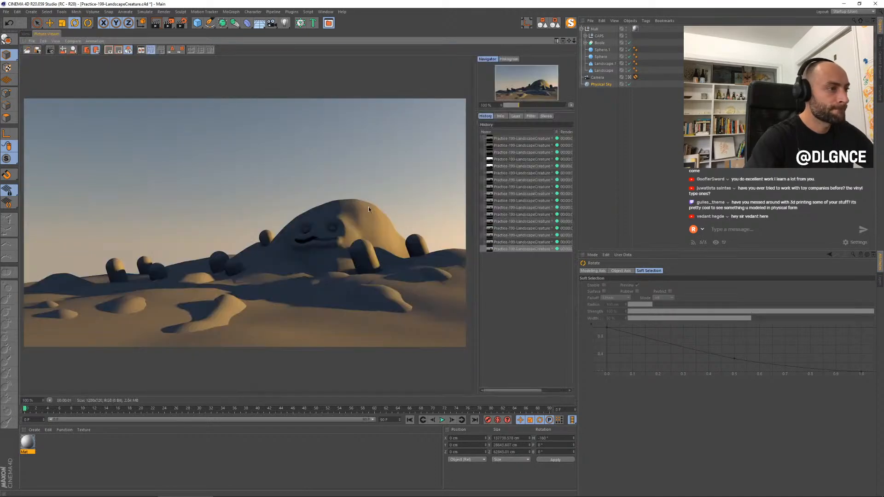
click(26, 34)
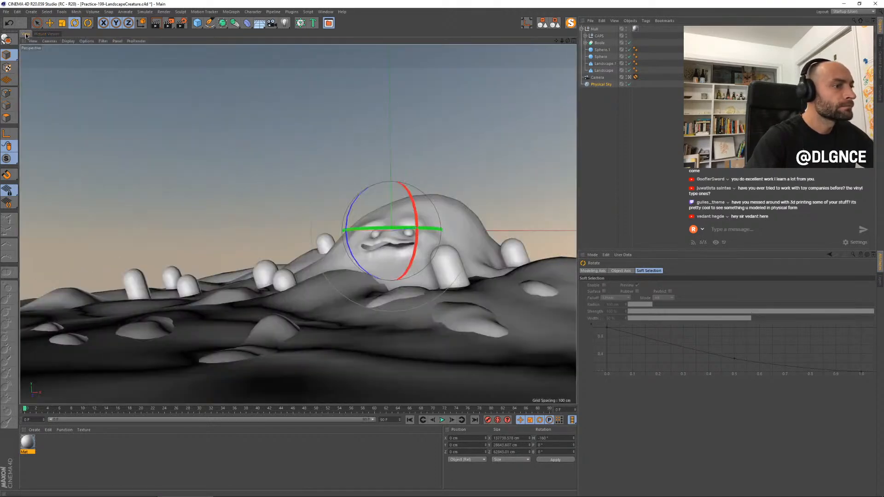
click(38, 34)
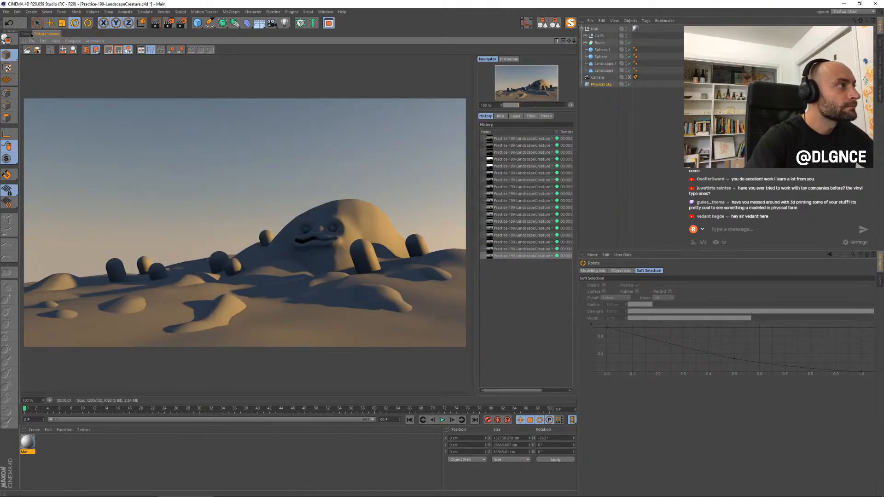
Step: Add a sphere, scale it down to a radius of about 45 cm and move it beside the creature
click(26, 35)
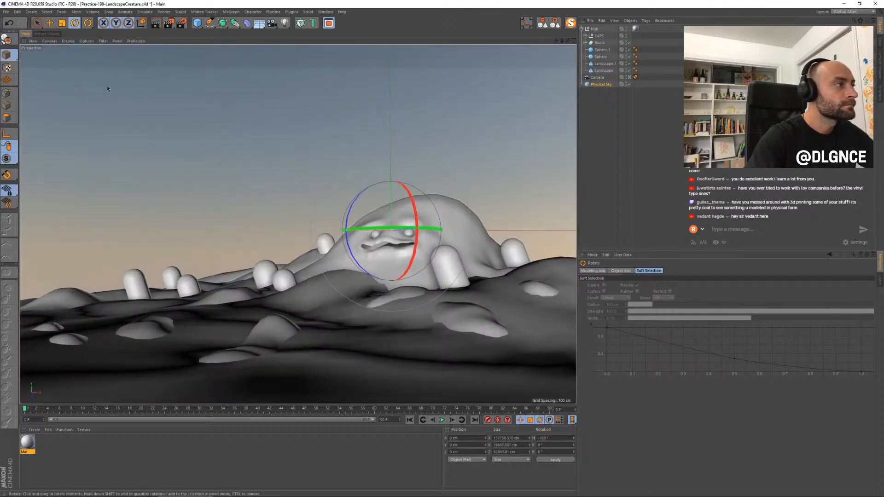
click(197, 23)
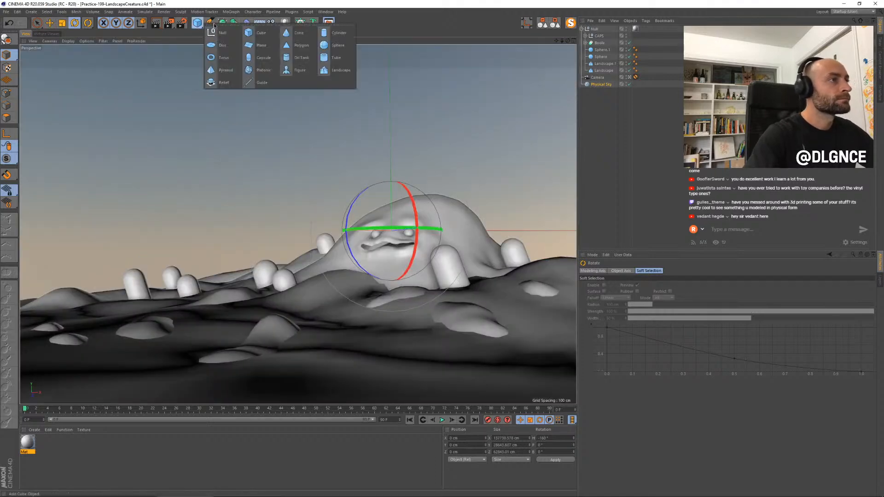
click(337, 45)
key(t)
drag(532, 186, 416, 231)
key(e)
drag(441, 184, 311, 184)
Step: Set the new sphere's type to Hemisphere and its segments to 29
click(598, 29)
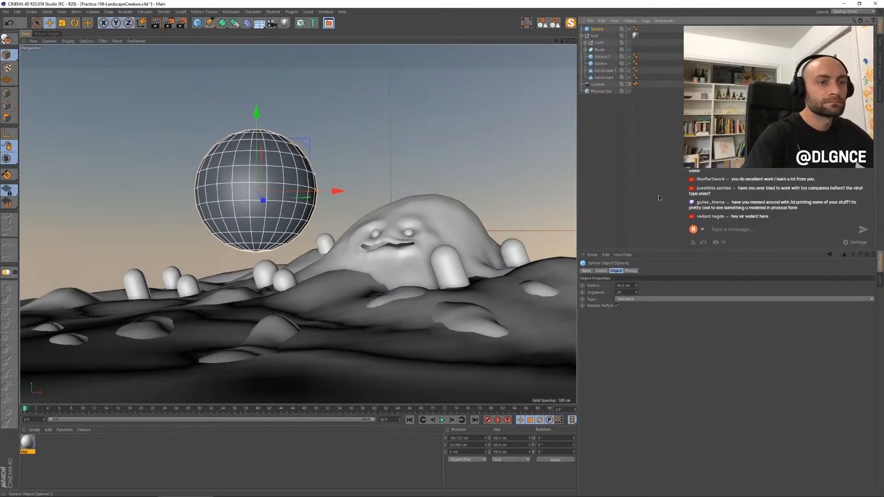
click(634, 300)
click(630, 344)
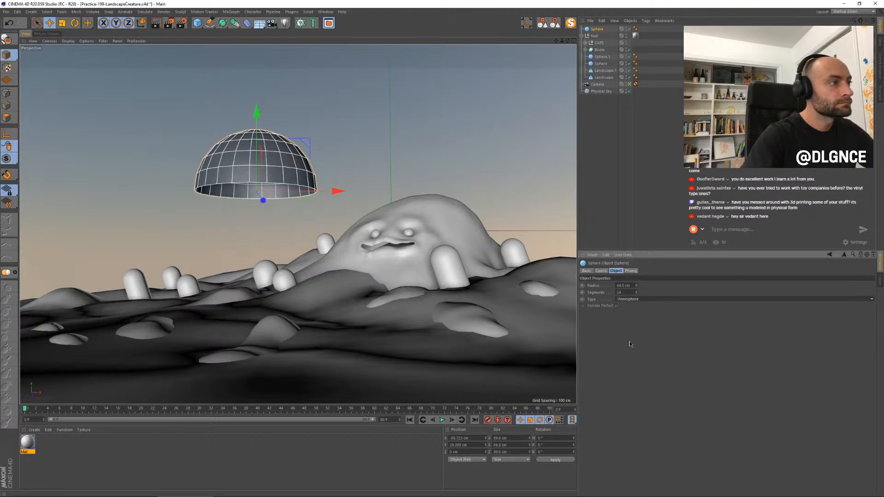
click(636, 292)
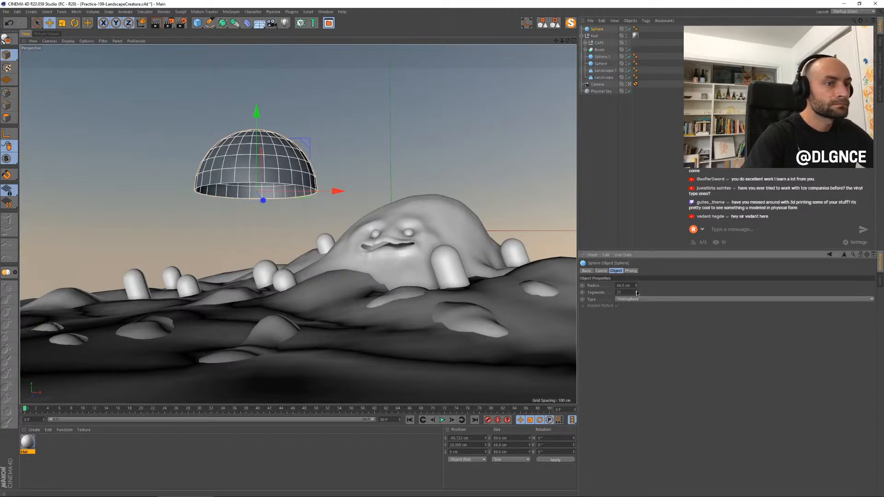
click(636, 291)
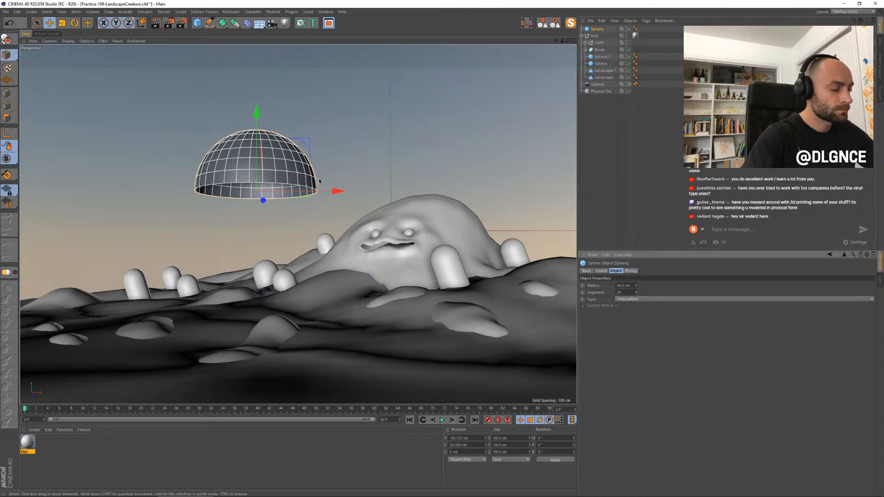
Step: Make the hemisphere editable and flatten it vertically to about half its height
key(c)
key(t)
drag(256, 111, 254, 158)
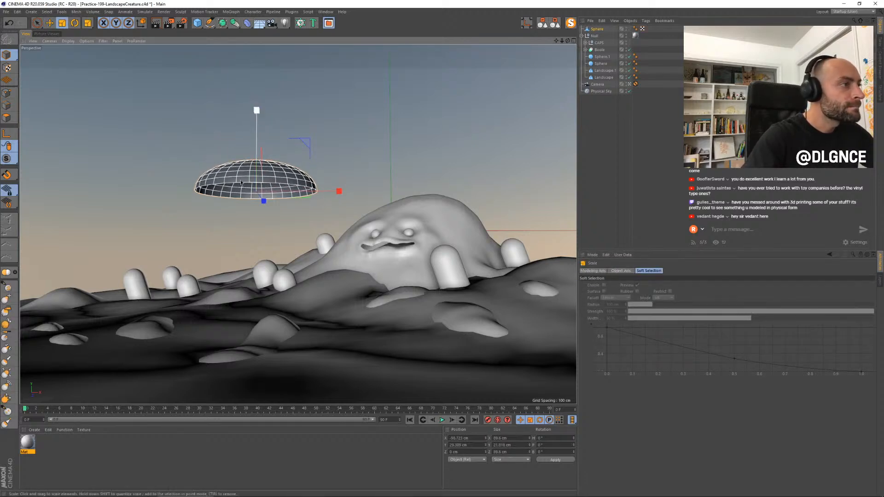
key(Return)
Step: Select the flattened dome's open bottom edge loop and enable soft selection with a small linear falloff radius
click(6, 105)
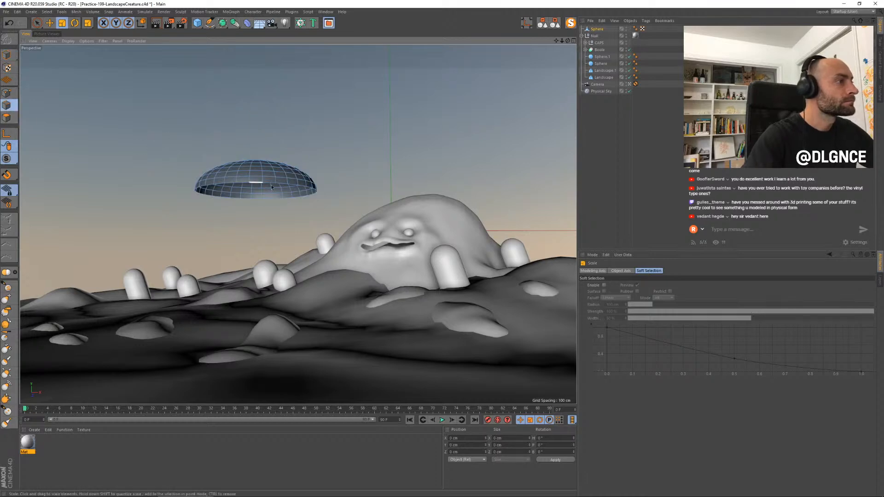
key(u)
key(l)
click(244, 183)
key(9)
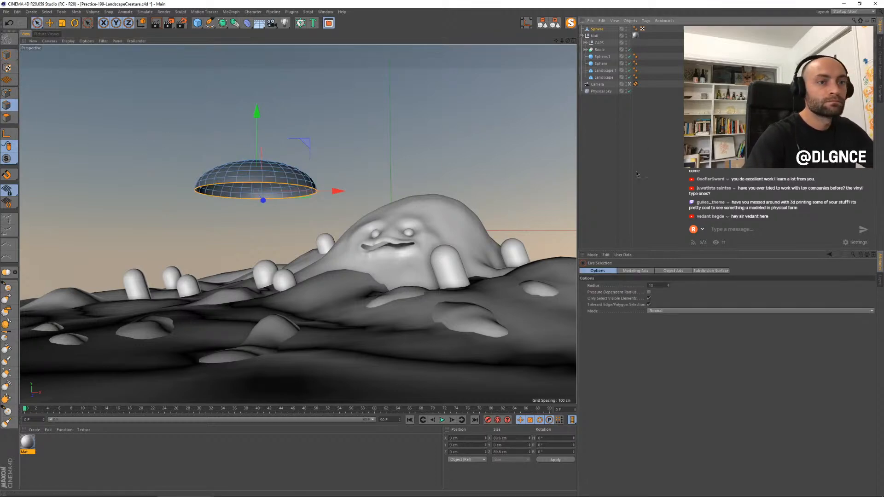
click(667, 311)
click(667, 333)
drag(652, 345, 642, 344)
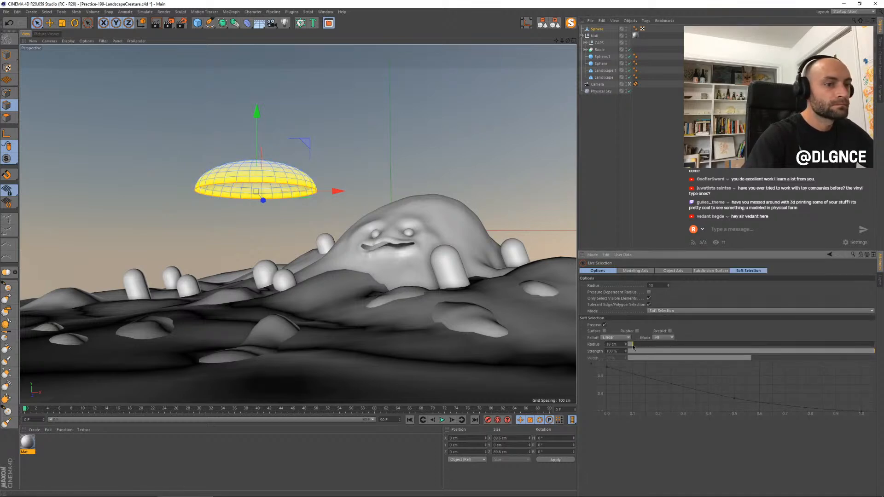
Step: Scale the dome's bottom rim inward with a reduced soft-selection radius and raise it slightly to round the edge
key(t)
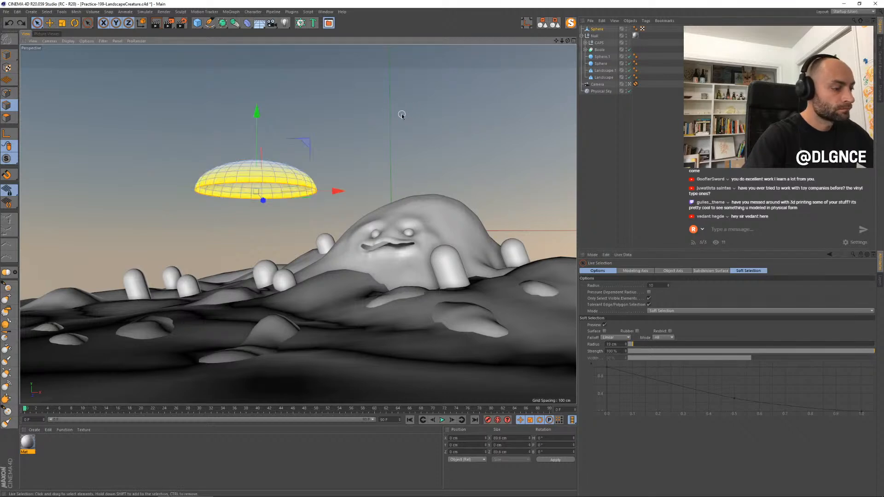
drag(412, 115, 428, 99)
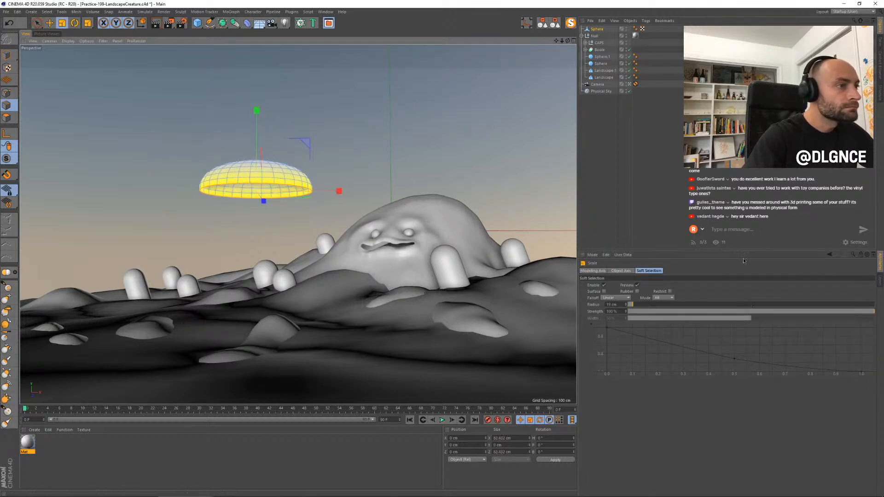
drag(631, 307, 629, 307)
drag(490, 106, 455, 115)
key(e)
drag(257, 111, 257, 108)
click(8, 54)
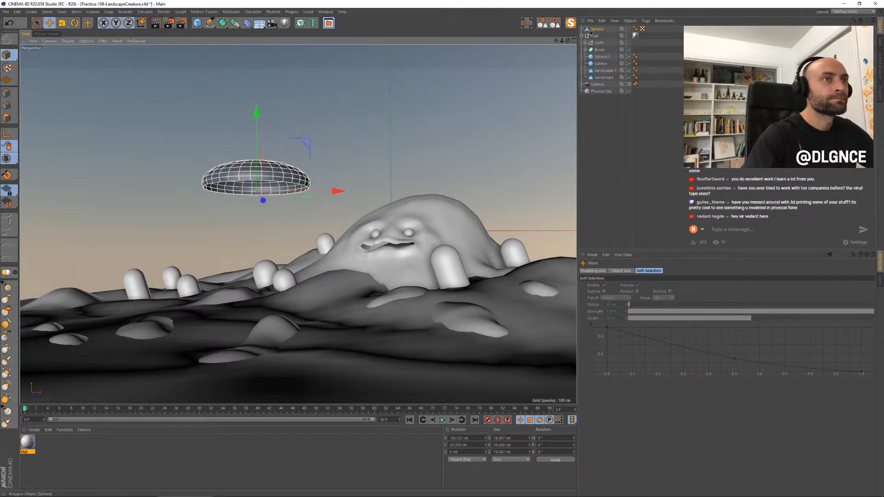
Step: Scale the whole dome down, make it slightly taller and lower it onto the foreground dunes as a flat rock
key(t)
key(e)
drag(389, 137, 268, 223)
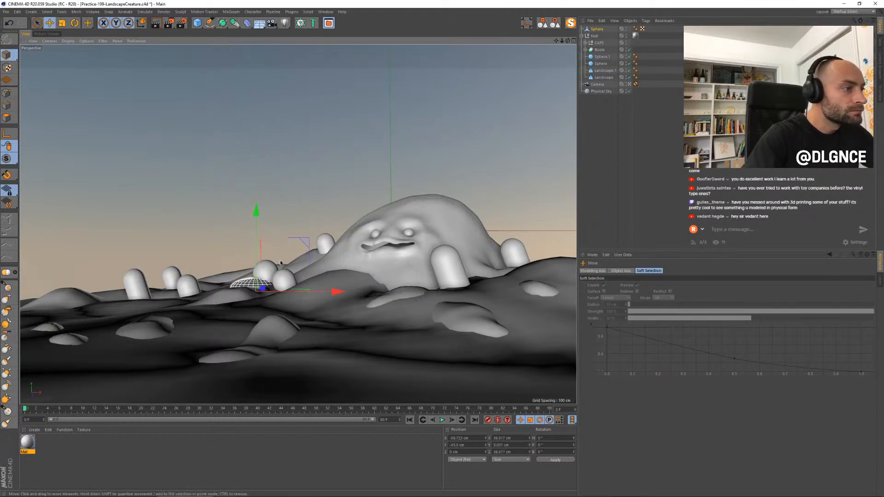
key(t)
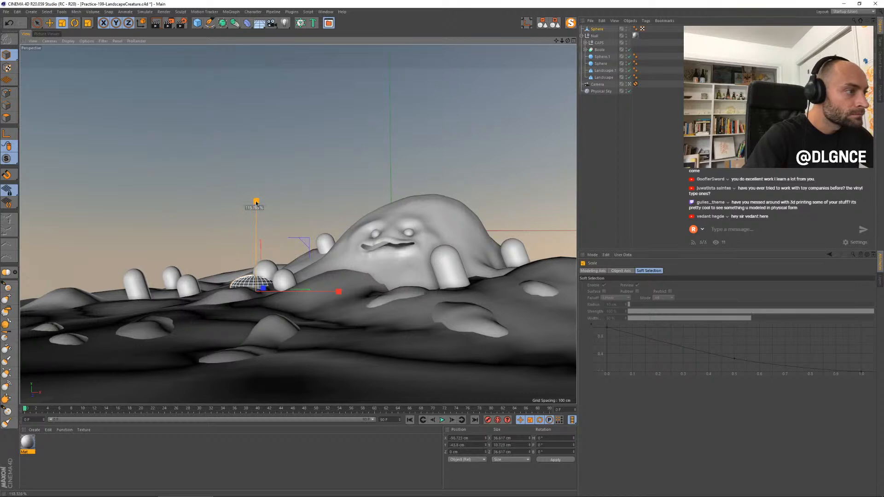
drag(259, 196, 259, 195)
key(e)
drag(264, 288, 235, 317)
Step: Adjust the first rock's size and place a resized copy of it directly behind it in the foreground
key(t)
drag(359, 290, 346, 274)
key(e)
drag(237, 312, 350, 292)
key(t)
key(e)
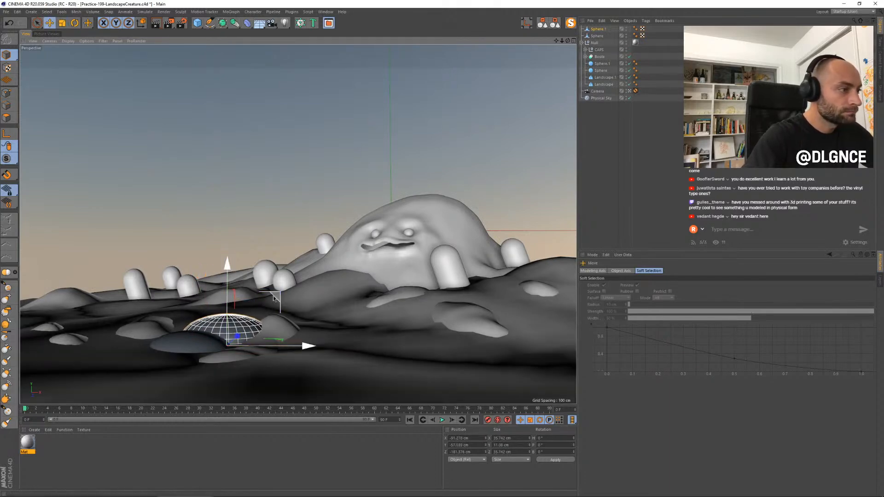
Step: Copy the rock to the other side of the small foreground mound and shrink the copy
drag(270, 299, 371, 303)
key(t)
drag(457, 295, 389, 303)
key(e)
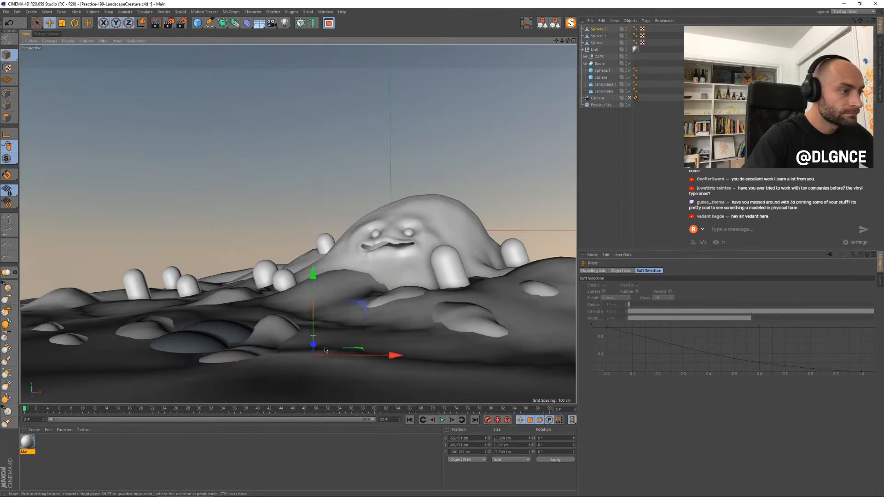
Step: Copy the small rock to the creature's foot and spread further copies over the sand below the front capsule
drag(364, 350, 442, 306)
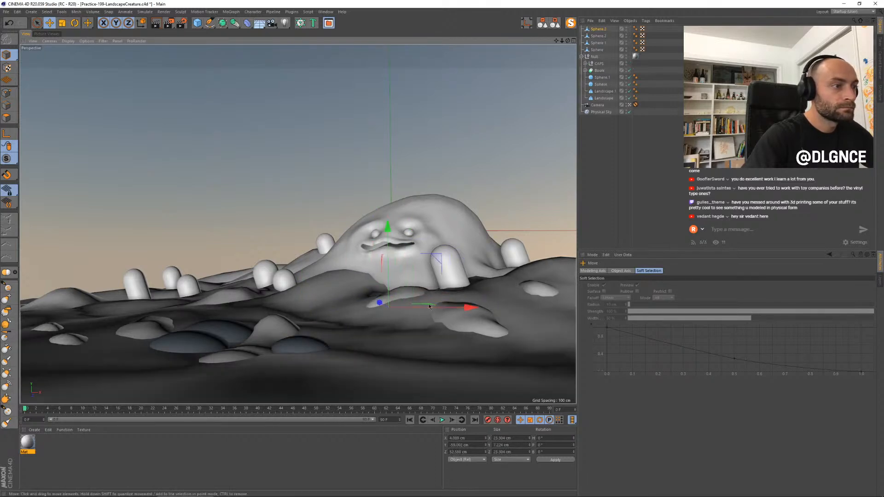
drag(387, 244, 384, 214)
drag(379, 276, 441, 244)
drag(382, 288, 389, 295)
drag(441, 252, 485, 244)
mouse_move(433, 292)
ctrl+mouse_down()
mouse_move(555, 274)
mouse_move(526, 257)
mouse_move(449, 286)
ctrl+mouse_up()
ctrl+drag(394, 330, 416, 307)
Step: Scale rock copies down to about 21 cm wide, place them around the middle dunes and turn the newest to 33.6° heading
key(t)
drag(488, 288, 456, 296)
key(e)
drag(477, 266, 338, 287)
key(t)
ctrl+drag(328, 330, 292, 322)
key(r)
key(e)
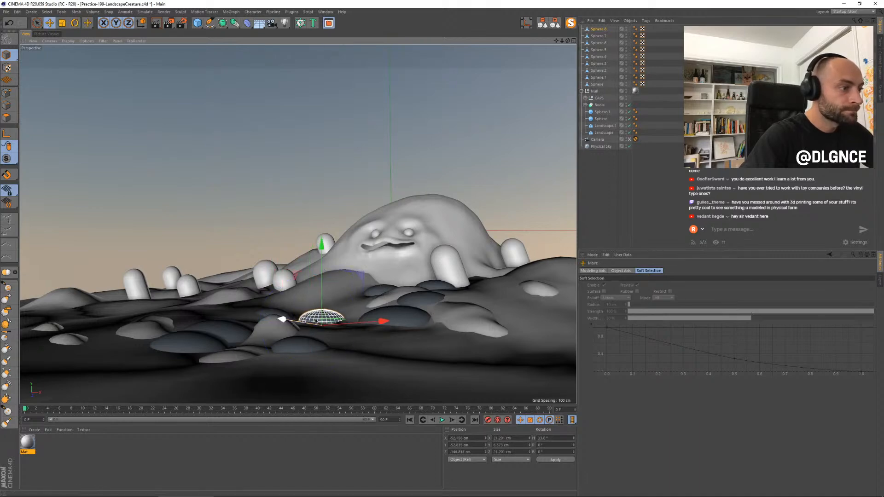
Step: Place one rock copy on the open foreground sand below the front capsule and another beside the first large rocks
drag(375, 320, 419, 367)
ctrl+drag(452, 273, 449, 298)
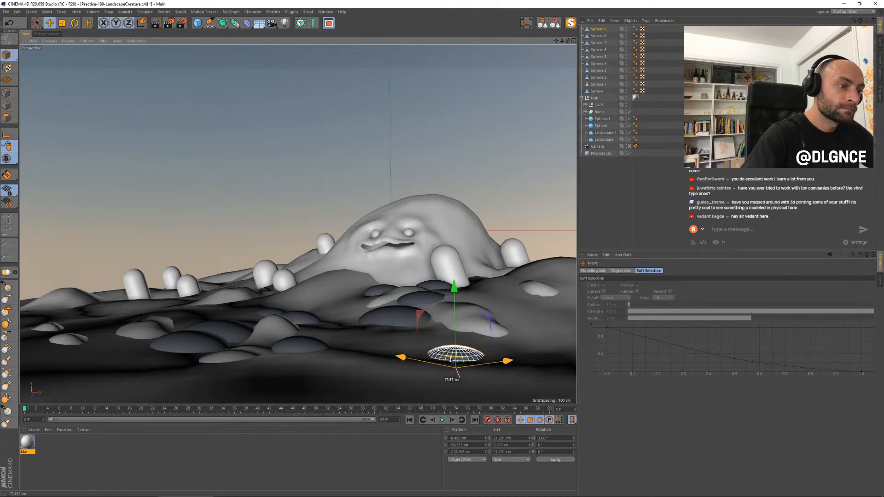
drag(455, 368, 136, 285)
drag(174, 357, 216, 351)
Step: Create smaller rock copies and cluster them around the large rocks in the foreground
key(t)
drag(309, 296, 185, 363)
key(e)
key(t)
key(e)
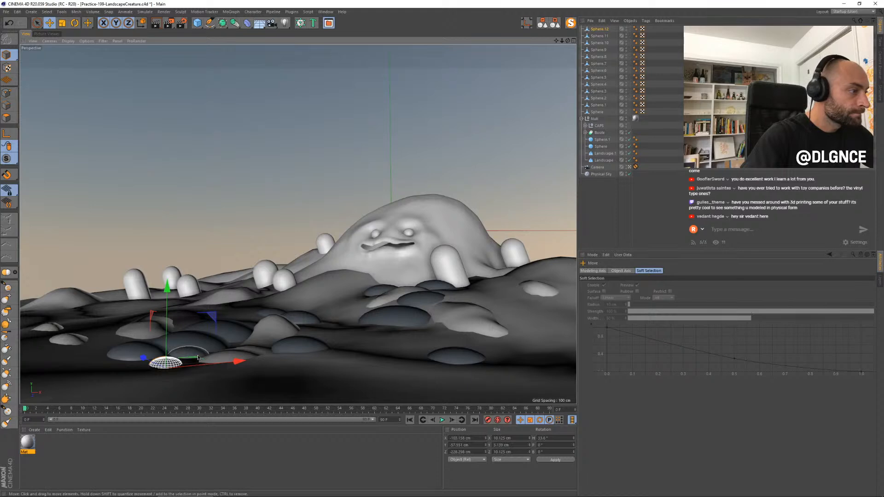
drag(143, 358, 137, 294)
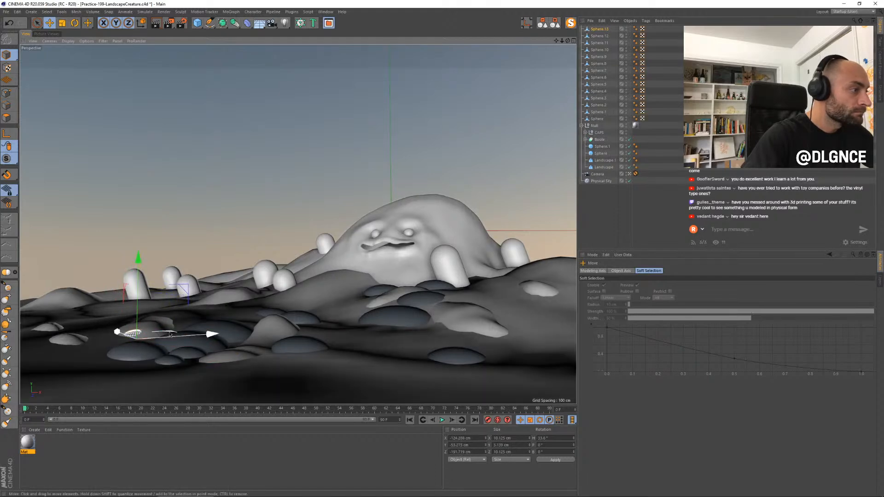
mouse_move(133, 334)
mouse_down()
mouse_move(140, 341)
mouse_move(131, 344)
mouse_up()
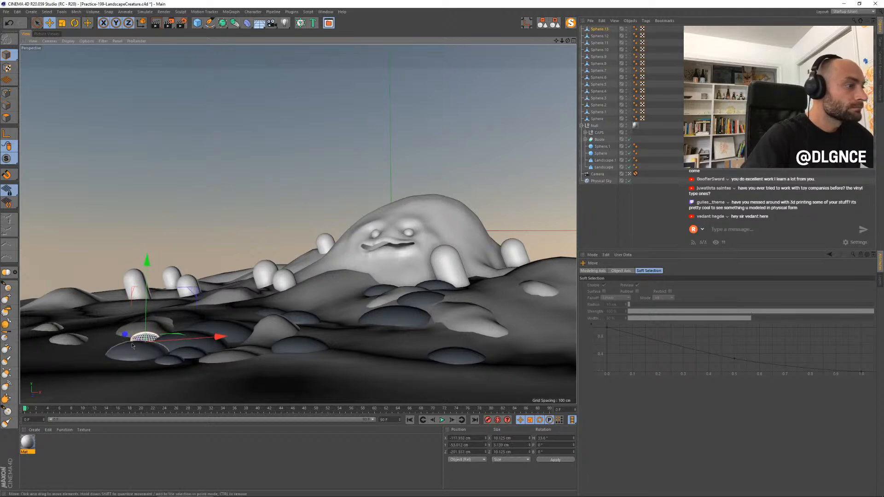
Step: Copy the rock at the creature's foot and line up the copies along the sand away from the front capsule
click(388, 292)
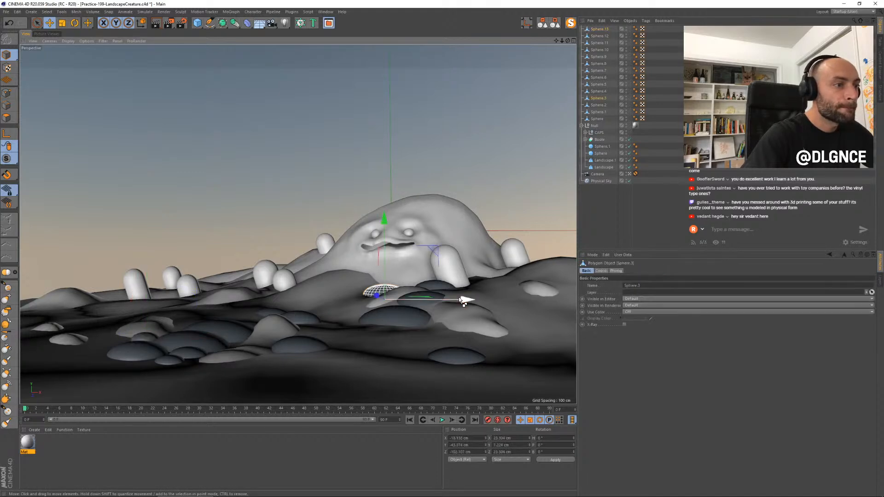
ctrl+drag(462, 300, 424, 300)
drag(348, 253, 349, 256)
ctrl+drag(346, 303, 348, 306)
Step: Shrink the newest rock to about 14 cm wide and render the scene with the rocks to the Picture Viewer
key(t)
drag(449, 286, 415, 252)
key(e)
key(shift+r)
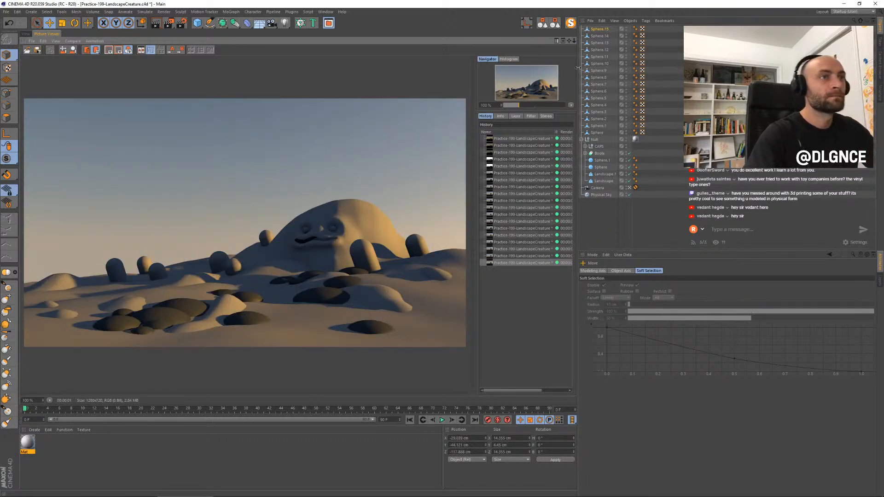
Step: Group the sphere objects from Sphere through Sphere.15 under a new null and nest it inside the existing Null
shift+click(596, 132)
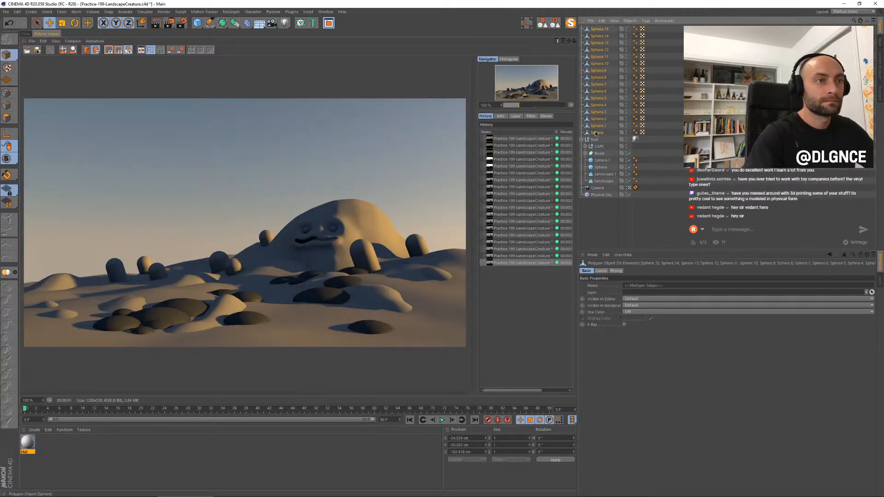
key(alt+g)
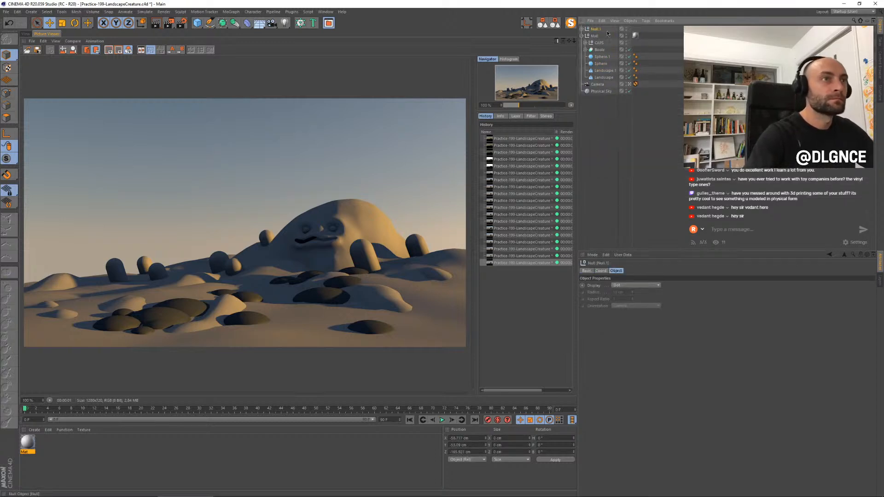
Step: Create a muted green material with hue 153°, saturation 22% and value 58%, and assign it to the null holding the spheres
double_click(44, 444)
double_click(45, 443)
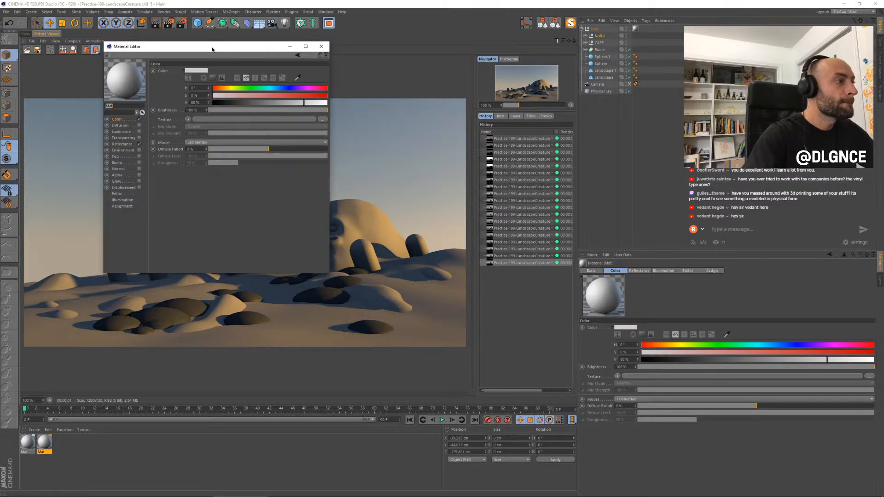
drag(212, 49, 492, 141)
click(556, 196)
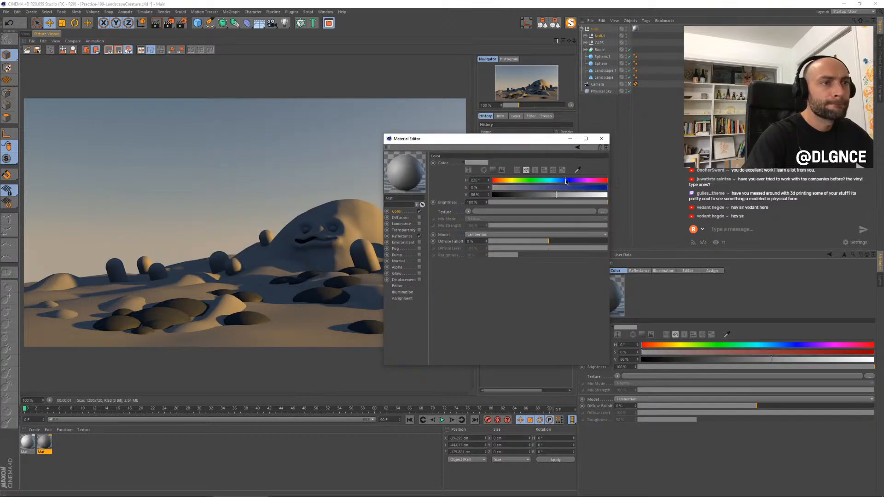
click(564, 195)
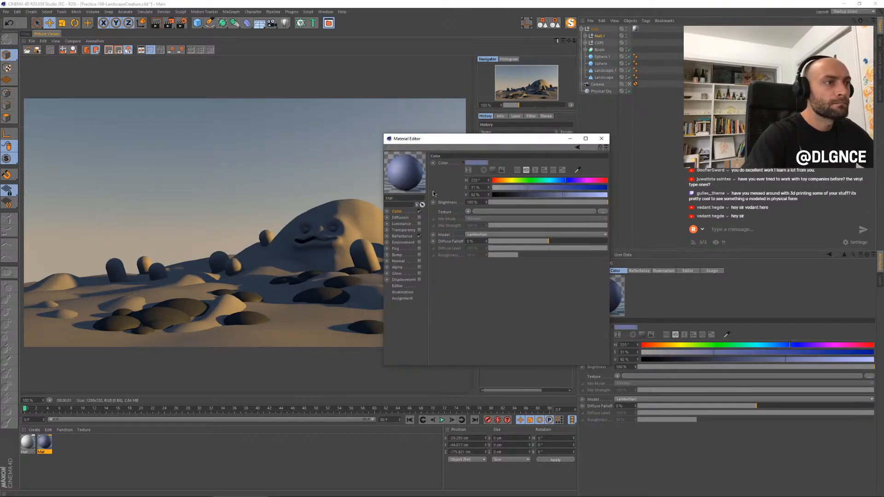
click(517, 187)
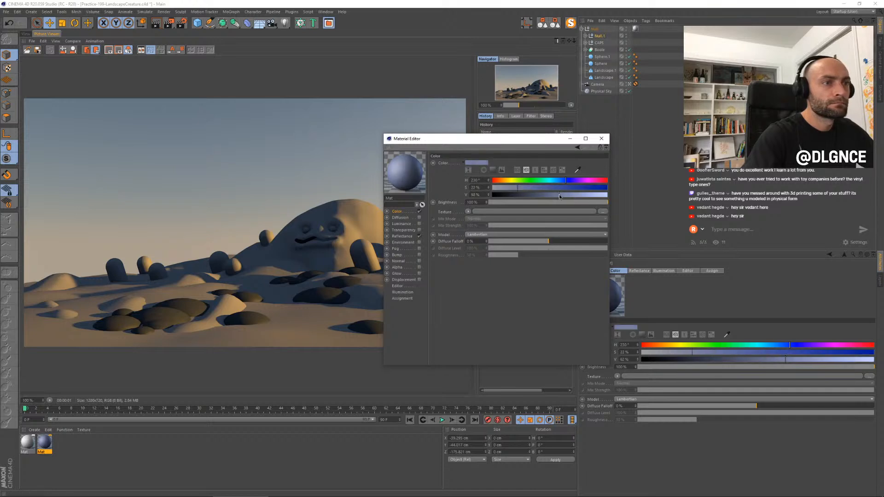
drag(610, 37, 610, 36)
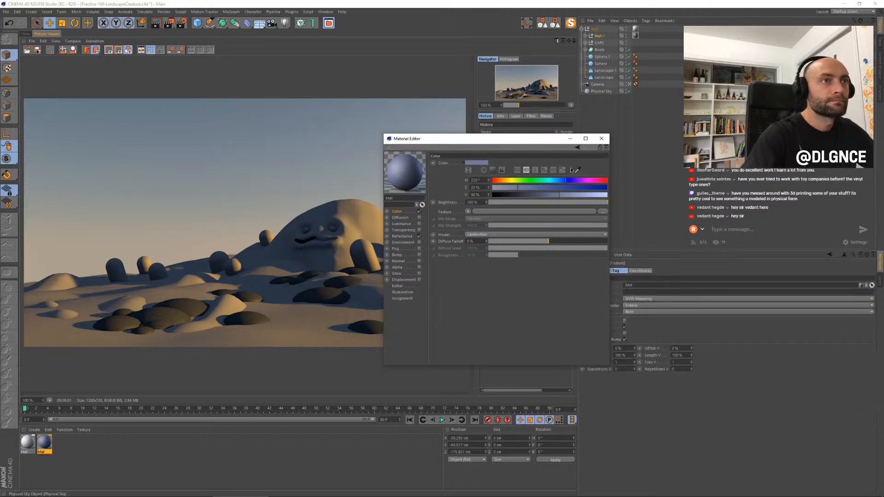
click(541, 180)
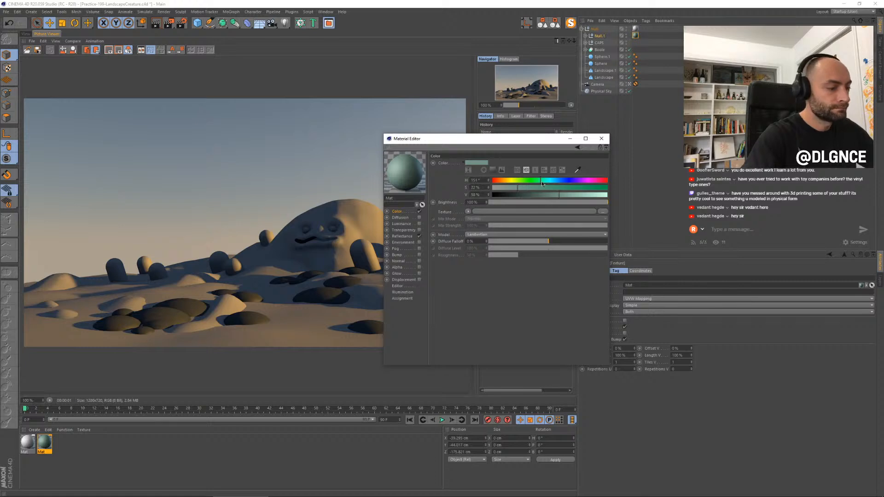
click(601, 138)
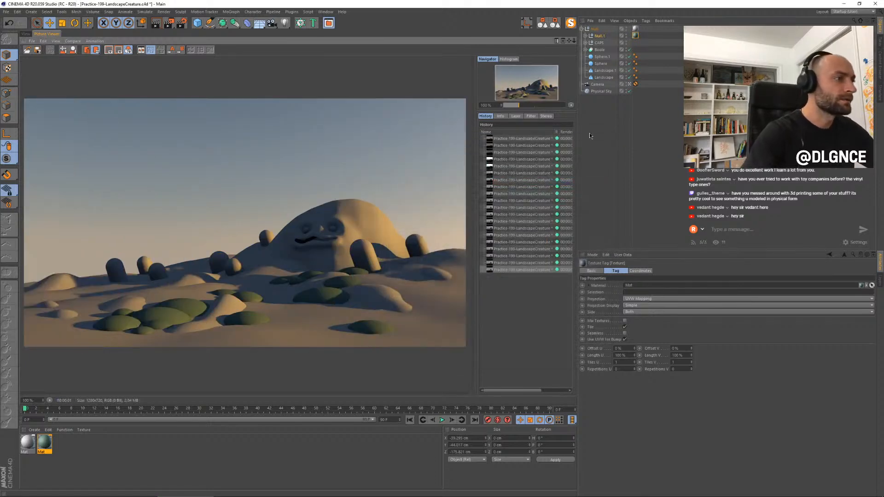
Step: Duplicate the capsule on the creature's right side and scale and place the copies as a cluster of varied sizes
click(26, 34)
click(519, 255)
key(e)
ctrl+drag(495, 272, 486, 271)
key(t)
drag(454, 300, 505, 276)
key(e)
drag(558, 260, 520, 270)
drag(506, 189, 545, 208)
drag(543, 282, 530, 296)
Step: Add capsule copies of different sizes to the group between the creature's left slope and the mid-ground dunes
drag(562, 243, 267, 272)
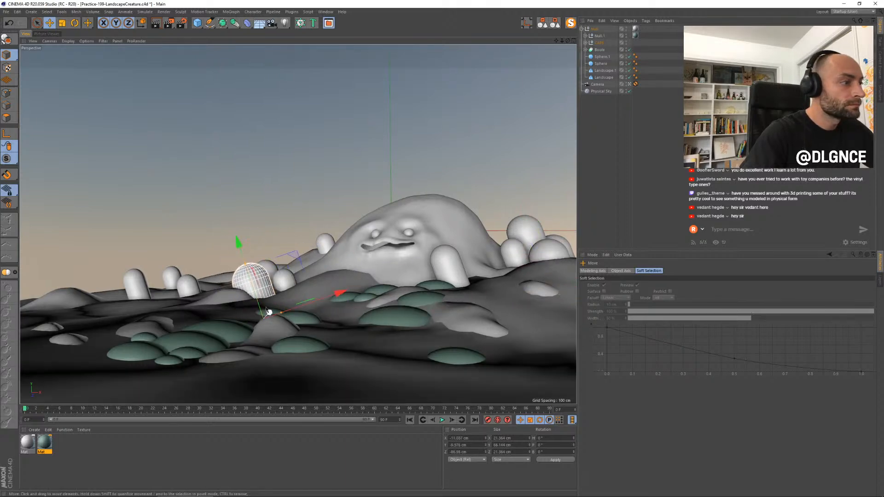
drag(271, 312, 284, 301)
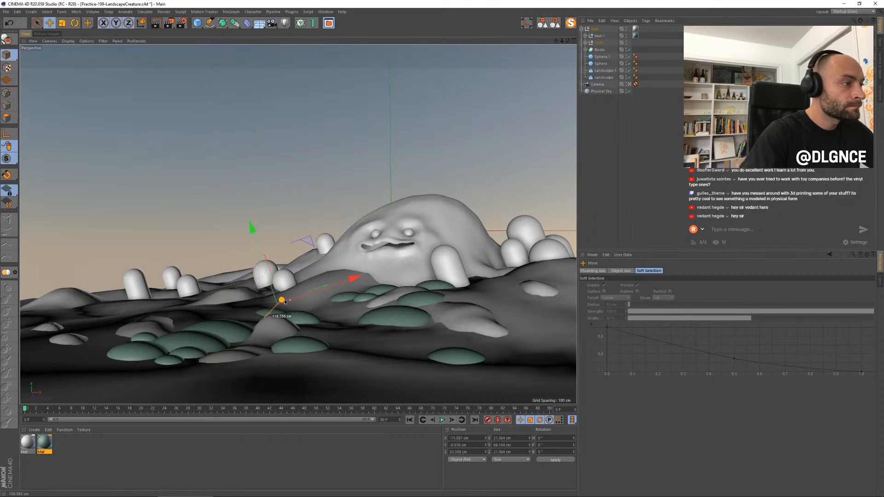
key(t)
drag(216, 328, 253, 321)
key(e)
drag(311, 242, 490, 283)
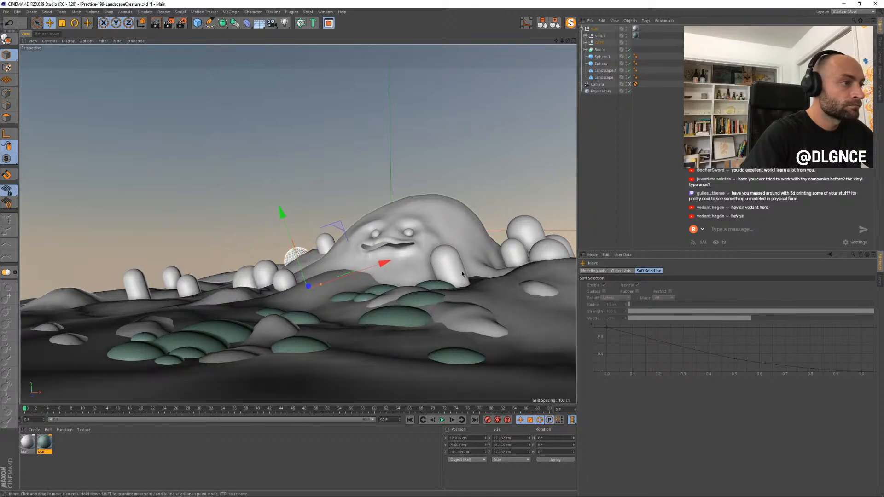
drag(342, 218, 320, 231)
Step: Duplicate the far-left capsule, placing one small copy beside it and another among the green mounds in the foreground
click(135, 282)
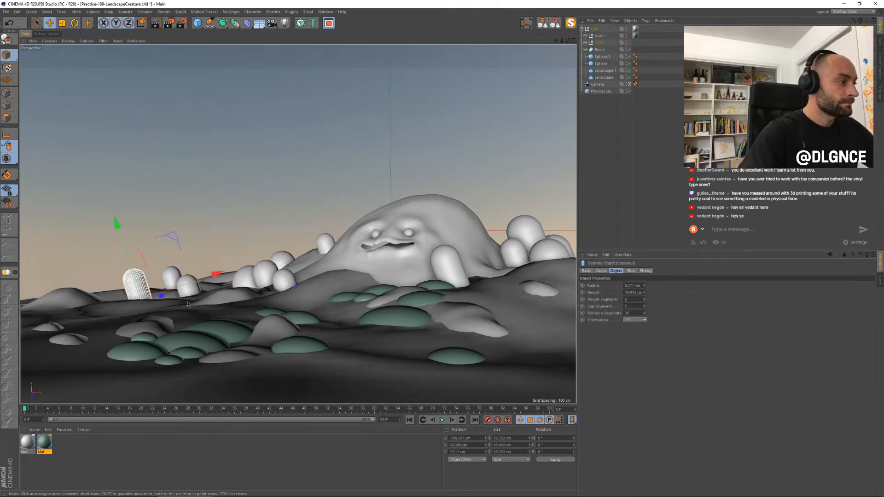
drag(216, 275, 63, 273)
key(t)
key(e)
drag(28, 316, 222, 272)
drag(203, 325, 214, 280)
Step: Render the scene and compare the new image with the earlier renders in the history
key(shift+r)
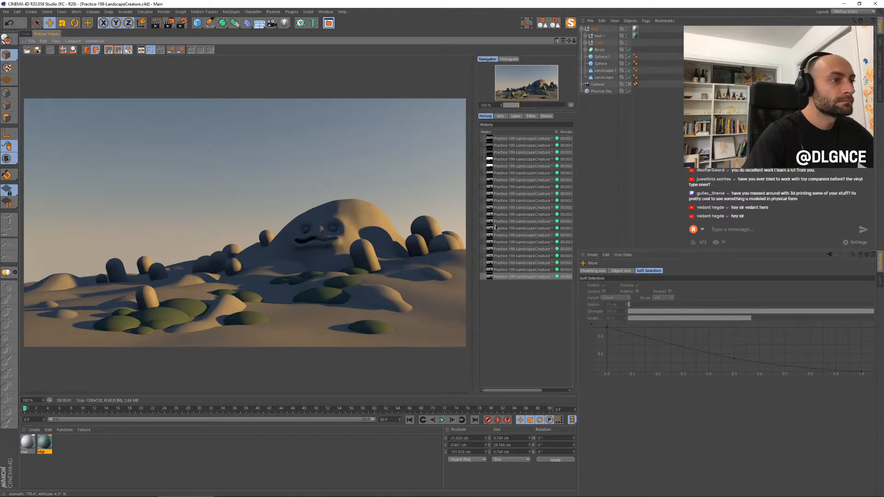
click(522, 269)
key(Up)
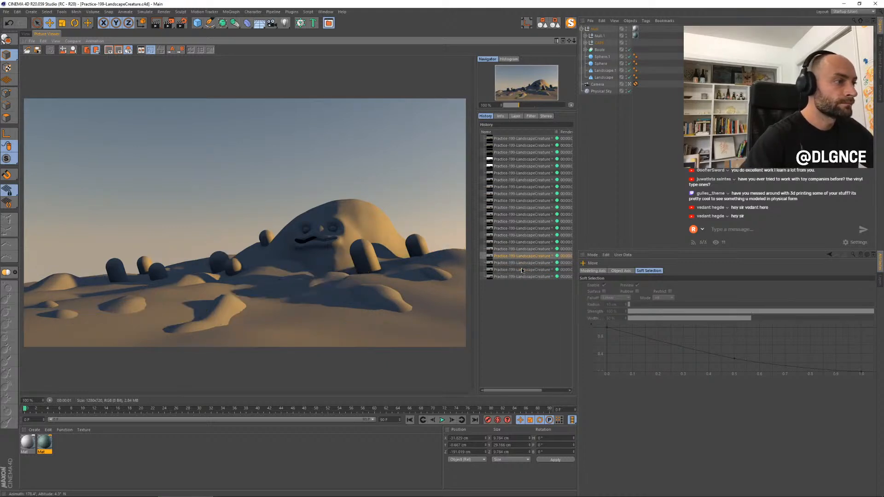
key(Up)
key(Up)
key(Up)
key(Down)
key(Down)
key(Down)
key(Down)
key(Down)
key(Up)
key(Down)
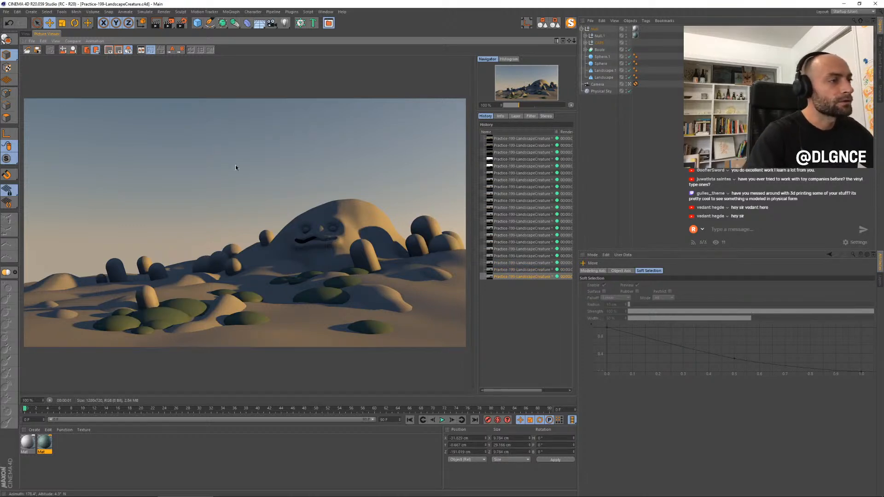
Step: Open the spline of the Sweep inside the Boole for point editing and raise the right end point of the mouth
click(26, 34)
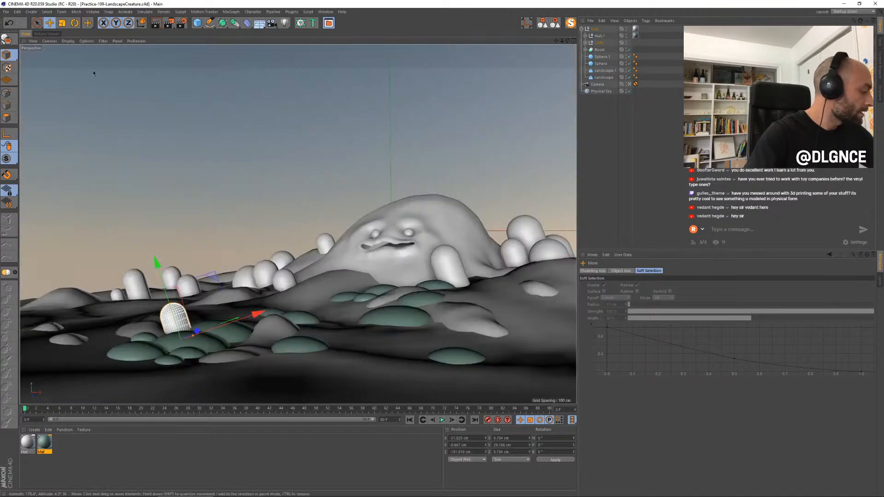
click(405, 256)
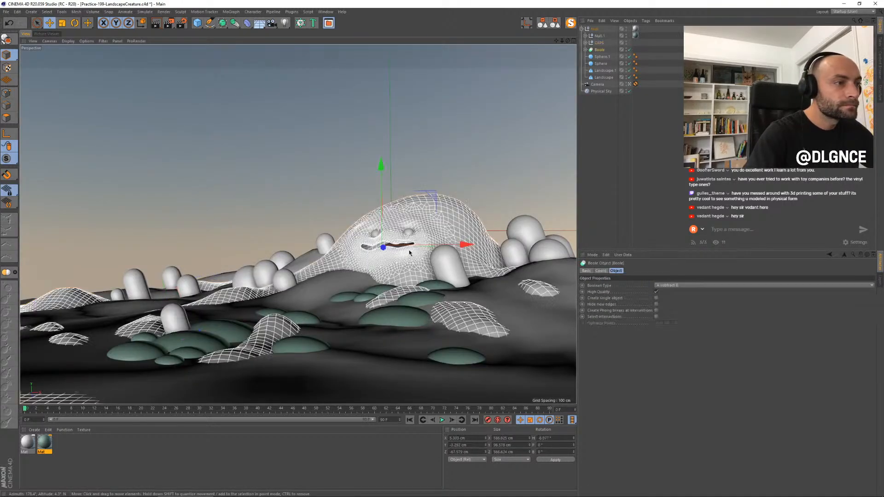
click(585, 49)
click(590, 63)
click(606, 78)
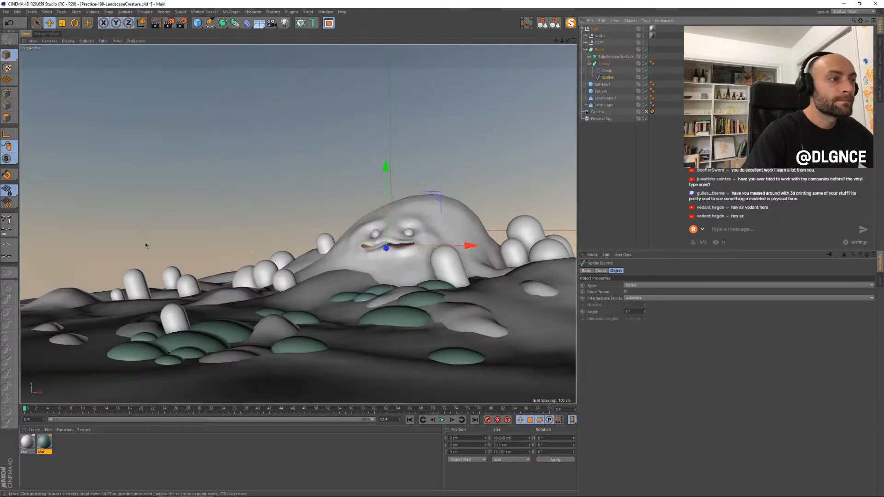
key(Return)
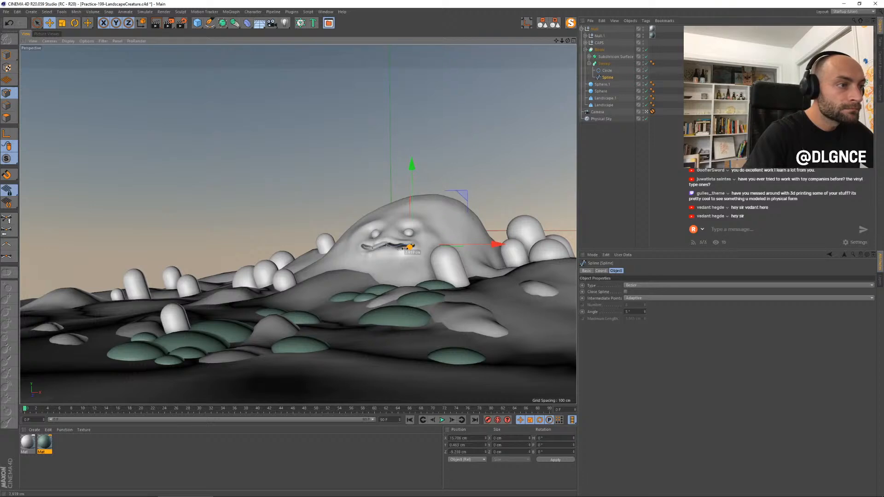
click(409, 248)
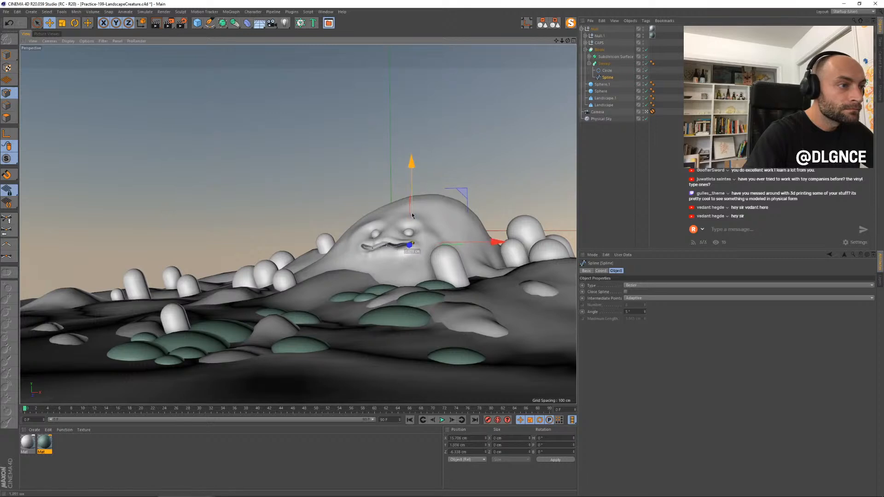
key(r)
drag(453, 260, 460, 237)
key(ctrl+z)
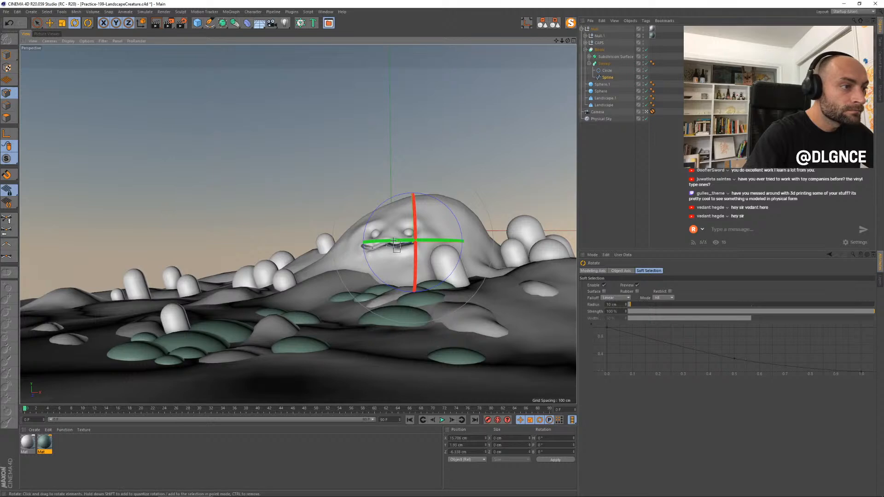
Step: Select the mouth spline's point next to the right end and move it slightly lower
click(396, 247)
key(e)
mouse_move(463, 245)
mouse_down()
mouse_move(452, 228)
mouse_move(454, 236)
mouse_up()
key(r)
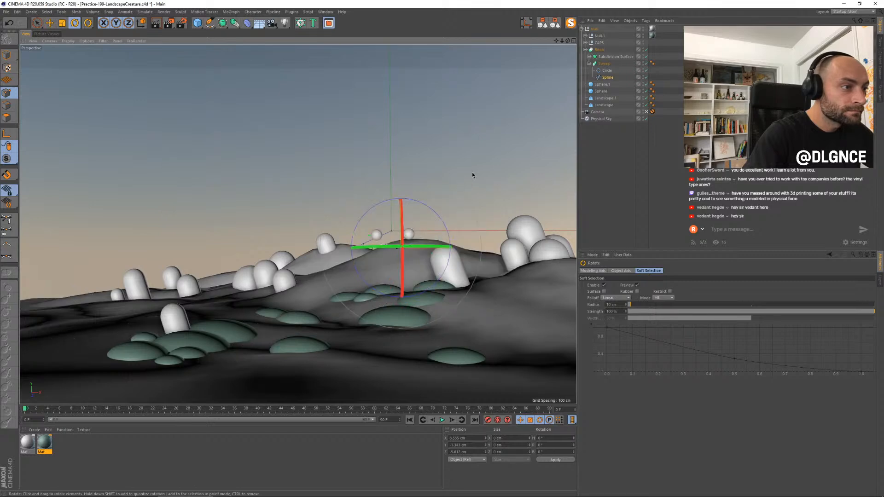
key(e)
drag(452, 197, 454, 198)
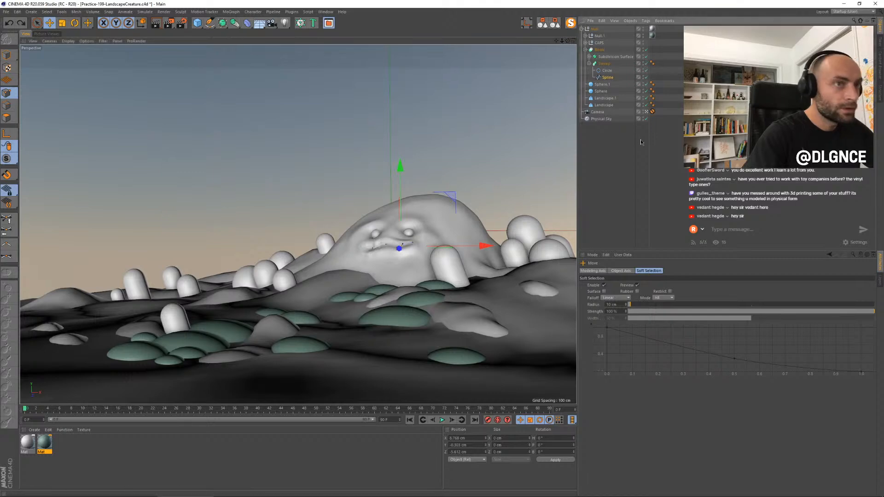
Step: Leave the scene camera for a close view of the face and adjust the same mouth point's height and depth
click(646, 112)
key(s)
alt+drag(316, 237, 303, 240)
drag(244, 224, 247, 224)
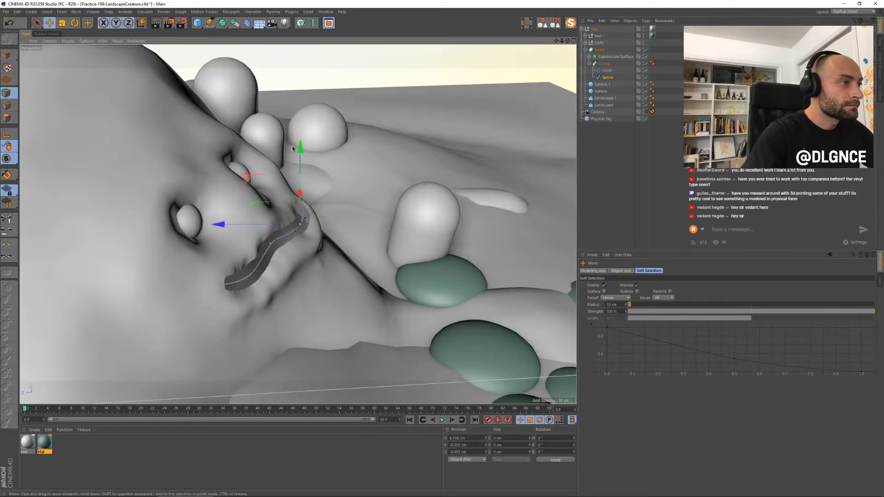
drag(300, 148, 302, 153)
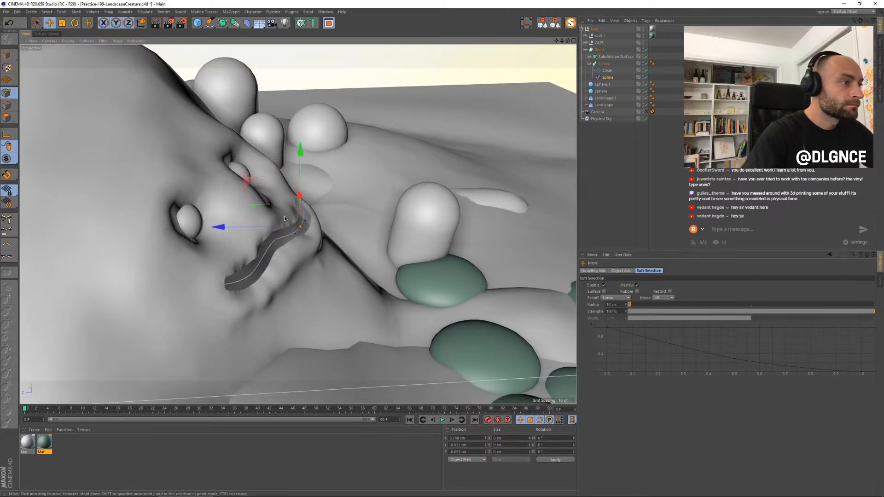
click(214, 189)
Step: Reposition the mouth spline's left end point so that it follows the surface of the face
alt+drag(407, 258, 325, 236)
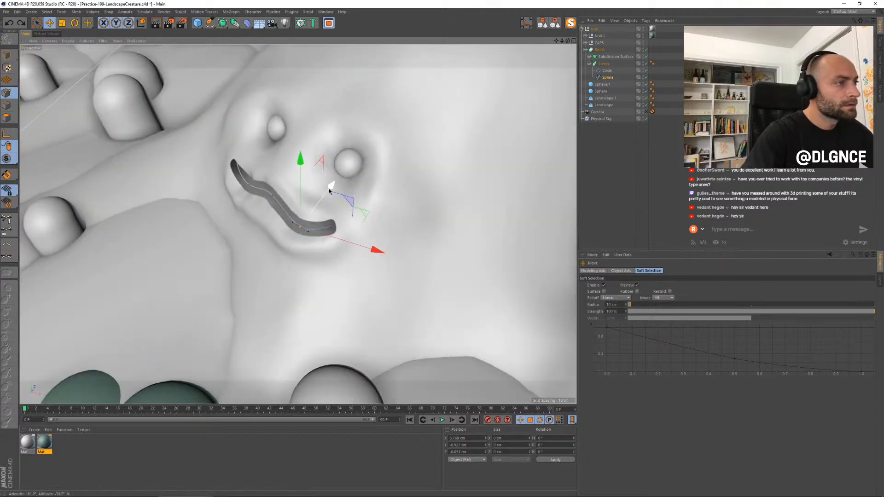
alt+drag(327, 191, 349, 226)
click(172, 242)
drag(136, 233, 139, 235)
drag(221, 227, 221, 226)
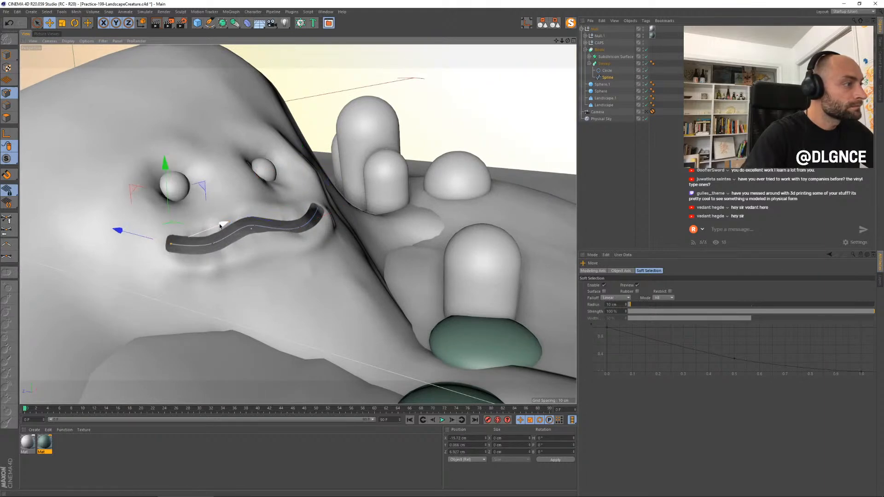
Step: Set both the start and end fillet cap radii of the mouth's Sweep to 1.4 cm
click(604, 64)
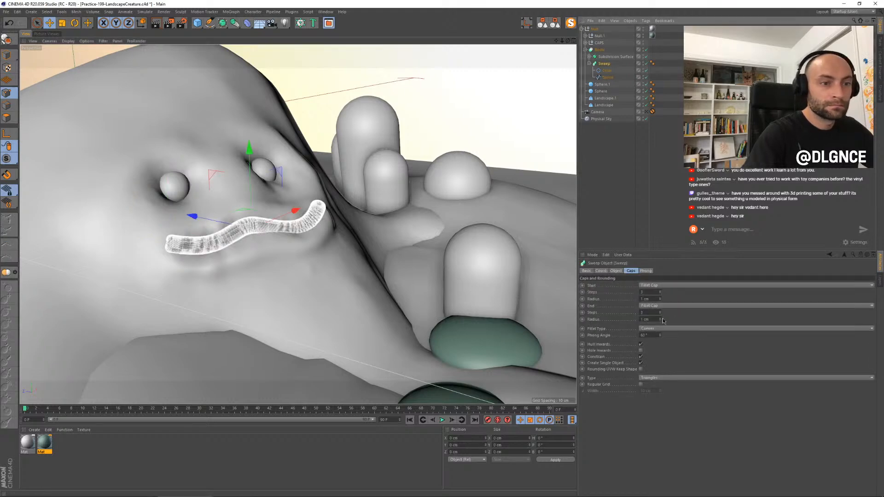
drag(659, 319, 660, 297)
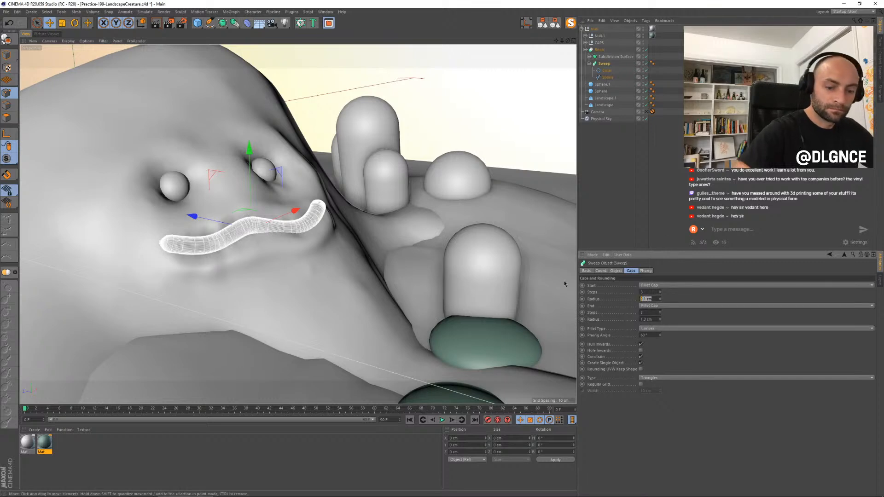
text(1.3)
key(Return)
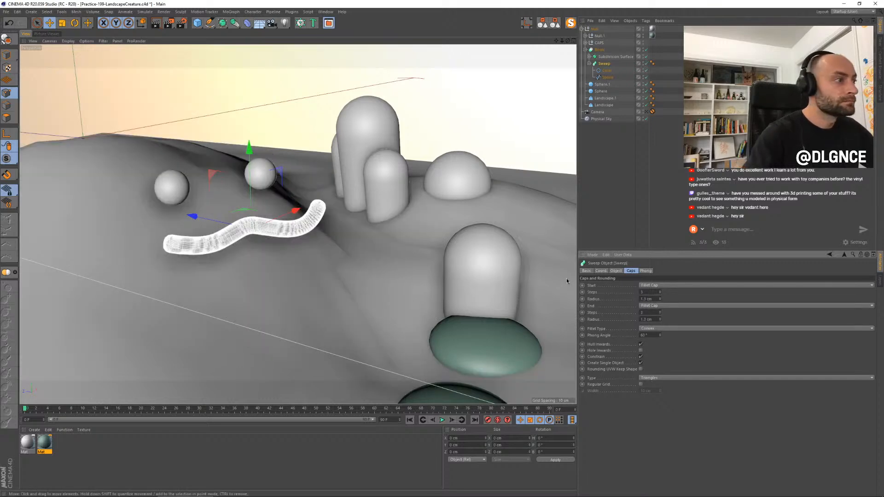
alt+drag(473, 239, 506, 303)
click(661, 298)
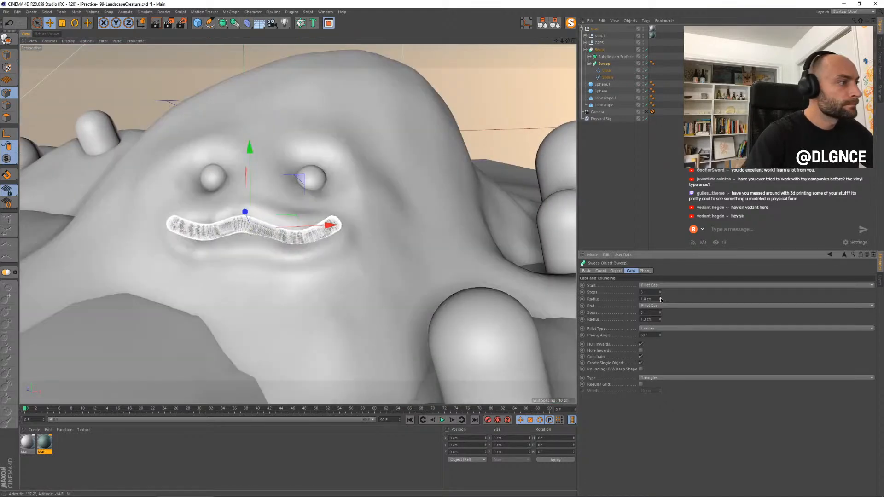
click(660, 318)
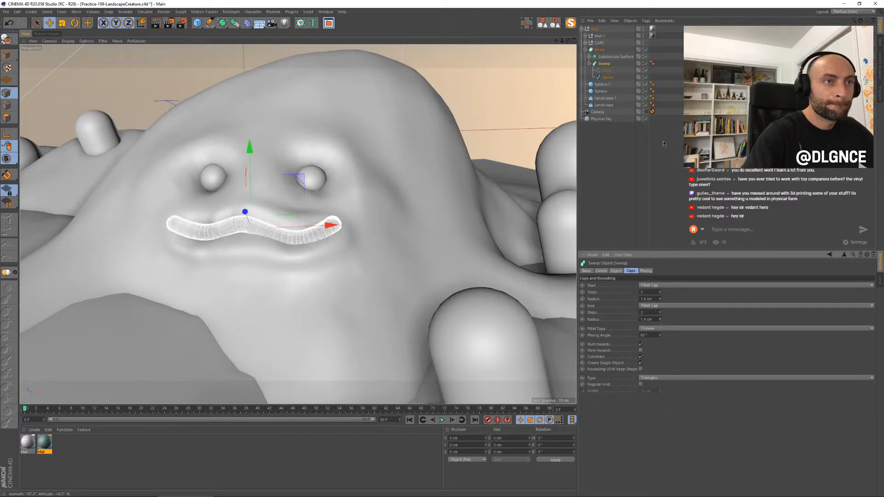
Step: Return to the scene camera and render the scene with the carved mouth for review
click(649, 112)
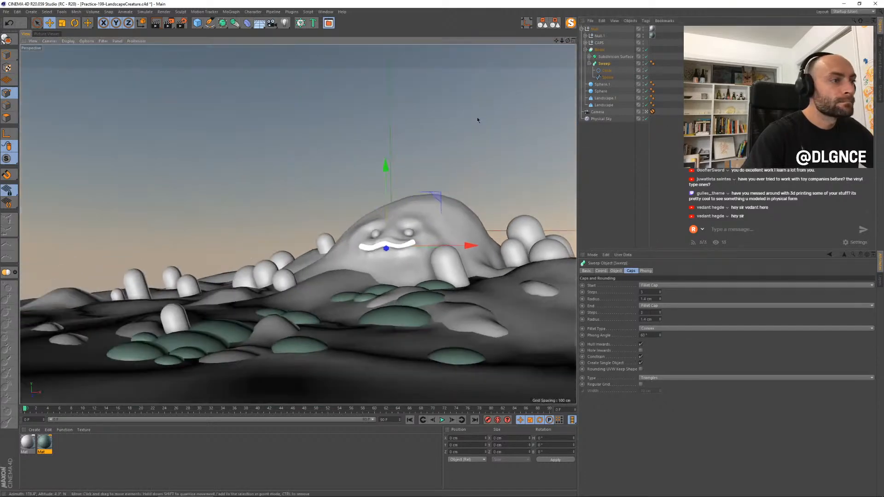
click(318, 148)
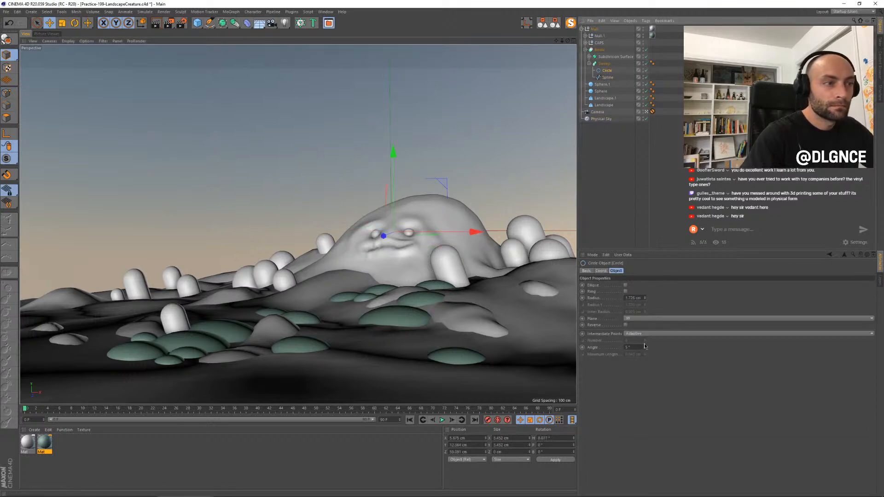
drag(645, 346, 644, 345)
key(shift+r)
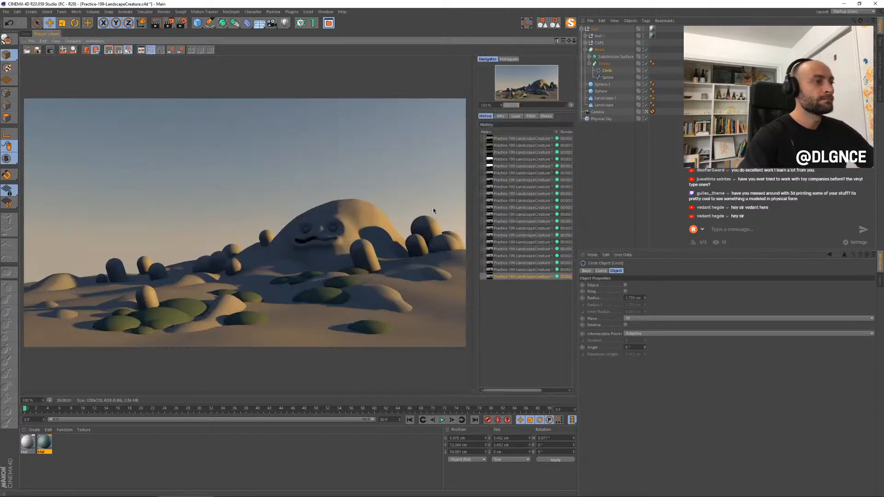
click(530, 278)
click(529, 277)
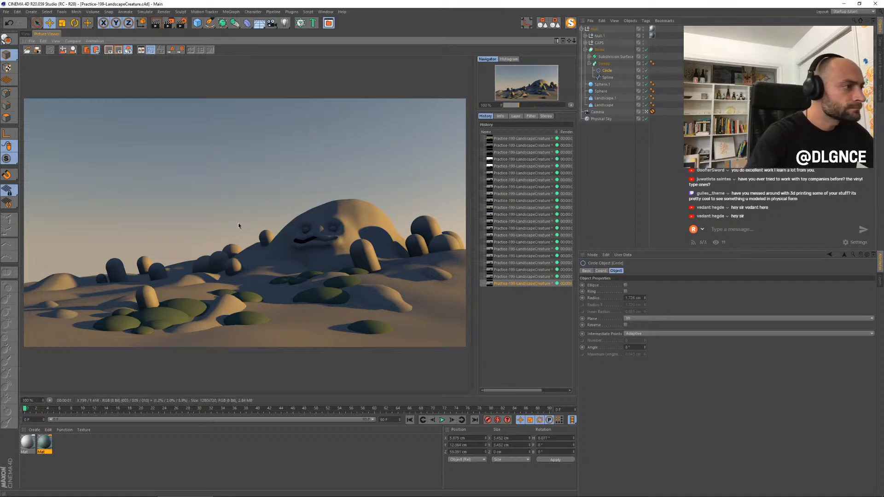
Step: Create a new material and enable its luminance at 21% brightness
click(26, 34)
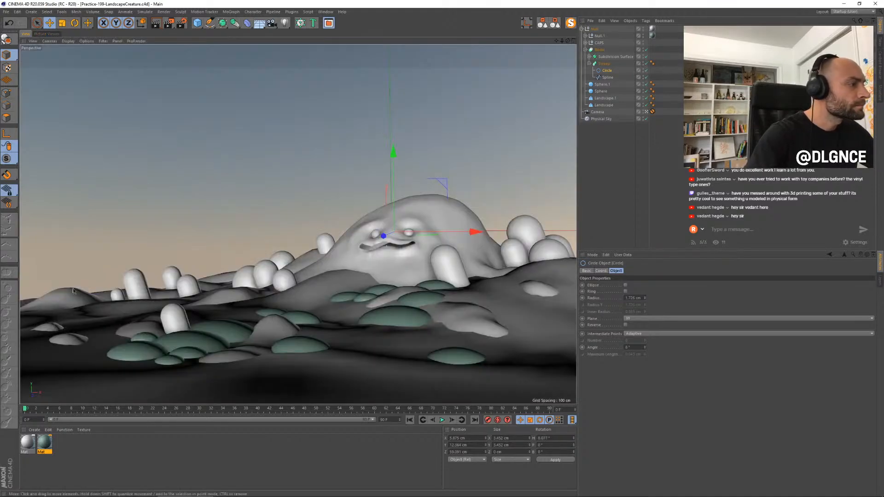
click(72, 304)
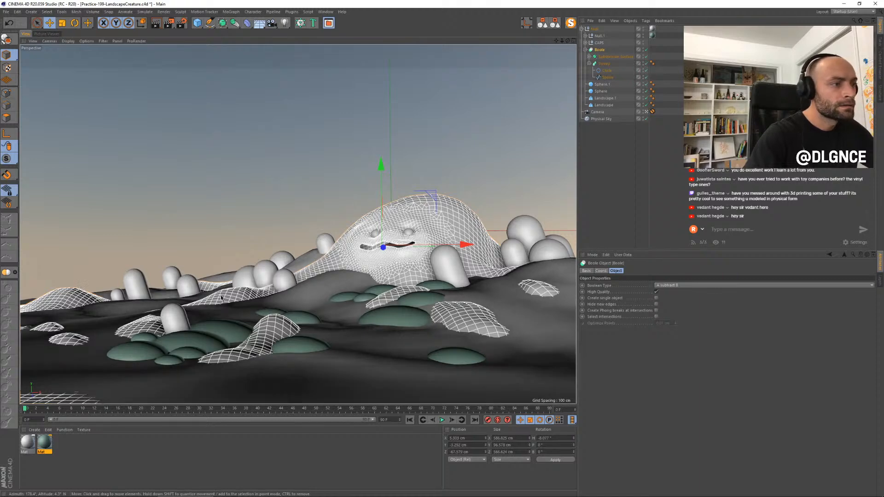
click(493, 162)
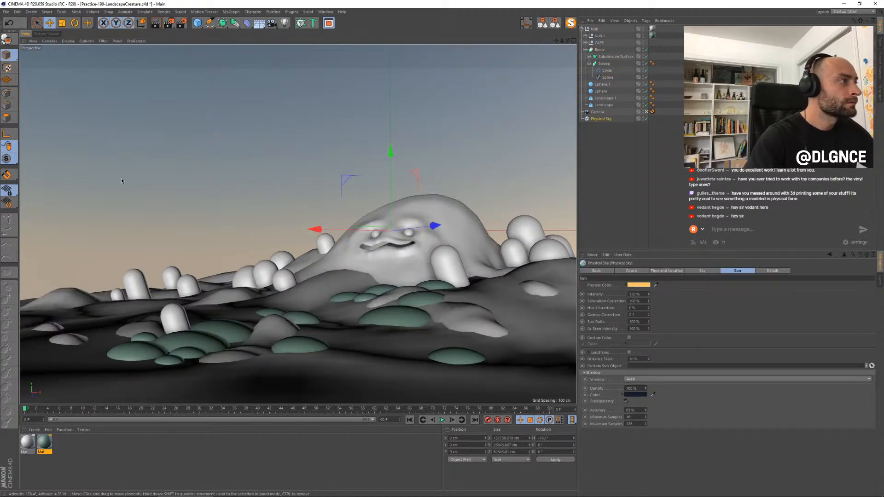
double_click(40, 463)
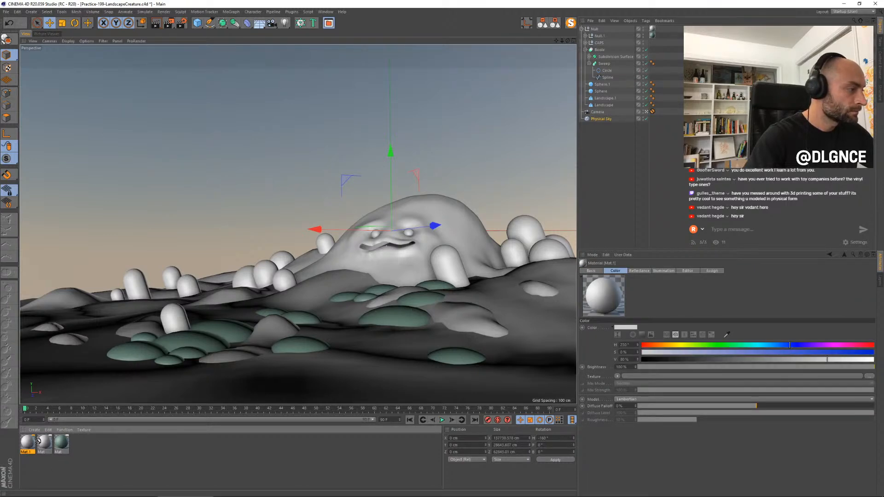
double_click(58, 445)
drag(181, 47, 378, 133)
click(338, 218)
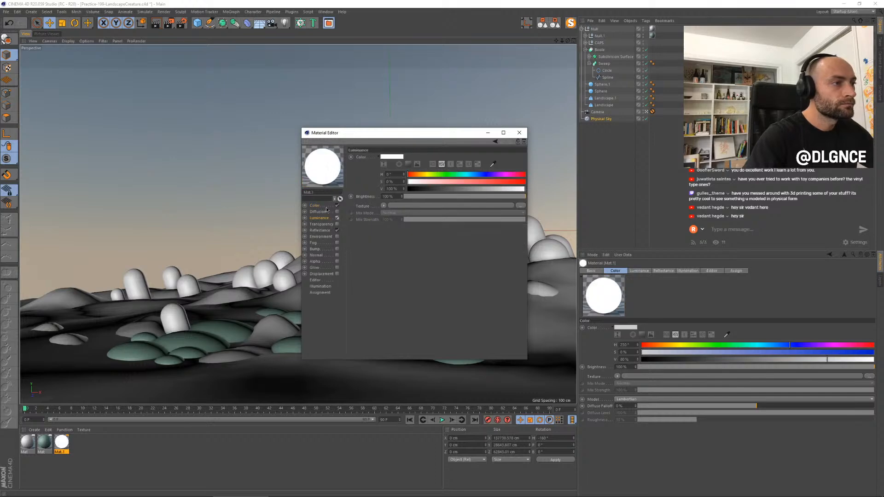
drag(452, 200, 431, 199)
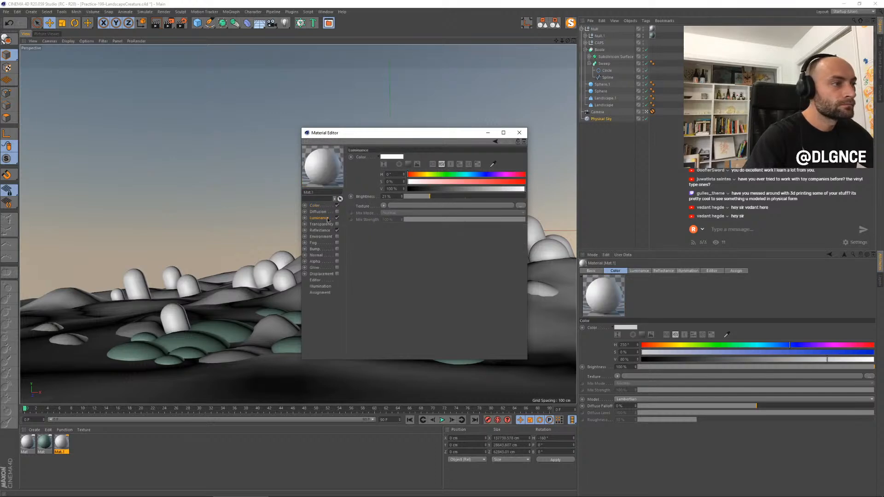
Step: Raise the new material's colour value to 91% and add a Beckmann reflectance layer at 20% strength with about 29% roughness
click(315, 205)
click(510, 189)
drag(510, 189, 515, 189)
click(329, 231)
click(357, 171)
click(379, 173)
click(448, 179)
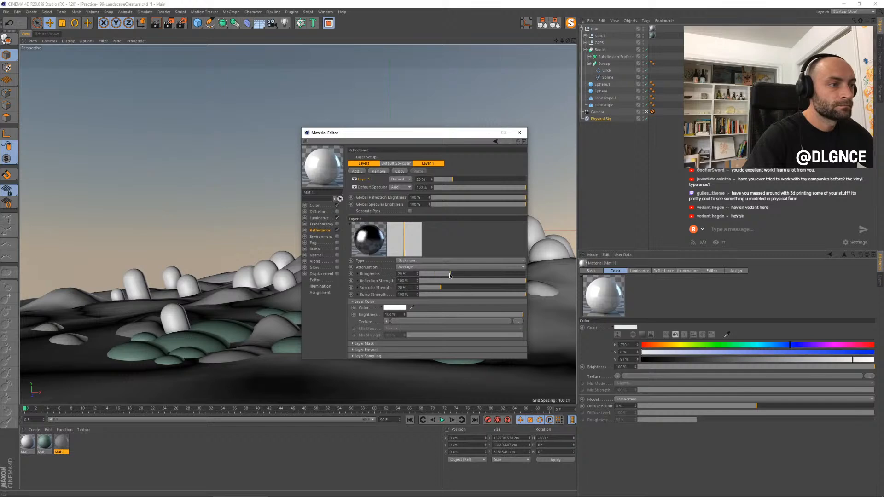
Step: Apply the new glossy white material to both of the creature's eye spheres
drag(409, 133, 543, 260)
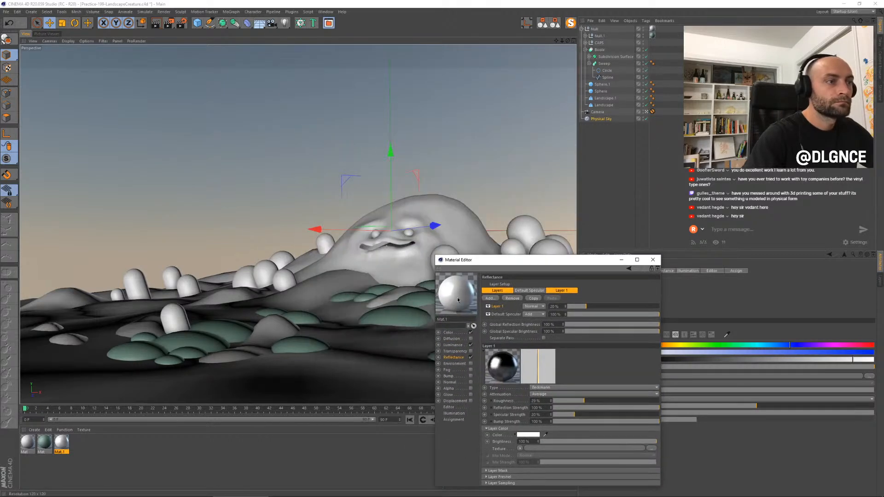
drag(378, 235, 377, 234)
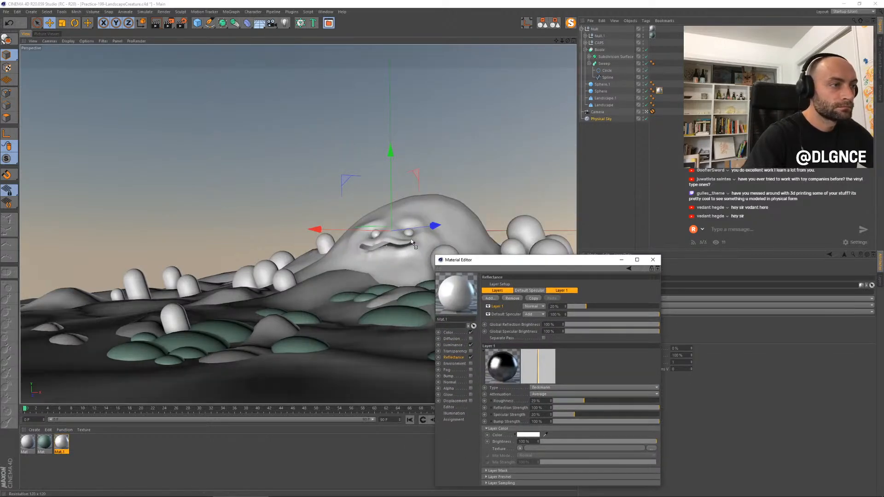
click(652, 260)
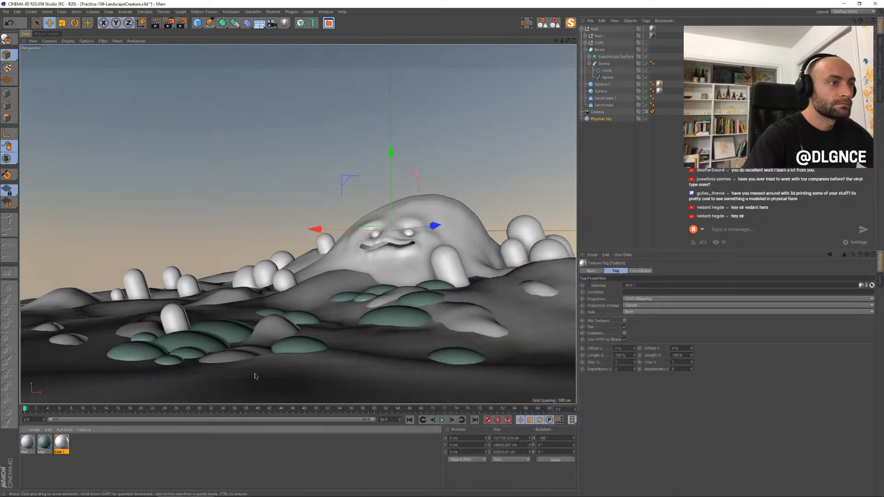
Step: Tint the main landscape material a pale olive green with H 72°, S 17% and V 72%, and render the scene
double_click(27, 443)
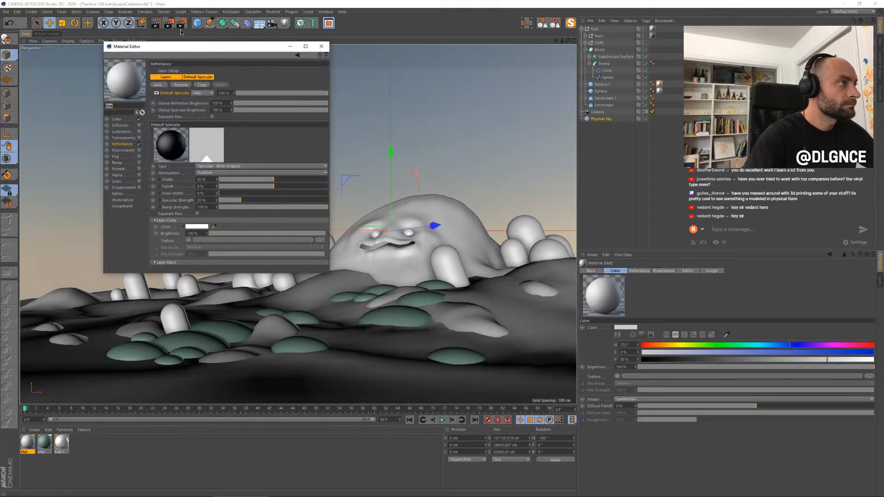
drag(177, 48, 428, 185)
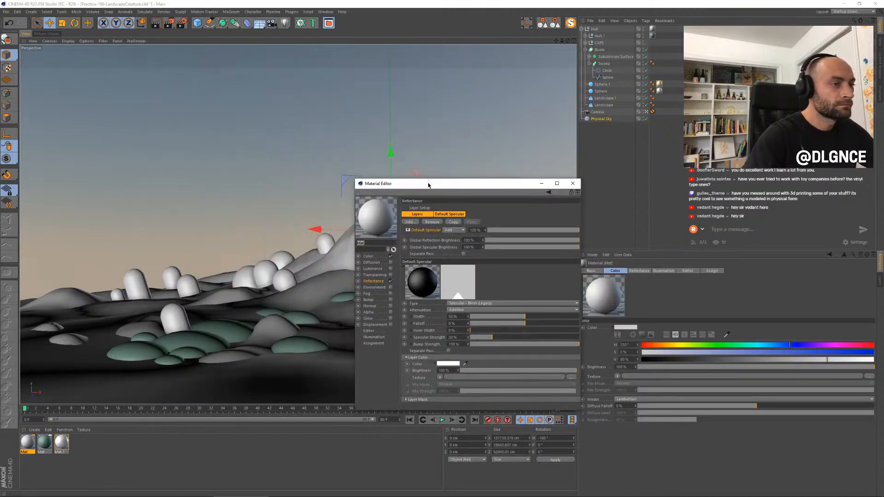
click(368, 256)
click(491, 226)
drag(491, 232, 486, 233)
click(546, 239)
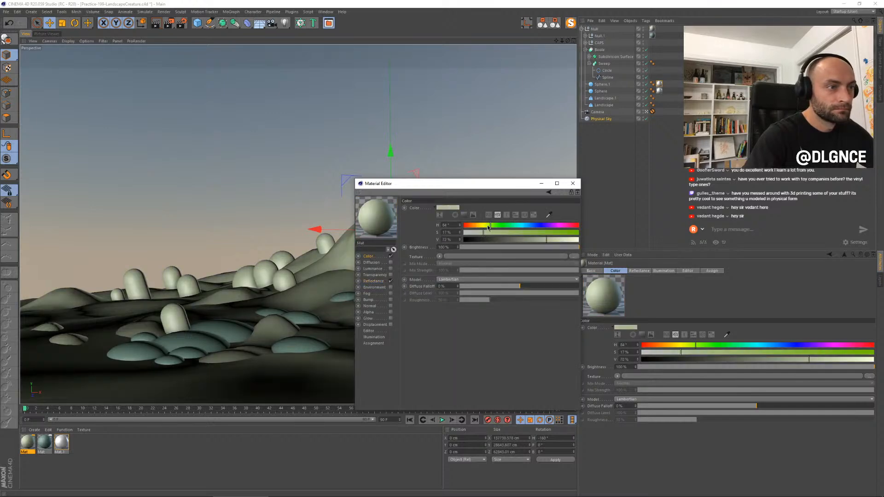
click(572, 183)
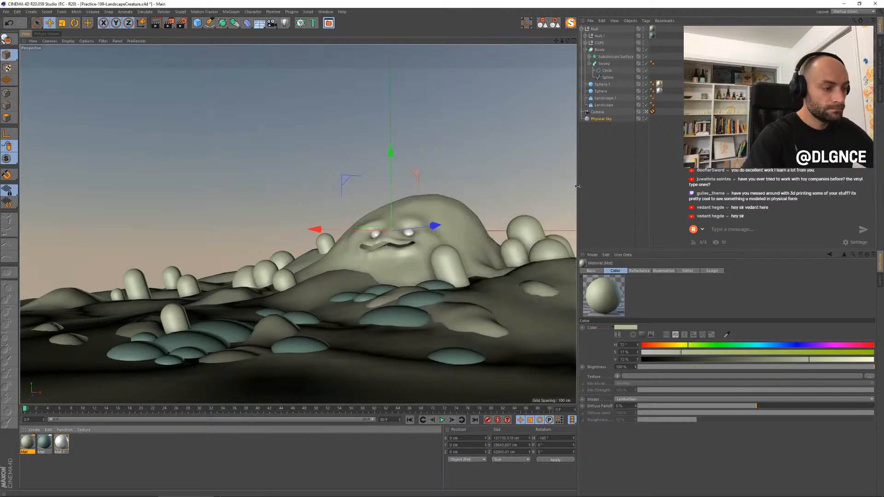
key(shift+r)
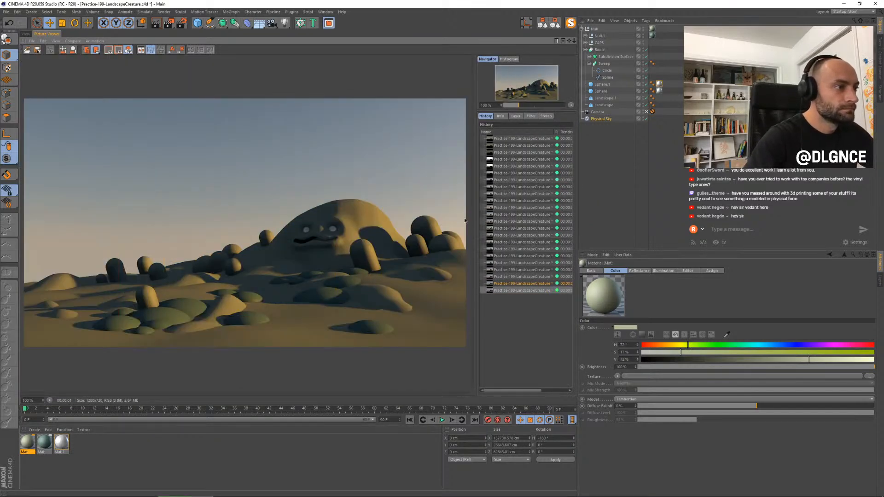
Step: Lower the eye material's Layer 1 reflection strength to 10% and render the scene again
double_click(63, 442)
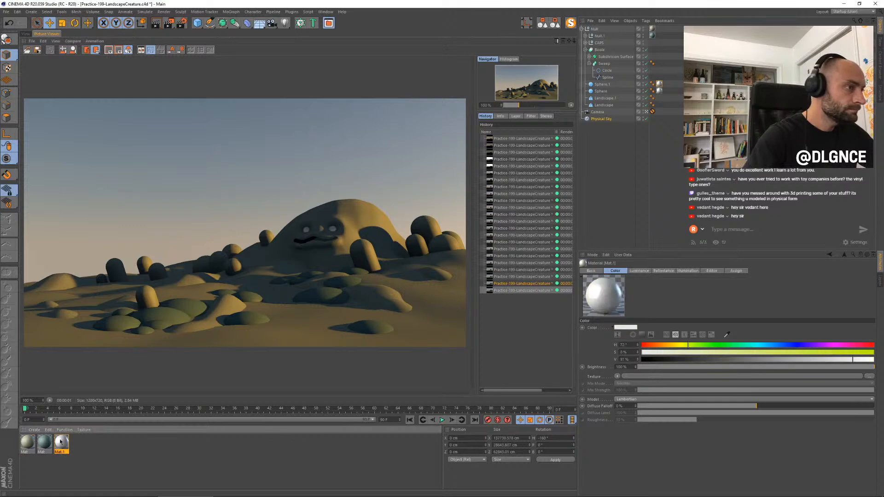
drag(191, 51, 514, 177)
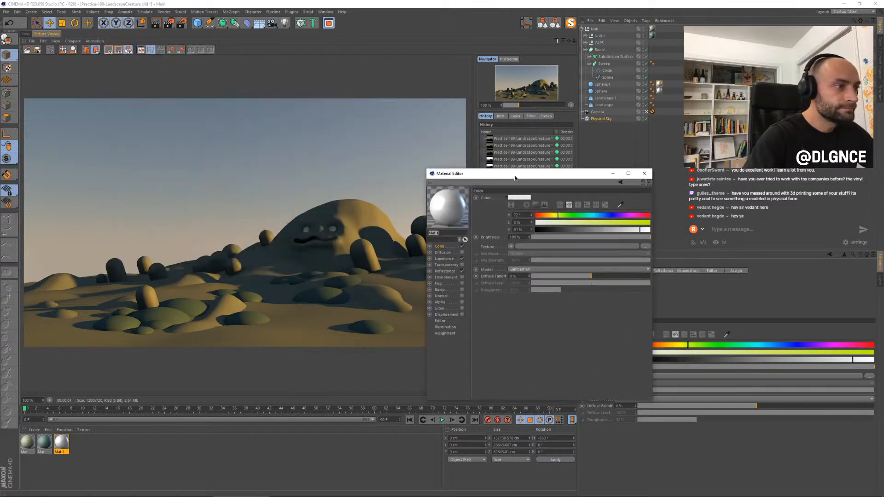
click(445, 272)
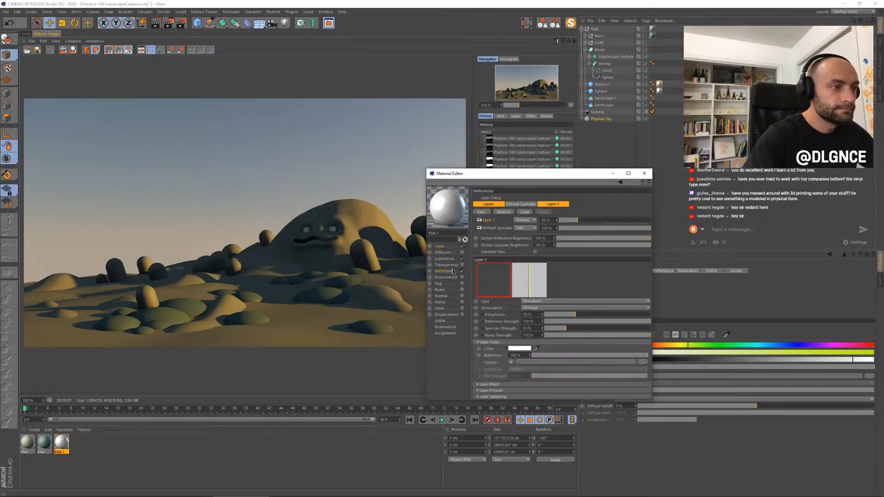
click(569, 222)
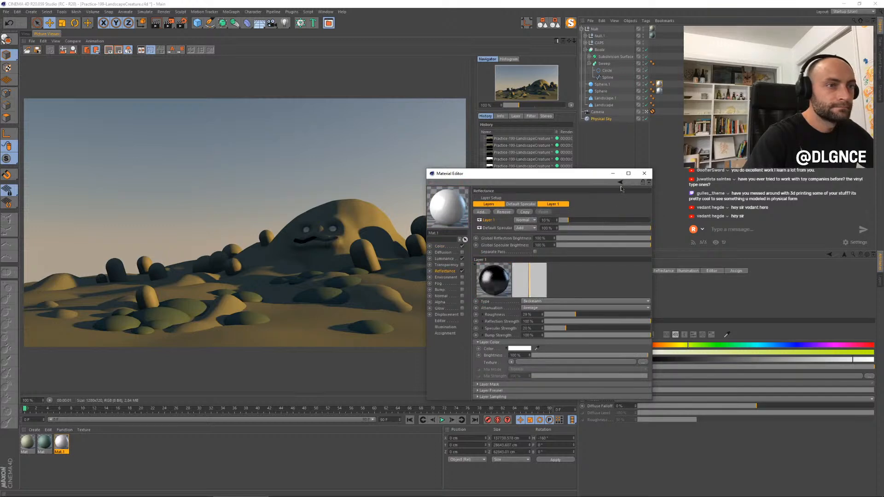
click(644, 173)
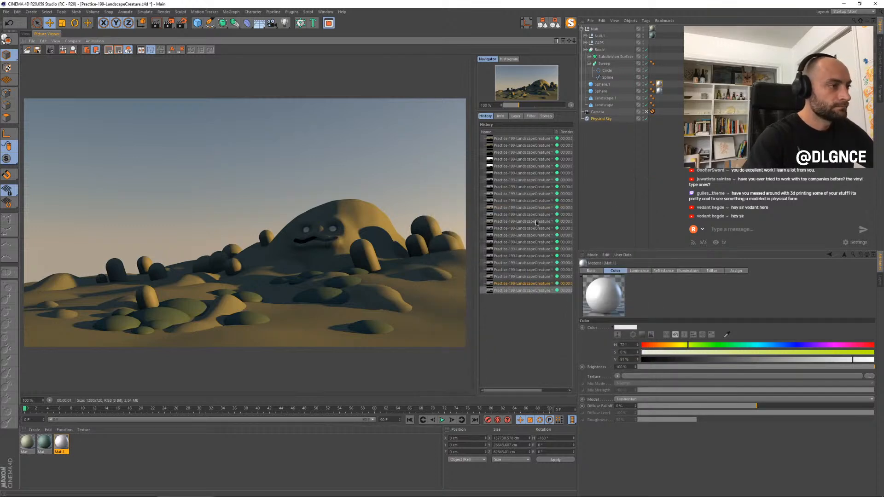
key(shift+r)
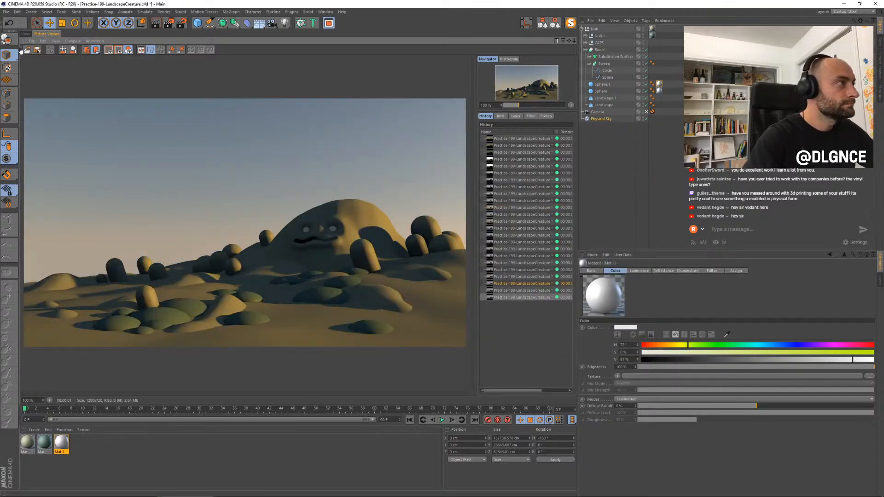
Step: Frame the creature's face up close and duplicate both eye spheres in place
click(28, 35)
key(o)
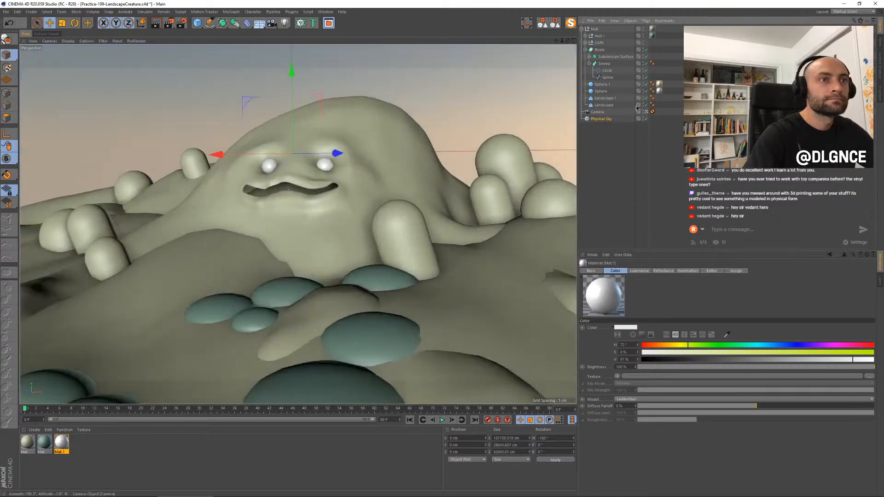
click(601, 84)
ctrl+click(601, 91)
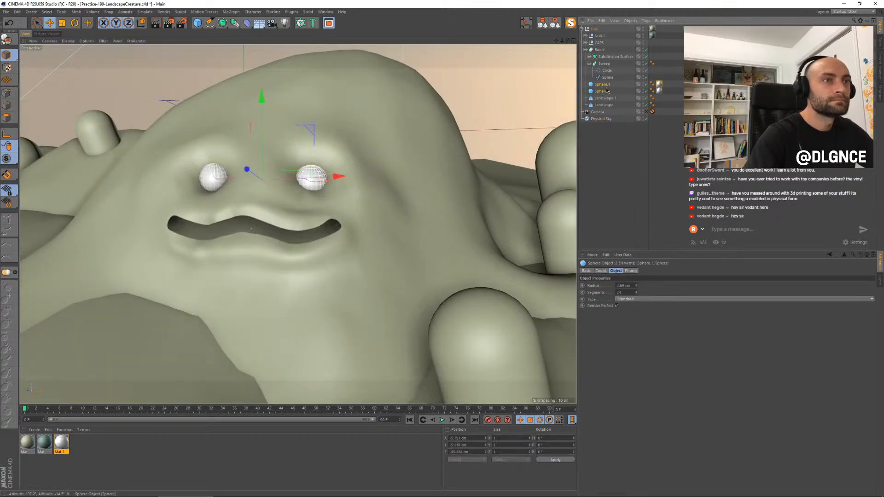
key(ctrl+c)
key(ctrl+v)
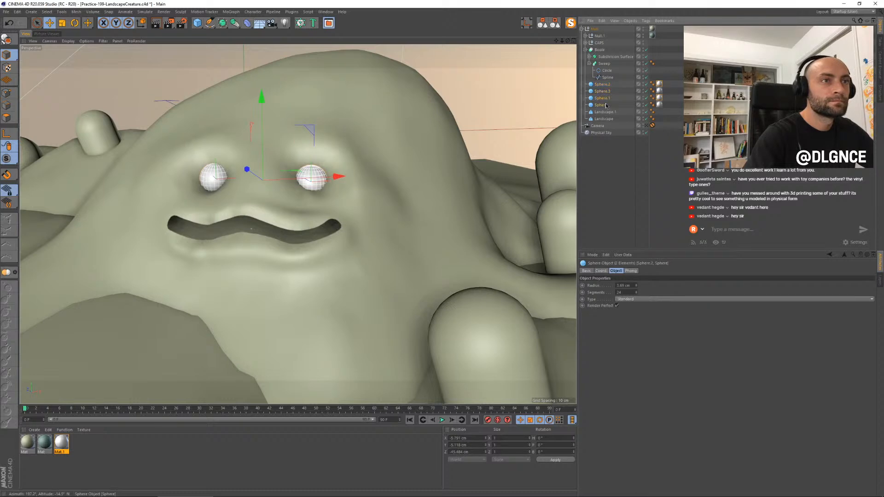
Step: Group the four eye spheres under a null and remove the white material from the two duplicates
key(alt+g)
click(586, 86)
click(585, 86)
click(612, 92)
drag(659, 96, 659, 99)
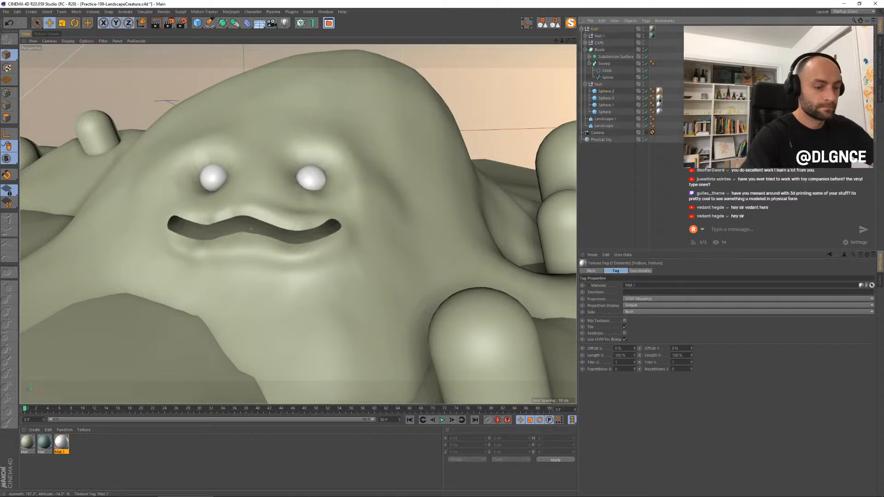
click(598, 84)
key(o)
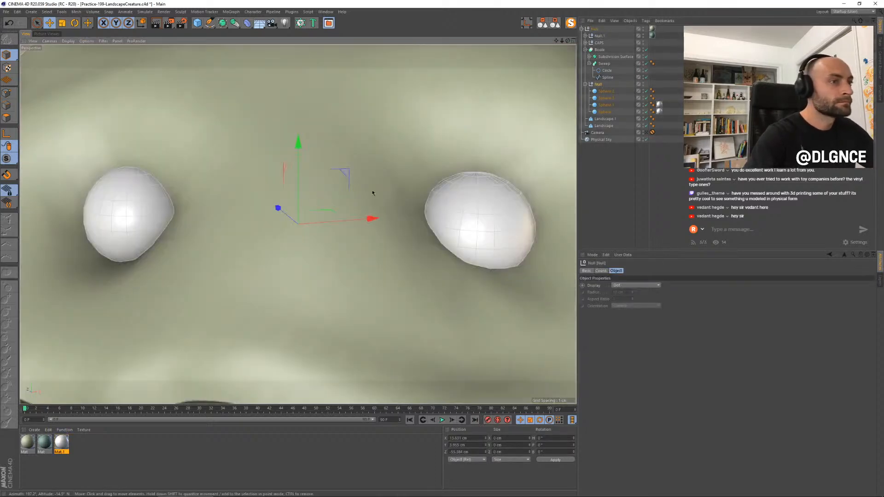
Step: Change the two duplicated eye spheres to the Hemisphere type and scale them up slightly to a radius of about 3.73 cm
click(610, 99)
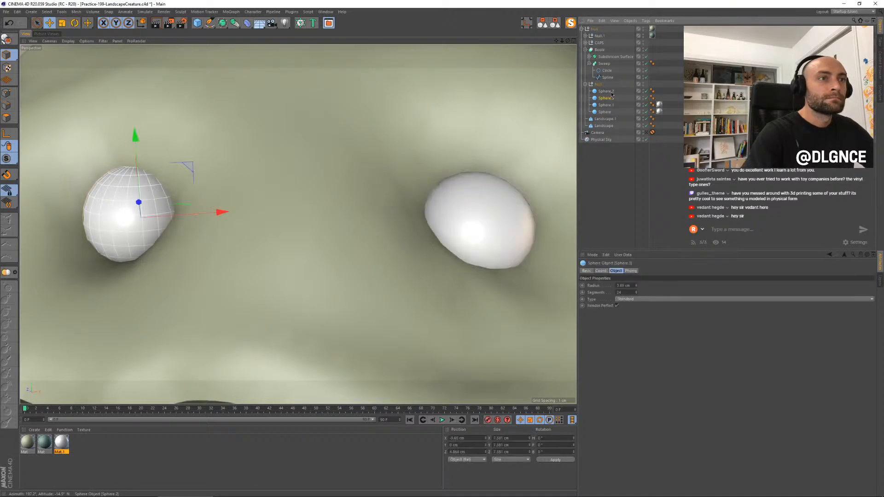
ctrl+click(611, 92)
click(640, 300)
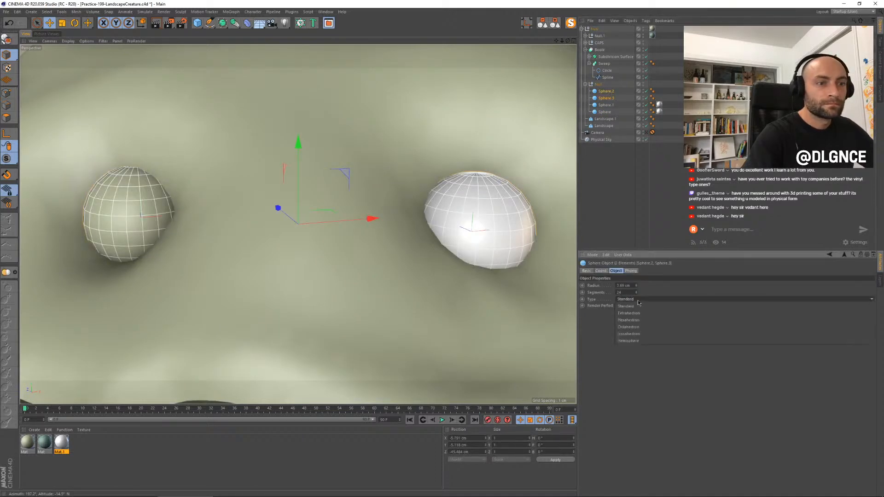
click(641, 342)
click(466, 176)
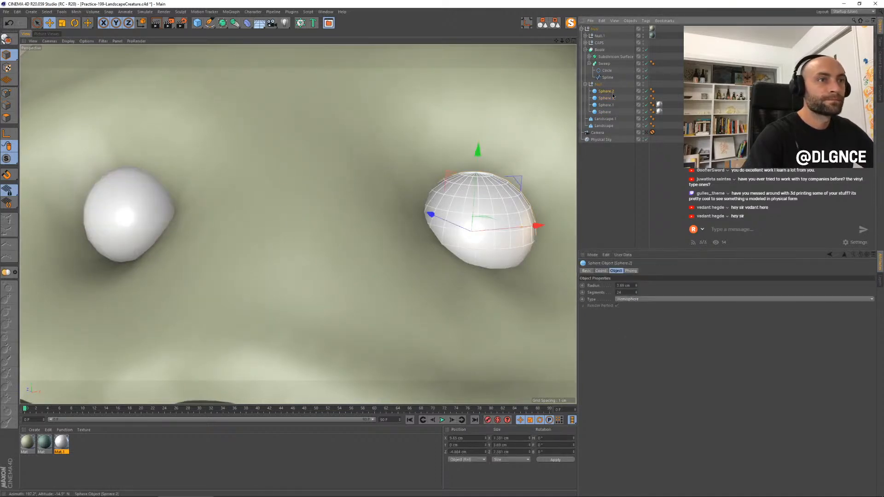
key(t)
drag(308, 253, 353, 236)
Step: Rotate the two hemispheres so they sit as tilted upper eyelids over the white eyes
click(606, 98)
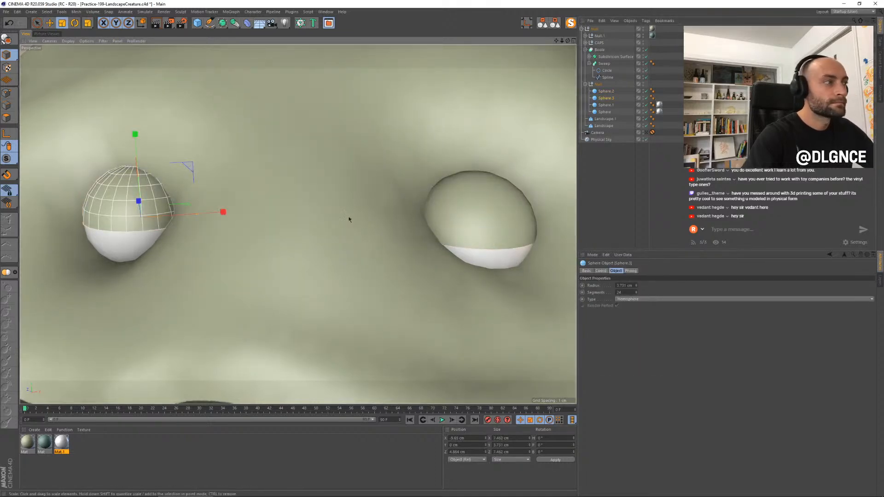
key(r)
drag(189, 218, 116, 193)
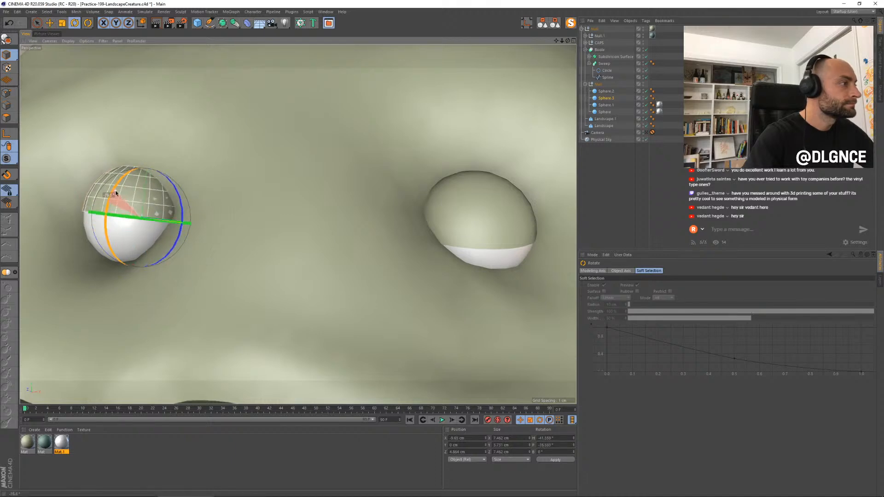
click(606, 91)
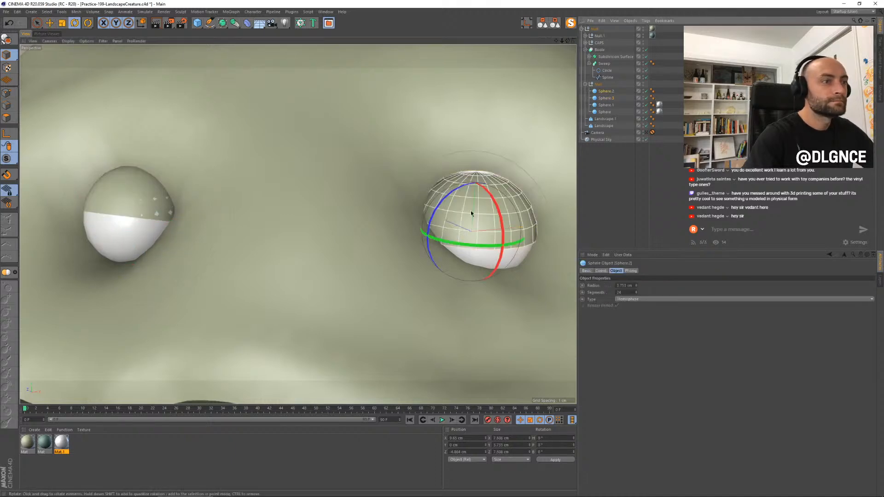
drag(479, 216, 459, 190)
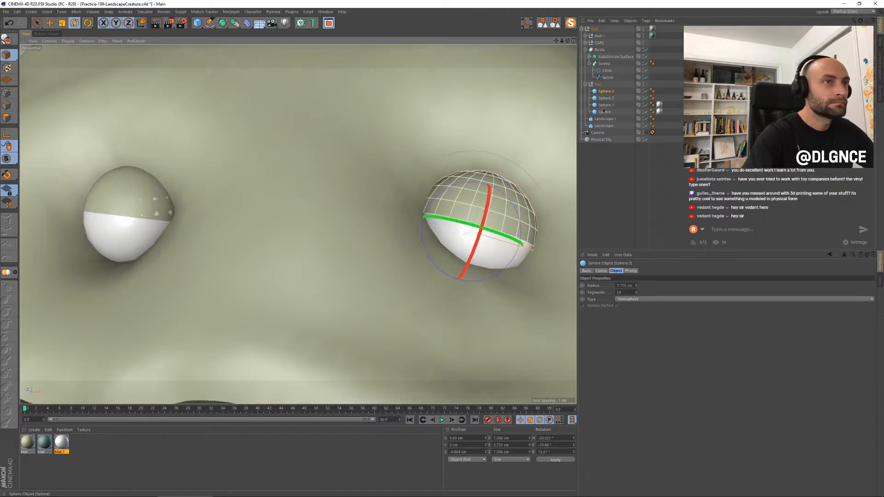
Step: Duplicate each upper eyelid hemisphere by rotating a copy downward around its eye to form the lower eyelids
click(179, 212)
drag(182, 213, 314, 173)
click(489, 216)
drag(487, 220, 197, 309)
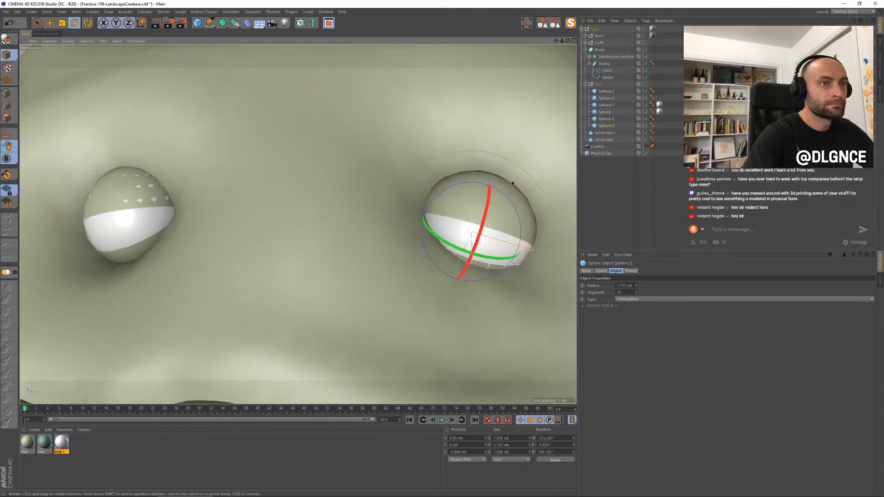
Step: Render the scene through the scene camera to check the eyelids, and return to the viewport
click(645, 147)
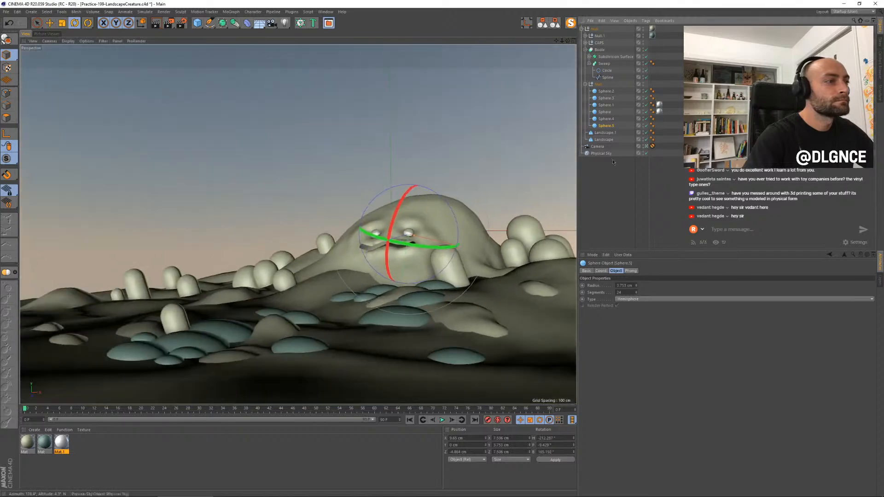
click(512, 140)
key(shift+r)
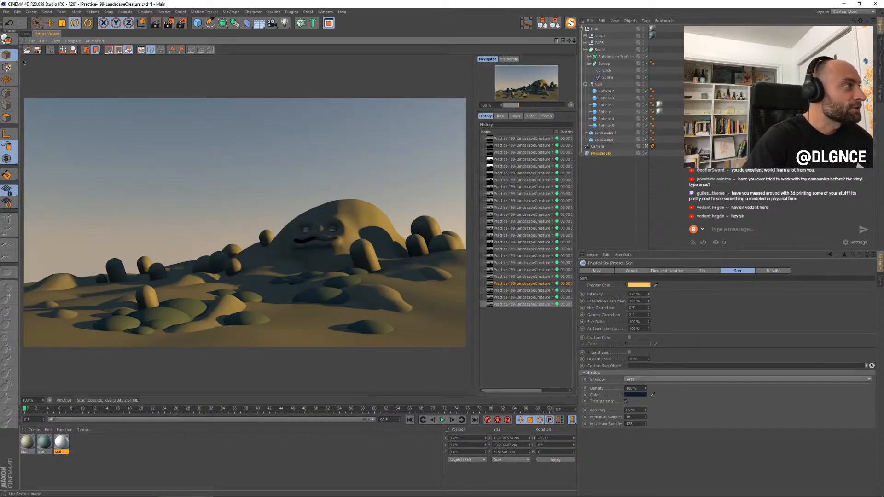
click(26, 34)
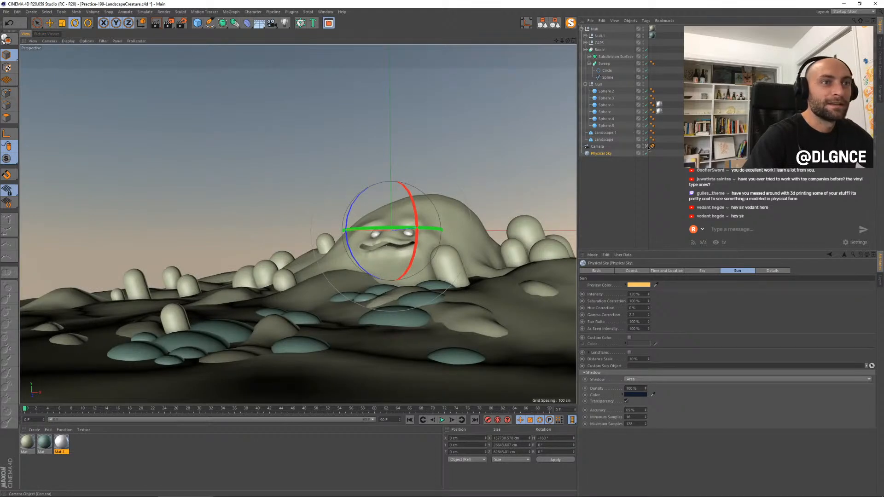
Step: Fine-tune the eyelid rotations up close, opening one upper lid wider and lowering the other for an uneven expression
click(646, 147)
scroll(472, 169, down, 2)
click(480, 180)
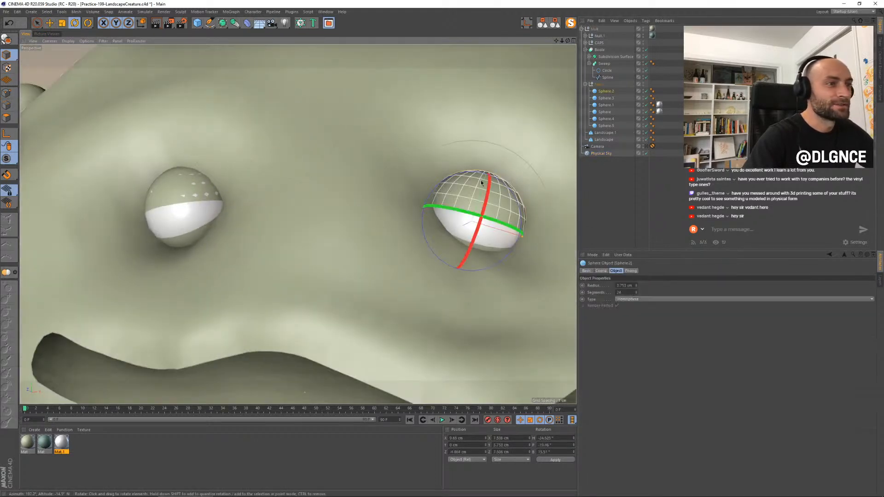
drag(487, 199, 350, 221)
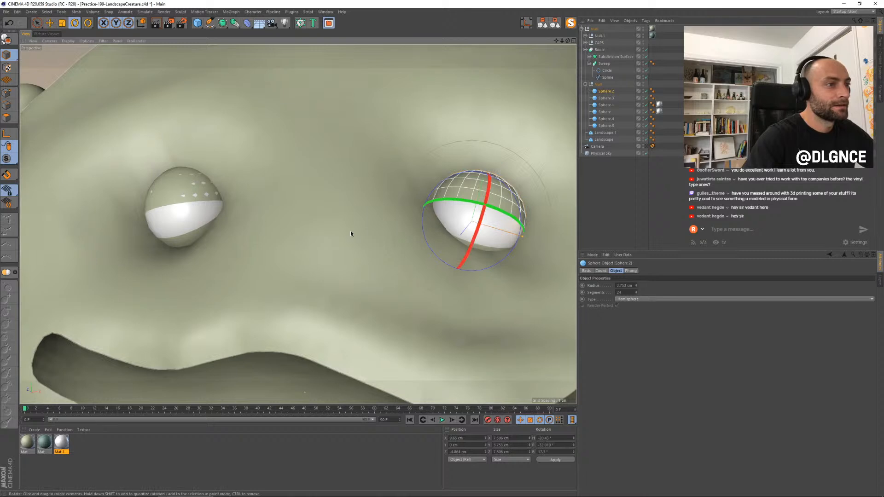
click(176, 238)
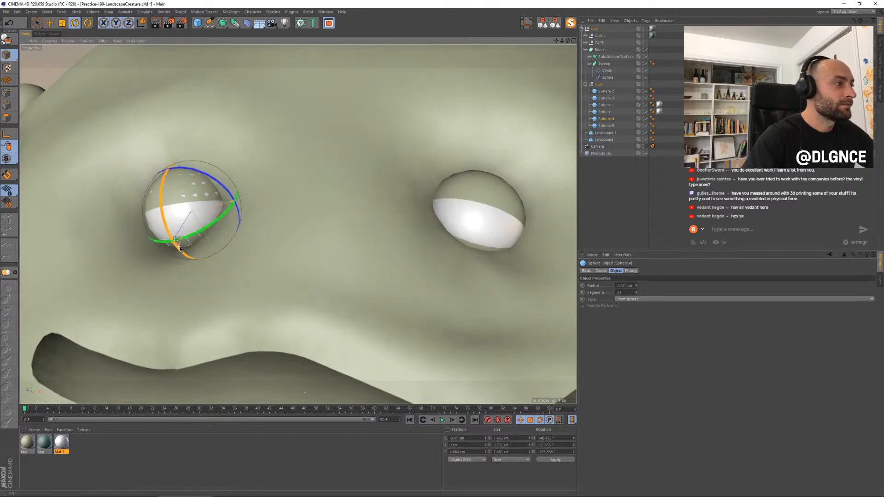
click(170, 206)
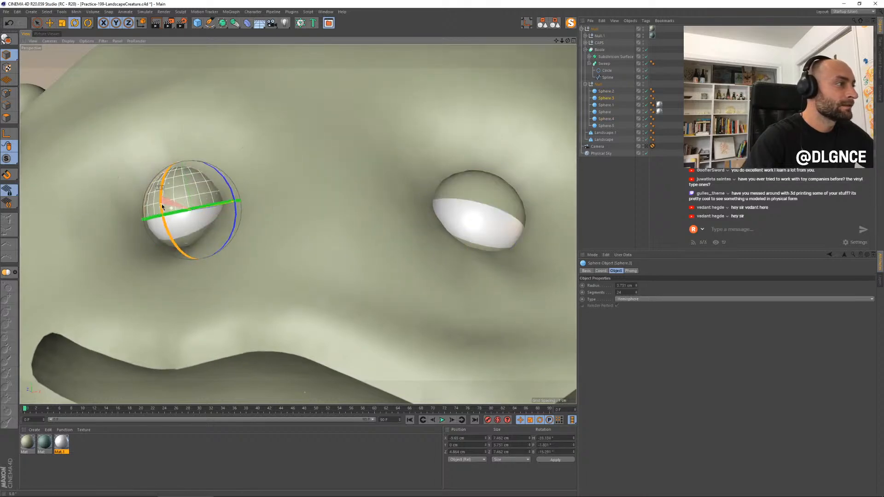
click(484, 194)
drag(485, 191, 485, 186)
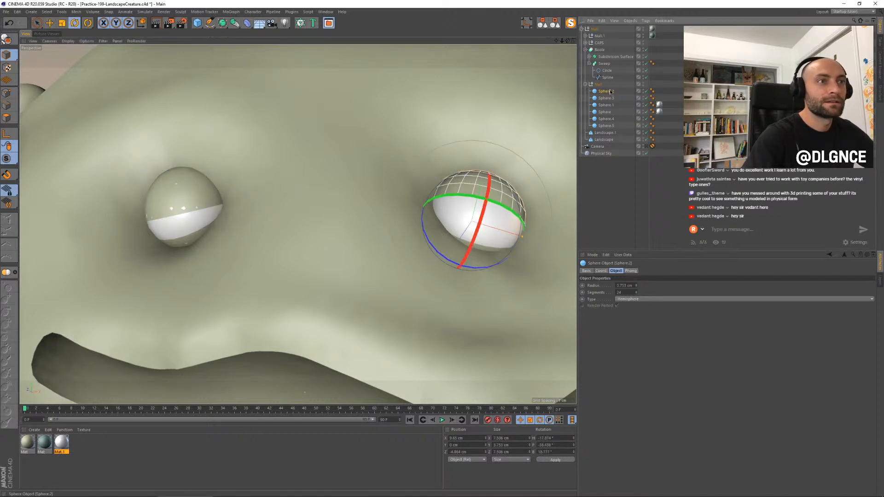
Step: Move the two white eyeball spheres above the eyelids in their group and rename the null to Eyes
click(604, 112)
shift+click(612, 106)
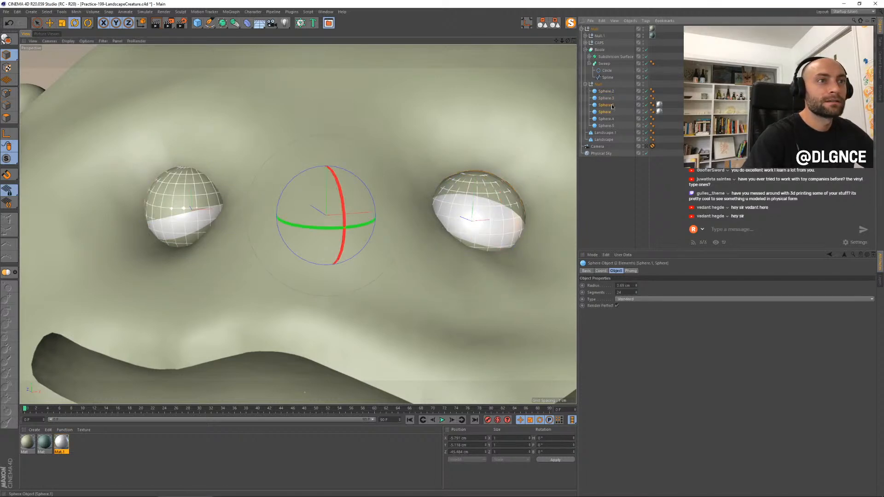
double_click(597, 85)
text(Eyes)
key(Return)
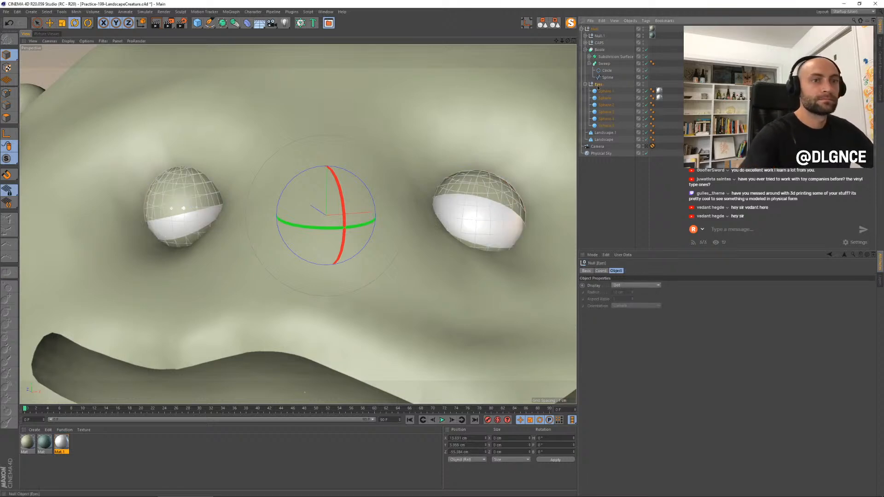
Step: Convert the four eyelid hemispheres in the Eyes group into editable polygon objects
click(605, 105)
shift+click(606, 126)
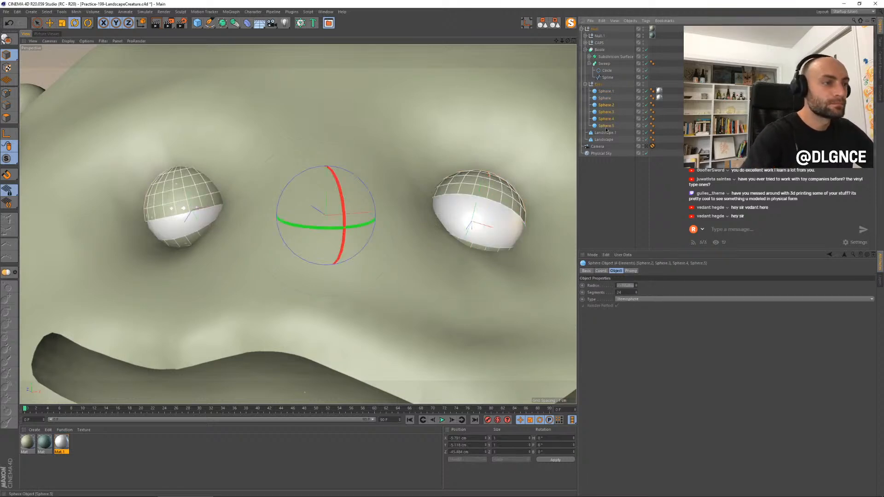
key(c)
Step: Extrude all polygons of the four eyelids slightly outward with Create Caps enabled to give them thickness
click(7, 118)
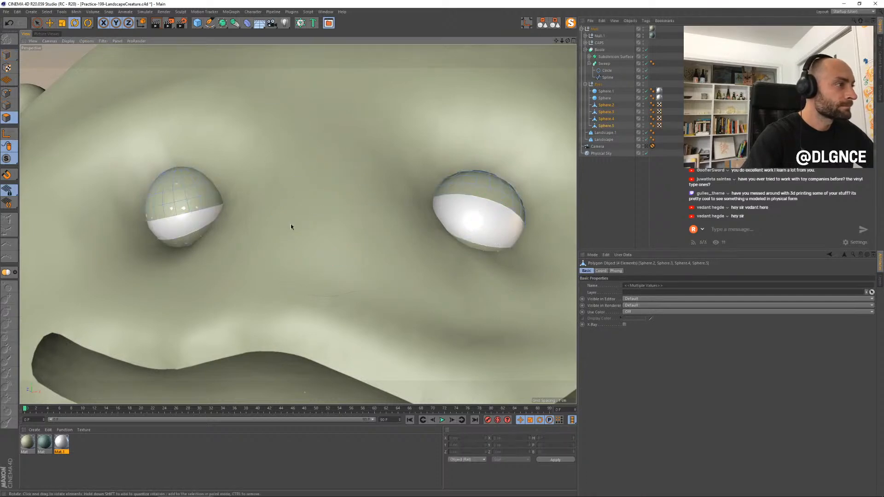
key(ctrl+a)
key(d)
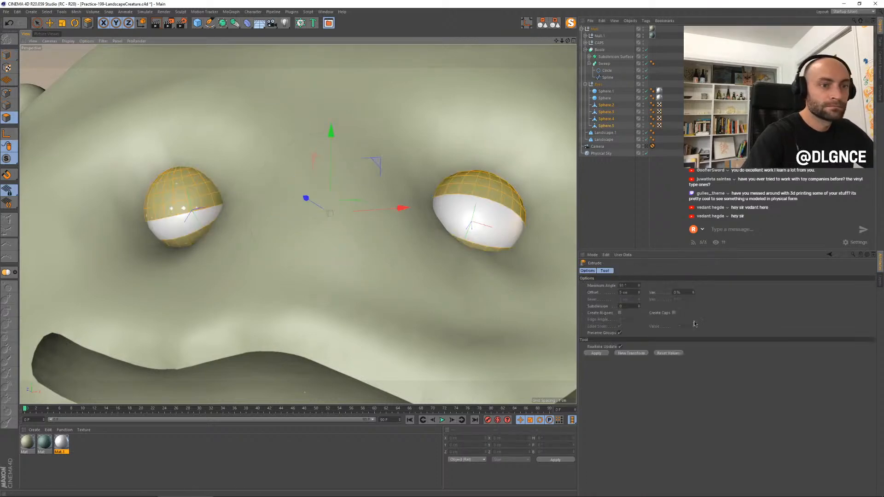
click(674, 313)
drag(529, 299, 525, 300)
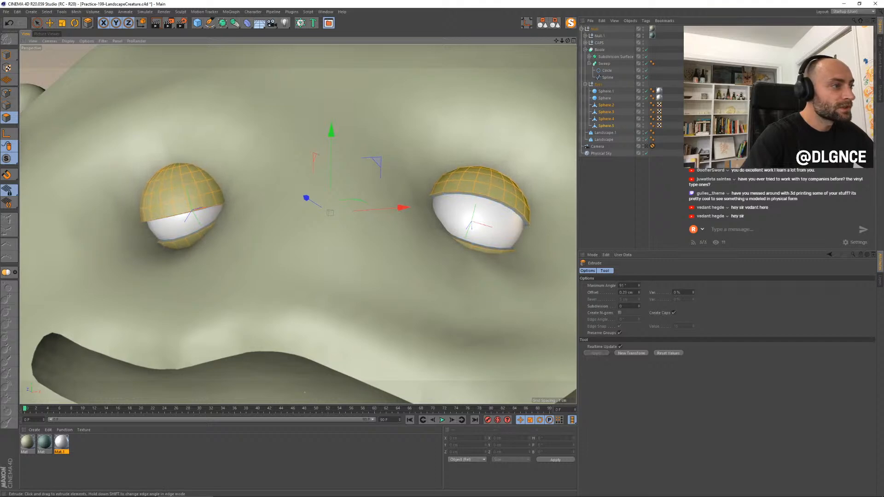
click(7, 54)
Step: Render the thickened eyelids through the scene camera and return to the viewport with the eyelids deselected
click(647, 146)
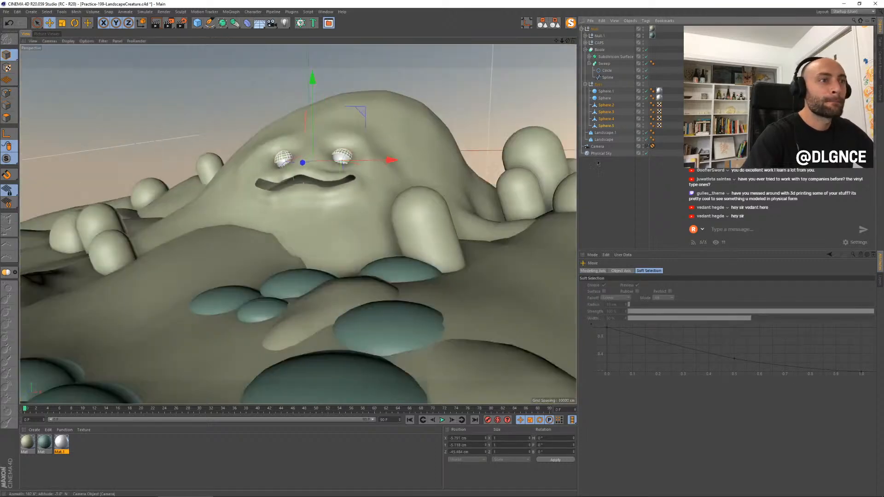
key(shift+r)
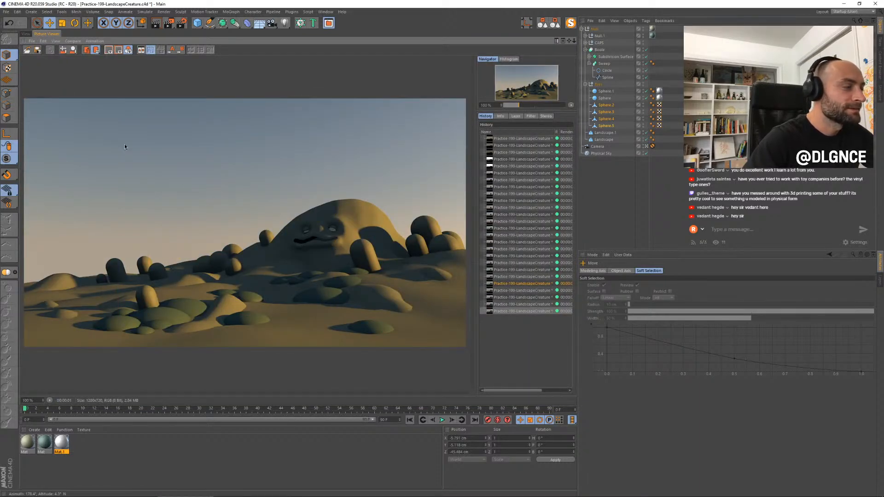
click(26, 36)
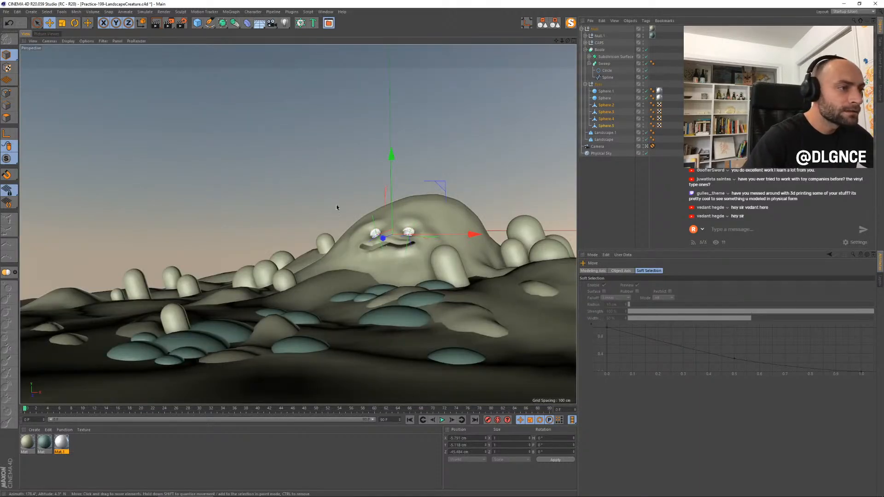
click(366, 193)
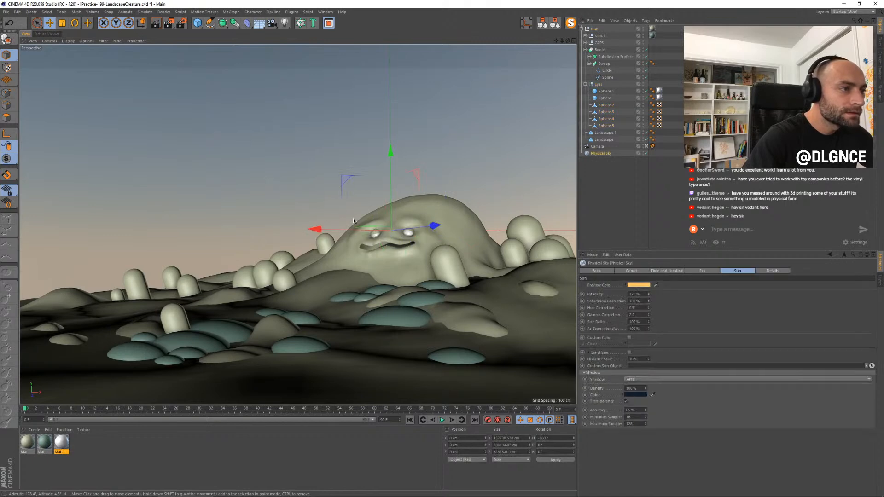
Step: Rotate the upper eyelid of the creature's left-hand eye in the camera view to refine its expression
click(375, 236)
click(375, 232)
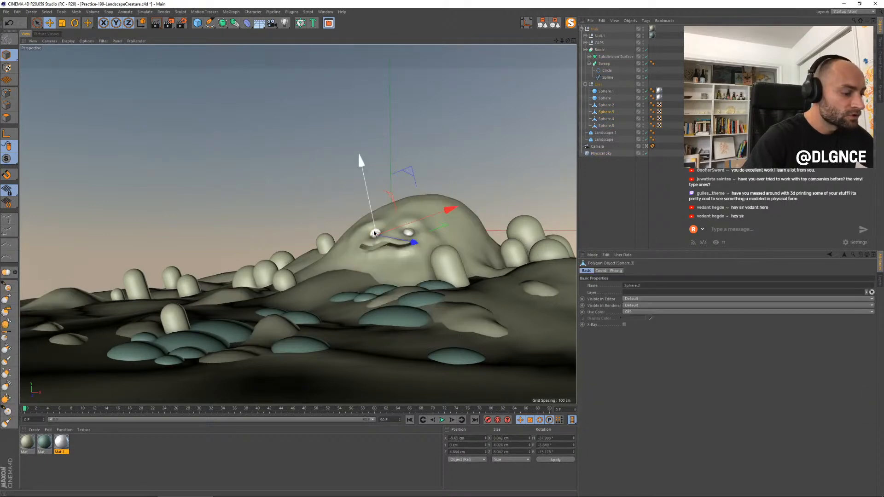
key(r)
drag(374, 232, 351, 248)
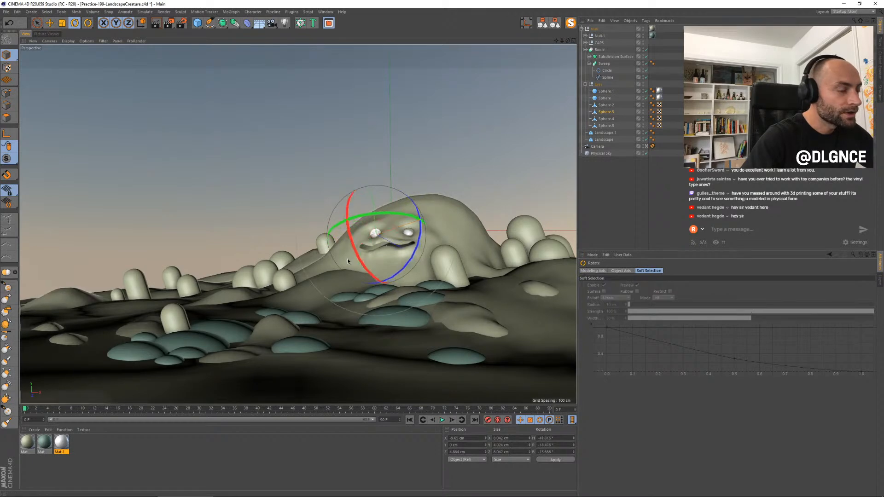
click(333, 285)
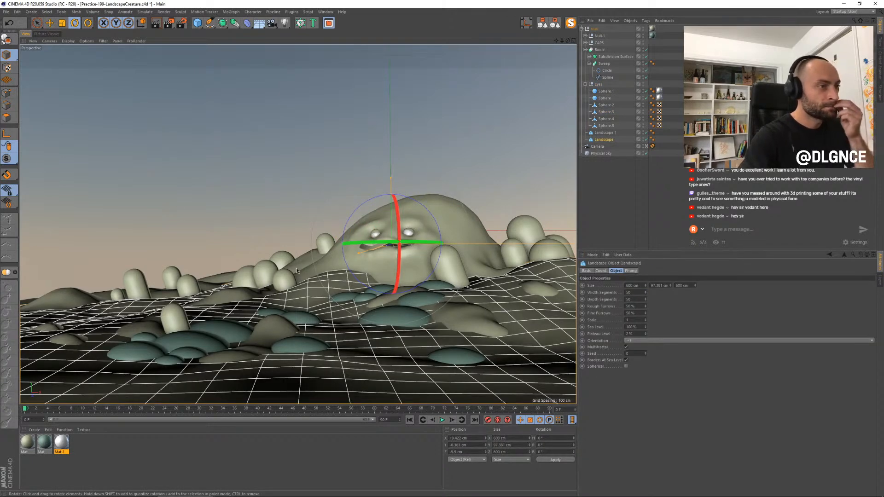
Step: Add a torus about 25.7 cm wide, tilted and partly sunk into the ground in front of the creature
drag(197, 23, 257, 57)
key(t)
drag(519, 162, 338, 258)
key(e)
drag(448, 197, 371, 322)
drag(290, 324, 291, 289)
key(r)
key(e)
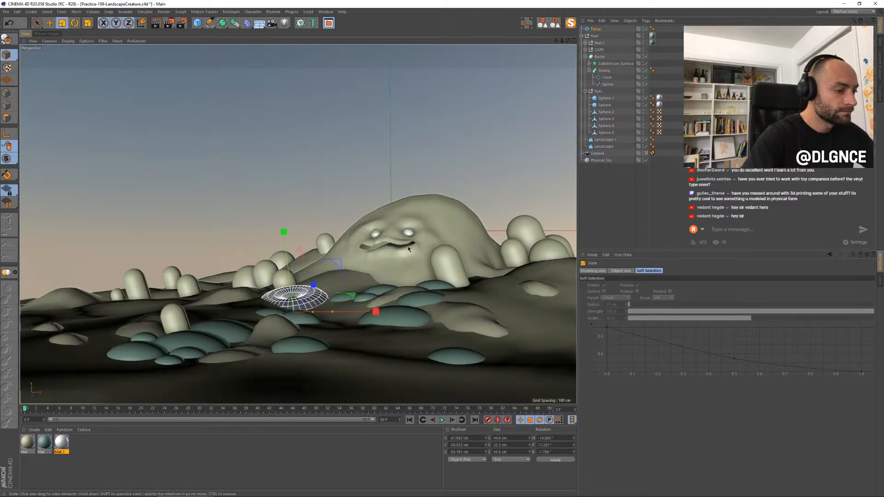
drag(338, 265, 342, 259)
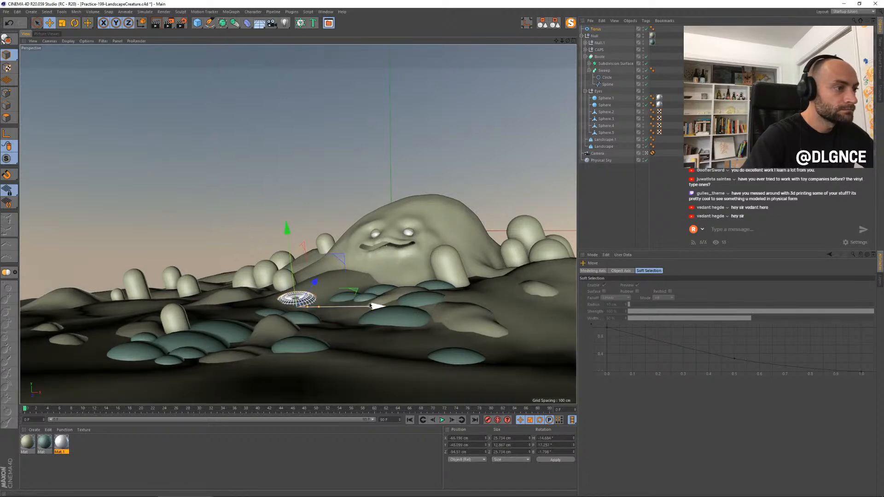
Step: Duplicate the torus twice and embed the copies in the left and right foreground, rotated to follow the terrain
ctrl+drag(377, 309, 502, 309)
key(r)
key(e)
key(r)
key(e)
drag(565, 308, 539, 294)
key(r)
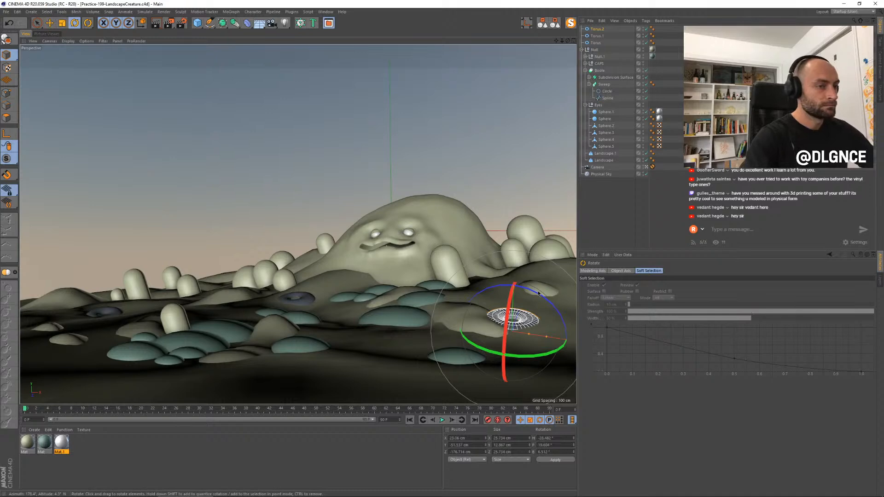
Step: Place the three tori inside the main null that carries the landscape material and render the scene
shift+click(595, 43)
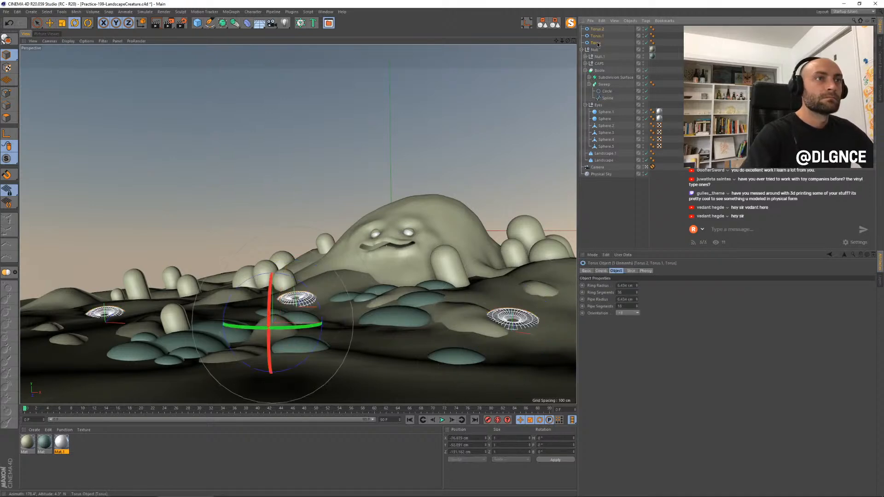
key(alt+g)
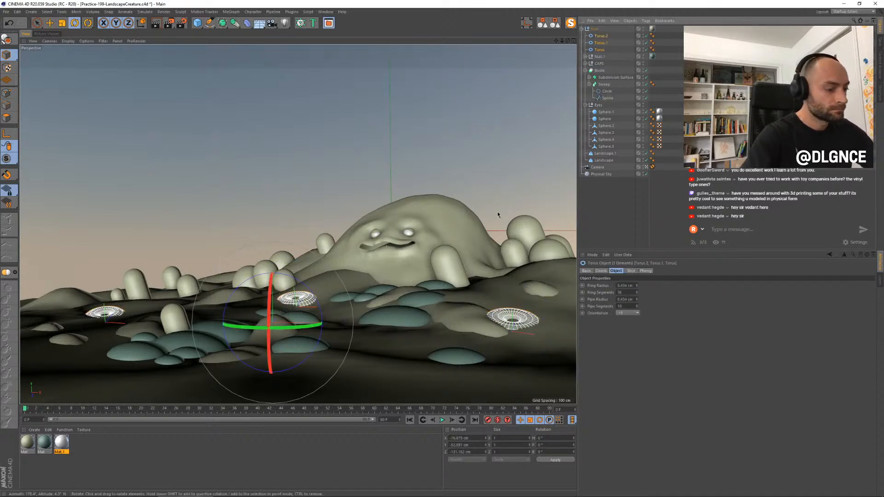
key(shift+r)
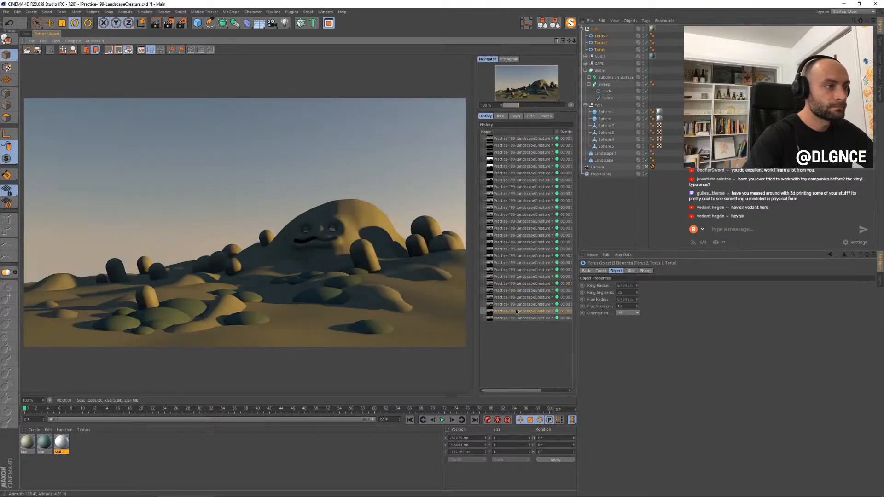
Step: Compare the newest render with the previous one in the render history and return to the viewport
key(Down)
key(Up)
key(Down)
key(Up)
key(Down)
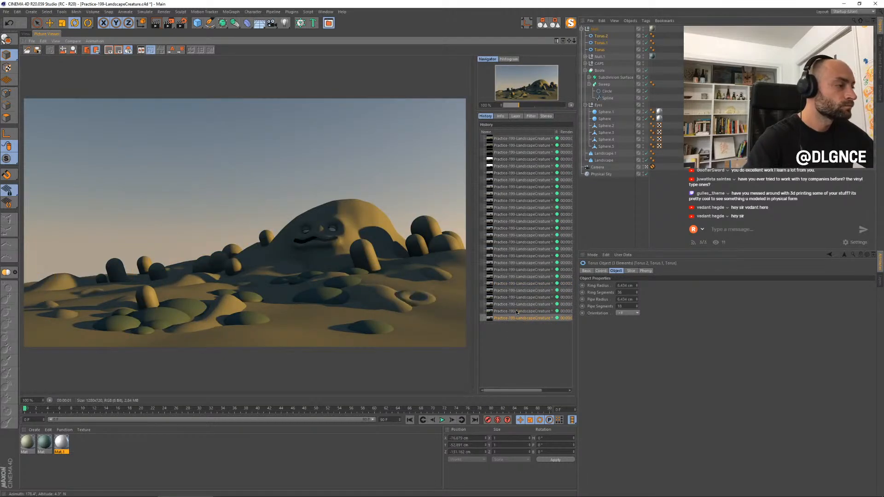
key(Up)
key(Down)
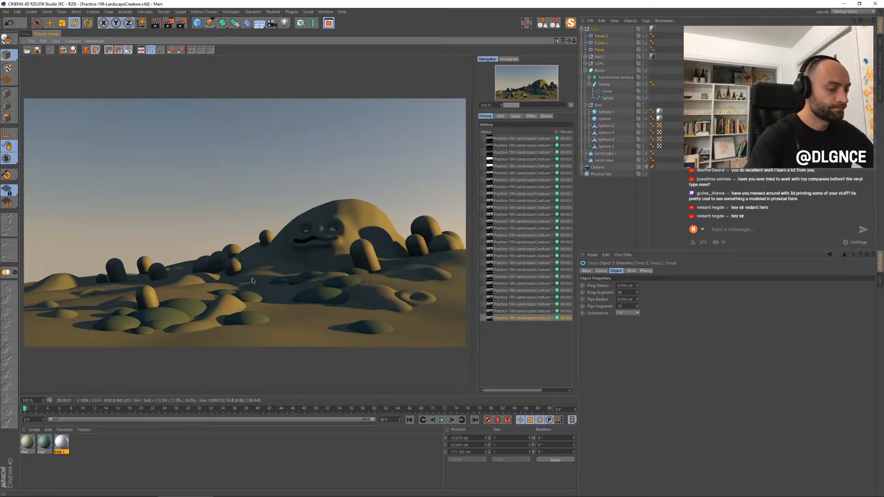
click(26, 34)
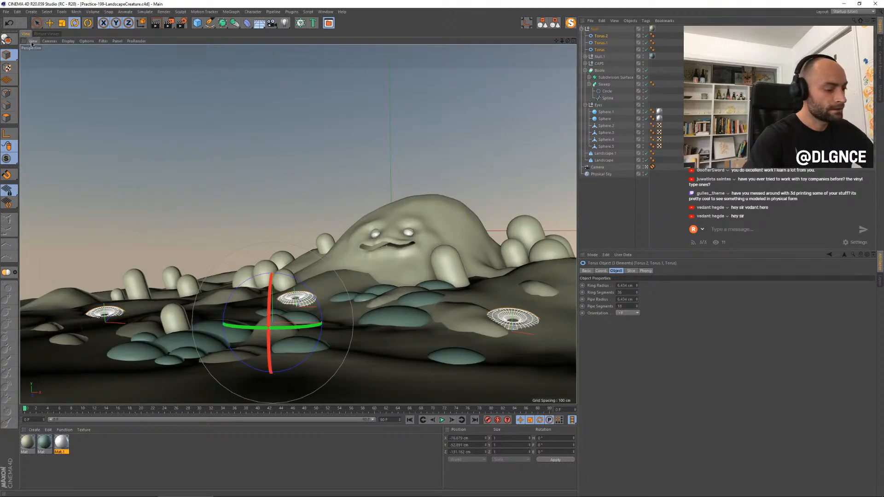
Step: Start a new project and add a sphere about 41 cm wide, raised about 220 cm above the origin
key(ctrl+n)
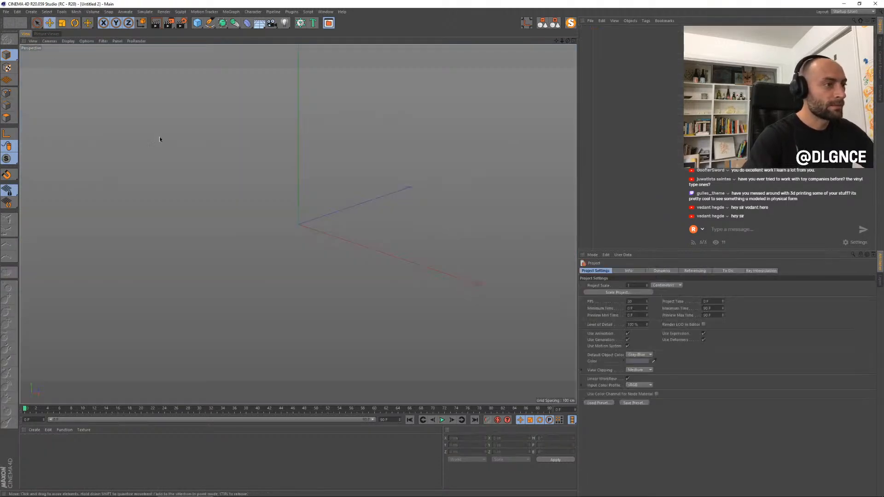
click(198, 23)
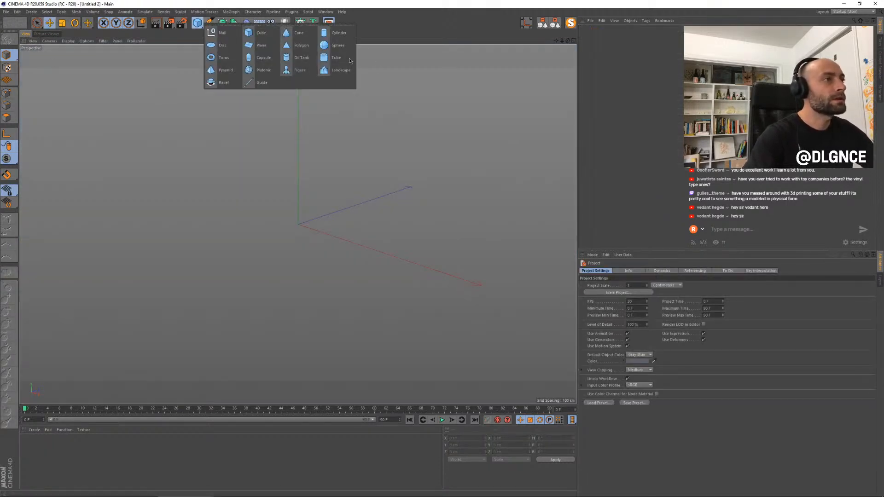
click(324, 45)
key(t)
drag(410, 170, 331, 189)
key(e)
drag(292, 212, 326, 154)
key(t)
key(e)
alt+drag(322, 193, 299, 189)
alt+middle_drag(300, 187, 305, 210)
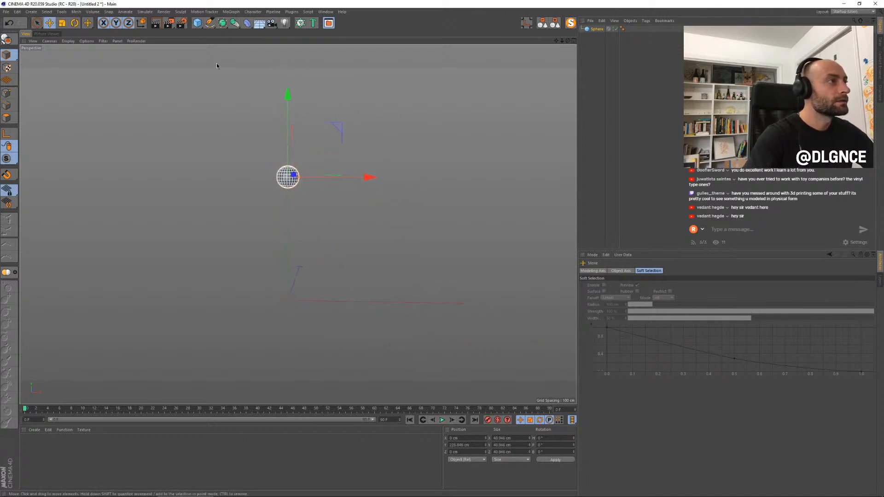
Step: Draw an S-shaped spline hanging from the sphere down below the origin and scale it slightly narrower
click(211, 25)
click(275, 215)
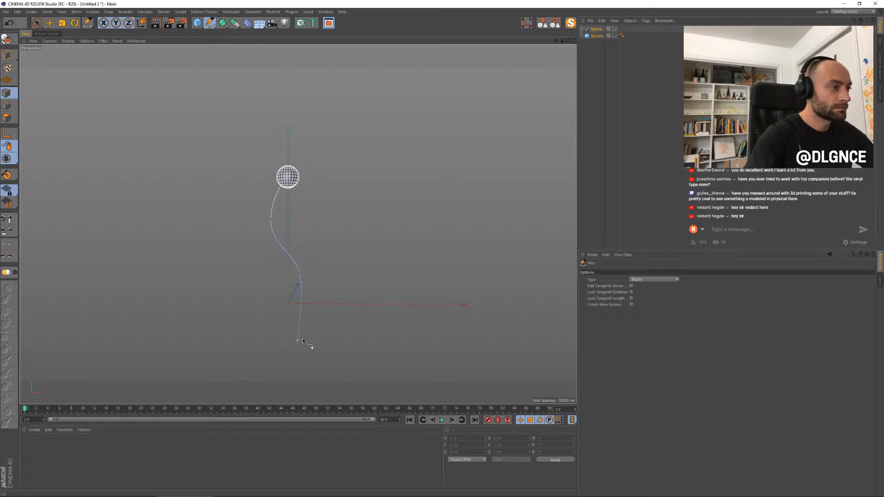
key(t)
drag(367, 258, 338, 258)
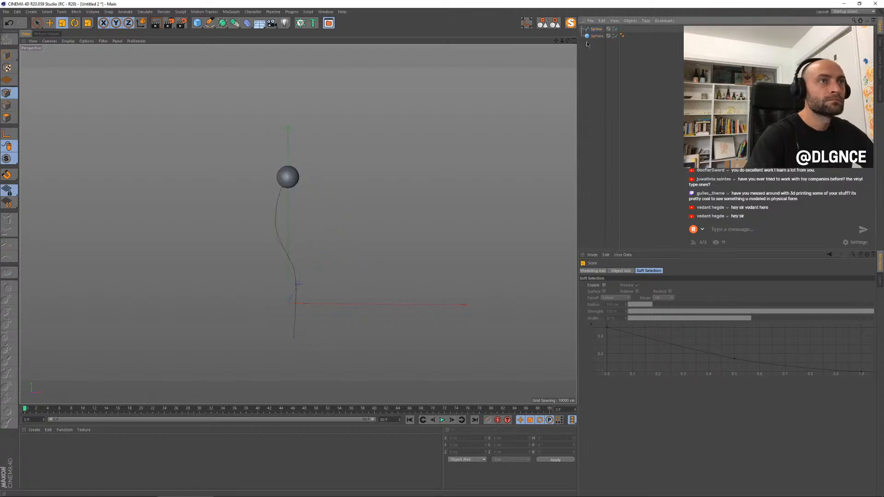
Step: Build a stem by sweeping a circle of about 4.4 cm radius along the spline
click(596, 29)
click(235, 25)
click(223, 23)
alt+click(263, 57)
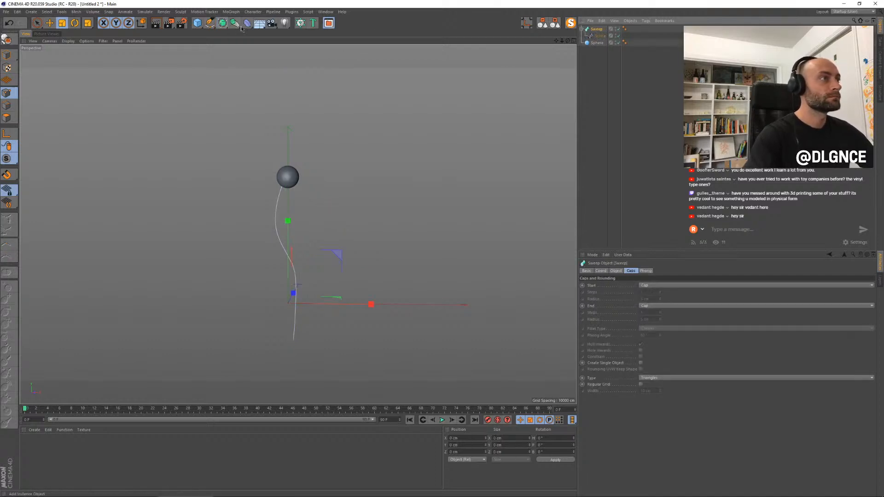
click(210, 23)
click(277, 46)
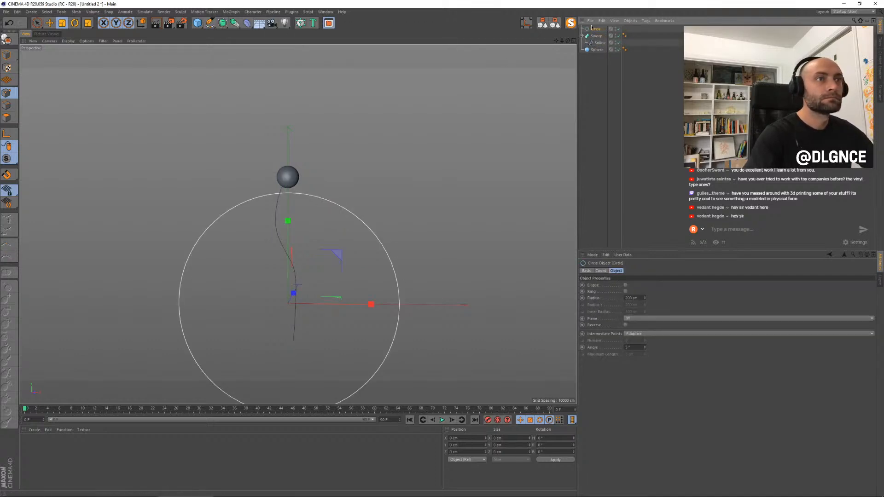
drag(601, 42, 598, 39)
drag(454, 133, 279, 242)
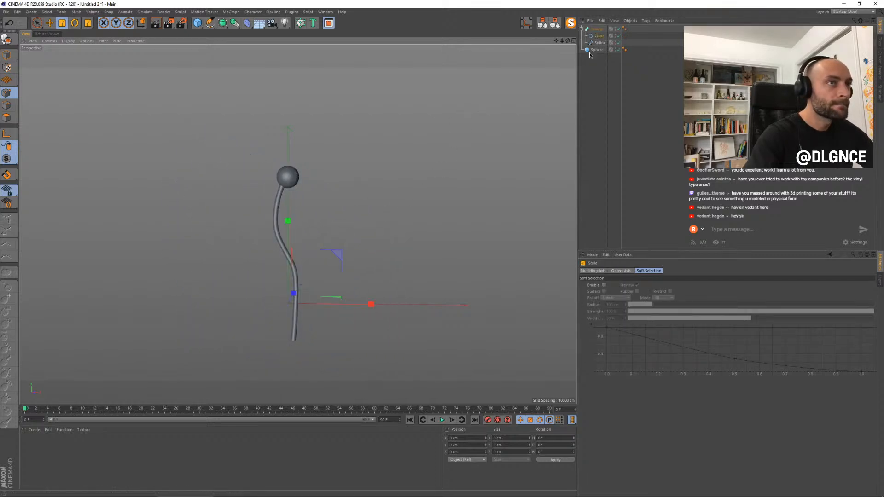
Step: Raise the angle of the circle profile's adaptive intermediate points to coarsen the stem's cross-section
click(603, 30)
click(600, 37)
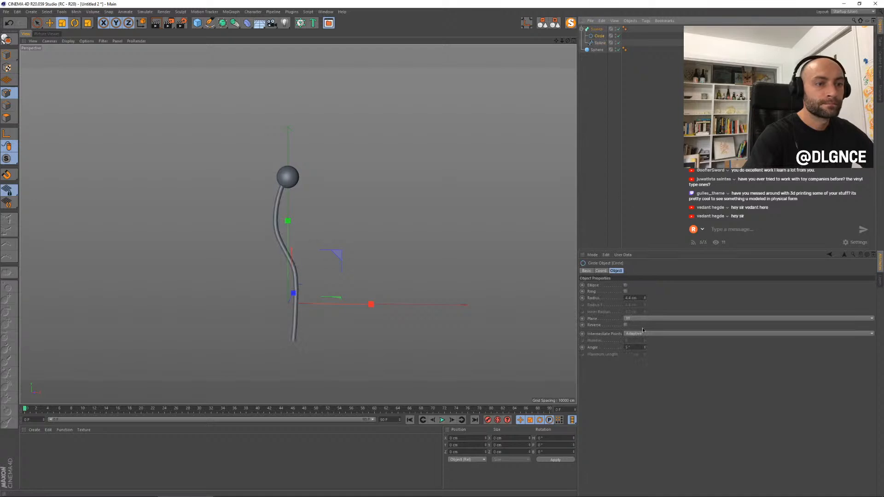
click(644, 346)
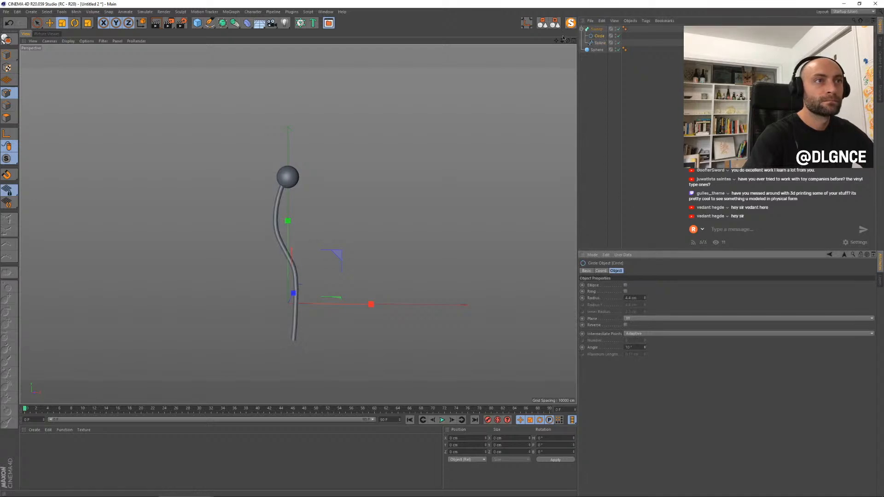
Step: Taper the sweep toward the sphere by lowering the start of its scale curve to about a quarter, and enlarge the circle profile
click(594, 29)
click(616, 271)
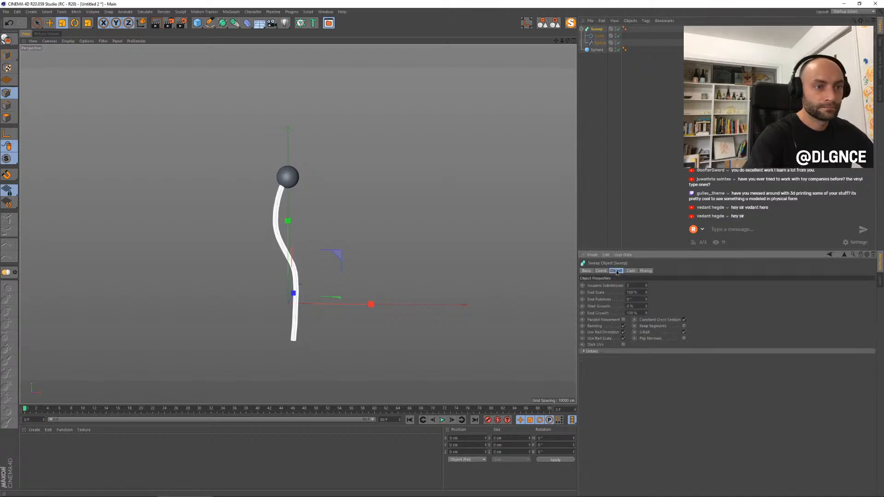
click(583, 351)
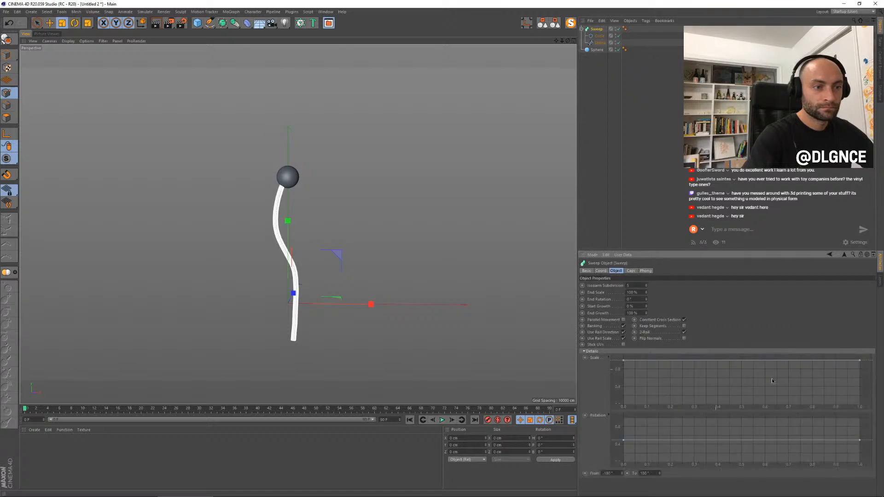
drag(860, 361, 869, 344)
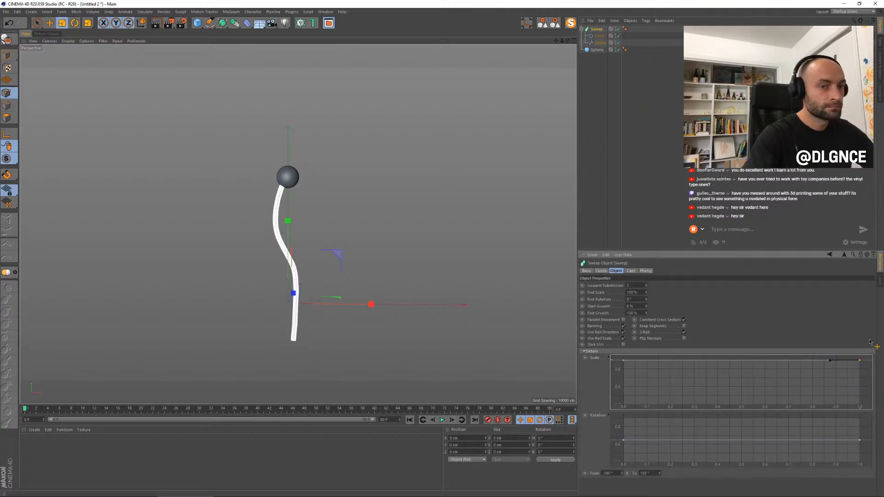
drag(622, 362, 623, 395)
key(t)
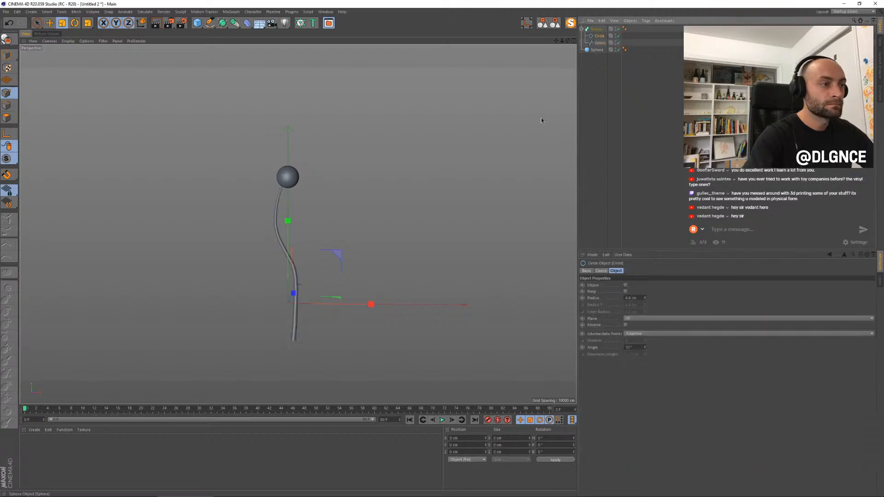
drag(445, 329, 525, 233)
Step: Reposition and scale the lower spline points to bend the bottom half of the stem outward
click(599, 43)
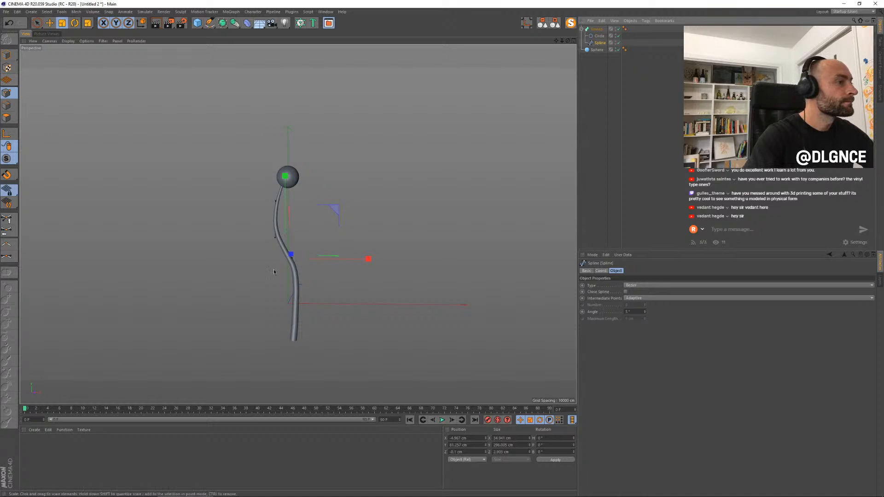
drag(265, 260, 315, 317)
key(e)
drag(345, 224, 336, 245)
key(r)
key(t)
drag(198, 280, 341, 230)
key(e)
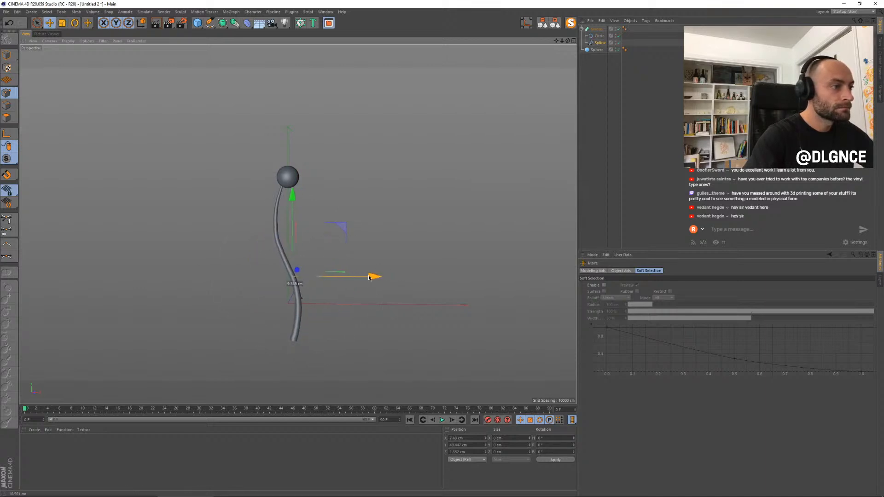
Step: Adjust the upper spline points so the stem curves gently and meets the underside of the sphere
drag(263, 222, 262, 223)
drag(364, 201, 367, 200)
drag(272, 185, 272, 185)
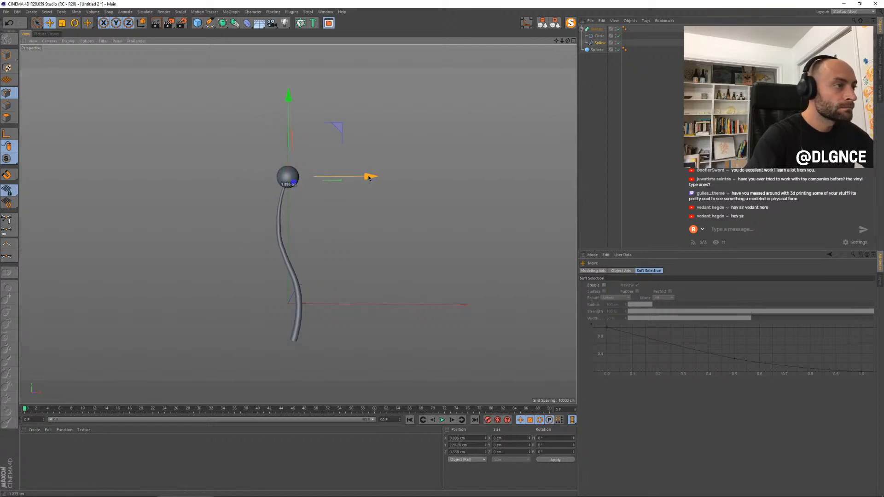
drag(323, 204, 266, 227)
key(r)
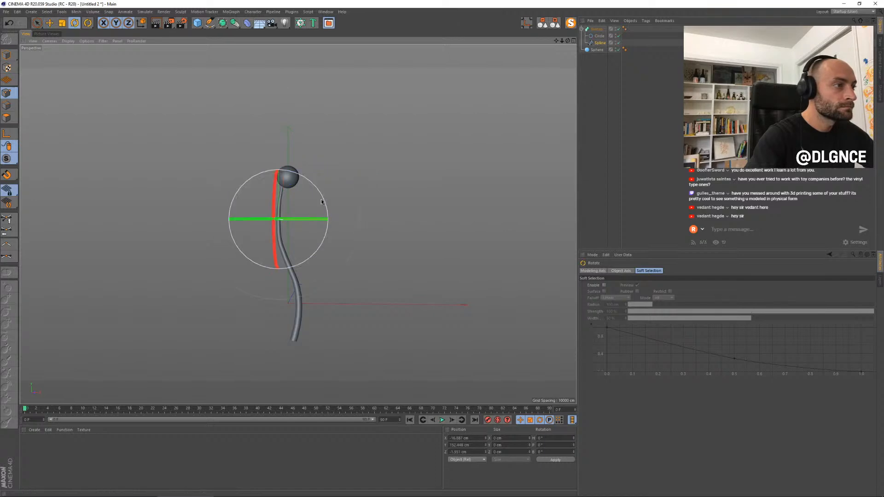
key(e)
key(t)
drag(396, 151, 393, 151)
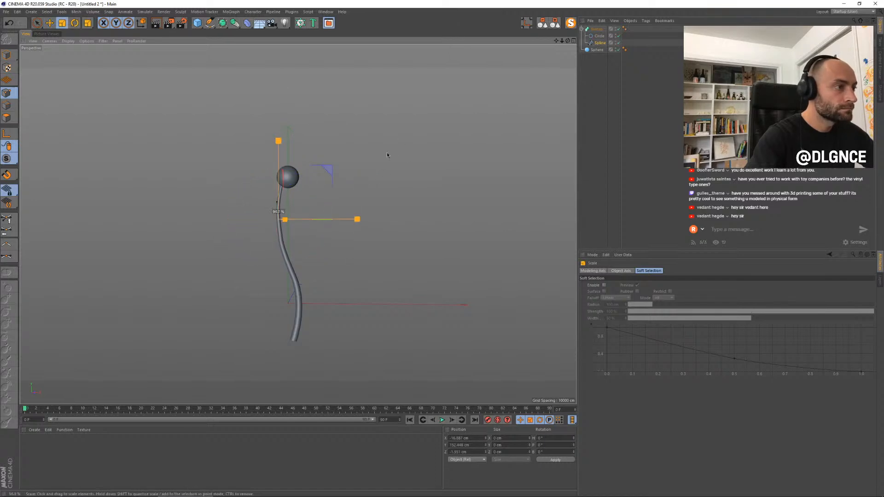
drag(344, 189, 346, 188)
key(e)
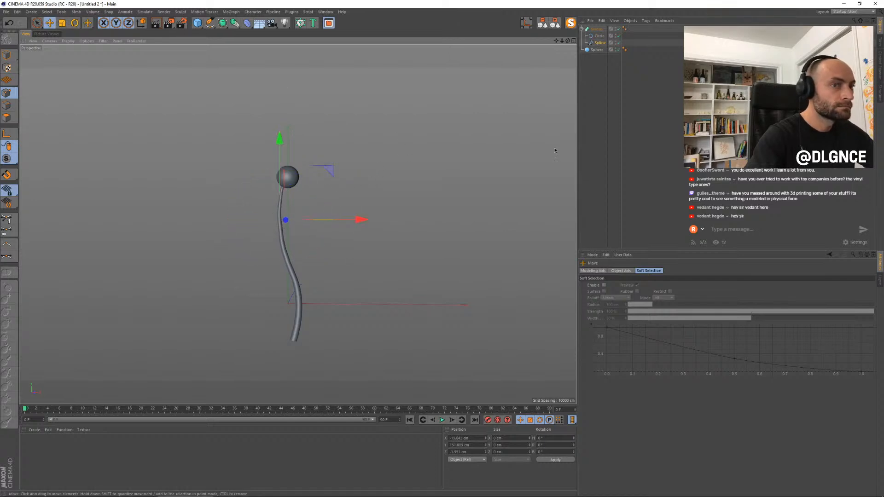
Step: Group the sweep and the sphere into one null
key(ctrl+s)
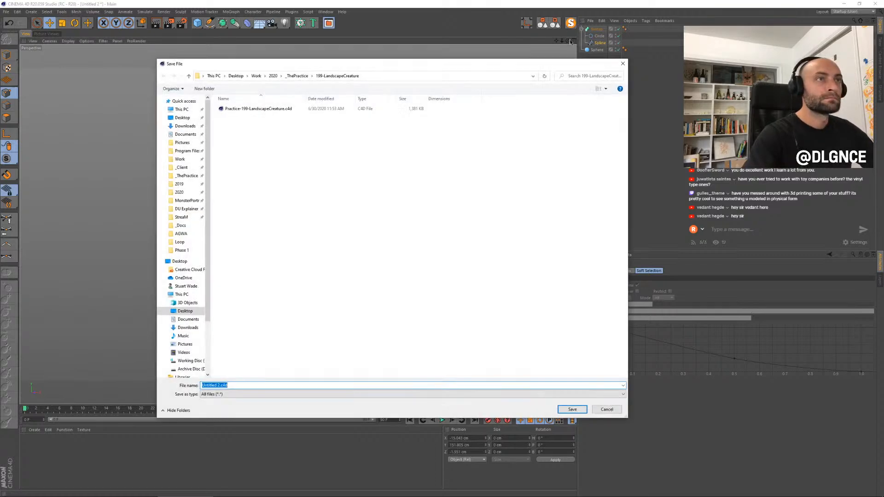
click(623, 64)
click(581, 29)
click(594, 29)
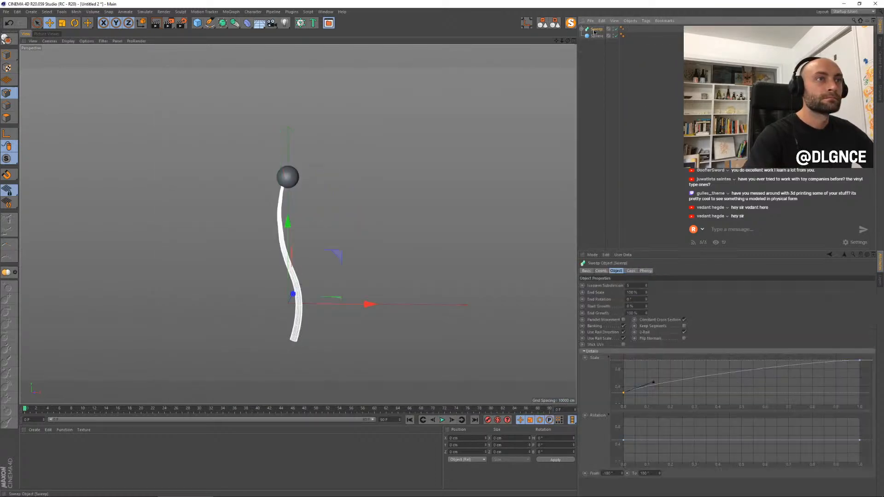
drag(600, 47, 588, 31)
key(alt+g)
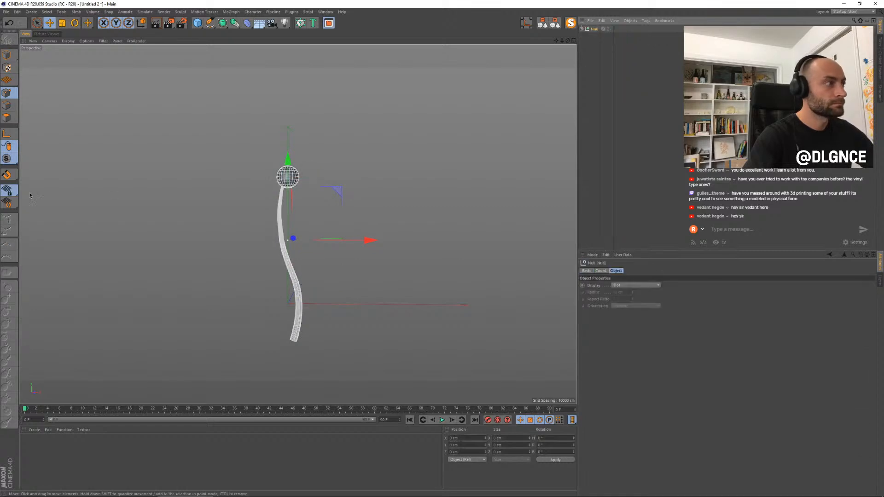
Step: Move the null's axis down to the base of the stem
click(254, 153)
drag(289, 160, 309, 257)
drag(363, 342, 367, 342)
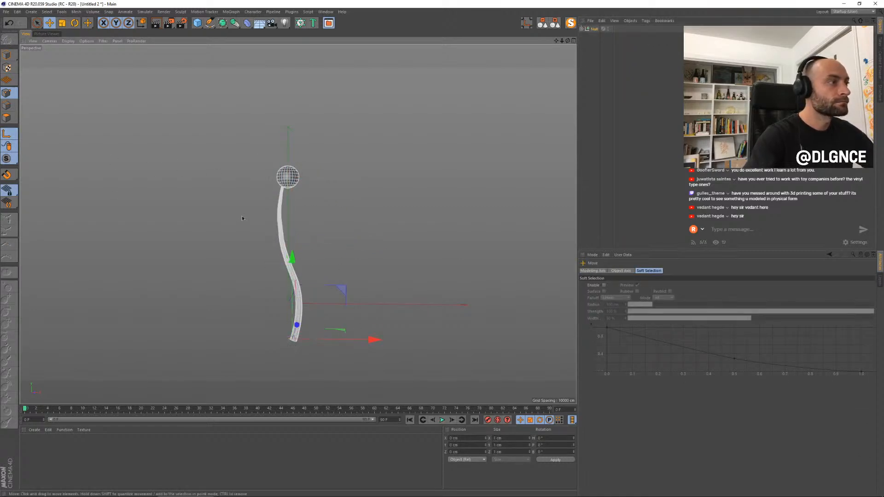
click(7, 133)
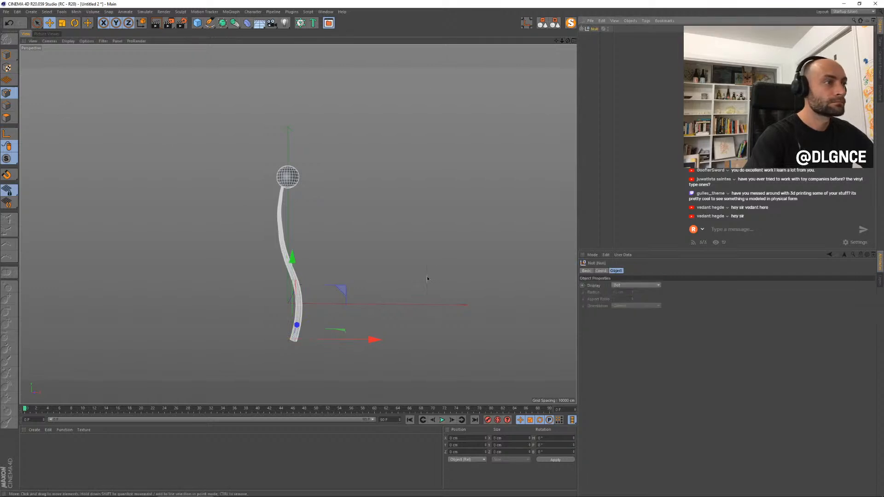
Step: Cut the plant group, close the scratch project without saving, and paste the group into the landscape creature scene
key(Delete)
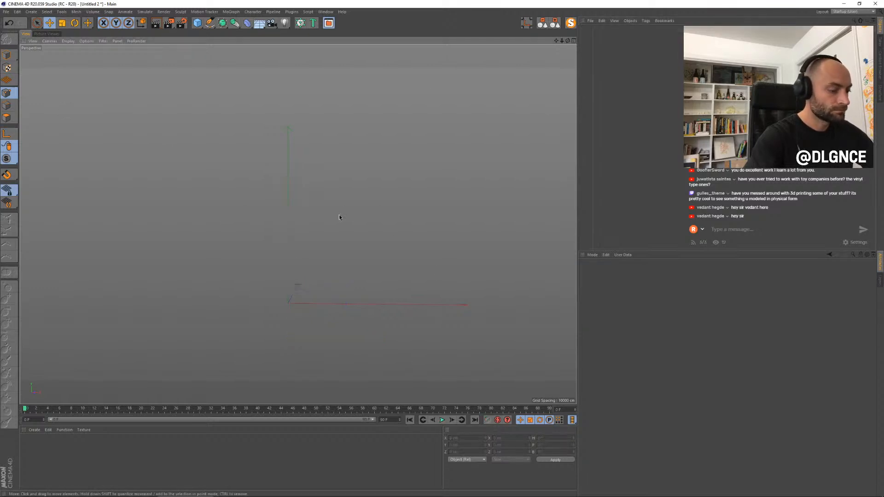
key(ctrl+F4)
click(342, 244)
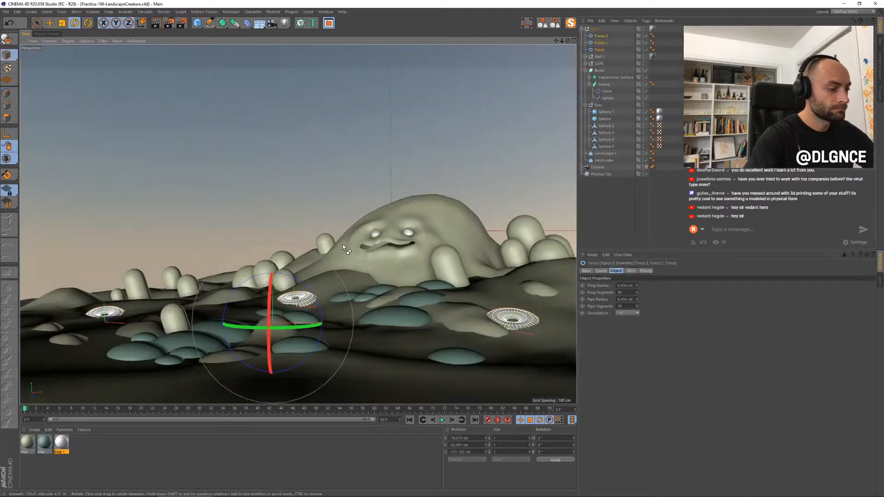
key(ctrl+v)
Step: Scale the pasted plant down and place it in the left foreground among the mounds
key(t)
drag(502, 219, 368, 245)
key(e)
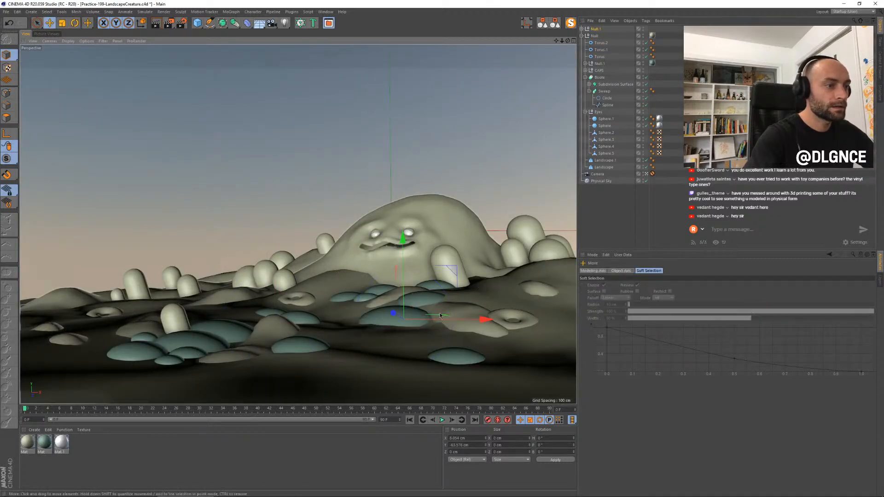
drag(444, 318, 265, 341)
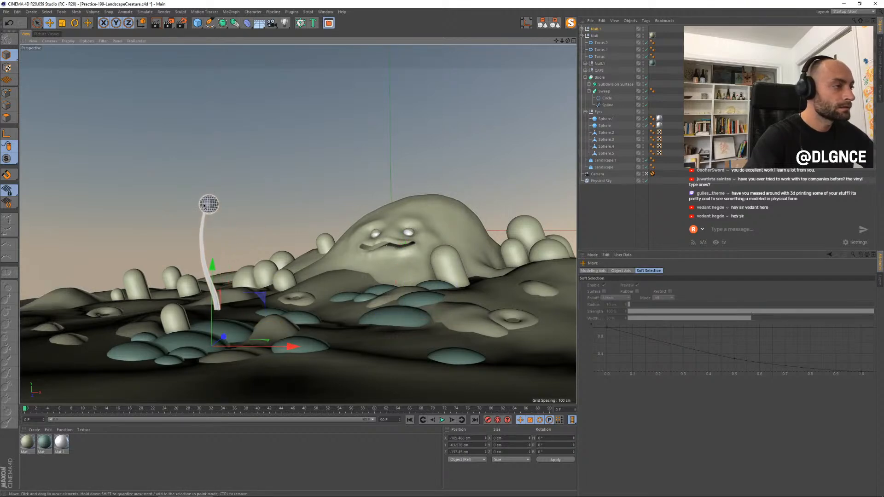
key(t)
drag(288, 215, 244, 269)
Step: Thicken the plant's stem by scaling up the circle profile inside its sweep
click(208, 266)
key(e)
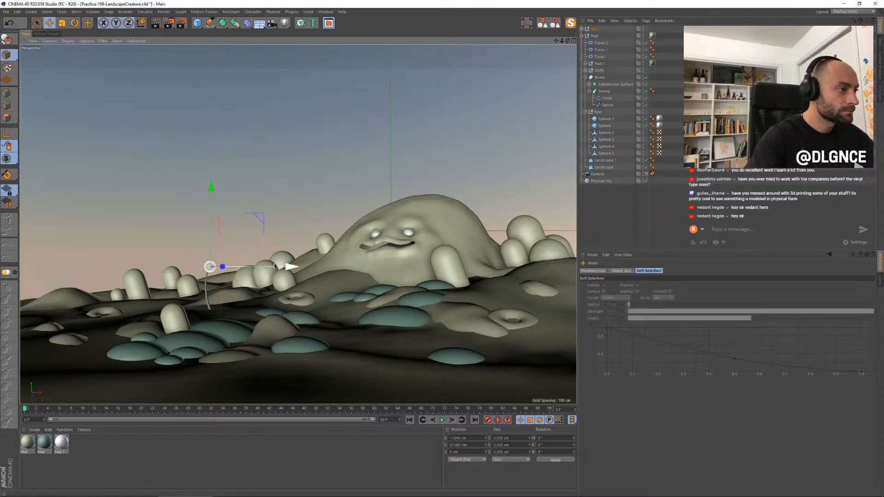
click(581, 29)
click(600, 35)
click(585, 36)
click(602, 43)
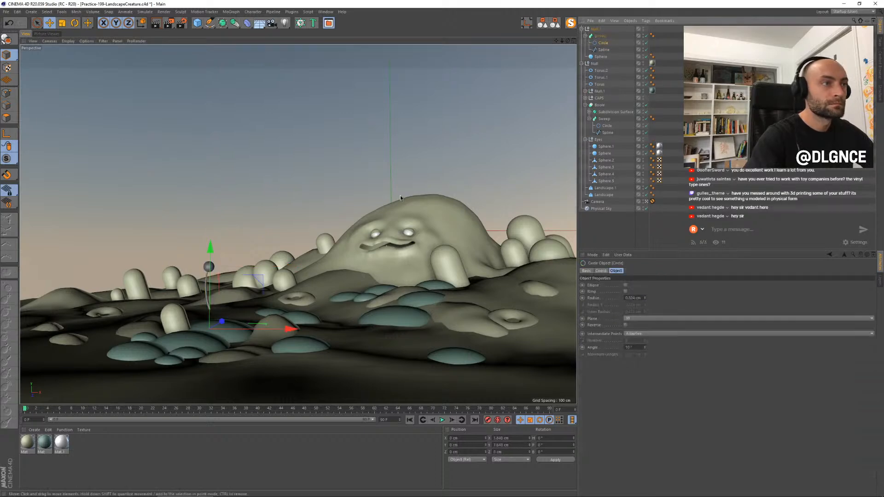
key(t)
drag(303, 260, 466, 170)
Step: Move the whole plant group back and up onto the terrain and rotate it about its vertical axis
click(596, 28)
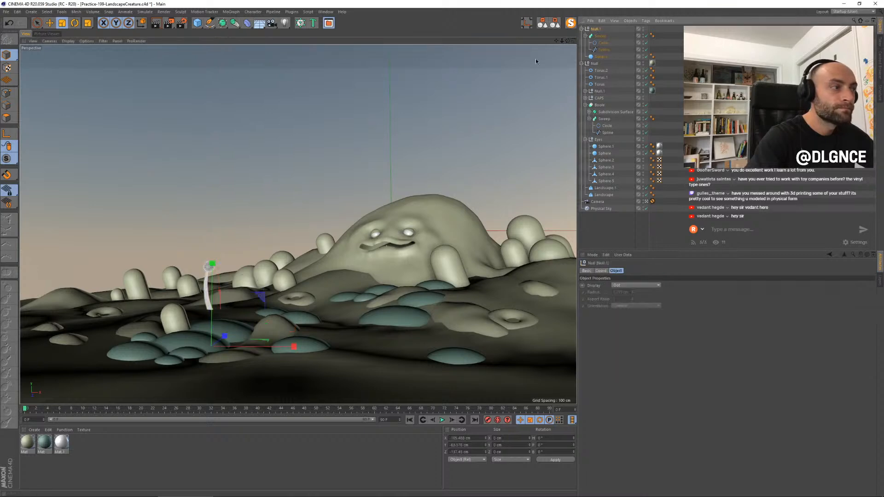
key(e)
drag(268, 294, 269, 272)
key(r)
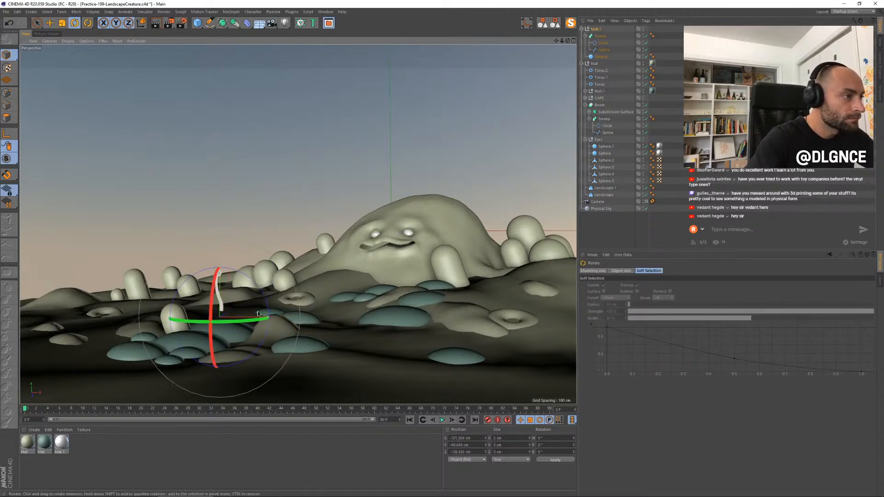
drag(250, 322, 277, 316)
Step: Nudge the plant group on the terrain and scale it slightly smaller
key(t)
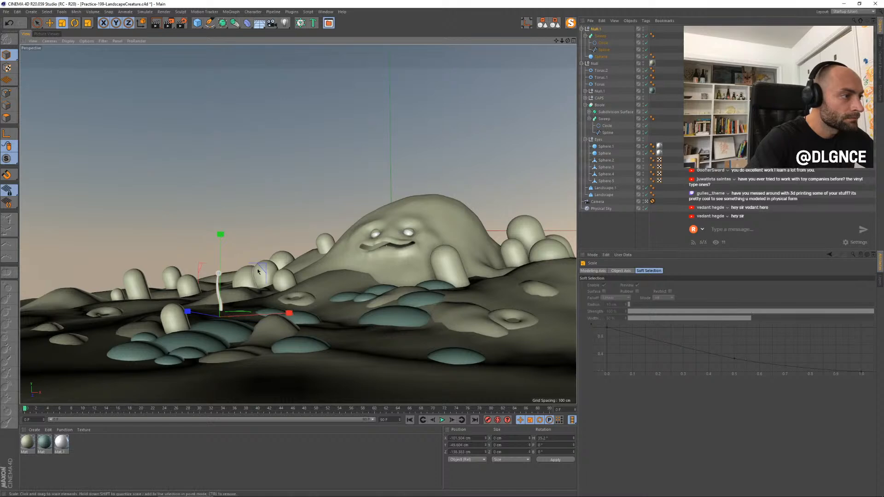
key(e)
mouse_move(261, 268)
mouse_down()
mouse_move(258, 253)
mouse_move(263, 265)
mouse_up()
key(t)
drag(341, 248, 320, 244)
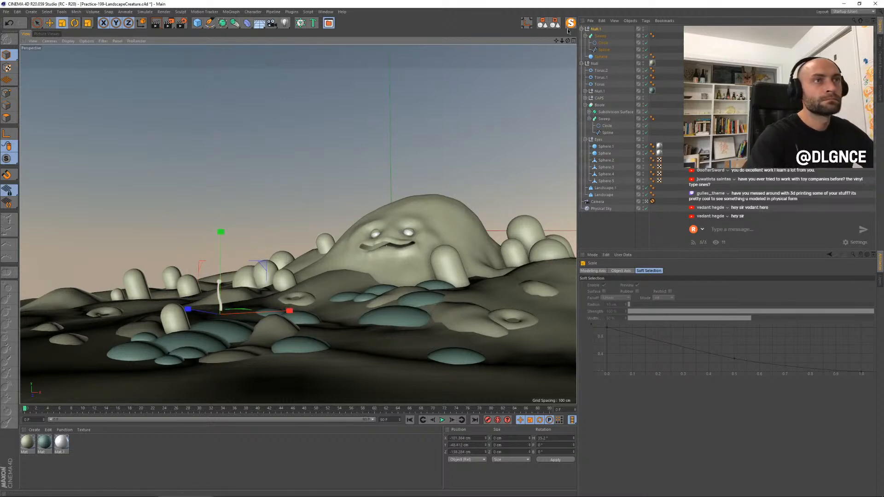
Step: Collapse the plant and landscape groups in the object hierarchy and rename the plant null to Pom Pom
click(582, 29)
click(581, 36)
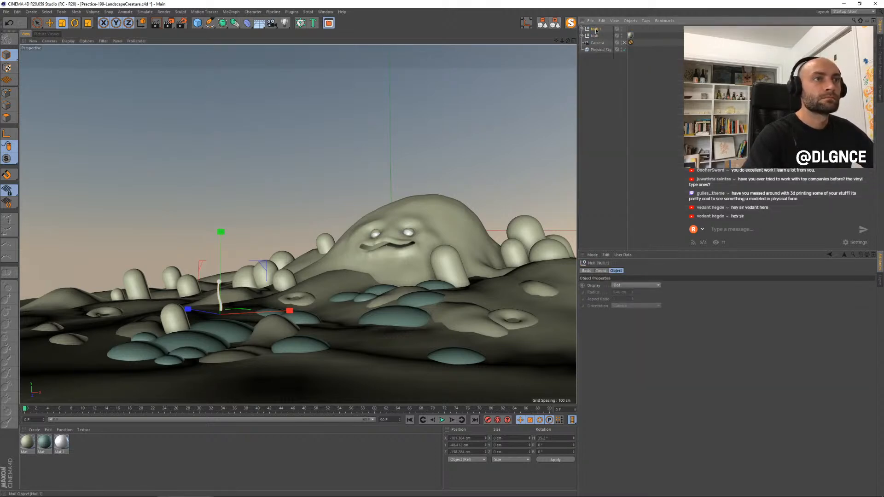
double_click(596, 29)
key(BackSpace)
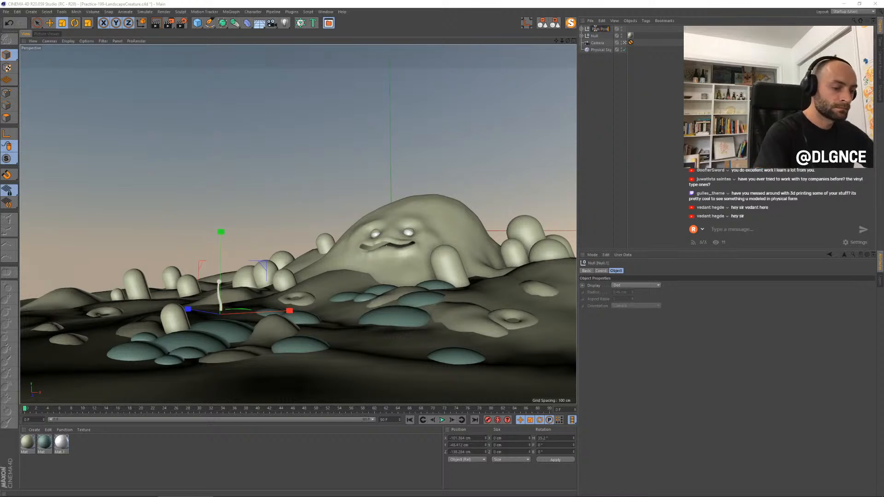
key(Return)
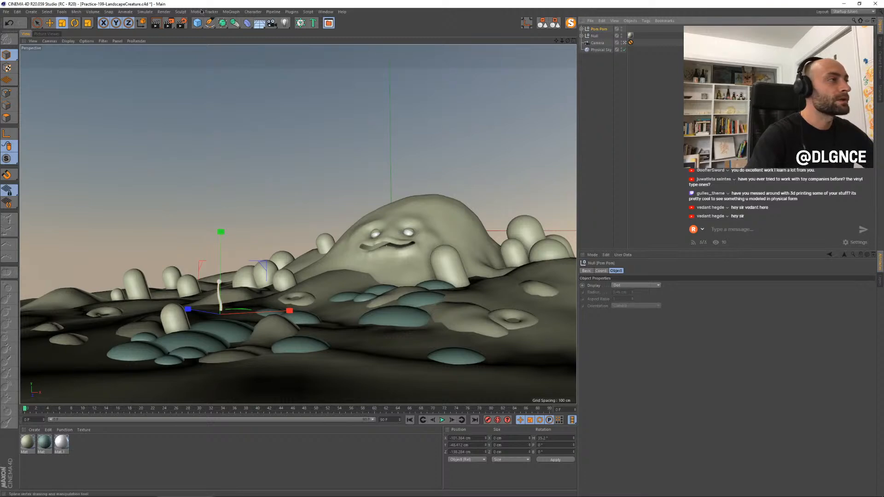
Step: Create an instance of the Pom Pom group, rotate it about its vertical axis and move it back and up toward the creature's head
click(165, 12)
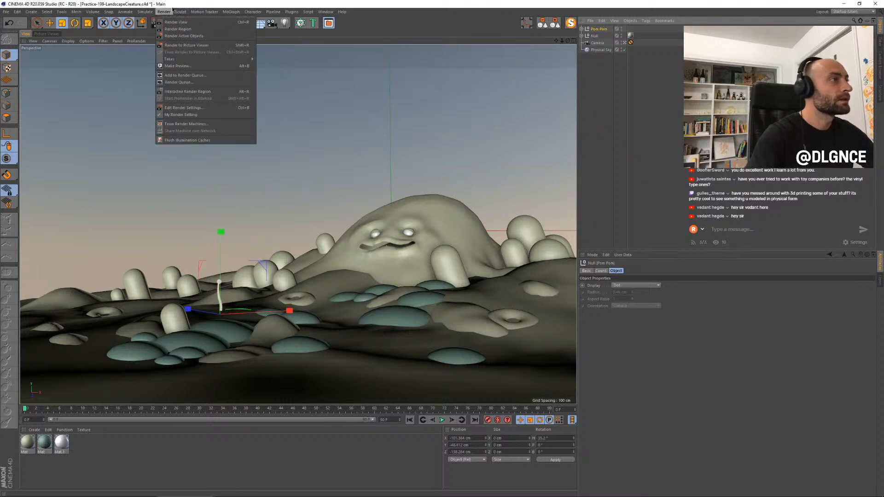
click(167, 15)
click(239, 26)
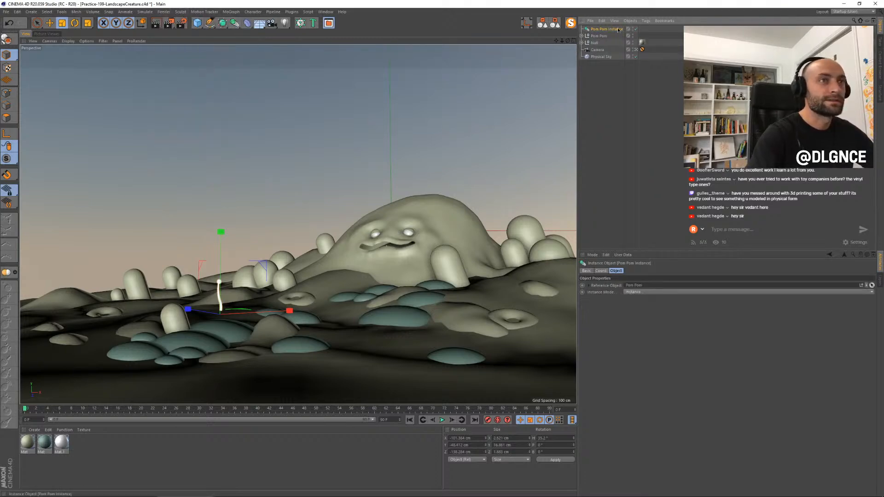
mouse_move(251, 313)
mouse_down()
mouse_move(313, 315)
mouse_move(261, 314)
mouse_up()
key(r)
key(e)
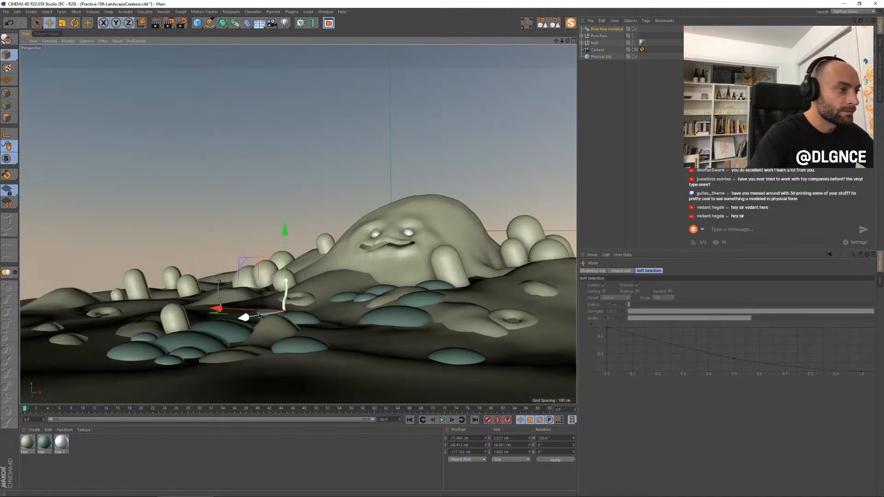
drag(218, 315, 289, 284)
drag(350, 262, 340, 218)
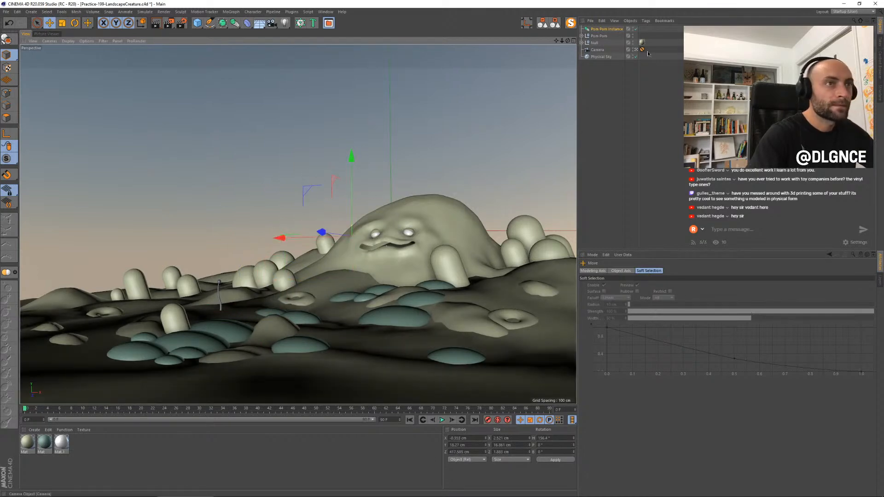
Step: Bring the instance forward over the creature, lower it onto its head and return to the scene camera
key(ctrl+shift+z)
key(ctrl+shift+z)
key(ctrl+shift+z)
key(ctrl+shift+z)
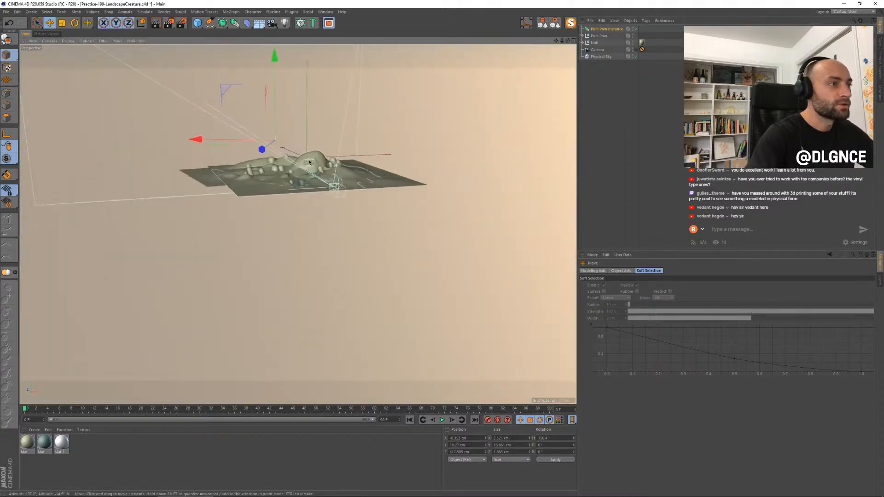
key(ctrl+shift+z)
key(ctrl+shift+z)
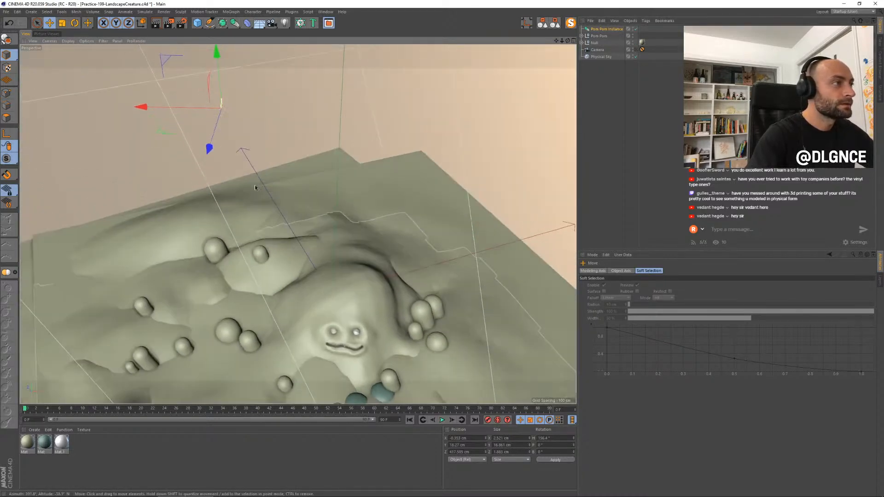
drag(157, 131, 263, 324)
key(ctrl+shift+z)
key(ctrl+shift+z)
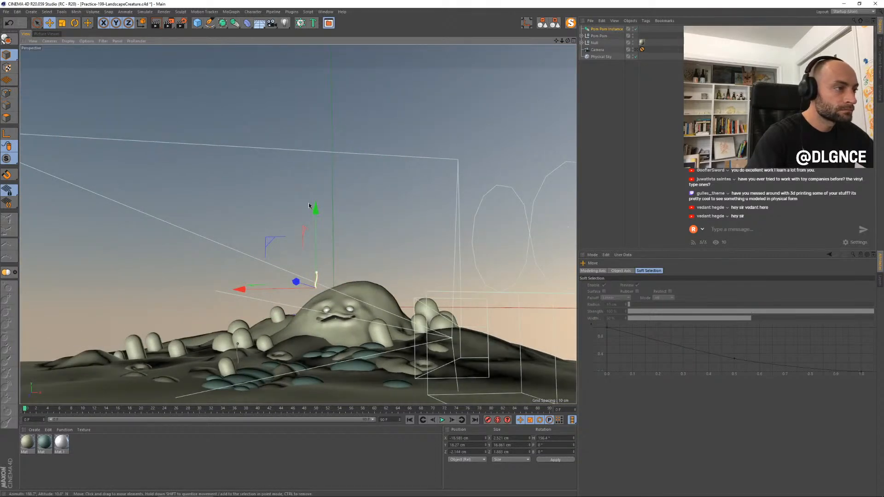
drag(316, 213, 316, 228)
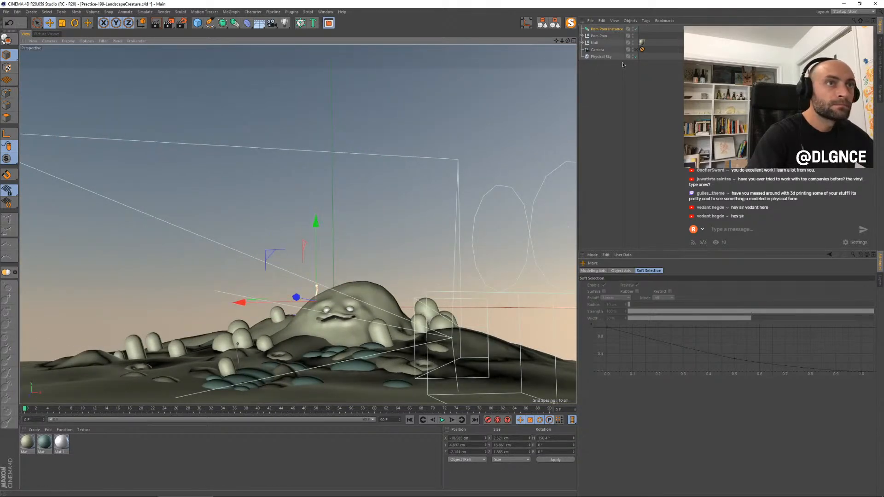
click(635, 50)
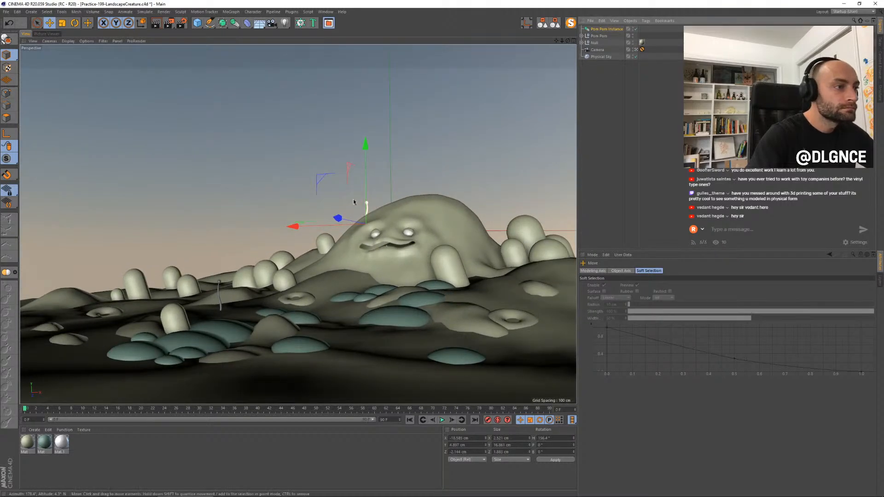
Step: Duplicate the head's plant instance, place the copy on the slope beside the creature and rotate it about its vertical axis
drag(339, 219, 408, 248)
drag(469, 138, 501, 178)
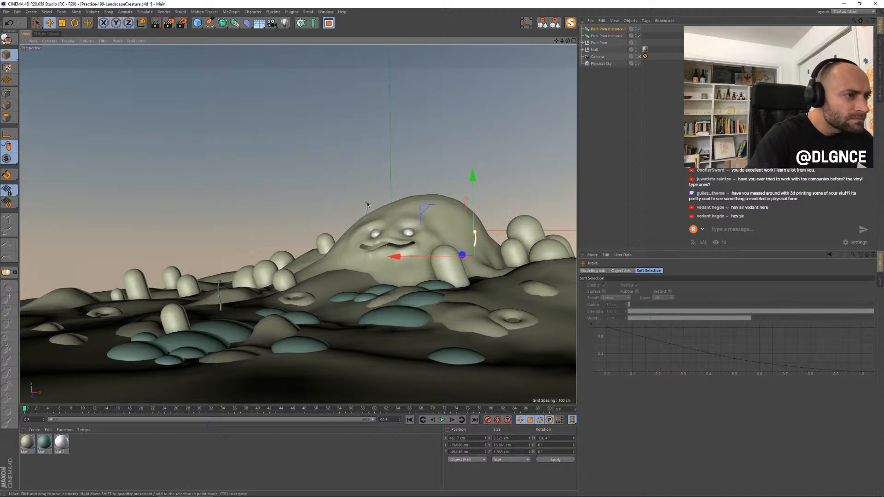
drag(466, 259, 442, 256)
drag(407, 206, 361, 270)
key(r)
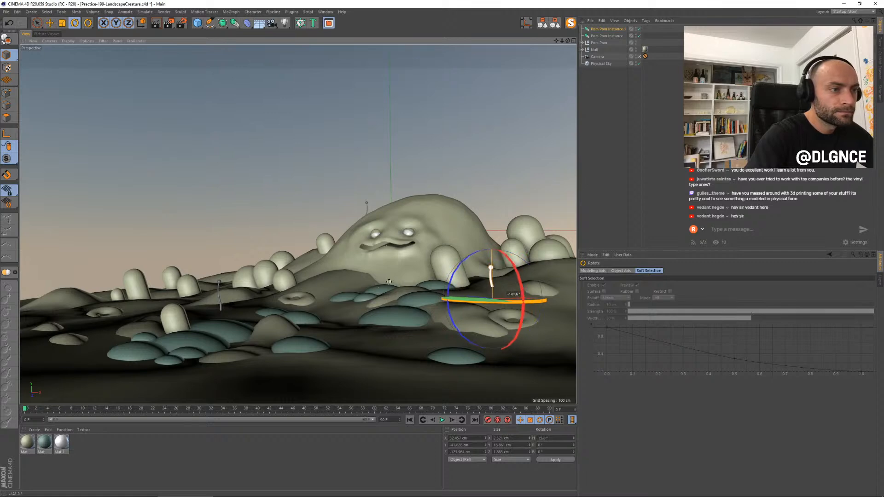
Step: Copy the slope's plant instance into the right foreground and lower it into the terrain
key(e)
drag(555, 302, 411, 291)
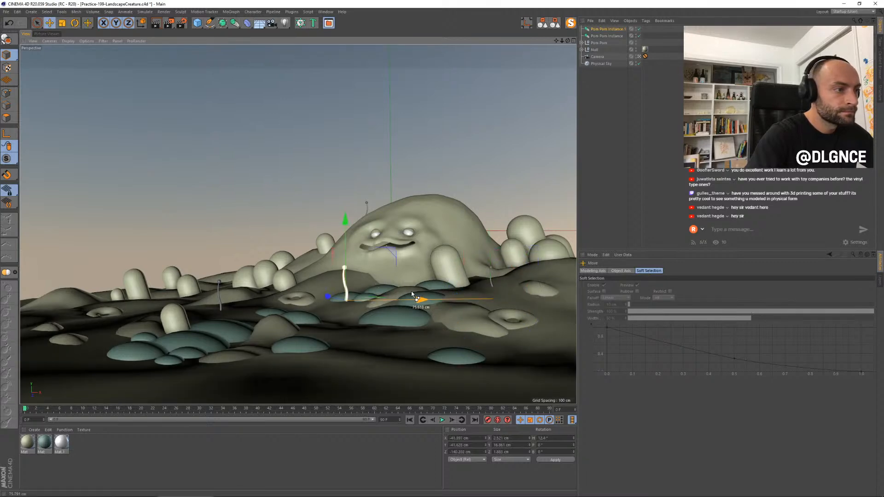
ctrl+drag(312, 323, 417, 344)
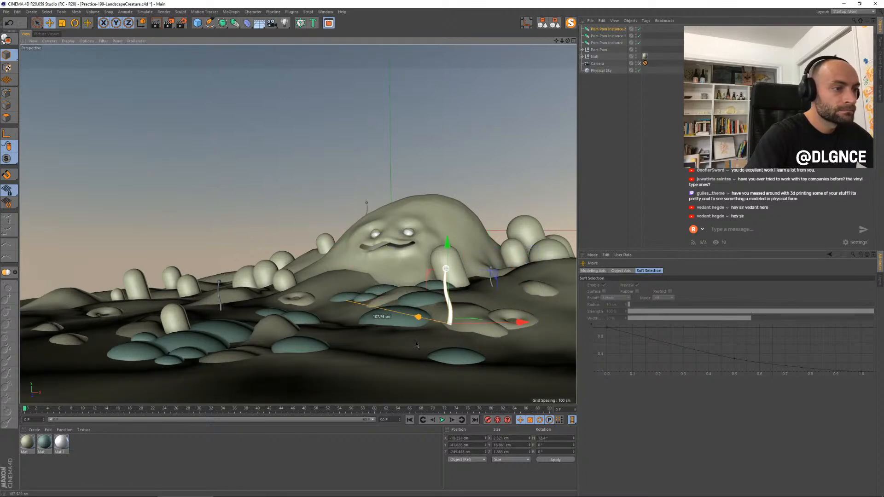
drag(448, 244, 448, 313)
Step: Add three more plant instances clustered around the right foreground one, varying their positions and rotations
ctrl+drag(496, 341, 522, 339)
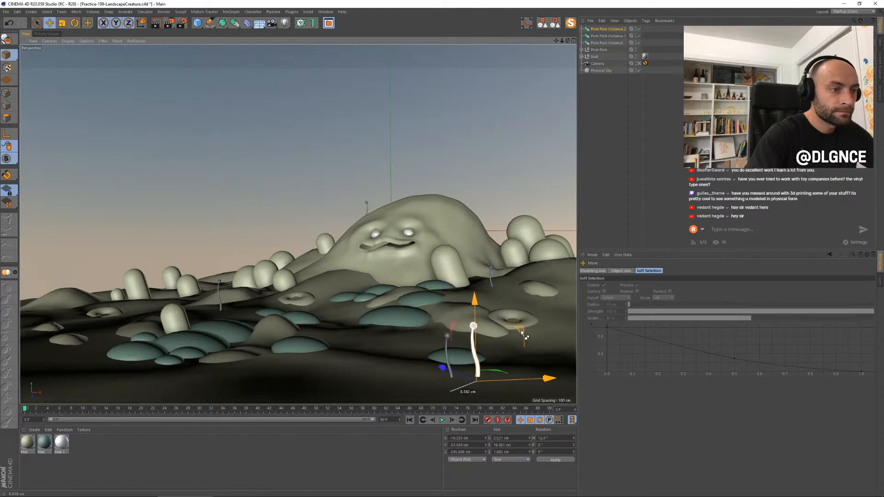
key(r)
drag(495, 394, 525, 369)
key(e)
key(r)
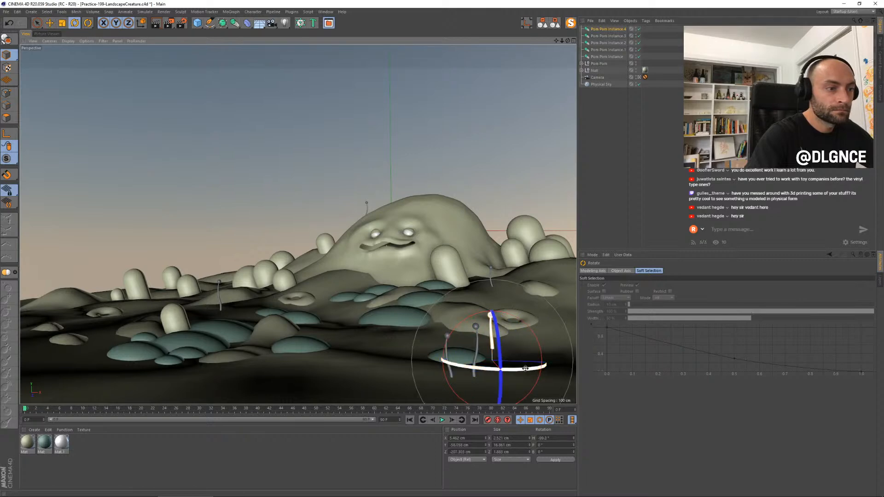
key(e)
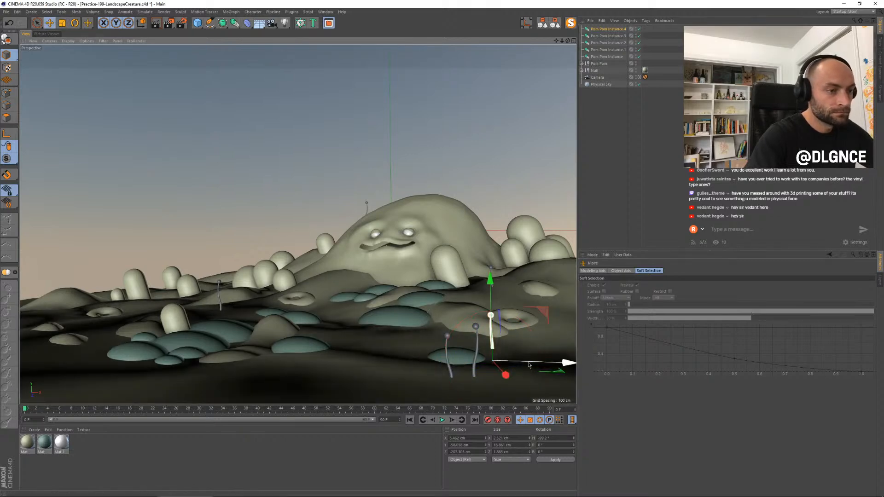
drag(562, 374, 352, 350)
key(t)
key(r)
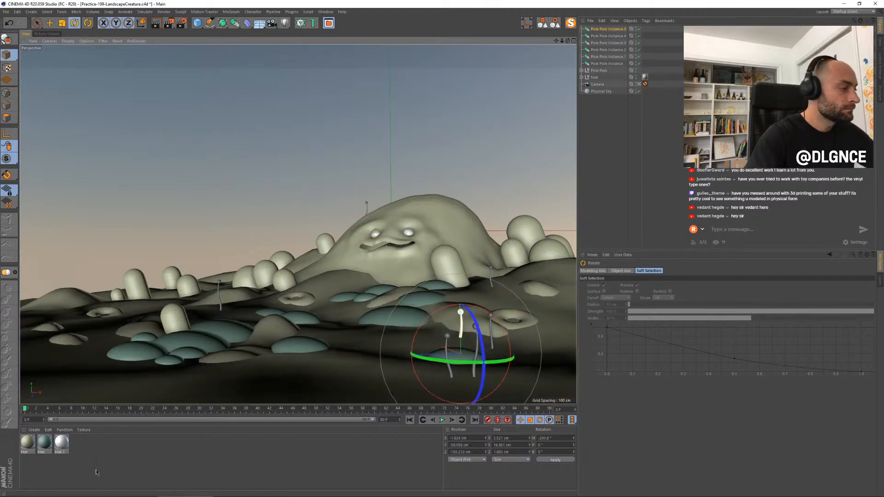
Step: Duplicate the teal material, recolor the copy a darker green and apply it to the original plant's stem
click(51, 441)
ctrl+drag(47, 444, 58, 445)
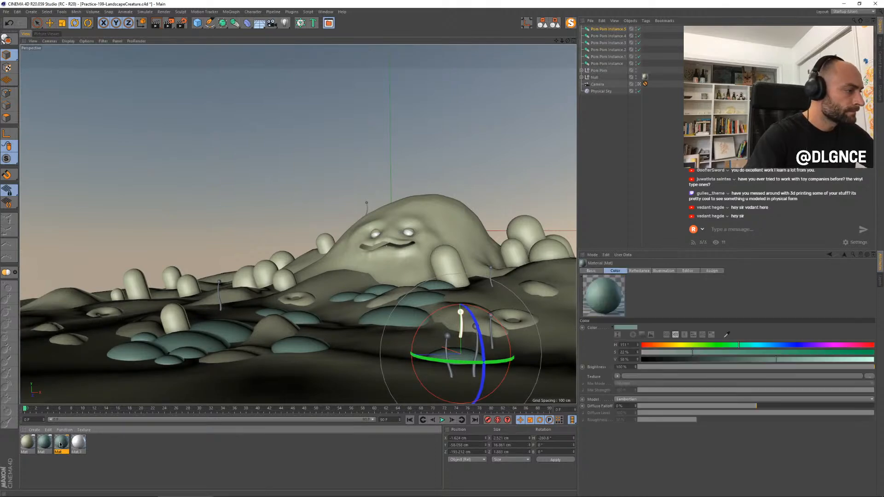
double_click(61, 442)
drag(179, 47, 404, 144)
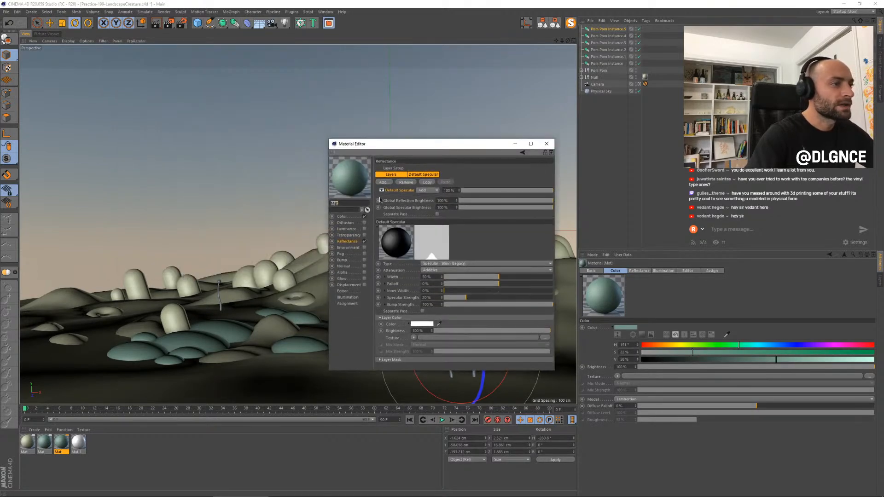
click(341, 216)
drag(493, 201, 480, 186)
drag(355, 182, 224, 312)
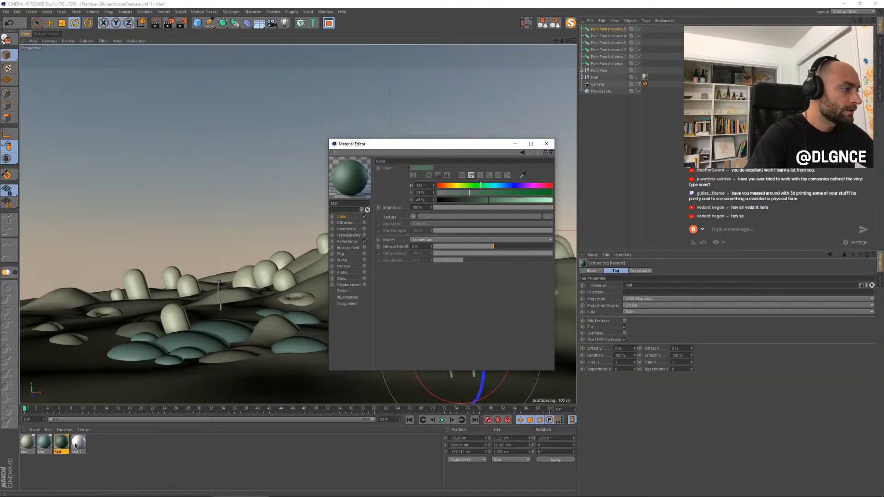
Step: Duplicate the beige terrain material, recolor the copy golden yellow with 65% saturation and 88% value, and apply it to the plant's ball
ctrl+drag(29, 444, 88, 446)
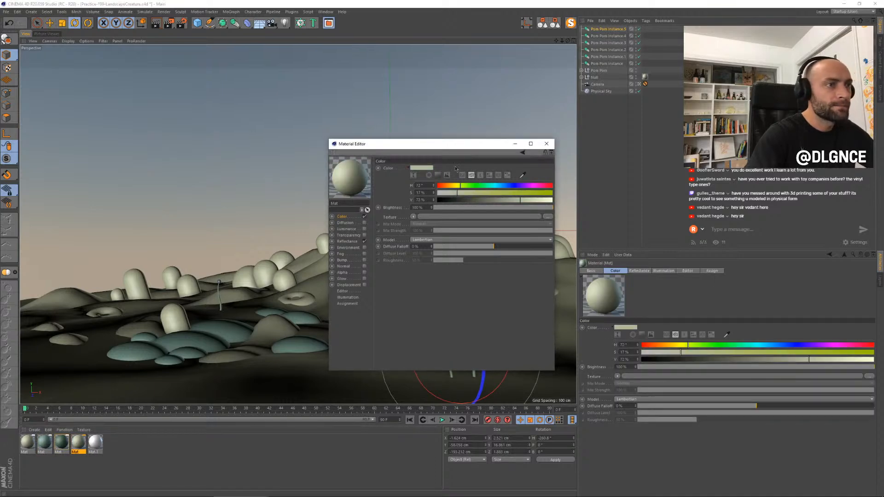
click(456, 186)
click(505, 193)
click(451, 186)
drag(523, 200, 538, 200)
click(509, 193)
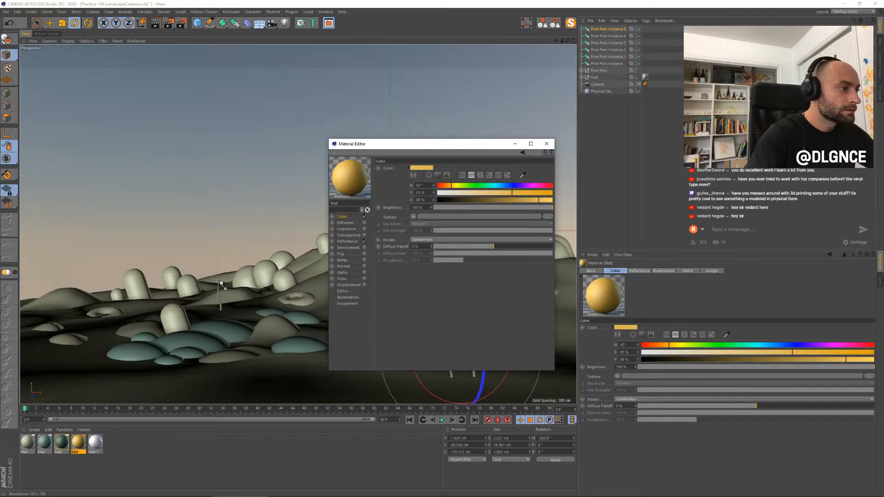
drag(220, 283, 219, 282)
click(546, 144)
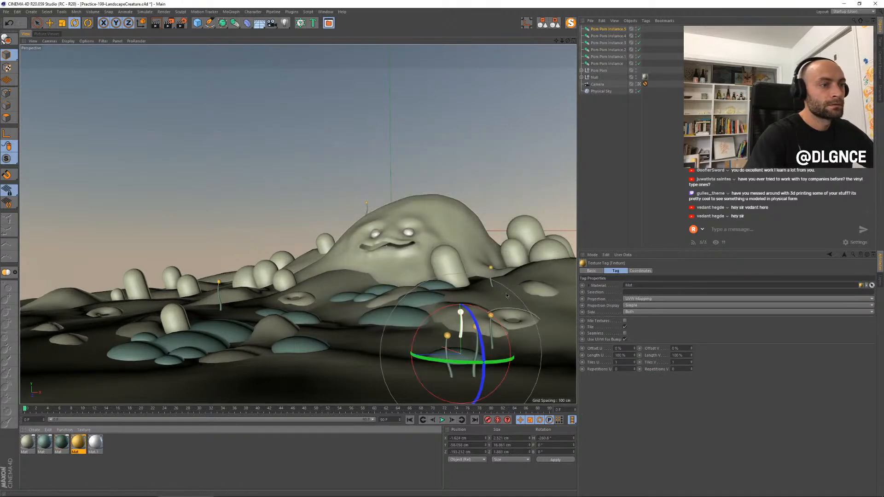
Step: Render the scene to the Picture Viewer to check the recolored plants
click(506, 199)
key(shift+r)
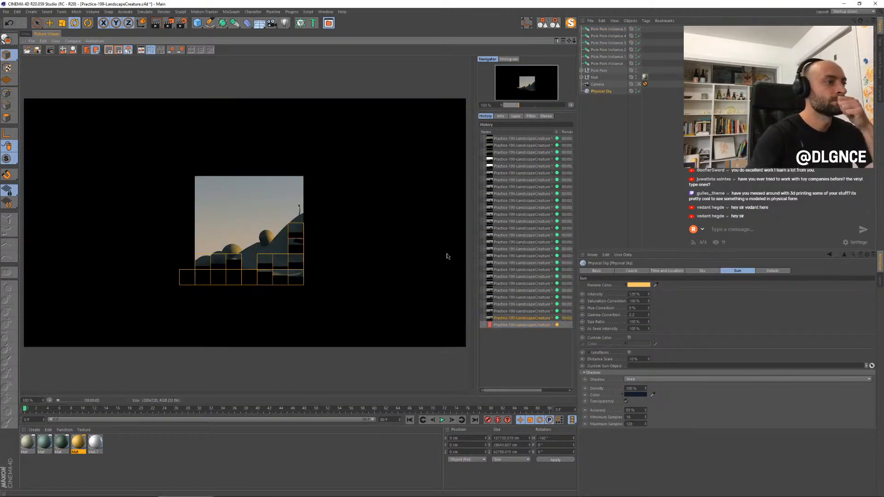
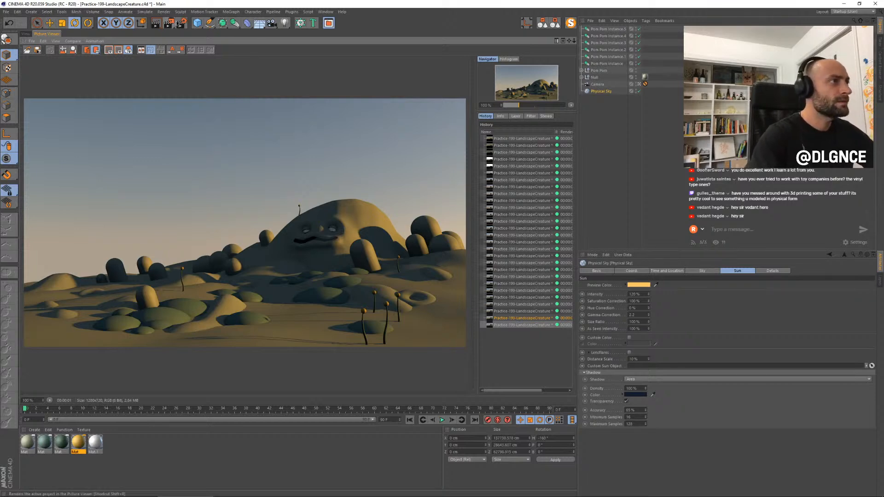
Step: Add Global Illumination to the render settings with Low samples, Preview record density and Radiosity Maps as the secondary method
click(181, 23)
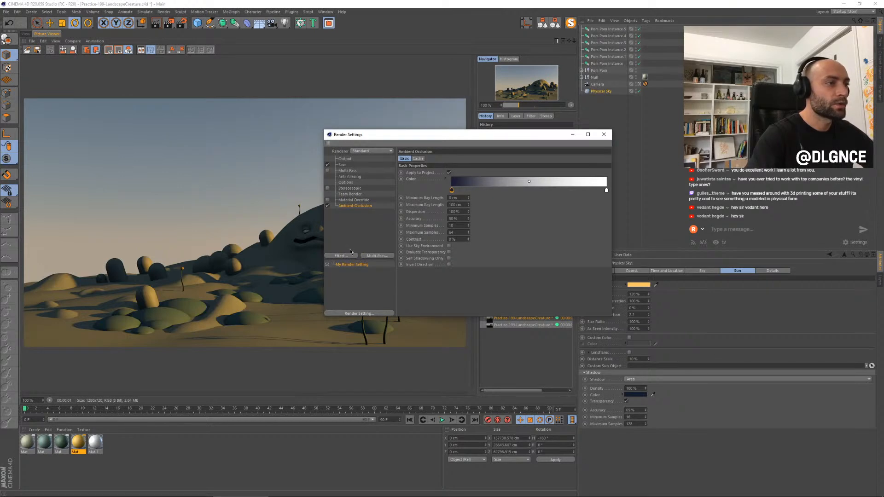
click(346, 255)
click(379, 340)
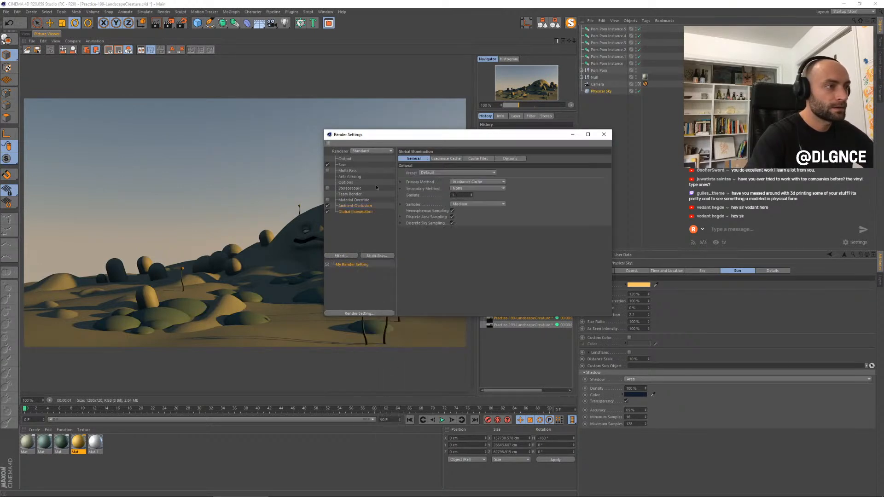
click(473, 204)
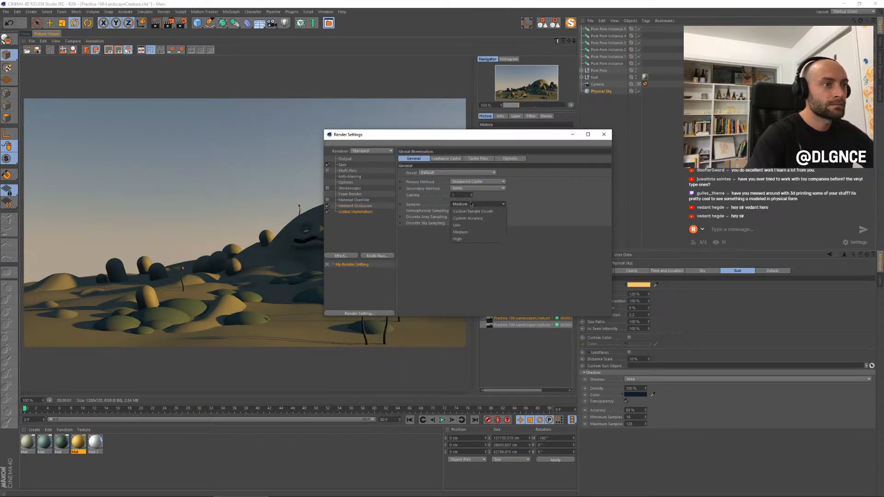
click(460, 232)
click(446, 158)
click(460, 173)
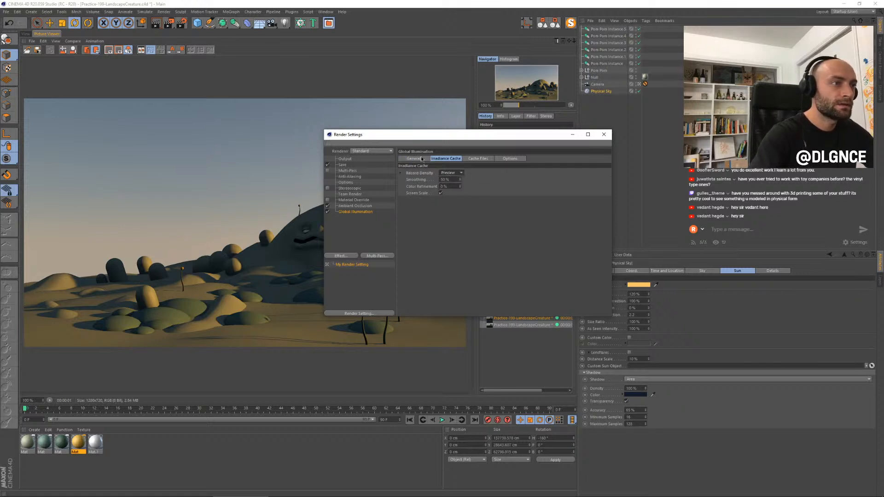
click(422, 159)
click(472, 189)
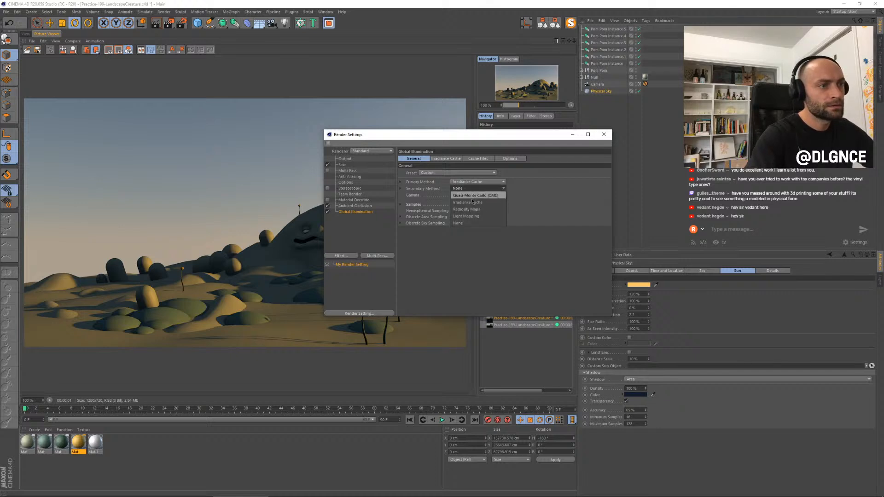
click(471, 209)
Step: Render the scene with global illumination and bring up the previous render for comparison
key(shift+r)
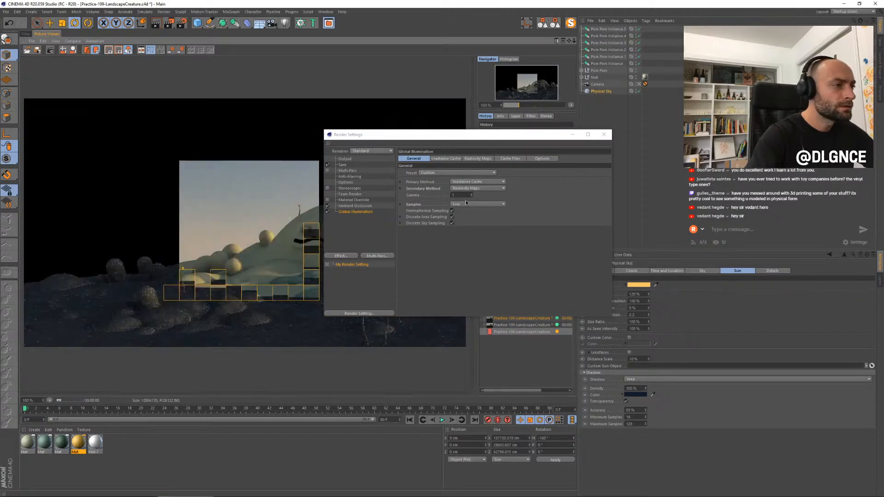
click(603, 135)
click(523, 325)
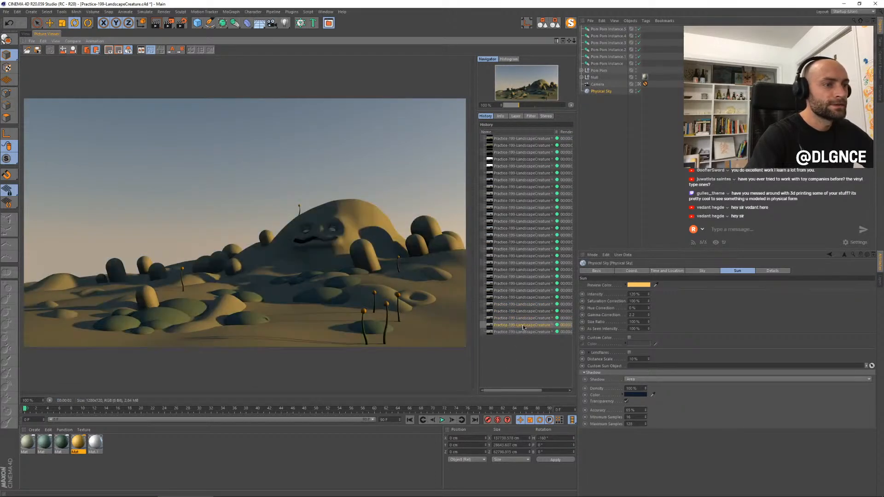
Step: Compare the last two renders in the Picture Viewer history to judge the effect of global illumination
key(Down)
key(Up)
key(Down)
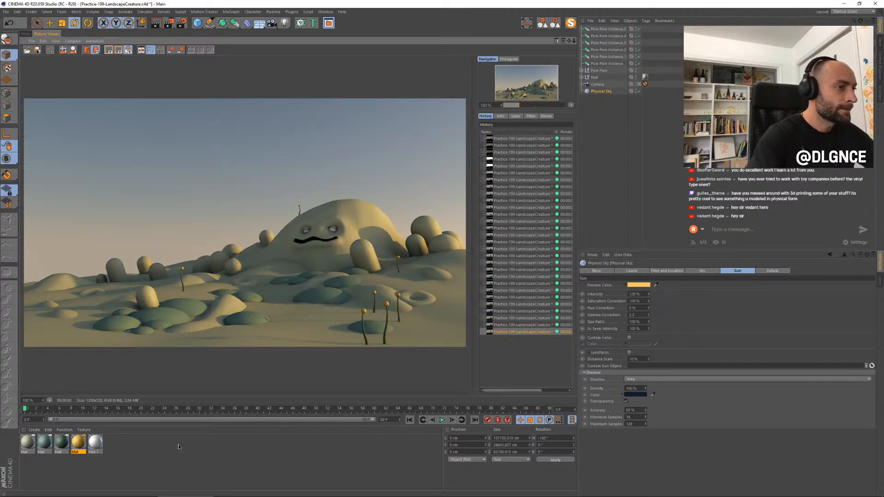
Step: Duplicate the dark green material and recolor the copy dark navy with hue 241°, saturation about 36% and value 30%
click(152, 454)
ctrl+drag(65, 446, 76, 444)
double_click(78, 443)
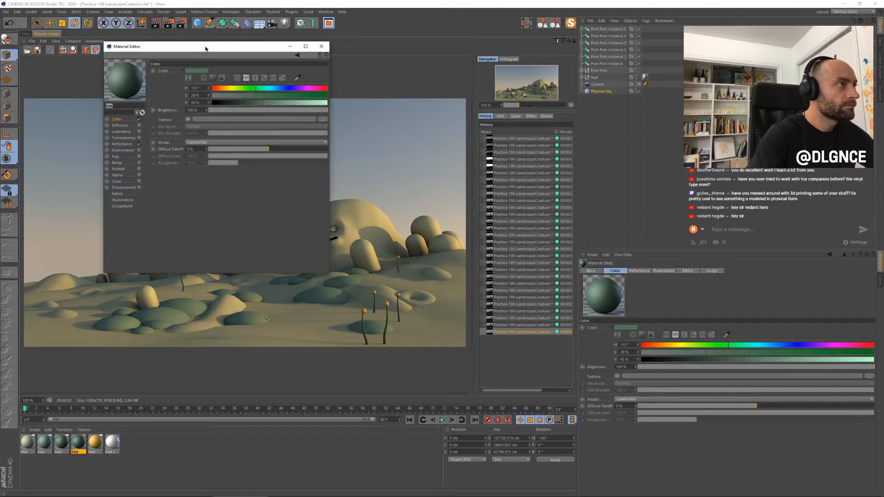
drag(204, 48, 377, 153)
click(452, 191)
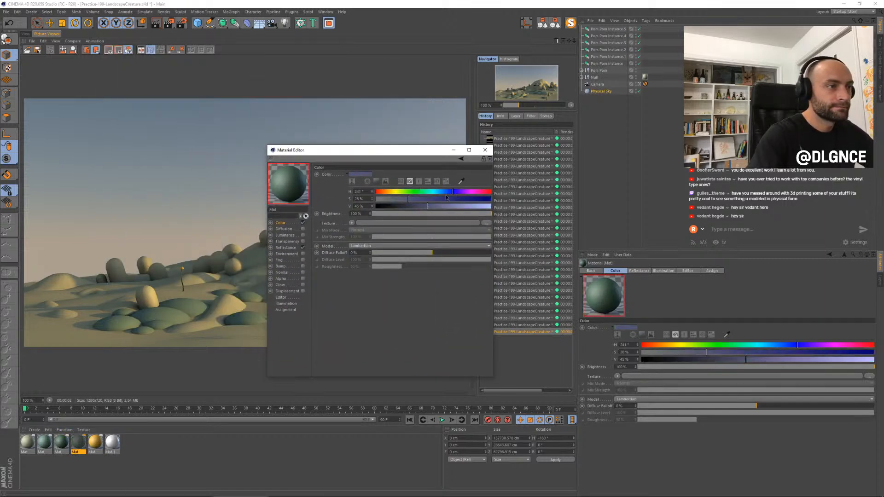
click(392, 206)
click(415, 206)
click(417, 199)
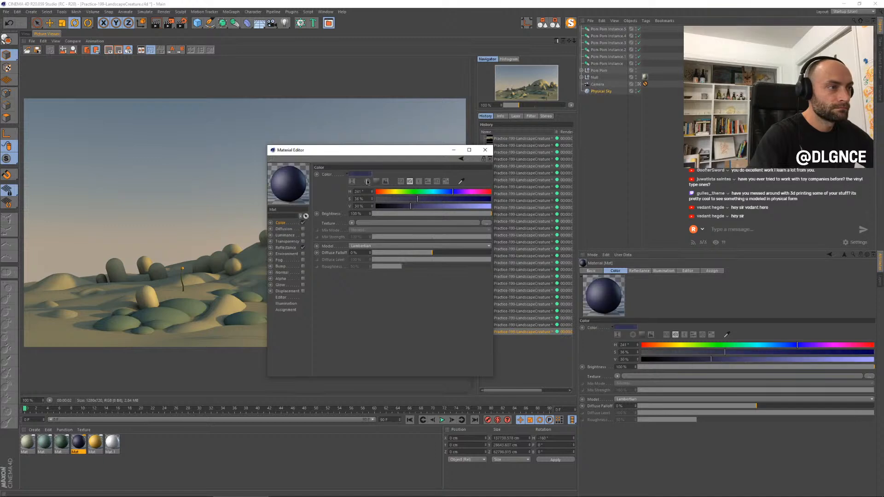
Step: Set the navy material's default specular layer to 40% and apply the material to the group of capsules
click(285, 248)
click(437, 197)
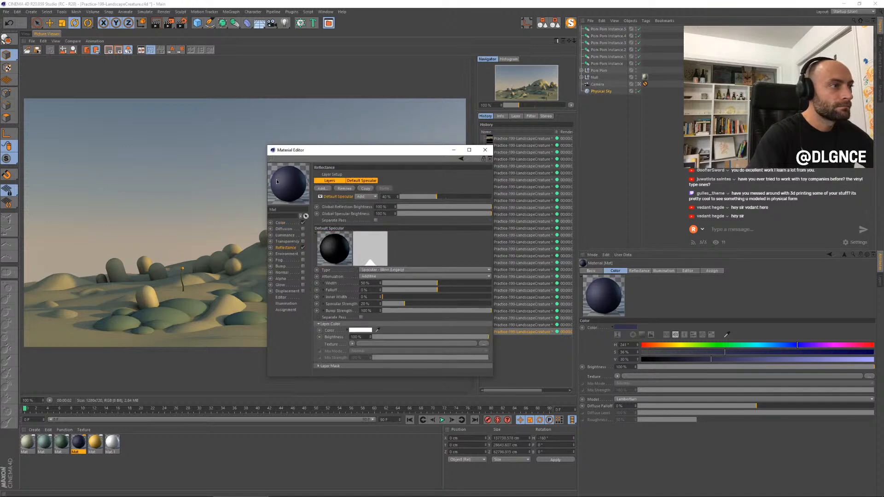
drag(315, 155, 490, 217)
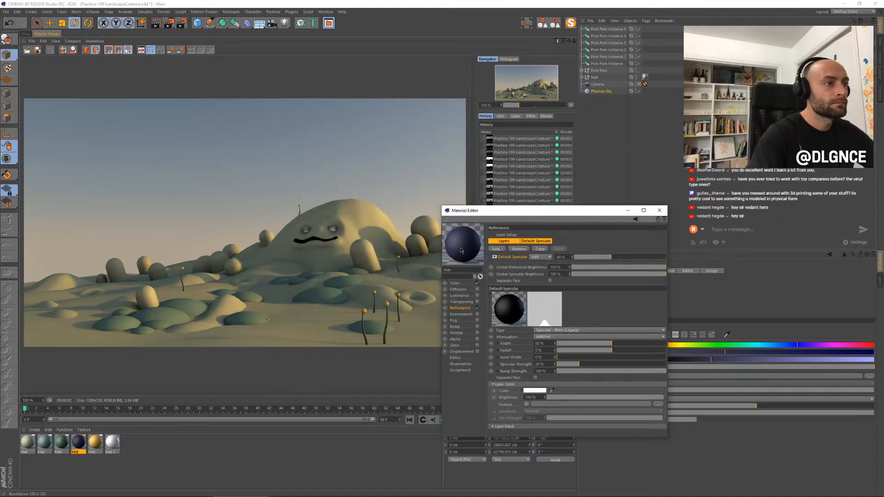
click(26, 34)
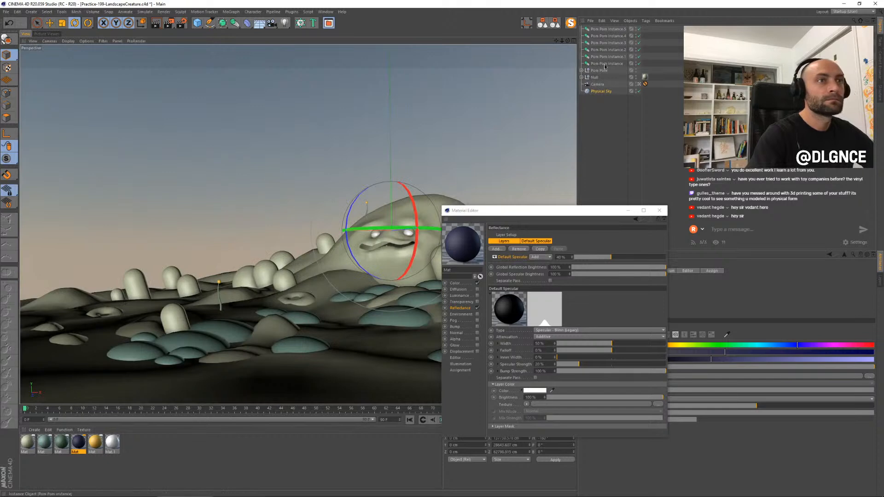
click(169, 280)
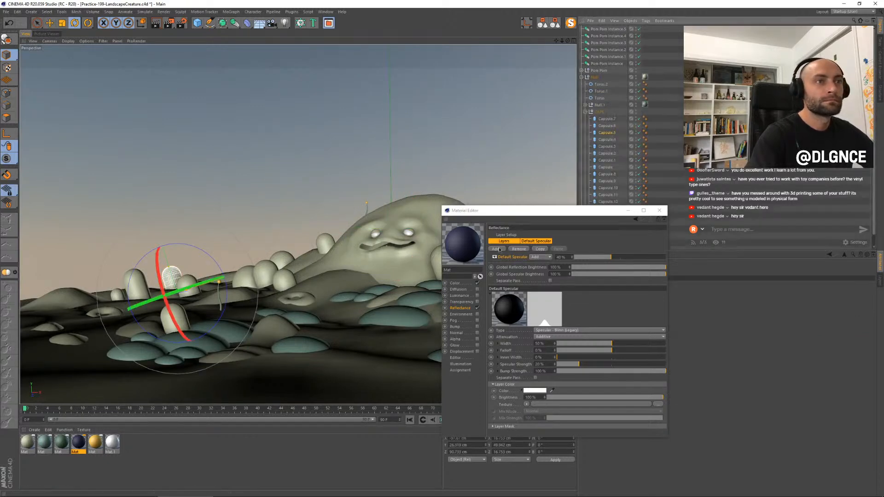
drag(466, 247, 598, 111)
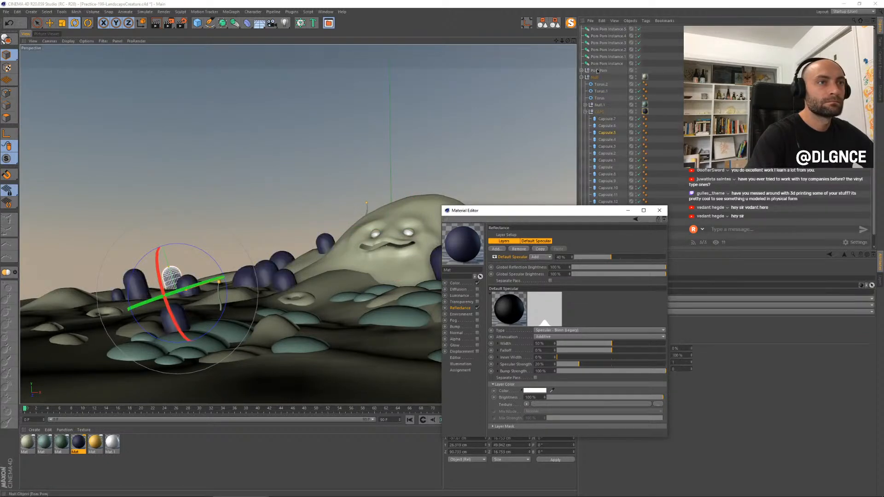
Step: Group the Pom Pom plant and all its instances under a null named PomPoms
click(599, 71)
shift+click(607, 29)
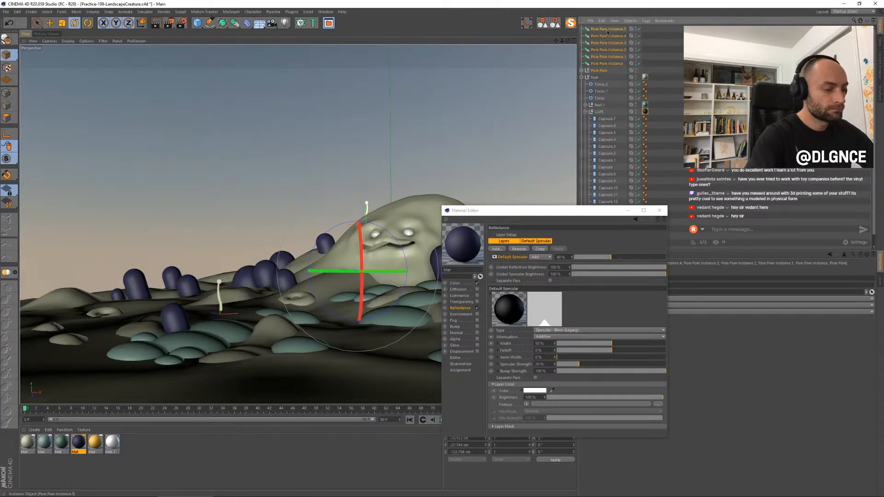
key(alt+g)
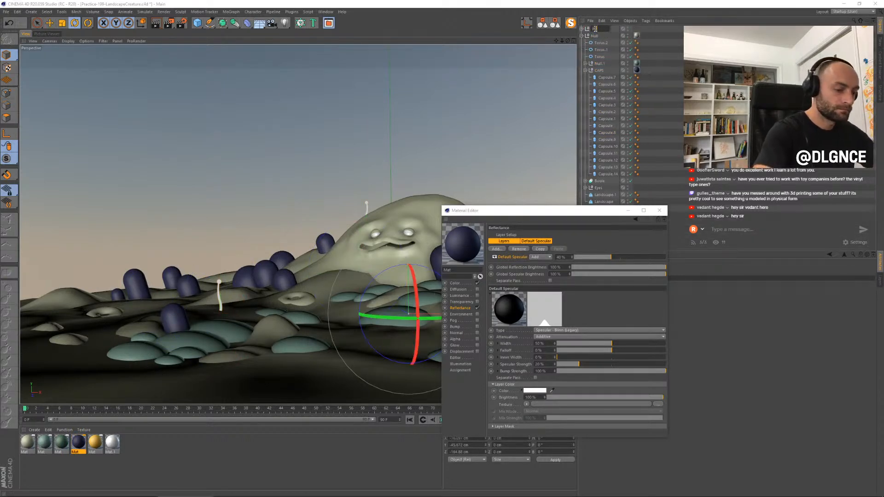
double_click(595, 28)
text(PomPoms)
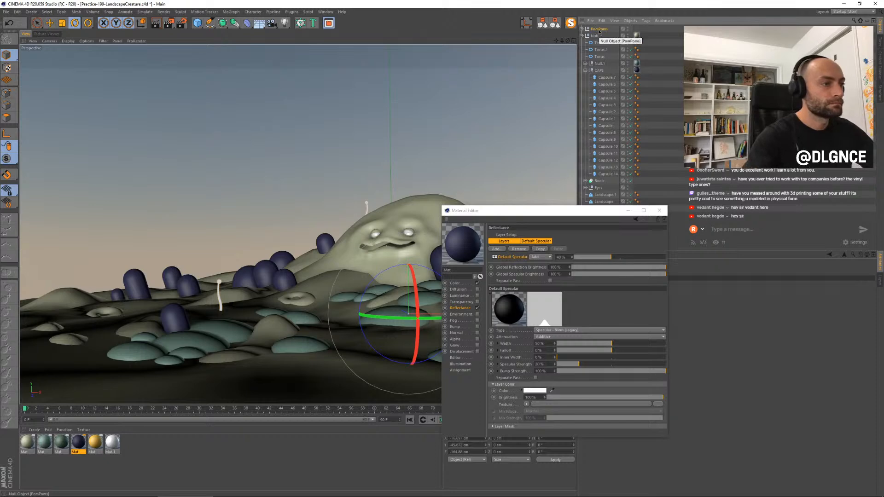
key(Return)
Step: Set the navy material's saturation to 22% and value to 30%, rendering the scene before and after the change
key(shift+r)
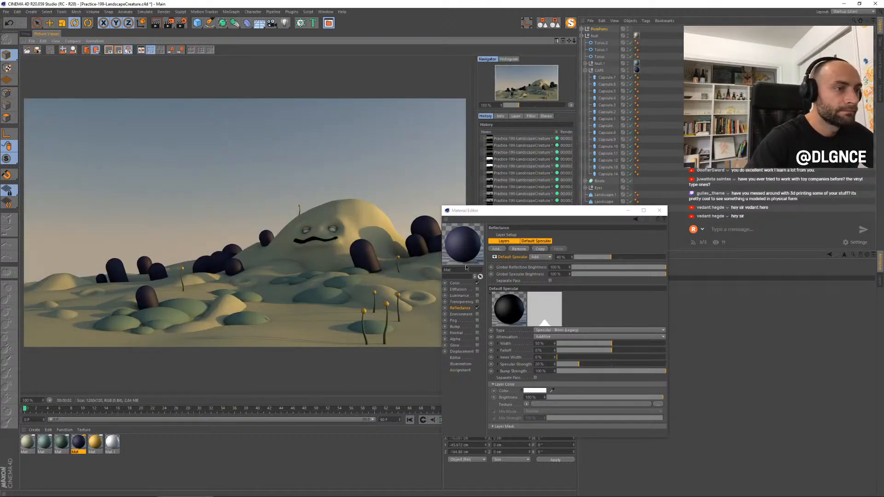
click(459, 283)
drag(591, 259, 576, 263)
click(583, 267)
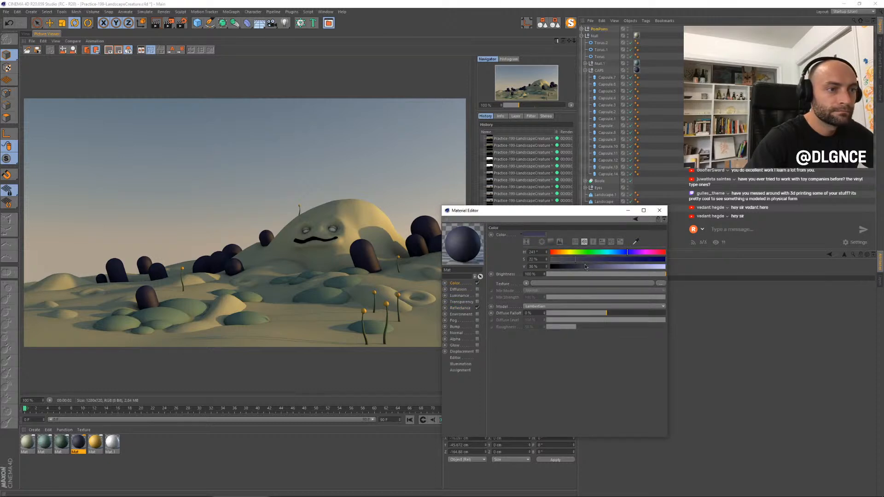
key(shift+r)
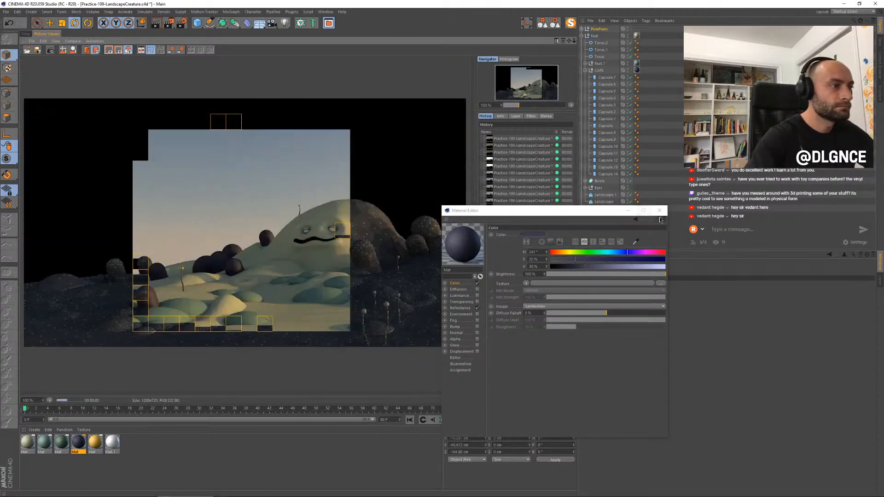
click(659, 210)
Step: Move the leftmost capsule of the cluster beside the creature farther back and slightly left, away from its neighbors
click(26, 34)
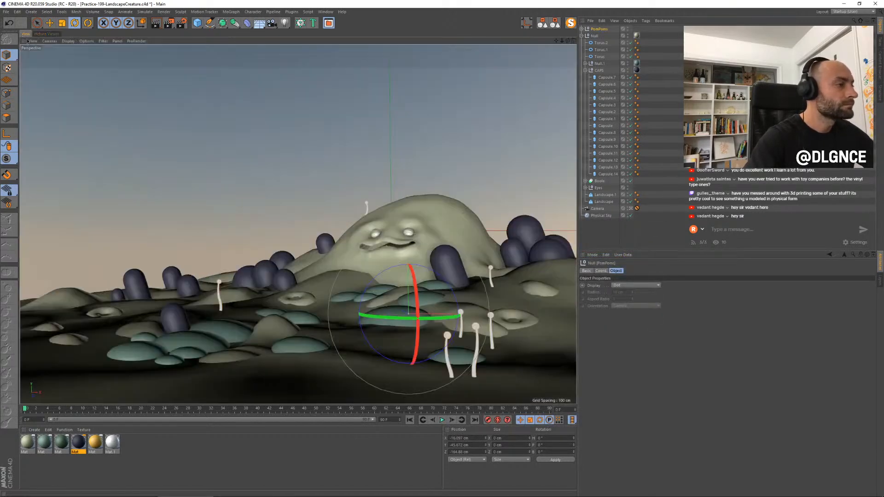
click(248, 266)
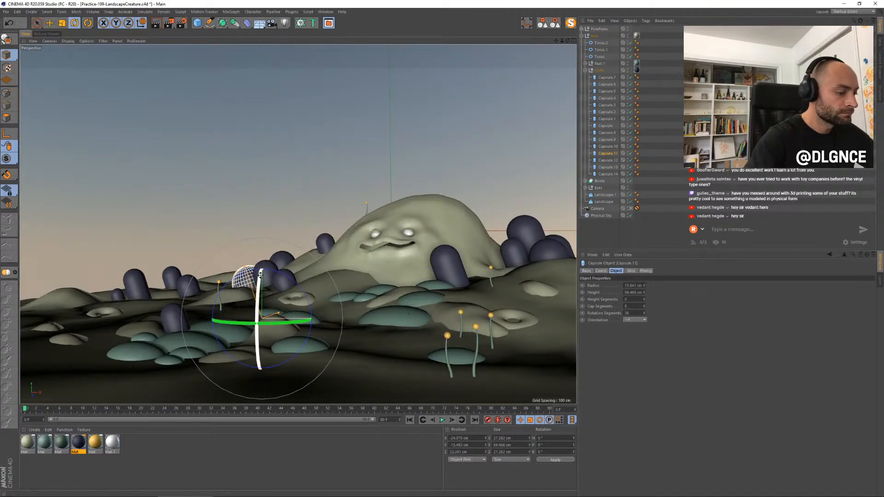
key(e)
drag(270, 314, 274, 309)
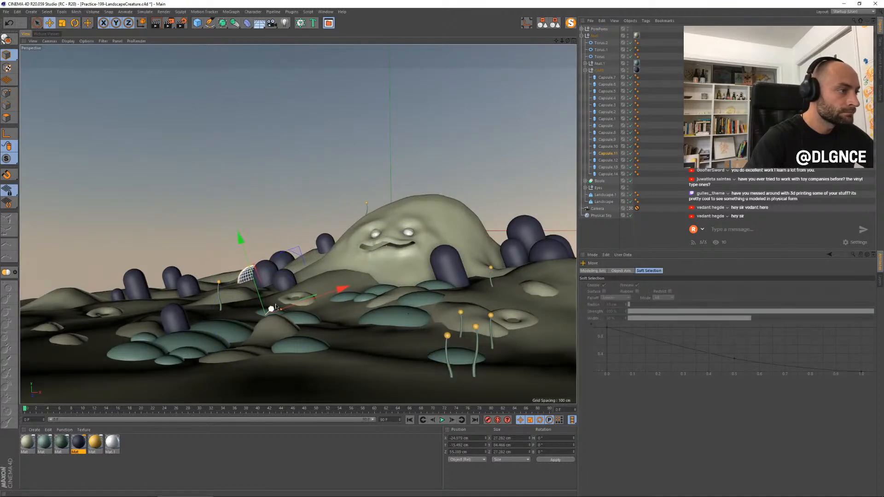
drag(295, 254, 288, 256)
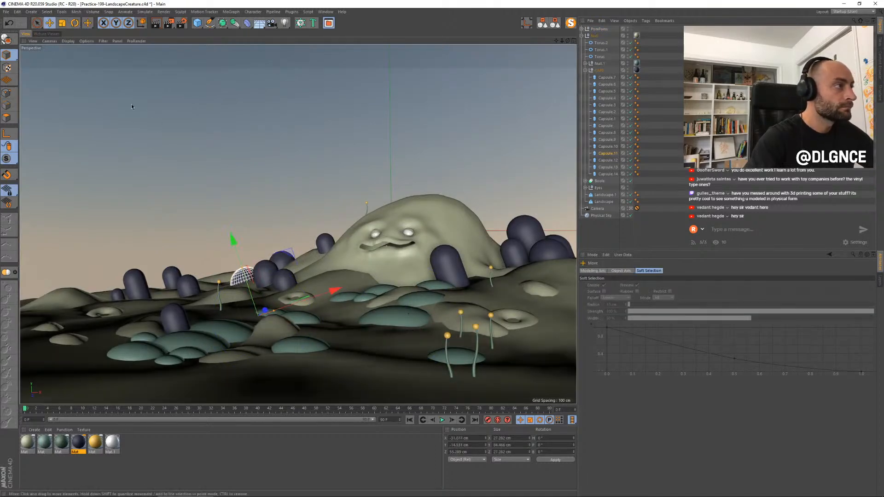
Step: Set specular width to about 75% and the default specular layer to about 38% on the beige, teal and dark green materials, and render the scene
click(48, 34)
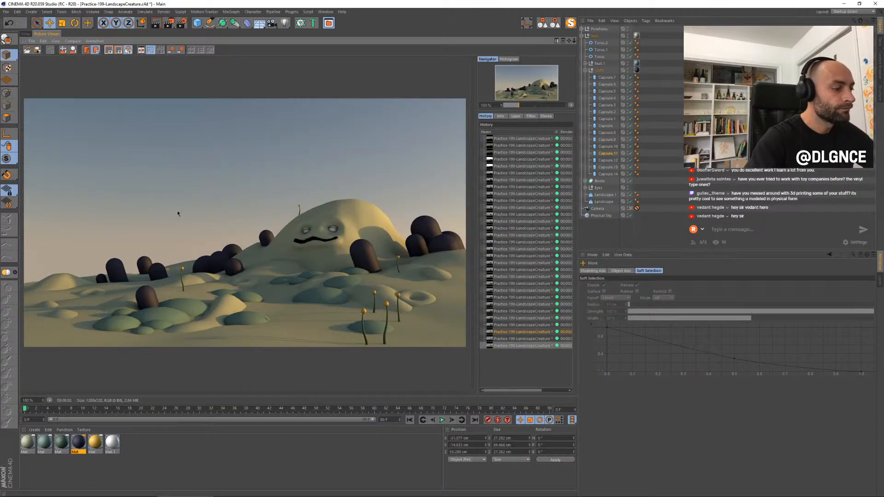
drag(32, 449, 61, 448)
double_click(29, 443)
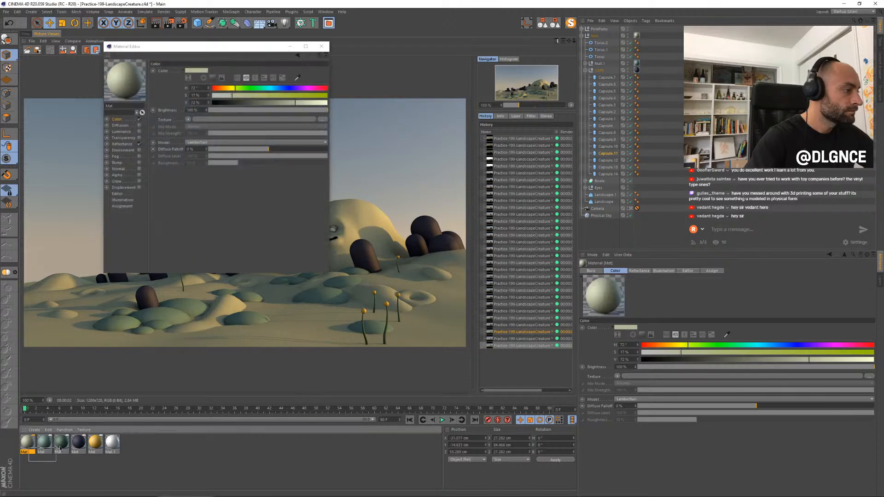
click(121, 145)
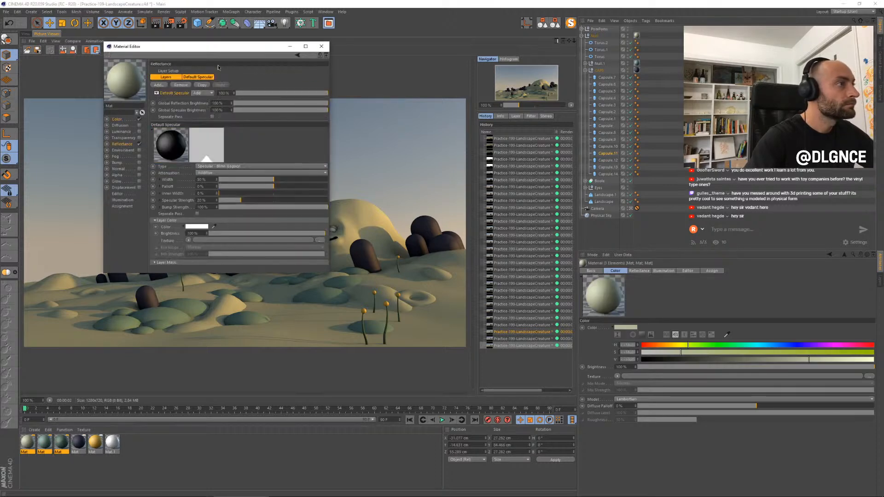
drag(214, 50, 431, 146)
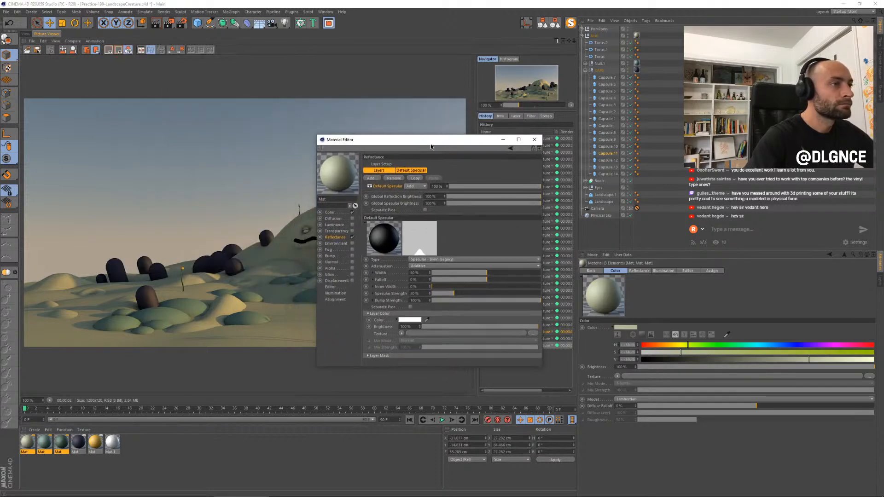
click(511, 273)
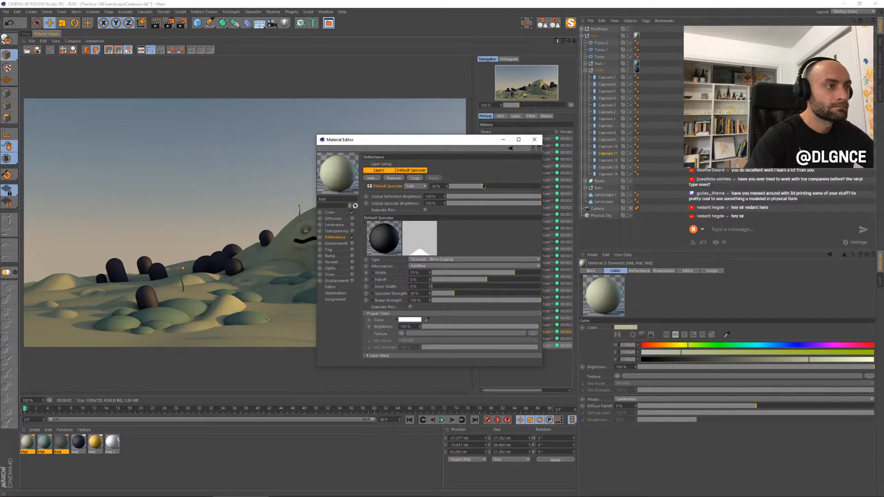
click(534, 140)
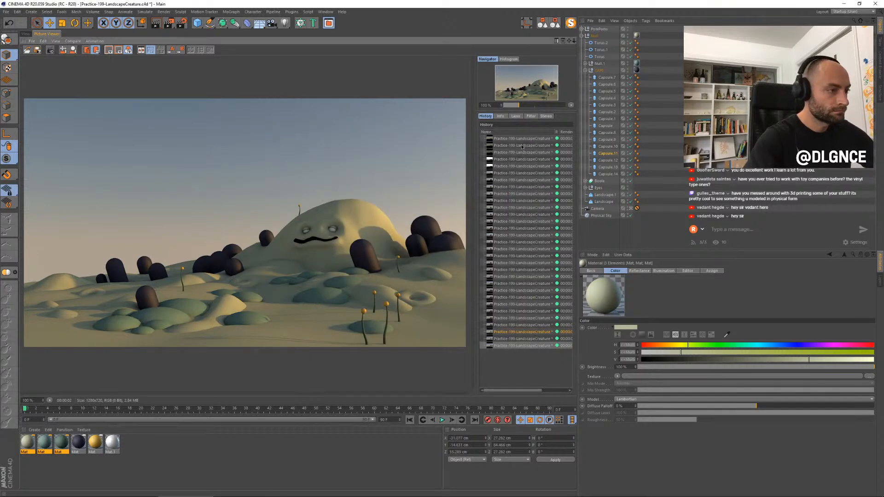
click(50, 50)
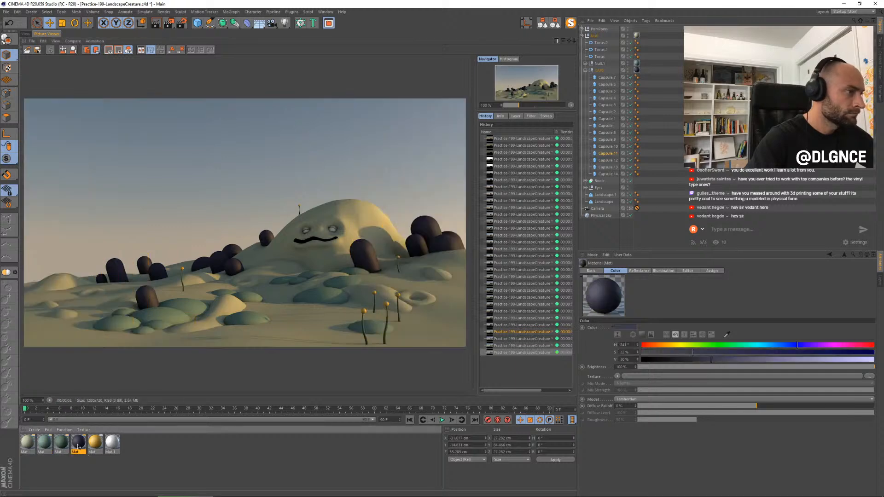
Step: Add a Noise texture to the layer mask of the navy material's default specular reflectance
double_click(78, 443)
drag(175, 49, 421, 195)
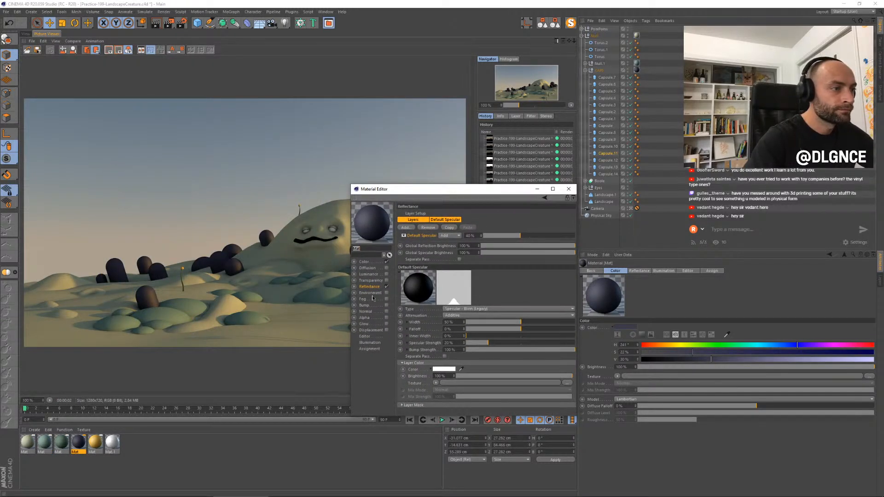
click(403, 405)
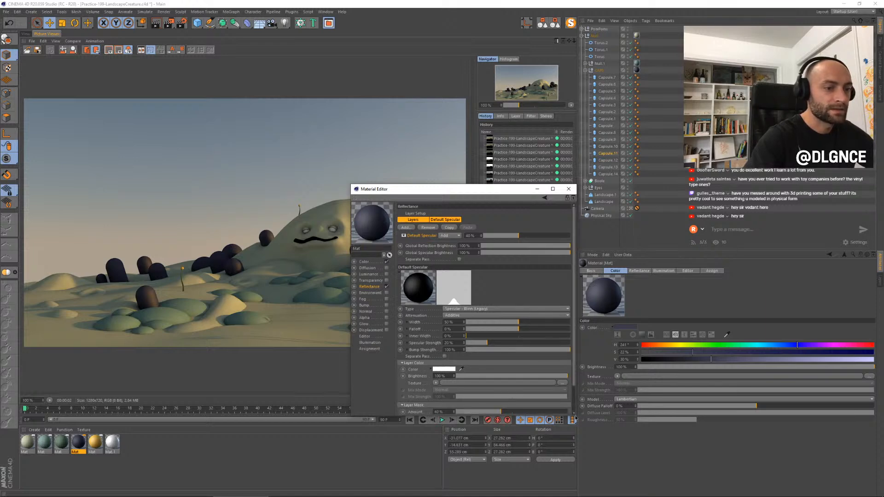
scroll(535, 390, down, 2)
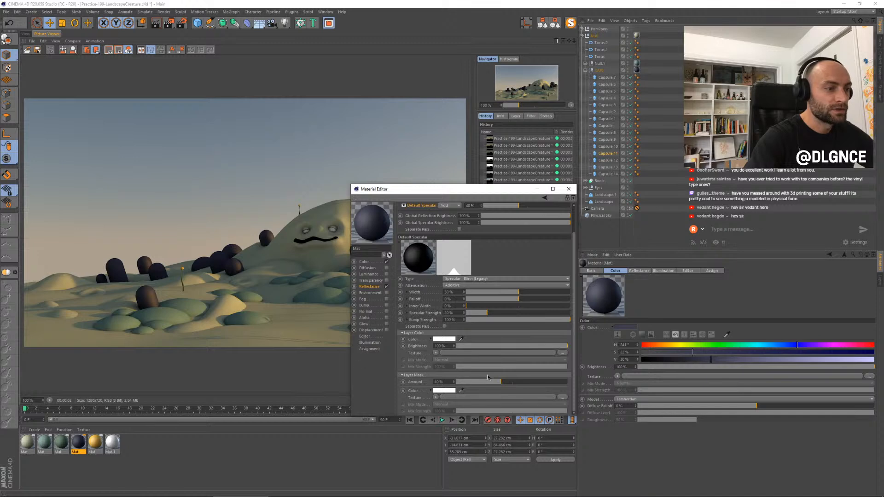
scroll(463, 366, up, 2)
scroll(432, 384, down, 2)
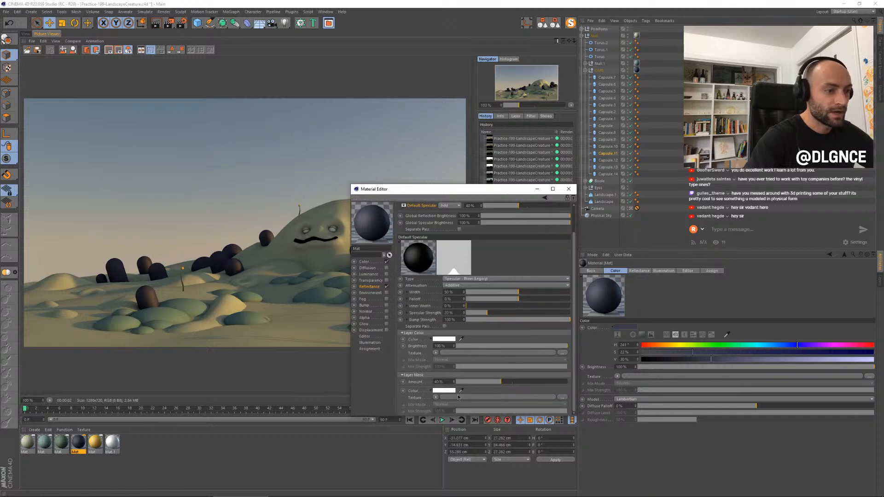
click(436, 398)
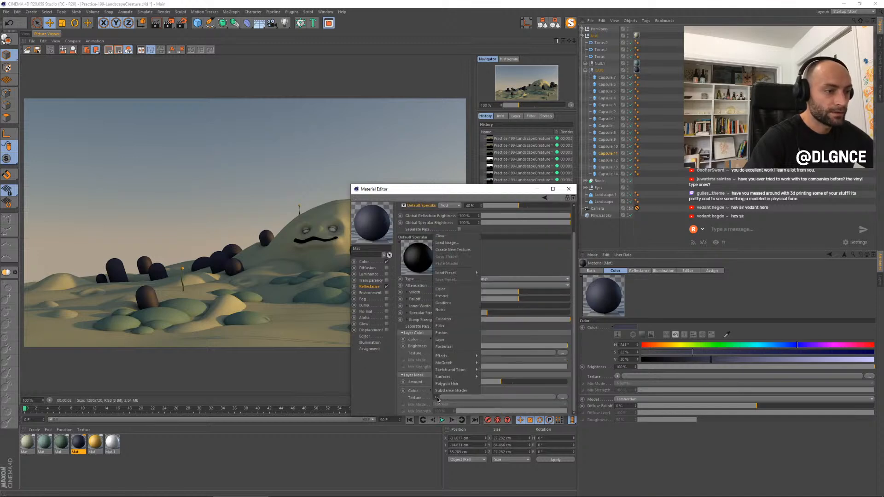
click(456, 310)
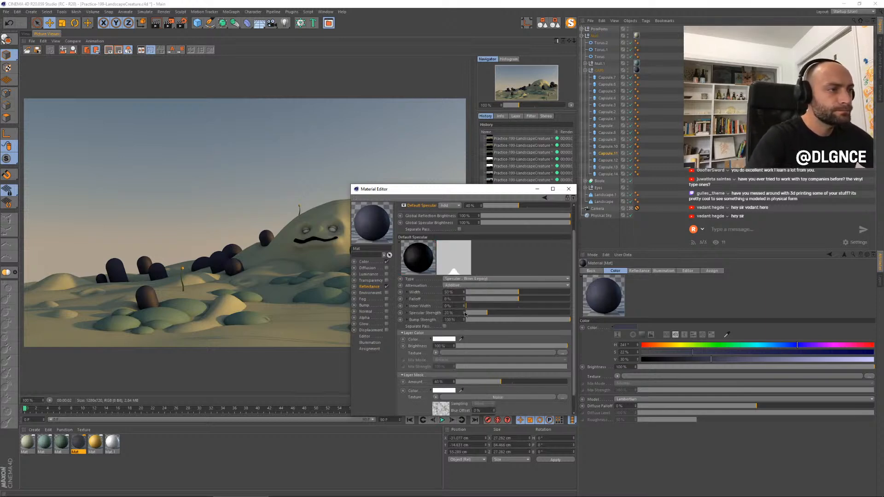
Step: Reduce the mask noise's global scale, set low clip to 24% and high clip to about 56%, and render the scene
click(441, 409)
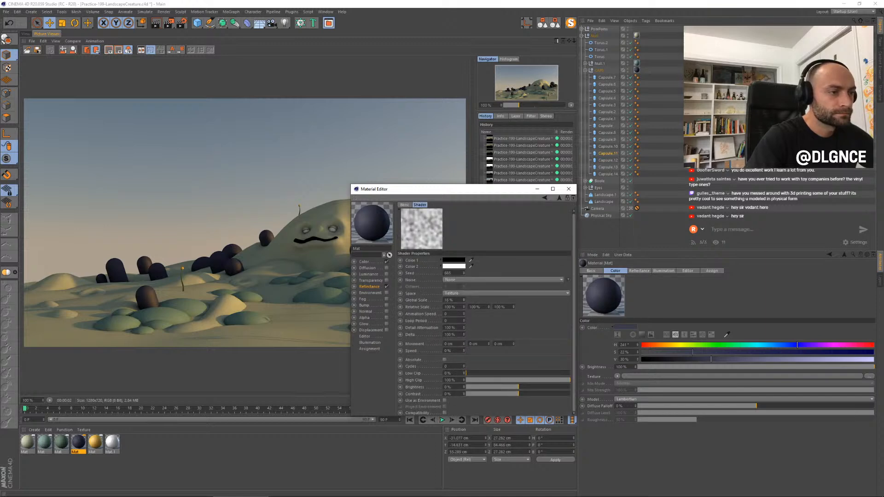
drag(466, 373, 492, 373)
drag(570, 380, 526, 380)
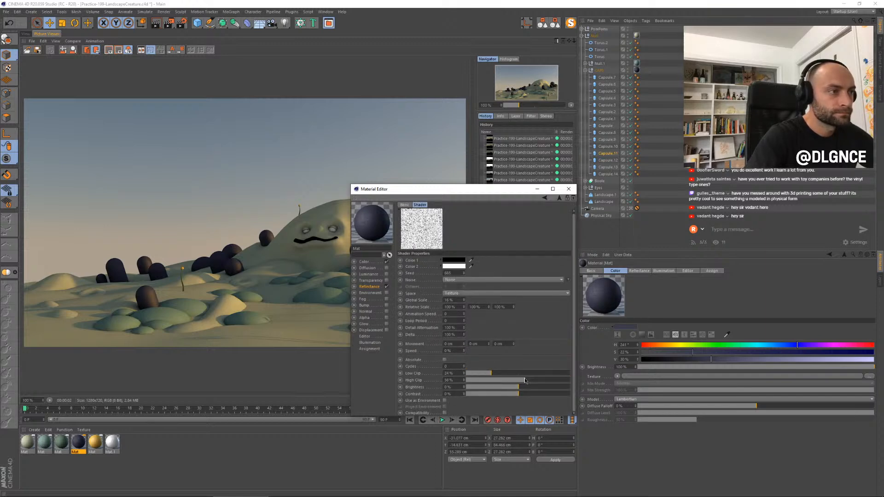
click(569, 189)
key(shift+r)
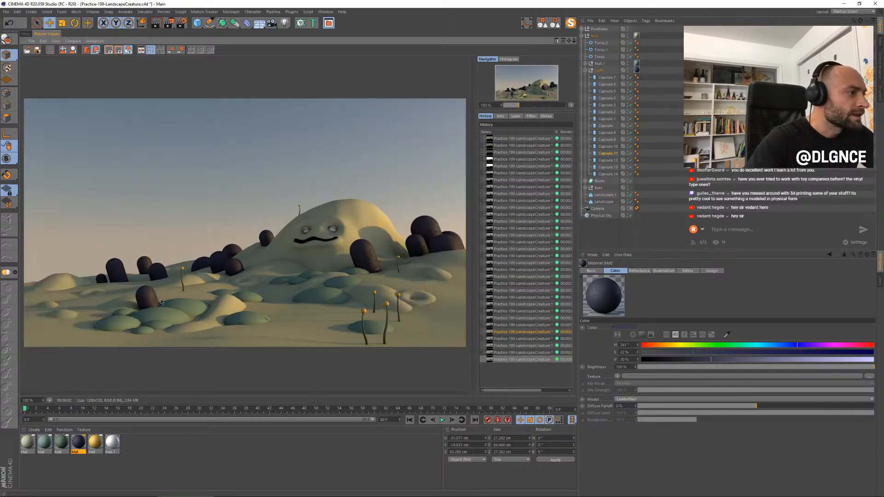
Step: Set the navy material's specular mask noise to 9% global scale and about 38% low clip, and render the scene
double_click(80, 446)
drag(232, 49, 609, 219)
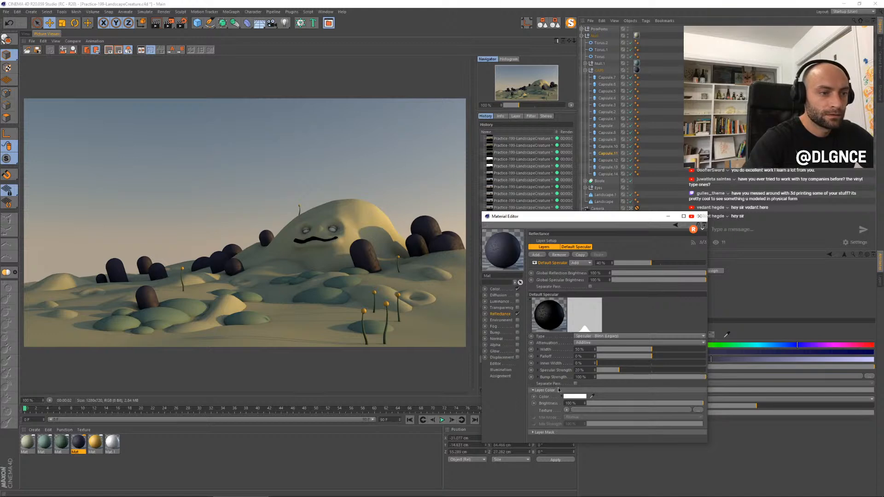
click(552, 432)
click(578, 415)
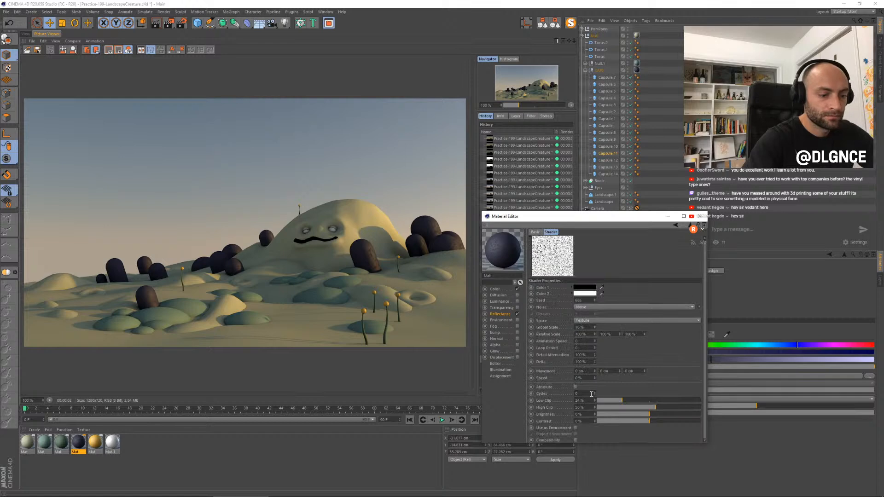
click(594, 328)
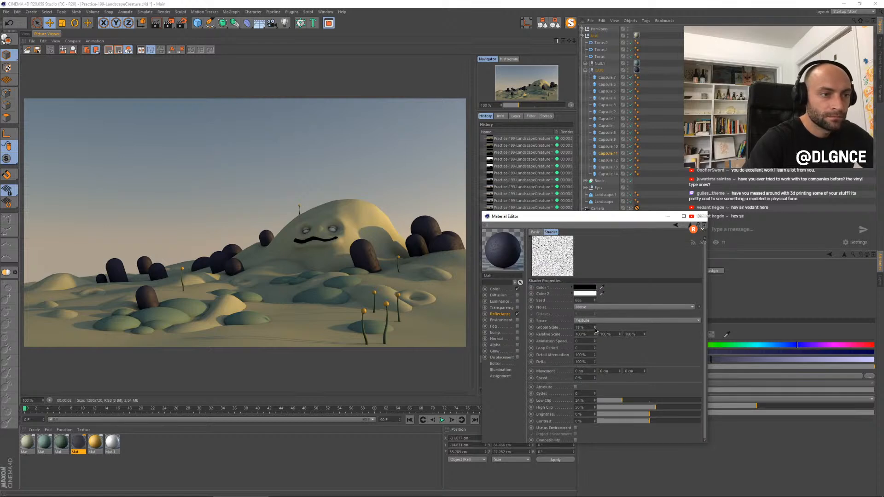
click(632, 401)
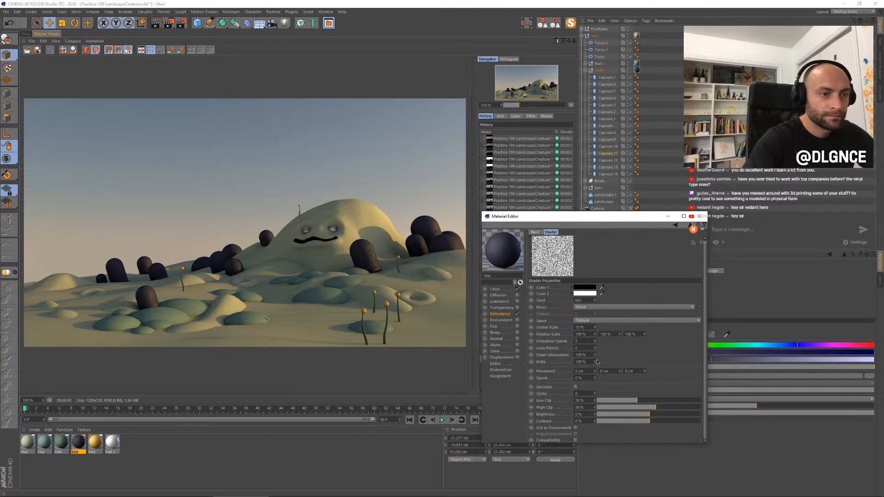
drag(595, 331, 576, 324)
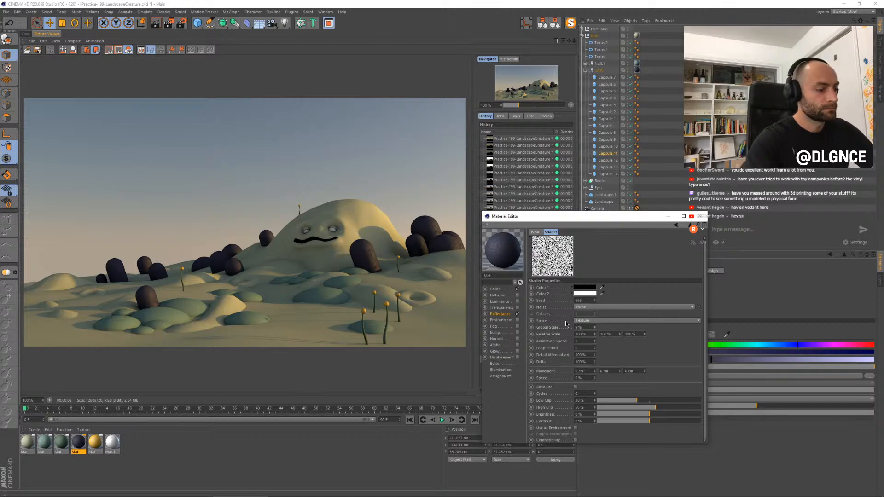
key(shift+r)
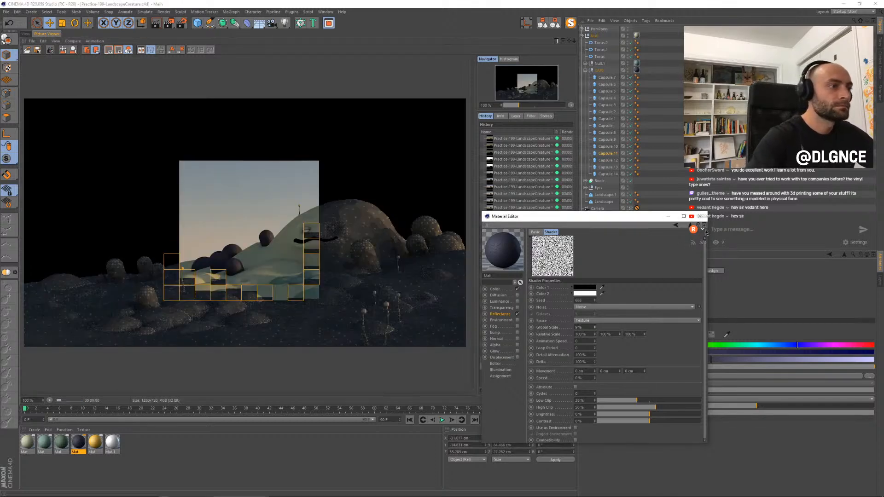
click(699, 216)
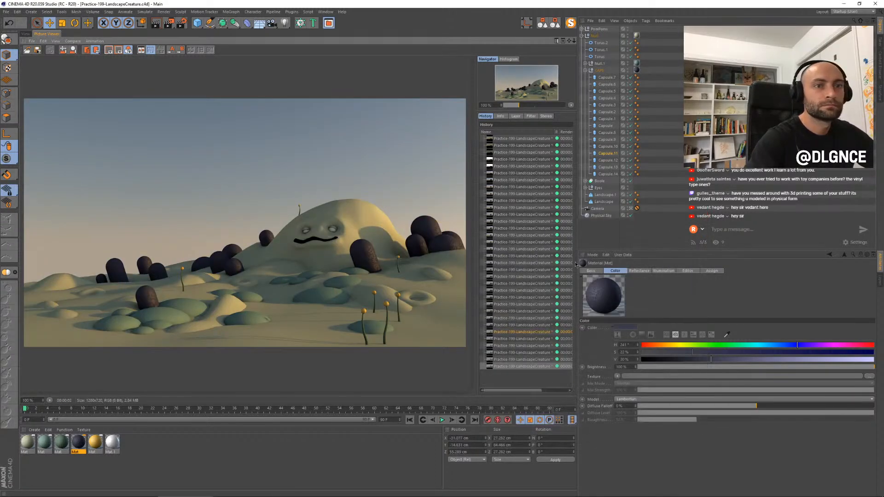
scroll(409, 356, down, 1)
scroll(280, 252, up, 1)
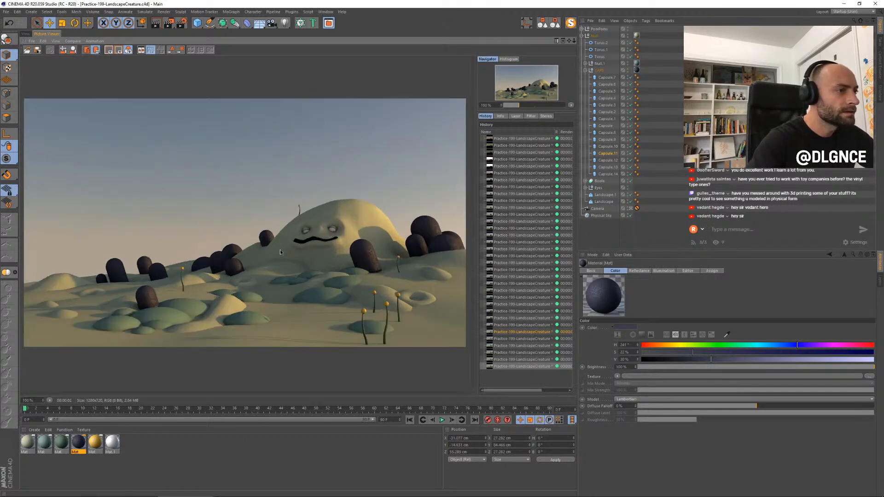
drag(479, 317, 497, 317)
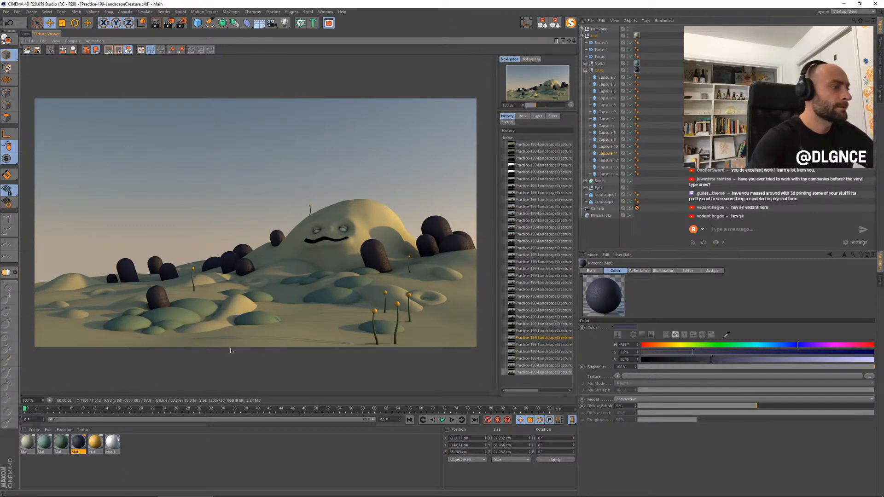
Step: Duplicate the beige material and set the copy's color to hue 87°, saturation 28% and value 65%
ctrl+drag(28, 442, 41, 442)
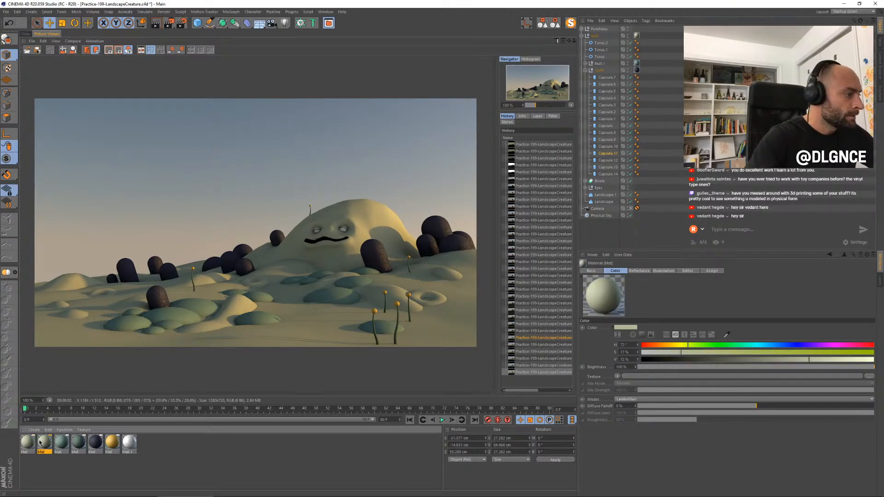
double_click(41, 442)
drag(180, 49, 403, 179)
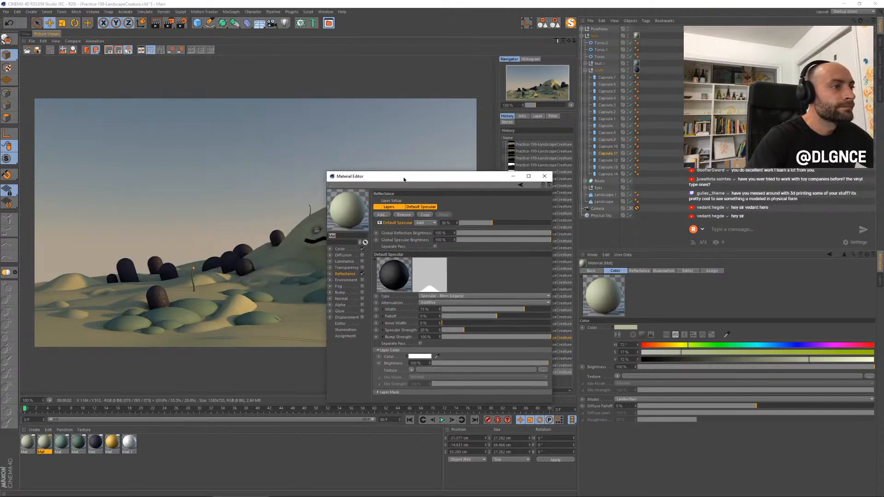
click(352, 248)
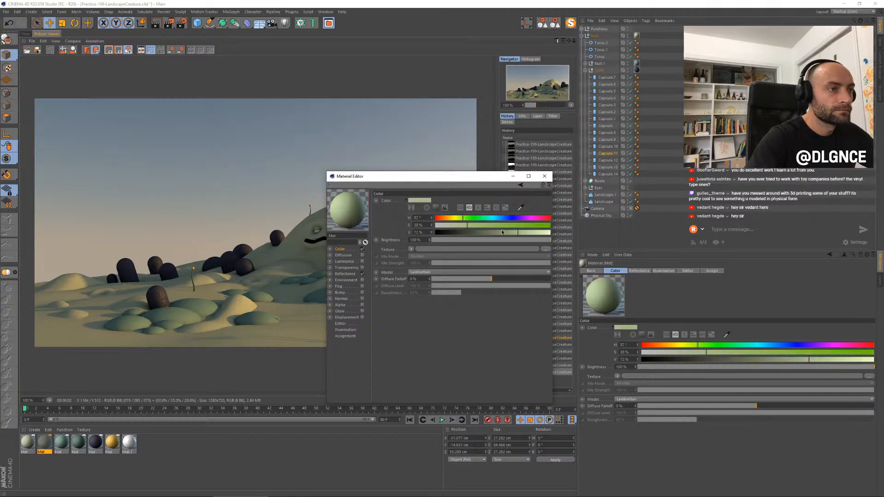
drag(510, 234, 510, 232)
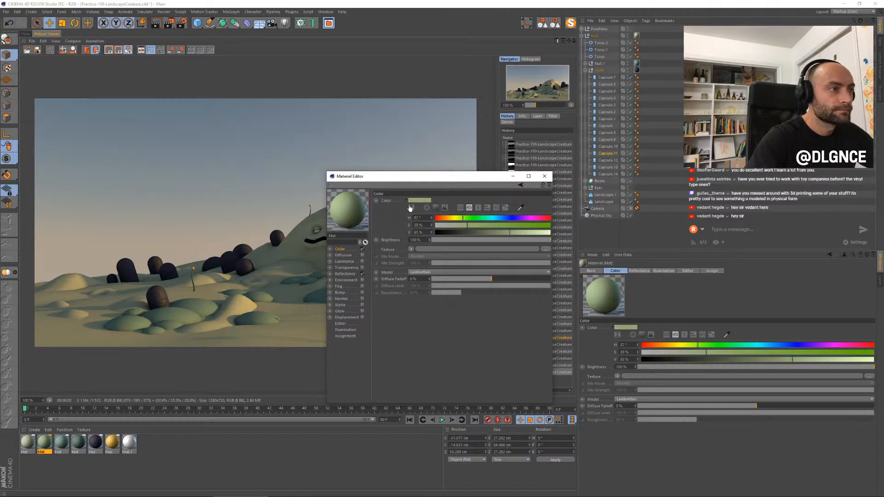
Step: Apply the new green material to both landscape objects
click(26, 34)
click(350, 210)
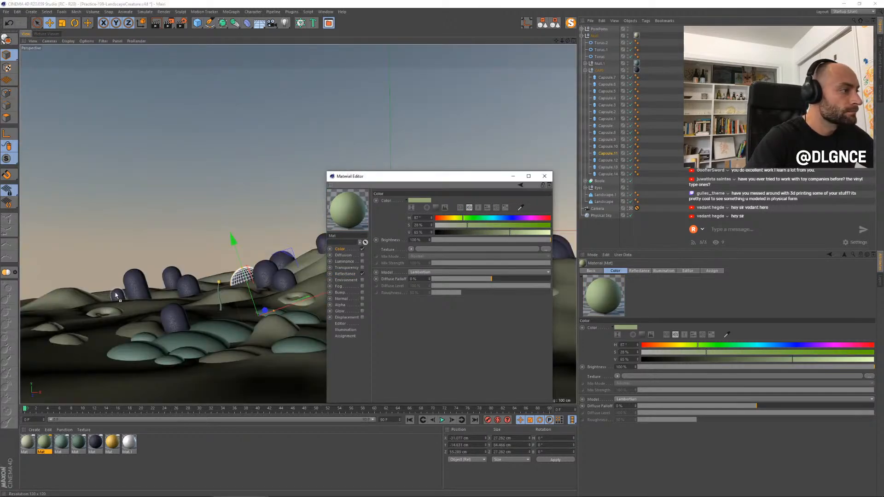
drag(154, 292, 156, 293)
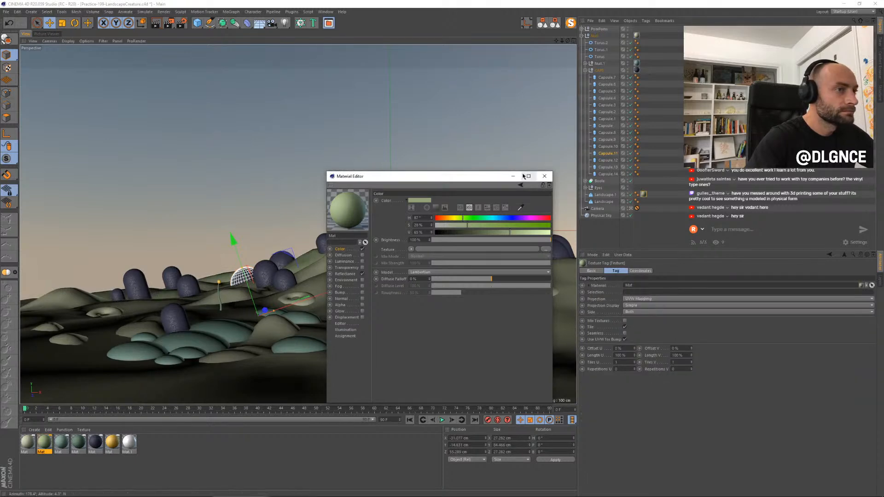
click(548, 176)
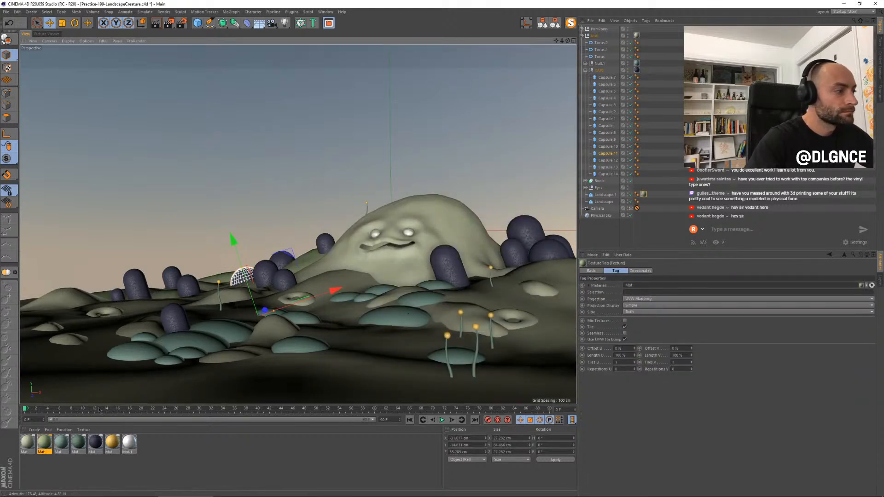
drag(47, 445, 406, 357)
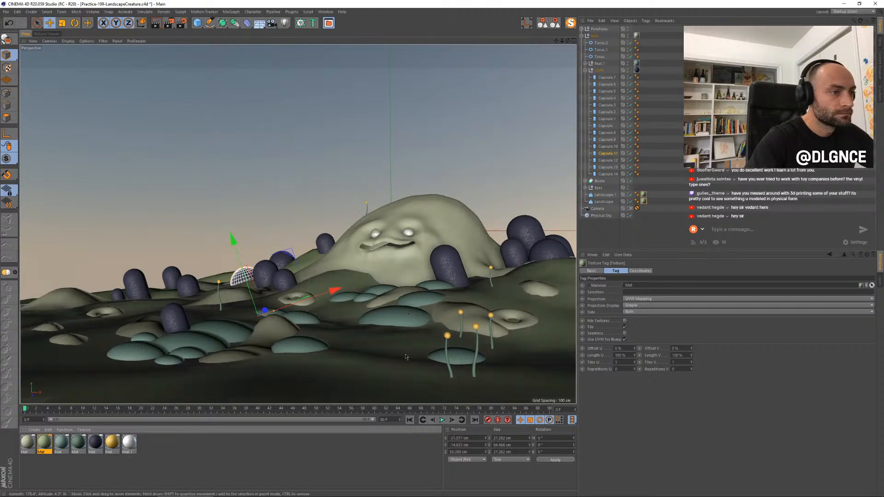
Step: Duplicate a teal dome in the foreground cluster, scale the copy down and place it at the cluster's front edge
click(62, 444)
click(215, 339)
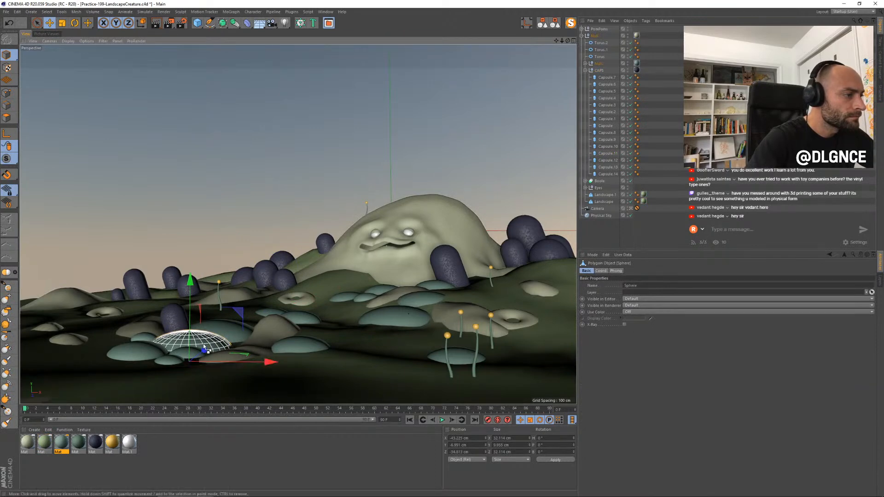
click(167, 355)
drag(168, 356, 165, 366)
key(t)
drag(253, 325, 171, 364)
key(e)
Step: Copy two small front domes to the cluster's left side, rotate and nudge them, and add another dome copy behind them
click(177, 362)
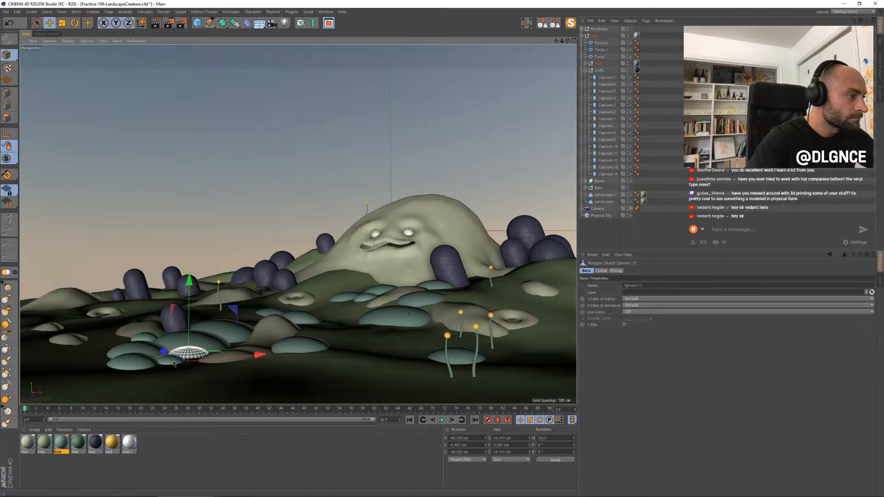
shift+click(175, 362)
ctrl+drag(209, 357, 98, 368)
key(r)
key(e)
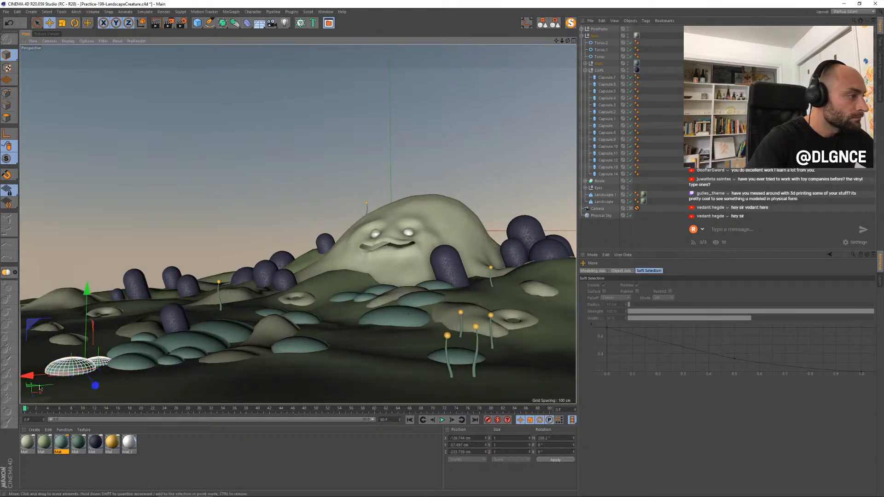
drag(35, 389, 41, 388)
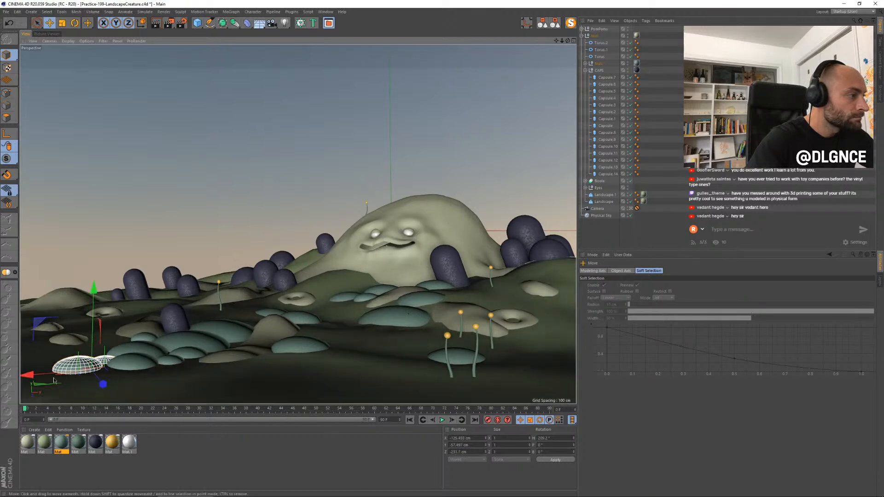
click(129, 360)
ctrl+drag(168, 361, 136, 355)
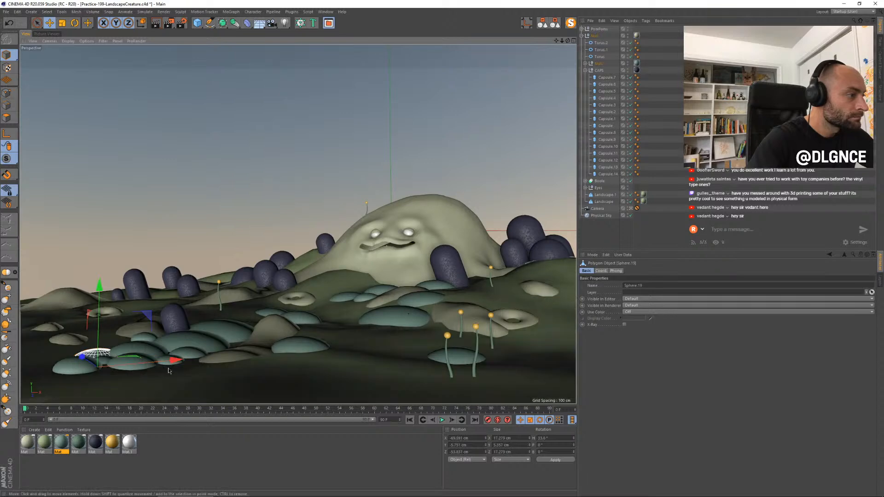
Step: Select the domes at the cluster's left end and duplicate them toward the near left foreground
click(139, 348)
shift+click(130, 367)
shift+click(100, 358)
shift+click(94, 355)
ctrl+drag(142, 358, 105, 382)
Step: Scale down and rotate the copied group of domes, and move it back against the front of the teal cluster
key(t)
mouse_move(180, 336)
mouse_down()
mouse_move(162, 340)
mouse_move(171, 346)
mouse_up()
key(ctrl+z)
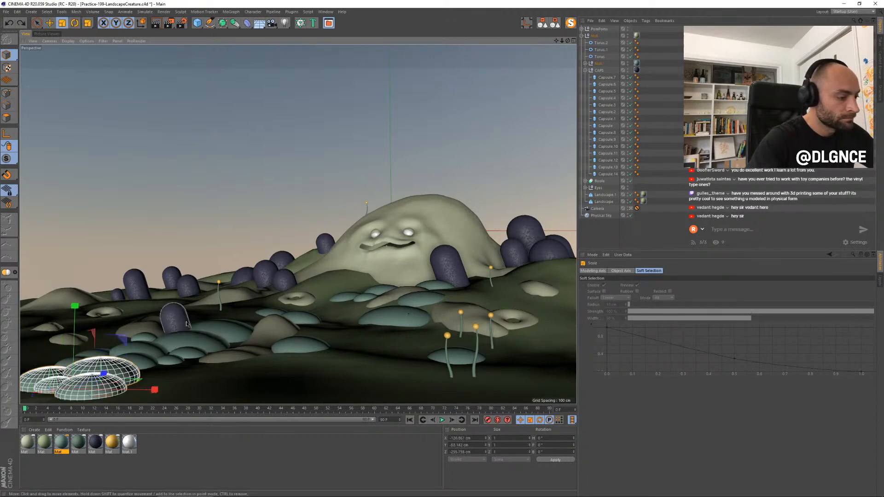
drag(206, 298, 158, 339)
key(r)
drag(110, 395, 134, 308)
key(e)
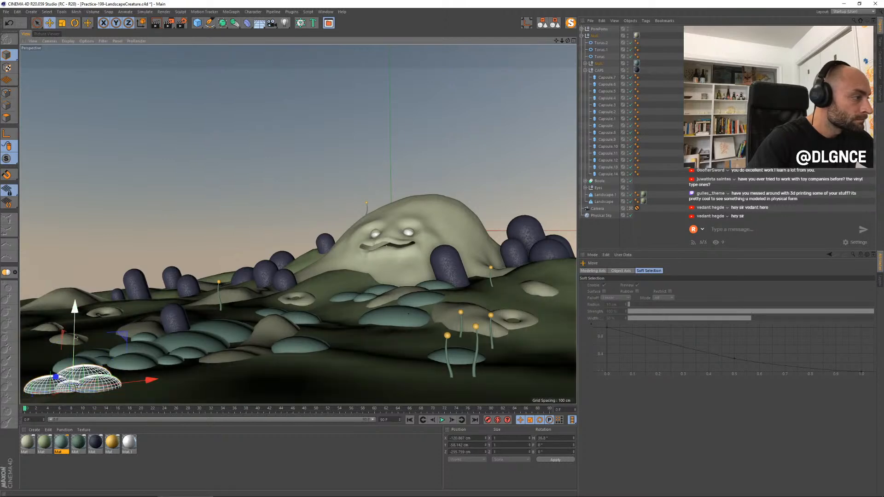
drag(109, 378, 155, 357)
Step: Nudge the small front dome sideways, and duplicate a nearby dome into the foreground with the copy enlarged
click(187, 354)
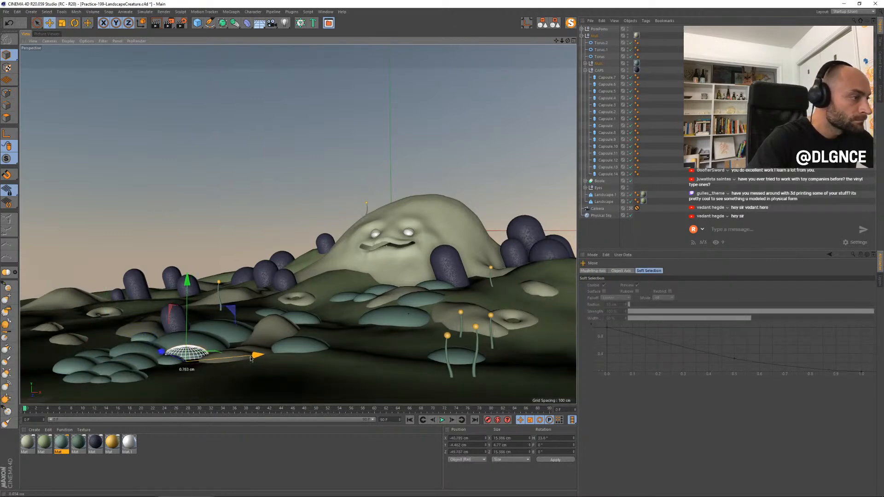
click(135, 383)
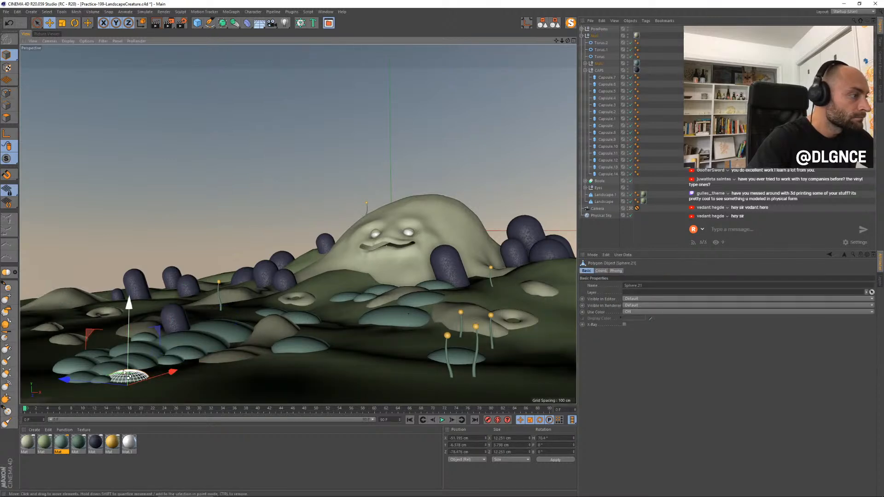
drag(121, 377, 138, 385)
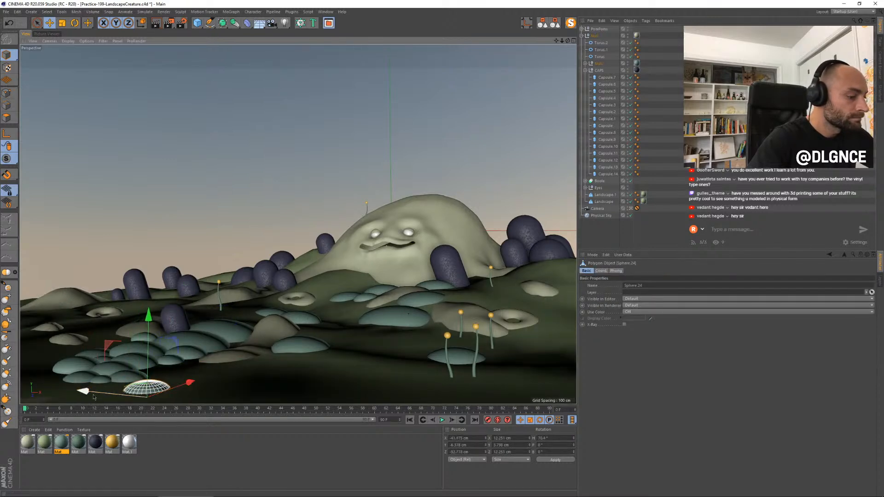
key(t)
drag(38, 389, 182, 384)
key(e)
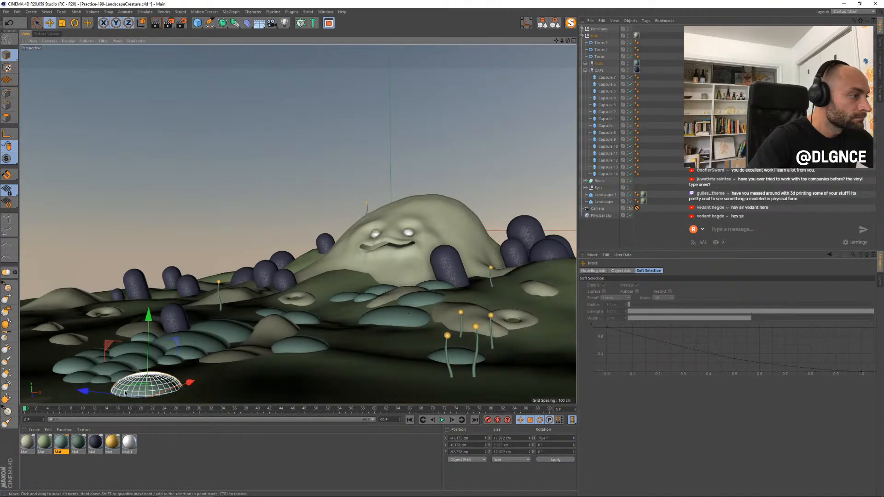
Step: Duplicate the smallest front dome, move the copy to the near left foreground and scale it up
click(104, 381)
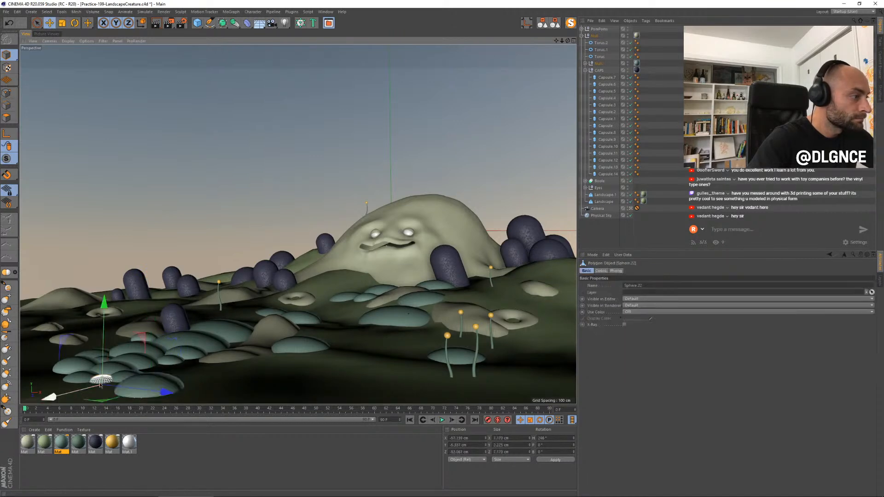
ctrl+drag(105, 383, 155, 388)
key(t)
key(e)
drag(104, 396, 61, 409)
key(t)
drag(227, 344, 231, 344)
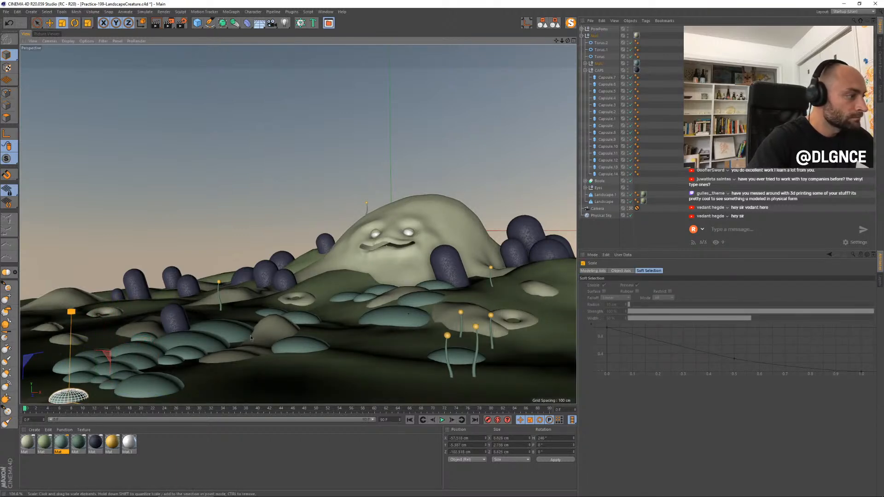
key(e)
Step: Duplicate several small front domes, rotate the copies and position them along the cluster's left foreground edge
click(92, 380)
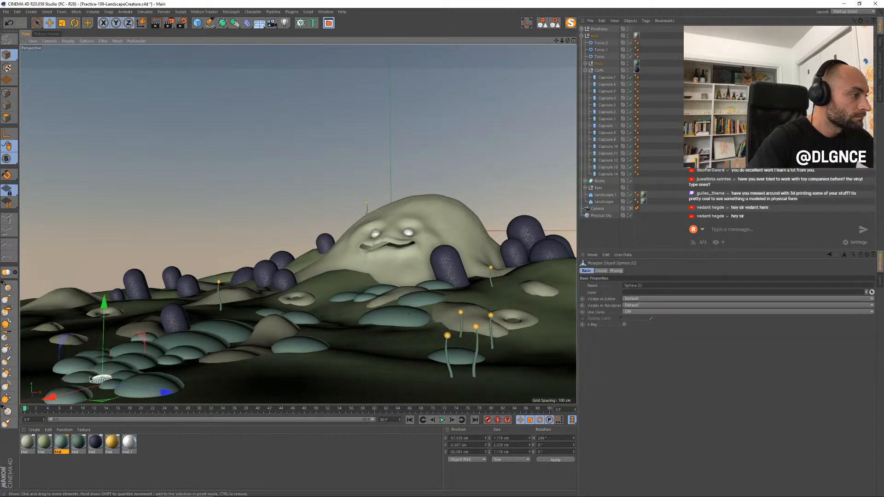
shift+click(95, 380)
shift+click(132, 376)
ctrl+drag(171, 378, 79, 393)
key(r)
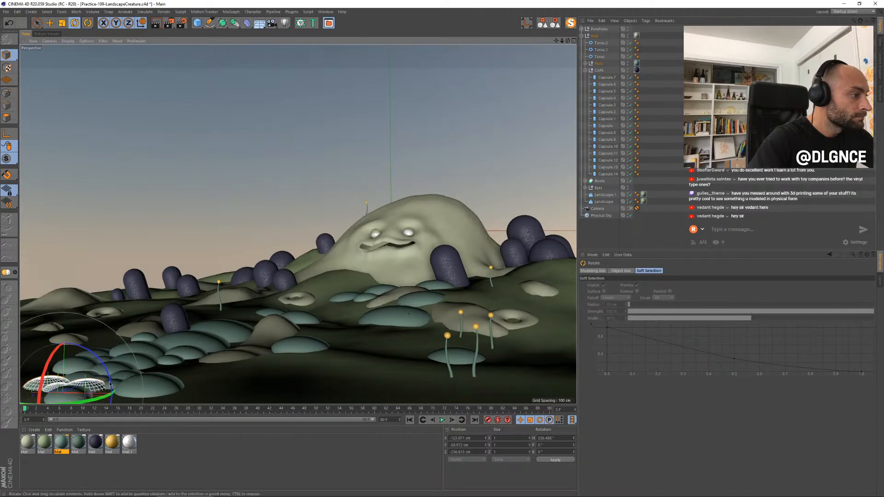
key(t)
key(e)
drag(100, 399, 86, 375)
Step: Reposition the small copied domes individually along the teal cluster's left foreground edge
click(46, 375)
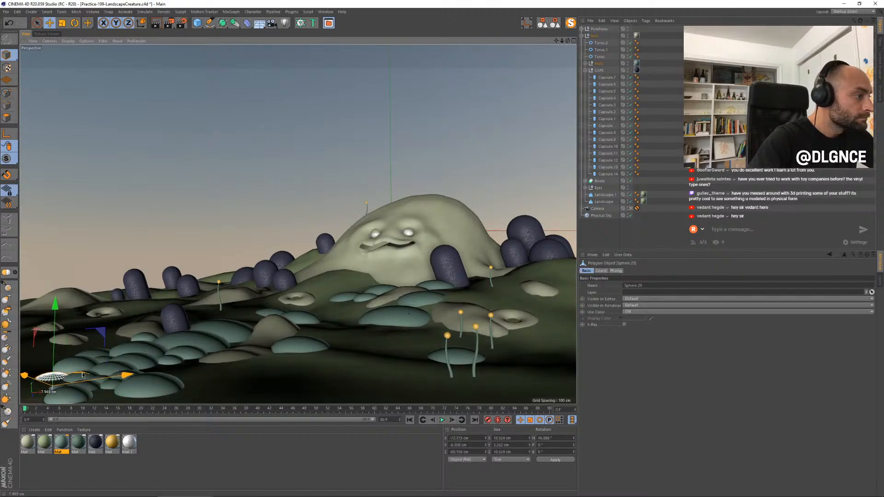
click(47, 392)
click(60, 386)
drag(103, 381, 103, 376)
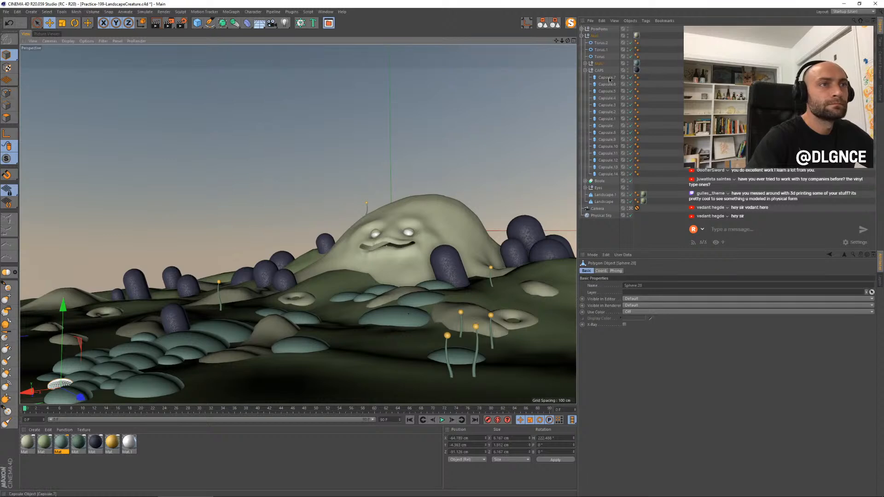
Step: Select all the domes of the foreground teal cluster, leaving out the landscape, and shift the cluster slightly sideways
key(9)
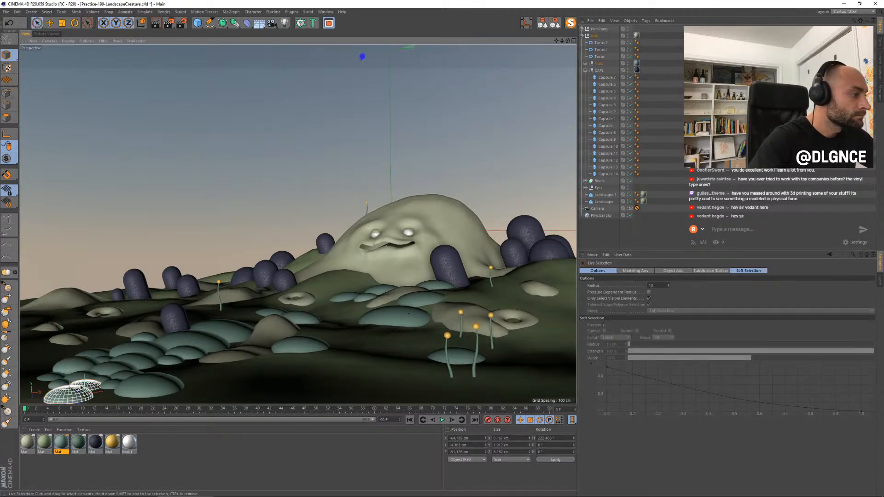
mouse_move(62, 381)
mouse_down()
mouse_move(99, 361)
mouse_move(202, 340)
mouse_move(164, 345)
mouse_up()
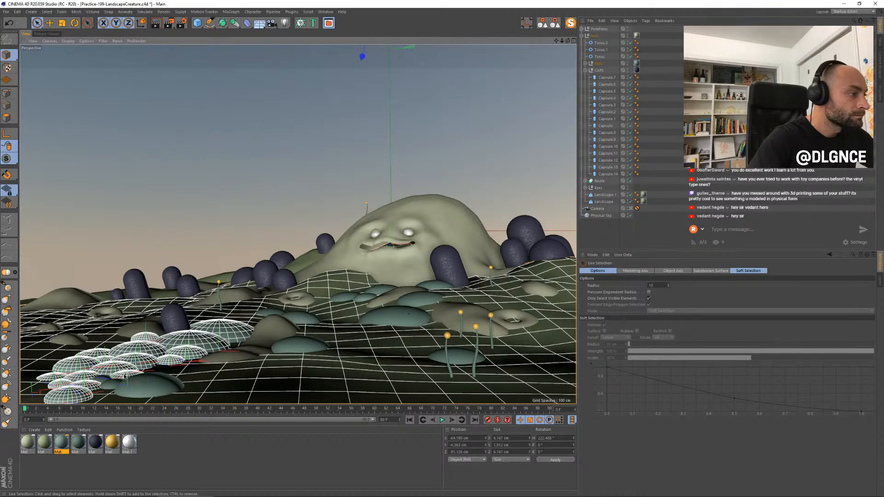
drag(112, 381, 152, 385)
ctrl+click(219, 366)
key(e)
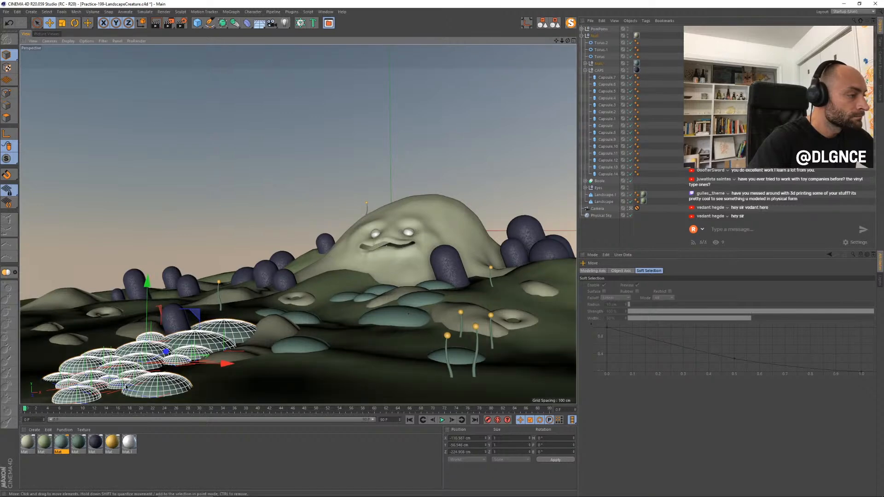
Step: Duplicate the large front dome closer to the camera and scale the copy down to about 14 cm wide
click(160, 391)
ctrl+drag(160, 391, 120, 393)
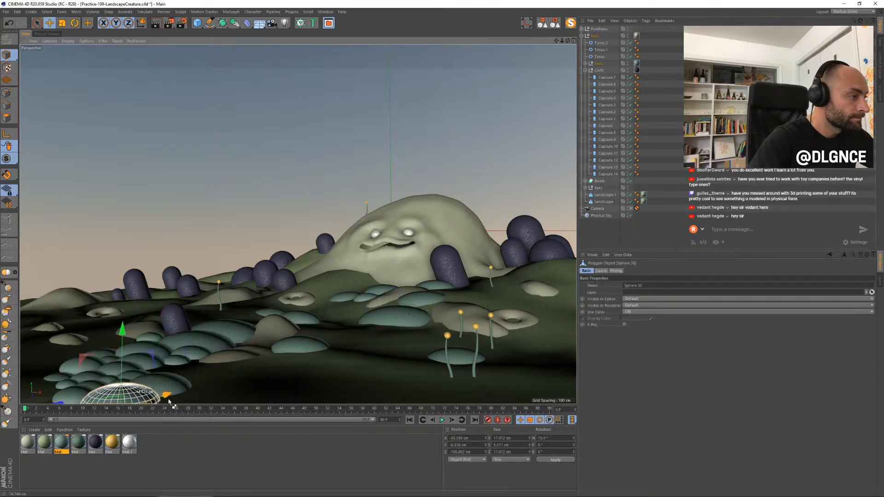
key(t)
drag(227, 354, 159, 315)
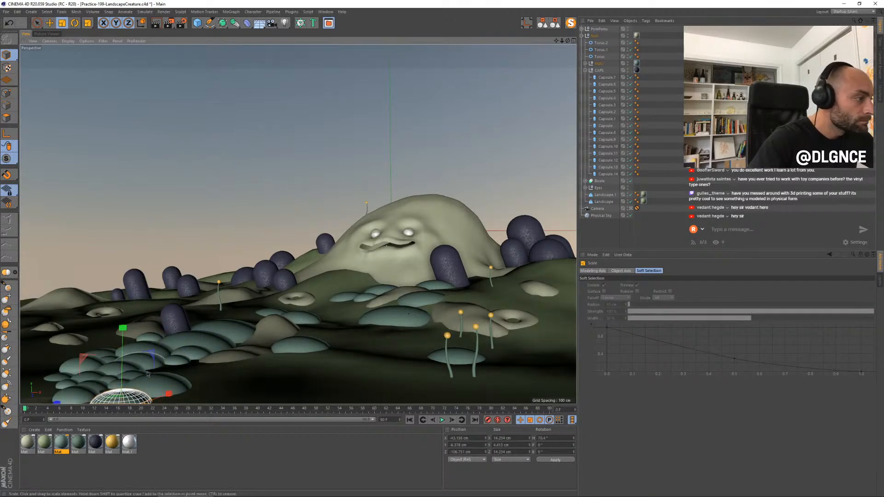
key(e)
drag(165, 395, 166, 395)
Step: Adjust the height of the neighbouring dome in the near left foreground
click(100, 395)
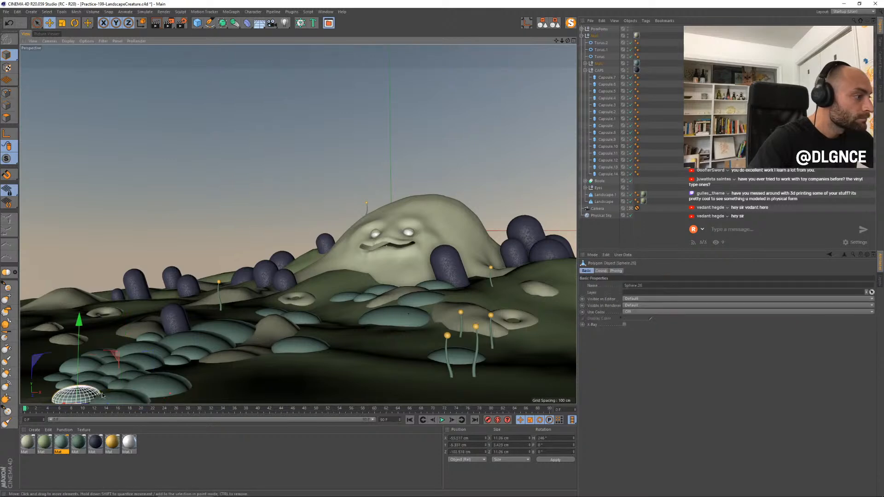
key(e)
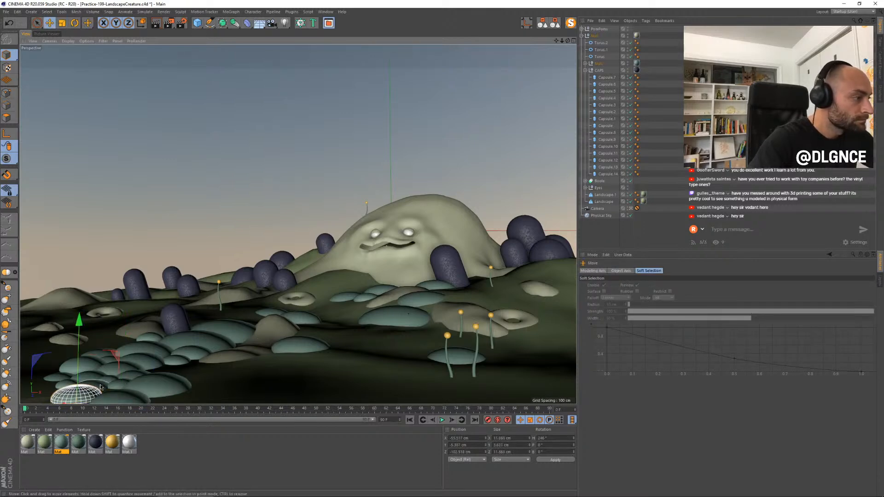
drag(80, 349, 80, 351)
Step: Position a small dome in front of the large front dome, scale it up slightly and adjust its height
click(156, 388)
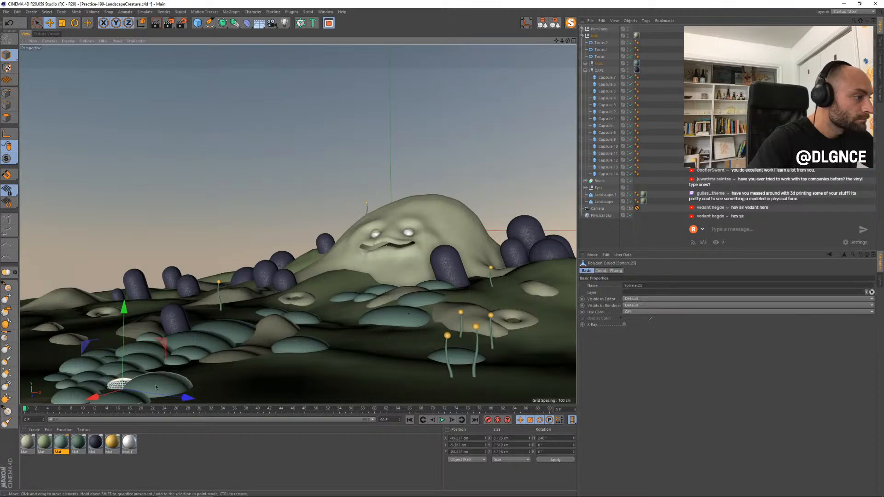
click(130, 400)
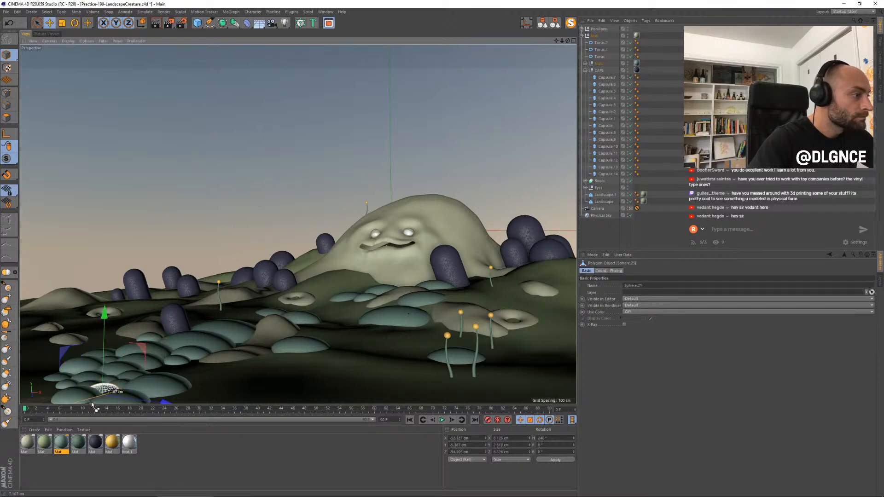
drag(131, 404, 211, 385)
key(t)
key(e)
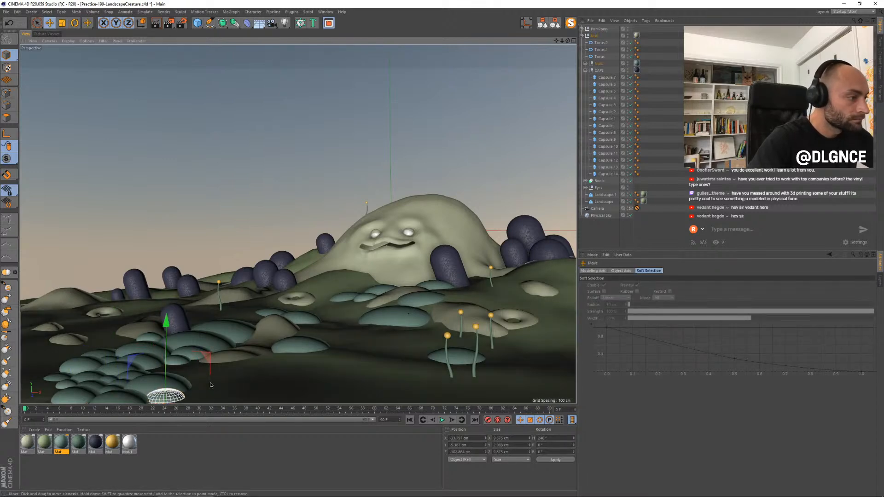
drag(166, 318, 169, 315)
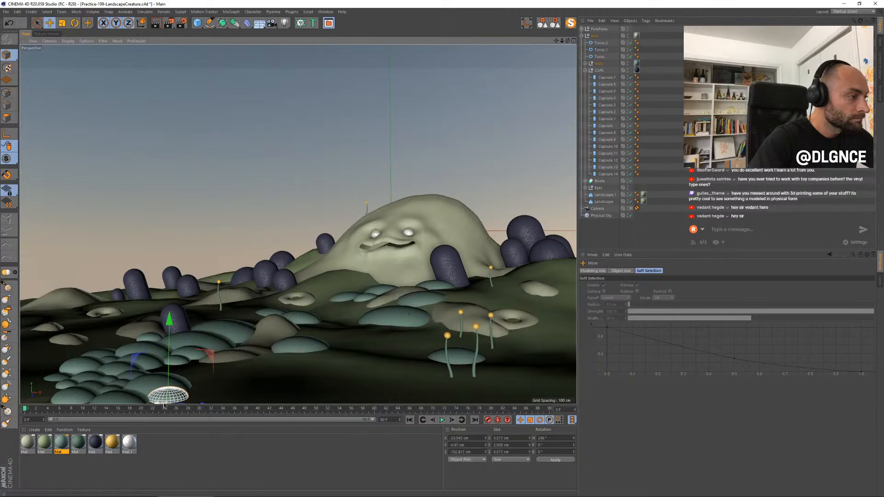
mouse_move(164, 407)
mouse_down()
mouse_move(157, 395)
mouse_move(170, 401)
mouse_up()
Step: Place a small dome at the cluster's near left edge, fine-tuning its position against the neighbouring domes in the top view
drag(86, 358, 86, 345)
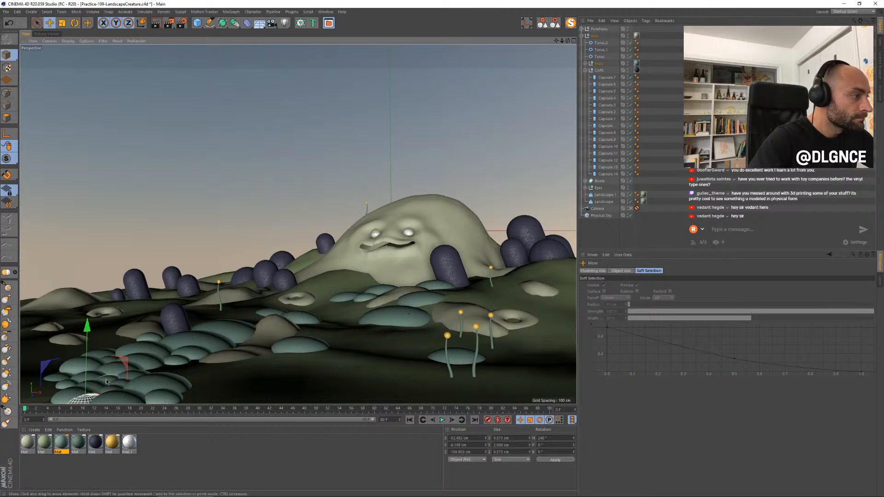
drag(45, 371, 39, 372)
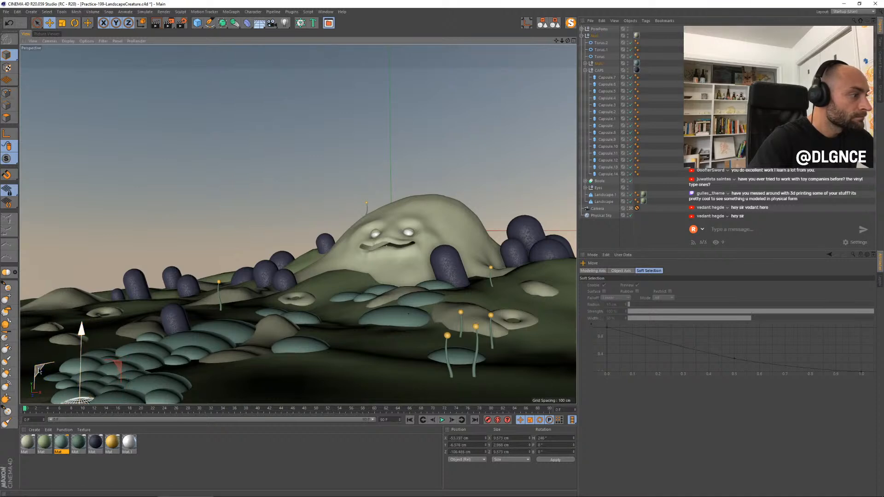
middle_click(90, 346)
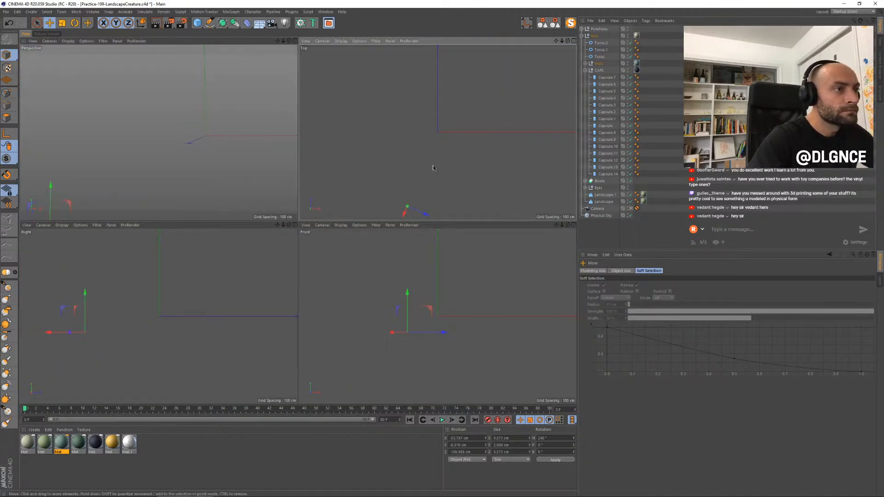
drag(426, 189, 427, 216)
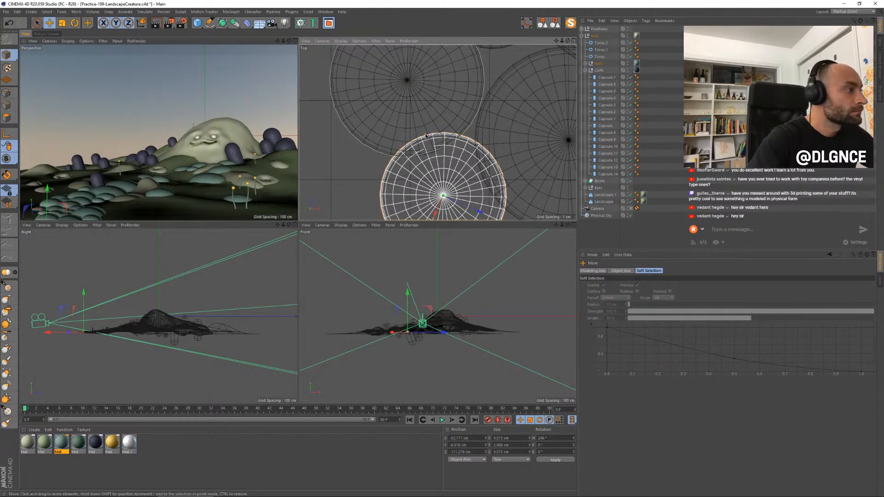
middle_click(281, 76)
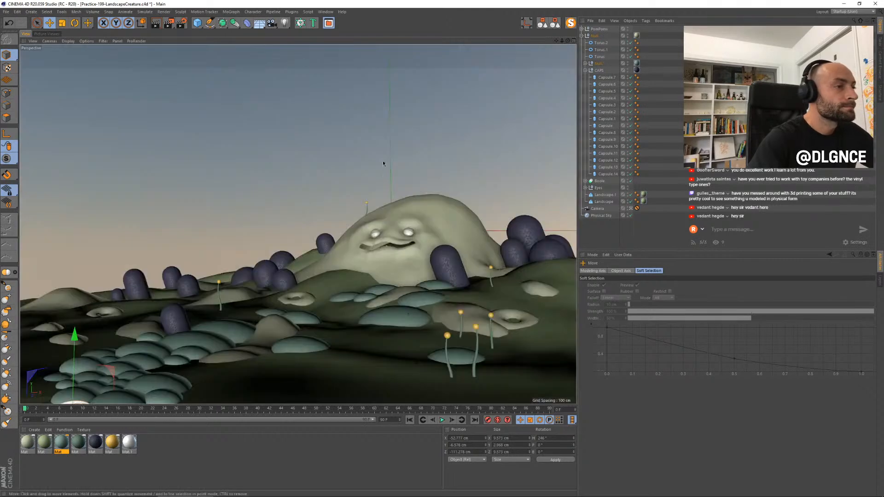
Step: Render the scene and compare the new image with the previous renders in the history
key(shift+r)
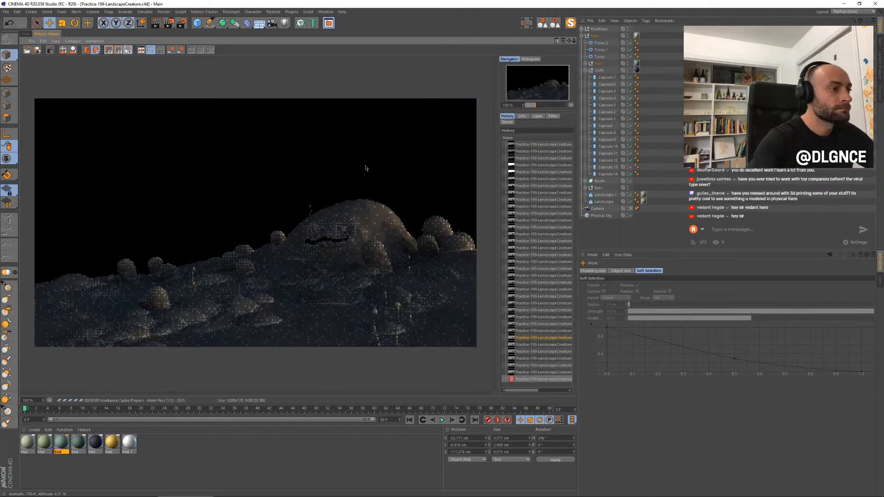
click(547, 373)
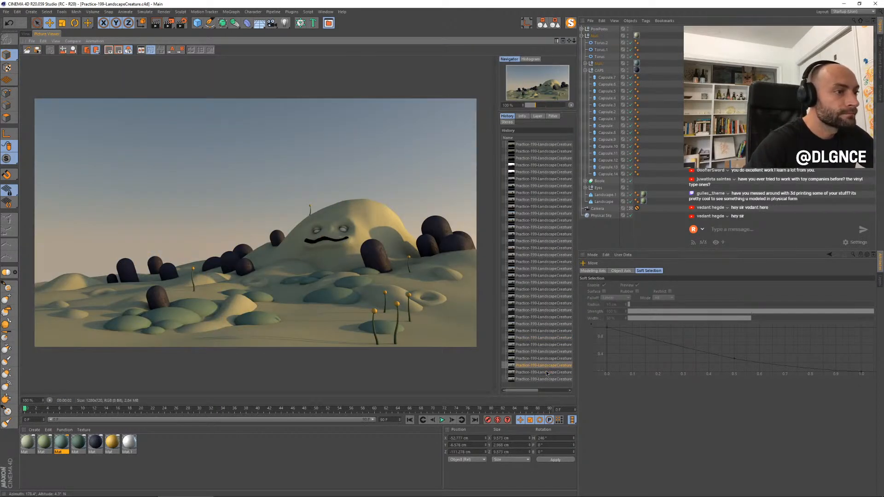
key(Down)
key(Up)
key(Down)
key(Up)
key(Down)
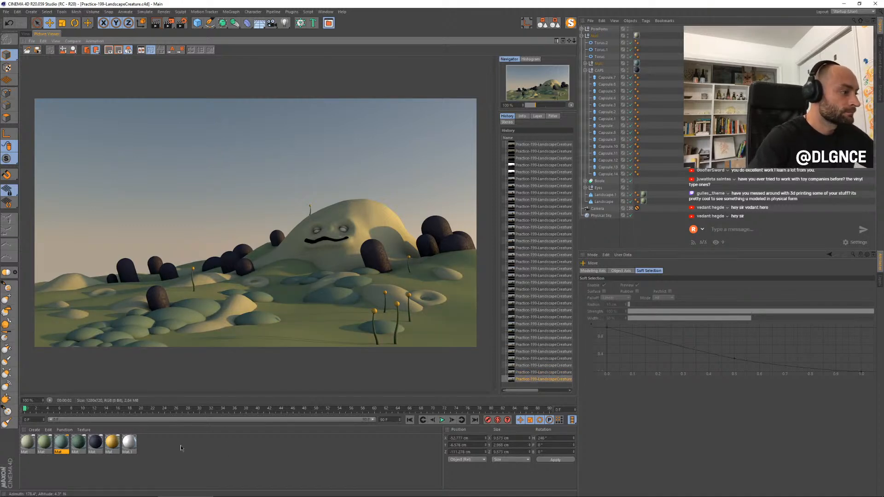
Step: Set the dark green material's colour to 34% saturation and 42% value, and add a Noise texture to its diffusion
double_click(80, 442)
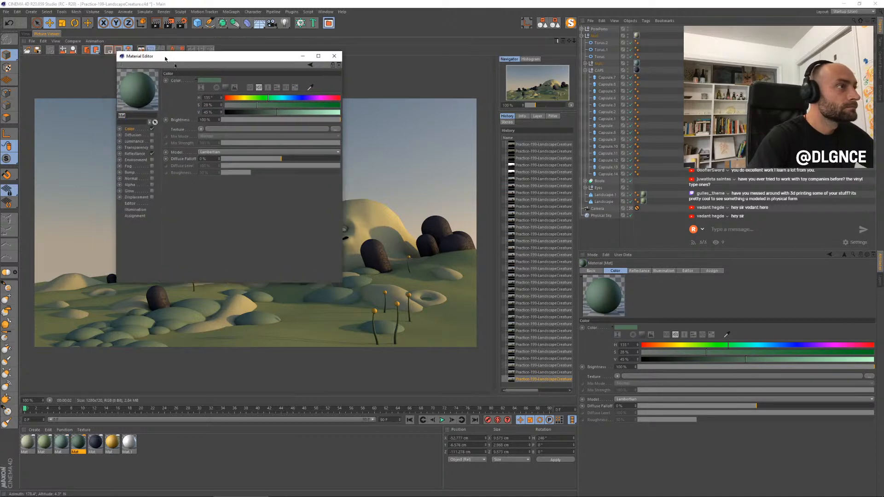
drag(154, 48, 290, 136)
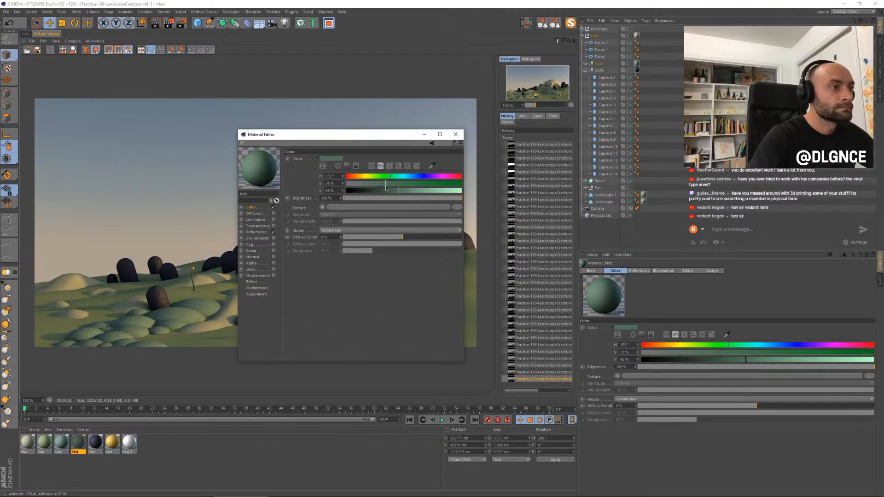
click(273, 214)
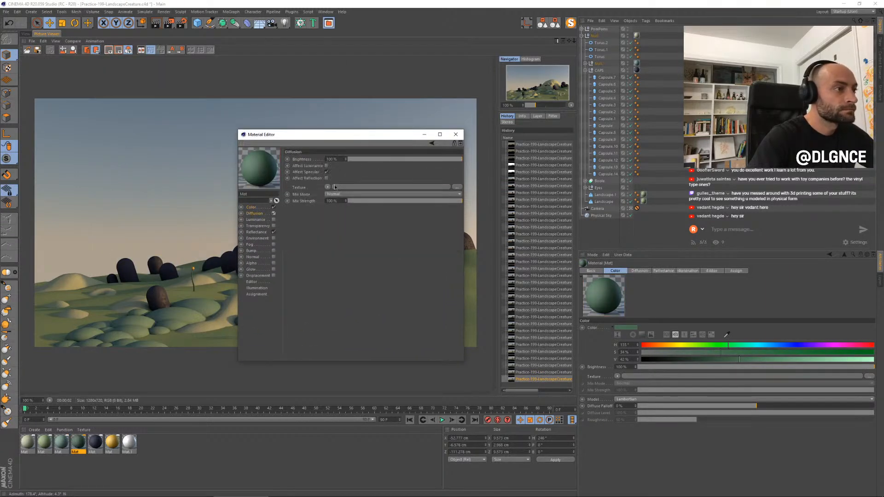
click(328, 187)
click(333, 267)
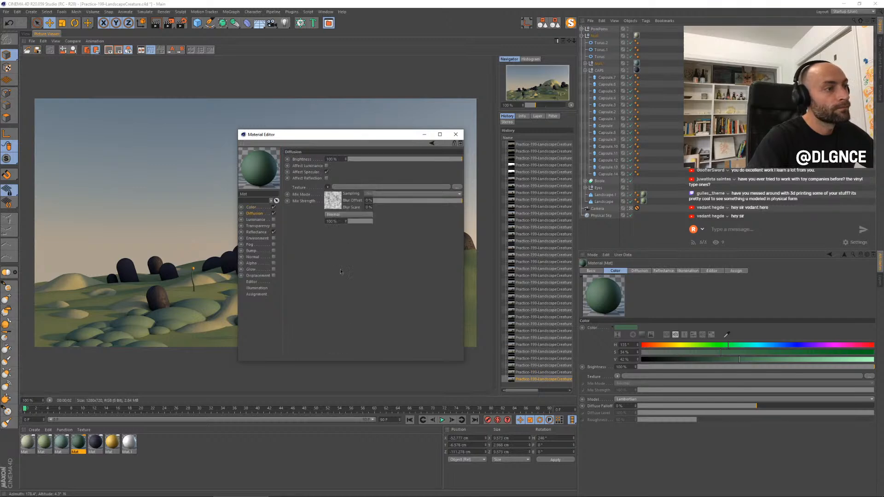
Step: Set the diffusion noise to 4% global scale, 22% low clip and 32% high clip, and render the scene
click(340, 198)
click(396, 319)
click(412, 326)
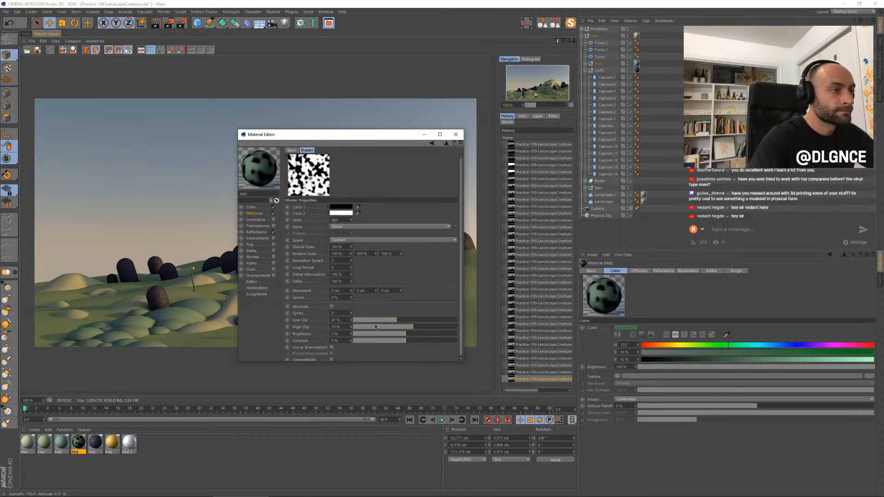
click(380, 326)
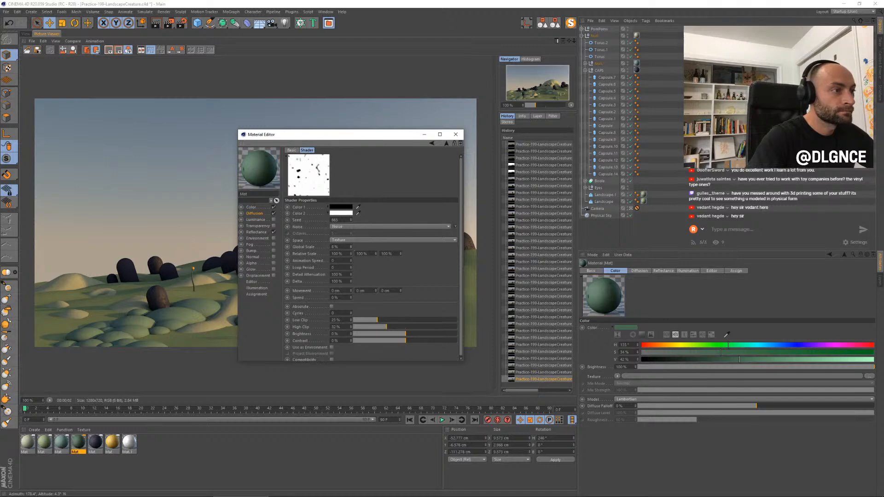
click(455, 135)
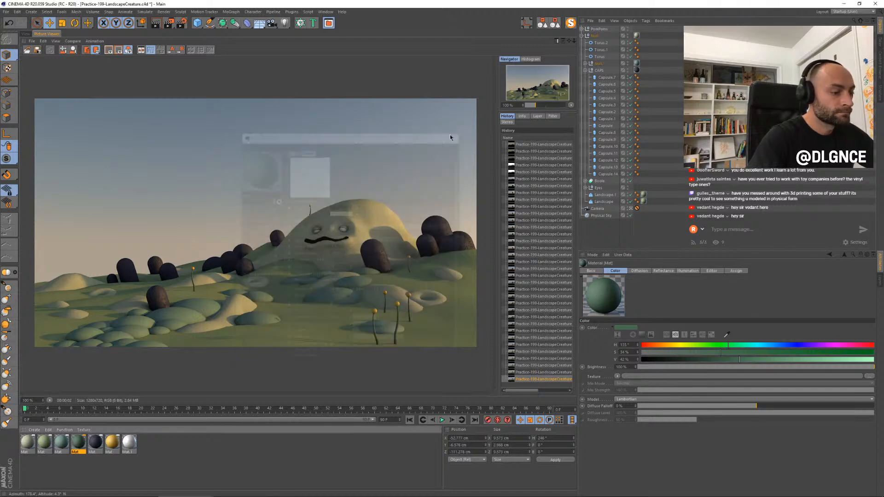
key(shift+r)
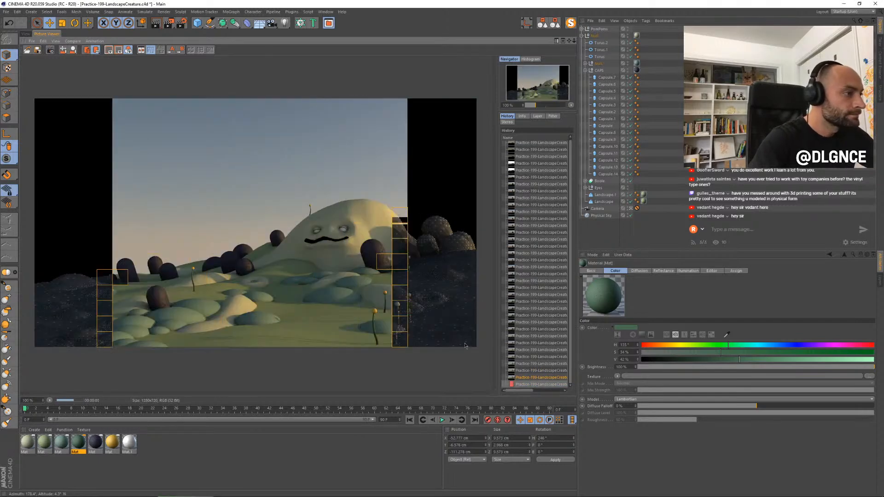
Step: Reopen the dark green material for editing and return to the 3D perspective view
double_click(78, 442)
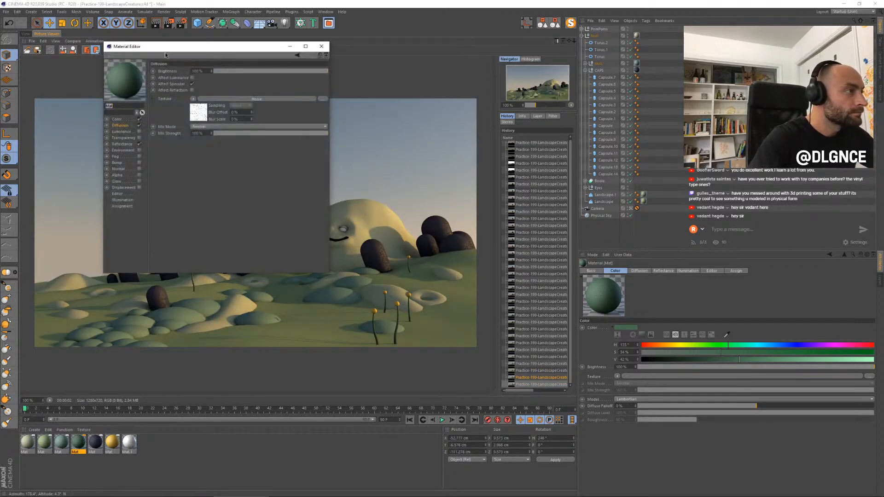
drag(176, 50, 363, 176)
click(26, 34)
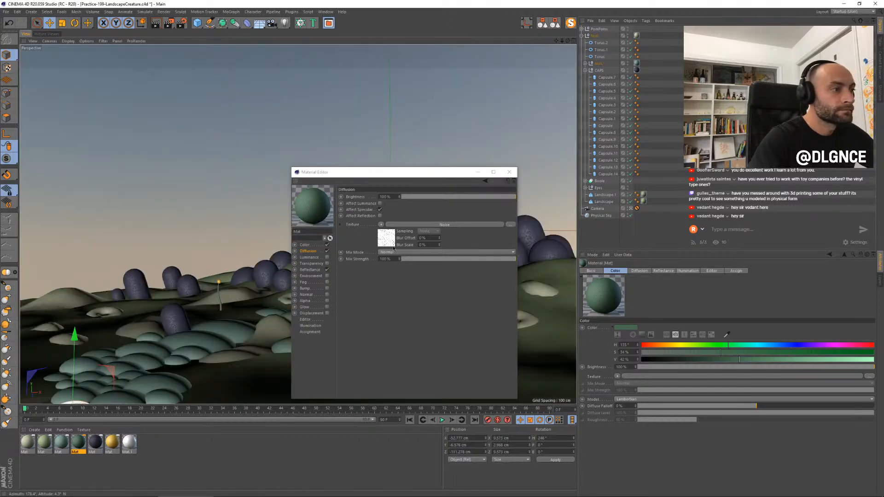
Step: Try replacing the teal domes' material with the dark green one, and undo the replacement
click(308, 205)
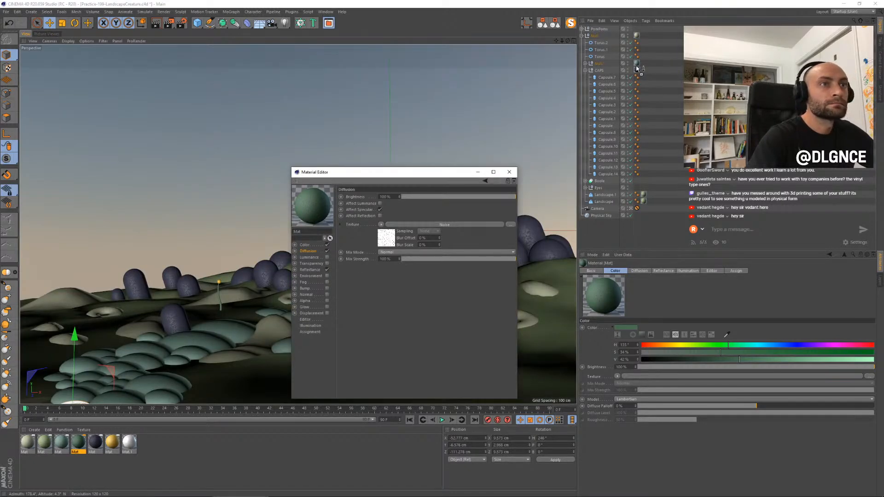
drag(638, 64, 638, 67)
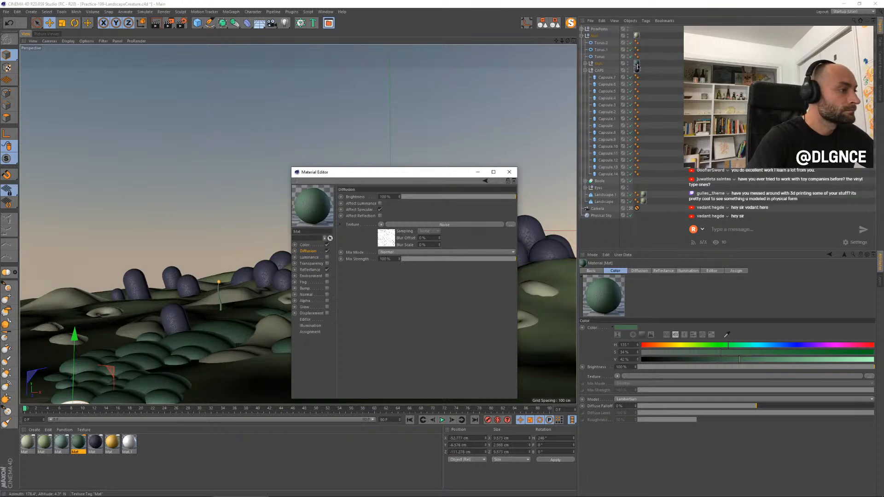
key(ctrl+z)
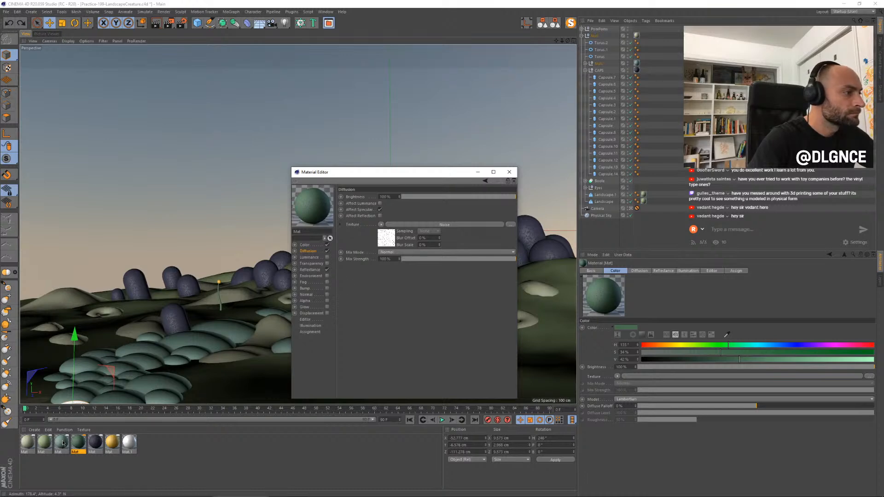
drag(336, 172, 541, 238)
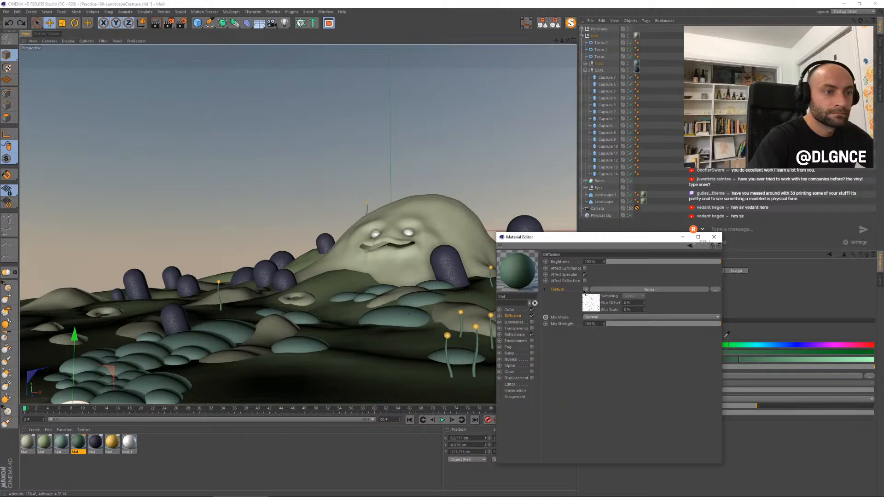
Step: Move the Noise texture from the dark green material's diffusion to the teal material's diffusion texture
key(ctrl+shift+a)
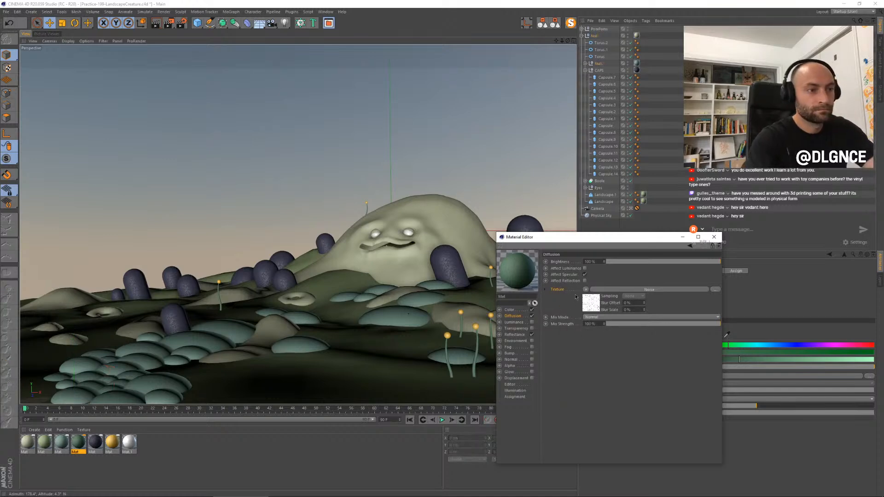
key(ctrl+z)
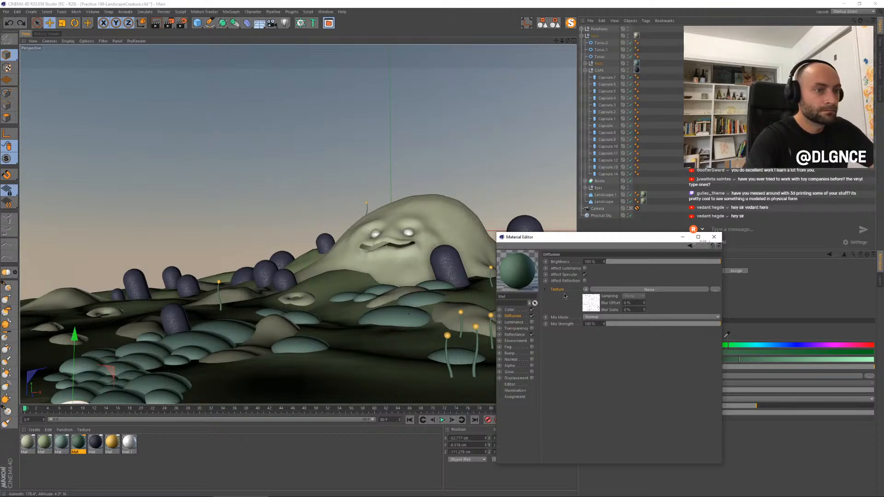
click(585, 289)
click(598, 295)
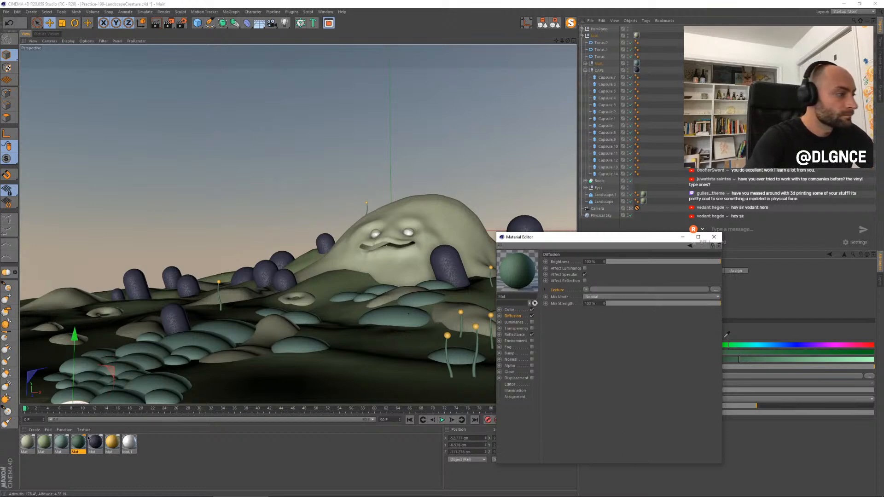
click(63, 443)
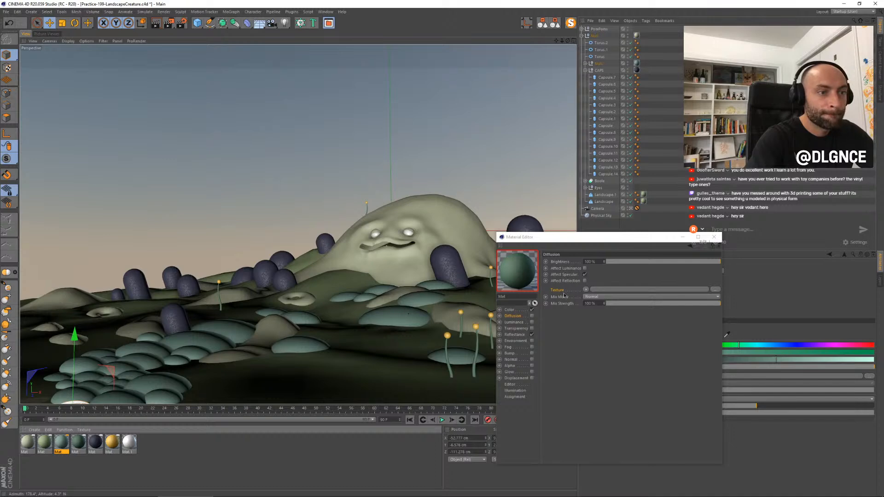
right_click(559, 291)
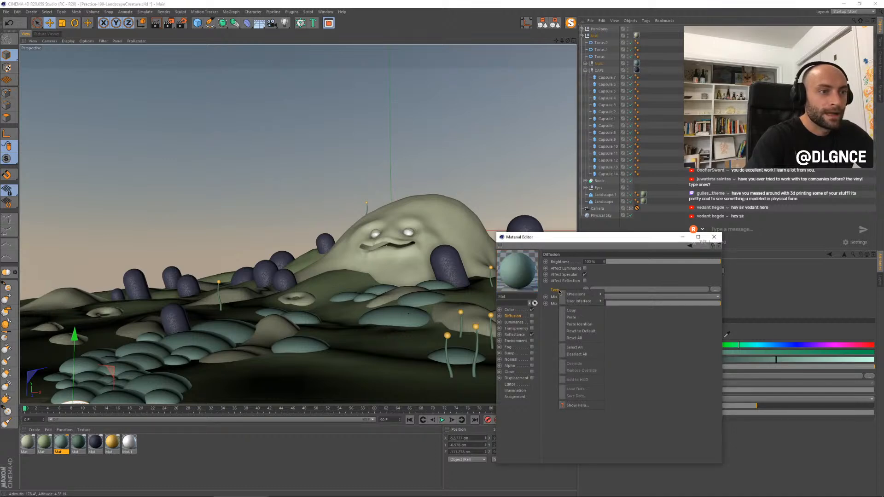
click(571, 317)
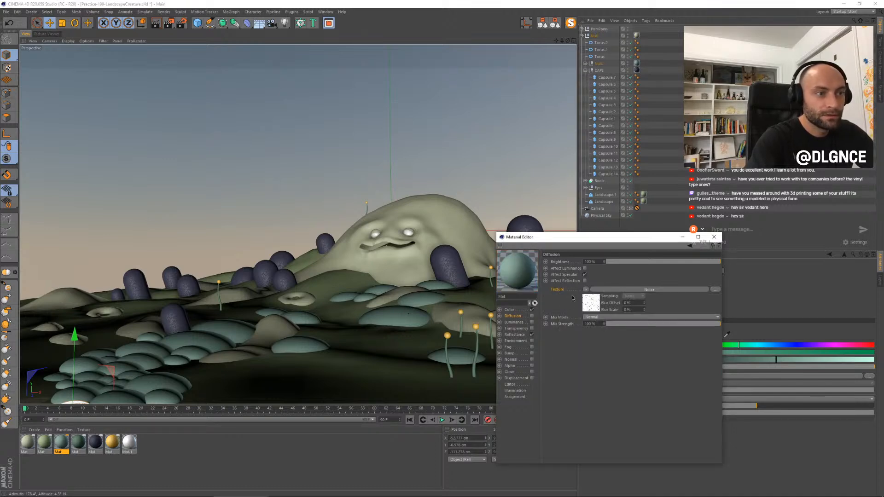
Step: Set the teal material's noise to 8% global scale, enable its diffusion channel, and render the scene
click(583, 302)
drag(609, 349, 608, 346)
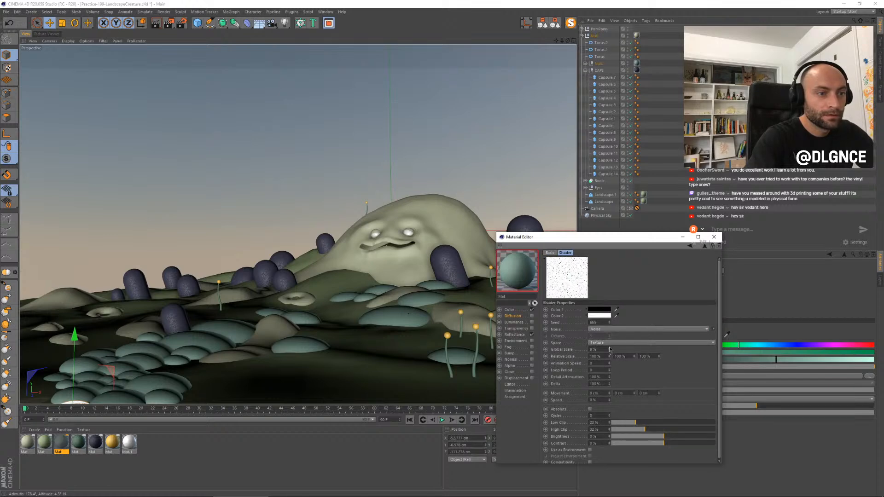
key(shift+r)
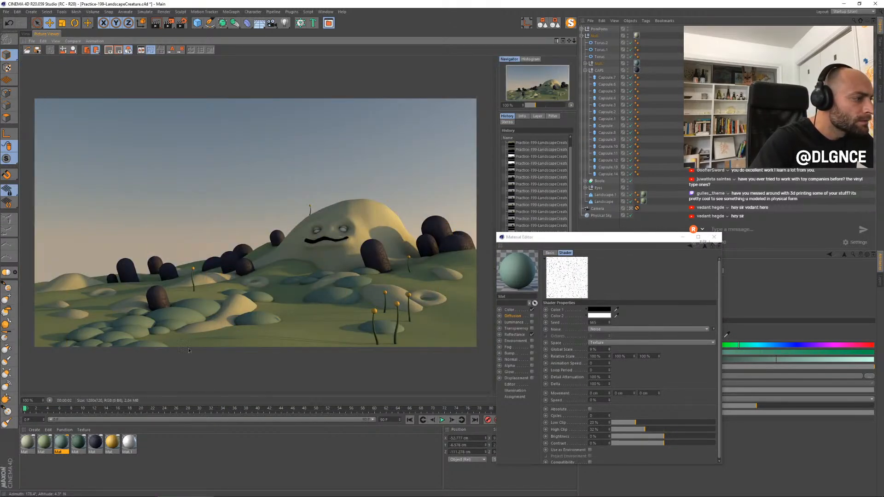
click(532, 316)
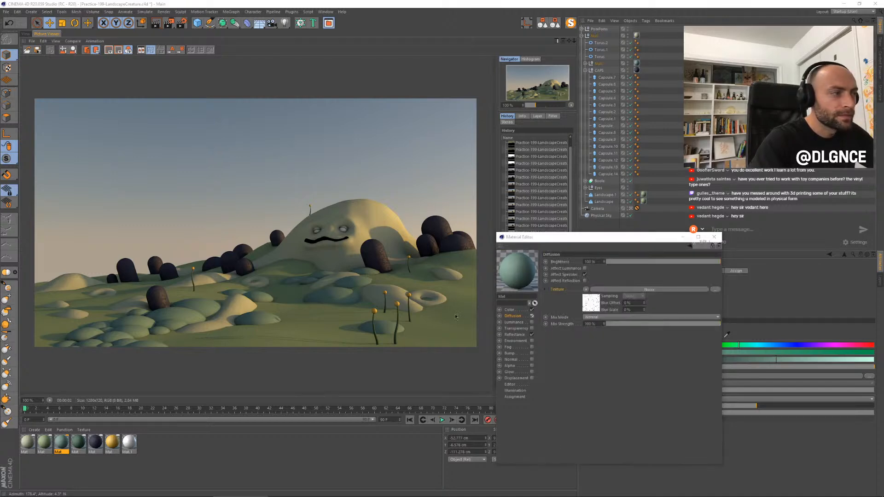
key(shift+r)
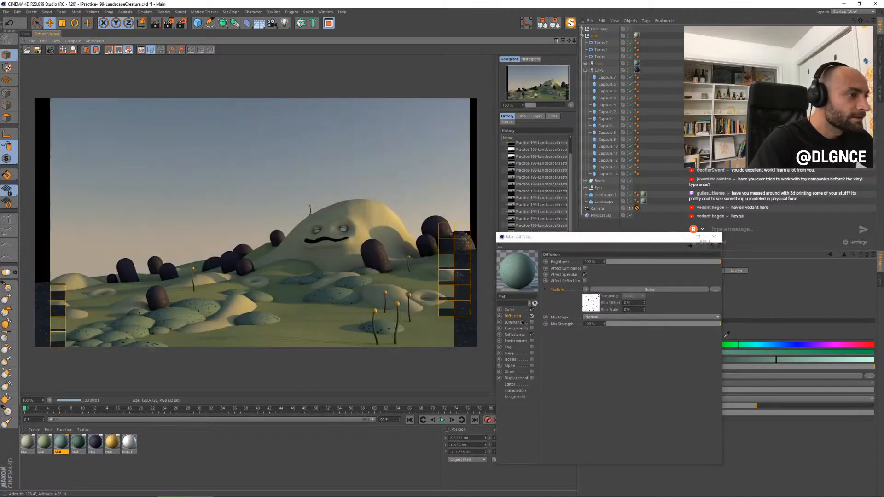
Step: Give the teal material's noise a dark green first colour and 19% low clip, and set the diffusion mix strength to 68%
click(595, 297)
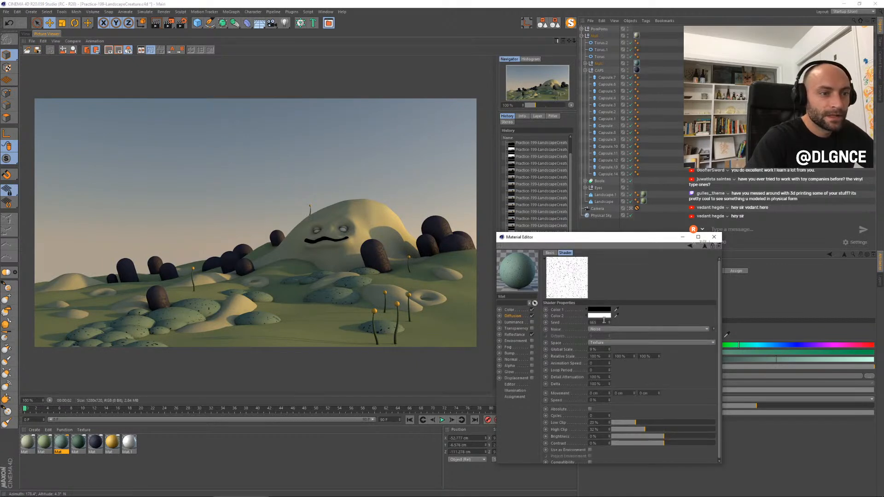
click(599, 310)
click(598, 315)
click(594, 322)
click(592, 334)
drag(632, 423, 630, 423)
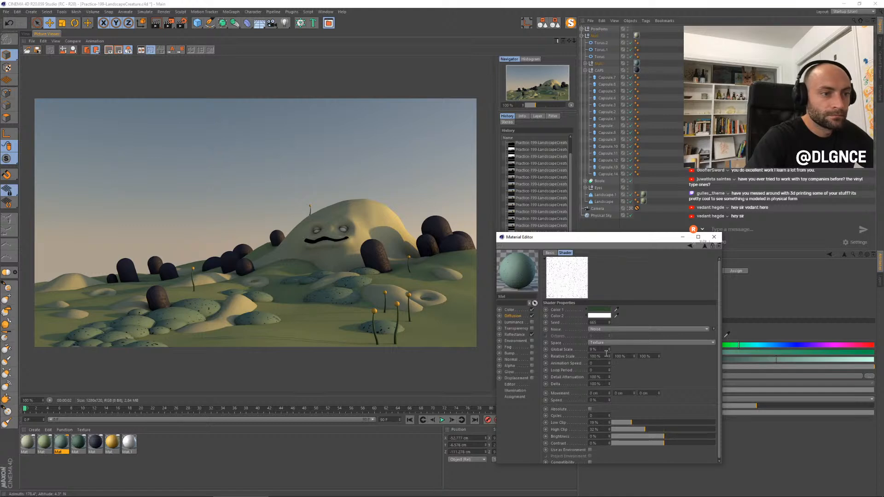
click(513, 317)
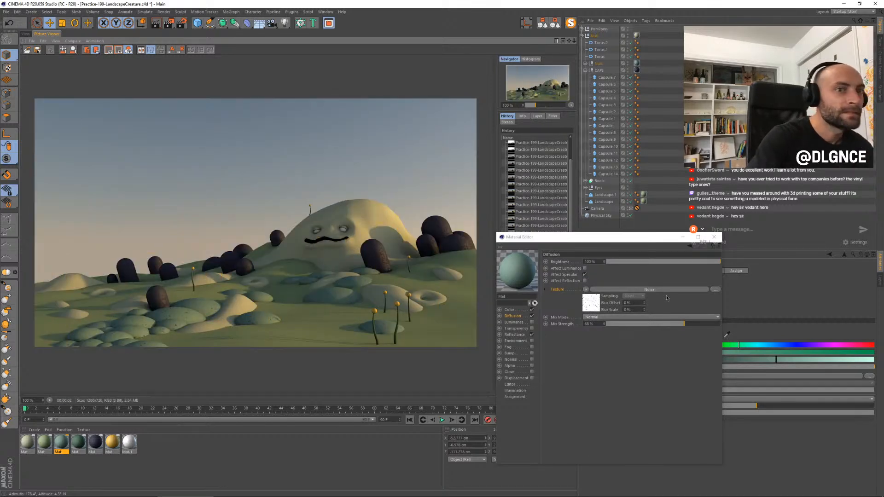
Step: Set the dark navy material's reflectance mask noise to 7% global scale, 18% low clip and 48% high clip, and render the scene
drag(575, 239, 503, 238)
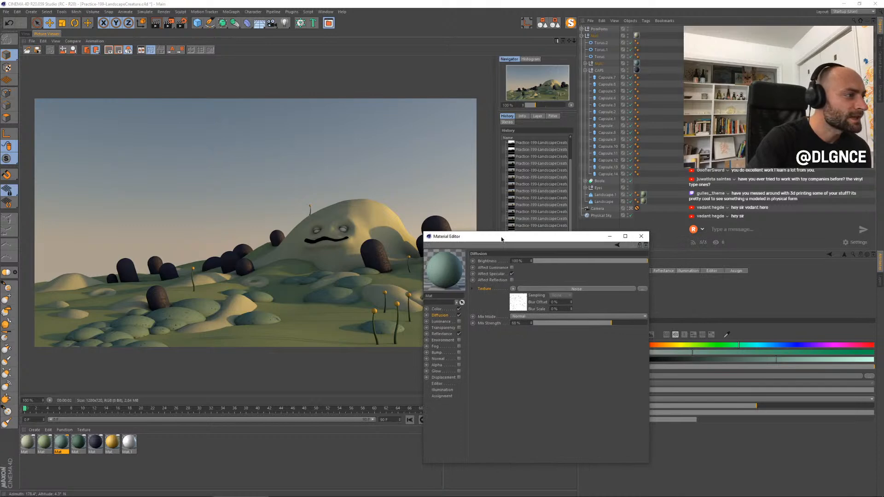
click(94, 443)
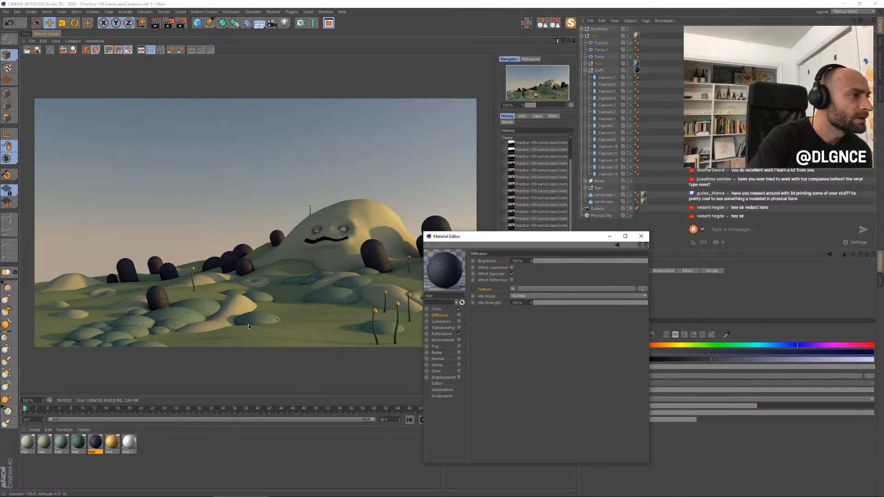
click(441, 333)
click(489, 453)
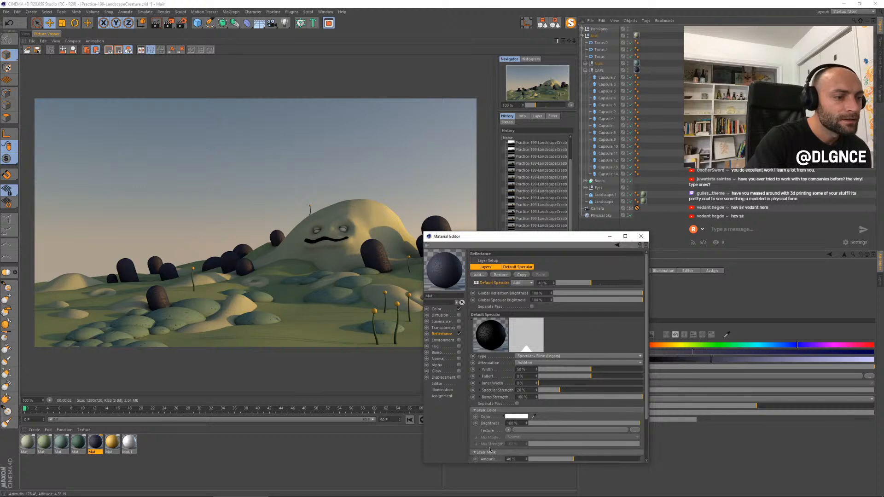
scroll(494, 435, down, 2)
click(505, 438)
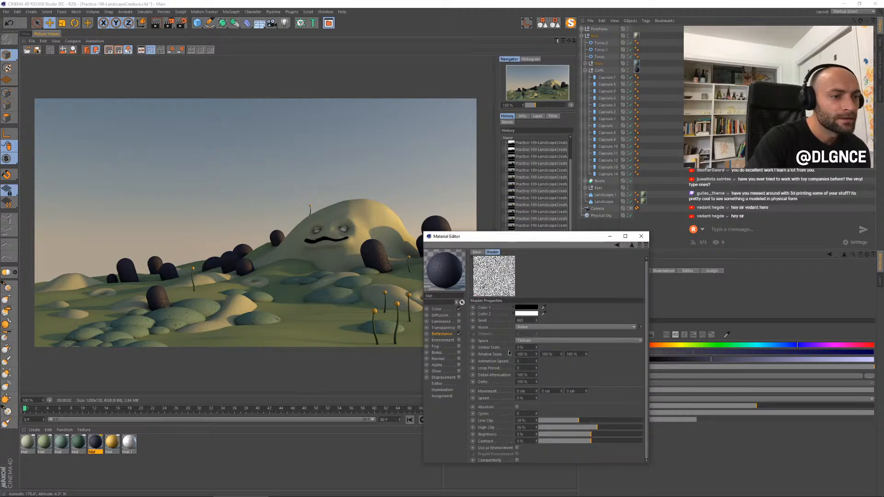
drag(576, 421, 585, 432)
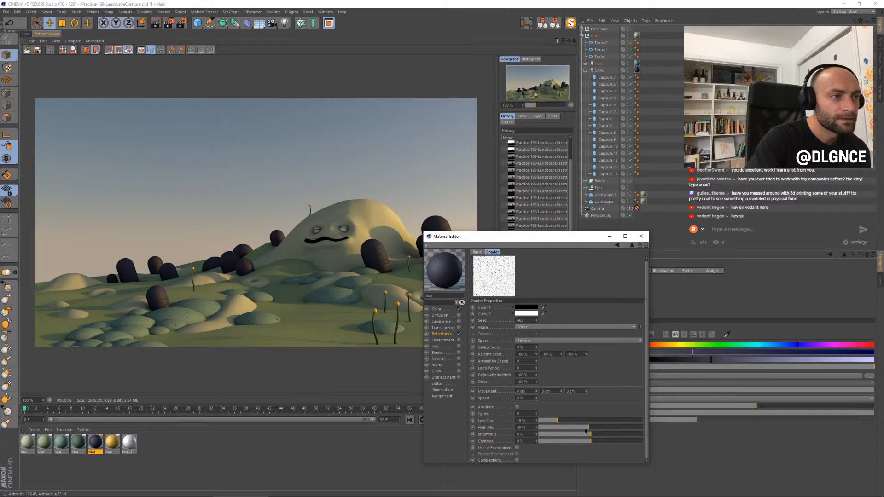
click(537, 350)
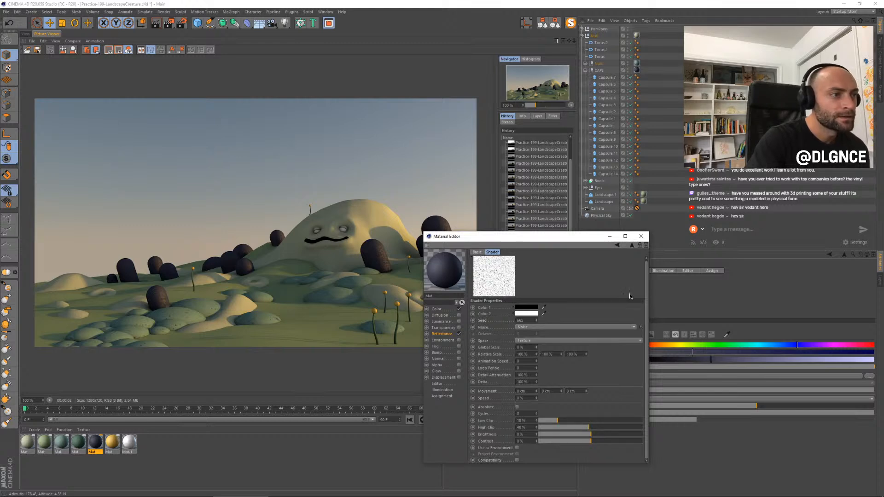
click(536, 349)
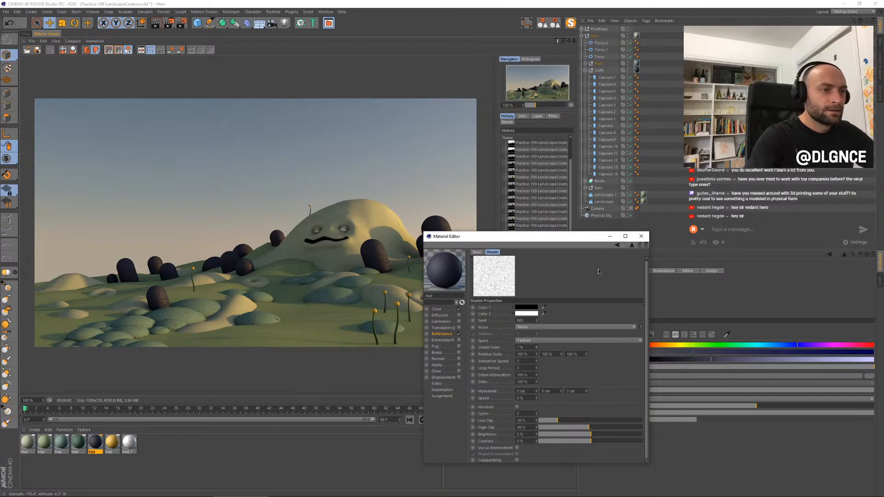
click(641, 236)
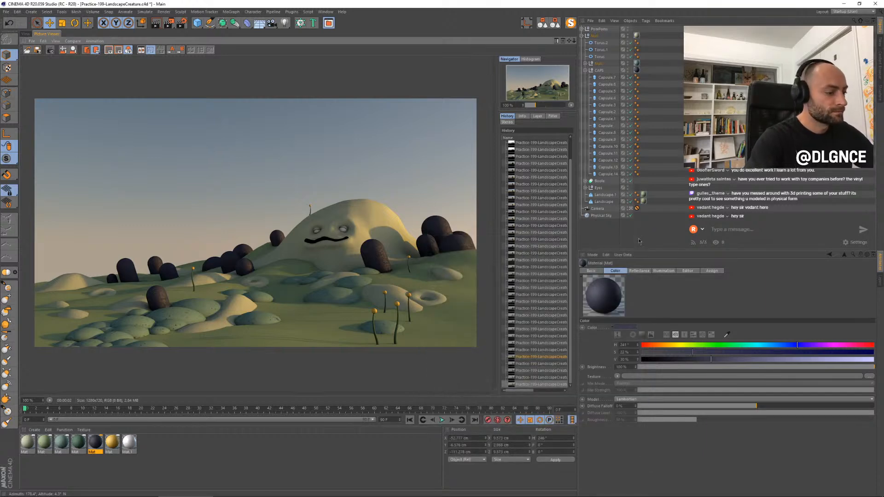
key(shift+r)
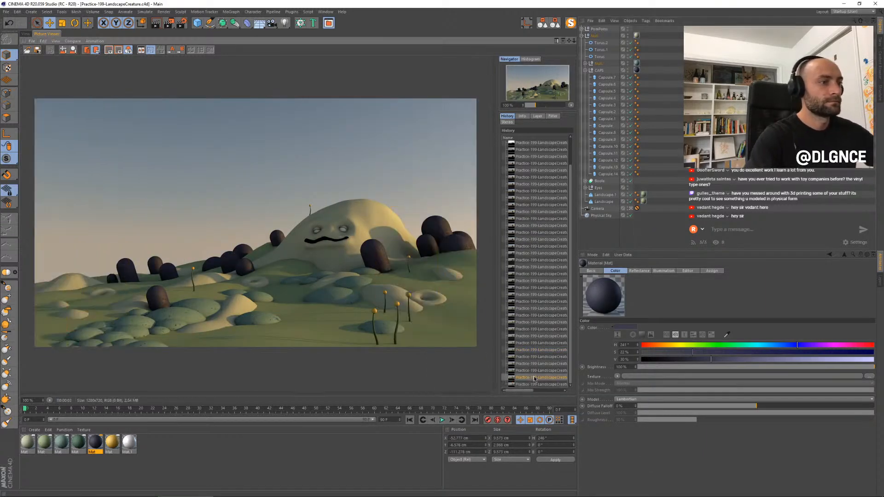
key(Down)
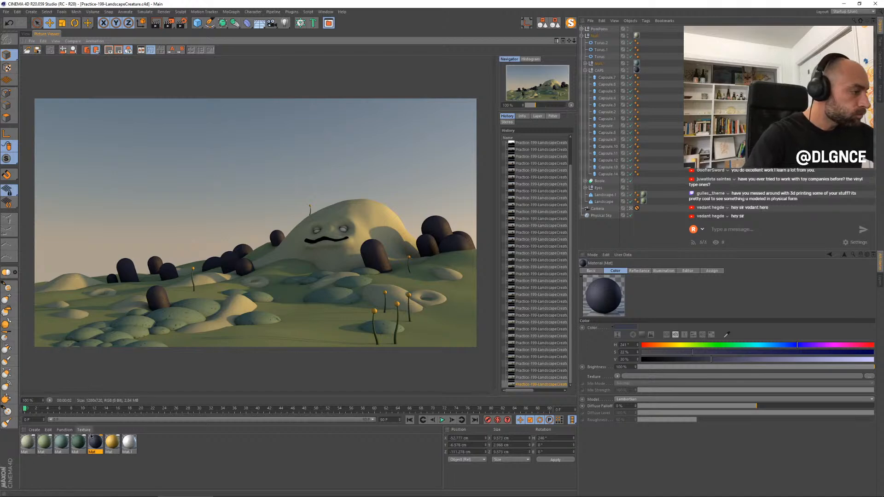
Step: Reopen the dark navy material and set its Default Specular layer strength to 52%
double_click(94, 444)
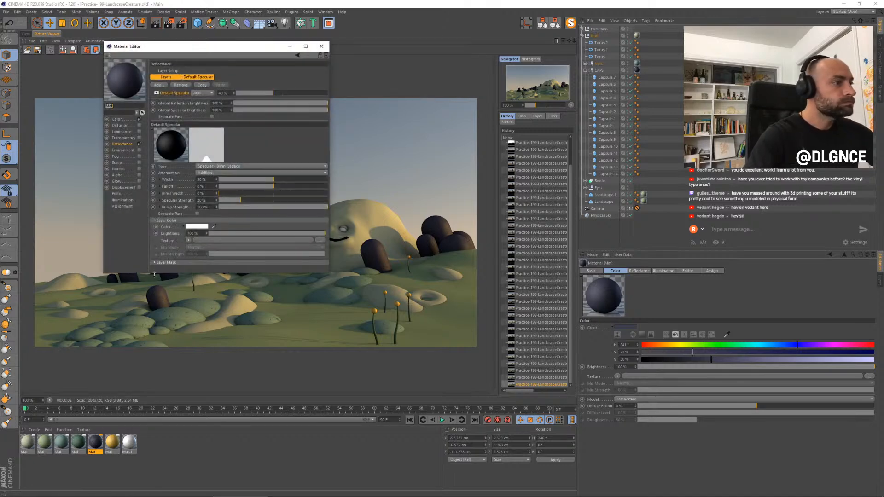
drag(194, 47, 434, 177)
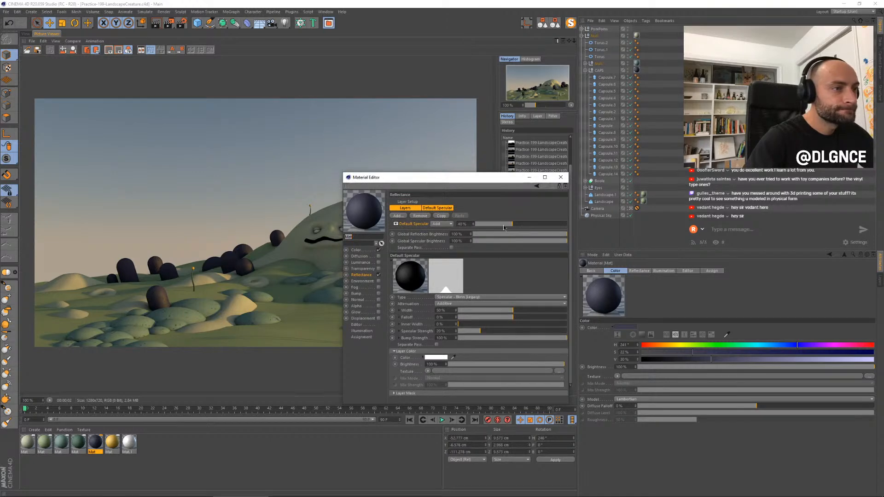
click(523, 224)
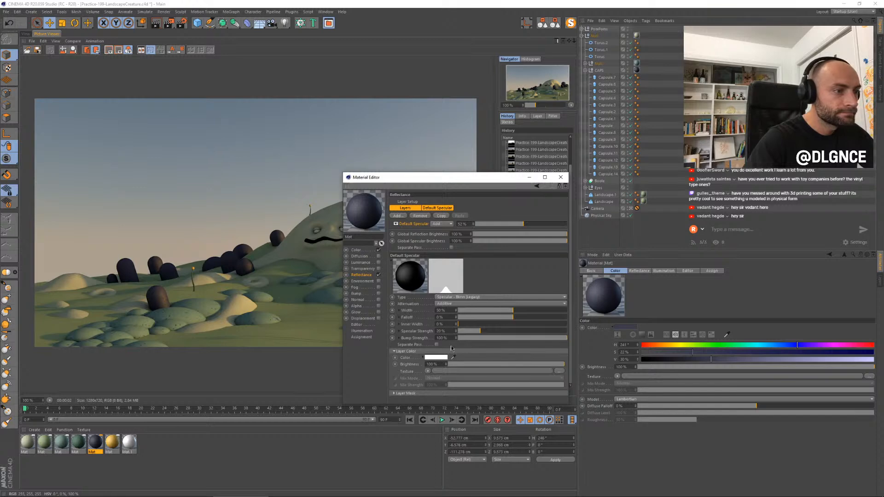
Step: Set the navy specular layer mask's noise to 58% high clip and 6% global scale, and render the scene again
click(395, 393)
scroll(417, 374, down, 2)
click(432, 379)
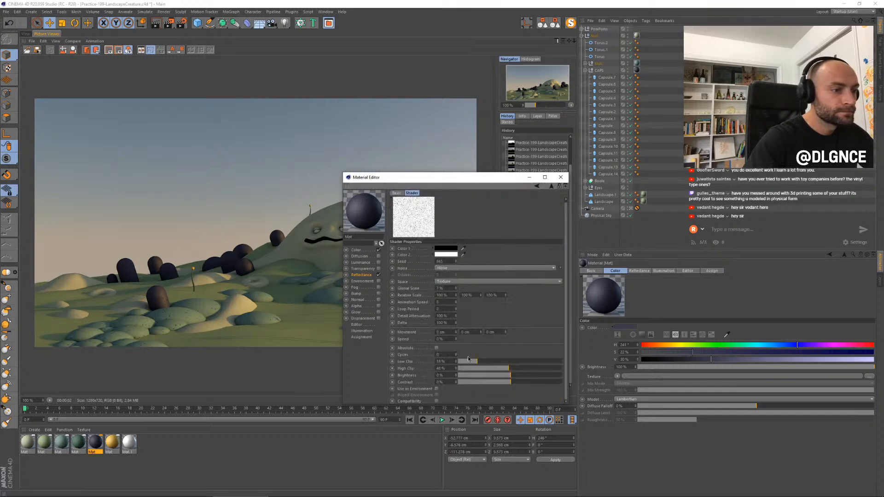
drag(516, 370, 518, 370)
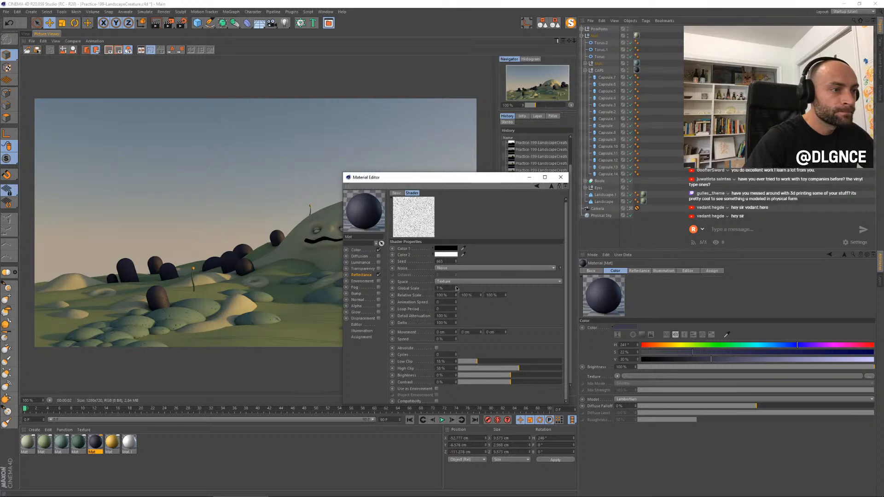
key(shift+r)
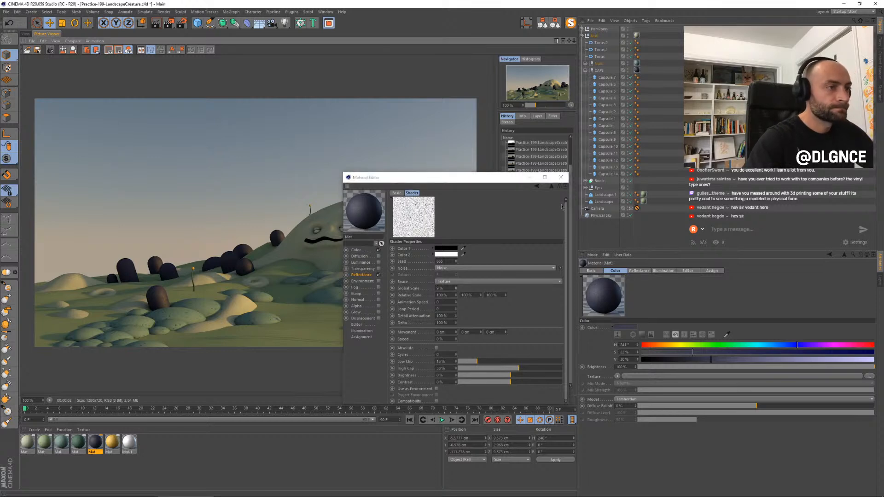
click(560, 177)
Step: Compare the latest render with the previous ones in the render history
click(529, 378)
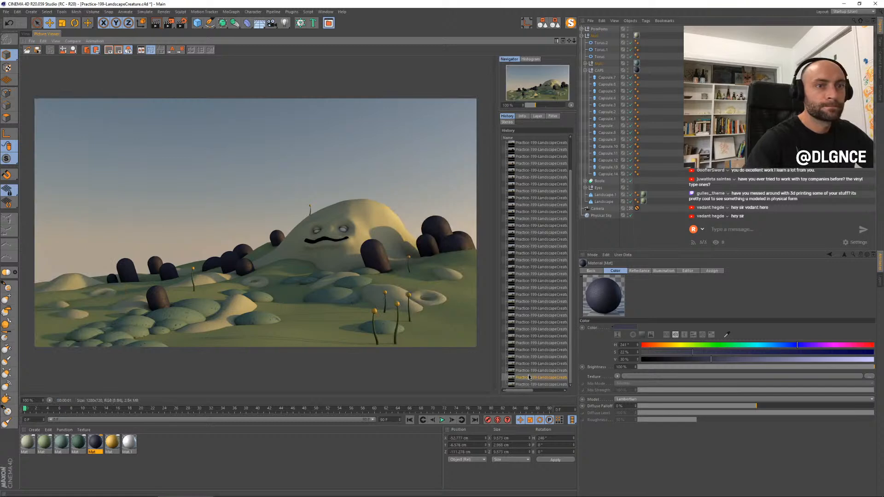
key(Down)
key(Up)
key(Up)
key(Up)
key(Up)
key(Down)
key(Down)
key(Down)
key(Down)
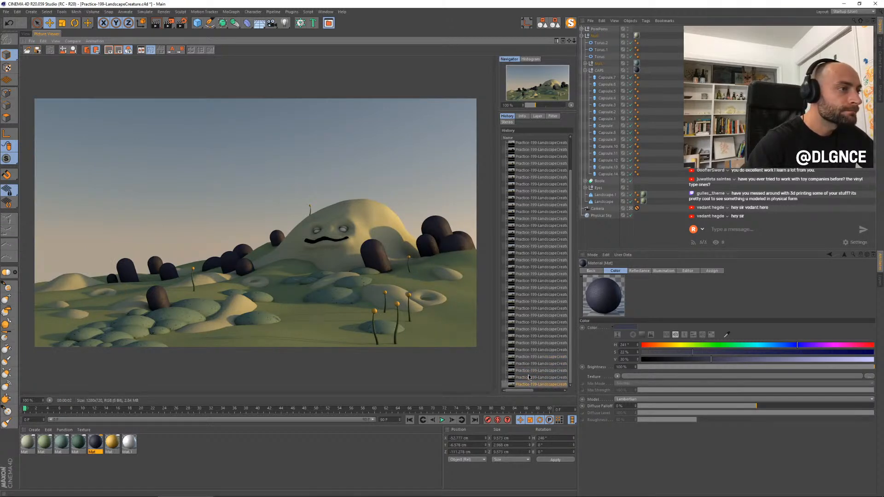
Step: Adjust the white material's luminance brightness, set its reflectance Layer 1 strength to 10%, and render the scene
click(115, 441)
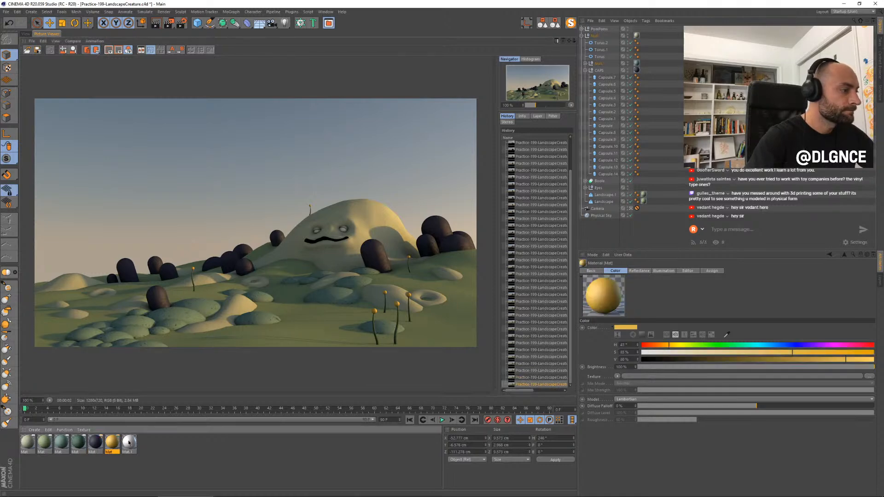
double_click(129, 442)
drag(188, 49, 467, 175)
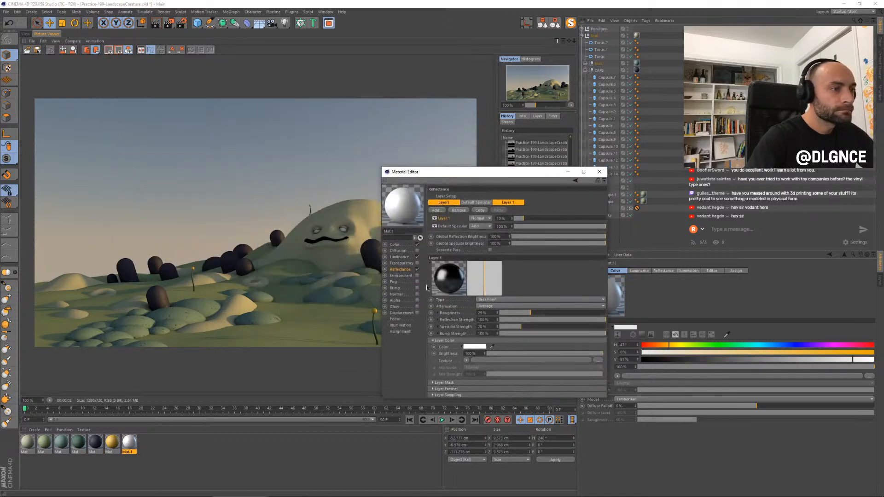
click(401, 256)
drag(524, 237, 527, 238)
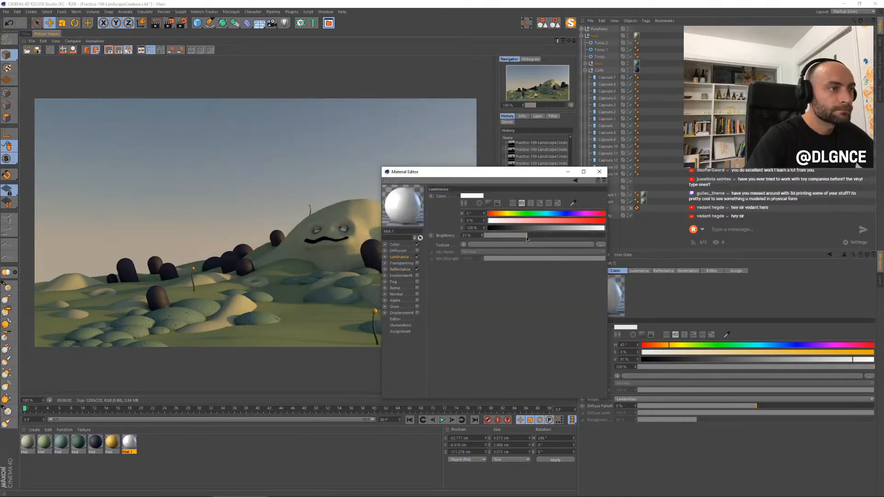
click(406, 271)
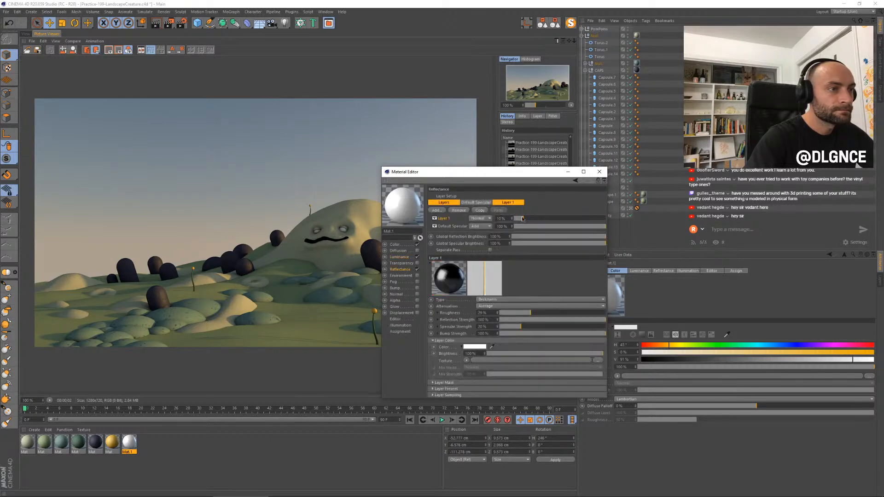
drag(530, 220, 522, 219)
key(shift+r)
click(599, 171)
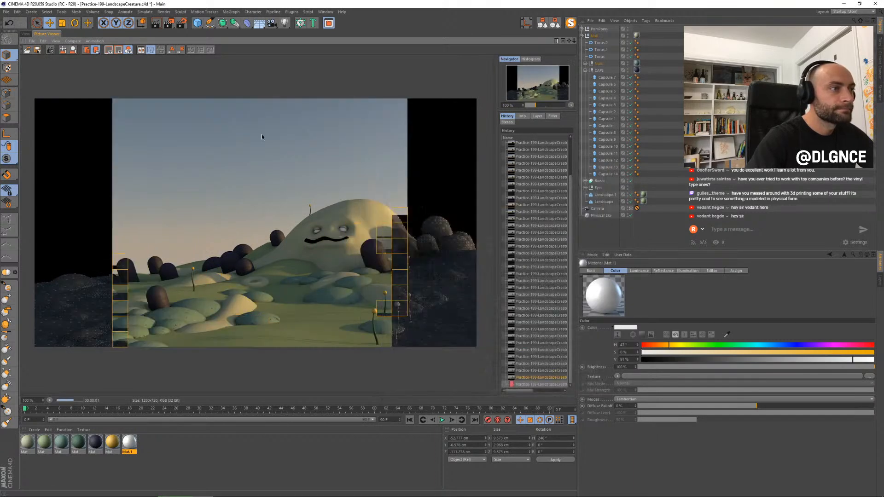
Step: Rotate both of the creature's eye spheres so their poles face outward from the eyelids
click(26, 33)
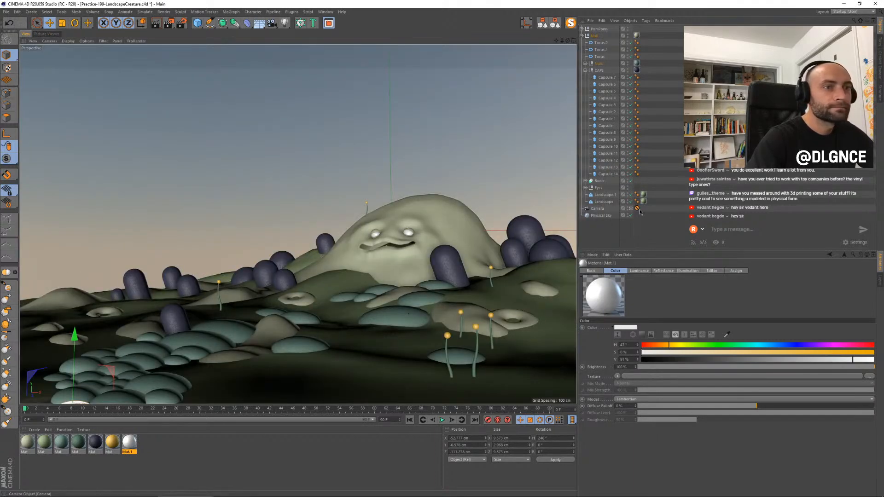
alt+drag(444, 234, 457, 242)
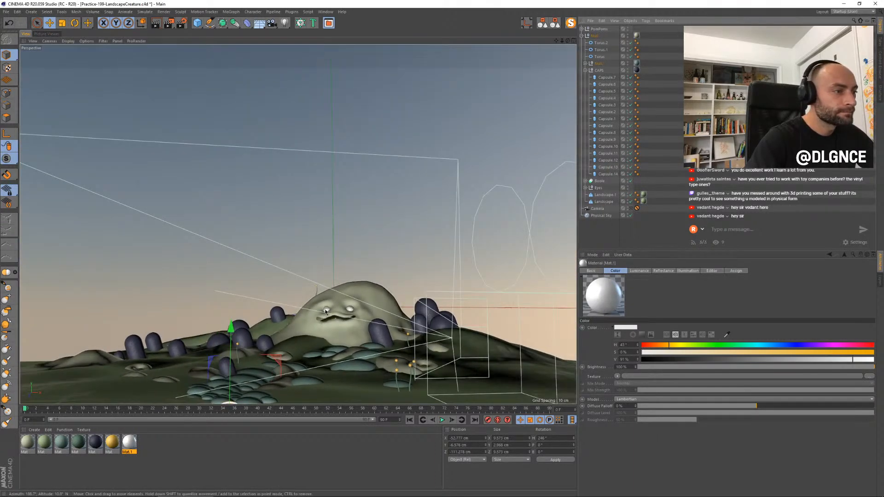
click(328, 305)
key(o)
scroll(322, 262, down, 10)
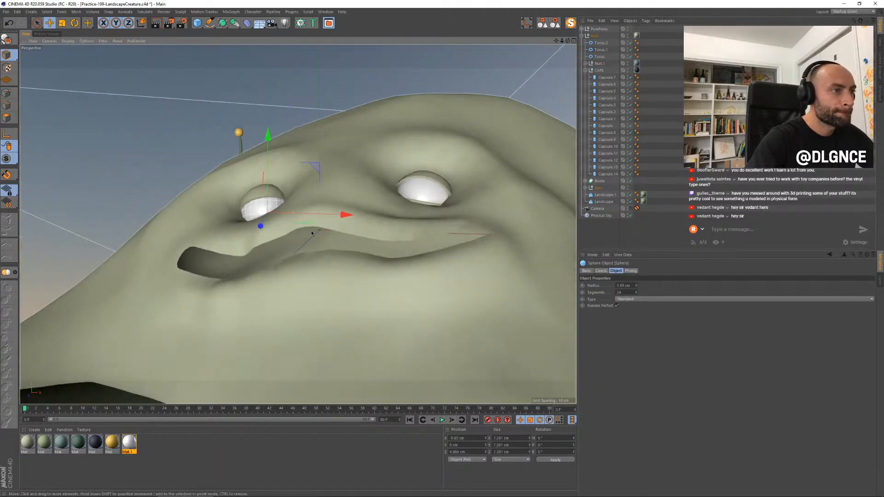
alt+drag(312, 234, 331, 257)
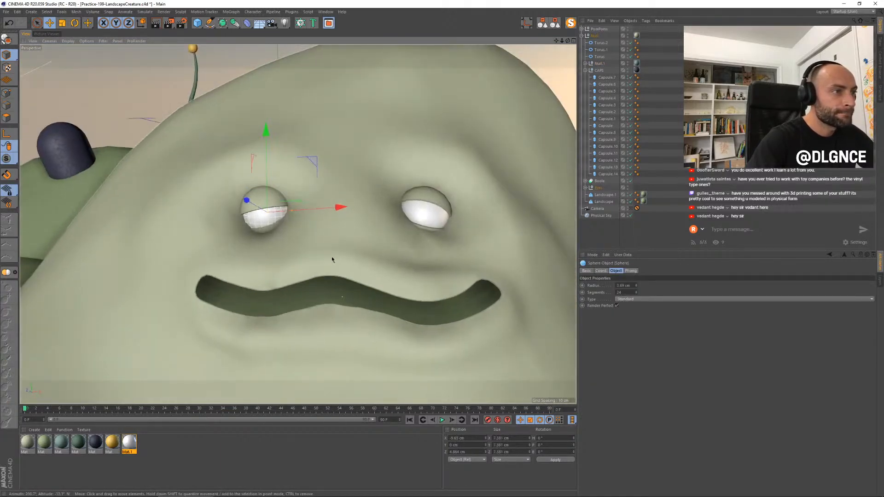
key(r)
drag(277, 190, 289, 296)
drag(304, 220, 288, 229)
click(415, 197)
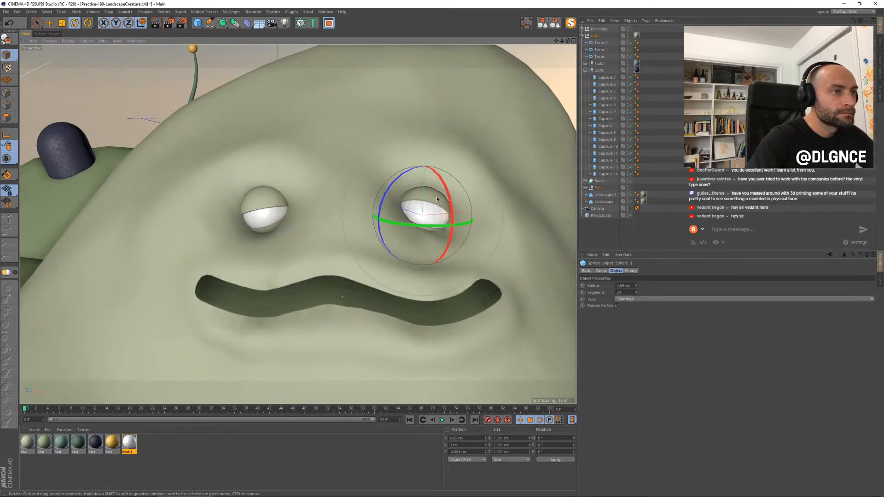
drag(419, 257, 324, 232)
Step: Make both eye spheres editable and select the polygons around the front pole of each eye
shift+click(274, 227)
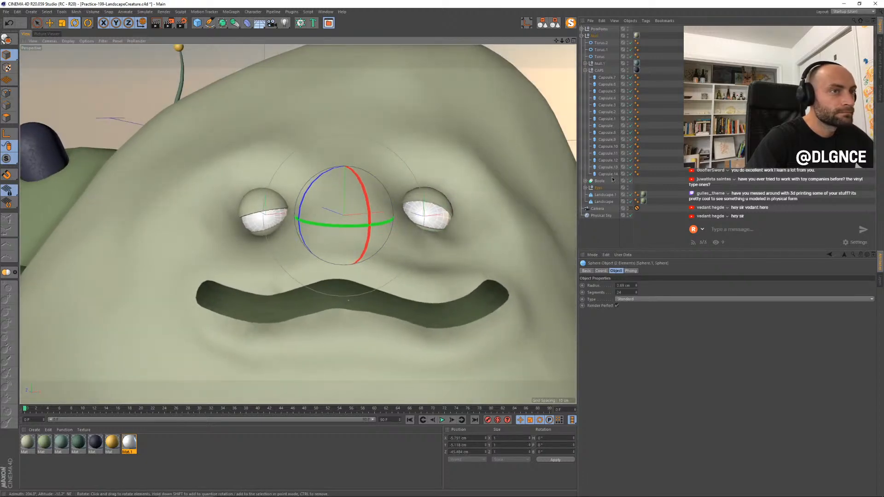
click(6, 117)
key(9)
drag(265, 220, 276, 219)
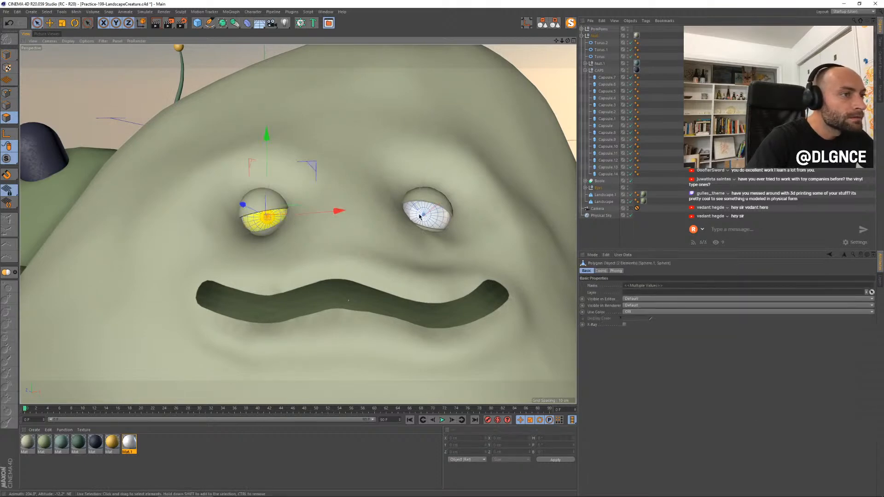
shift+drag(415, 209, 432, 216)
Step: Extrude the selected front polygons of both eyes with Create Caps disabled
key(s)
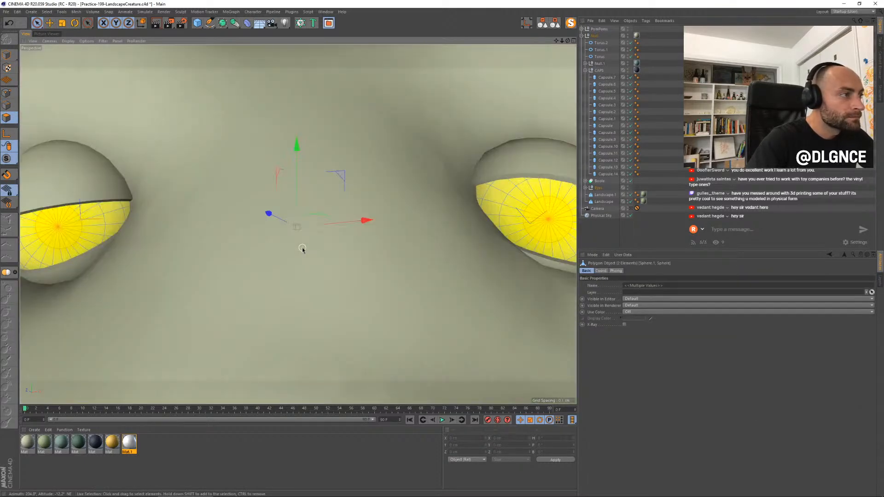
key(d)
scroll(304, 250, down, 5)
alt+drag(300, 276, 355, 282)
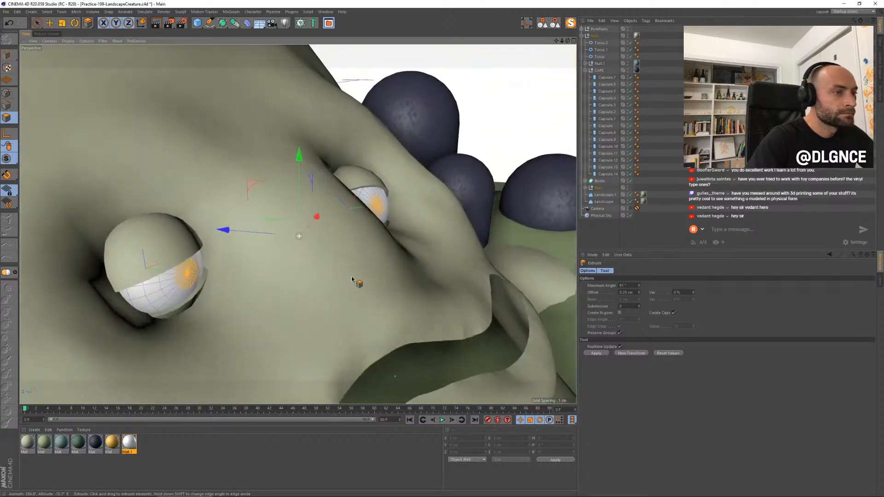
click(674, 313)
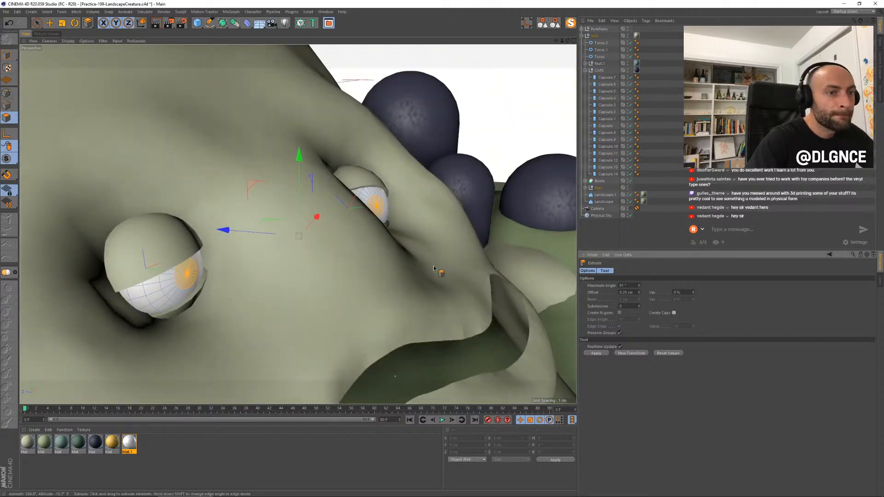
drag(409, 249, 300, 267)
Step: Disable Soft Selection and scale the central pupil polygons of each eye separately
key(9)
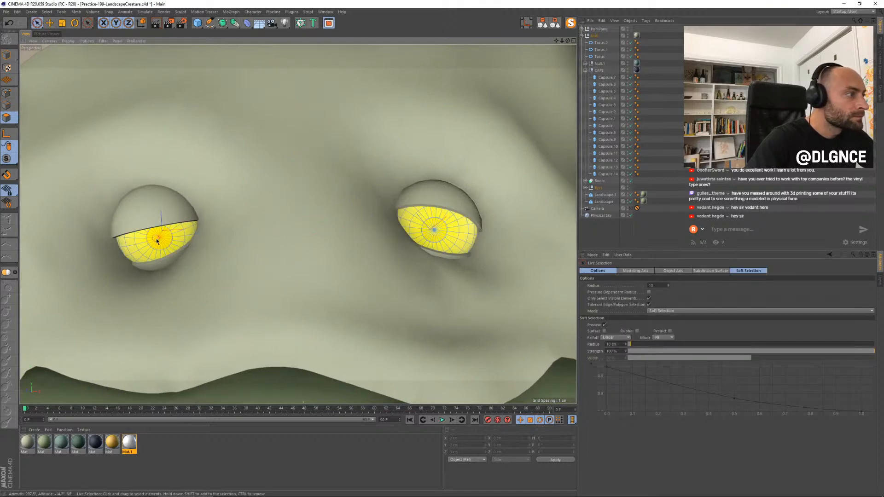
key(t)
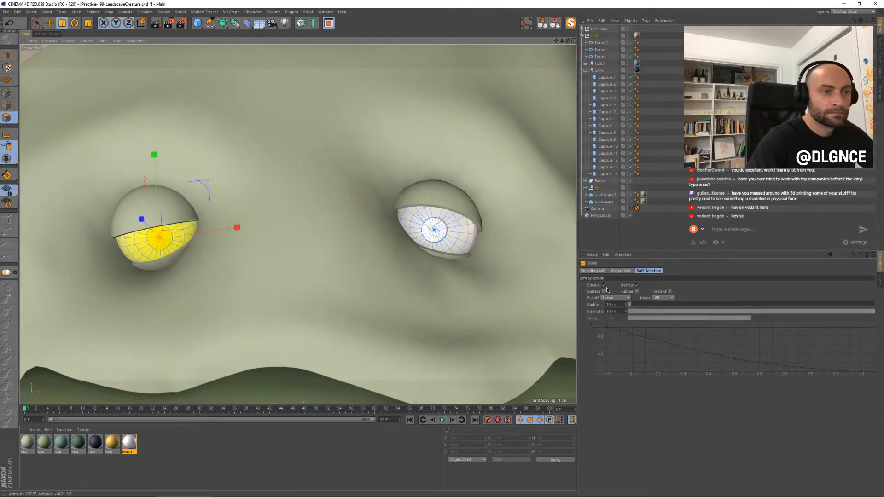
click(604, 285)
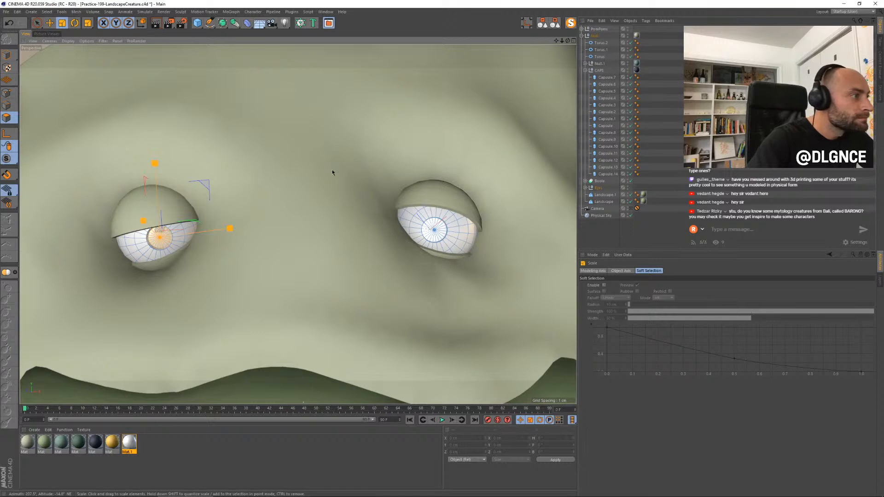
key(9)
click(437, 231)
key(t)
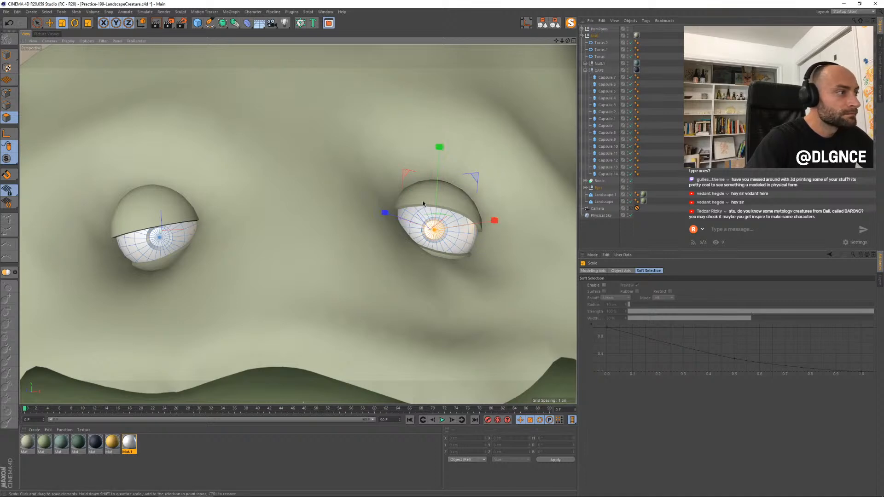
Step: Apply the dark navy material to the pupil polygons of both eyes and render through the scene camera
key(9)
shift+click(159, 238)
alt+drag(330, 293, 241, 313)
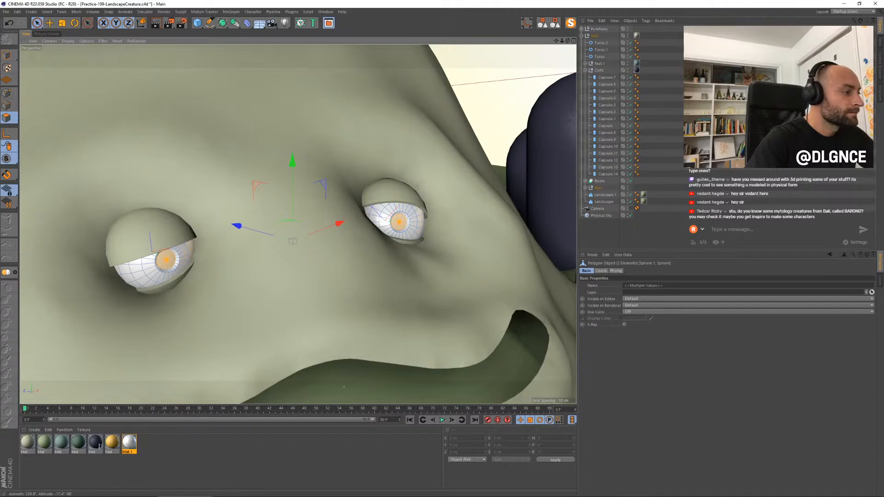
drag(166, 264, 167, 265)
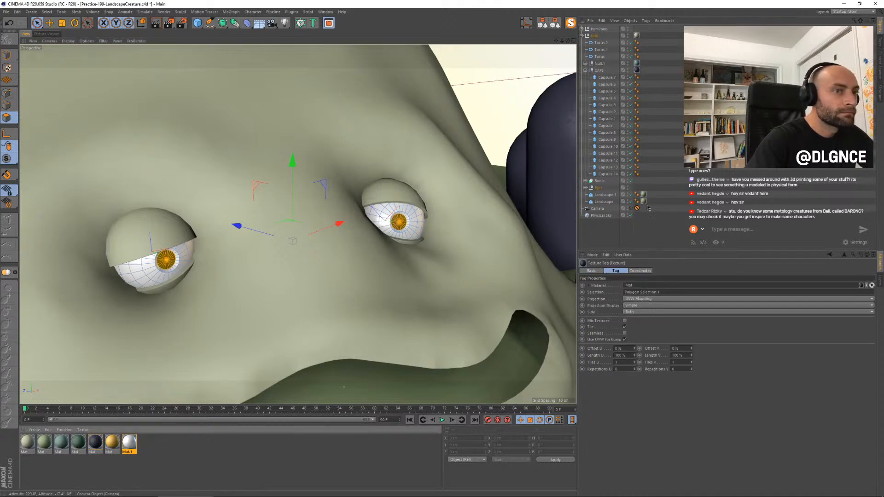
click(631, 208)
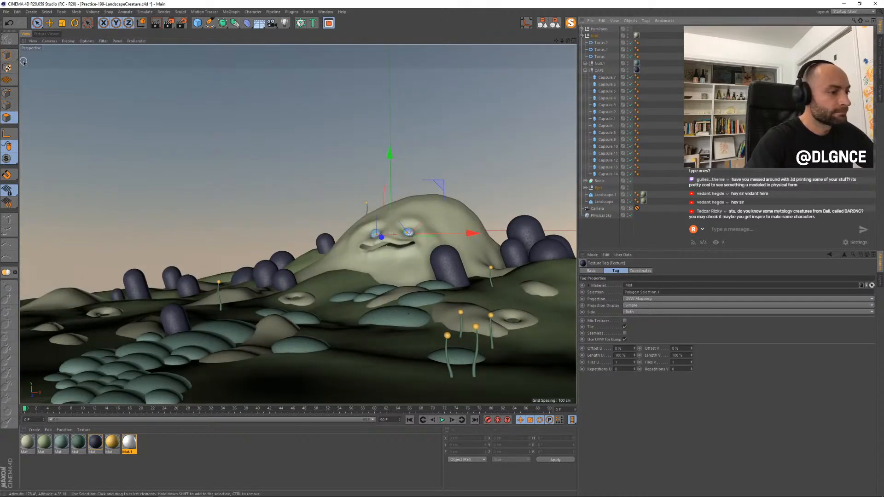
key(shift+r)
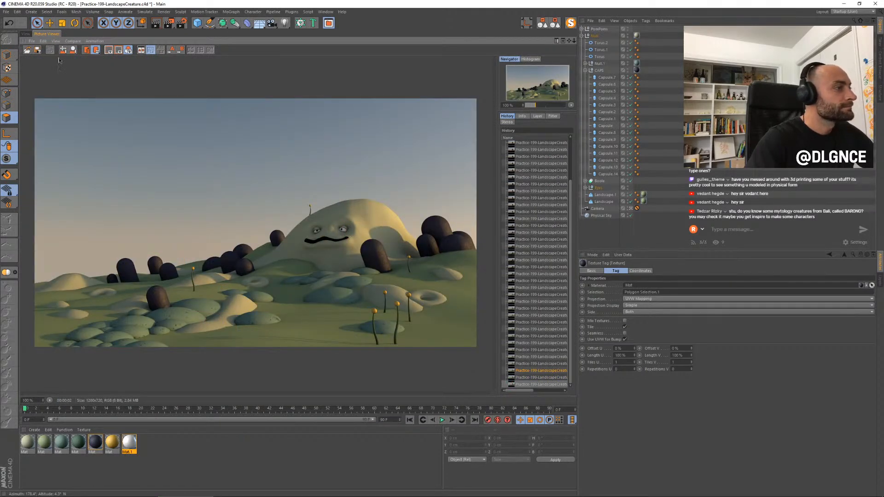
Step: Recolor the dark green flower-stalk material to a muted brown with hue 34°, saturation 19% and value 33%
click(26, 34)
key(e)
double_click(78, 441)
click(116, 119)
drag(185, 46, 379, 163)
click(419, 208)
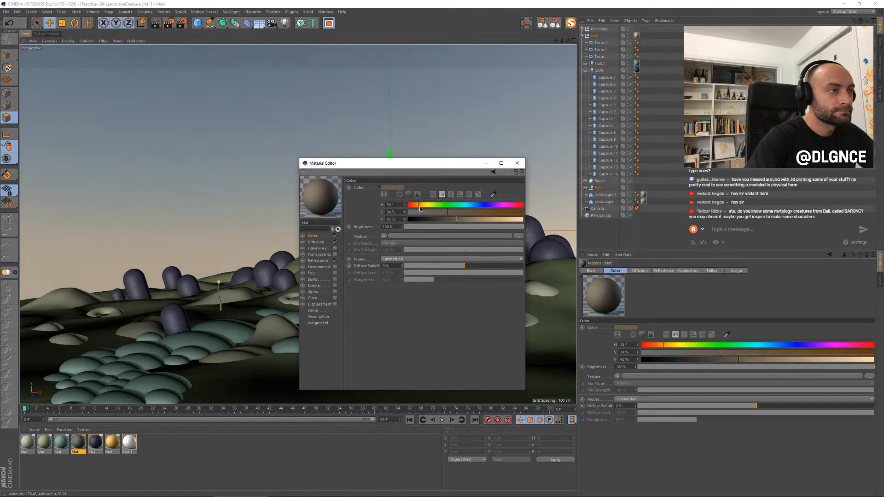
drag(435, 214, 449, 221)
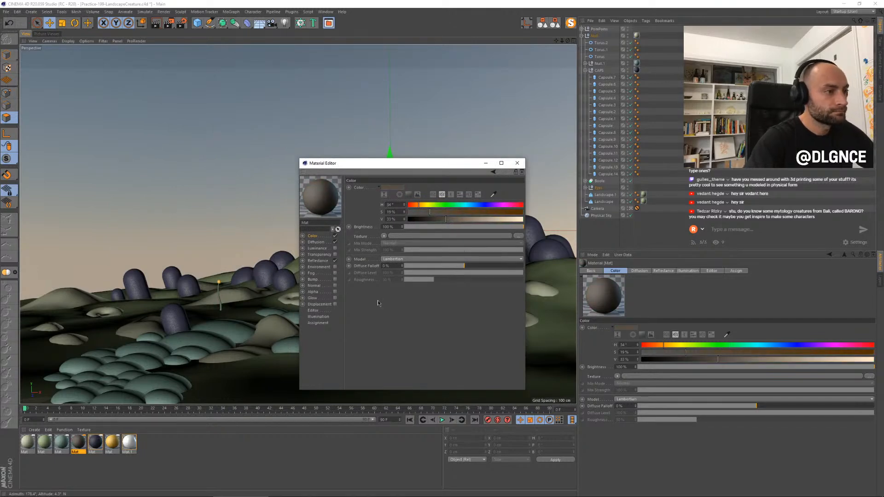
Step: Set the stalk material's Default Specular layer strength to 20% and render the scene
click(318, 261)
click(449, 210)
key(shift+r)
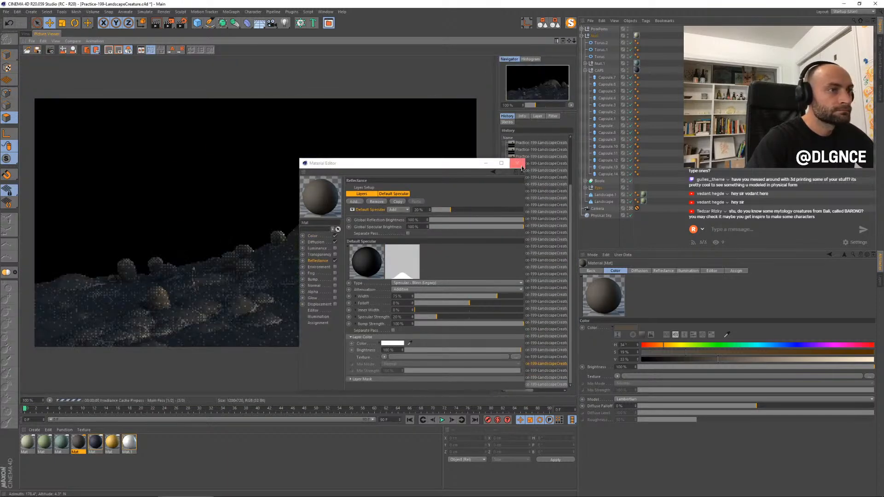
click(518, 165)
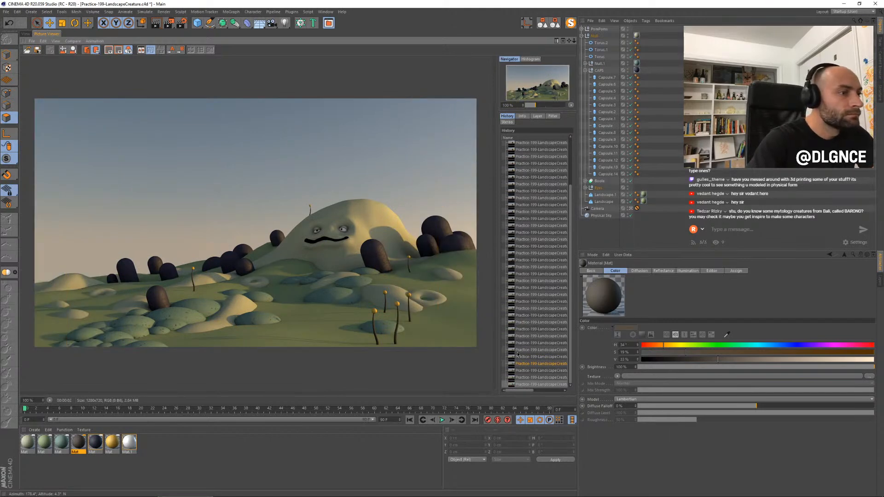
Step: Return to the scene viewport and switch from polygon editing to Model mode
click(25, 33)
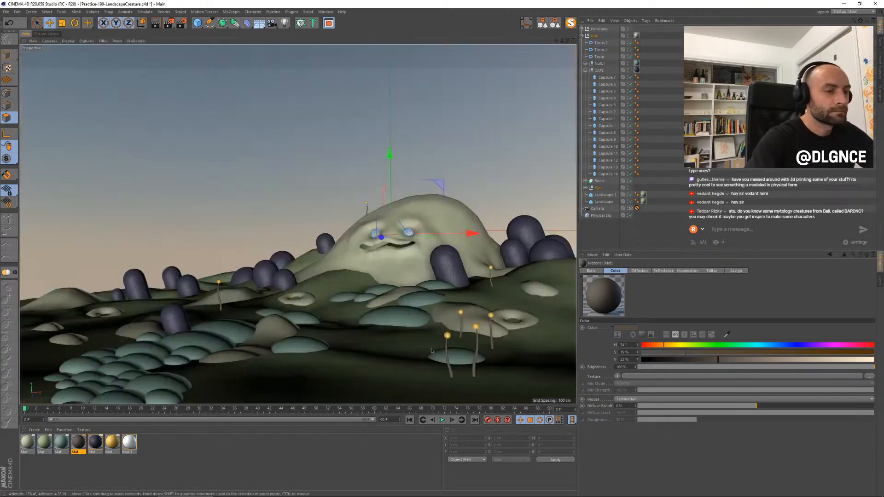
click(7, 54)
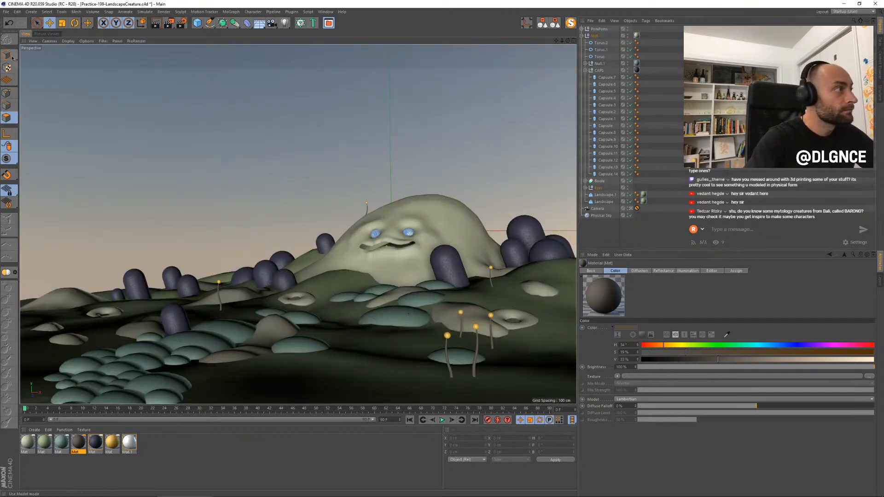
Step: Duplicate the foremost pom-pom stalk beside the teal mound in the right foreground and select the new instance
click(449, 375)
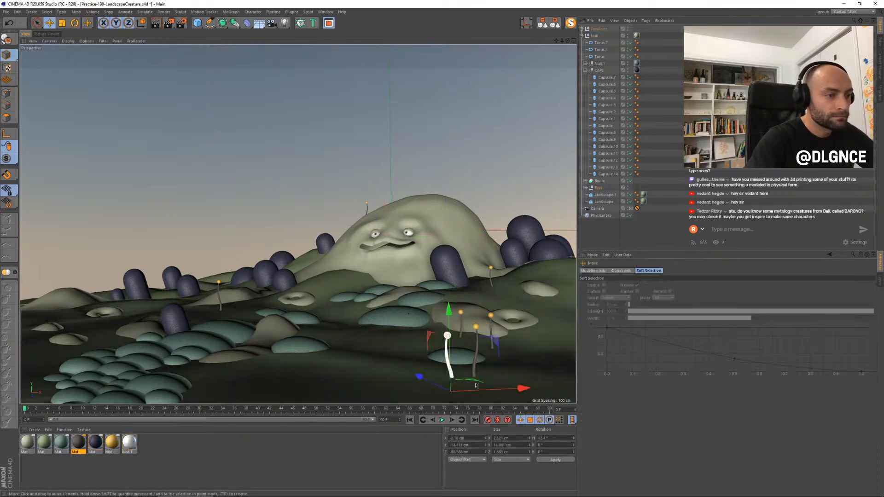
mouse_move(478, 378)
mouse_down()
mouse_move(495, 375)
mouse_move(484, 364)
mouse_up()
click(619, 88)
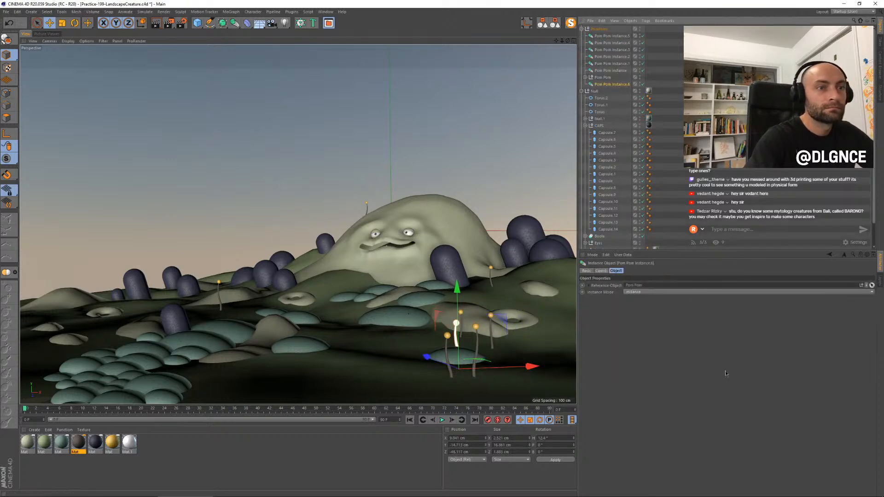
Step: Scale the new pom-pom instance to 0.8 on its X, Y and Z axes
click(614, 271)
click(601, 271)
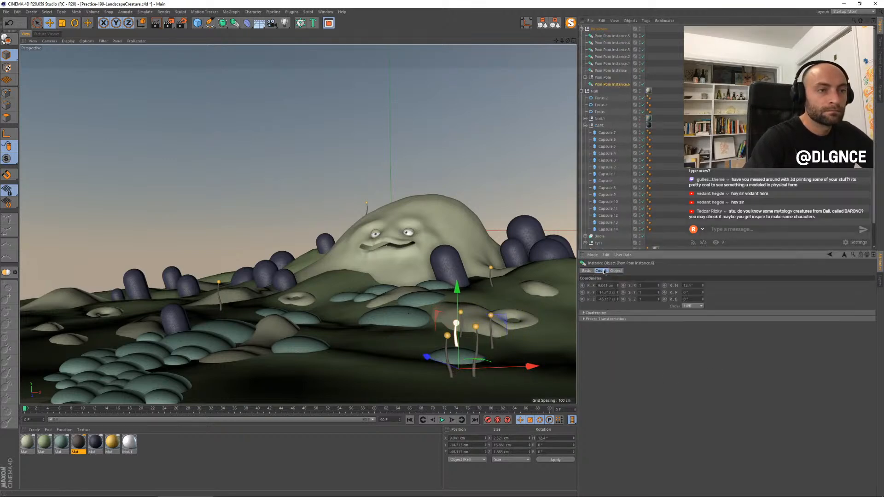
click(658, 288)
click(658, 294)
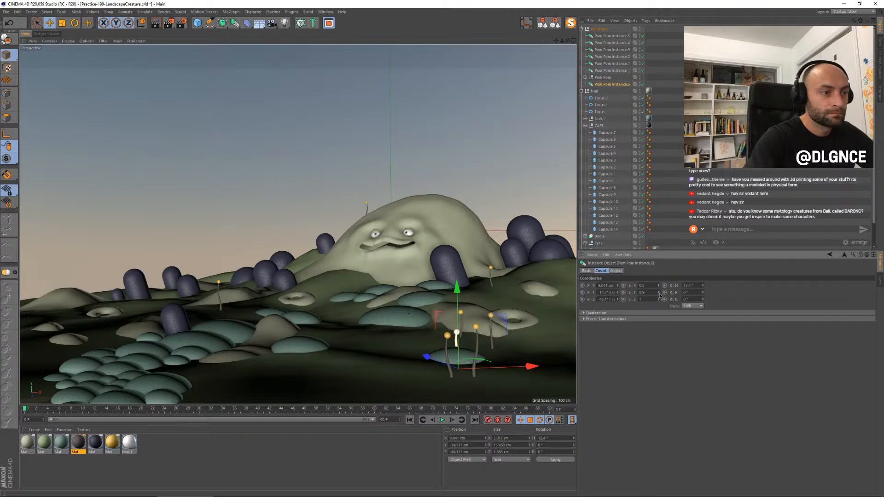
Step: Raise the scaled pom-pom, rotate it around its vertical axis, and place it just behind and to the left of the foreground group
drag(458, 293, 459, 281)
key(r)
drag(456, 366, 511, 364)
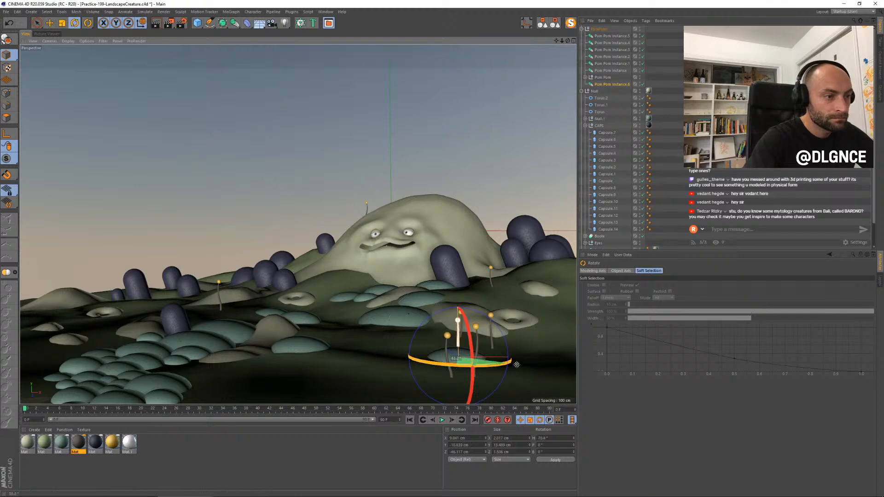
key(e)
drag(414, 356, 413, 325)
Step: Duplicate the scaled pom-pom behind the right-hand group, lower it onto the ground between the capsule and crater, and rotate it
drag(475, 297, 476, 274)
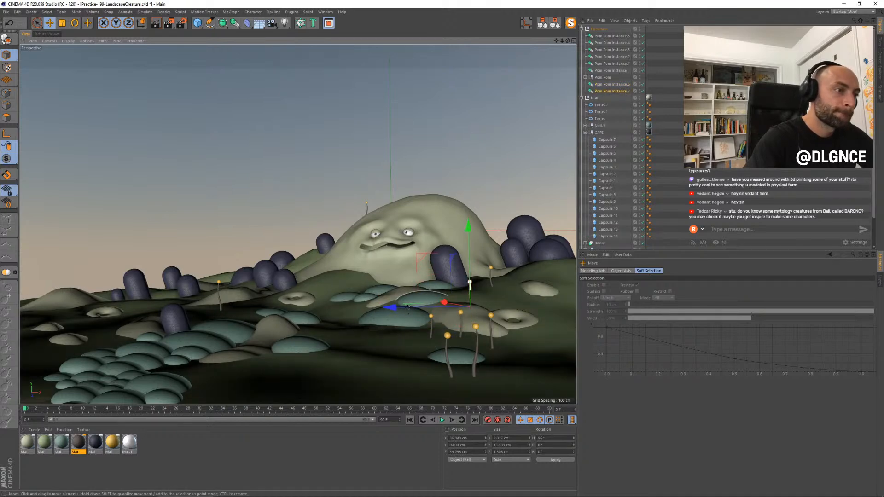
drag(408, 308, 454, 307)
key(t)
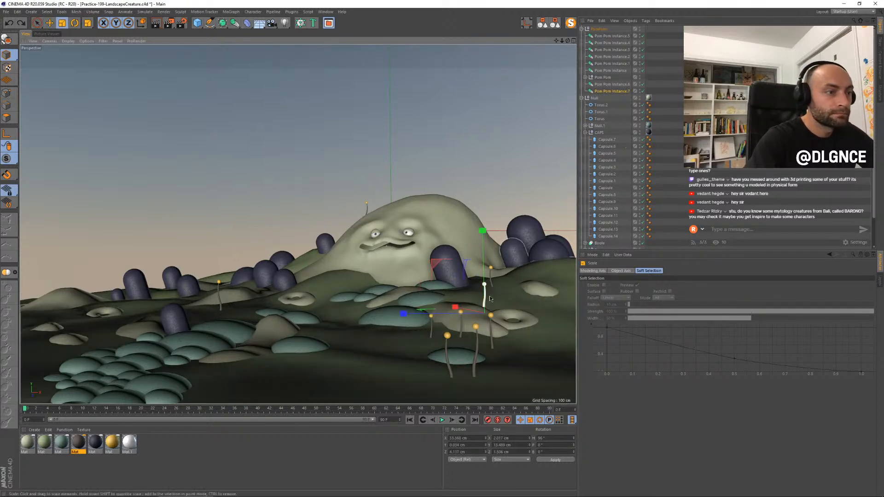
drag(484, 264, 480, 273)
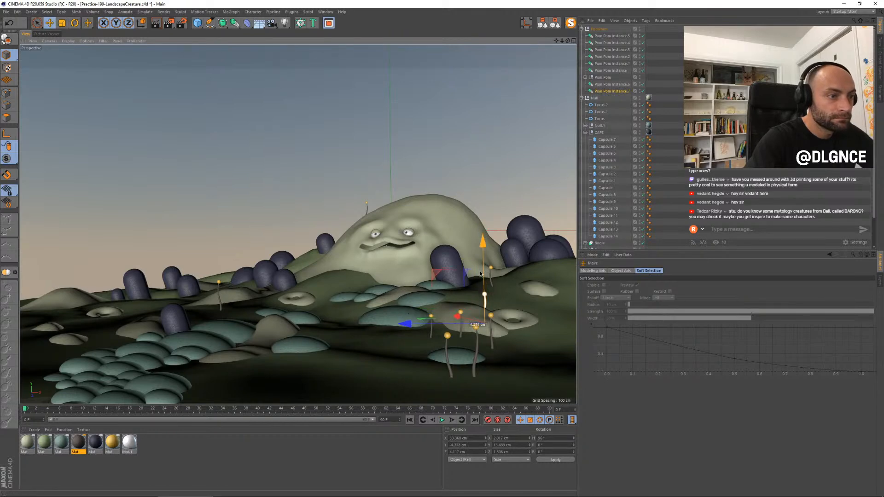
key(r)
drag(516, 327, 459, 319)
Step: Copy the small pom-pom across to the left foreground, beside the beige mound and teal stones
key(e)
drag(534, 322, 330, 349)
ctrl+drag(265, 258, 273, 294)
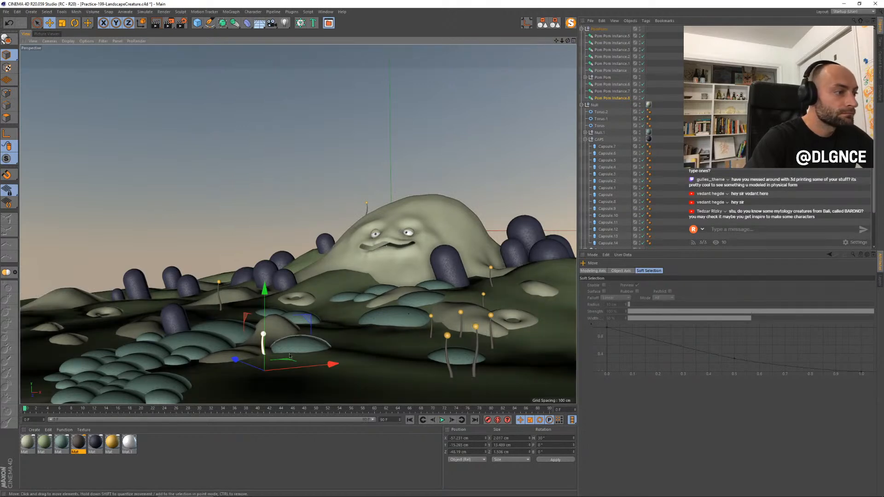
Step: Copy the left-foreground pom-pom and place the copy on the creature's head, next to the existing stalk above its left-hand eye
ctrl+drag(304, 367, 523, 323)
drag(472, 335, 334, 315)
drag(360, 252, 384, 165)
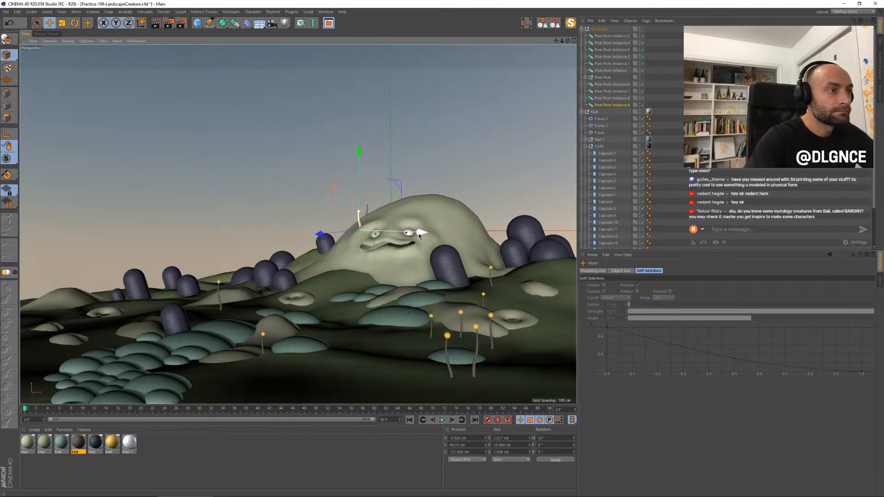
Step: Duplicate the head pom-pom to the right side of the creature's head, rotate it, and settle it on the surface
mouse_move(482, 232)
ctrl+mouse_down()
mouse_move(499, 234)
mouse_move(479, 246)
ctrl+mouse_up()
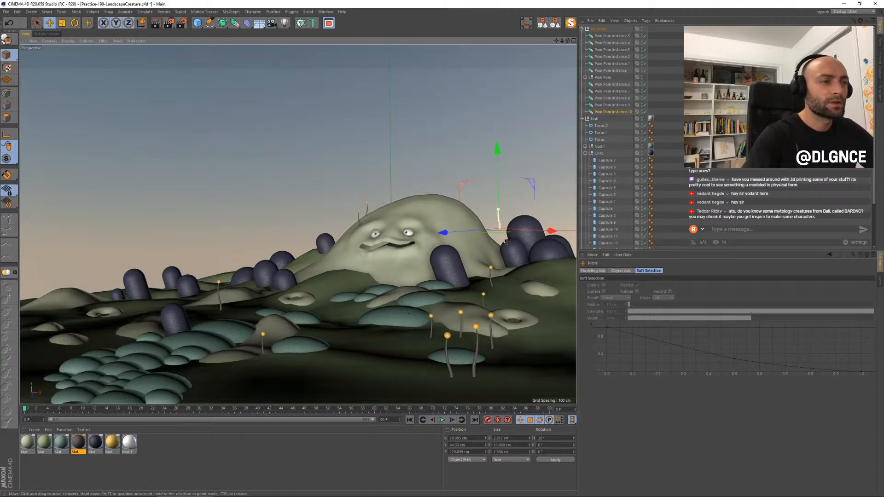
drag(527, 232, 484, 232)
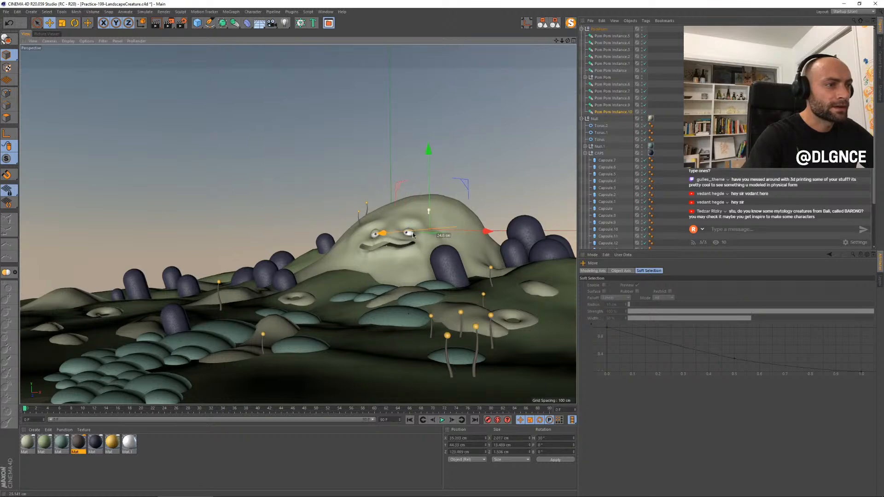
key(r)
drag(418, 235, 423, 214)
key(e)
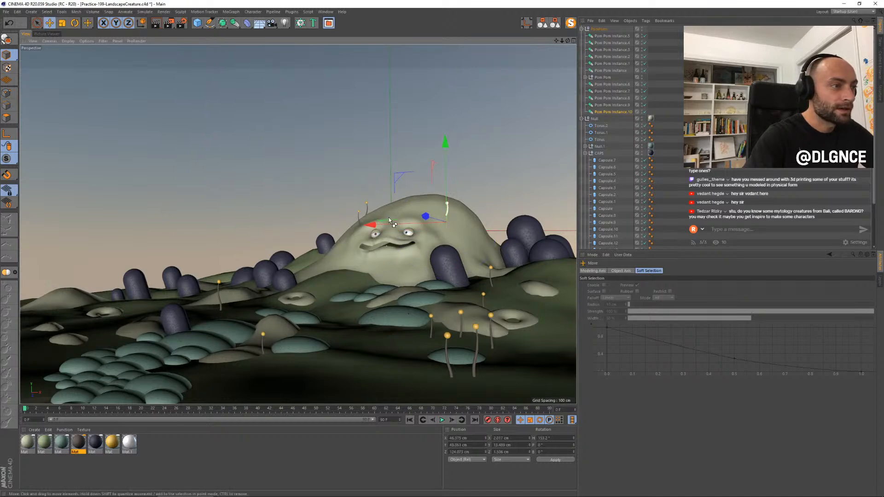
Step: Duplicate that pom-pom lower down the right flank of the creature's head and rotate it around its vertical axis
drag(397, 176, 419, 199)
key(r)
drag(477, 247, 509, 246)
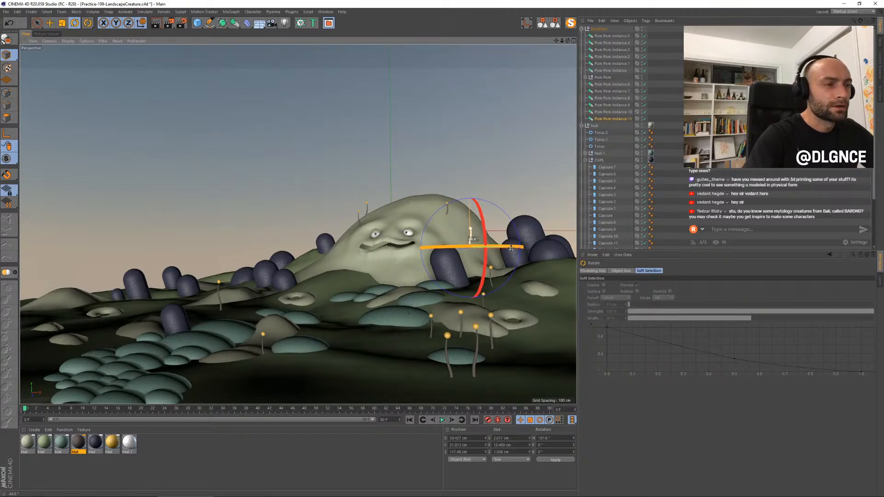
drag(500, 251, 479, 244)
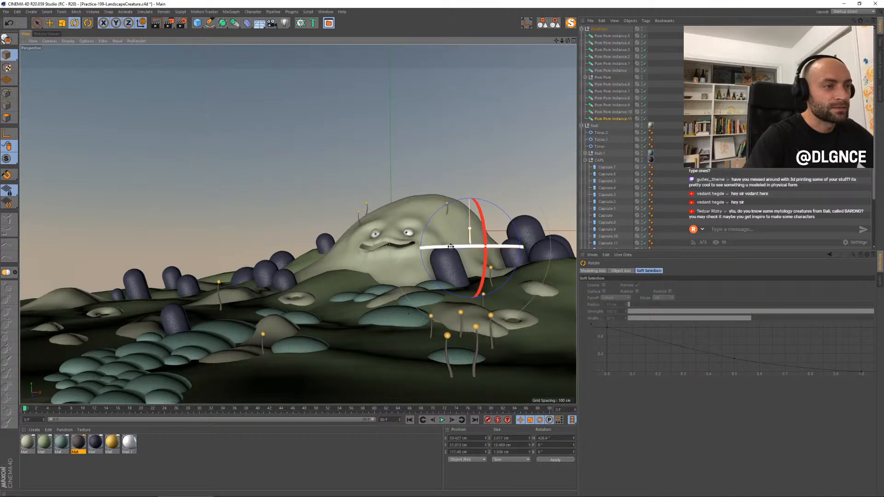
Step: Add another pom-pom copy near the right edge of the creature's head
key(e)
mouse_move(419, 199)
mouse_down()
mouse_move(421, 178)
mouse_move(408, 176)
mouse_move(399, 186)
mouse_move(406, 188)
mouse_up()
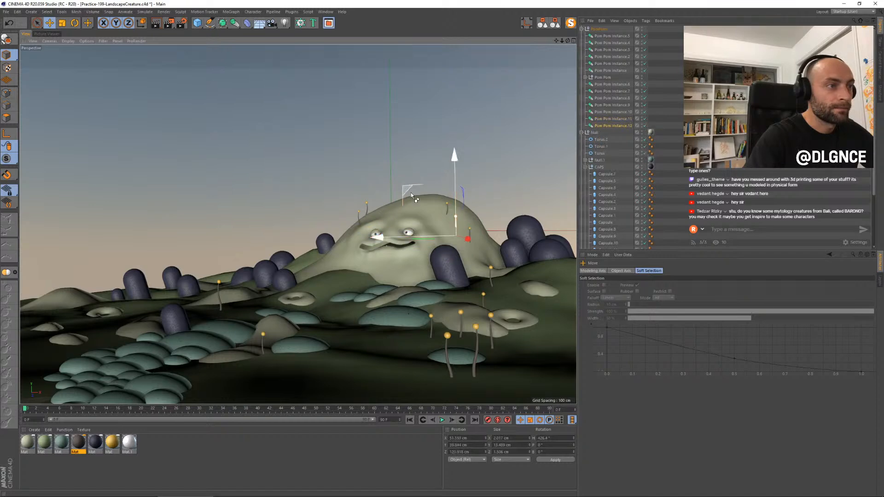
drag(475, 240, 422, 175)
Step: Duplicate the pom-pom once more between the stalks on the right of the head, and rotate it to vary its bend
ctrl+drag(482, 227, 474, 224)
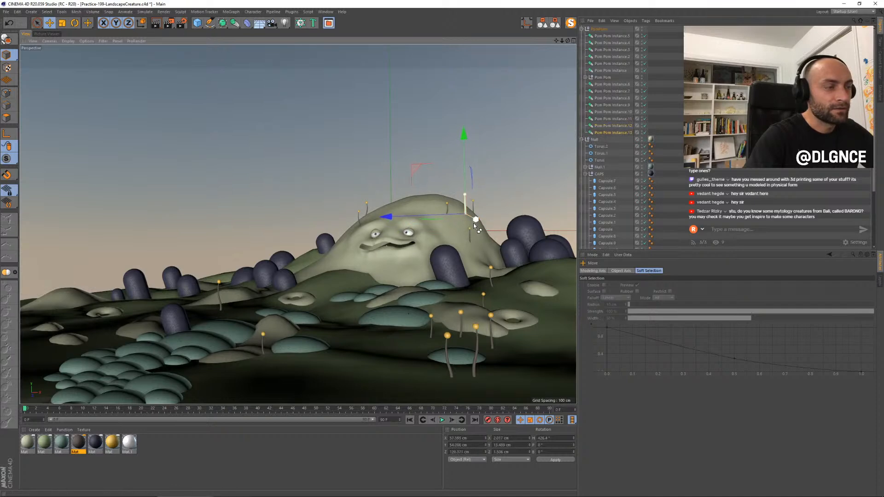
drag(417, 174, 410, 184)
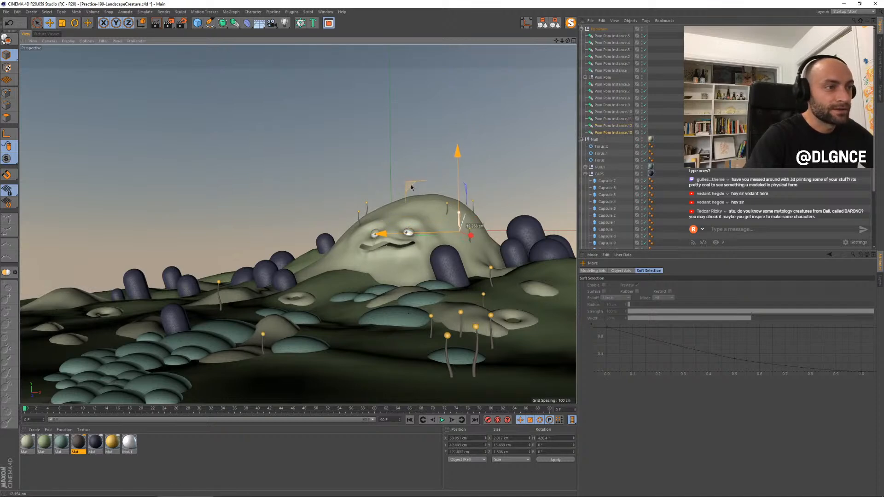
key(r)
drag(470, 233, 517, 235)
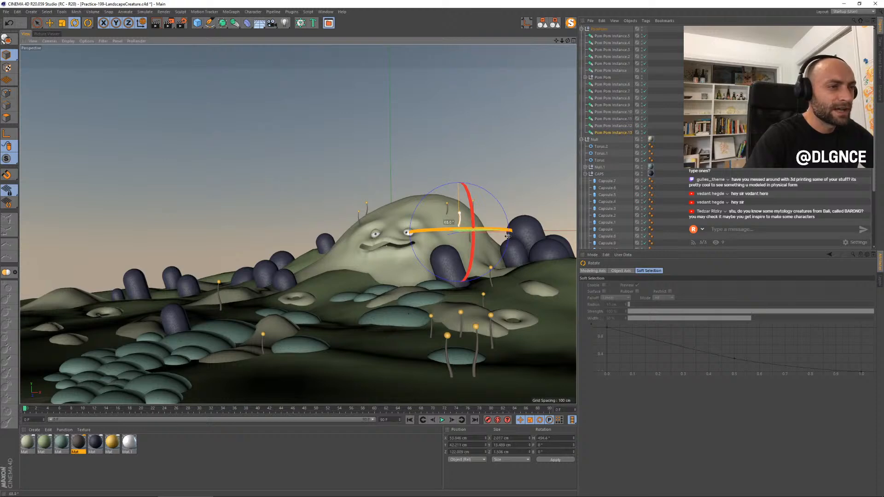
drag(511, 232, 514, 233)
Step: Place two more pom-pom copies, one at the creature's right-hand base and one on the ground below its mouth
key(e)
drag(460, 207, 542, 223)
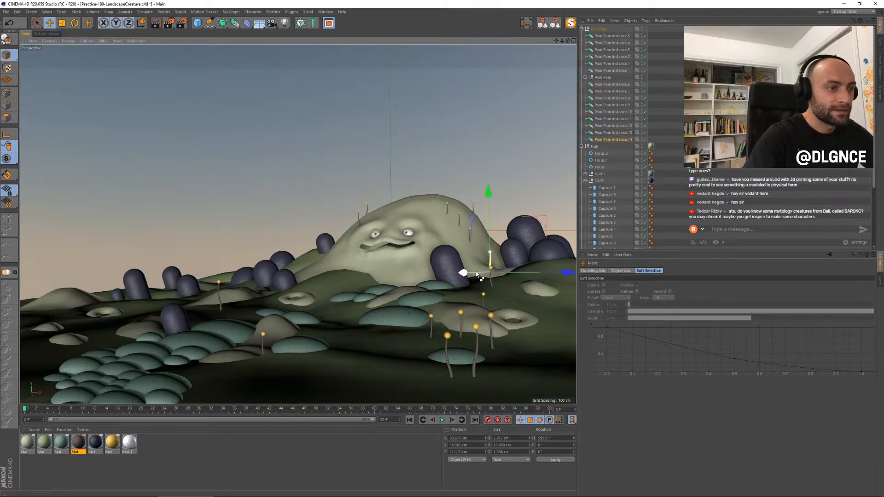
ctrl+drag(406, 286, 406, 285)
ctrl+drag(474, 225, 463, 247)
Step: Duplicate the pom-pom onto the ground in front of the large purple capsule beside the creature, and rotate it
ctrl+drag(427, 295, 441, 300)
drag(505, 245, 490, 252)
key(r)
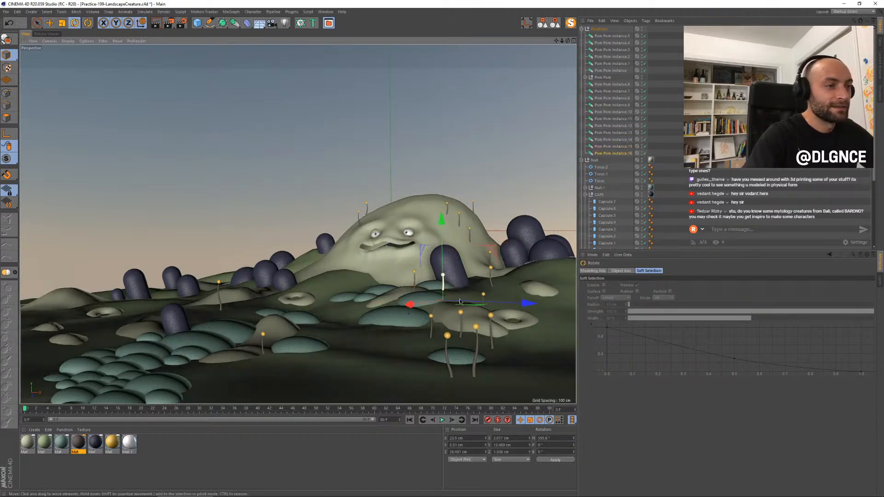
drag(483, 302, 515, 299)
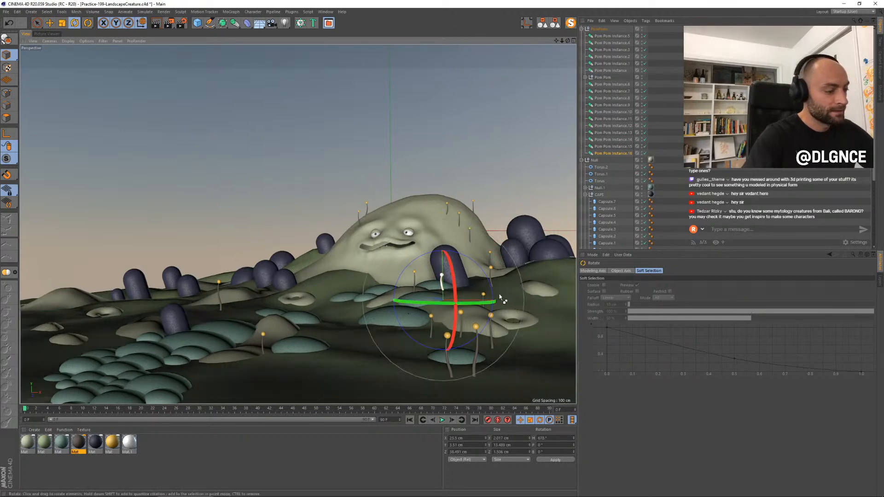
Step: Render the scene to check the added pom-poms, and return to the perspective view
key(shift+r)
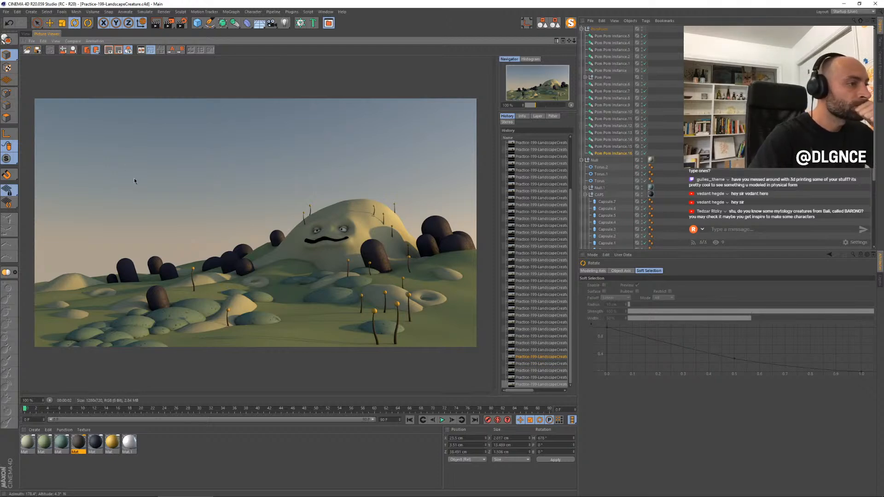
click(26, 34)
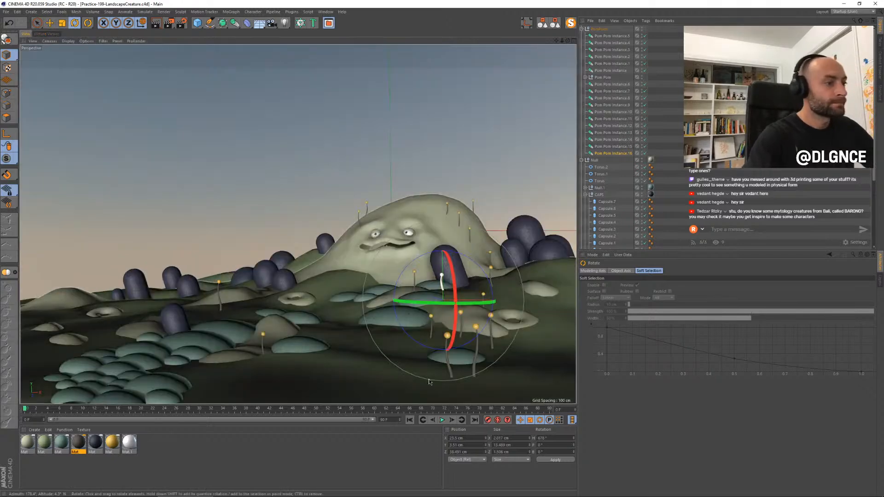
click(313, 301)
key(e)
drag(317, 306, 287, 226)
Step: Copy the right-hand crater torus just behind the original, and rotate and scale the copy down to about 14.8 cm wide
click(514, 317)
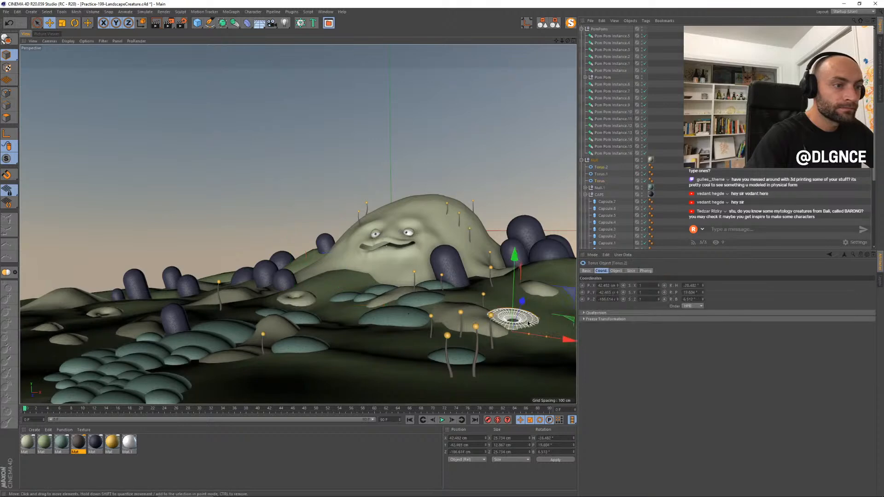
drag(569, 327, 477, 302)
key(r)
key(t)
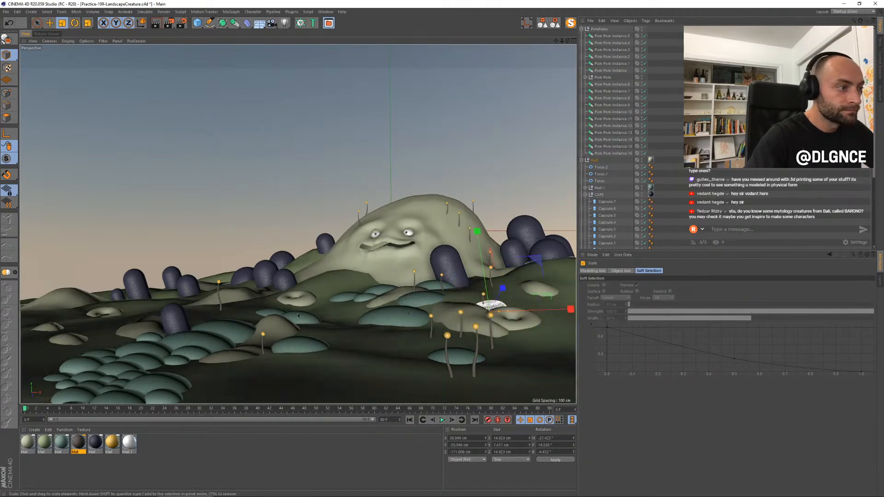
Step: Copy the middle crater torus to the left foreground, beside the purple capsule near the teal stones
click(299, 300)
key(e)
drag(311, 301, 183, 313)
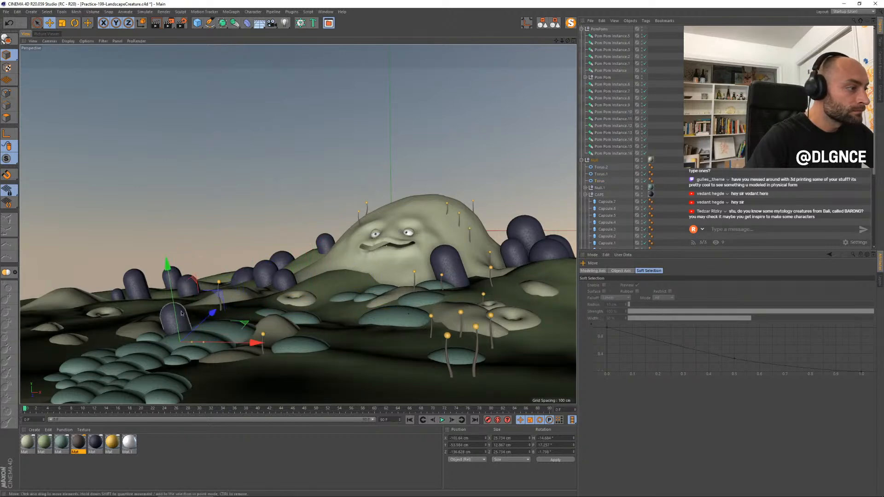
drag(246, 329, 265, 334)
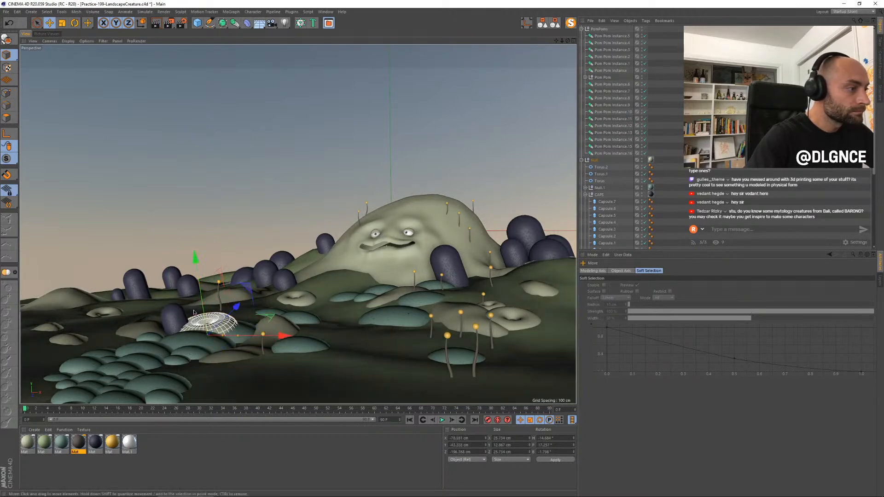
Step: Rotate the left crater copy, scale it down to about 18 cm wide, and settle it into the ground beside the purple capsule
key(r)
key(e)
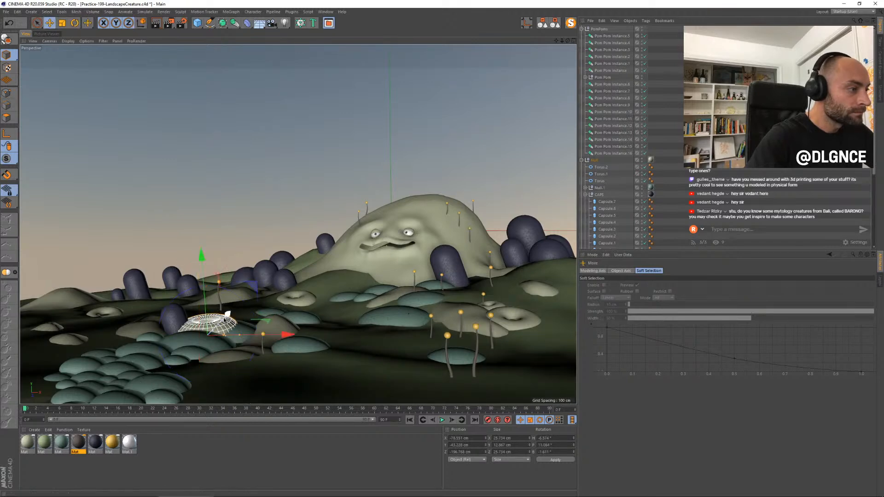
drag(271, 328, 259, 318)
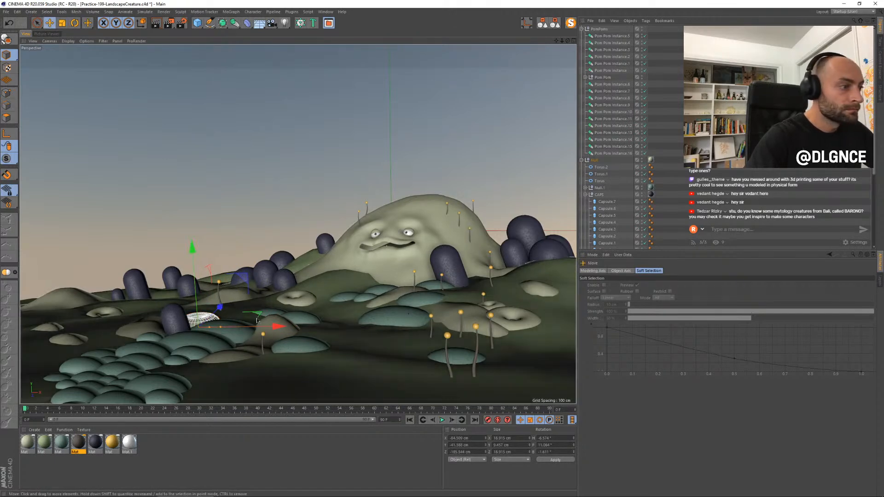
drag(189, 253, 201, 295)
key(r)
key(e)
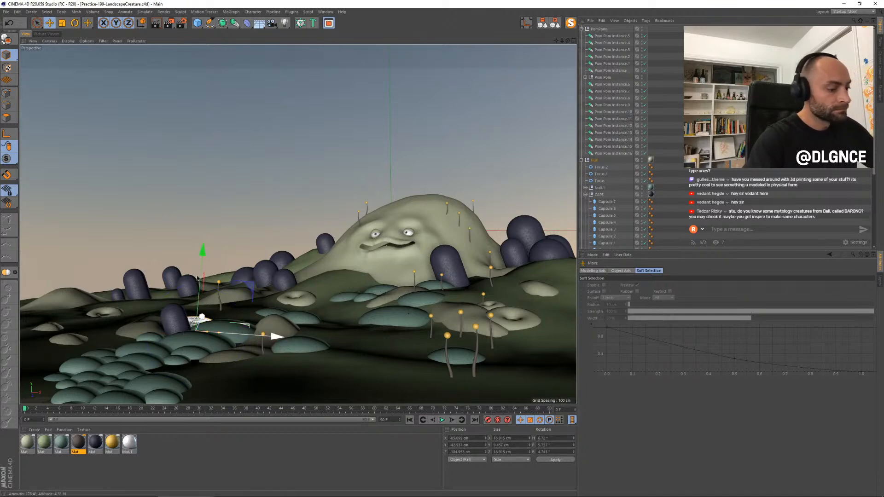
Step: Render the scene to check the new craters, and return to the perspective view
key(shift+r)
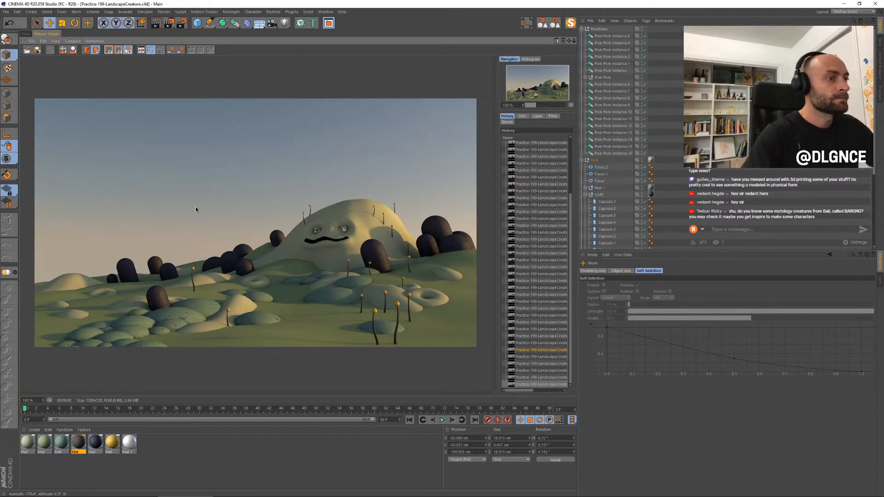
click(26, 34)
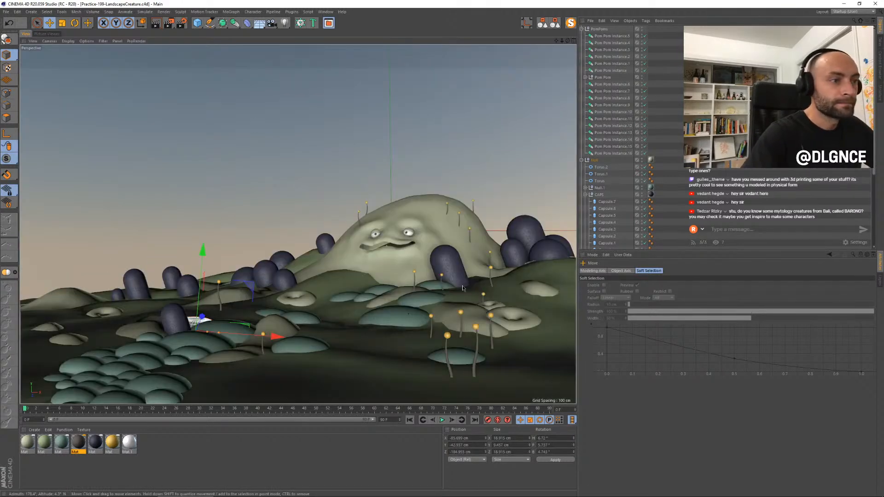
Step: Copy the purple capsule in front of the creature into the right foreground to build a cluster, with front copies about 11.7 cm wide
click(450, 273)
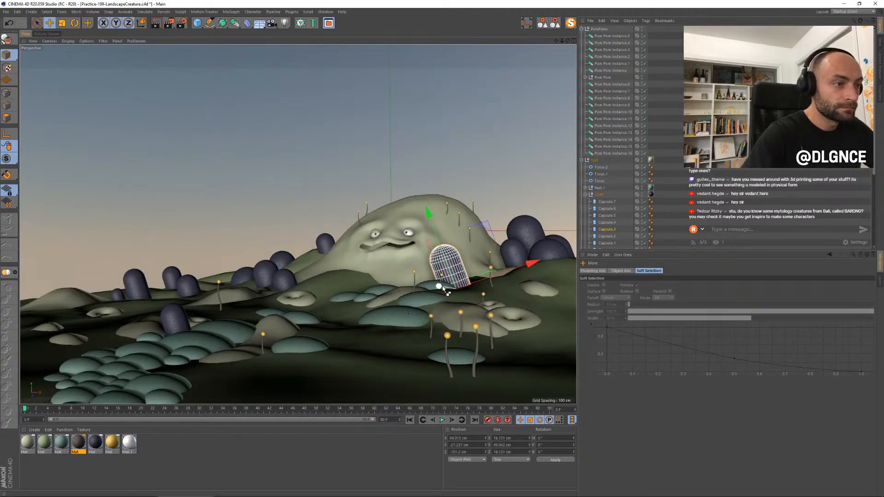
drag(444, 289, 567, 299)
drag(548, 335, 543, 391)
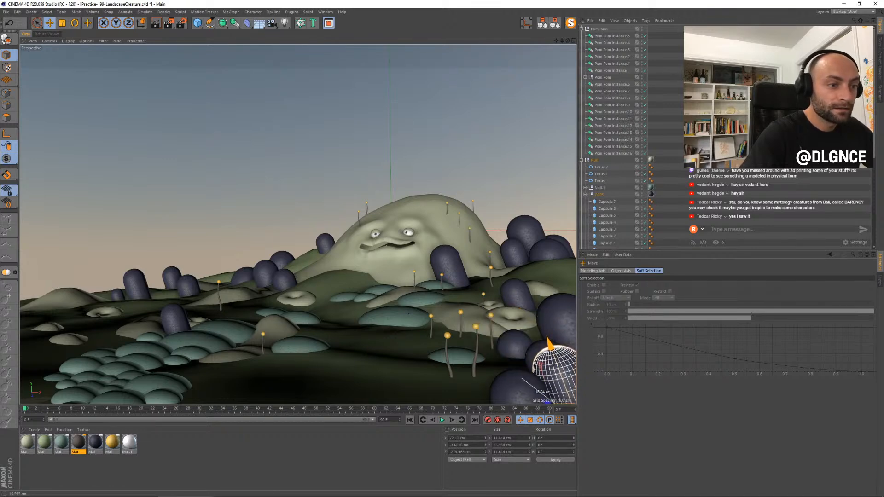
Step: Add a smaller scaled capsule to the right foreground cluster, and settle the two small front capsules among the others
key(t)
drag(529, 341, 472, 335)
key(e)
drag(538, 393, 506, 323)
shift+click(554, 354)
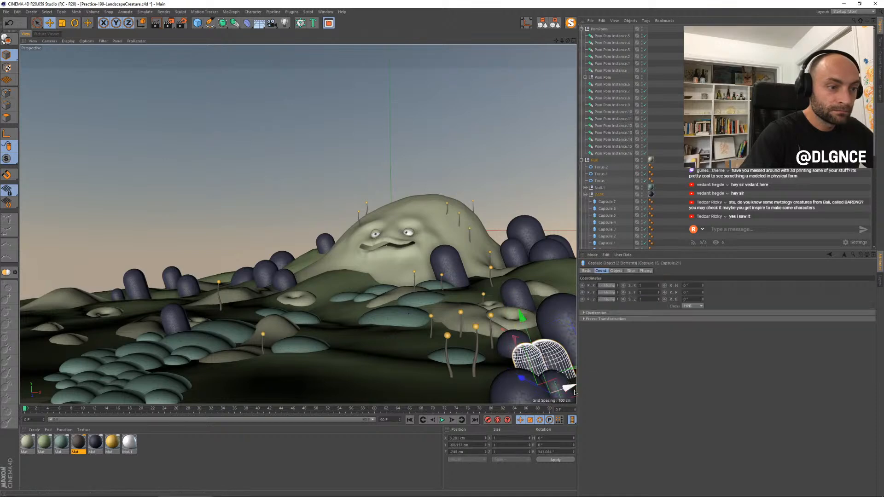
drag(576, 390, 575, 389)
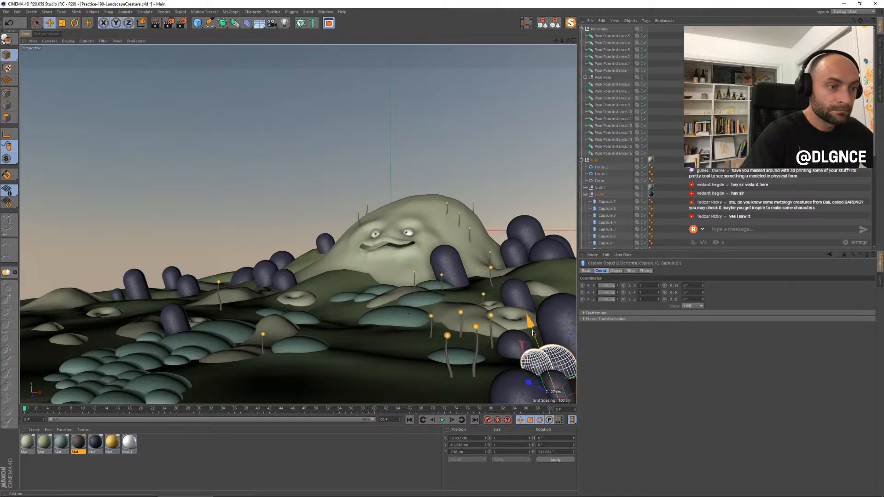
Step: Reposition the small capsule in the right foreground cluster, and scale another one just in front of the right-hand crater
click(527, 344)
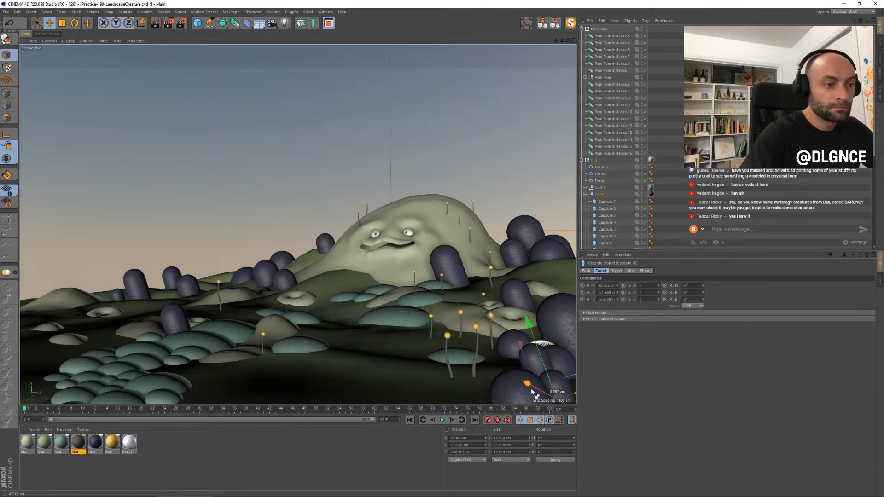
drag(530, 341, 540, 316)
key(t)
drag(539, 307, 535, 359)
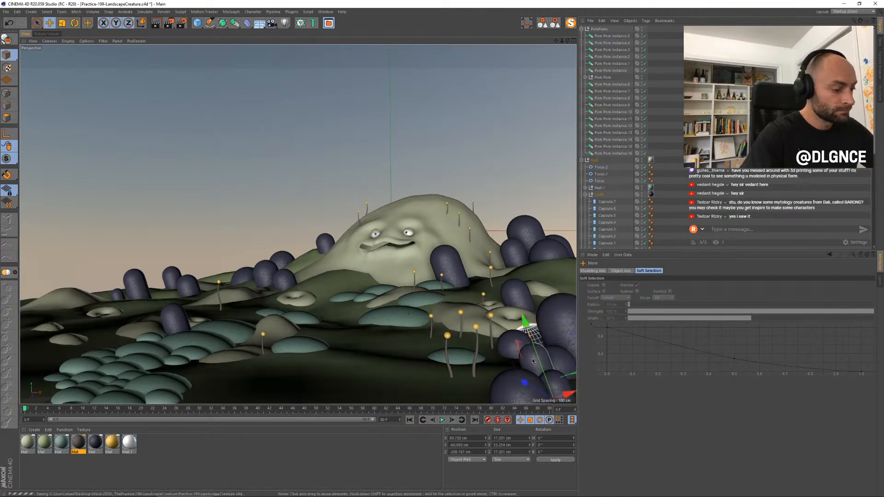
Step: Render the scene to check the new capsule cluster, and return to the perspective view
key(shift+r)
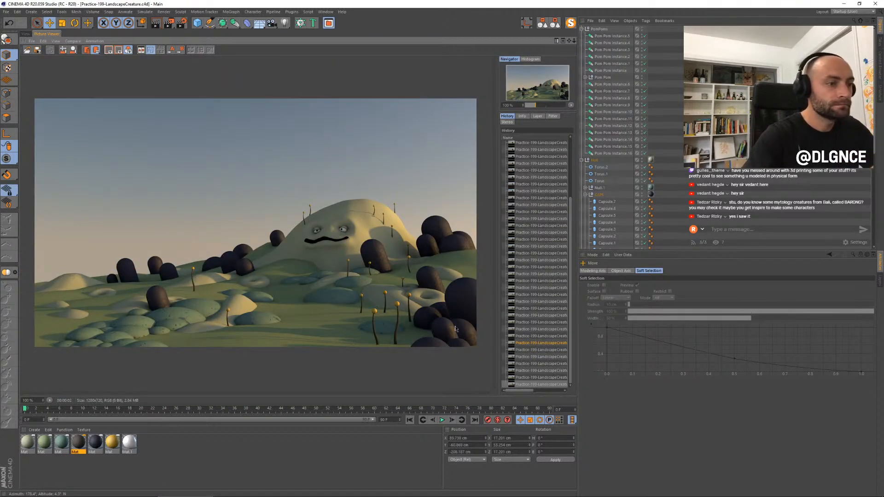
click(26, 34)
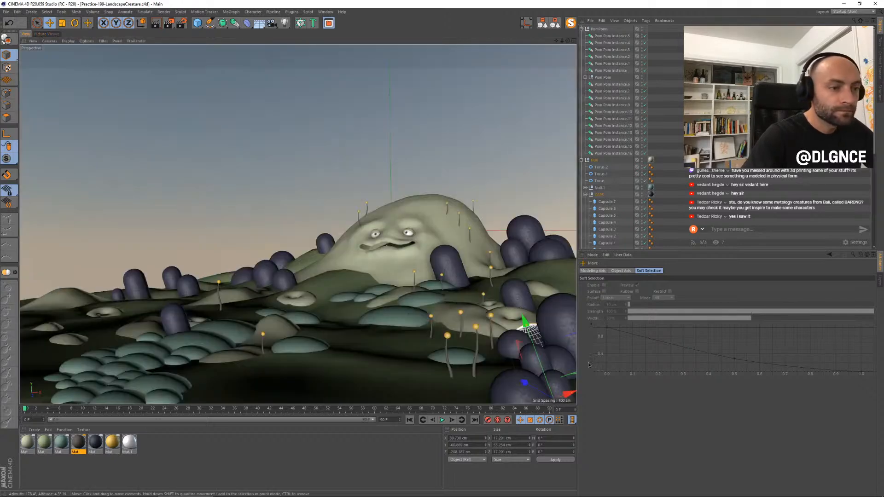
Step: Shift the small capsule at the right edge of the cluster and adjust the height of the two frontmost capsules
click(545, 392)
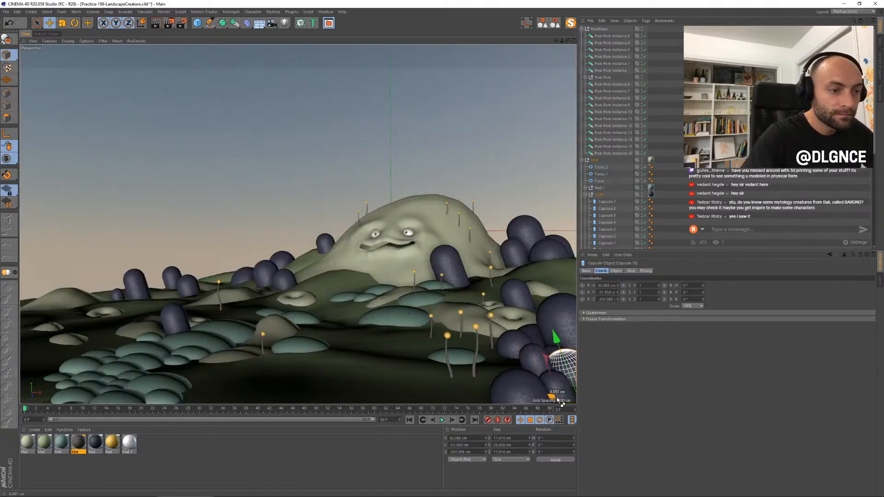
click(523, 390)
shift+click(522, 365)
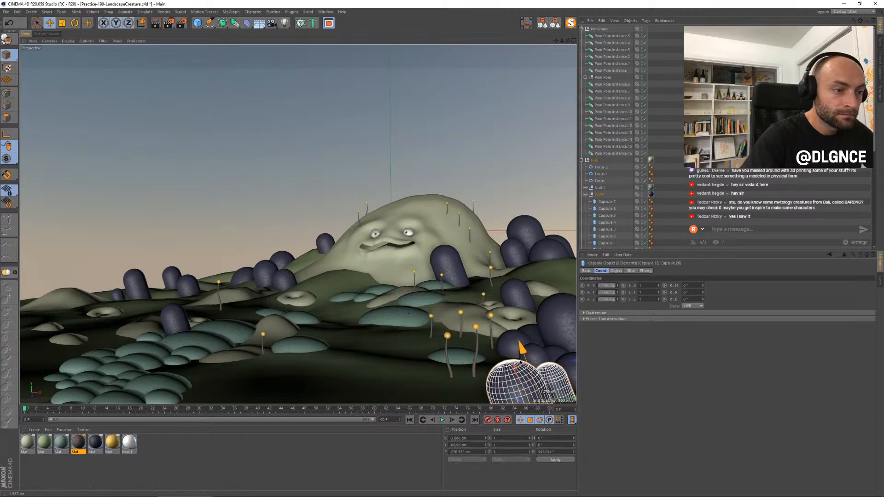
Step: Copy a small cluster capsule to beside the foreground pom-pom stalks, scale it to about 11.3 cm wide, and place a second copy further left
click(535, 336)
drag(557, 364, 468, 323)
key(t)
key(e)
drag(456, 380, 452, 383)
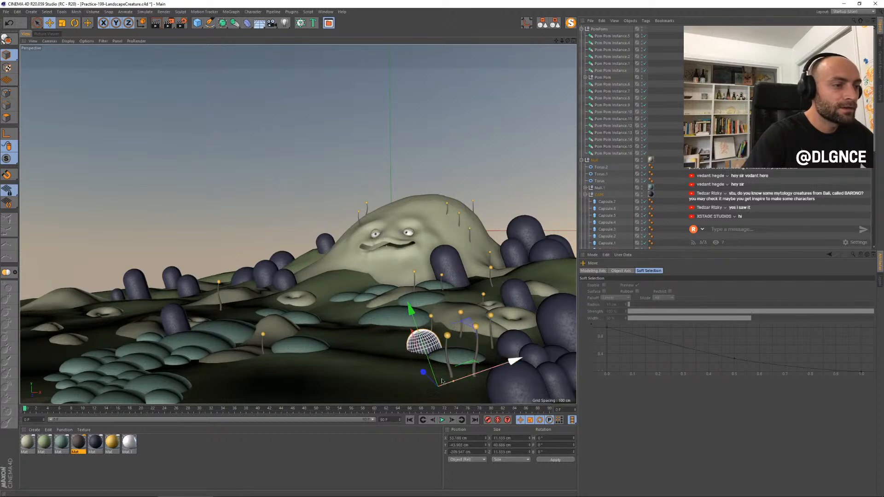
drag(463, 324, 422, 351)
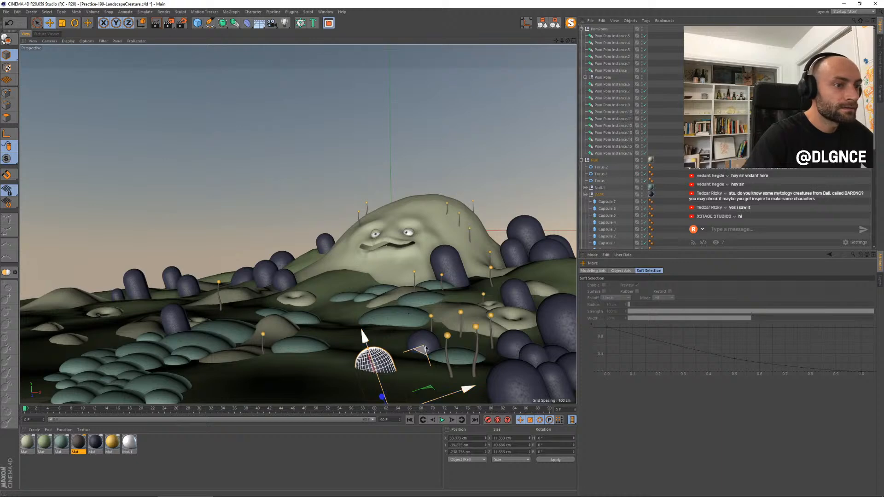
Step: Copy the large foreground capsule back behind the pom-pom stalks and sink it into the ground
click(520, 385)
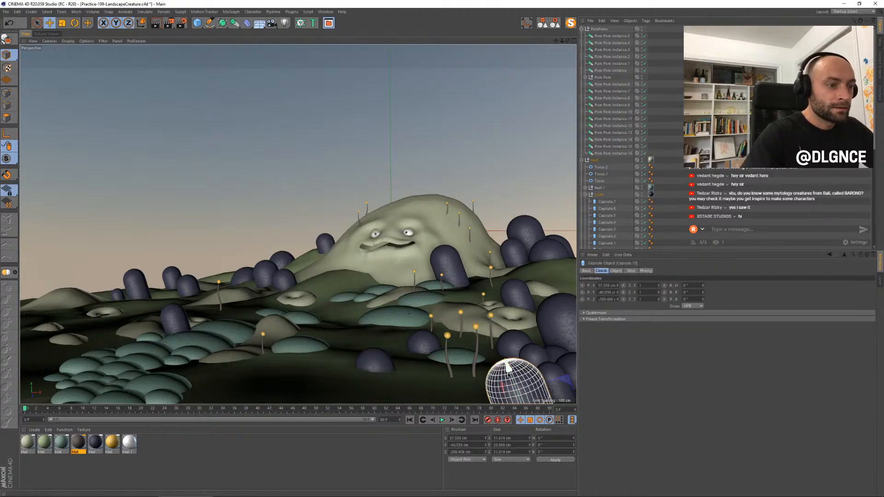
drag(529, 385, 470, 355)
drag(515, 300, 485, 293)
drag(438, 342, 442, 353)
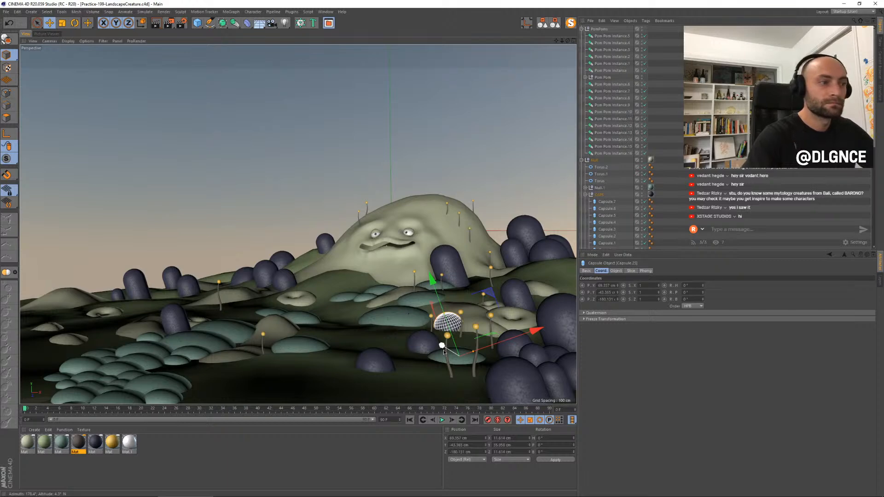
click(418, 303)
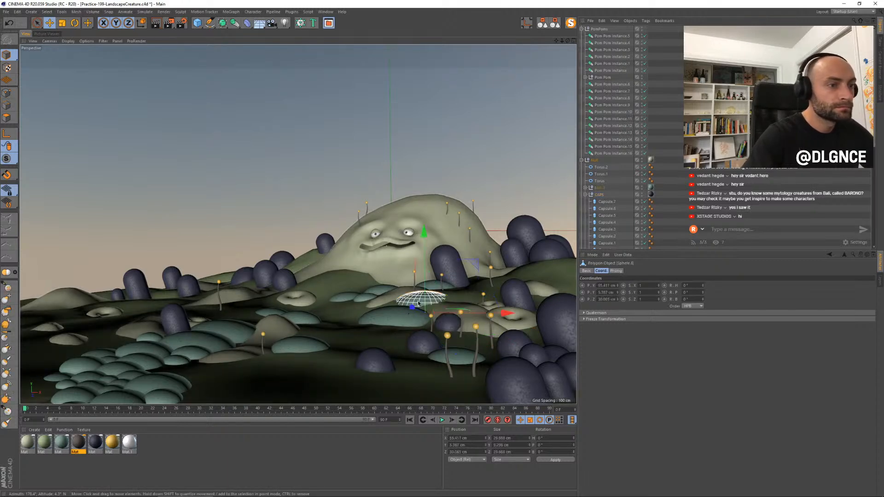
drag(500, 313, 535, 322)
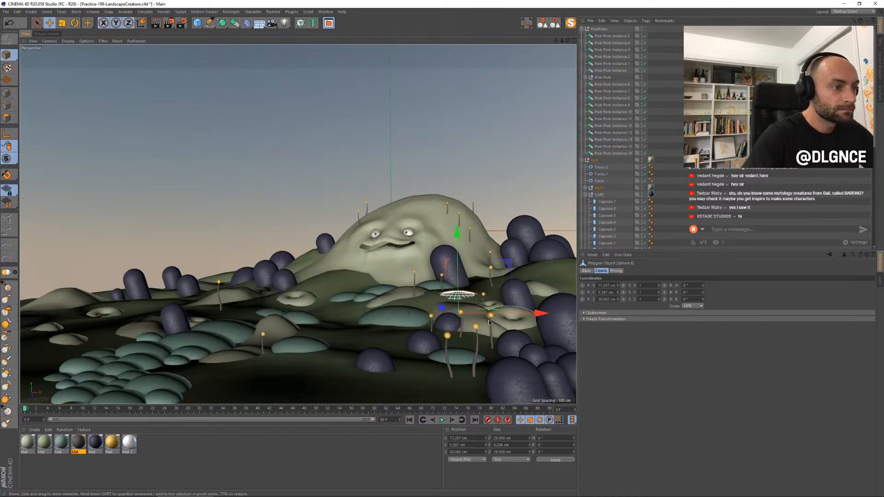
key(ctrl+z)
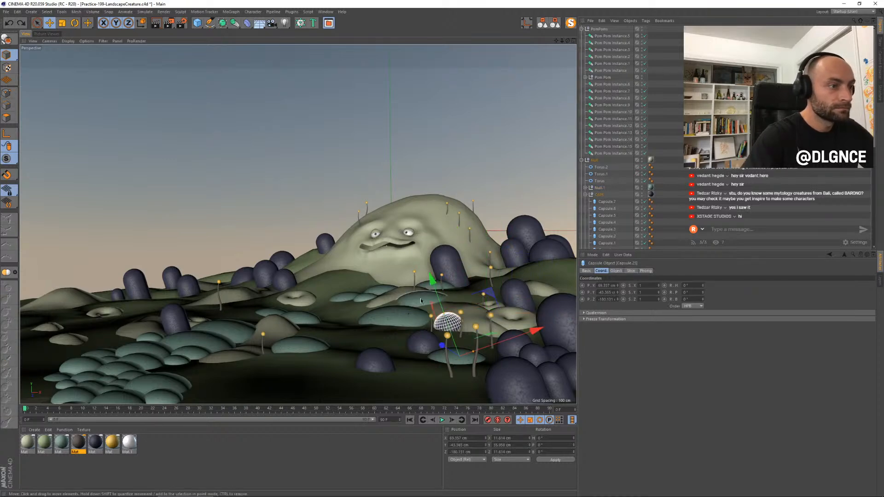
Step: Copy the teal stone to just behind the small right-hand crater, scale it to about 24.1 cm wide, and settle it into the ground
click(497, 312)
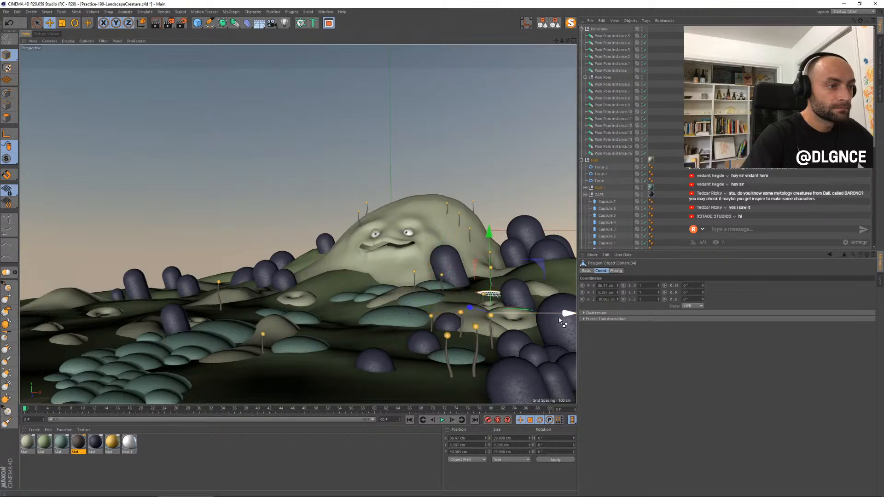
key(t)
drag(559, 331, 525, 332)
key(e)
drag(489, 269, 492, 259)
drag(480, 304, 481, 300)
drag(494, 257, 492, 263)
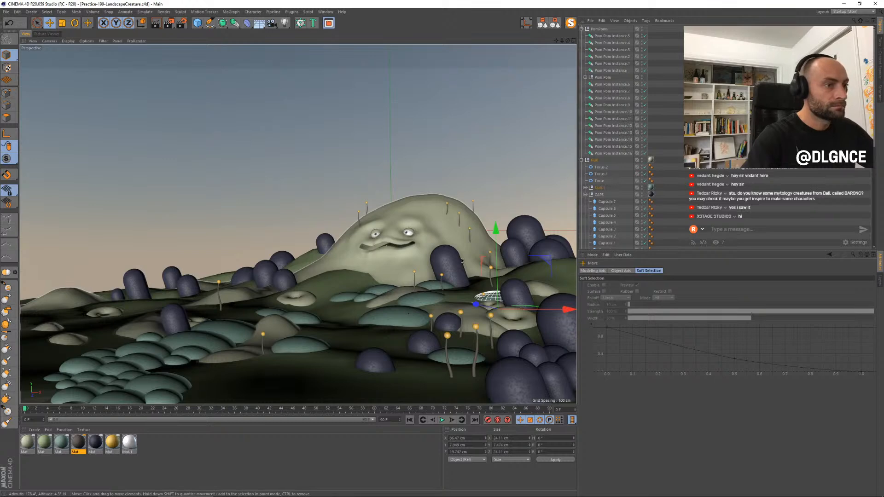
Step: Render the scene, compare the result with the earlier renders in the history, and return to the perspective view
key(shift+r)
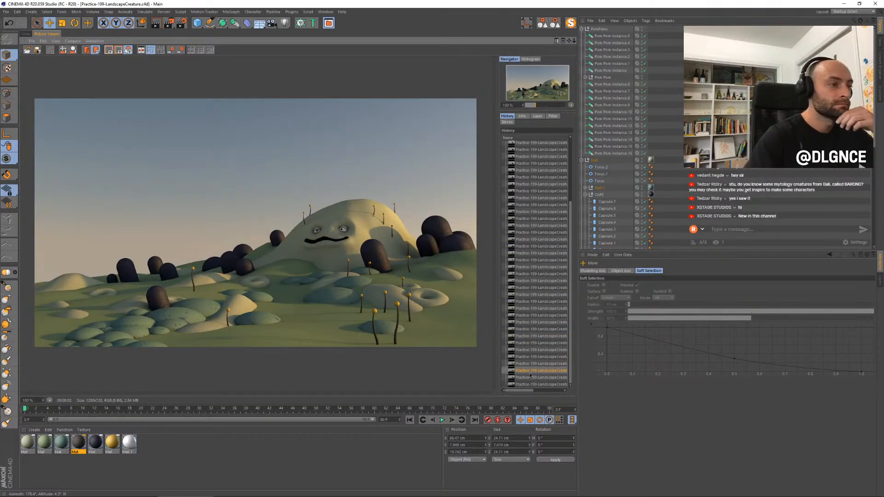
key(Up)
key(Up)
key(Up)
key(Up)
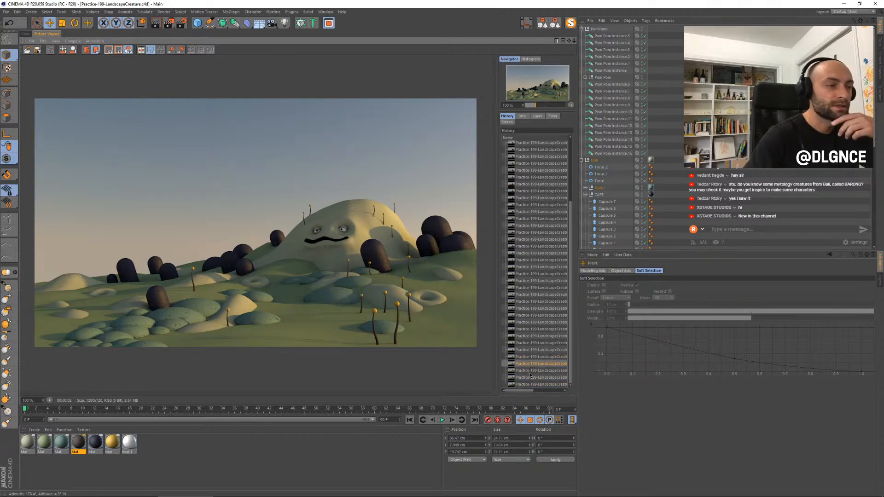
key(Down)
key(Down)
key(Down)
key(Down)
key(Up)
key(Up)
key(Up)
key(Down)
key(Down)
key(Down)
key(Up)
key(Up)
key(Down)
key(Down)
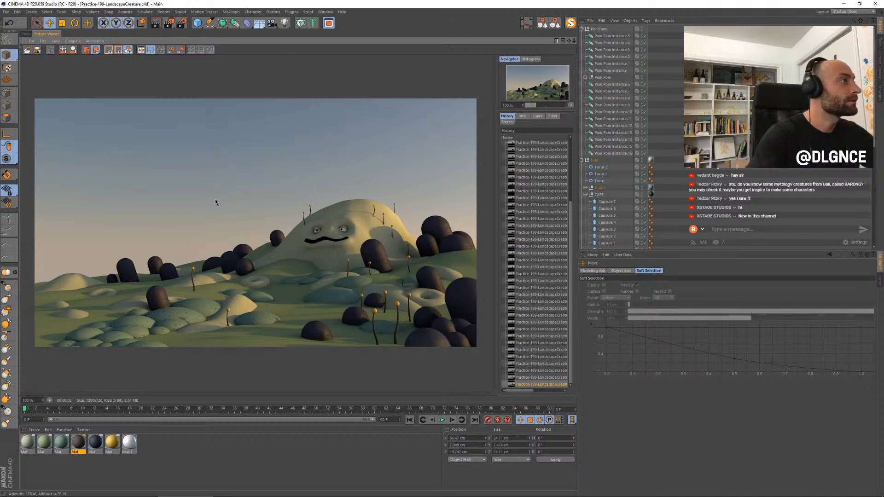
click(25, 33)
Step: Nudge the small capsule among the pom-pom stalks towards the foreground, and adjust the height of the far-left crater torus
click(458, 362)
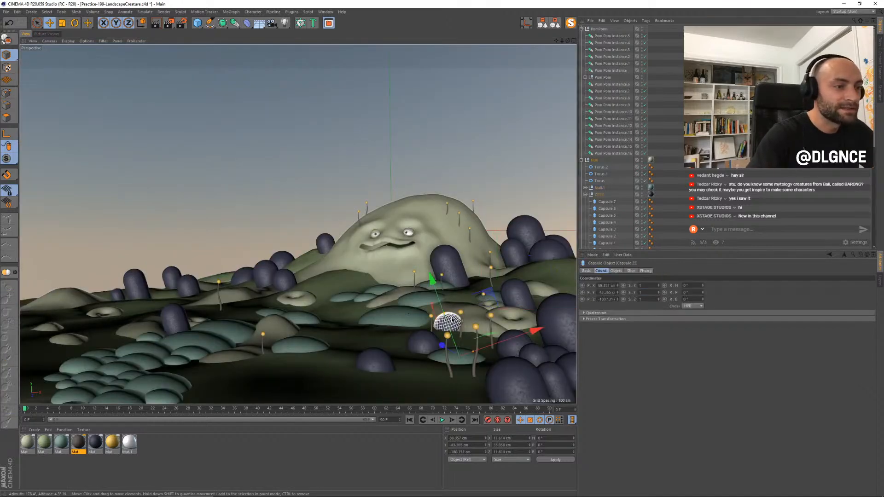
drag(457, 361, 463, 363)
drag(494, 297, 497, 302)
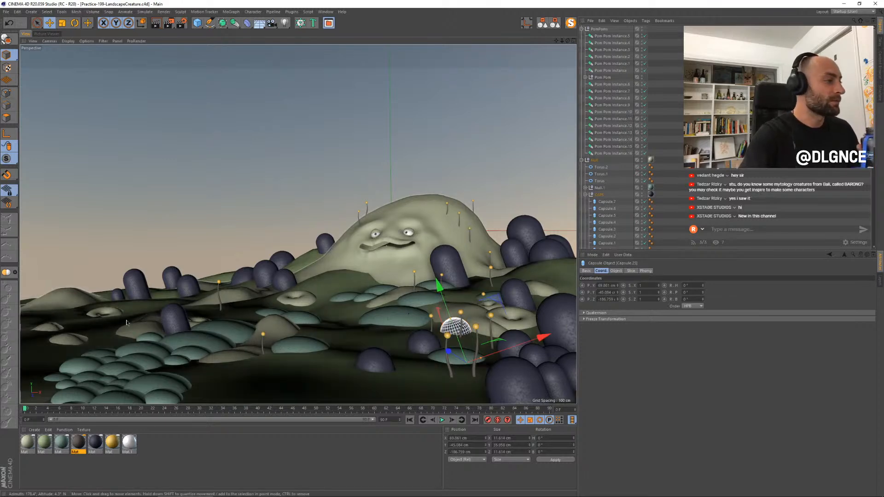
click(105, 312)
drag(104, 280, 104, 280)
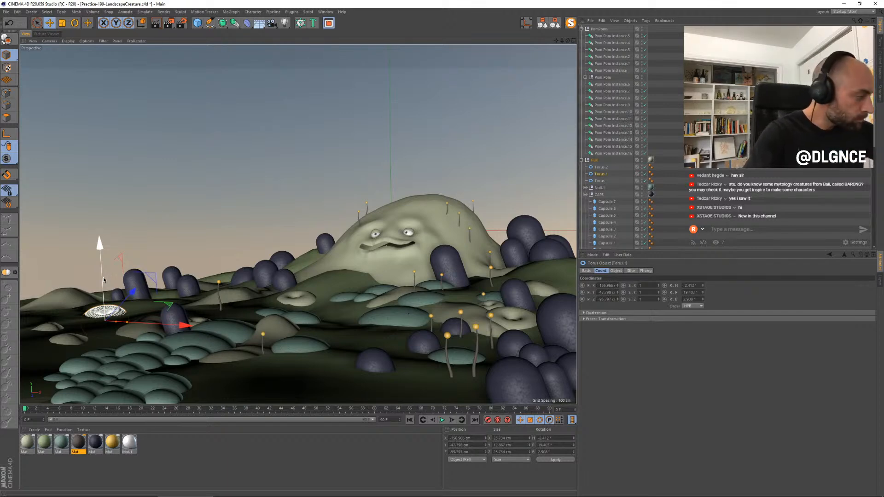
Step: Raise the leftmost capsule of the group left of the creature and adjust its sideways position
click(240, 275)
drag(240, 275, 236, 268)
drag(308, 282, 311, 281)
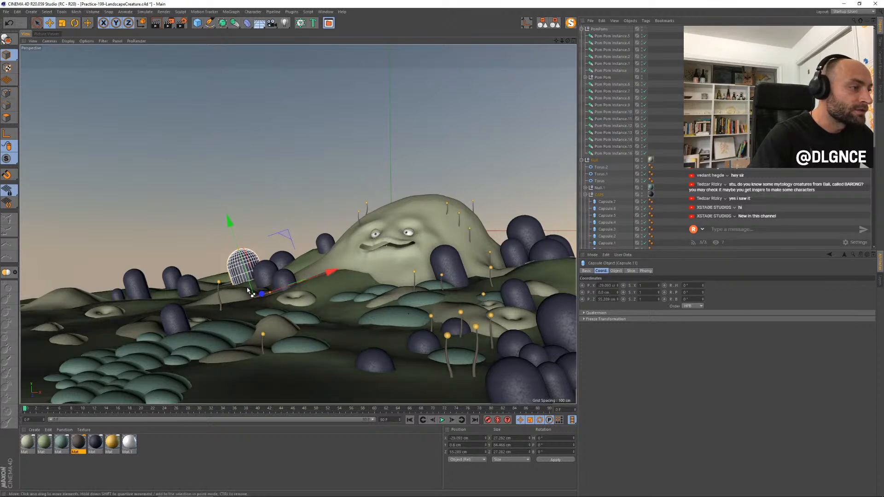
Step: Copy the raised capsule, scale the copy to about 12.1 cm wide, and place it by the teal stones in front of the creature
ctrl+drag(261, 295, 237, 305)
key(t)
drag(263, 332, 266, 338)
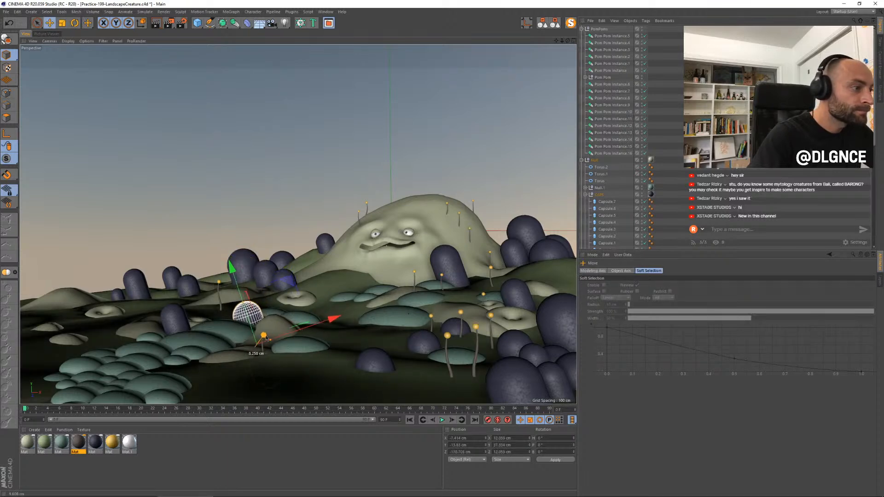
drag(289, 286, 403, 257)
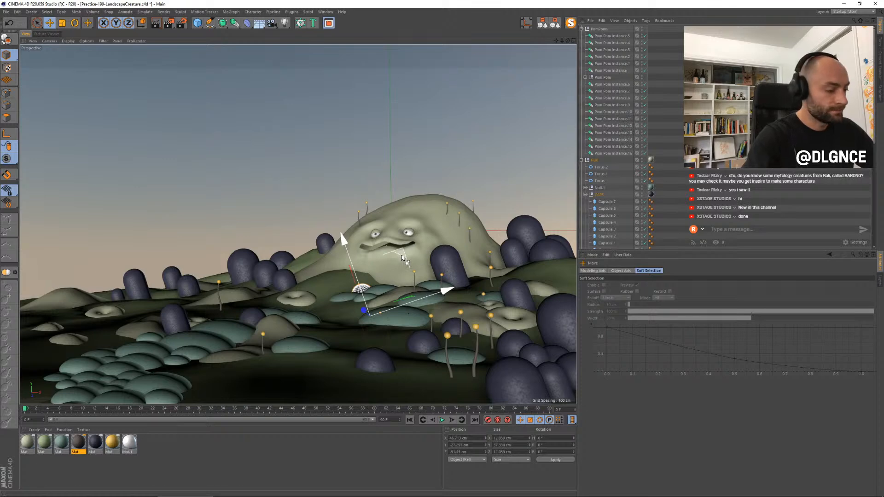
Step: Render the scene with the latest capsules, flip between it and the previous renders, and return to the perspective view
key(shift+r)
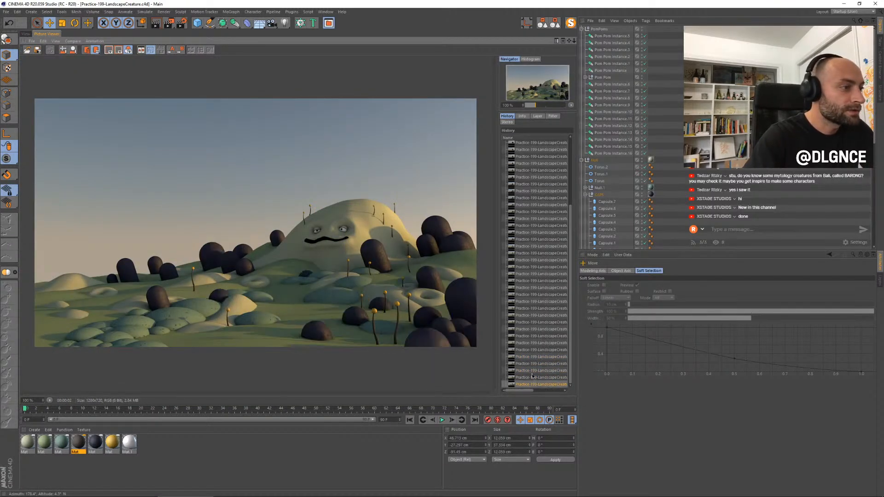
key(Up)
key(Up)
key(Up)
key(Up)
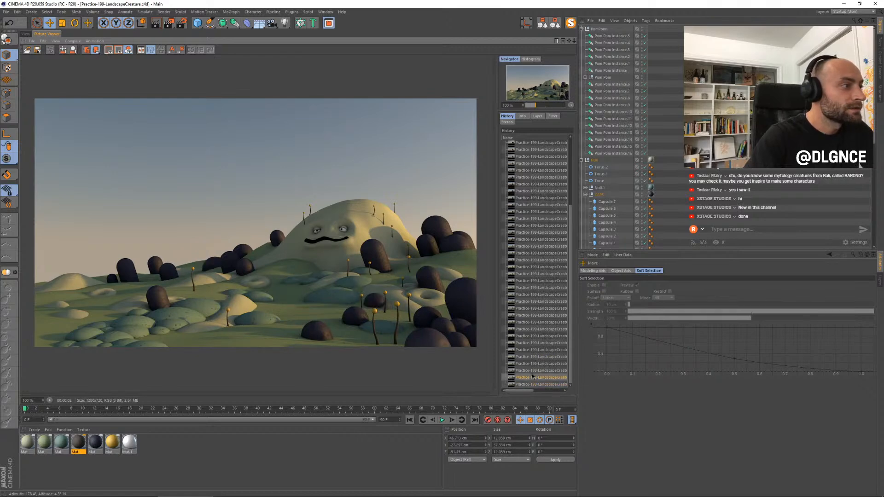
key(Down)
key(Down)
key(Down)
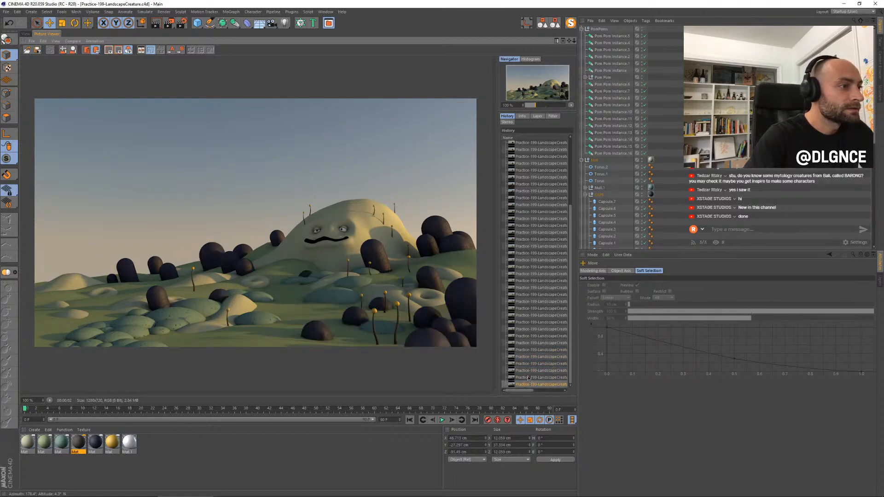
key(Down)
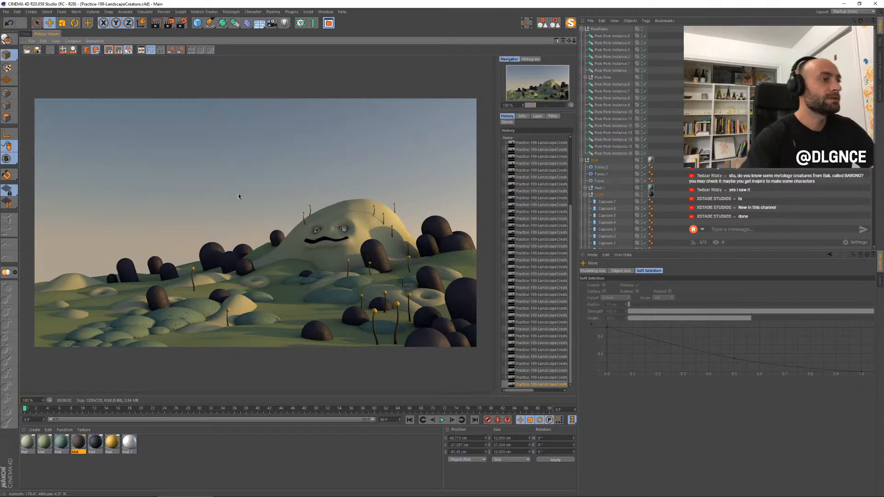
click(26, 33)
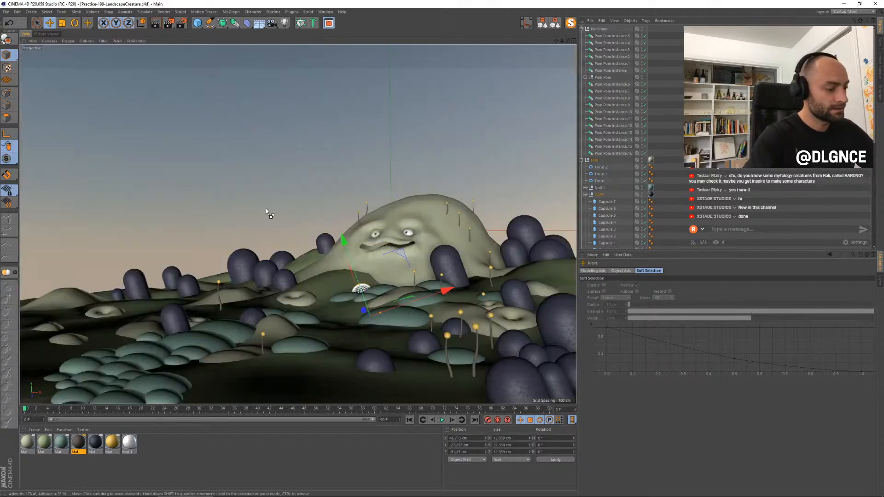
Step: Collapse the object hierarchy, duplicate the dark ground landscape slightly below the original, and rename the copy HAIR
click(558, 26)
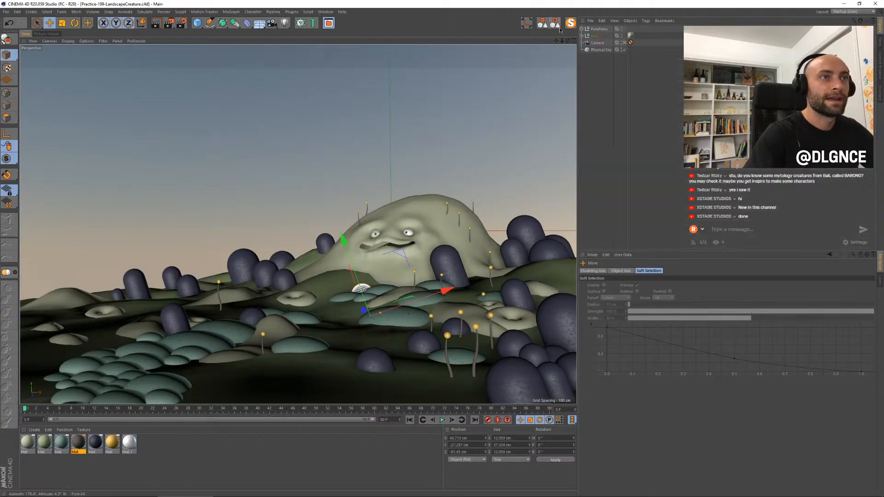
click(597, 36)
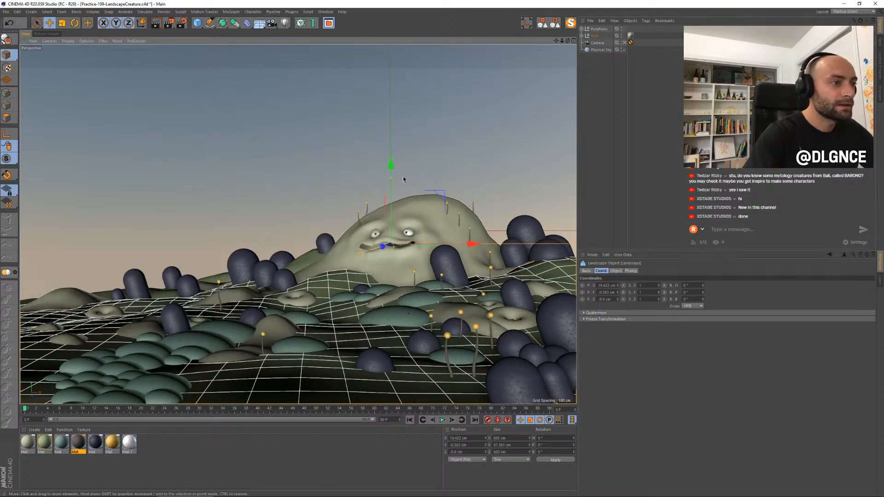
click(429, 223)
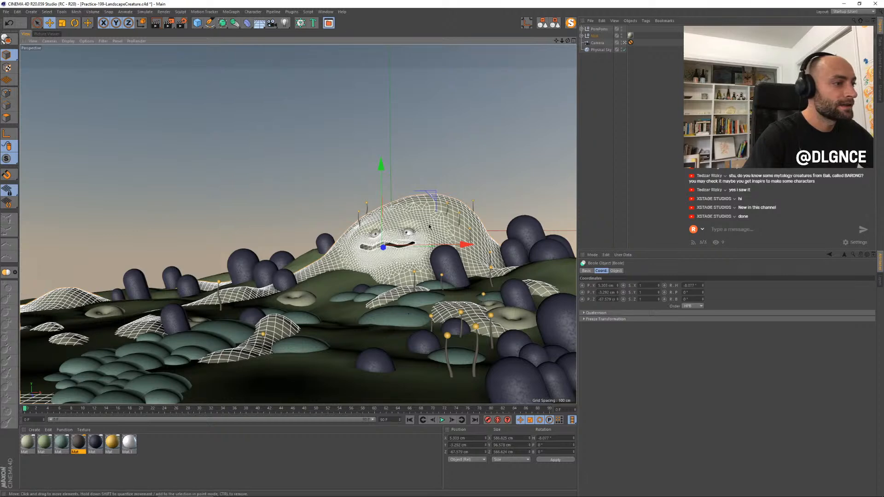
click(366, 286)
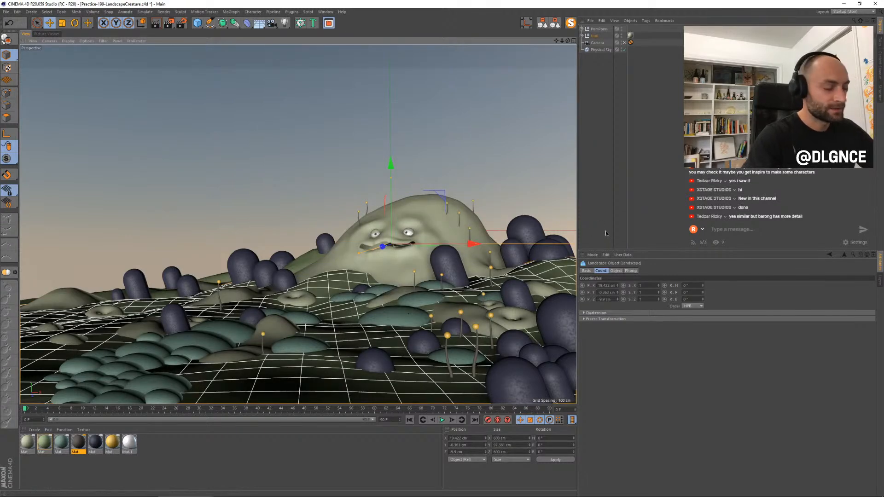
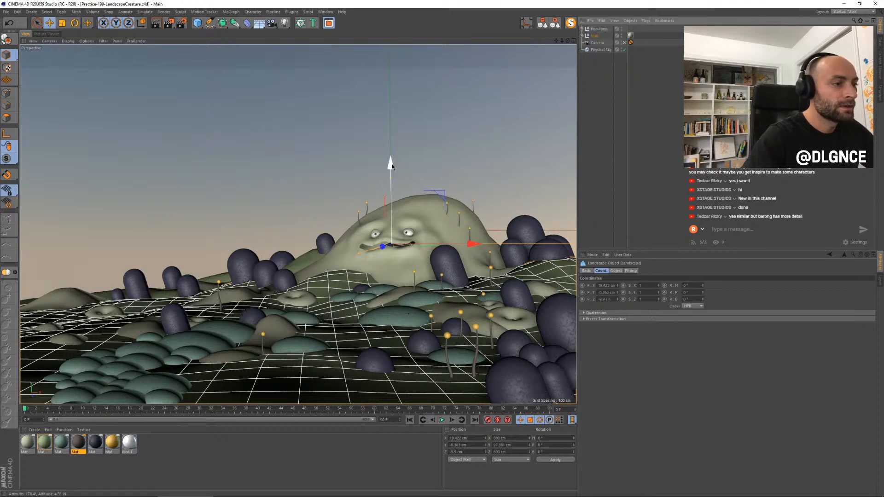
drag(392, 166, 392, 167)
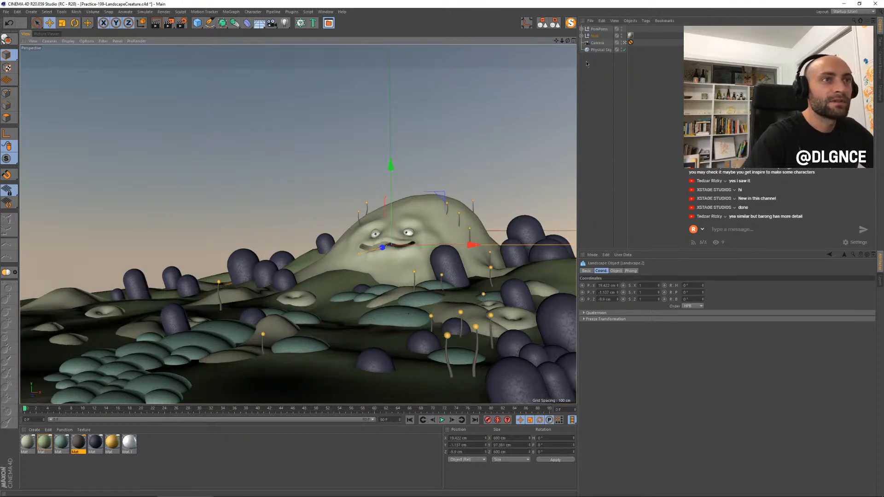
key(s)
double_click(605, 119)
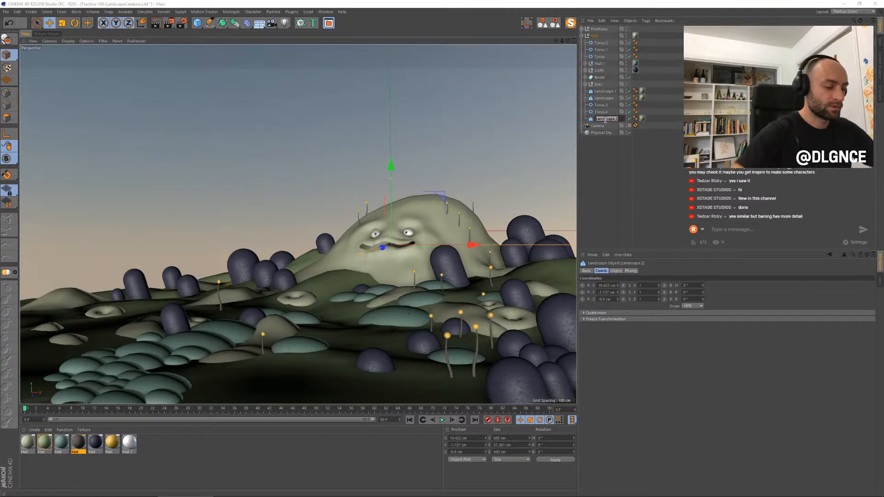
text(Hill)
key(Return)
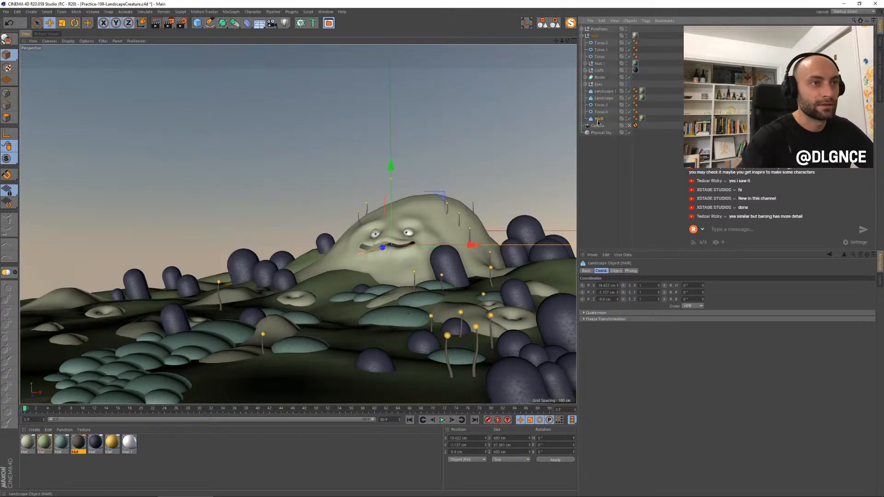
Step: Make the HAIR landscape editable and raise it to a Y position of about 0.108 cm
key(c)
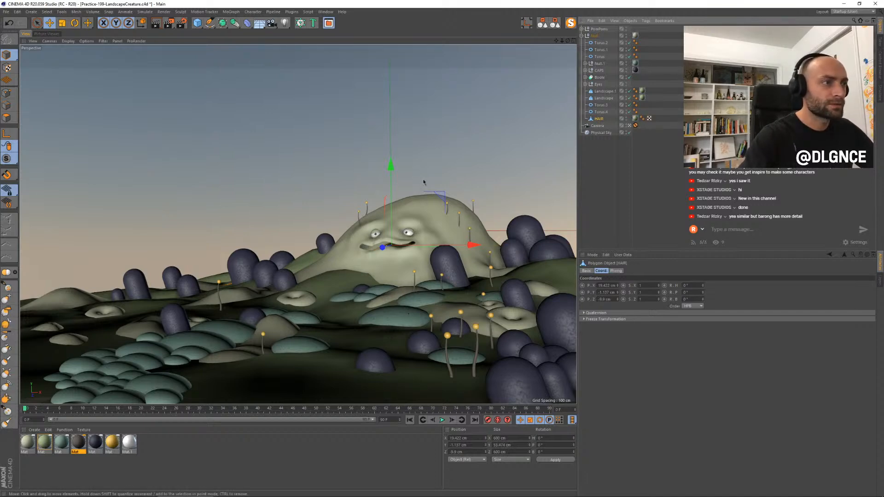
drag(390, 165, 393, 168)
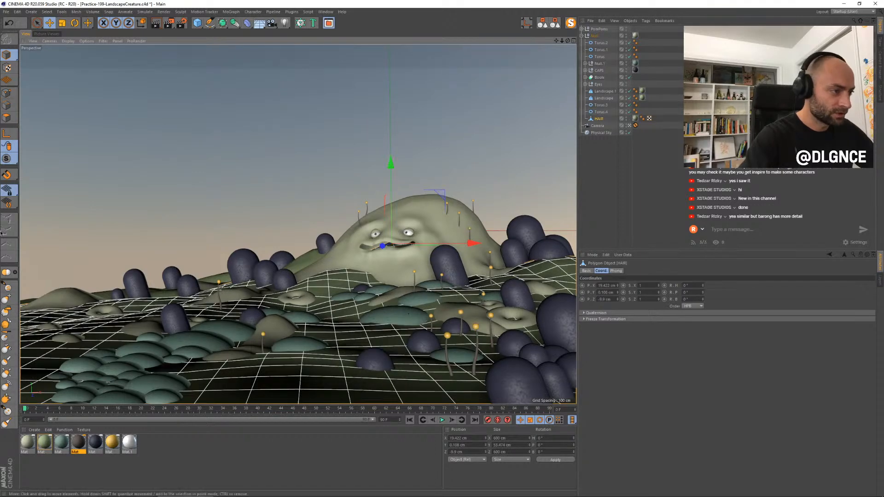
Step: Select patches of HAIR polygons below the creature, in the foreground and at both sides, and delete all the other polygons
click(7, 119)
key(9)
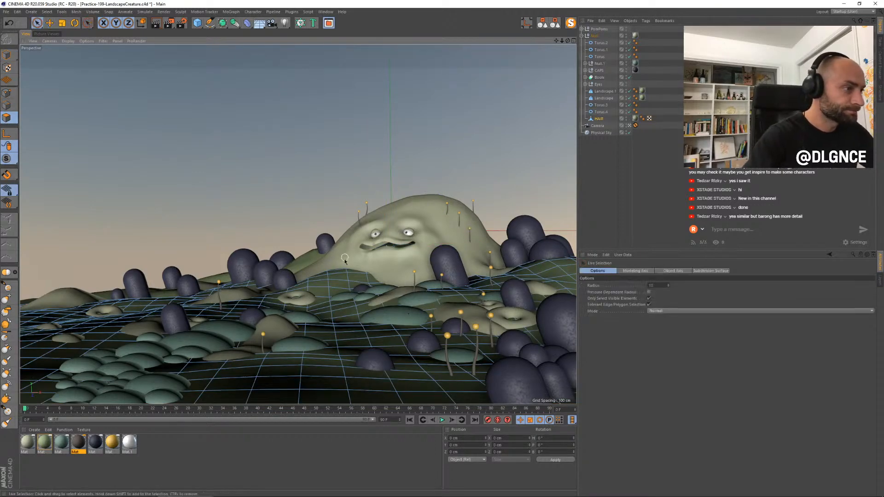
mouse_move(305, 265)
mouse_down()
mouse_move(318, 303)
mouse_move(488, 287)
mouse_move(459, 303)
mouse_up()
mouse_move(359, 328)
shift+mouse_down()
mouse_move(361, 359)
mouse_move(412, 404)
shift+mouse_up()
mouse_move(138, 304)
shift+mouse_down()
mouse_move(159, 305)
mouse_move(133, 321)
mouse_move(77, 319)
mouse_move(153, 335)
shift+mouse_up()
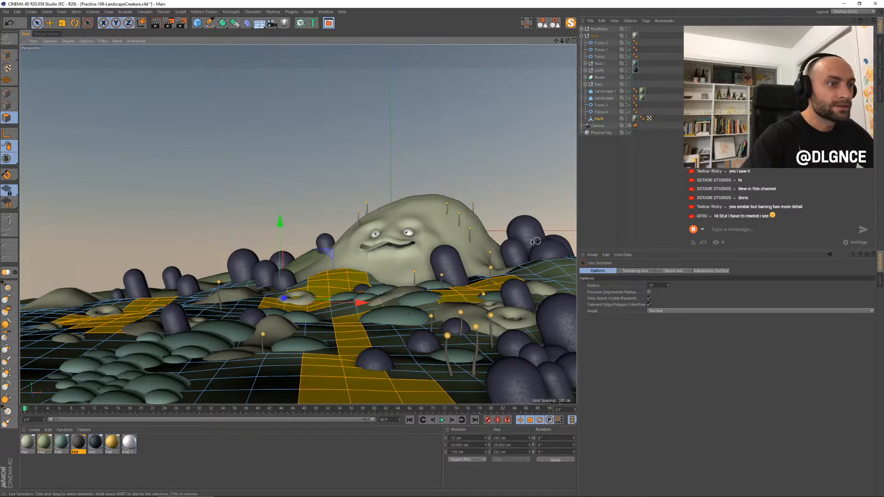
shift+click(227, 282)
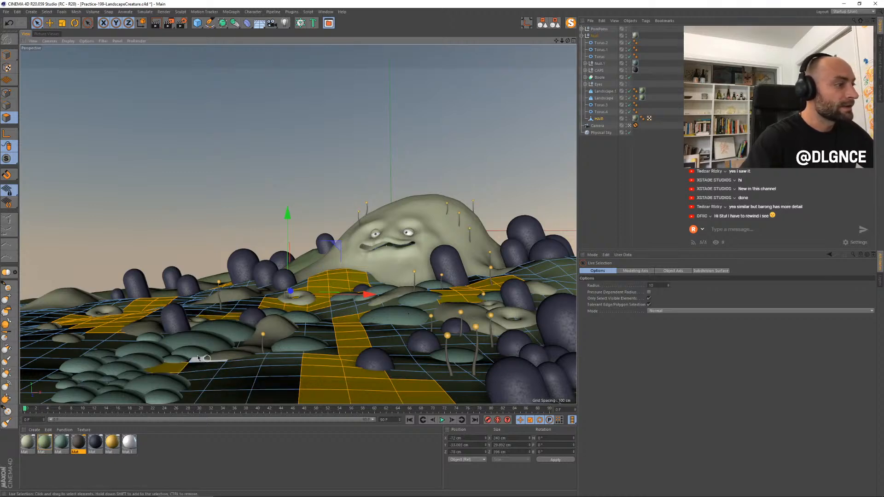
shift+click(167, 372)
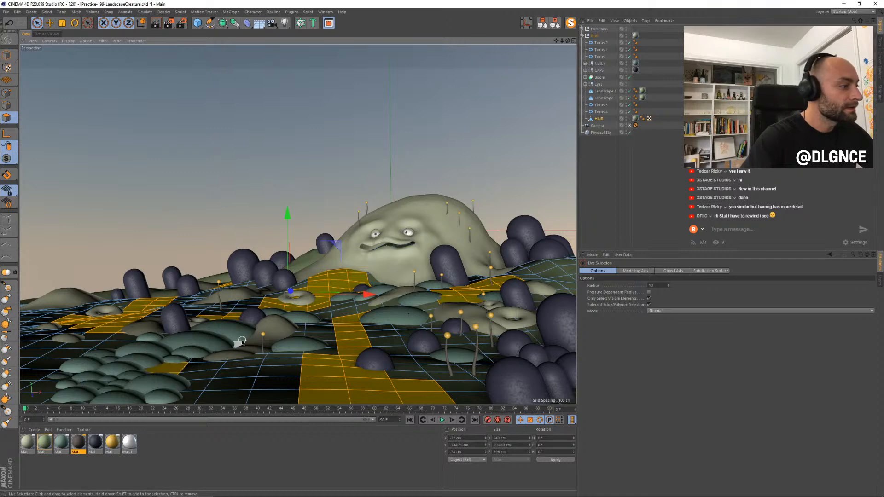
shift+click(197, 365)
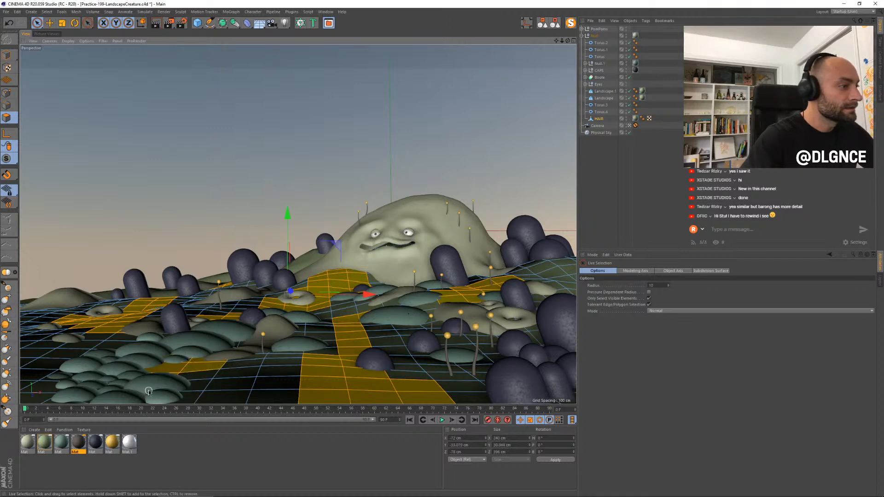
right_click(283, 142)
click(325, 192)
click(328, 192)
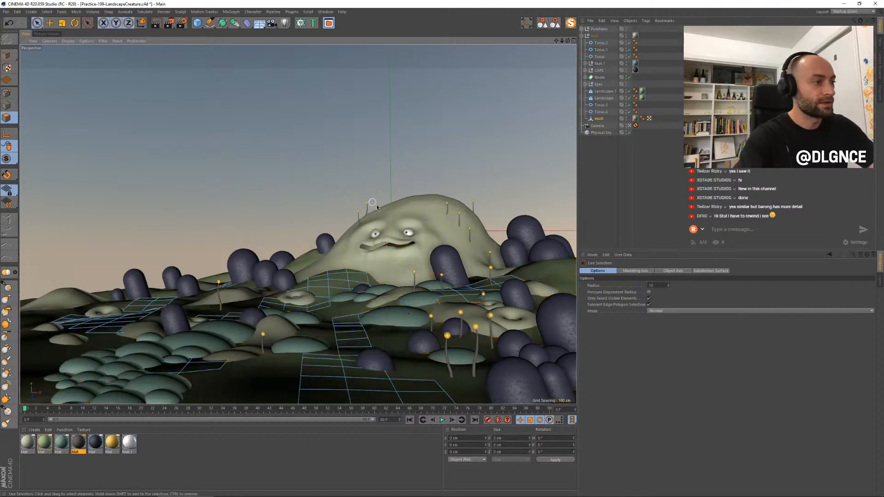
Step: Lower the remaining HAIR patches as a whole object to just below the ground surface
key(e)
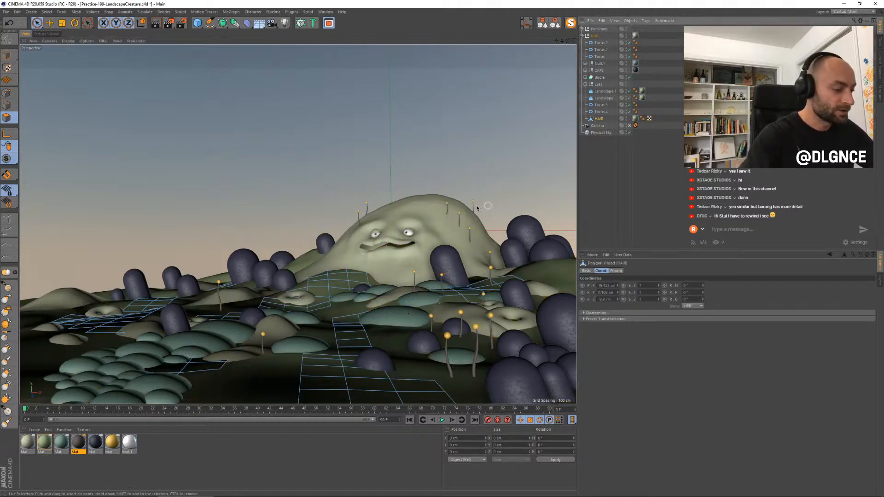
click(7, 55)
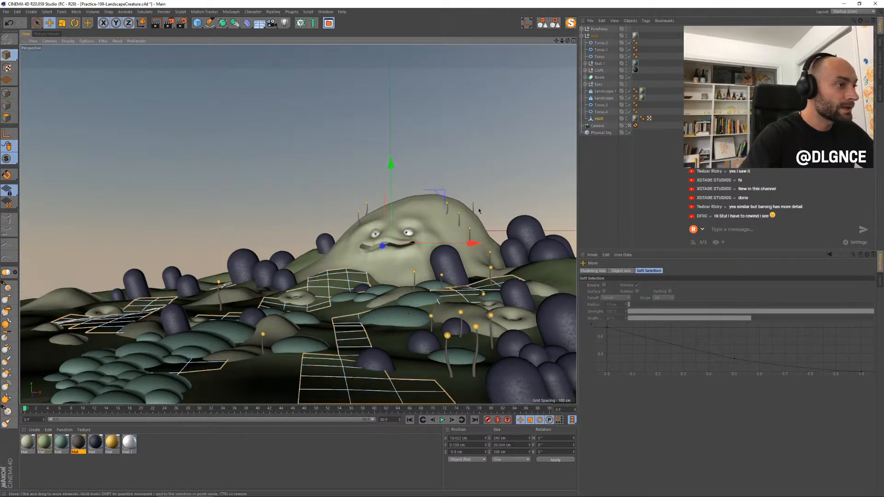
drag(393, 170, 394, 172)
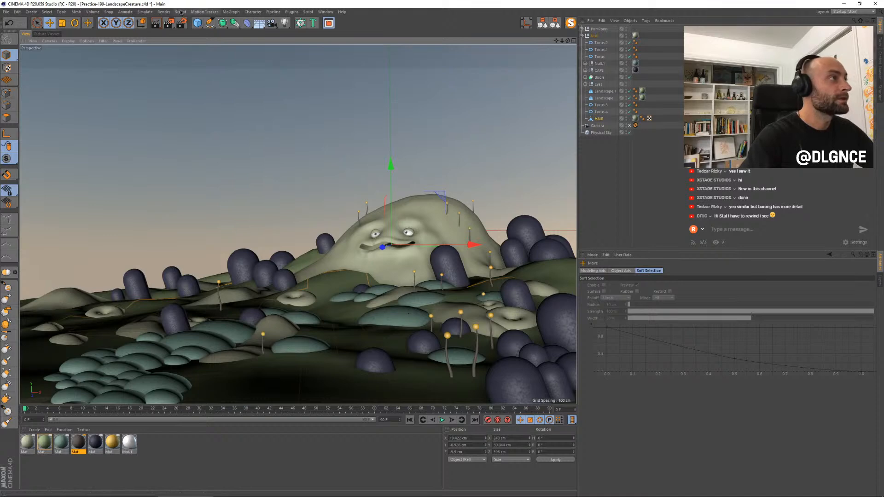
Step: Add a Hair object to the HAIR patches and set its guide length to 5 cm
click(138, 12)
mouse_move(156, 41)
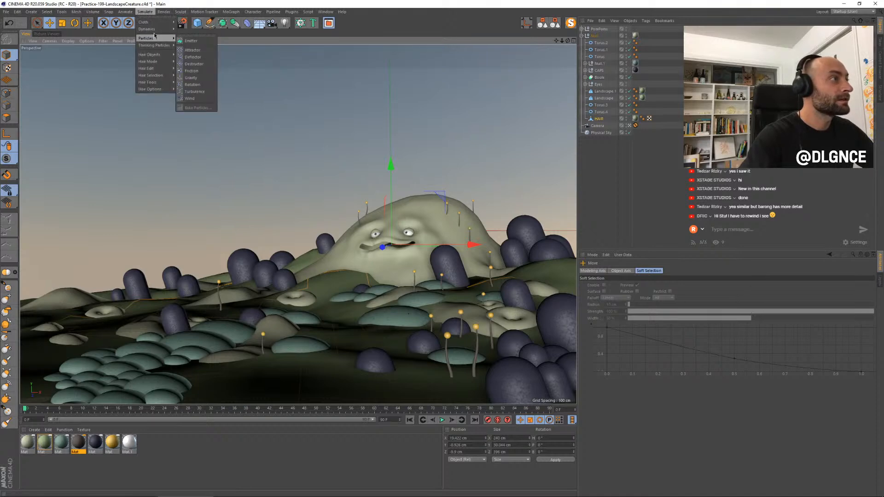
click(193, 55)
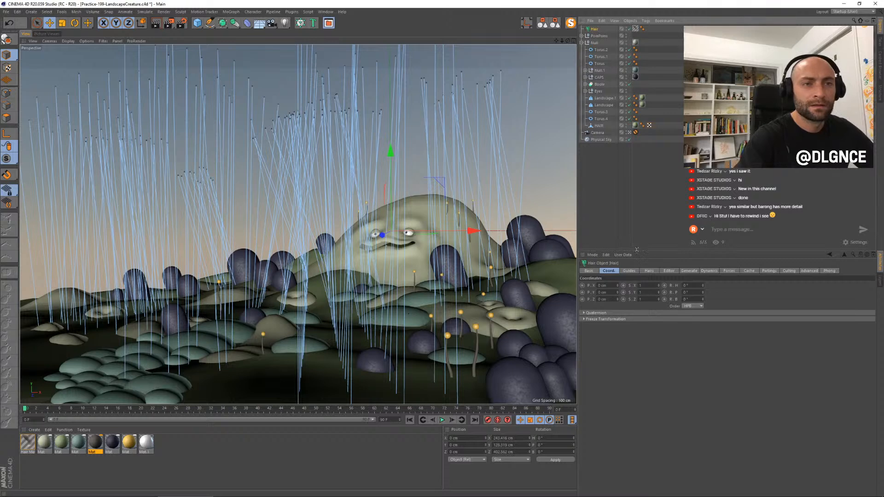
click(629, 271)
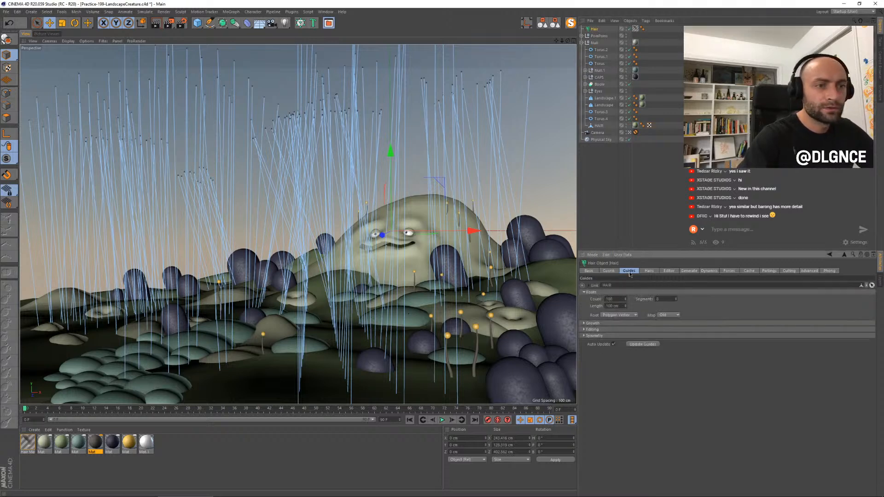
drag(624, 310, 625, 311)
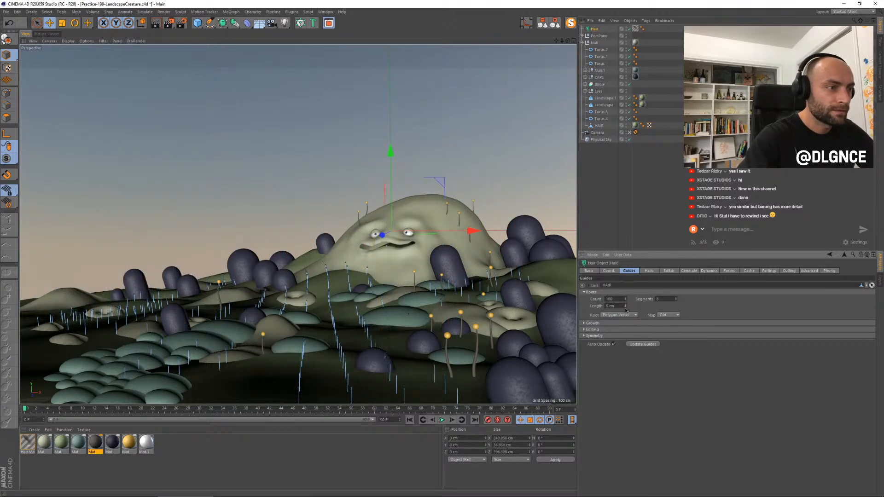
click(649, 272)
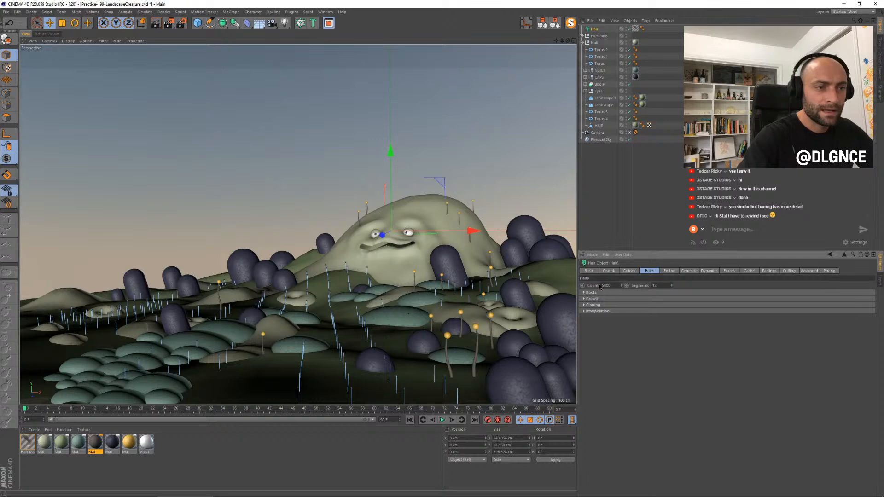
Step: Recolour the hair material's gradient from dark green at the roots to light green at the tips
double_click(28, 443)
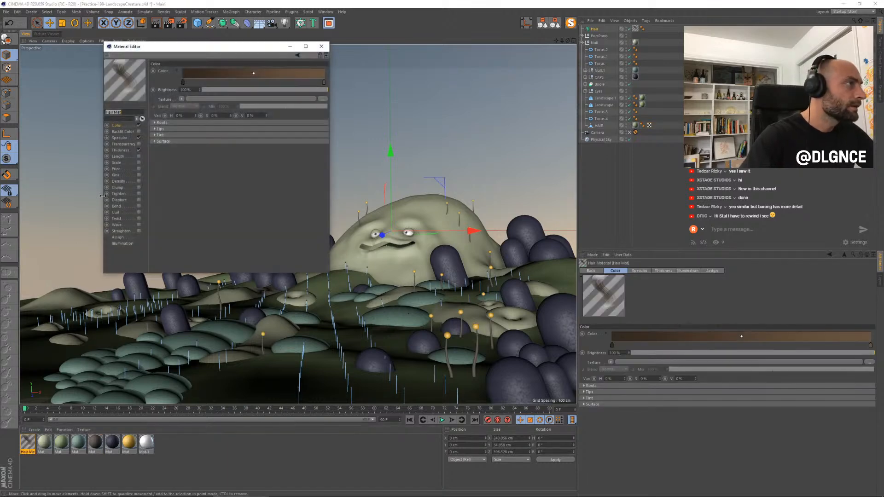
drag(183, 50, 489, 237)
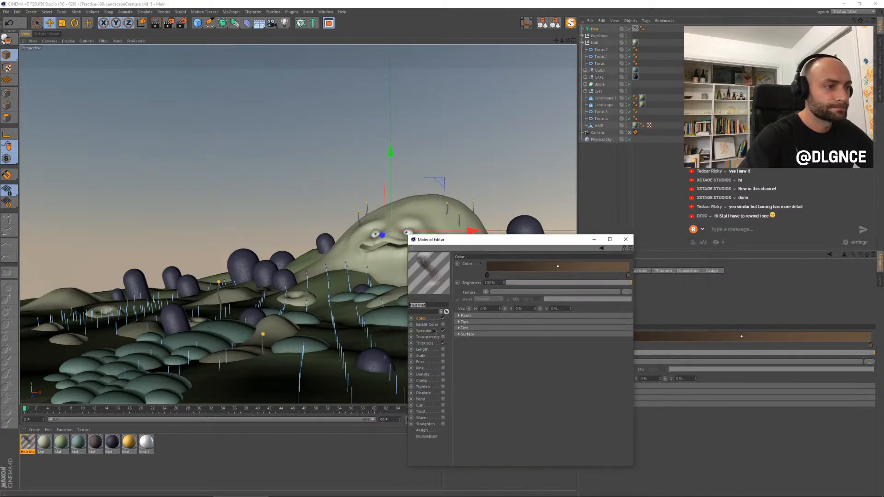
double_click(486, 275)
drag(484, 283, 475, 283)
click(475, 307)
double_click(628, 275)
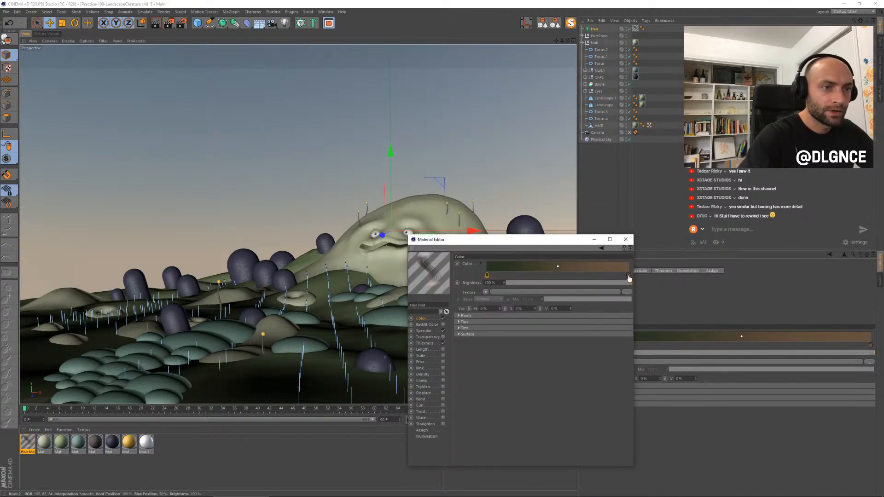
drag(620, 283, 647, 298)
click(616, 307)
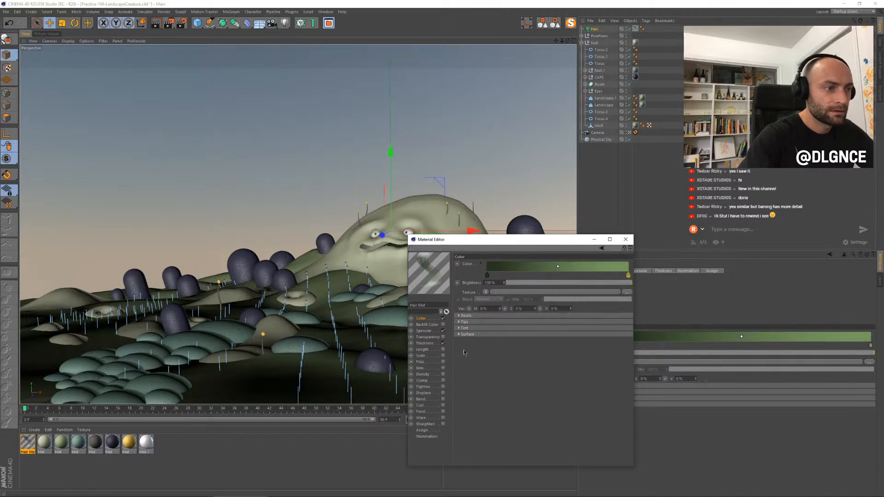
Step: Adjust the strength of the hair material's specular highlights
click(434, 330)
drag(579, 312, 546, 318)
click(529, 341)
click(530, 349)
Step: Set the hair thickness to 2 cm root, 1.8 cm tip and 0.7 cm variation, and render the scene
click(424, 343)
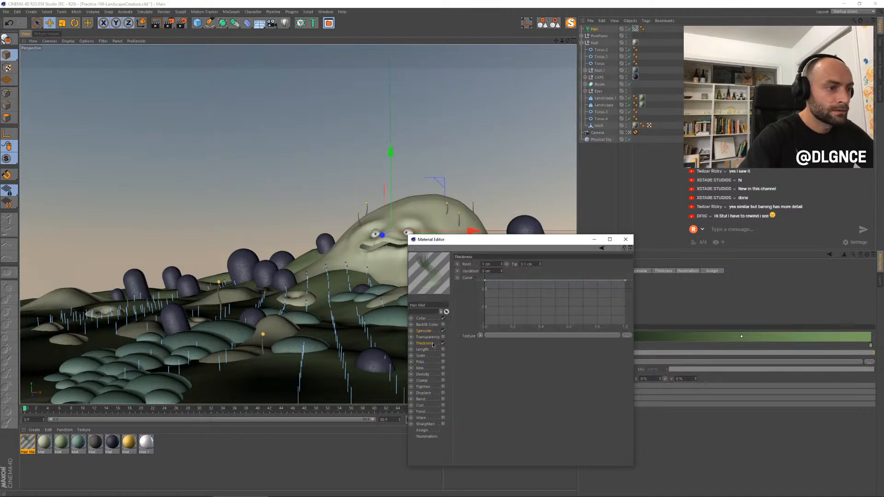
text(2)
key(Tab)
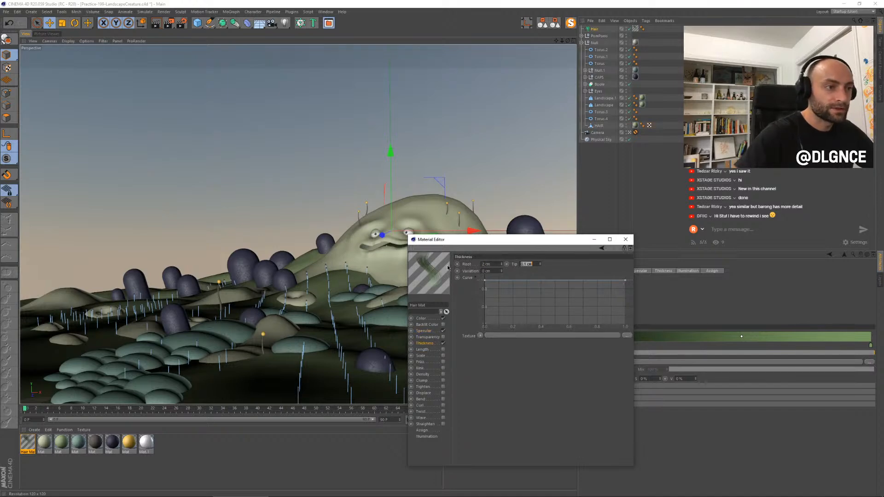
text(1.8)
key(Return)
click(502, 269)
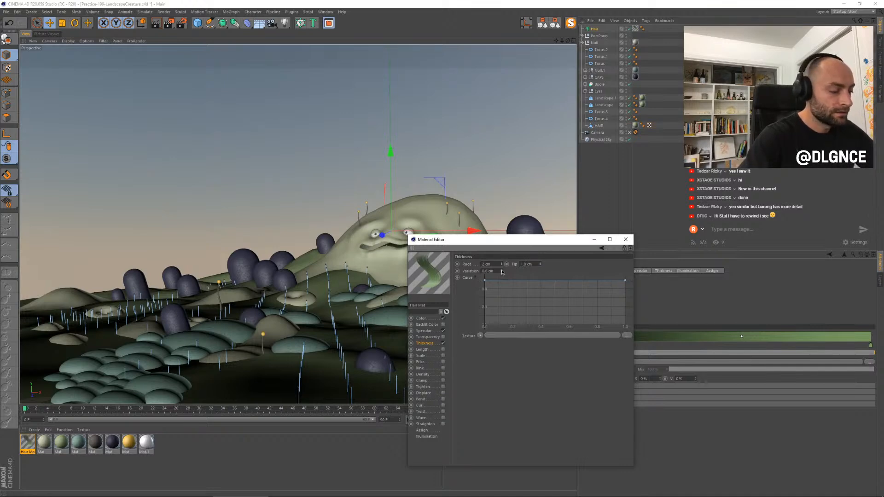
click(501, 270)
key(shift+r)
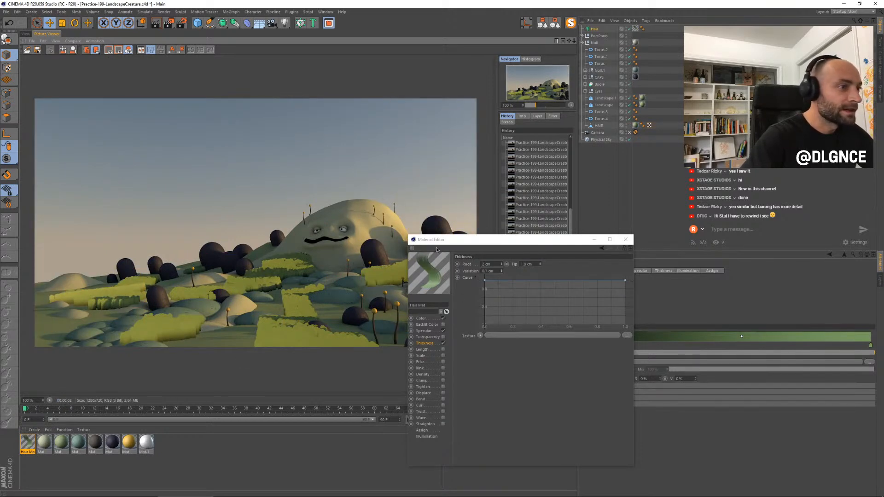
Step: Set the hair thickness to 1.5 cm at the root and 1.2 cm at the tip, with 0.6 cm variation
drag(494, 265, 458, 266)
text(1.5)
key(Tab)
text(1.2)
key(Tab)
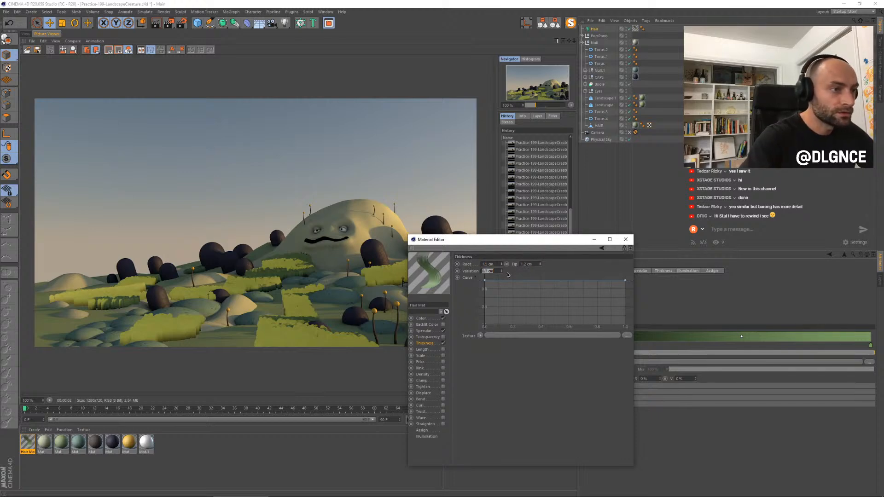
text(0.6)
key(Return)
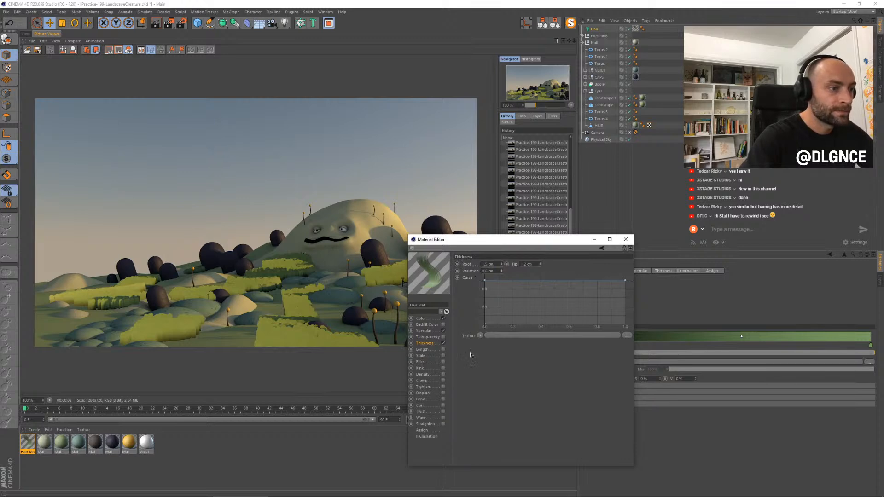
Step: Enable clumping on the hair material, adjust its clump and radius amounts, set a 10° twist with 10% variation, and render
click(443, 381)
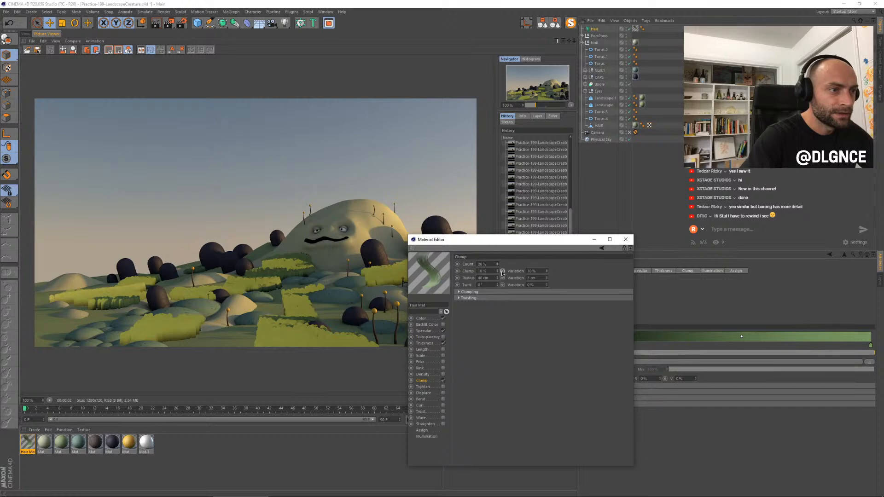
drag(498, 278, 547, 269)
drag(498, 285, 498, 281)
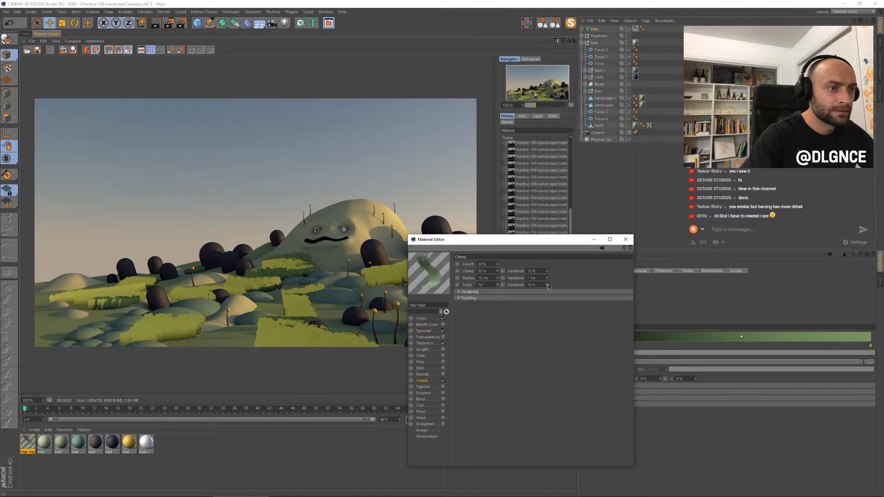
click(625, 239)
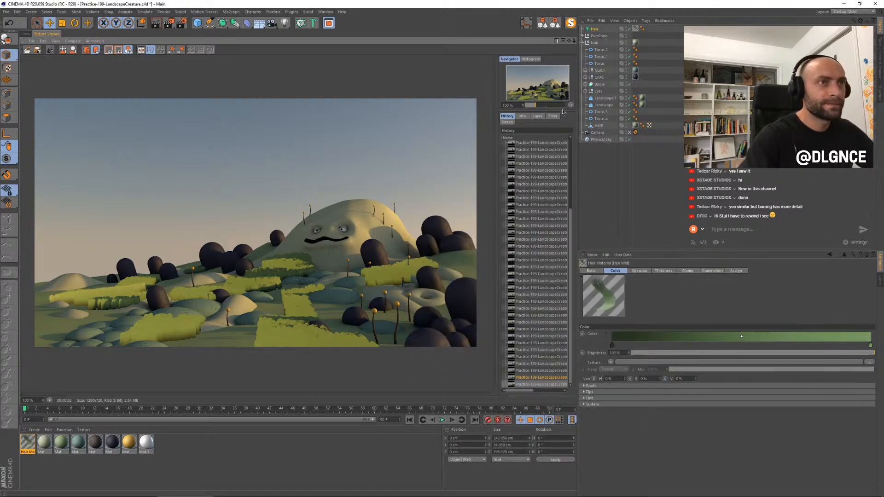
key(shift+r)
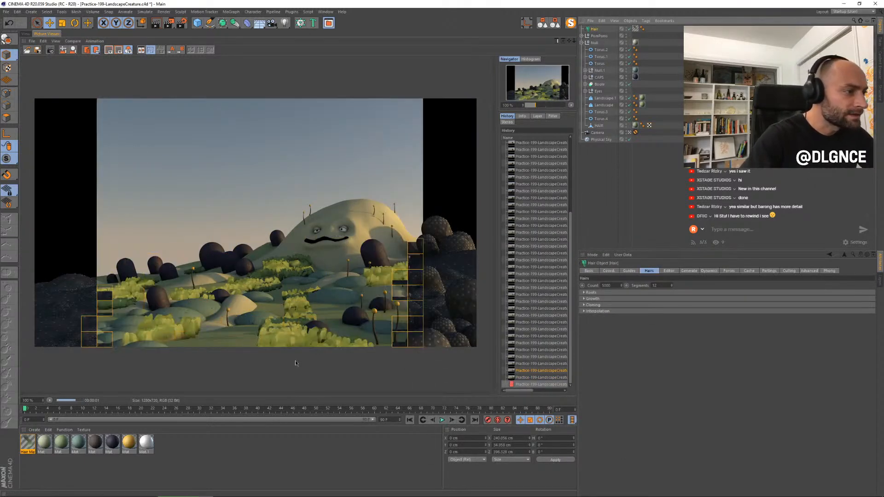
Step: Shorten the Hair object's guides to a length of 3 cm and render the scene
click(630, 270)
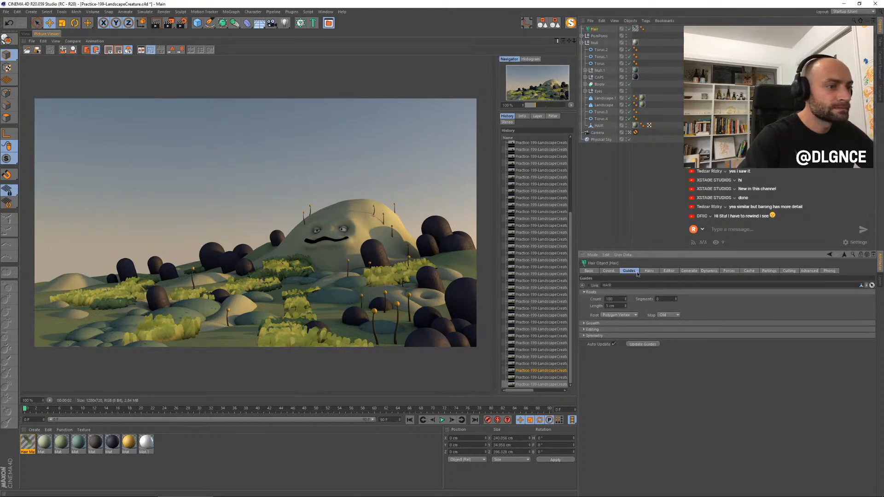
click(608, 271)
click(629, 271)
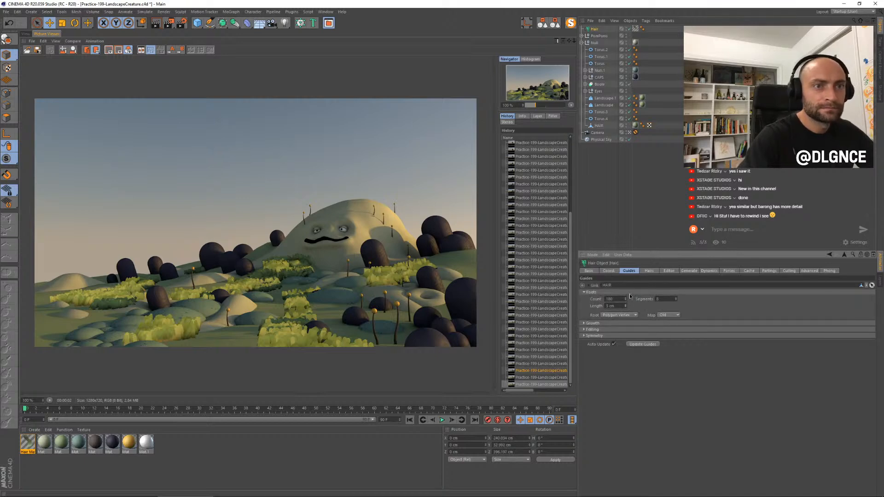
key(shift+r)
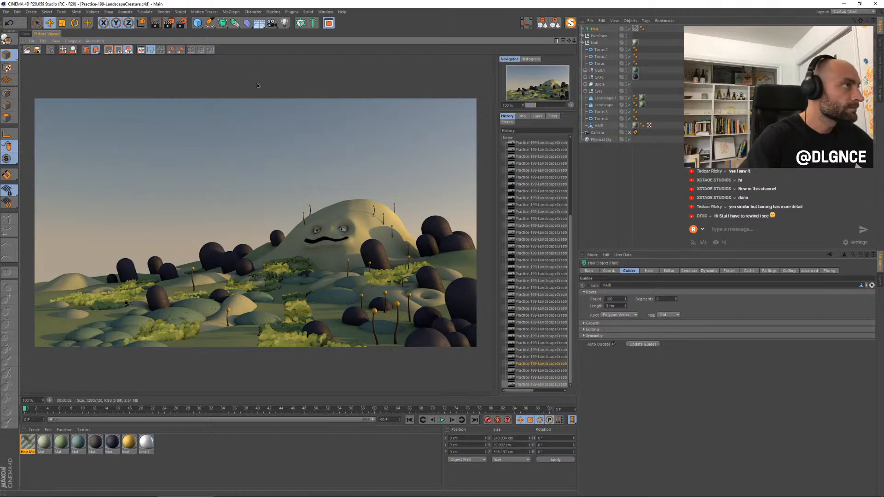
Step: Set the renderer to Physical in the render settings and render the scene
click(181, 22)
drag(244, 18, 442, 189)
click(428, 203)
click(422, 219)
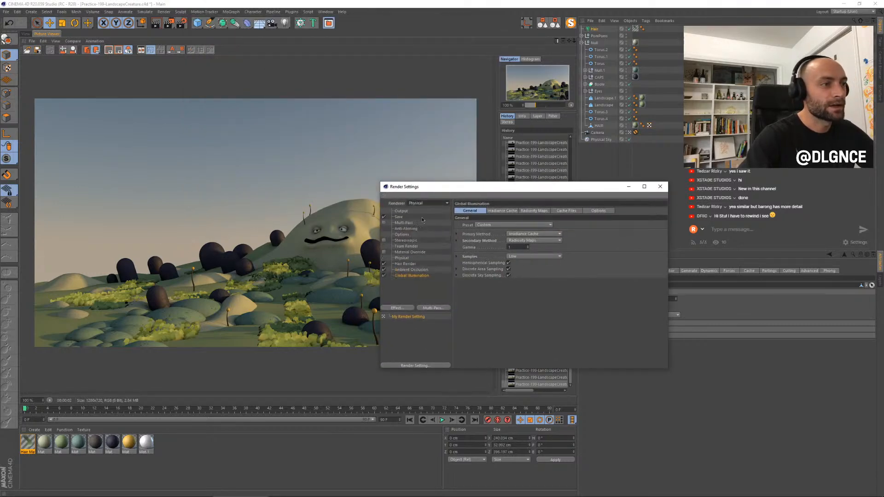
click(660, 186)
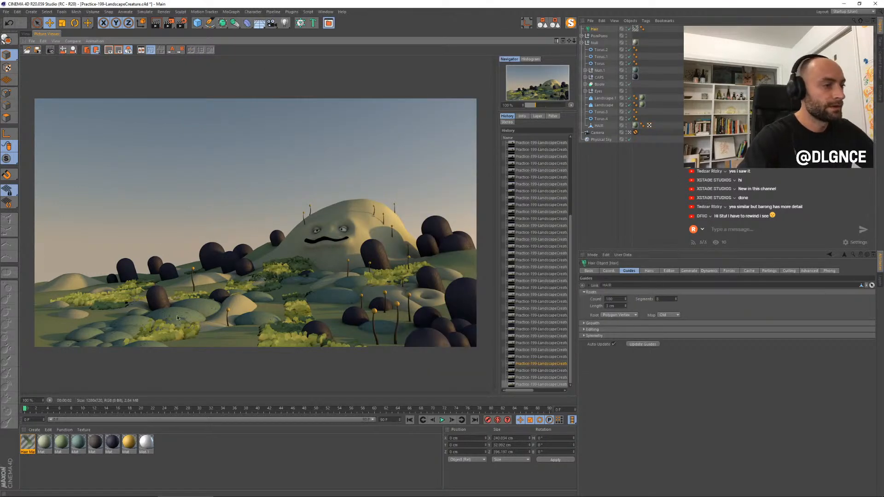
key(shift+r)
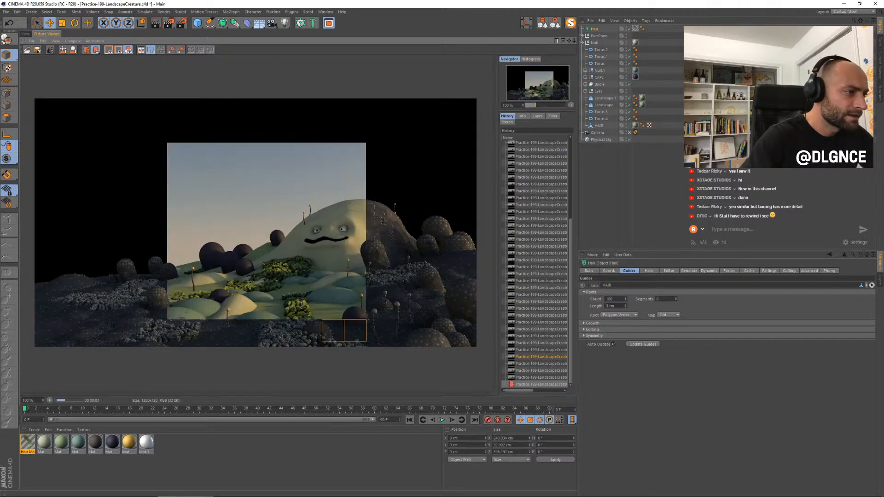
Step: Lower the hair material's illumination shadows to 12% shadow density and 71% received shadow, reduce its soft and back shadows, and render
double_click(28, 442)
drag(200, 48, 646, 208)
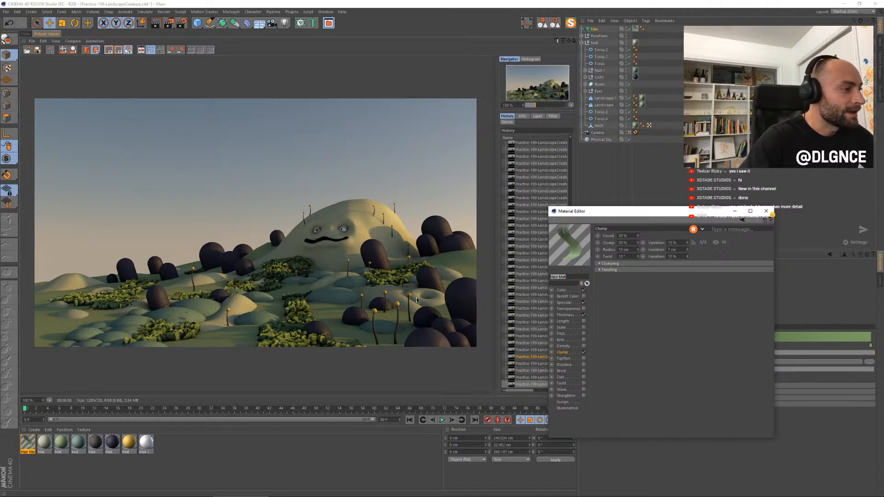
drag(614, 216, 493, 202)
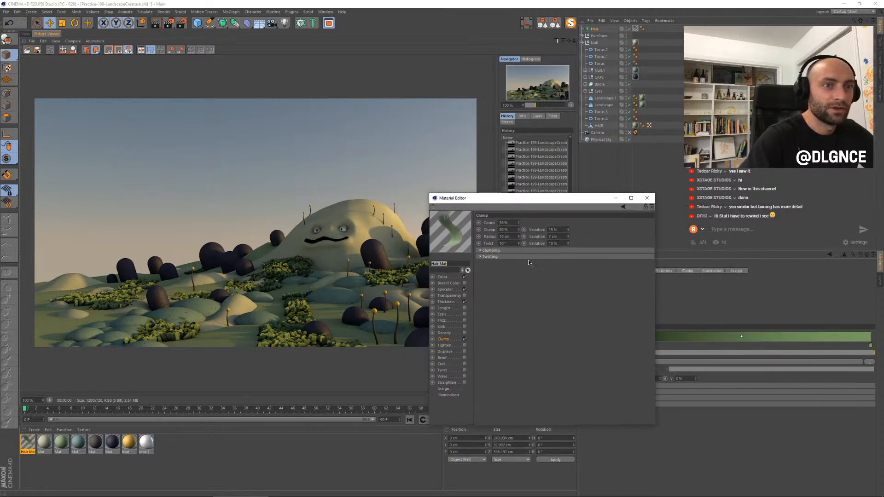
click(450, 394)
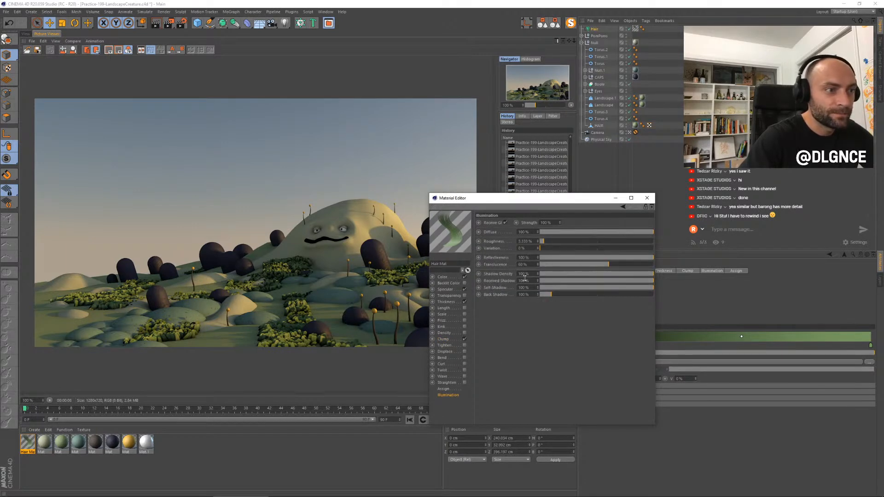
drag(608, 276, 554, 275)
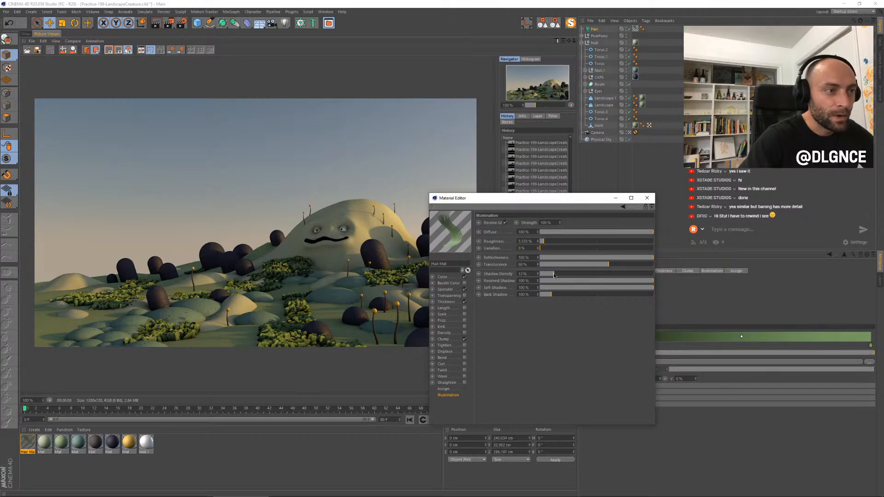
click(616, 281)
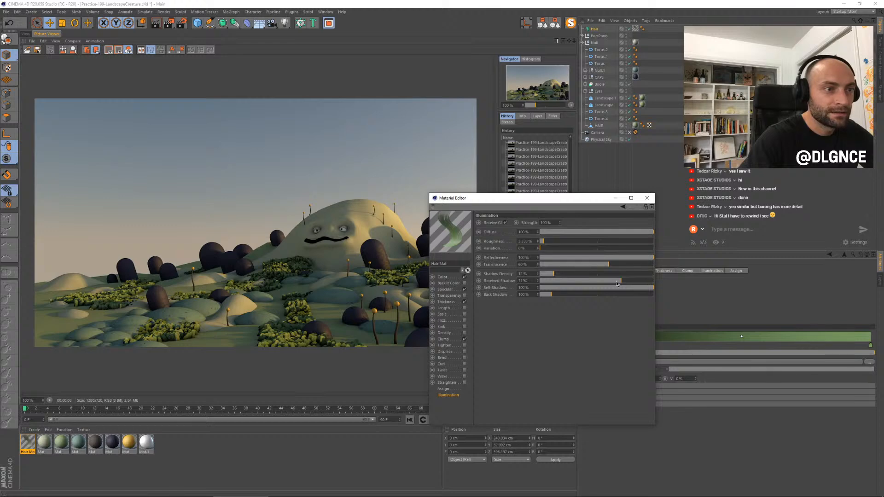
click(570, 288)
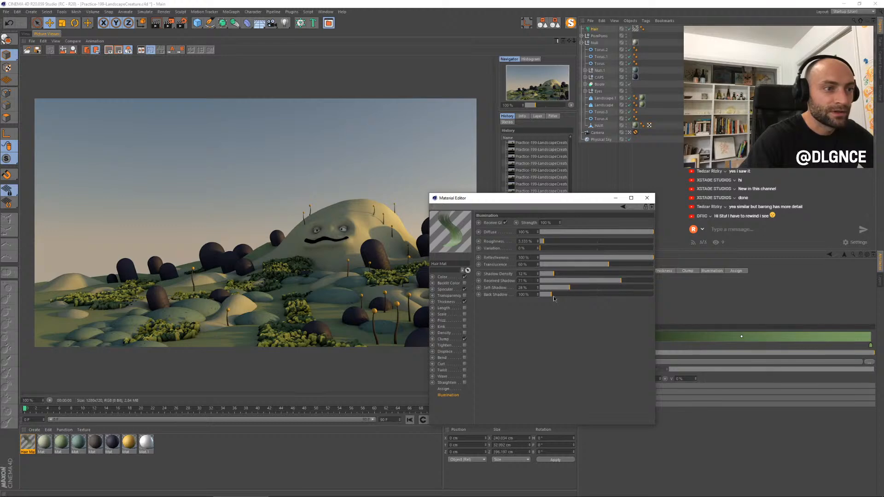
click(546, 294)
click(543, 295)
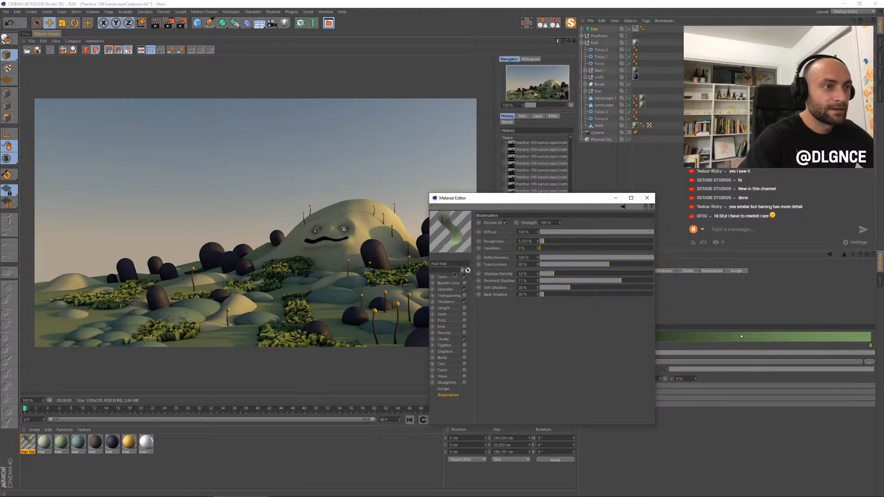
key(shift+r)
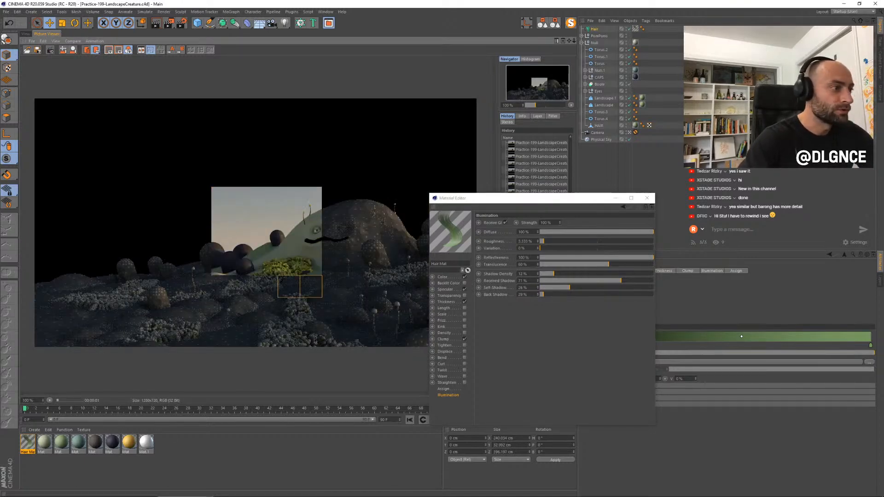
Step: Set the hair's shadow density to 6%, received shadow to 90%, soft shadow to 10% and back shadow to 23%, and render
drag(471, 201, 613, 247)
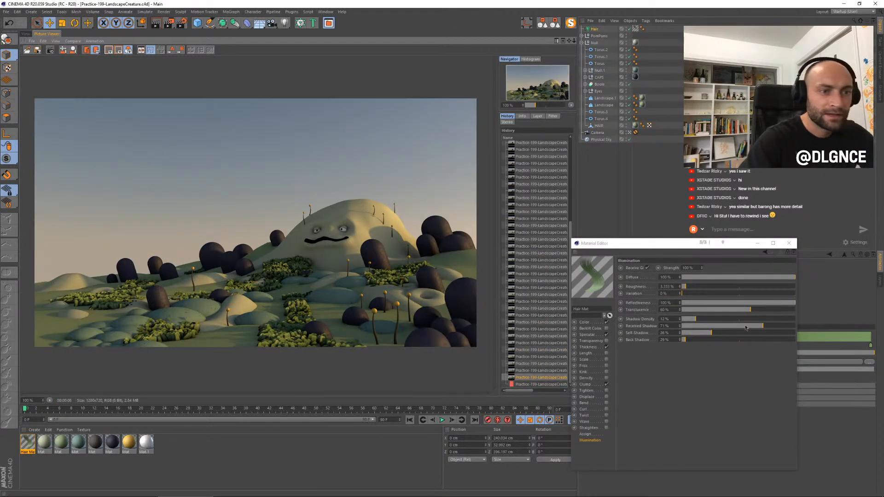
click(784, 326)
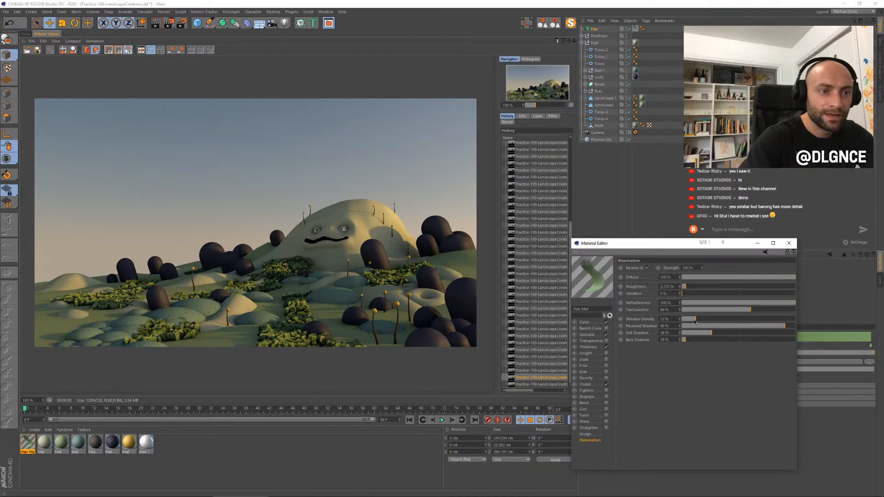
drag(703, 336, 693, 333)
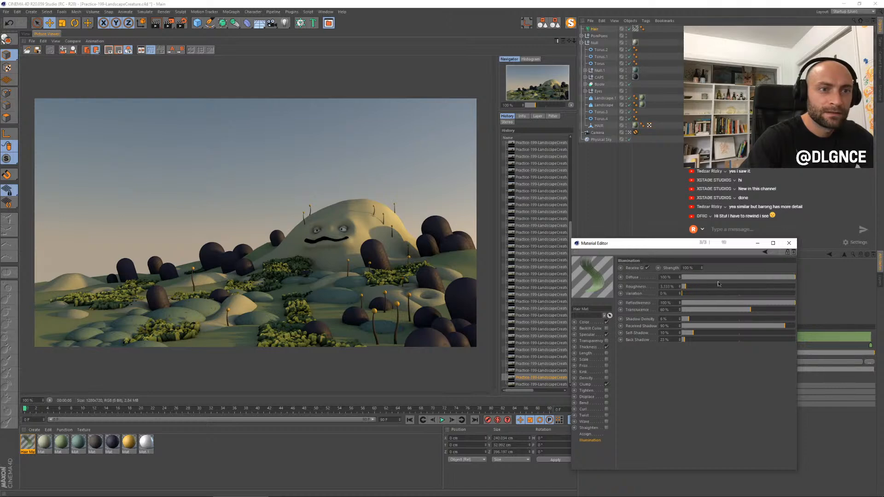
key(shift+r)
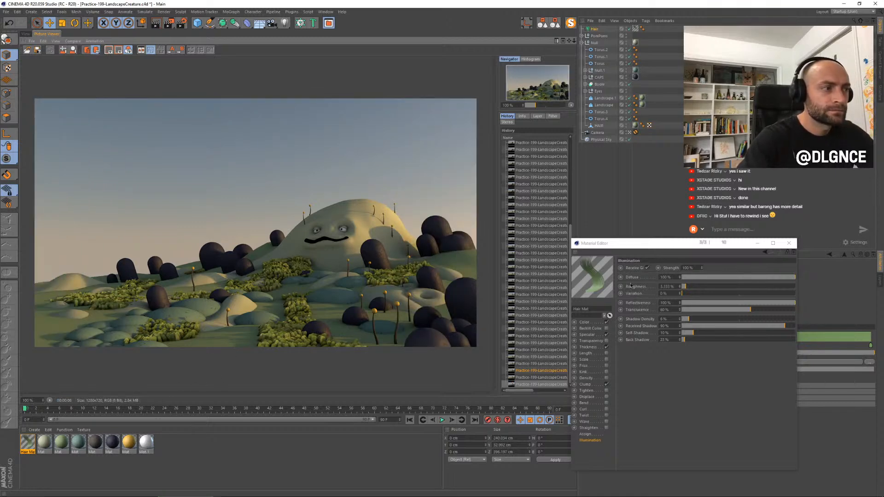
click(787, 246)
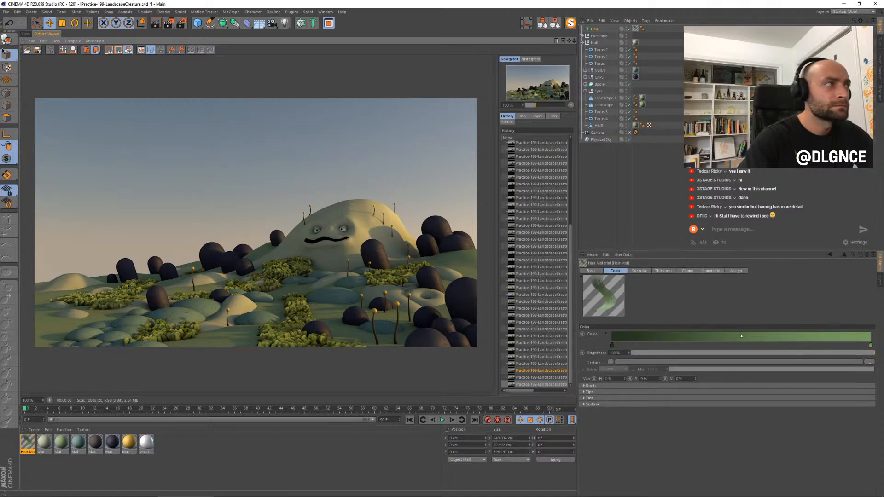
Step: Move the Hair object into the Null group, directly above the HAIR mesh
click(25, 34)
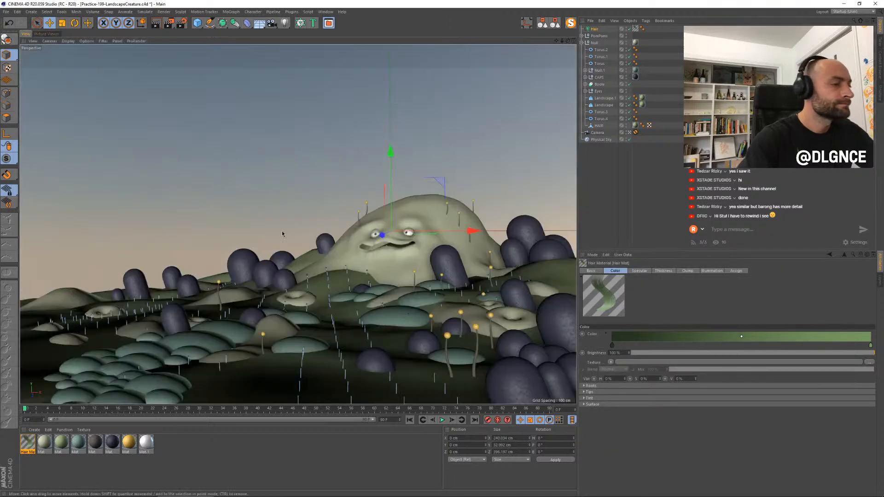
click(594, 28)
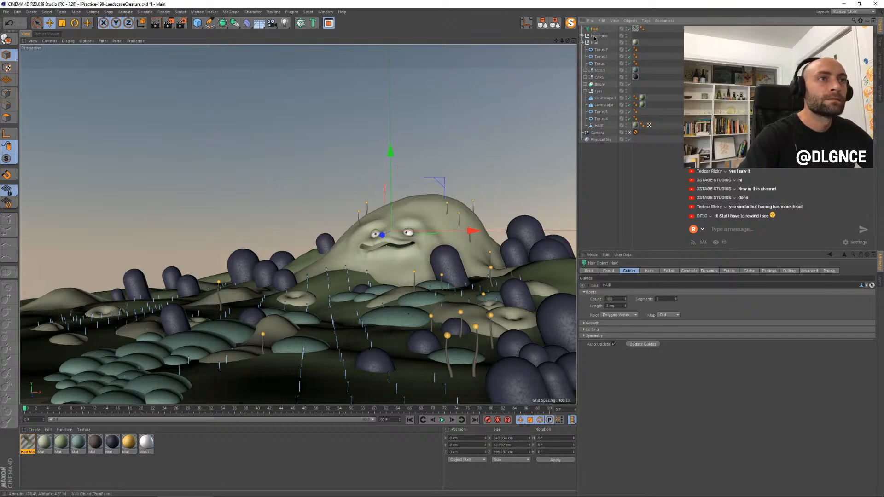
drag(594, 30, 601, 122)
Step: Isolate the HAIR mesh in point mode and move edge points of the foreground patch to make its outline irregular
click(598, 126)
click(7, 93)
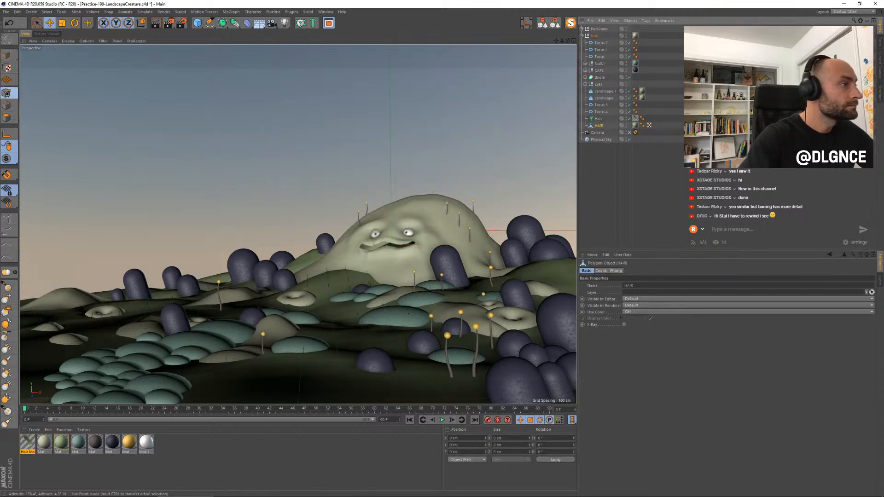
click(569, 24)
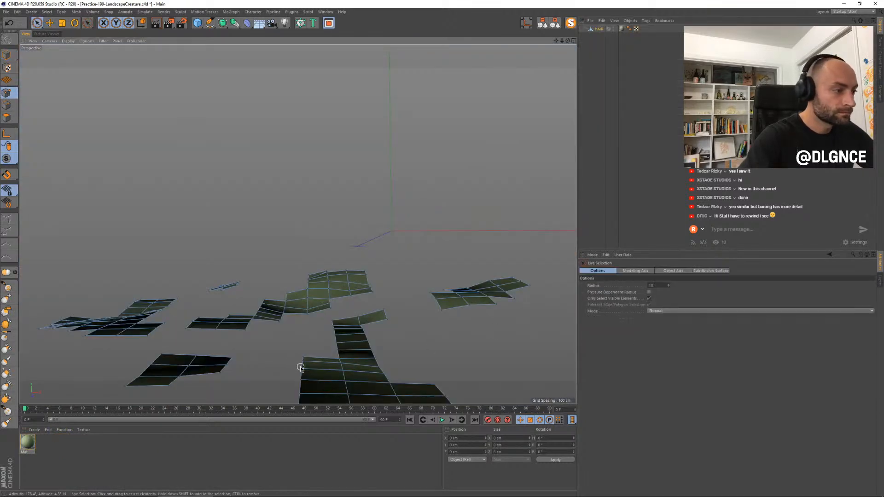
click(301, 391)
drag(347, 383, 361, 382)
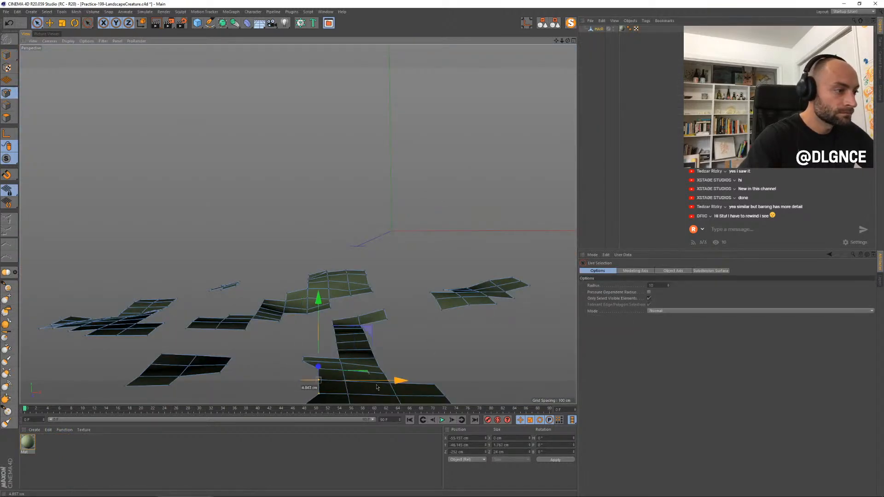
click(310, 357)
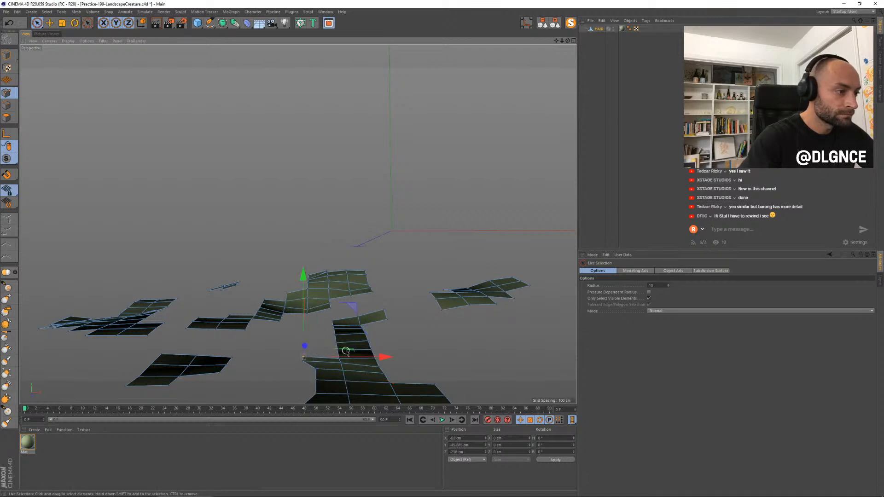
drag(351, 353, 436, 345)
click(382, 341)
Step: Move corner and edge points on the right-hand and middle HAIR patches to break up their straight outlines
click(440, 307)
drag(479, 310, 454, 304)
click(431, 294)
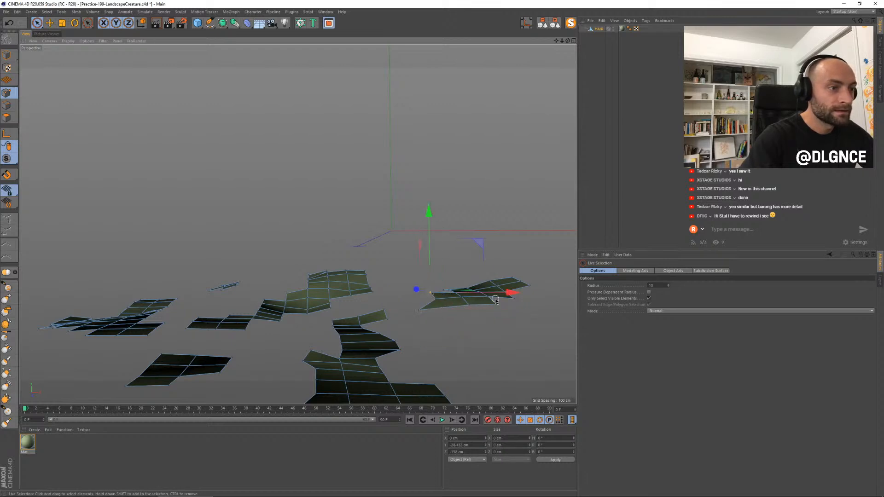
click(307, 302)
click(328, 305)
click(332, 312)
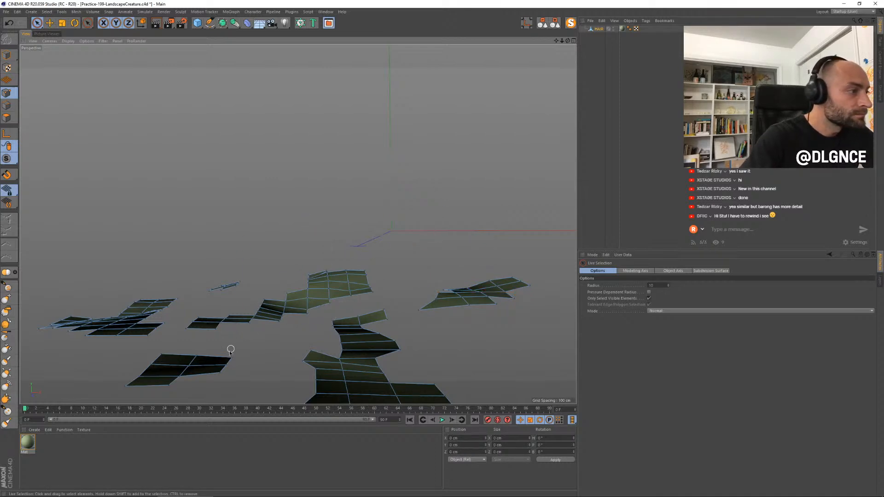
click(186, 328)
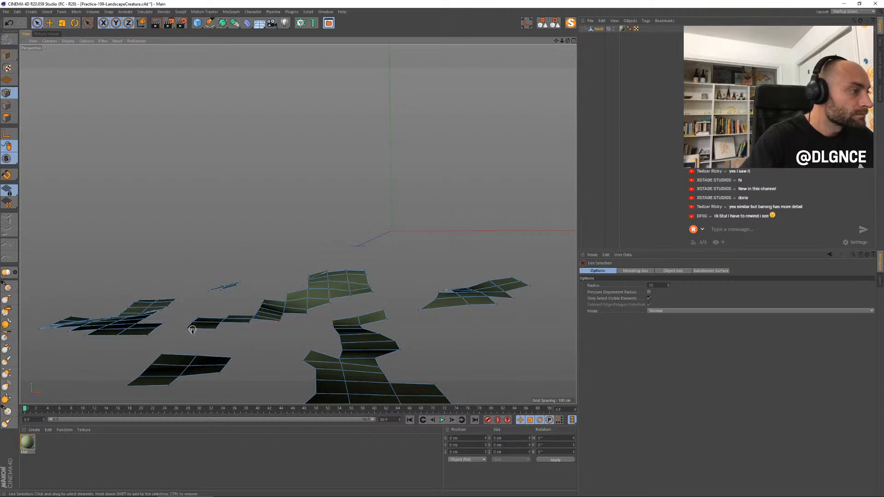
drag(244, 325, 256, 326)
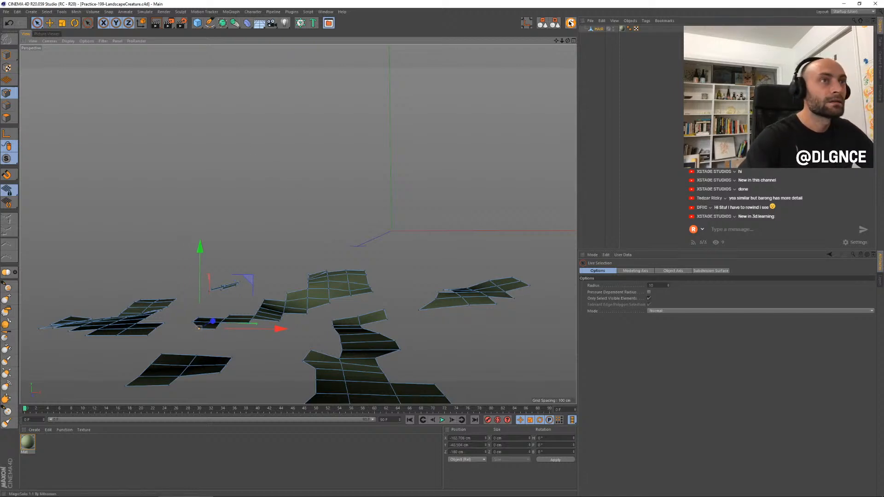
Step: End the isolation of the HAIR mesh and render the full landscape scene
key(e)
key(shift+r)
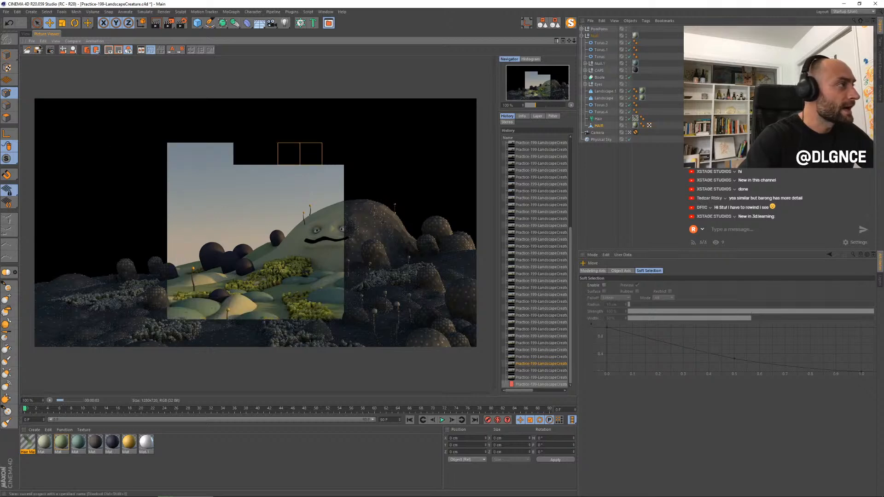
Step: Return to the perspective view in model mode and nudge the small capsule on the ground below the creature's mouth
click(25, 33)
click(374, 299)
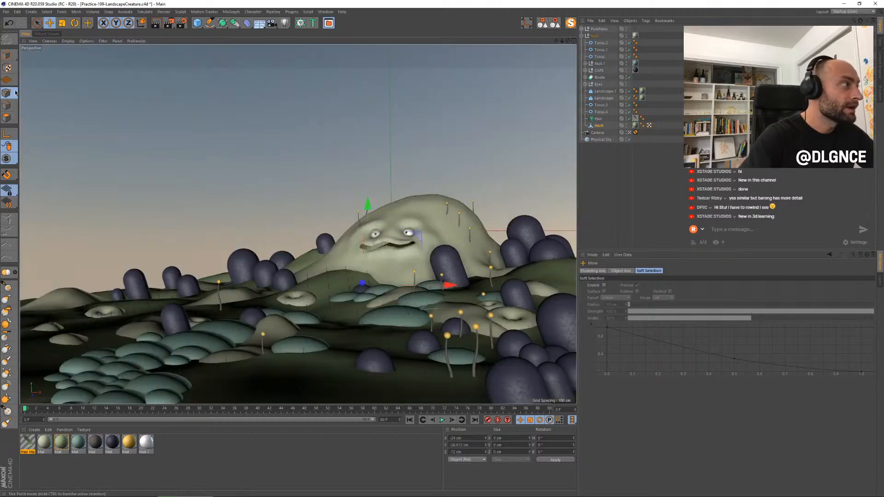
click(362, 286)
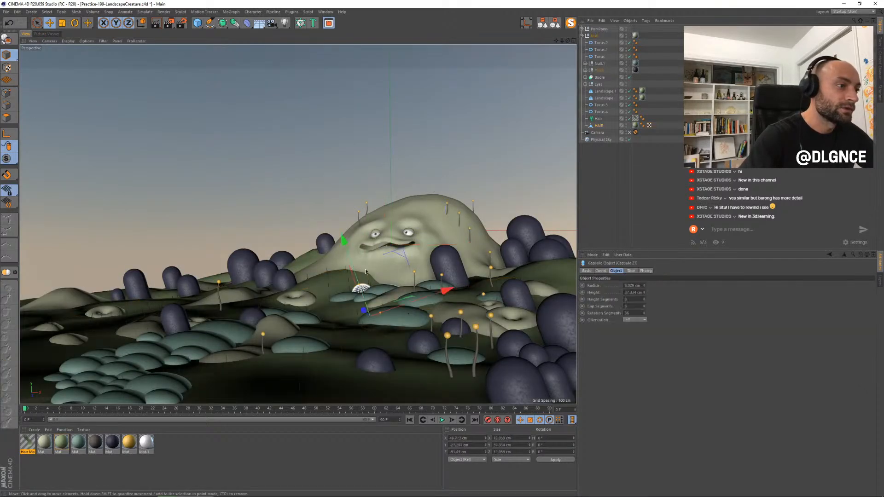
drag(361, 310, 364, 309)
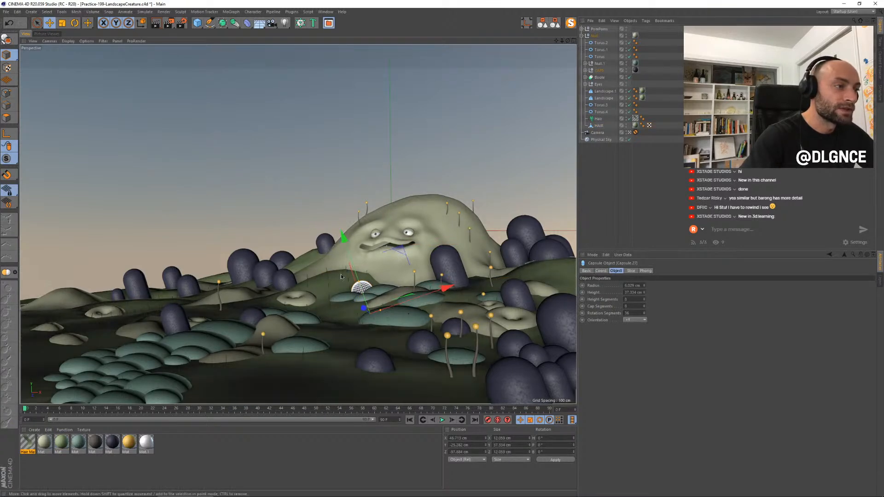
Step: Compare the latest renders, then shift the hair material's colour gradient to cooler greens, with the root knot at hue 125° and saturation 40%
click(55, 35)
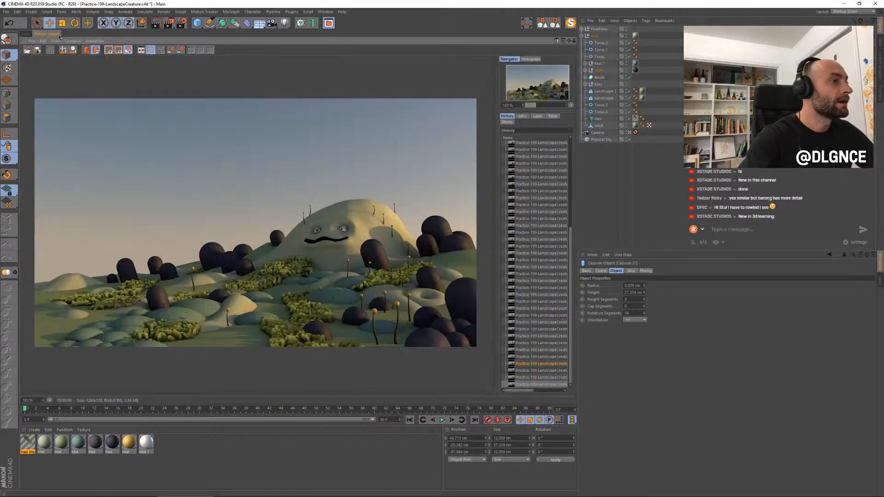
click(521, 368)
key(Down)
key(Down)
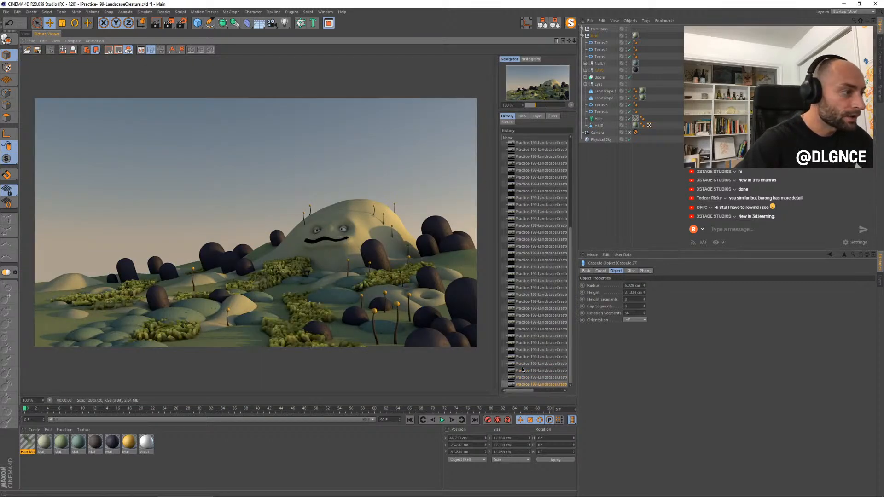
double_click(27, 443)
drag(184, 42, 522, 199)
click(456, 283)
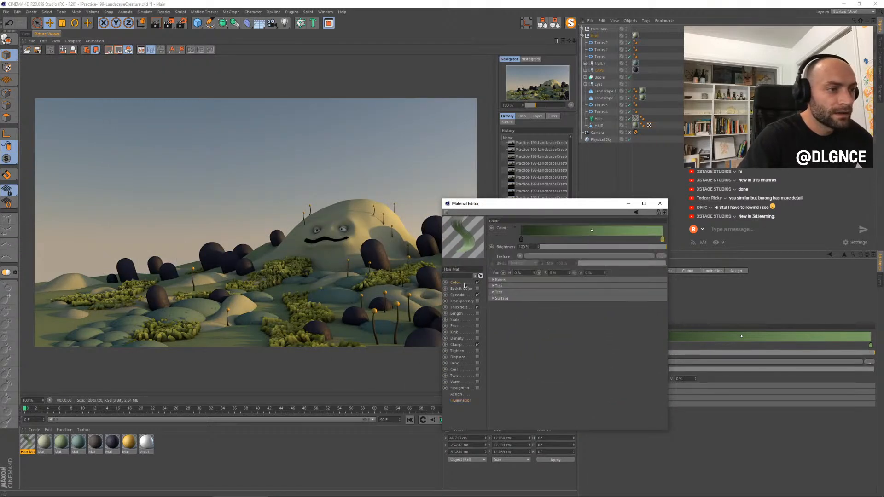
double_click(519, 239)
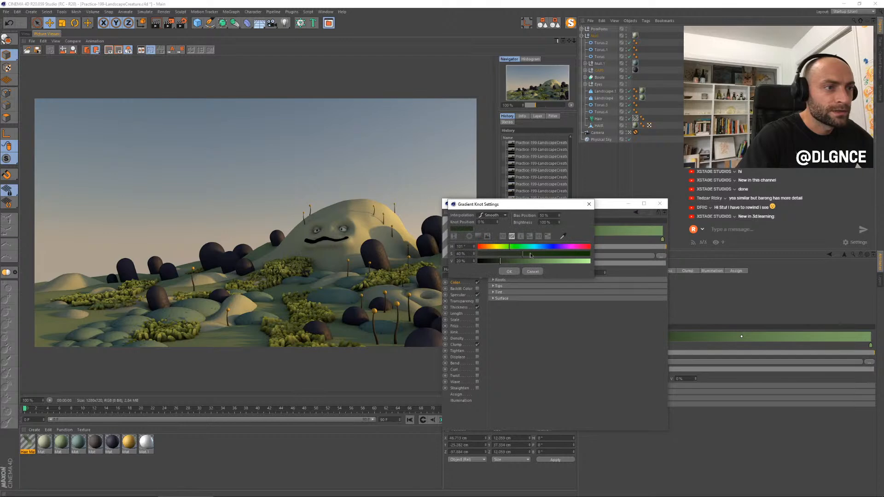
click(511, 263)
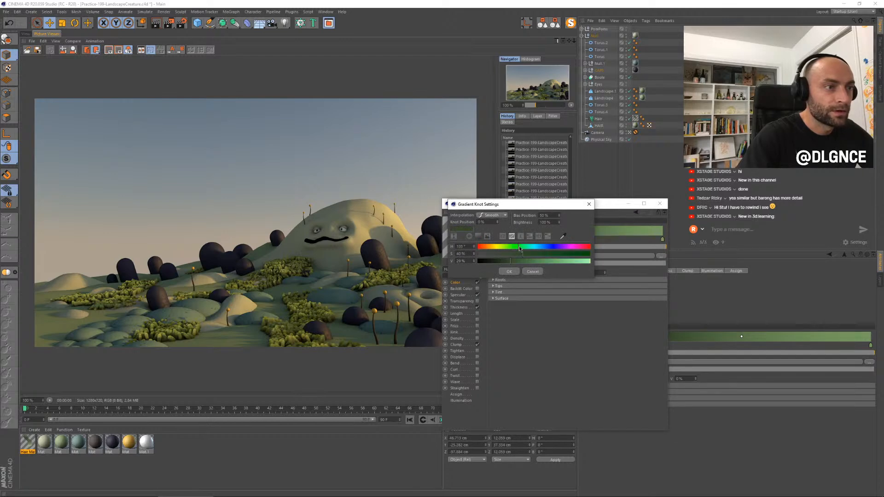
click(520, 260)
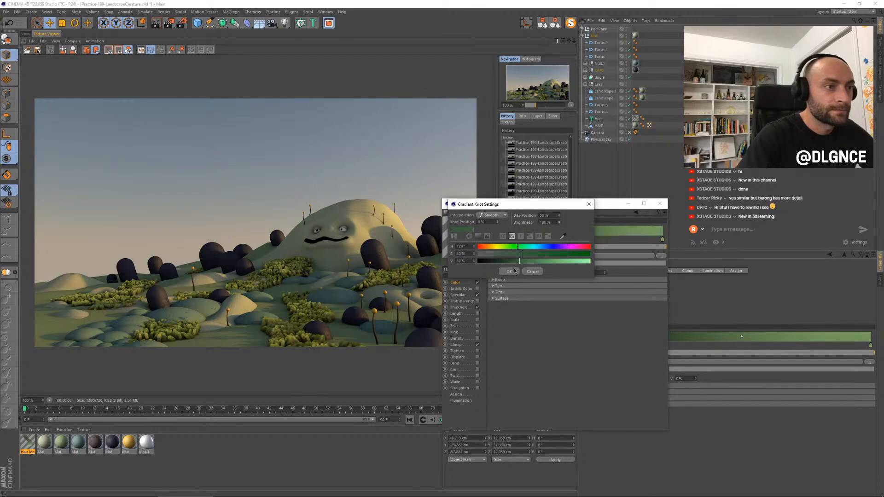
click(514, 269)
double_click(662, 239)
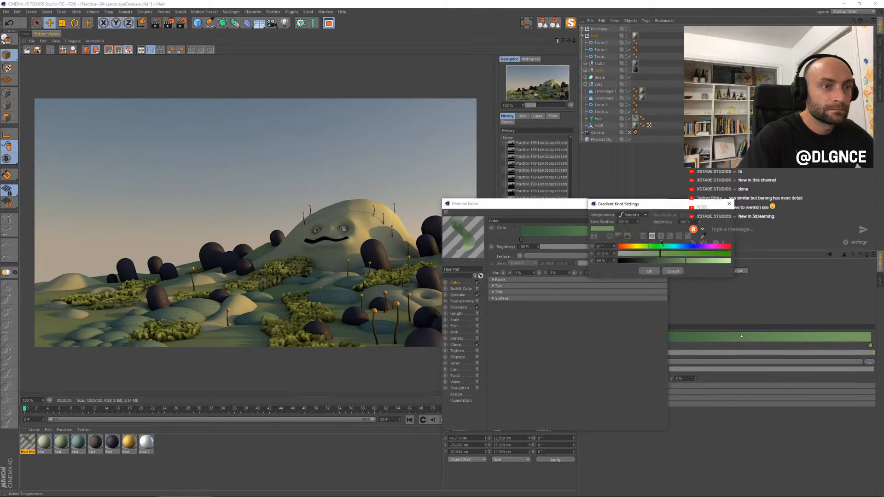
click(649, 271)
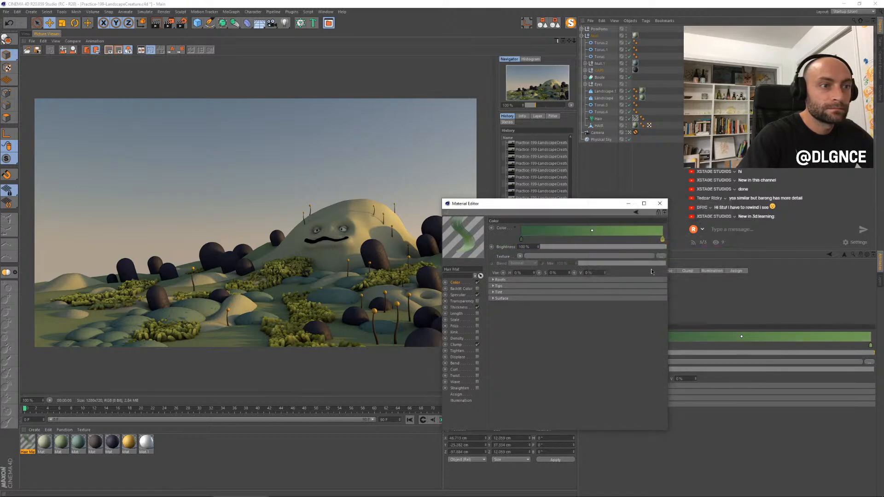
Step: Set the hair material's primary specular strength to 29% and its specular colour to light green
click(460, 295)
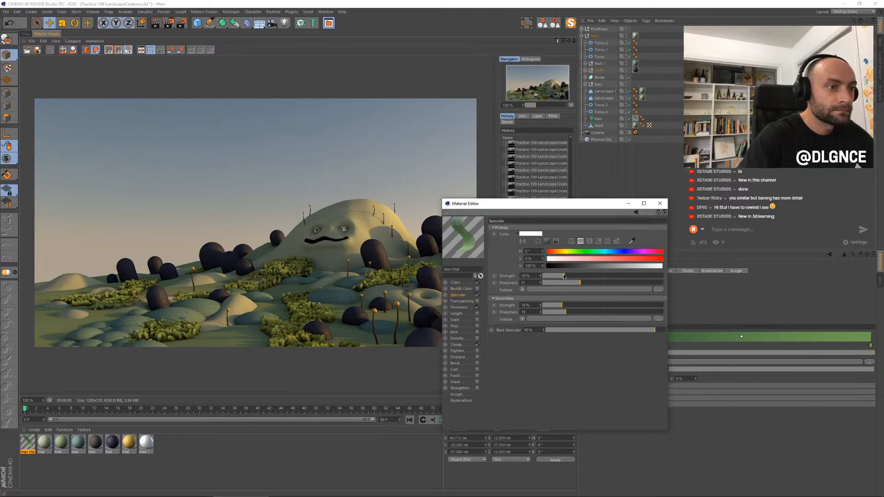
click(577, 276)
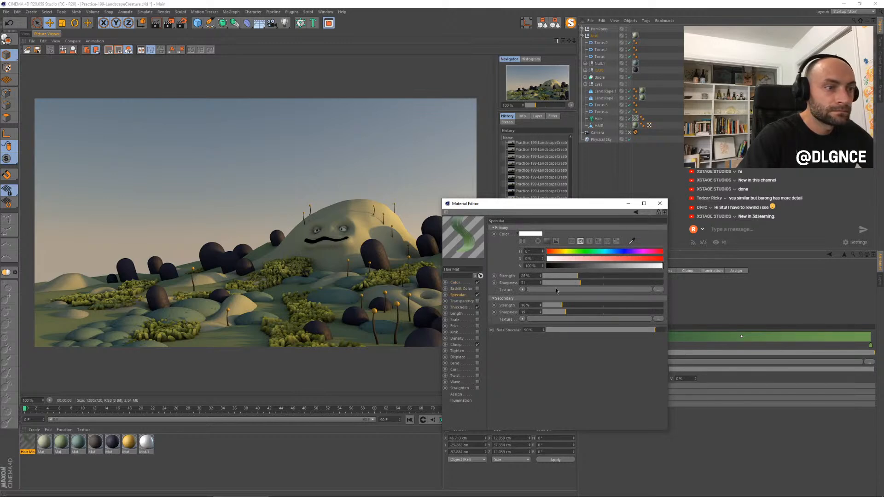
click(531, 234)
click(525, 231)
click(538, 238)
click(521, 256)
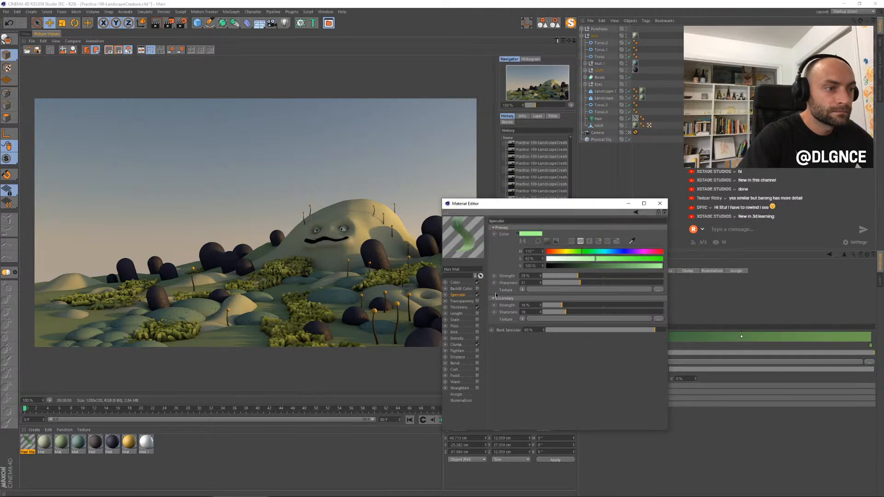
Step: Enable Frizz on the hair material, adjust its X and Y scale, and lower its amount to about 82%
click(456, 345)
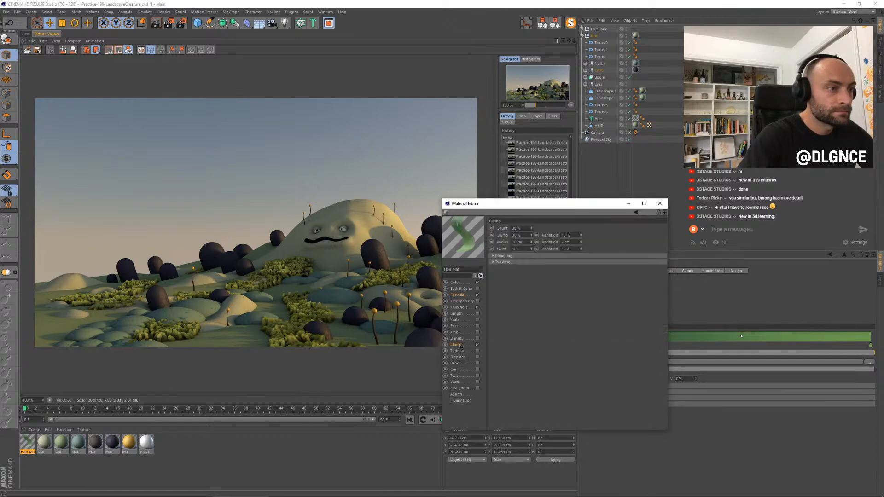
click(477, 327)
drag(532, 231, 534, 243)
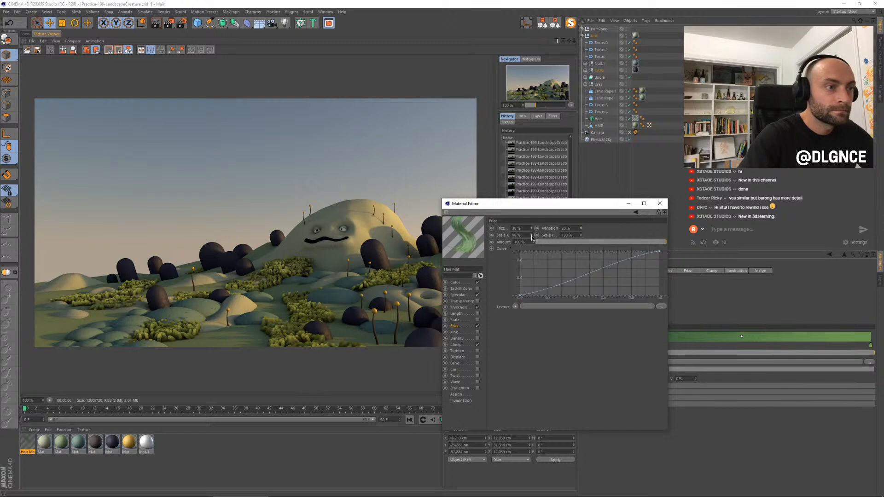
click(622, 243)
click(635, 243)
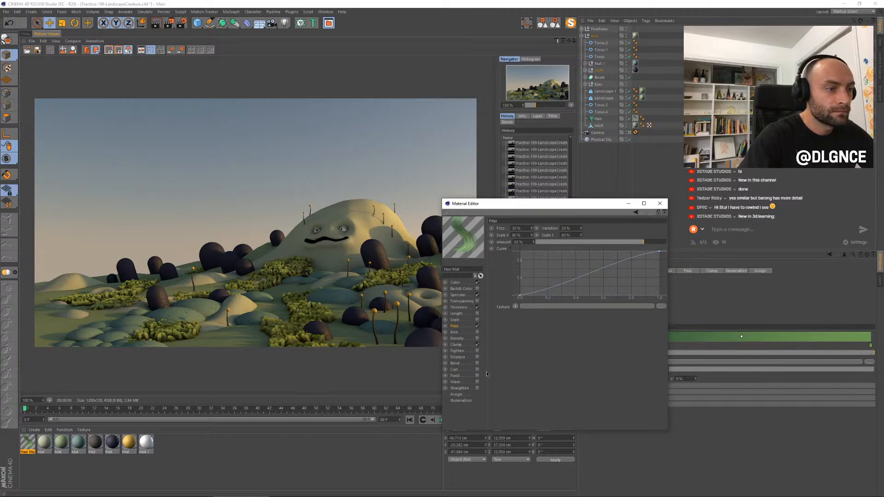
Step: Set the hair thickness to 1.2 cm at the root and 1 cm at the tip, with 0.4 cm variation
click(462, 307)
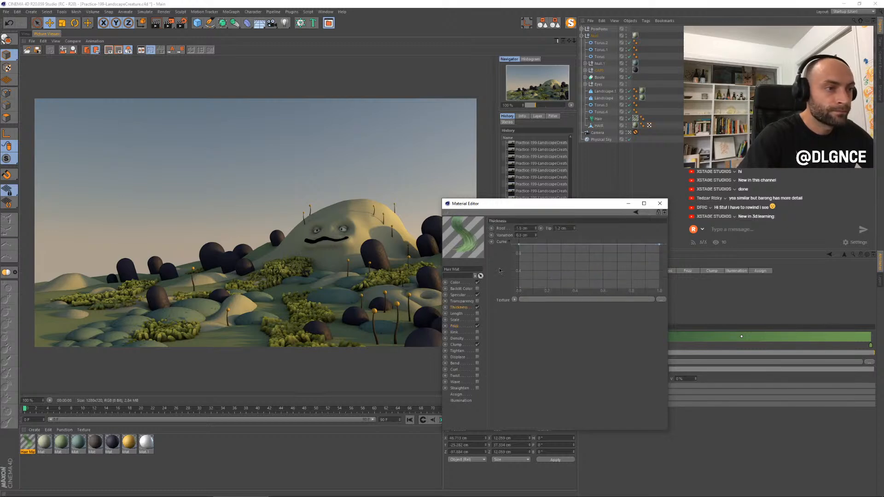
text(1)
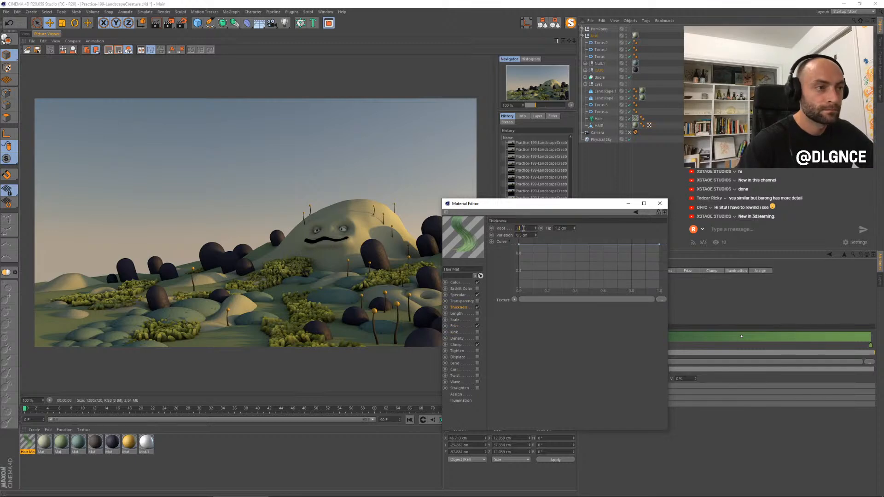
text(.2)
key(Tab)
key(Tab)
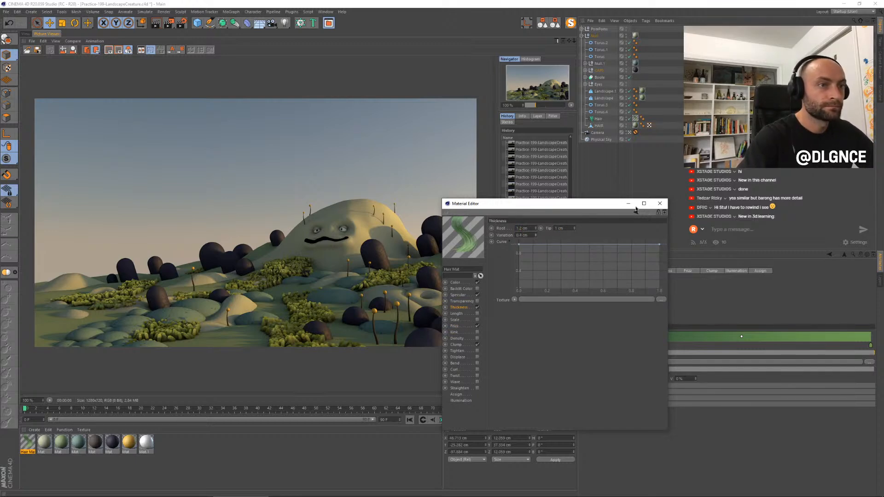
Step: Close the hair material and render the scene, comparing the result with the previous render
click(659, 203)
key(shift+r)
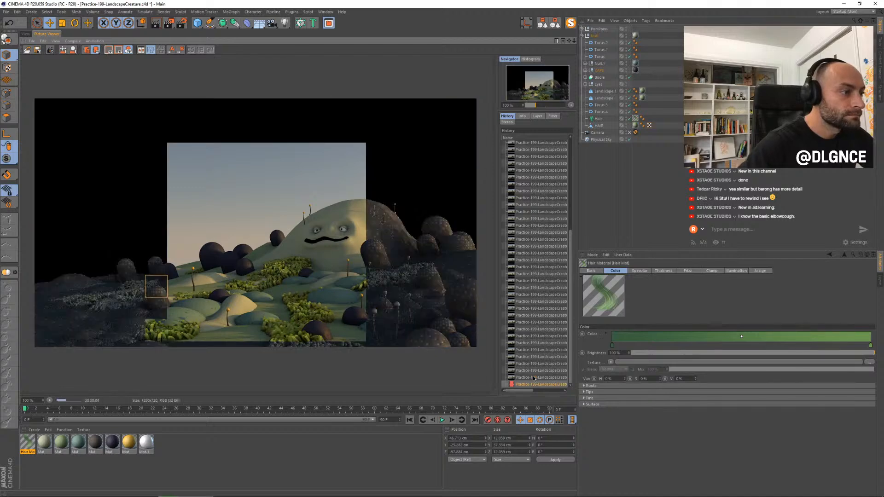
key(Down)
key(Up)
key(Down)
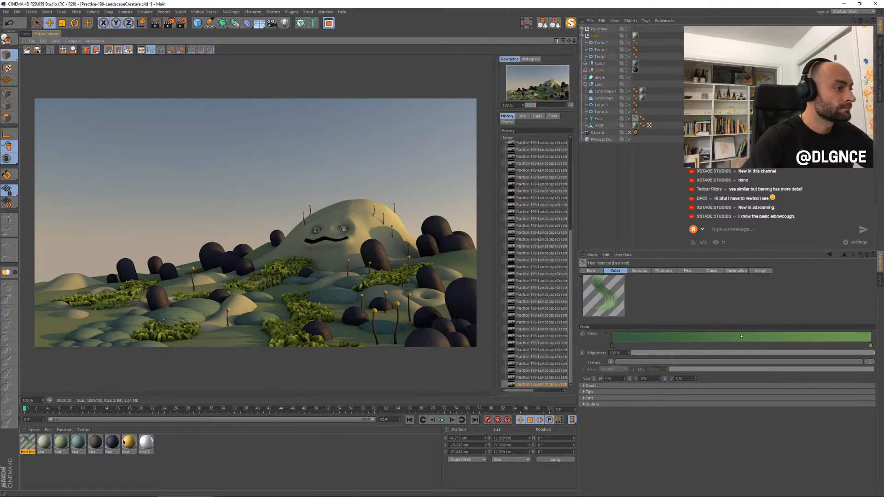
Step: Set the hair material's illumination to 38% diffuse, 10% roughness, 7% variation and 2% shadow density, and reduce the self-shadow to about 6%
double_click(34, 445)
drag(194, 49, 573, 206)
click(501, 400)
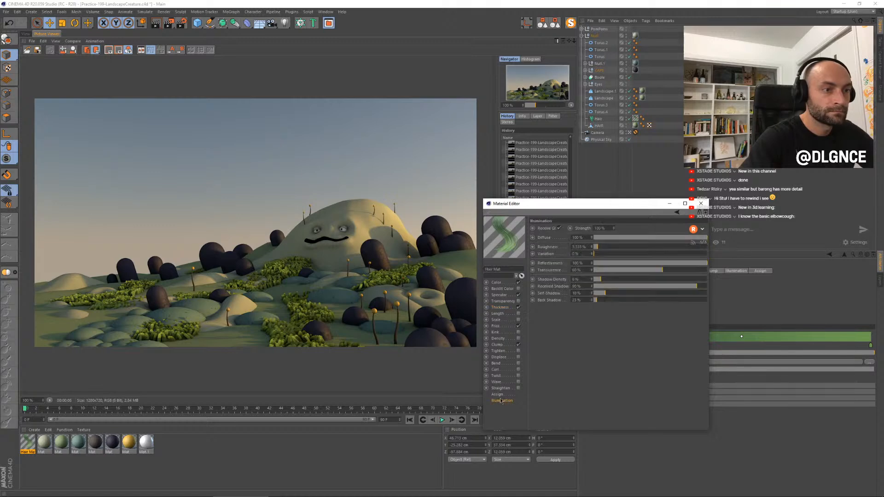
click(601, 293)
click(652, 238)
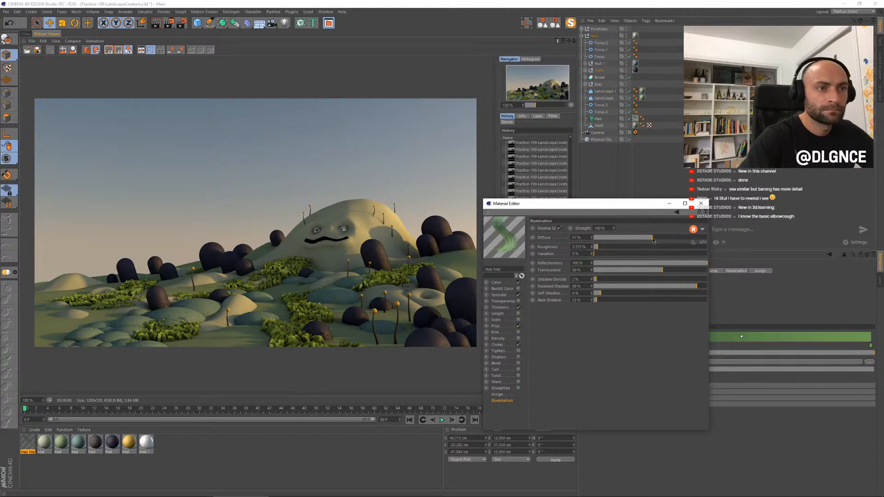
click(638, 240)
click(605, 248)
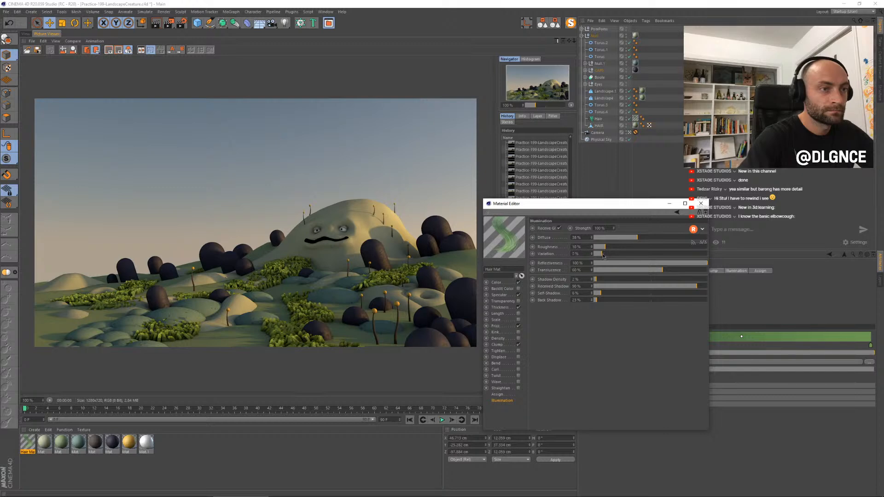
Step: Render the scene with the new hair illumination and flip between this render and the previous one to compare the grass patches
drag(680, 205, 598, 214)
click(618, 212)
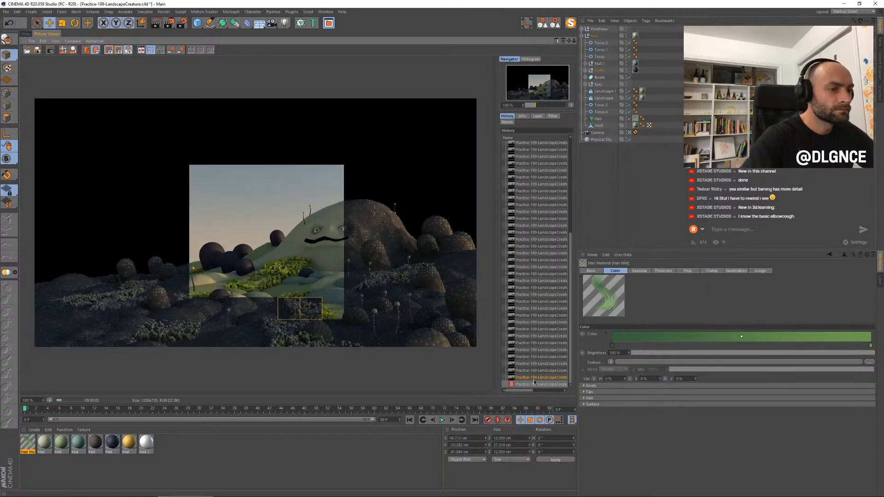
click(537, 377)
key(Down)
key(Up)
key(Down)
key(Up)
key(Down)
key(Up)
key(Down)
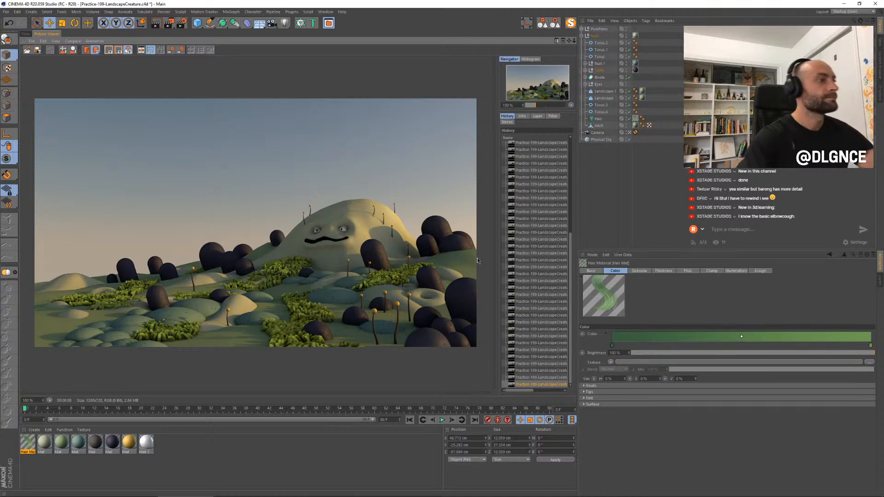
Step: Copy the Landscape.2 mesh out of the Boole's Subdivision Surface into the Null group, directly above Landscape.1
click(26, 33)
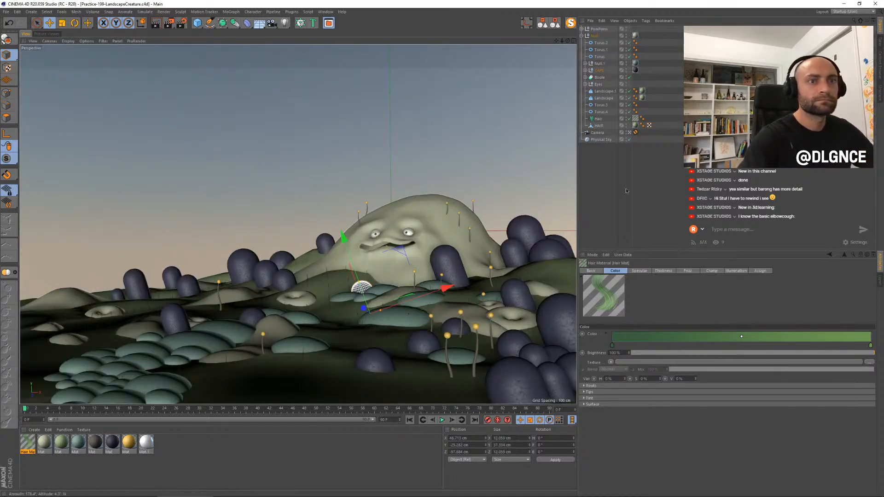
click(556, 123)
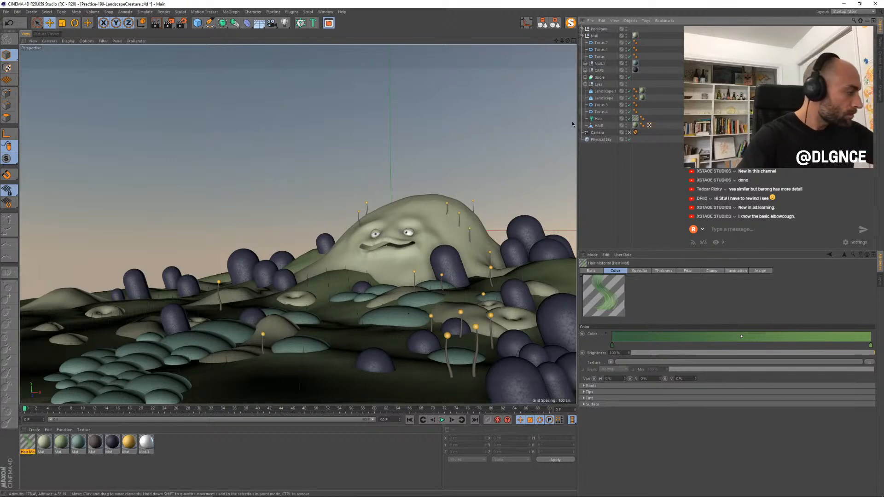
click(430, 218)
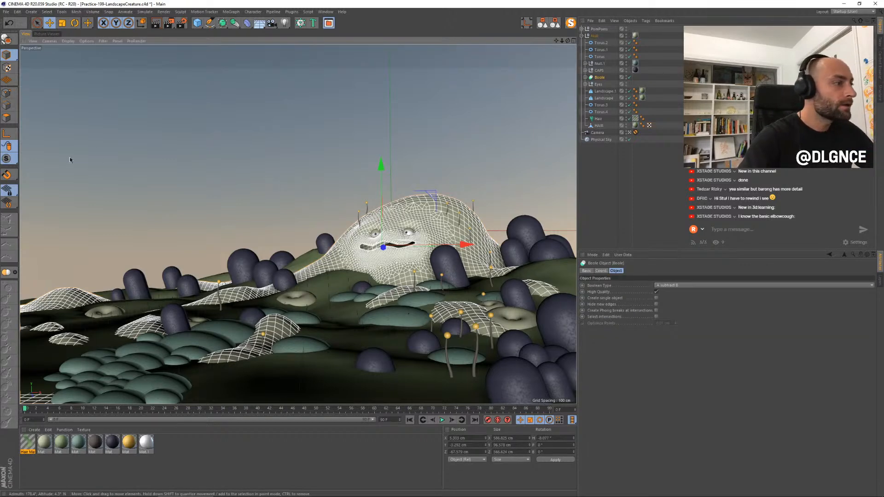
click(586, 78)
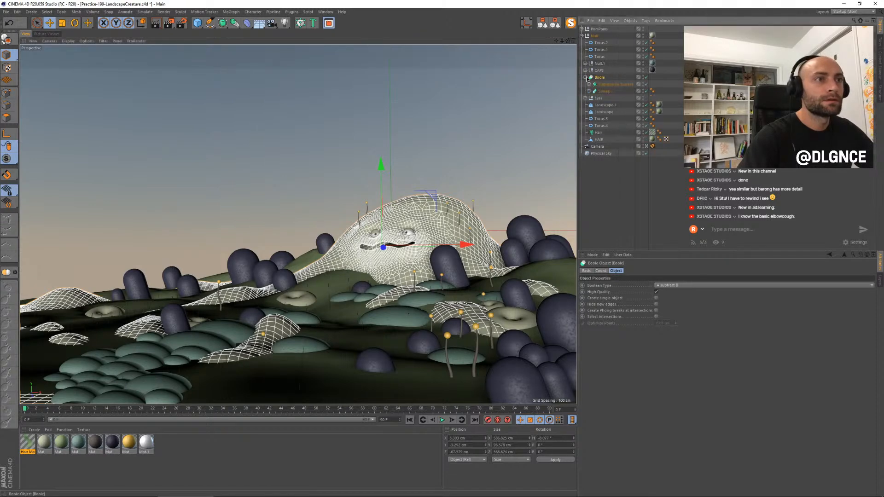
click(588, 84)
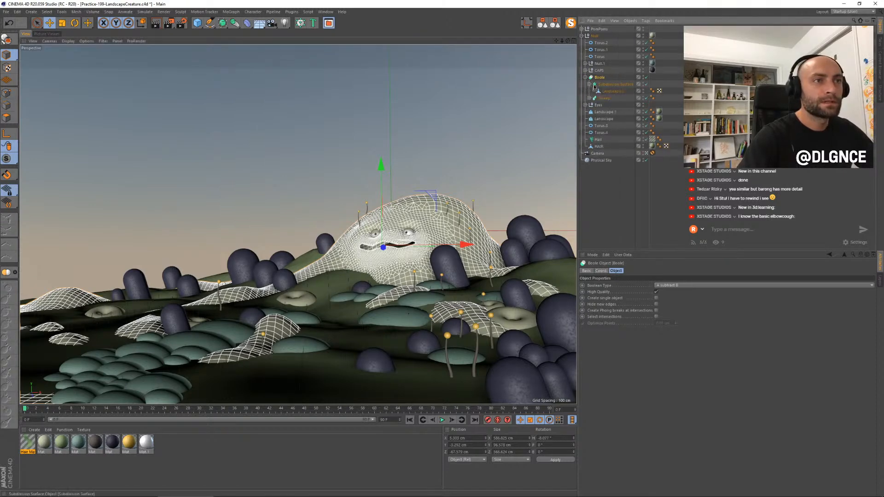
click(608, 91)
drag(608, 95, 602, 110)
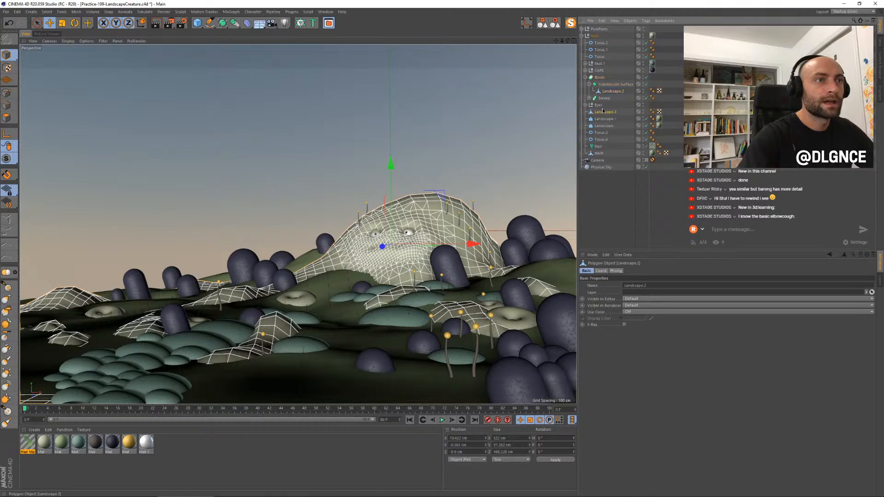
click(556, 20)
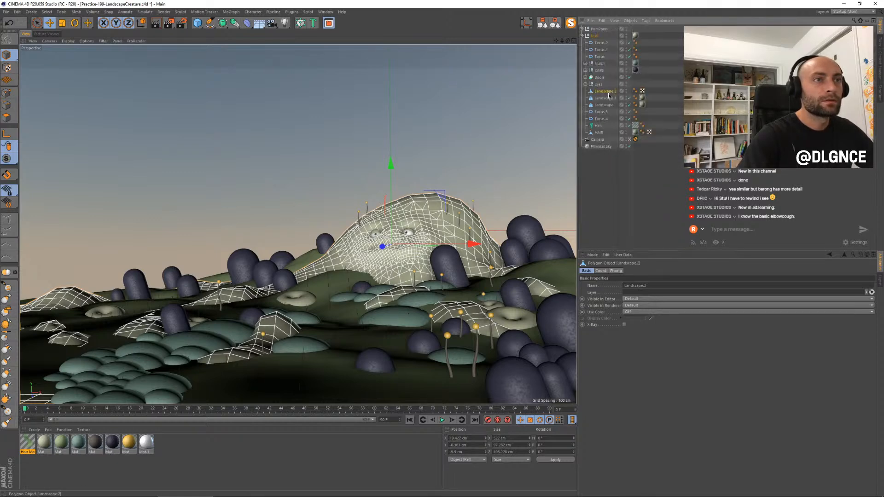
Step: Select scattered polygon patches of Landscape.2 on the creature's head, its flank and the surrounding mounds, and delete all the other polygons
click(6, 118)
key(9)
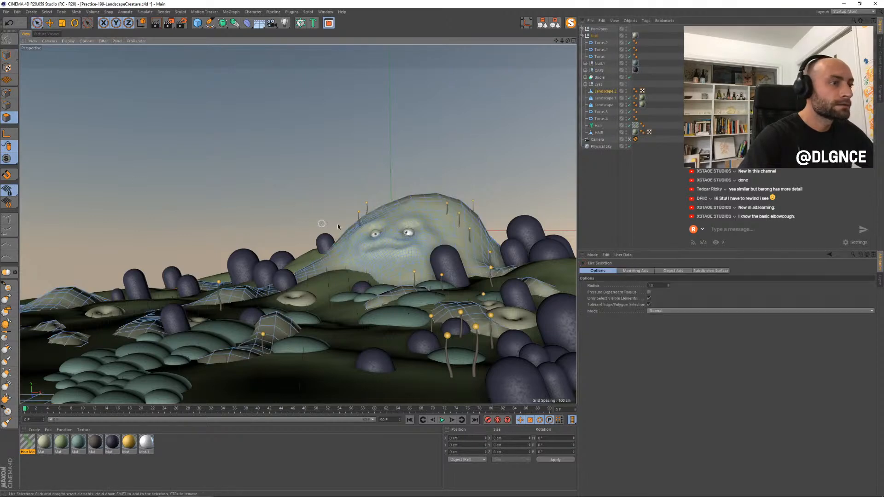
mouse_move(398, 223)
mouse_down()
mouse_move(398, 258)
mouse_move(404, 233)
mouse_move(431, 275)
mouse_up()
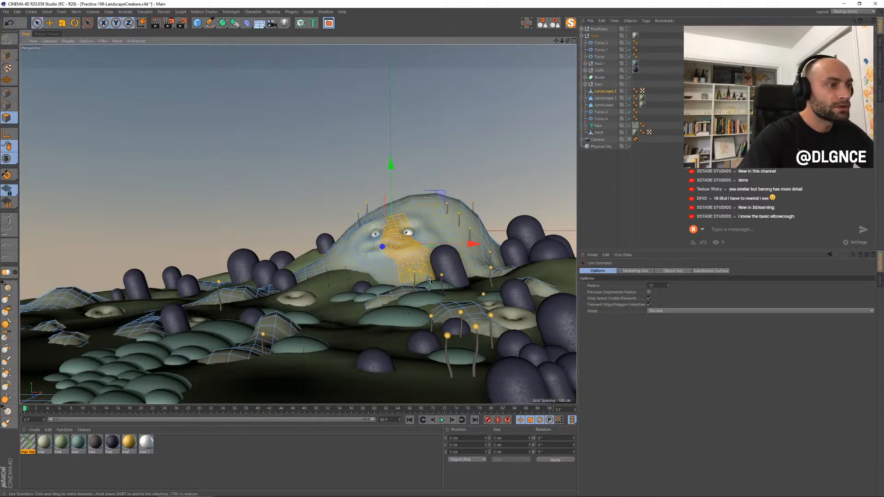
key(ctrl+z)
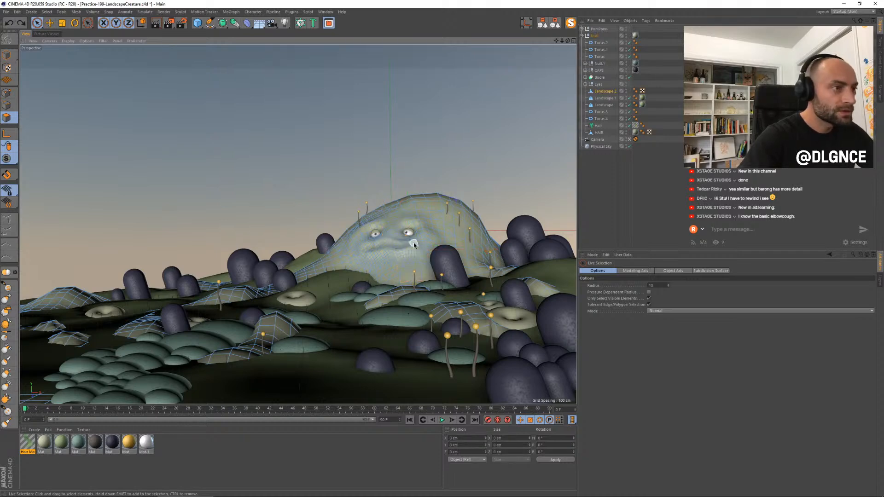
mouse_move(421, 218)
mouse_down()
mouse_move(432, 199)
mouse_move(454, 199)
mouse_move(438, 216)
mouse_move(412, 214)
mouse_up()
shift+drag(345, 260, 309, 279)
mouse_move(260, 355)
shift+mouse_down()
mouse_move(242, 358)
mouse_move(281, 389)
shift+mouse_up()
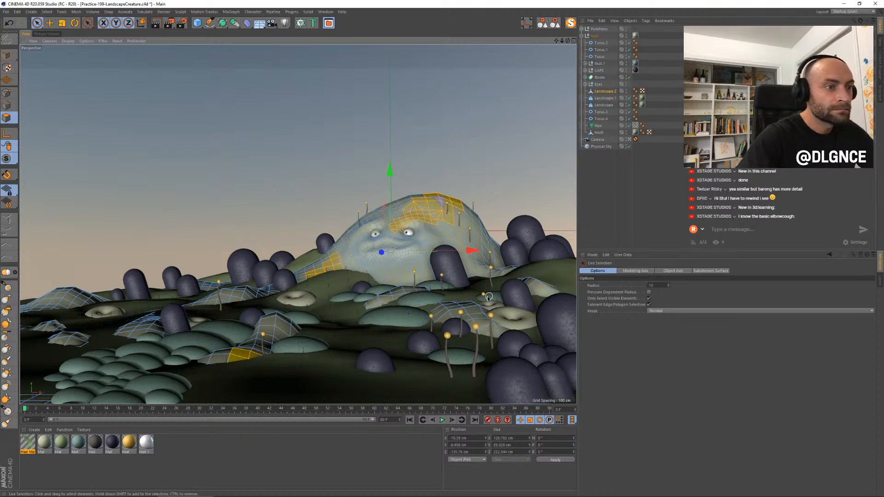
shift+drag(472, 299, 462, 312)
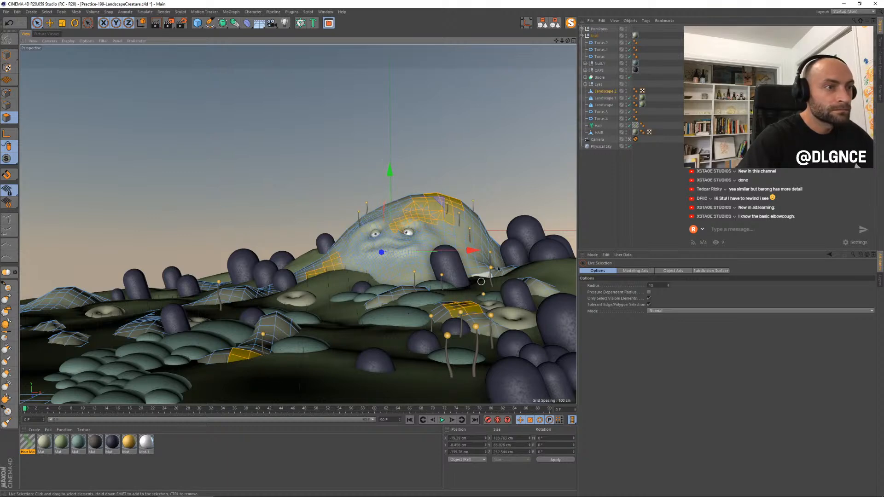
shift+drag(558, 282, 560, 290)
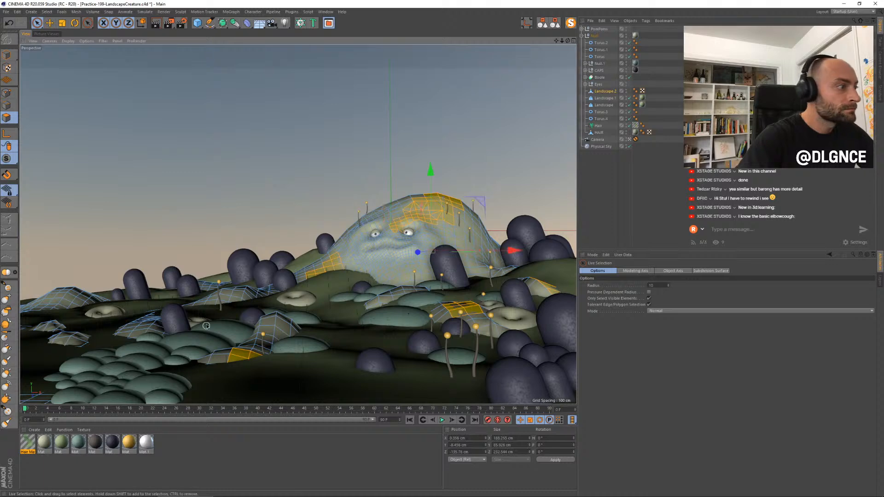
mouse_move(90, 306)
shift+mouse_down()
mouse_move(77, 307)
mouse_move(134, 335)
mouse_move(115, 348)
mouse_move(50, 348)
shift+mouse_up()
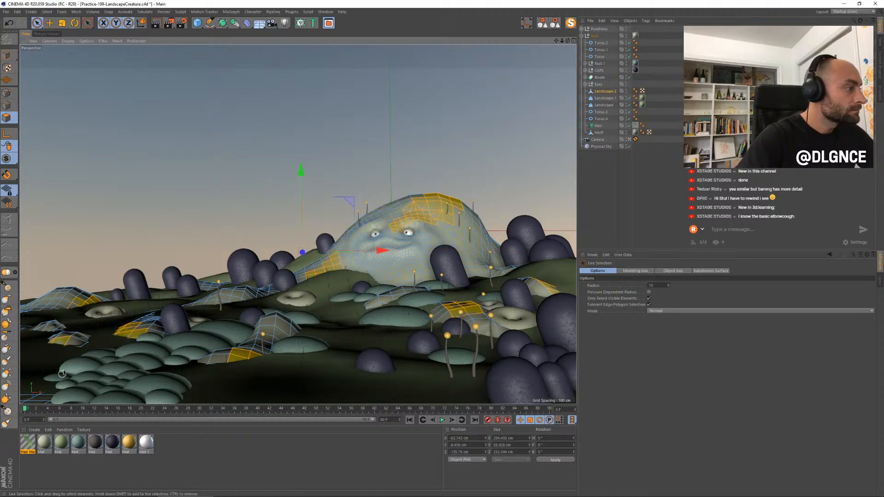
shift+drag(49, 388, 31, 398)
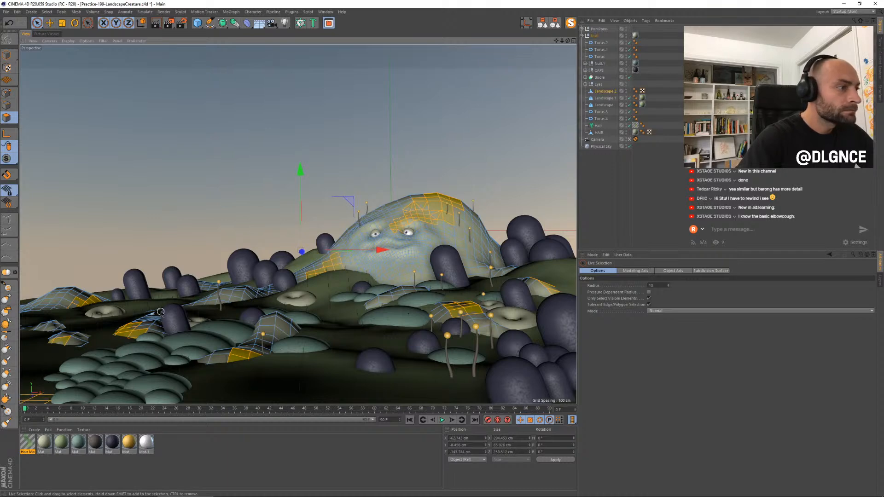
mouse_move(215, 281)
shift+mouse_down()
mouse_move(218, 294)
mouse_move(205, 281)
shift+mouse_up()
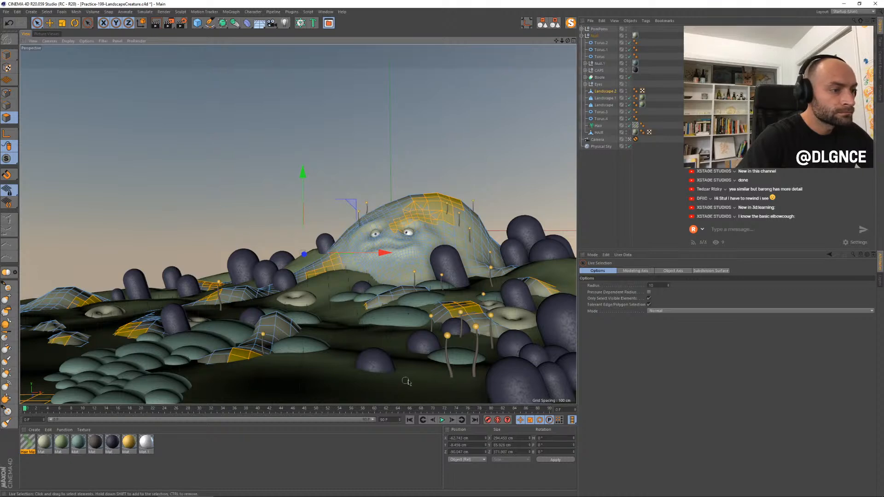
shift+drag(388, 393, 381, 379)
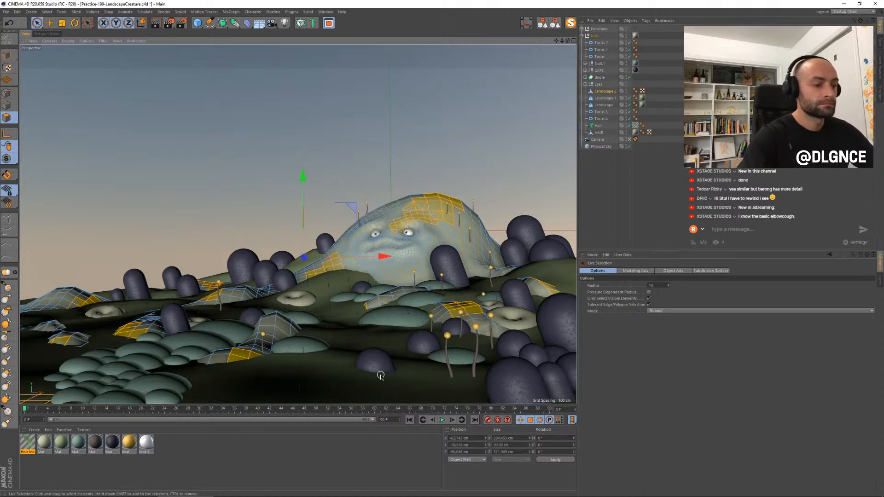
key(ctrl+shift+a)
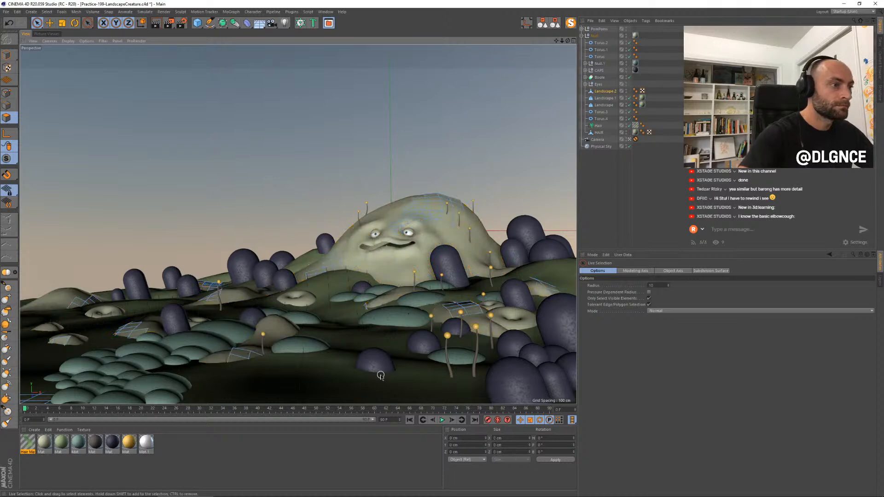
Step: Add a Hair object to the remaining Landscape.2 polygons and place it in the Null group directly above that mesh
click(120, 12)
mouse_move(145, 12)
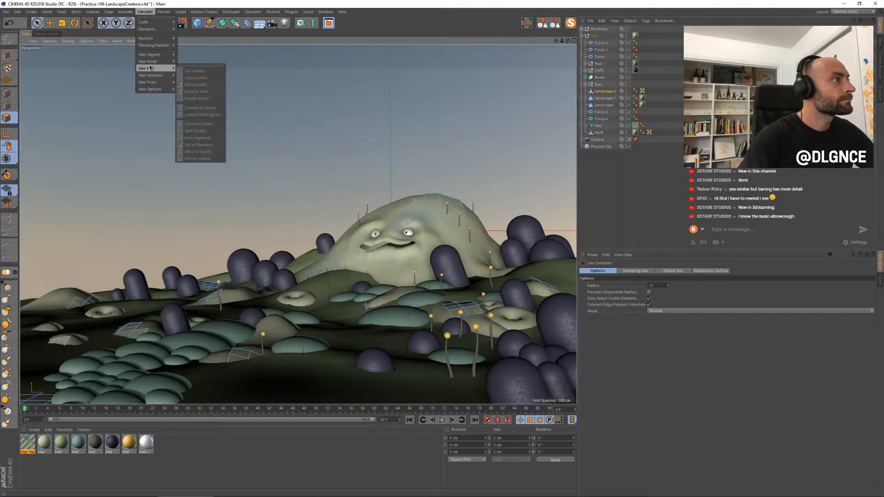
mouse_move(154, 54)
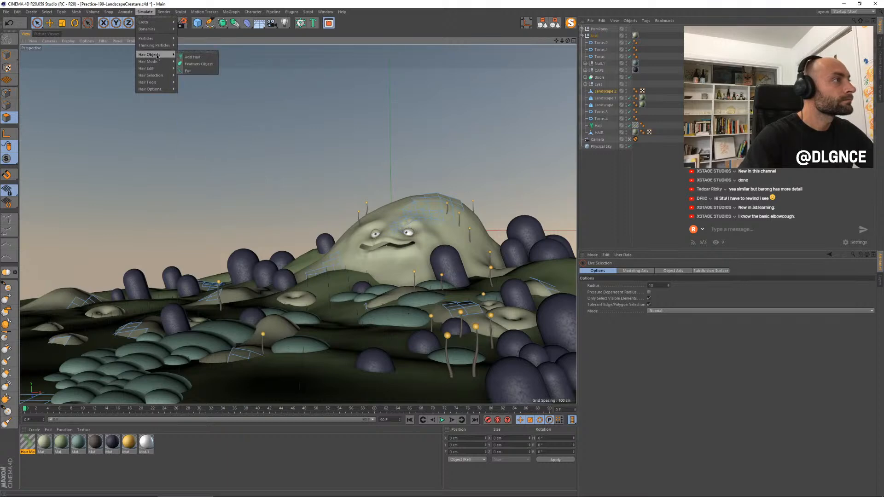
click(200, 58)
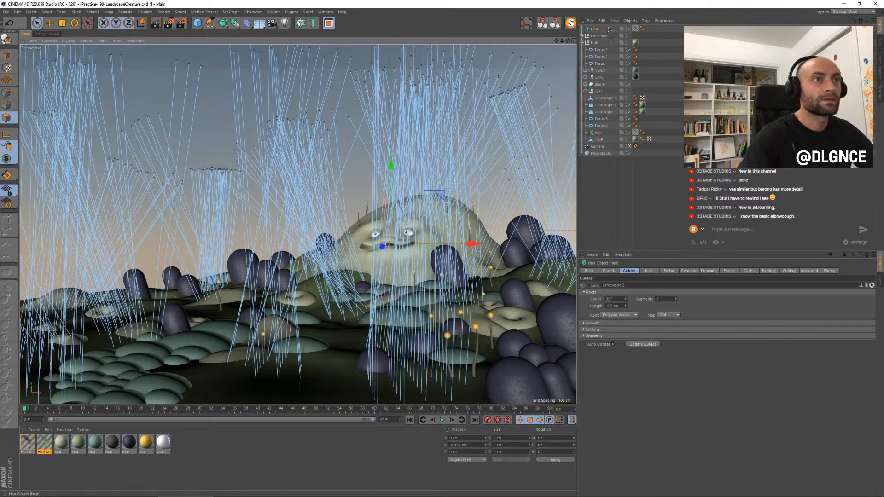
drag(592, 31, 612, 111)
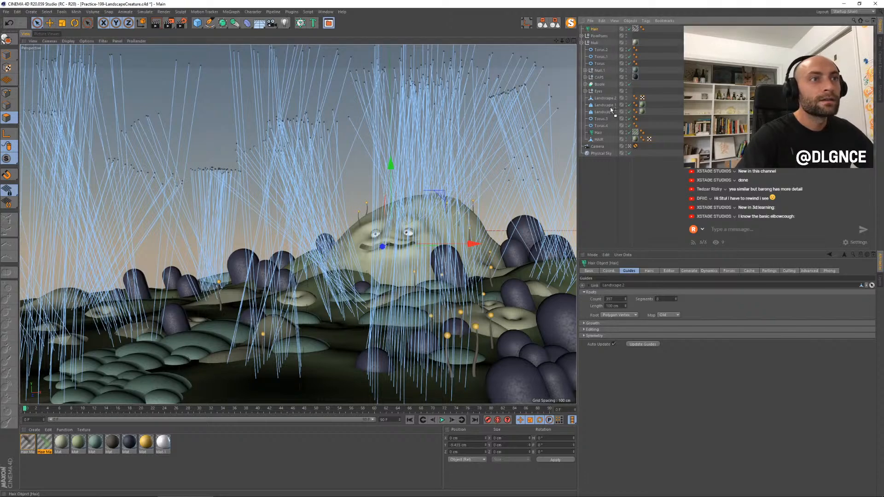
drag(605, 97, 604, 94)
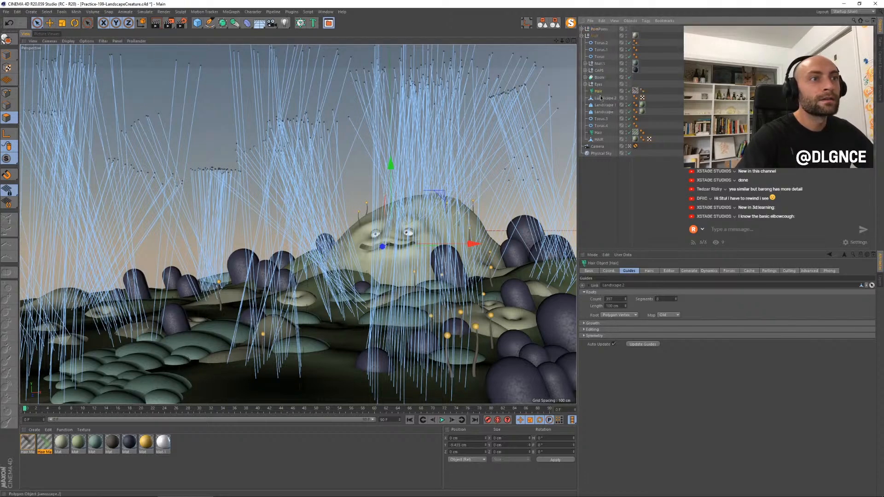
Step: Rename the Landscape.2 mesh as Hair 2 and lower it about 2 cm along the vertical axis
double_click(603, 98)
text(Hair 2)
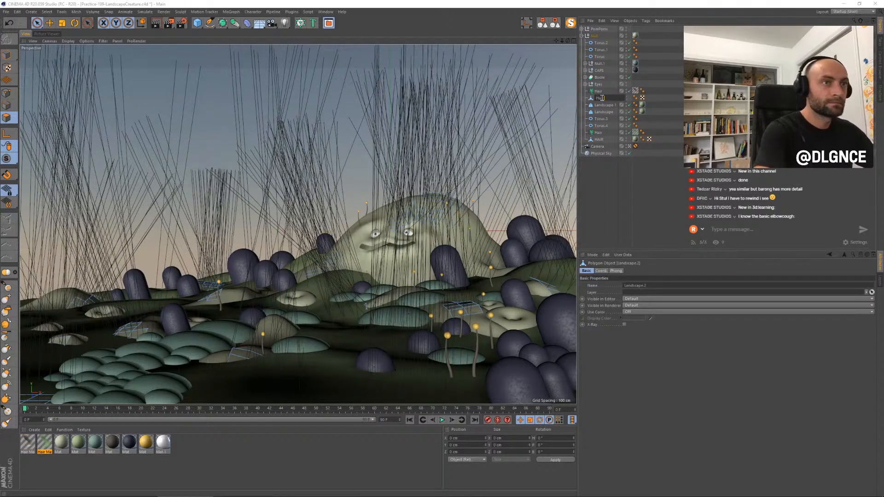
key(Return)
key(e)
click(6, 54)
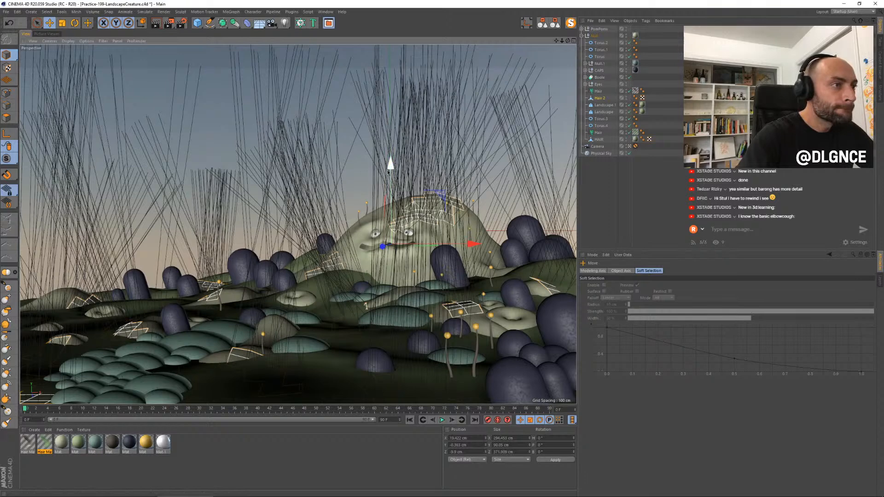
drag(390, 163, 391, 177)
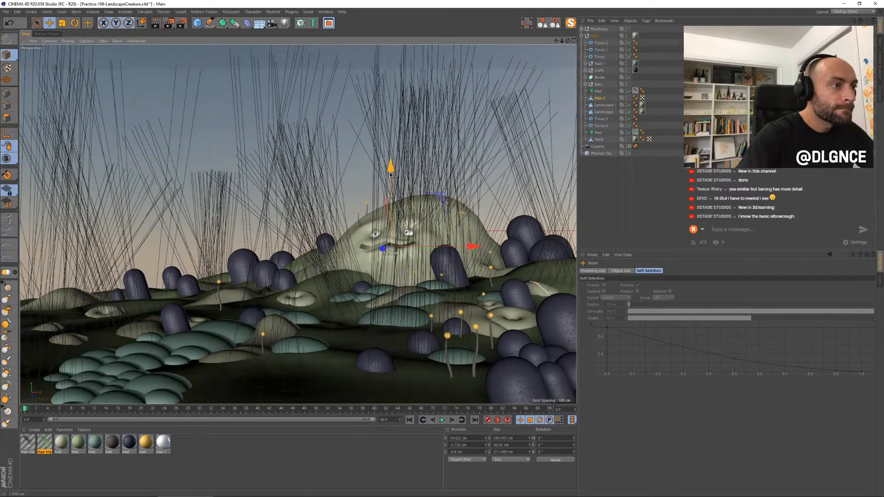
click(637, 202)
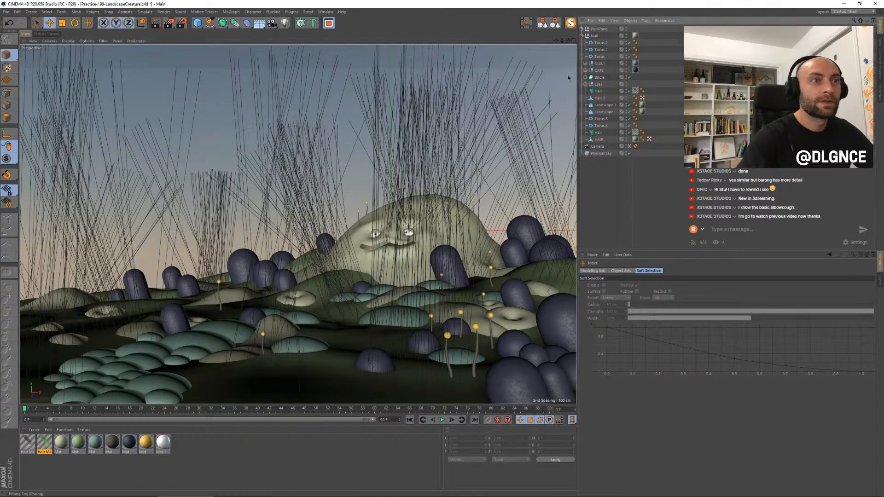
Step: Set the guide length of the Hair object above Hair 2 to 4 cm
click(598, 91)
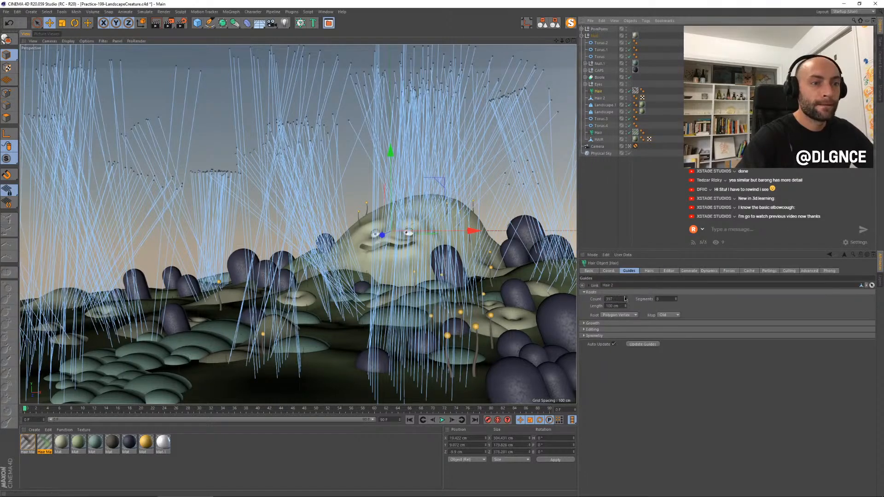
text(4)
key(Return)
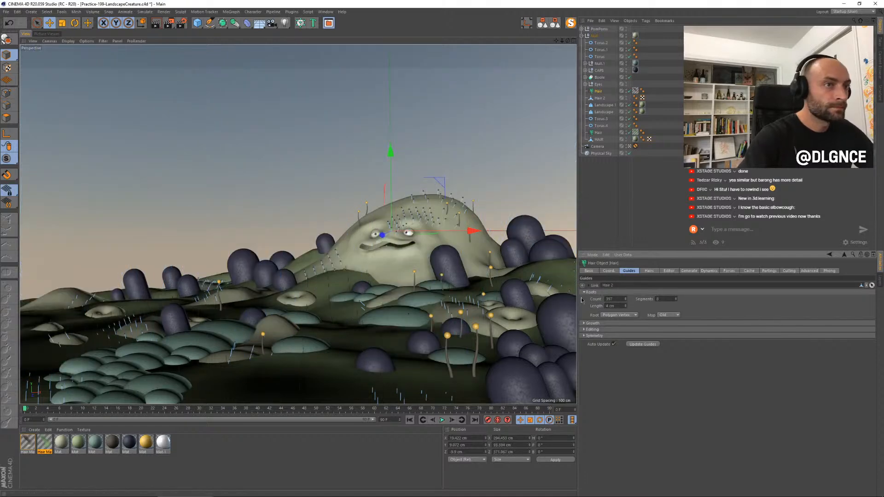
Step: Delete the default material of the new Hair object, duplicate the green hair material and assign the copy to that object
key(Delete)
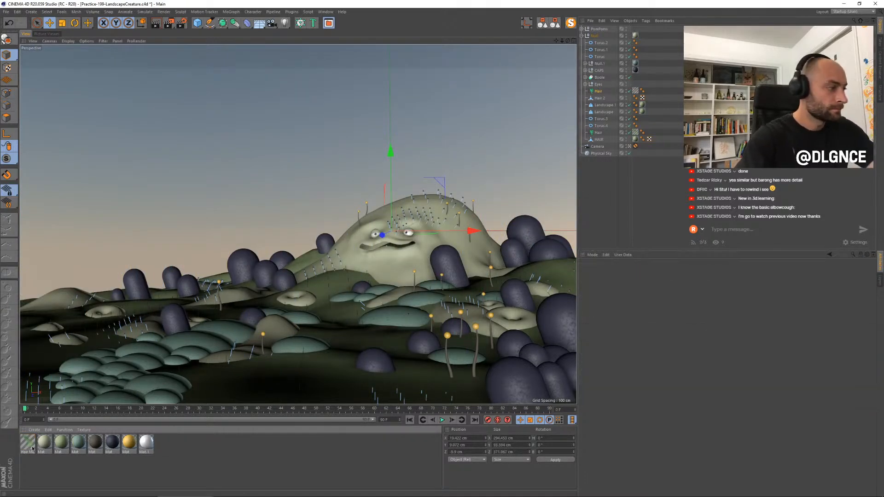
click(28, 443)
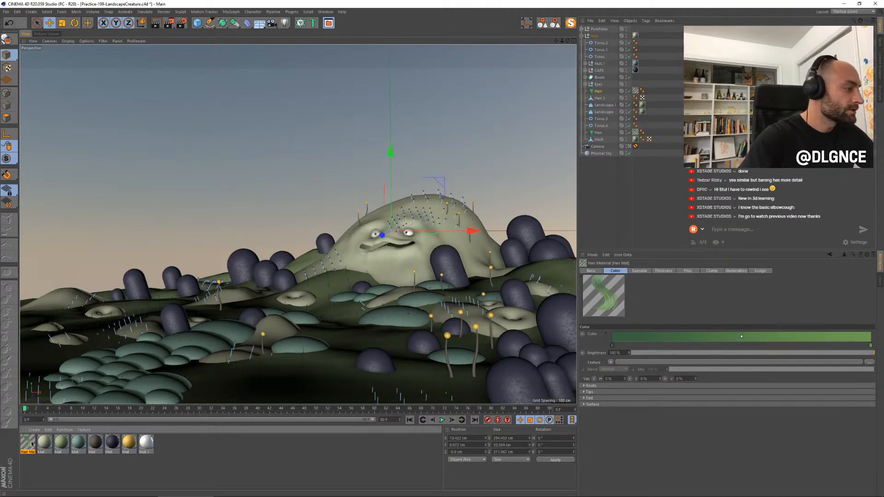
key(ctrl+z)
drag(27, 444, 641, 97)
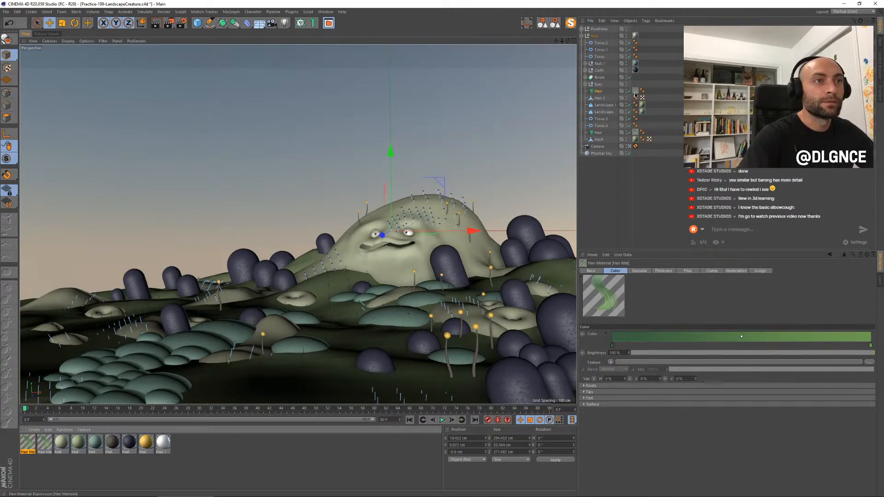
Step: Recolour the copied hair material with a brown-to-orange colour gradient and a light orange primary specular colour
double_click(27, 443)
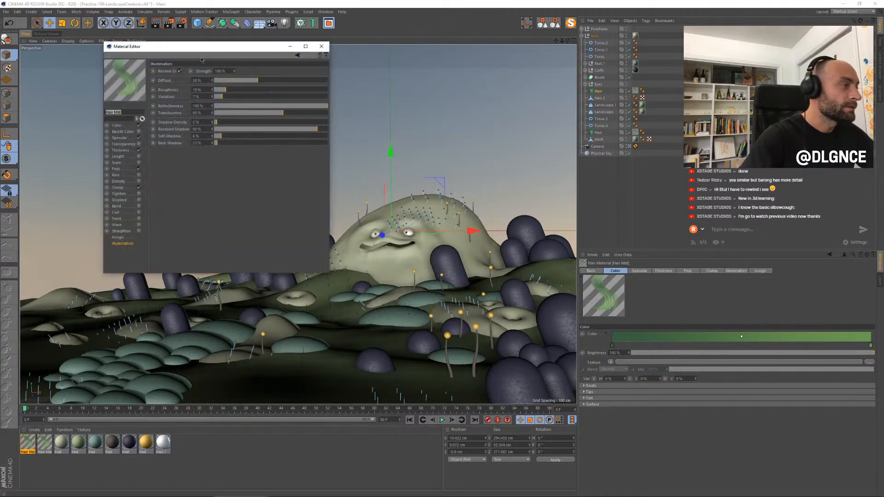
drag(197, 43, 597, 249)
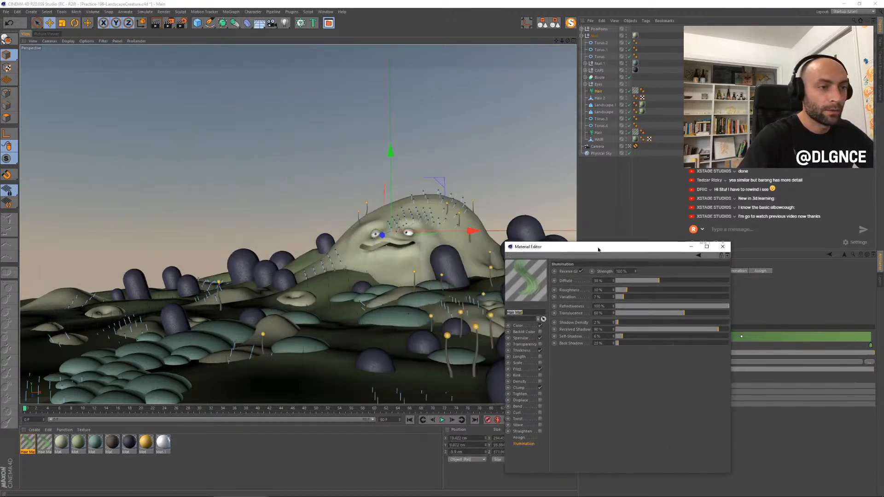
click(529, 325)
drag(592, 281, 586, 285)
double_click(585, 283)
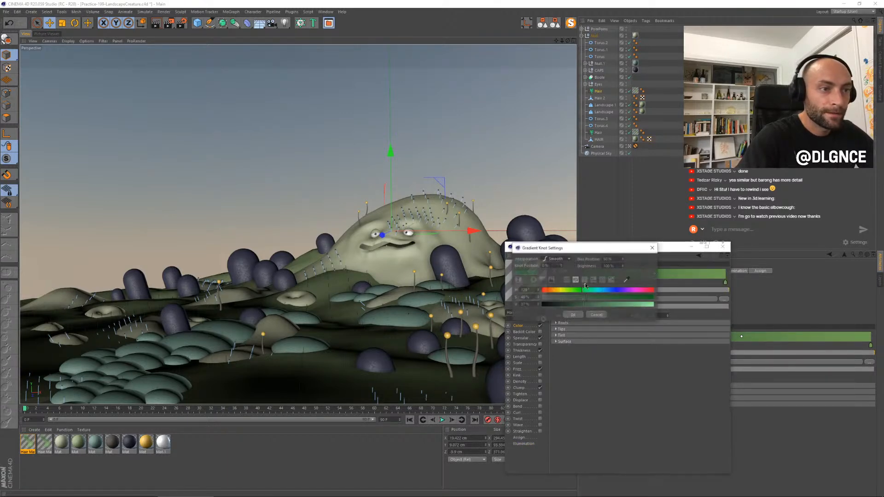
click(572, 315)
double_click(725, 281)
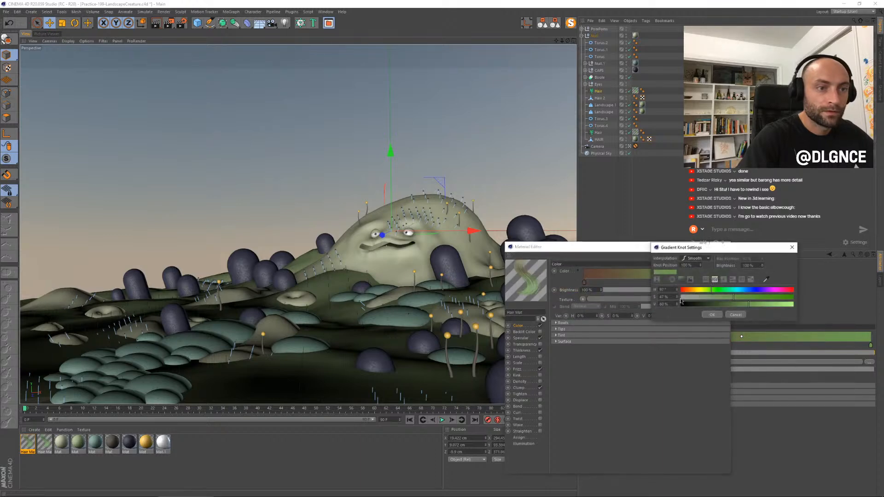
click(693, 290)
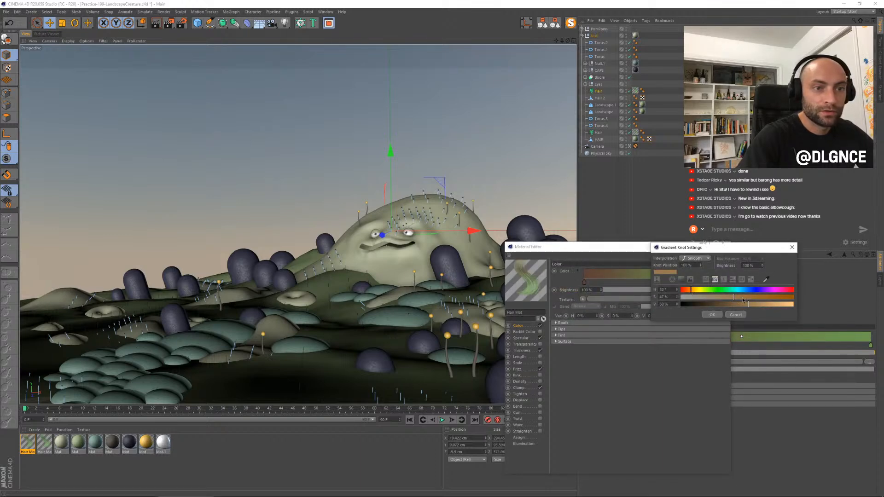
click(711, 315)
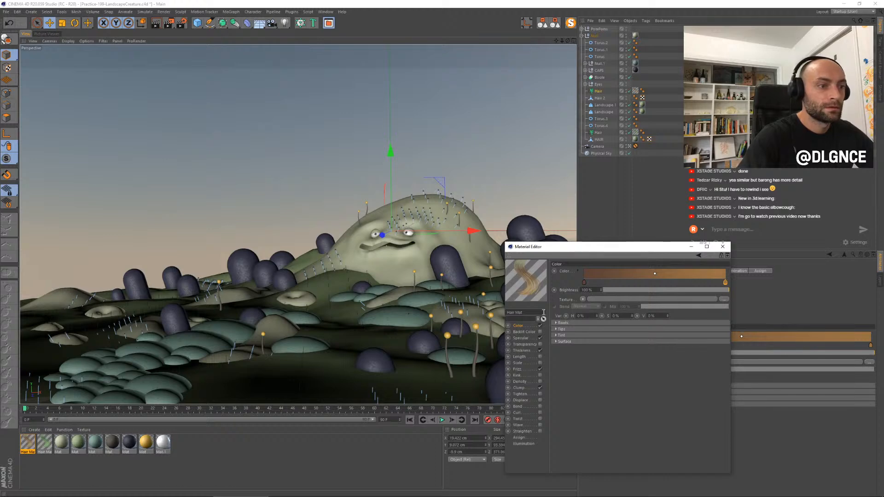
click(521, 338)
click(616, 297)
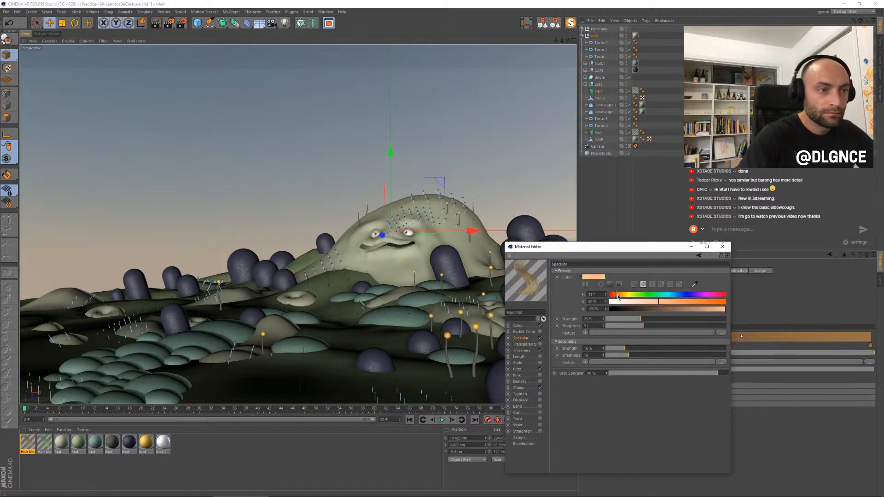
Step: Adjust the root and tip thickness of the orange-brown hair material
click(521, 350)
click(598, 273)
click(599, 273)
click(598, 273)
click(637, 275)
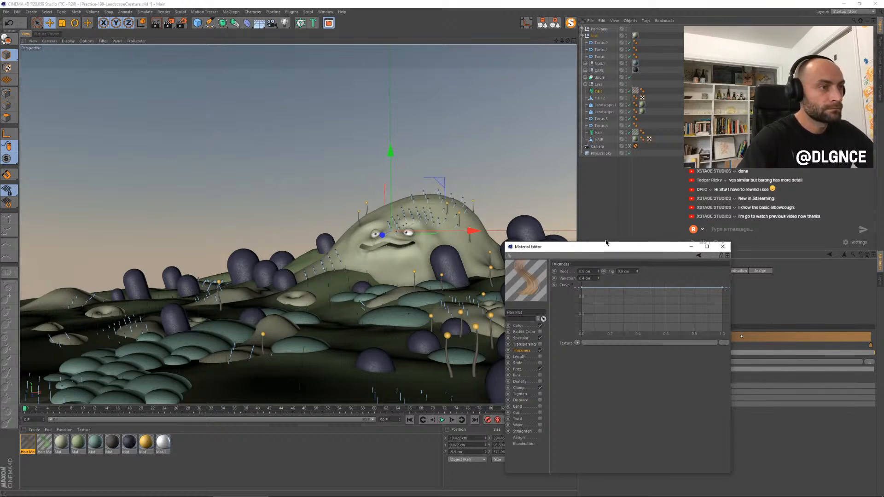
Step: Enable Length in the orange-brown hair material and set its variation to 49%
drag(606, 243, 595, 245)
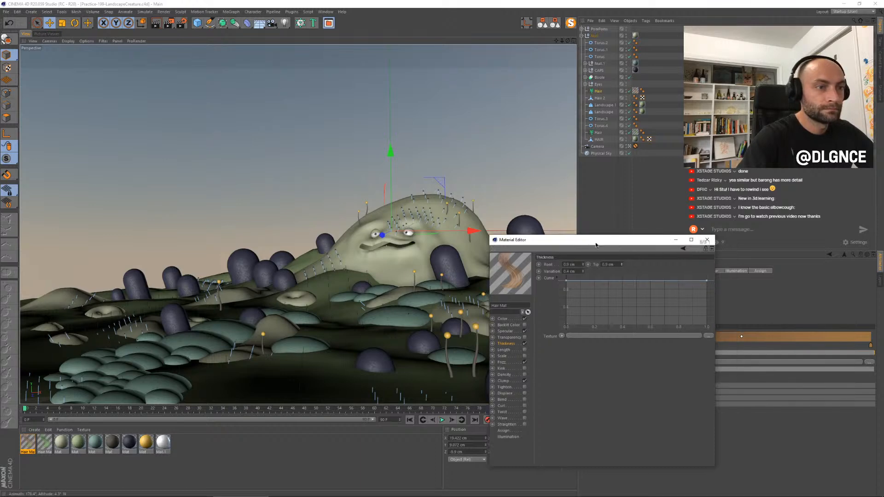
click(525, 350)
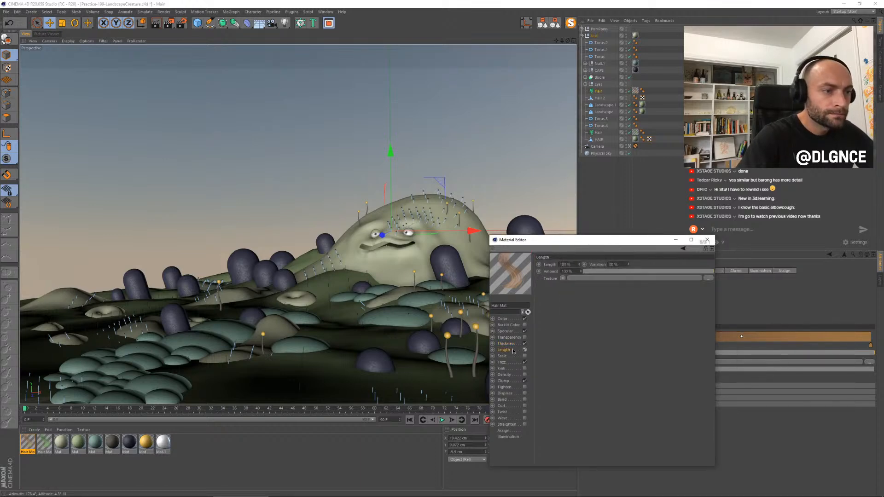
click(629, 265)
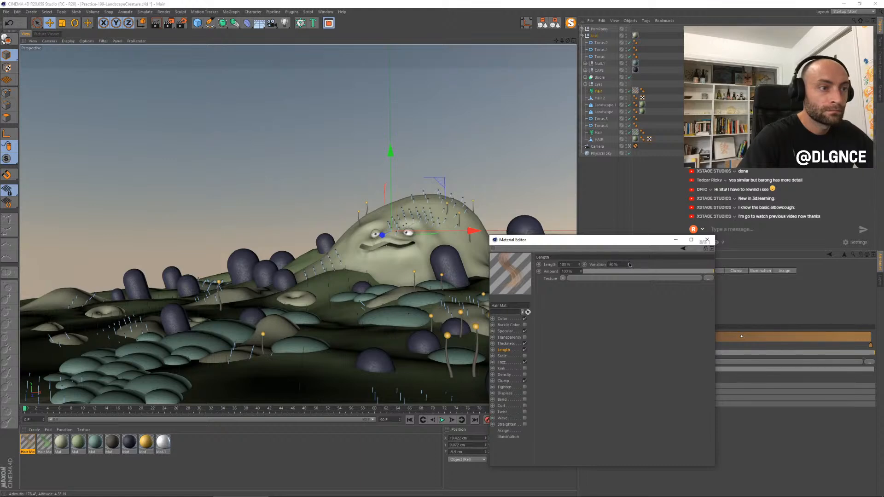
click(628, 265)
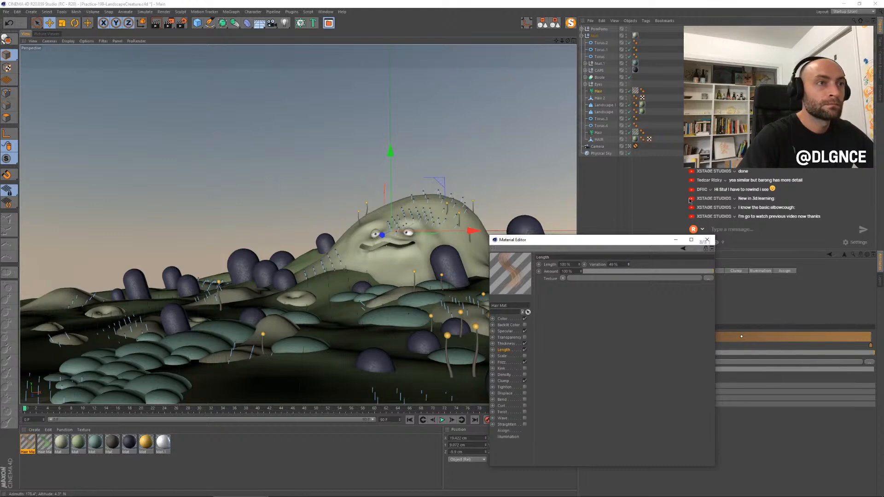
click(706, 240)
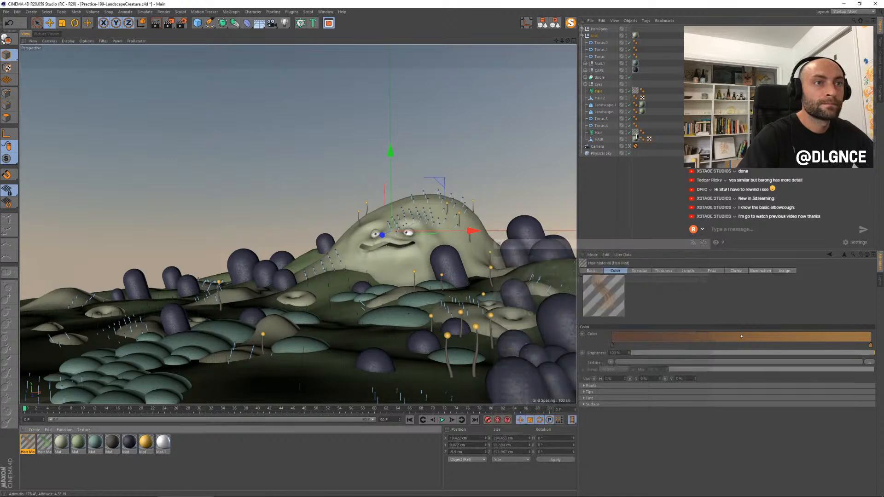
Step: Reduce the hair count of the Hair object above Hair 2, set its guide length to 5 cm and render the scene
click(598, 92)
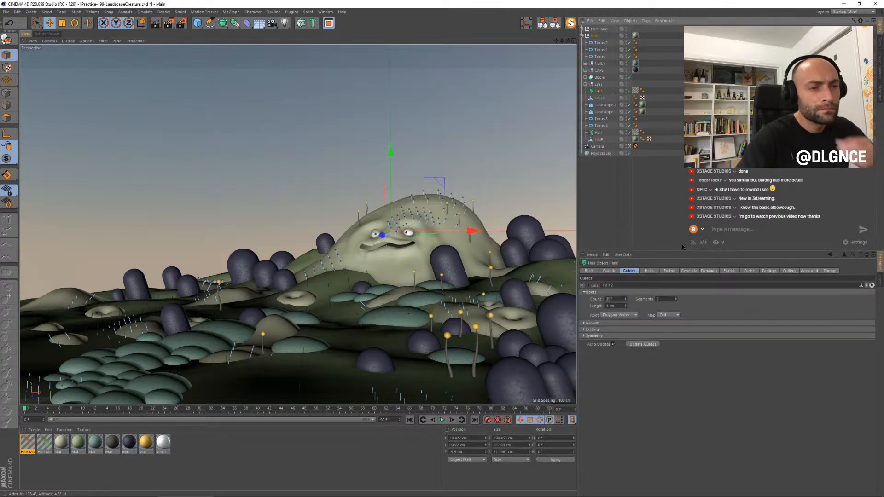
click(647, 272)
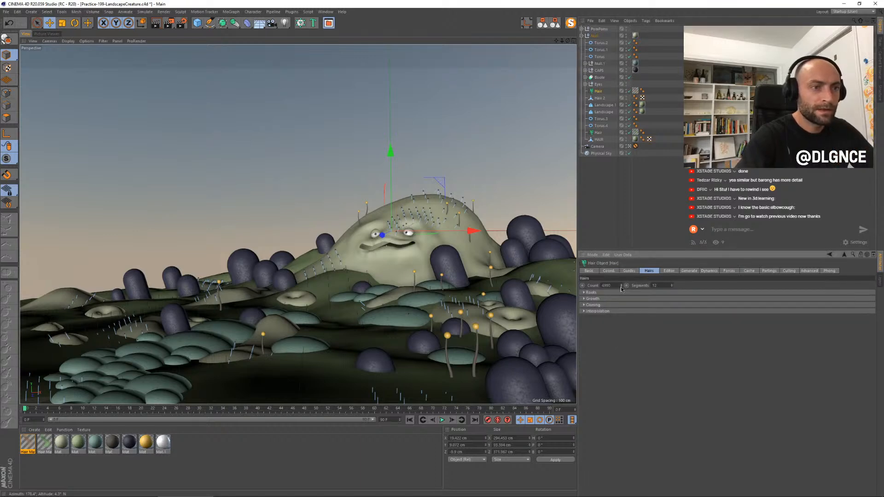
drag(616, 285, 566, 281)
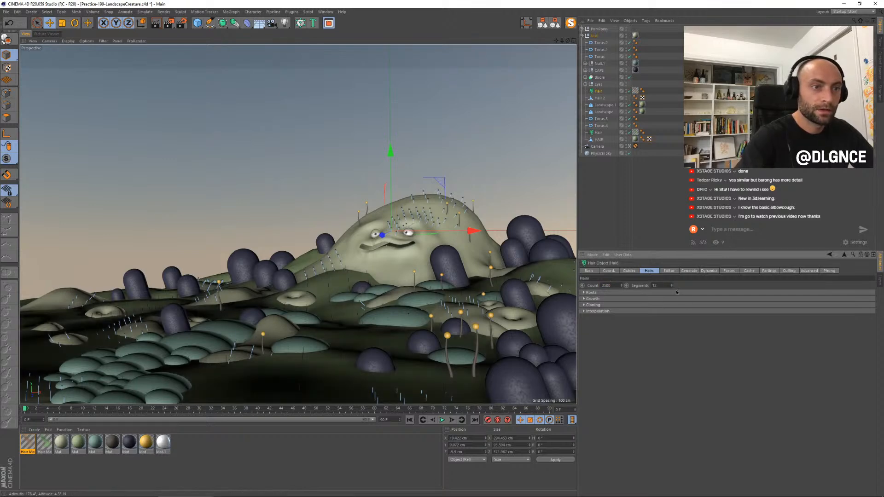
click(629, 271)
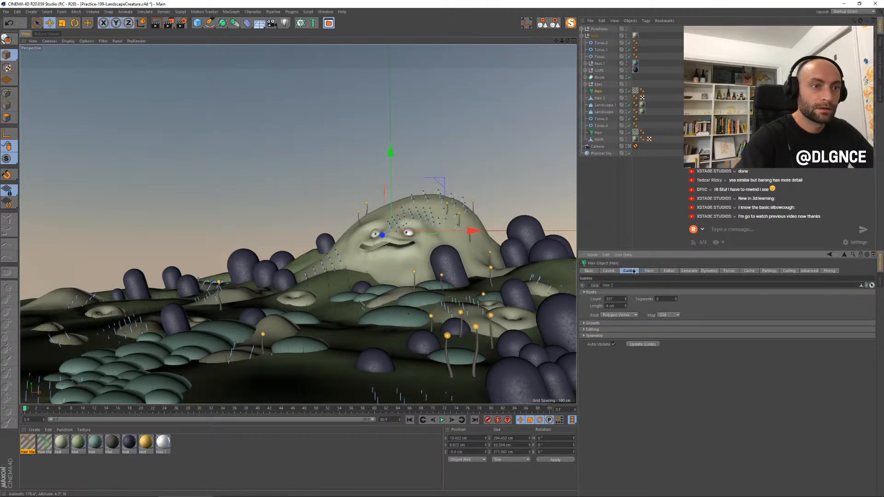
click(626, 305)
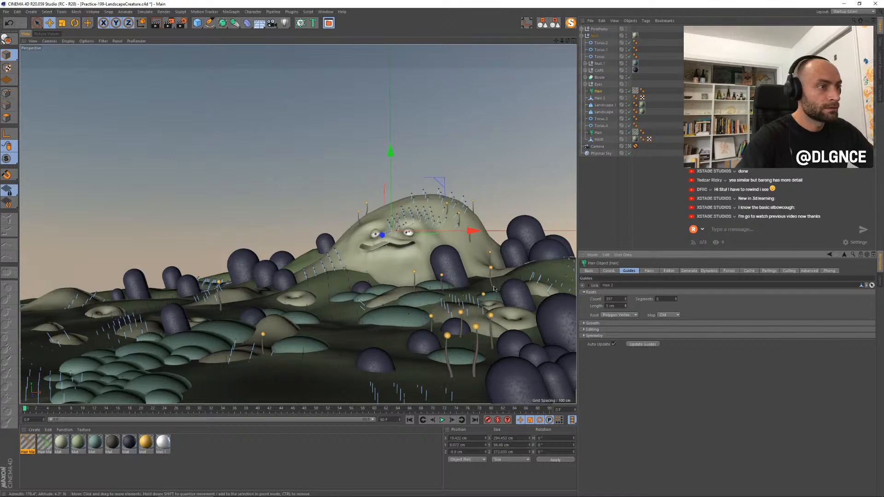
key(shift+r)
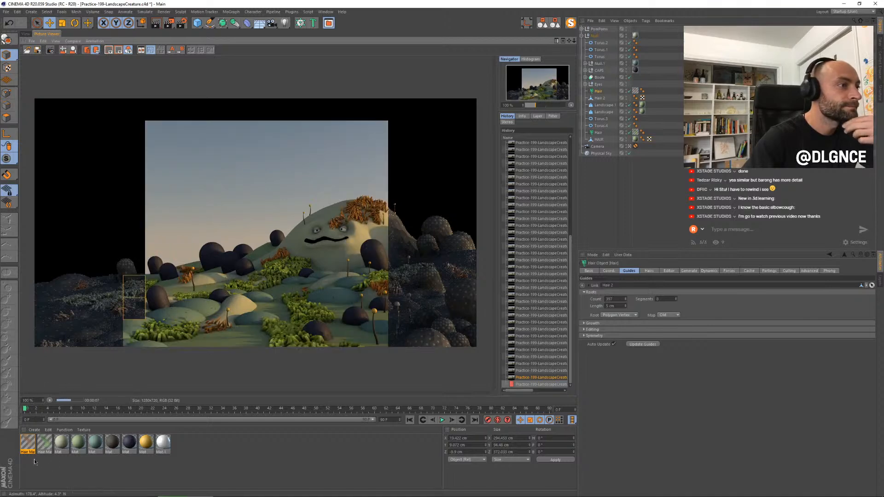
Step: Disable Clump in the orange-brown hair material and lower its Frizz amount to about half
double_click(28, 442)
drag(163, 42, 552, 235)
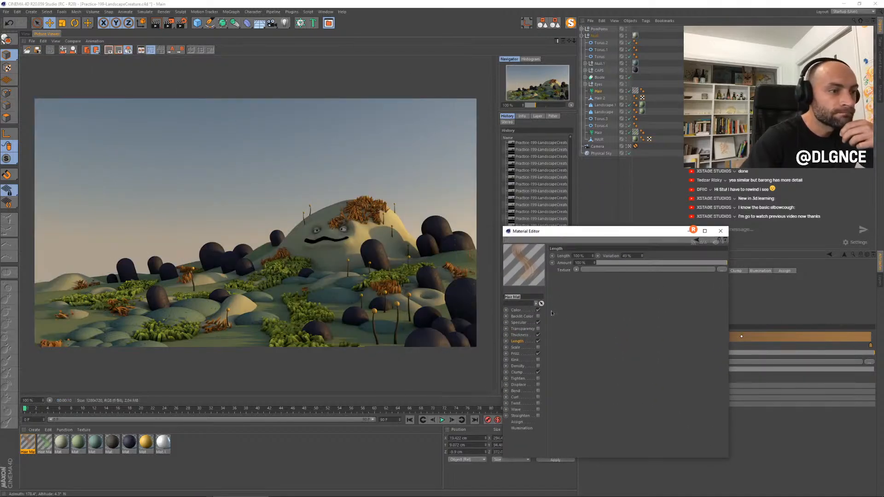
click(538, 373)
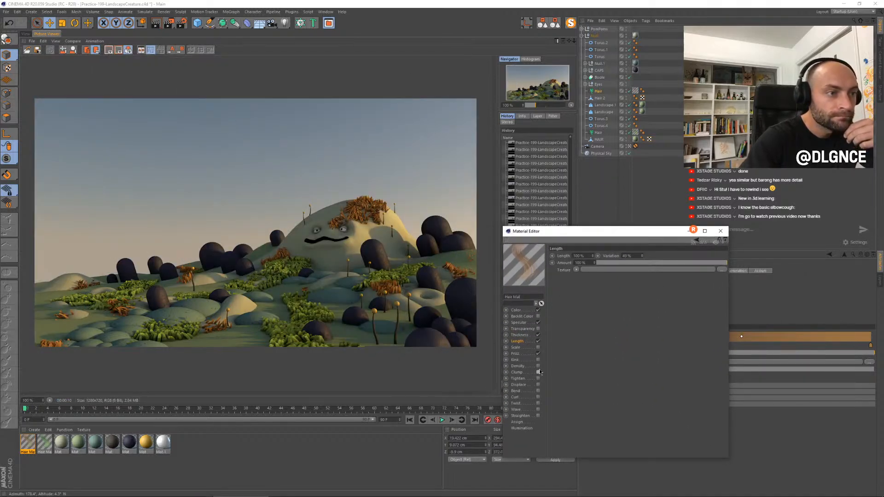
click(526, 355)
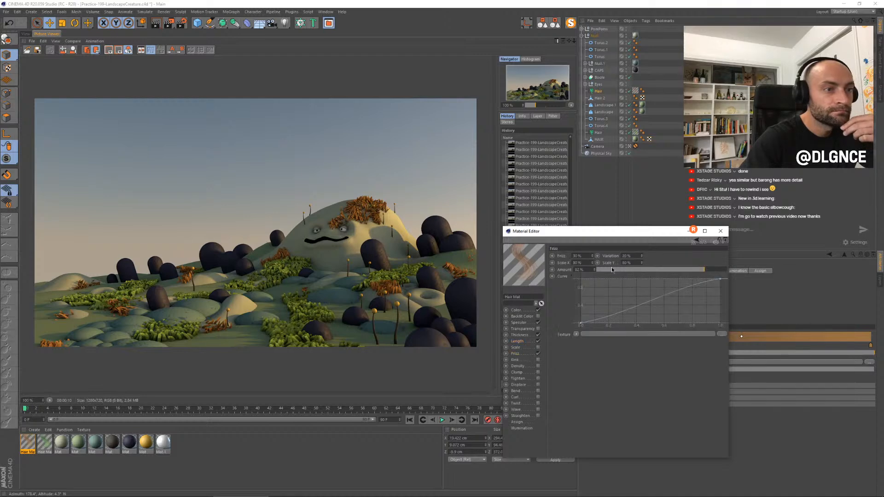
drag(678, 274, 664, 272)
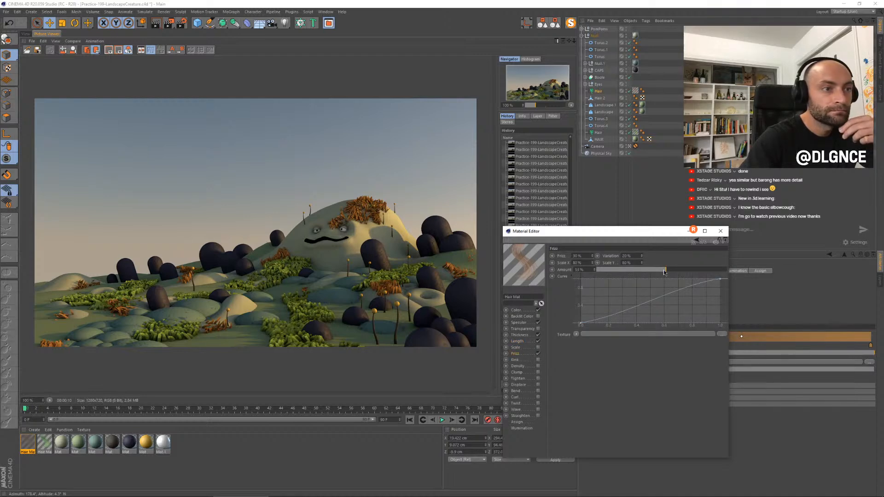
Step: Recolour the orange-brown hair material's gradient to run from dark brown at the root to deep red-brown at the tip
click(525, 310)
double_click(581, 268)
mouse_move(583, 281)
mouse_down()
mouse_move(610, 282)
mouse_move(569, 290)
mouse_up()
click(569, 299)
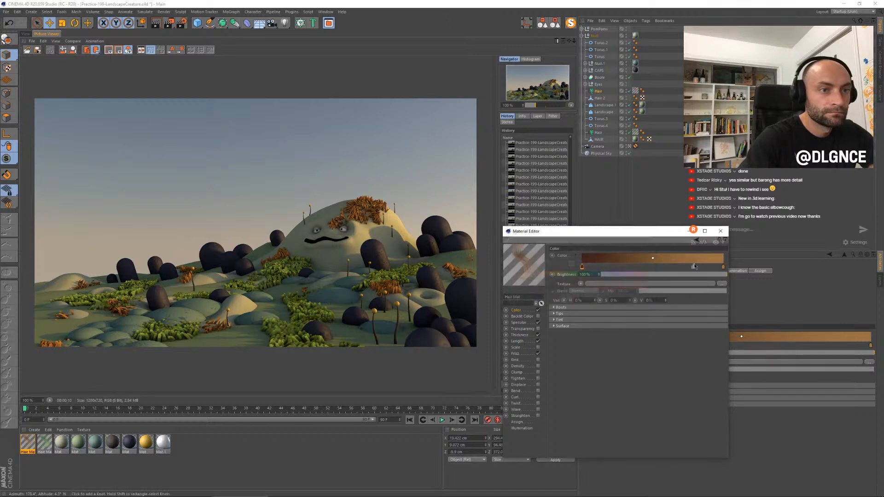
mouse_move(635, 268)
mouse_down()
mouse_move(695, 268)
mouse_move(716, 288)
mouse_move(736, 269)
mouse_move(683, 274)
mouse_up()
double_click(722, 267)
drag(745, 280, 760, 282)
click(710, 299)
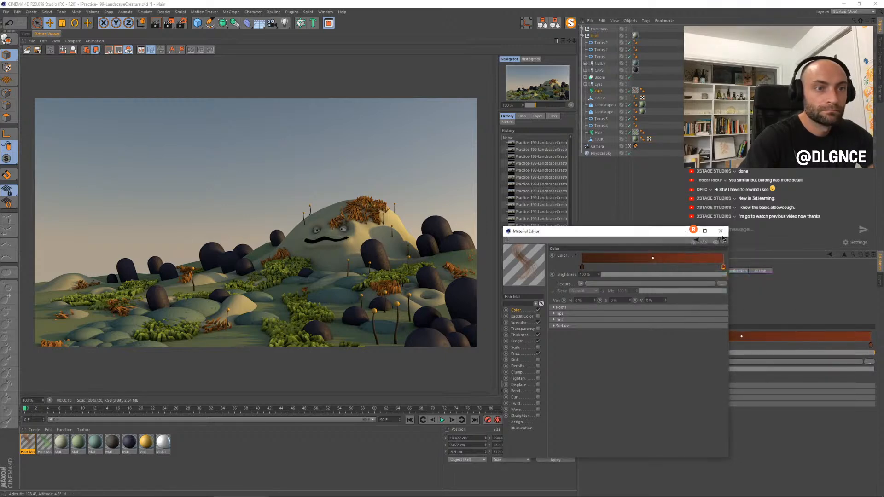
click(723, 231)
Step: Render the recoloured hair and compare the result with the previous renders in the history
key(shift+r)
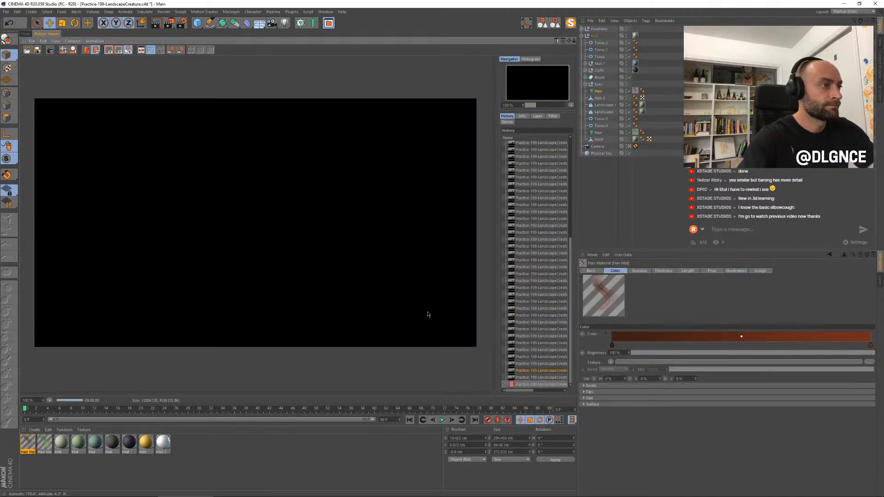
click(529, 370)
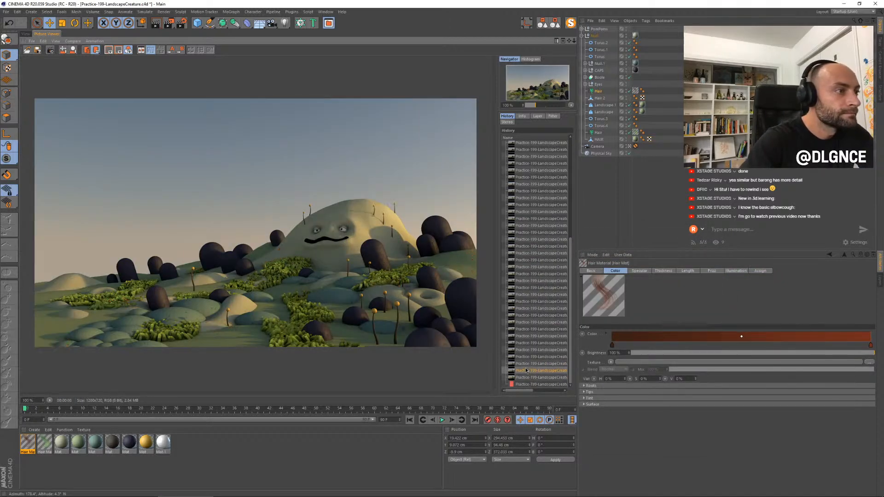
key(Down)
key(Down)
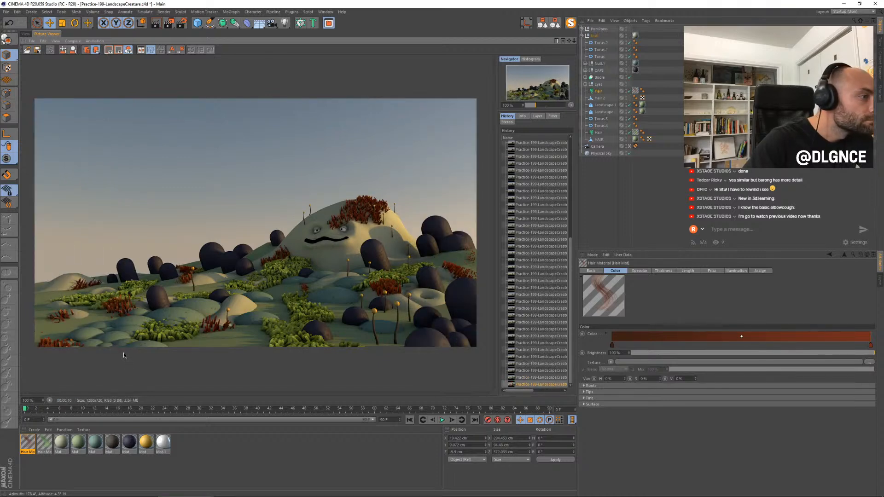
click(523, 377)
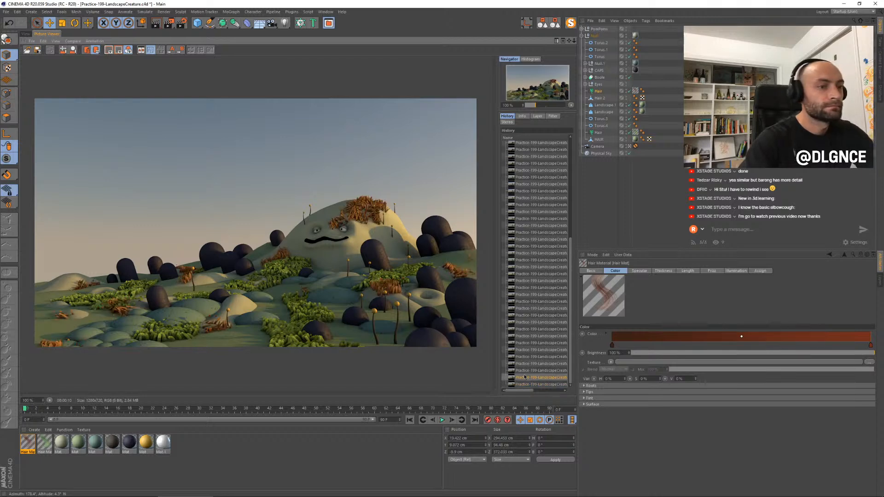
key(Down)
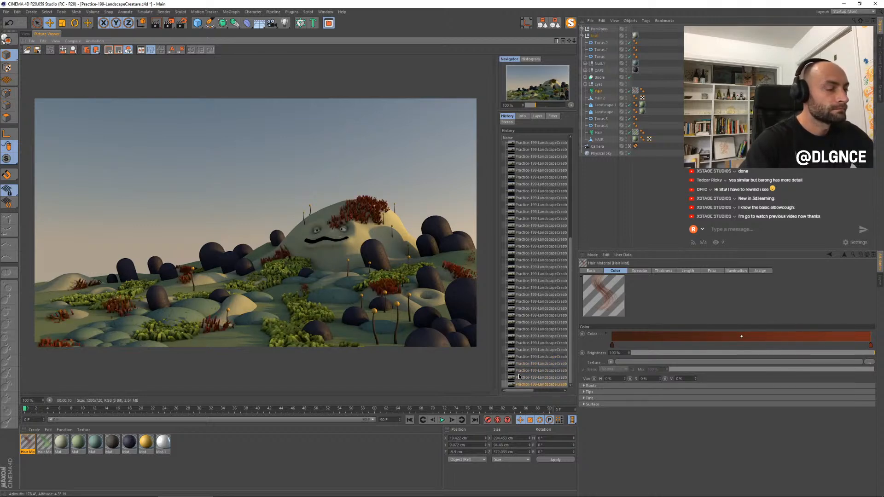
Step: Duplicate the Landscape object slightly lower than the original and make the copy editable
click(26, 33)
key(e)
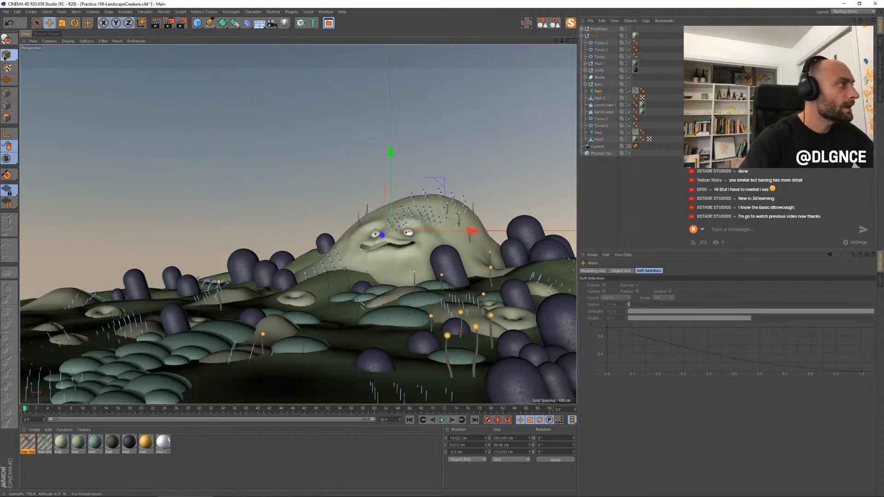
click(331, 306)
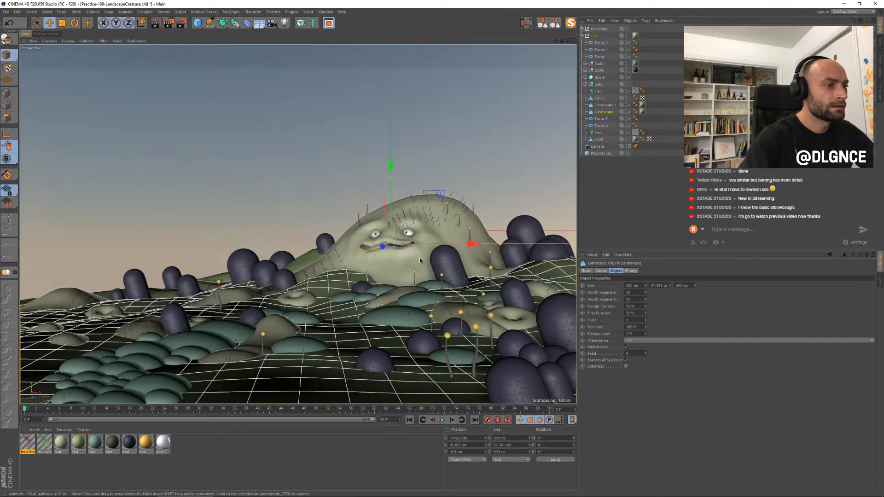
drag(392, 165, 392, 168)
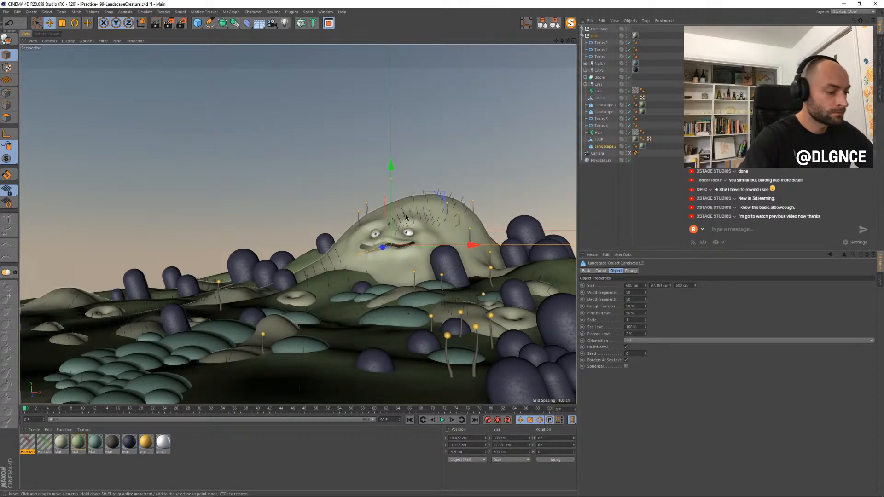
key(c)
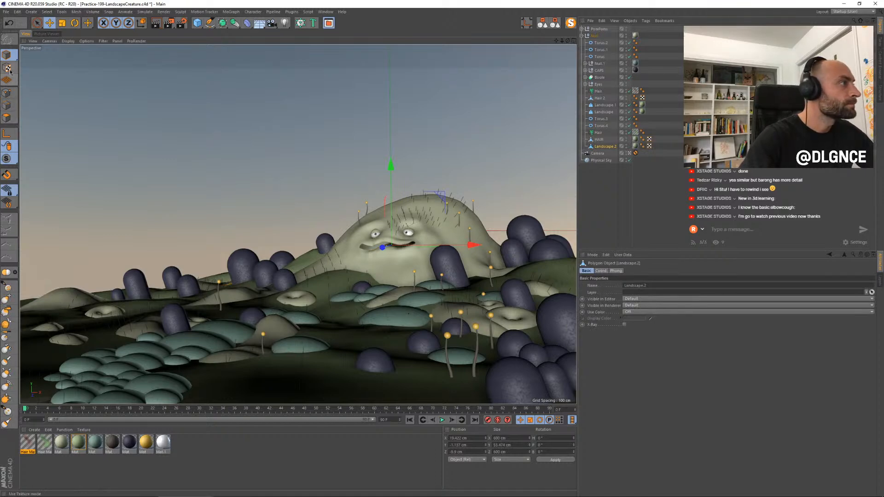
Step: Pull up terrain near the mid-left mounds on Landscape.2, and nest it in a Subdivision Surface with editor subdivision 1
click(8, 287)
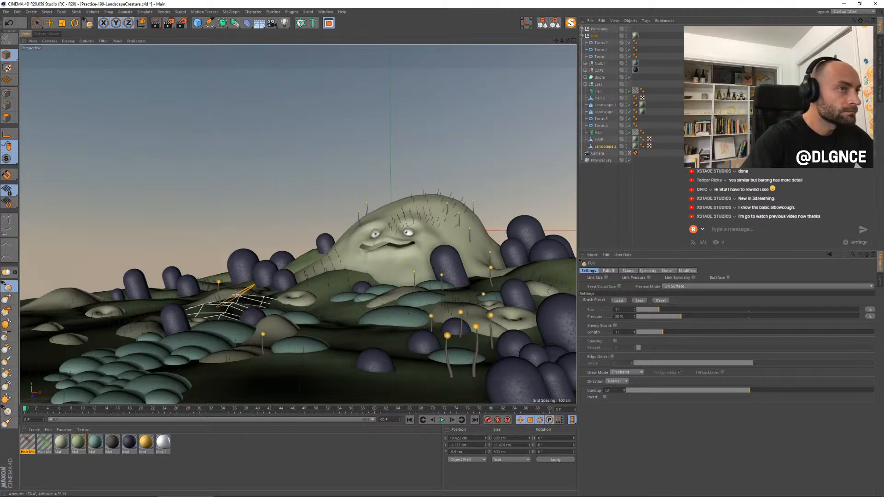
alt+click(227, 26)
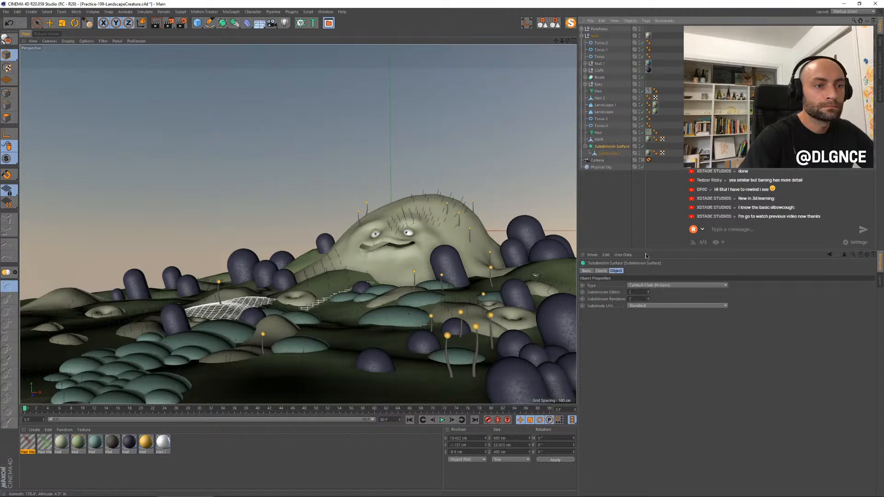
click(648, 293)
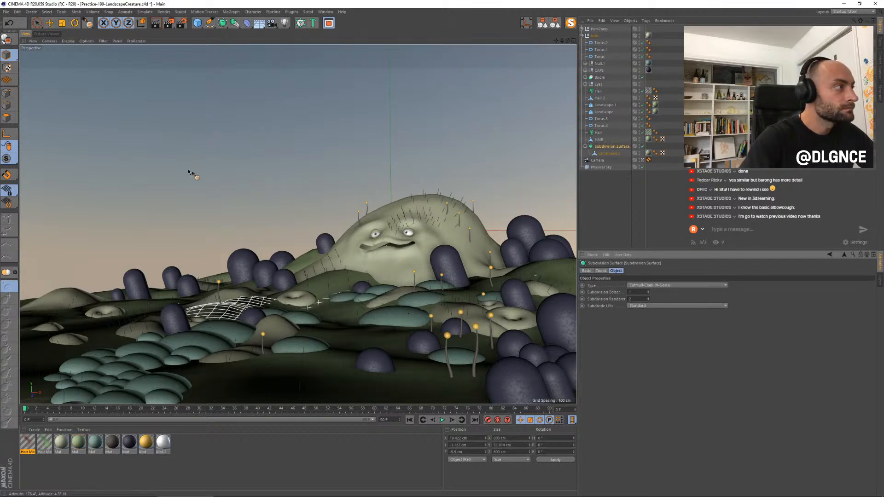
Step: Raise more patches of Landscape.2 across the foreground, creature's base and left side with the Pull brush, and render the scene
click(608, 154)
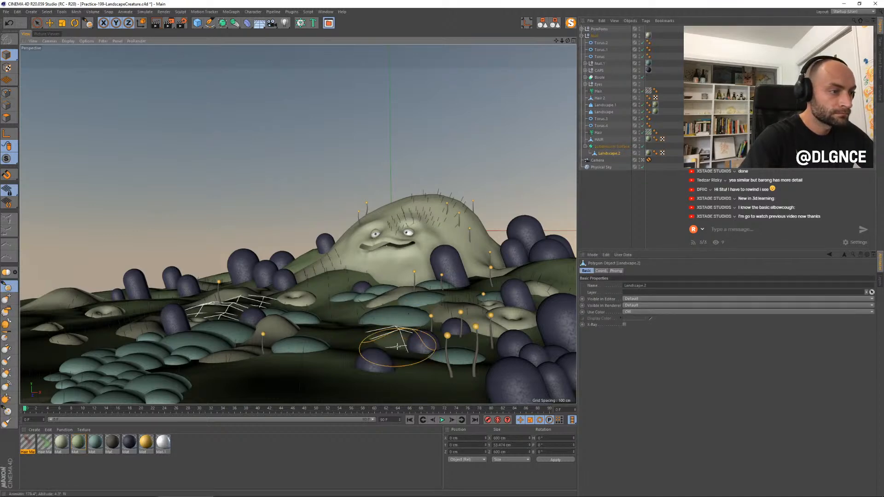
mouse_move(397, 346)
mouse_down()
mouse_move(372, 337)
mouse_move(393, 339)
mouse_move(381, 334)
mouse_move(349, 351)
mouse_move(256, 365)
mouse_move(286, 380)
mouse_move(384, 311)
mouse_up()
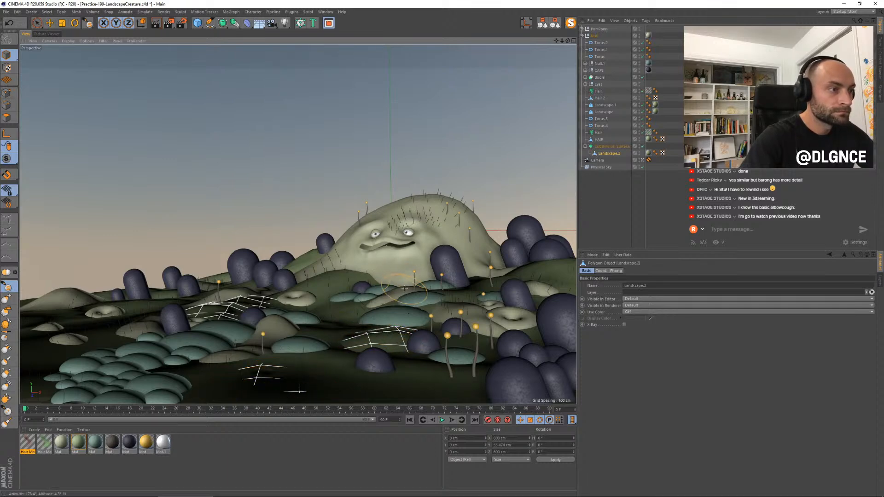
mouse_move(386, 288)
mouse_down()
mouse_move(375, 281)
mouse_move(409, 284)
mouse_up()
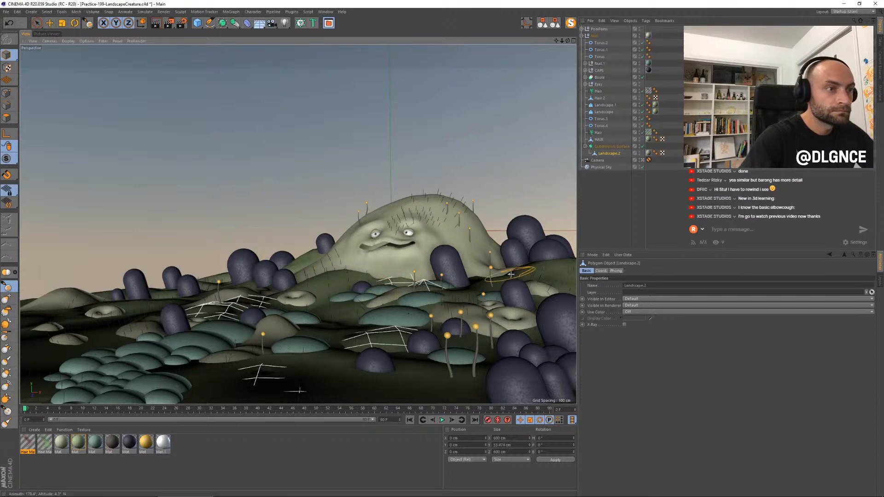
mouse_move(493, 279)
mouse_down()
mouse_move(437, 285)
mouse_move(483, 276)
mouse_move(444, 300)
mouse_up()
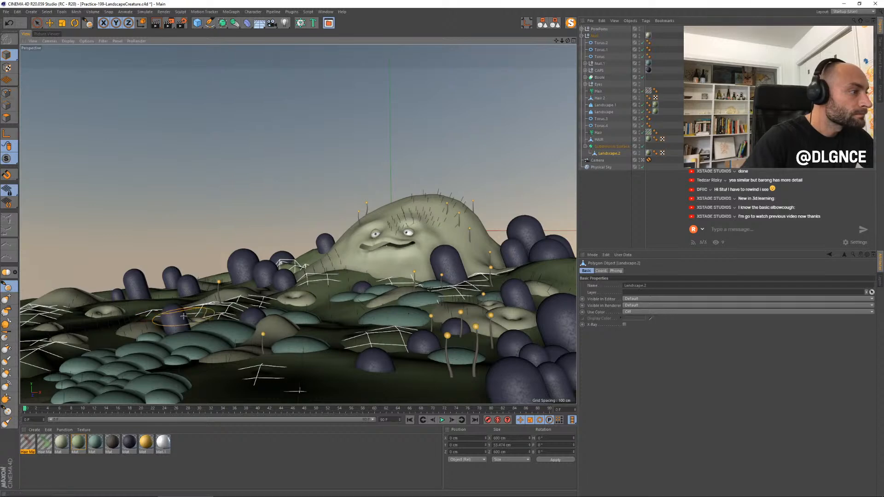
key(shift+r)
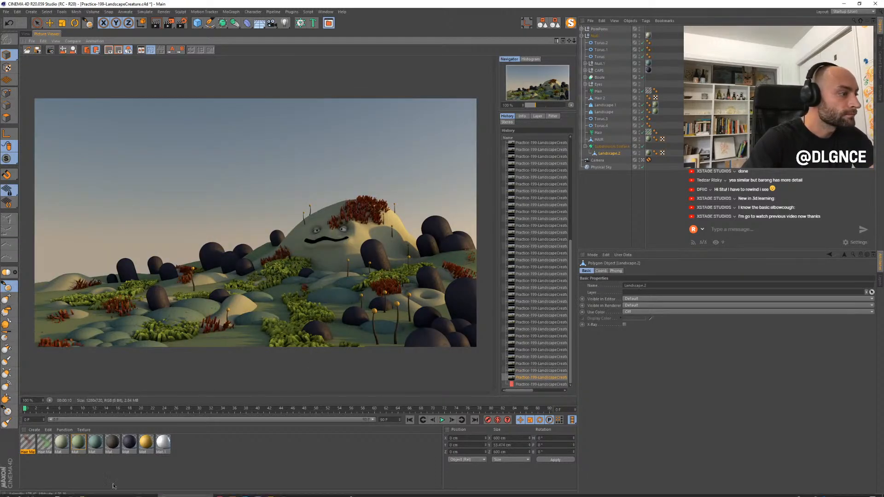
Step: Set the guide length to 2 cm on the Hair object linked to HAIR and 7 cm on the one linked to Hair.2
click(598, 132)
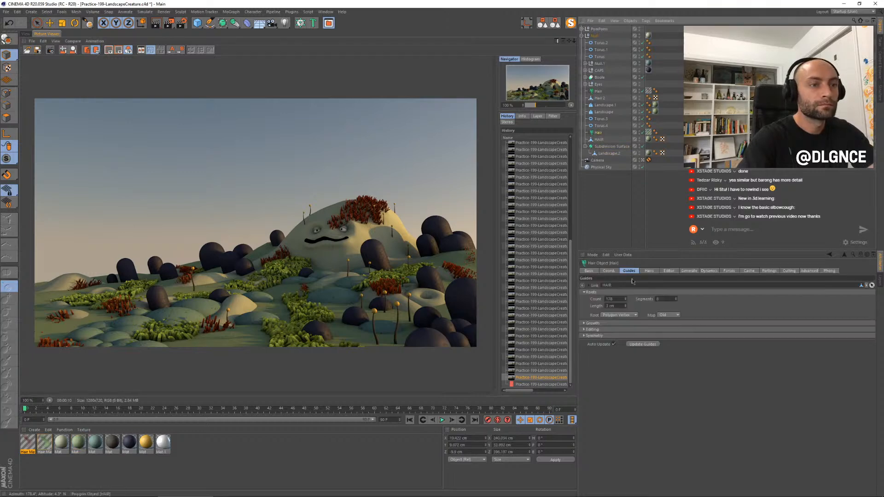
click(625, 308)
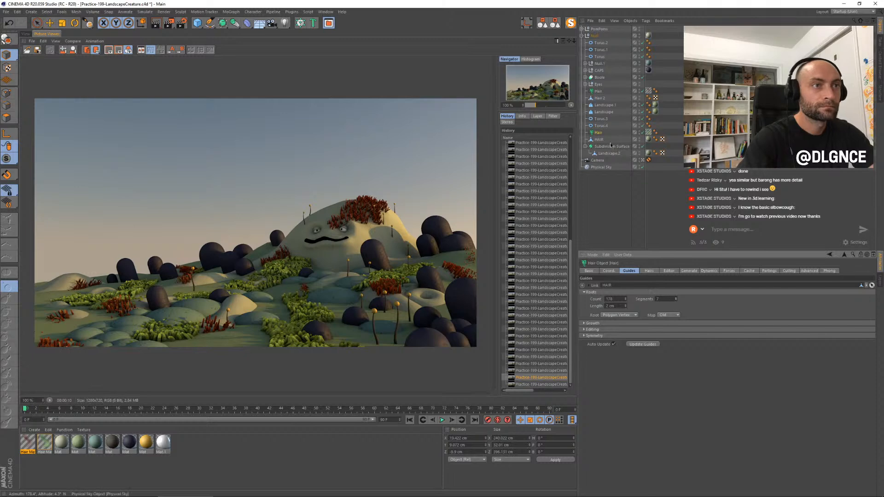
click(599, 92)
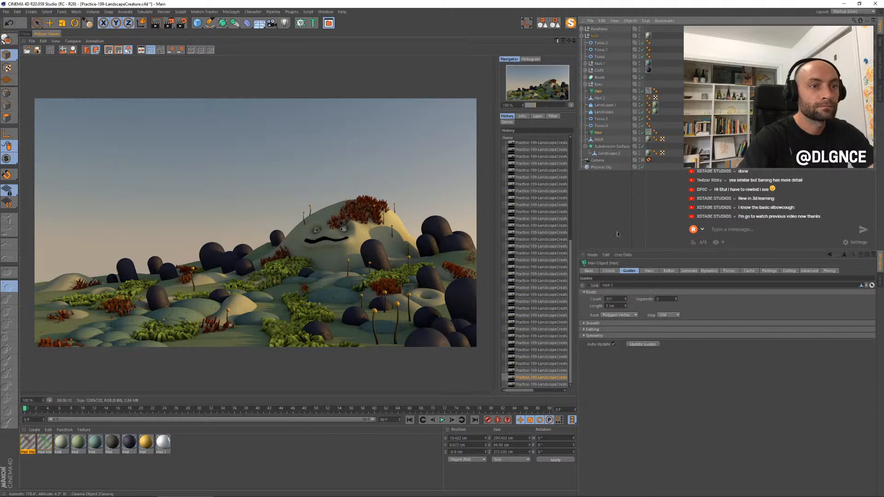
click(626, 306)
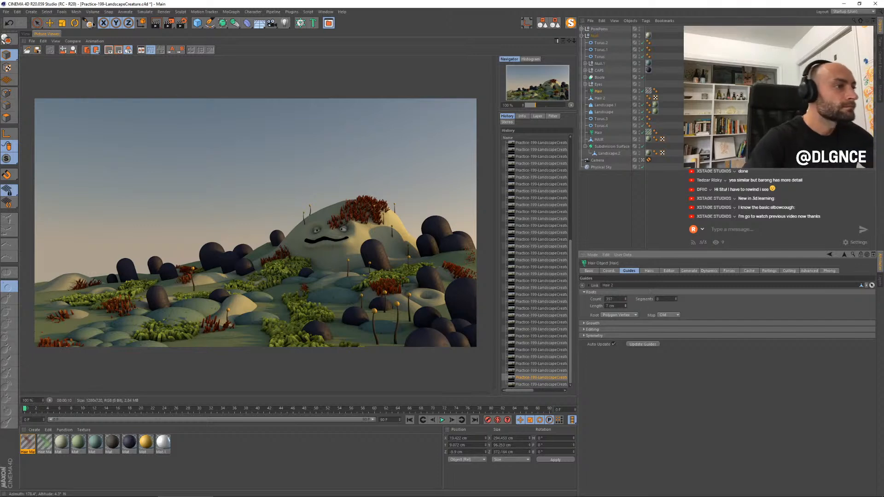
Step: Try to sculpt the Hair.2 surface over the creature's head in the viewport with the Pull brush
click(26, 34)
click(49, 22)
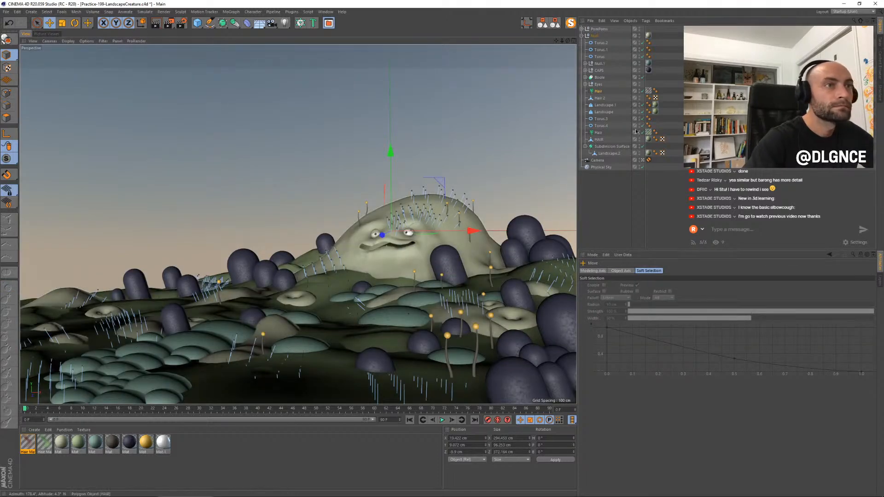
click(600, 98)
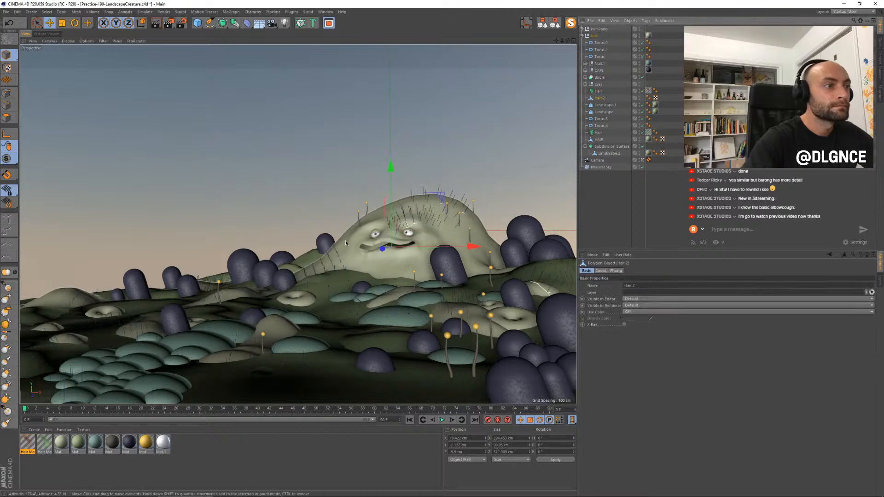
click(8, 288)
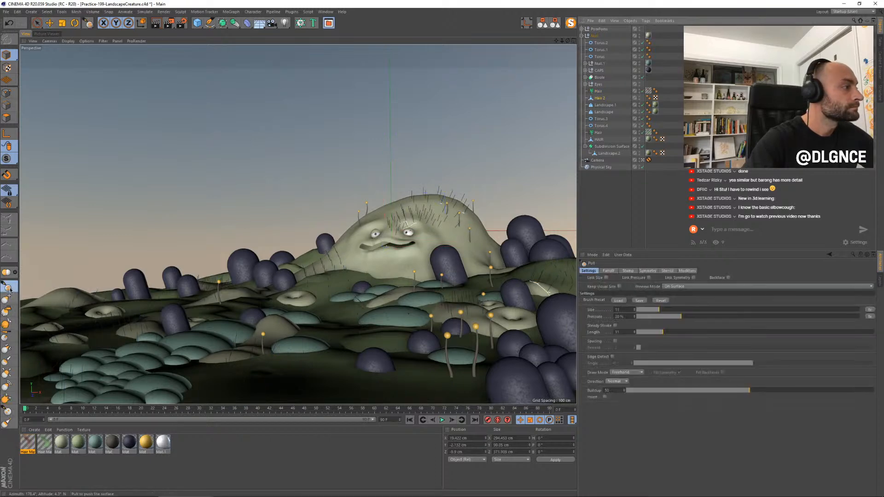
drag(411, 224, 409, 232)
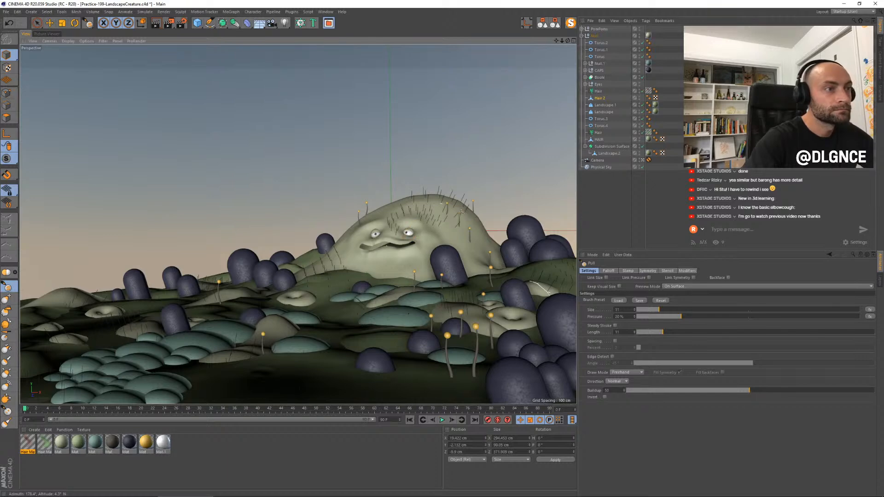
mouse_move(461, 214)
mouse_down()
mouse_move(443, 198)
mouse_move(447, 208)
mouse_up()
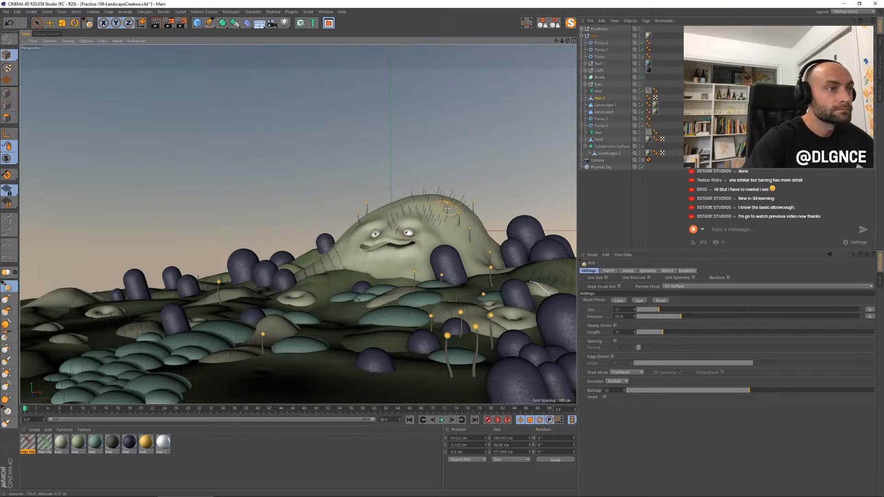
key(e)
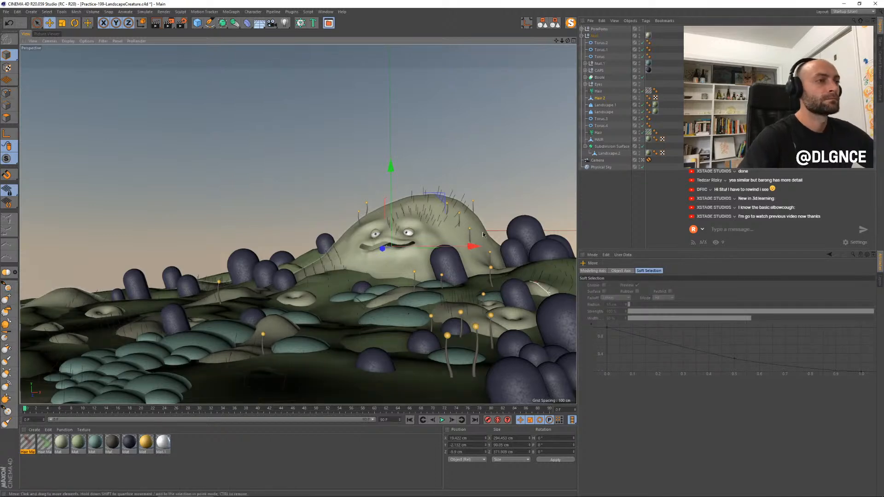
Step: Select the creature's Boole and expand its hierarchy to reach the nested Landscape.2
click(483, 235)
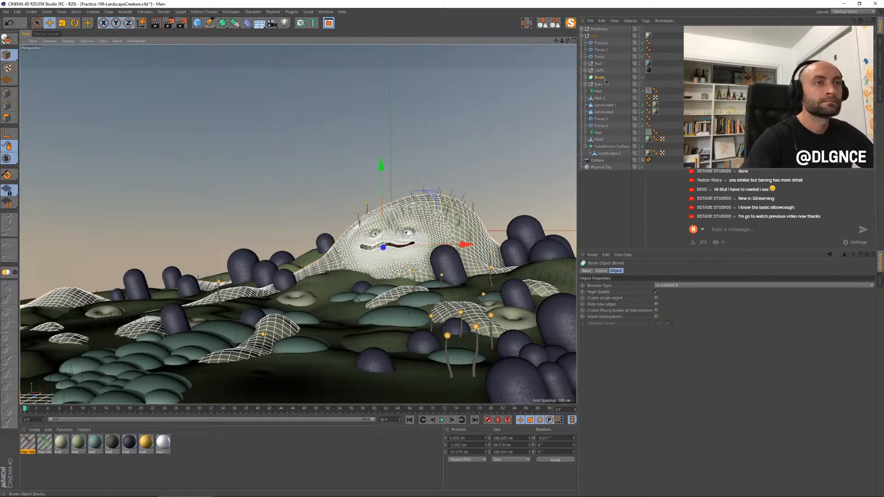
click(586, 78)
click(589, 84)
click(609, 91)
ctrl+drag(601, 82, 611, 90)
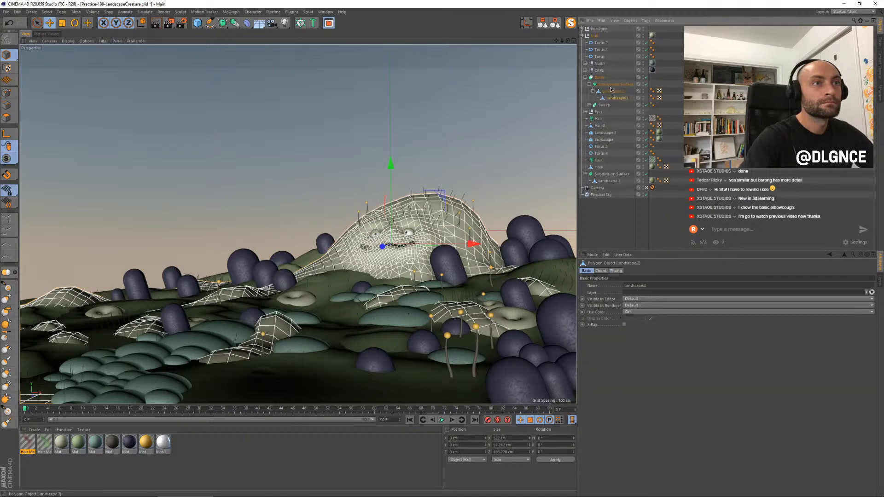
click(610, 85)
key(ctrl+z)
key(ctrl+z)
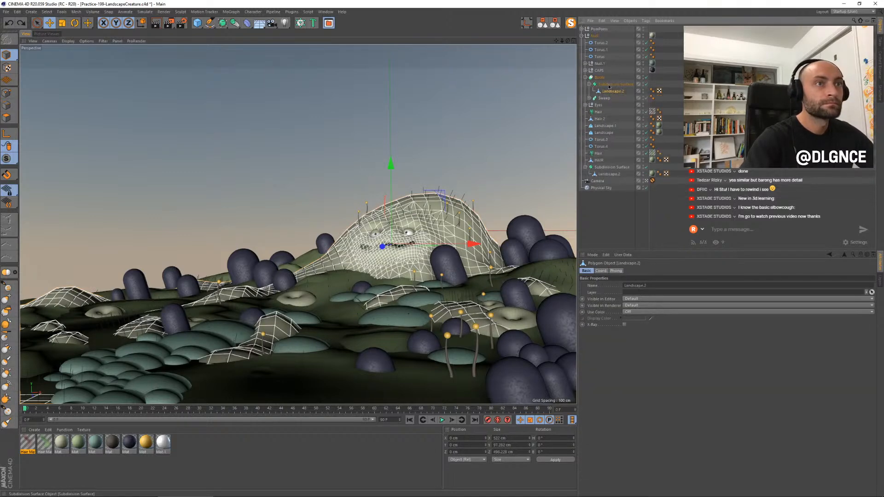
Step: Copy the Subdivision Surface containing Landscape.2 out of the Boole, placing it directly above the Boole
click(604, 85)
drag(602, 74, 601, 76)
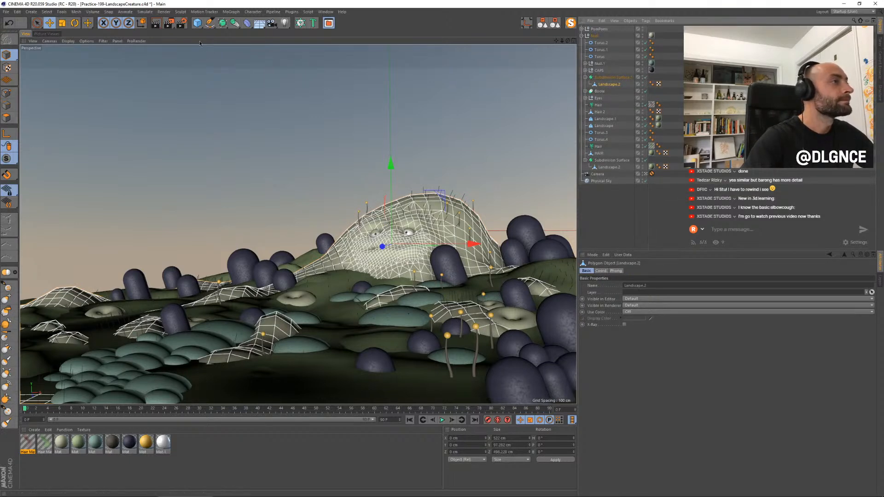
Step: Sink the copied Landscape.2 beneath the creature's face and head, and raise a patch at its right base with the Pull brush
click(8, 292)
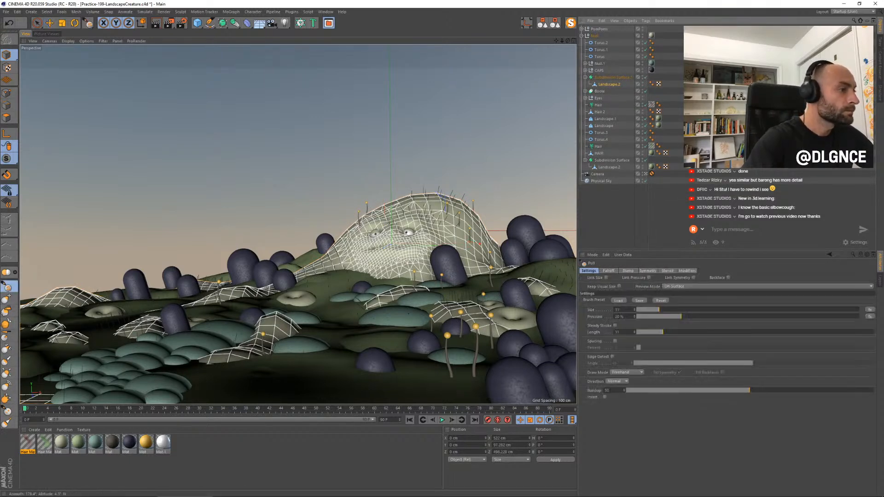
mouse_move(415, 249)
mouse_down()
mouse_move(364, 244)
mouse_move(391, 242)
mouse_move(419, 258)
mouse_up()
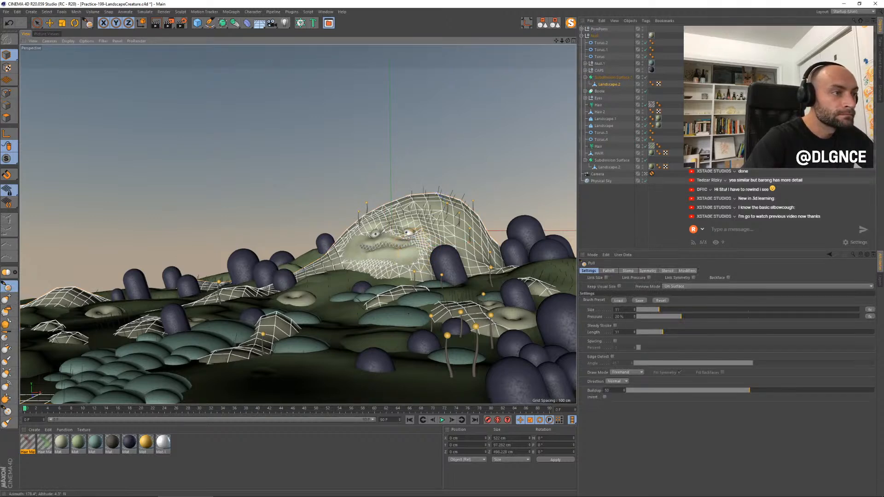
mouse_move(465, 196)
mouse_down()
mouse_move(366, 217)
mouse_move(414, 219)
mouse_move(357, 227)
mouse_move(427, 256)
mouse_move(422, 275)
mouse_up()
mouse_move(502, 270)
mouse_down()
mouse_move(488, 253)
mouse_move(397, 233)
mouse_up()
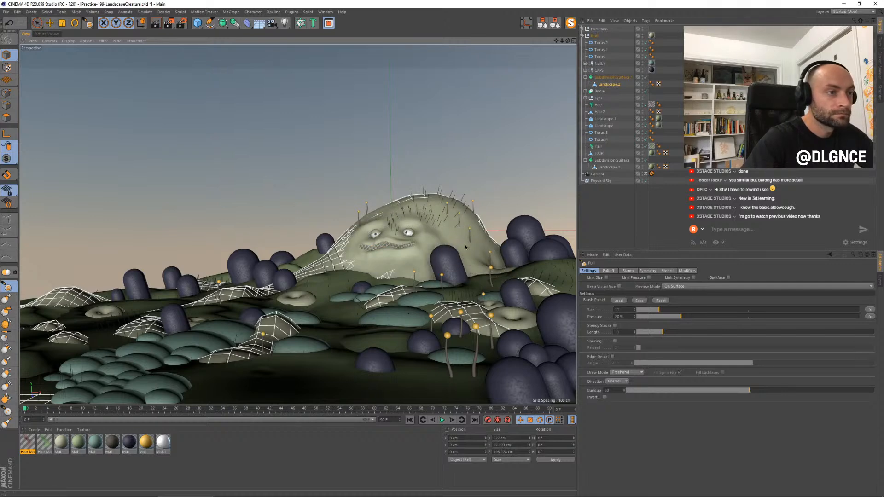
mouse_move(491, 268)
mouse_down()
mouse_move(502, 260)
mouse_move(452, 260)
mouse_up()
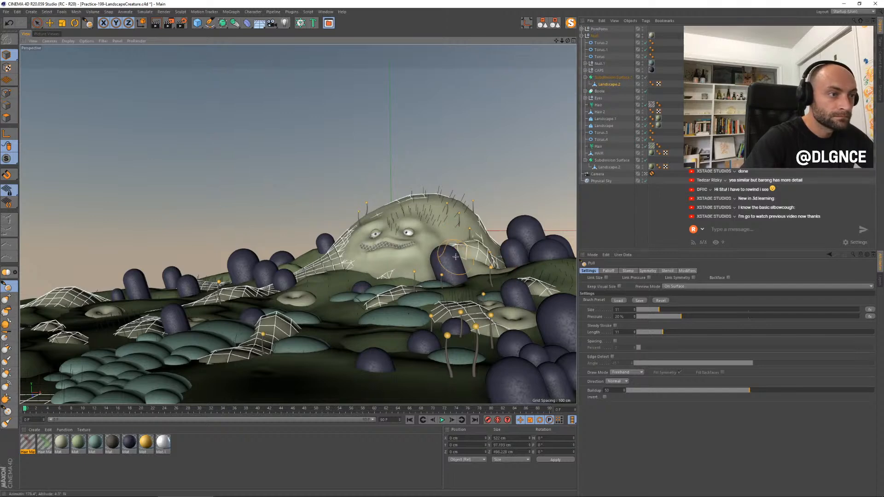
mouse_move(342, 237)
mouse_down()
mouse_move(319, 257)
mouse_move(382, 290)
mouse_up()
Step: Enlarge the Pull brush to 41 and sink the copied Landscape.2 below the terrain around the creature and across the foreground
click(646, 174)
alt+right_drag(382, 290, 361, 299)
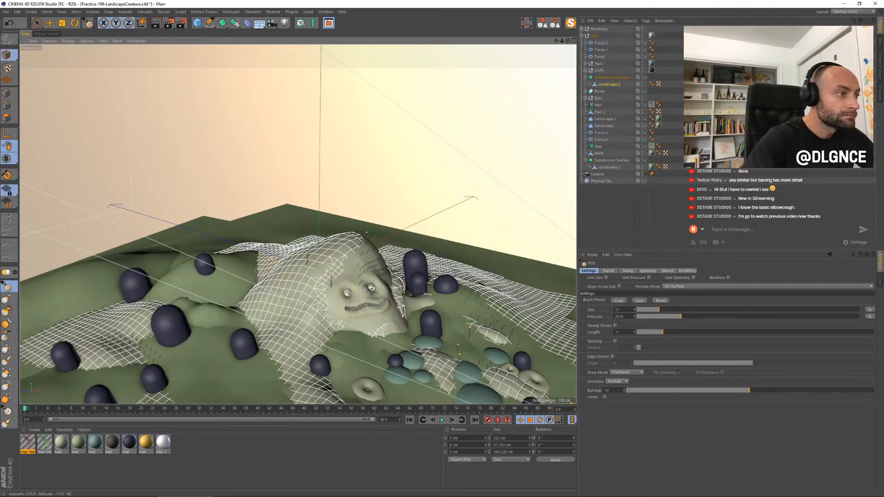
middle_drag(290, 263, 296, 267)
mouse_move(296, 267)
ctrl+mouse_down()
mouse_move(254, 318)
mouse_move(216, 337)
mouse_move(258, 299)
ctrl+mouse_up()
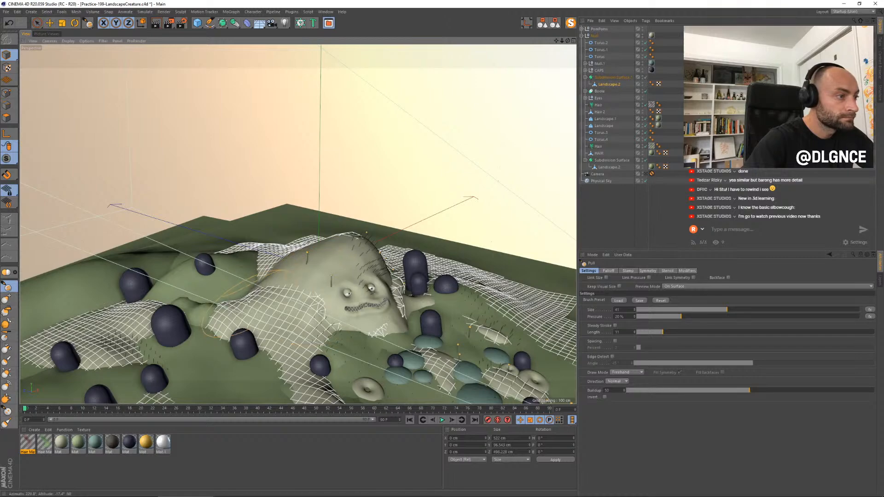
mouse_move(341, 240)
ctrl+mouse_down()
mouse_move(351, 250)
mouse_move(300, 258)
mouse_move(294, 216)
ctrl+mouse_up()
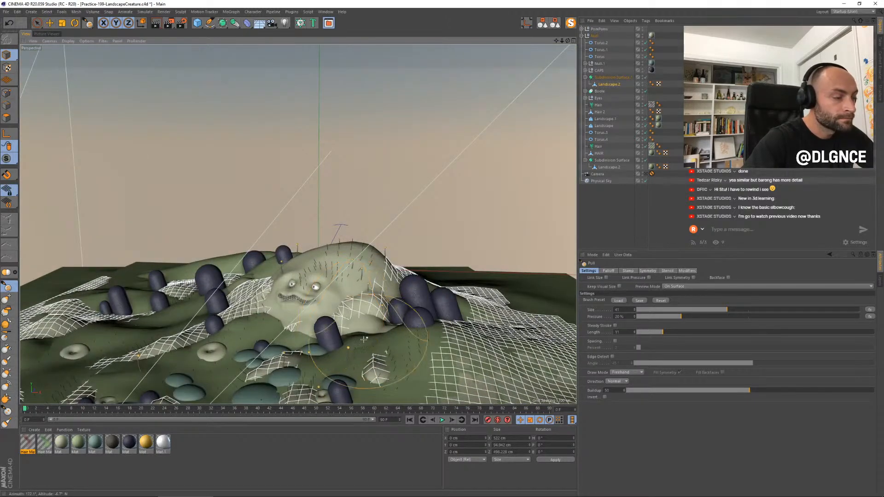
alt+drag(348, 322, 357, 287)
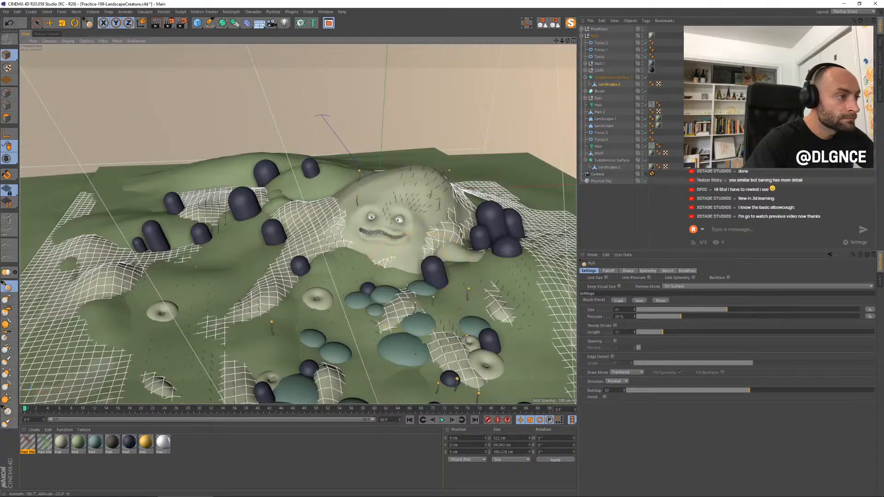
mouse_move(165, 284)
mouse_down()
mouse_move(88, 313)
mouse_move(110, 391)
mouse_move(285, 387)
mouse_move(442, 318)
mouse_move(413, 307)
mouse_move(460, 322)
mouse_move(495, 299)
mouse_move(404, 299)
mouse_up()
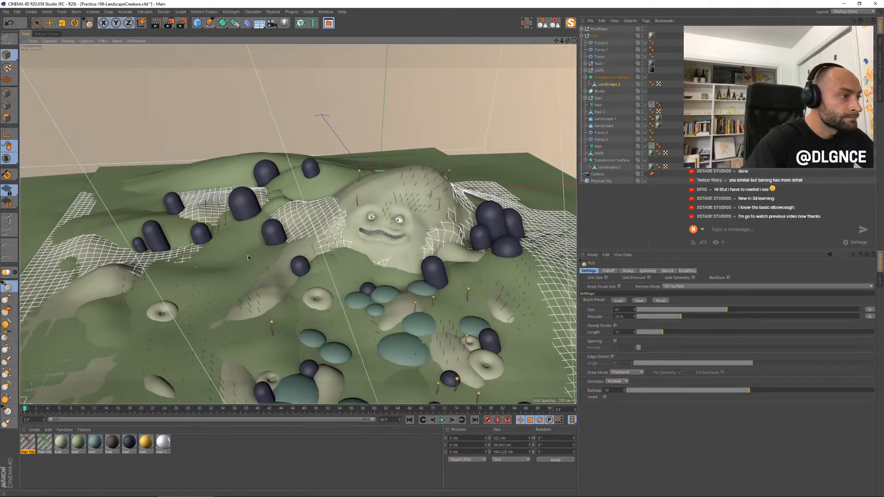
click(644, 173)
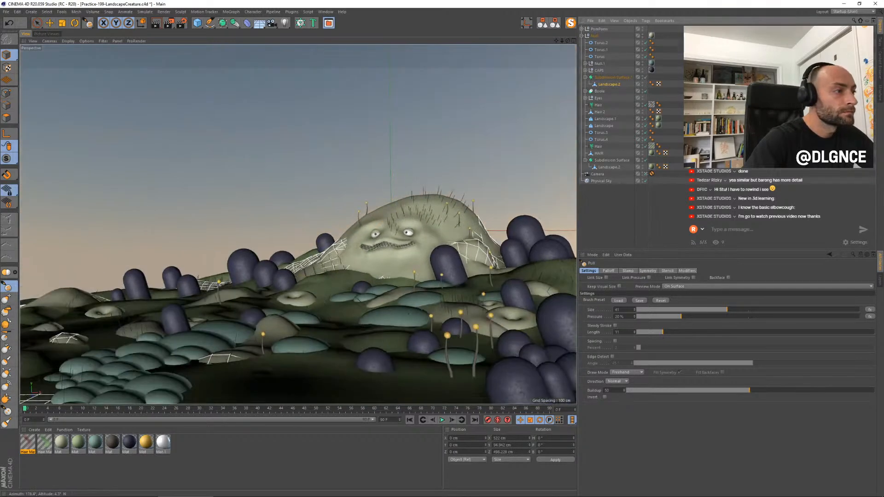
Step: Raise patches of the copied Landscape.2 in the left foreground and around the creature's base, reducing the brush to 25, and render
drag(223, 358, 255, 355)
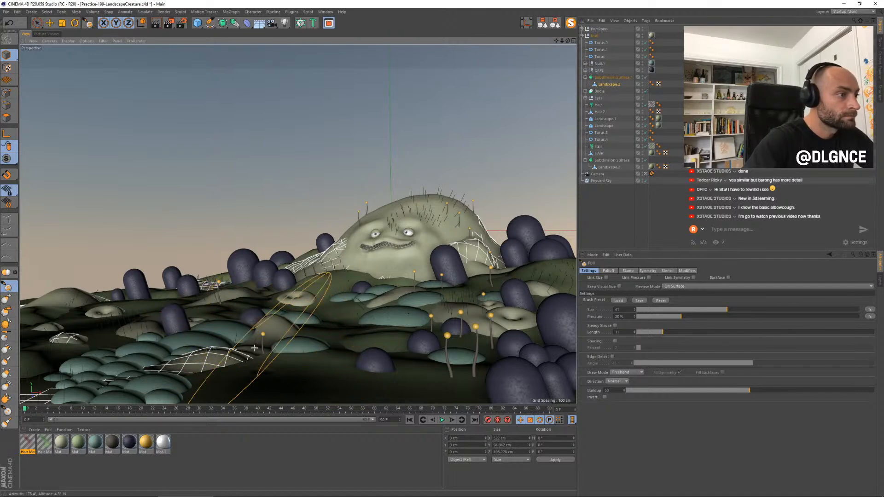
drag(328, 271, 330, 267)
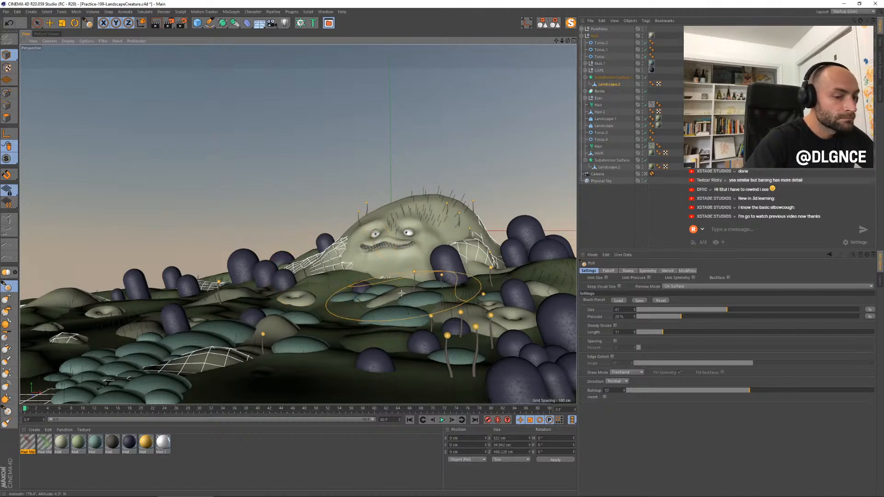
mouse_move(421, 297)
middle_down()
mouse_move(378, 286)
mouse_move(367, 295)
middle_up()
mouse_move(366, 295)
mouse_down()
mouse_move(364, 286)
mouse_move(336, 297)
mouse_up()
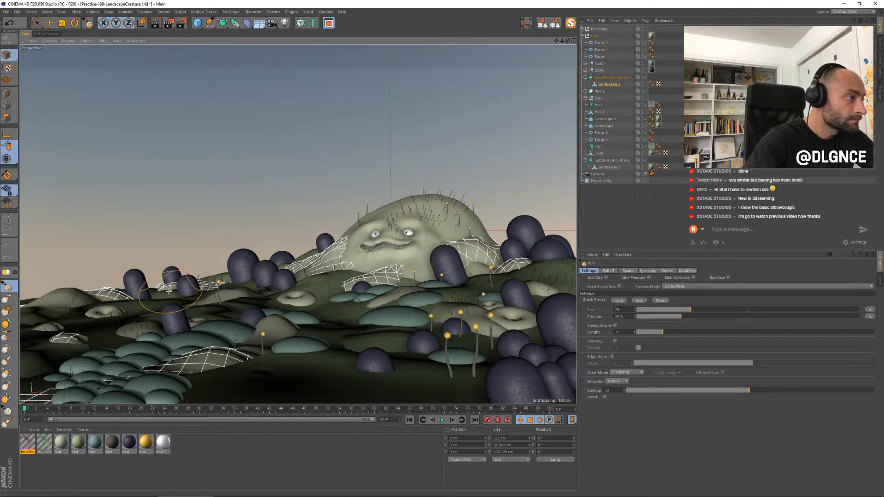
key(shift+r)
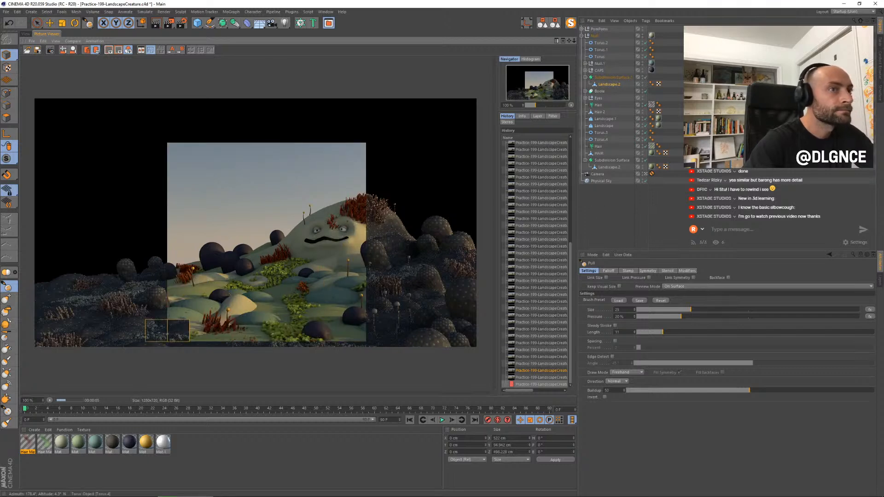
Step: Raise further patches of the copied Landscape.2 in the middle ground, foreground and on top of the creature's head, ending in the camera view
click(25, 34)
click(645, 174)
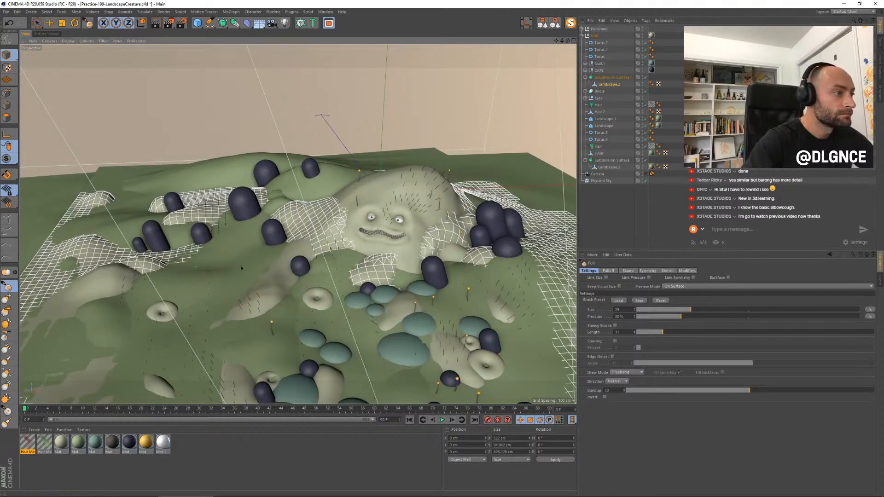
mouse_move(249, 288)
mouse_down()
mouse_move(248, 279)
mouse_move(256, 287)
mouse_move(262, 275)
mouse_move(259, 291)
mouse_up()
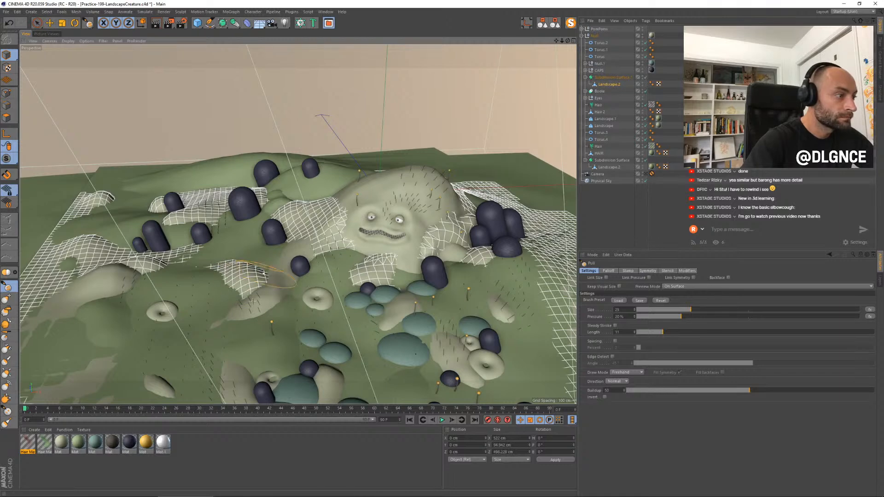
click(61, 443)
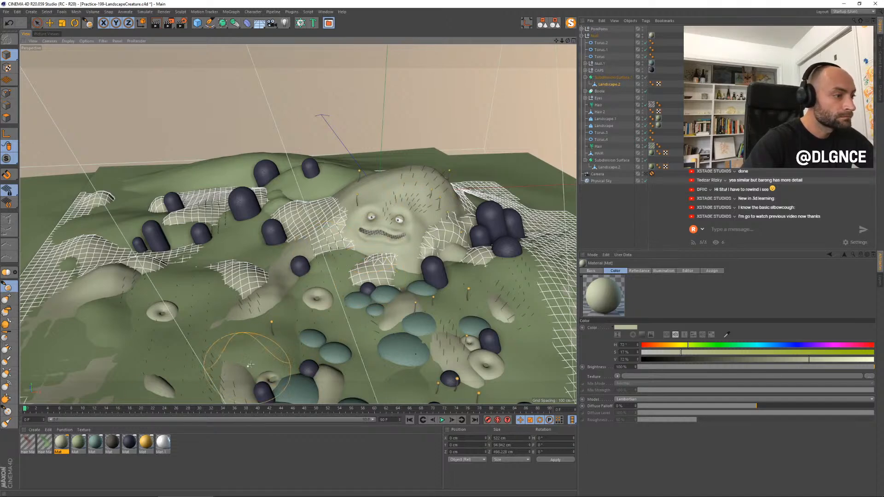
mouse_move(277, 360)
mouse_down()
mouse_move(253, 355)
mouse_move(296, 377)
mouse_up()
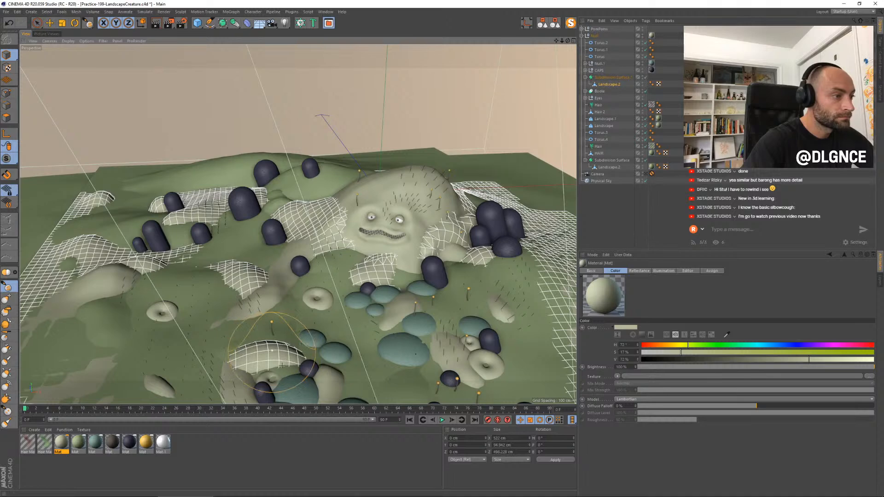
mouse_move(280, 372)
mouse_down()
mouse_move(283, 364)
mouse_move(270, 371)
mouse_up()
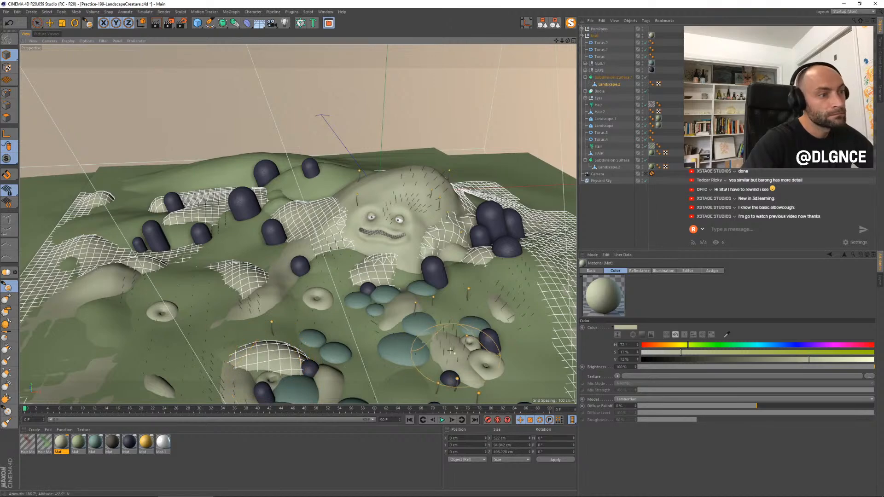
alt+drag(433, 269, 392, 189)
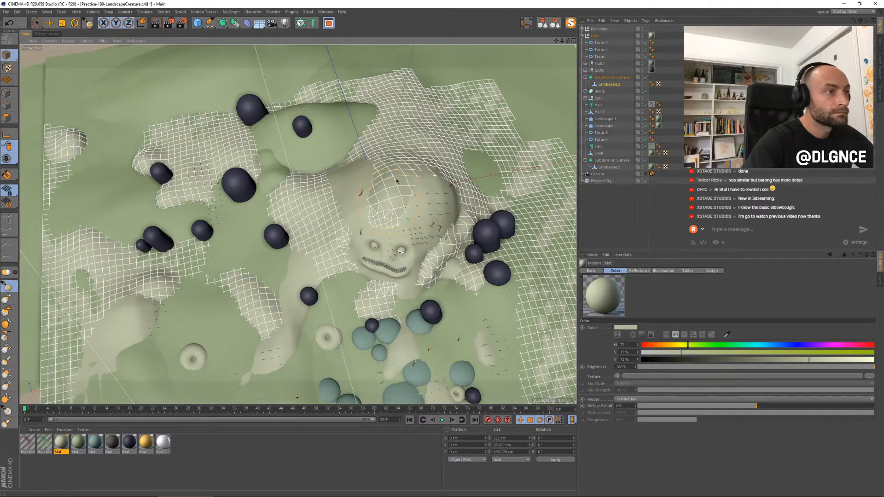
click(645, 174)
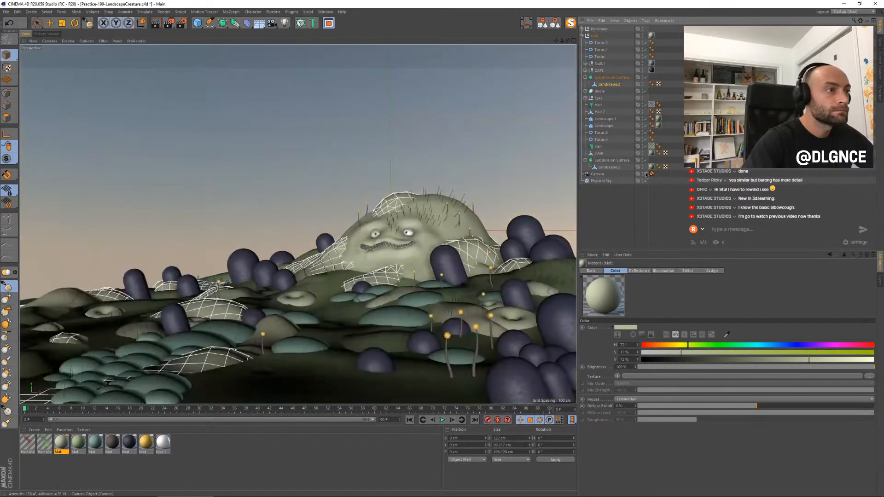
Step: Leave the camera view for Landscape.2's polygons and recolour a copy of the pale green Mat to yellow, H 51°, S 37%, V 78%
click(646, 174)
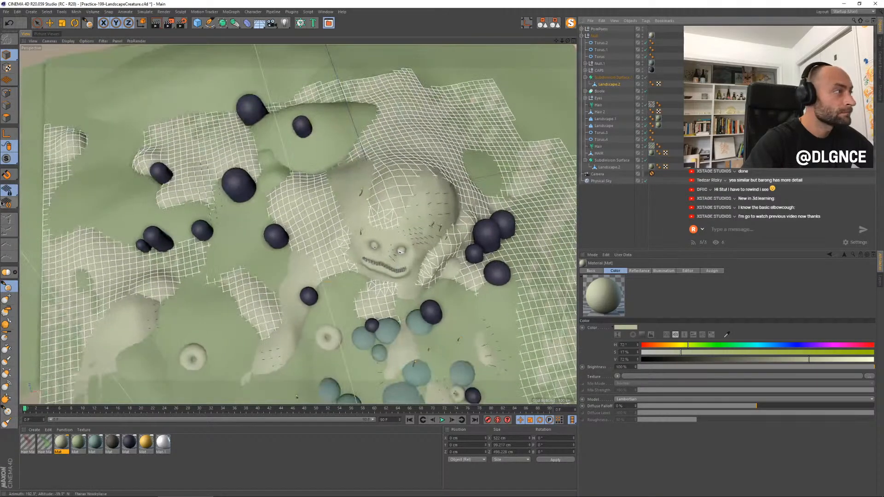
click(5, 119)
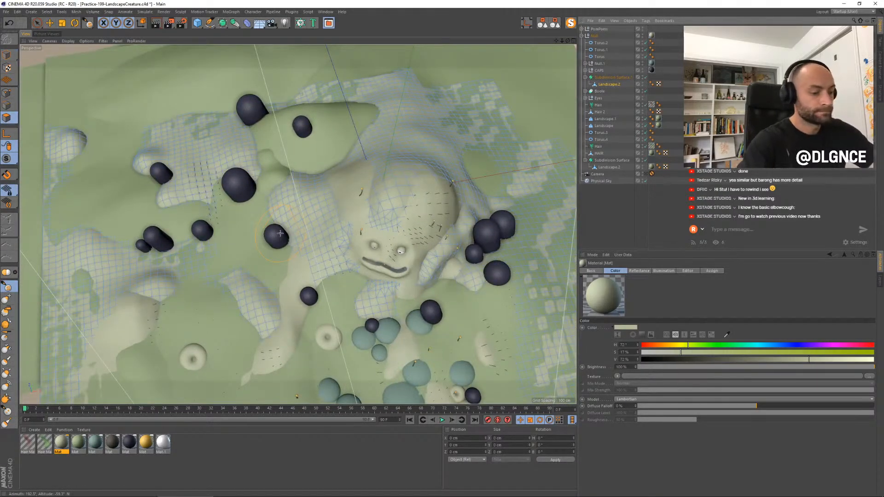
click(66, 445)
double_click(62, 445)
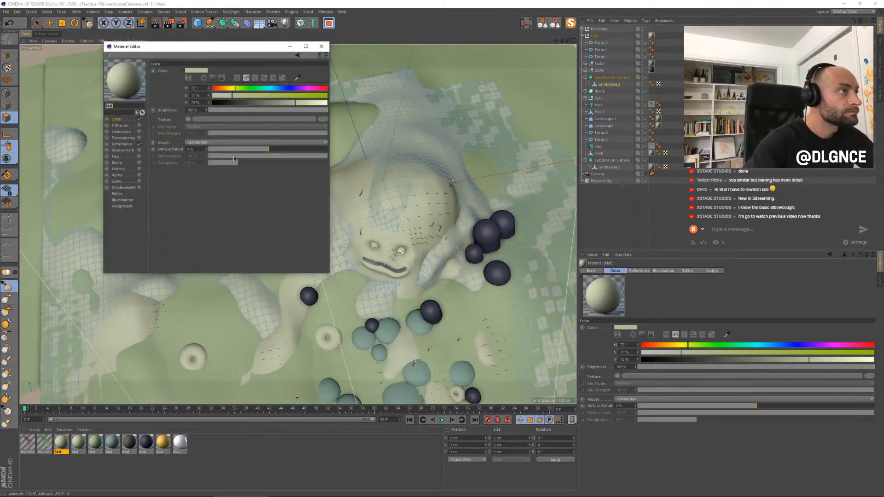
click(242, 96)
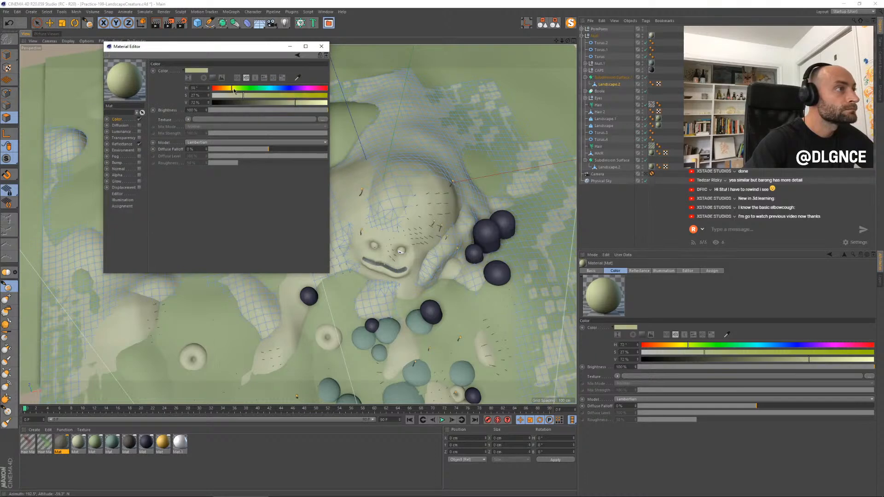
click(302, 102)
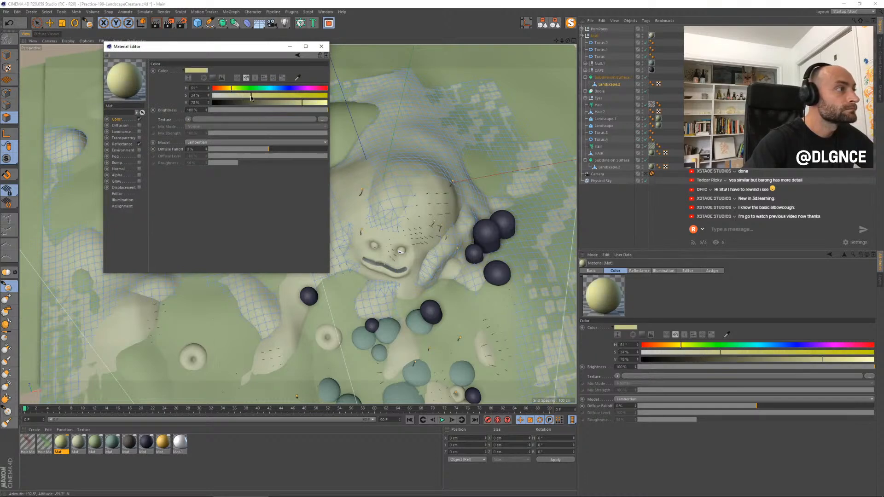
click(322, 46)
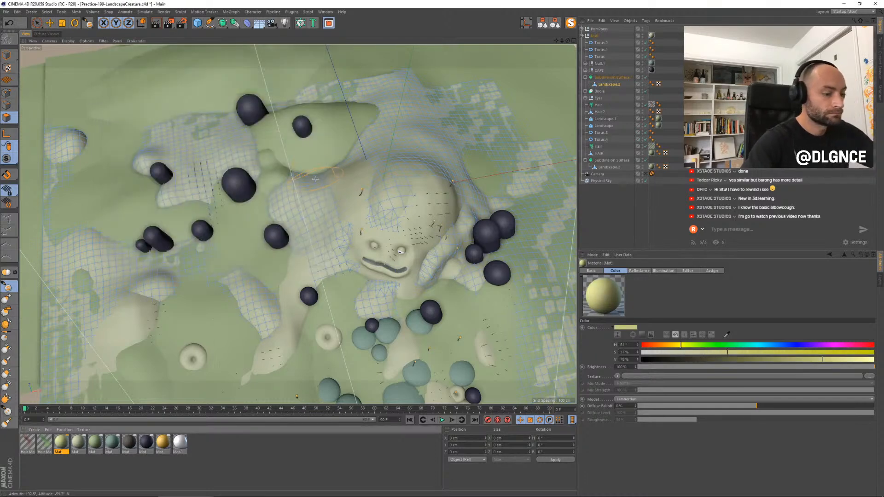
Step: Loop-select bands of polygons on Landscape.2 across the raised patches beside, behind and in front of the creature
key(u)
key(l)
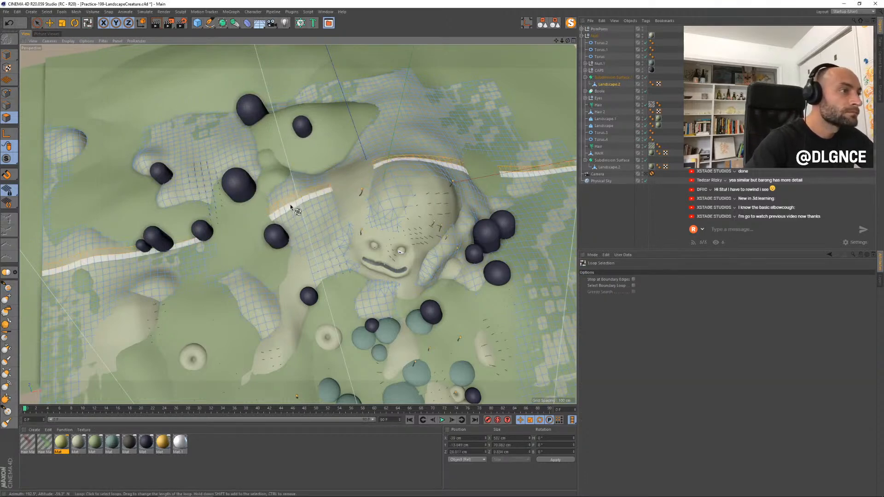
click(290, 204)
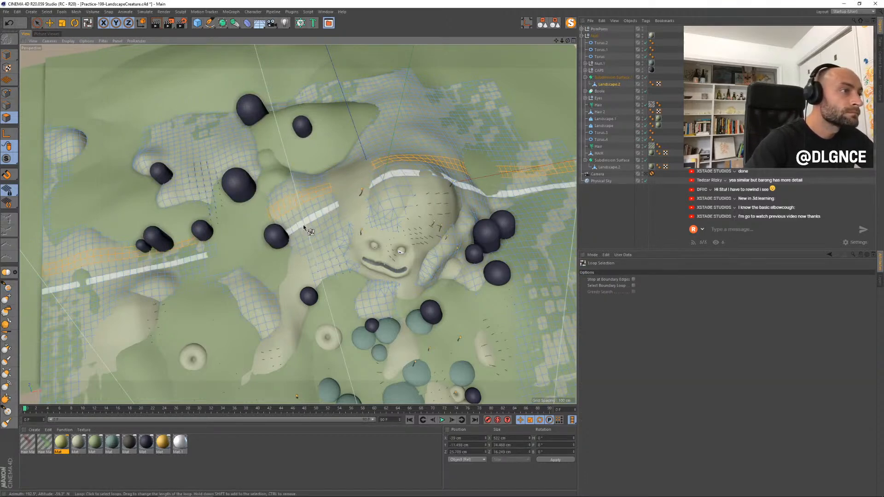
shift+click(302, 224)
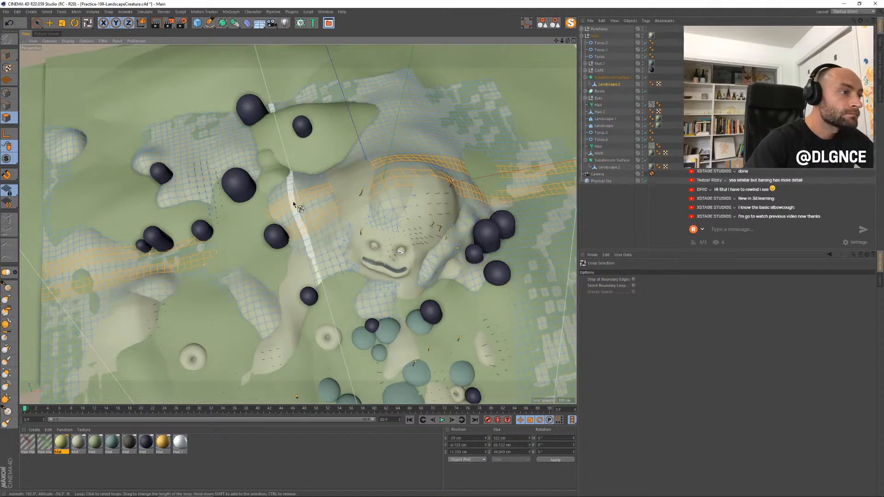
shift+click(259, 299)
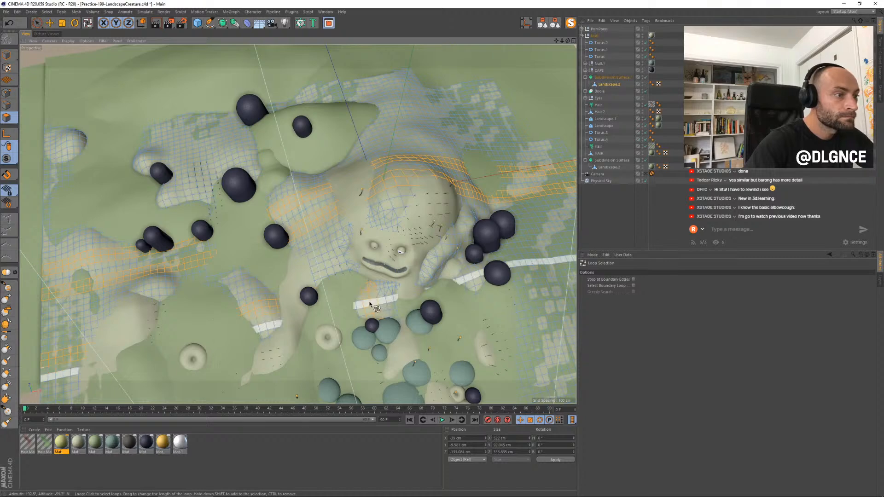
key(space)
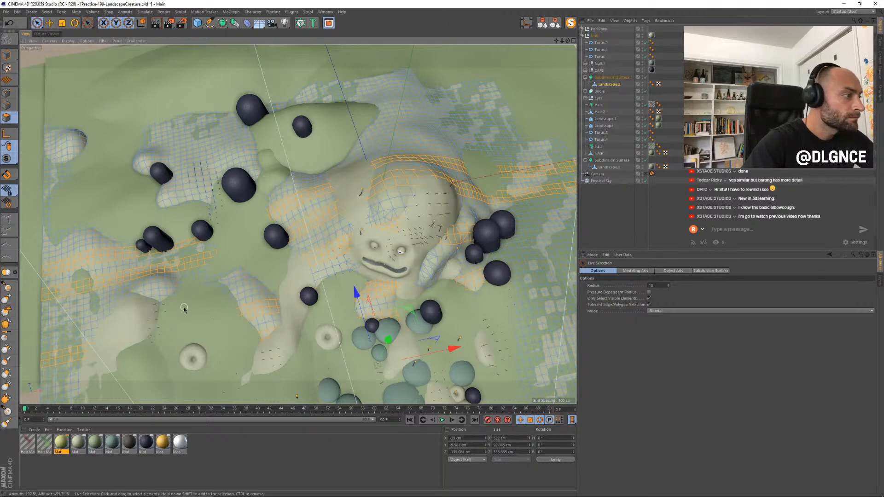
Step: Remove the stray polygons near Landscape.2's front edge from the selection and return to the camera view
click(645, 174)
click(644, 174)
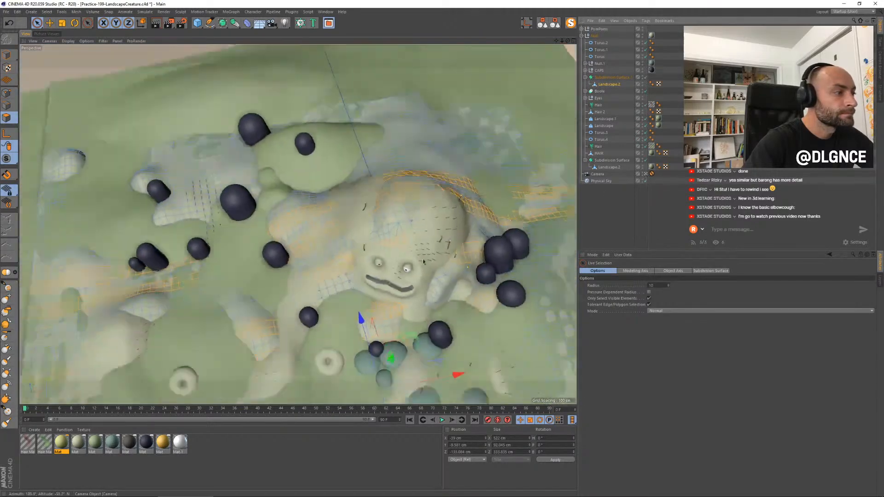
alt+middle_drag(341, 301, 332, 147)
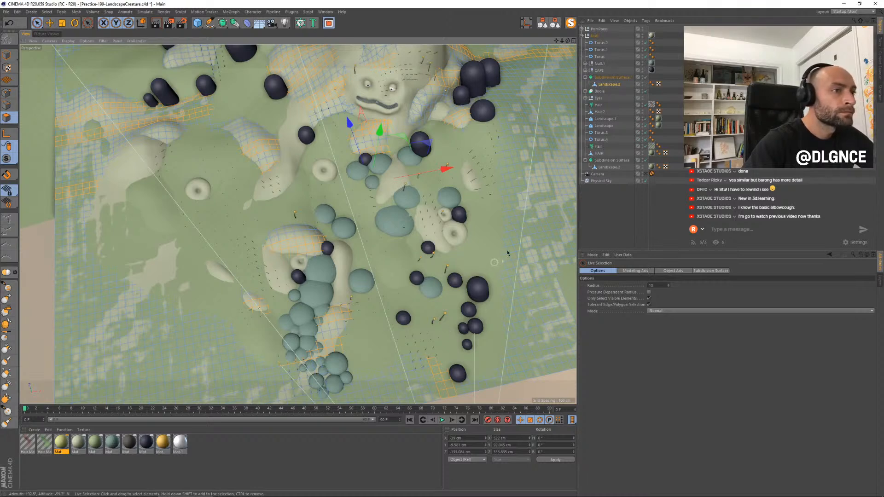
ctrl+drag(449, 399, 440, 385)
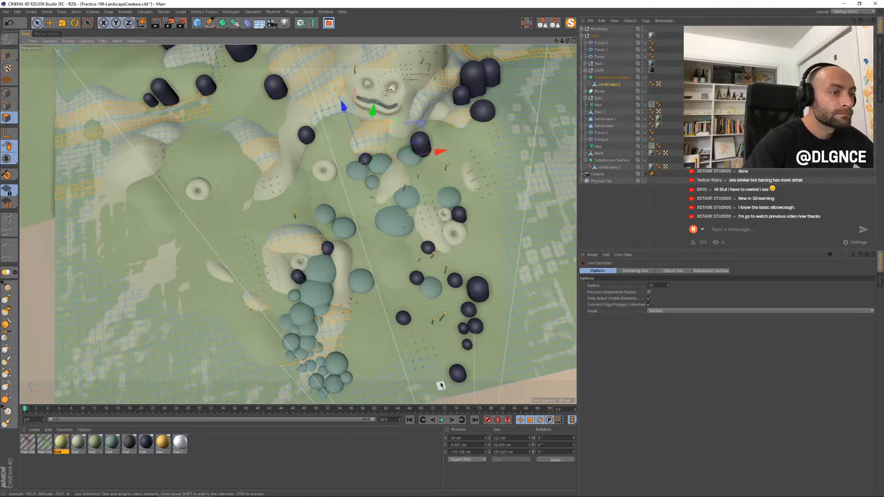
click(645, 174)
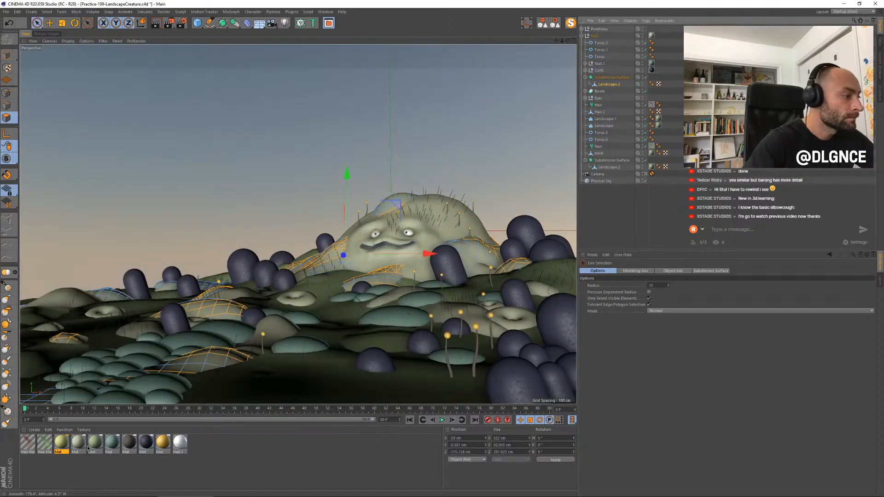
Step: Apply the yellow Mat to the selected polygon bands and the pale Mat to all of Landscape.2, ordering its tag before the yellow one
drag(63, 445, 221, 307)
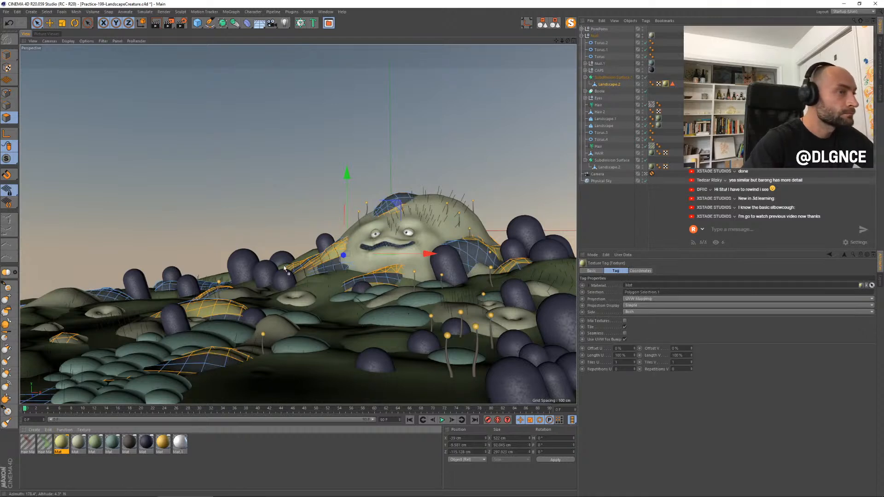
drag(609, 85, 610, 86)
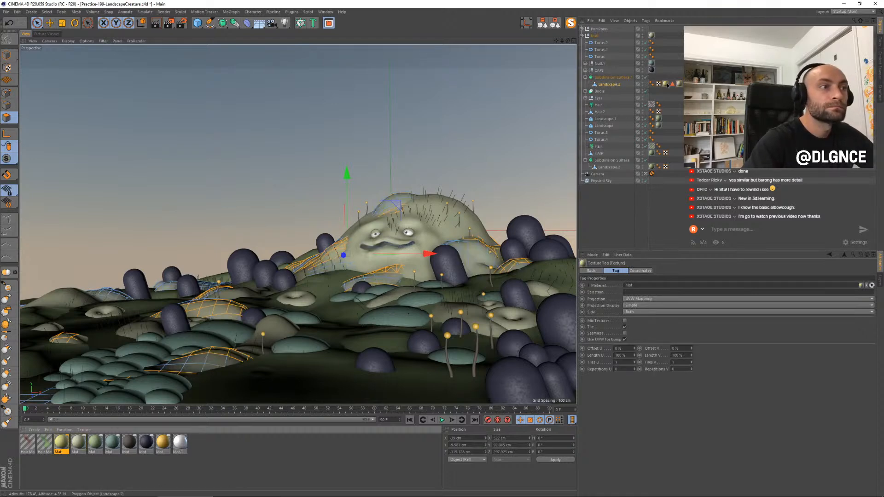
drag(679, 84, 660, 85)
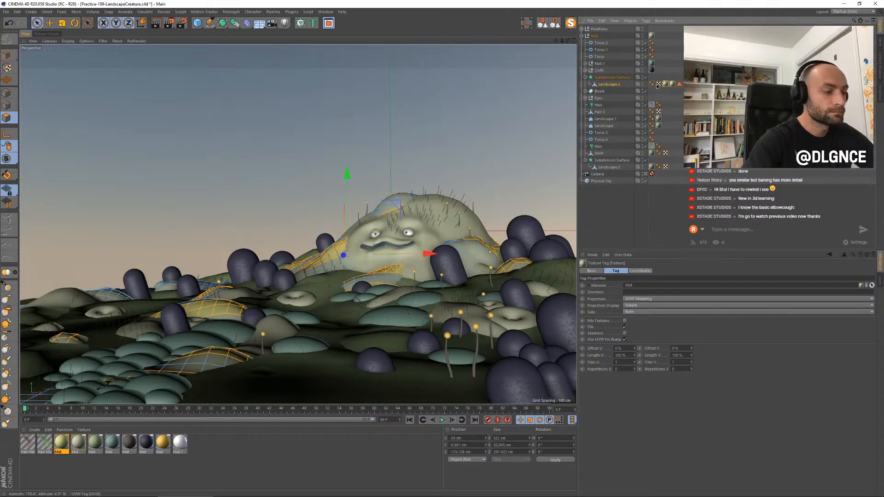
Step: Render the scene with the yellow bands and compare it with the previous render in the history
key(shift+r)
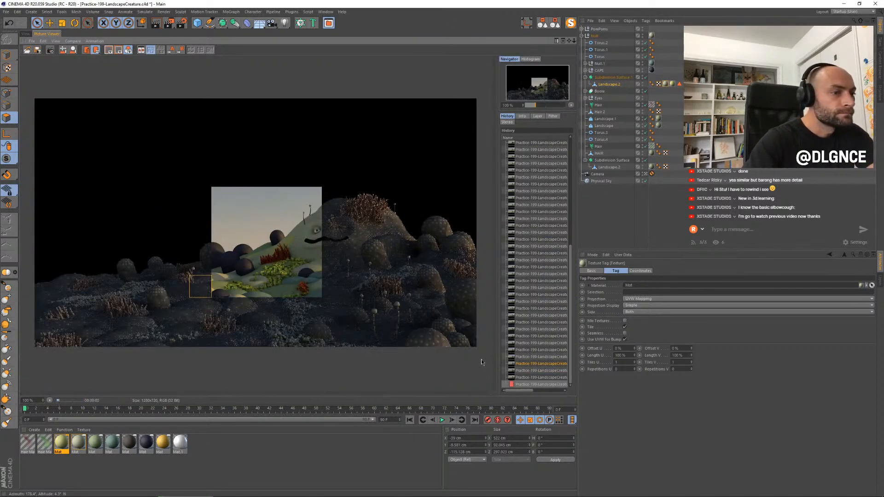
click(525, 378)
key(Up)
key(Down)
key(Down)
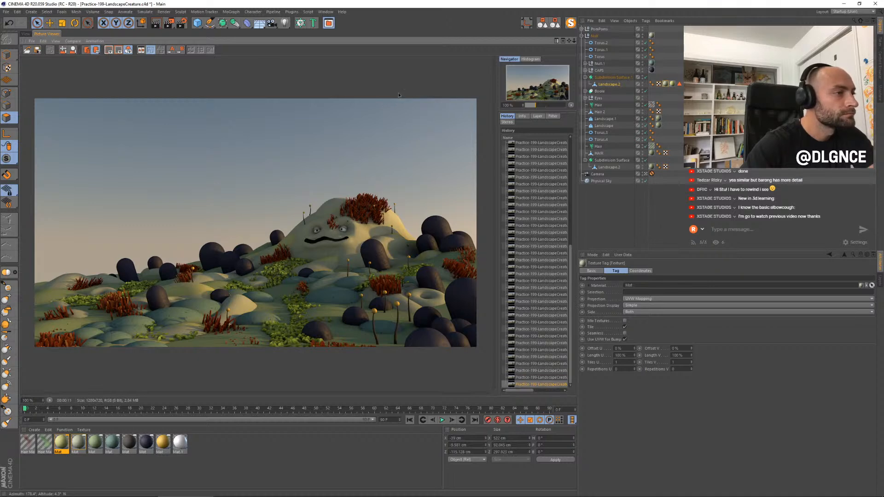
click(26, 33)
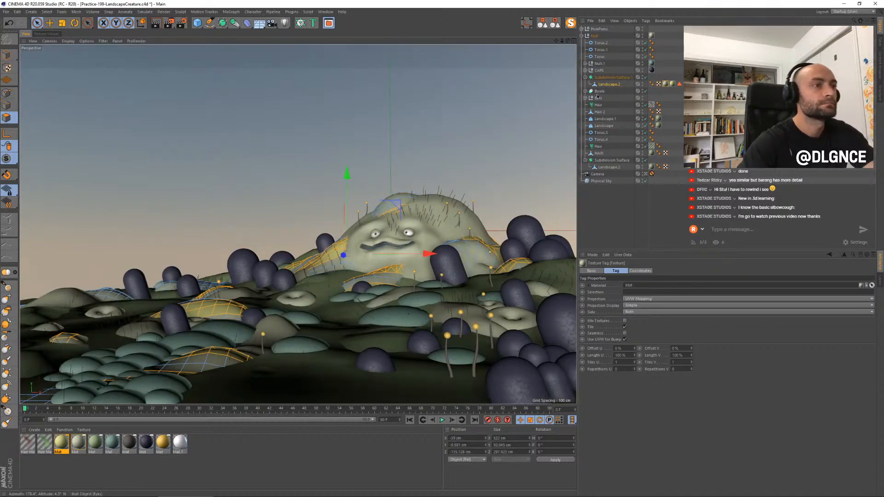
Step: Duplicate the creature's Boole as a hidden backup, and disable the original Boole and its Sweep mouth
key(e)
click(380, 212)
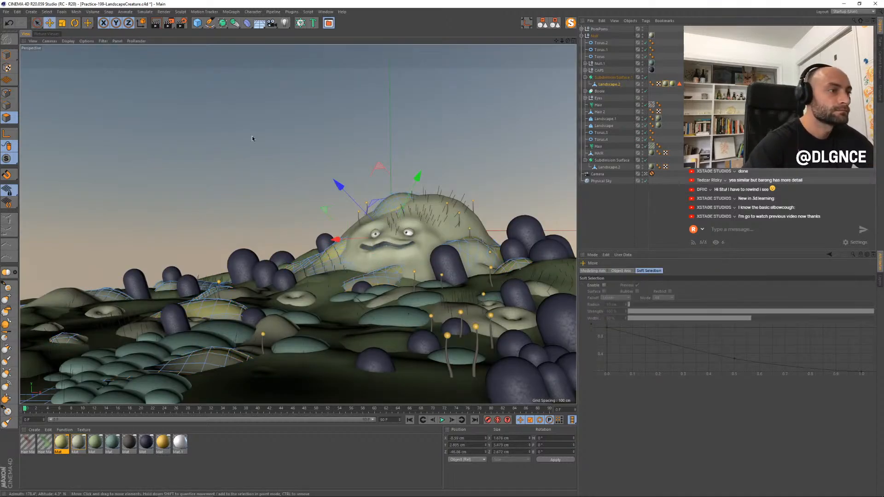
click(7, 55)
click(599, 91)
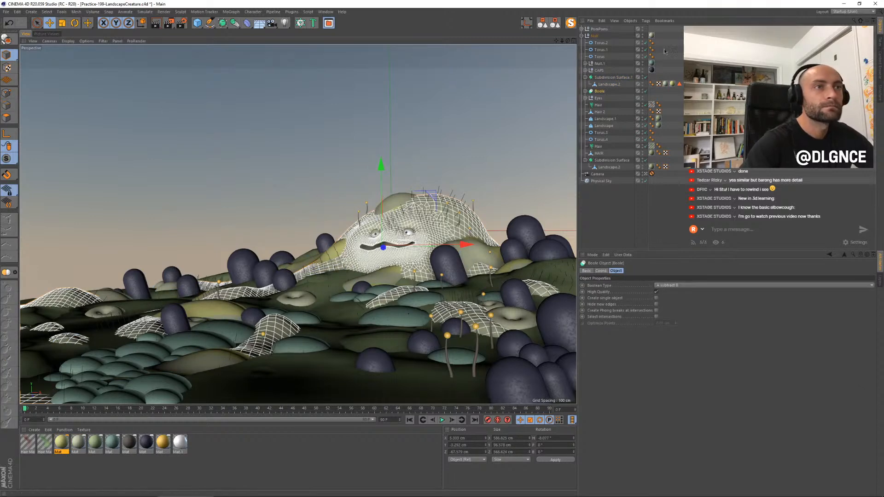
key(ctrl+c)
key(ctrl+v)
click(644, 98)
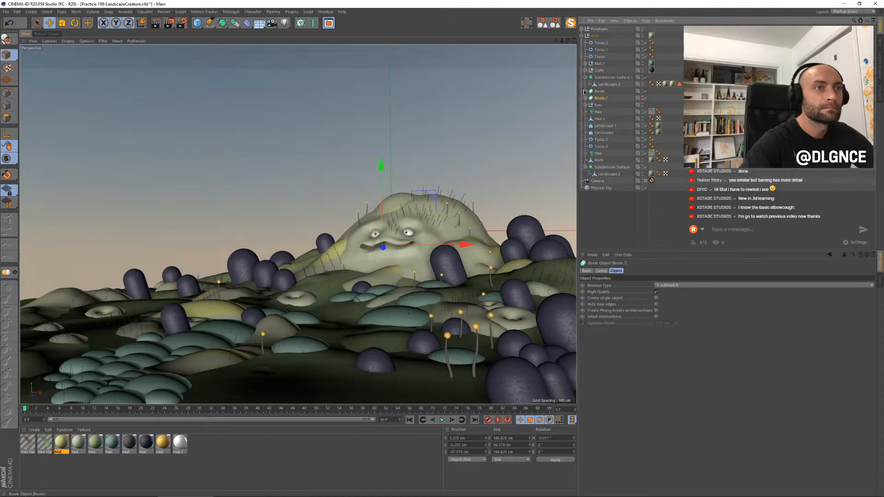
click(585, 91)
click(646, 112)
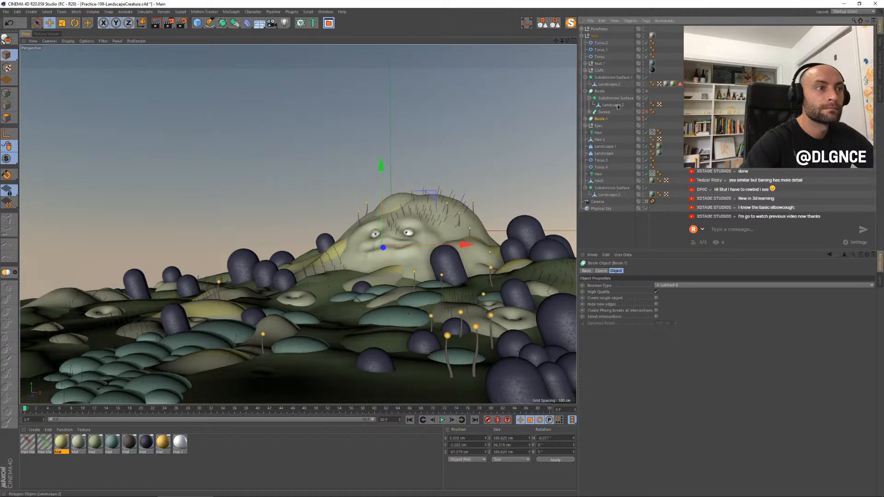
click(615, 105)
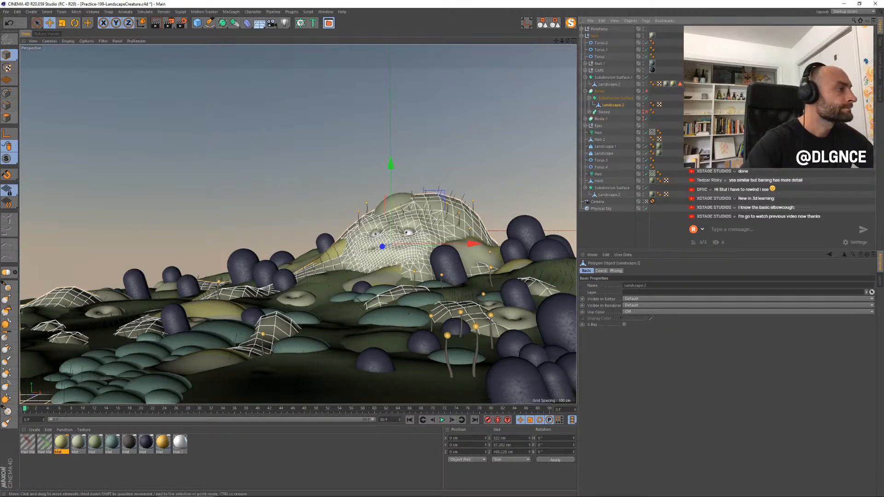
click(7, 286)
middle_drag(405, 244, 398, 244)
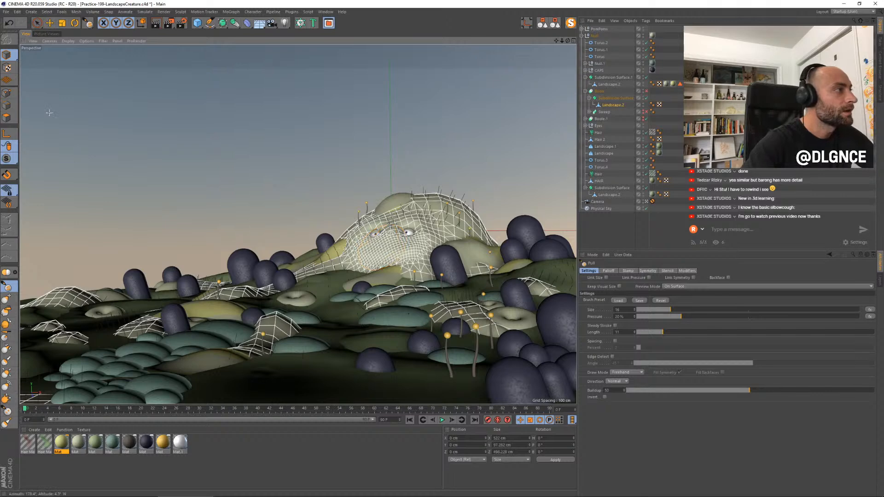
Step: Copy the torus in front of the creature onto its face as a round mouth, rotating it and scaling it to about 11 cm wide
key(e)
click(296, 298)
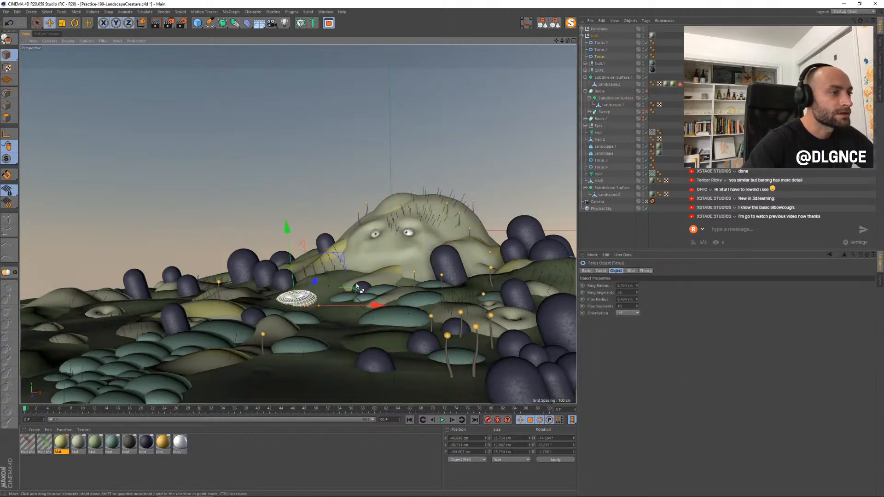
ctrl+drag(354, 281, 371, 227)
key(r)
key(e)
key(t)
drag(457, 183, 429, 189)
key(e)
drag(394, 220, 442, 202)
key(r)
key(t)
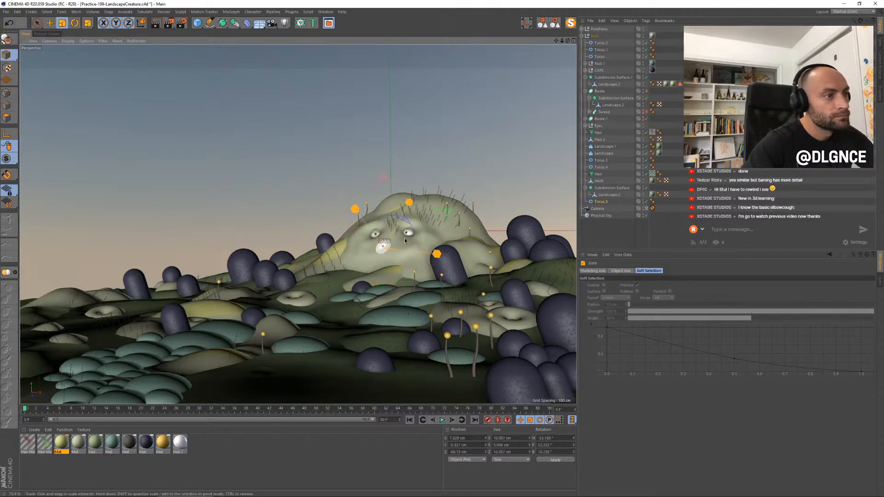
Step: Reselect the copied torus on the creature's face and nudge it slightly upward and sideways
click(405, 240)
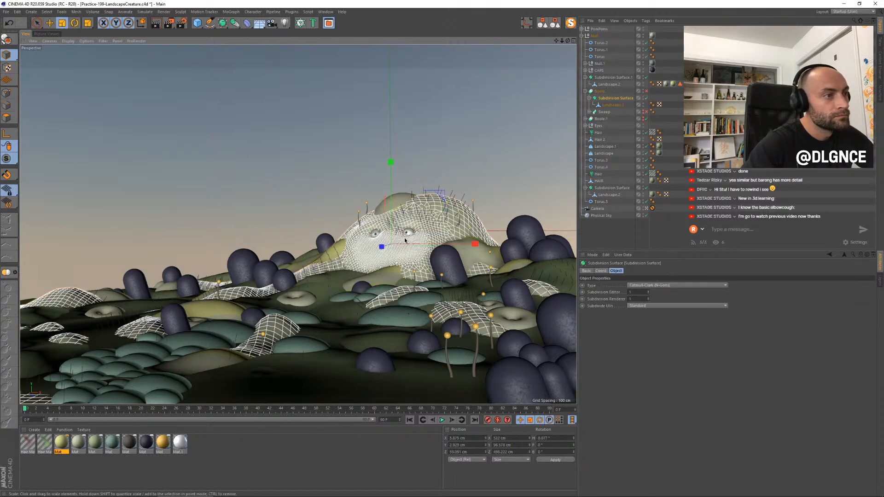
click(369, 274)
click(382, 251)
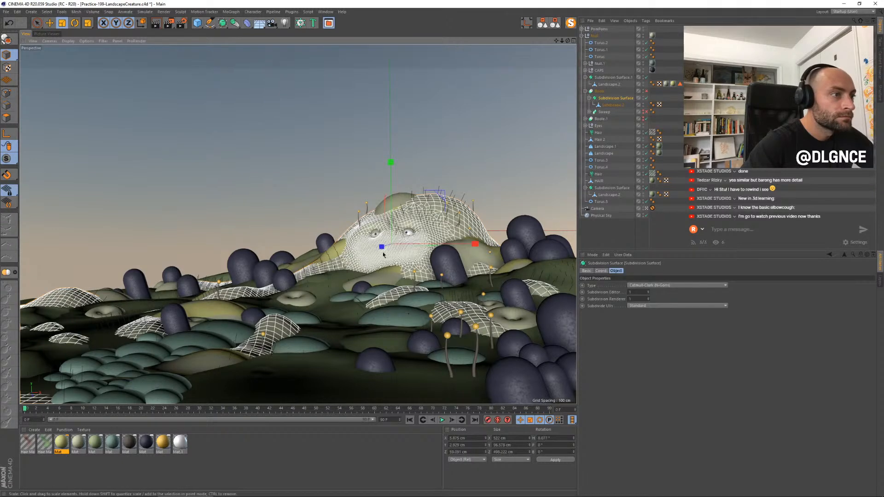
click(384, 251)
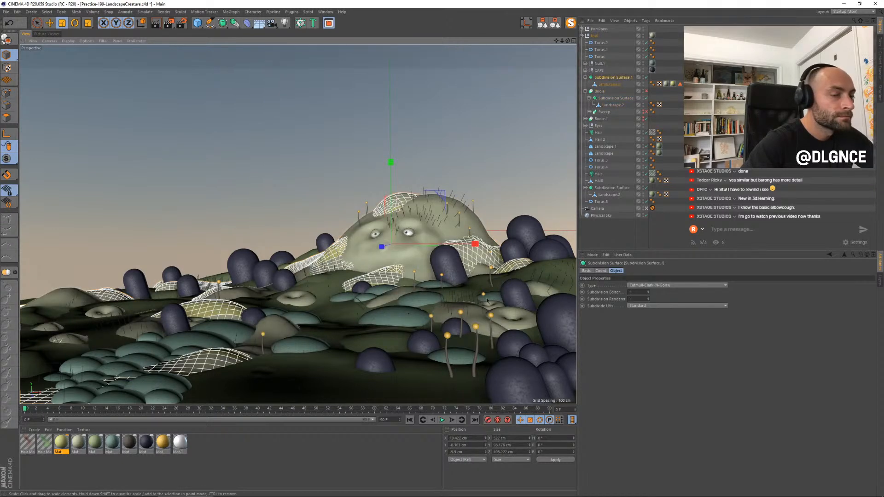
click(384, 251)
click(383, 251)
key(e)
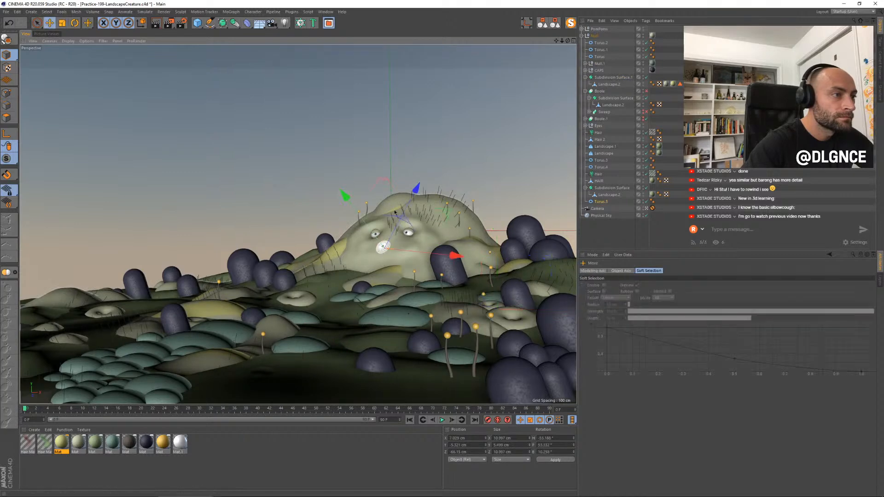
drag(386, 180, 386, 173)
drag(458, 250, 456, 252)
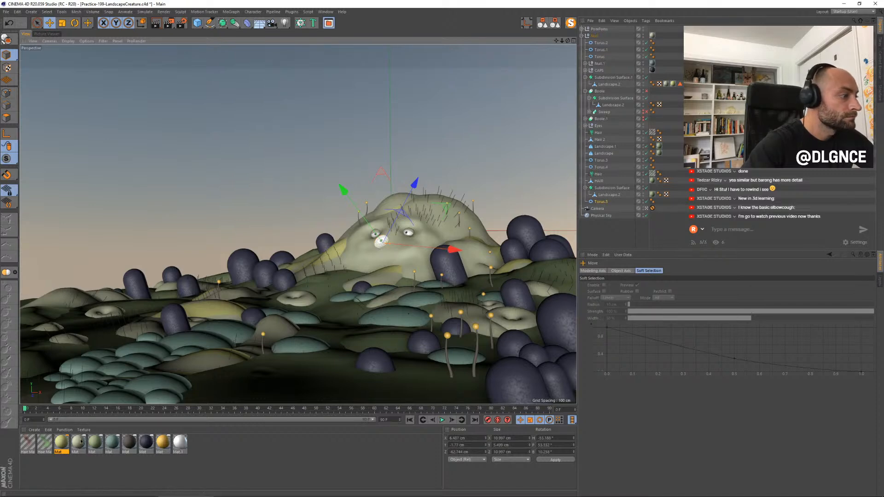
Step: Apply a Mat material to the copied torus, adjust its place on the face, and render the scene
drag(61, 445, 427, 248)
click(374, 235)
key(shift+r)
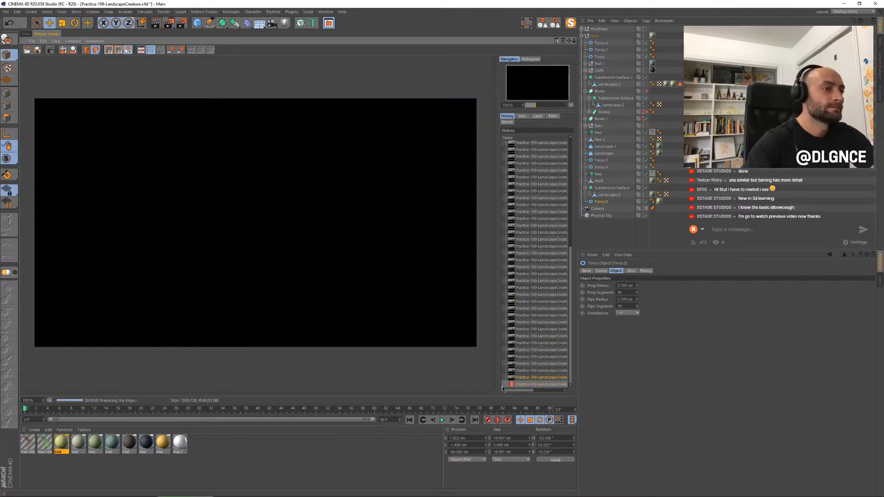
Step: Compare the recent renders in the render history to judge the creature's mouth and the grass
click(536, 377)
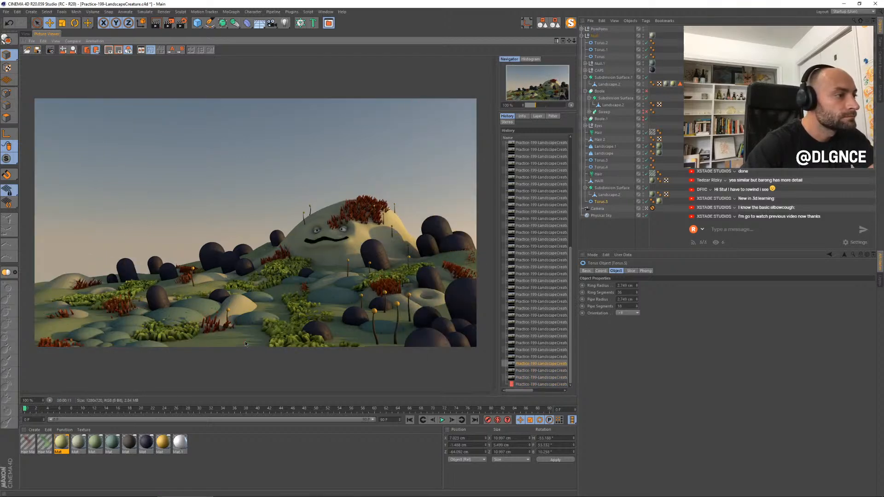
key(Down)
key(Up)
key(Down)
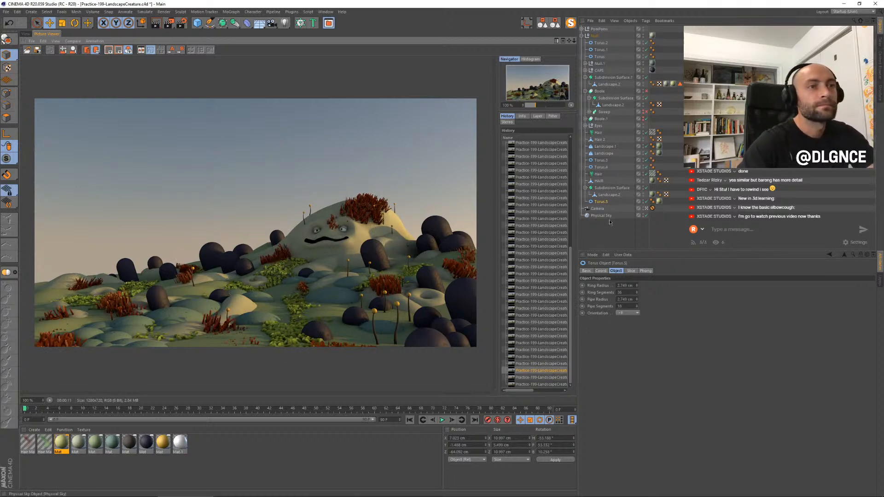
Step: Lengthen the guides of the two Hair objects that grow the grass tufts, using 3 cm for the lower one
click(598, 174)
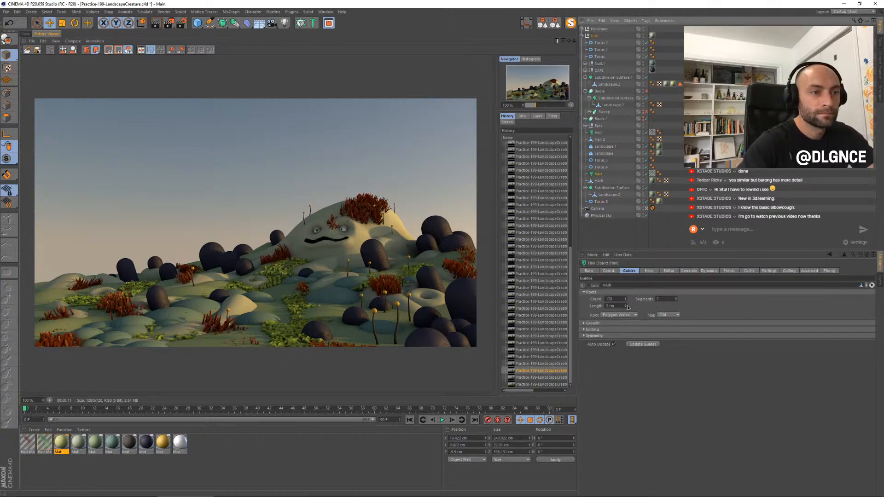
click(598, 132)
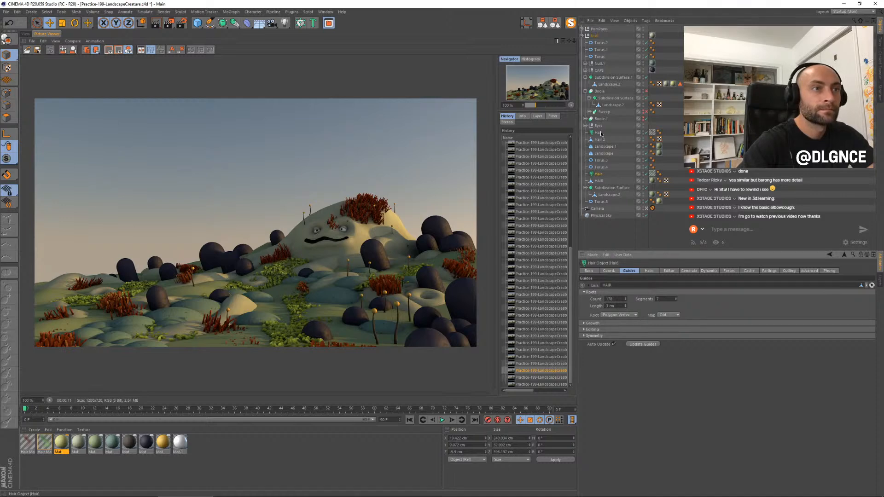
click(626, 306)
Step: Set the upper Hair object's hair count to 2100 and render the scene
click(648, 271)
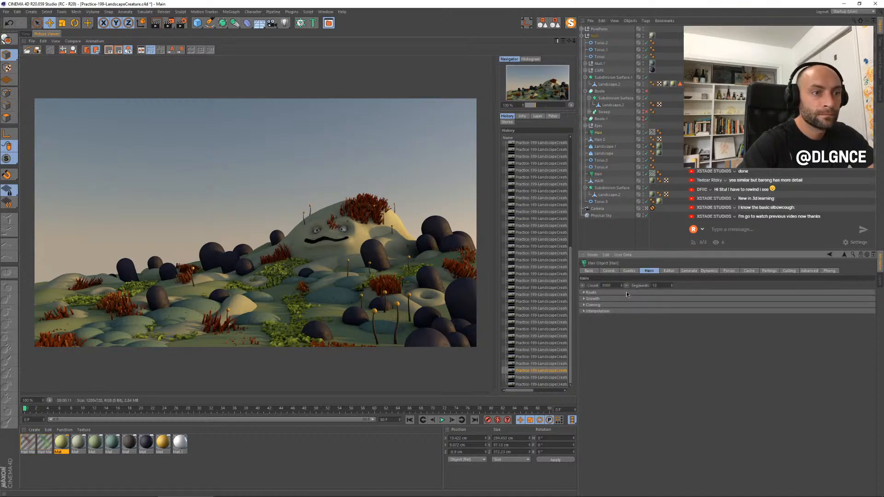
double_click(612, 285)
text(1)
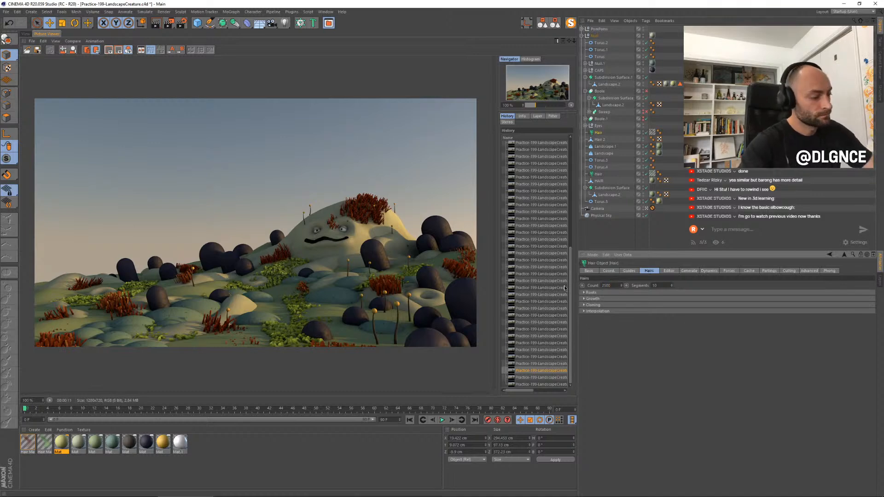
key(shift+r)
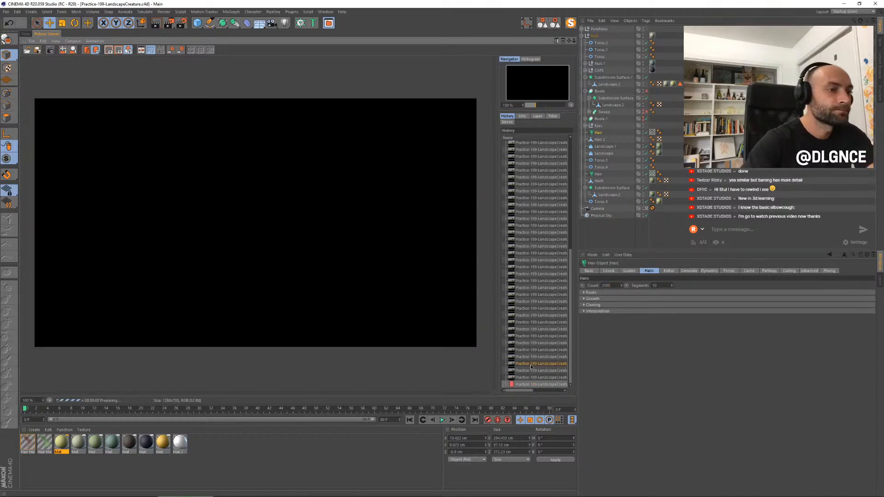
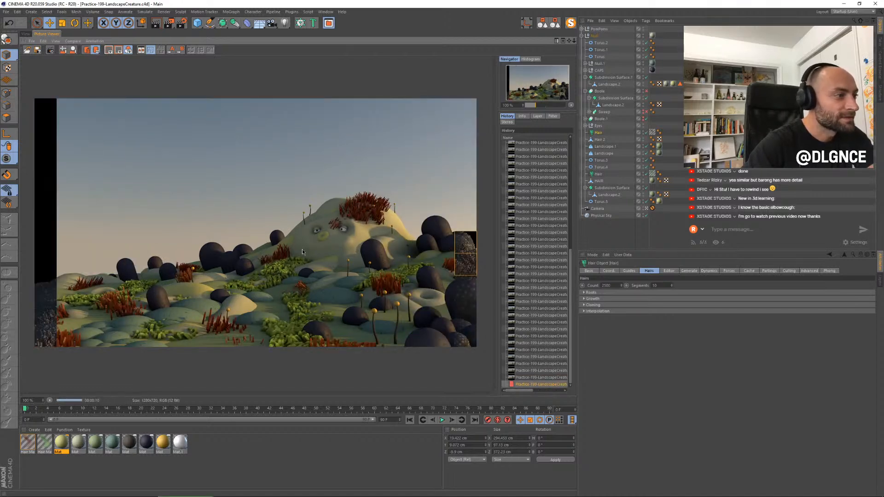
key(shift+r)
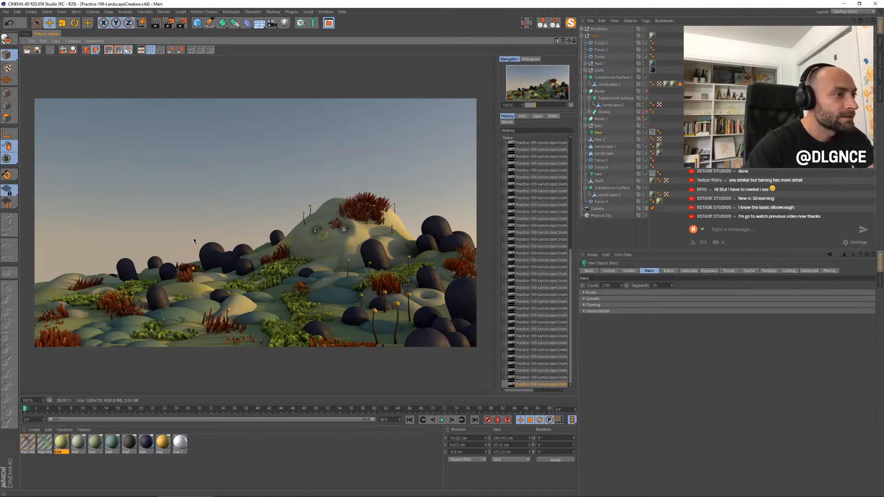
Step: Add a sphere, scale it down to about 58 cm, and place it in the air beside the creature
click(27, 34)
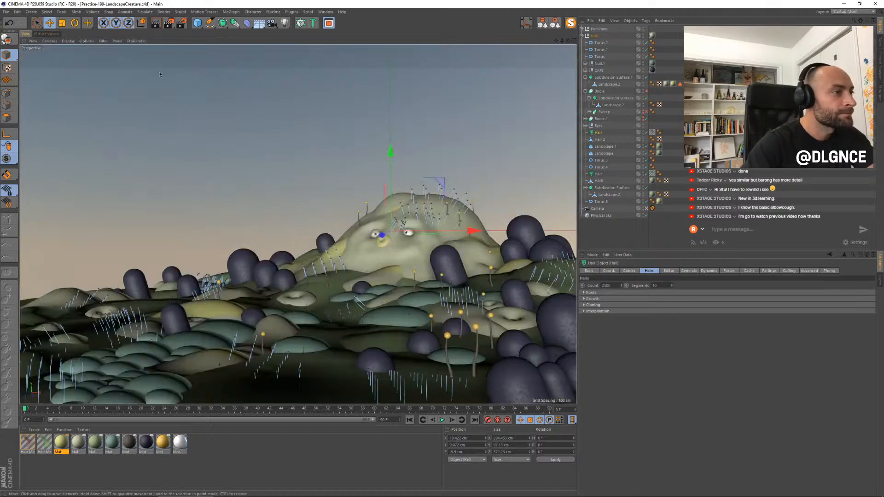
drag(197, 24, 334, 52)
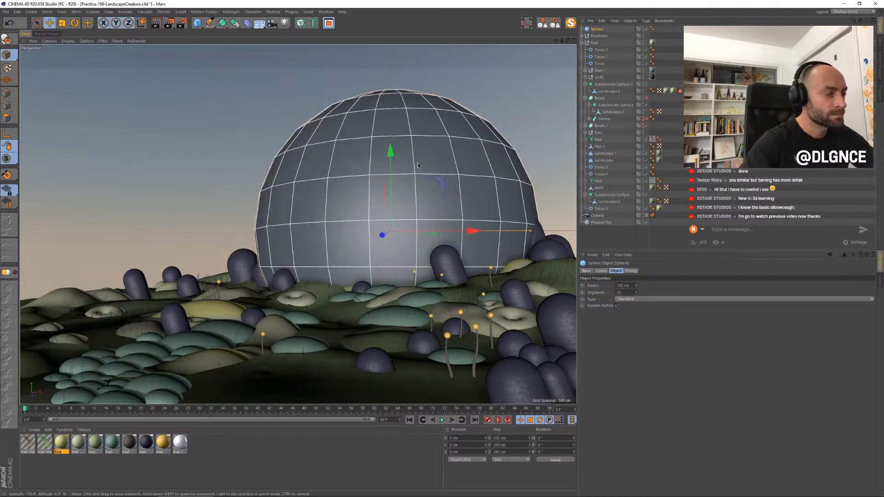
key(t)
drag(418, 166, 332, 231)
key(e)
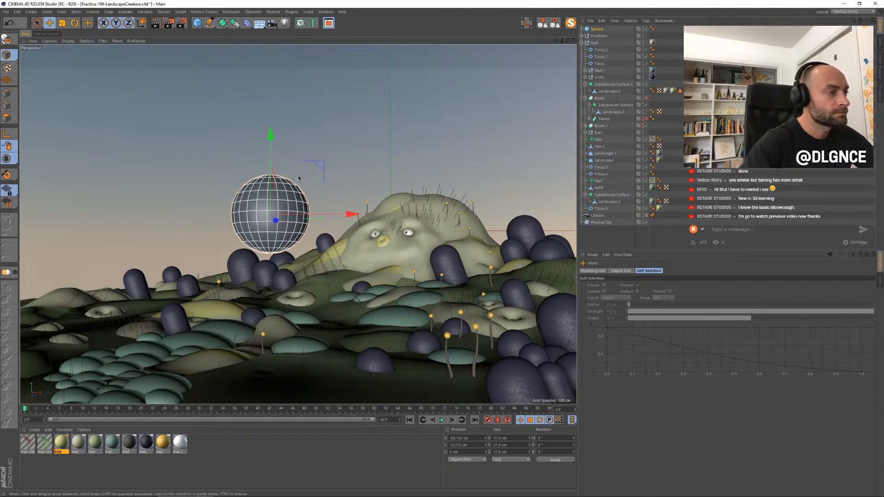
Step: Stretch the sphere vertically to about twice its height, make it editable, and raise it clear of the ground
key(t)
drag(271, 134, 271, 121)
click(18, 120)
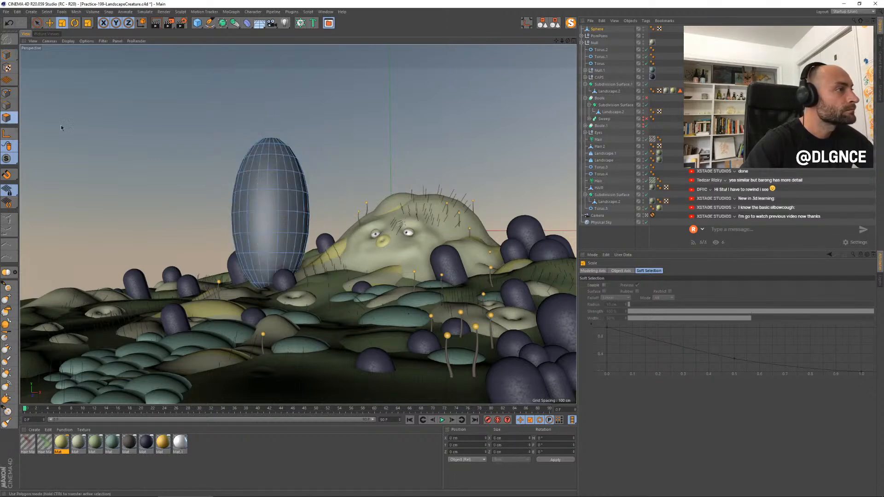
click(7, 55)
key(e)
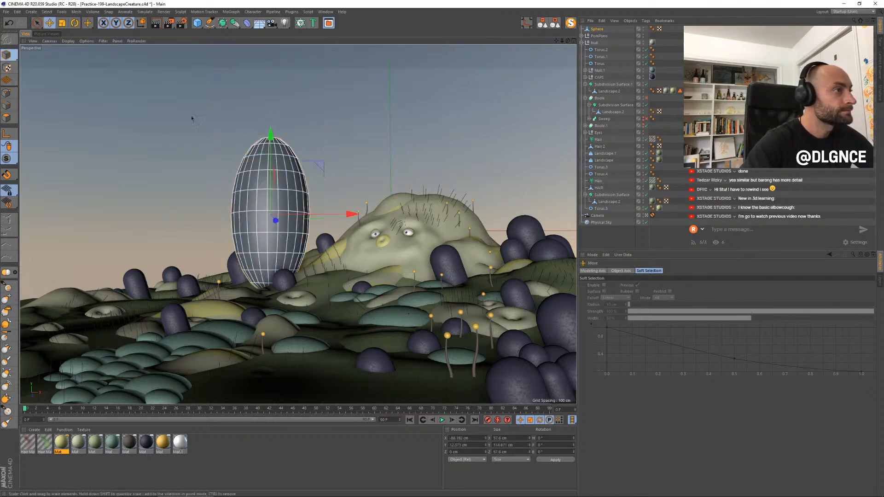
drag(269, 168, 271, 108)
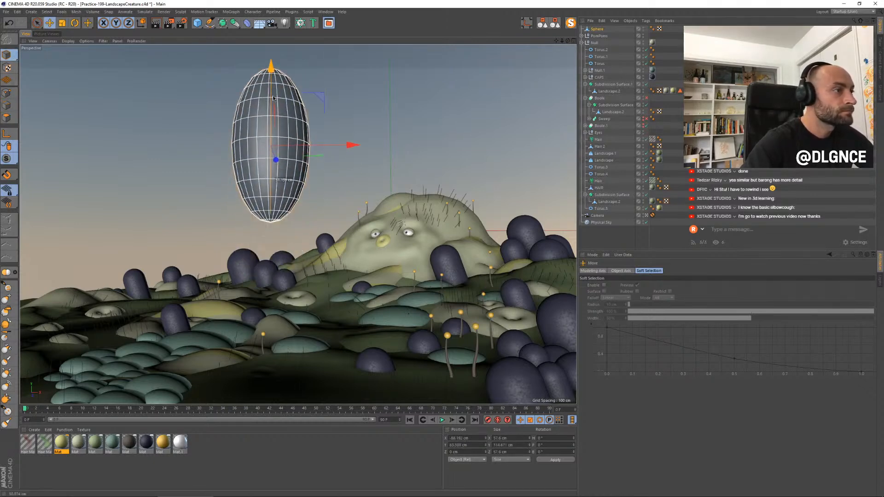
Step: Push the bottom polygons of the stretched sphere upward using soft selection with a 52 cm radius
click(8, 118)
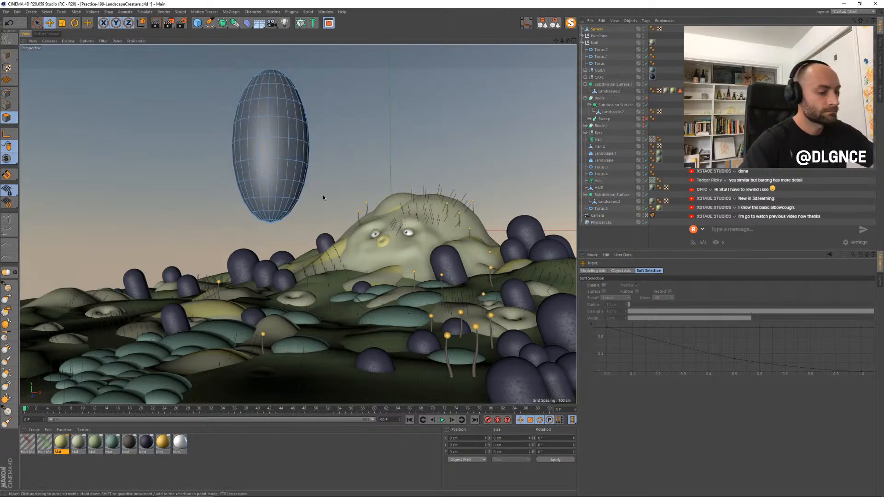
click(271, 220)
key(e)
click(603, 285)
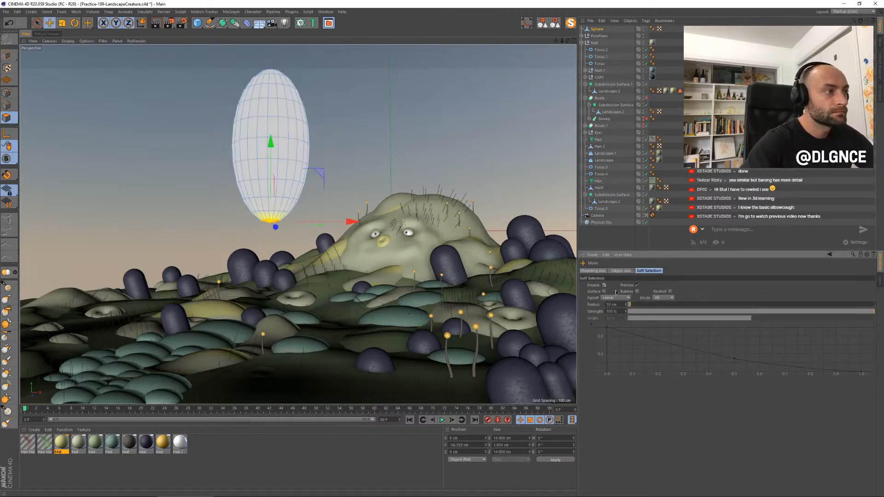
drag(639, 308, 642, 305)
drag(271, 144, 266, 174)
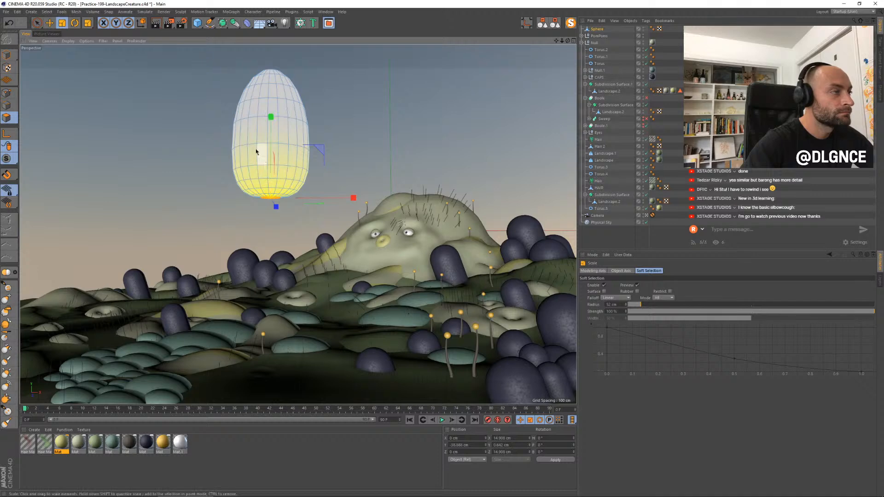
Step: Lower the egg-shaped sphere and scale it to about 34 cm wide and 84 cm tall as a treetop
click(7, 55)
drag(271, 83, 271, 121)
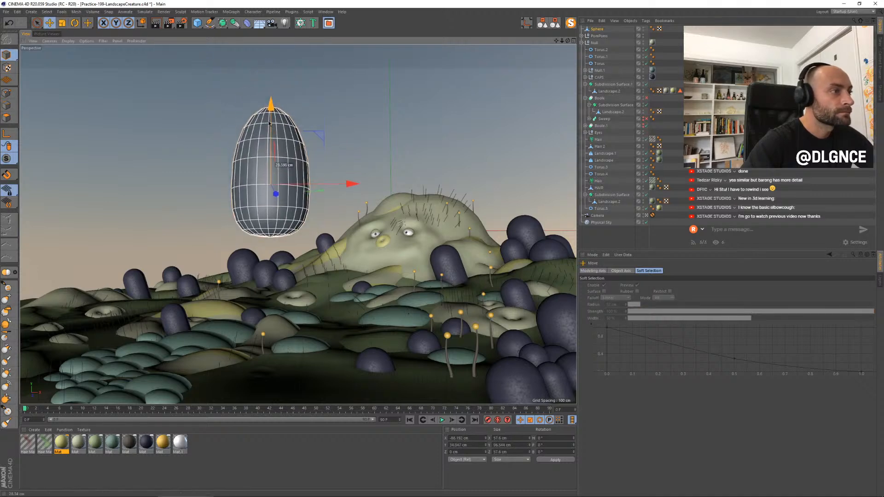
key(t)
drag(338, 168, 277, 152)
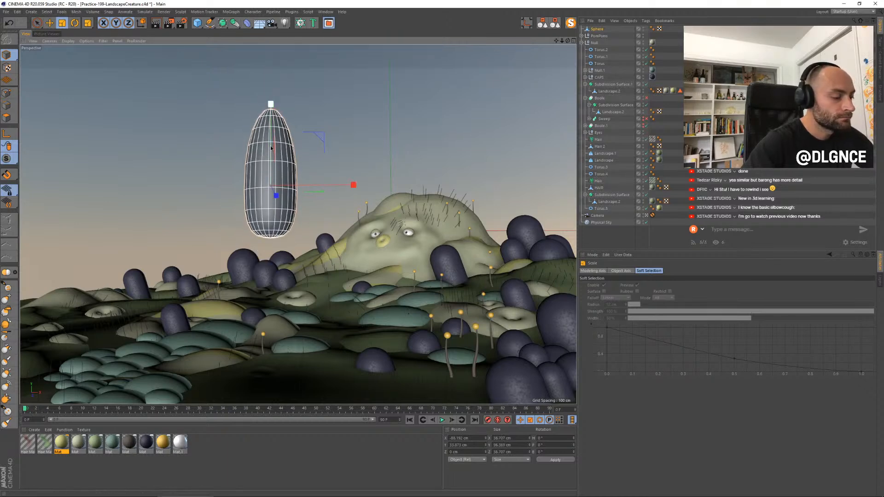
drag(376, 156, 345, 152)
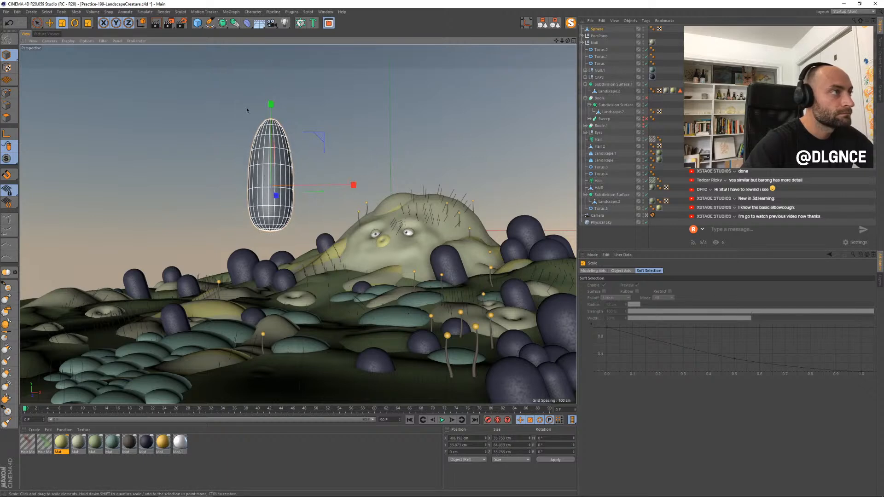
Step: Add a cylinder at the treetop's position, separate the sphere from it in the hierarchy, and narrow it to about 11 cm
drag(198, 26, 337, 33)
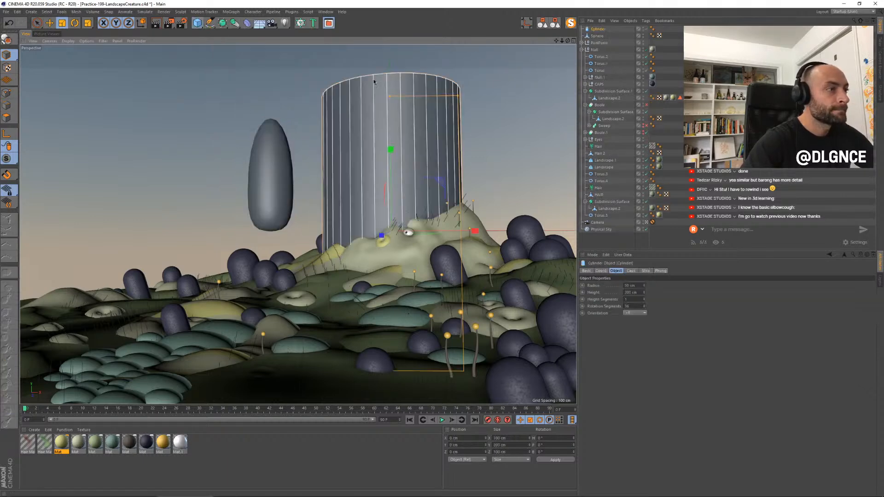
key(ctrl+z)
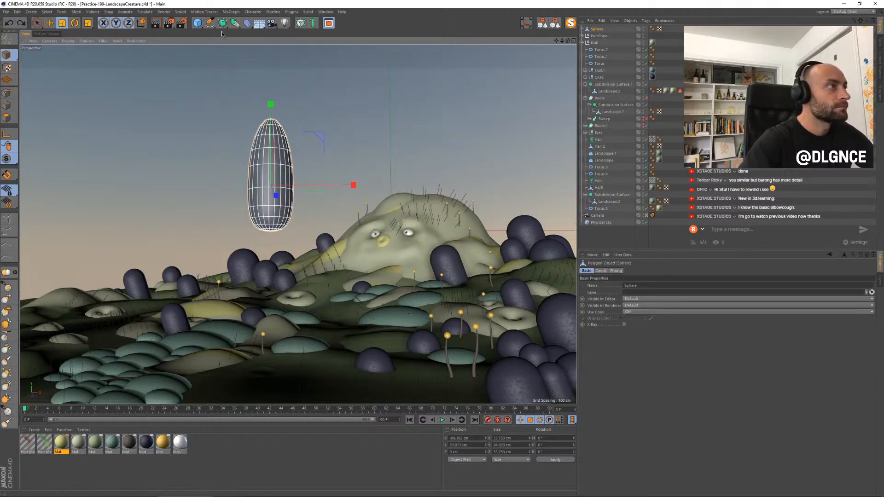
drag(199, 24, 337, 33)
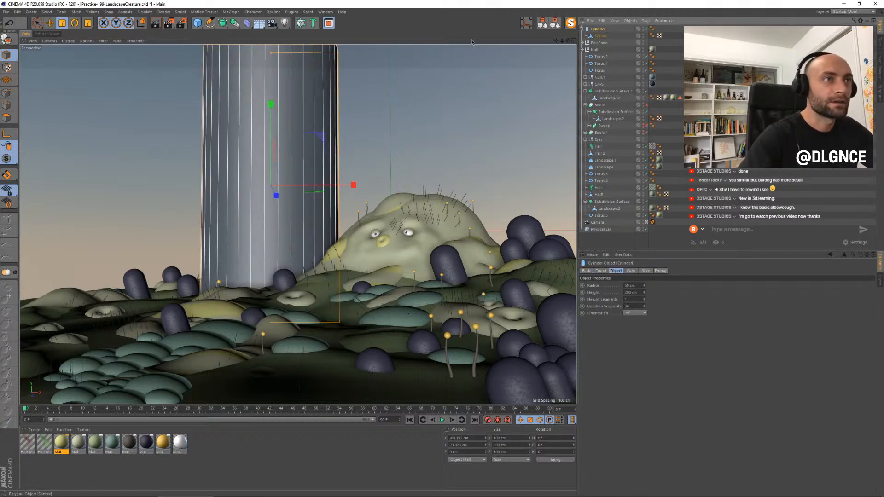
drag(272, 53, 282, 86)
drag(603, 36, 604, 28)
drag(400, 119, 324, 140)
Step: Lower the cylinder beneath the treetop and resize it into a trunk about 8 cm wide and 35 cm tall
key(e)
drag(271, 122, 271, 176)
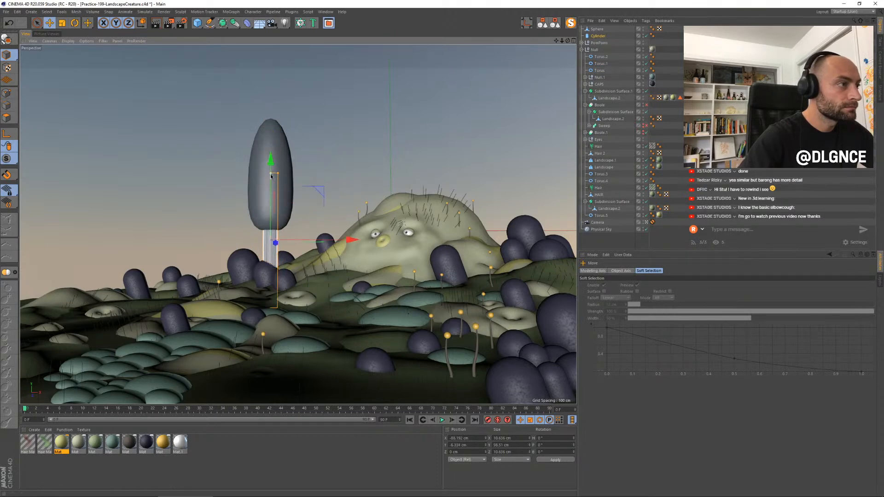
key(t)
drag(328, 197, 327, 201)
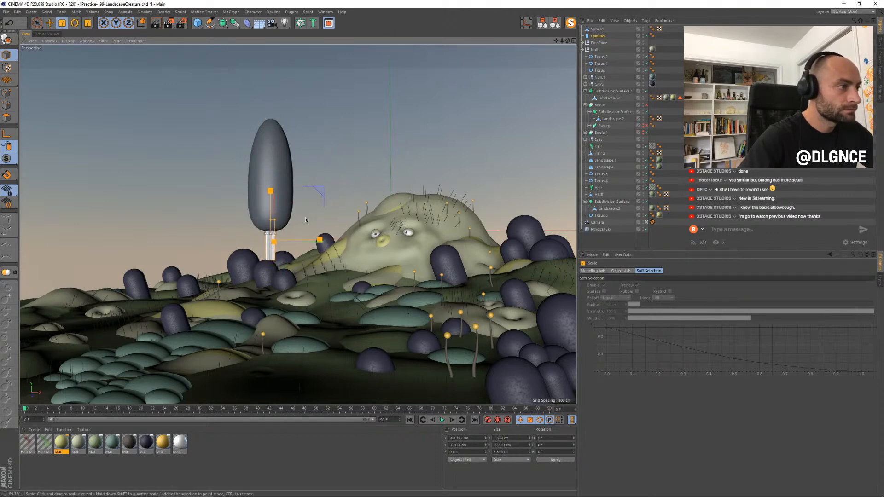
drag(266, 179, 271, 180)
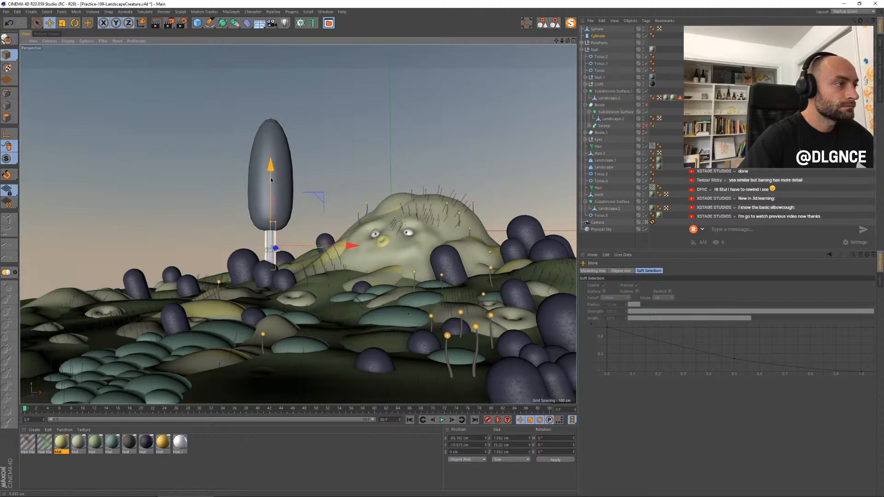
Step: Select the treetop sphere, duplicate the teal Mat material, and open the copy for editing
click(597, 29)
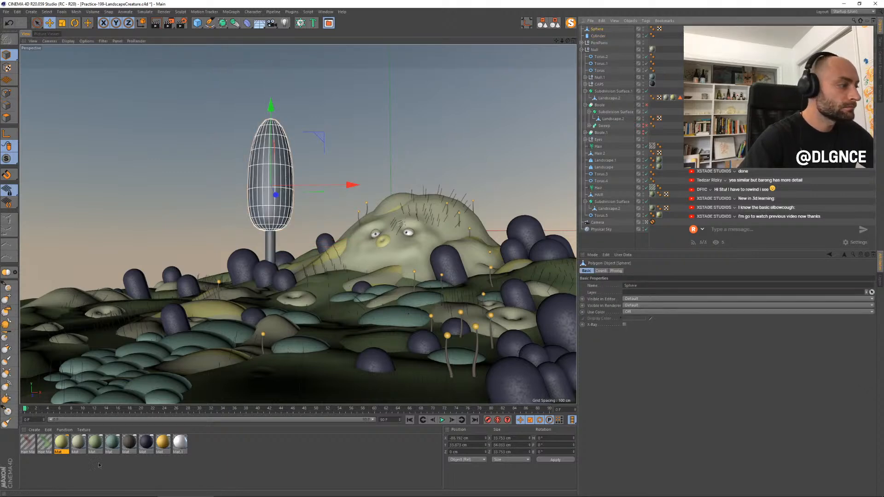
ctrl+drag(113, 444, 131, 444)
double_click(130, 442)
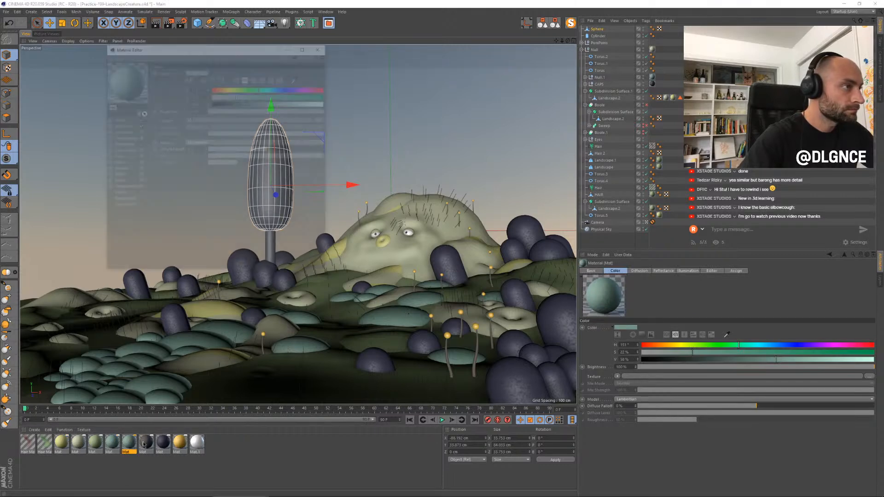
Step: Recolour the selected teal material to green (H 116°, S 32%, V 53%) and apply it to the tree's crown
drag(219, 50, 470, 166)
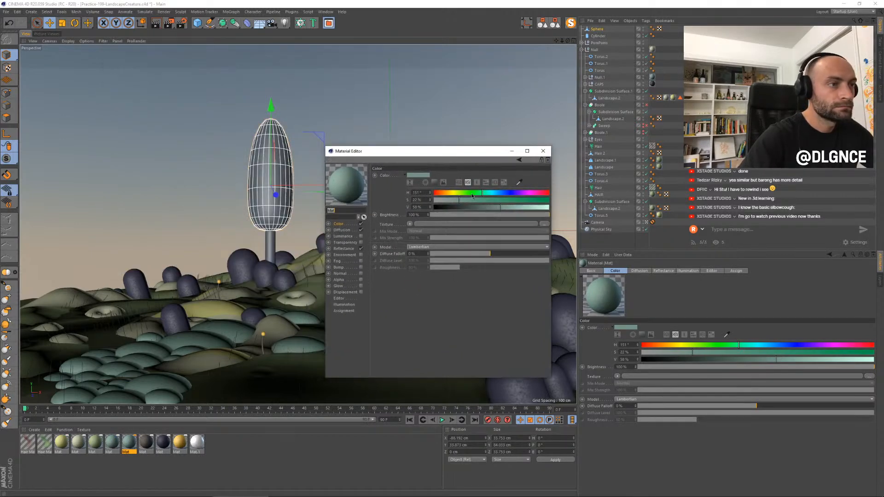
drag(496, 208, 495, 208)
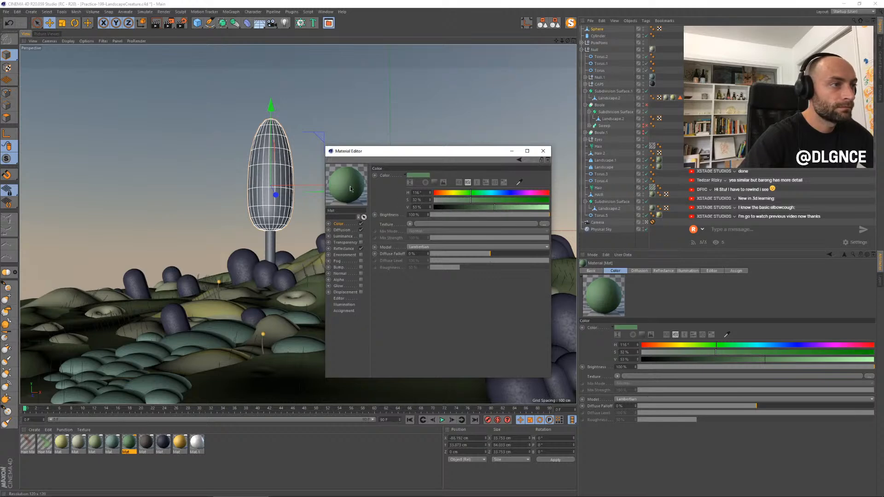
drag(272, 209, 272, 210)
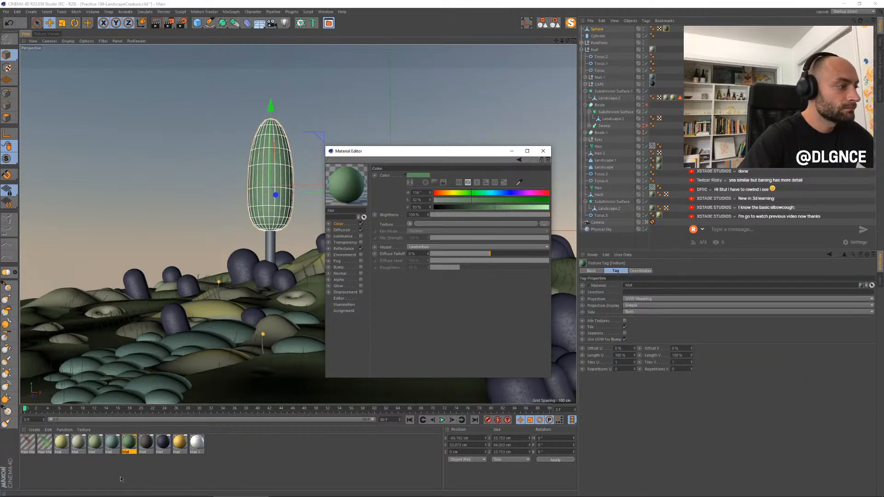
Step: Duplicate the dark brown material, shift the copy to a darker reddish brown (H 18°, V 28%), and apply it to the trunk
click(146, 444)
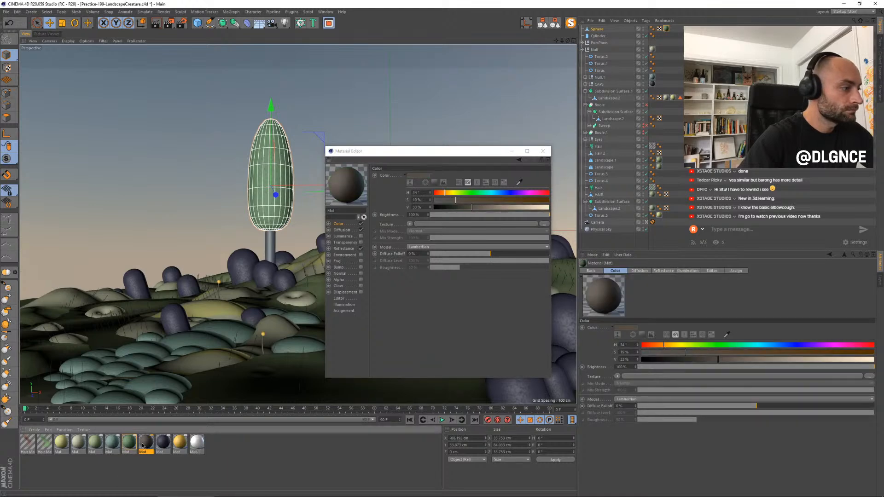
key(ctrl+c)
key(ctrl+v)
click(396, 286)
drag(442, 194, 439, 195)
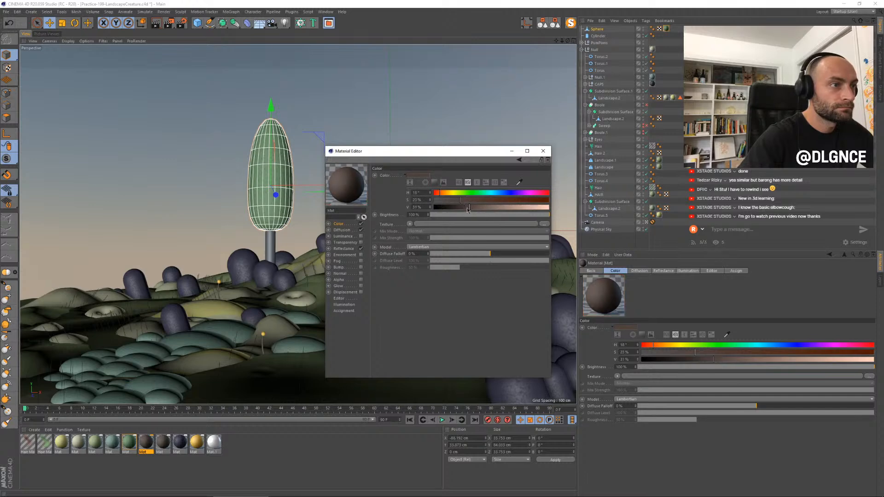
drag(268, 249, 269, 249)
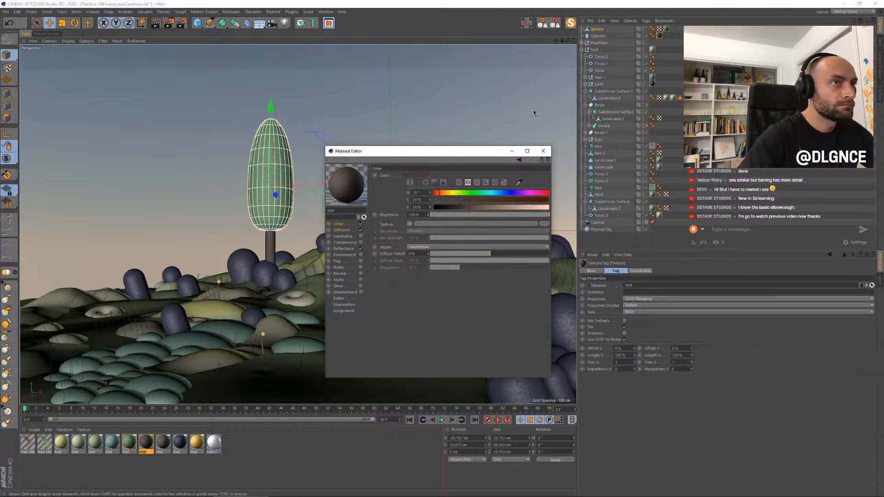
Step: Parent the crown sphere under the trunk cylinder and close the Material Editor
click(602, 36)
click(601, 30)
click(602, 37)
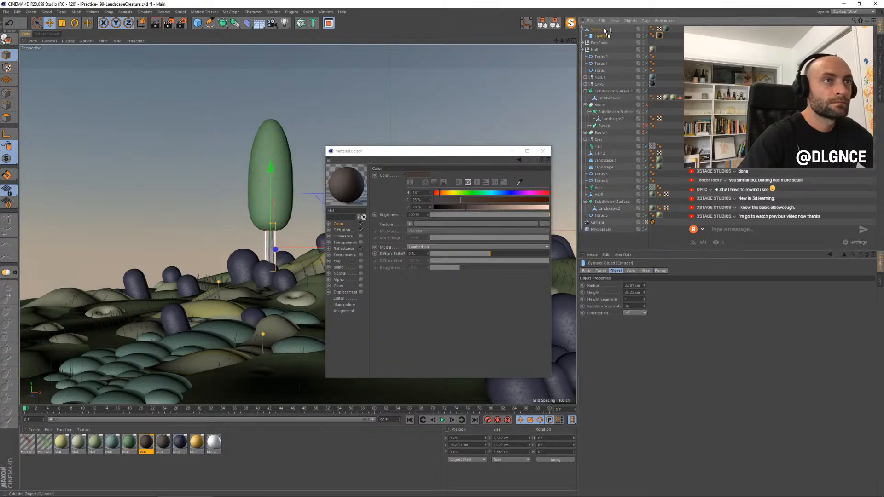
click(602, 29)
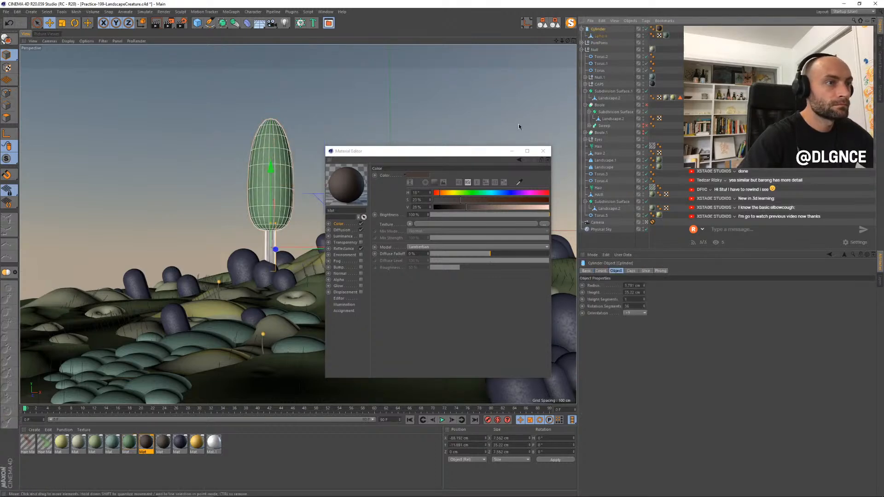
click(542, 151)
Step: Scale the whole tree down and place it behind the dark rocks beside the creature hill
key(t)
drag(416, 130, 293, 244)
key(e)
Step: Duplicate the tree and place the copy on the other side of the creature hill
key(t)
drag(350, 221, 488, 273)
key(e)
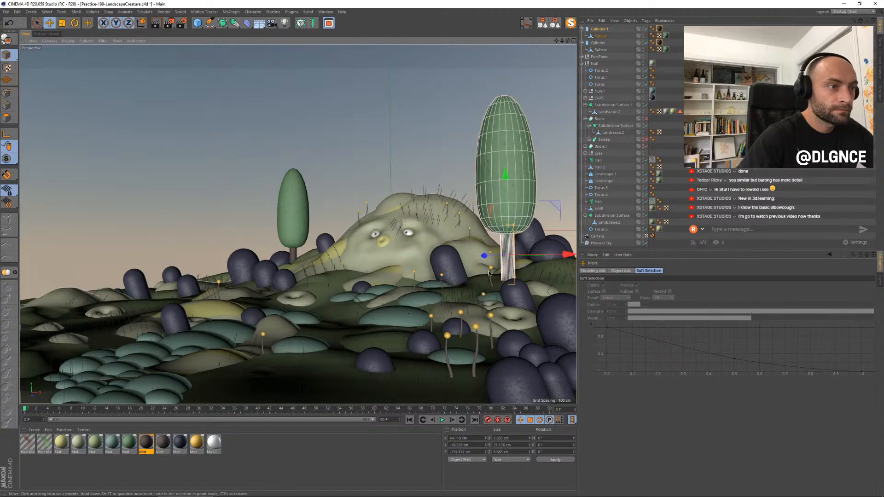
Step: Scale the copied tree down and reposition it on the right slope of the creature hill
key(t)
drag(406, 225, 368, 236)
key(e)
drag(555, 207, 536, 215)
key(t)
drag(559, 168, 531, 206)
key(e)
drag(477, 271, 493, 191)
key(t)
drag(390, 275, 445, 235)
key(e)
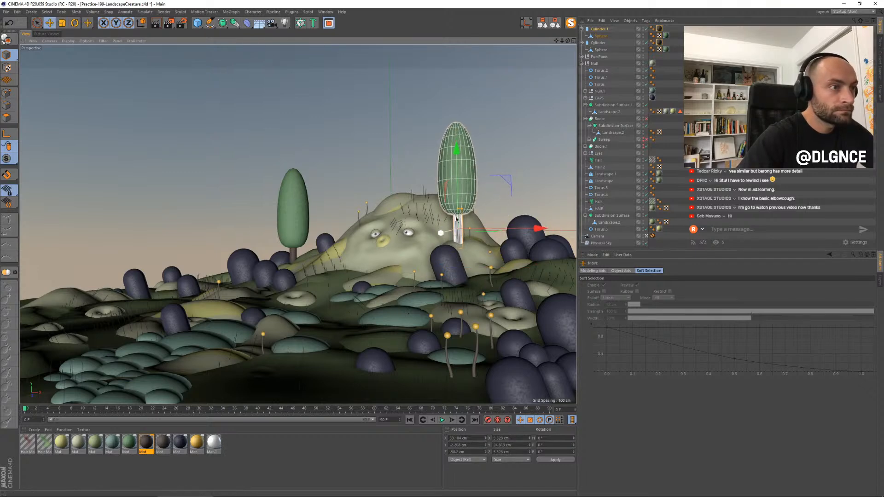
Step: Duplicate the hillside tree to the far left of the landscape and scale the copy down
drag(509, 188, 201, 253)
key(t)
drag(244, 210, 271, 232)
key(e)
Step: Duplicate the left tree again, set the copy further back between the two left trees, and scale it down
ctrl+drag(234, 272, 236, 274)
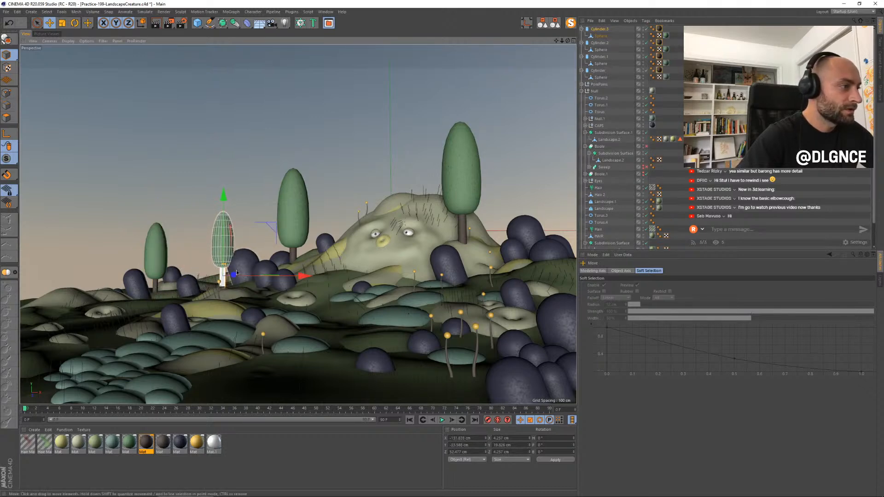
drag(272, 228, 256, 226)
drag(220, 275, 226, 275)
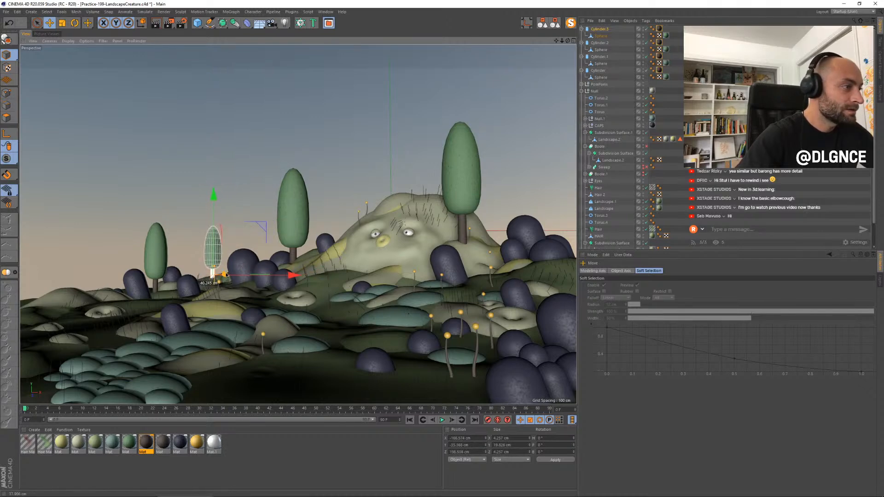
key(t)
drag(311, 212, 293, 213)
key(e)
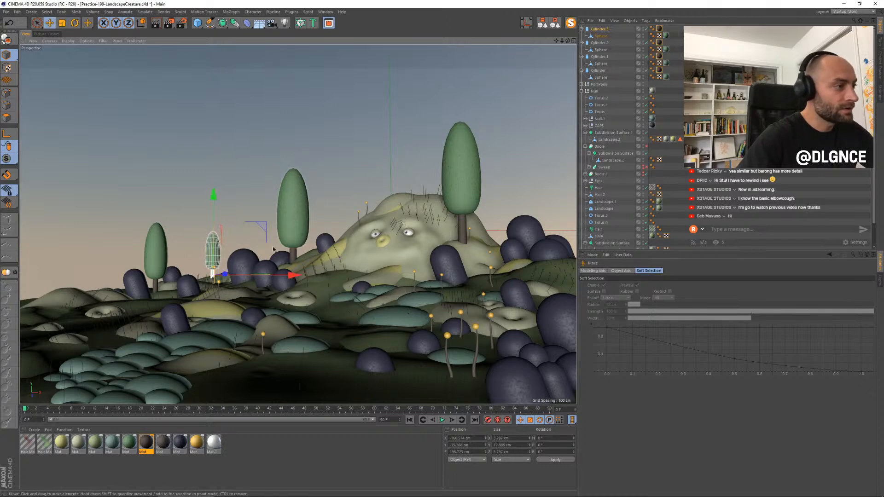
Step: Duplicate the smallest tree, try the copy on the right side, and settle it at the far left edge of the landscape
ctrl+drag(289, 281, 561, 226)
key(t)
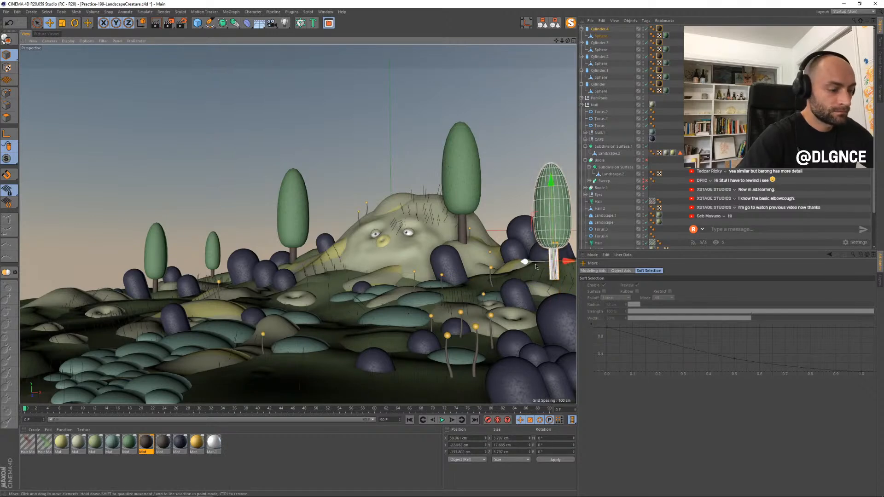
key(e)
drag(499, 286, 503, 244)
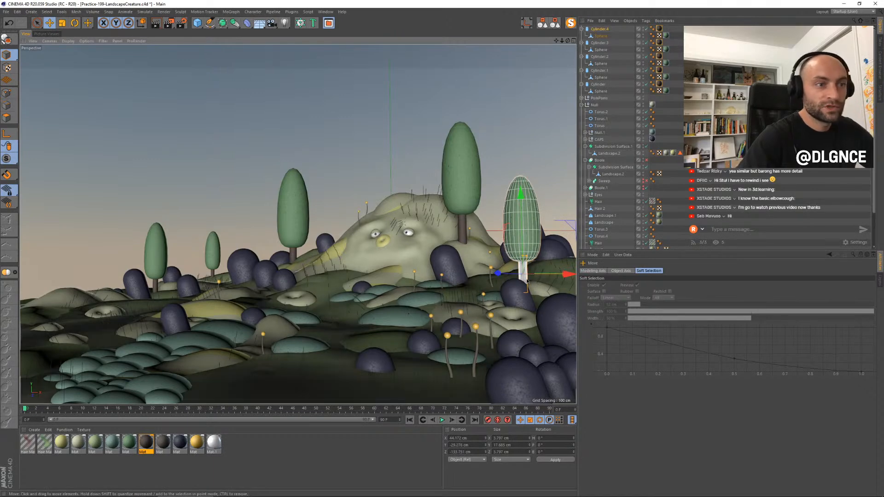
drag(523, 274, 496, 287)
drag(476, 215, 477, 246)
drag(459, 298, 495, 314)
drag(557, 311, 141, 291)
drag(123, 233, 125, 238)
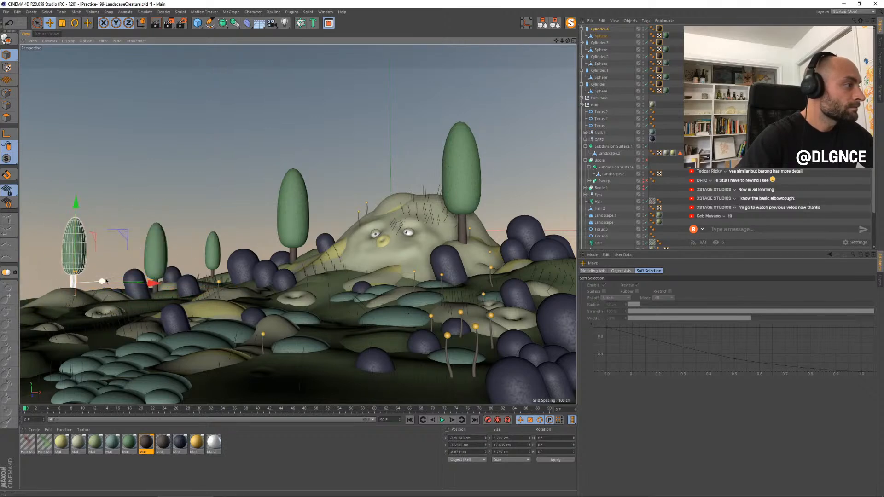
drag(105, 279, 81, 286)
mouse_move(99, 234)
mouse_down()
mouse_move(118, 233)
mouse_move(108, 236)
mouse_up()
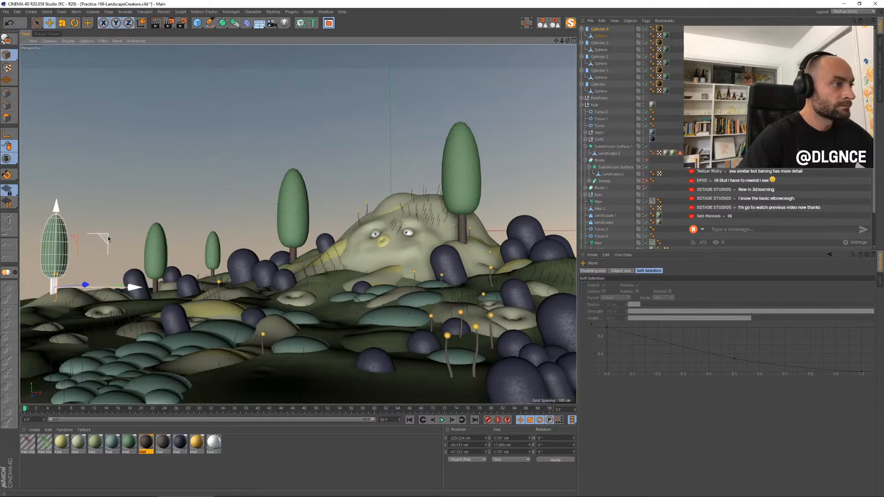
Step: Scale the smallest background tree down to about 80%
click(217, 251)
key(t)
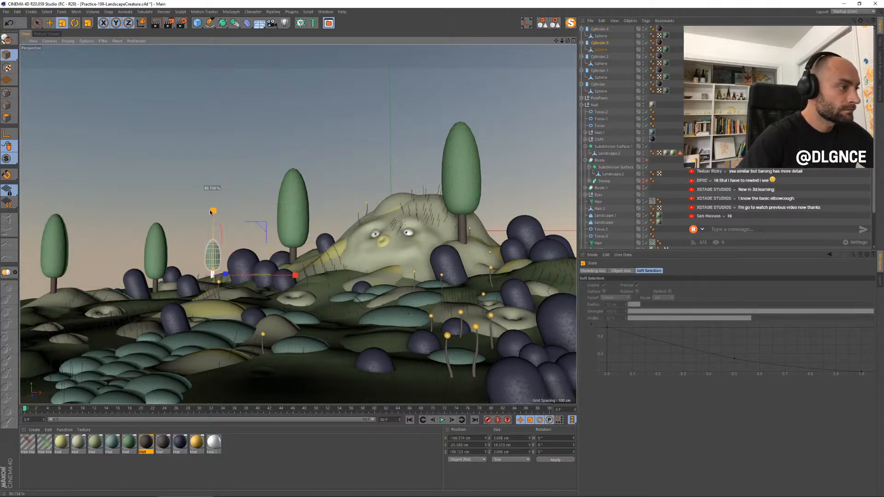
drag(210, 213, 210, 214)
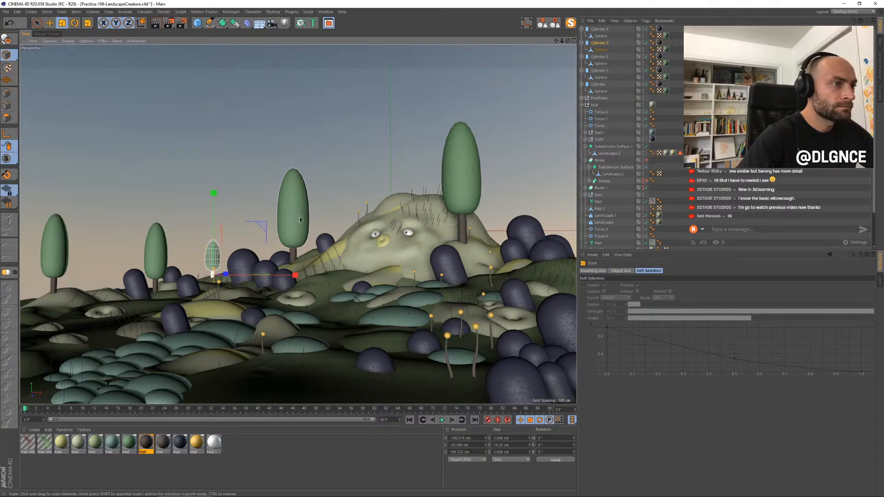
Step: Scale down the crown of the hillside tree and lower it onto its trunk
click(455, 195)
drag(528, 136, 492, 162)
key(e)
drag(457, 127, 455, 136)
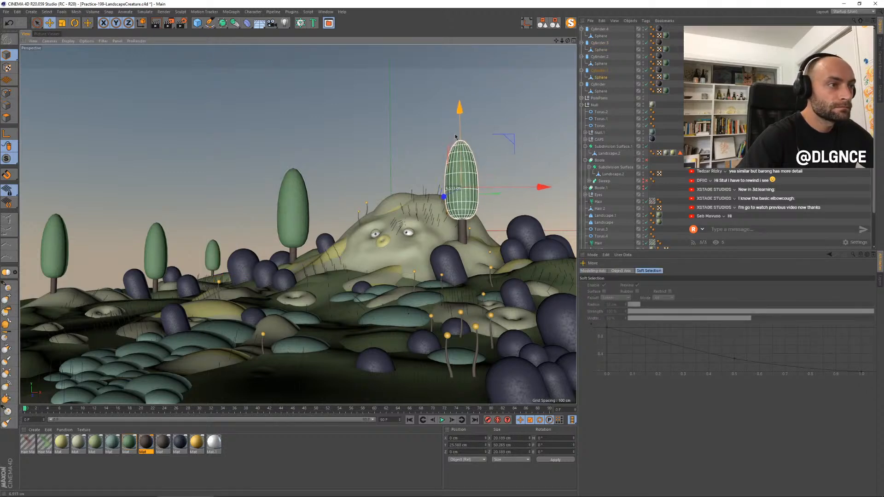
Step: Move the whole hillside tree slightly right and further back on the slope
click(599, 70)
drag(534, 229, 540, 229)
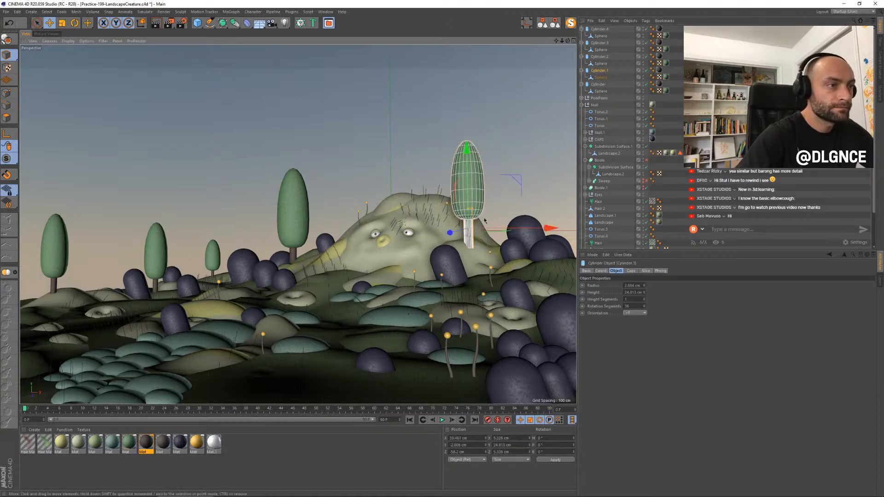
drag(449, 232, 456, 232)
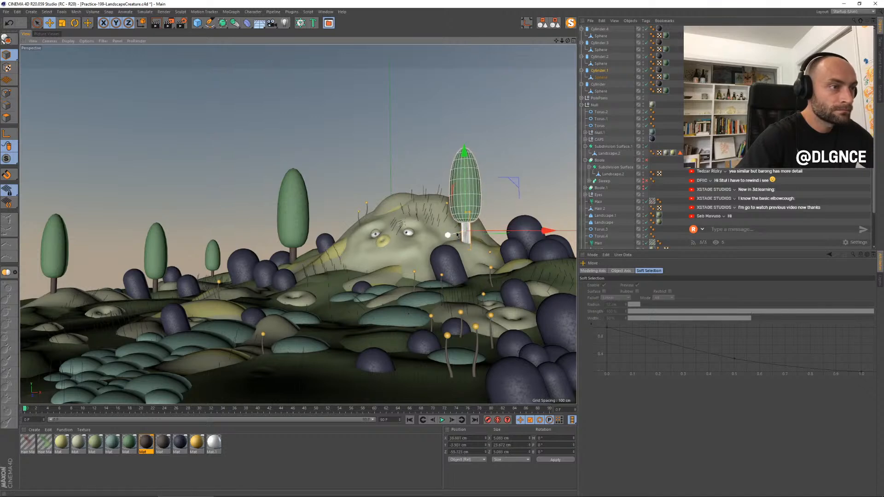
Step: Move the far-left tree inward from the frame edge and scale it up
click(63, 264)
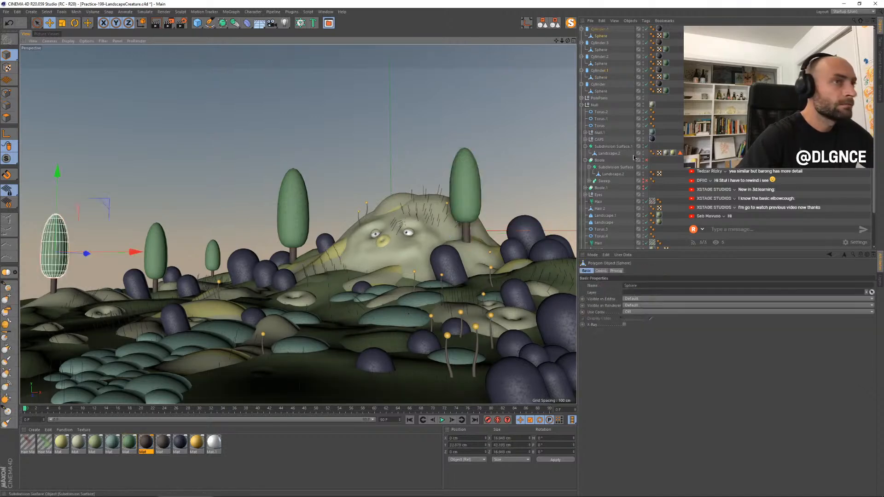
click(54, 282)
drag(138, 292, 152, 292)
key(t)
drag(133, 322, 158, 322)
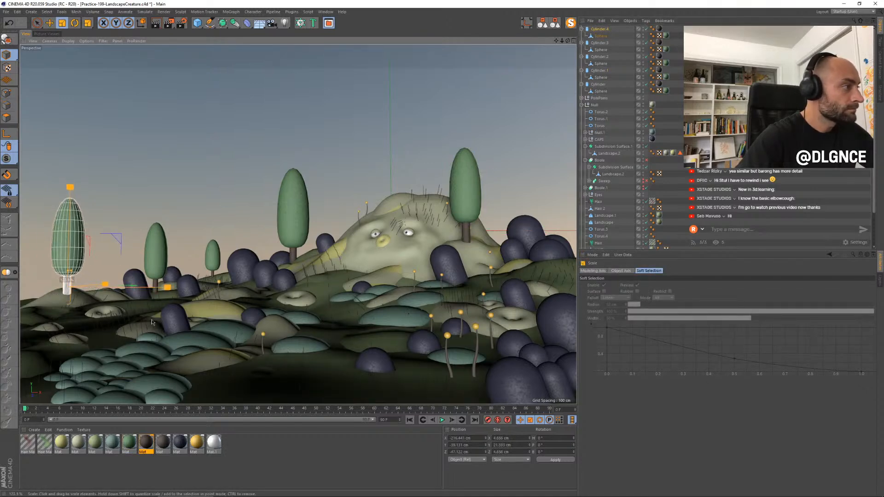
drag(97, 284, 102, 284)
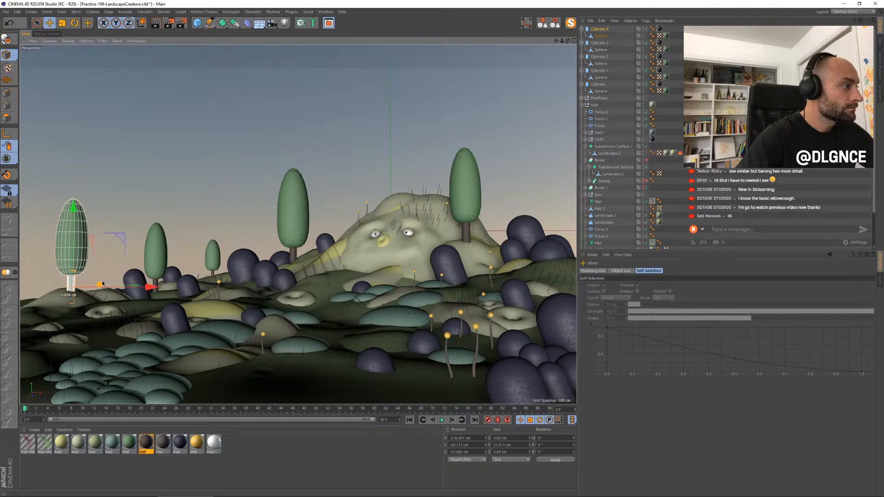
Step: Render the scene with the new trees and compare it with the earlier renders in the history before returning to the viewport
key(shift+r)
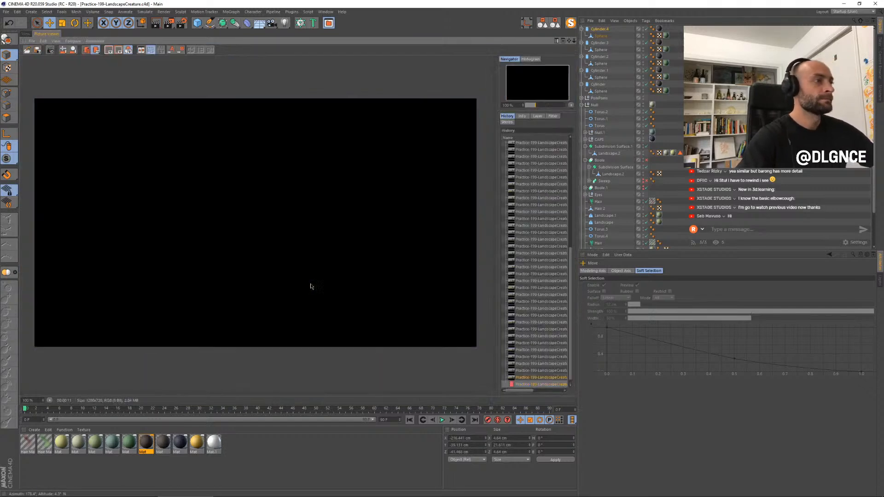
click(524, 372)
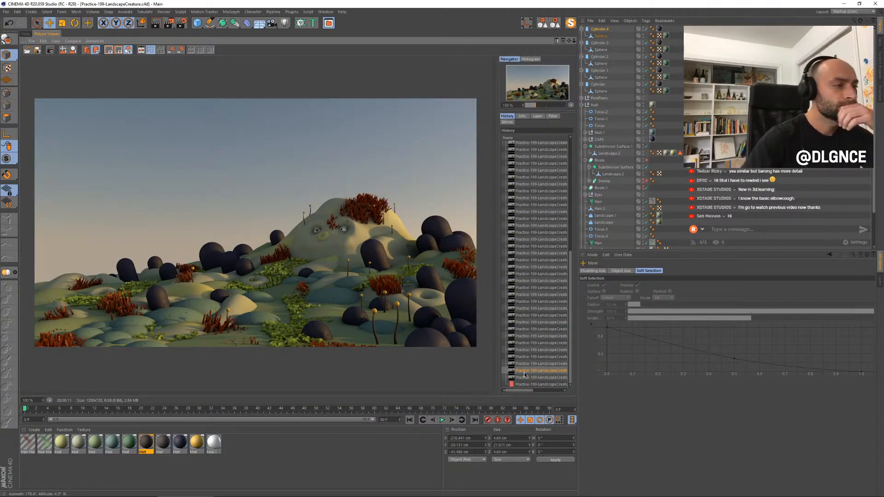
key(Down)
key(Down)
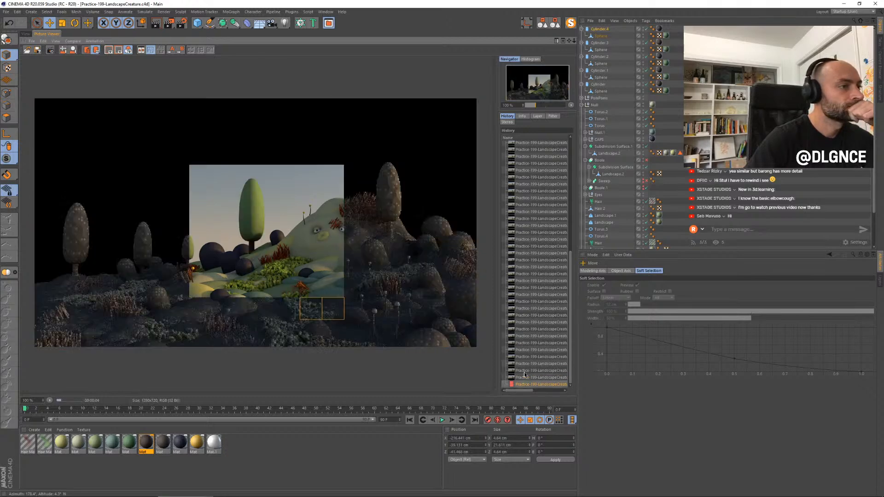
key(Up)
key(Down)
key(Up)
key(Down)
key(Up)
key(Up)
key(Up)
key(Up)
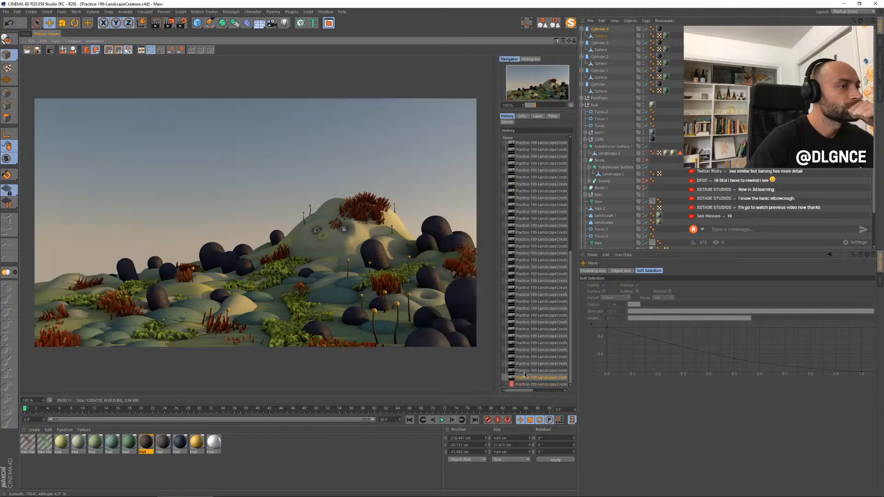
key(Down)
key(Down)
key(Down)
key(Down)
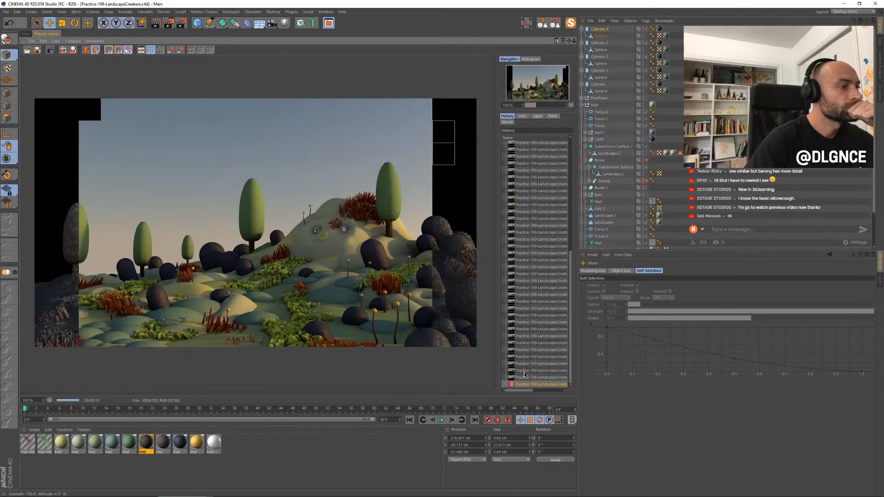
key(Up)
key(Up)
key(Up)
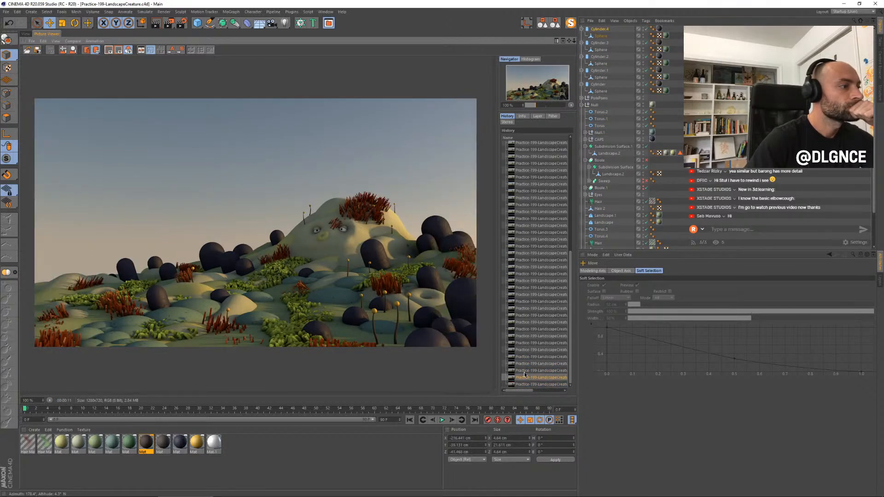
key(Down)
key(Down)
key(Down)
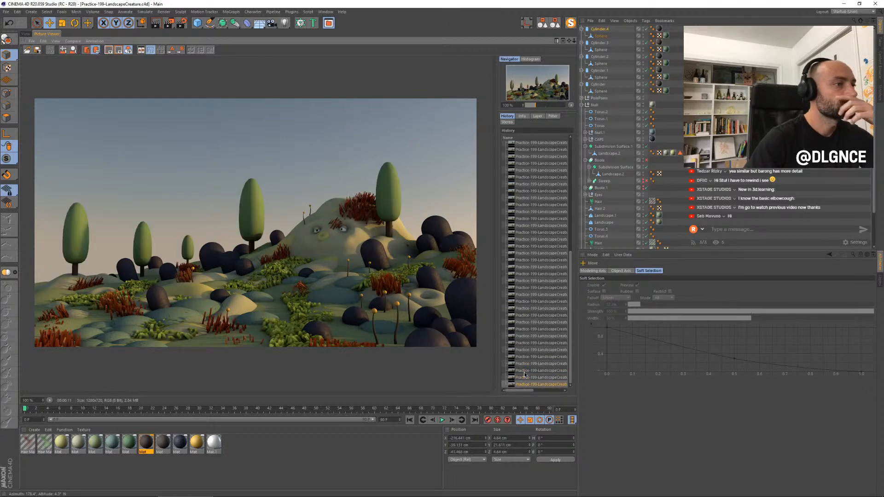
key(Up)
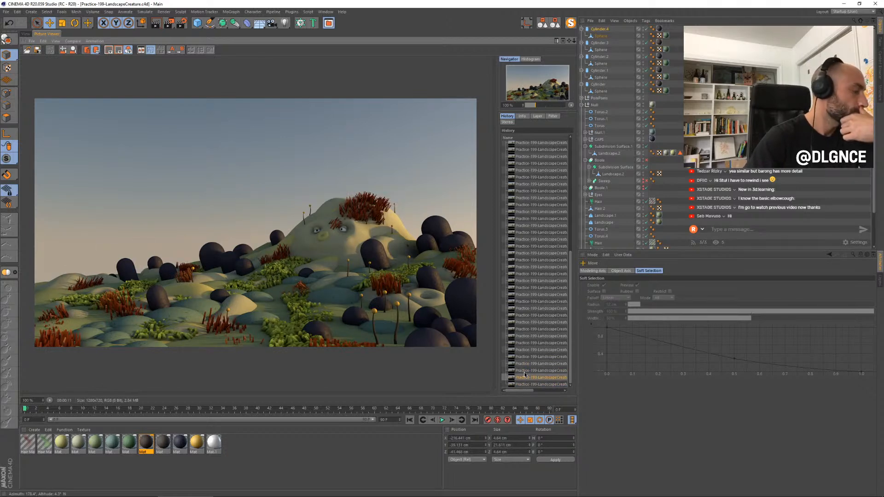
key(Down)
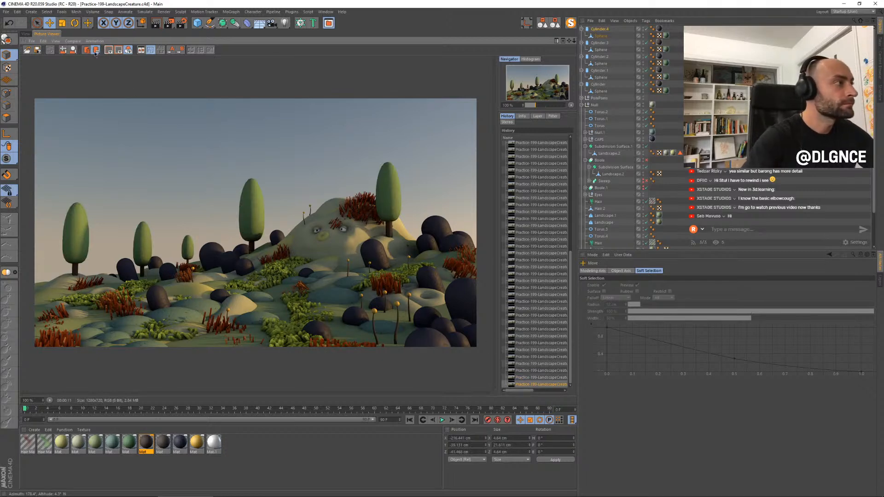
click(26, 35)
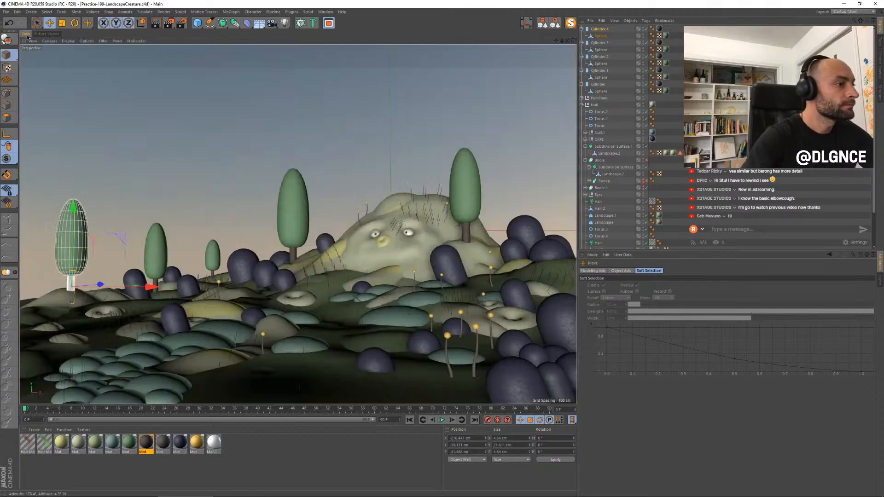
Step: Place a teal cap on the creature's face beside the eye and rotate it toward the slope of the head
click(363, 298)
drag(367, 299, 375, 247)
key(r)
scroll(668, 222, down, 2)
scroll(668, 222, up, 2)
click(543, 22)
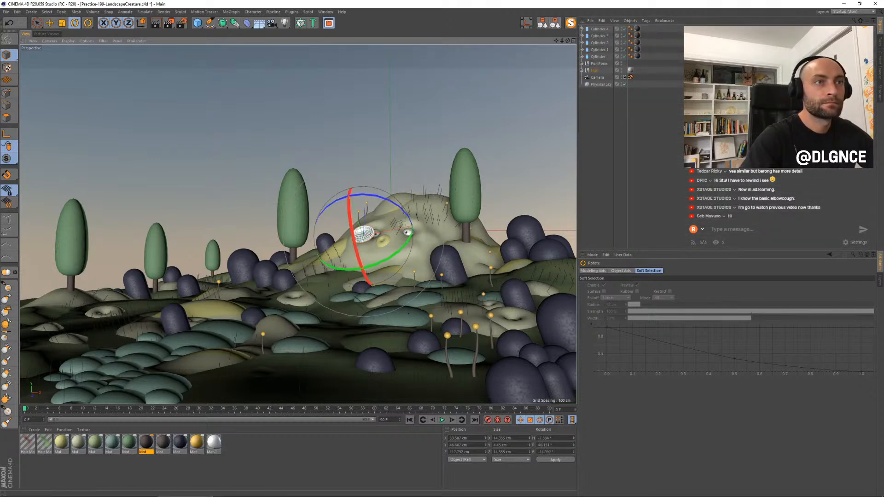
Step: Leave the scene camera view and seat the teal cap on the cheek below the creature's eye
click(625, 77)
alt+drag(415, 85, 413, 117)
key(s)
alt+drag(371, 214, 492, 167)
key(e)
drag(306, 153, 104, 222)
Step: Copy the cheek cap onto the forehead above the eye and rotate it to follow the surface
alt+drag(175, 235, 449, 96)
key(r)
key(e)
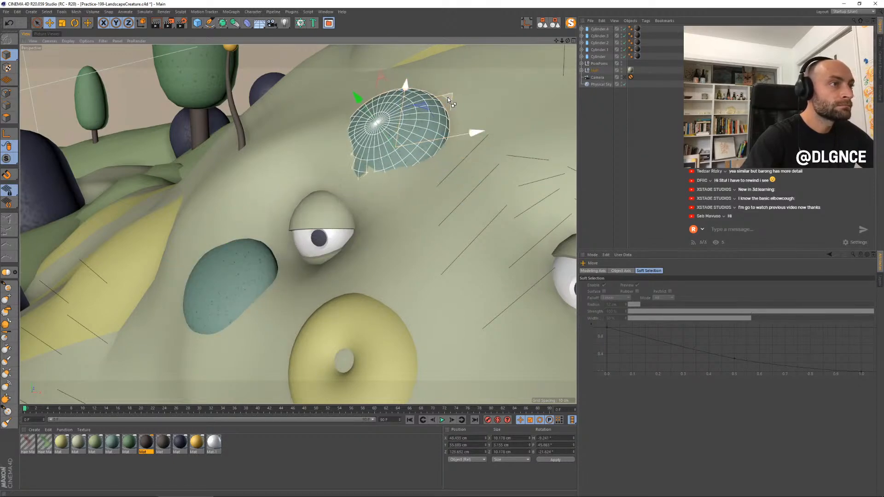
key(r)
mouse_move(399, 110)
mouse_down()
mouse_move(411, 101)
mouse_move(407, 110)
mouse_up()
key(e)
drag(366, 76, 369, 81)
Step: Copy the forehead cap toward the middle of the brow and scale the copy up
drag(449, 104, 542, 75)
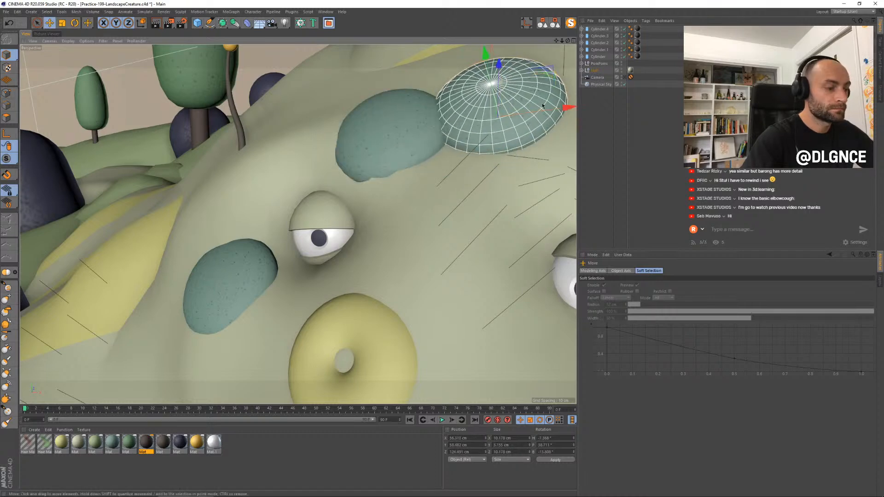
key(t)
drag(553, 106, 572, 140)
alt+middle_drag(516, 177, 428, 226)
alt+right_drag(428, 225, 400, 212)
Step: Copy the large cap to a spot behind the other forehead caps and scale the copy down
key(e)
drag(463, 157, 430, 98)
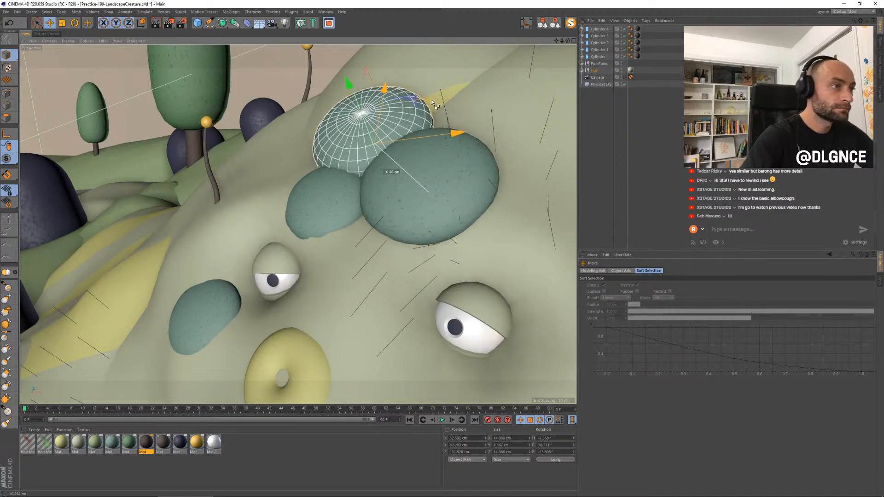
key(t)
drag(473, 81, 430, 137)
key(e)
key(super)
key(super)
key(super+s)
click(379, 173)
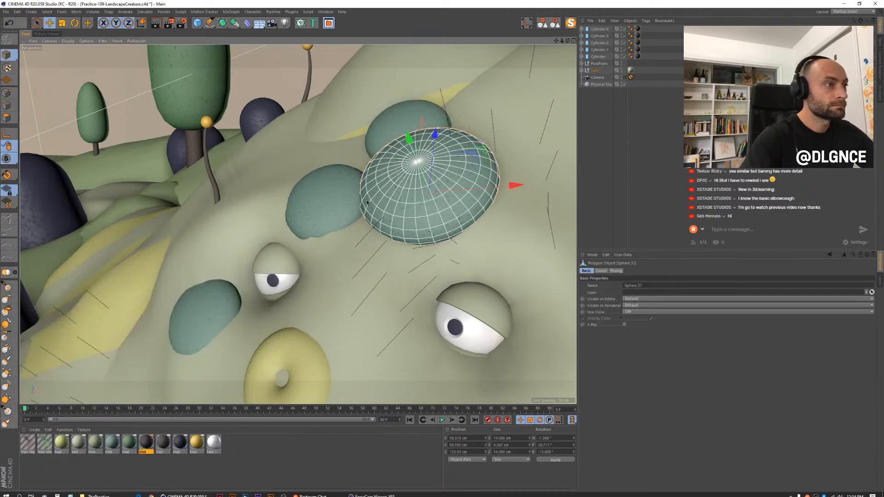
key(ctrl+a)
key(ctrl+z)
key(ctrl+z)
key(ctrl+z)
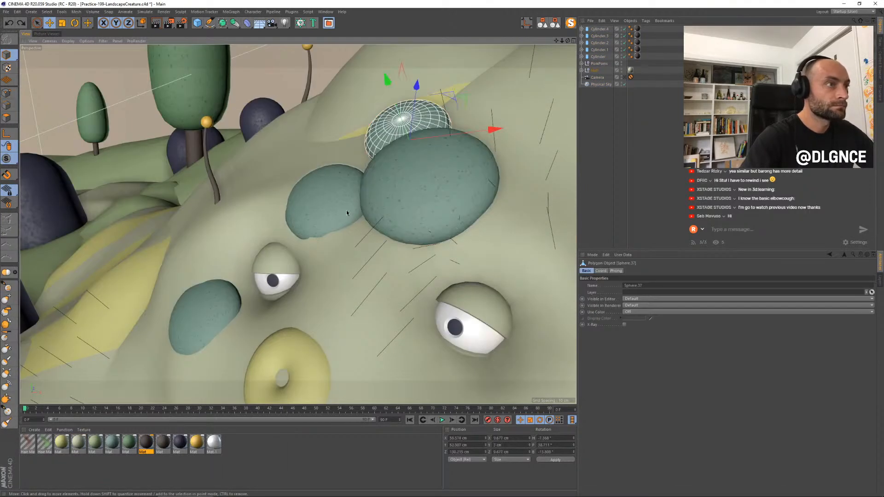
Step: Extend the forehead cluster along the outer brow with copies of the small cap, scaling the outermost one down
alt+drag(335, 215, 396, 193)
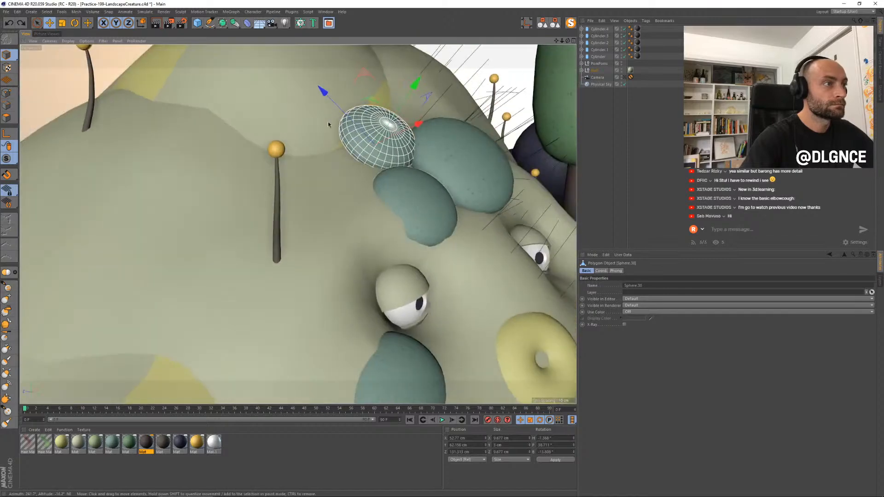
ctrl+drag(402, 100, 405, 96)
drag(337, 115, 345, 122)
alt+drag(433, 183, 336, 124)
key(r)
key(e)
key(t)
drag(416, 93, 340, 117)
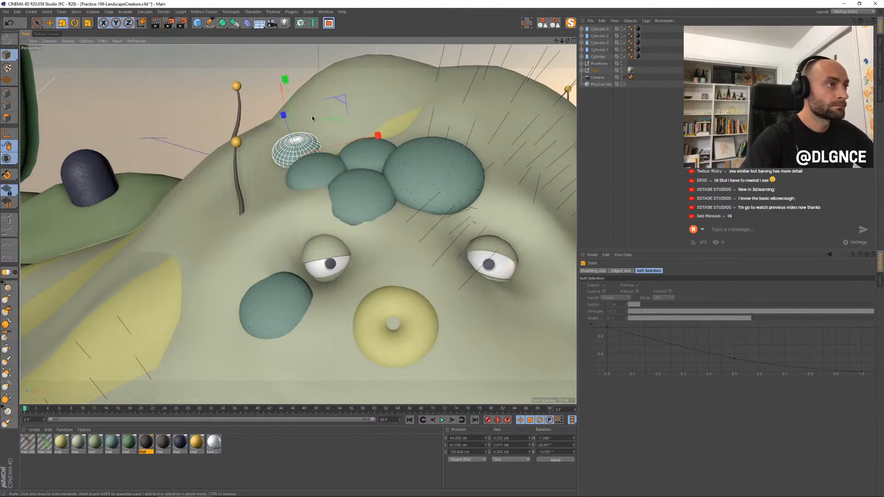
Step: Seat the small cap lower on the outer brow, fine-tune its scale, and return to the scene camera view
drag(289, 91, 288, 94)
drag(335, 123, 317, 185)
key(t)
drag(346, 144, 337, 136)
key(e)
drag(305, 165, 306, 170)
click(624, 77)
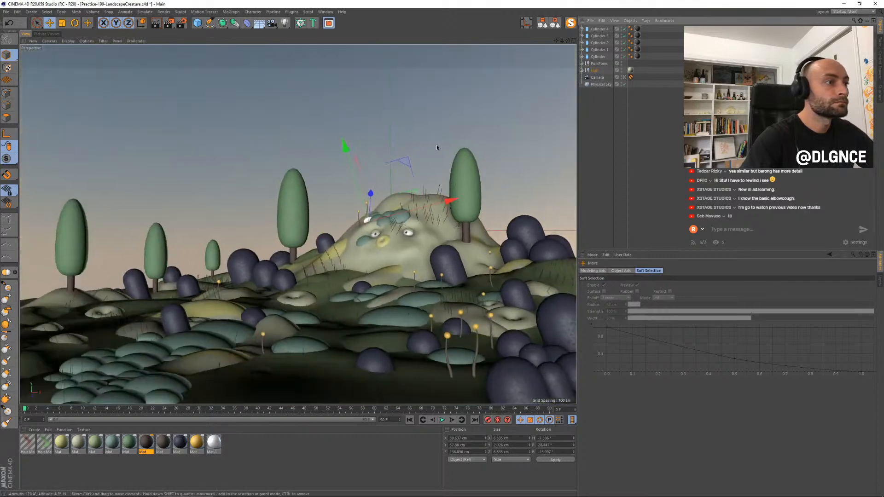
Step: Copy the cheek cap outward beside the creature's face and scale the copies down into a small cluster
click(369, 239)
drag(368, 216, 360, 220)
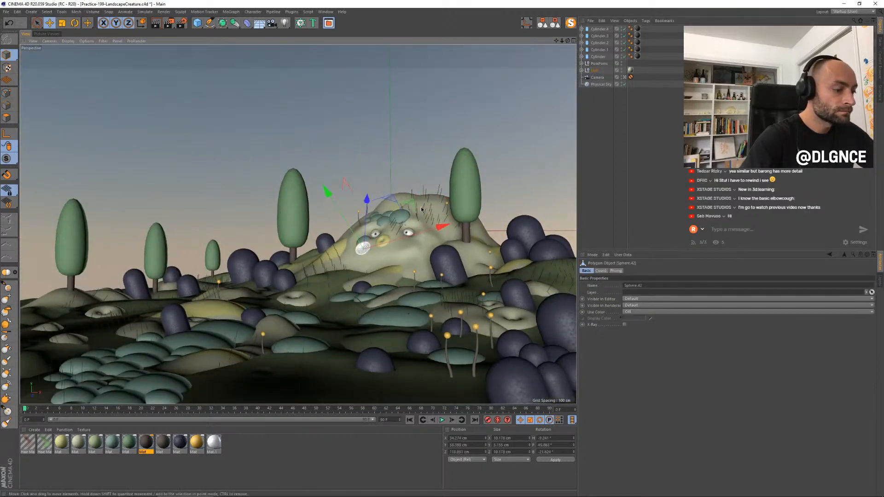
key(t)
key(e)
mouse_move(416, 213)
mouse_down()
mouse_move(421, 232)
mouse_move(386, 225)
mouse_move(405, 206)
mouse_up()
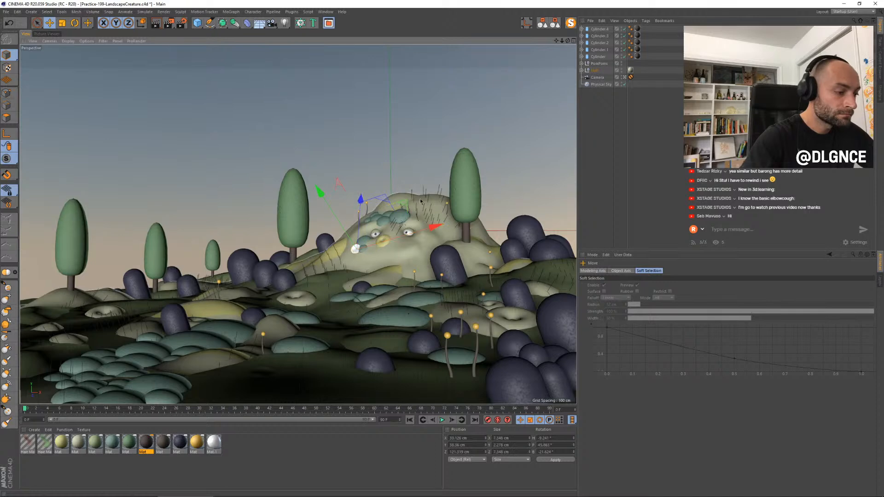
key(t)
drag(456, 171, 432, 186)
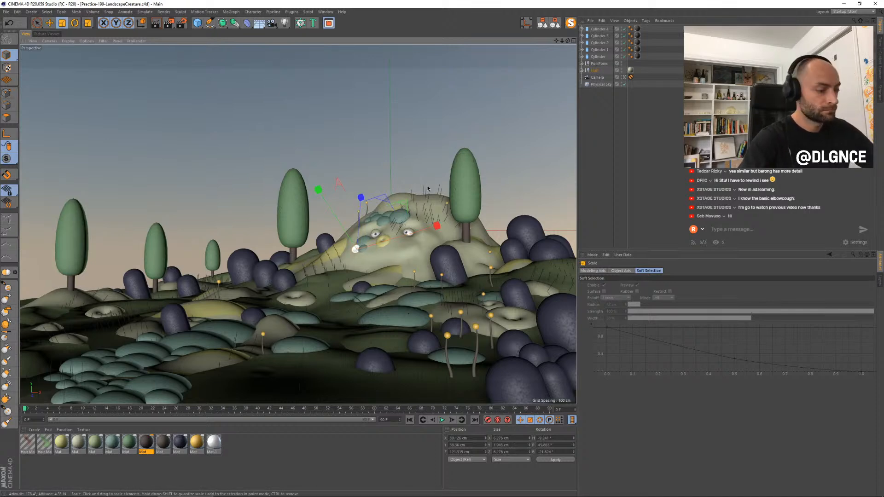
Step: Render the scene with the teal caps and compare it with the previous render before returning to the viewport
key(shift+r)
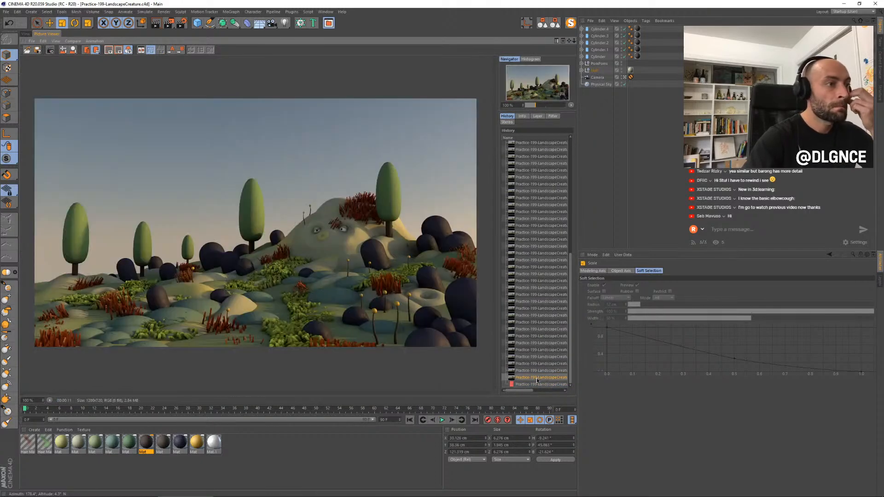
key(Down)
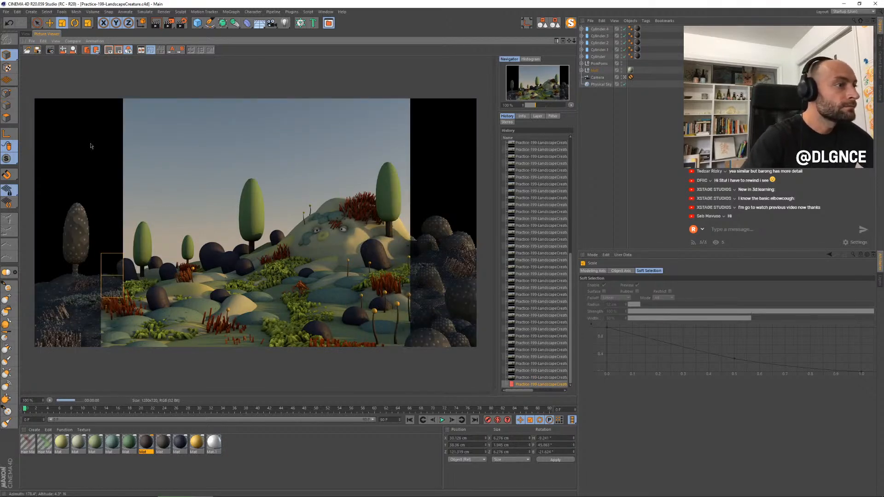
click(26, 34)
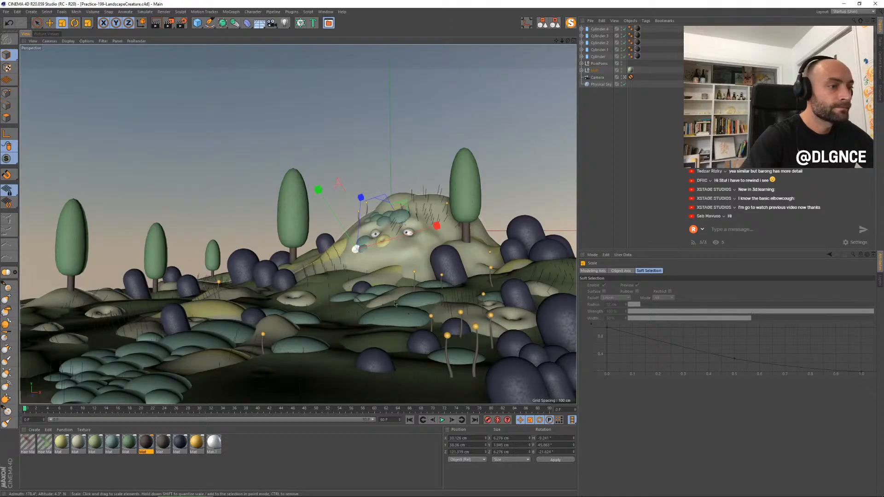
Step: Duplicate a foreground pom-pom stalk, place the copy within the cluster at the lower right of the landscape, and tilt it
click(478, 357)
key(e)
drag(461, 366, 498, 367)
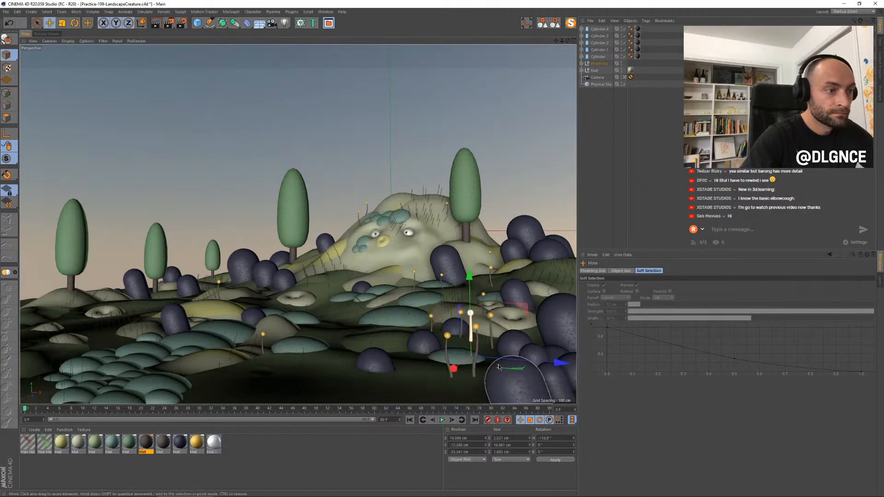
drag(525, 307, 486, 343)
key(r)
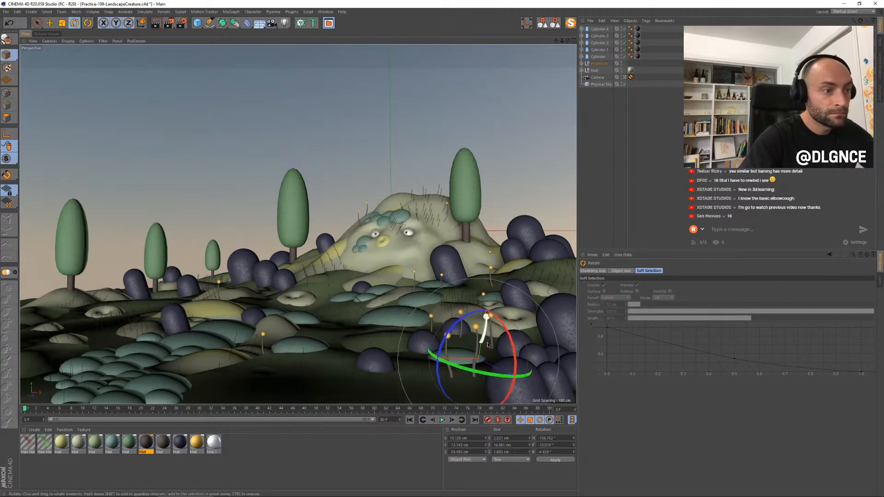
Step: Tilt individual pom-pom stalks in the foreground cluster to vary their angles
click(493, 343)
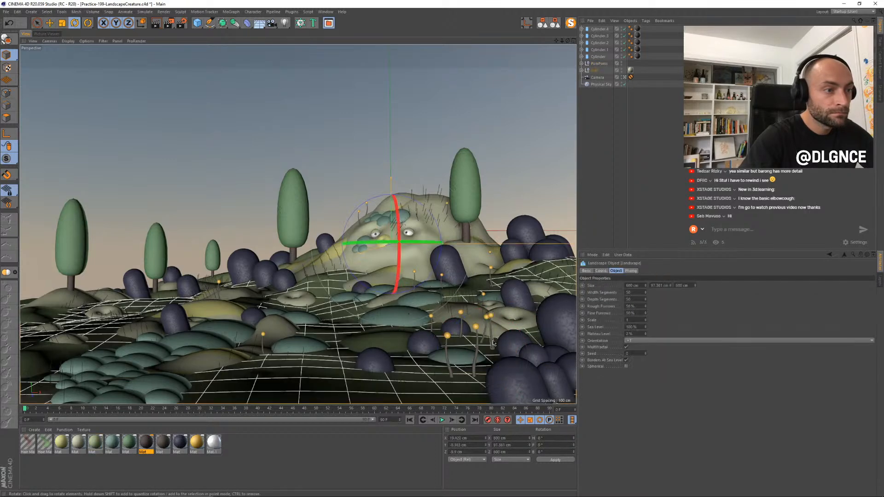
click(494, 343)
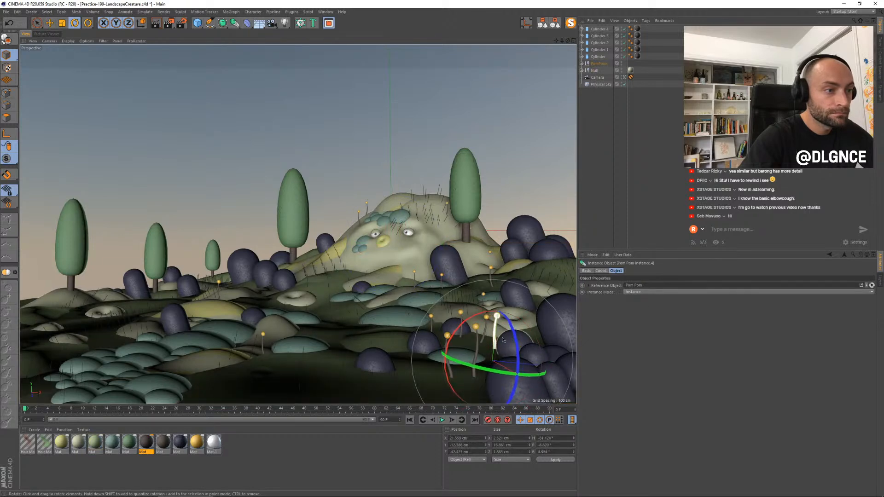
click(477, 351)
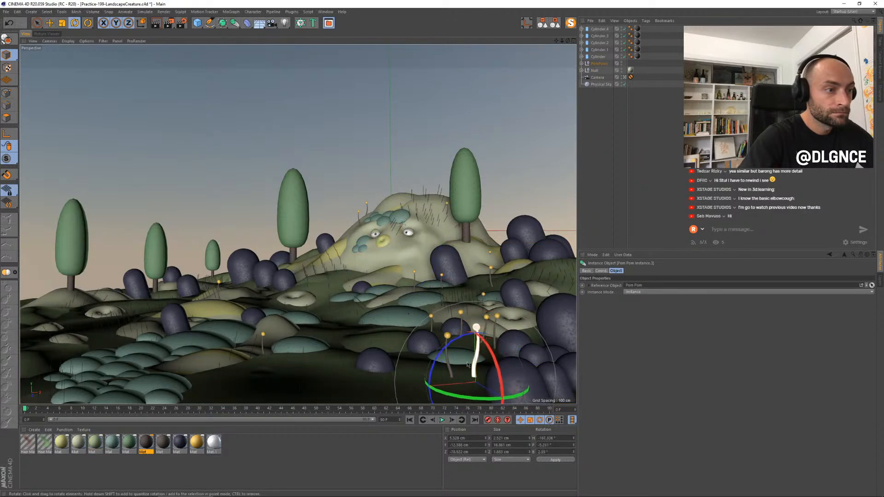
click(449, 368)
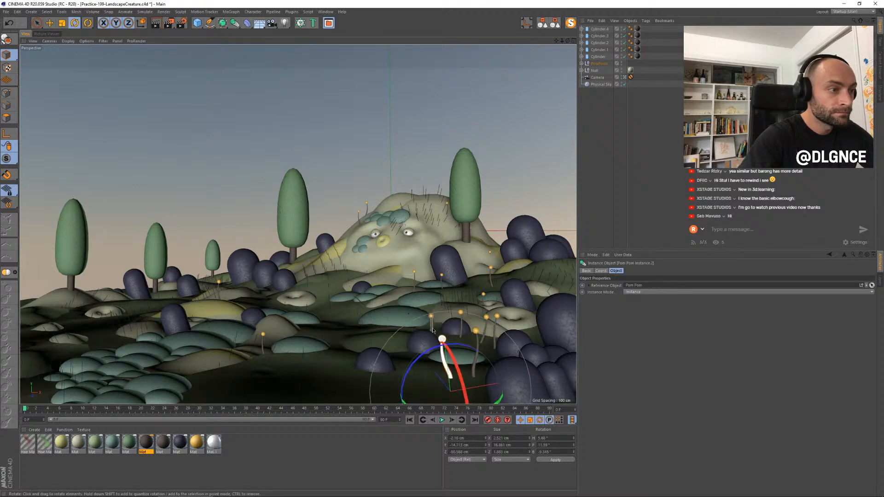
click(443, 339)
click(438, 322)
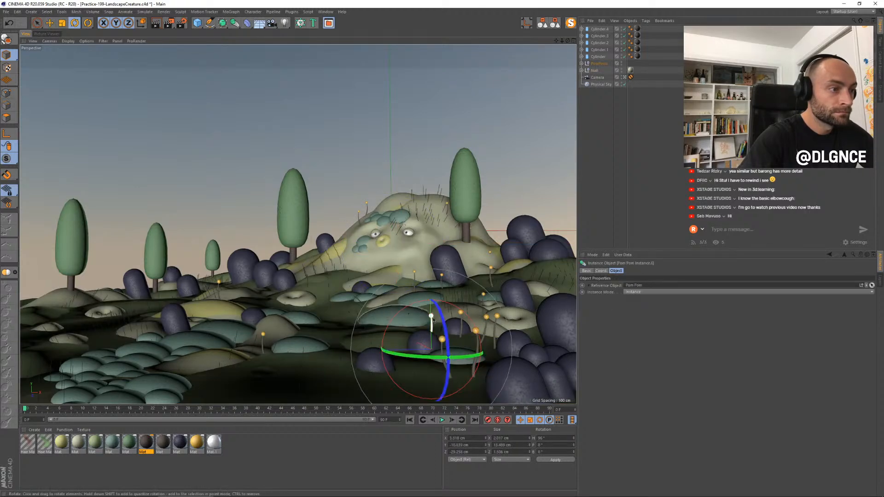
drag(453, 326, 455, 329)
Step: Set the scale of the pom-pom stalk on the creature's head to 1.4 on all axes and tilt it outward
click(369, 210)
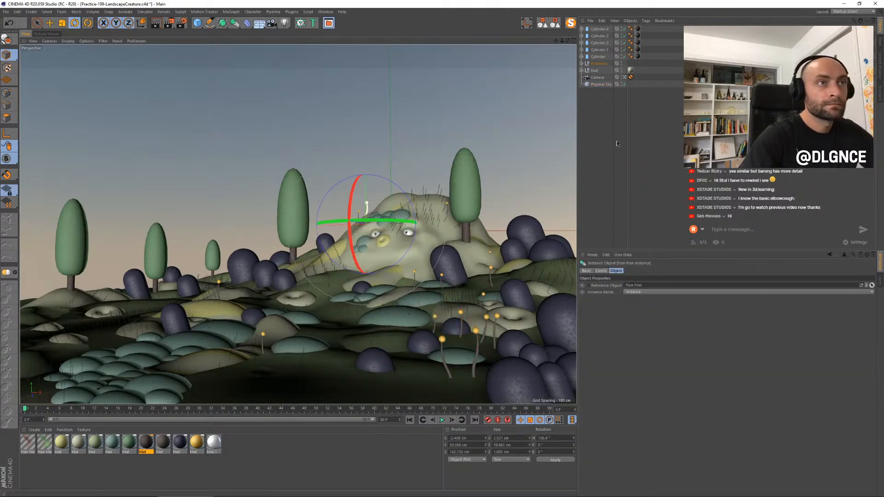
key(s)
click(601, 271)
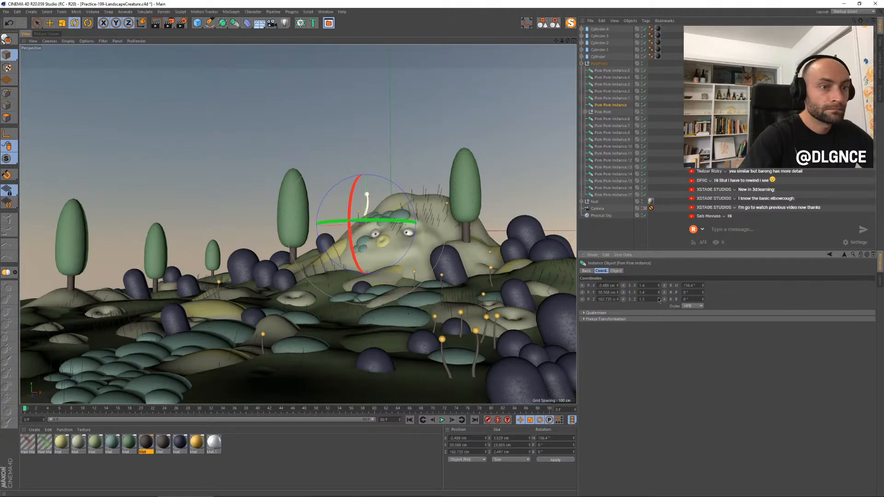
drag(406, 223, 372, 260)
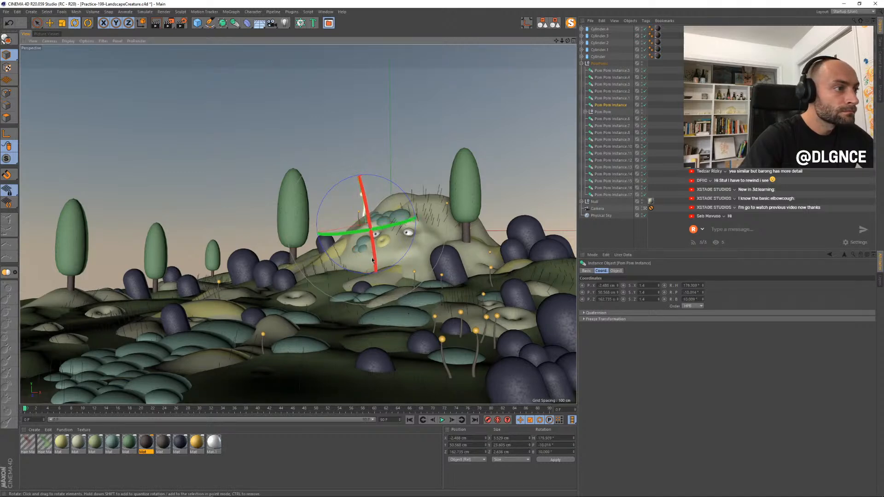
Step: Copy the enlarged pom-pom stalk across the top of the creature's head and rotate the copy
drag(412, 218, 314, 200)
ctrl+drag(382, 194, 429, 202)
key(e)
key(r)
key(e)
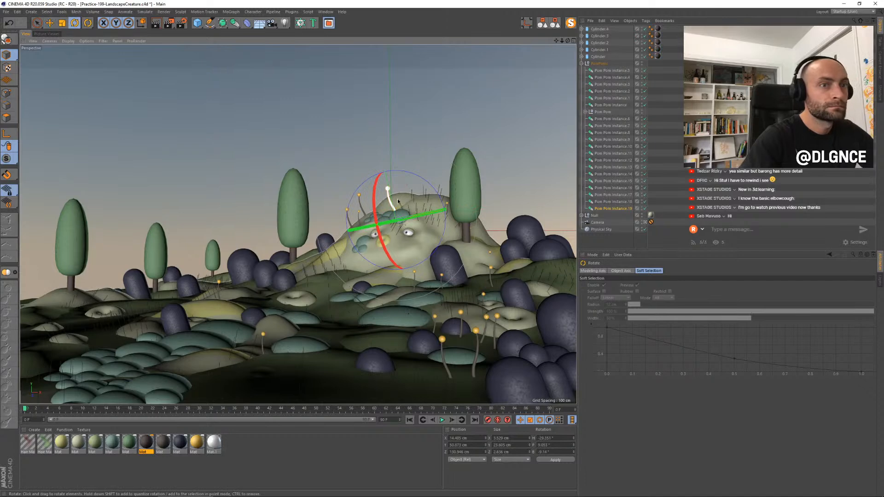
Step: Place another pom-pom stalk copy above the creature's brow, set its scale to 1.1 on all axes, and tilt it
drag(400, 202, 356, 228)
key(e)
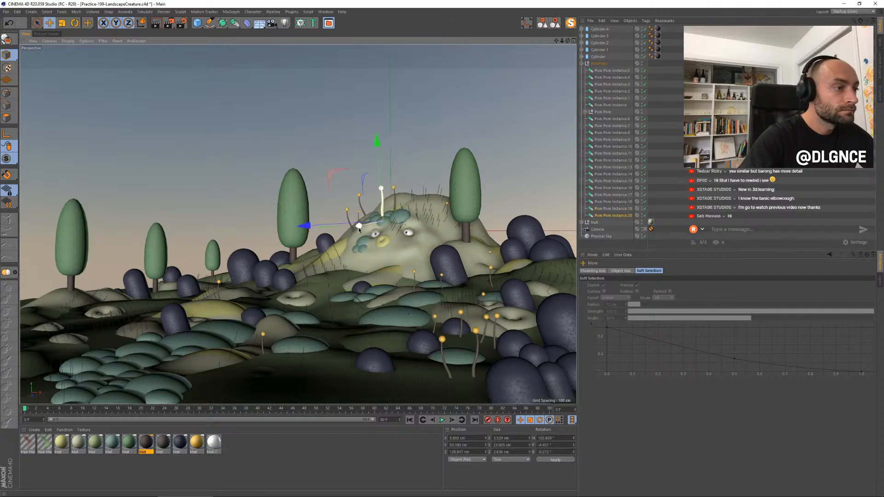
click(607, 217)
drag(661, 288, 660, 289)
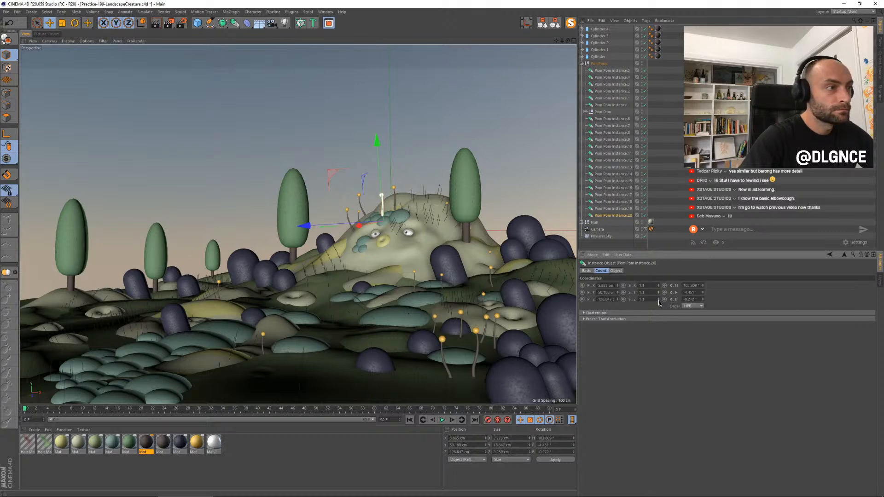
key(r)
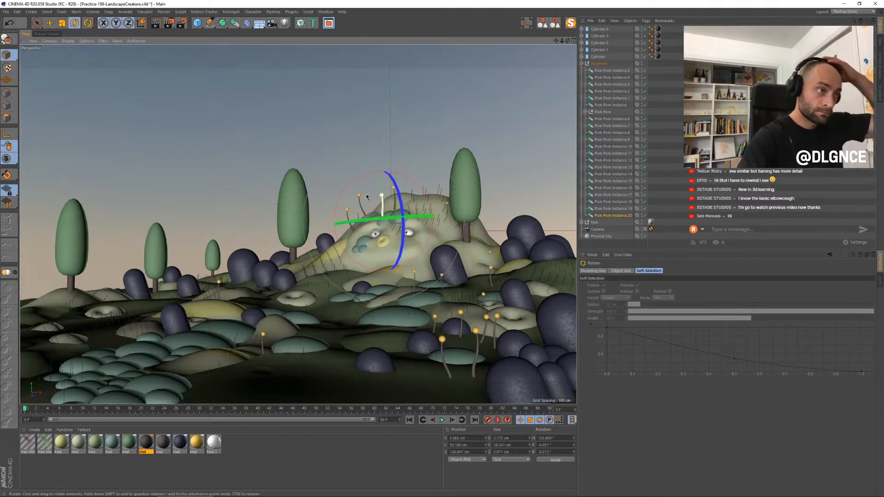
drag(373, 190, 349, 191)
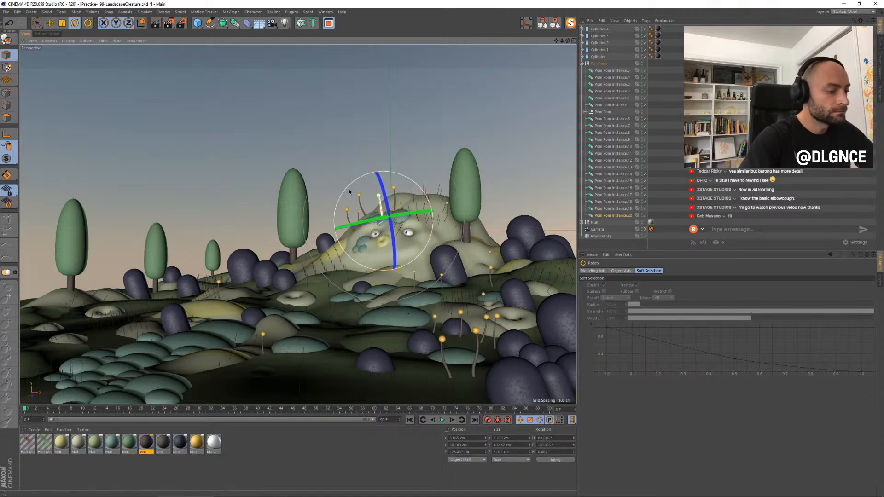
Step: Render the scene with the new pom-pom stalks and step through earlier renders in the history before returning to the viewport
key(shift+r)
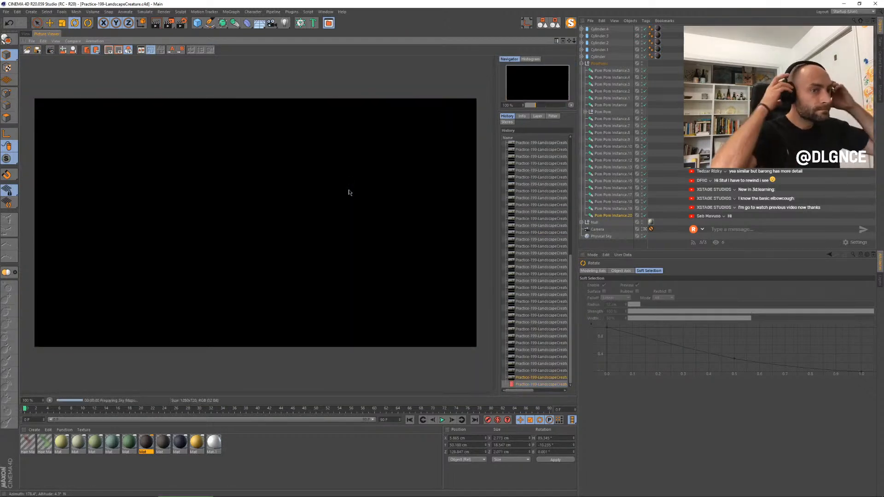
click(546, 376)
key(Up)
key(Up)
key(Up)
key(Up)
key(Down)
key(Down)
key(Down)
key(Down)
key(Down)
click(26, 33)
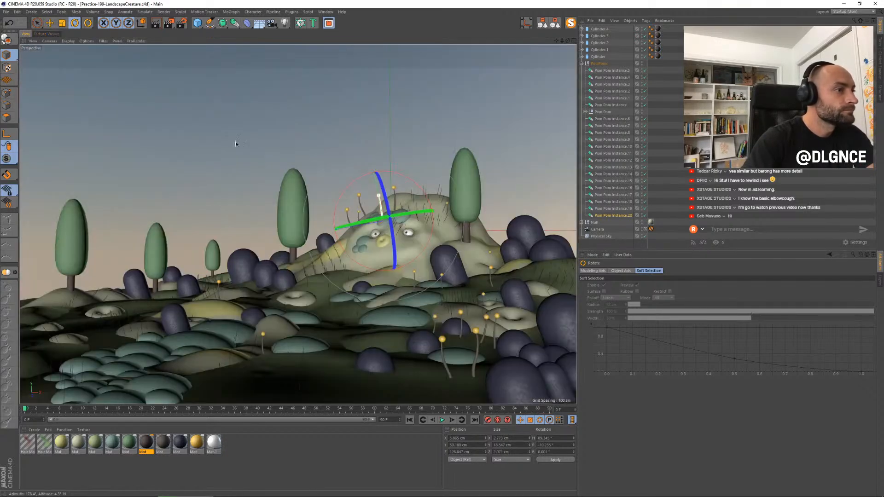
Step: Scale down the yellow torus forming the creature's nose
click(385, 248)
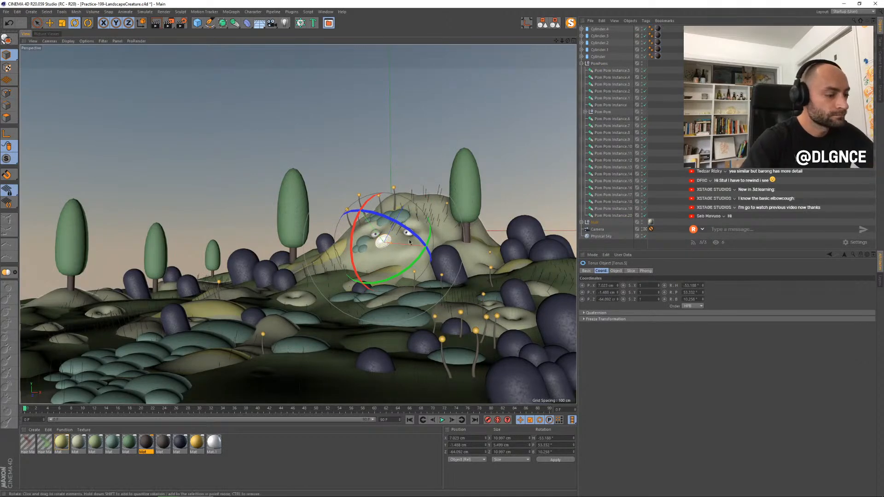
key(t)
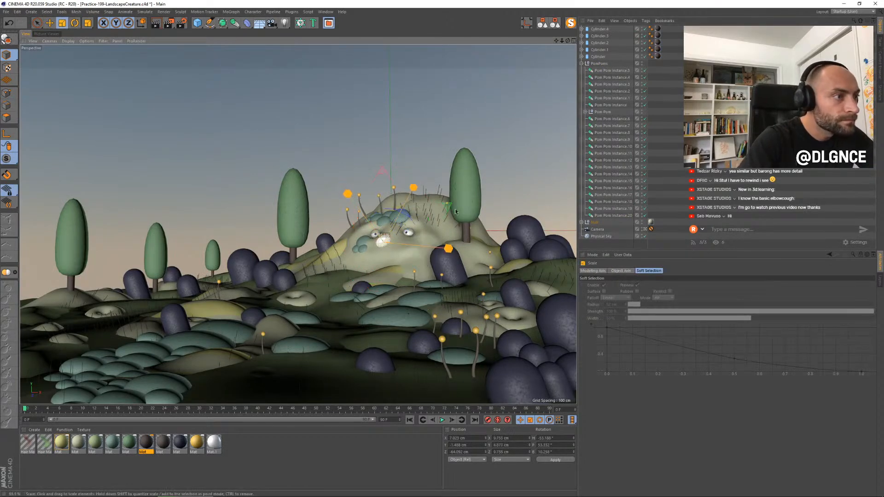
drag(486, 200, 461, 202)
scroll(631, 184, down, 5)
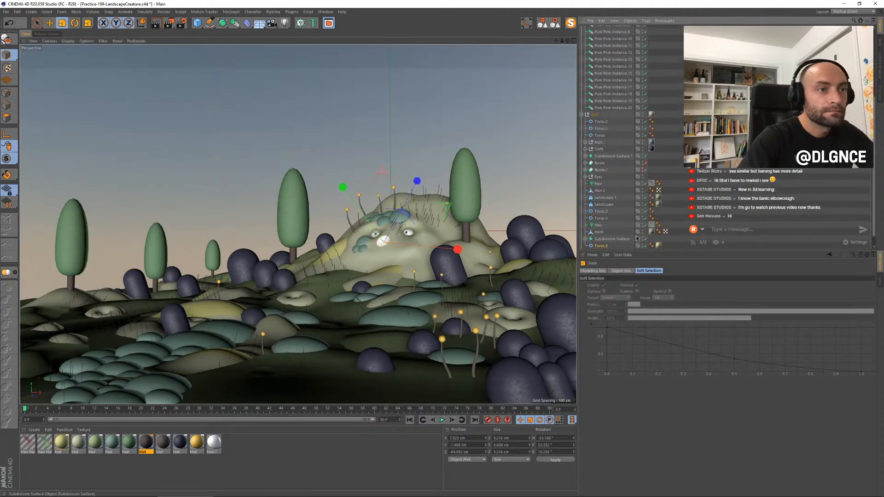
Step: Stretch the creature's nose torus along its Y axis and shift it slightly on the face
click(599, 246)
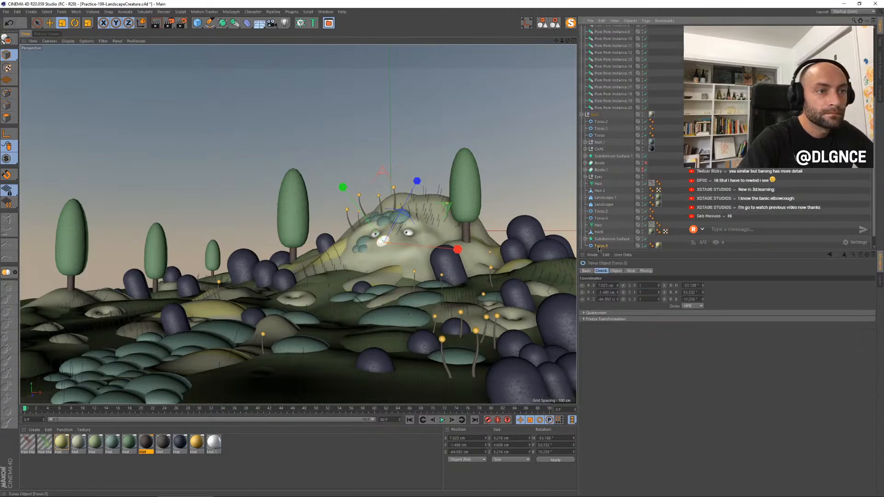
shift+click(617, 292)
key(ctrl+z)
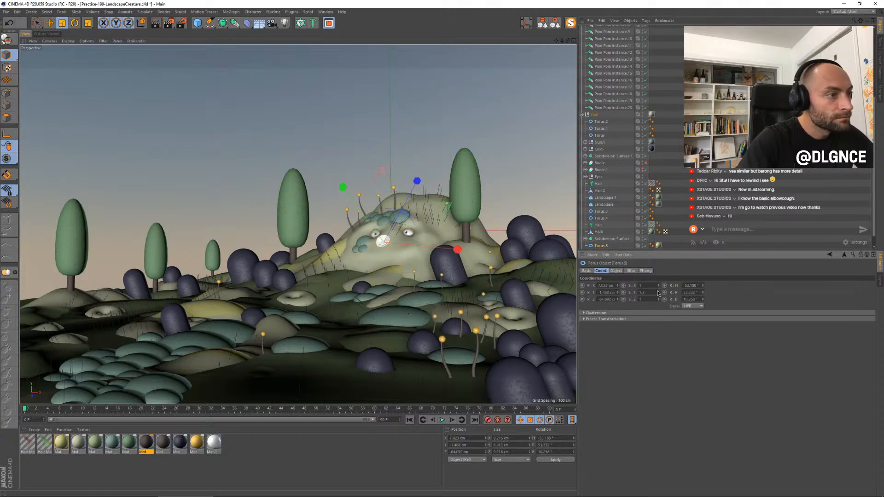
key(e)
drag(350, 196, 350, 197)
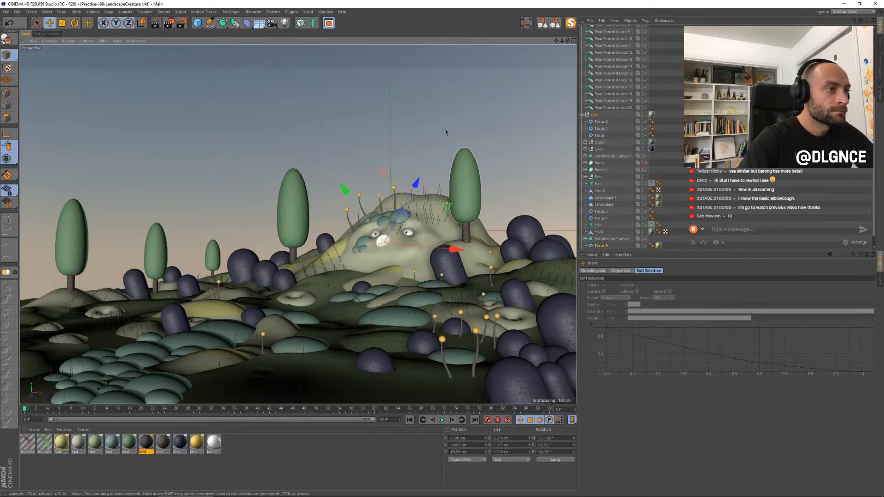
click(348, 198)
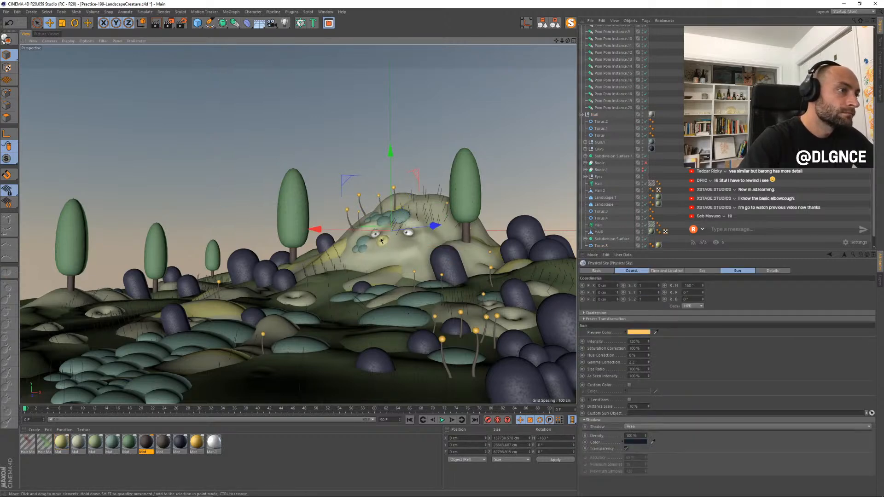
Step: Rotate the creature's two eyeballs individually to adjust the direction of its gaze
click(407, 233)
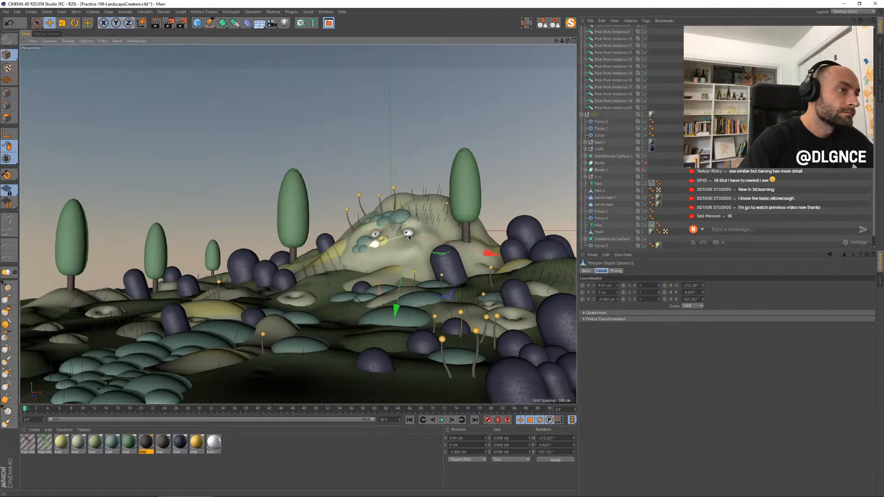
key(r)
drag(391, 230, 370, 245)
click(375, 232)
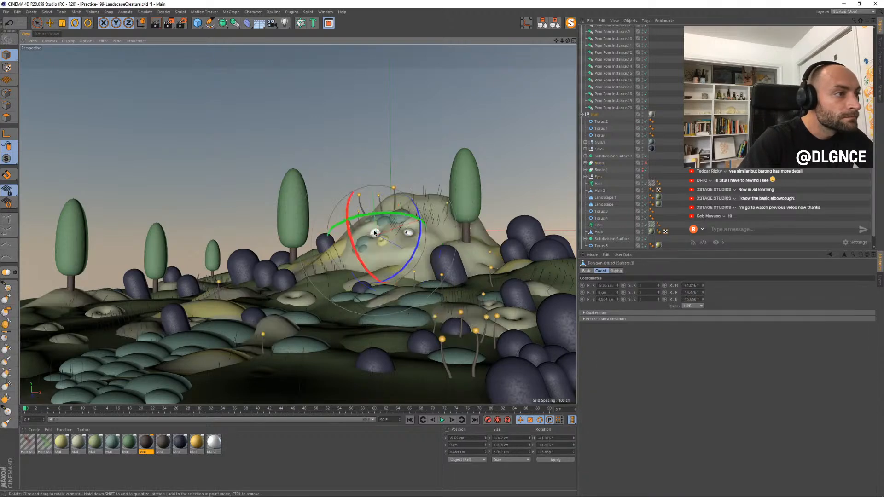
drag(352, 212, 367, 260)
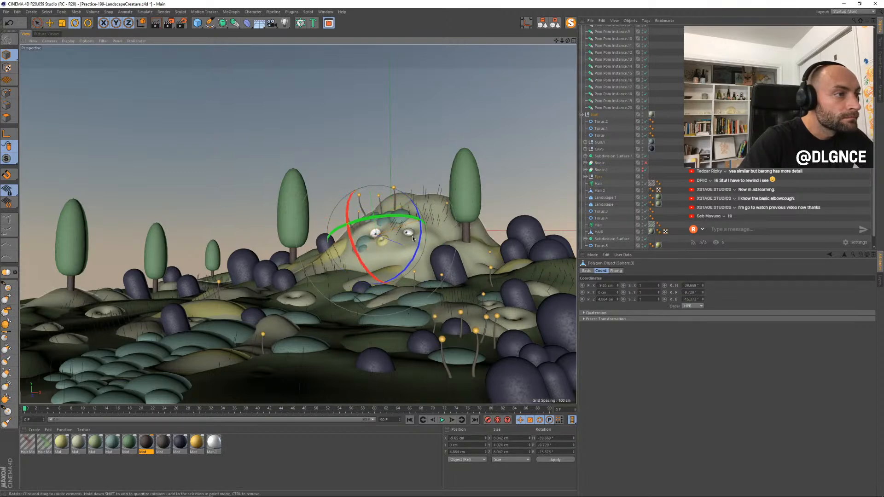
click(399, 230)
drag(392, 232, 390, 233)
Step: Render the scene with the adjusted nose and eyes, and save the scene file
key(shift+r)
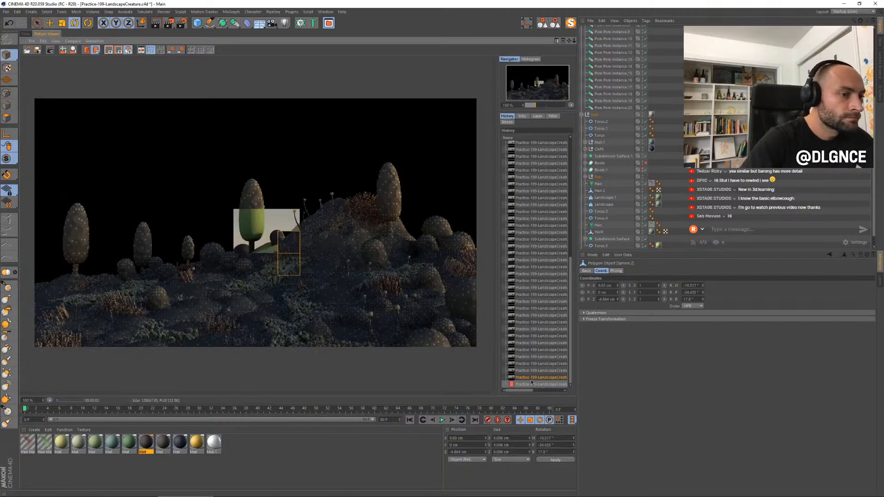
key(shift+r)
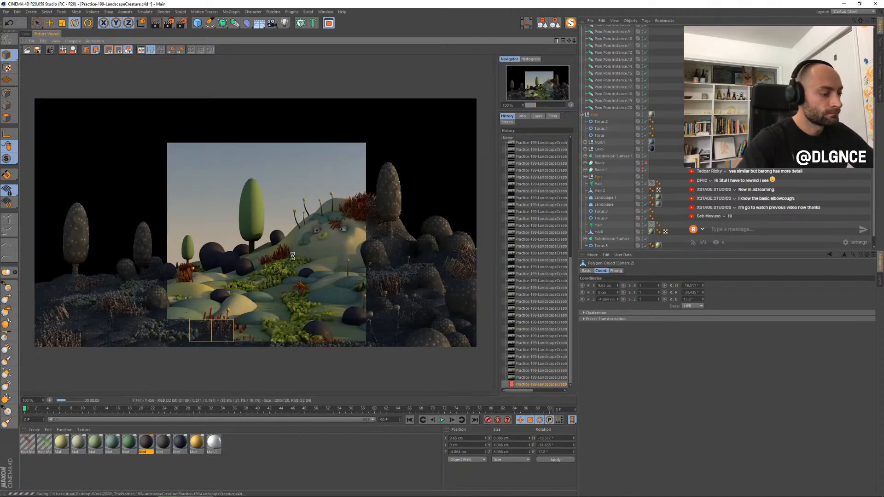
key(ctrl+s)
Step: Collapse the object hierarchy and enable Fog and Atmosphere for the Physical Sky
click(543, 22)
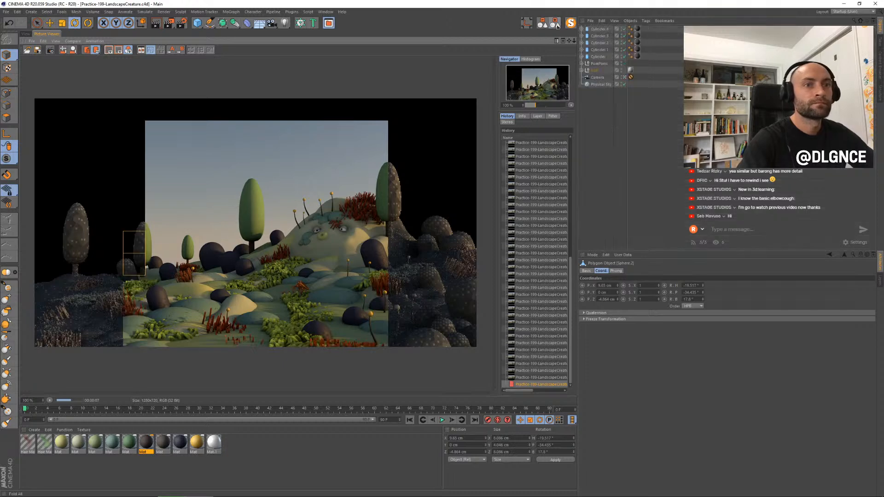
click(598, 85)
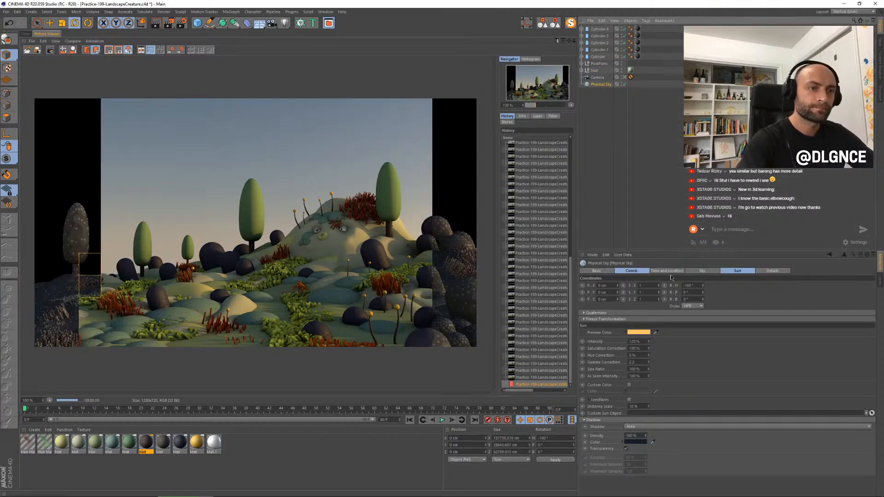
click(607, 273)
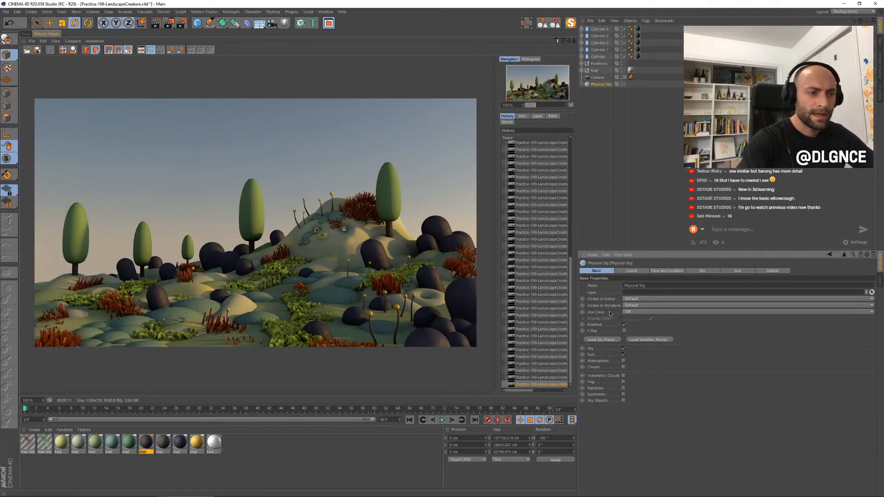
click(622, 382)
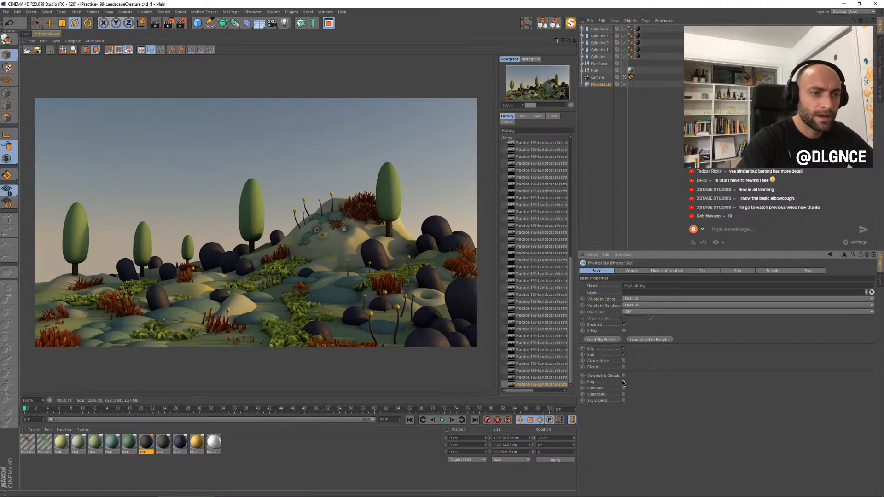
click(623, 361)
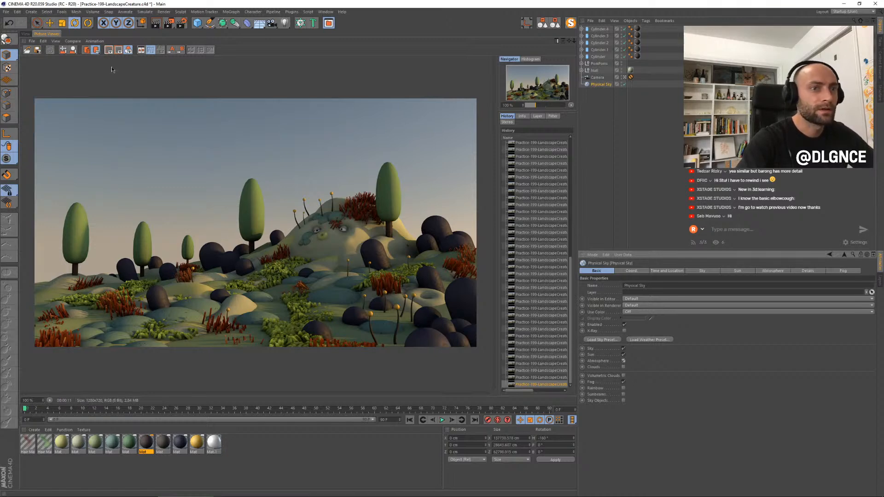
Step: Render the scene with fog and atmosphere and compare it with the previous render
click(26, 35)
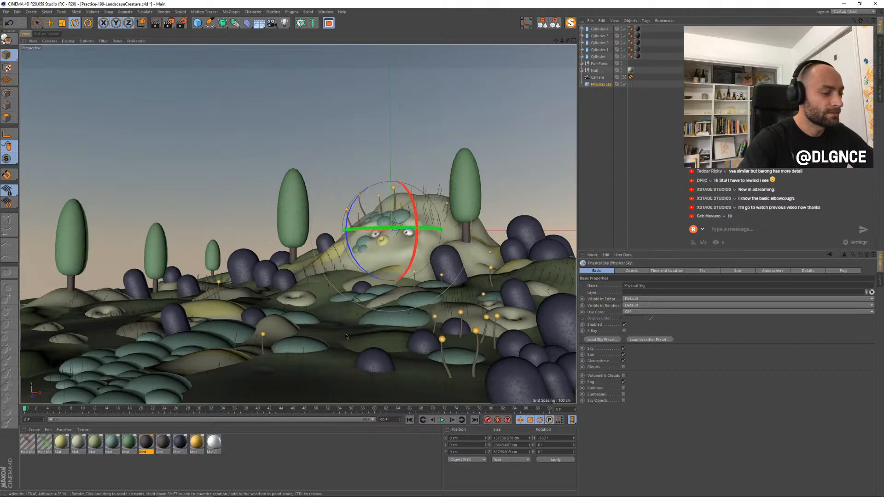
key(shift+r)
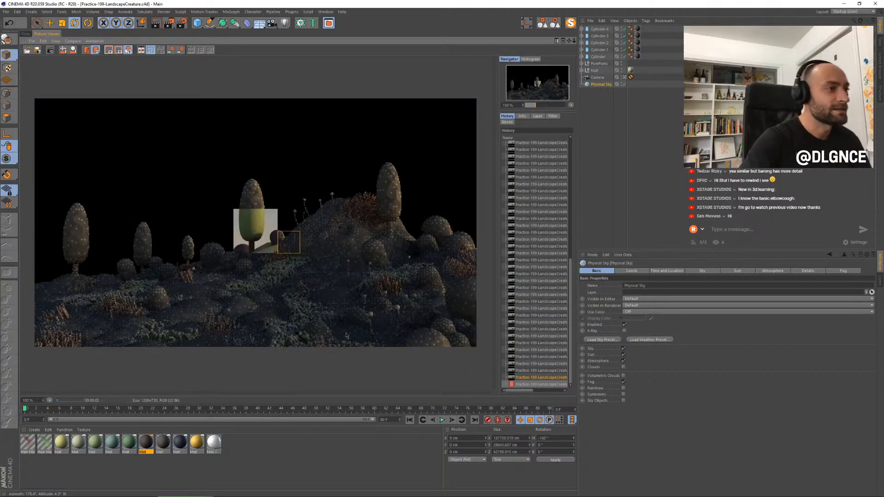
click(540, 378)
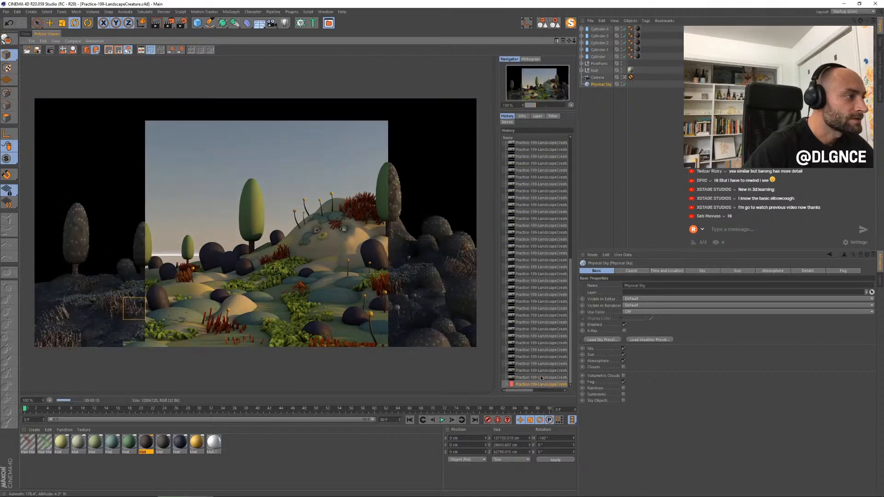
Step: Set the sky's atmosphere intensity to 140% and horizon fade to 40%, lower the world scale ratio, raise the dithering, and render again
click(773, 271)
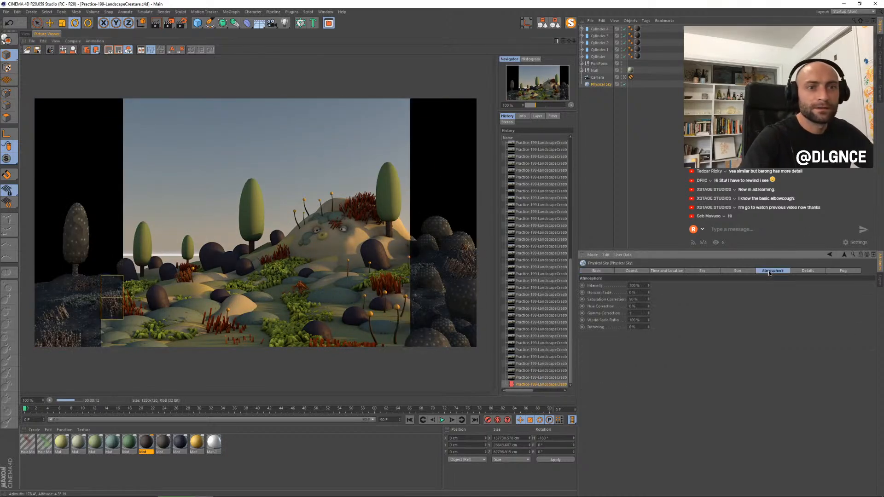
drag(645, 287, 649, 294)
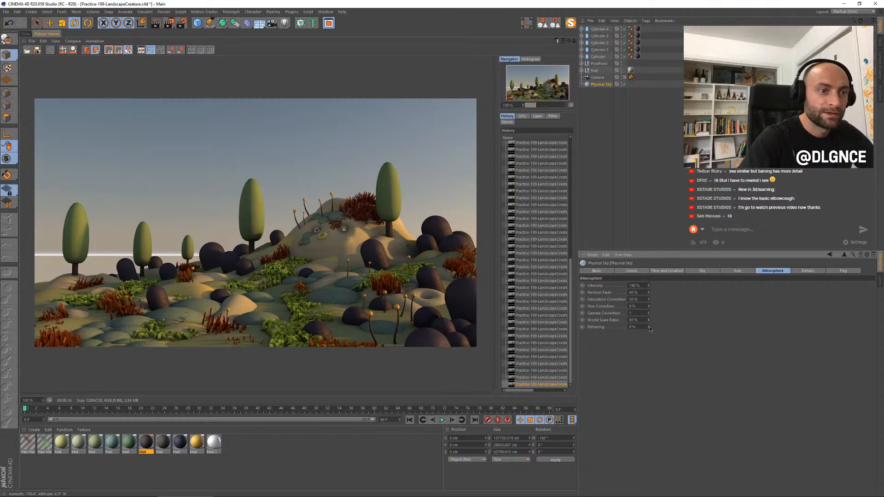
key(shift+r)
Step: Compare the new atmosphere render with the earlier renders in the history
click(539, 376)
click(540, 383)
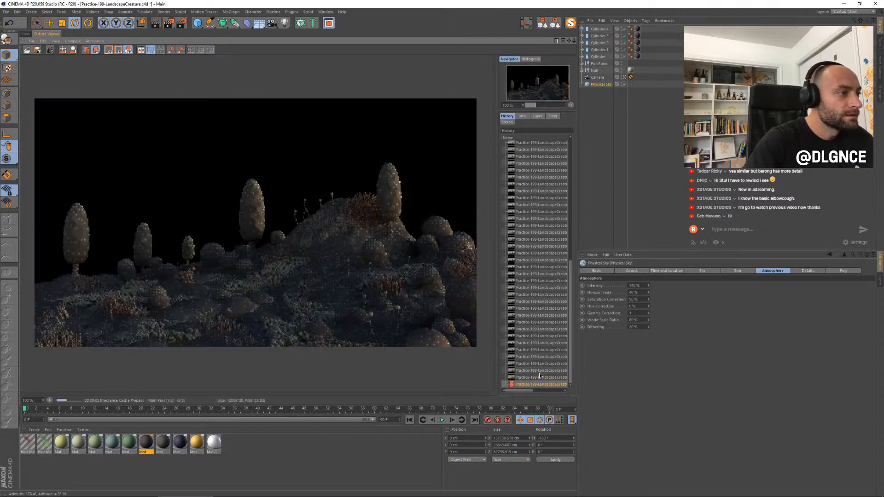
click(540, 376)
click(541, 370)
key(Down)
key(Down)
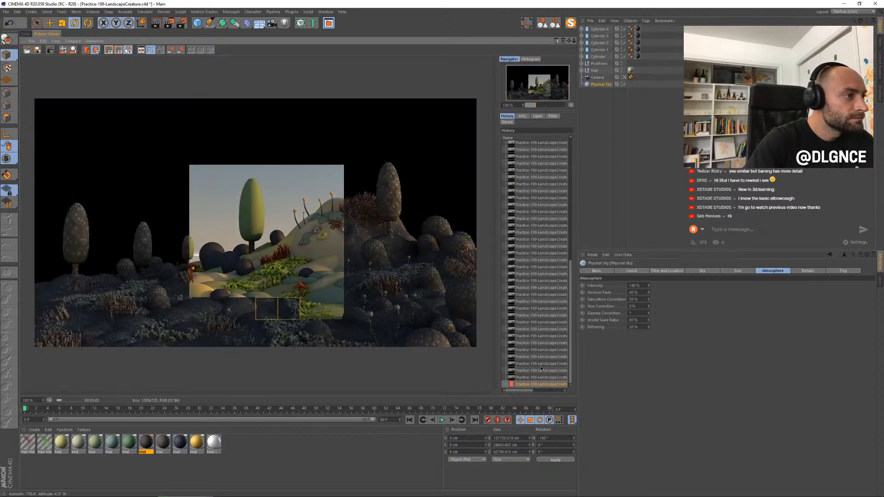
key(Up)
key(Down)
key(Up)
key(Down)
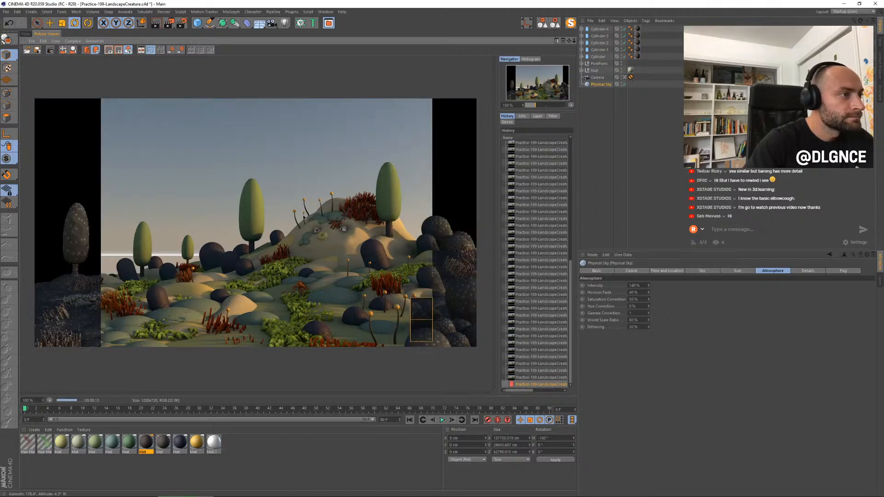
Step: Sculpt the Landscape.2 mesh under Subdivision Surface.1 with the Pull brush, raising mounds beside the creature and in the midground
click(25, 34)
click(493, 248)
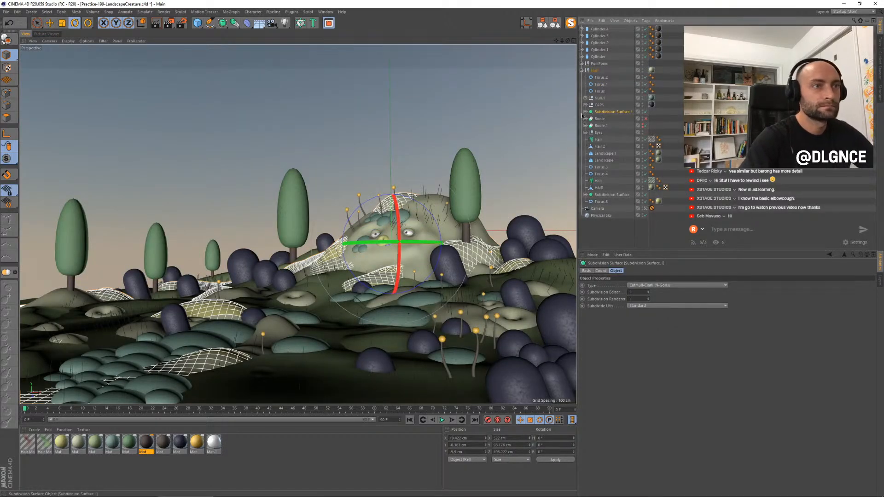
click(585, 112)
click(608, 119)
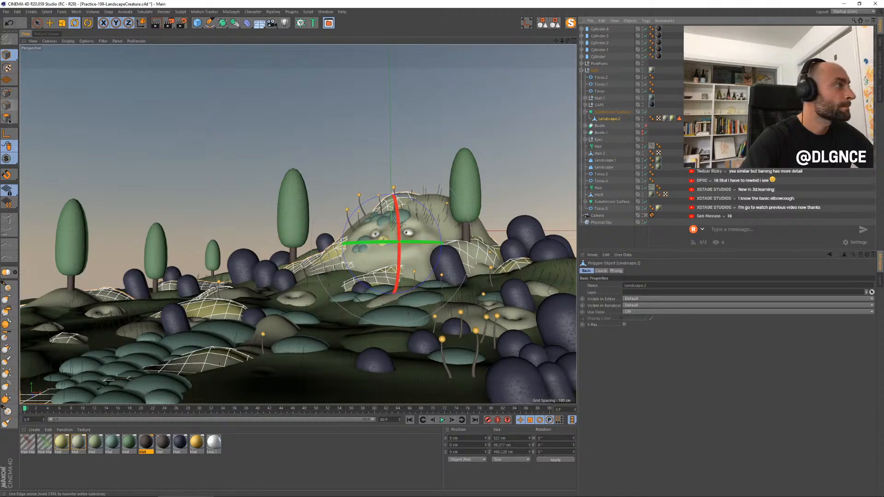
click(7, 287)
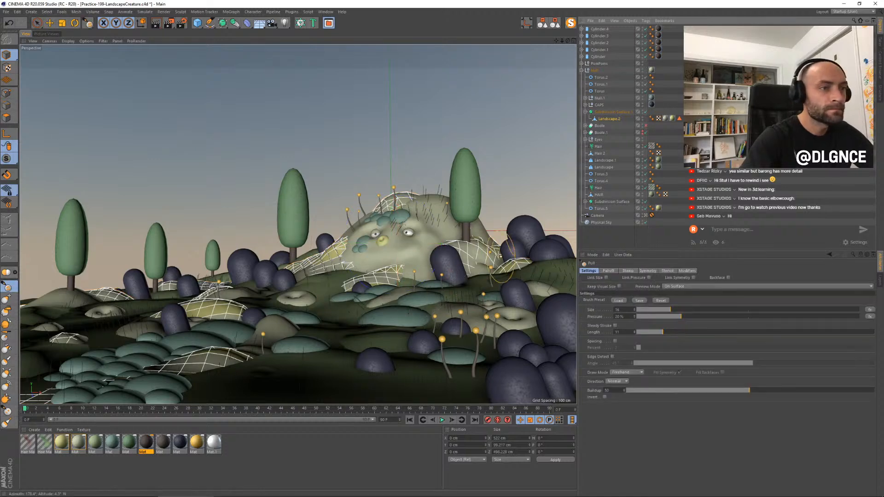
key(ctrl+z)
mouse_move(493, 269)
mouse_down()
mouse_move(479, 286)
mouse_move(498, 285)
mouse_up()
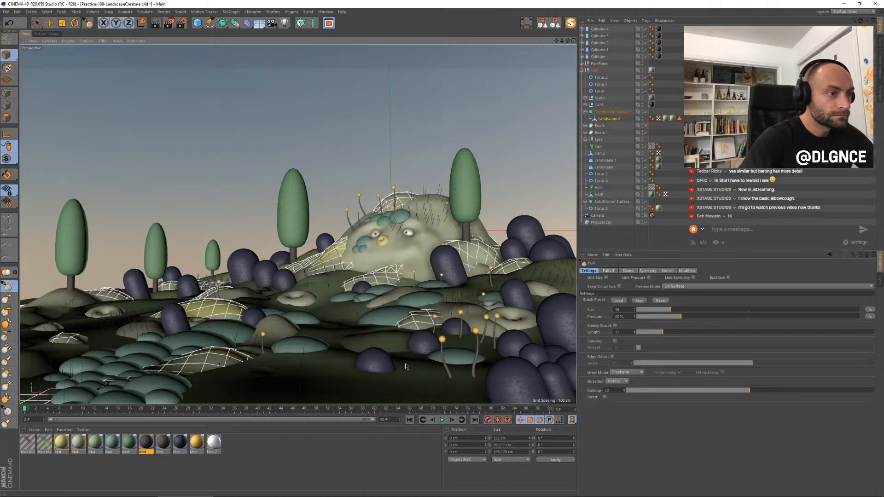
drag(412, 322, 381, 334)
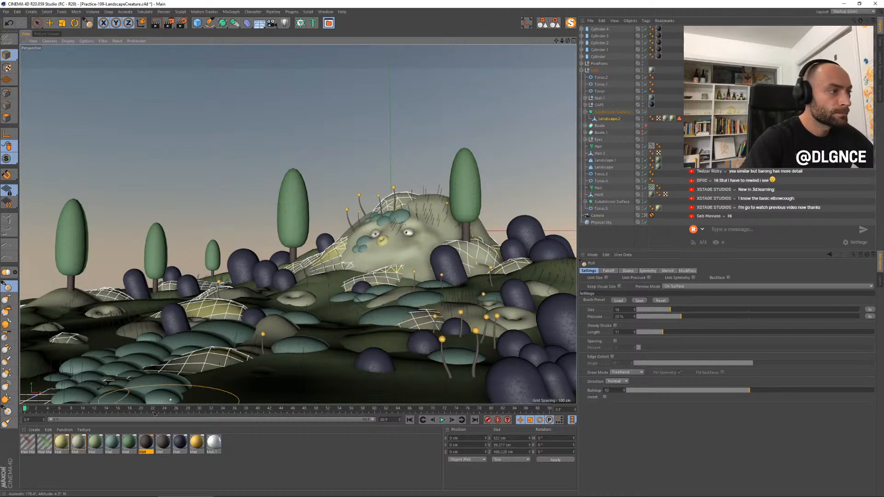
Step: Apply the yellow material to the landscape mesh inside the lower Subdivision Surface, then select the Physical Sky
key(e)
click(332, 337)
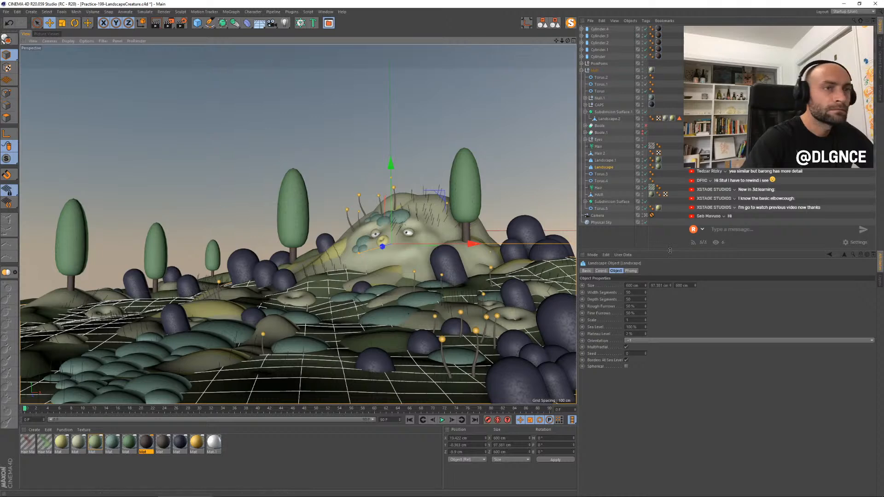
click(645, 235)
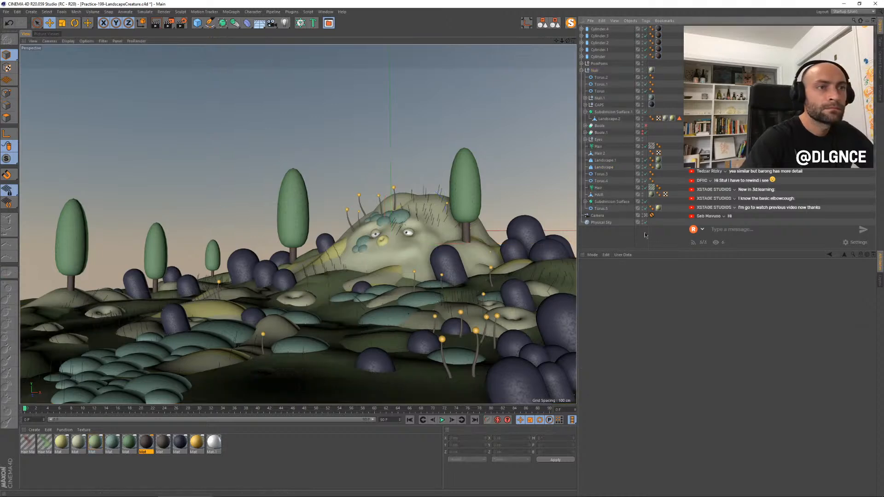
click(584, 202)
click(608, 208)
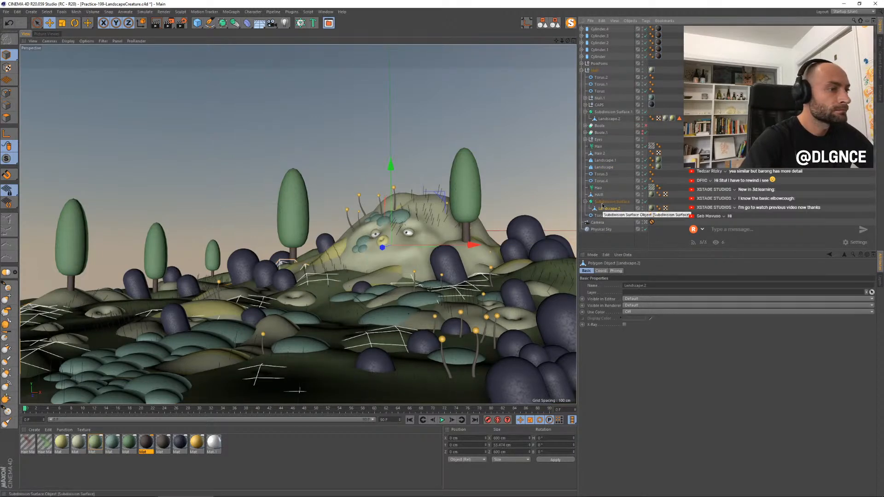
click(609, 203)
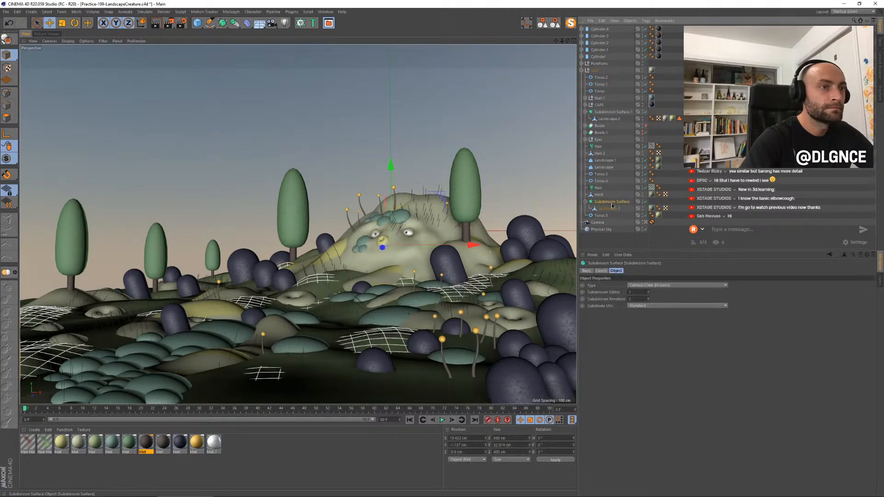
click(611, 209)
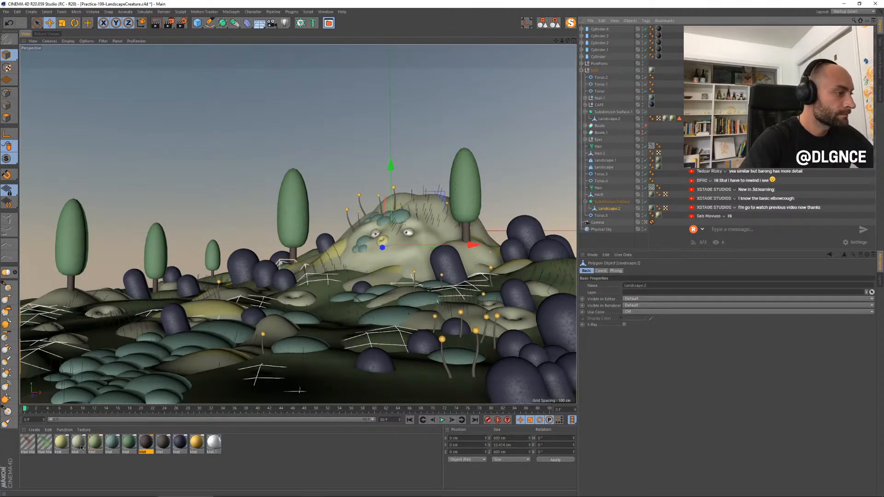
drag(61, 446, 615, 235)
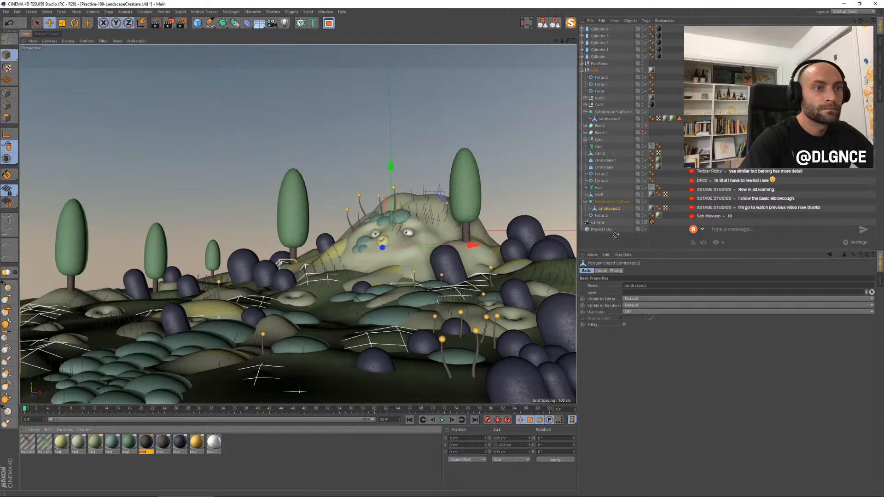
drag(649, 209, 650, 211)
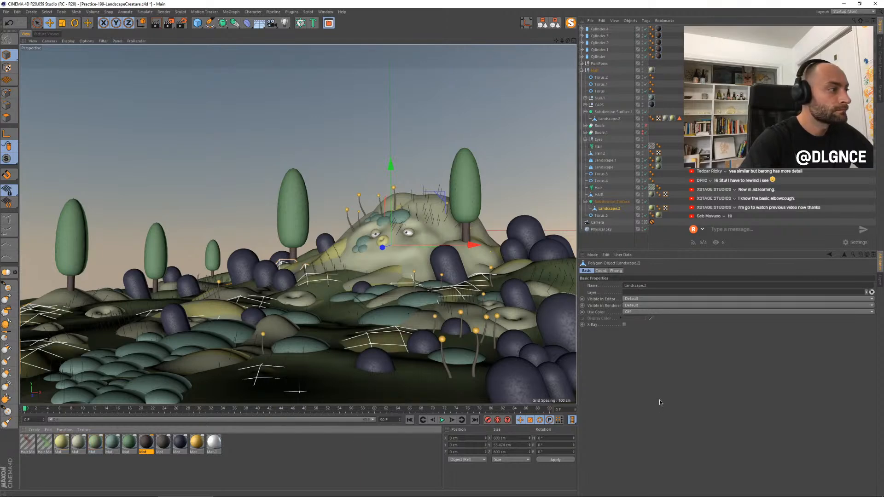
click(89, 102)
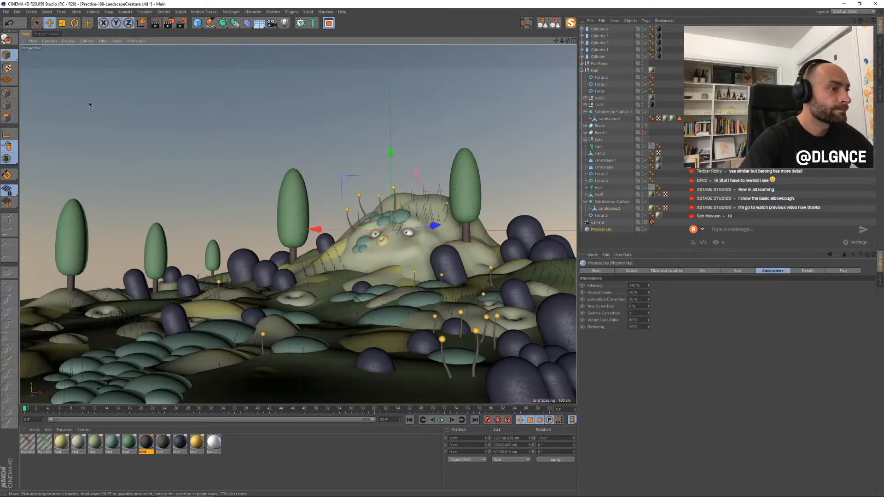
Step: Collapse the Null group and give the Physical Sky's fog a pale mint-green color
click(581, 70)
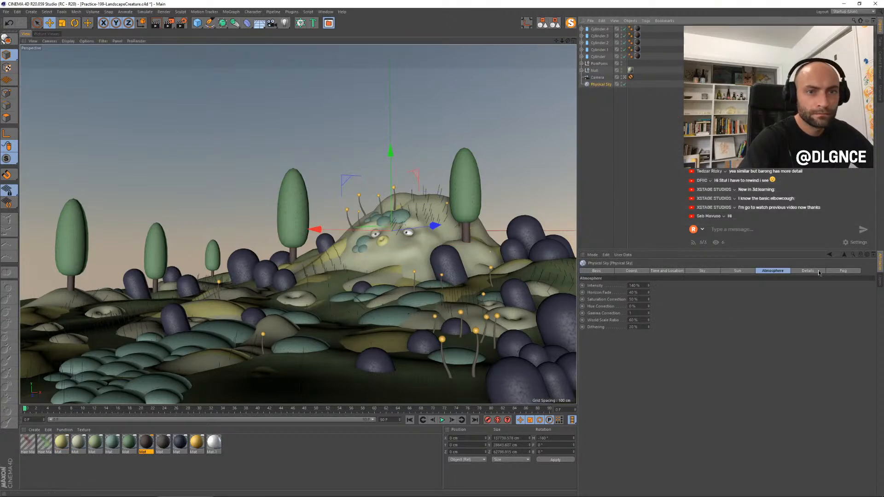
click(843, 271)
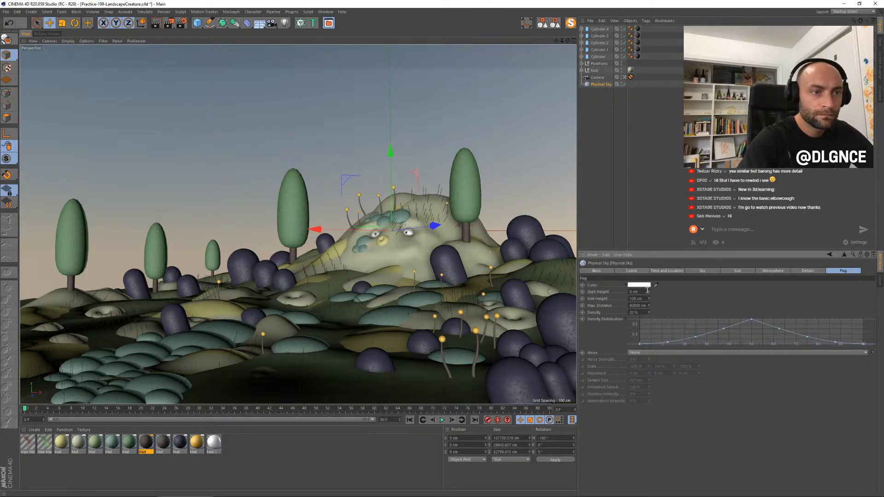
click(641, 285)
click(642, 284)
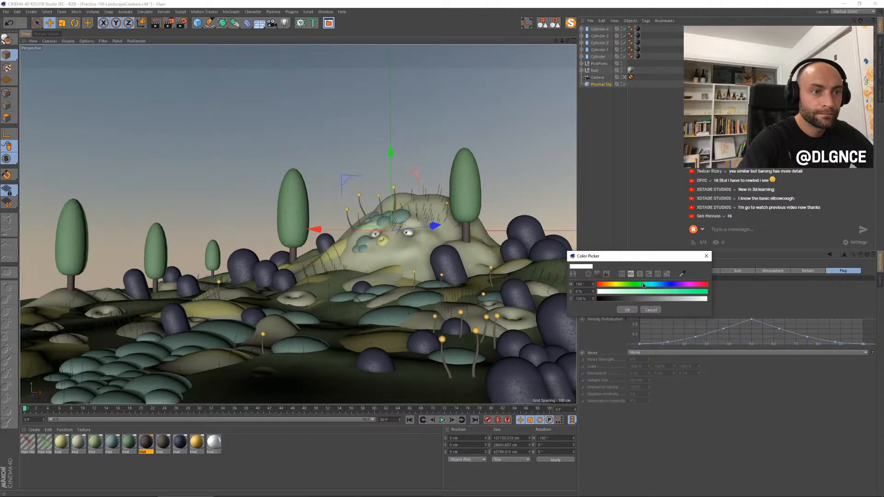
click(624, 292)
click(628, 310)
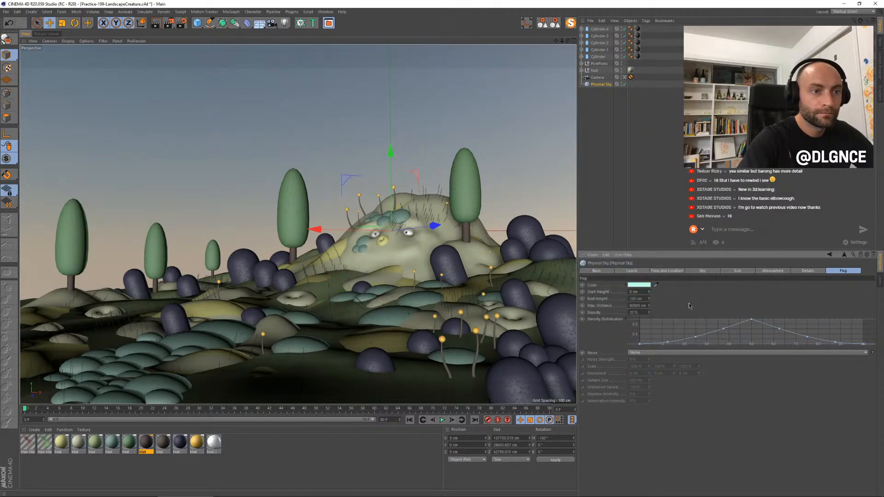
Step: Lower the fog's start height, set its maximum distance to 2000 cm and density to 40%, and compare a new render with the previous one
drag(649, 294, 649, 323)
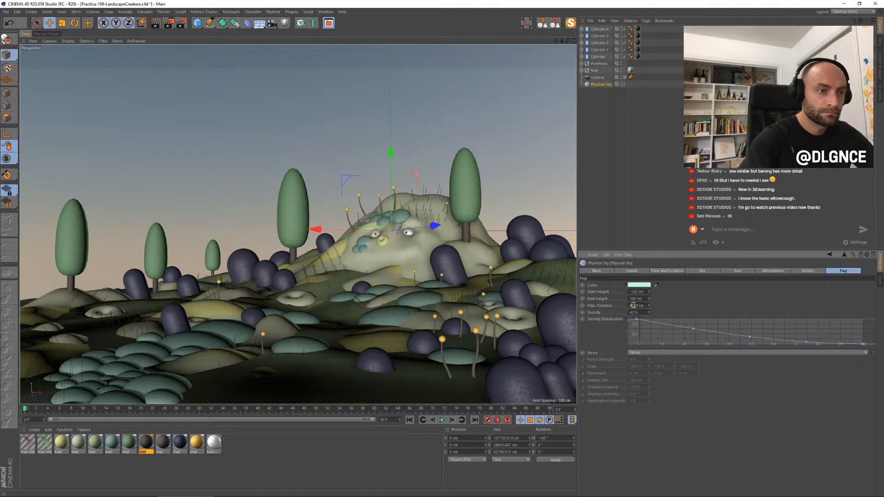
key(shift+r)
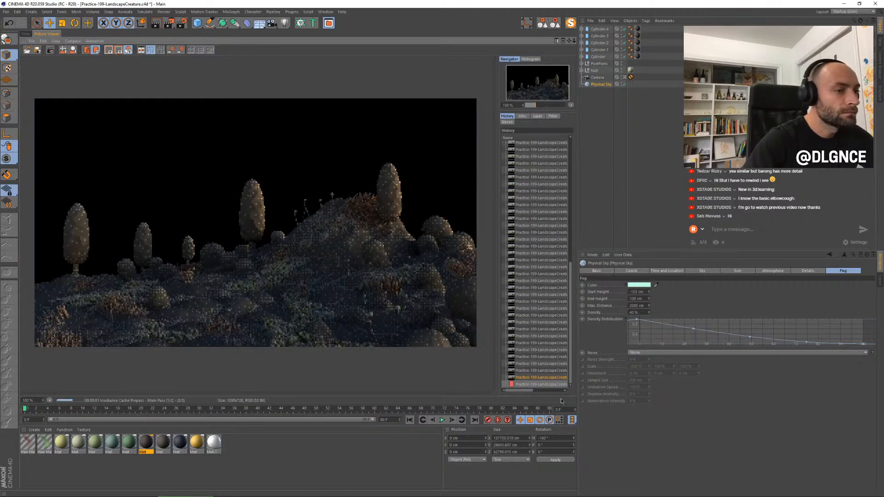
click(548, 379)
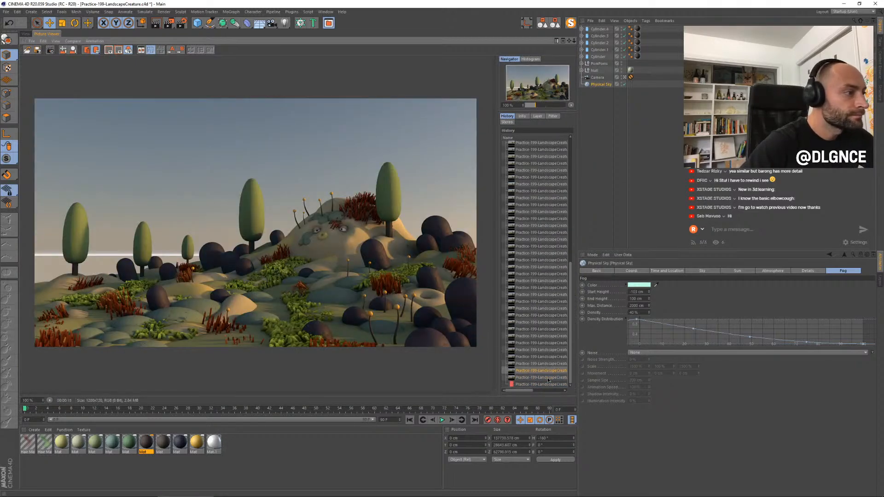
click(548, 384)
click(547, 379)
click(548, 384)
click(548, 378)
click(548, 384)
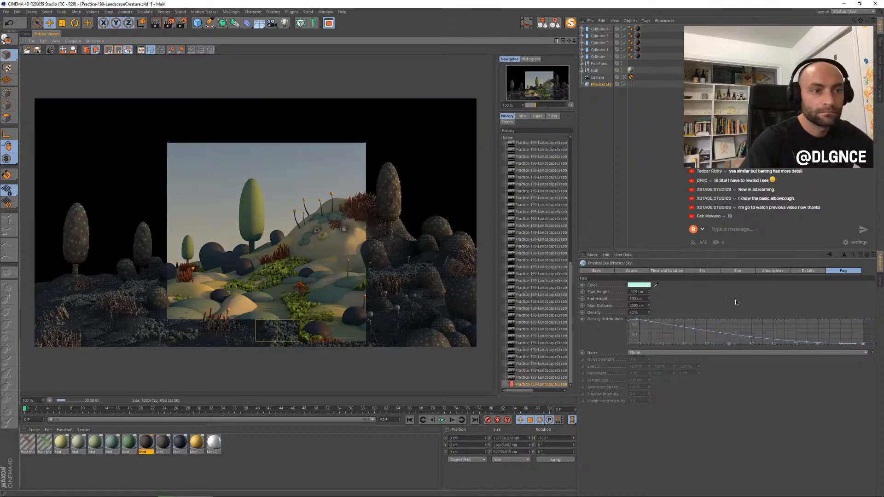
drag(649, 298, 655, 331)
text(111111)
key(Return)
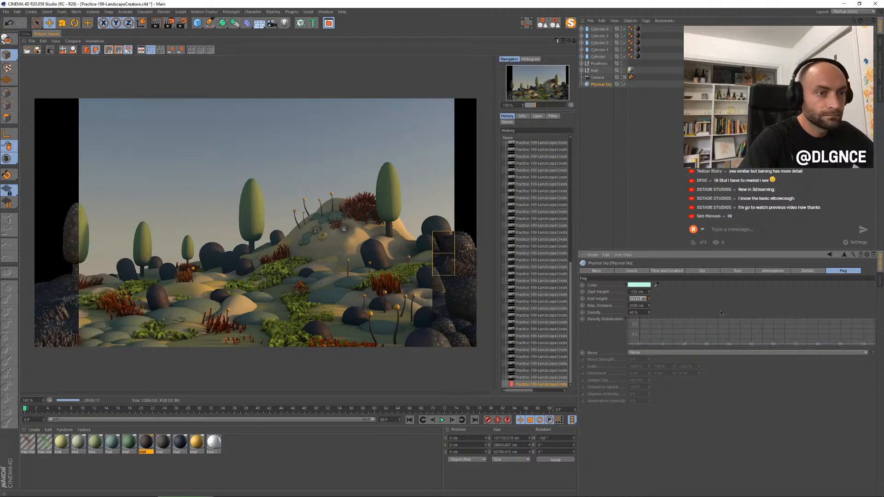
key(ctrl+z)
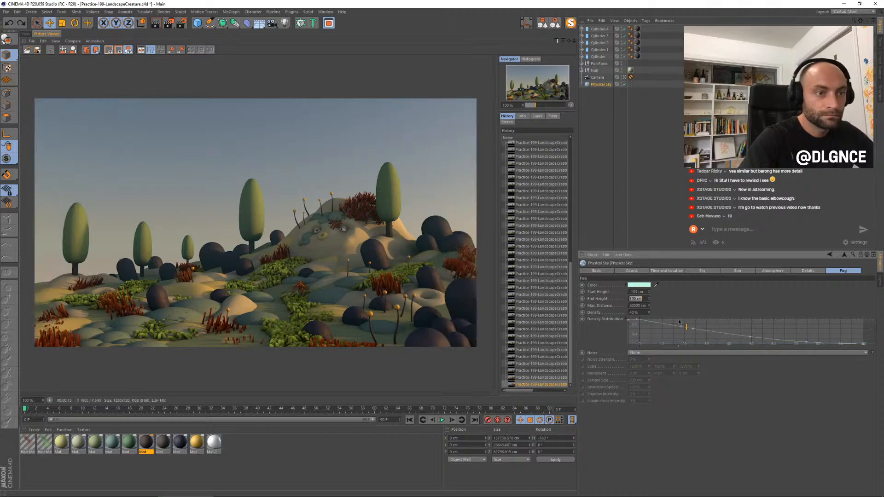
Step: Lower the fog's end height, raise the points of its density distribution curve, and render again alongside the previous image
drag(649, 298, 633, 300)
click(649, 329)
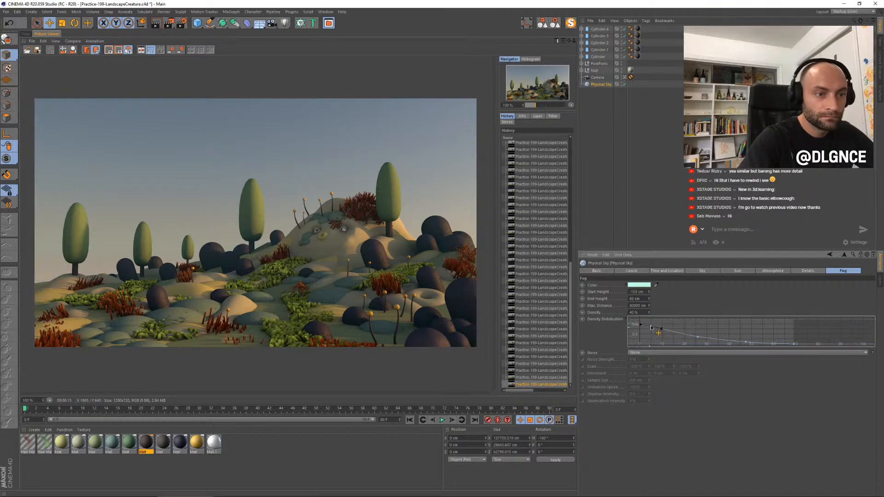
drag(698, 339, 698, 332)
drag(746, 345, 747, 339)
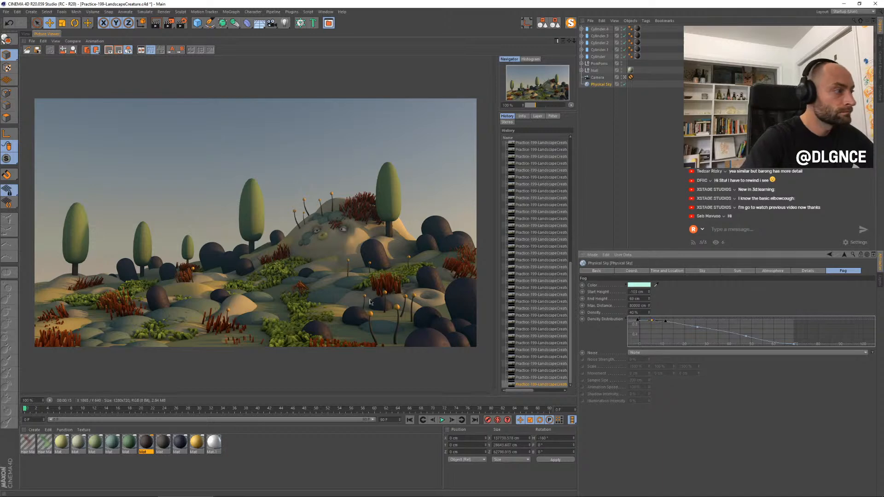
key(shift+r)
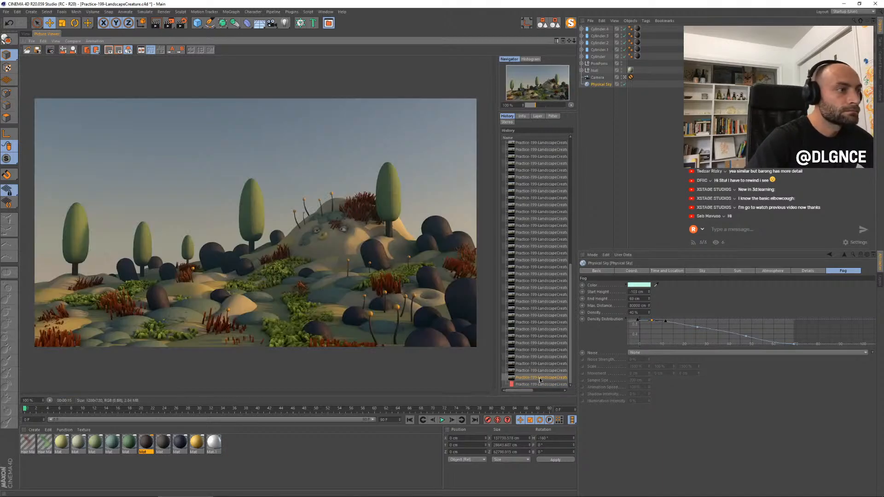
click(540, 381)
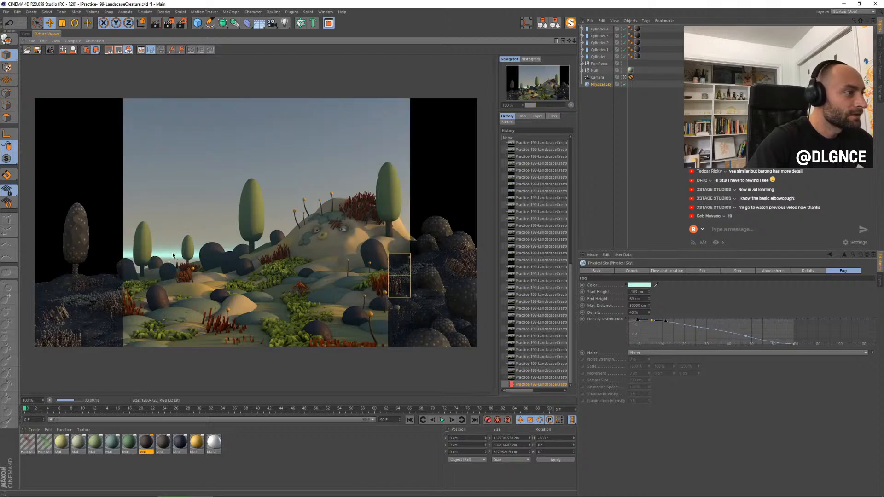
Step: Return to the scene views and set the Front view's display to Quick Shading with the Wireframe mode
click(28, 34)
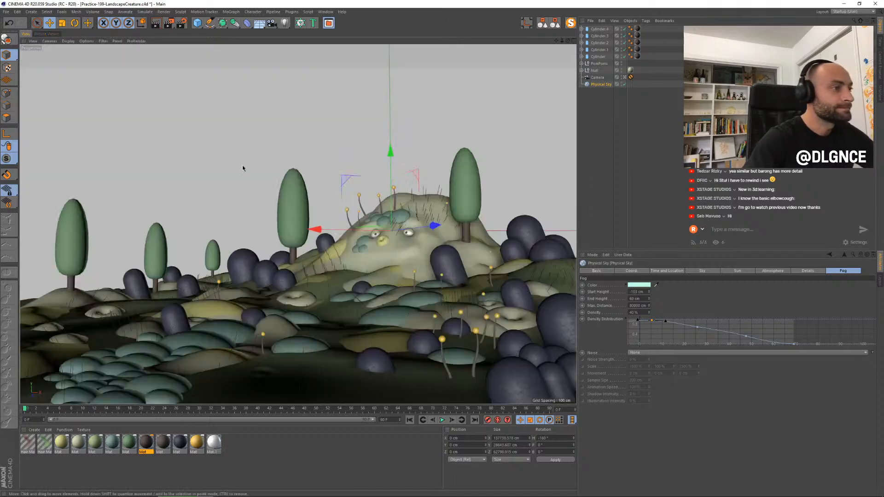
middle_click(346, 186)
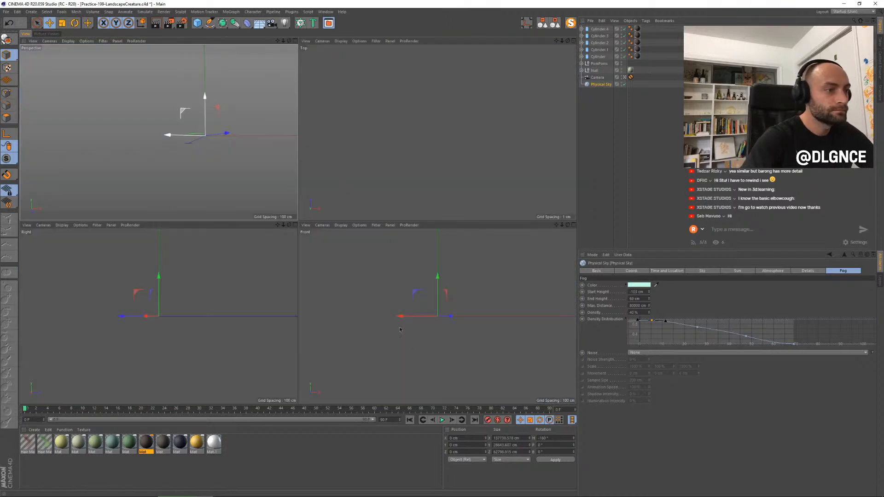
click(341, 225)
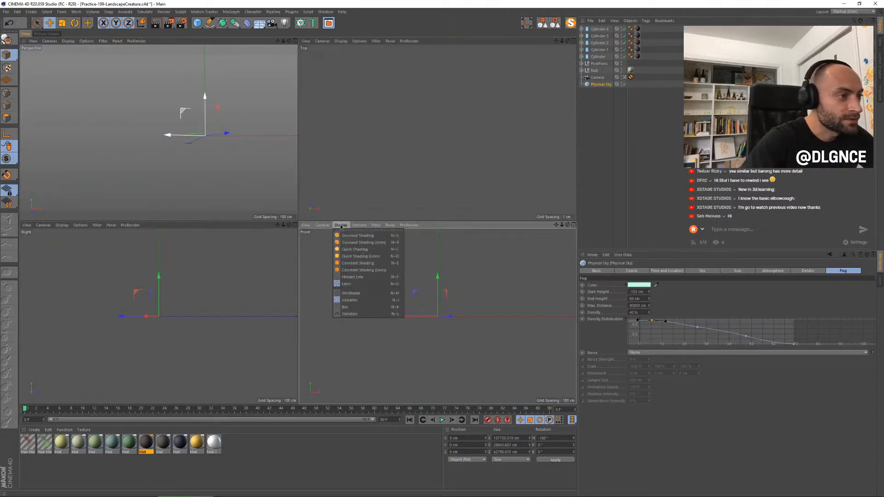
click(355, 253)
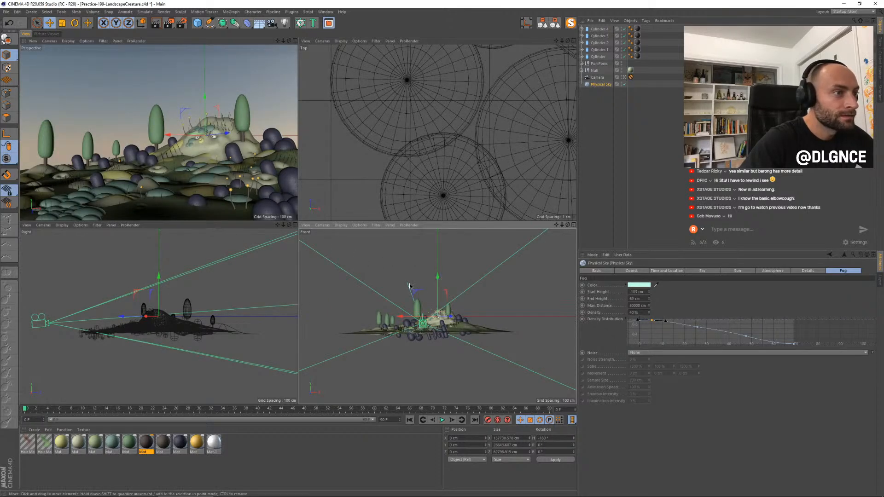
middle_click(409, 286)
click(68, 41)
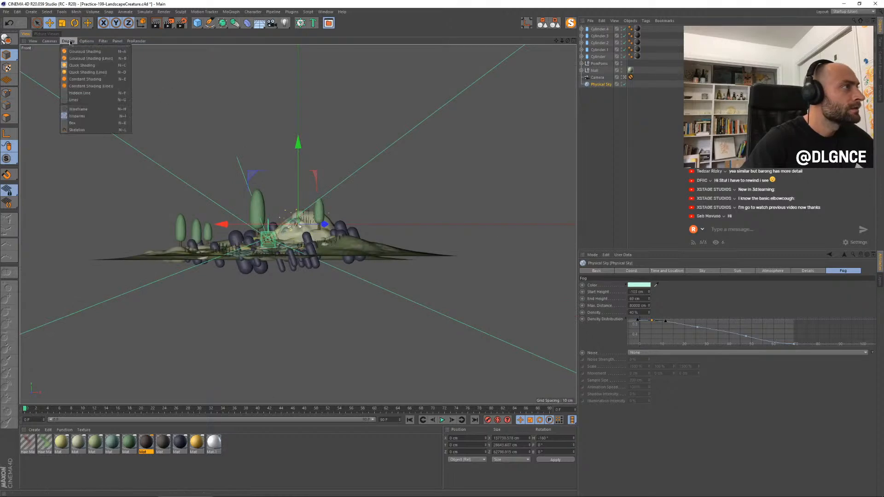
click(84, 109)
Step: Change the maximized Front view's display to Gouraud Shading with the creature hill in view
alt+right_drag(147, 198, 373, 234)
alt+middle_drag(374, 233, 69, 94)
alt+right_drag(69, 94, 161, 117)
alt+middle_drag(161, 118, 375, 250)
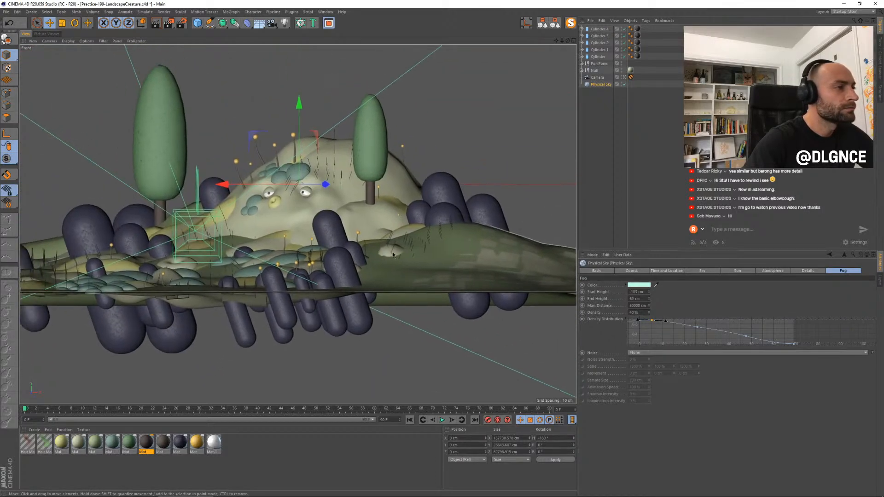
click(68, 41)
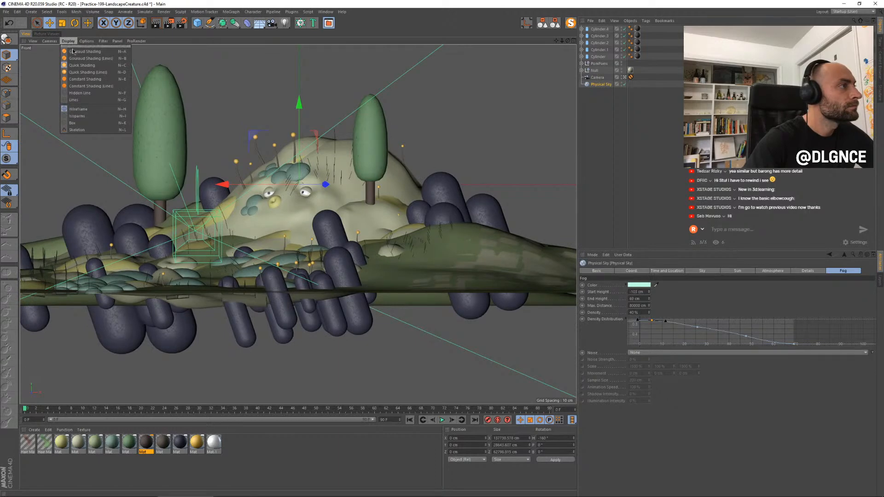
click(73, 51)
alt+middle_drag(113, 89, 156, 121)
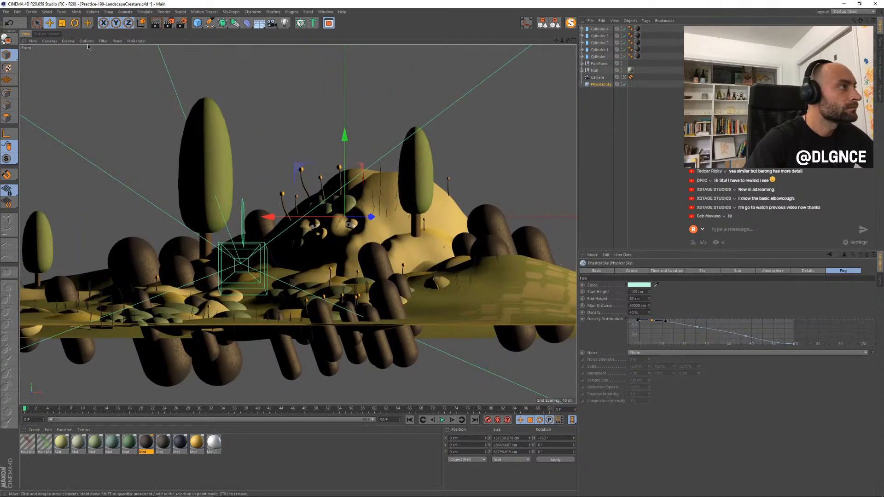
click(103, 41)
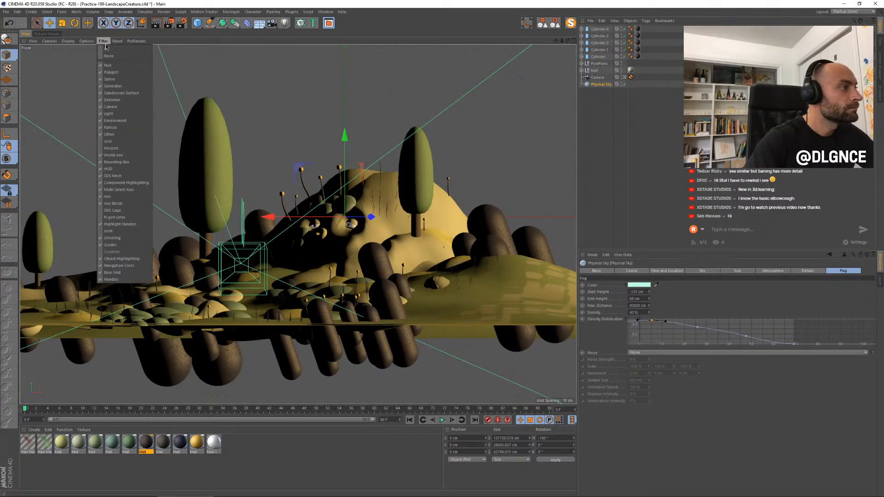
click(86, 41)
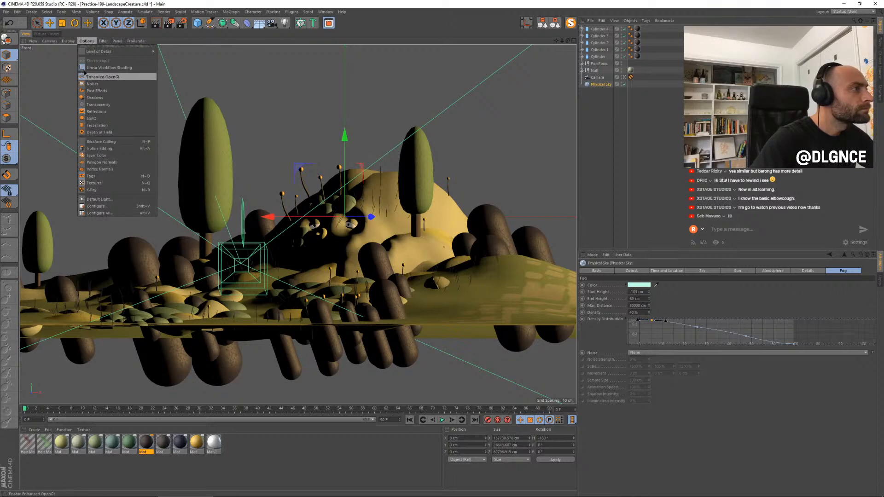
click(71, 42)
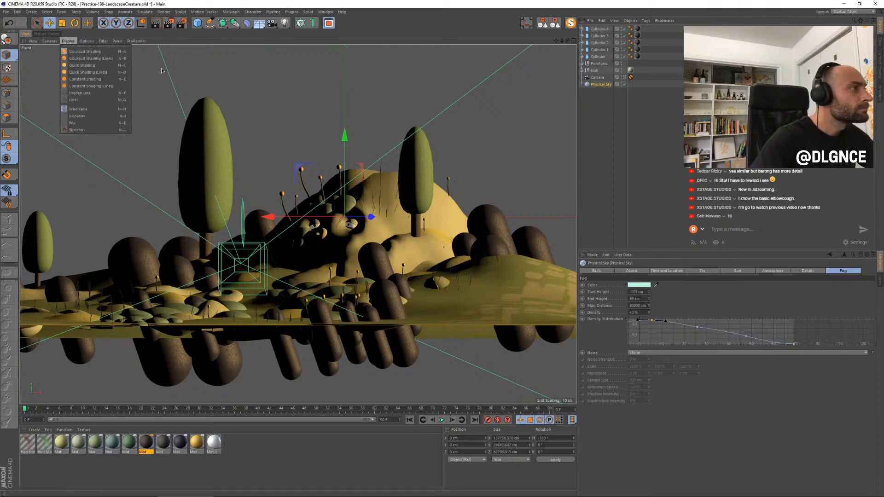
click(334, 132)
scroll(334, 131, down, 1)
Step: Restore the four-view layout and render a test region over the leftmost terrain edge in the Front view
middle_click(342, 107)
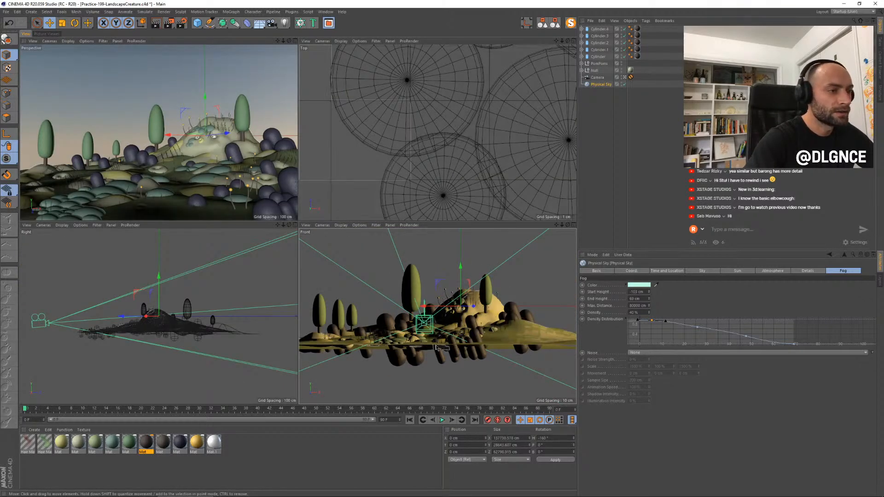
middle_drag(436, 346, 469, 331)
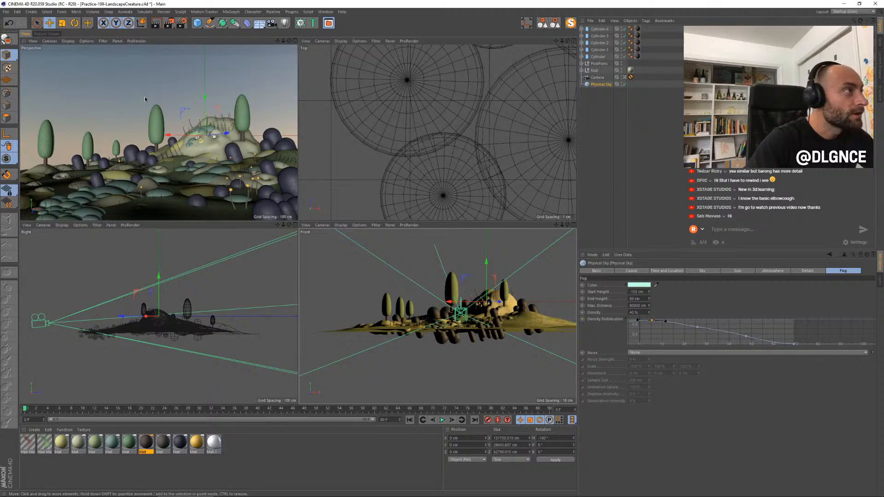
drag(171, 26, 186, 34)
drag(350, 301, 375, 351)
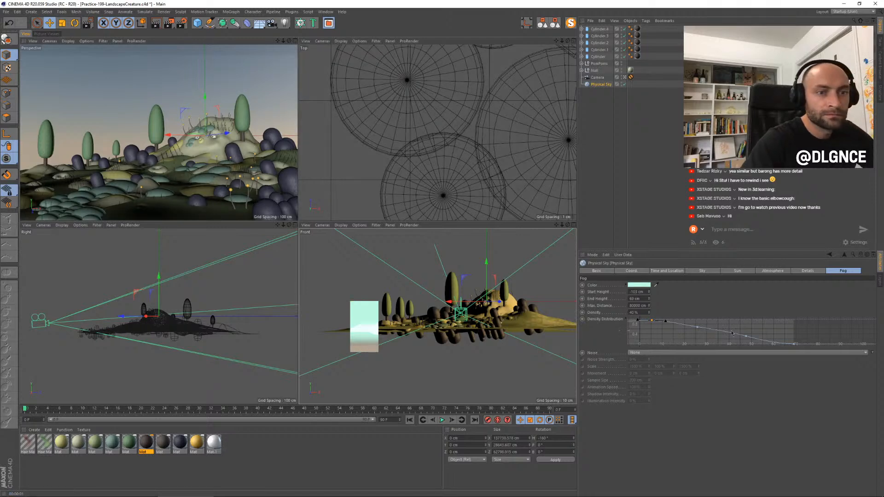
Step: Set the fog's start height to -75 cm, reduce its end height, and render a taller test region in the Front view
mouse_move(649, 299)
mouse_down()
mouse_move(649, 315)
mouse_move(649, 303)
mouse_up()
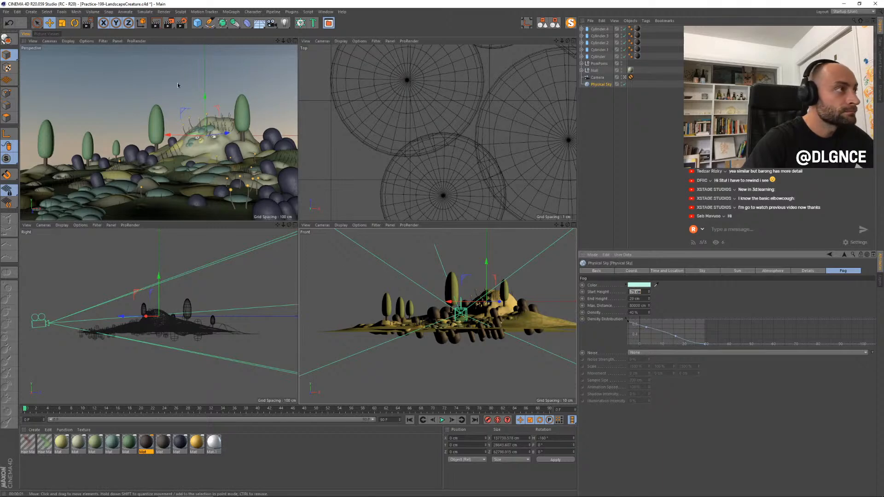
drag(169, 22, 184, 31)
drag(349, 289, 404, 378)
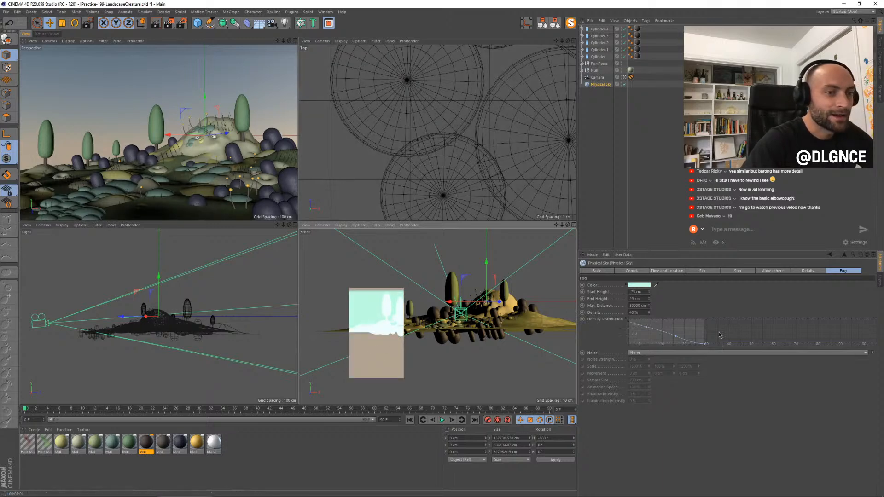
Step: Reshape the fog's density distribution curve by raising its low-height points, and render the Front view test region again
alt+middle_drag(694, 335, 797, 338)
drag(693, 326, 654, 330)
alt+middle_drag(660, 341, 709, 339)
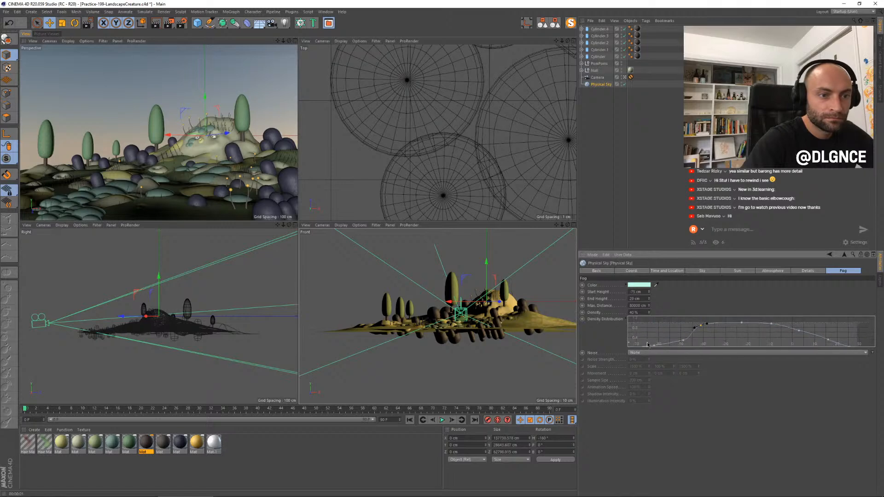
drag(673, 337, 645, 335)
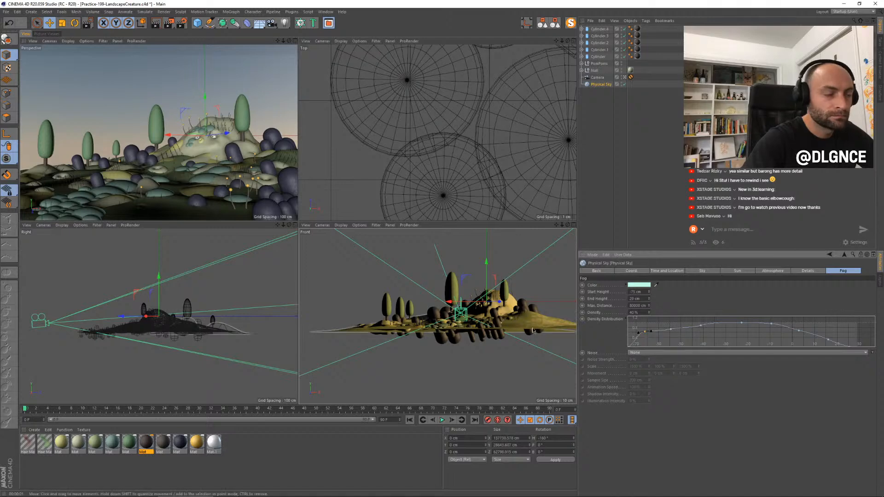
drag(168, 23, 188, 33)
drag(365, 286, 402, 367)
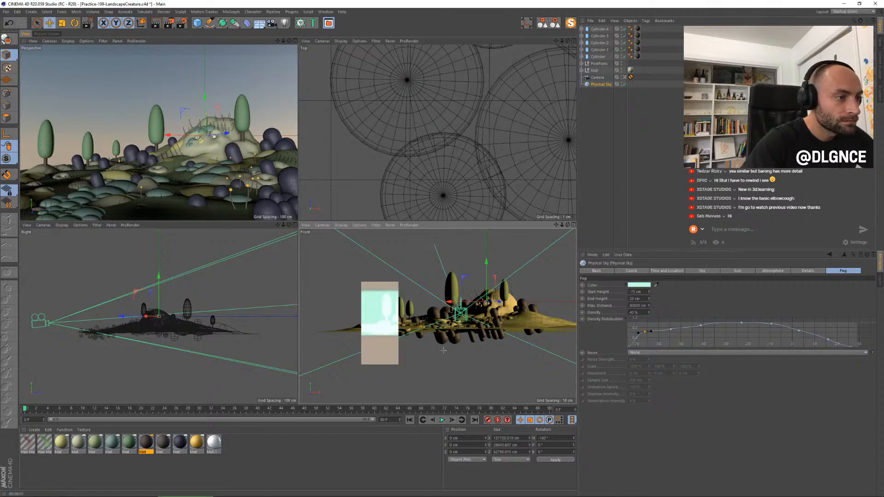
Step: Reduce the fog's end height and maximum distance further, and check the fade with another region render in the Front view
drag(649, 299, 649, 306)
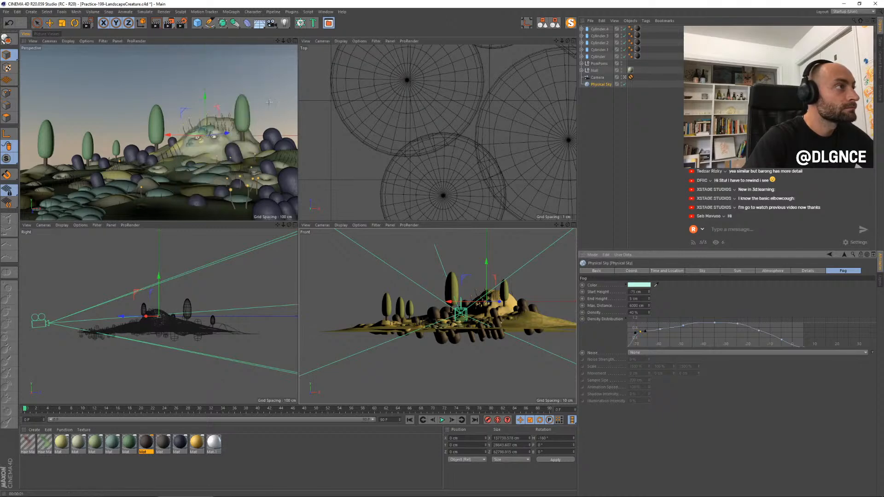
drag(327, 270, 382, 362)
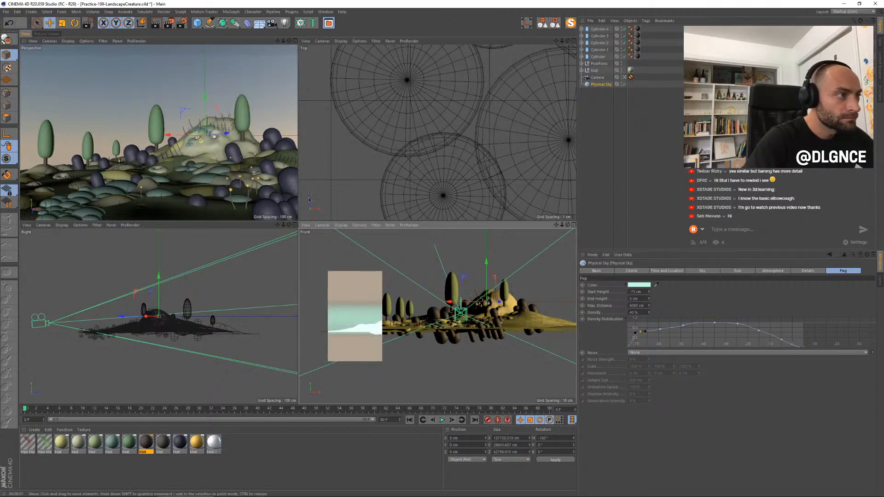
Step: Render the full camera frame with the current fog, and lower the Physical Sky fog's start height to -107 cm
click(294, 41)
key(shift+r)
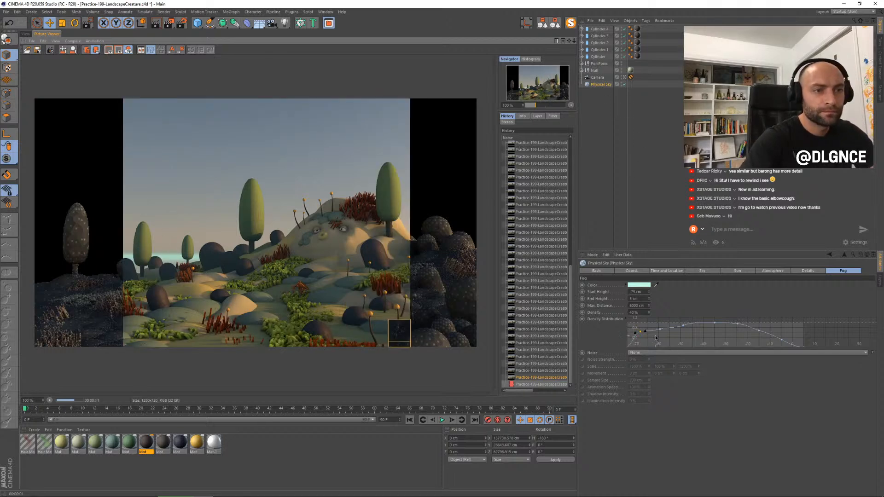
drag(649, 293, 649, 301)
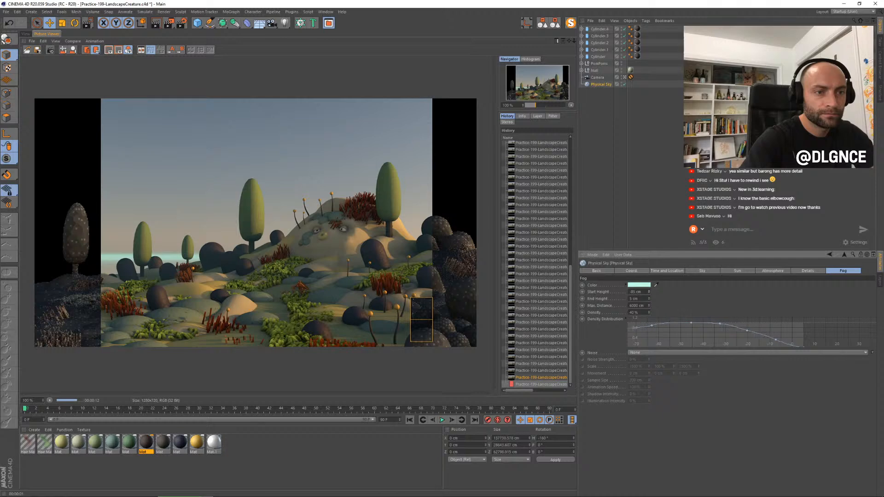
Step: Adjust the falloff of the fog's density curve, set end height 10 cm, maximum distance 2000 cm and density 50%, and render the frame
click(740, 332)
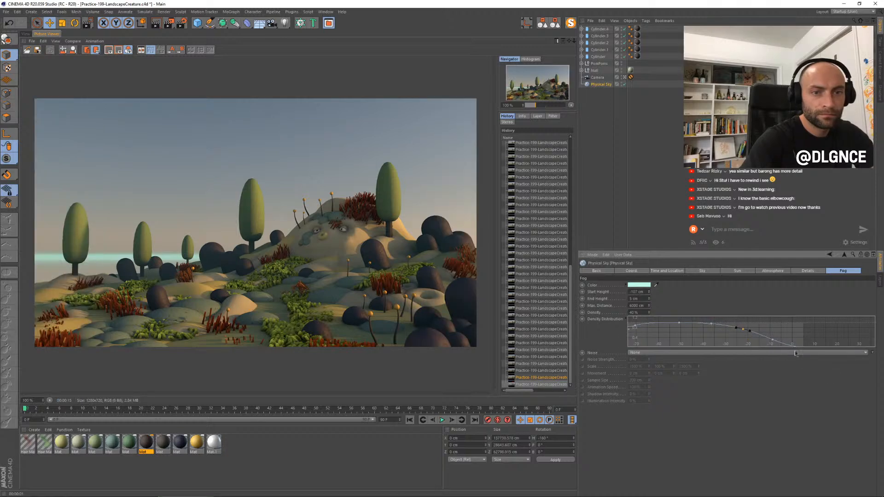
alt+middle_drag(824, 335, 820, 332)
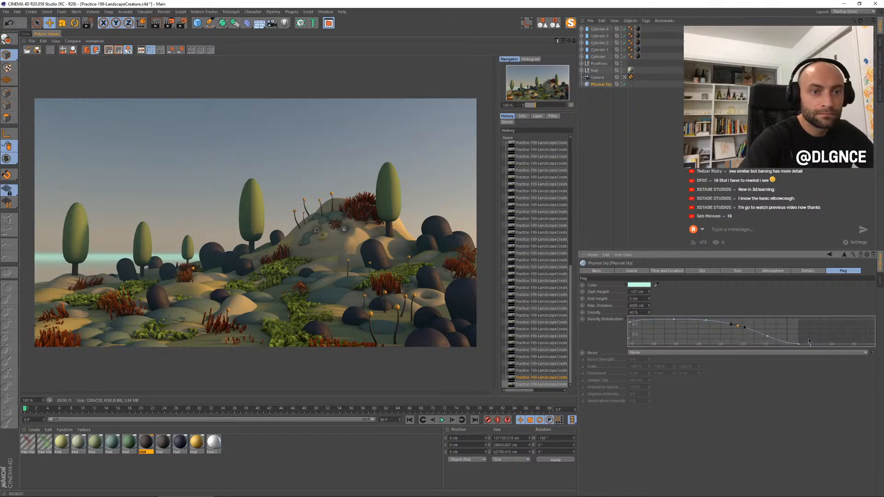
drag(648, 299, 644, 300)
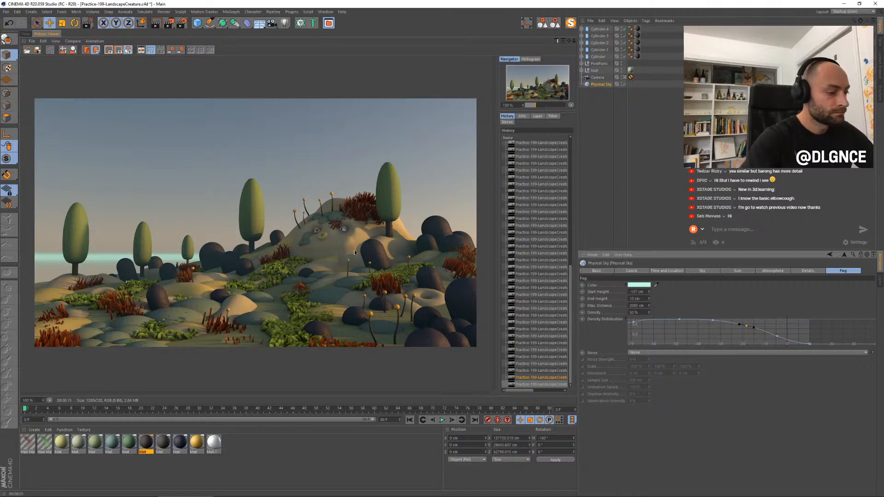
key(shift+r)
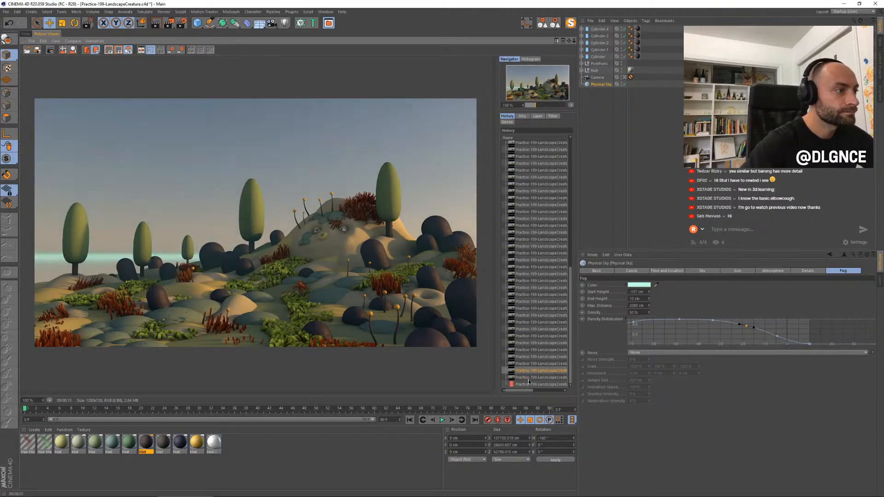
Step: Compare the previous fog render with the one in progress in the render history
key(shift+r)
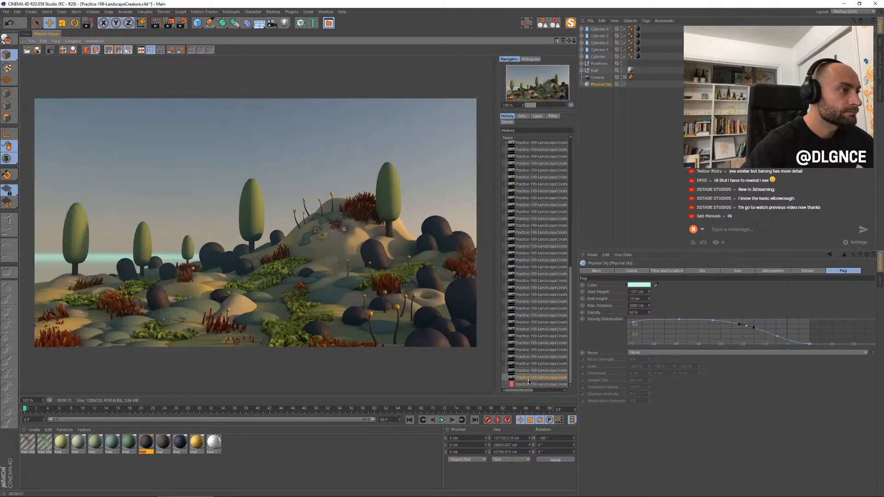
key(Down)
key(Up)
key(Down)
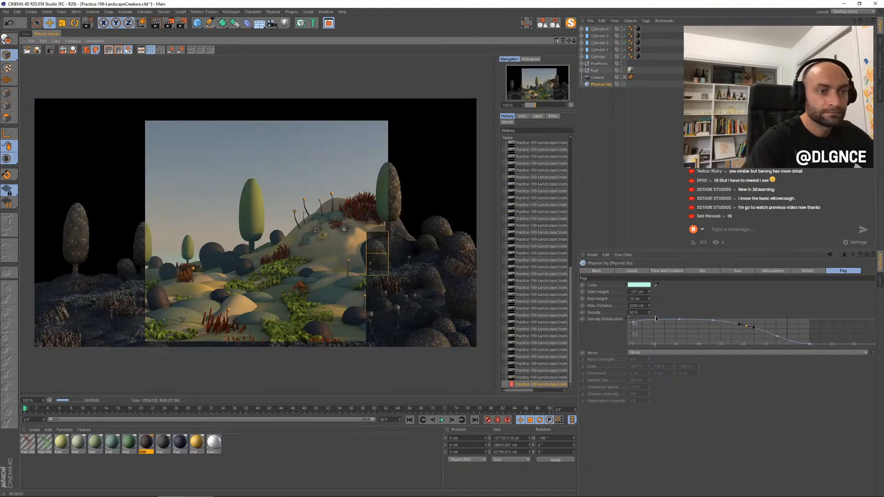
Step: Set the fog density to 70%, compare the latest renders in the history, and render the frame again
drag(649, 312, 658, 313)
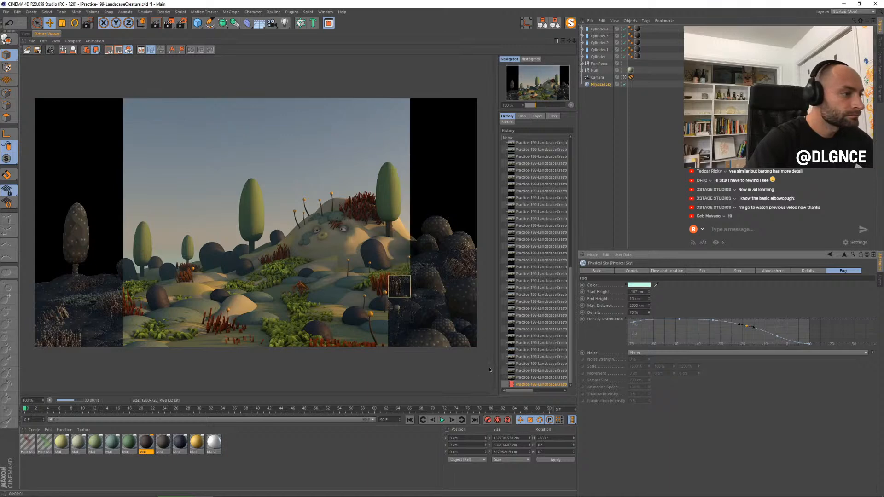
click(534, 377)
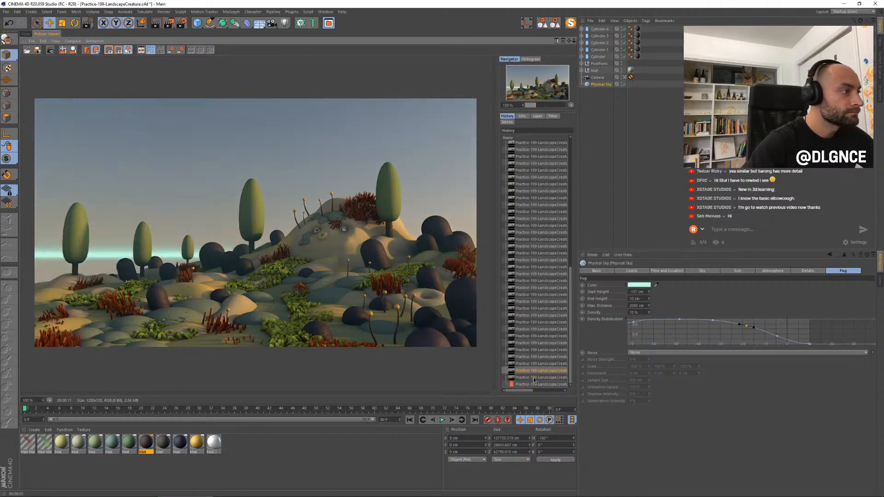
click(534, 381)
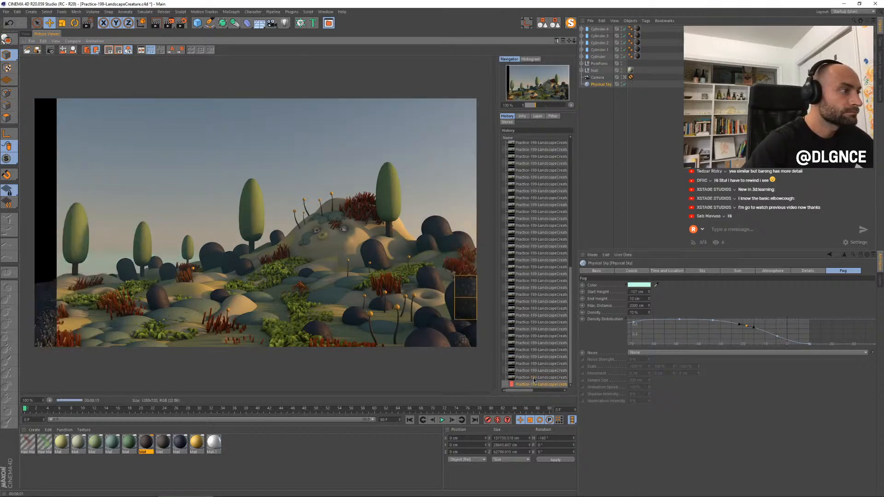
click(533, 378)
click(533, 381)
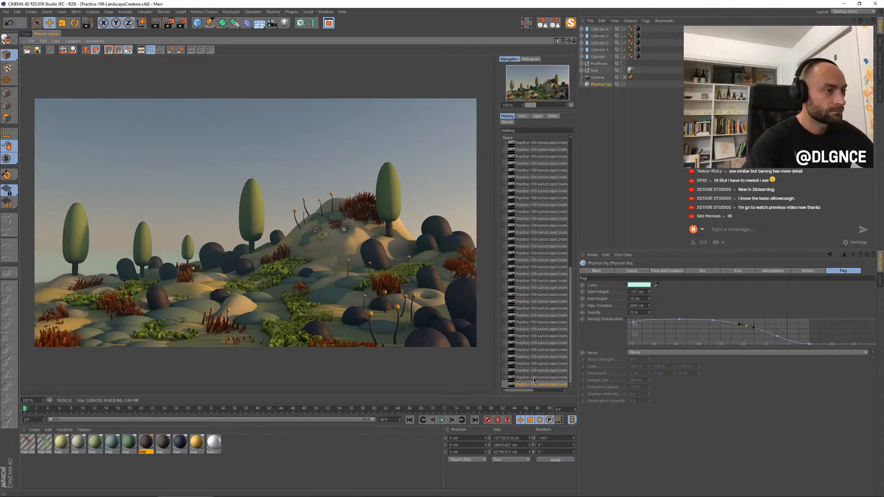
key(shift+r)
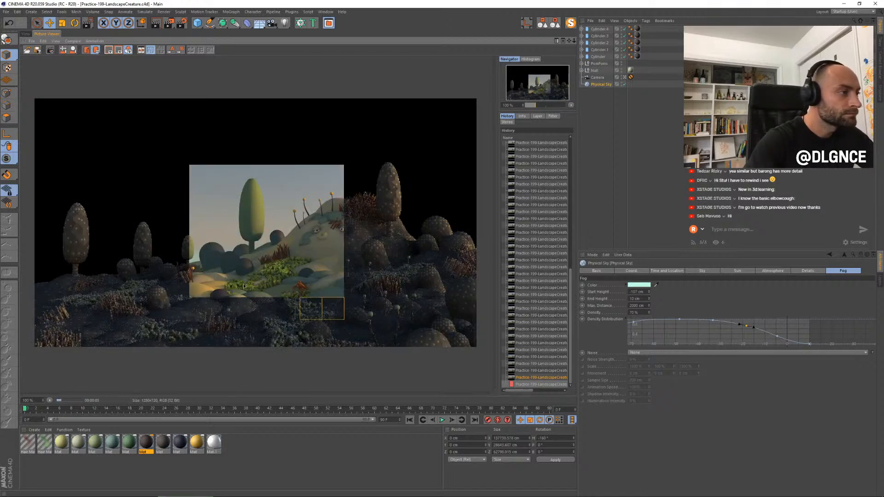
Step: Switch repeatedly between the newest fog render and the earlier fog-free renders to compare the horizon and overall colours
click(533, 317)
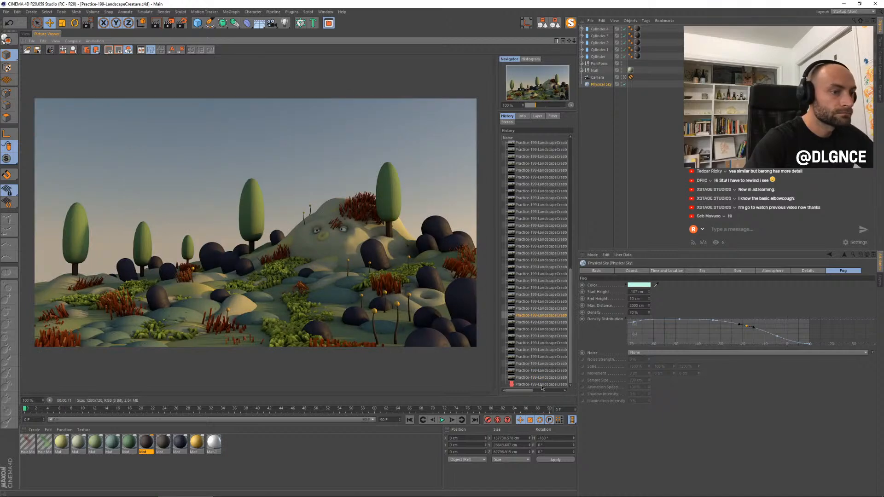
click(542, 385)
click(543, 315)
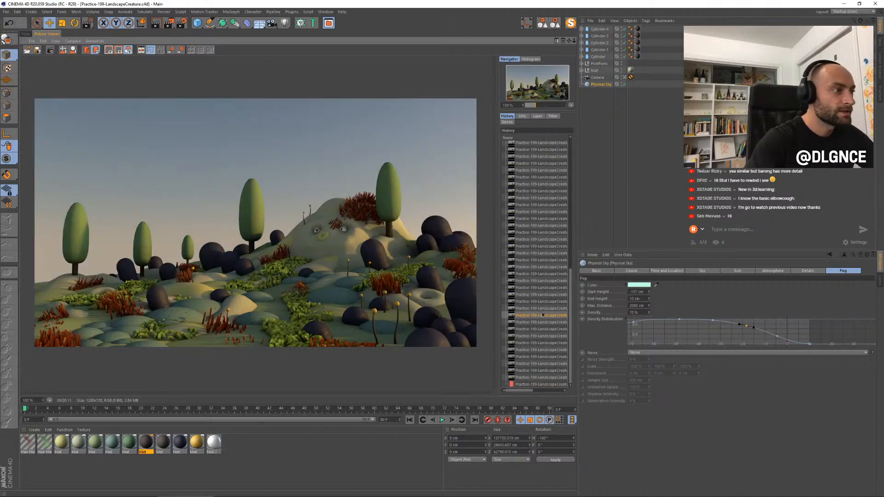
click(532, 385)
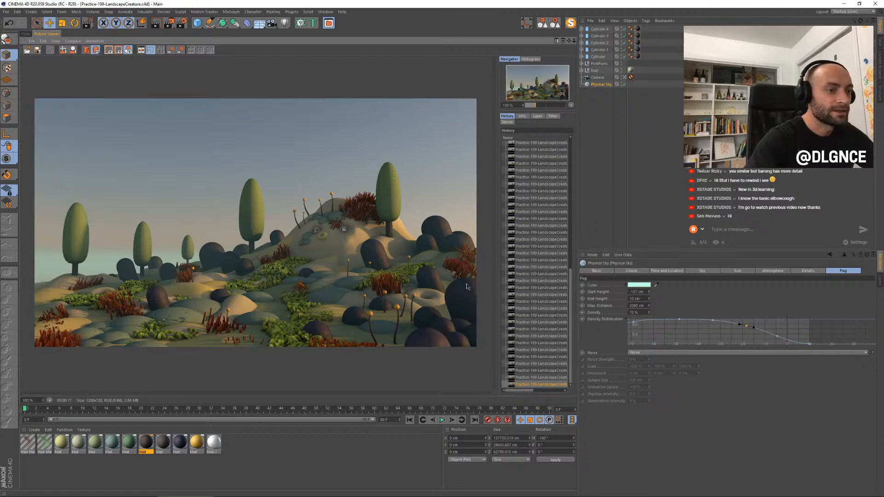
click(542, 337)
click(533, 384)
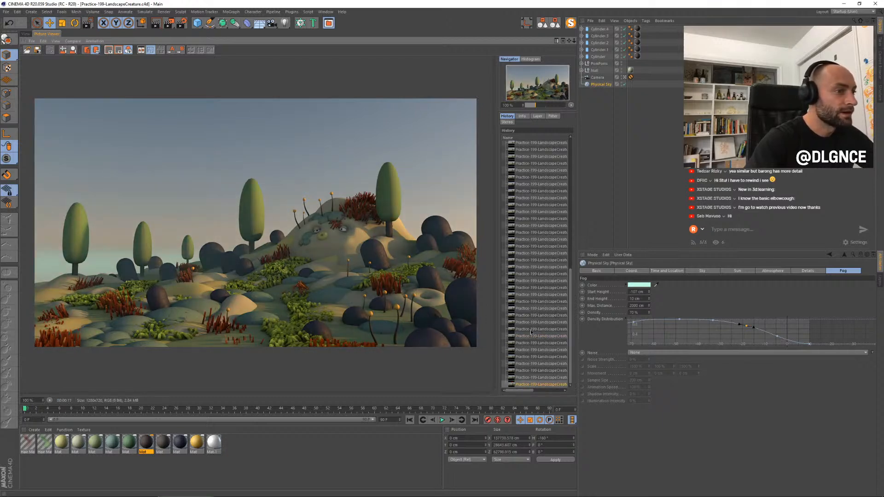
click(531, 322)
click(541, 385)
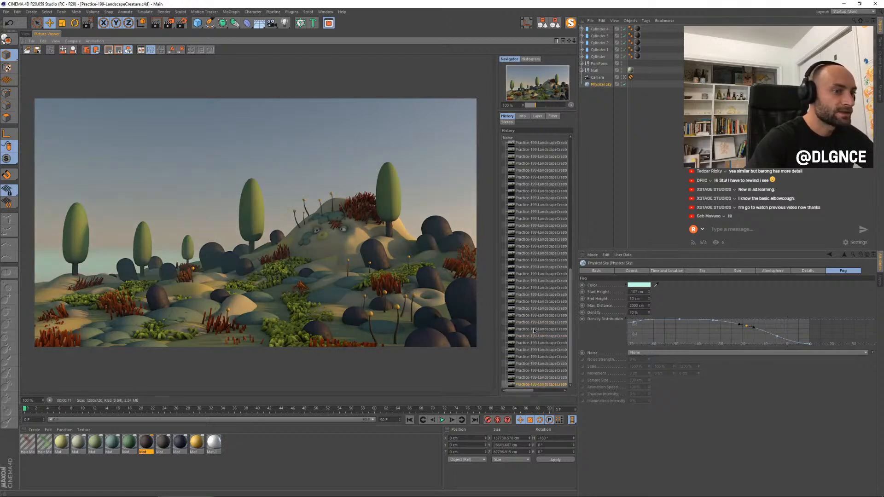
click(534, 330)
click(540, 384)
click(537, 329)
click(545, 385)
click(538, 322)
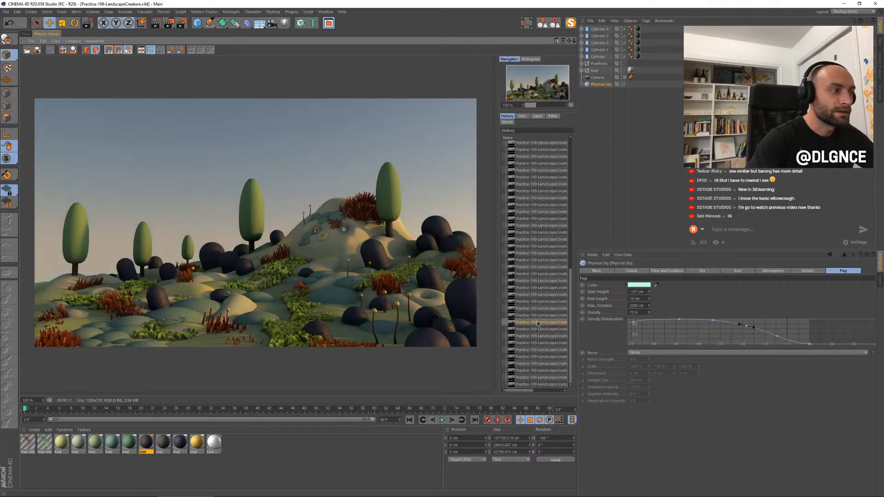
click(542, 384)
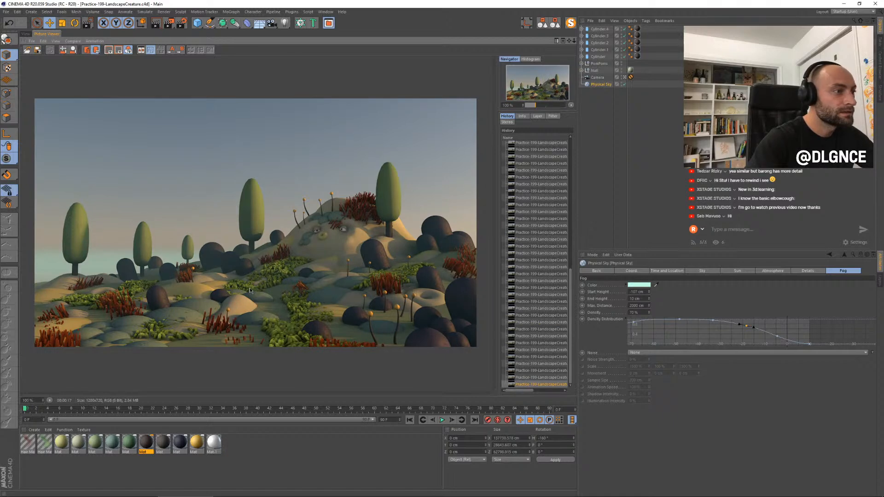
Step: Go through the render history one image at a time, from an earlier fog-free version to the newest render
click(531, 325)
key(Down)
key(Down)
key(Down)
key(Down)
key(Down)
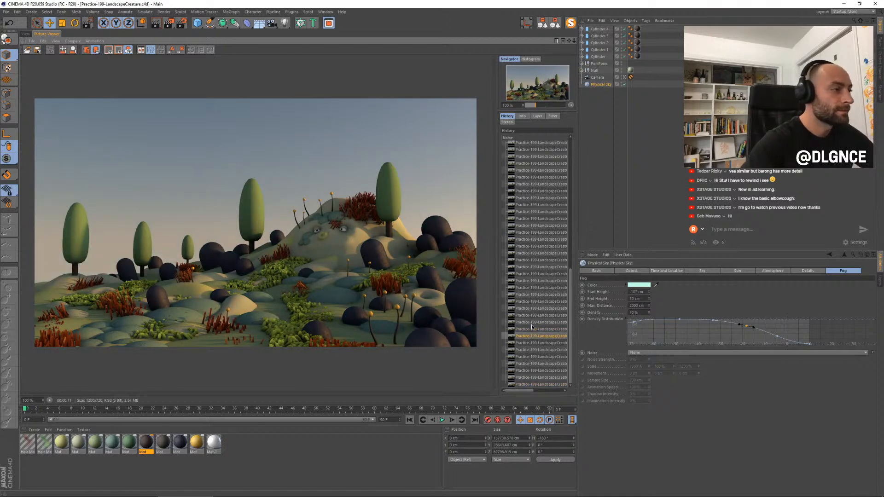
key(Down)
key(Down)
key(Down)
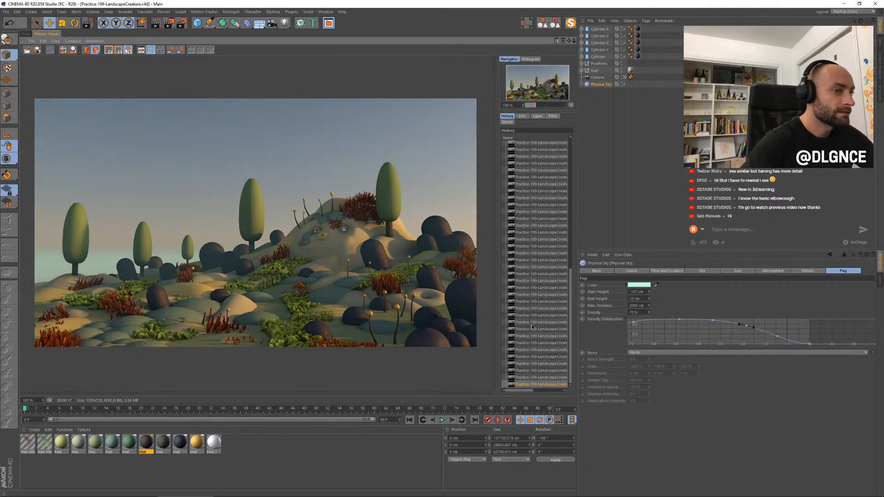
Step: Set the fog's density to 80%, start height to -137 cm, end height to 16 cm and maximum distance to 1700 cm, and reshape the density curve's falloff
drag(650, 314, 650, 309)
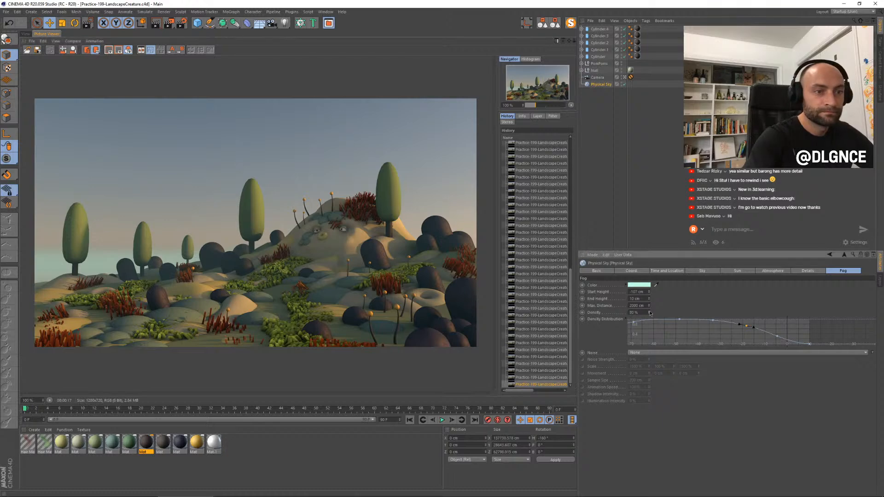
click(779, 338)
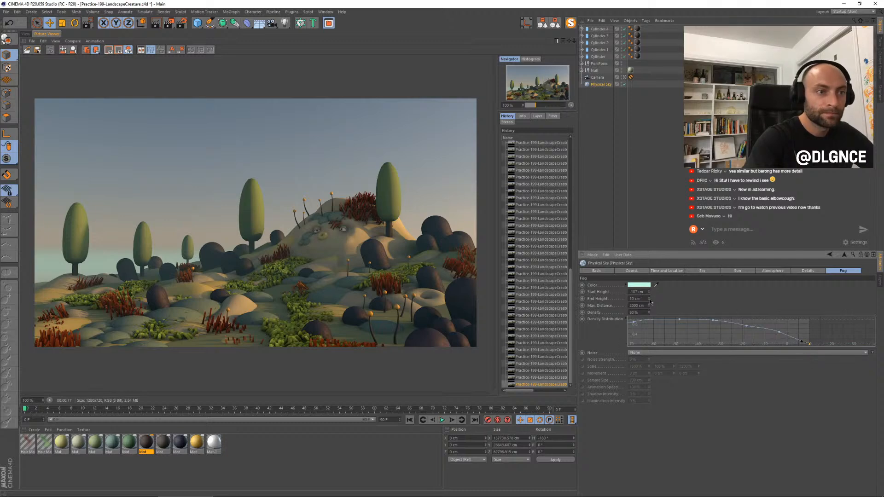
drag(650, 299, 650, 296)
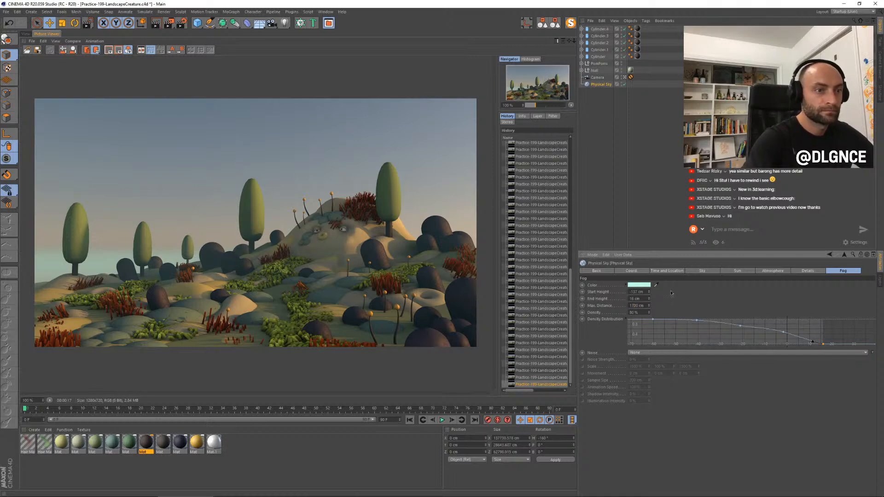
Step: Change the fog colour to a more saturated aqua-mint and render the full frame
click(639, 285)
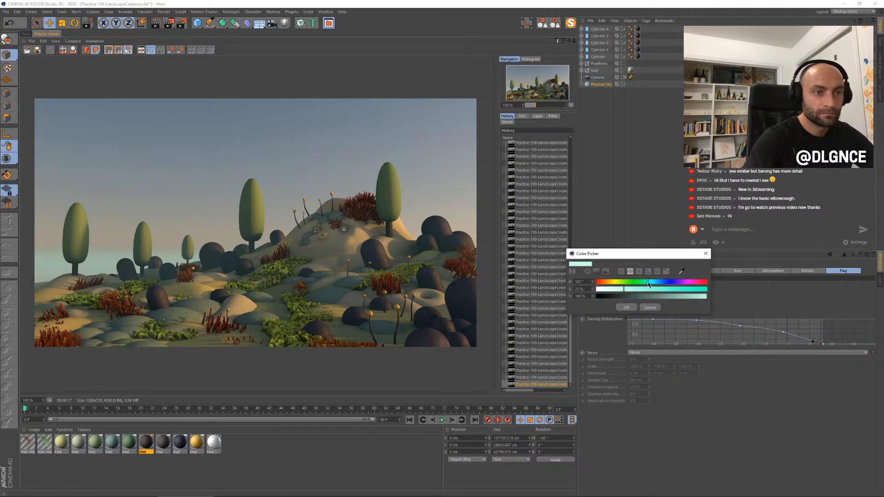
click(627, 307)
key(shift+r)
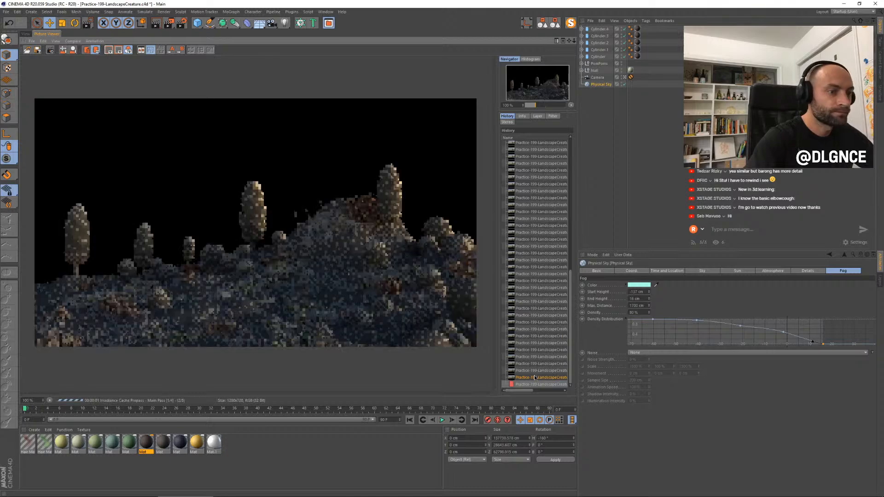
Step: Compare the render with the more saturated fog against the two previous renders in the history while it progresses
click(535, 378)
key(Up)
key(Down)
key(Down)
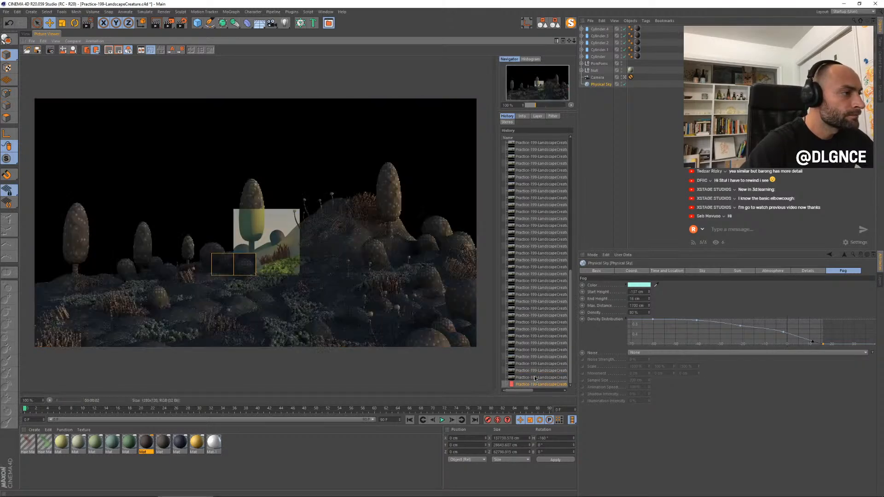
key(Up)
key(Down)
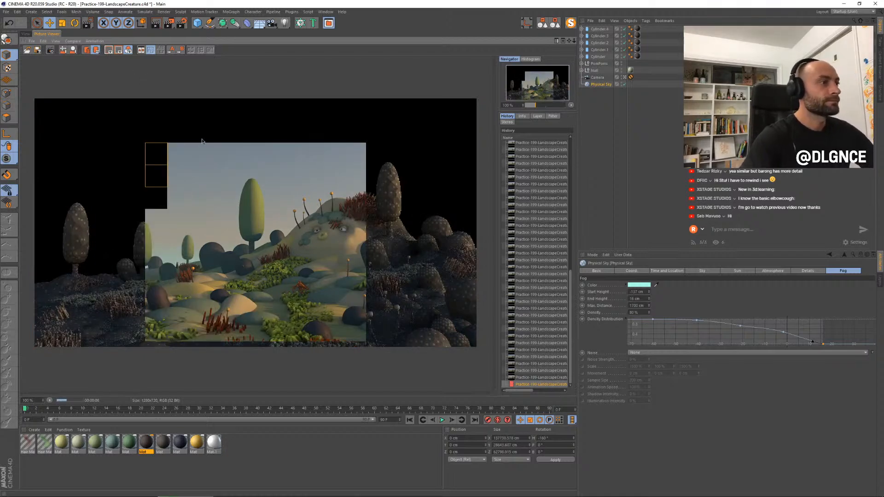
click(525, 372)
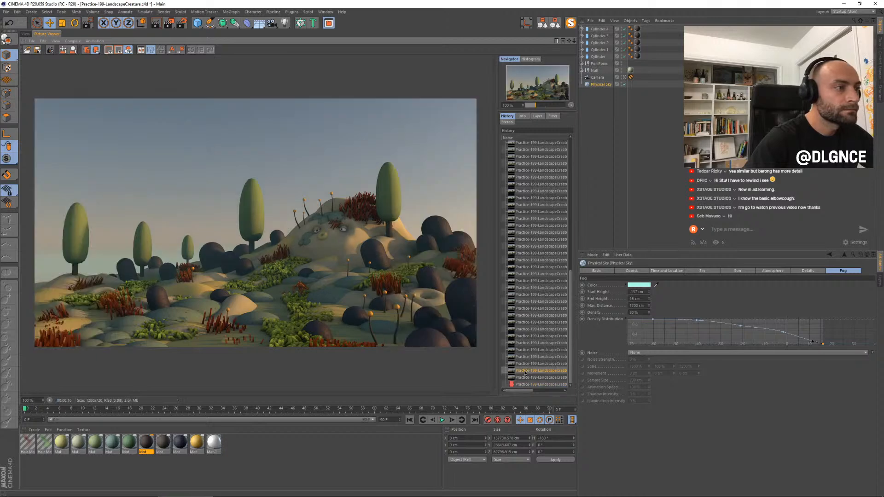
key(Down)
key(Down)
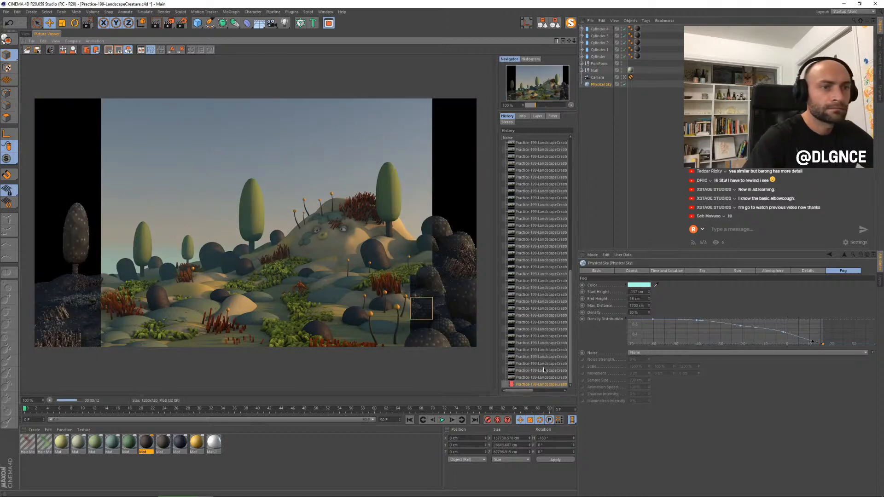
Step: Set the Physical Sky's atmosphere intensity to 100%, adjust its horizon fade, saturation correction and hue correction, and render the frame
click(772, 271)
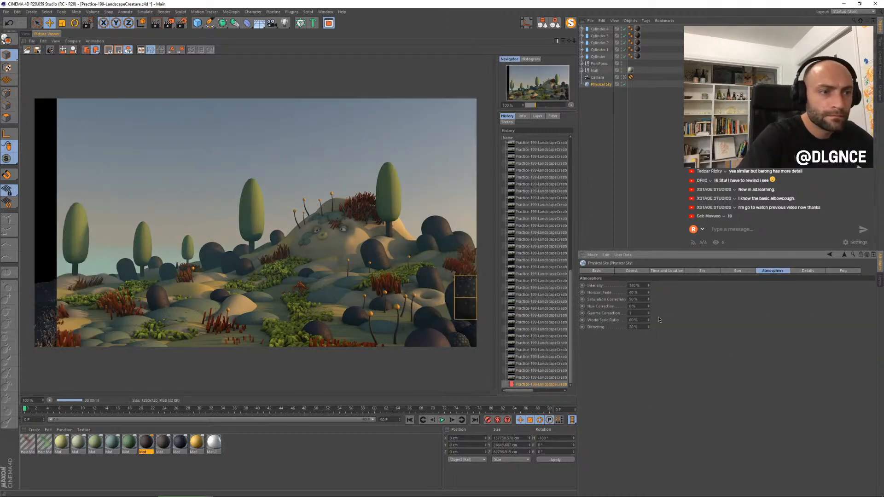
click(650, 284)
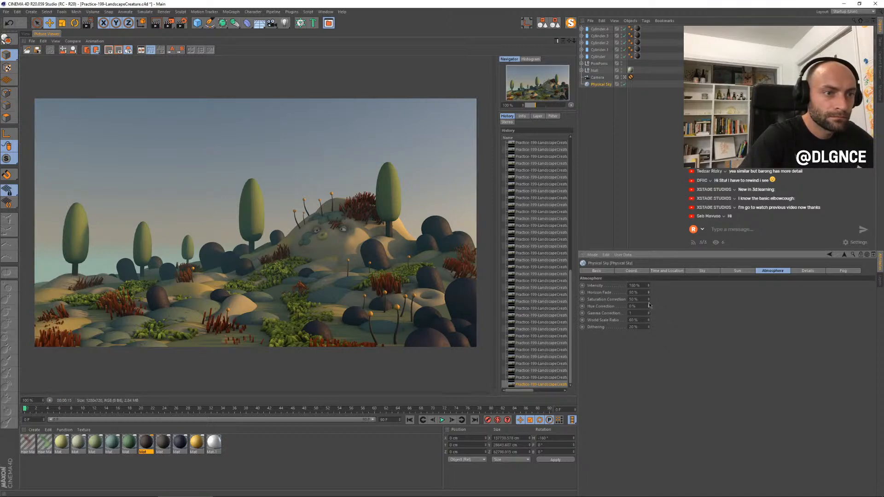
drag(649, 302, 650, 310)
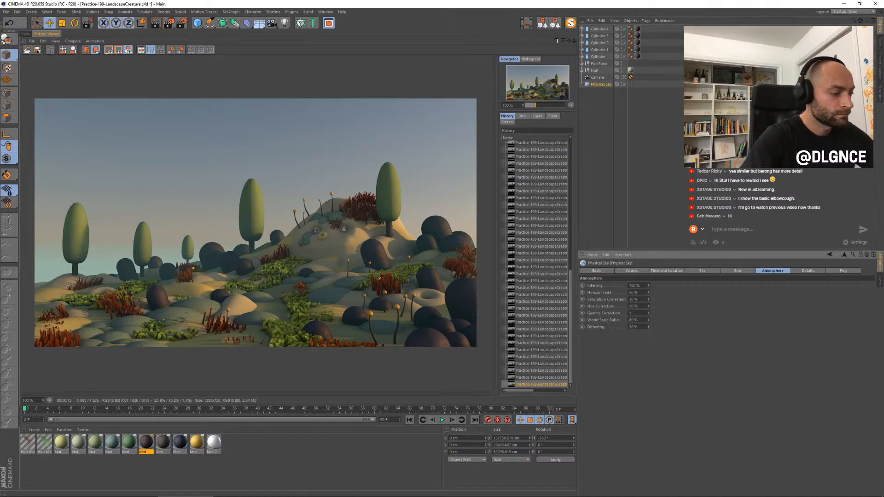
key(shift+r)
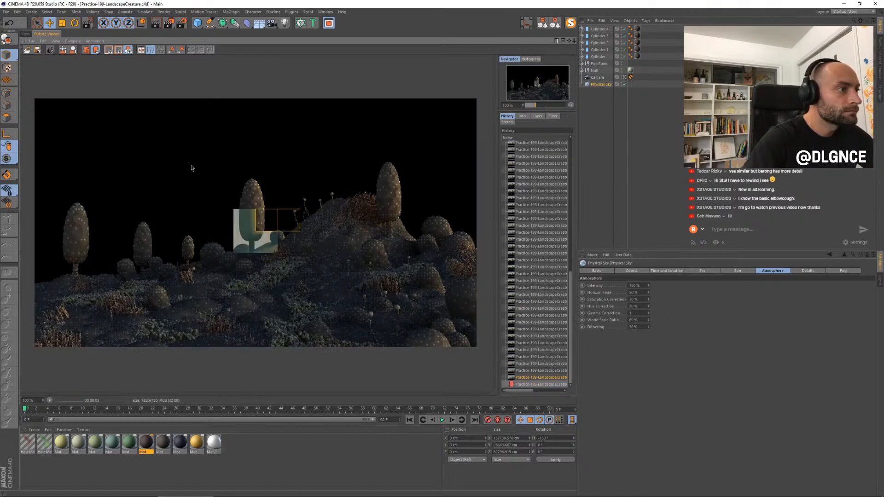
Step: Compare the in-progress atmosphere render with the previous renders in the history, switching back and forth between them
key(Down)
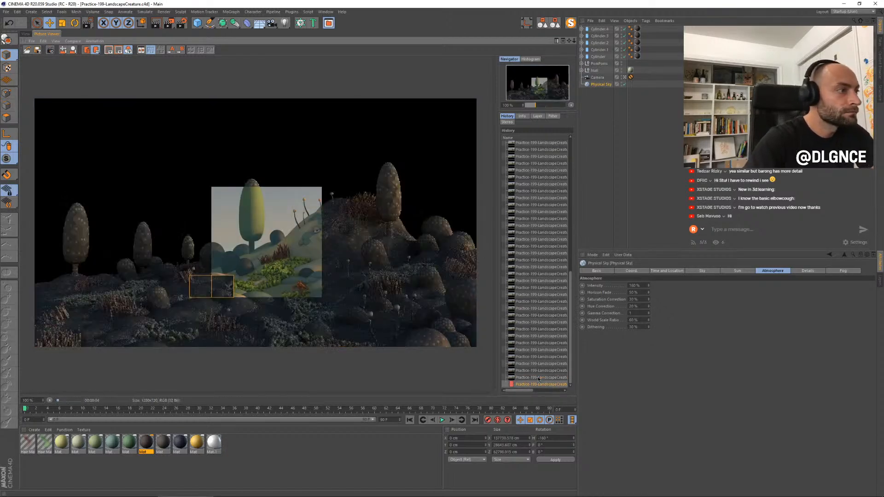
key(Up)
key(Up)
key(Up)
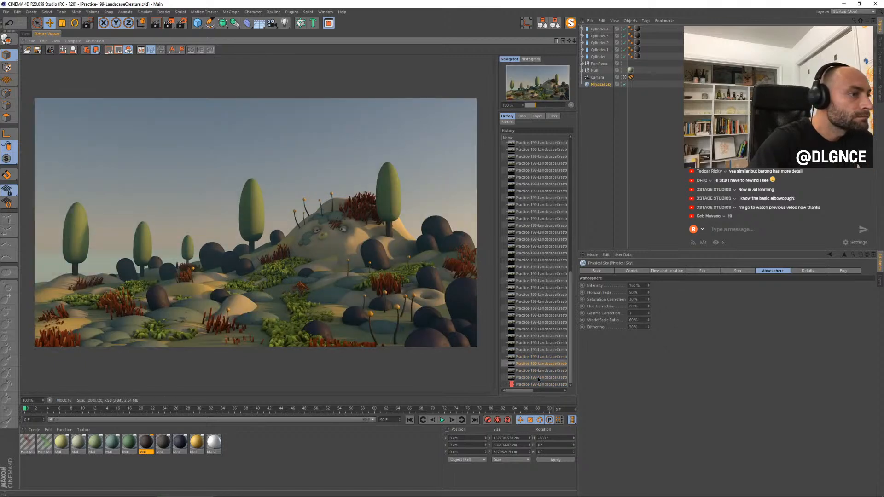
key(Down)
key(Down)
key(Down)
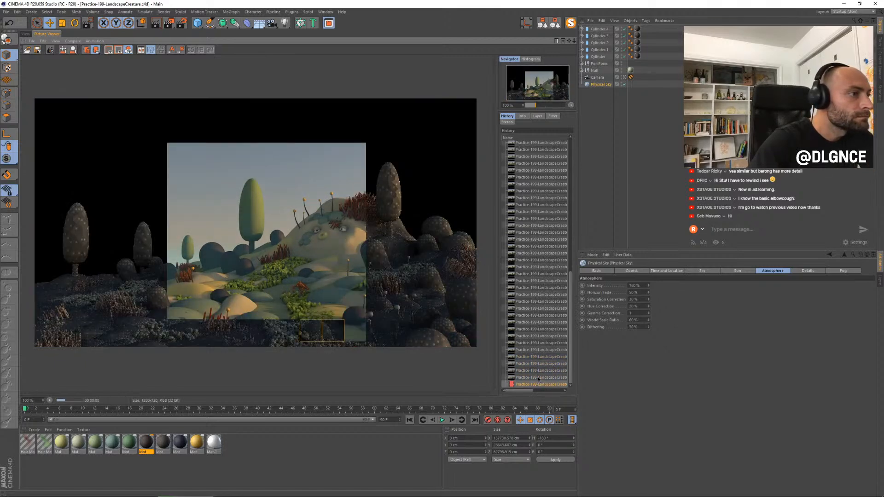
key(Up)
key(Down)
key(Up)
key(Up)
key(Up)
key(Up)
key(Up)
key(Down)
key(Down)
key(Down)
key(Down)
key(Down)
key(Up)
key(Up)
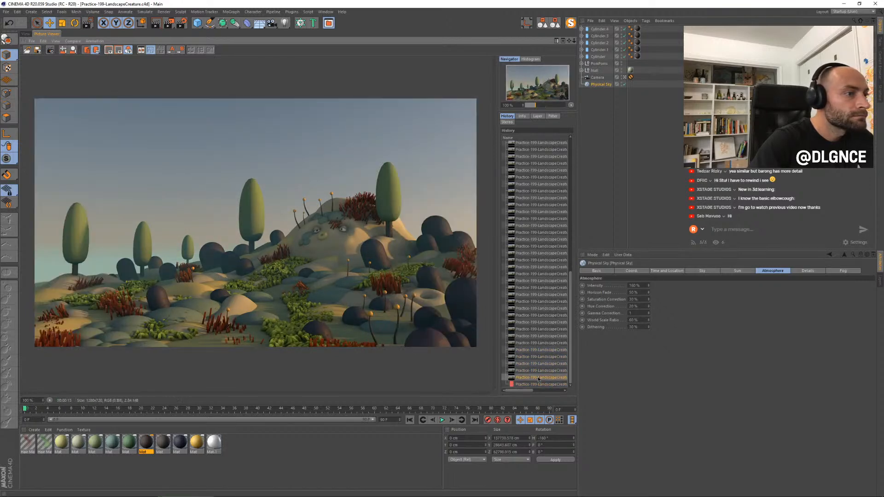
key(Down)
key(Down)
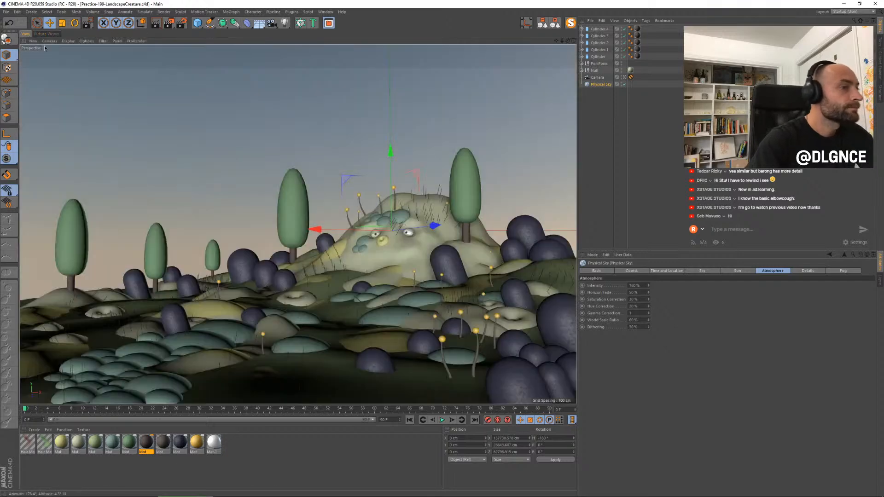
Step: Duplicate the torus beside the right-hand boulders into the central foreground, then tilt the copy and nudge it into the terrain
click(26, 34)
click(511, 316)
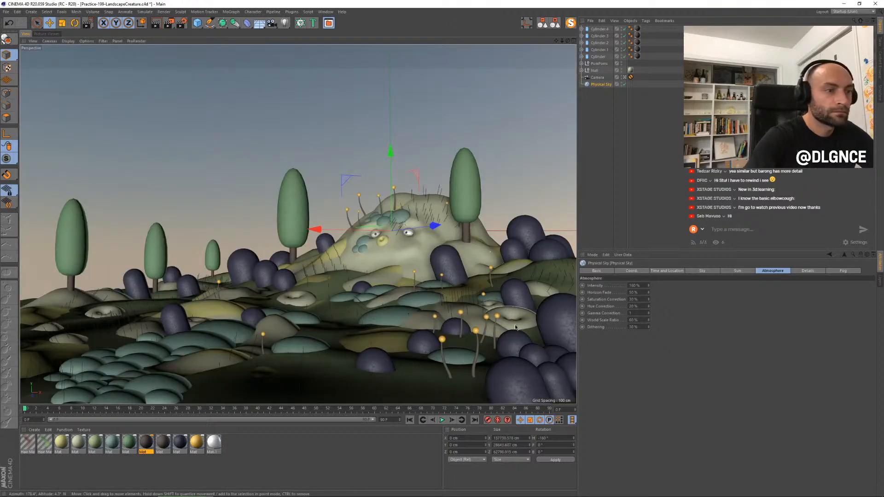
drag(512, 287, 371, 334)
key(r)
drag(322, 321, 341, 309)
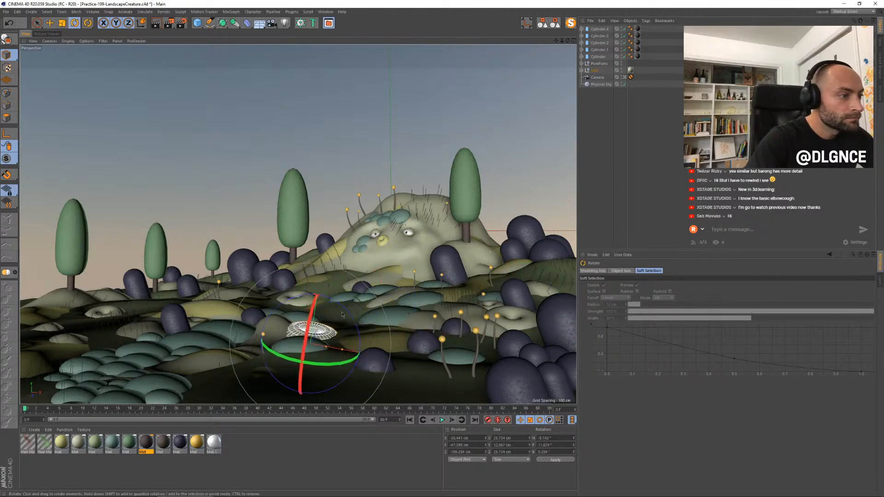
key(e)
drag(389, 360, 382, 358)
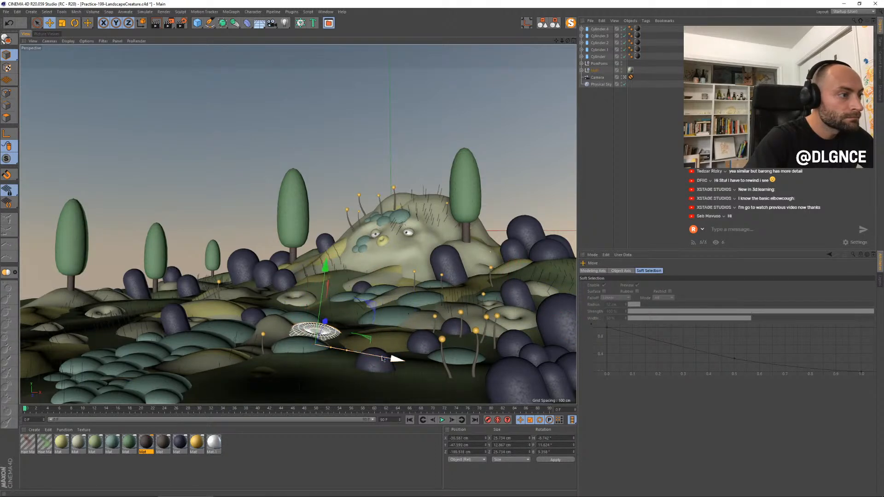
Step: Duplicate the torus below the second-tallest tree, scale the copy to about 16 cm wide, and rotate and reposition it beside the original
click(297, 298)
ctrl+drag(349, 293, 371, 298)
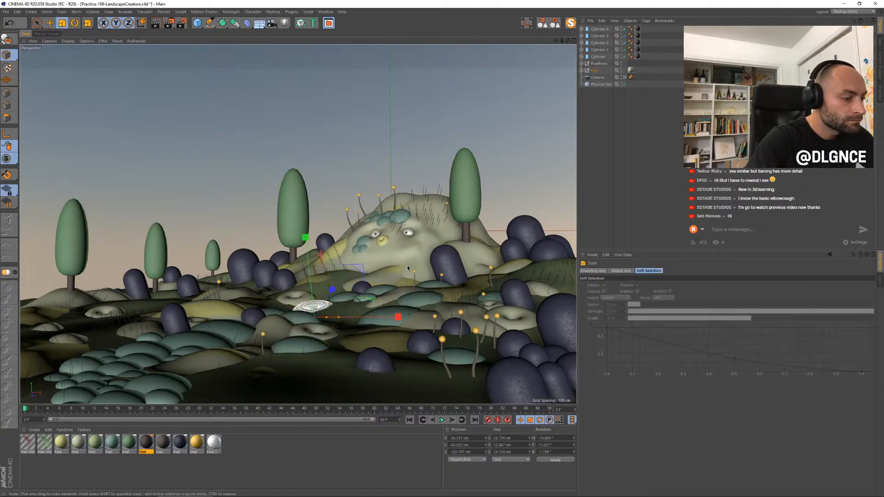
drag(312, 291, 321, 299)
key(r)
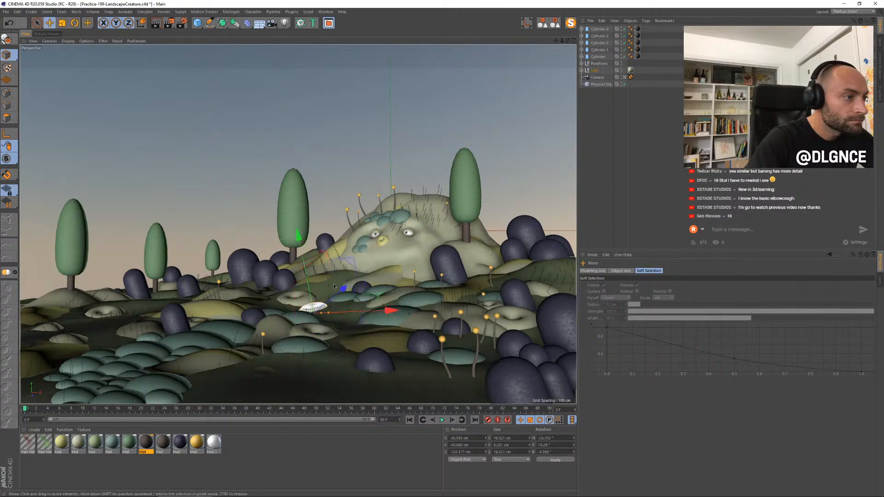
key(e)
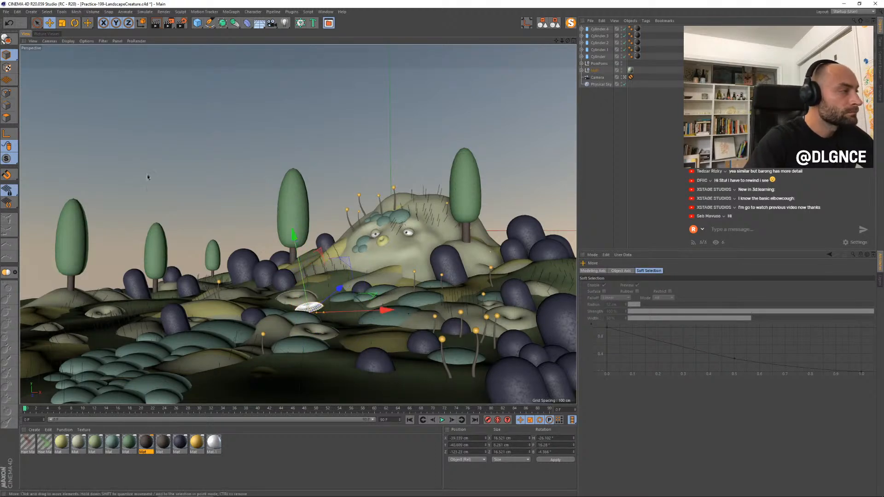
Step: Check the finished render and identify which ground surfaces cover the near-left corner of the scene
click(51, 34)
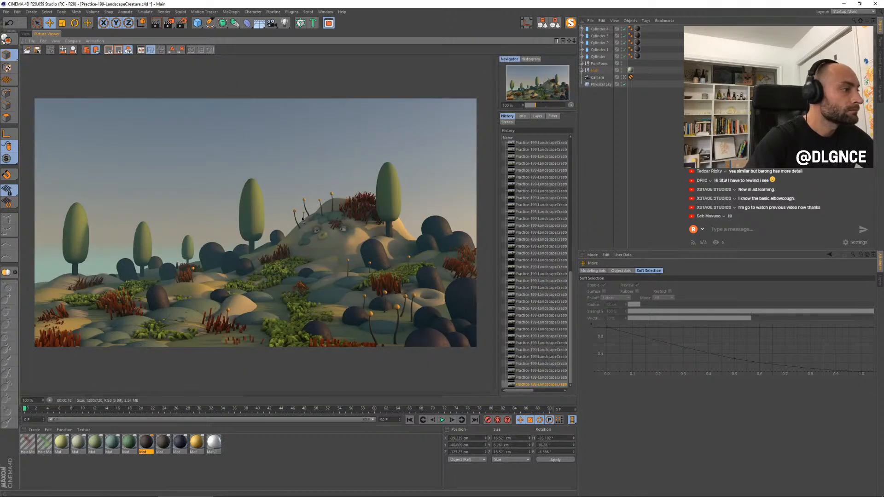
click(25, 34)
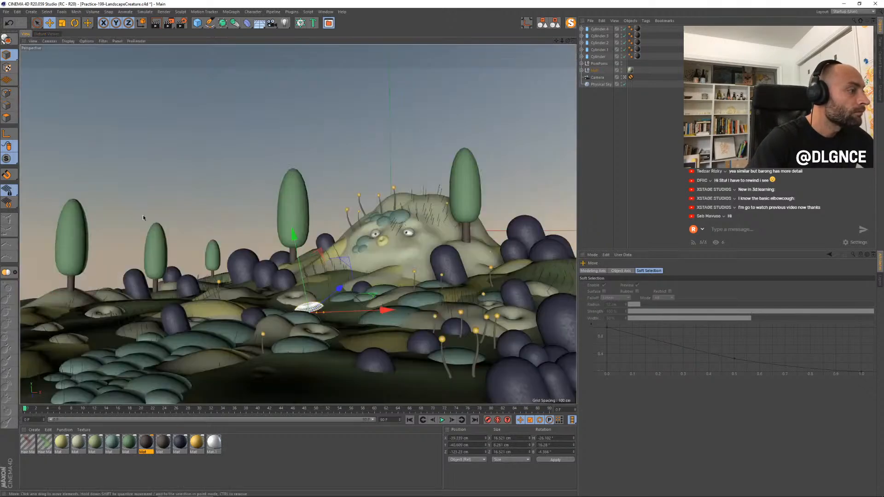
click(51, 388)
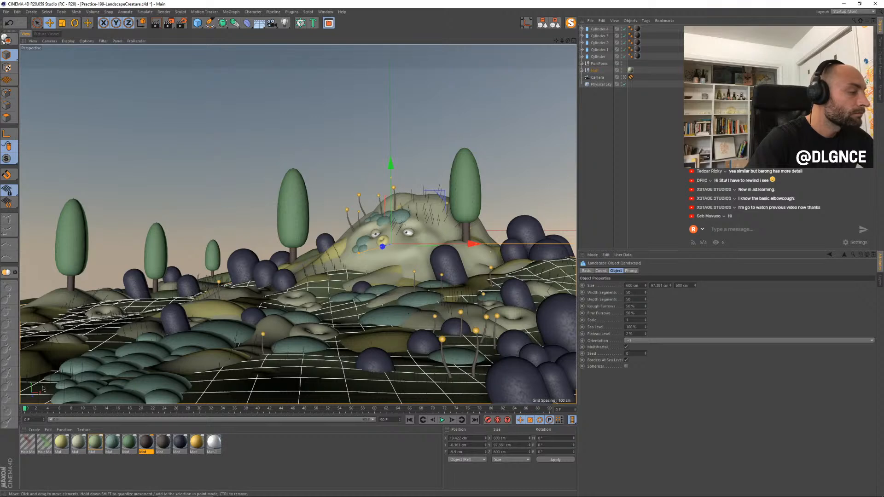
click(42, 388)
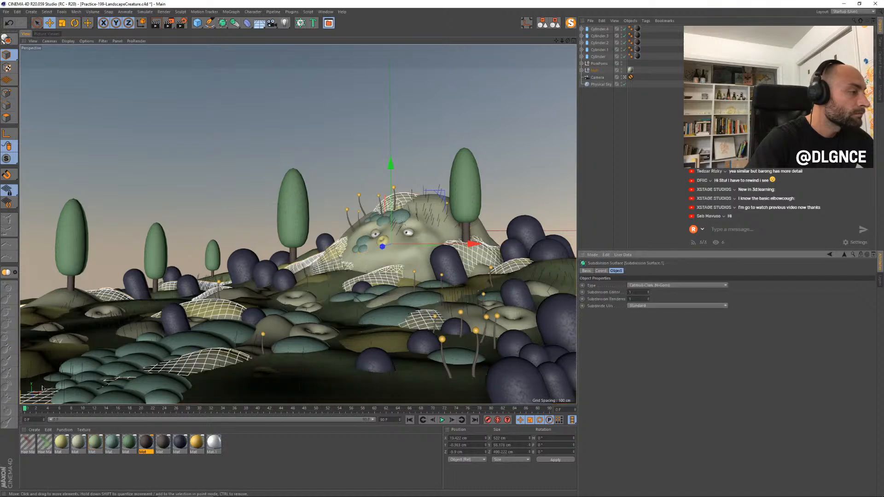
Step: Group the five tree cylinders under a null and name it Trees
click(581, 70)
click(599, 36)
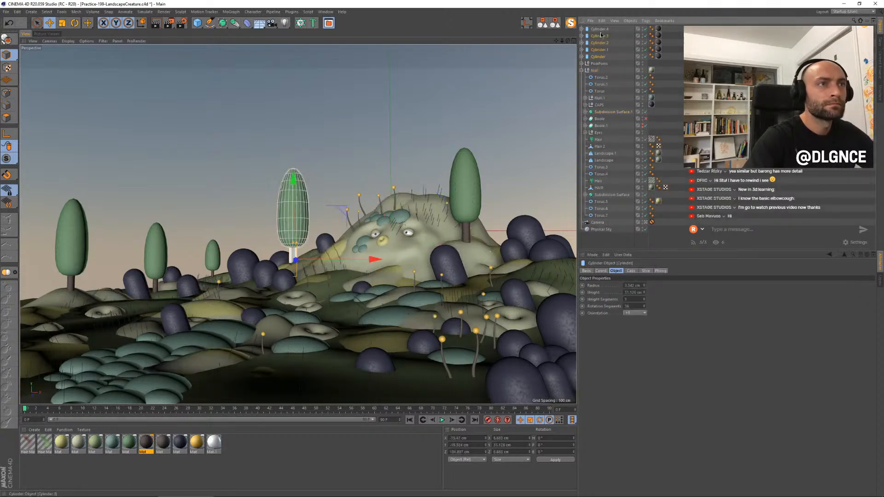
shift+click(602, 31)
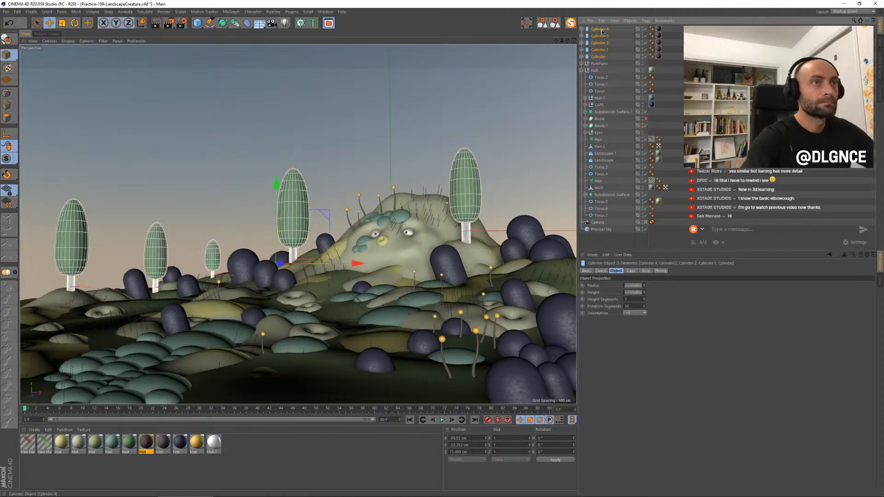
key(alt+g)
double_click(597, 29)
key(BackSpace)
text(Trees)
key(Return)
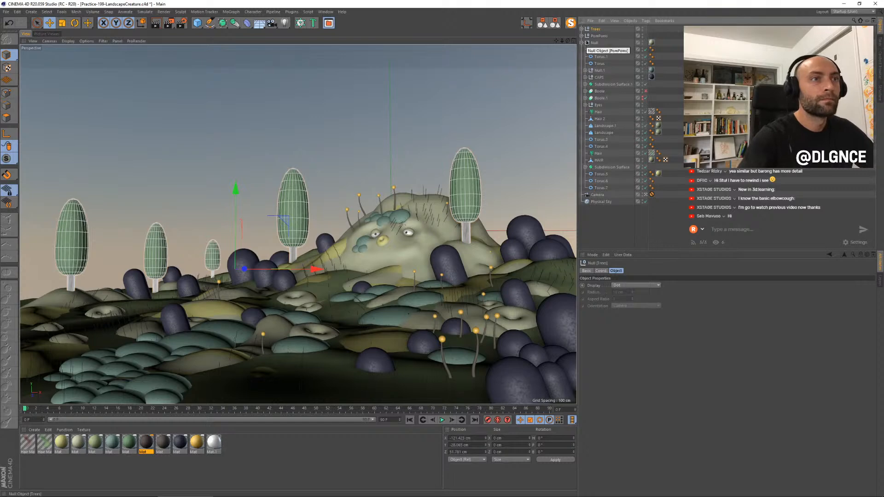
Step: Select the near-corner polygon patch of the isolated Hair.2 mesh without soft-selection preview and move it to about X -147 cm, Z -235 cm
click(599, 118)
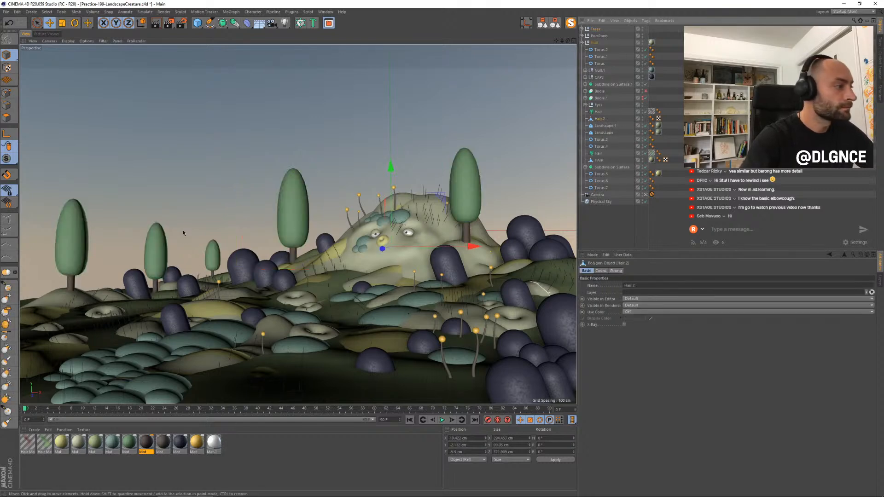
click(571, 24)
click(6, 117)
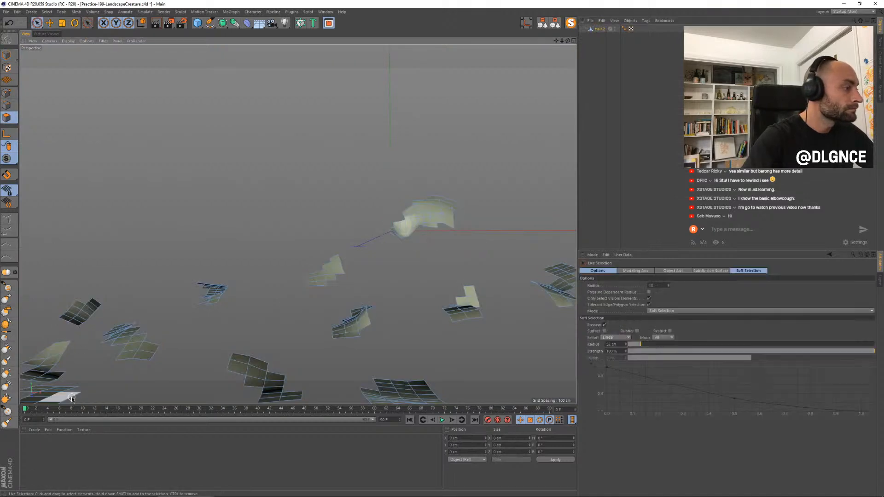
mouse_move(78, 380)
mouse_down()
mouse_move(51, 395)
mouse_move(82, 402)
mouse_move(136, 344)
mouse_up()
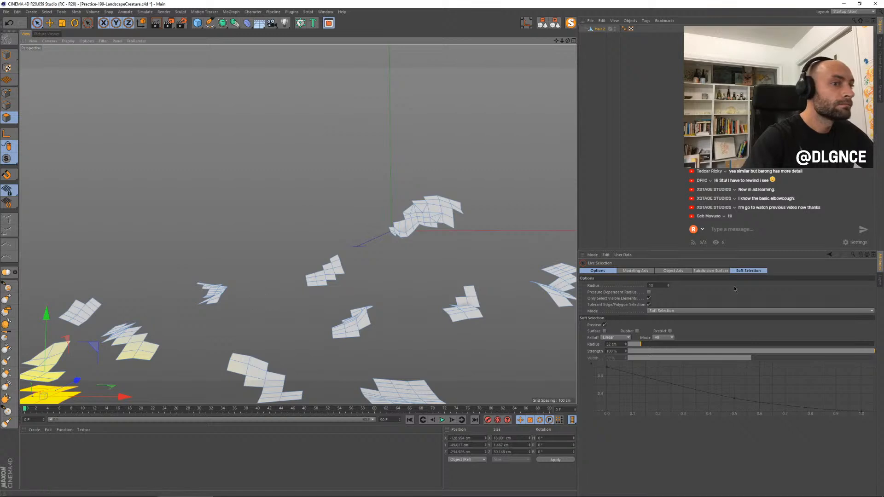
click(605, 325)
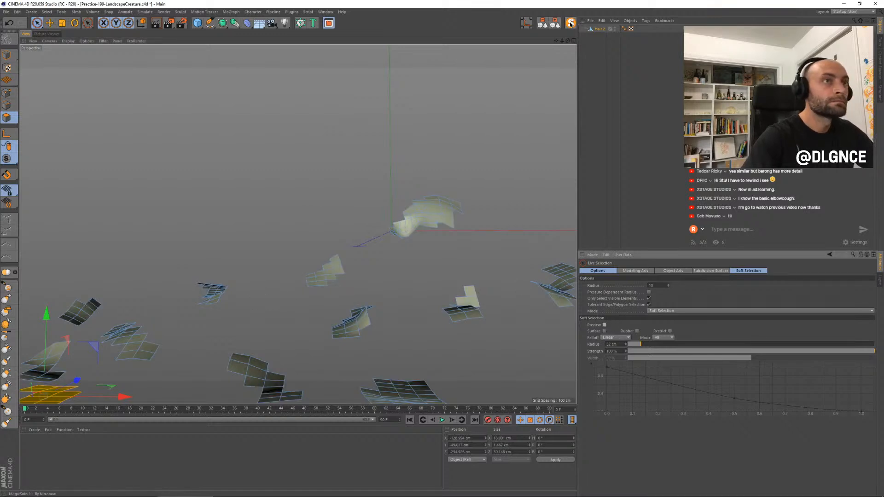
click(570, 23)
drag(114, 388, 53, 368)
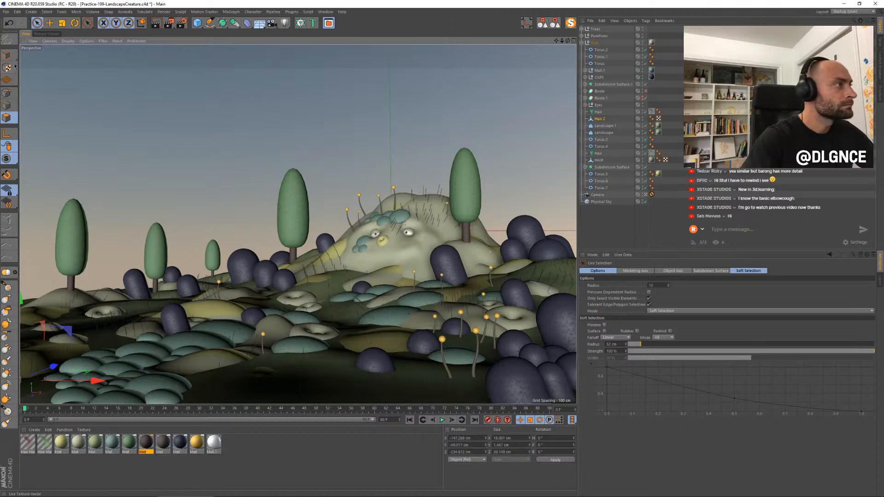
Step: Check the latest render and raise the Physical Sky's atmosphere intensity slightly
click(49, 34)
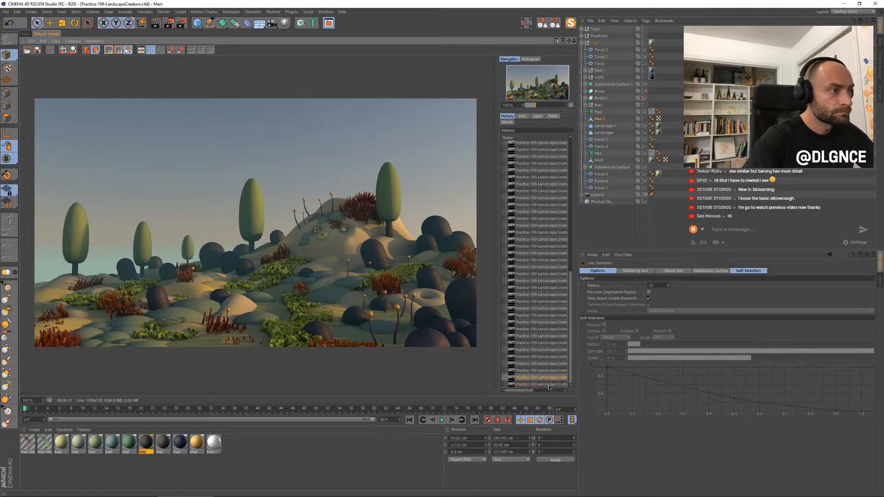
click(601, 202)
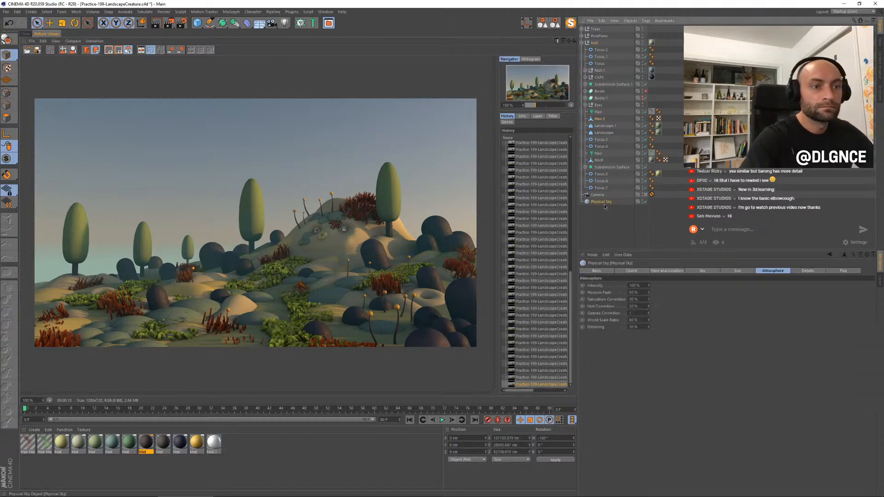
drag(649, 285, 730, 278)
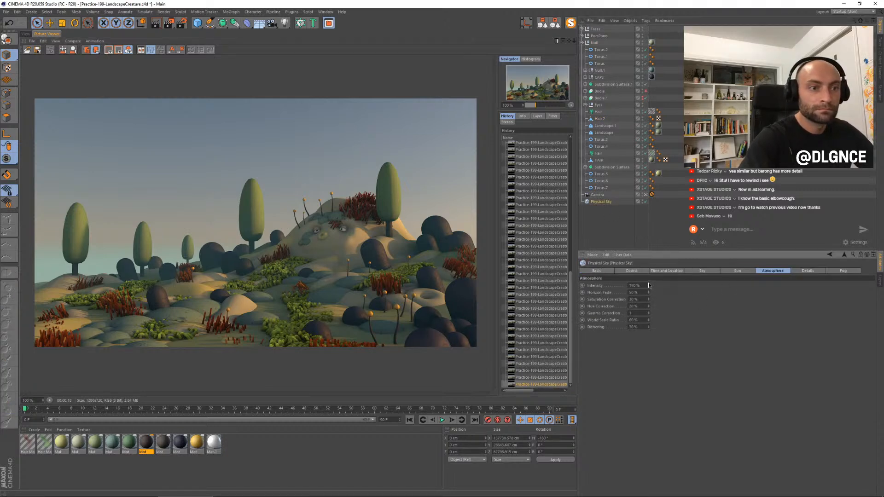
Step: Set the Physical Sky's fog density to 90%, save the project and render the full frame
click(808, 272)
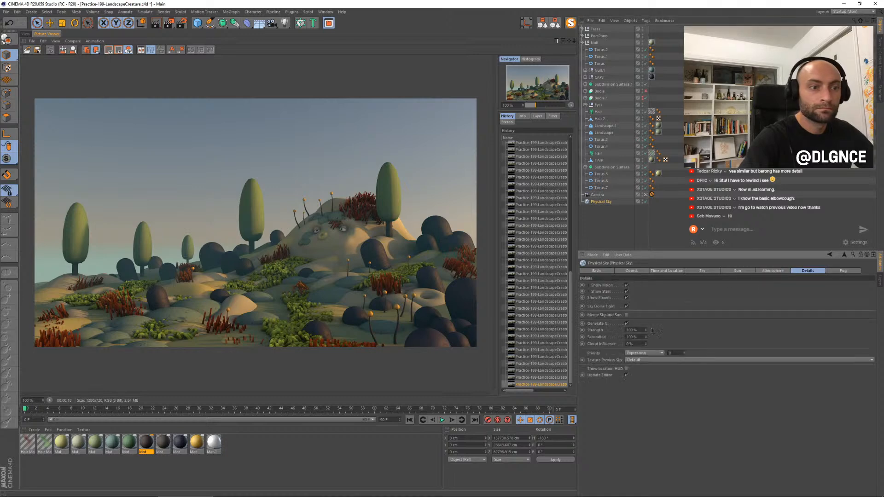
click(850, 271)
shift+click(805, 272)
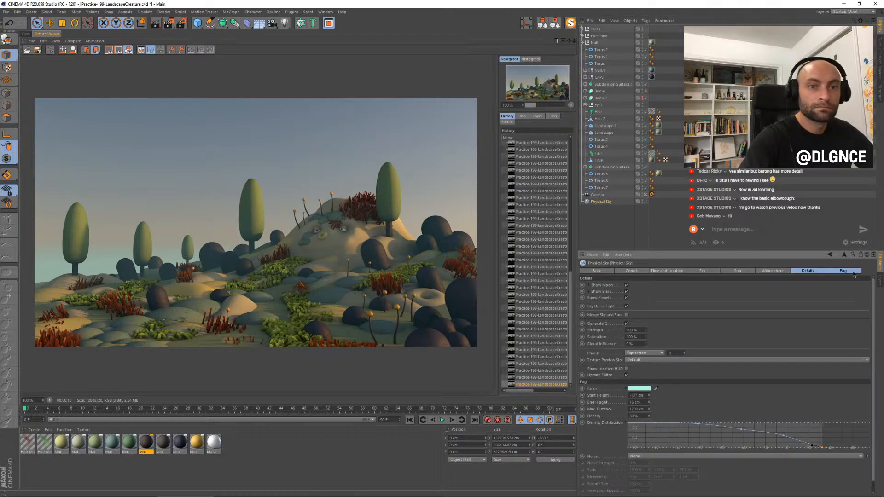
click(842, 274)
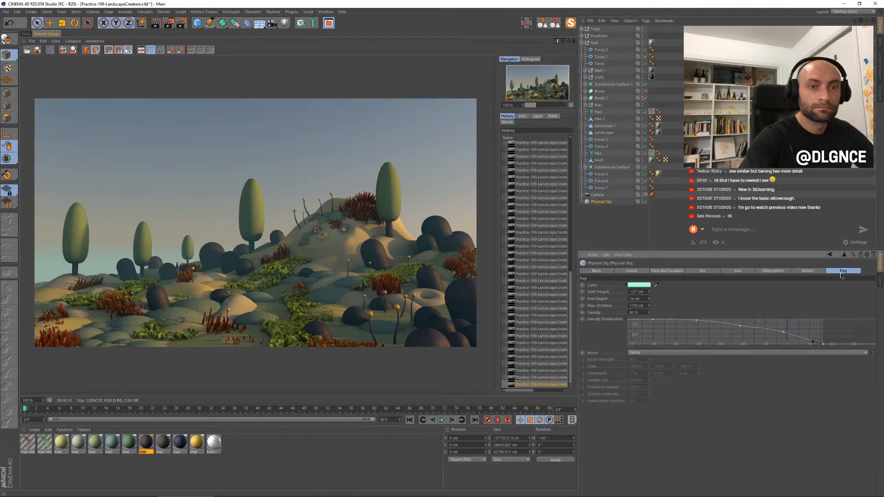
click(649, 311)
key(ctrl+s)
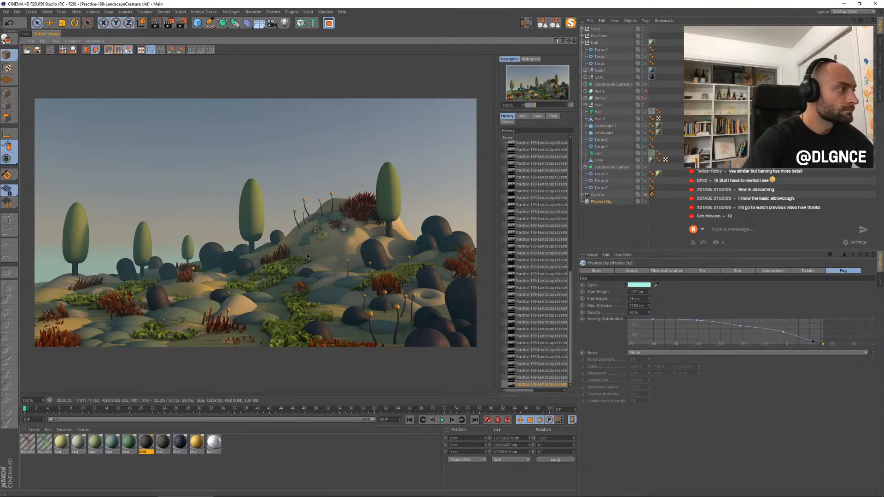
key(shift+r)
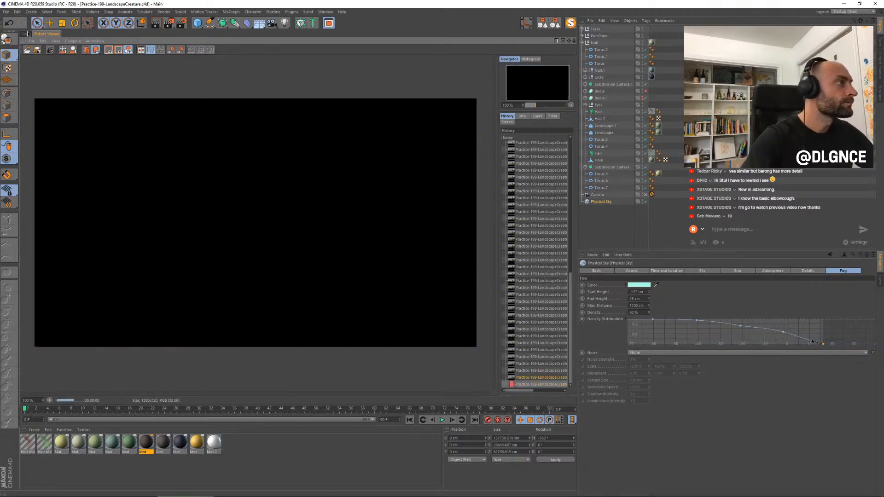
Step: Add a cube, move it behind the landscape and scale it into a backdrop wall about 796 cm wide and 55 cm thick
click(26, 34)
click(197, 23)
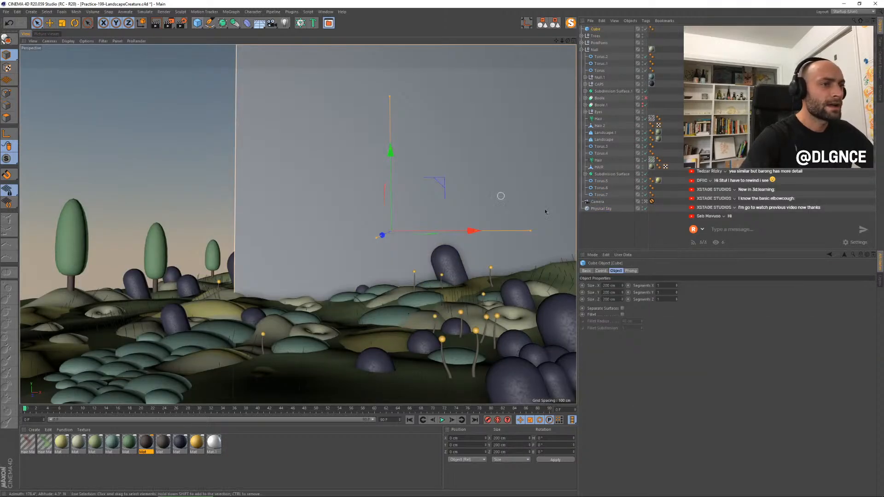
click(646, 201)
scroll(410, 208, down, 10)
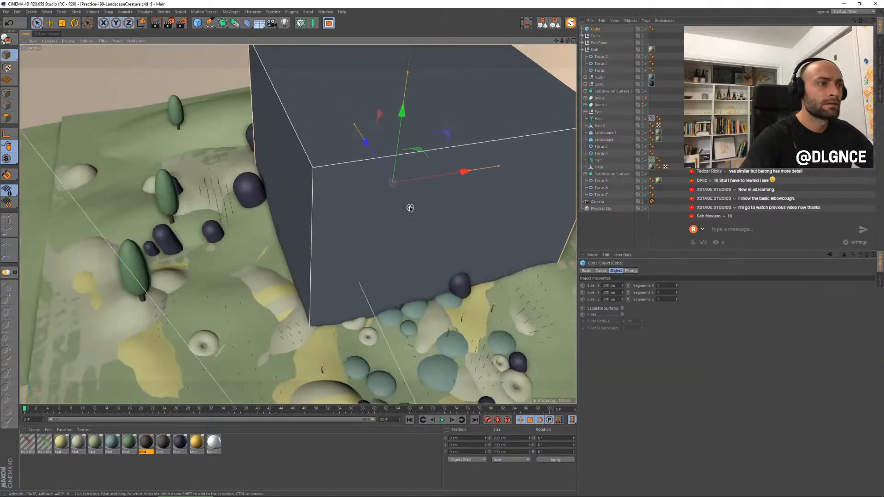
drag(379, 162, 404, 200)
key(e)
drag(375, 155, 509, 132)
key(t)
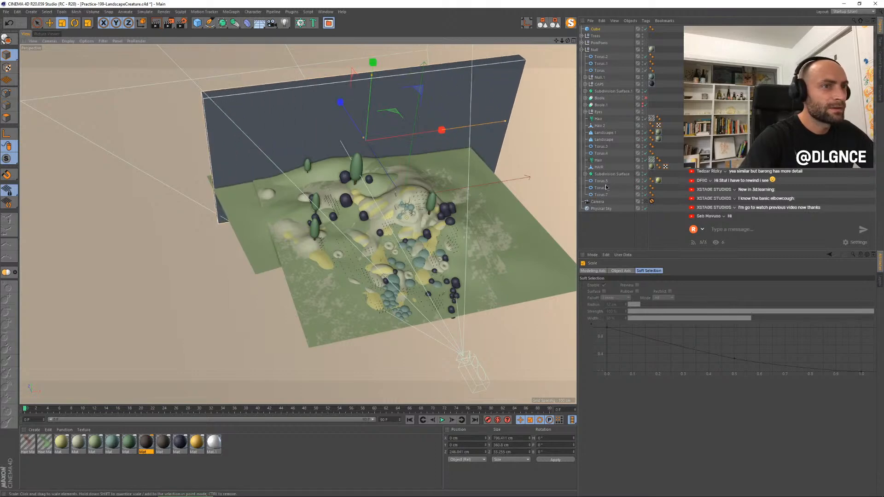
Step: From the scene camera's view, push the backdrop wall back to about Z 516 cm and enlarge it until it fills the background
click(646, 202)
key(e)
drag(359, 251, 442, 221)
key(t)
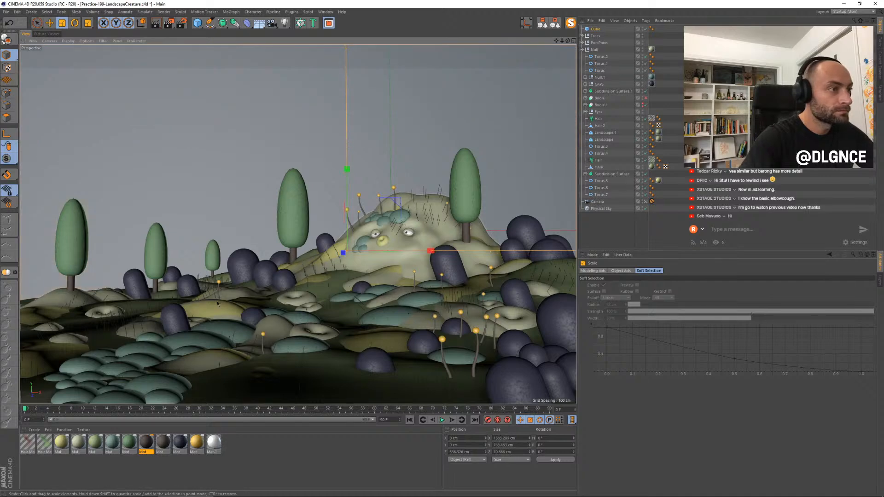
Step: Move the backdrop wall to about X -62 cm, Y 201 cm and Z 975 cm so it covers the background
key(e)
drag(342, 259, 310, 75)
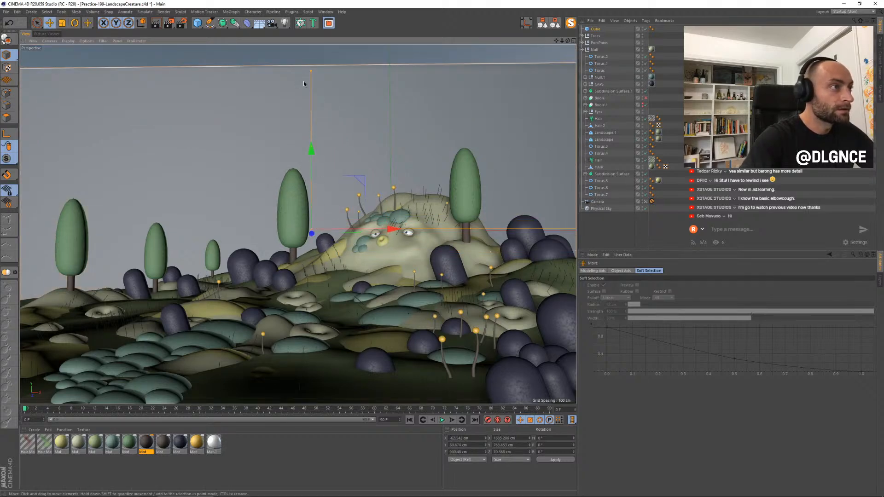
drag(312, 150, 311, 90)
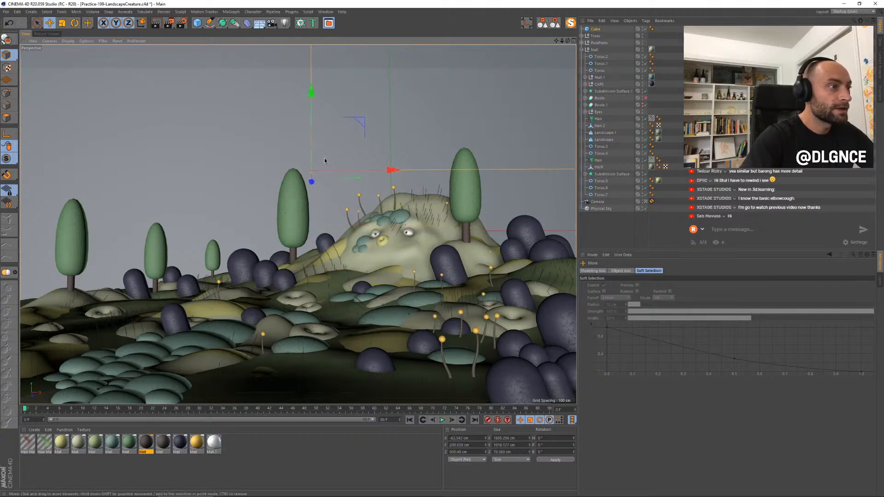
drag(311, 183, 311, 186)
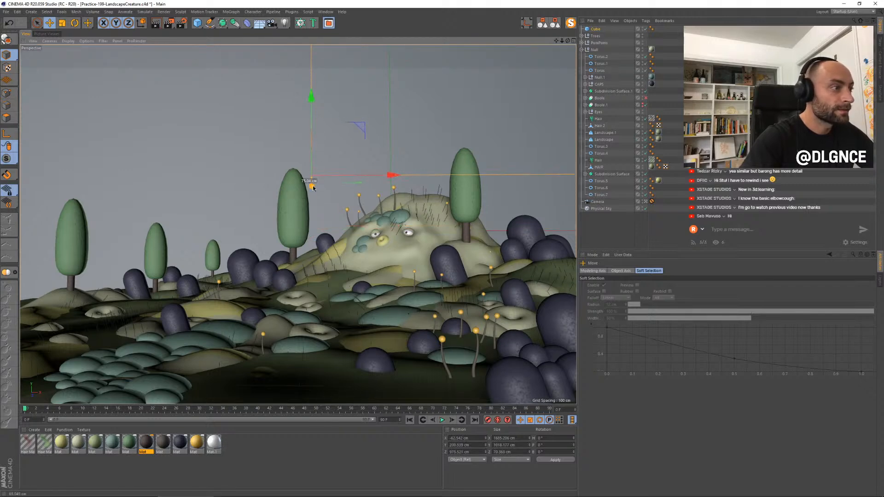
Step: Create a pale blue material with hue 182°, saturation 20% and value 72%, and apply it to the backdrop wall
double_click(232, 449)
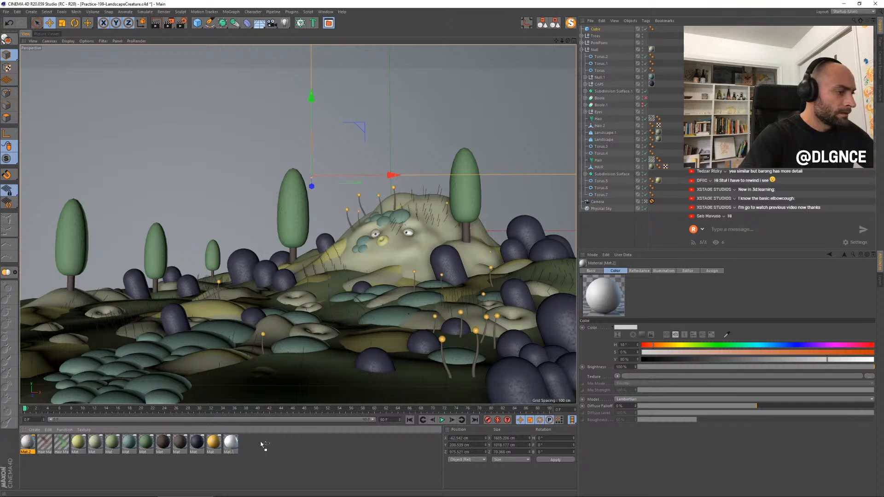
drag(265, 444, 243, 447)
double_click(231, 445)
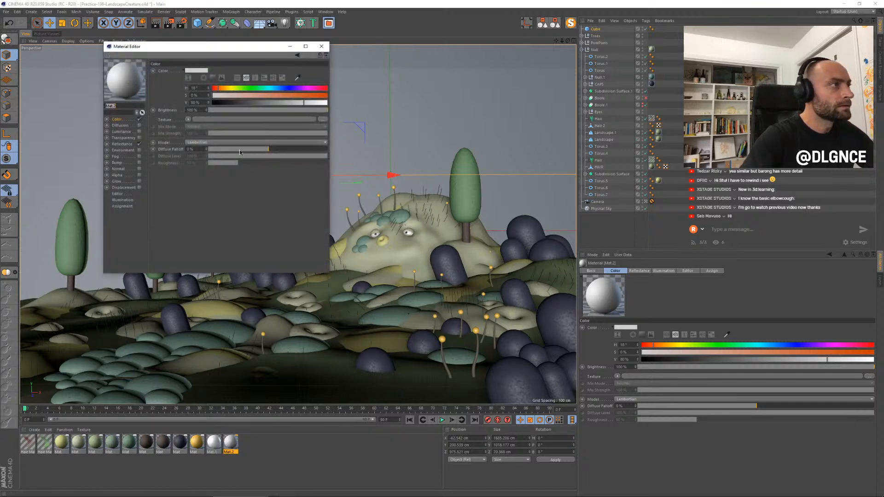
drag(217, 46, 370, 149)
click(418, 190)
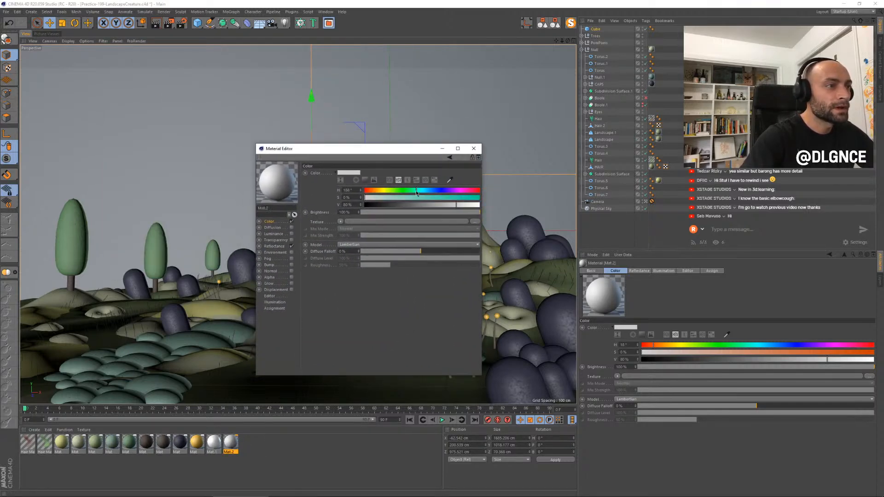
drag(394, 198, 423, 190)
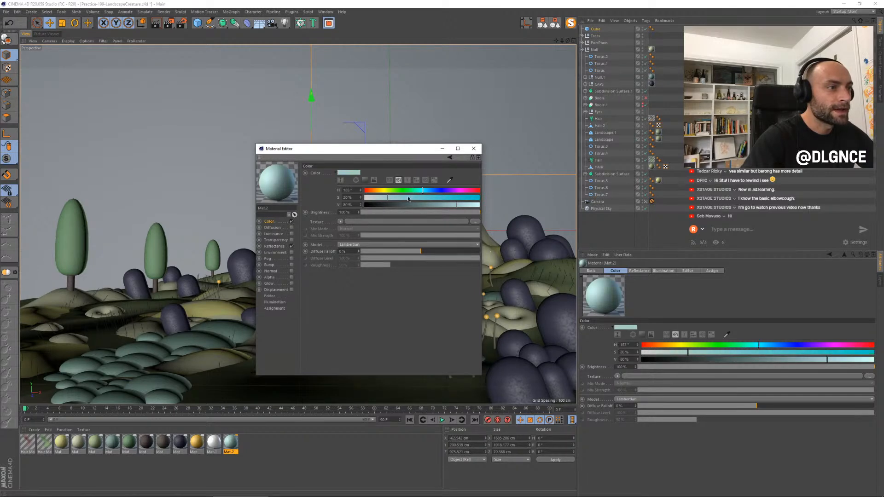
click(448, 204)
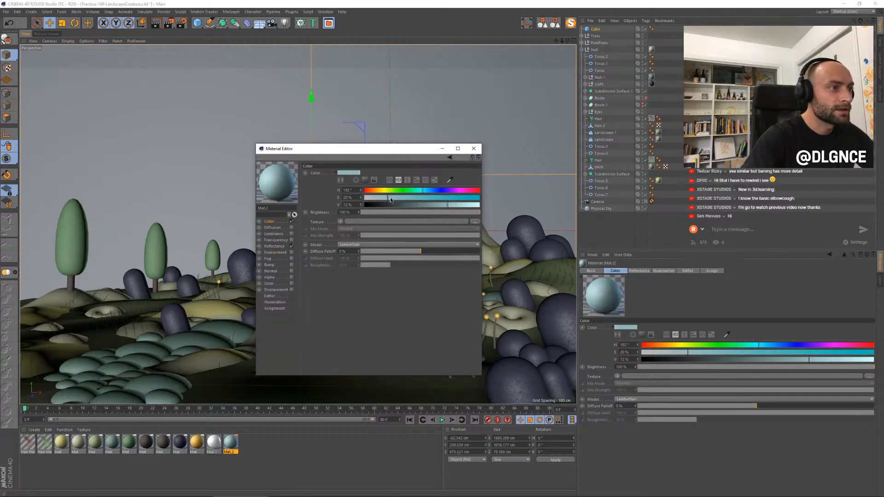
drag(206, 138, 206, 137)
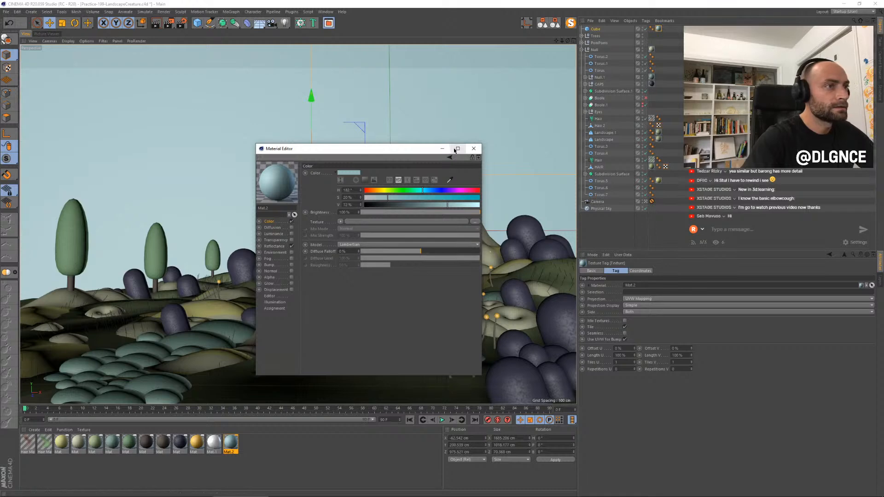
click(473, 149)
Step: Render the full frame with the coloured backdrop wall and compare it with earlier renders
key(shift+r)
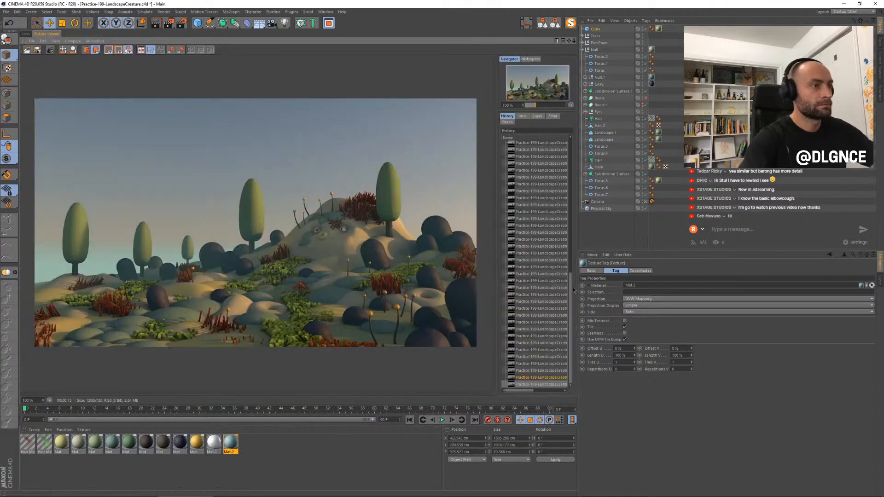
click(551, 378)
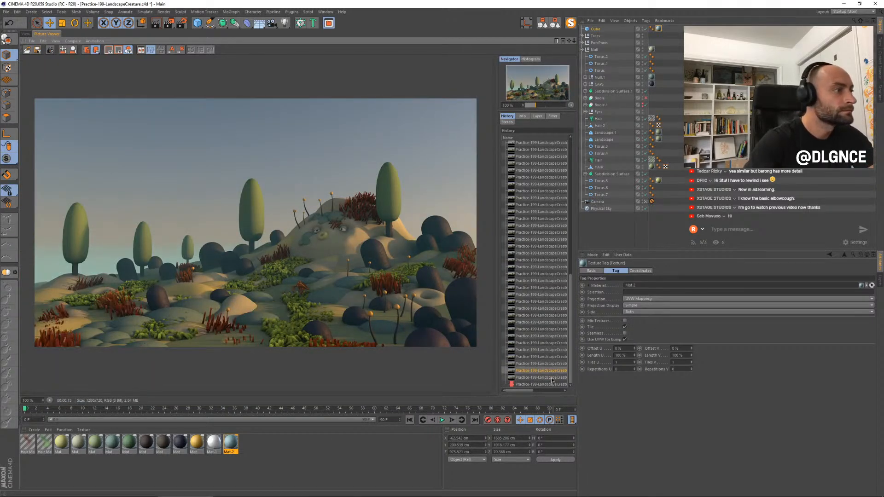
click(547, 383)
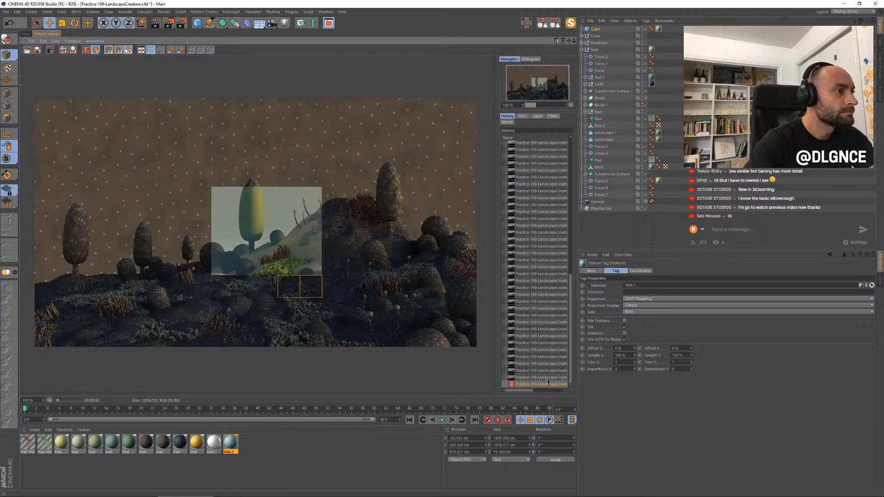
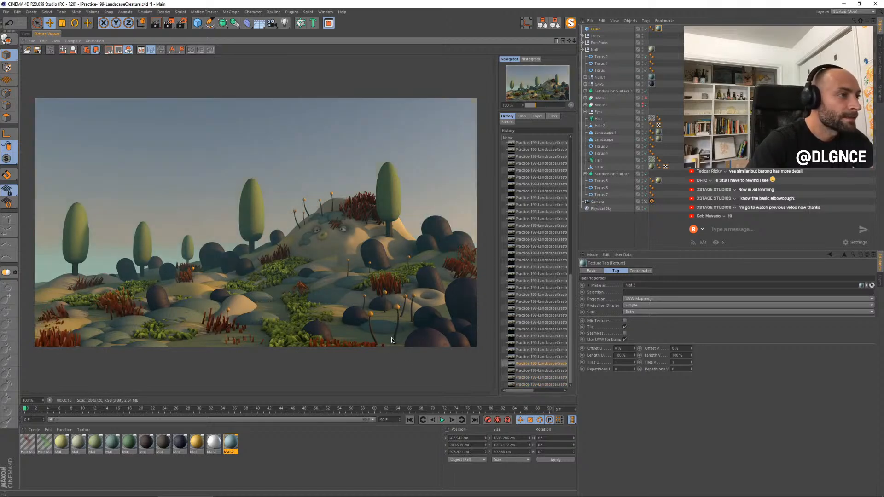
Step: Show the scene camera in the top view and enable its DOF Map Front Blur and DOF Map Rear Blur
click(606, 208)
click(598, 201)
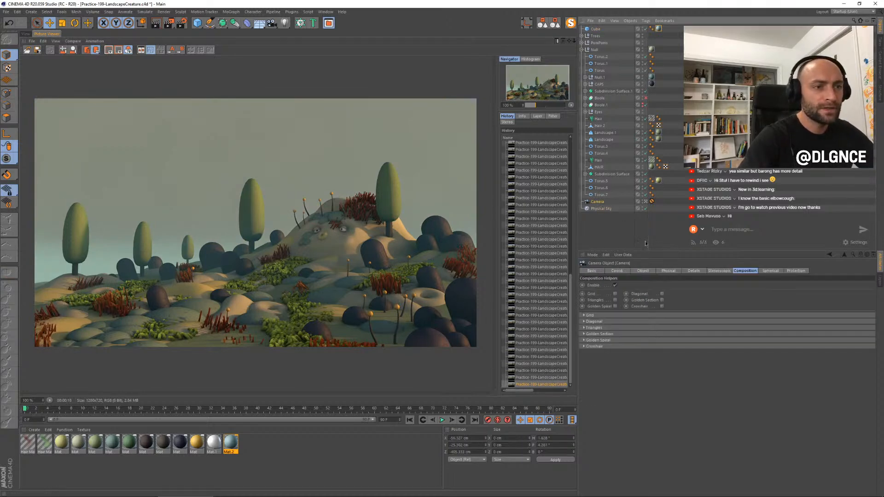
click(26, 34)
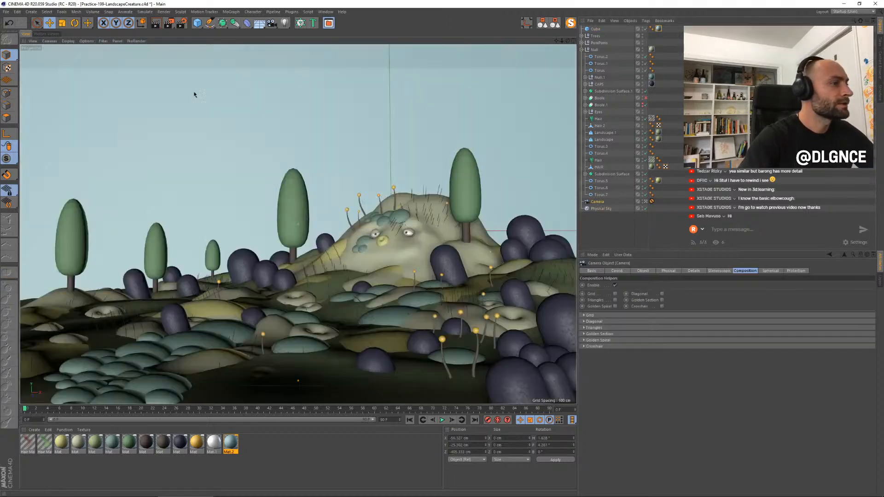
middle_click(378, 140)
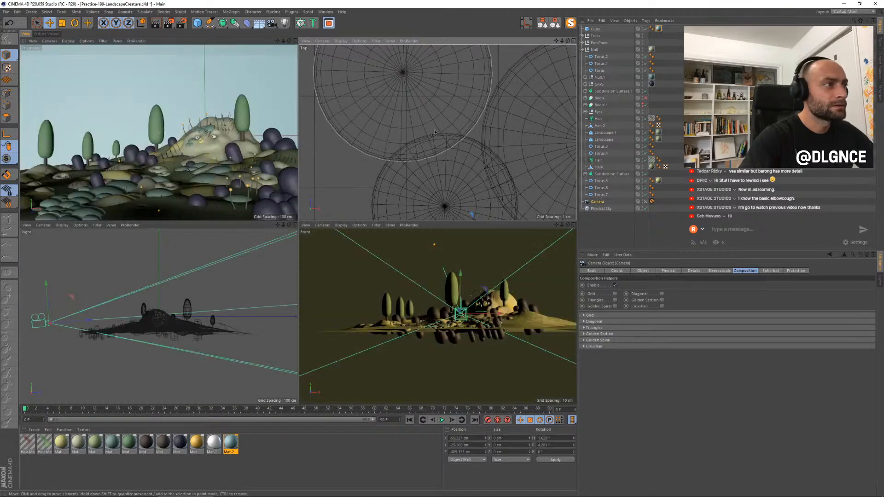
middle_click(451, 119)
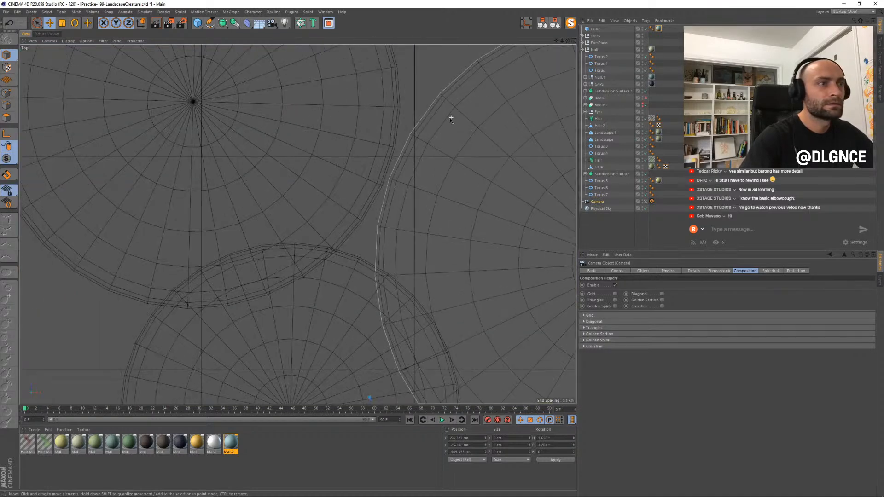
scroll(449, 117, down, 8)
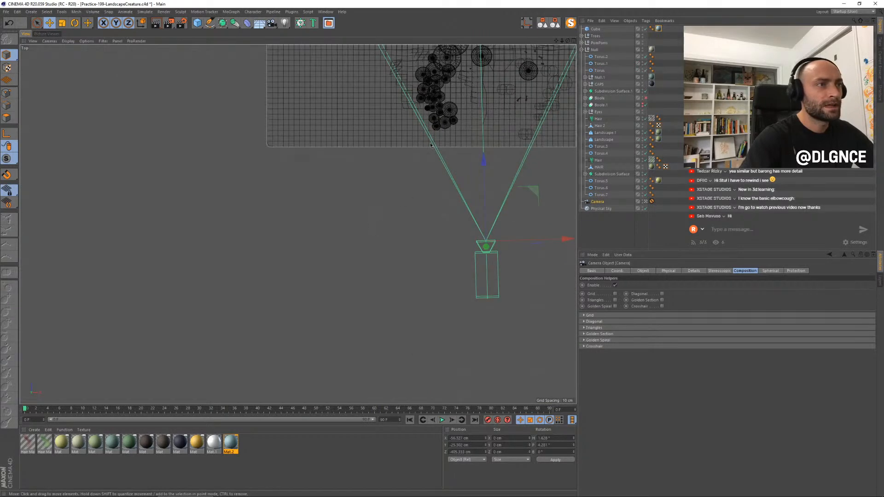
scroll(462, 136, up, 6)
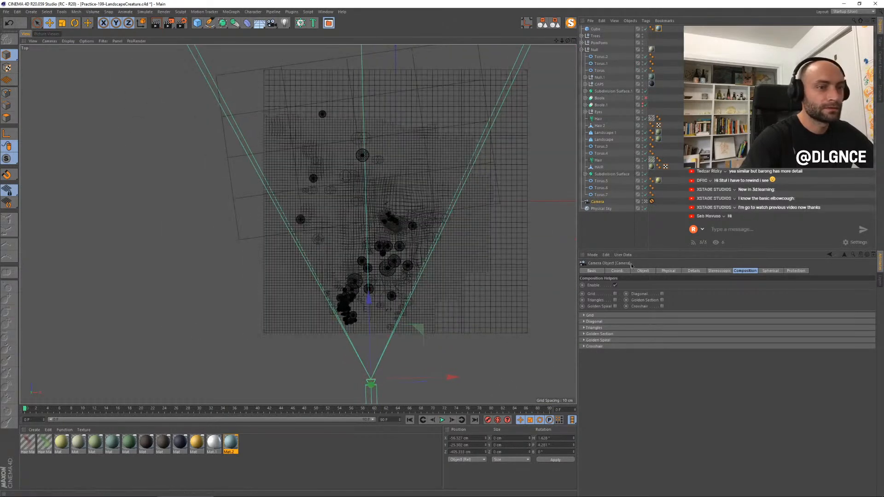
click(669, 271)
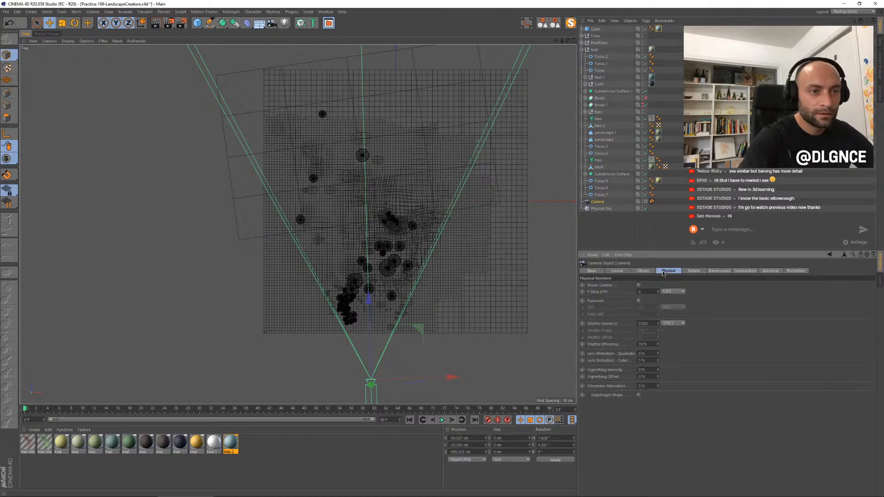
click(694, 271)
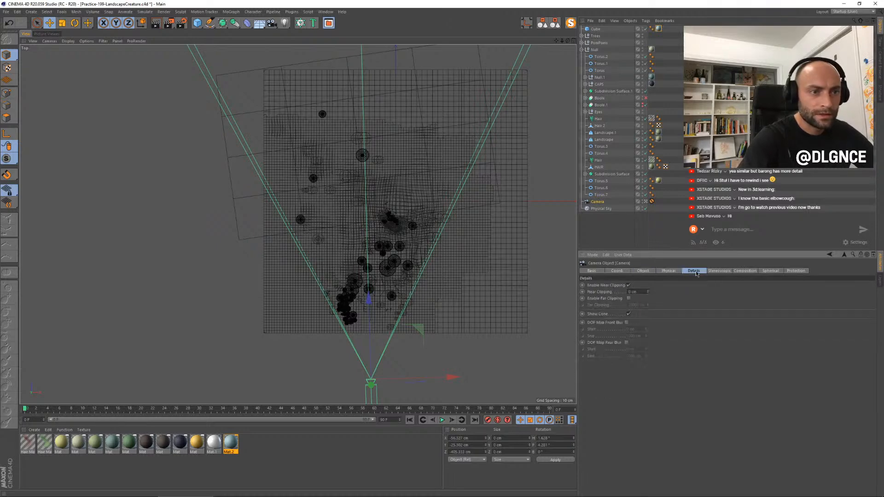
click(626, 343)
click(626, 322)
Step: In the top view, pull the camera's focus plane in to the creature mound and shorten the rear blur end to about 109 cm
scroll(399, 135, down, 5)
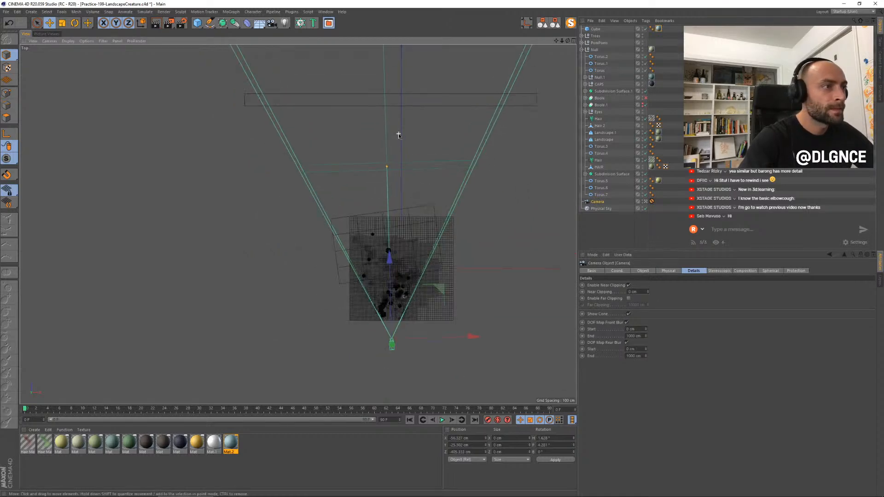
scroll(399, 135, down, 6)
scroll(399, 135, up, 2)
alt+middle_drag(404, 125, 400, 196)
drag(383, 116, 401, 306)
drag(385, 187, 409, 289)
alt+middle_drag(297, 343, 298, 214)
drag(390, 294, 389, 198)
scroll(387, 196, up, 8)
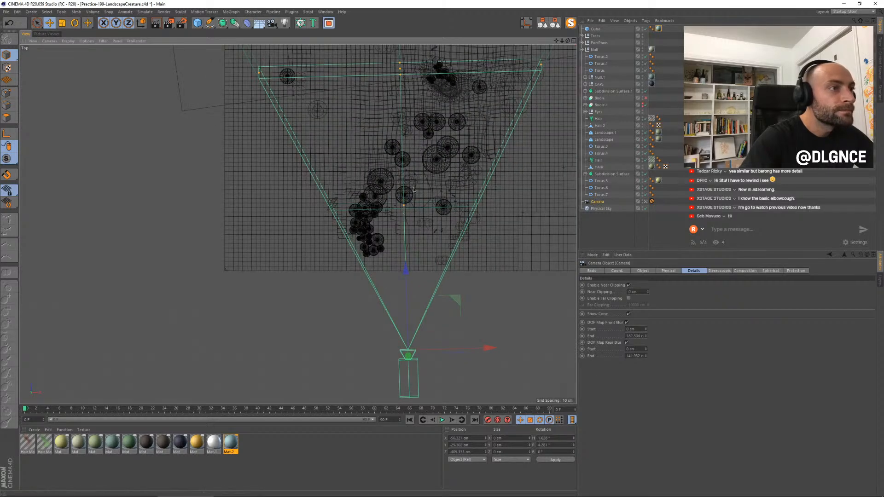
drag(400, 75, 400, 88)
drag(404, 224, 404, 238)
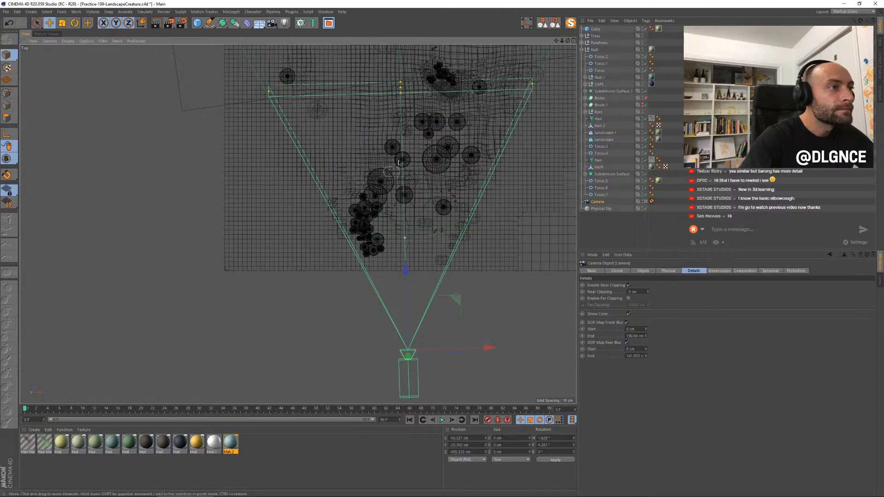
alt+middle_drag(293, 65, 298, 225)
drag(407, 168, 407, 183)
Step: Return to the camera's perspective view and check the Depth Of Field option in the Physical render settings
middle_click(217, 137)
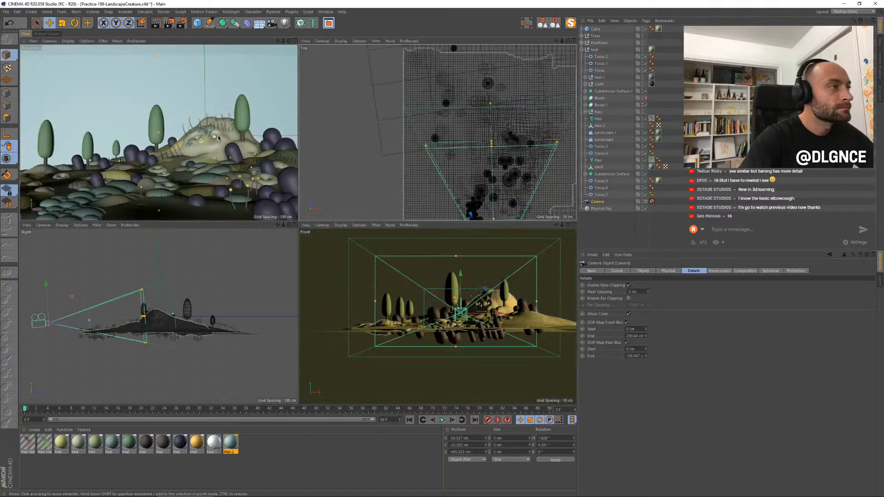
middle_click(218, 137)
key(ctrl+b)
drag(216, 22, 346, 194)
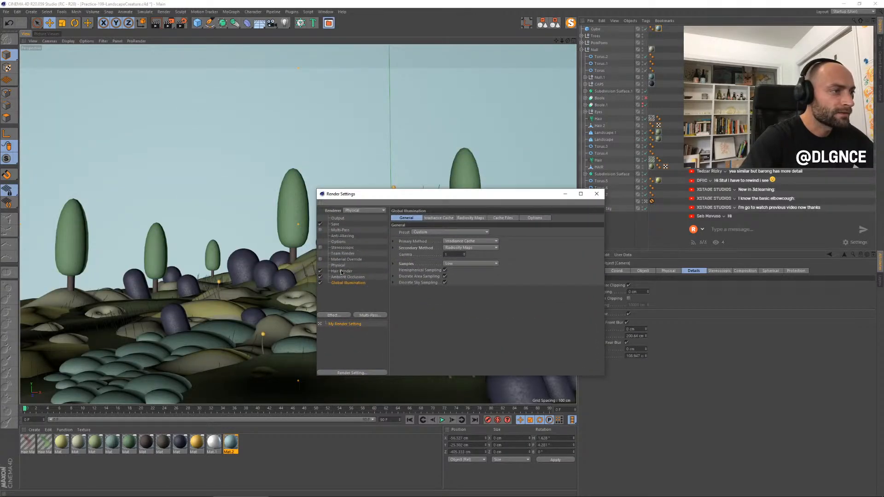
click(338, 265)
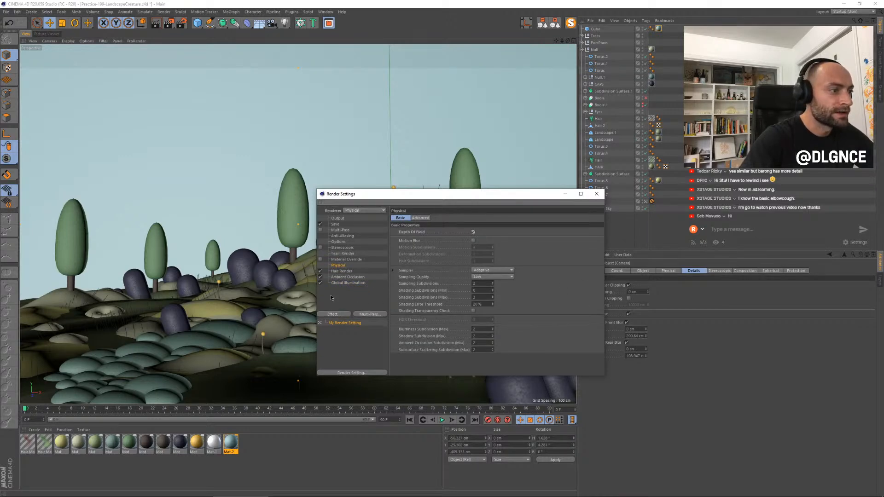
click(597, 195)
Step: Render the full frame and compare the depth of field result repeatedly with the previous render
key(shift+r)
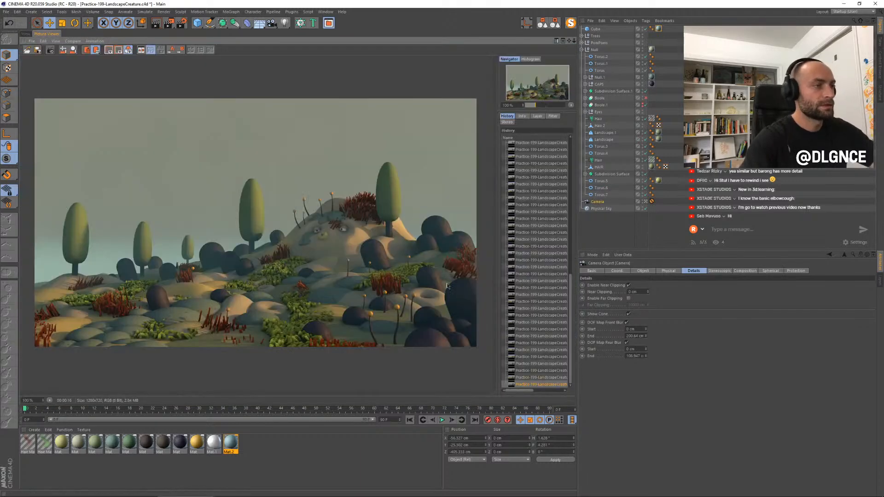
click(530, 376)
click(533, 384)
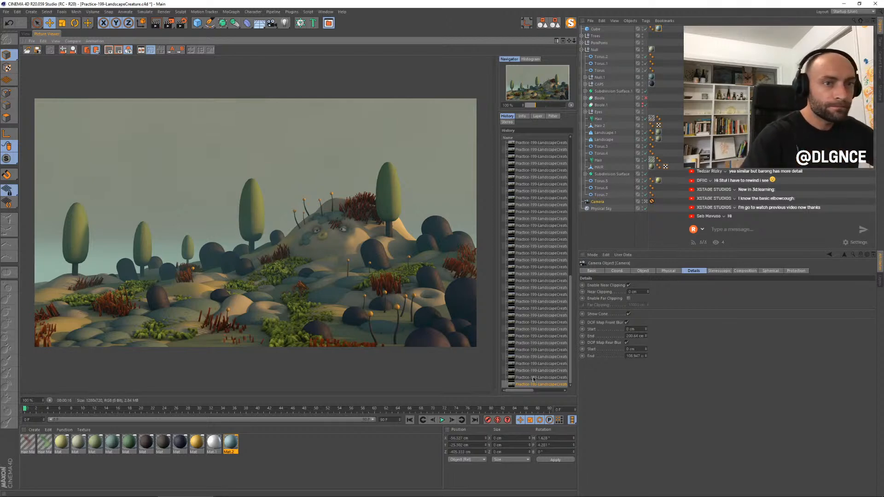
click(535, 378)
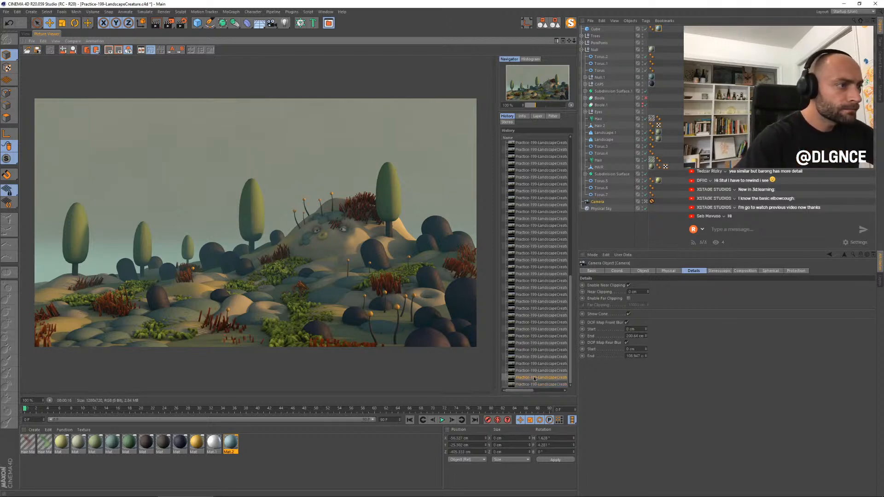
key(Down)
key(Up)
key(Down)
key(Up)
key(Down)
key(Up)
key(Down)
key(Up)
key(Down)
key(Up)
key(Down)
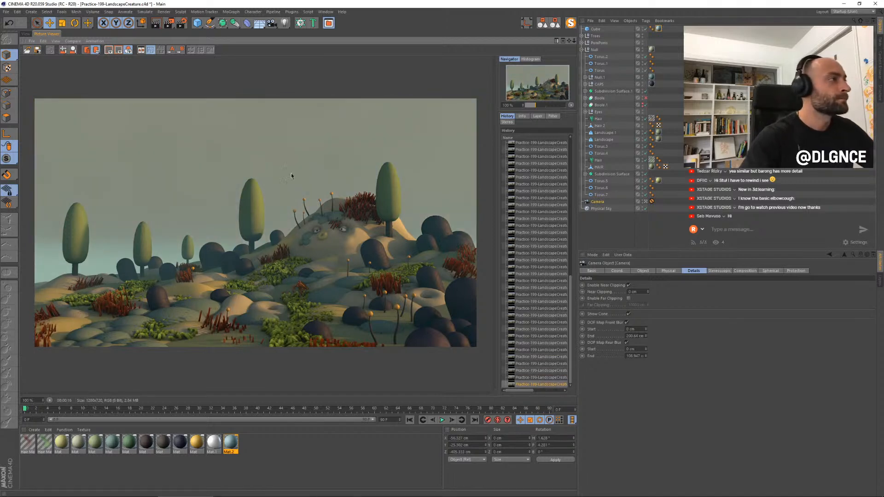
Step: In the top view, tighten the camera's blur ranges to a front end of about 169 cm and a rear end of about 75 cm
click(26, 34)
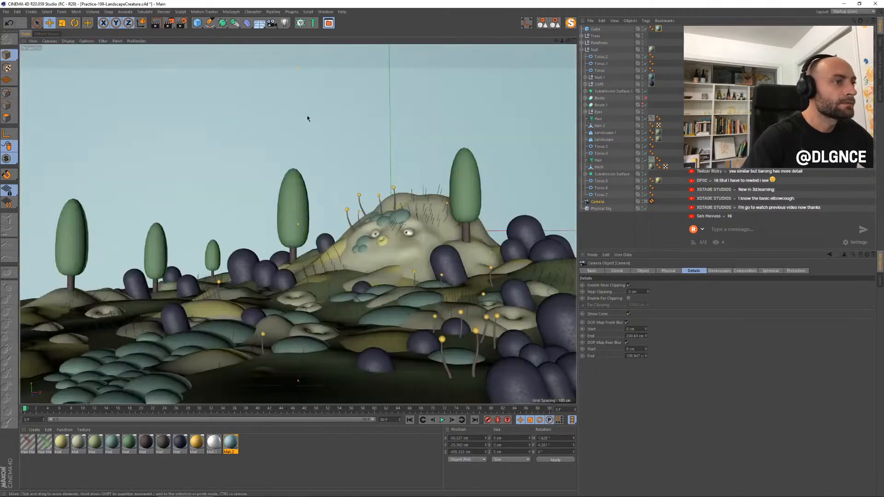
middle_click(305, 119)
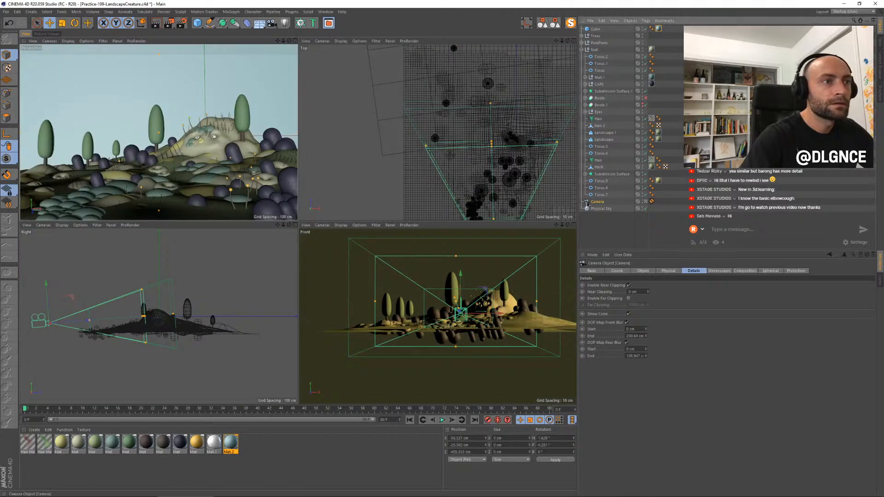
drag(492, 146, 449, 97)
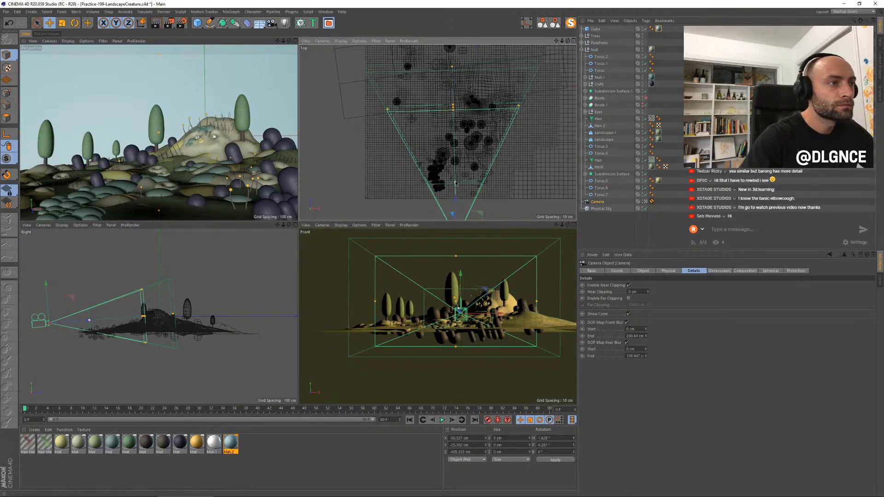
drag(451, 66, 451, 79)
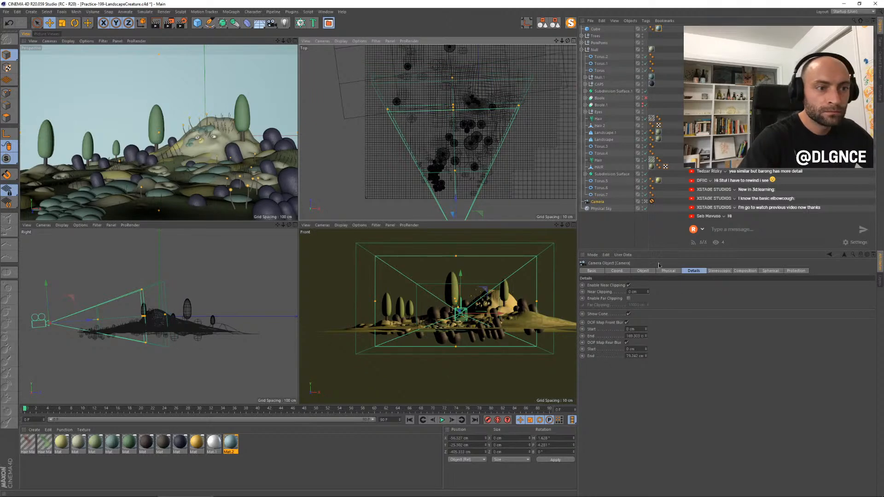
Step: In the Physical render settings, set the maximum Blurriness Subdivision to 3, check the Advanced options and close the settings
click(181, 22)
drag(295, 19, 444, 180)
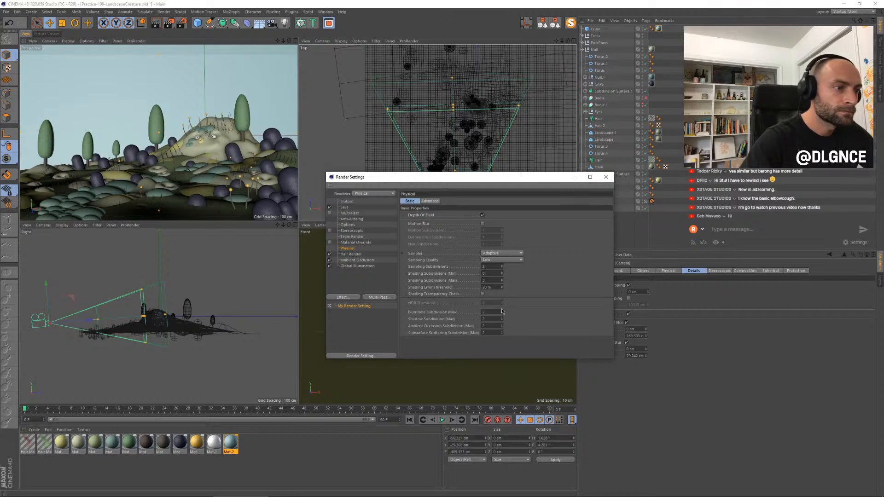
drag(496, 311, 449, 303)
text(3)
key(Tab)
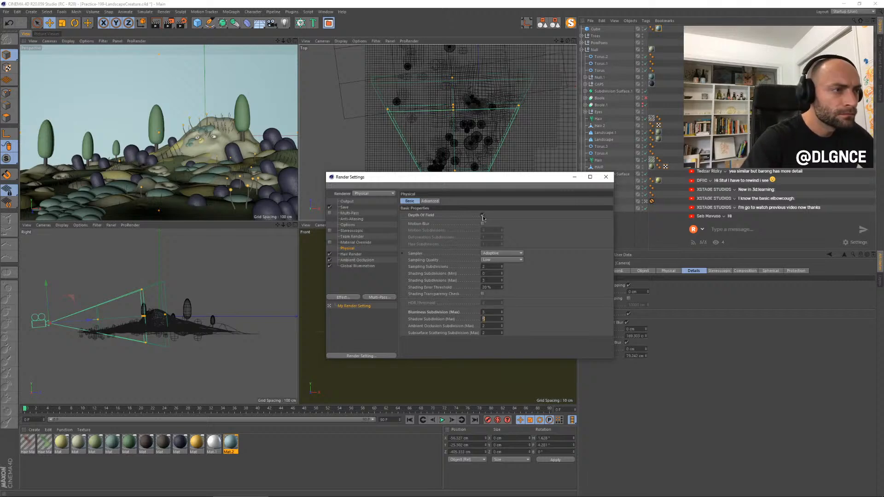
click(430, 201)
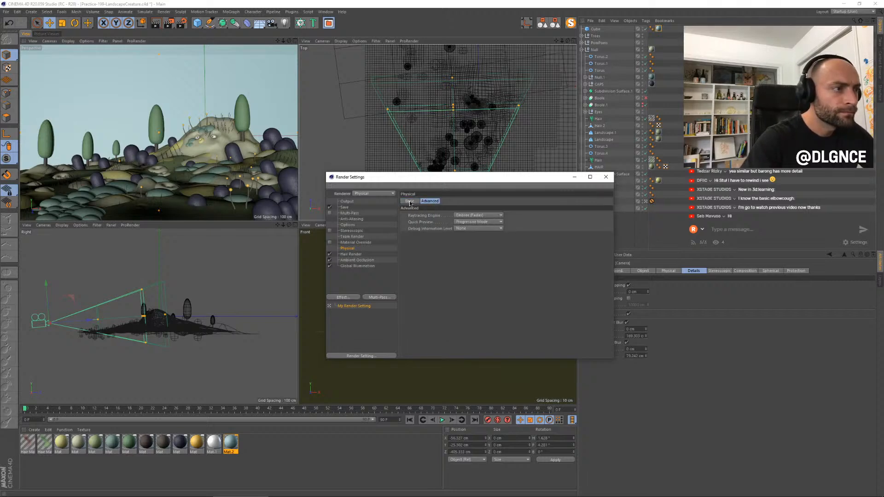
click(410, 202)
click(606, 176)
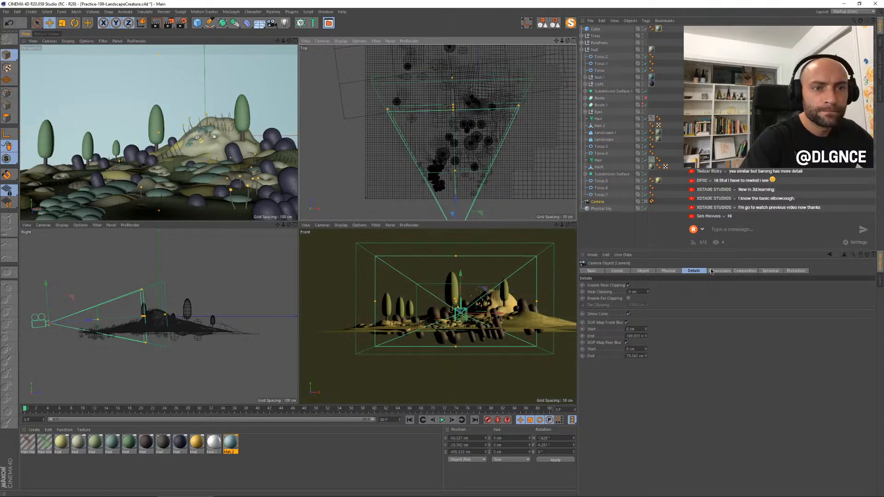
Step: Show the camera's Physical properties, render the full frame and compare the result repeatedly with the previous render
click(668, 271)
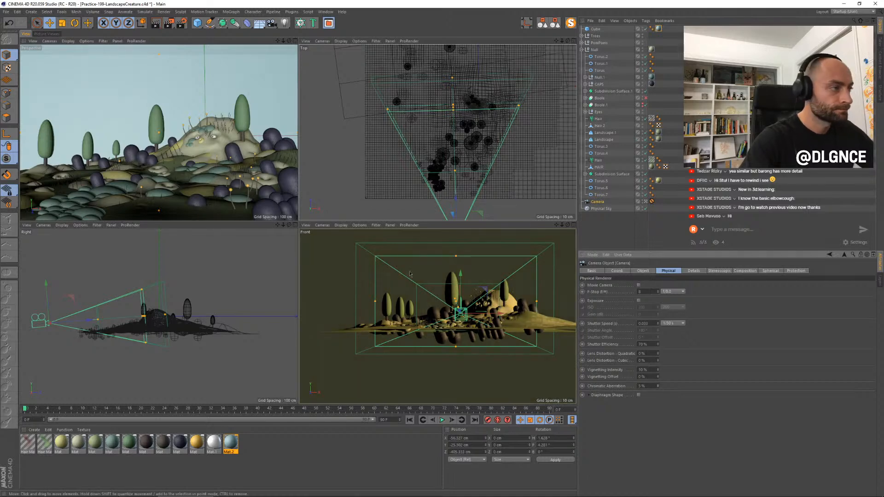
key(shift+r)
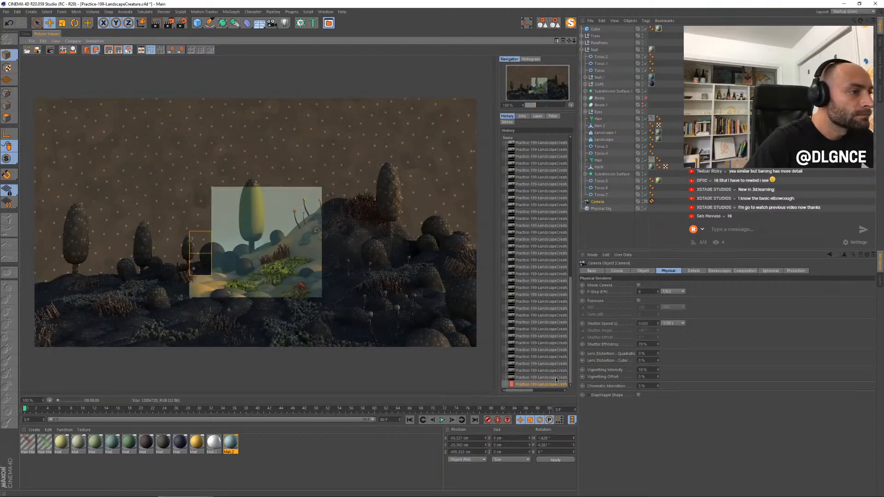
click(556, 378)
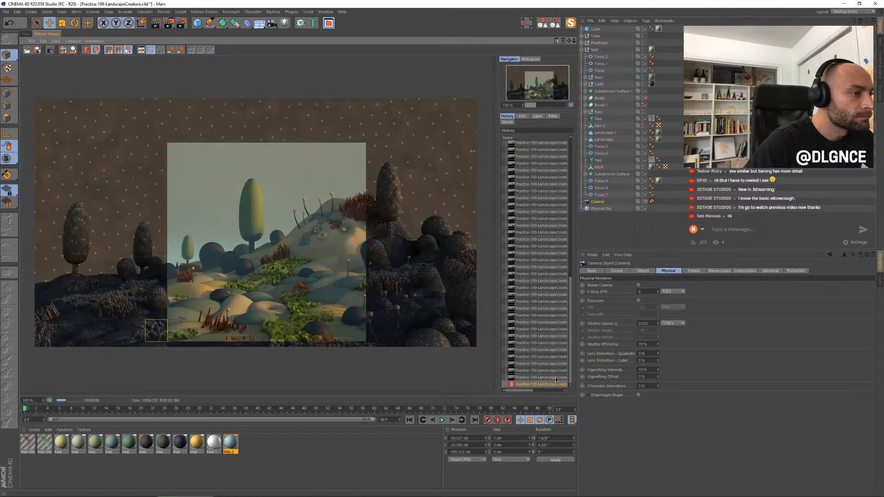
key(Up)
key(Up)
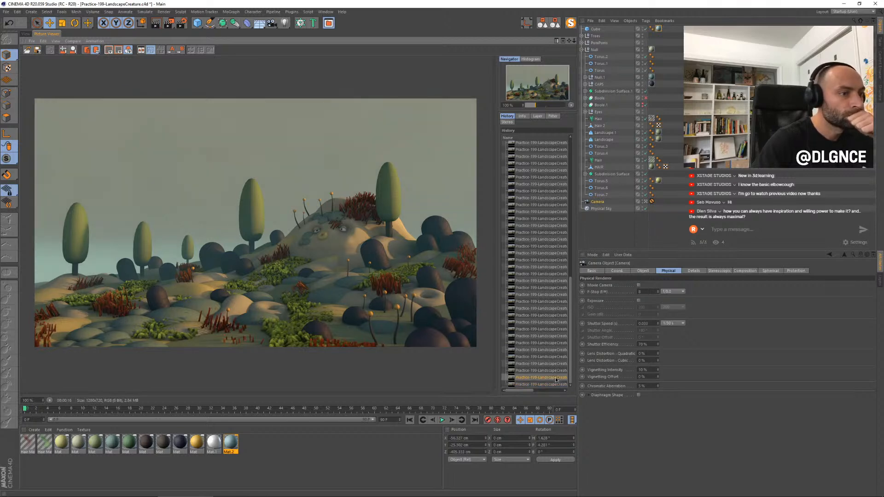
key(Up)
key(Down)
key(Up)
key(Down)
key(Up)
key(Down)
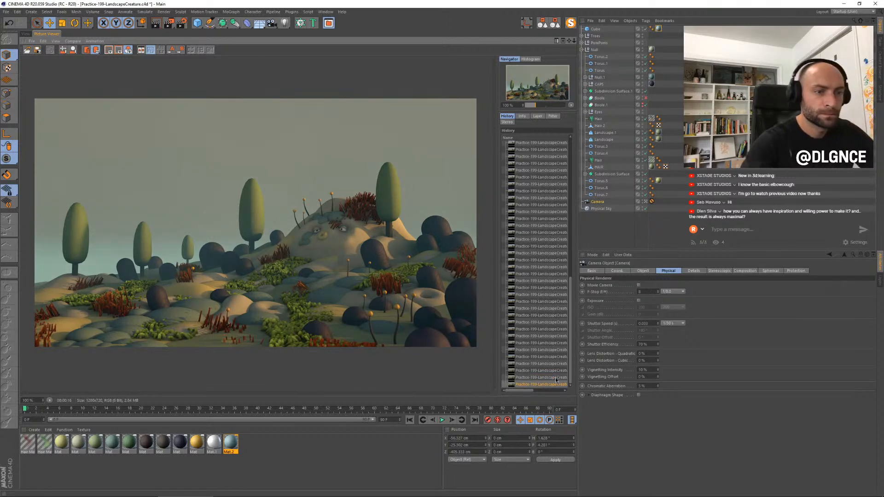
Step: Set the camera's Chromatic Aberration to 20% and render the full frame again
double_click(648, 386)
key(BackSpace)
click(600, 381)
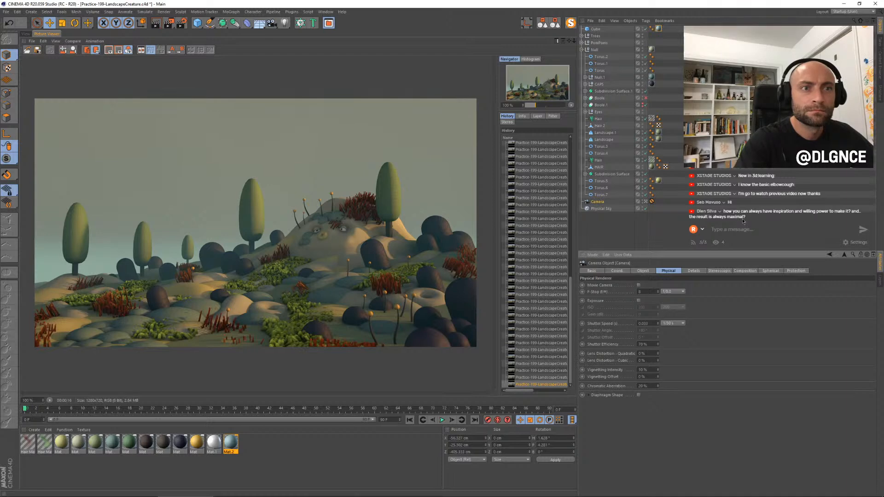
click(369, 221)
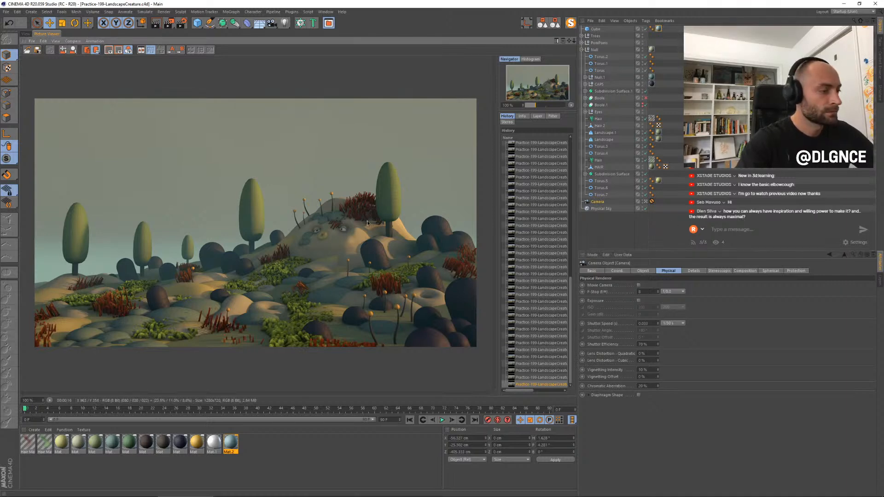
key(shift+r)
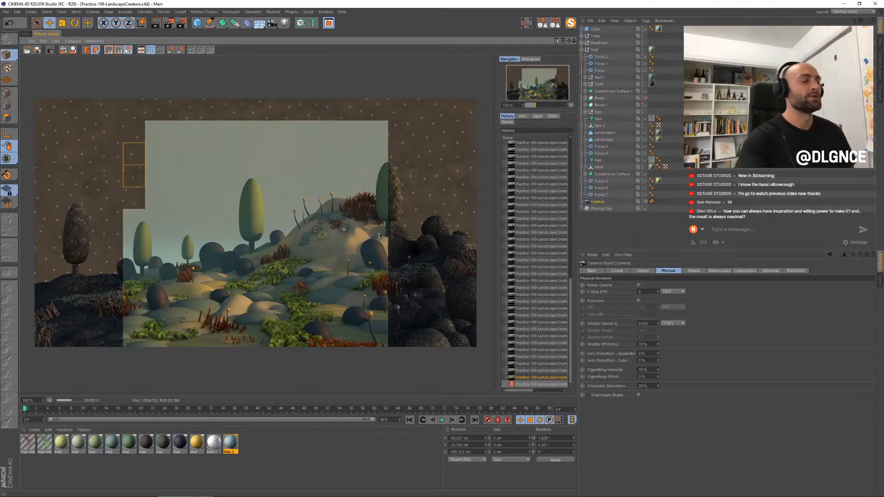
Step: In the enlarged perspective view, change the shading mode and rotate the Physical Sky's heading to about -181.6°
click(25, 34)
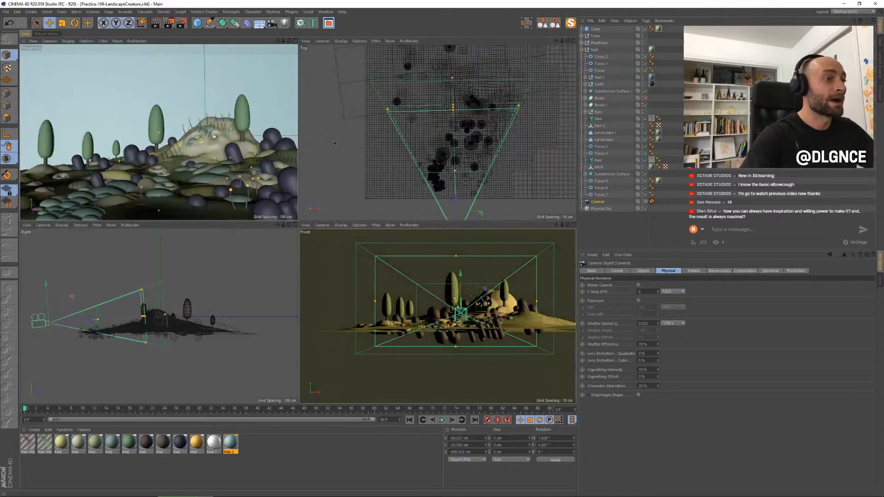
click(295, 42)
click(600, 208)
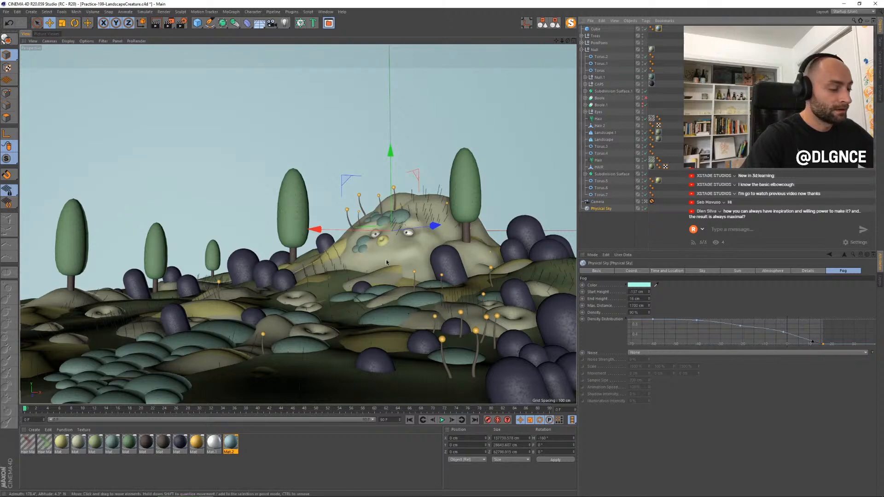
key(r)
click(68, 41)
click(73, 52)
drag(399, 229, 401, 228)
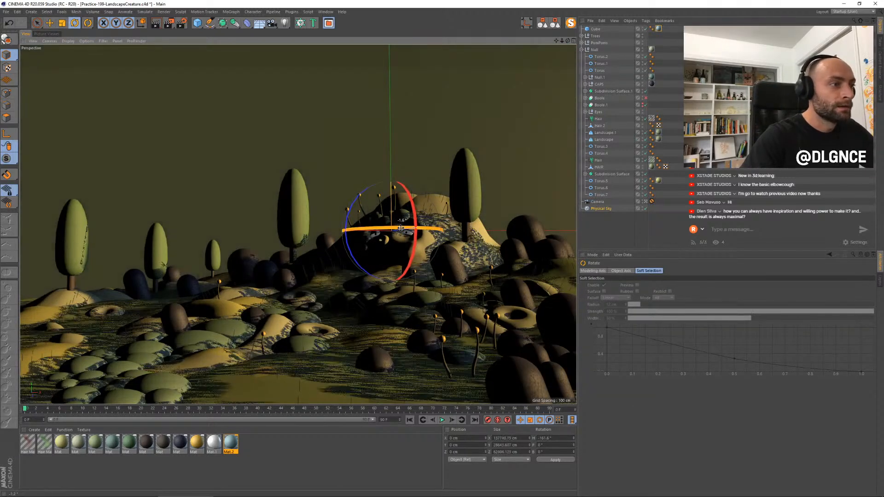
Step: Render the frame with the rotated sky and compare it with the earlier renders in the history
key(shift+r)
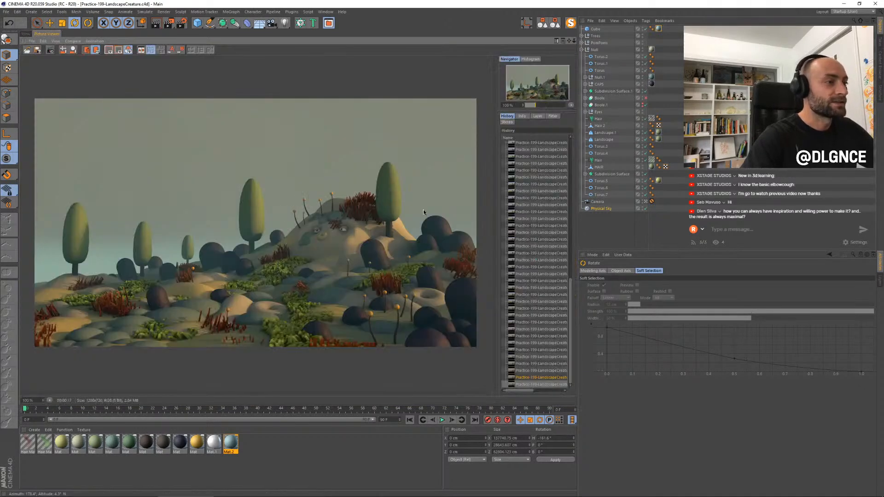
key(shift+r)
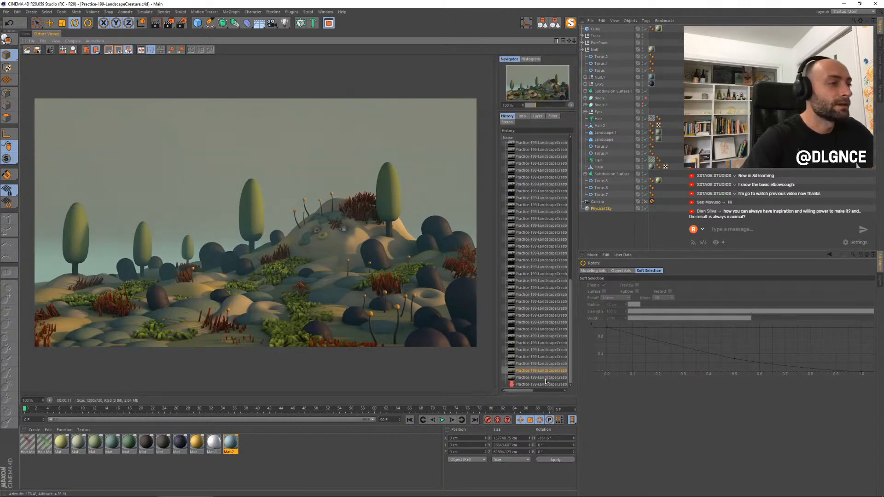
key(shift+r)
click(546, 381)
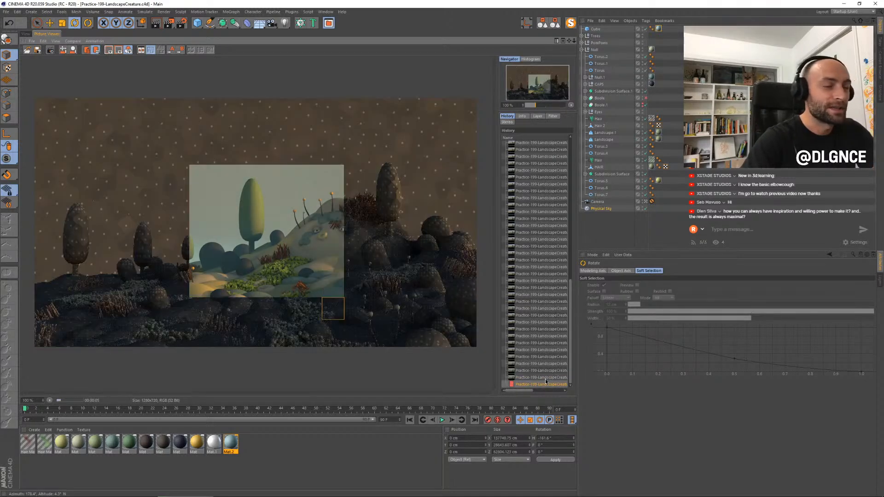
click(546, 381)
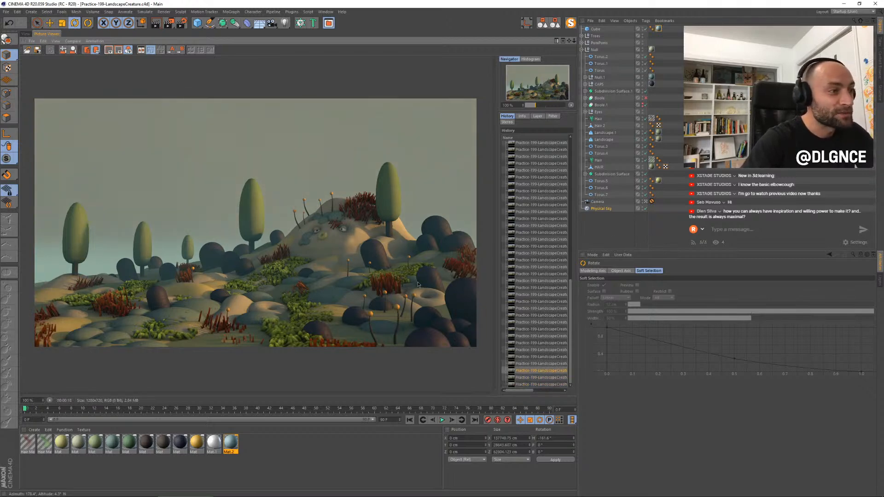
Step: Select the rock capsule in front of the creature mound and review the Physical render settings
click(25, 34)
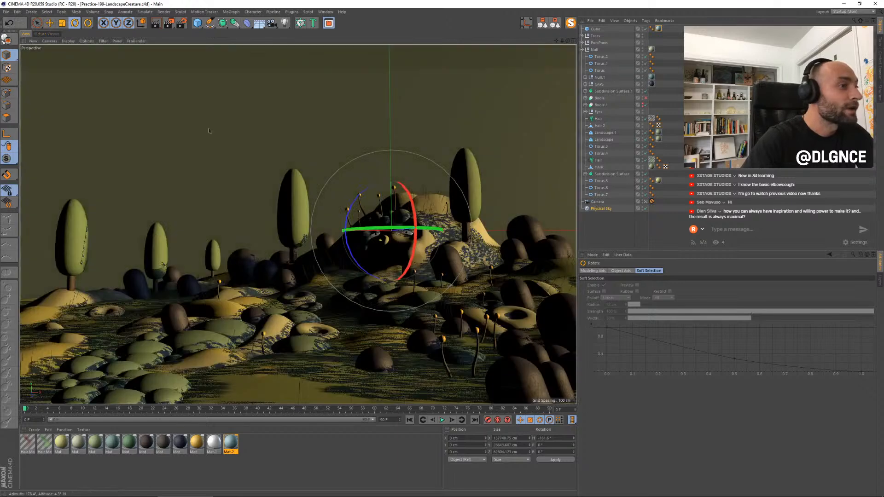
click(428, 237)
key(e)
drag(432, 217, 475, 294)
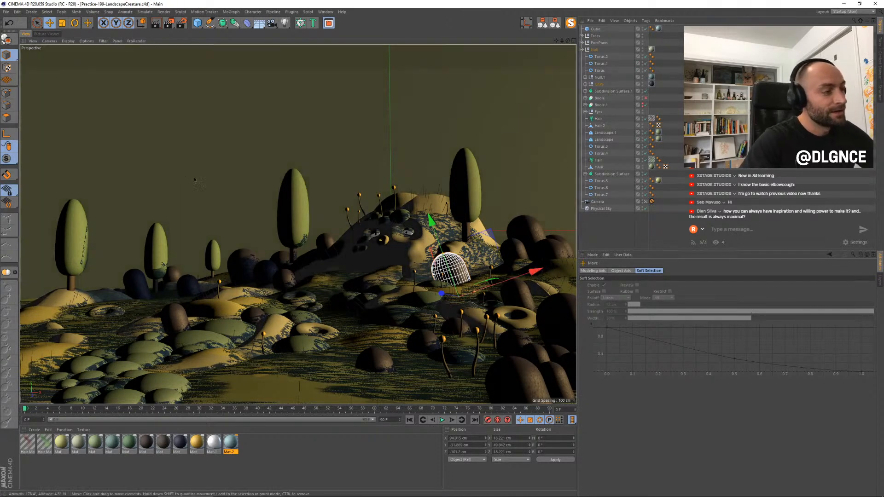
click(180, 24)
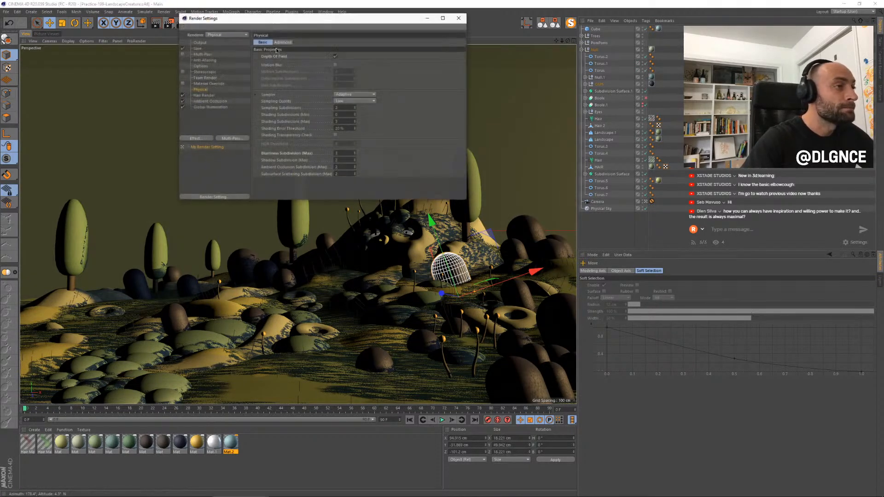
click(462, 20)
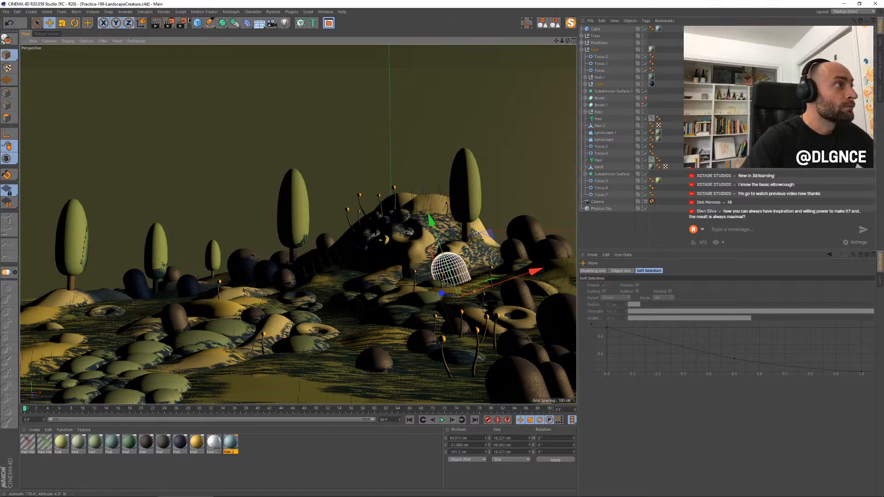
Step: In the top view, pull the camera's focus plane slightly closer to the camera and shorten its rear blur range
middle_click(189, 58)
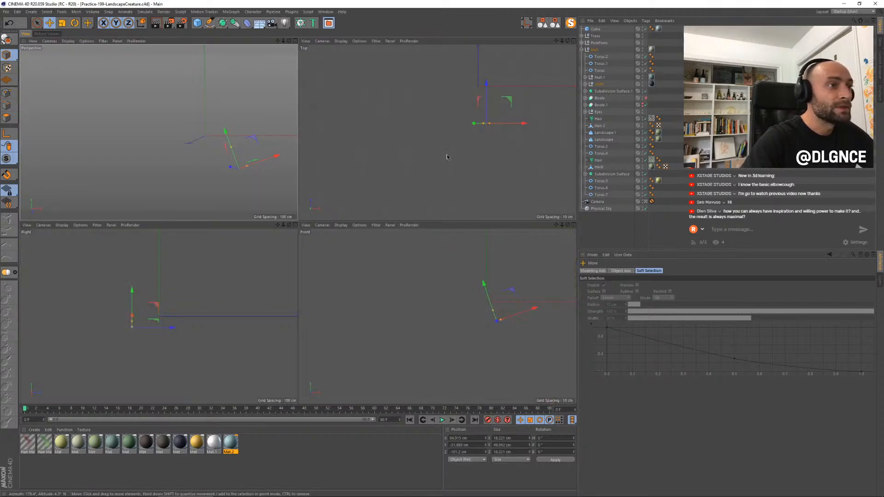
click(592, 202)
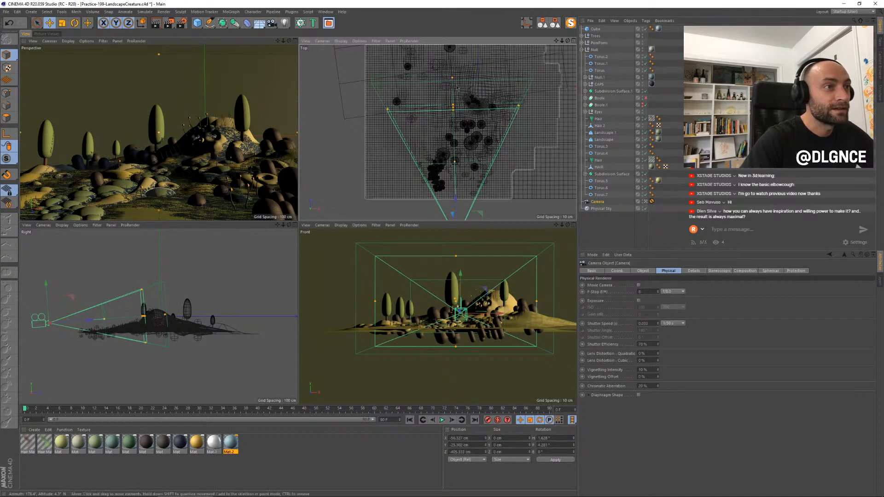
drag(453, 108, 454, 114)
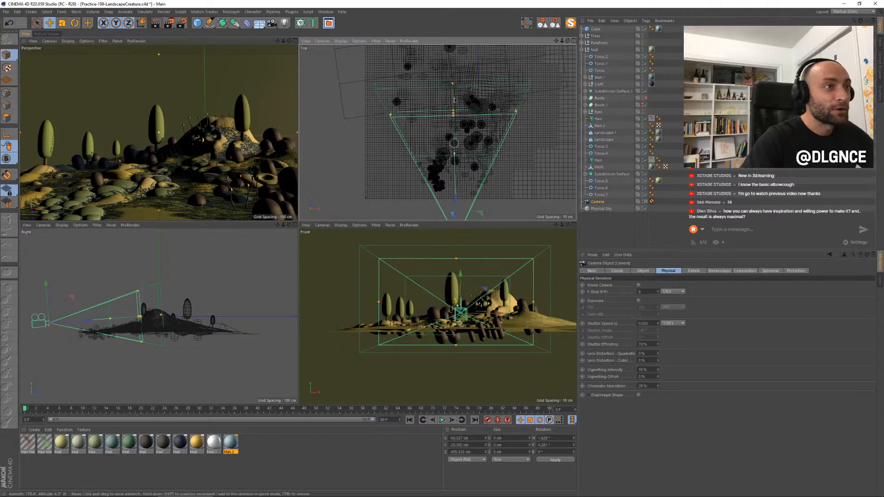
drag(452, 87, 453, 90)
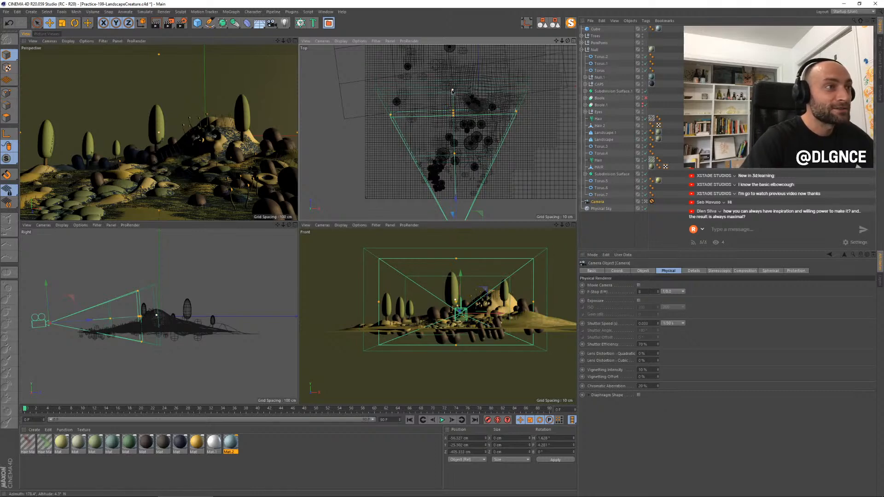
Step: Render the full frame from the enlarged perspective view and compare it repeatedly with the last few renders in the history
middle_click(270, 101)
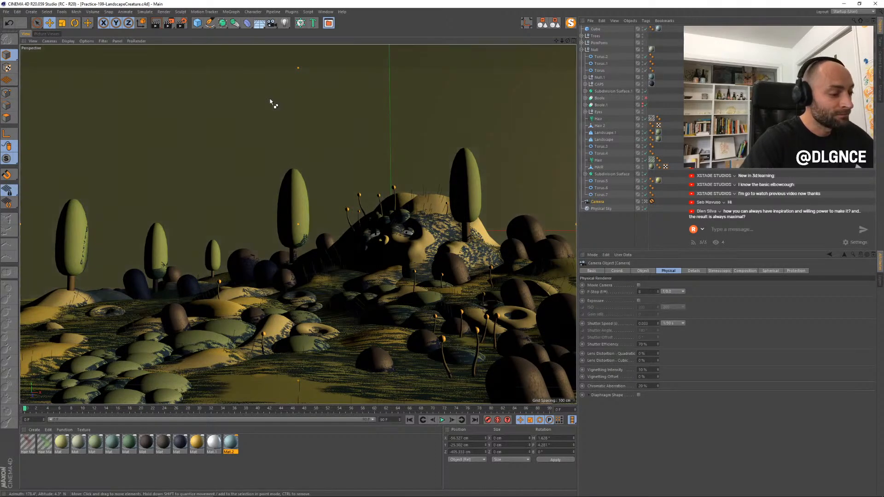
key(shift+r)
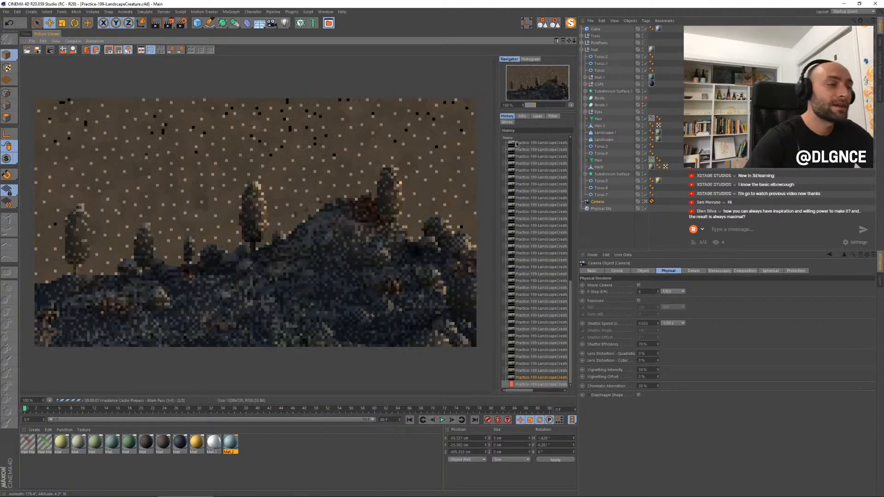
click(534, 383)
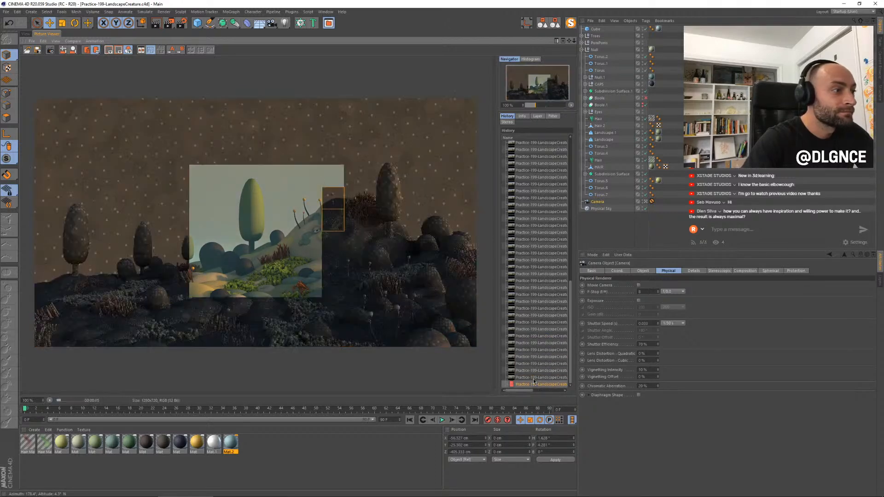
key(Up)
key(Up)
key(Up)
key(Down)
key(Down)
key(Down)
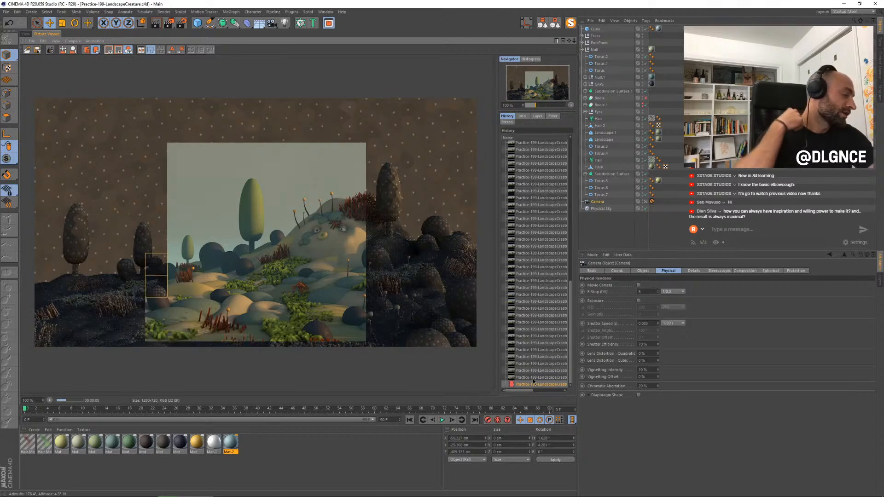
key(Up)
key(Up)
key(Up)
key(Up)
key(Down)
key(Down)
key(Down)
key(Down)
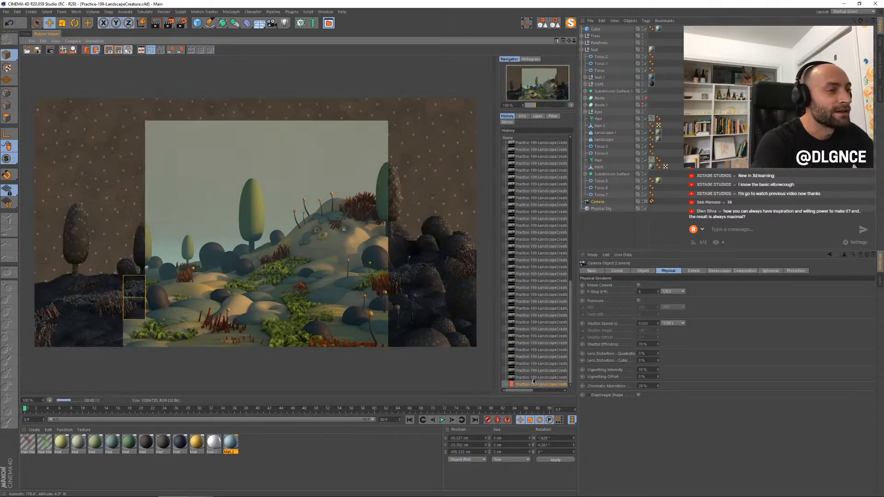
key(Up)
key(Down)
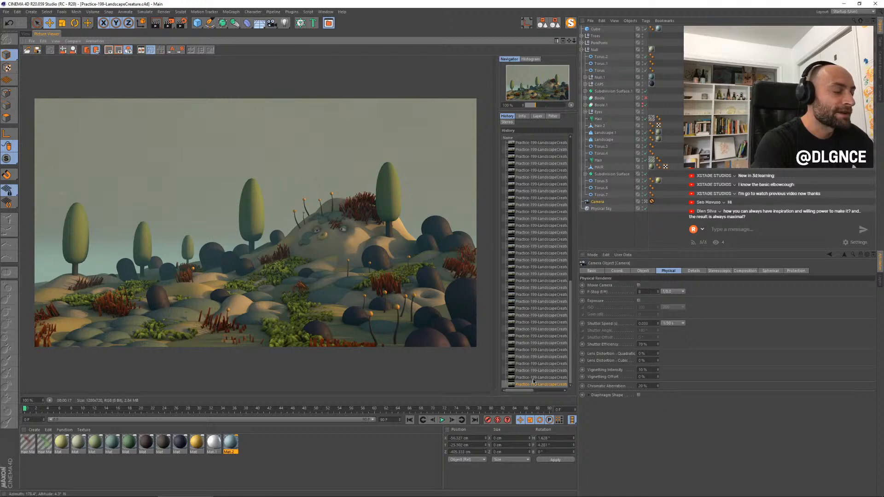
key(Up)
key(Up)
key(Down)
key(Down)
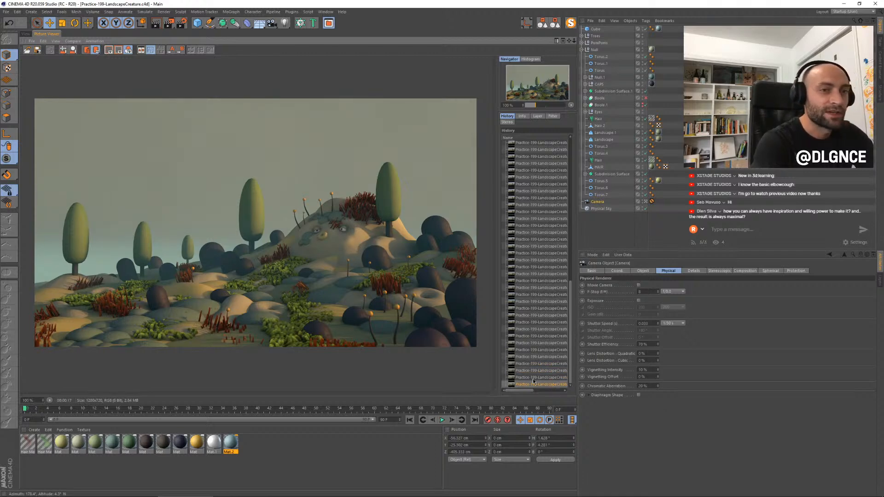
key(Up)
key(Up)
key(Up)
key(Up)
key(Down)
key(Down)
key(Down)
key(Down)
key(Up)
key(Up)
key(Up)
key(Down)
key(Down)
key(Down)
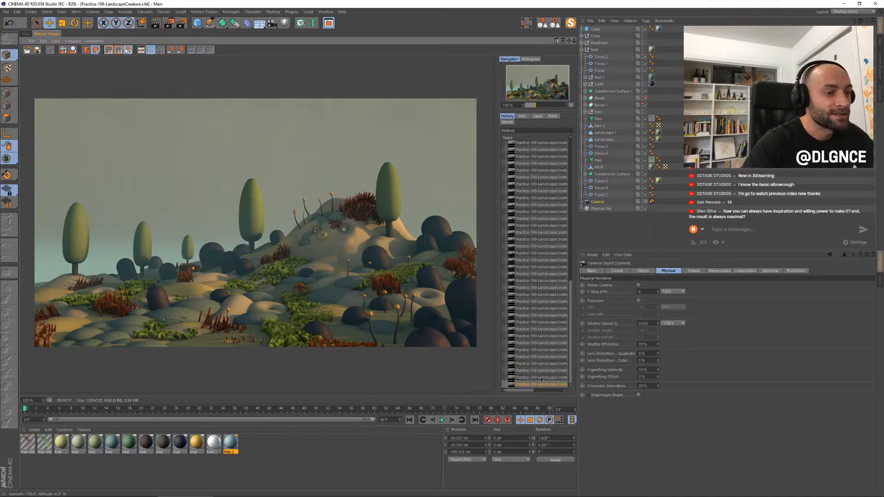
Step: Compare the latest render with the previous few renders in the history
key(Up)
key(Up)
key(Up)
key(Down)
key(Down)
key(Down)
key(Down)
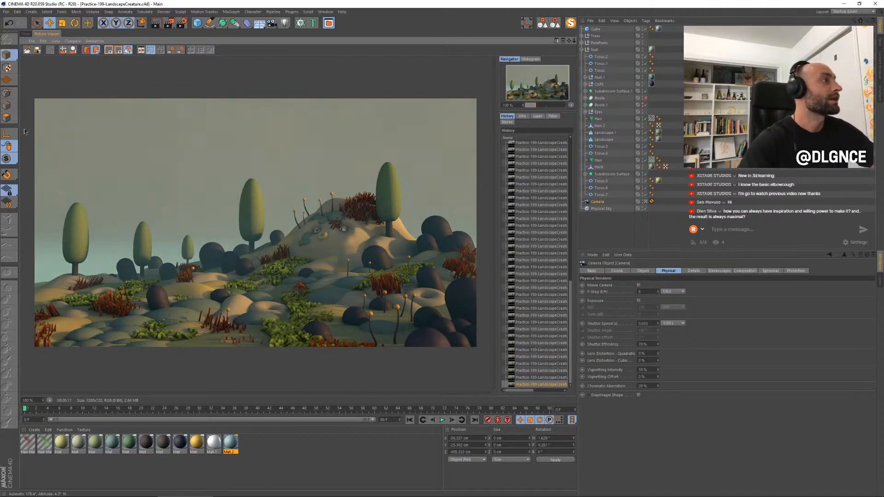
Step: Switch the perspective view to Quick Shading and select the subdivision surface of the ground bumps
click(25, 34)
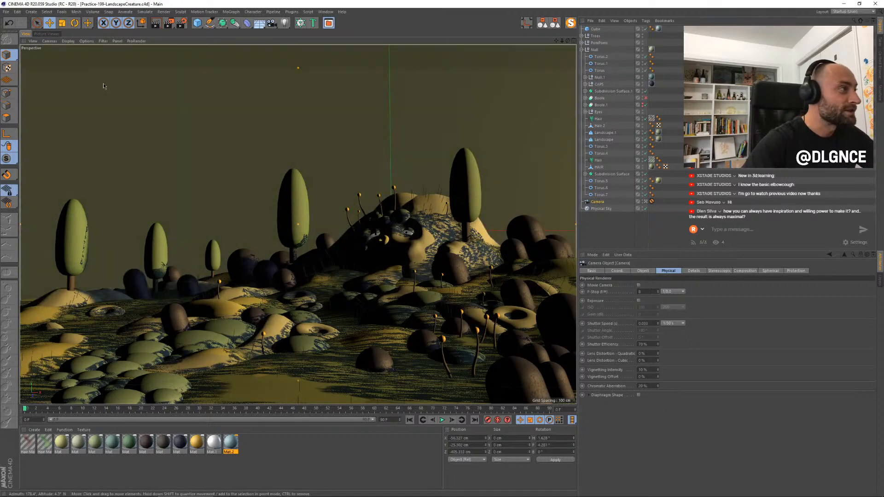
click(68, 42)
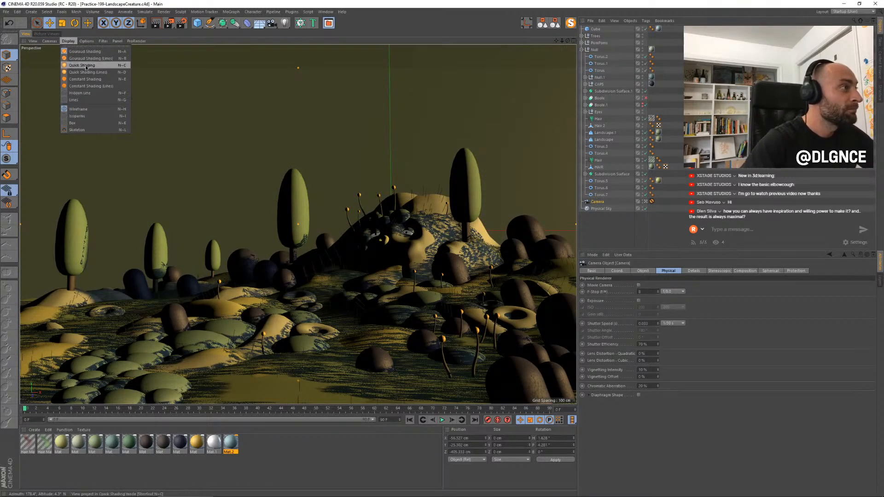
click(80, 63)
click(203, 313)
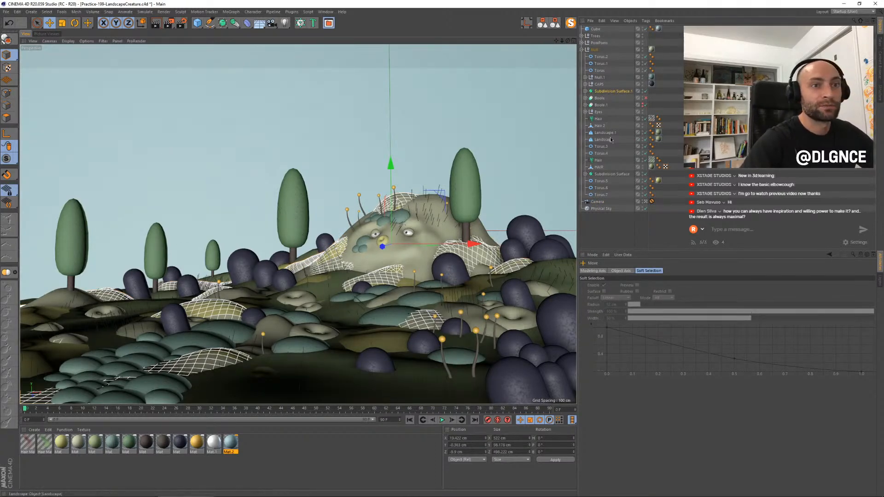
drag(224, 28, 225, 28)
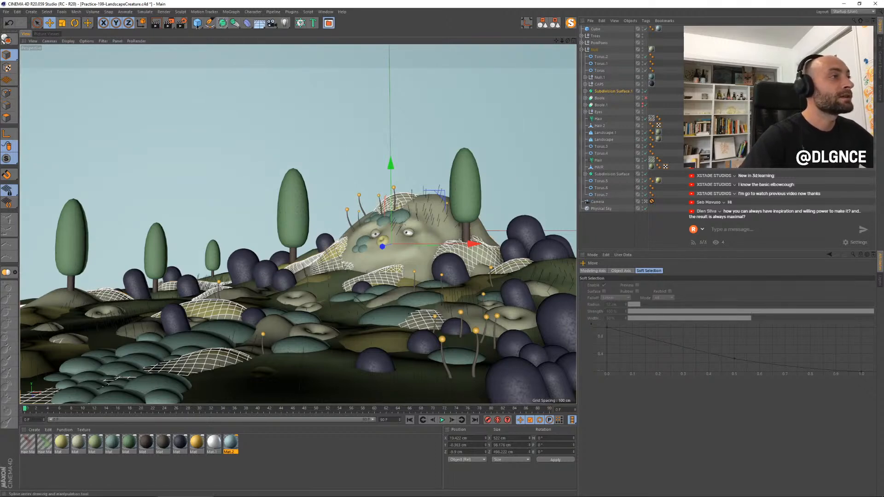
drag(199, 26, 340, 69)
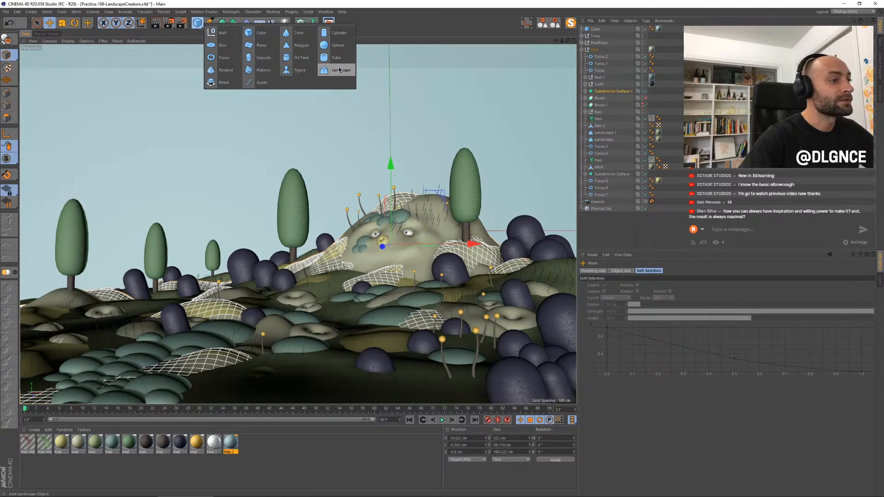
drag(679, 226, 632, 214)
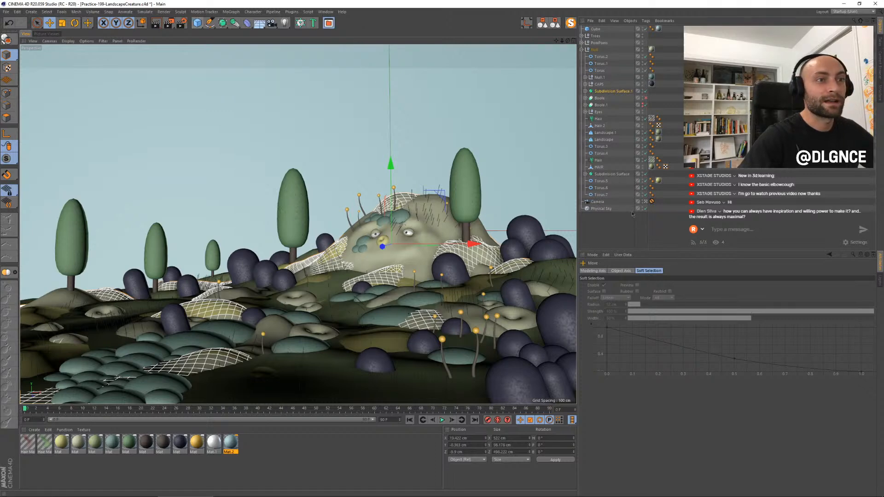
Step: Duplicate the second landscape object into the background behind the small trees, rotate it, flatten it and lower it to the ground
click(603, 132)
drag(349, 256, 318, 272)
key(r)
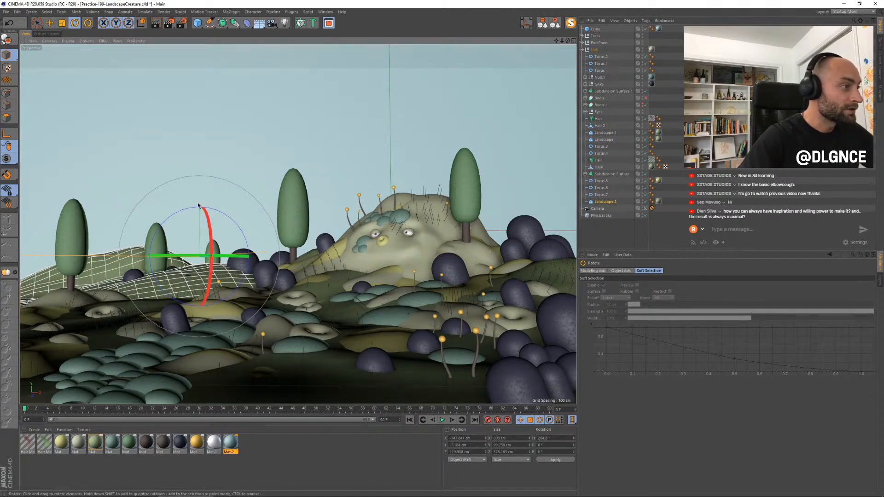
key(e)
drag(198, 195, 190, 218)
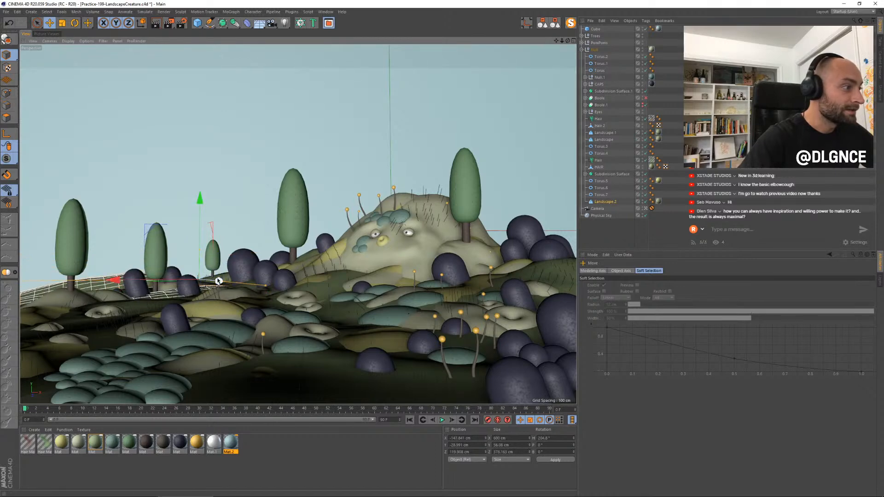
Step: Move the new background hill farther back behind the leftmost trees, stretch its depth and adjust its height
drag(218, 281, 170, 284)
drag(130, 222, 115, 225)
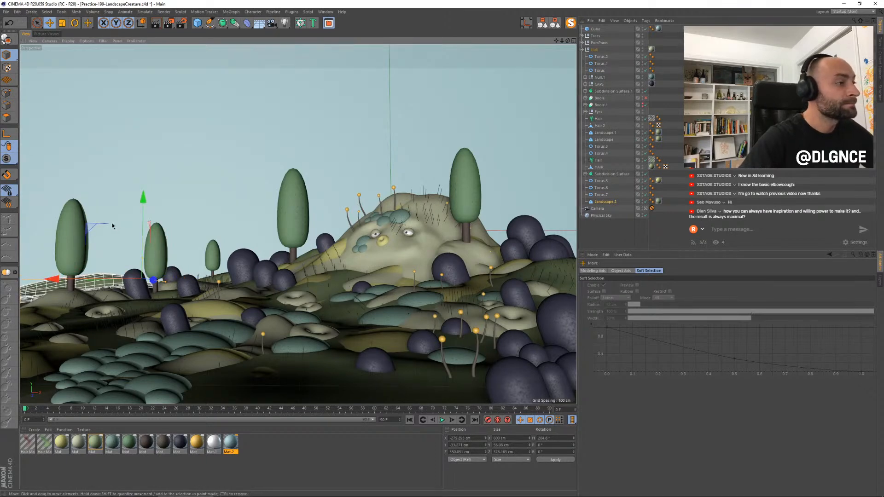
mouse_move(162, 280)
mouse_down()
mouse_move(181, 289)
mouse_move(173, 290)
mouse_up()
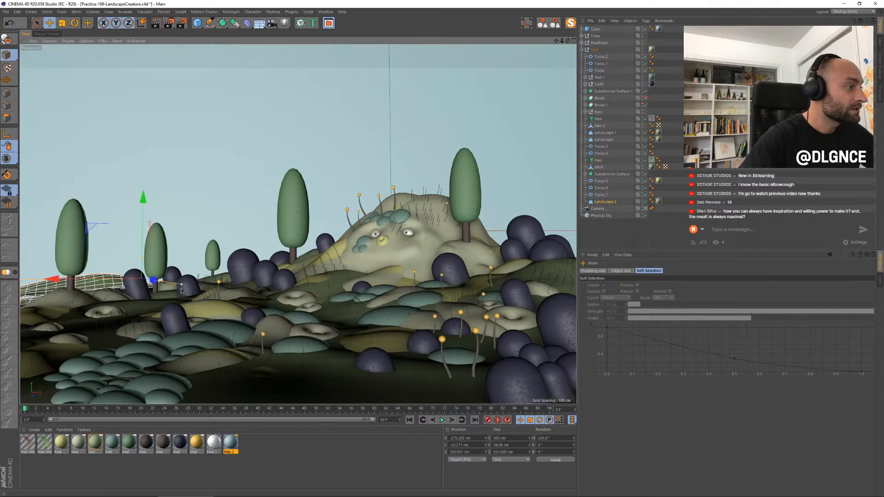
drag(143, 249, 136, 236)
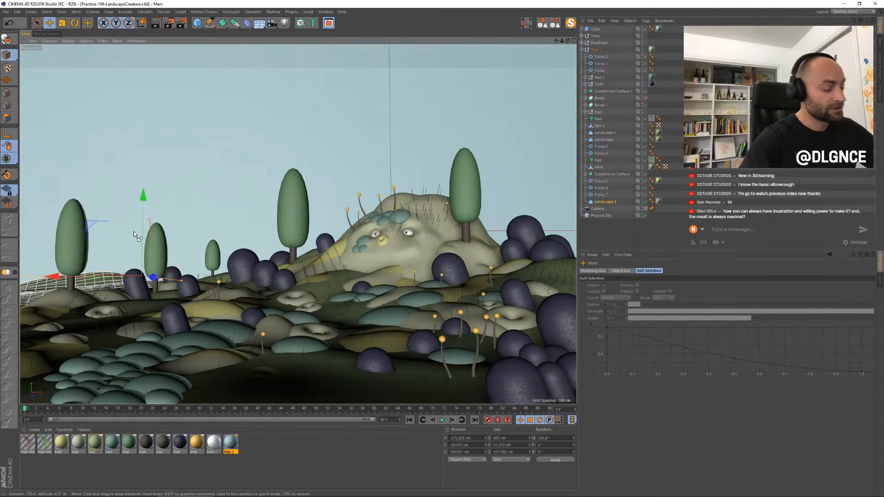
Step: Render the frame with the added background hill and compare it repeatedly with the earlier renders in the history
key(shift+r)
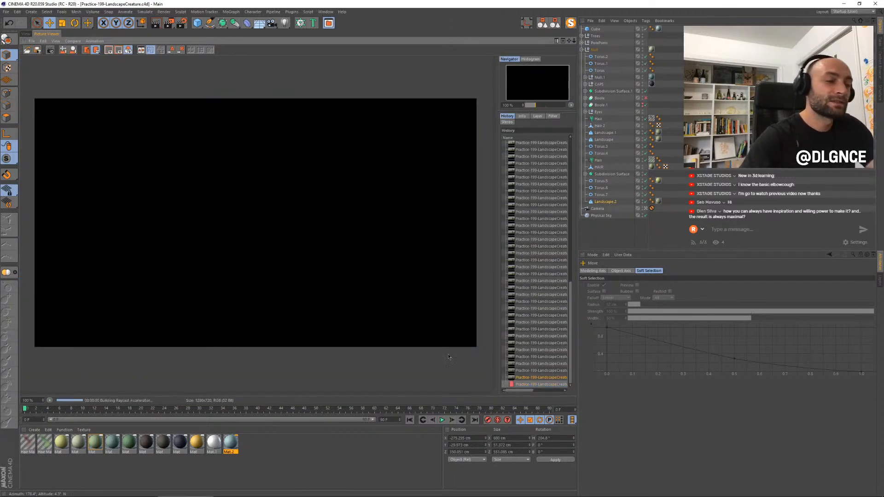
click(533, 365)
key(Down)
key(Down)
key(Down)
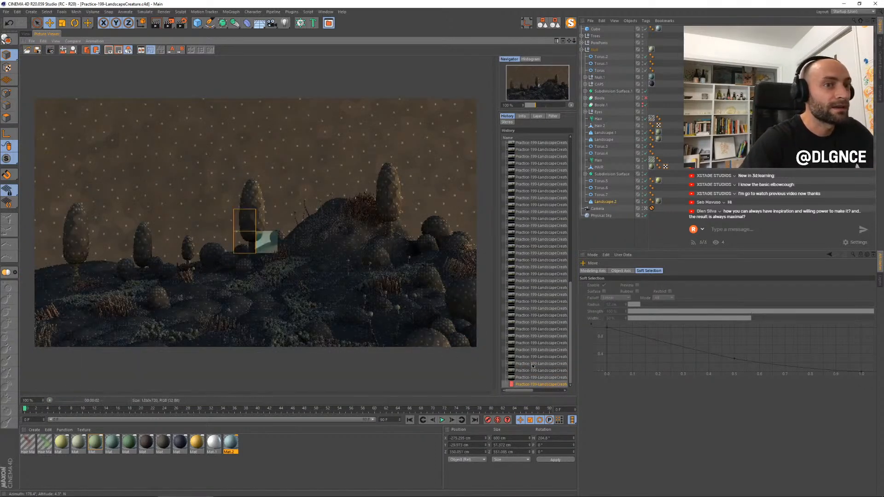
key(Up)
key(Up)
key(Up)
key(Up)
key(Down)
key(Down)
key(Down)
key(Down)
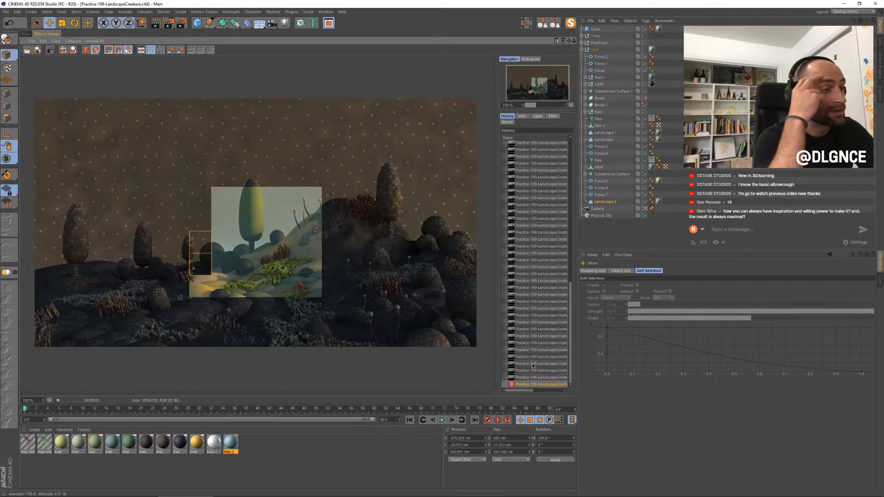
key(Up)
key(Up)
key(Up)
key(Down)
key(Down)
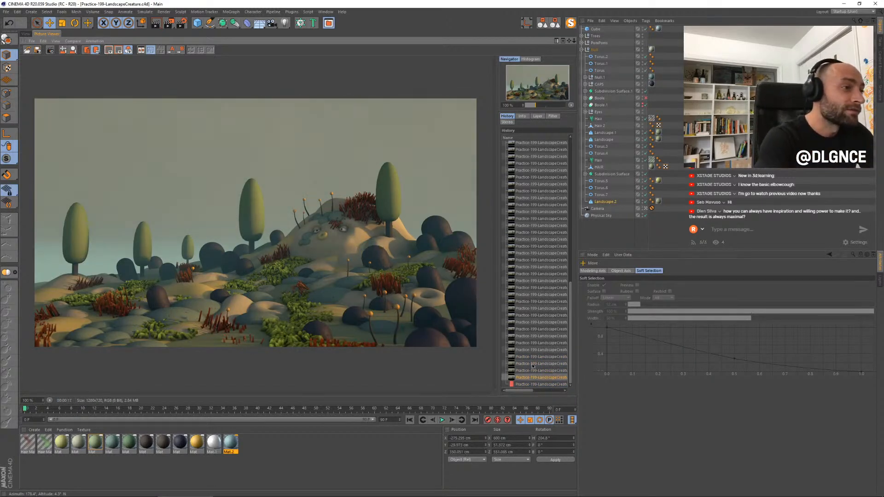
key(Down)
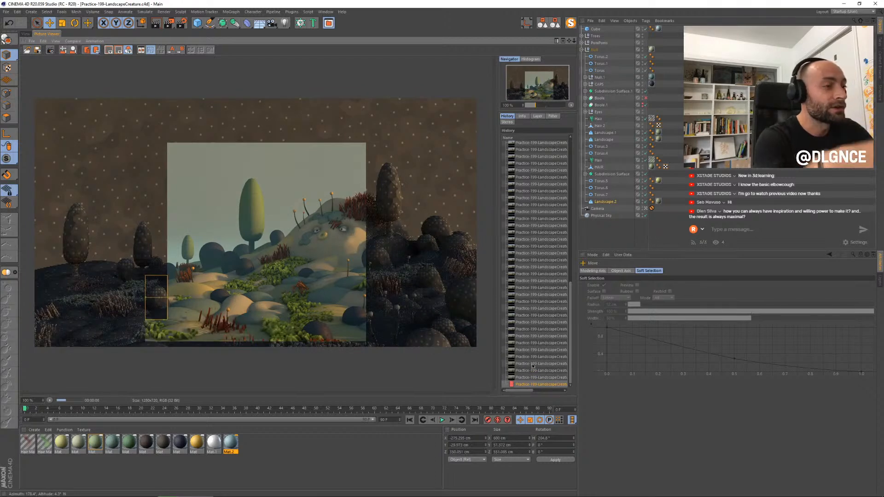
key(Up)
key(Up)
key(Down)
key(Down)
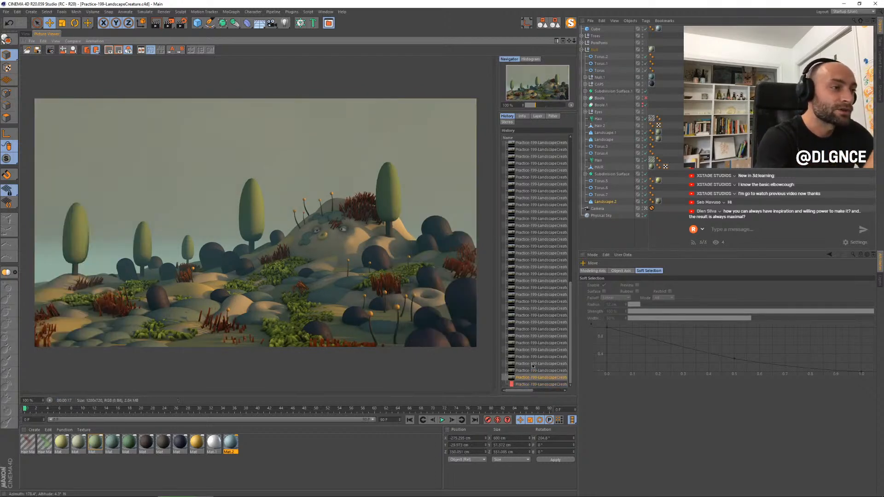
key(Up)
key(Up)
key(Up)
key(Up)
key(Down)
key(Down)
key(Down)
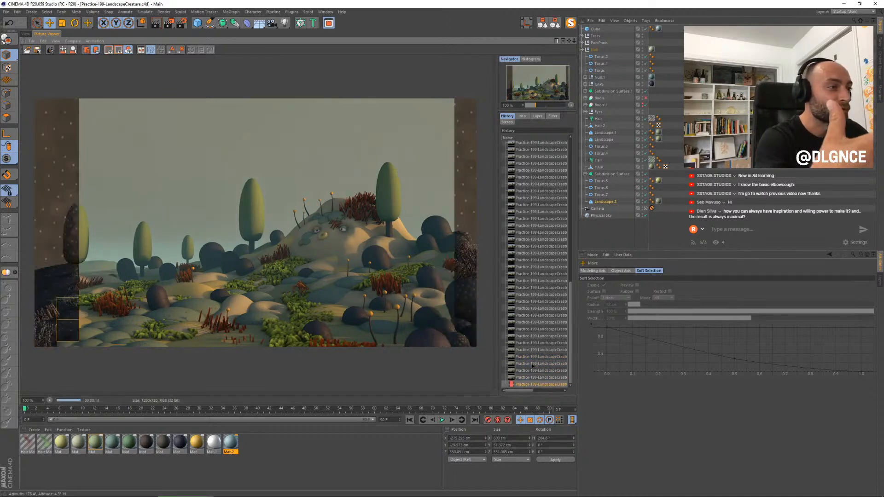
key(Up)
key(Up)
key(Up)
key(Down)
key(Down)
key(Down)
key(Down)
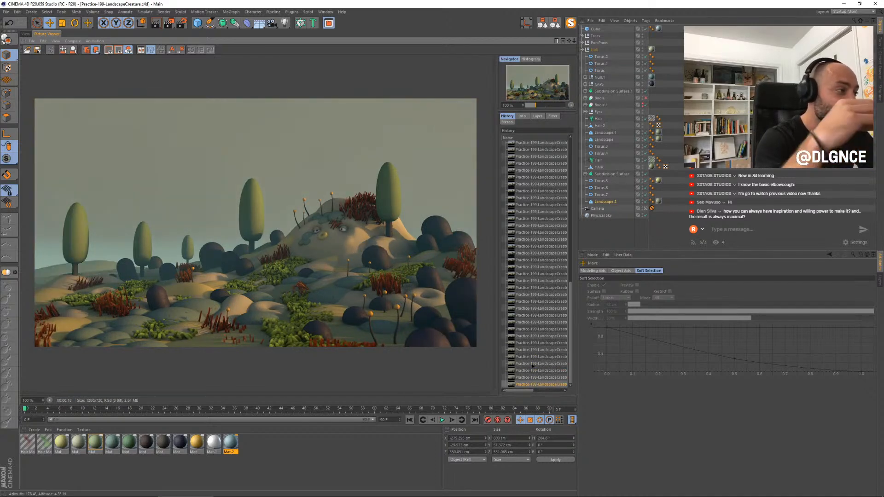
key(Up)
key(Down)
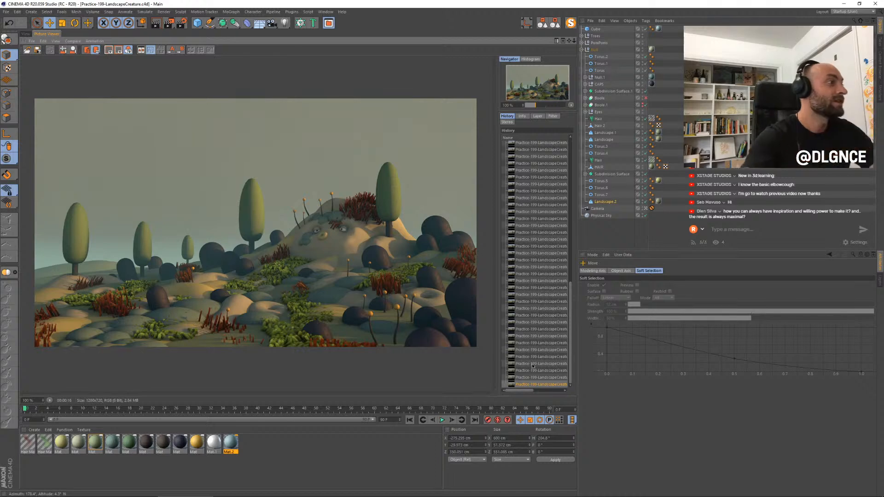
Step: Duplicate the small background tree and place the copy on the new hill, between the two trees at the far side
click(24, 33)
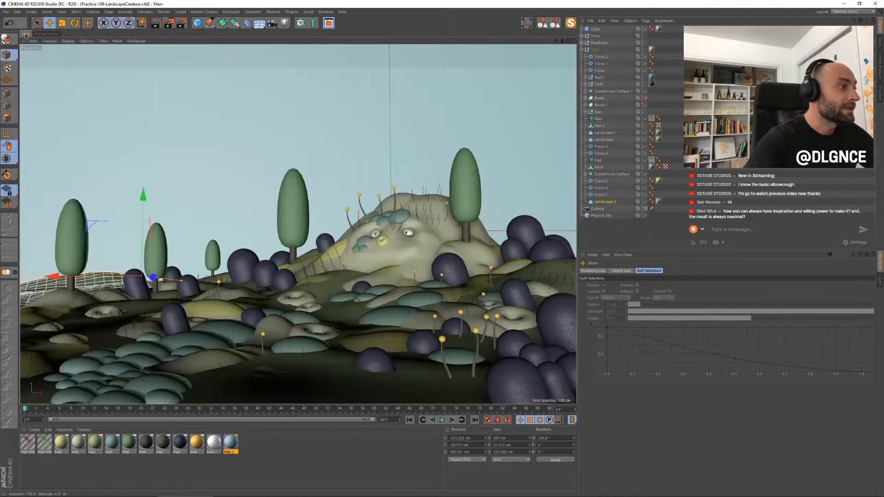
click(213, 257)
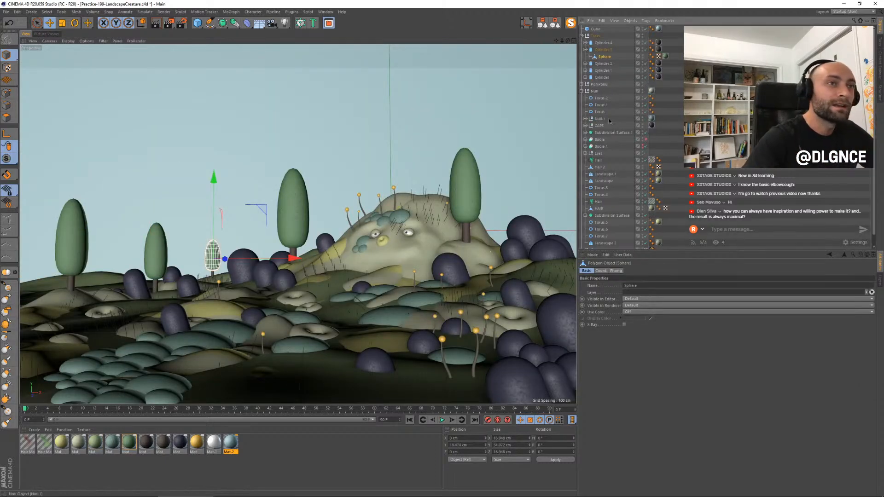
click(603, 49)
ctrl+drag(275, 278, 144, 272)
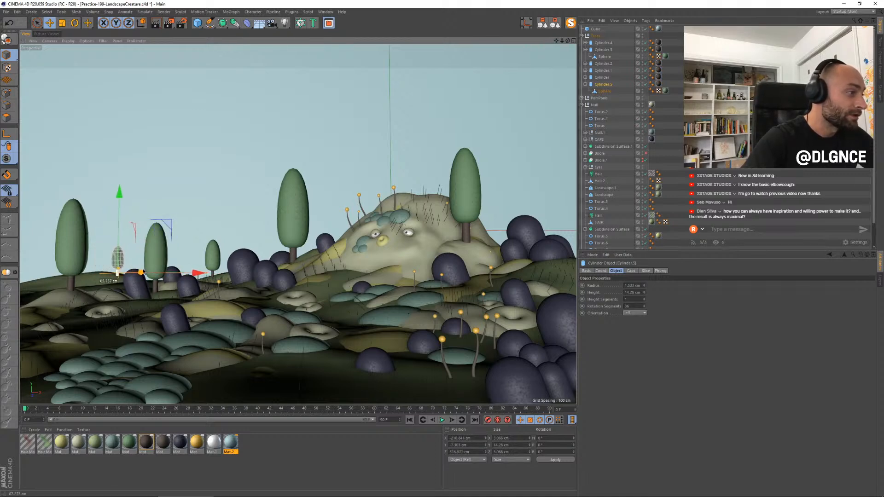
key(e)
Step: Place another, slightly smaller copy of the background tree on the hill beyond the leftmost large tree
drag(198, 275, 127, 273)
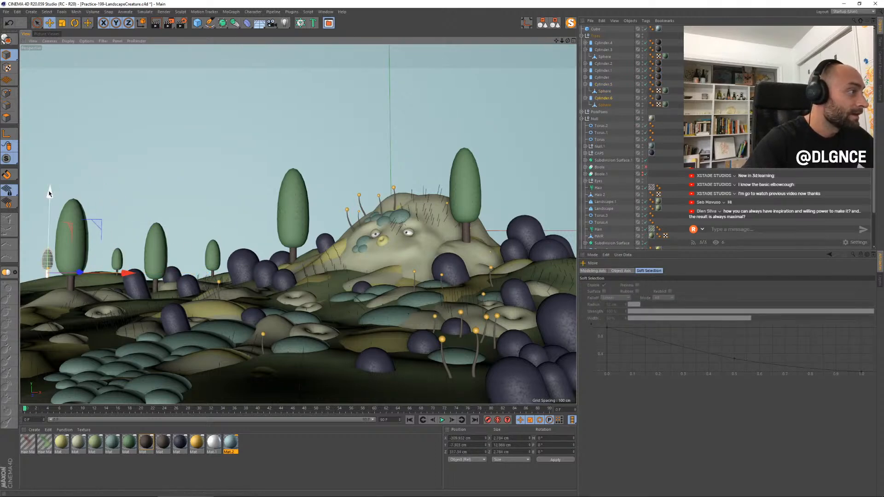
drag(98, 224, 93, 229)
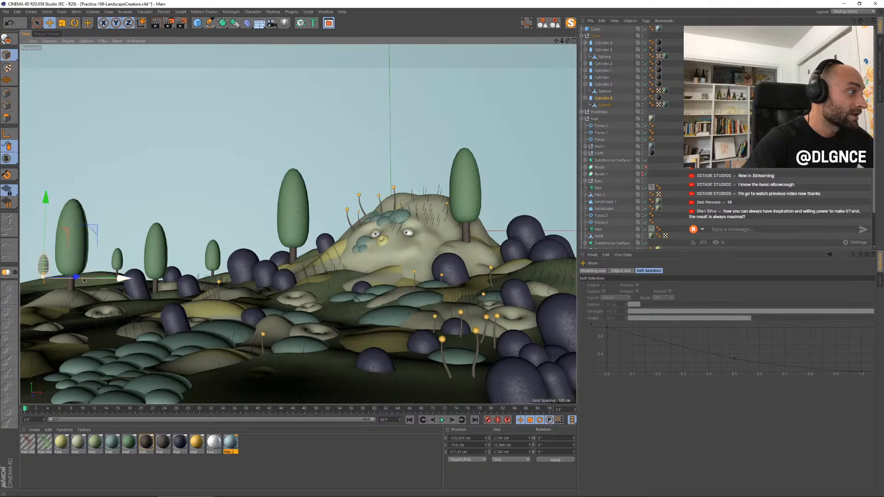
drag(79, 275, 49, 204)
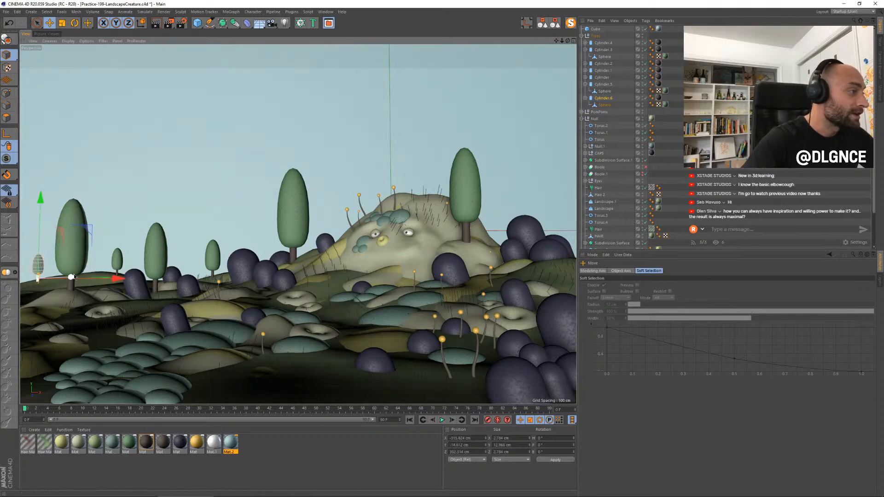
drag(38, 198, 37, 201)
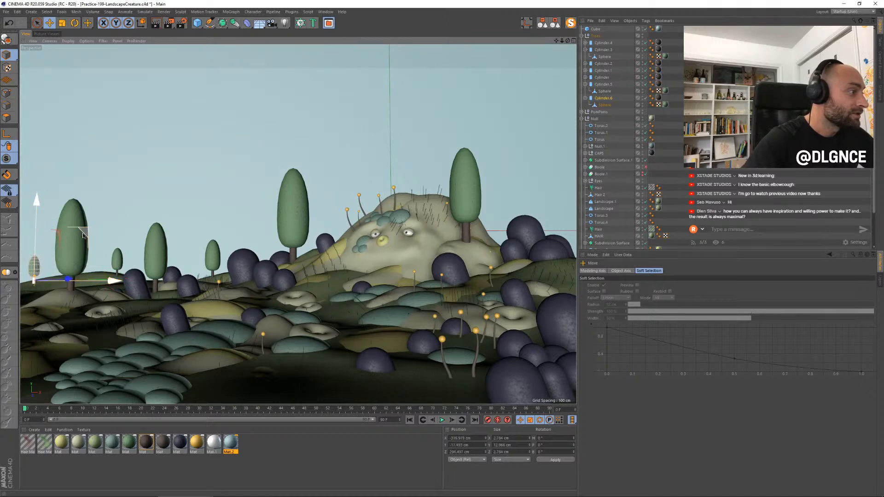
Step: Add a third copy of the small tree, enlarge it and tuck it beside the leftmost large tree
mouse_move(114, 283)
ctrl+mouse_down()
mouse_move(137, 281)
mouse_move(60, 288)
mouse_move(118, 289)
ctrl+mouse_up()
drag(50, 206, 48, 209)
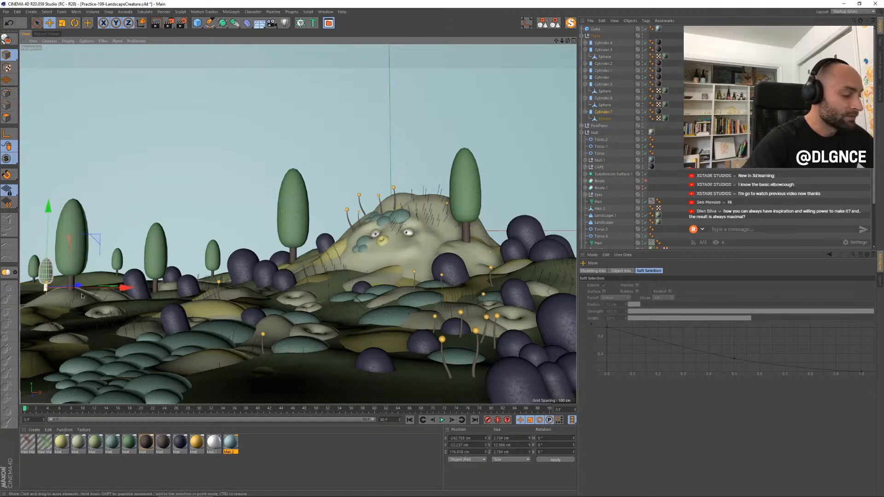
key(t)
mouse_move(81, 294)
mouse_down()
mouse_move(113, 305)
mouse_move(84, 284)
mouse_up()
key(e)
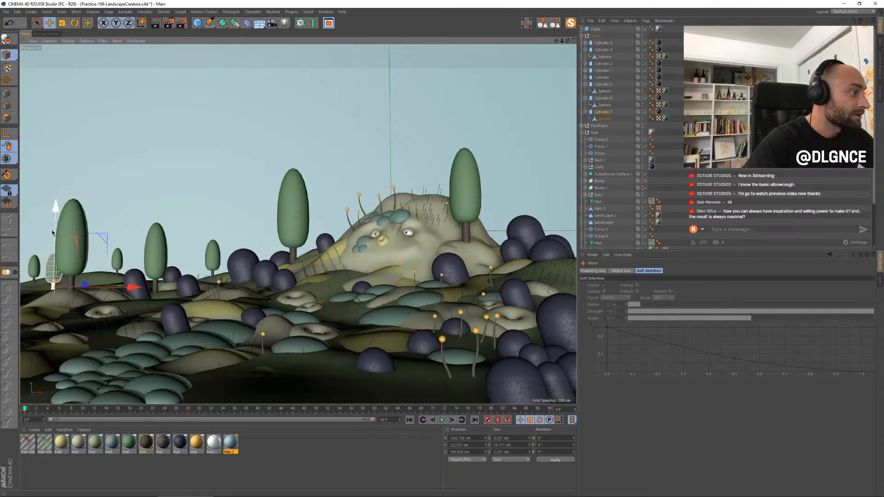
drag(55, 216, 54, 213)
Step: Duplicate that small tree again and set the copy farther back, next to the first new tree on the hill
drag(86, 281, 129, 275)
key(ctrl+c)
key(ctrl+v)
drag(105, 216, 152, 221)
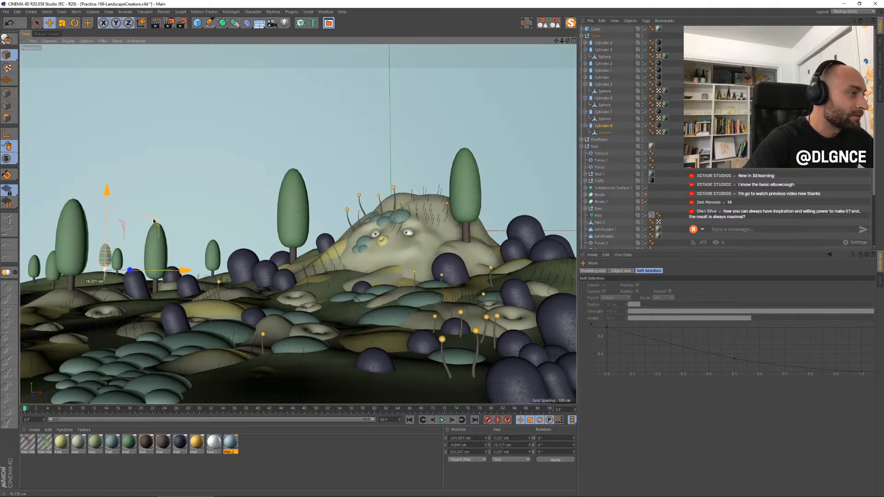
Step: Enlarge the newest tree until its trunk is about 17.4 cm high and nudge it into place on the hill
key(t)
drag(107, 190, 108, 174)
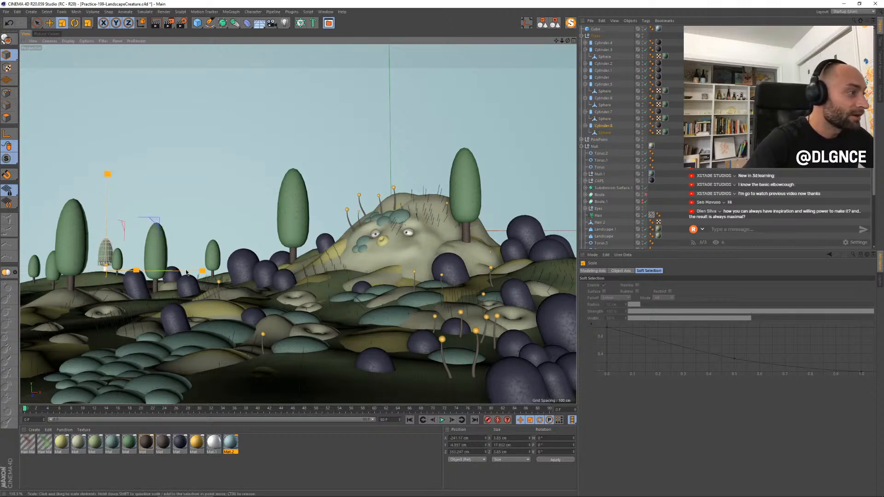
key(e)
drag(185, 271, 182, 271)
drag(109, 189, 157, 222)
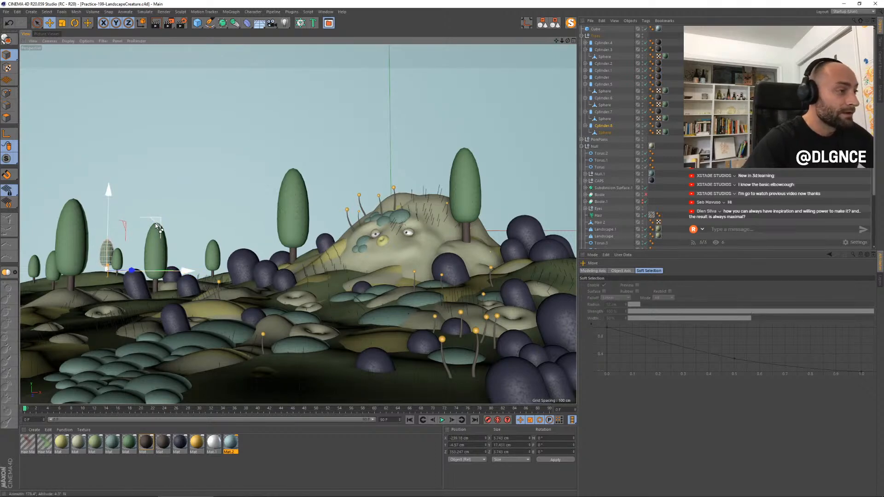
drag(156, 226, 157, 227)
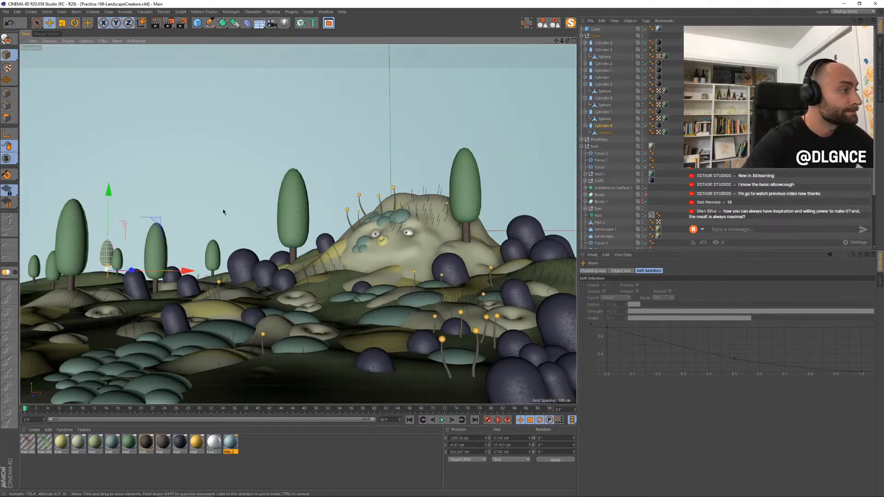
drag(109, 192, 109, 192)
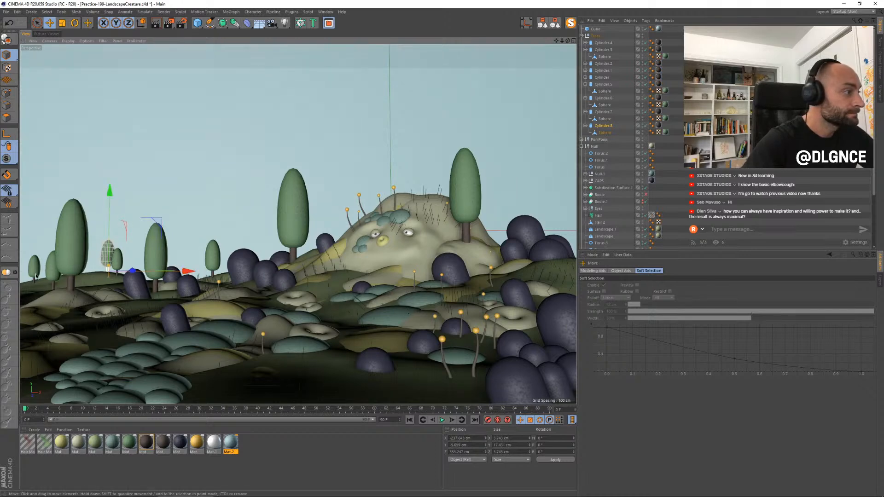
Step: Shift the outermost small tree farther away from the leftmost large tree and enlarge it until its trunk is about 15 cm high
click(53, 285)
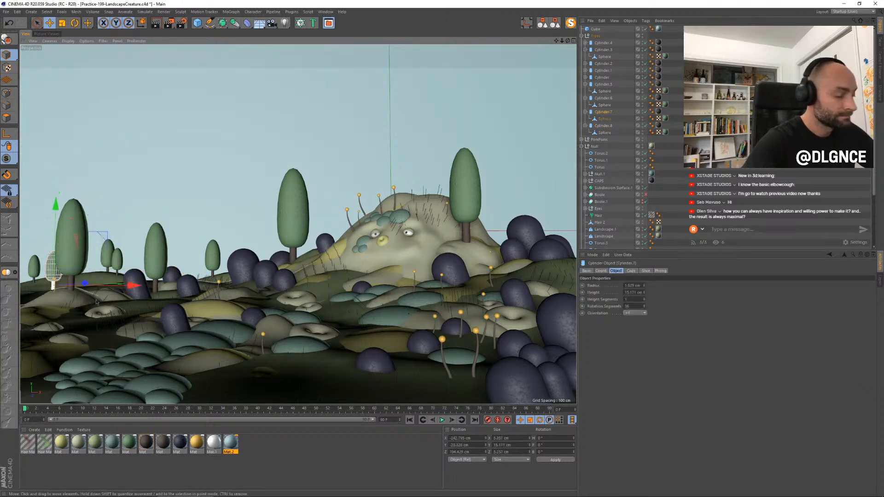
key(t)
click(52, 282)
click(33, 272)
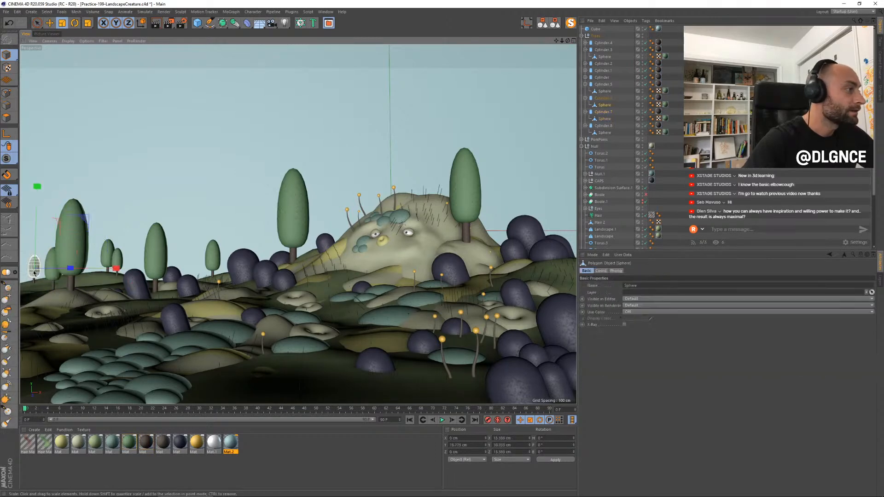
click(35, 284)
key(e)
drag(35, 285, 96, 285)
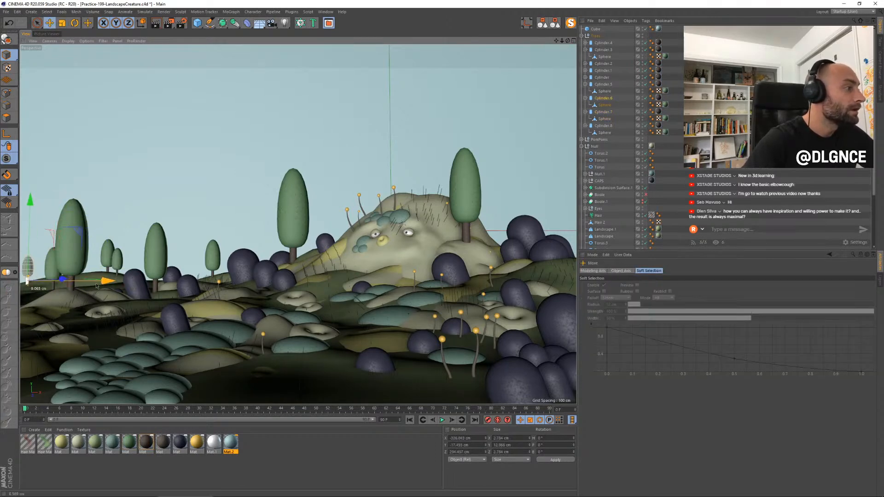
key(t)
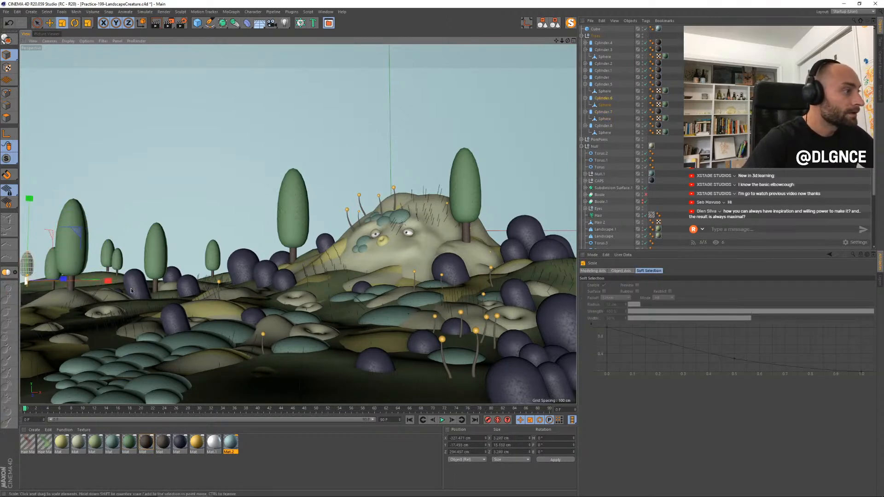
Step: Copy the dark rounded boulders near the second large tree and place the copies among the small trees on the distant hill
click(139, 288)
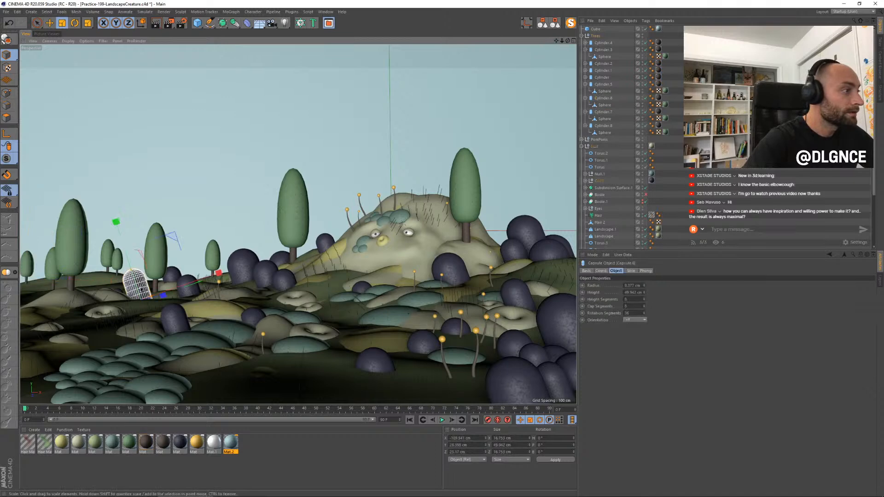
shift+click(186, 287)
shift+click(172, 274)
key(e)
key(w)
drag(254, 298, 189, 279)
drag(255, 289, 113, 291)
Step: Try resizing and moving a copied boulder beneath the small hill trees, and undo the last changes
click(99, 270)
key(t)
key(e)
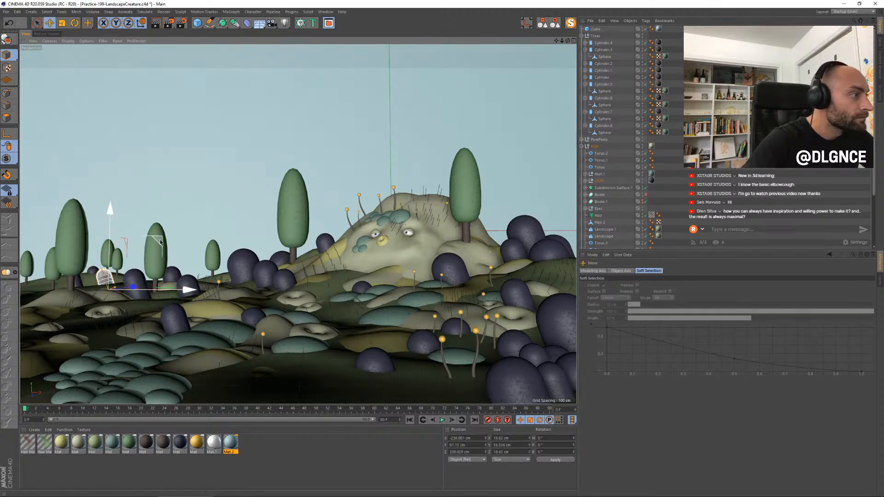
drag(158, 244, 130, 289)
key(ctrl+z)
key(ctrl+z)
Step: Position the boulder in front of the outermost small trees, beside the leftmost large tree, and lower it slightly into the ground
click(41, 287)
drag(76, 296, 107, 306)
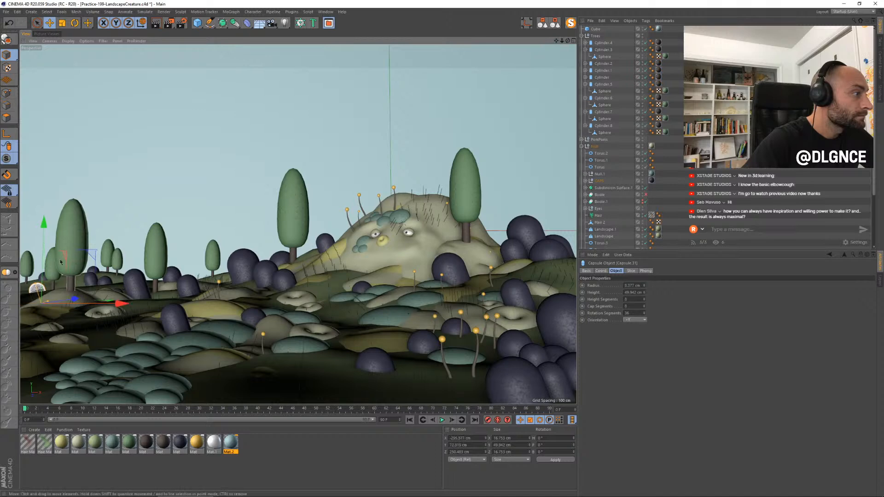
drag(43, 239, 45, 242)
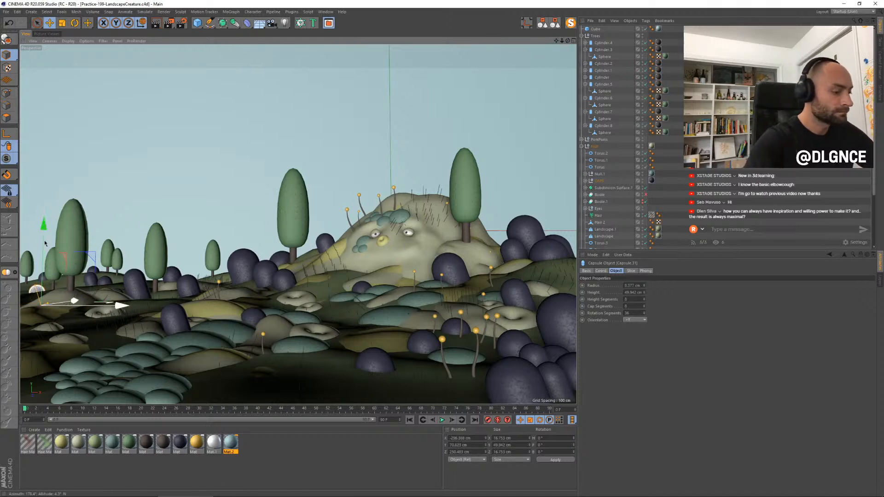
Step: Render the scene and browse back through the earlier test renders to compare the atmosphere and background
key(shift+r)
click(550, 377)
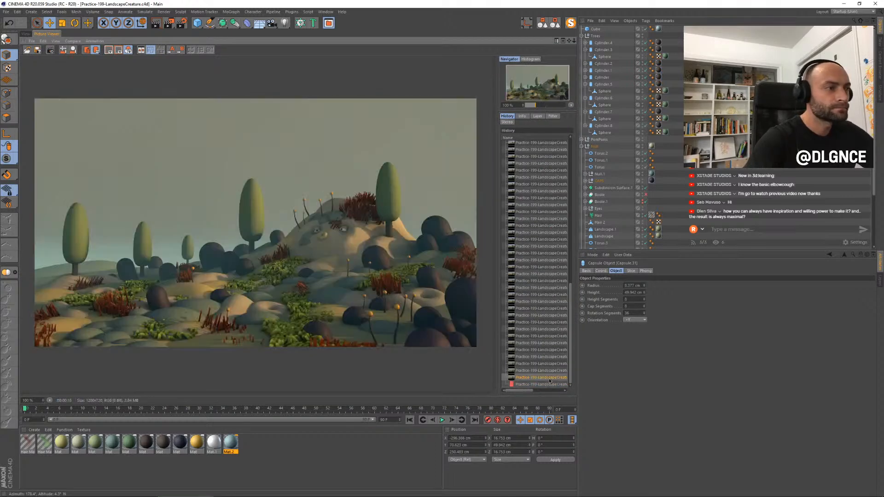
click(550, 382)
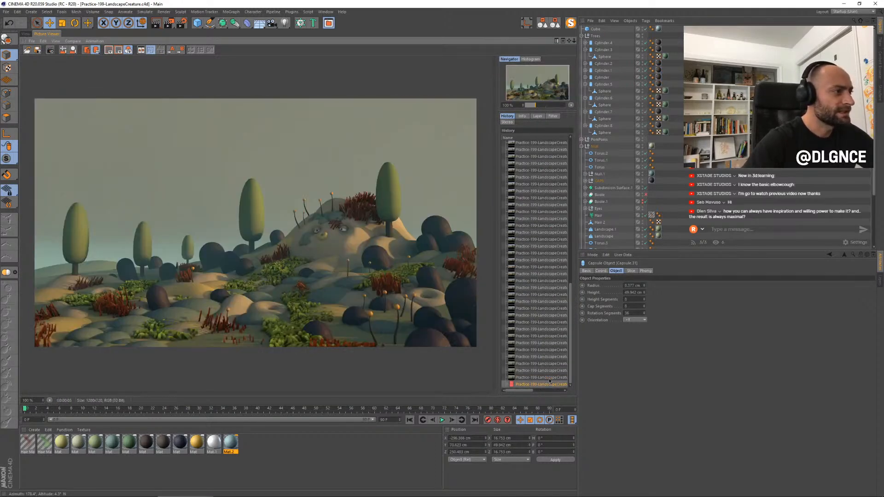
key(Up)
key(Up)
key(Up)
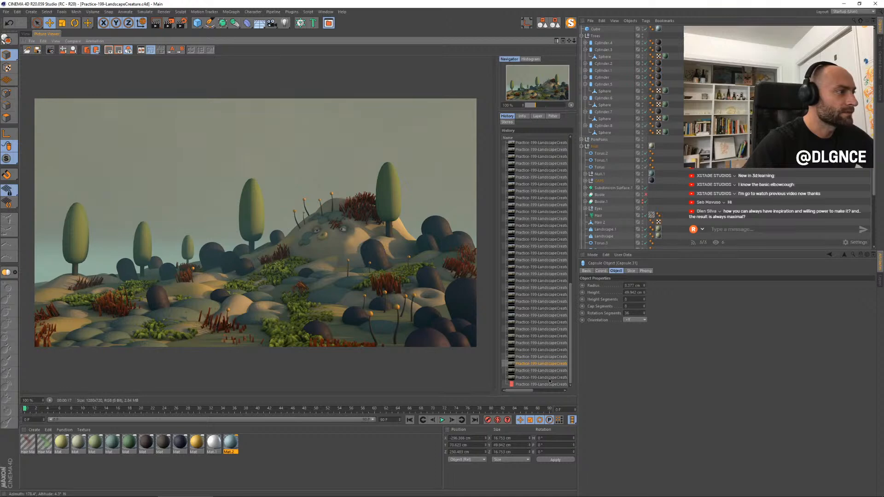
key(Up)
key(Up)
key(Up)
key(Up)
key(Up)
key(Up)
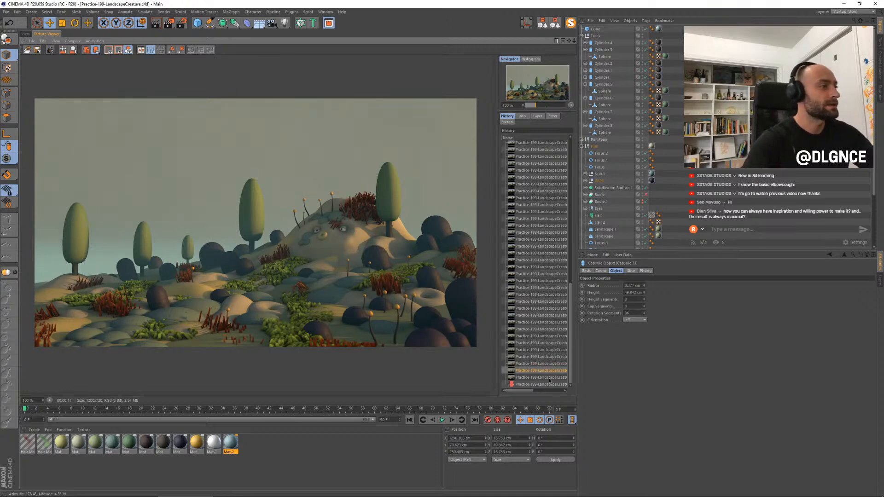
key(Up)
key(Up)
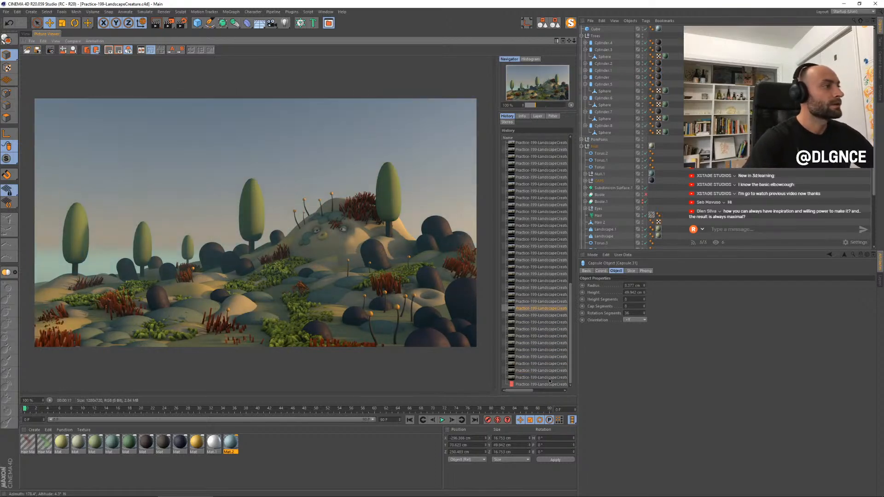
Step: Compare the new render with the preceding ones and examine its small background trees up close
click(550, 383)
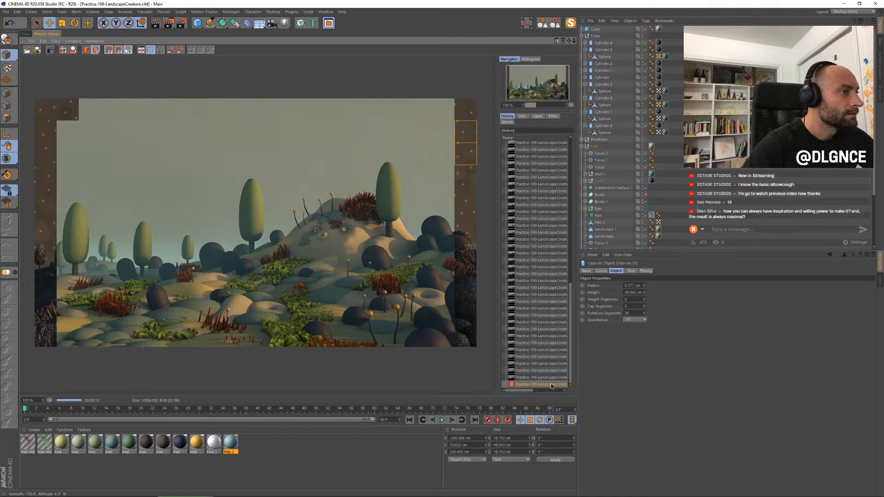
key(Up)
key(Up)
key(Down)
key(Down)
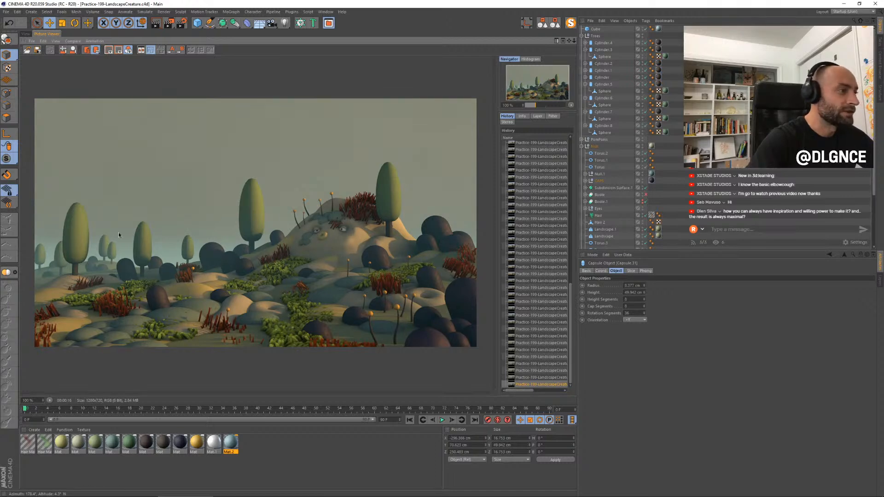
scroll(152, 260, up, 1)
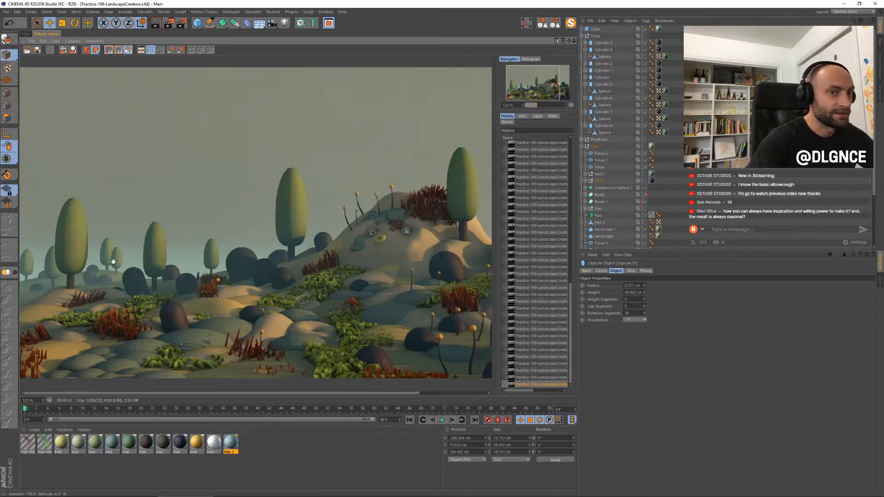
scroll(61, 288, down, 1)
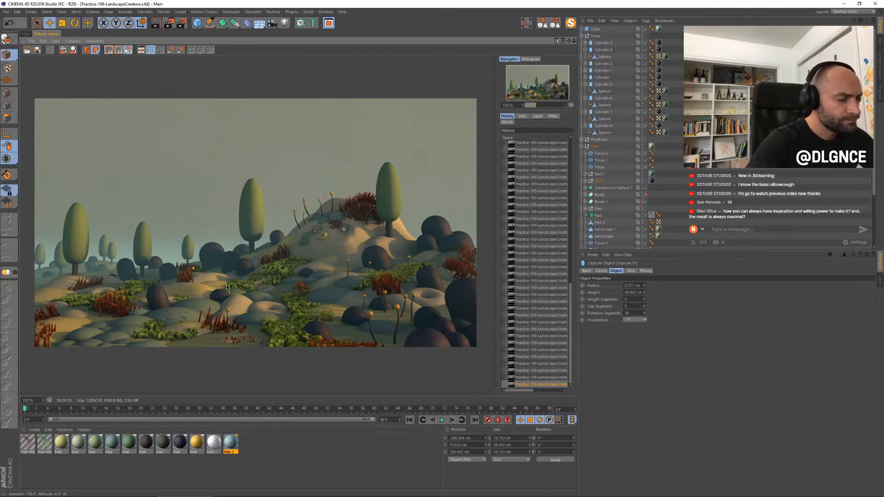
click(26, 33)
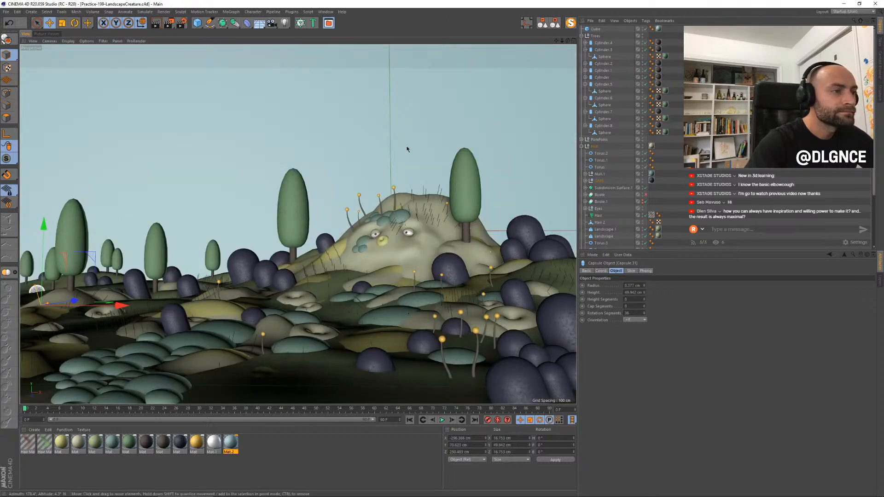
Step: Place a copy of the dark capsule on the hill beside the creature's eyes and tilt it about 11° in pitch and -4° in bank
click(48, 34)
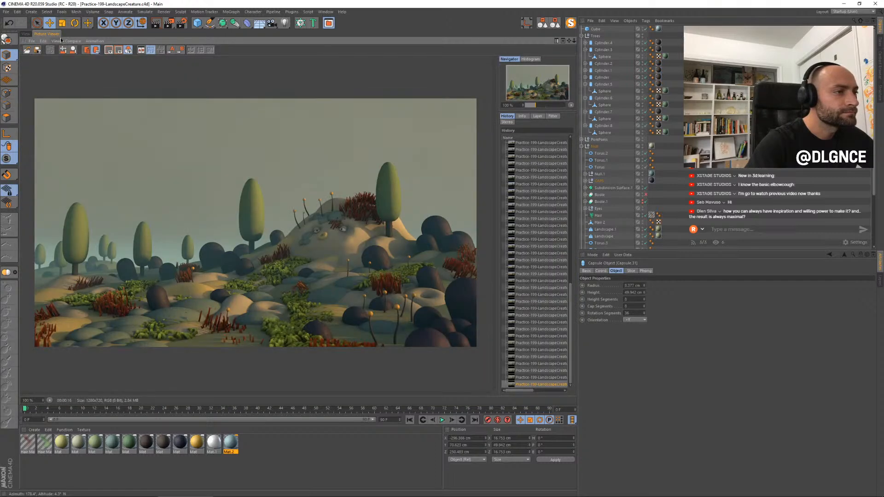
click(26, 33)
drag(512, 257, 438, 253)
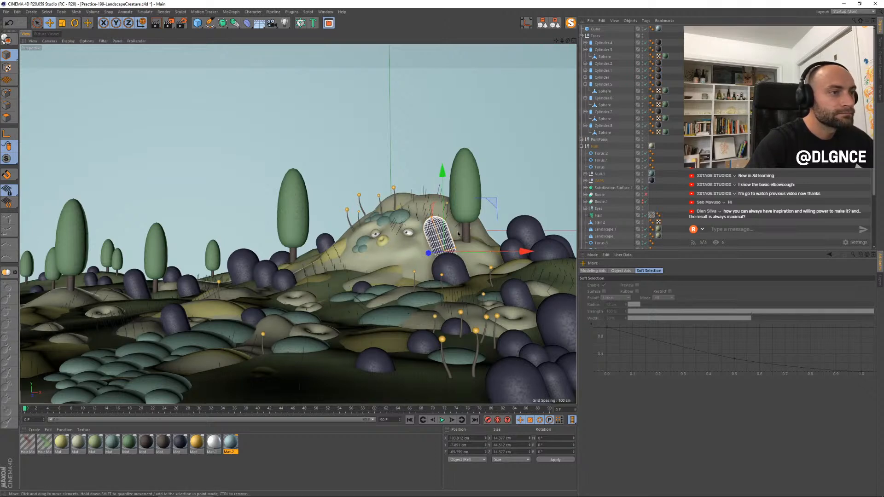
key(r)
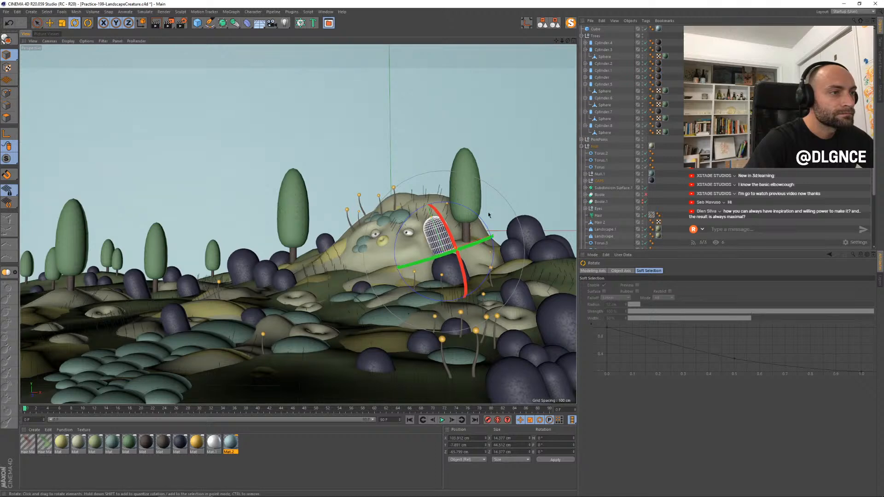
drag(454, 229, 457, 243)
drag(461, 205, 457, 211)
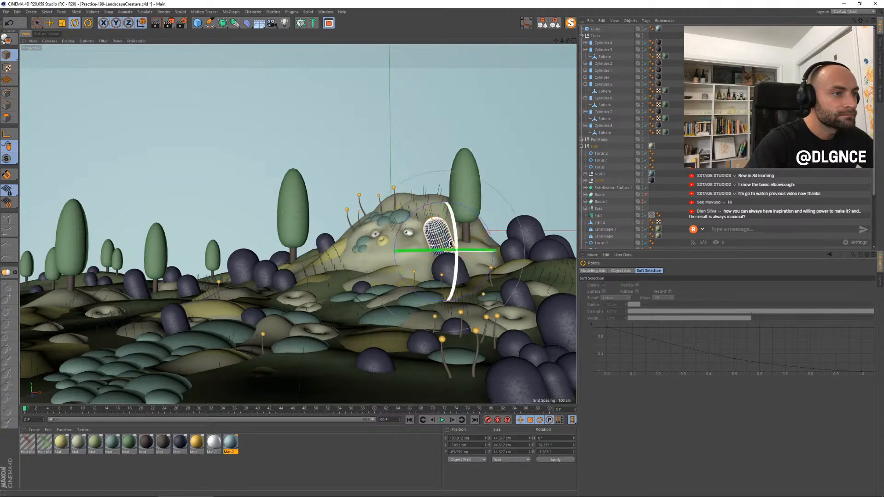
Step: Shift the tilted capsule slightly on the hillside and scale it down to about 12 cm wide and 36 cm high
key(e)
drag(435, 252, 433, 254)
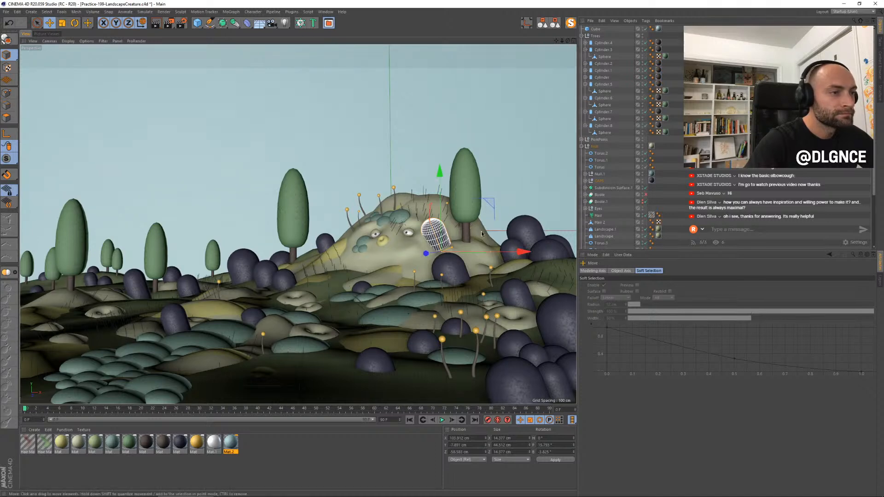
drag(523, 252, 512, 253)
key(t)
drag(495, 214, 428, 253)
key(e)
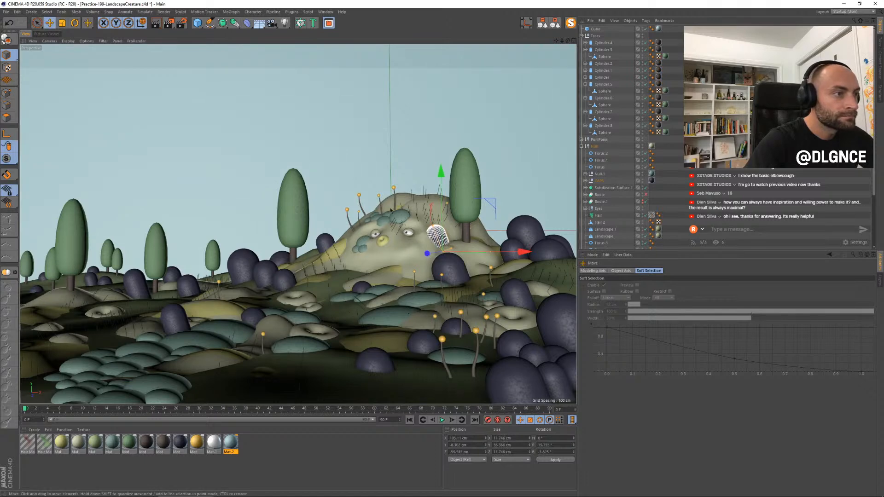
Step: Copy the yellow-tipped stalk at the hilltop, place it just above the creature's eye, and rotate it to about 47° heading and -20° bank
click(394, 208)
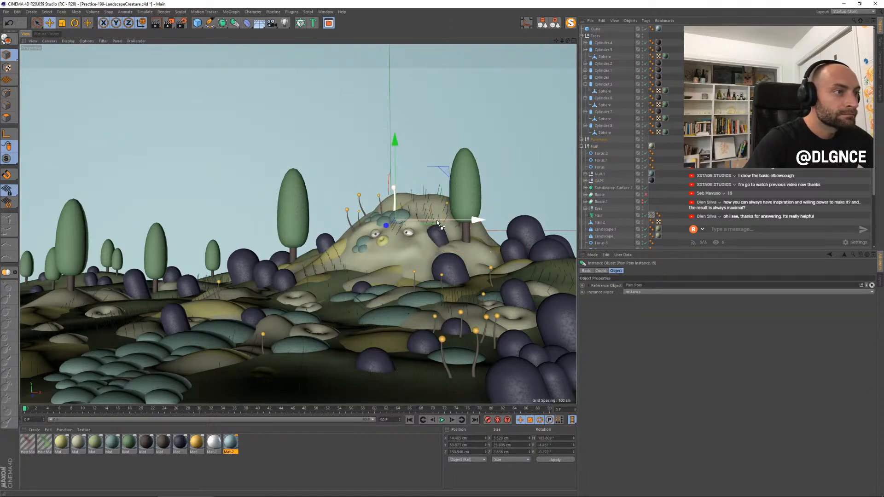
drag(381, 224, 460, 184)
key(r)
drag(407, 233, 400, 245)
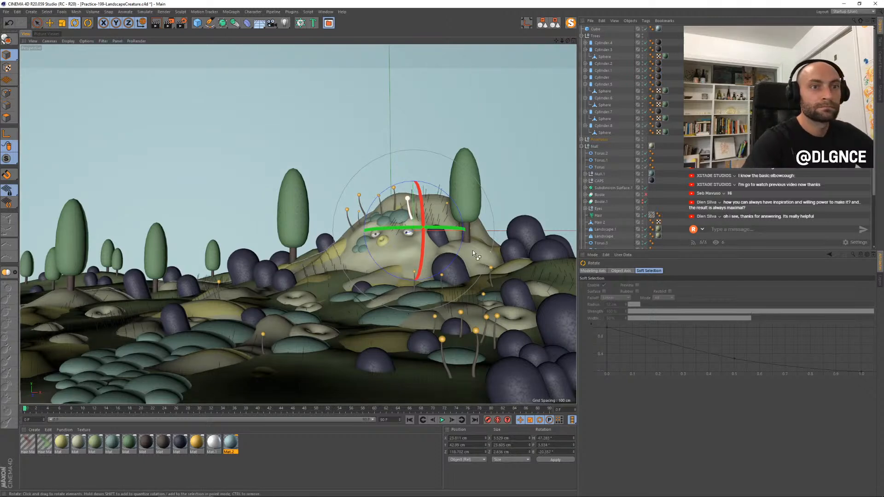
key(e)
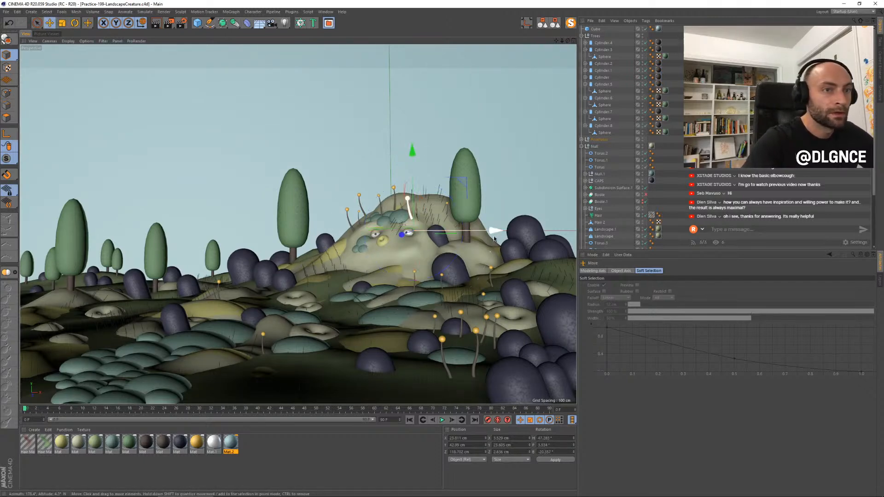
key(t)
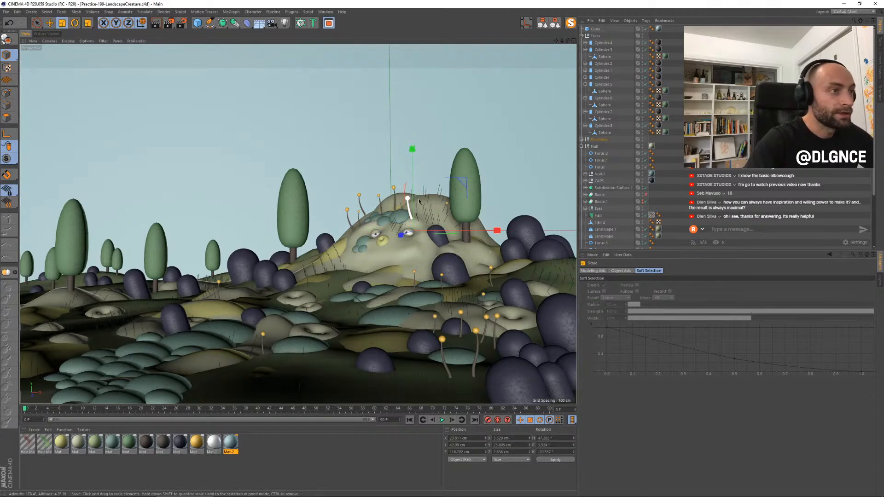
key(e)
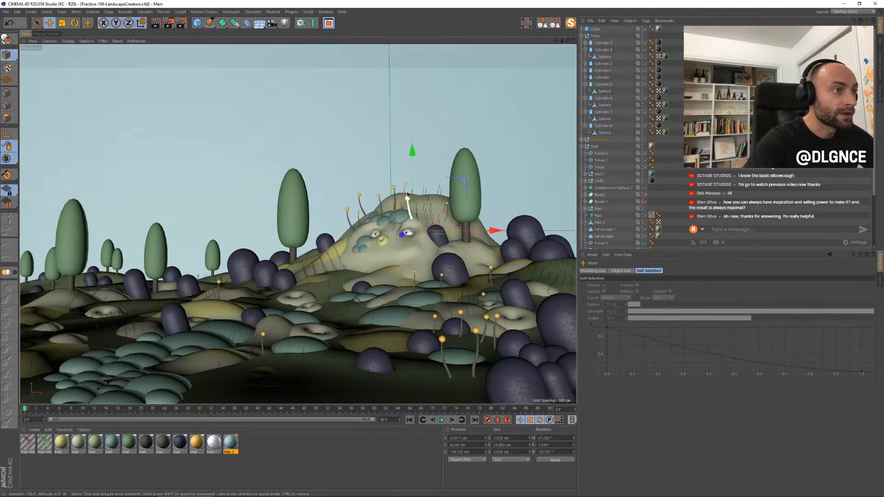
Step: Nudge the stalk along its own axes, then reposition it farther down the slope at about X -59, Y -9.5, Z 32 cm
click(407, 192)
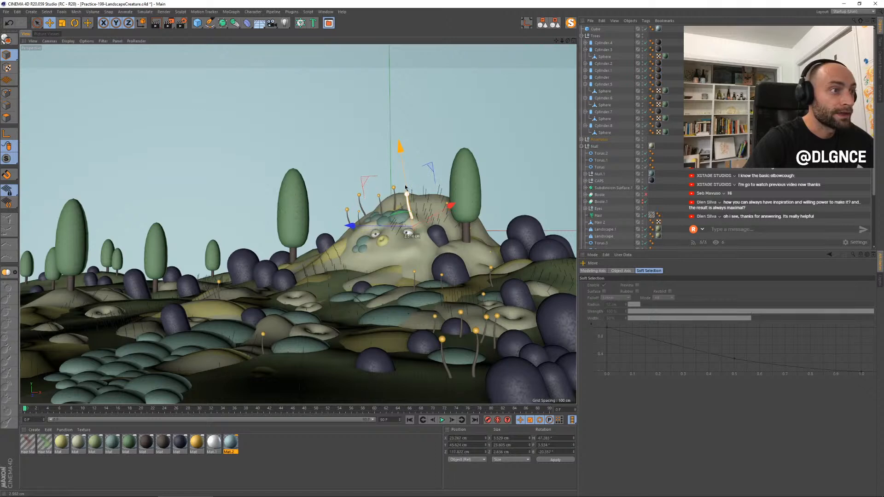
drag(450, 205, 450, 206)
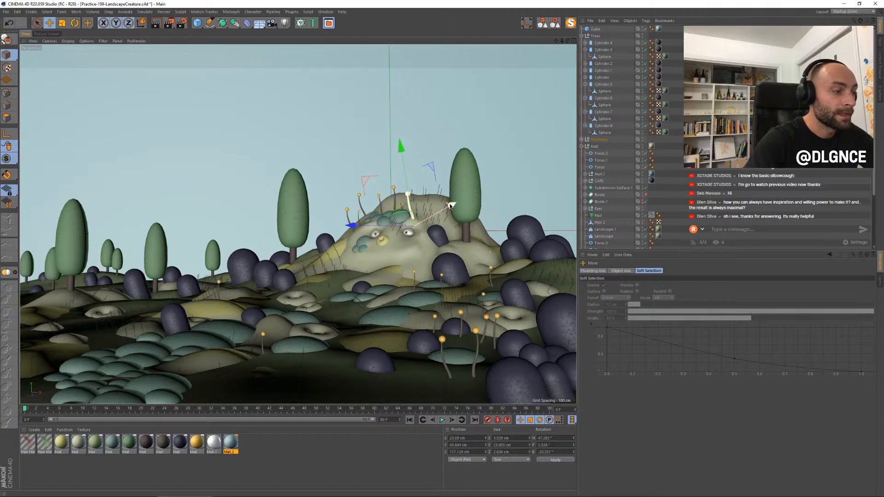
drag(429, 165, 298, 255)
Step: Compare the latest render with the earlier ones in the Picture Viewer history, checking the trees, boulders and hill
click(51, 34)
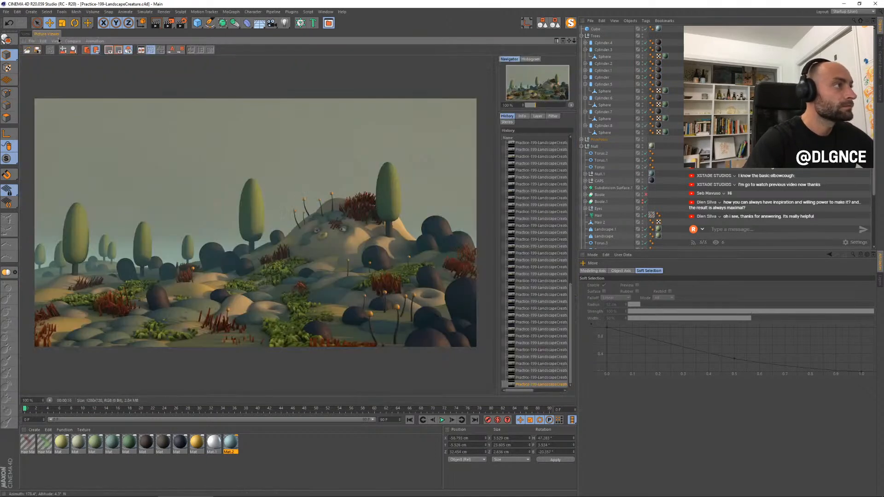
mouse_move(399, 496)
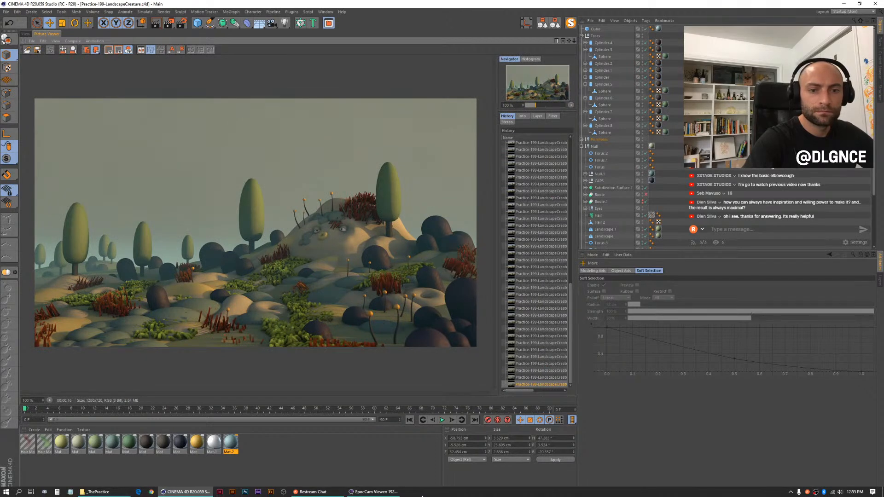
click(537, 364)
key(Down)
key(Down)
key(Down)
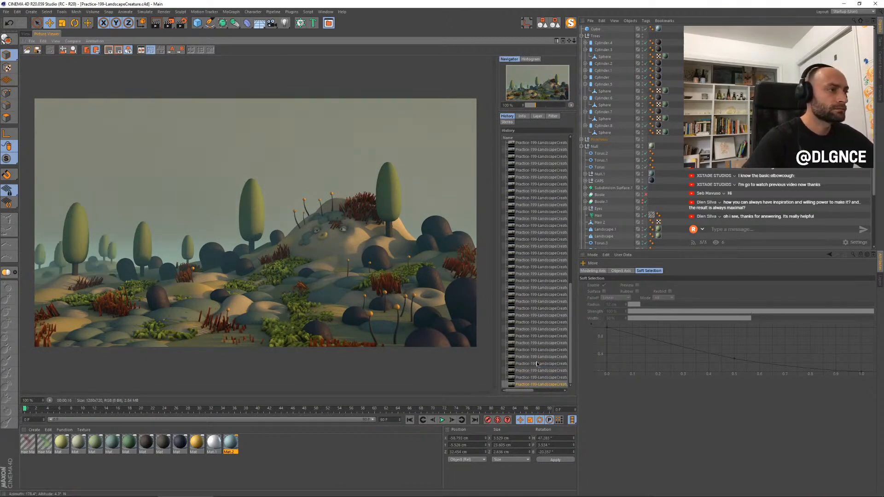
key(Up)
key(Up)
key(Up)
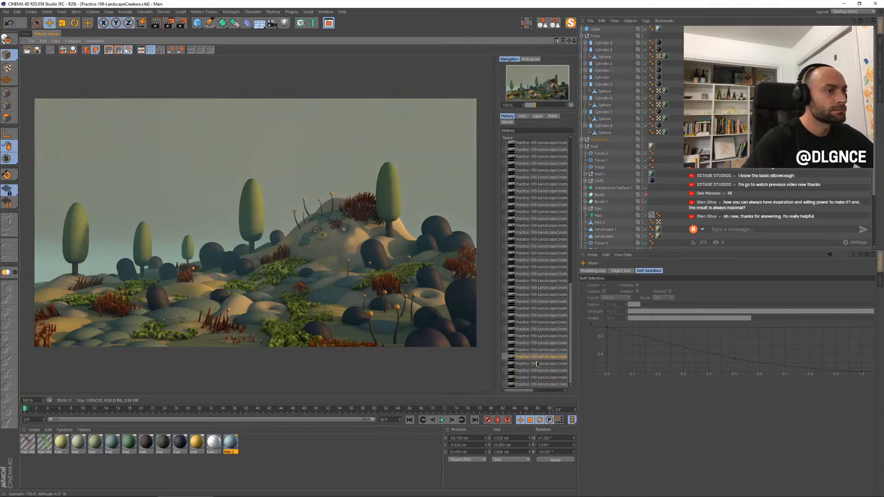
key(Down)
key(Down)
key(Down)
key(Up)
key(Down)
key(Up)
key(Down)
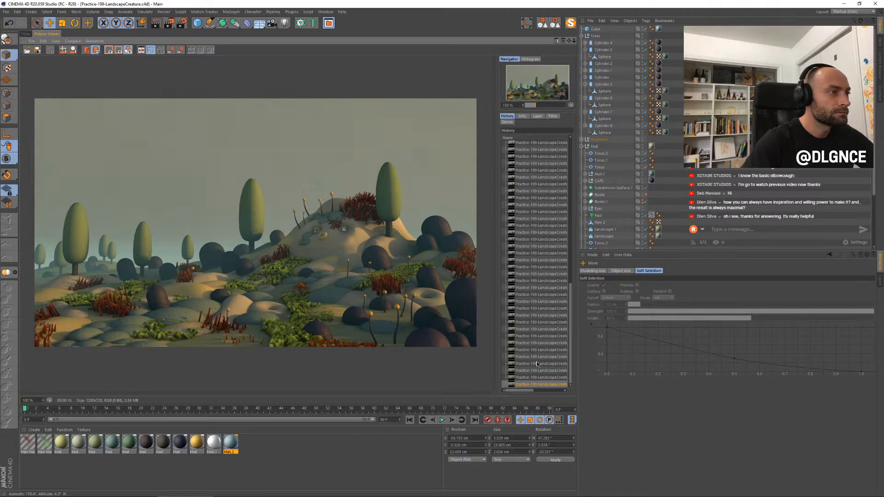
scroll(413, 294, down, 3)
scroll(413, 294, up, 2)
scroll(223, 225, down, 1)
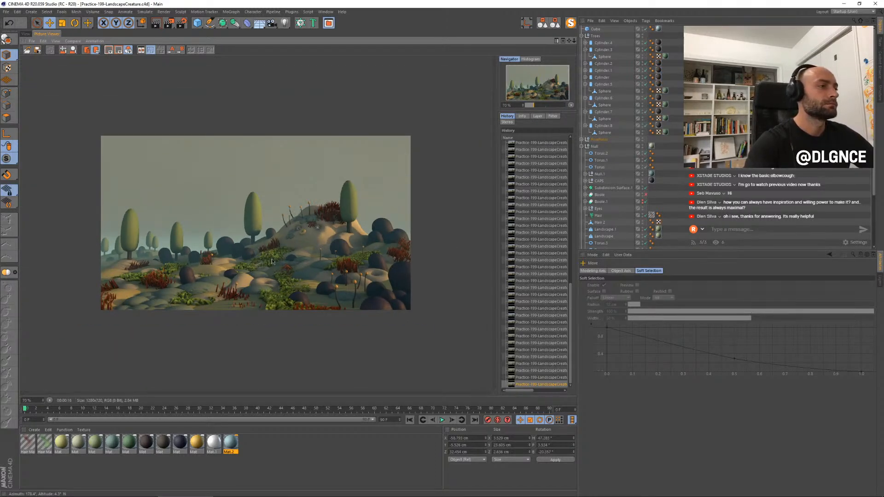
Step: Move the Ambient Occlusion gradient's middle knot farther toward the white end and adjust its hue in the render settings
click(181, 23)
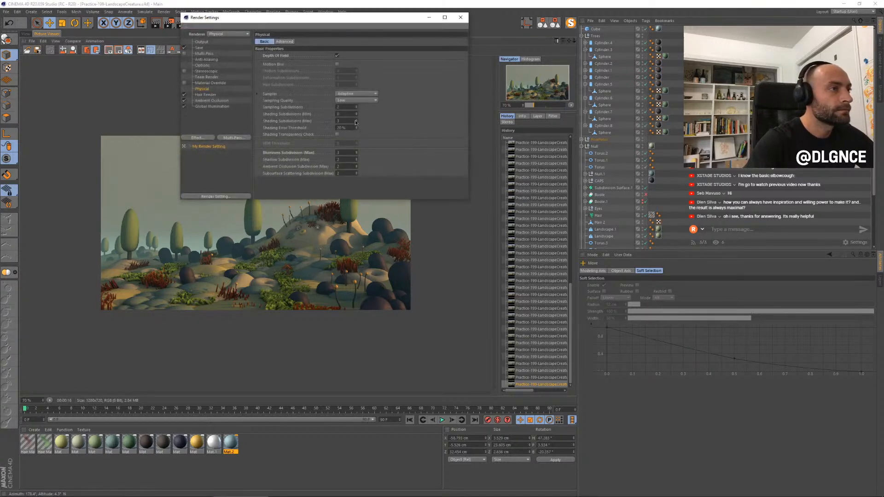
drag(336, 22, 519, 200)
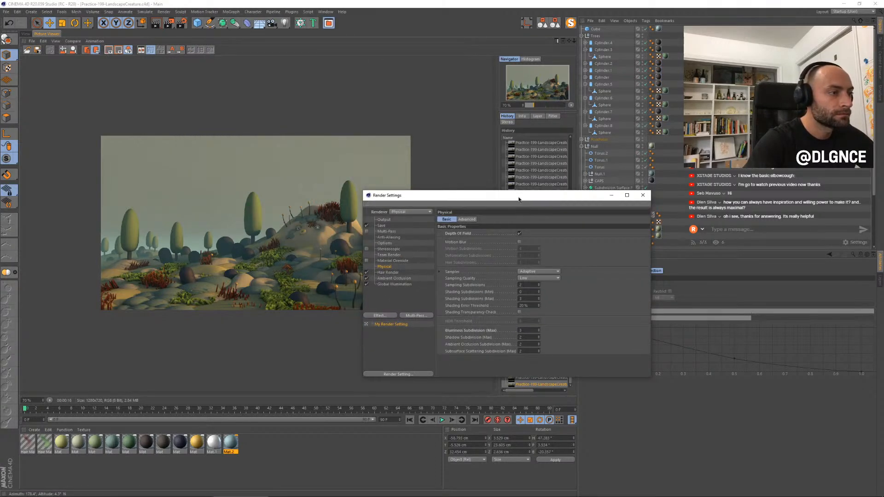
click(392, 285)
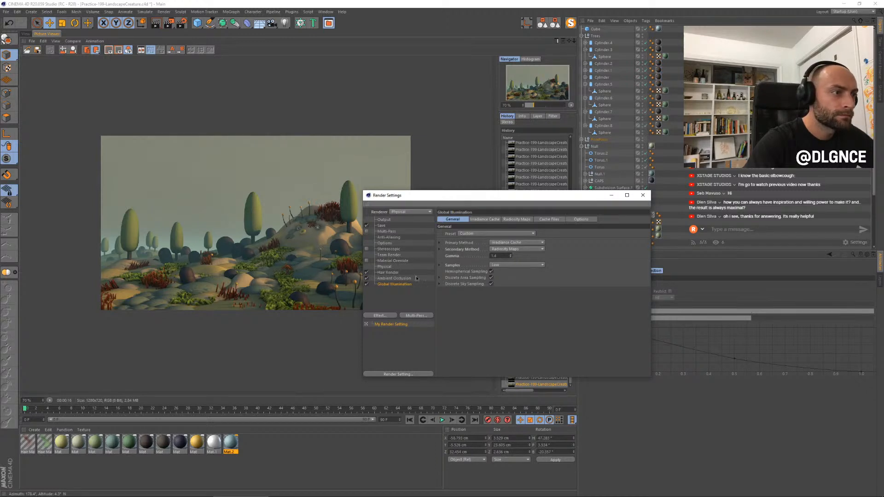
click(394, 278)
double_click(492, 250)
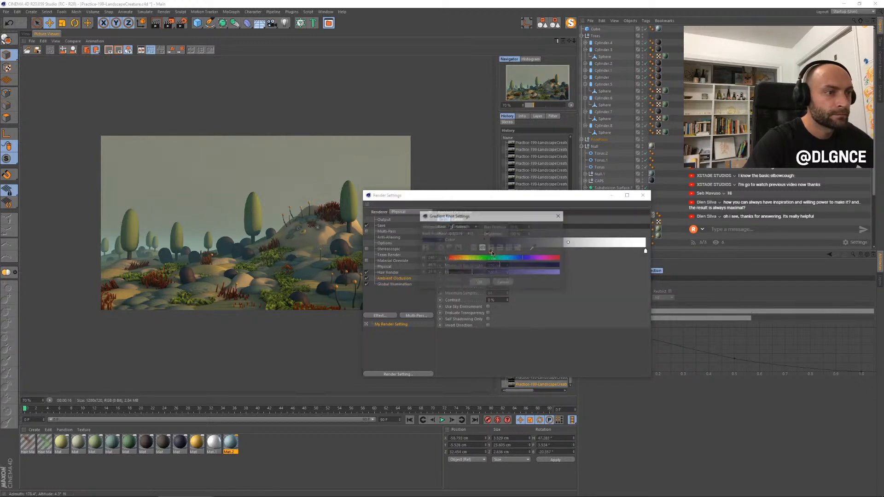
click(499, 284)
drag(516, 252, 532, 252)
double_click(532, 252)
click(534, 260)
click(525, 284)
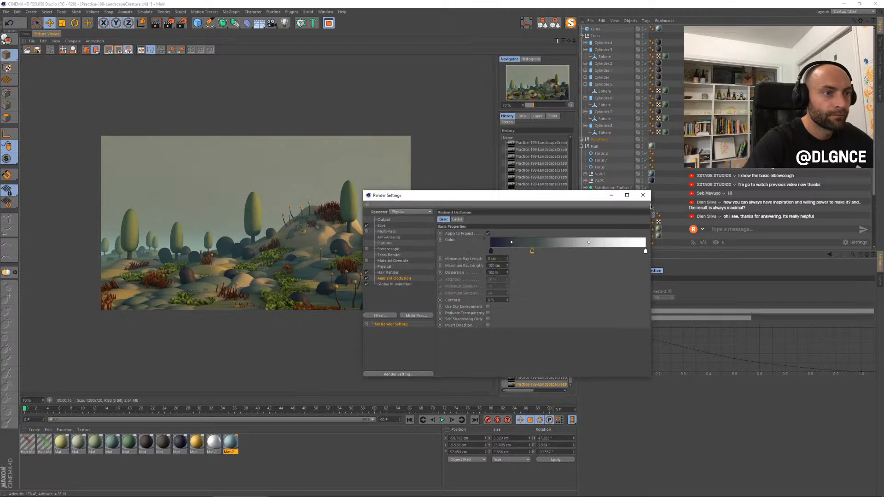
double_click(645, 251)
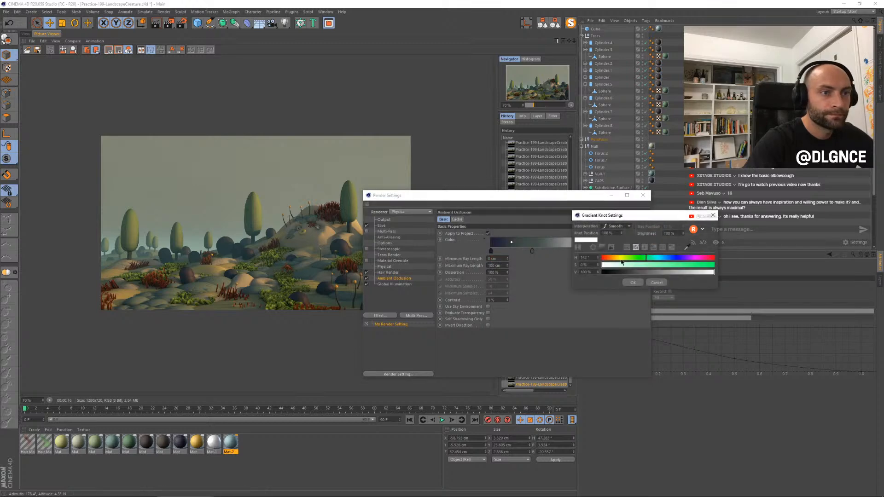
click(657, 283)
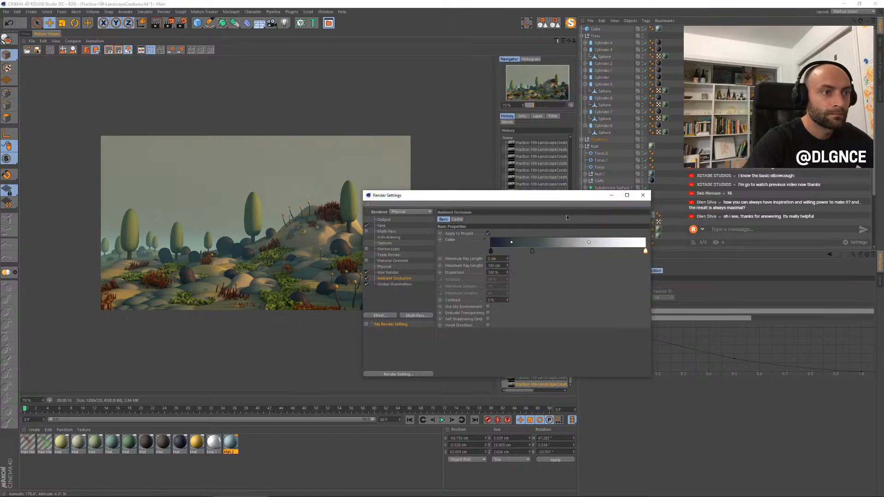
click(643, 195)
Step: Collapse the object hierarchy and brighten the dark blue shadow color of the Physical Sky's sun
click(556, 24)
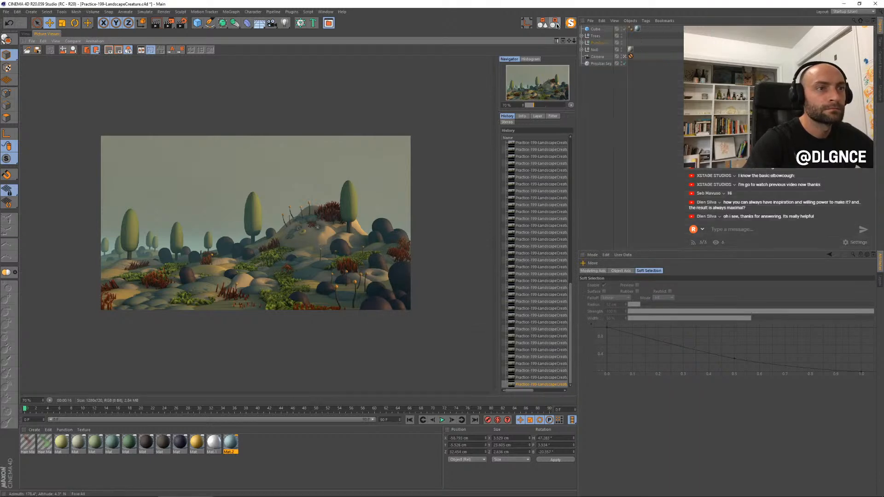
click(601, 64)
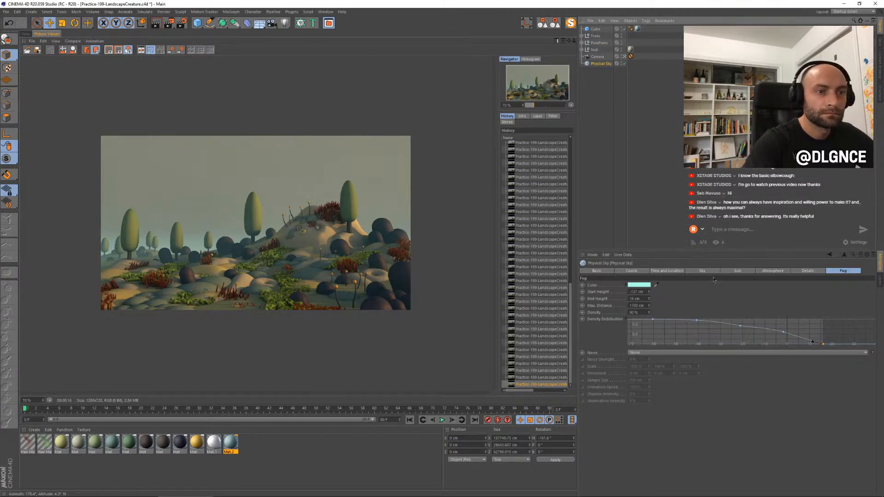
click(742, 272)
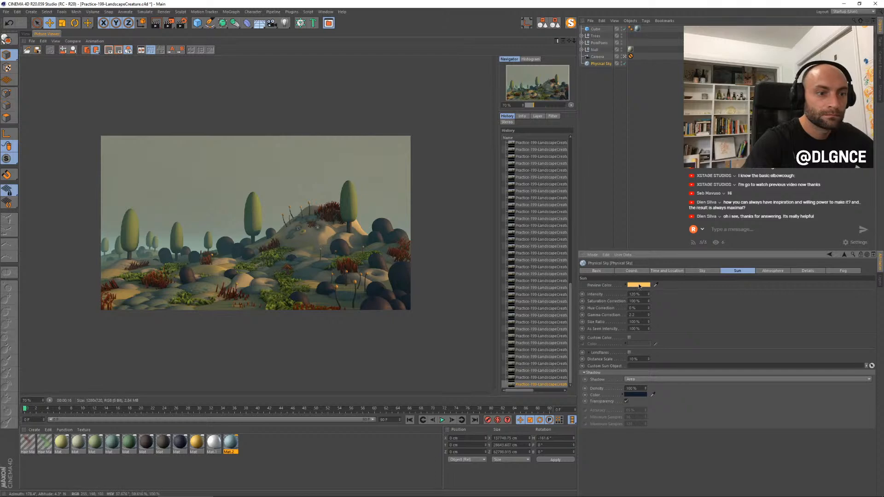
click(634, 395)
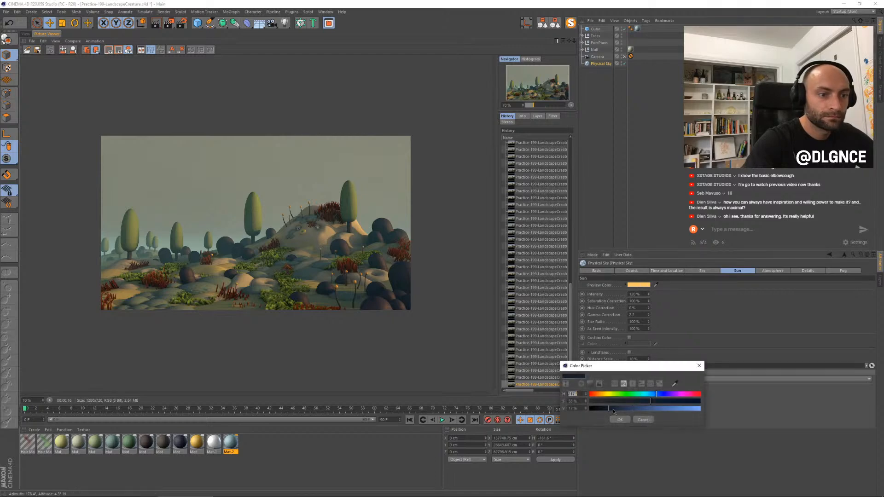
click(620, 420)
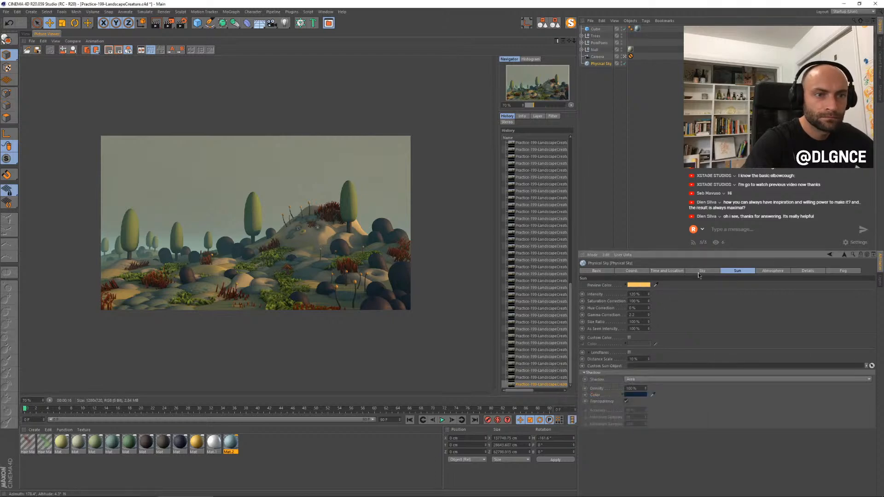
Step: Raise the Physical Sky's fog density slightly and render the scene to the Picture Viewer
click(701, 272)
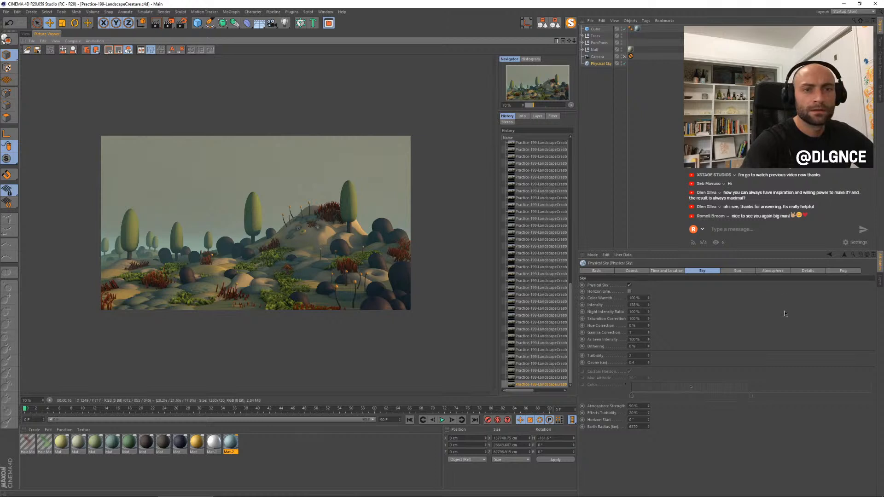
click(842, 271)
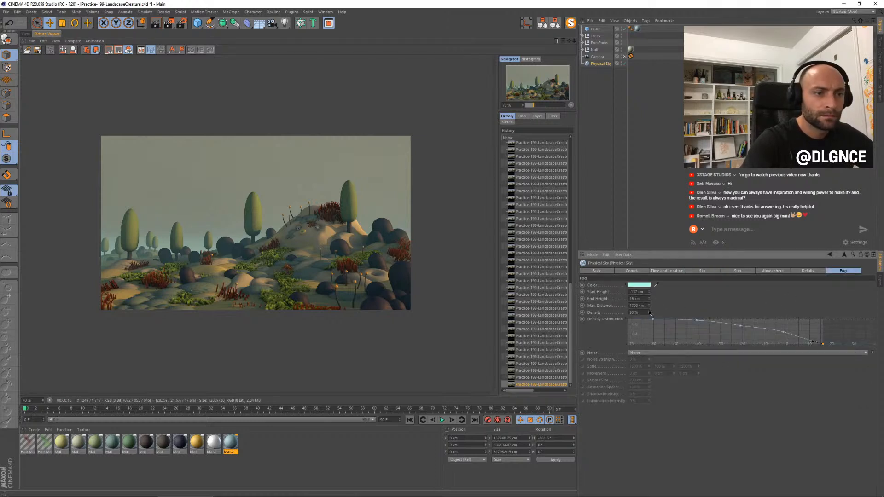
key(shift+r)
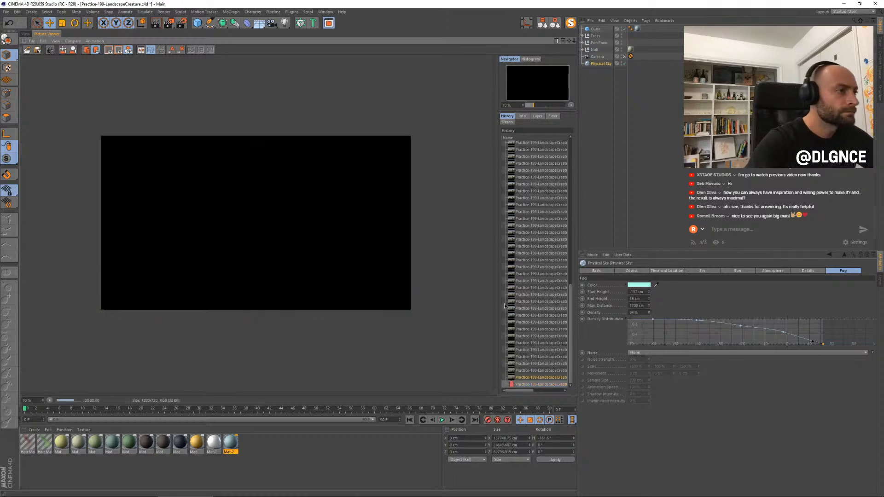
Step: Step back and forth through the previous renders and examine the creature's hill up close
key(Up)
key(Up)
key(Up)
key(Up)
key(Down)
key(Down)
key(Down)
key(Down)
key(Up)
key(Down)
key(Down)
scroll(258, 204, up, 5)
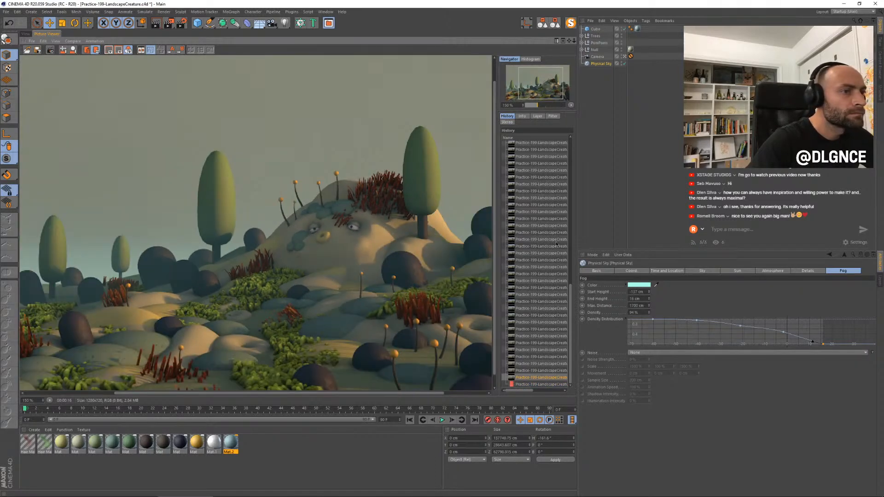
Step: Step through the render history in sequence and examine how the creature's hill changes across the enlarged previous renders
click(556, 245)
key(Down)
key(Down)
key(Down)
key(Down)
key(Down)
key(Down)
key(Down)
key(Down)
key(Down)
key(Down)
key(Down)
key(Down)
key(Down)
key(Down)
key(Down)
key(Down)
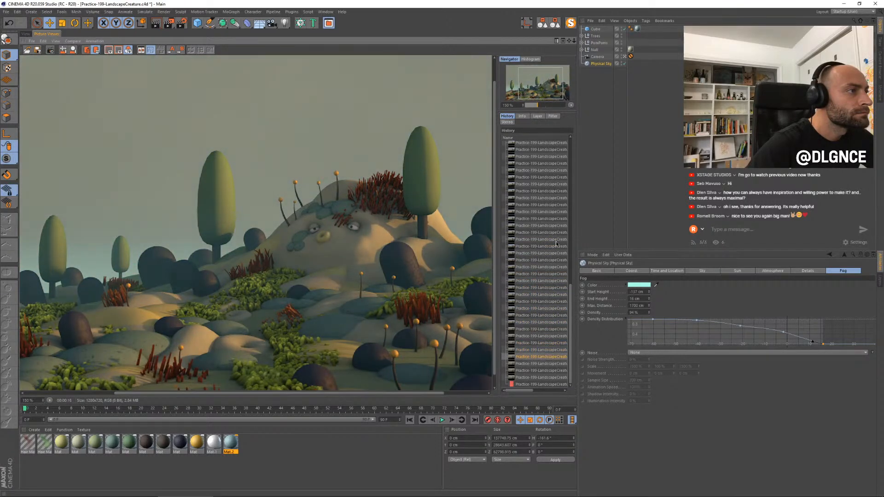
key(Down)
key(Down)
key(Down)
key(Down)
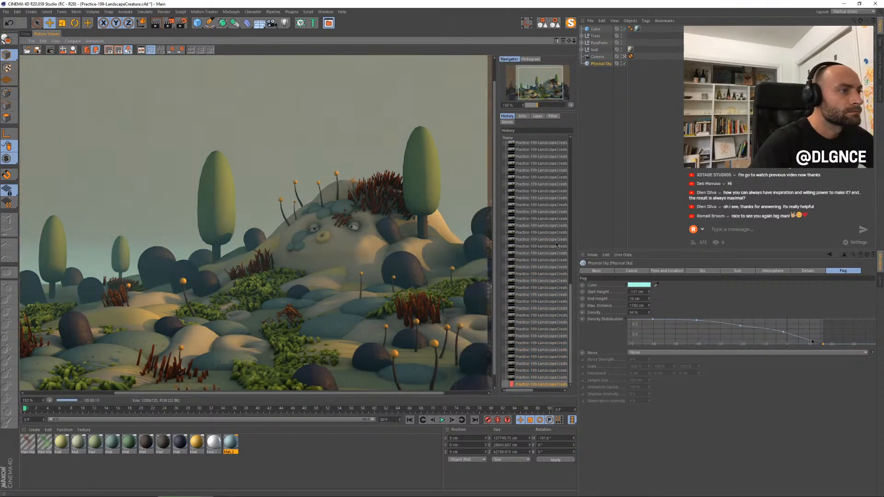
Step: Fit the render to full frame and compare the newest render with the previous one
scroll(304, 260, down, 2)
click(544, 377)
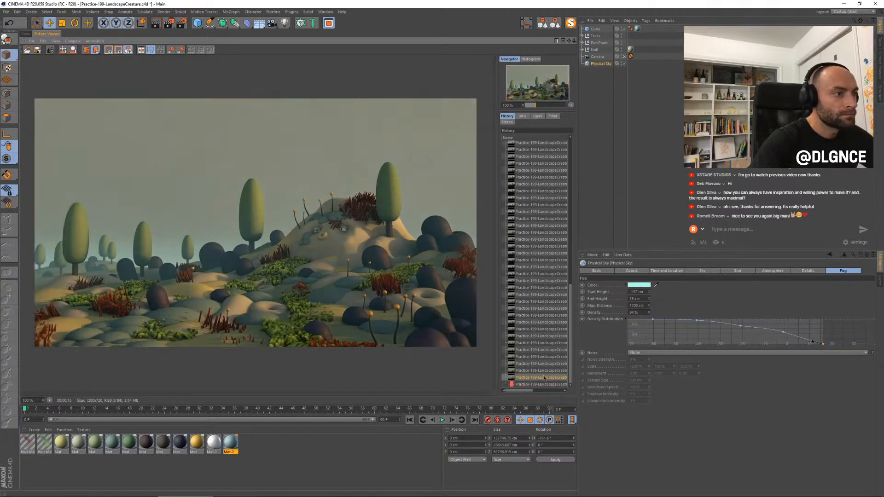
key(Down)
key(Up)
key(Down)
key(Up)
key(Down)
key(Up)
key(Down)
key(Up)
key(Down)
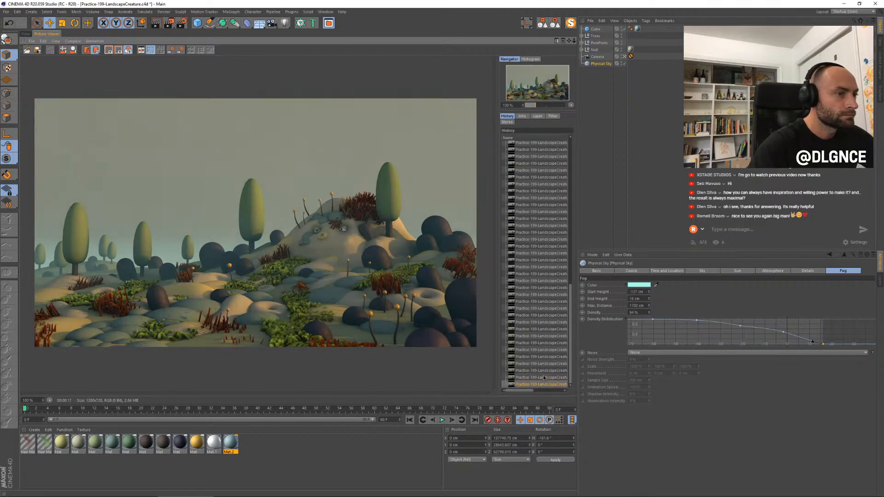
Step: Adjust the dark blue shadow color of the Physical Sky's sun and render the scene to the Picture Viewer
click(703, 271)
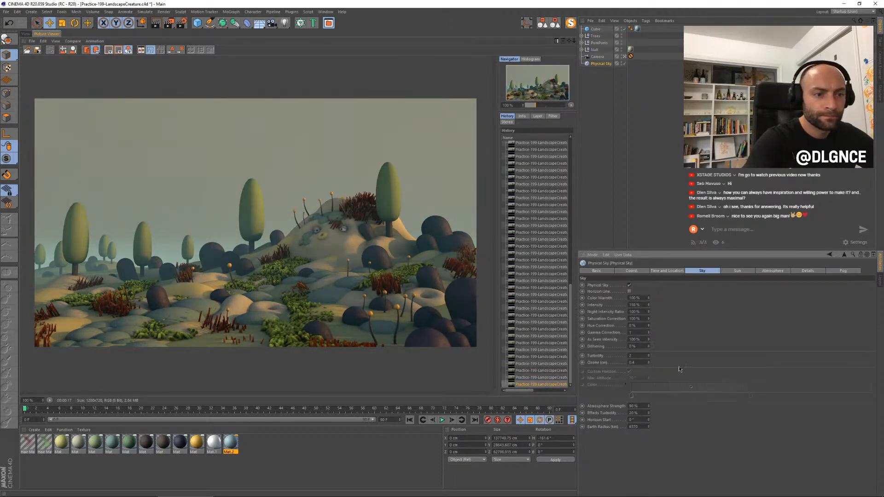
click(737, 271)
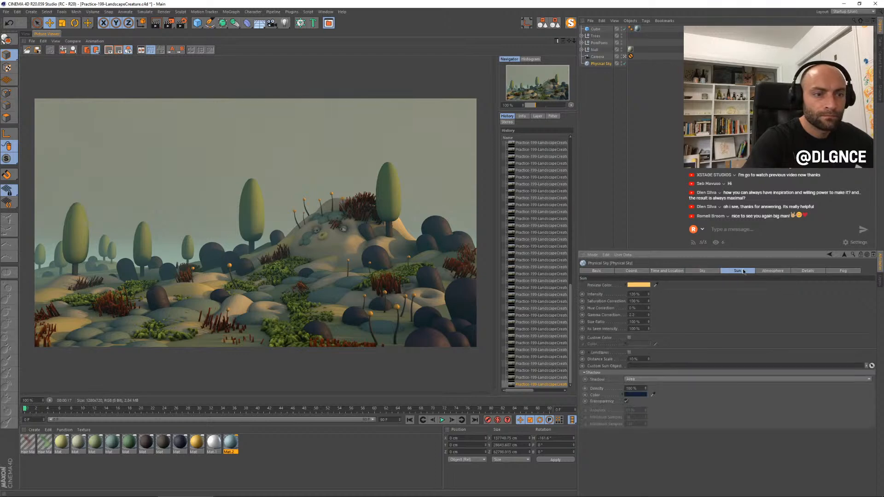
click(640, 395)
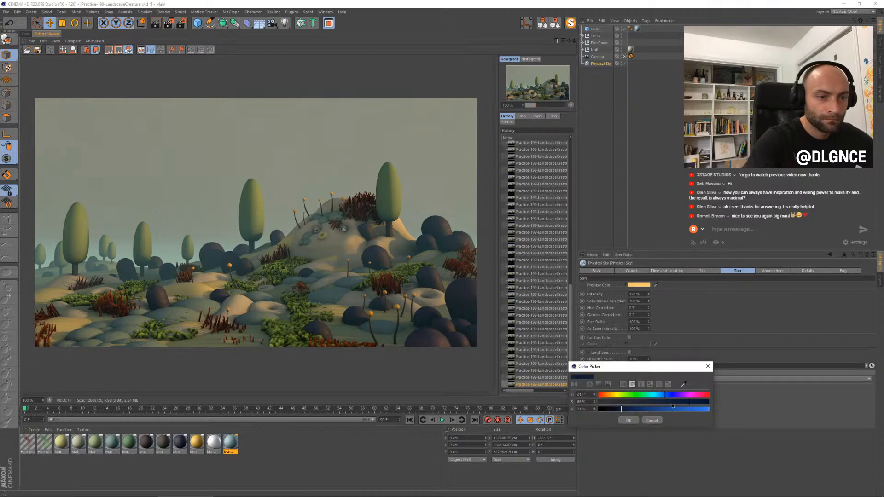
click(628, 420)
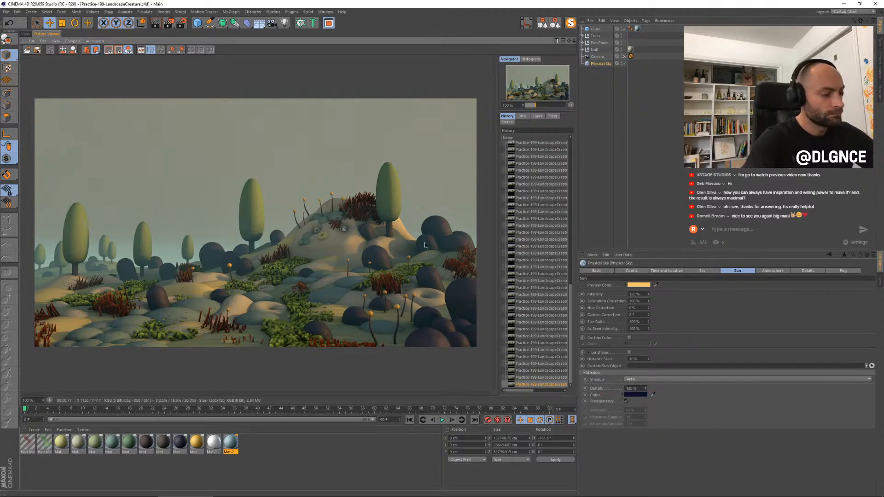
key(shift+r)
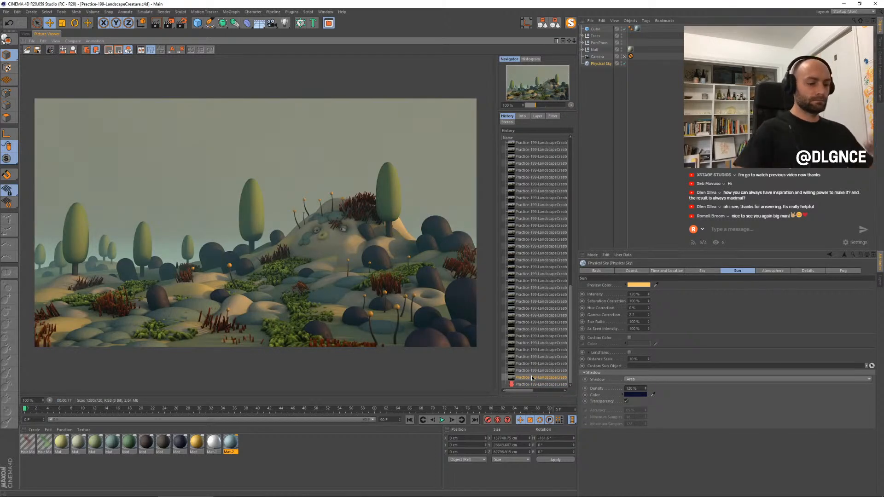
Step: Compare the render in progress with the preceding one, checking the shadow tones across the hills and plants
key(Down)
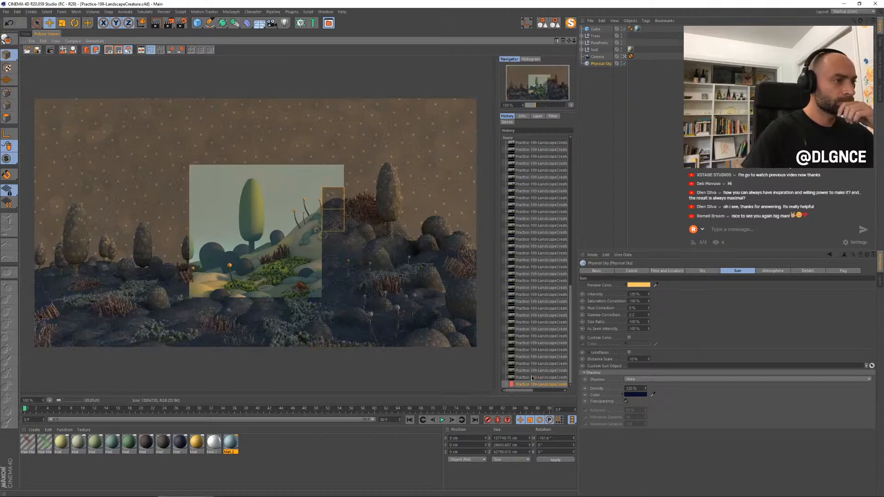
key(Up)
key(Down)
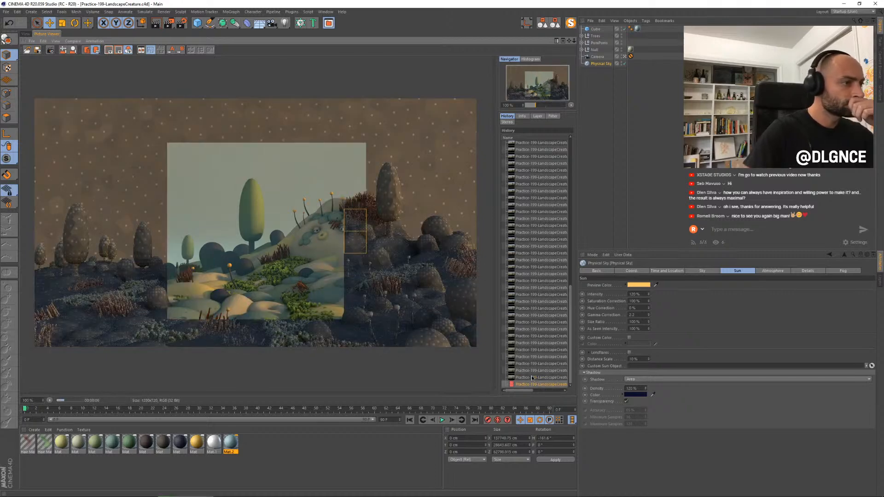
key(Up)
key(Down)
key(Up)
key(Down)
key(Up)
key(Down)
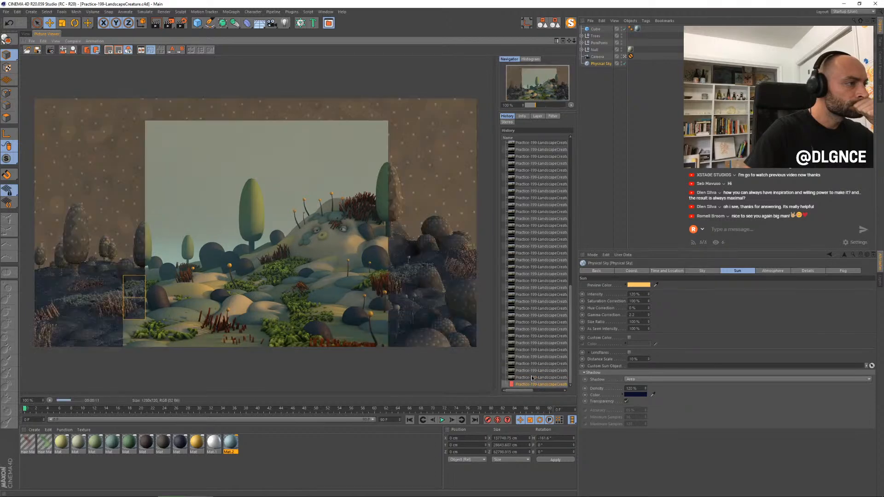
key(Up)
key(Down)
key(Up)
key(Down)
key(Up)
key(Down)
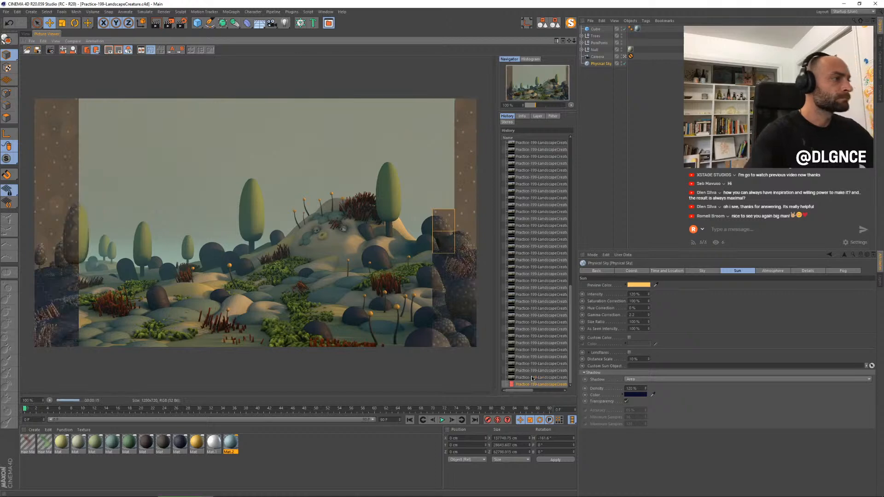
Step: Shift the background tree and the dark boulder beside it slightly in the viewport
click(25, 33)
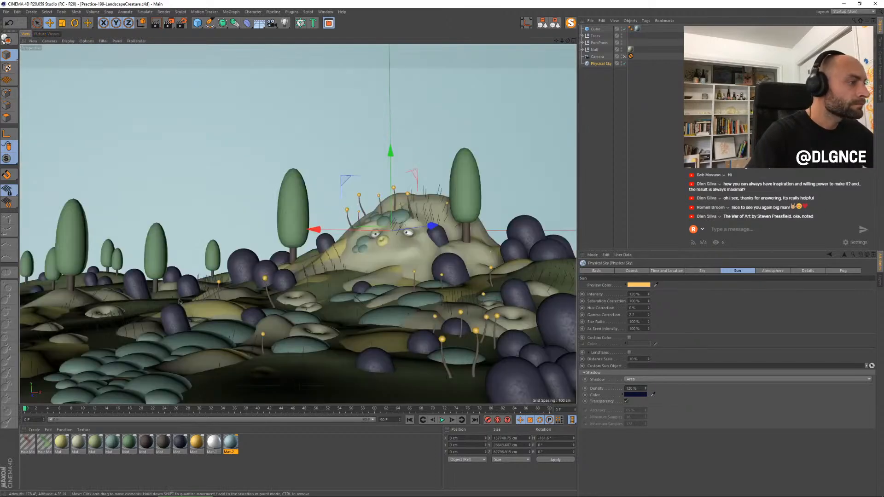
click(156, 286)
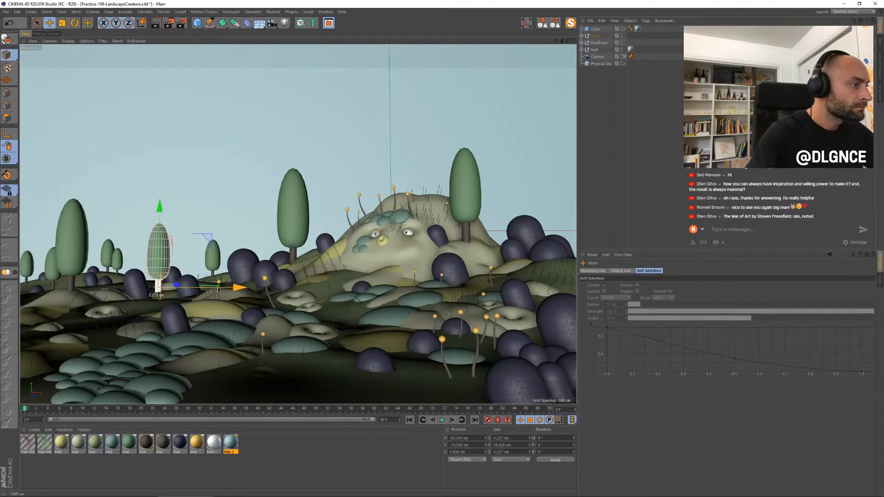
click(136, 283)
drag(174, 236, 170, 241)
click(118, 290)
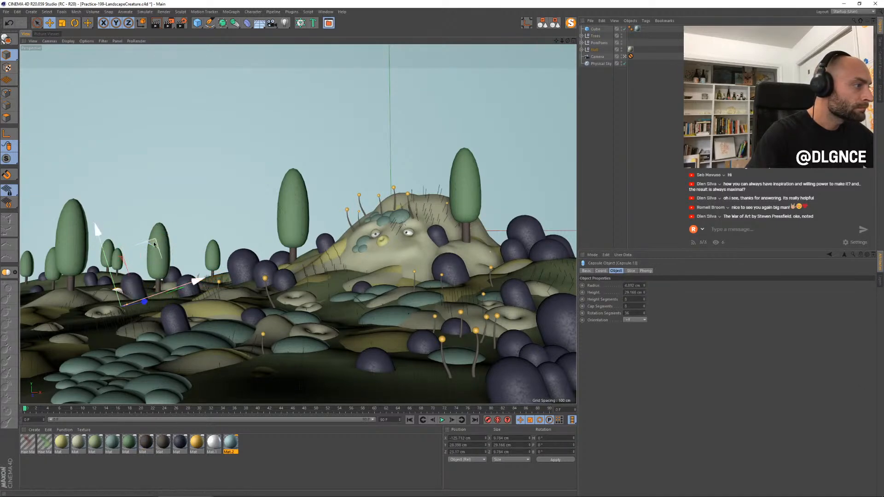
Step: Reposition the distant landscape object behind the background trees and turn its heading to about 168.4°
click(118, 282)
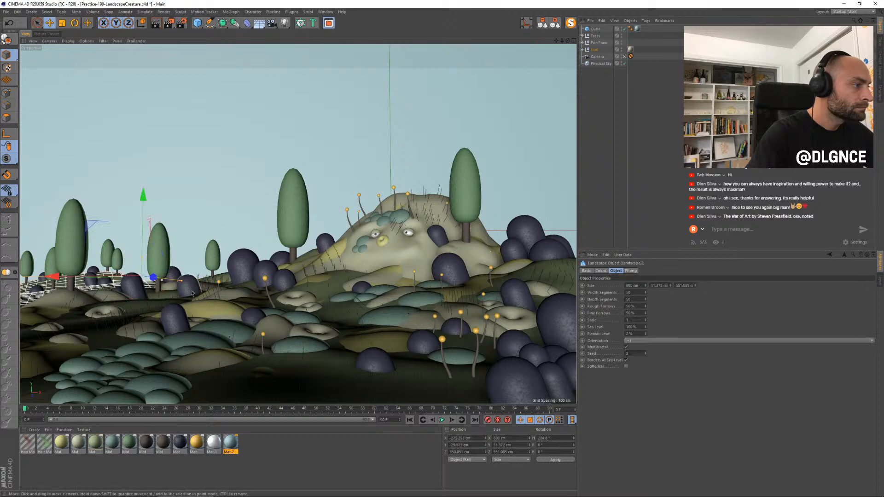
mouse_move(147, 277)
mouse_down()
mouse_move(202, 277)
mouse_move(161, 277)
mouse_up()
key(r)
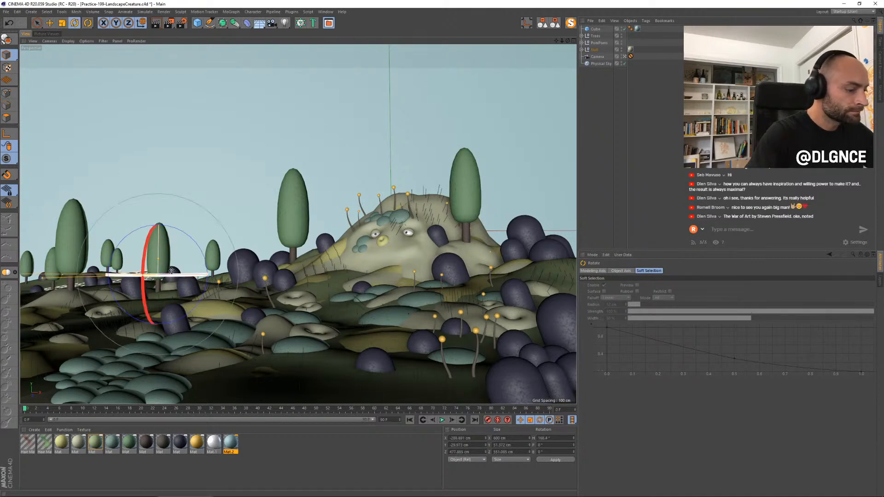
key(e)
drag(91, 274, 149, 282)
drag(186, 245, 189, 246)
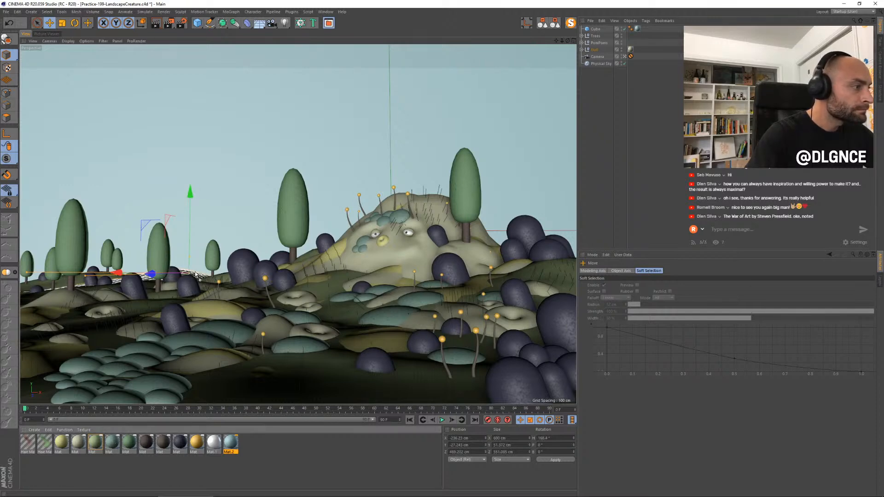
Step: Assign a material to the distant landscape object and render the scene to the Picture Viewer
drag(195, 277, 195, 277)
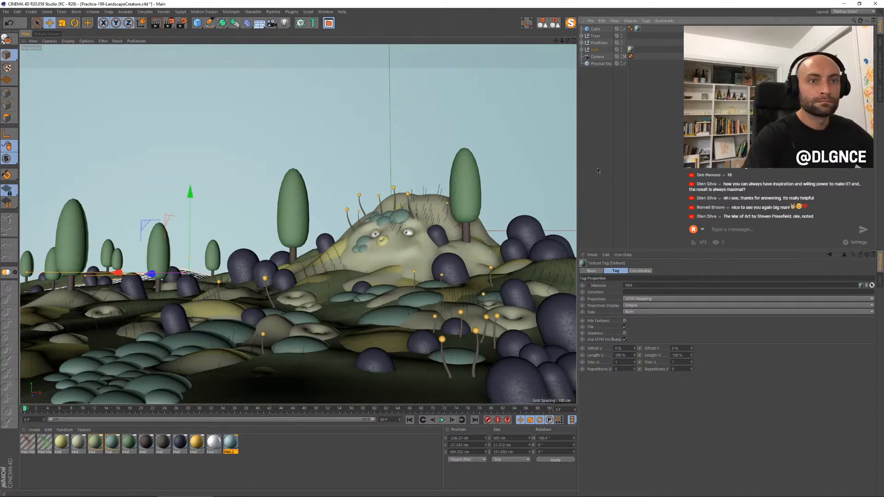
key(shift+r)
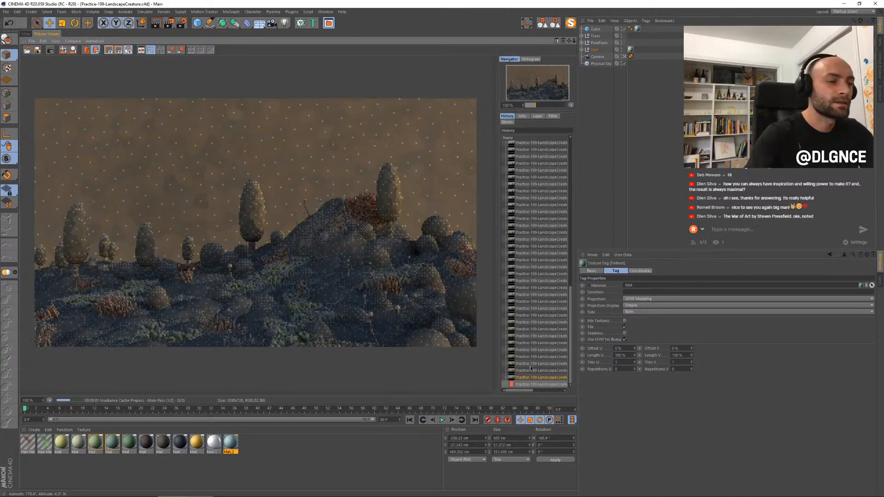
Step: Compare the render in progress with several earlier renders, checking the distant landscape behind the trees
key(Up)
key(Up)
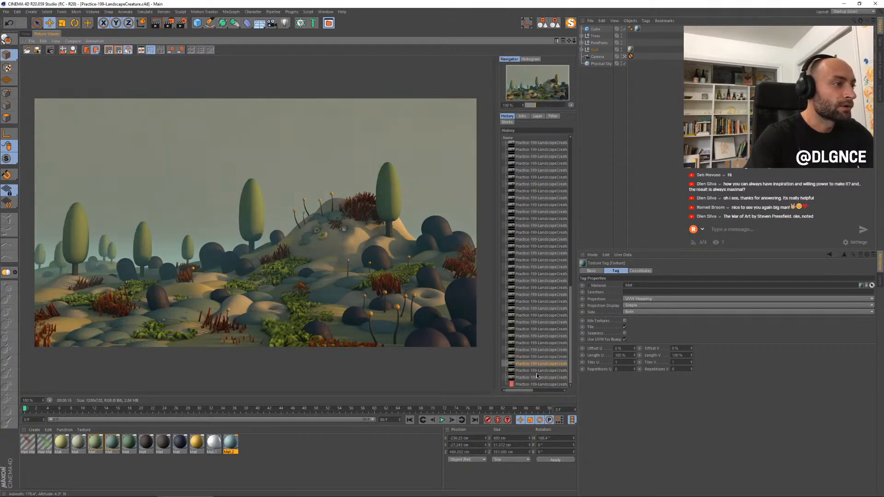
key(Up)
click(536, 376)
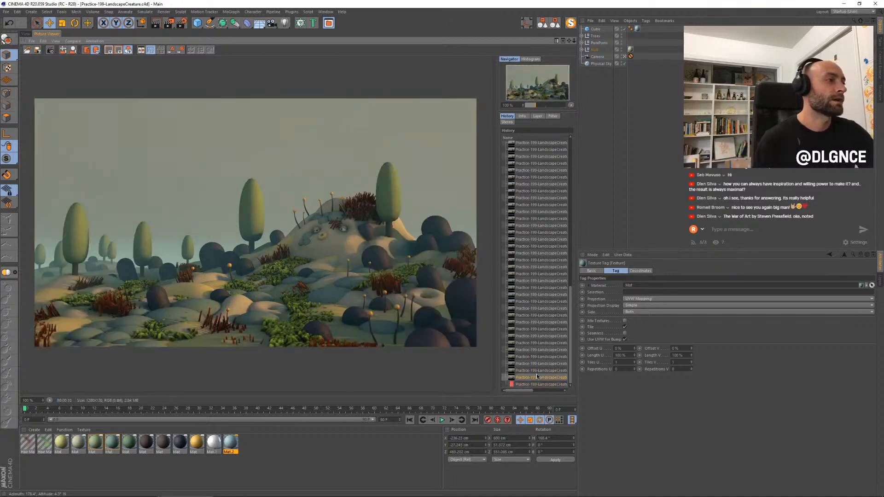
key(Down)
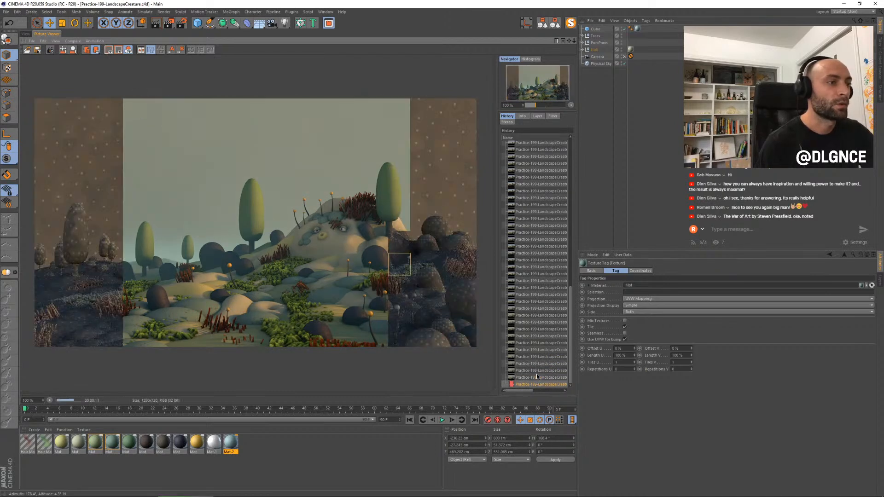
key(Up)
key(Up)
key(Up)
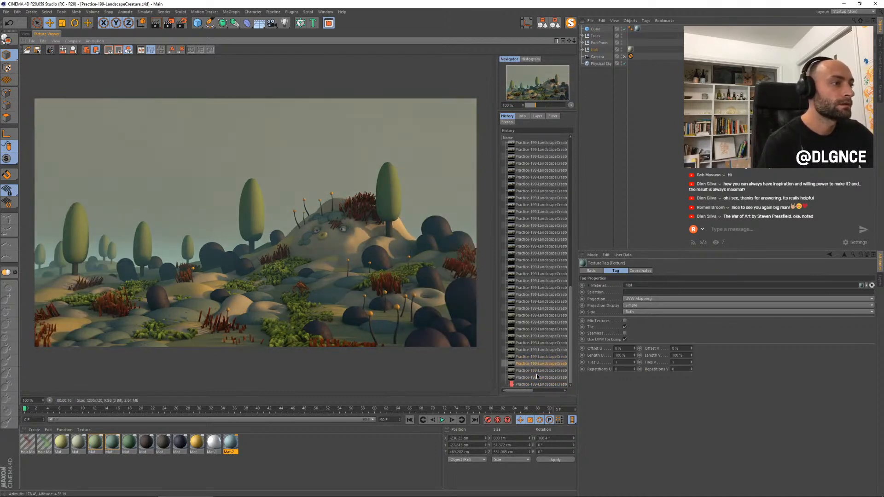
key(Down)
key(Down)
key(Down)
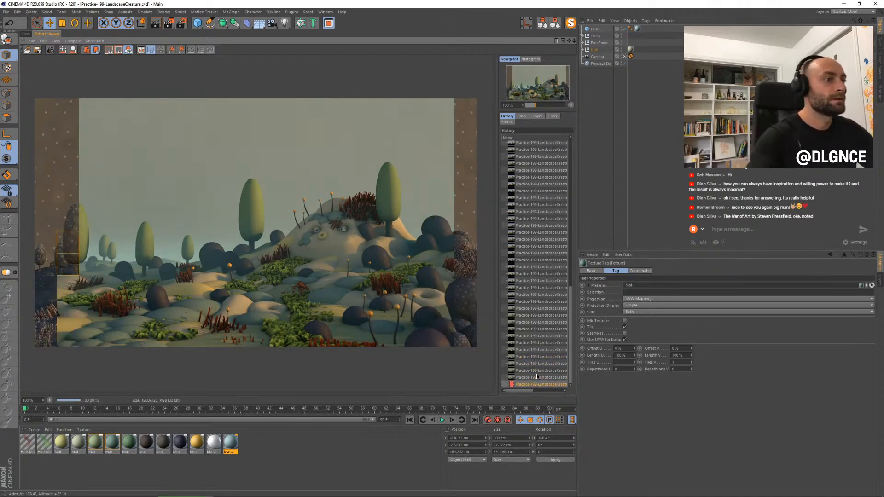
Step: Place a copy of a dark capsule boulder on the slope of the creature's hill, behind the yellow-tipped stalks
click(25, 33)
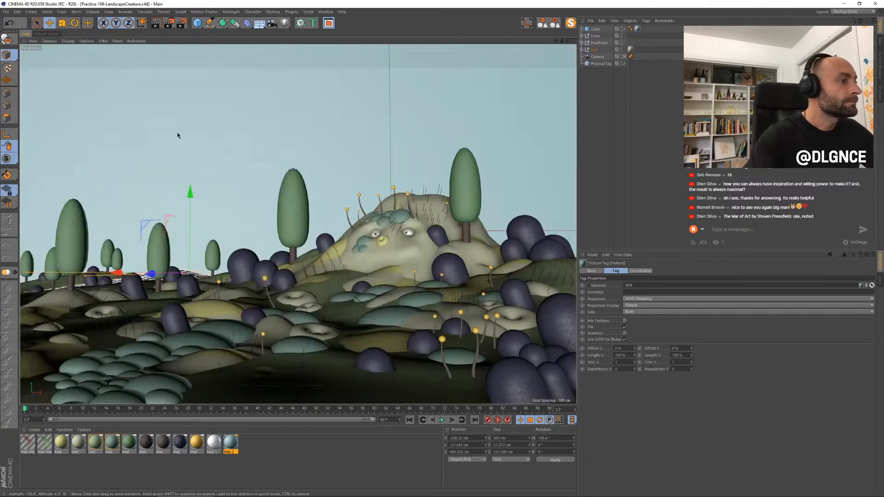
drag(328, 238, 378, 189)
drag(353, 245, 167, 274)
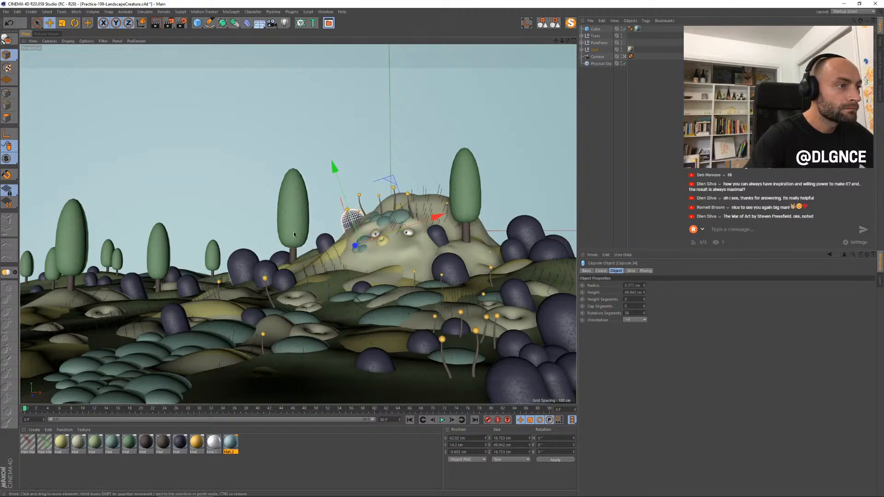
Step: Duplicate the boulder up to the hill's crest, scale the copy down to about 12.8 cm wide and settle it behind the forehead bumps
ctrl+drag(395, 177, 425, 164)
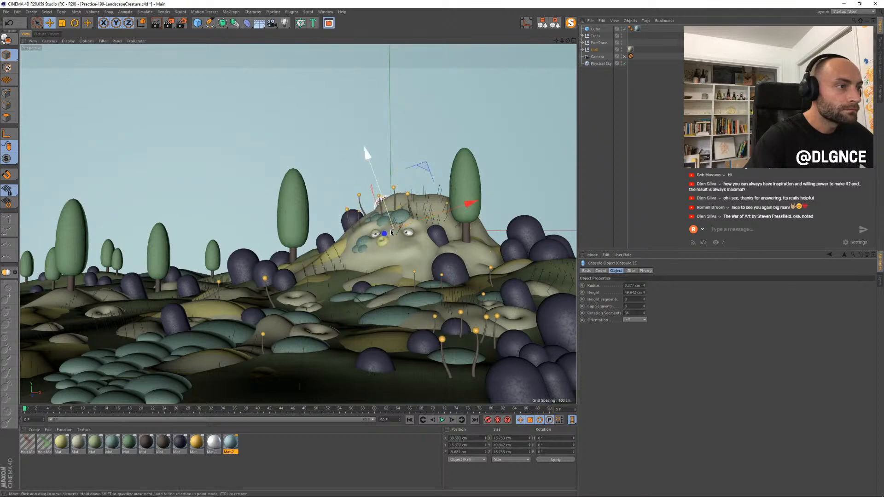
drag(386, 235, 390, 202)
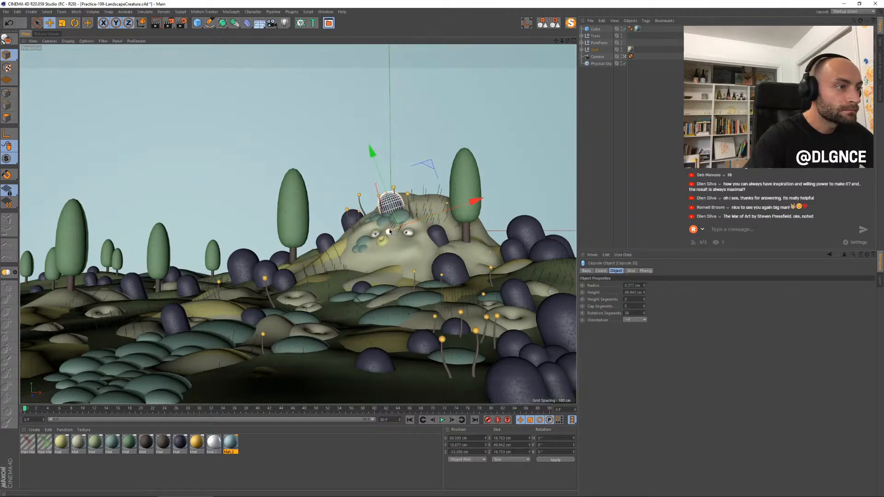
key(t)
drag(451, 158, 423, 165)
key(e)
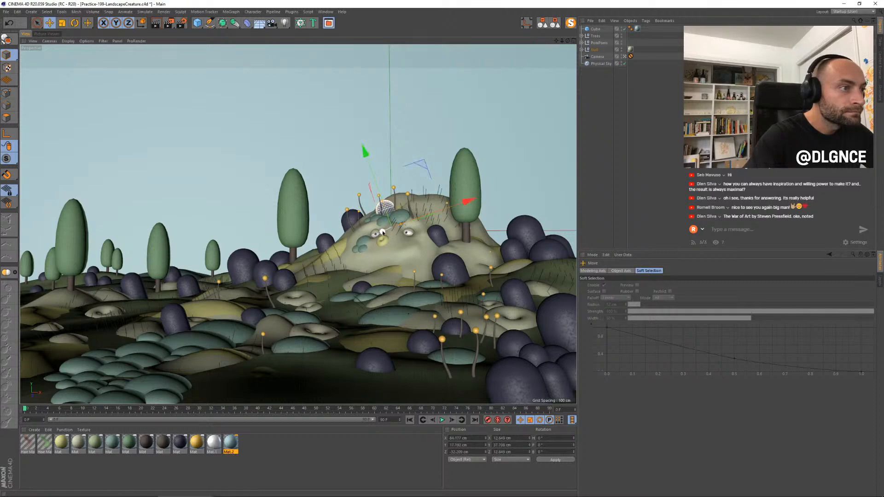
drag(382, 232, 382, 229)
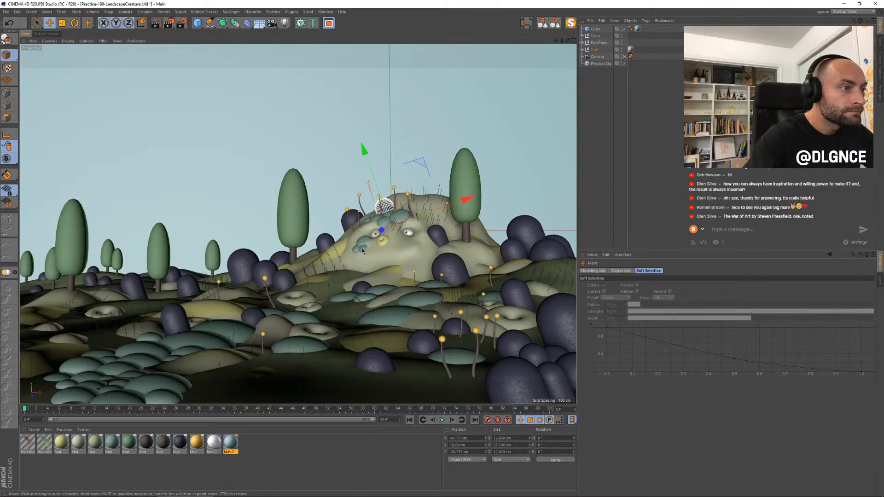
Step: Reposition and turn the flattened forehead bumps so they sit above and between the creature's eyes
click(386, 218)
drag(420, 172, 414, 174)
key(e)
key(r)
key(e)
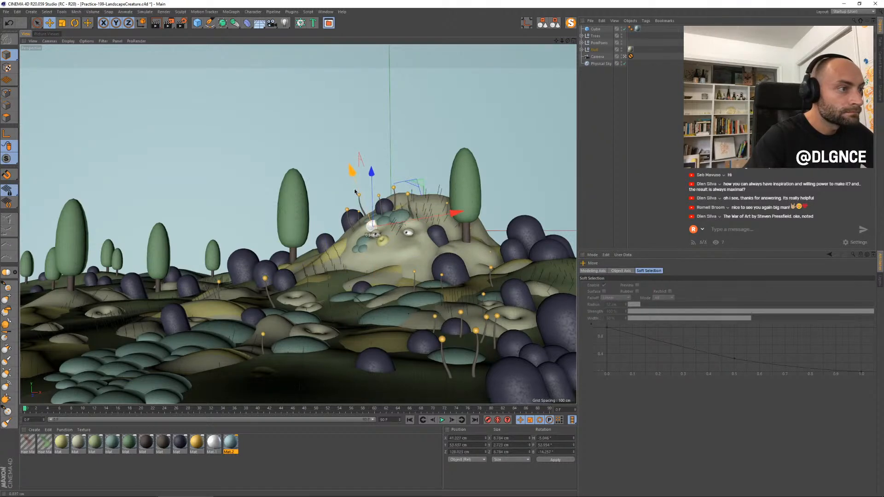
drag(414, 189, 413, 186)
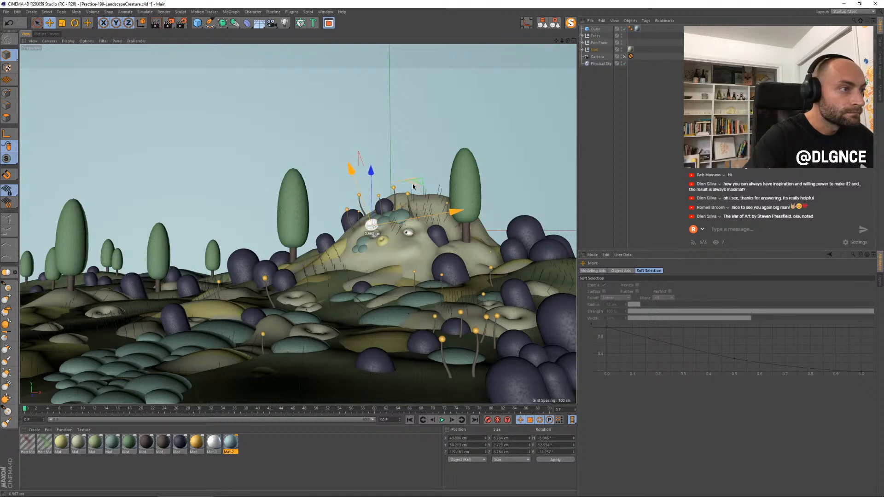
click(400, 220)
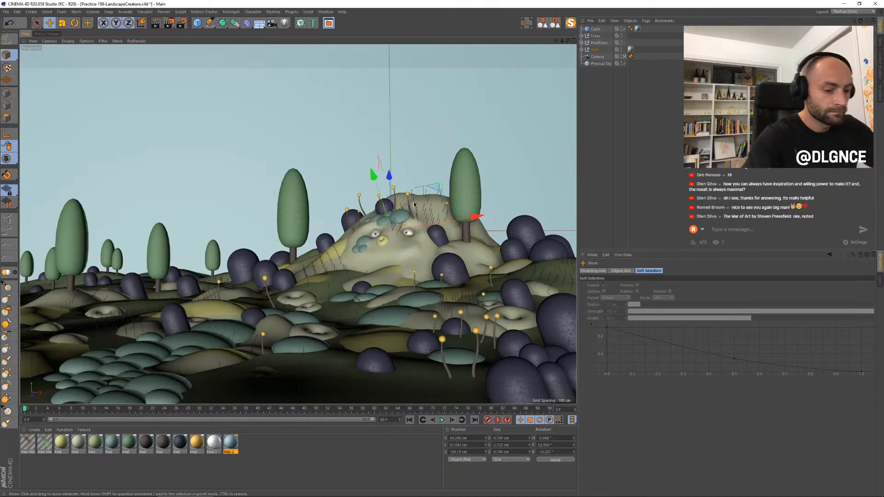
Step: Scale one flattened brow bump to about 7.1 cm wide, settle it between the creature's eyes, and save the scene
click(384, 222)
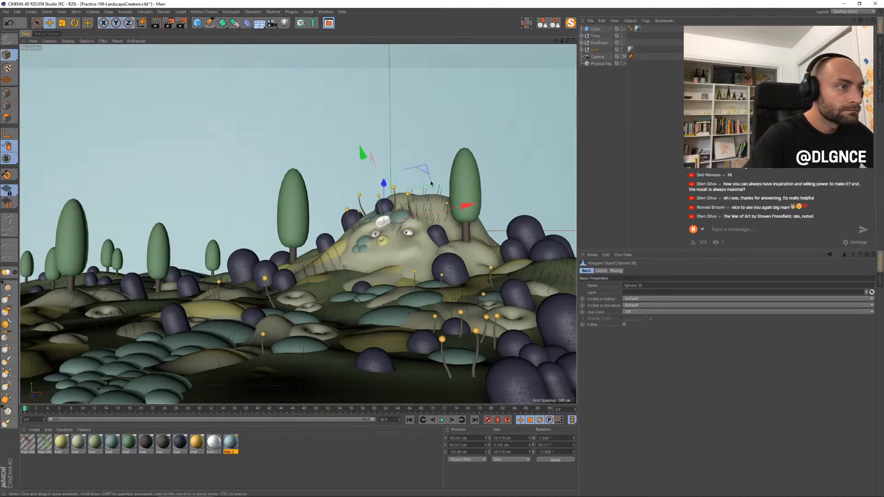
key(t)
drag(437, 189, 423, 208)
key(e)
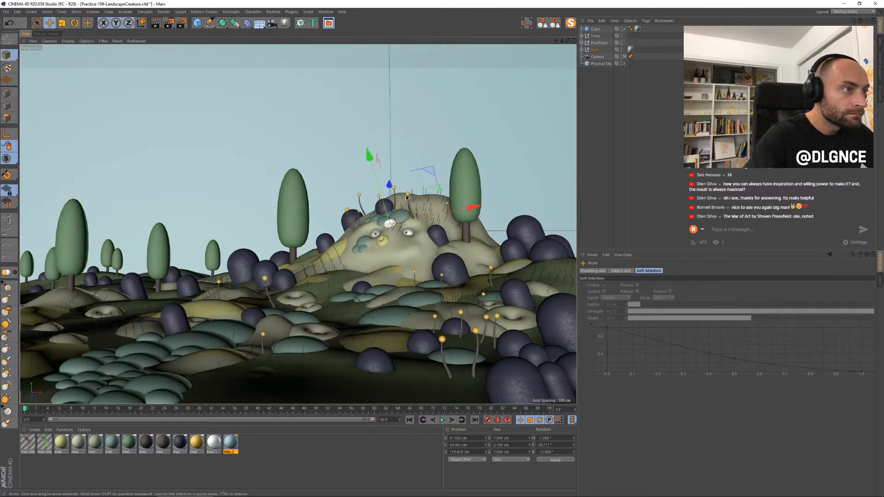
drag(373, 176, 389, 202)
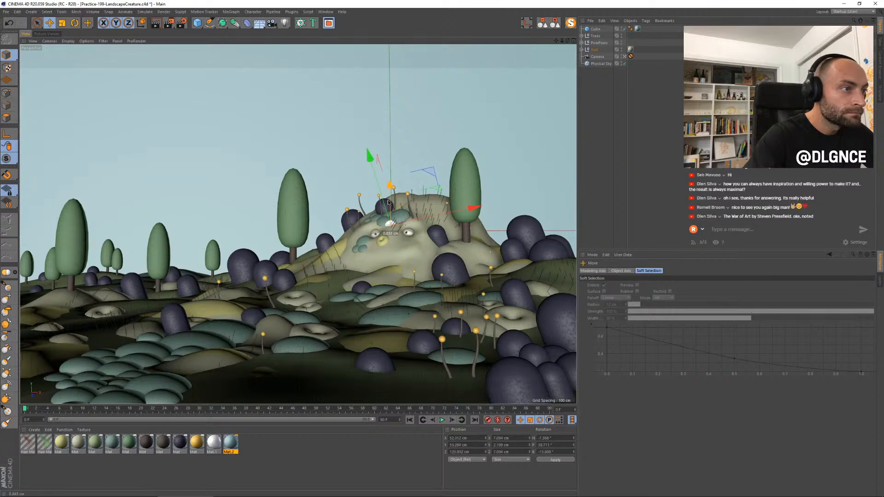
key(ctrl+s)
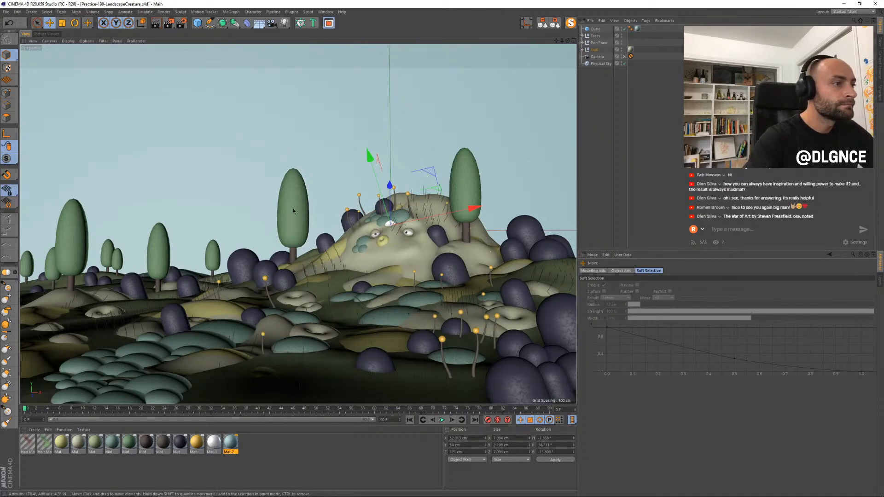
Step: Isolate the second Hair object with its HAIR base mesh and duplicate both straight upward
click(581, 49)
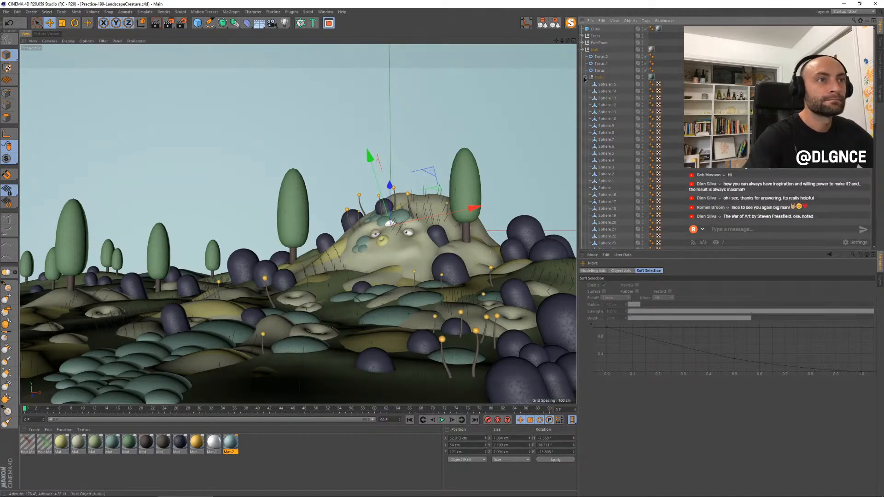
click(585, 77)
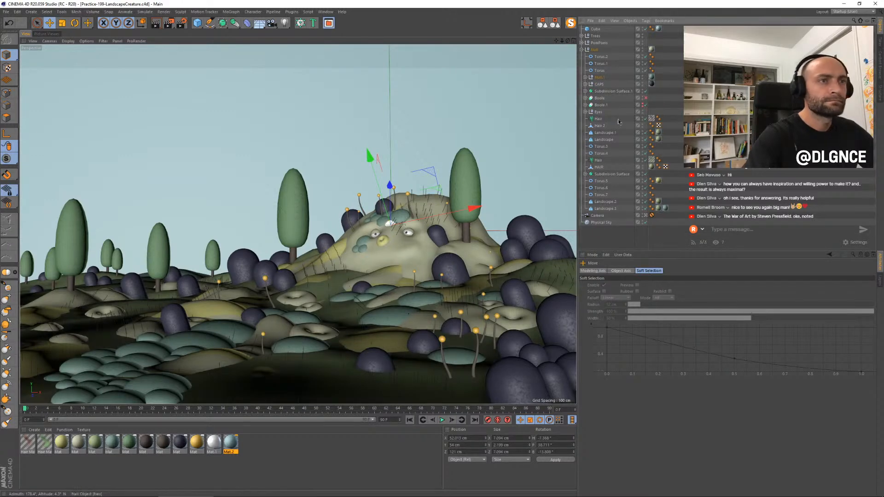
click(598, 160)
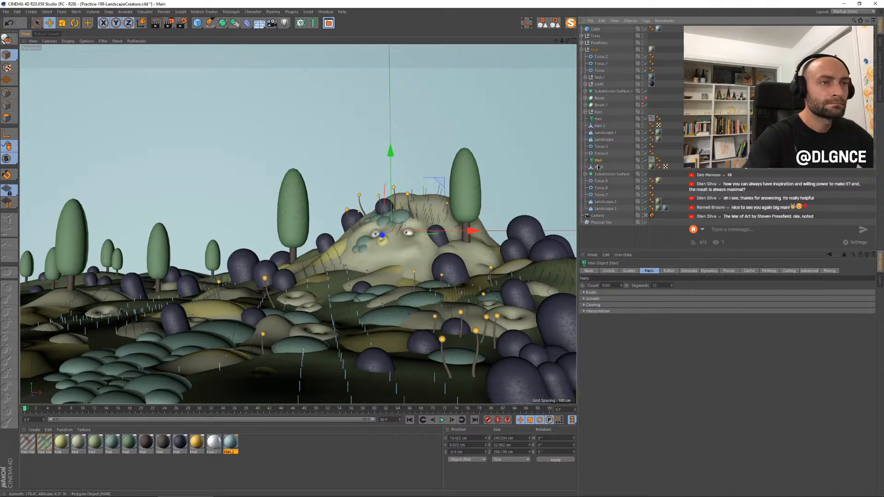
ctrl+click(599, 168)
click(567, 22)
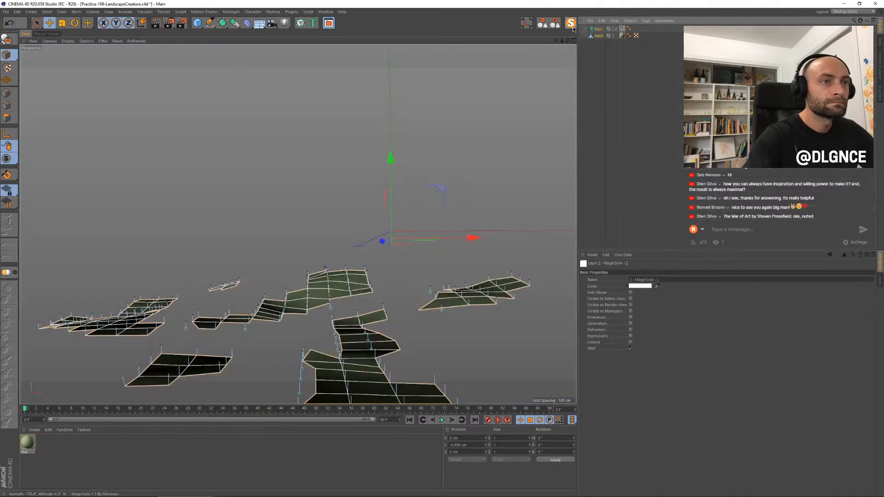
ctrl+drag(390, 168, 390, 142)
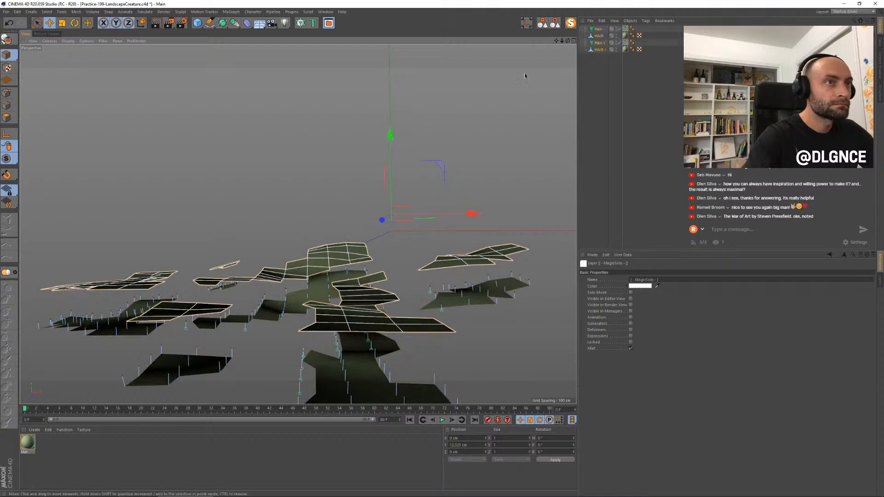
Step: Rename the duplicated mesh HAIR.22 and the duplicated hair object Hair.22, and link the copy's guides to HAIR.22
click(600, 44)
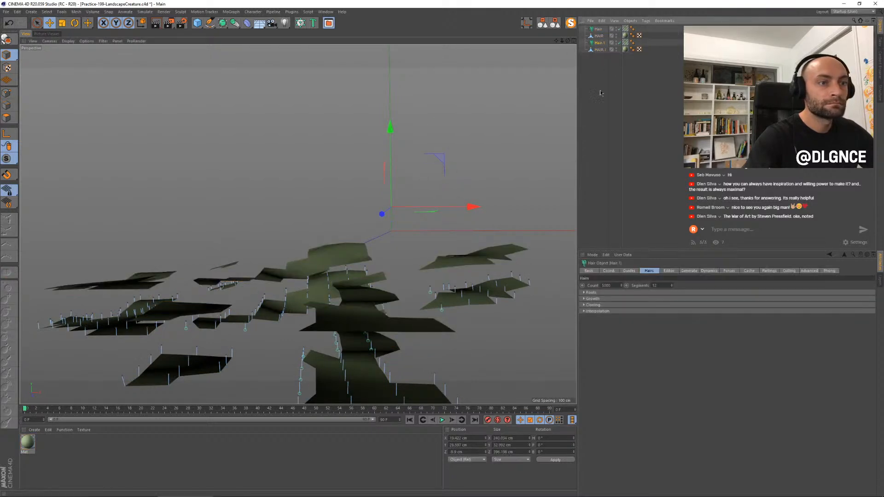
click(629, 271)
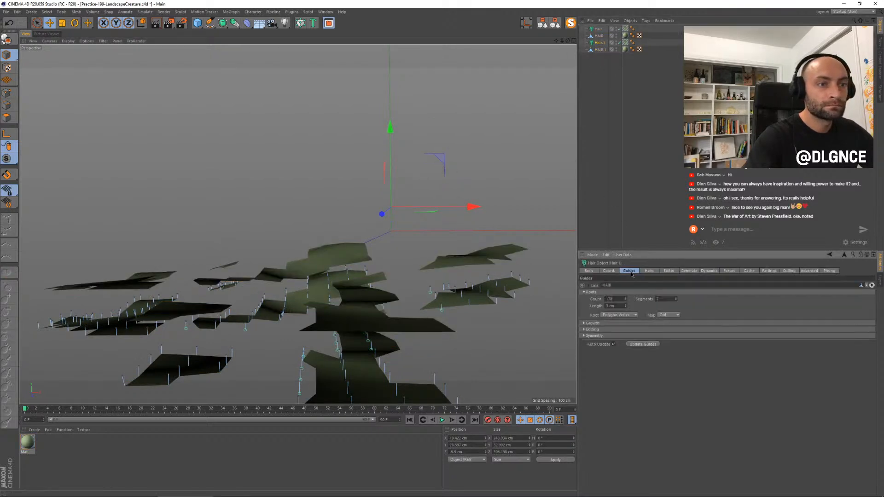
double_click(600, 49)
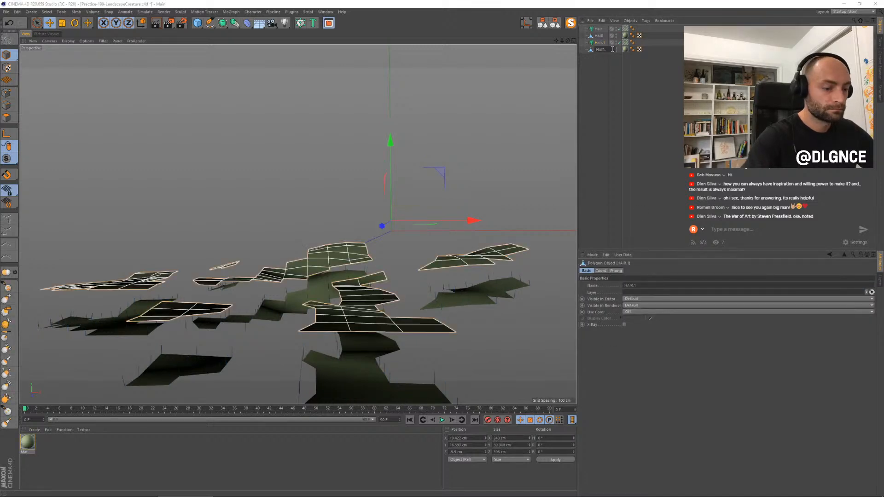
text(.22)
key(Return)
click(605, 43)
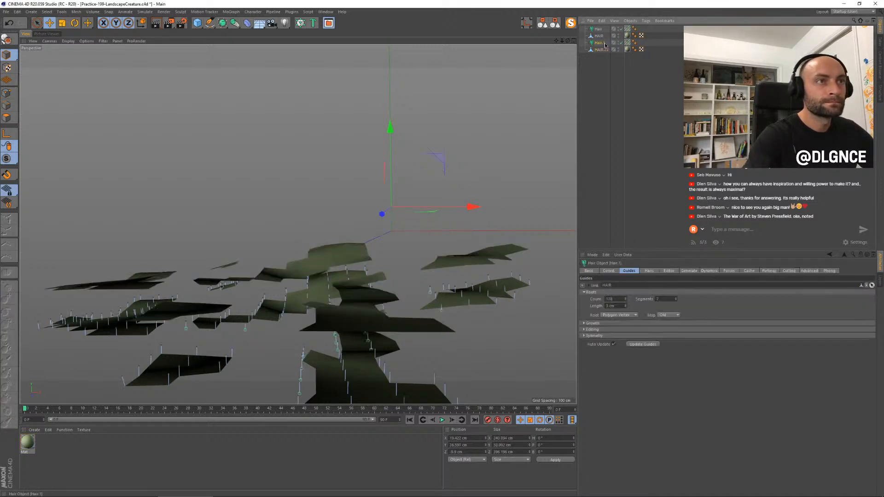
text(22)
key(Return)
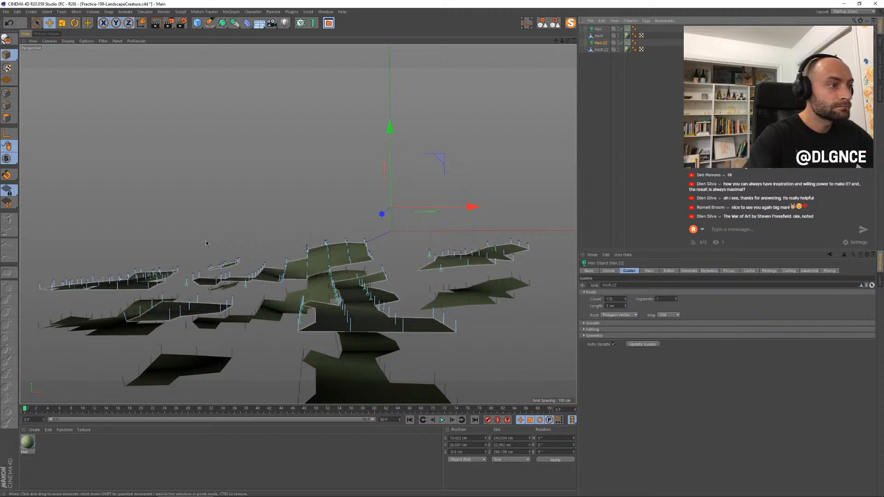
Step: Keep only the long central strip of polygons at the back of HAIR.22 and delete the rest of the mesh
key(Return)
key(9)
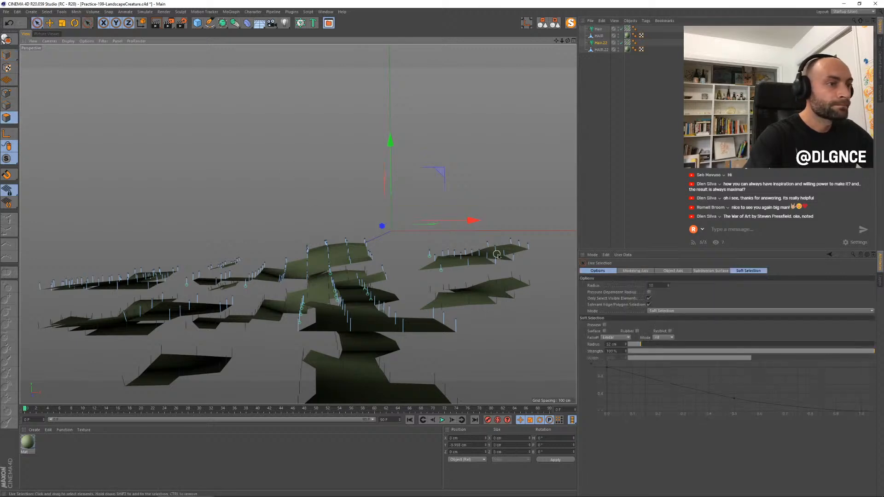
click(470, 276)
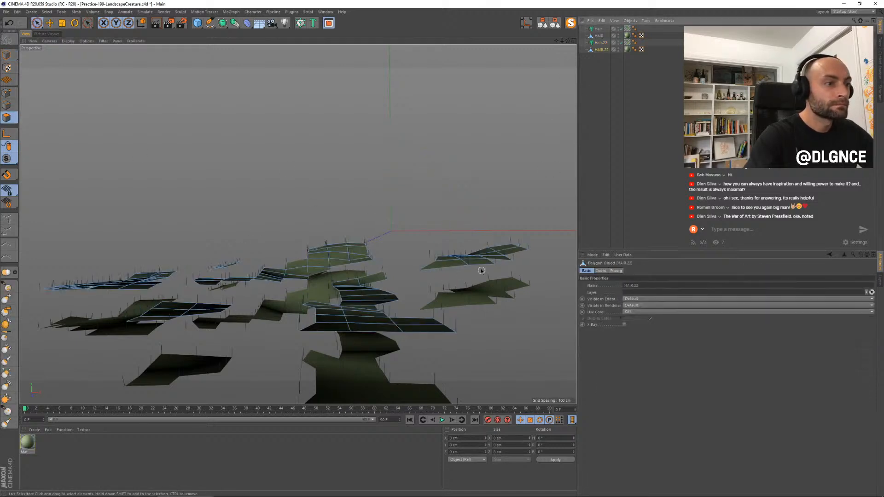
click(345, 251)
drag(315, 266, 276, 277)
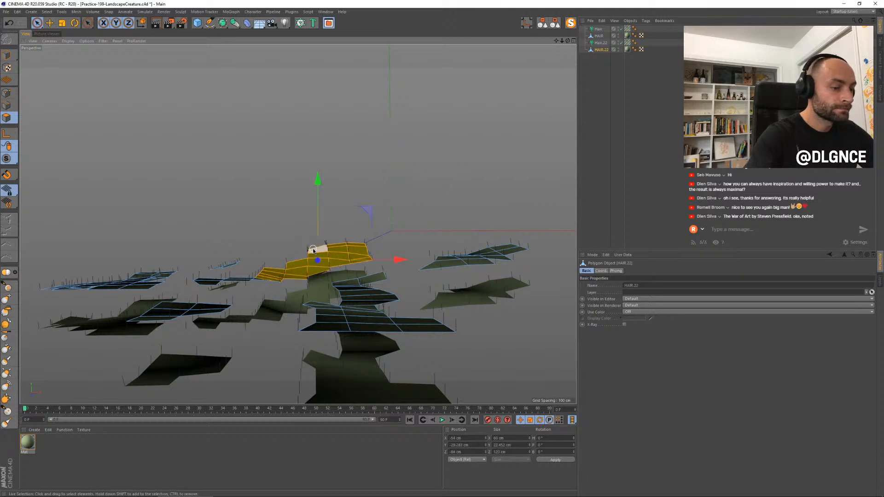
key(ctrl+a)
key(ctrl+shift+a)
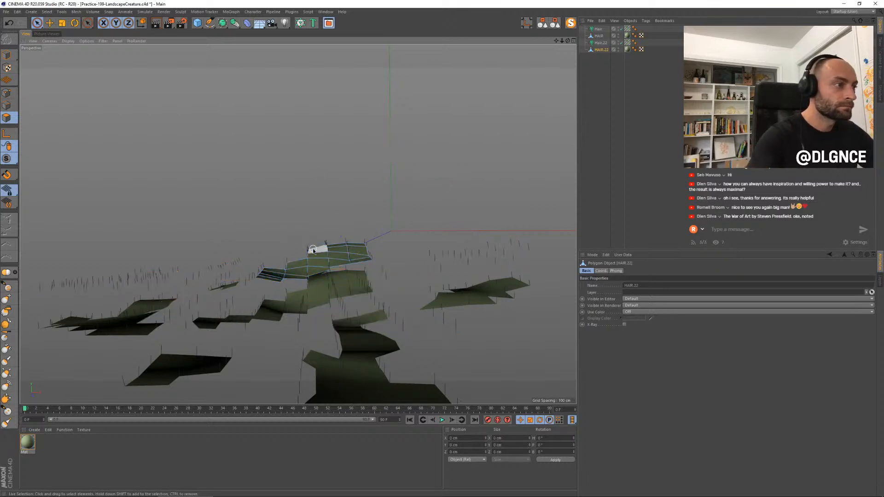
Step: Check the guide link of Hair.22 and render a test region over its floating guides at the right-hand patch
click(623, 45)
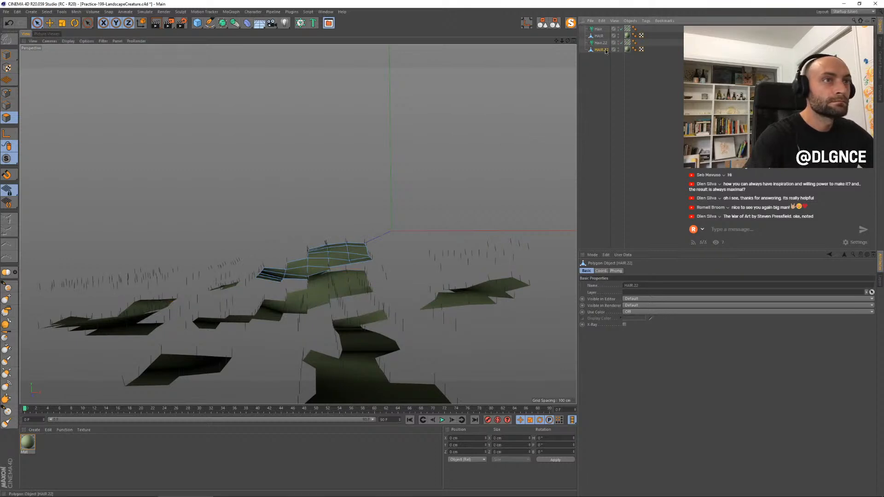
click(601, 44)
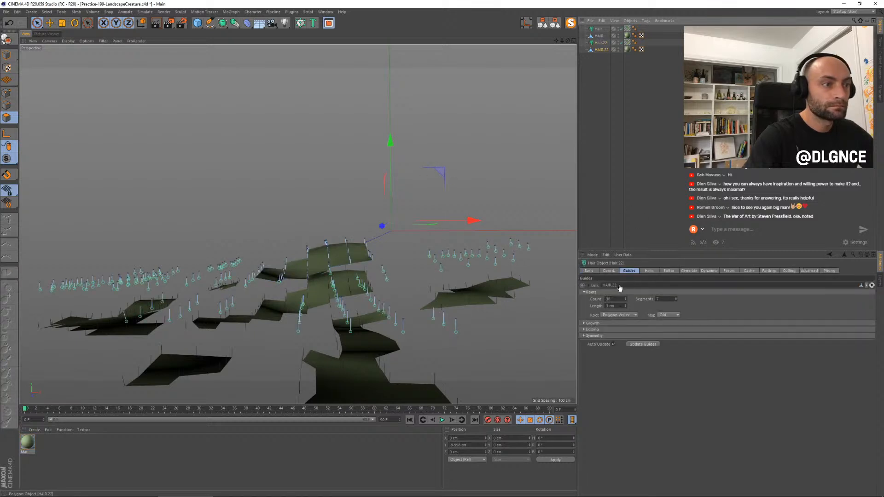
click(6, 54)
key(e)
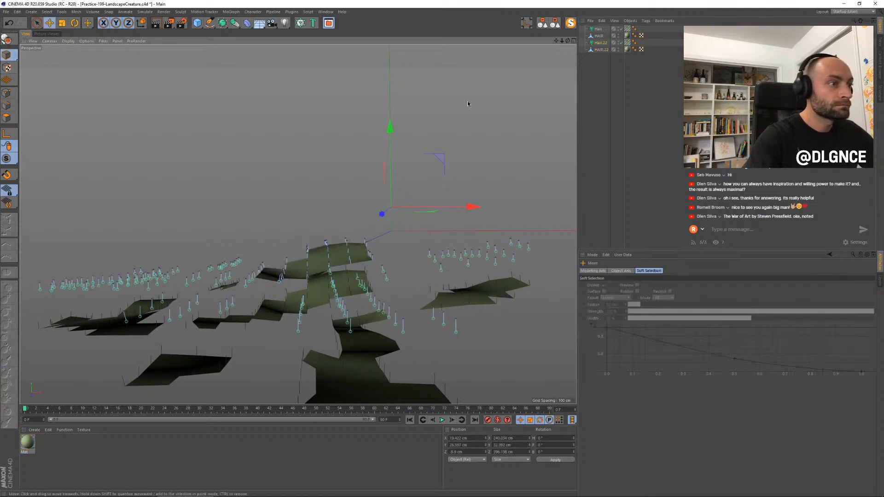
click(465, 104)
drag(169, 22, 198, 35)
drag(454, 249, 420, 267)
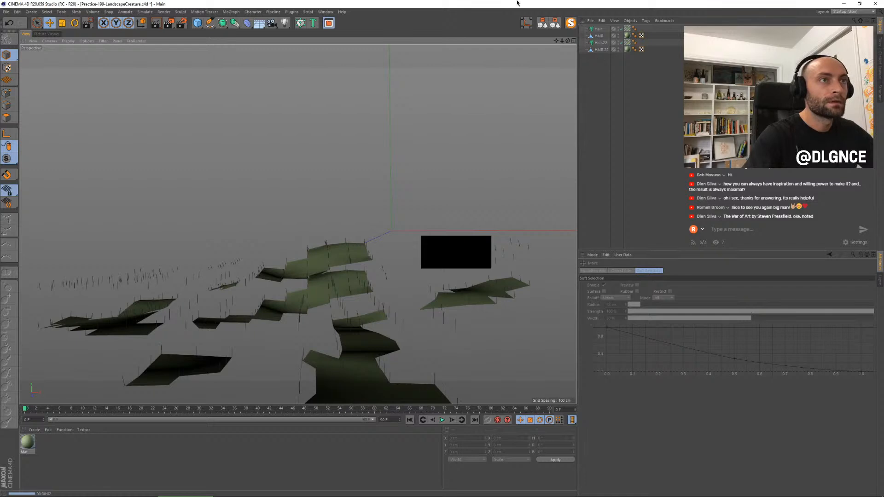
Step: Bring the full scene back into view and move the HAIR.22 patch up and back into the creature's hill
click(570, 22)
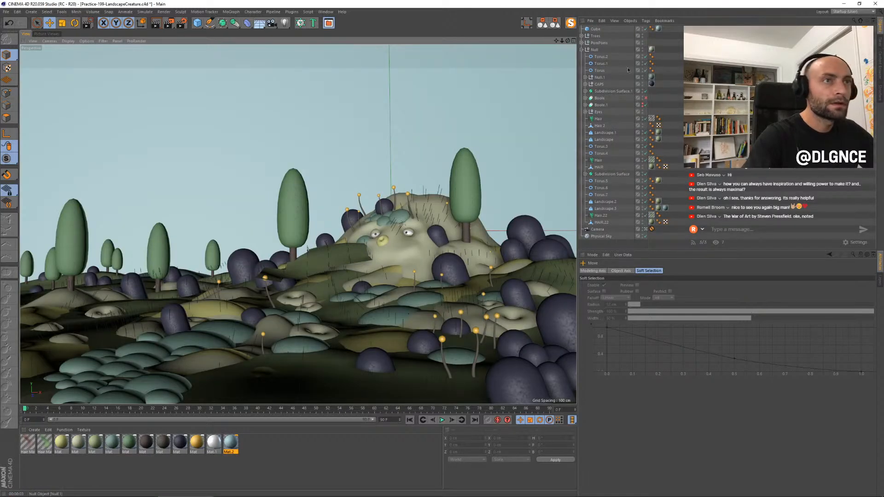
click(336, 258)
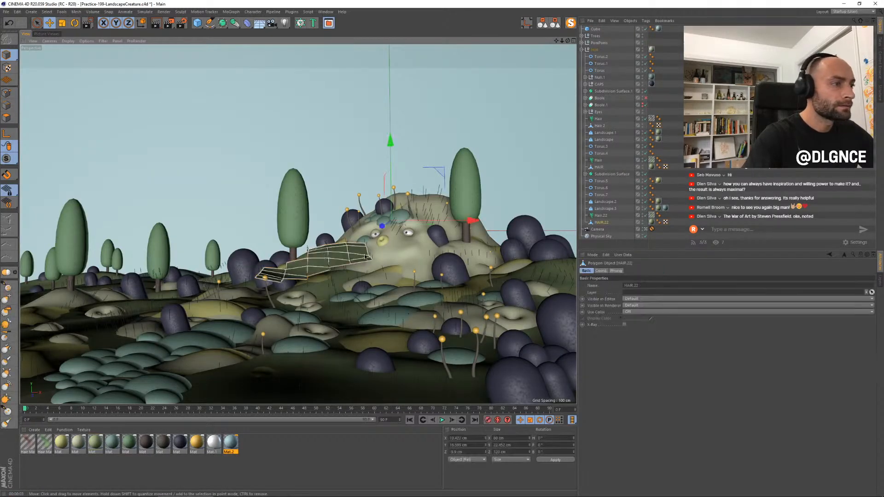
drag(389, 235, 441, 196)
key(r)
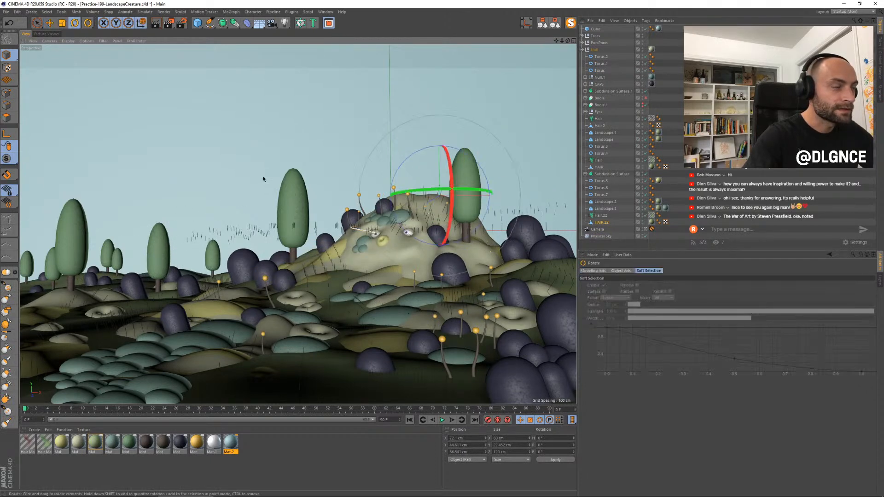
Step: Compare with the last render, then move and rotate HAIR.22 to about -13° heading and 7° pitch on the creature's face
click(51, 35)
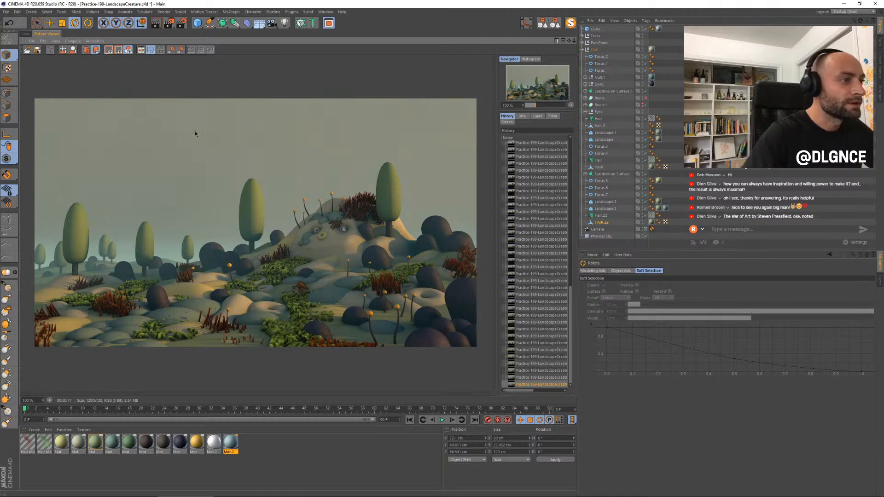
click(25, 33)
key(e)
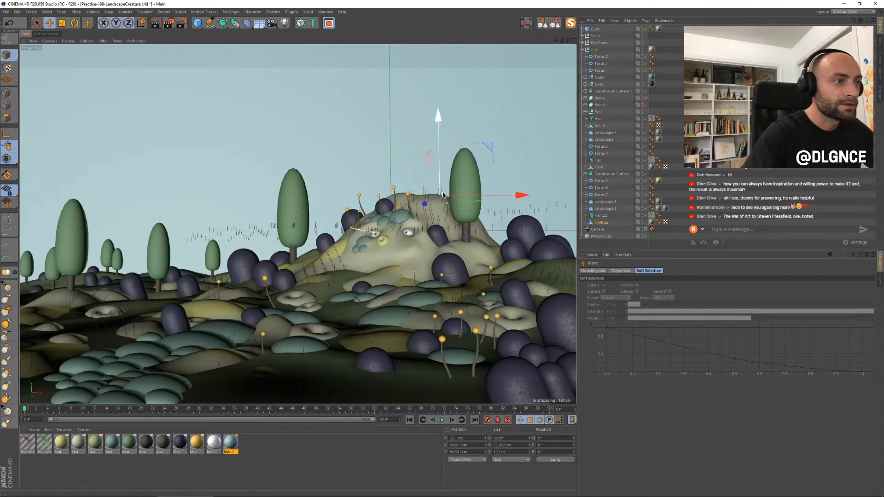
mouse_move(429, 207)
mouse_down()
mouse_move(387, 227)
mouse_move(449, 192)
mouse_move(433, 199)
mouse_up()
drag(447, 127, 447, 141)
key(r)
drag(432, 177, 416, 188)
key(w)
key(e)
drag(497, 145, 550, 110)
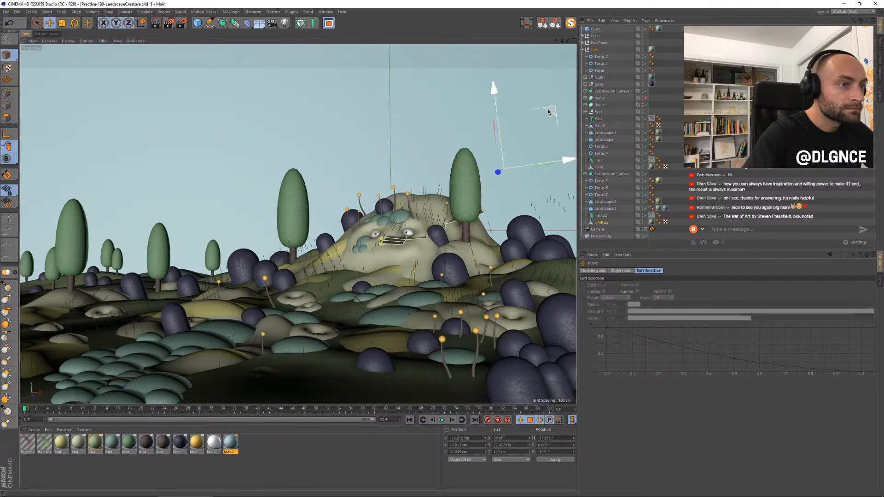
Step: Render a test region at the right-hand side and check the existing Hair guides and the Hair.2 patch
drag(169, 23, 193, 33)
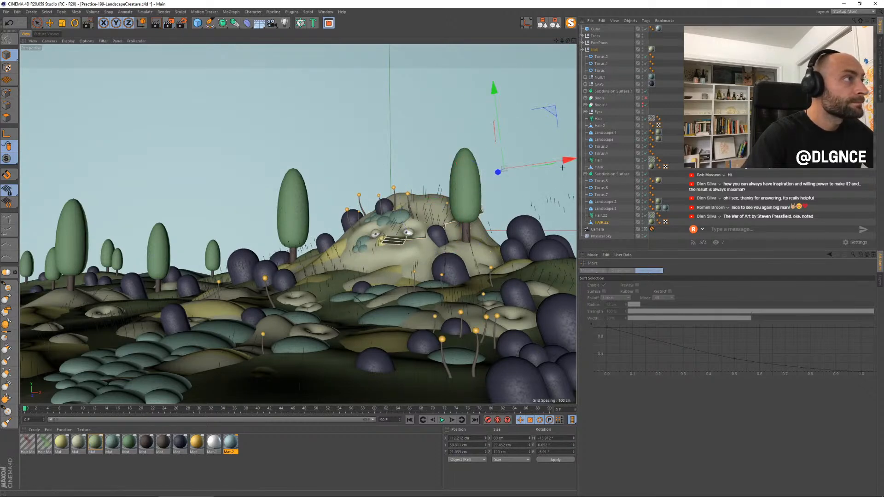
drag(552, 209, 570, 224)
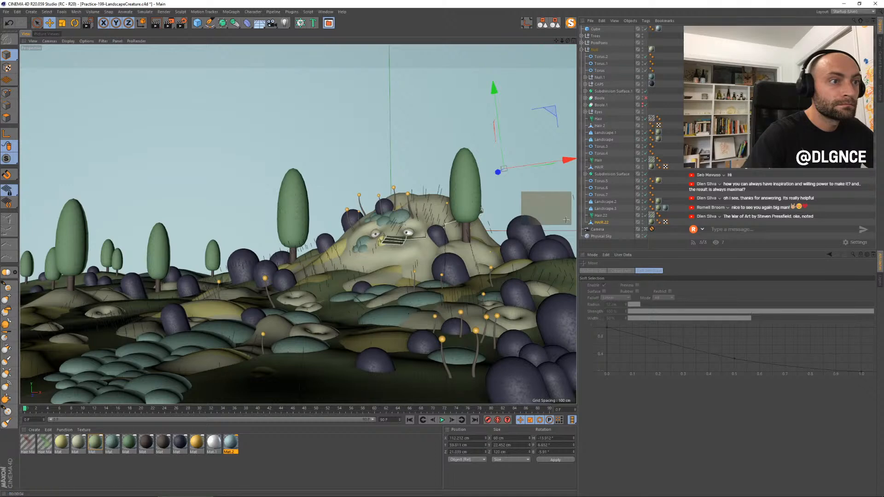
click(394, 242)
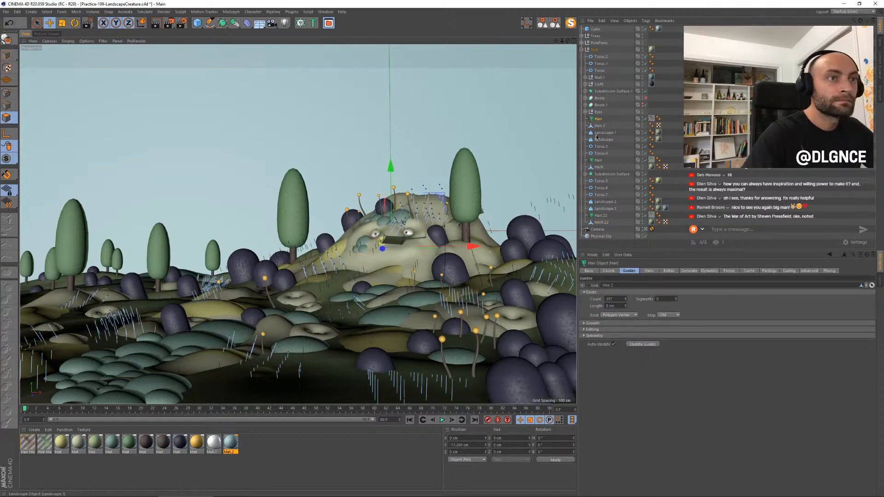
click(416, 243)
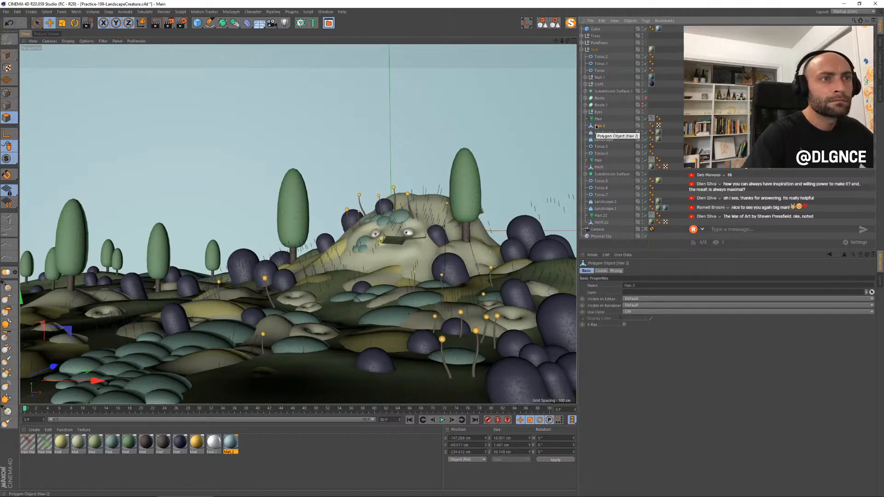
Step: Select the HAIR.22 patch and flatten its polygons vertically to about 2.2 cm high
click(599, 224)
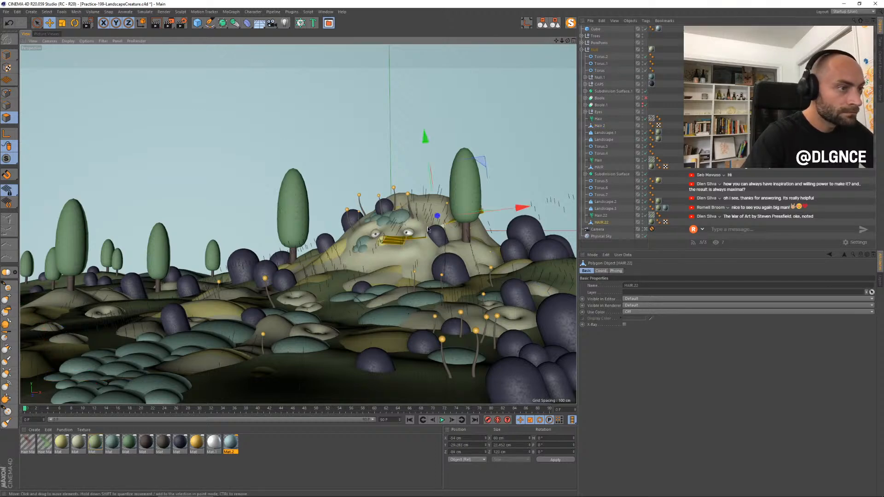
key(t)
drag(426, 146, 439, 214)
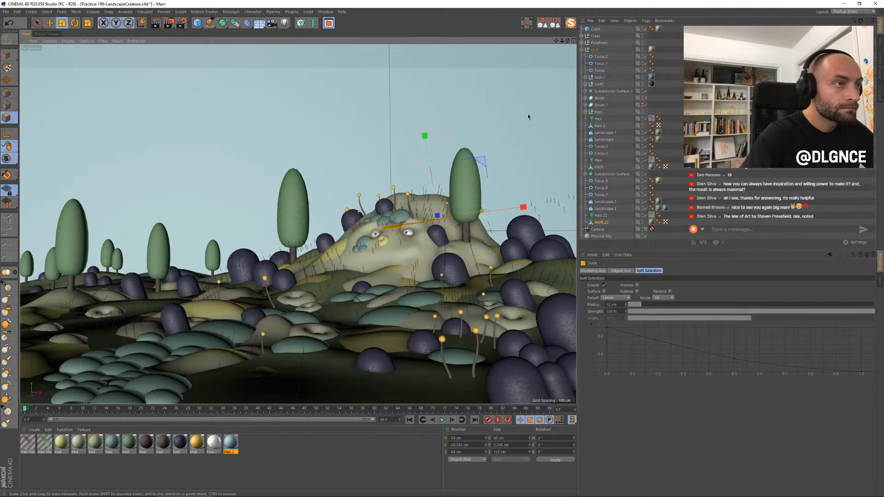
Step: Isolate HAIR.22, move one central polygon with soft selection up towards the hilltop, and show the full scene again
click(570, 23)
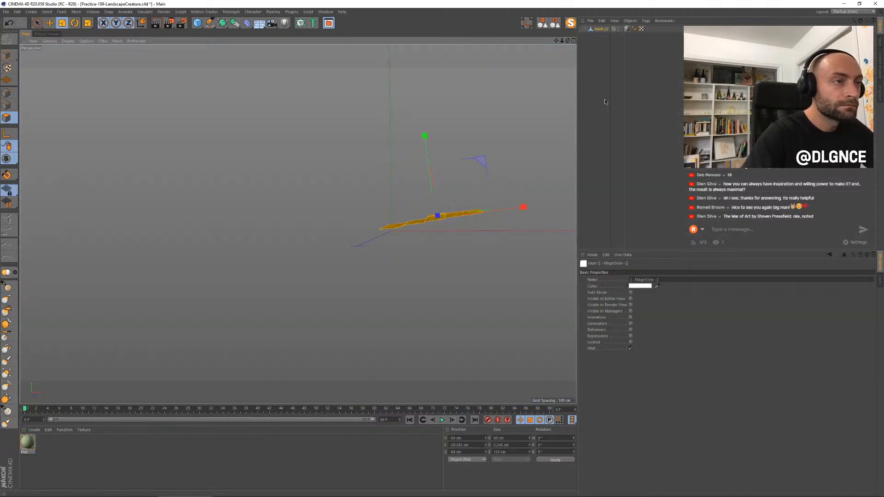
click(430, 220)
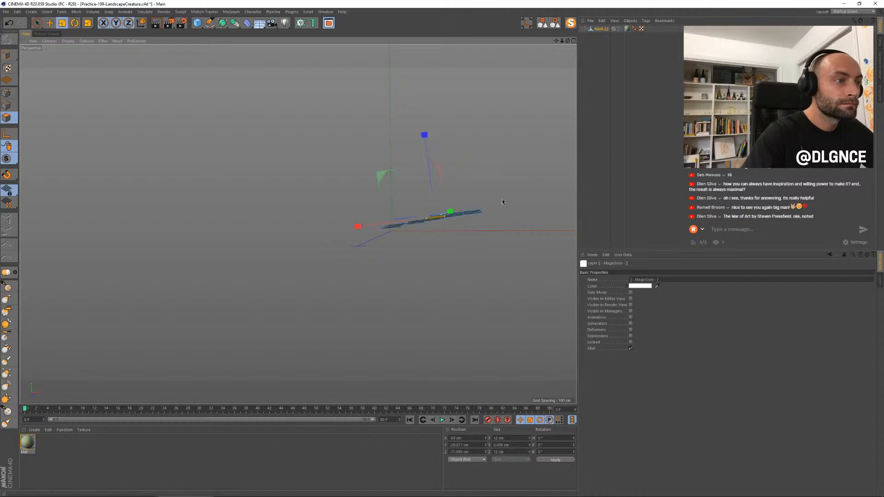
key(e)
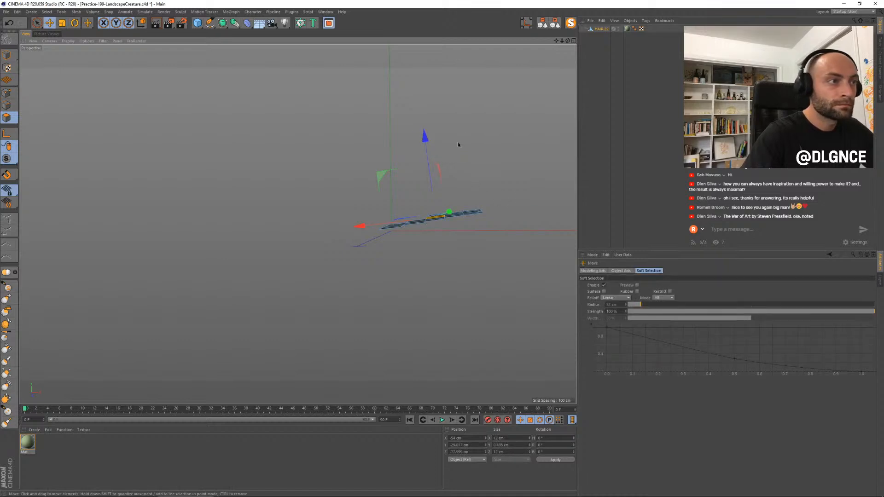
drag(427, 156, 399, 153)
click(418, 211)
click(526, 23)
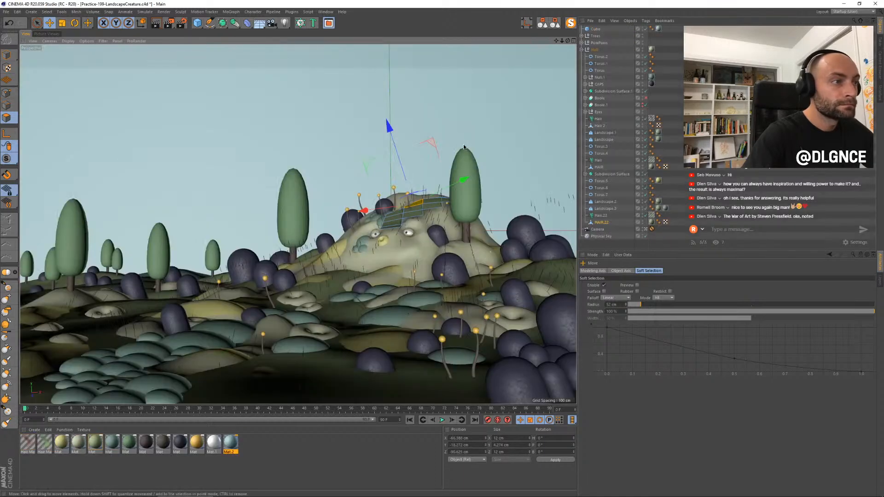
Step: Rotate the soft-selected polygon of HAIR.22 to follow the hill, and centre the object's axis on its mesh
key(r)
drag(403, 195, 392, 229)
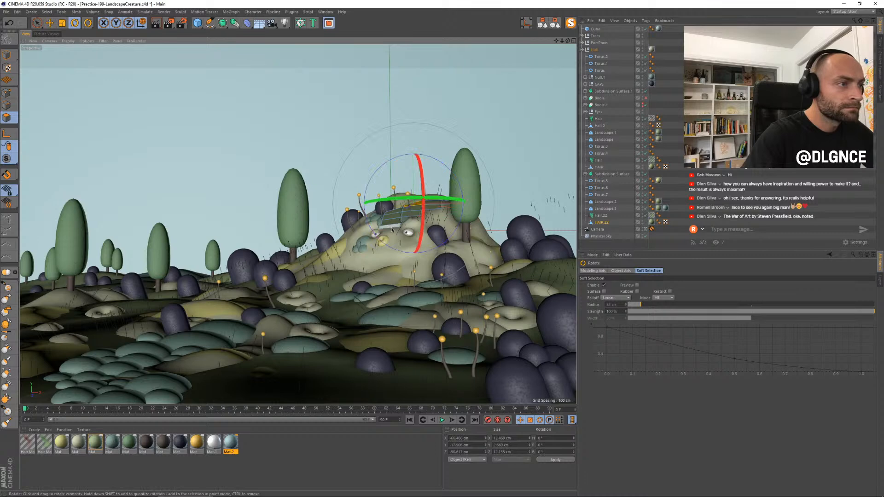
click(6, 54)
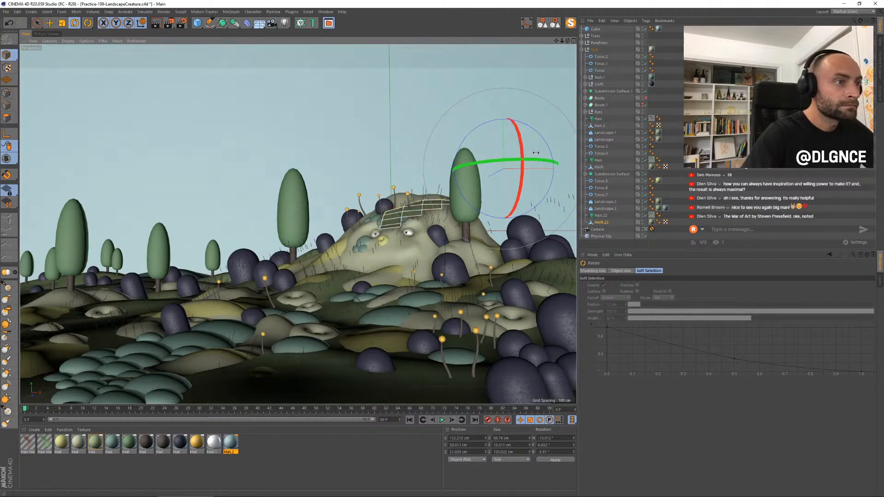
click(527, 24)
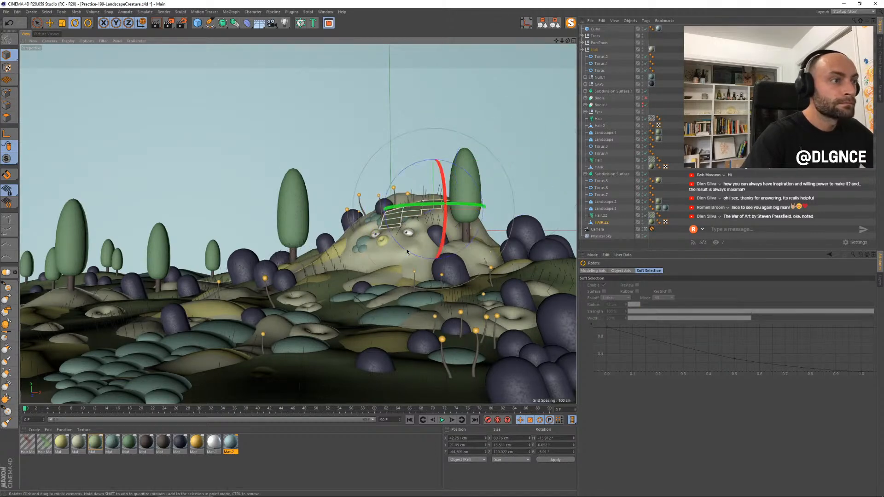
Step: Move and rotate the whole HAIR.22 patch over the left side of the creature's face, to about 21° pitch and -31° bank
drag(418, 196, 464, 218)
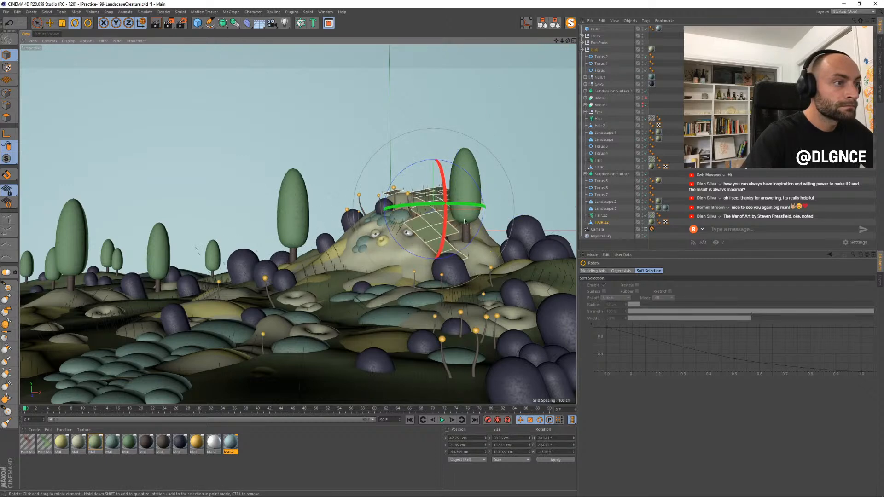
key(e)
key(w)
drag(477, 151, 416, 184)
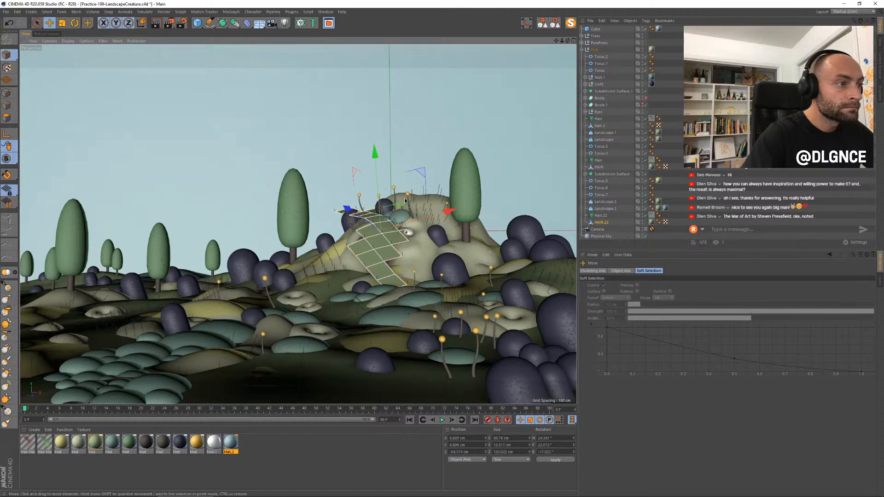
key(r)
drag(350, 216, 345, 213)
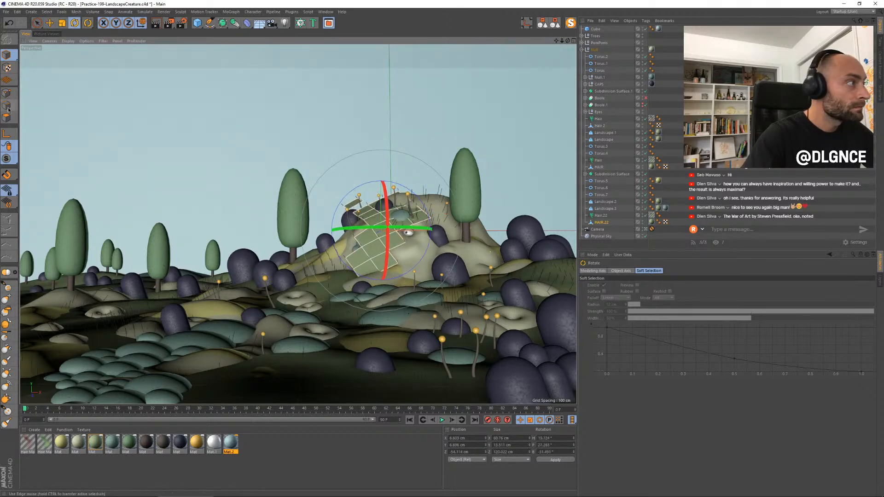
Step: Scale HAIR.22 down to about 31 by 61 cm and move it onto the slope below the creature's left eye
key(t)
drag(490, 132, 382, 194)
key(e)
drag(350, 152, 413, 175)
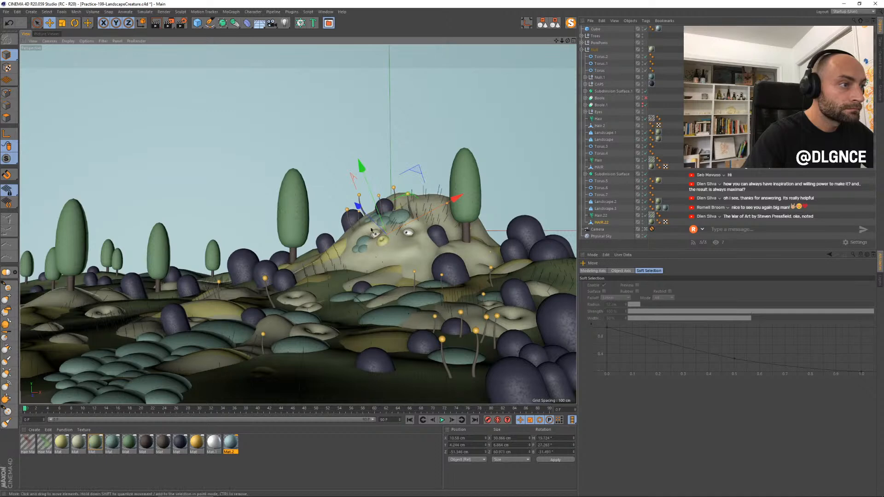
drag(452, 209, 428, 225)
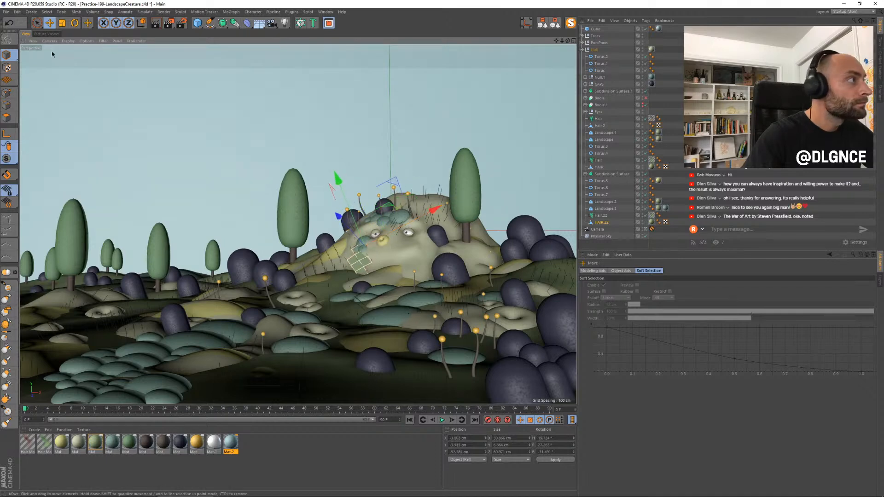
Step: Compare with the last render, then move HAIR.22 up and rotate it to about 5° heading, 17° pitch and -24° bank
click(51, 34)
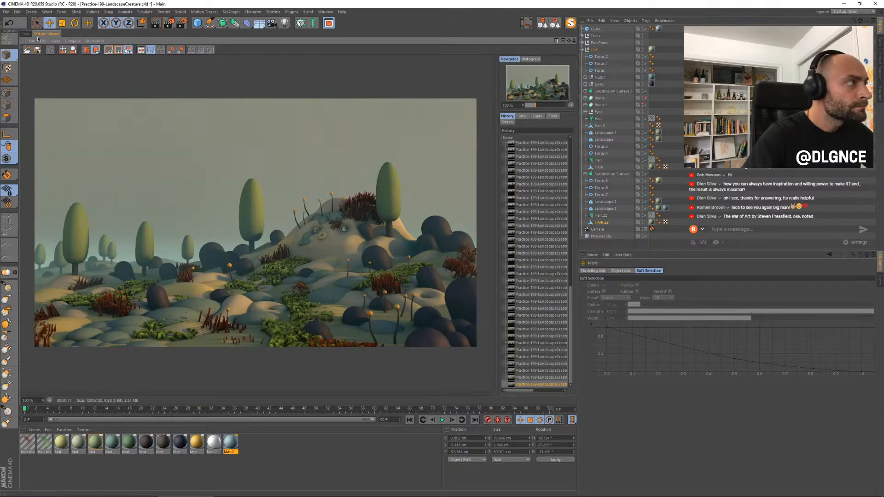
click(27, 34)
drag(387, 183, 404, 165)
key(r)
drag(388, 198, 344, 219)
key(e)
key(r)
key(e)
drag(321, 163, 321, 163)
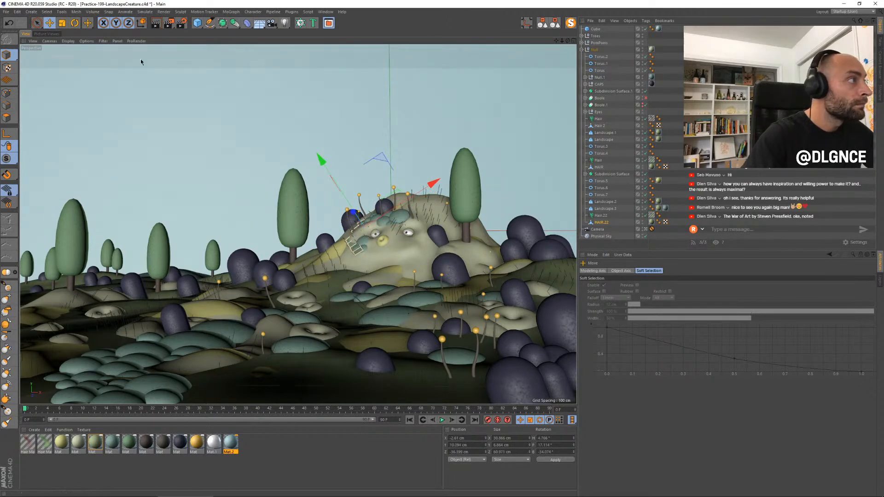
Step: Trim the protruding polygons at the lower-left edge of HAIR.22 and nudge the patch slightly into the hill
click(7, 117)
key(space)
click(345, 240)
ctrl+click(346, 241)
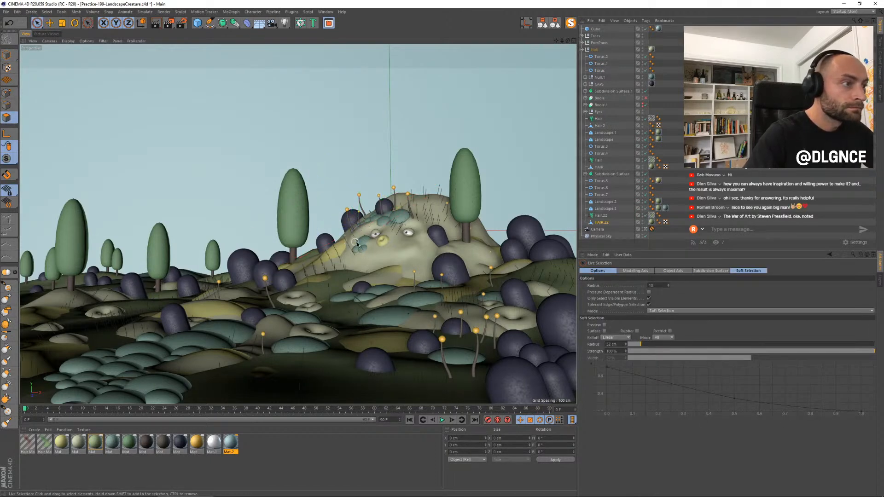
click(6, 54)
key(space)
drag(320, 159, 325, 164)
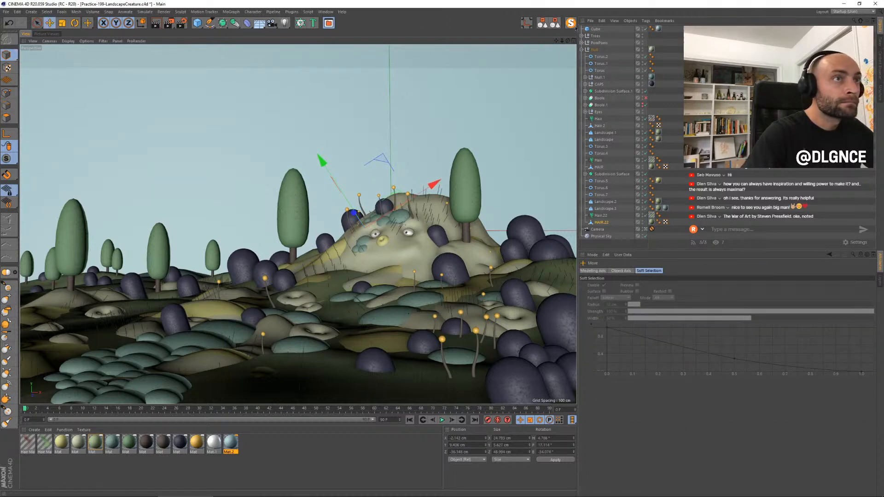
Step: Isolate HAIR.22, pick the polygons at its lower end, and bring the full scene back
click(571, 23)
click(7, 117)
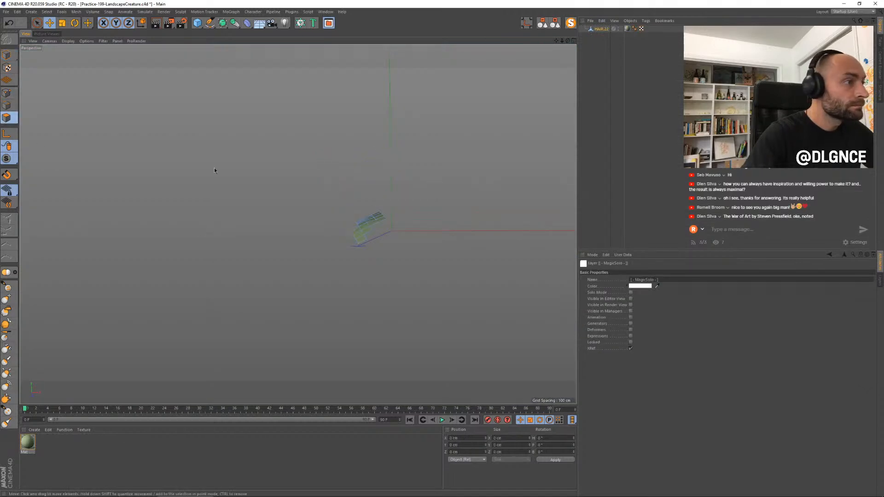
key(space)
click(364, 244)
click(365, 240)
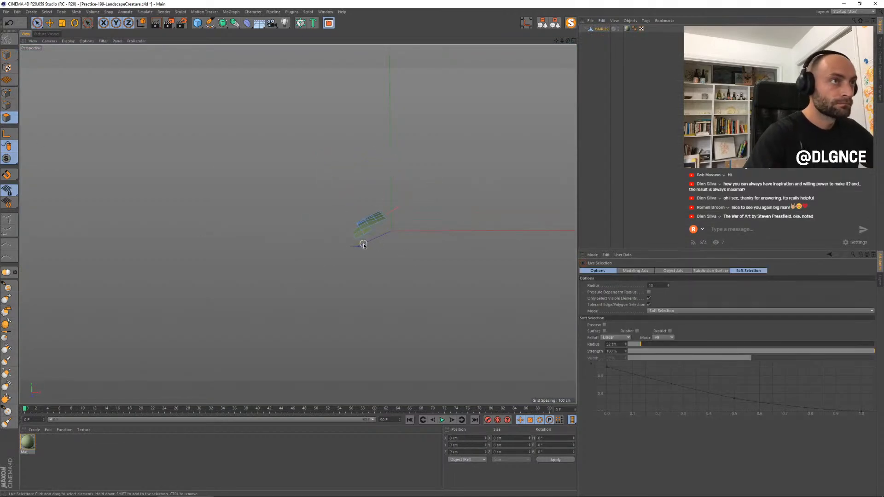
click(570, 23)
Step: Render the scene and compare it with the previous render in the history
key(shift+r)
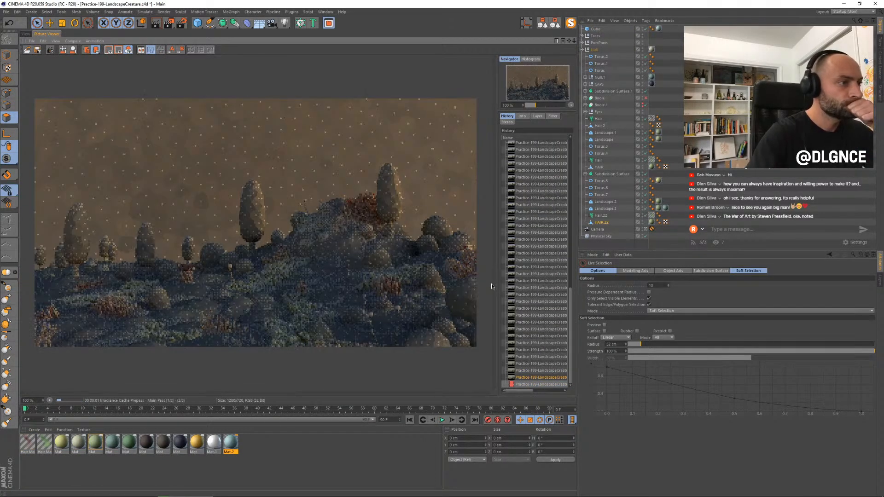
click(555, 23)
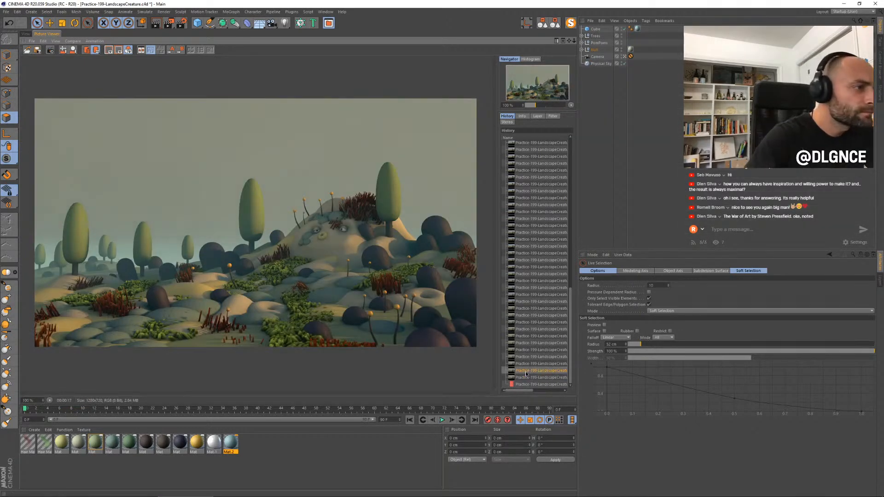
click(541, 384)
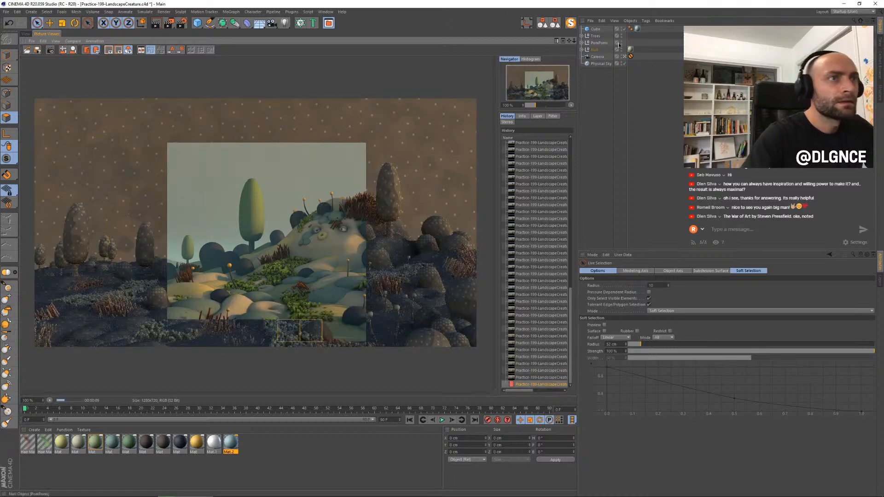
Step: Set the hair count of Hair.22 to 2000
click(583, 49)
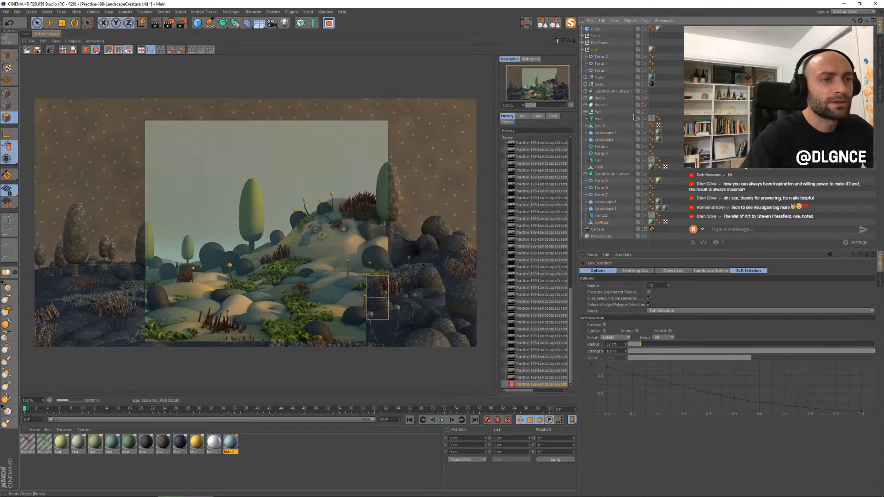
click(602, 216)
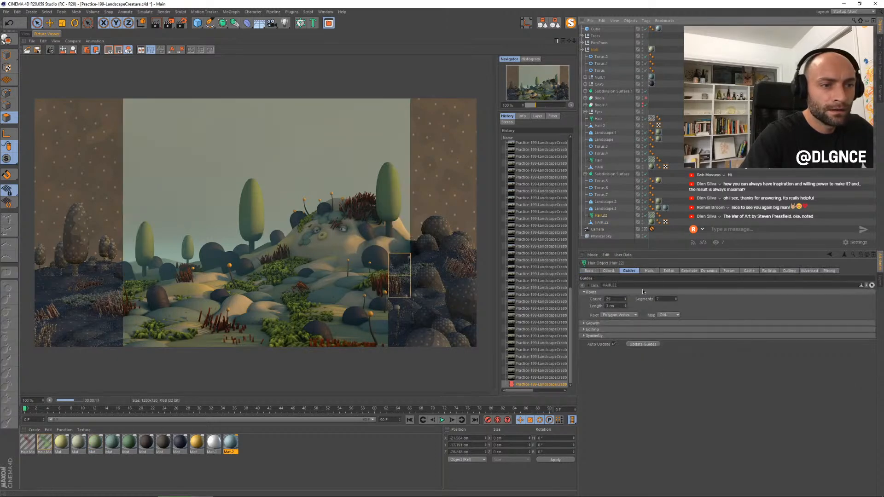
click(650, 270)
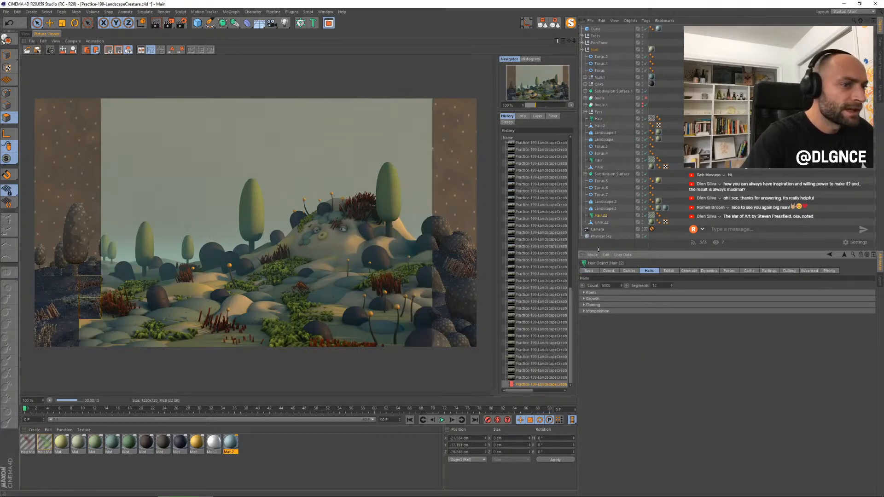
double_click(604, 285)
text(2000)
key(Return)
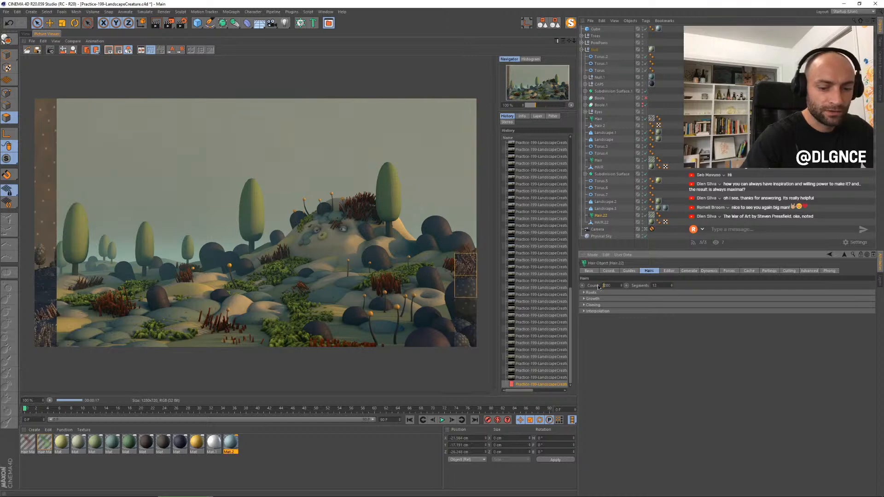
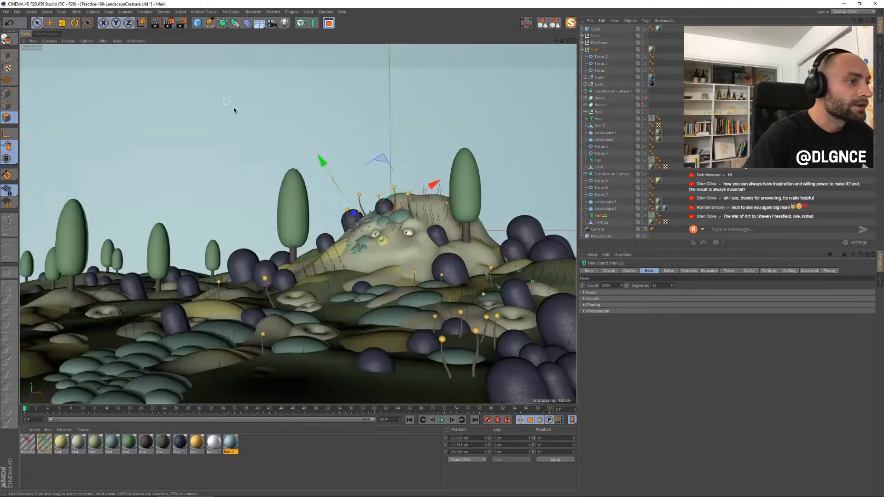
Step: Render the scene with the new hair count and flip between the earlier renders to compare them
click(26, 34)
key(shift+r)
click(541, 371)
key(Down)
key(Up)
key(Down)
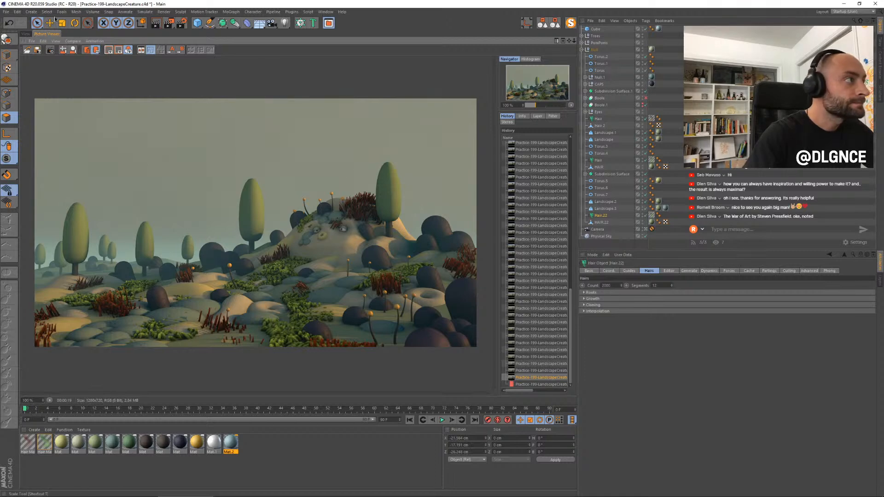
Step: Return to the 3D view in model mode and nudge the dark capsule rock on top of the hill
click(26, 34)
key(e)
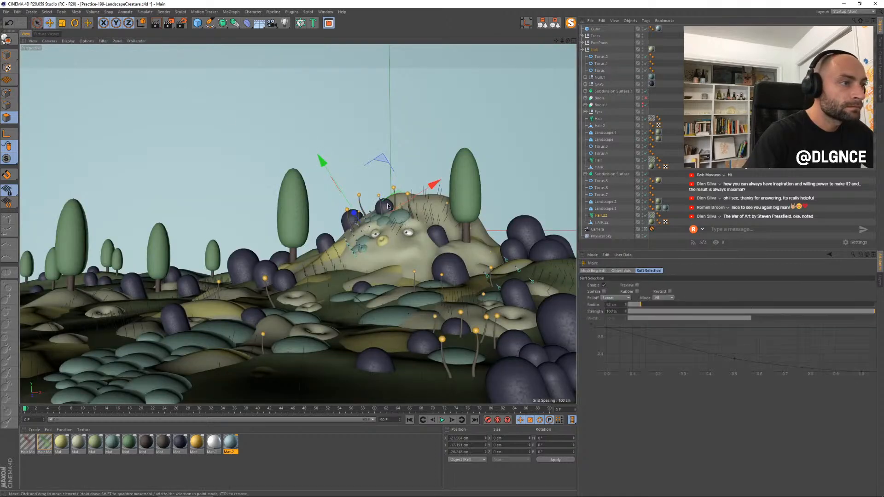
click(6, 55)
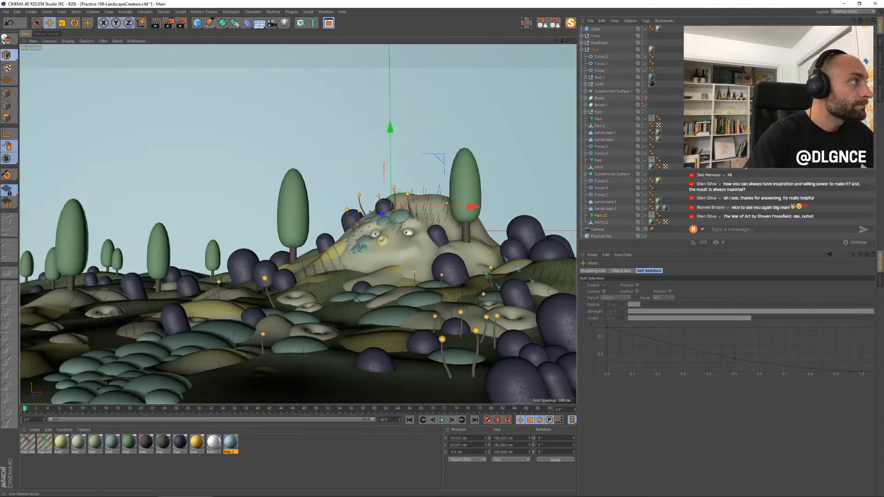
click(384, 205)
drag(380, 203, 377, 208)
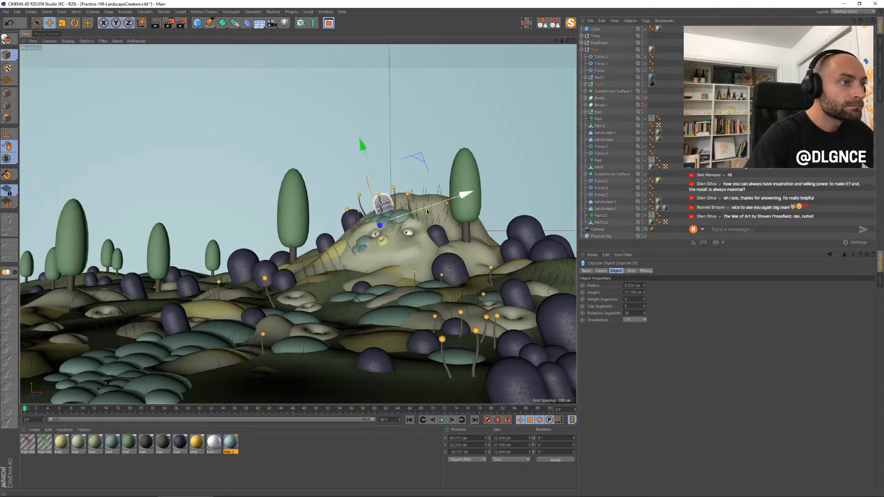
Step: Duplicate a dark capsule rock and fit the copy against the right foot of the hill, behind the tree
click(511, 251)
ctrl+drag(507, 273, 536, 195)
key(e)
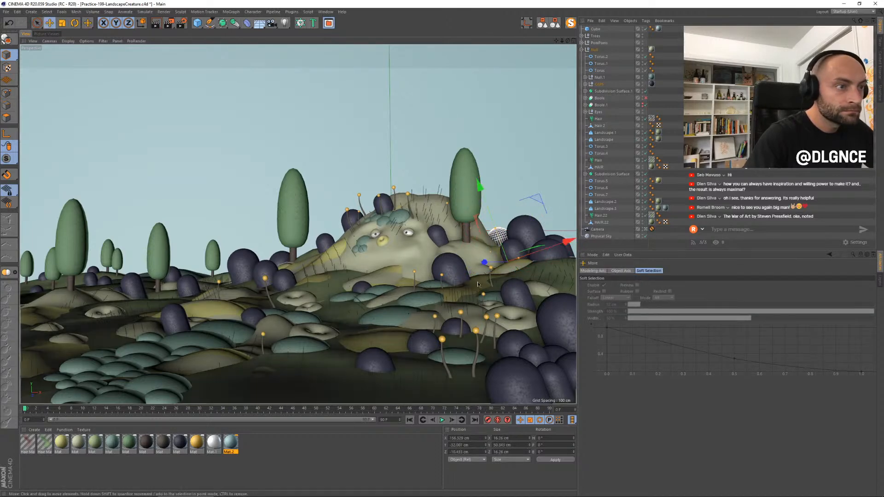
drag(484, 262, 489, 265)
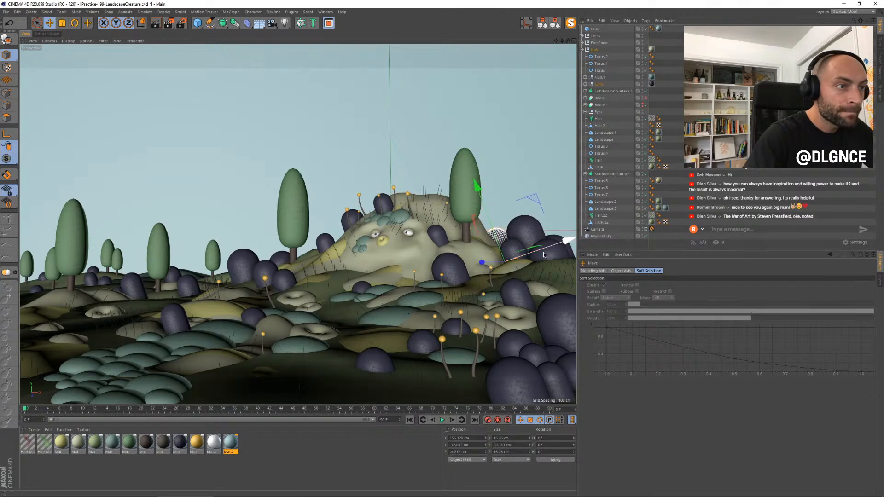
drag(551, 244, 553, 244)
drag(480, 185, 480, 188)
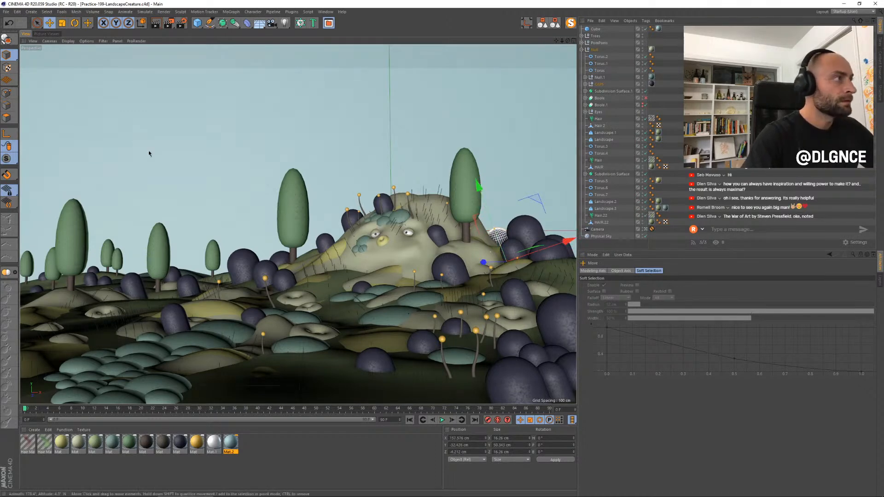
Step: Check the latest render and set the guide length of Hair.22 to 4 cm
click(47, 33)
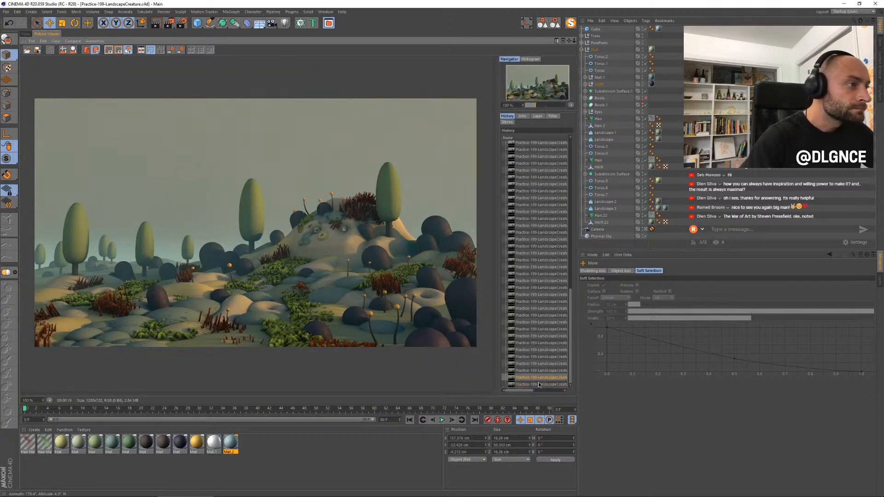
click(603, 217)
click(629, 271)
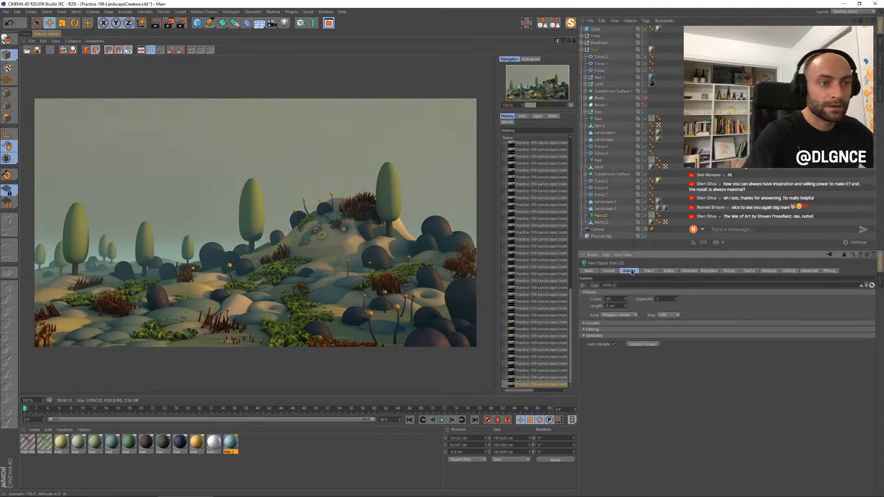
click(597, 160)
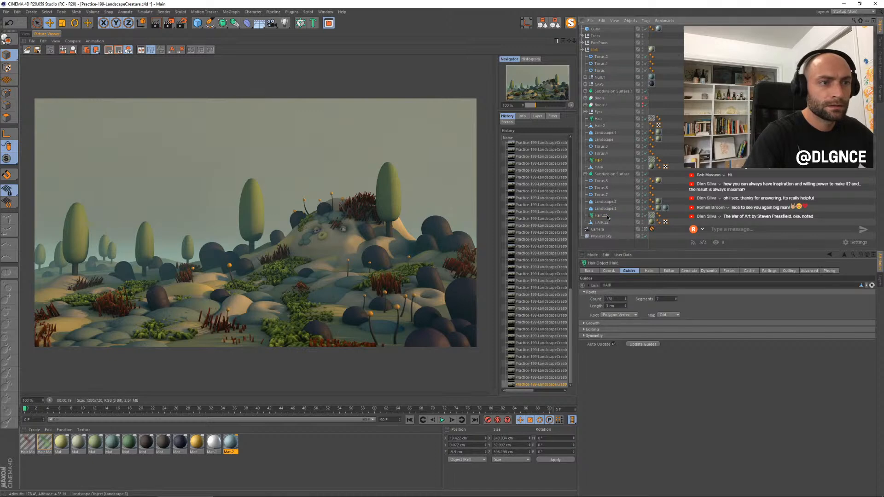
click(625, 305)
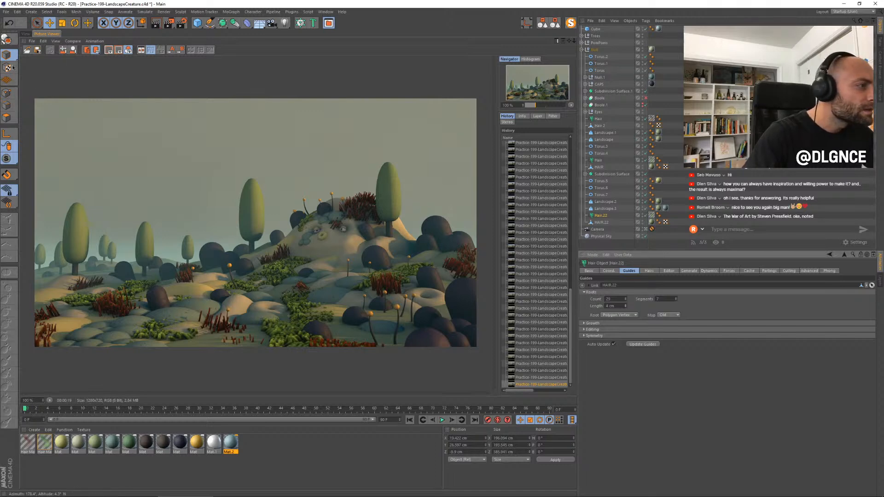
Step: Place a copy of the two small background capsules from the far left beside the small tree left of the hill
click(25, 34)
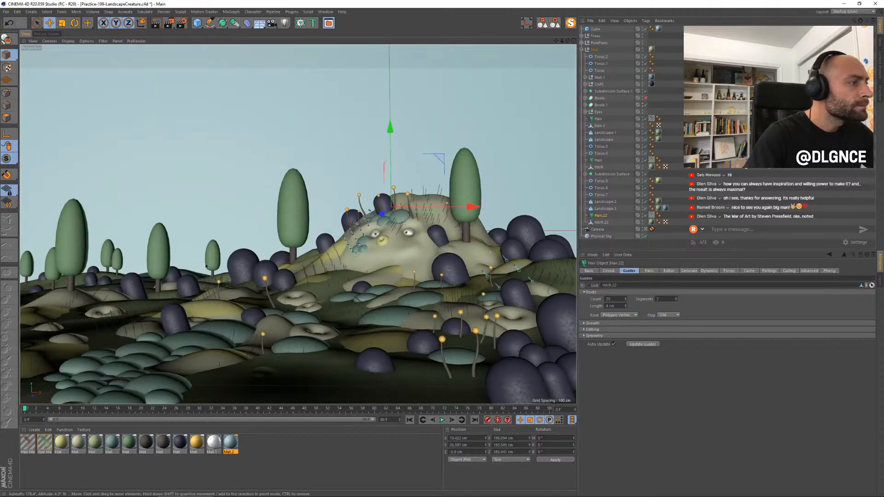
click(100, 285)
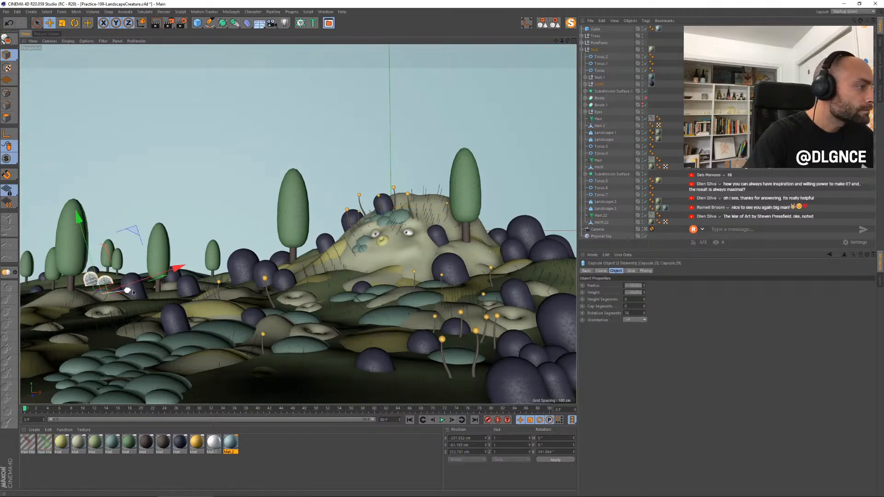
drag(133, 290, 219, 277)
mouse_move(253, 239)
mouse_down()
mouse_move(230, 242)
mouse_move(248, 230)
mouse_up()
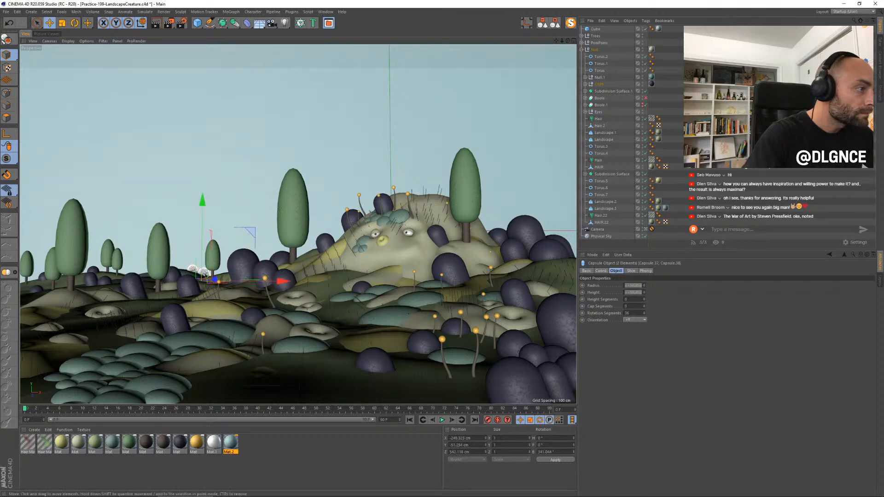
Step: Scale and reposition one capsule of the new background pair, and shift both capsules slightly into the ground
click(205, 272)
drag(272, 284, 296, 246)
key(t)
key(e)
drag(202, 210, 203, 214)
drag(250, 239, 252, 241)
shift+click(192, 268)
drag(270, 280, 270, 281)
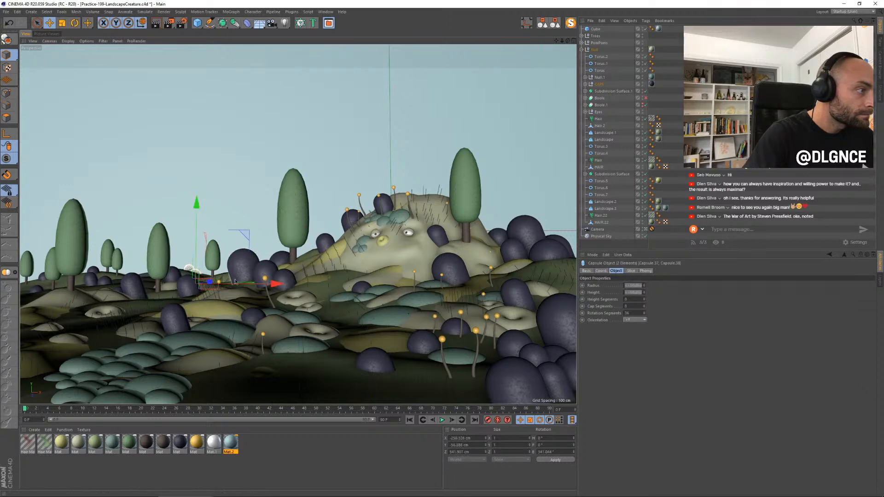
Step: Render the scene and review the hair and guide settings of Hair.22
key(shift+r)
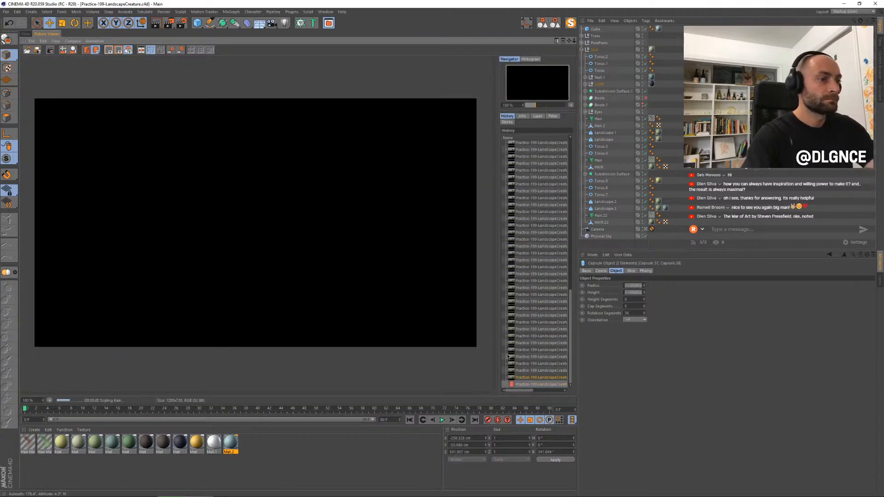
click(601, 216)
click(646, 272)
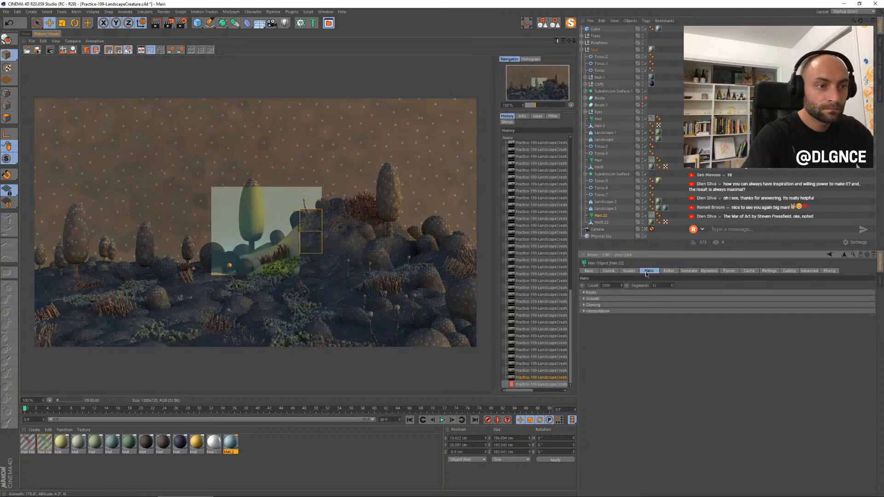
click(629, 271)
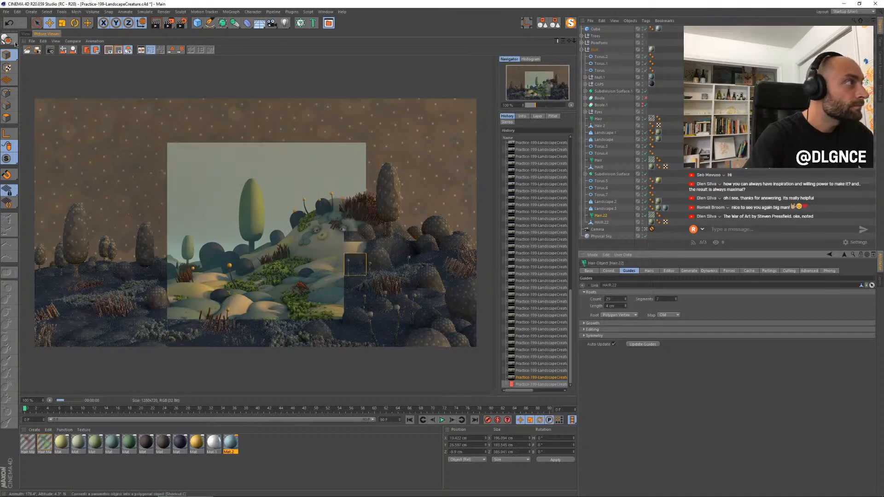
Step: Add a copy of the hilltop capsule rock and arrange it just left of the original on the ridge
click(26, 33)
click(384, 202)
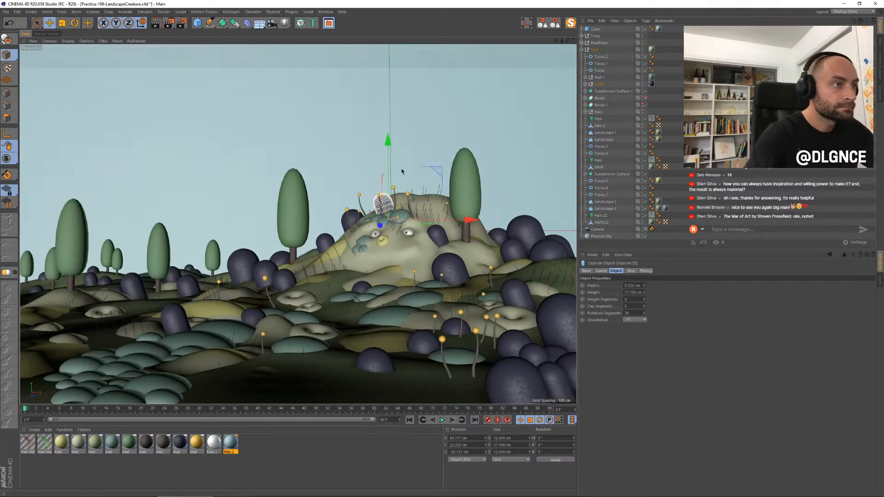
drag(389, 166, 369, 167)
drag(385, 230, 377, 230)
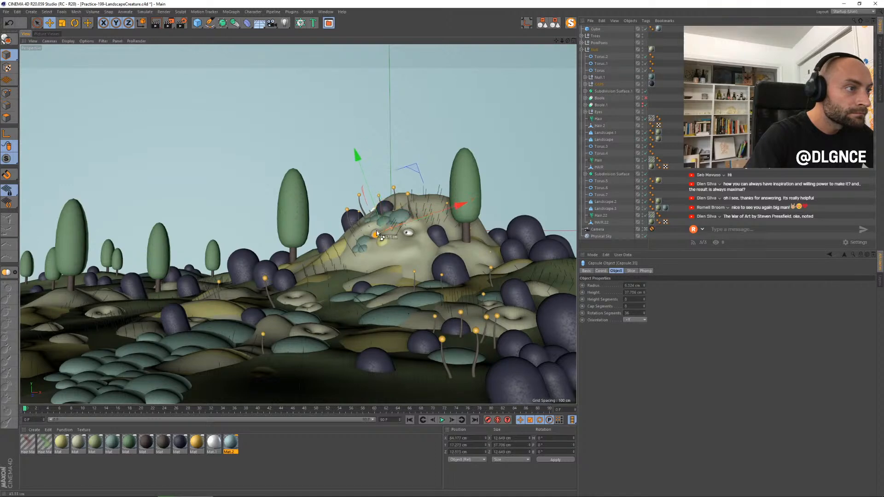
drag(411, 168, 404, 156)
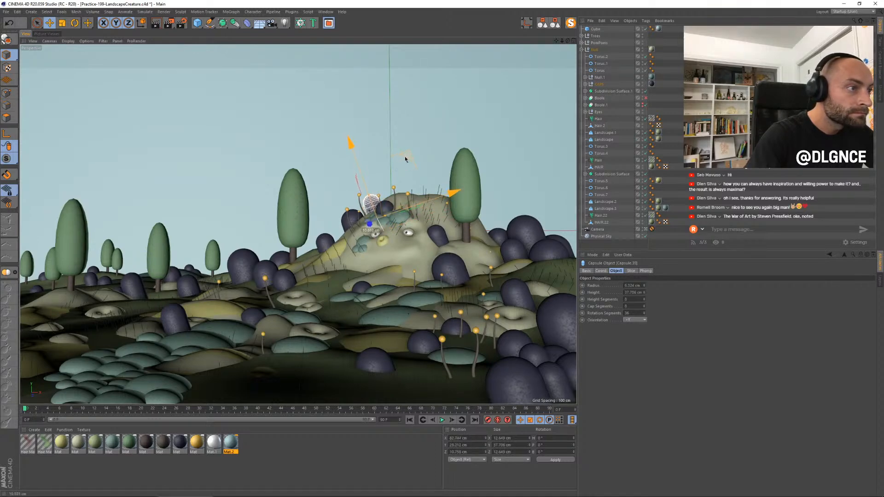
click(365, 214)
drag(365, 215, 432, 217)
drag(399, 167, 399, 171)
click(353, 218)
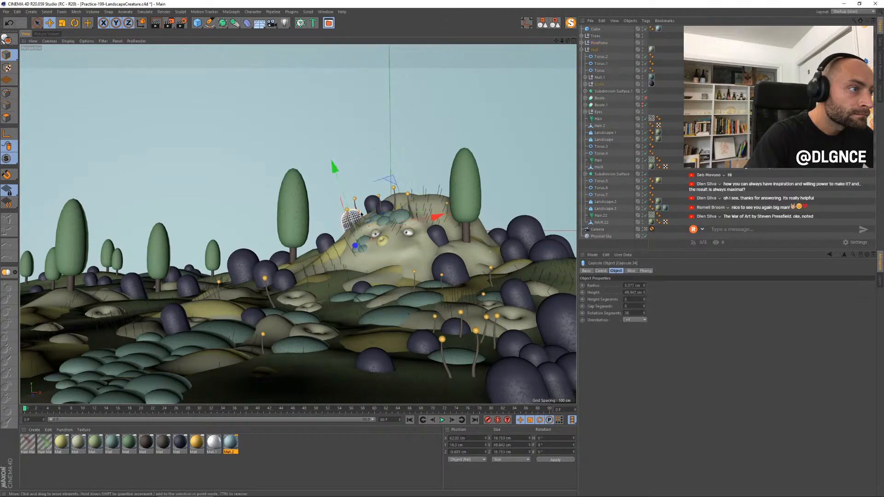
Step: Place a pom-pom plant among the rocks on the hilltop and rotate it to a different tilt
click(361, 212)
click(361, 215)
drag(400, 178, 393, 186)
drag(345, 233, 426, 157)
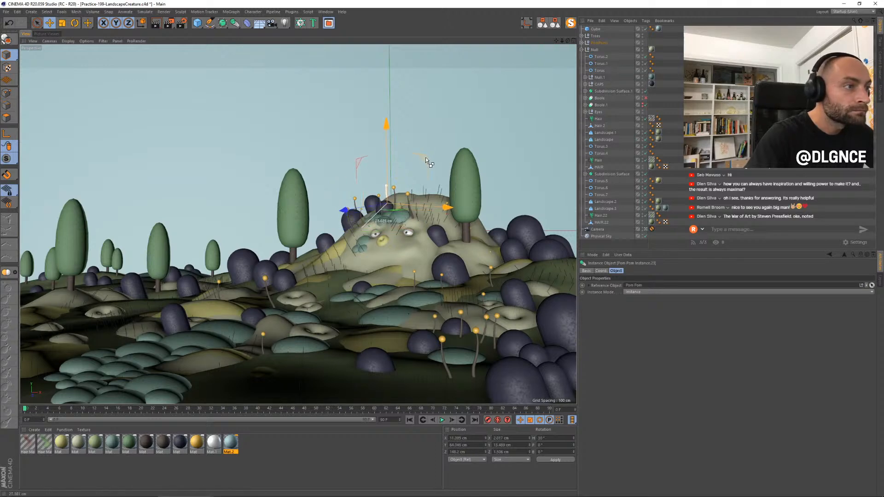
key(r)
drag(374, 199, 392, 208)
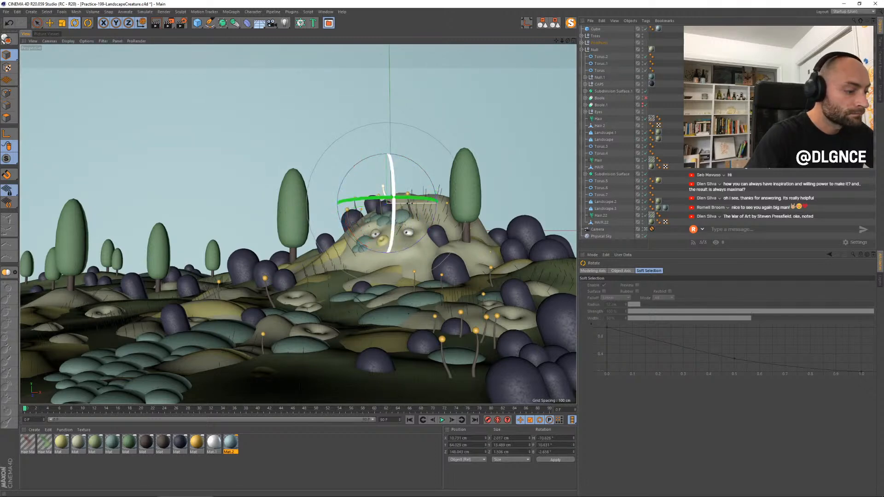
Step: Place a pom-pom plant lower on the hill's left slope and turn it to vary its direction
key(e)
drag(427, 169, 375, 202)
key(r)
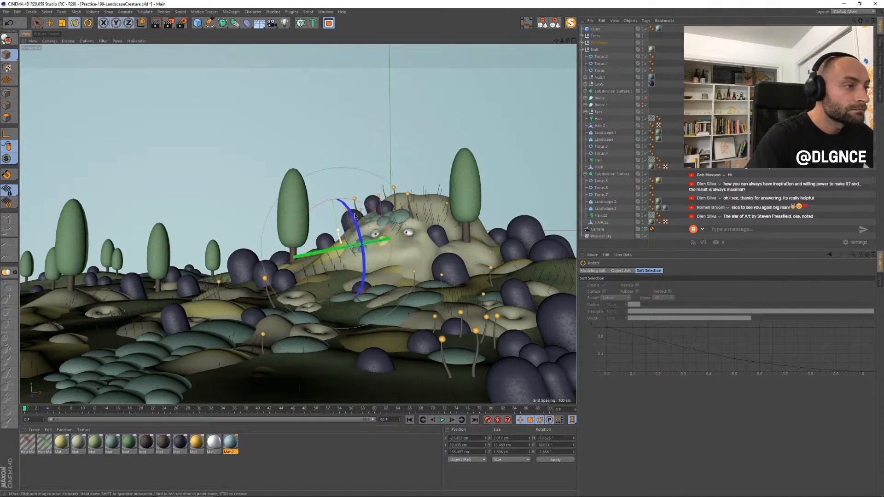
drag(325, 249, 312, 226)
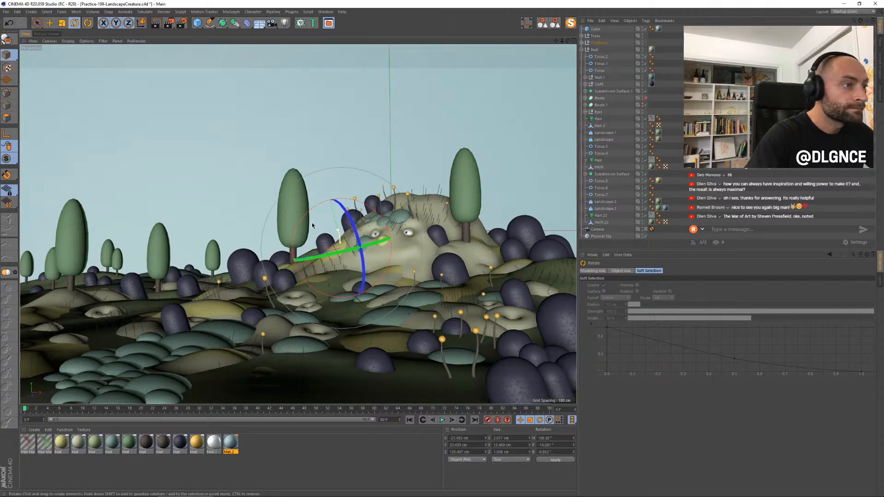
Step: Render the scene with the added rocks and pom-poms and compare it with the previous render in the history
key(shift+r)
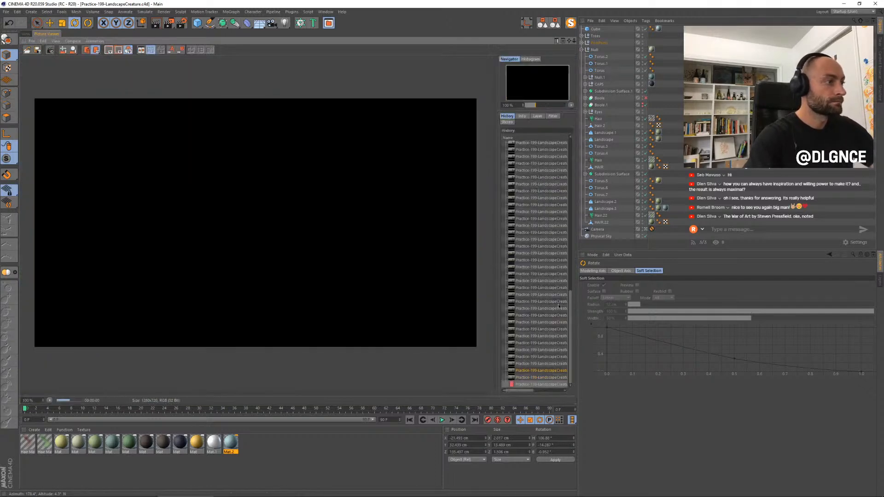
click(551, 378)
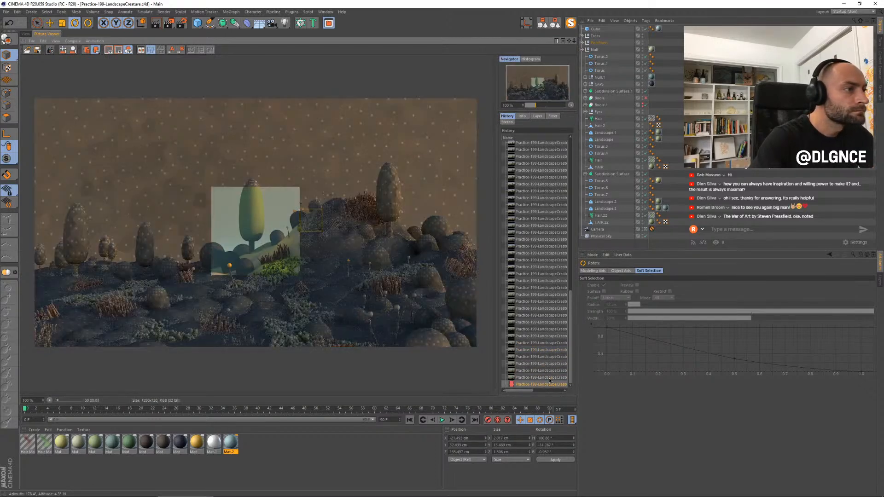
click(549, 378)
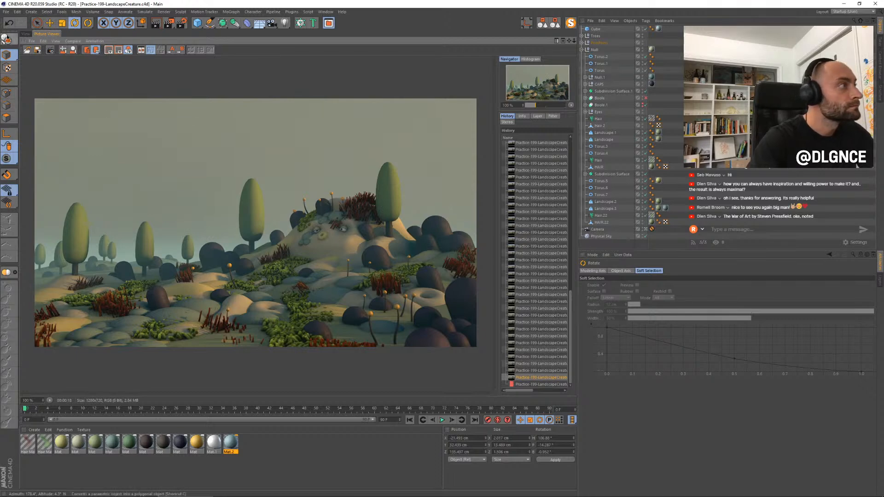
Step: Push the capsule rock at the hill's right foot farther into the distance and enlarge it to about 39 cm wide
click(25, 34)
click(495, 233)
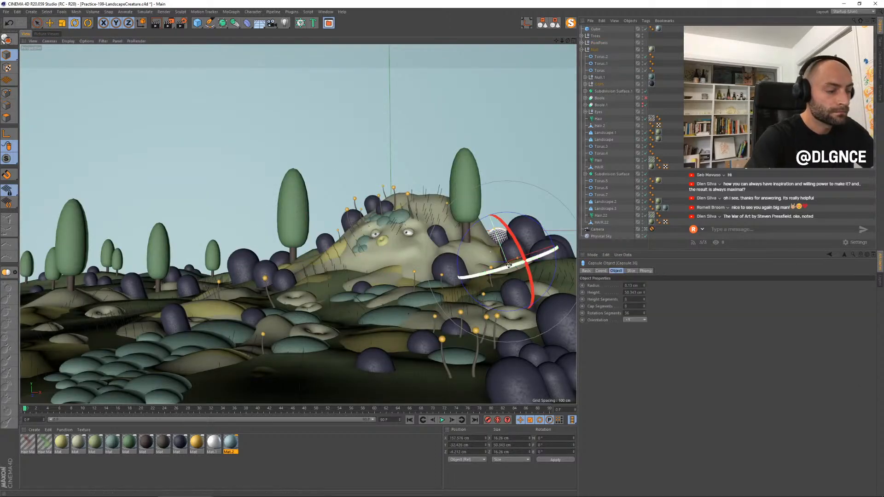
key(e)
drag(507, 260, 441, 268)
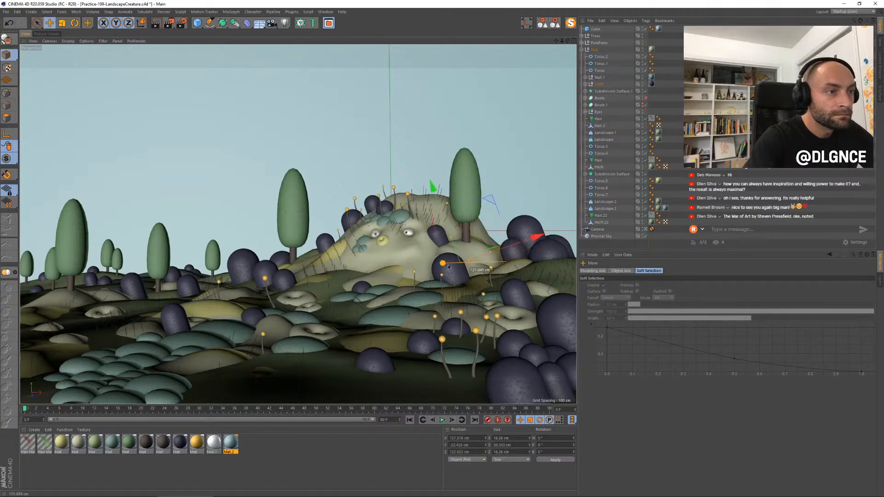
drag(491, 202, 566, 249)
key(ctrl+z)
key(t)
key(e)
drag(486, 258, 451, 260)
drag(500, 197, 519, 260)
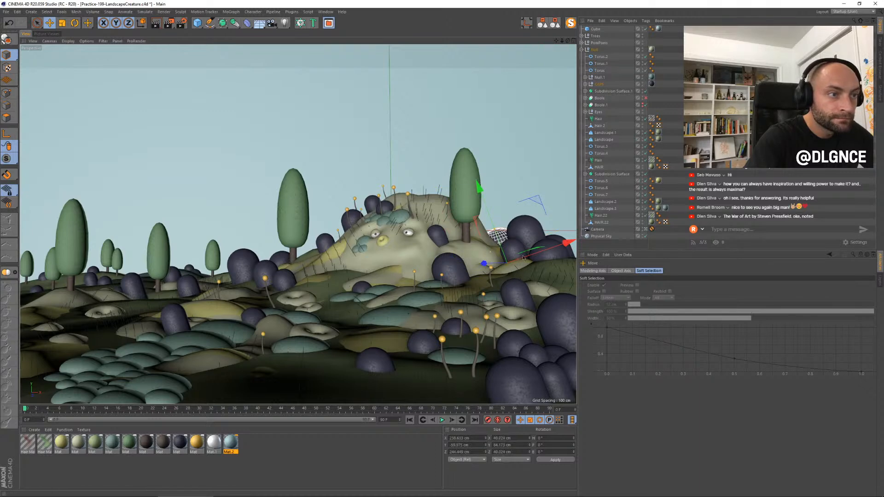
drag(534, 201, 536, 201)
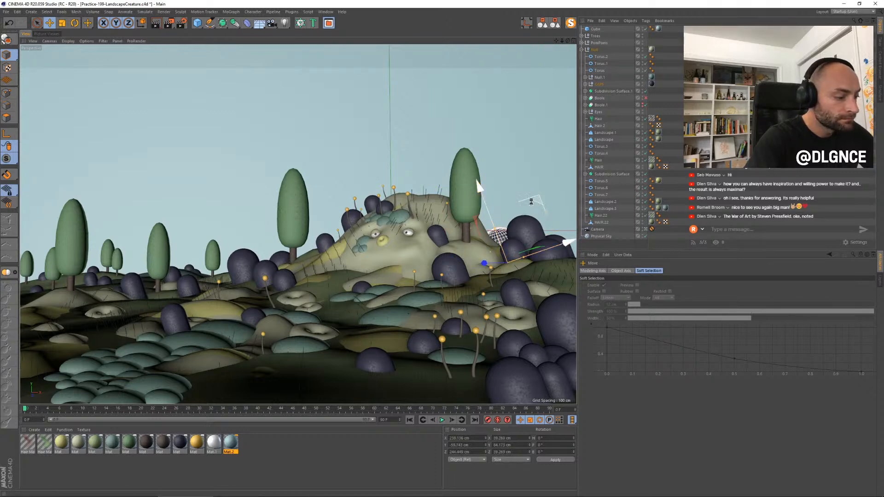
Step: Render the scene with the repositioned capsule rock and flip between it and the previous render
key(shift+r)
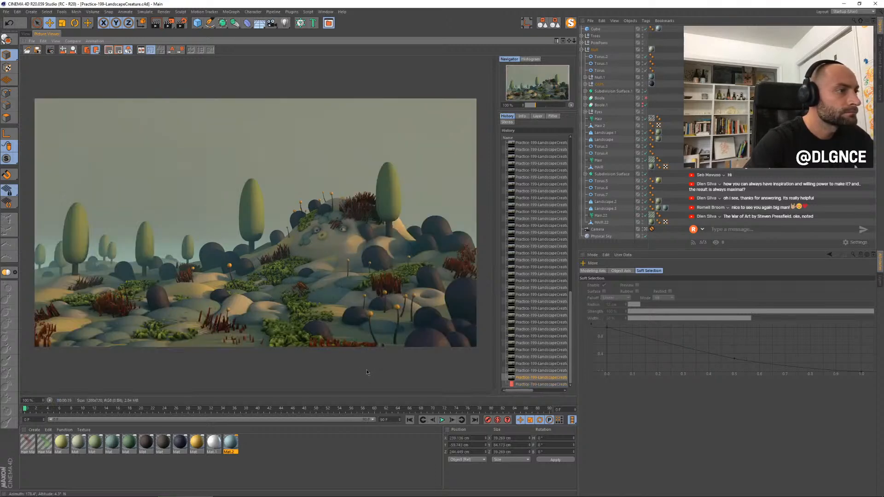
key(Down)
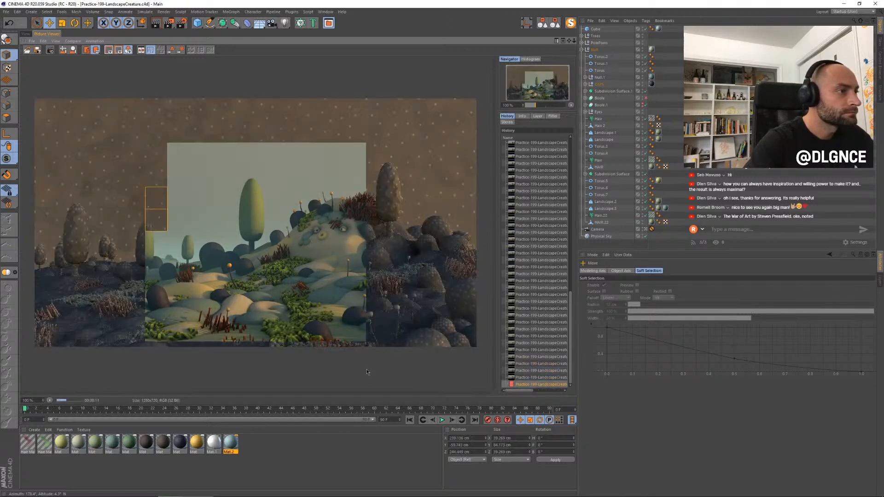
key(Up)
key(shift+r)
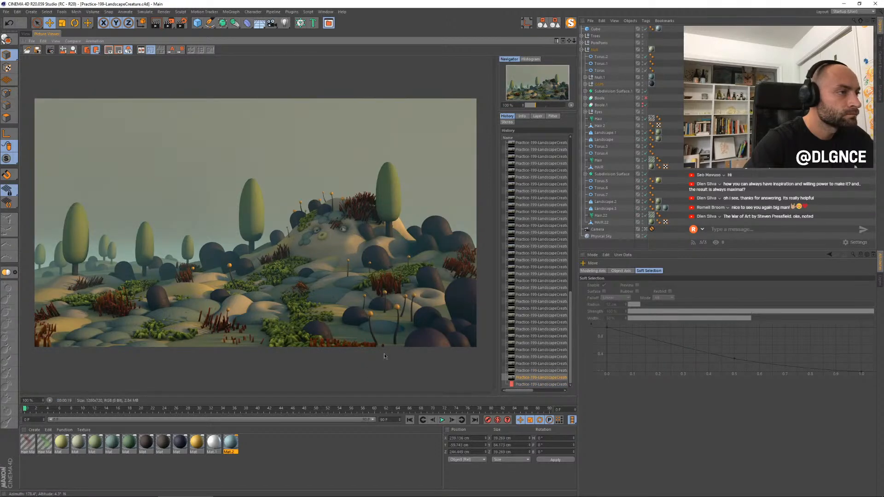
Step: Reposition a pom-pom plant at the top of the creature's hill, turn it to a new direction, and adjust its height
click(26, 35)
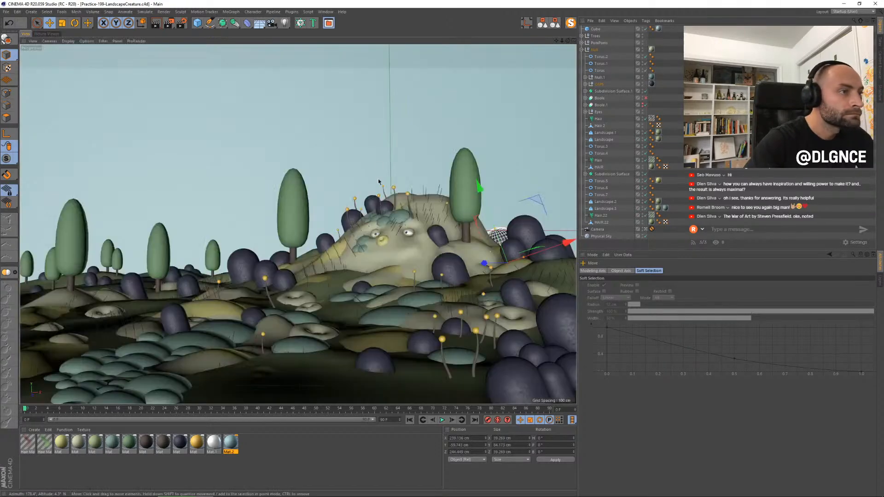
click(385, 206)
drag(371, 178, 371, 174)
drag(371, 208, 352, 157)
click(379, 198)
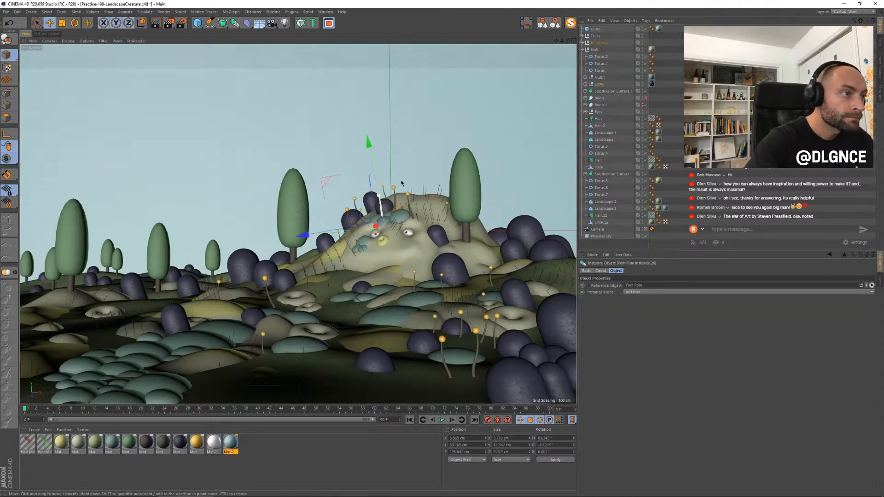
drag(431, 163, 431, 167)
key(r)
drag(368, 196, 439, 203)
key(e)
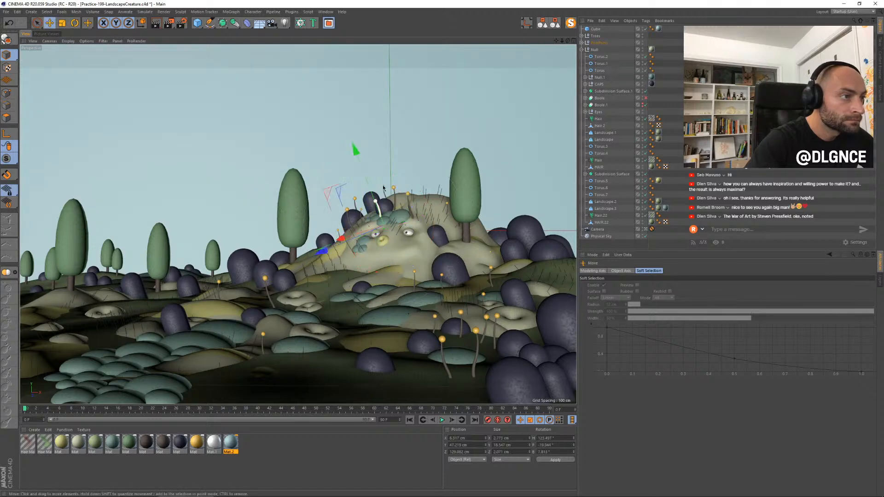
drag(355, 149, 370, 181)
Step: Check the adjusted hilltop pom-pom plant in a new test render
click(387, 149)
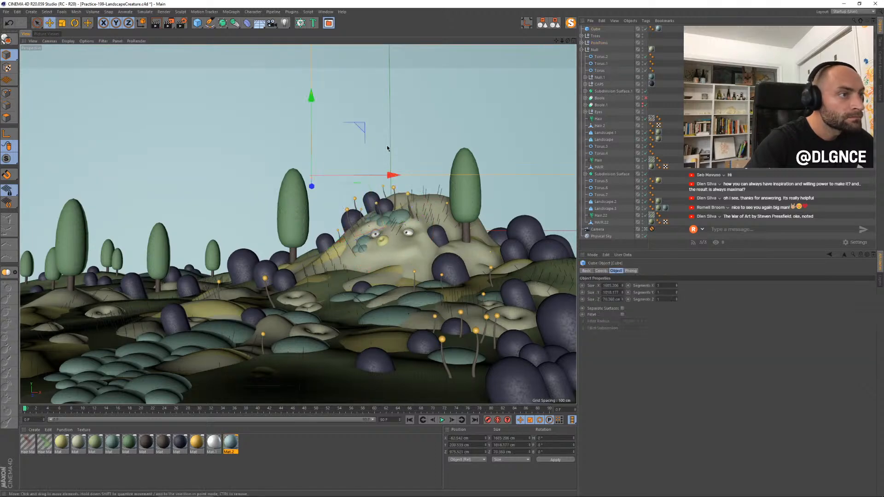
click(52, 34)
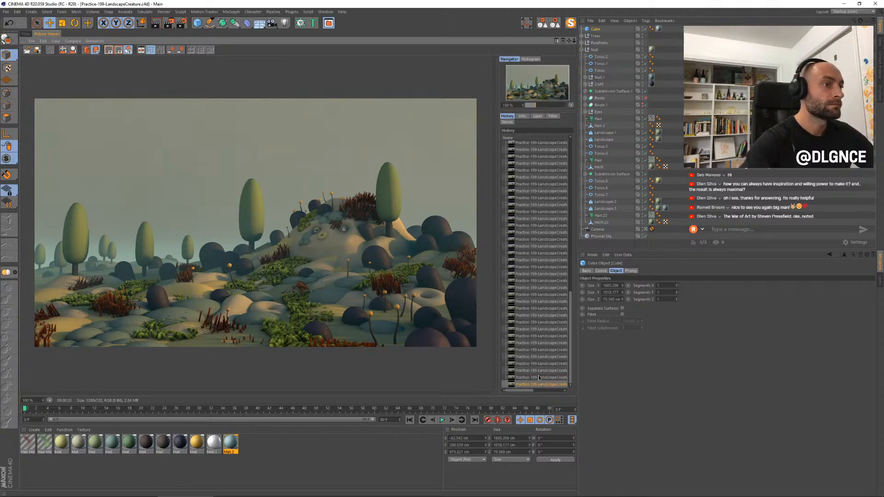
click(25, 34)
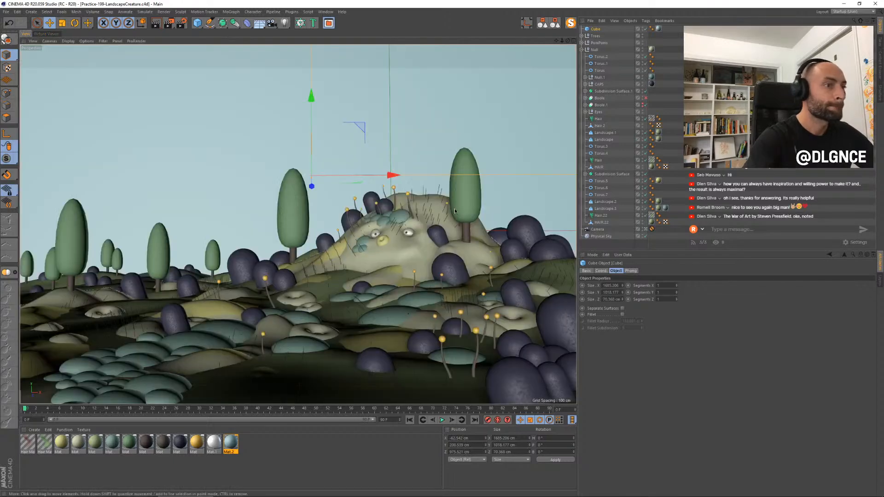
Step: Duplicate the distant capsule rock at the hill's right foot and place the copy farther right
click(522, 226)
ctrl+drag(522, 226, 591, 229)
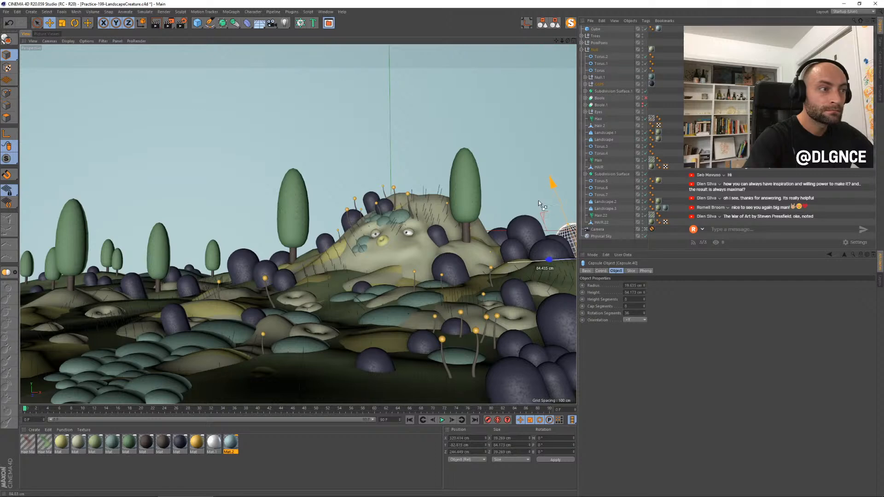
Step: Copy the distant landscape on the far left to the area behind the right-hand rocks, then raise and rotate the copy
click(166, 279)
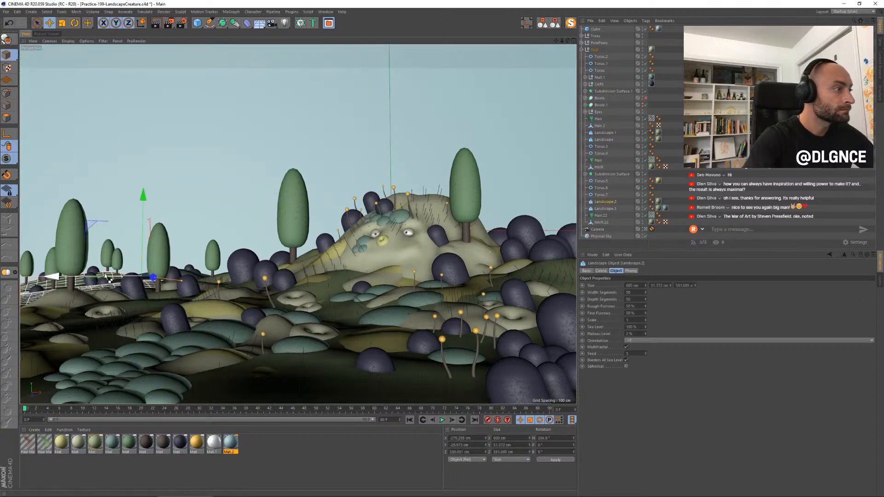
key(w)
ctrl+drag(85, 278, 207, 279)
drag(496, 225, 483, 181)
key(r)
drag(545, 225, 508, 230)
key(e)
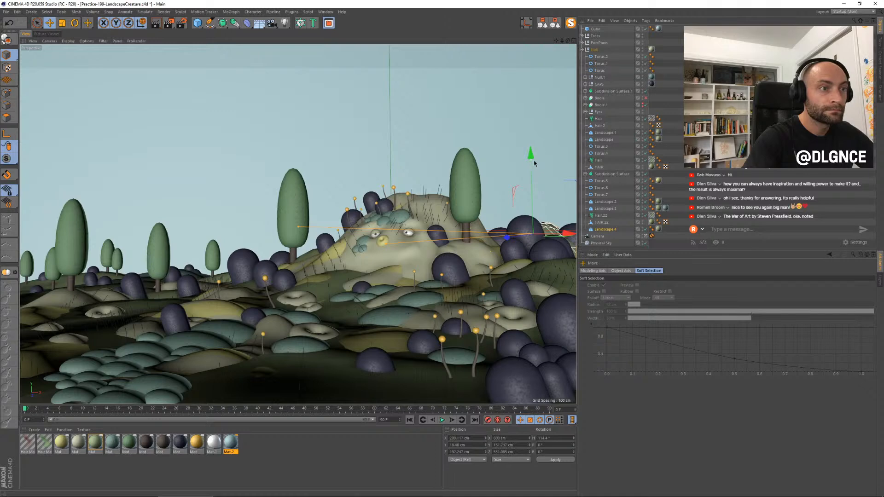
Step: Rotate the copied landscape further, lower it behind the right-hand rocks, and nudge the duplicated capsule rock beside it
key(r)
drag(529, 233, 512, 219)
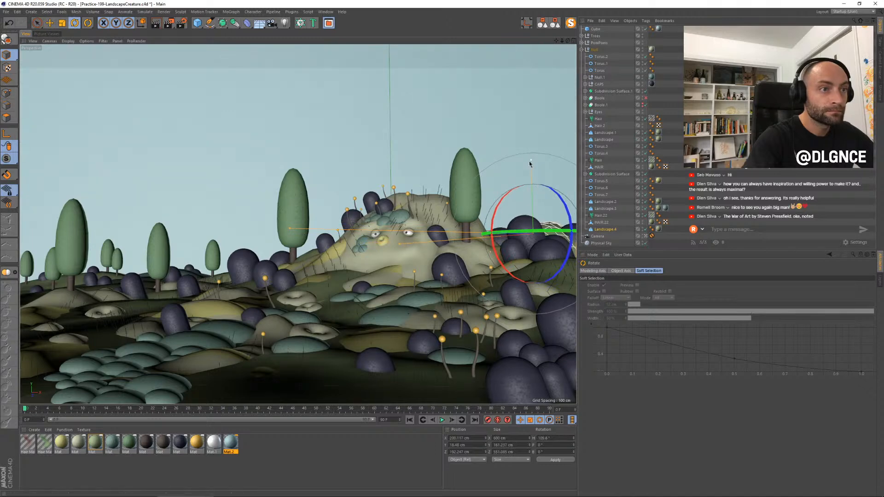
key(e)
drag(531, 183, 529, 193)
click(568, 231)
mouse_move(558, 261)
mouse_down()
mouse_move(539, 261)
mouse_move(558, 261)
mouse_up()
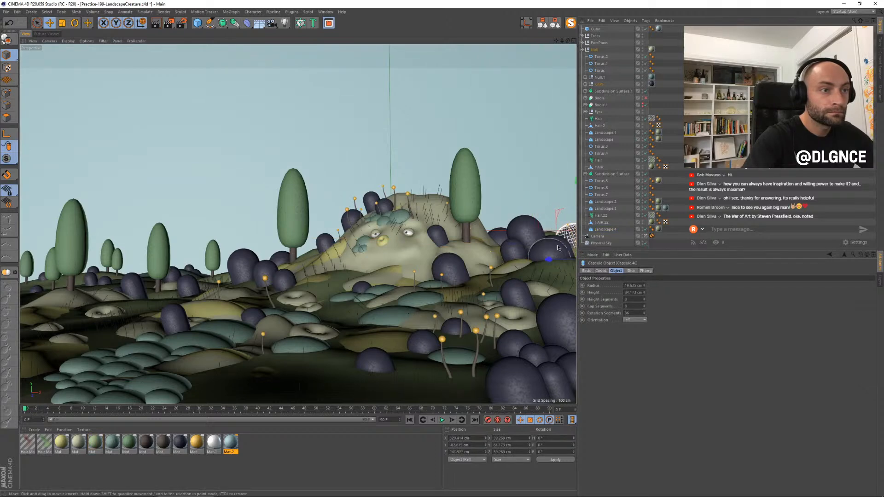
Step: Render the scene with the added background rock and landscape, and flip repeatedly through the recent renders in the history to compare them
click(45, 34)
click(26, 34)
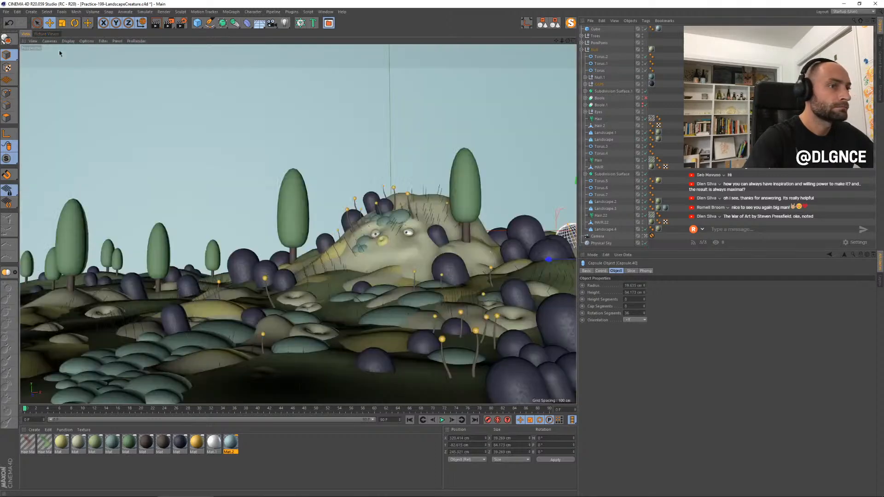
key(shift+r)
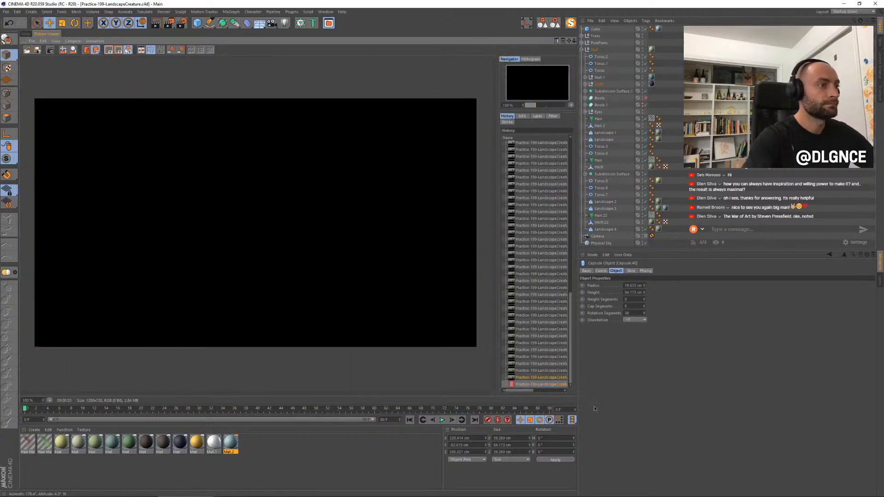
click(535, 377)
key(Up)
key(Up)
key(Up)
key(Down)
key(Down)
key(Down)
key(Down)
key(Up)
key(Up)
key(Up)
key(Up)
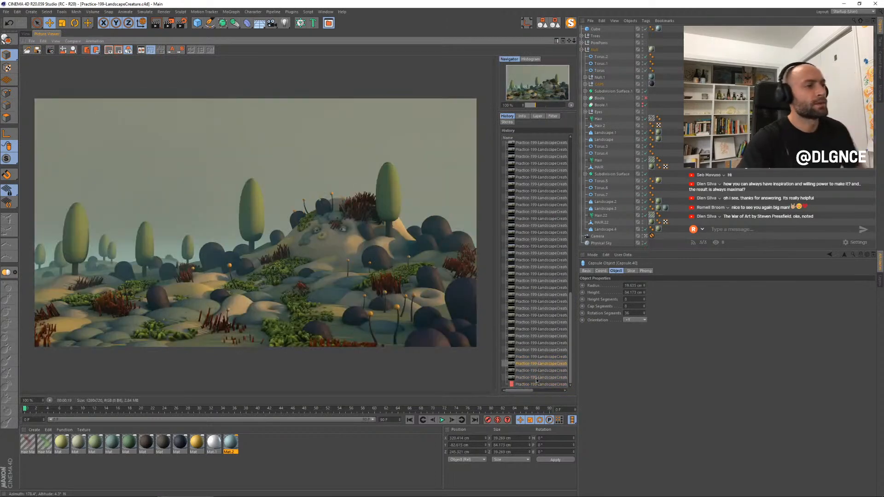
key(Down)
key(Down)
key(Down)
key(Up)
key(Up)
key(Up)
key(Down)
key(Down)
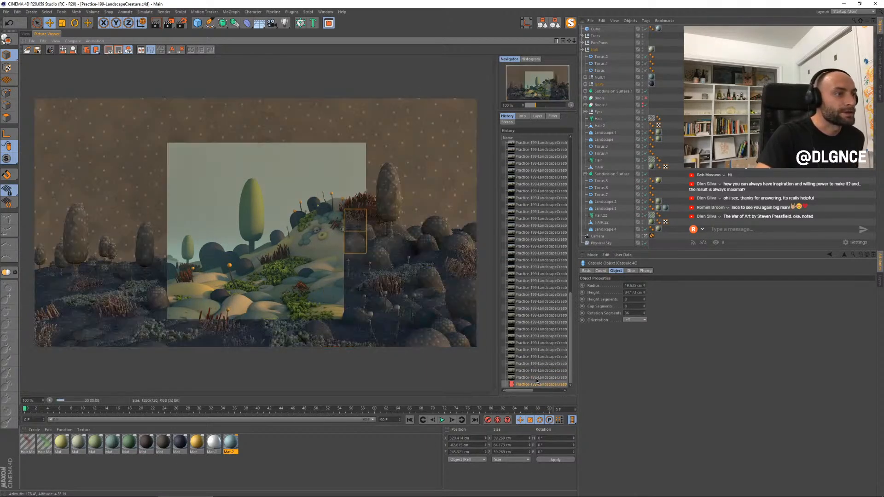
key(Up)
key(Up)
key(Down)
key(Down)
key(Down)
key(Down)
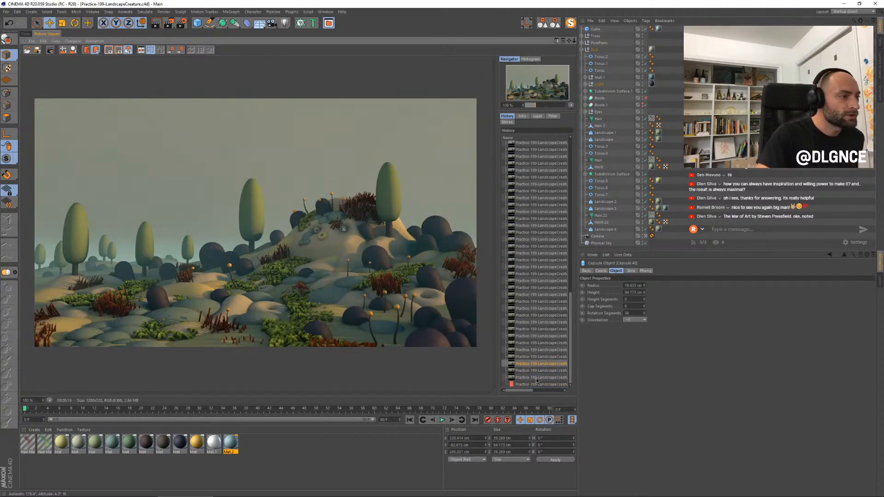
key(Up)
key(Up)
key(Up)
key(Up)
key(Down)
key(Down)
key(Down)
key(Down)
key(Up)
key(Up)
key(Up)
key(Up)
key(Up)
key(Down)
key(Down)
key(Down)
key(Down)
key(Down)
key(Up)
key(Up)
key(Up)
key(Up)
key(Up)
key(Down)
key(Down)
key(Down)
key(Down)
key(Down)
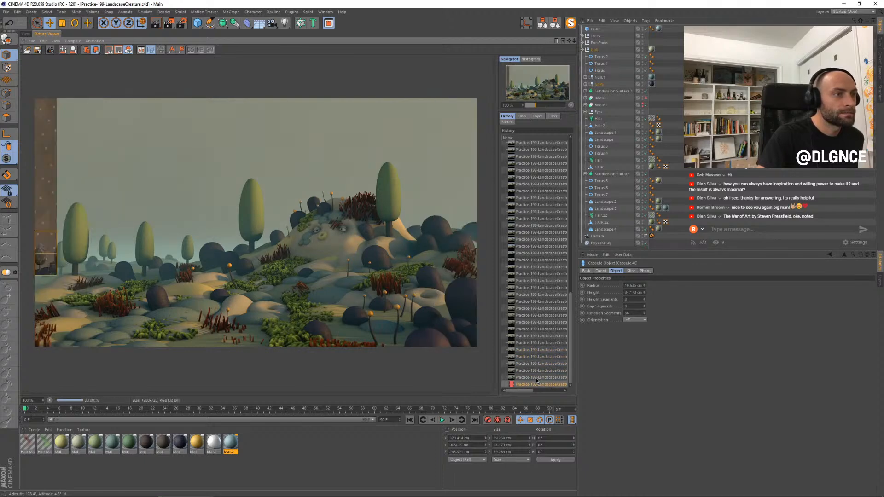
key(Up)
key(Down)
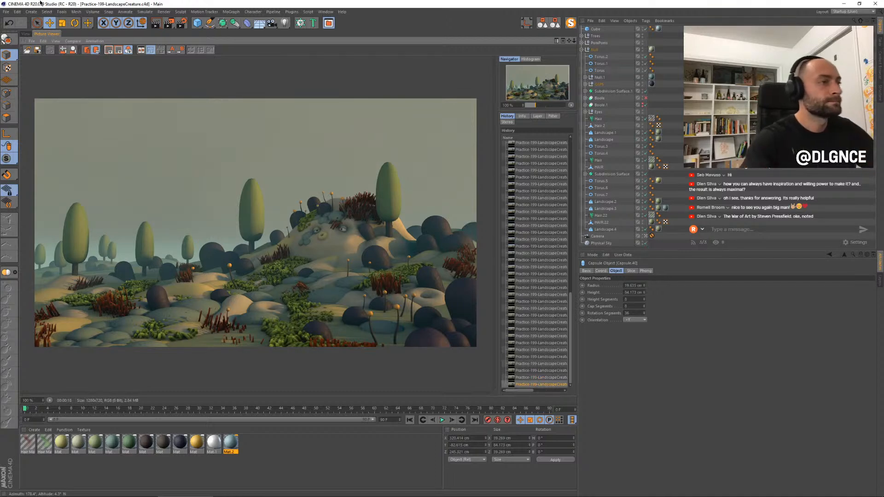
Step: Move the two distant capsule rocks and the copied landscape together behind the right-hand rocks, and render the scene
click(25, 34)
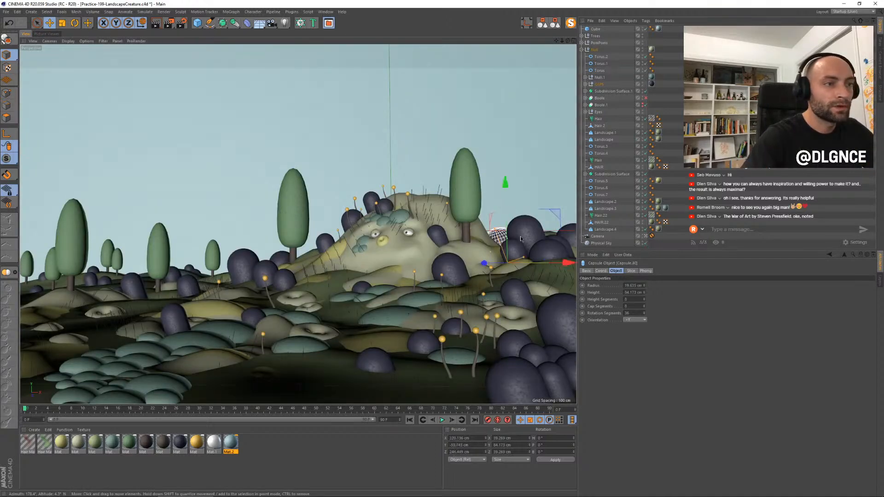
shift+click(551, 234)
shift+click(568, 234)
drag(530, 257, 515, 257)
drag(490, 207, 503, 203)
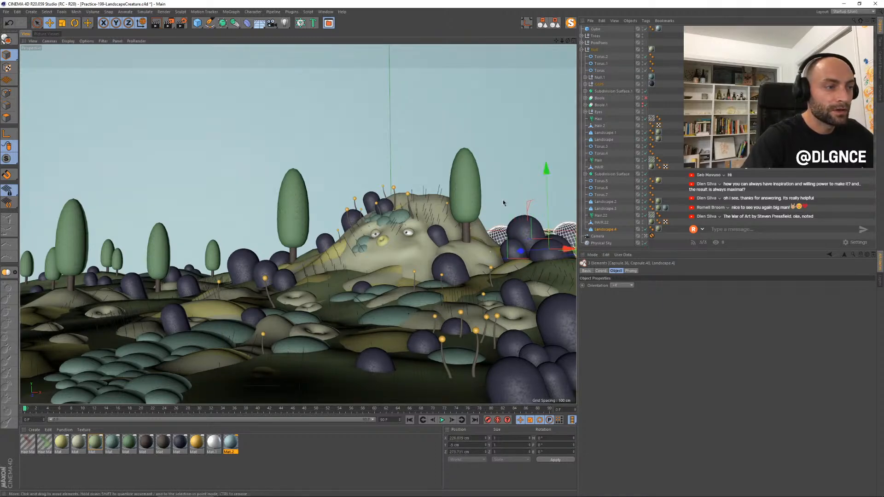
click(169, 22)
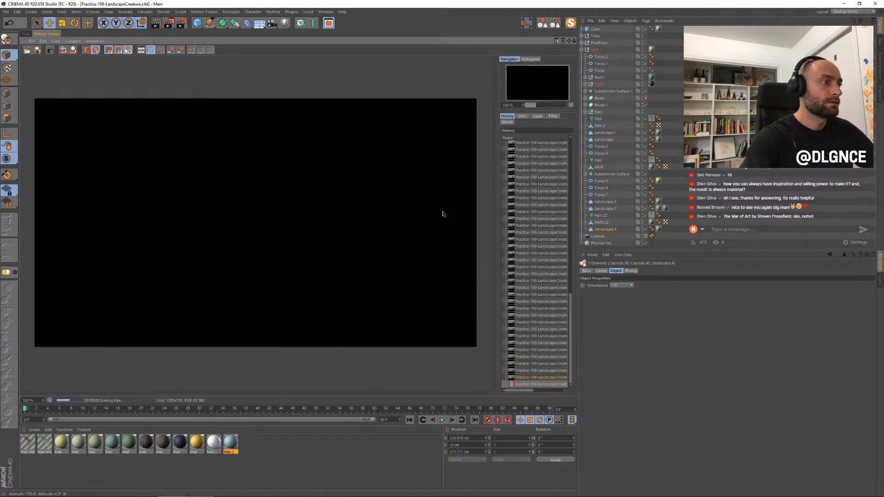
Step: Lock the output aspect ratio in the render settings and set the width to 1920 pixels
click(181, 22)
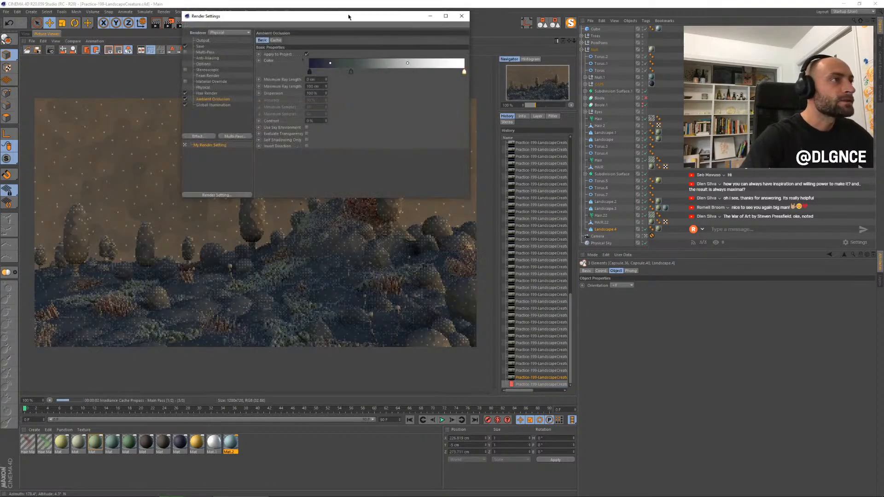
click(346, 13)
click(286, 18)
drag(286, 17, 433, 128)
click(350, 150)
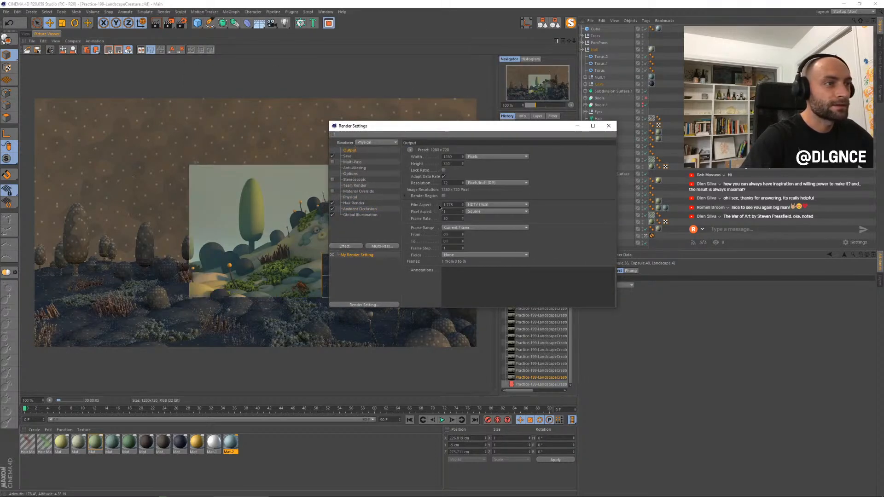
click(443, 171)
drag(458, 157, 416, 160)
text(19)
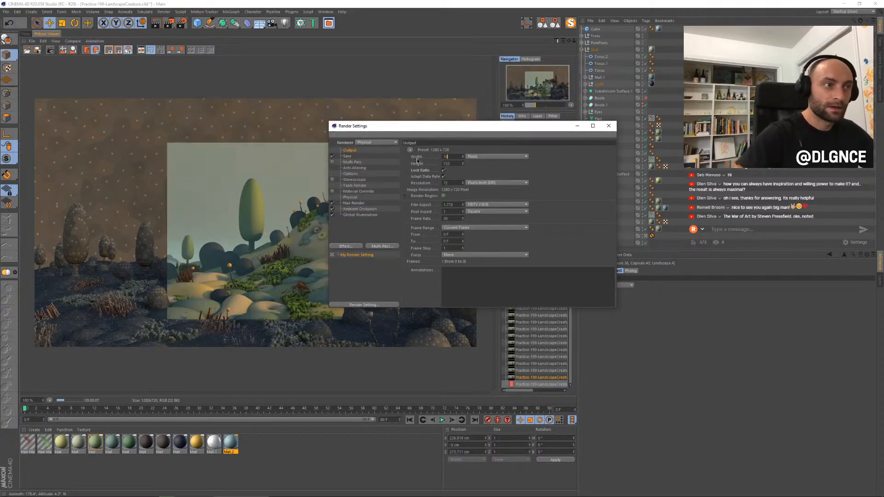
Step: Set the Physical renderer's sampling quality to Medium
click(354, 168)
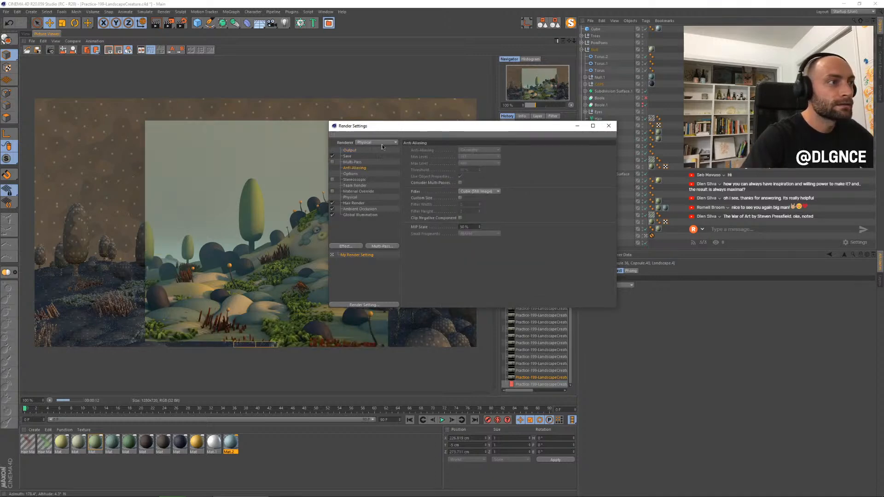
click(350, 198)
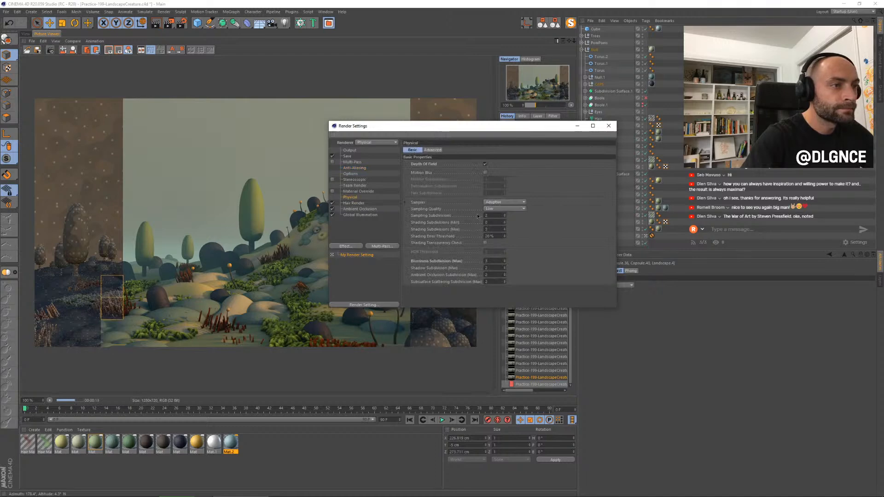
click(501, 208)
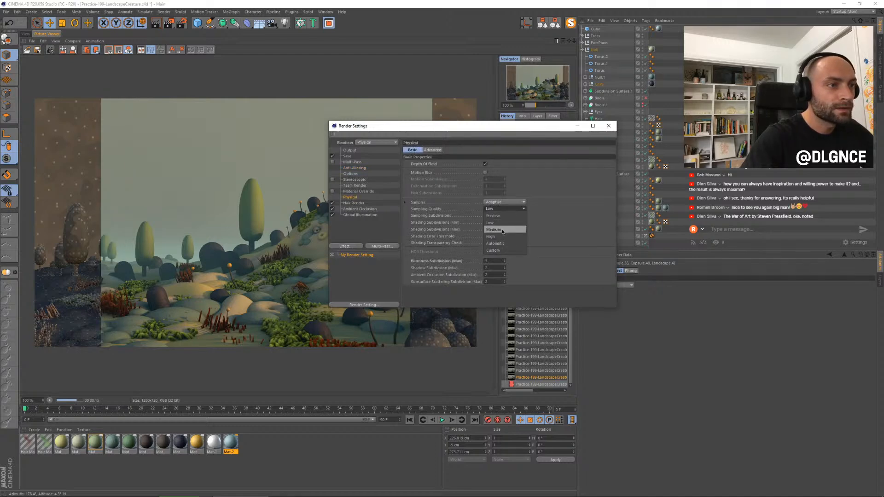
click(501, 229)
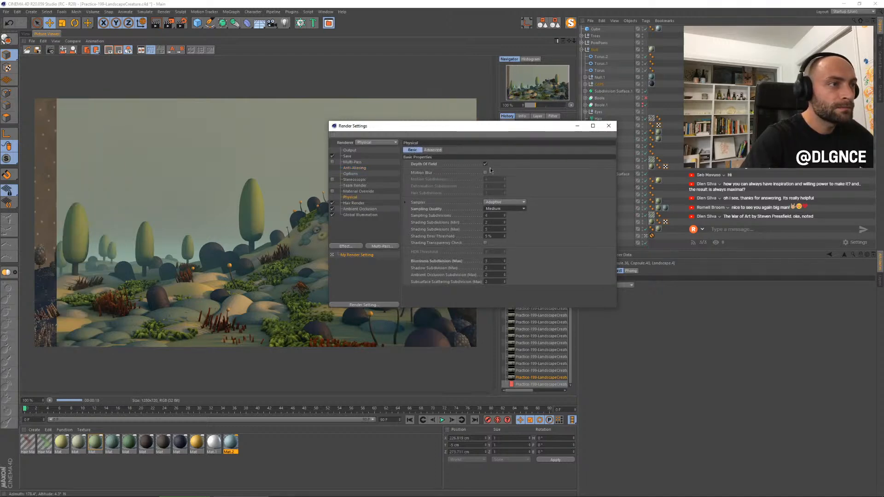
Step: Review the ambient occlusion and global illumination settings, including the sample options and the irradiance cache's record density
click(360, 209)
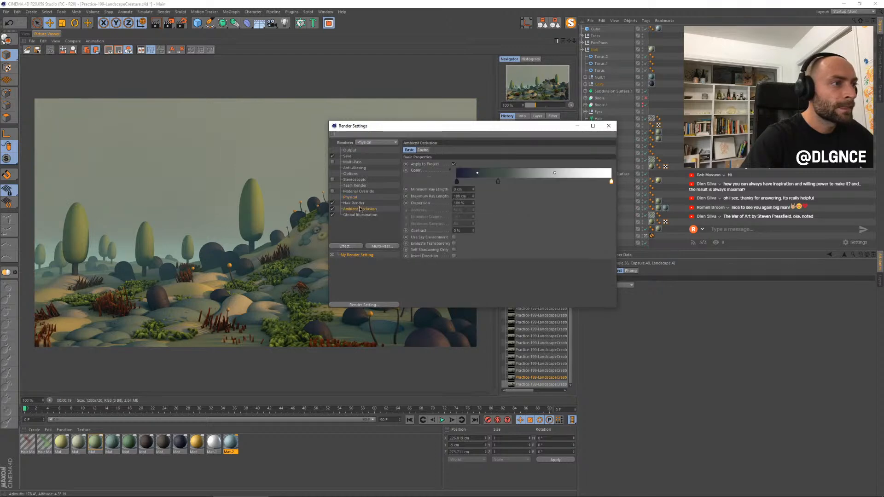
click(360, 215)
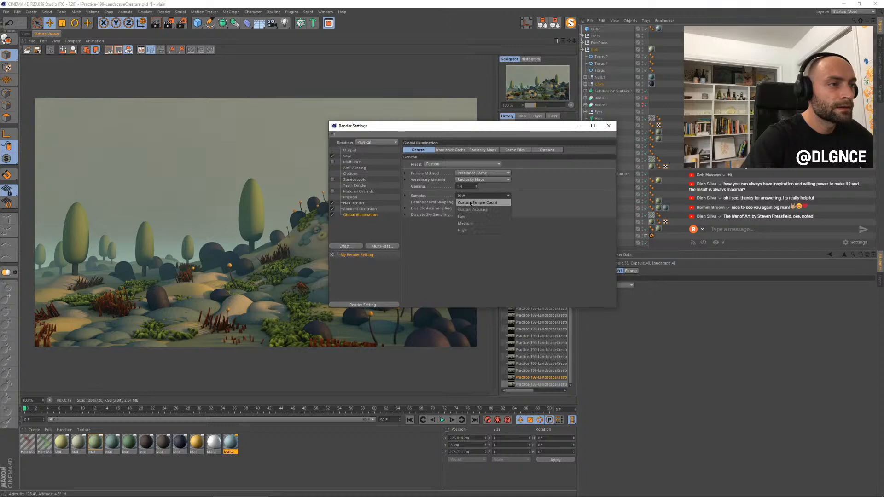
click(450, 150)
click(454, 164)
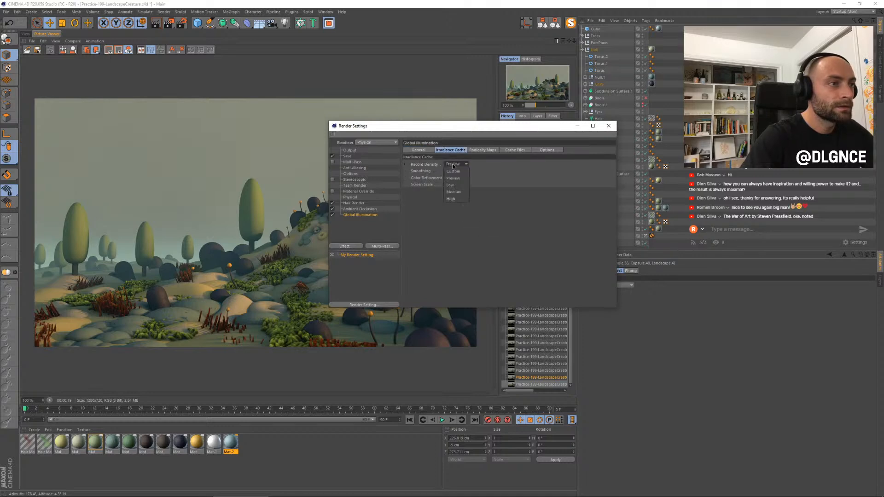
click(608, 126)
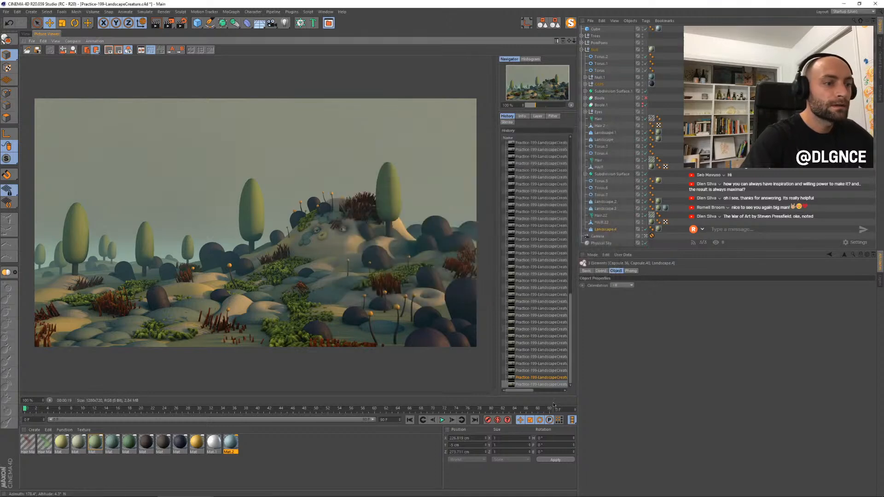
Step: Inspect the latest render up close, start a new render at 1920 x 1080, and fit it in the viewer
scroll(273, 238, down, 9)
scroll(261, 255, up, 5)
scroll(266, 271, up, 2)
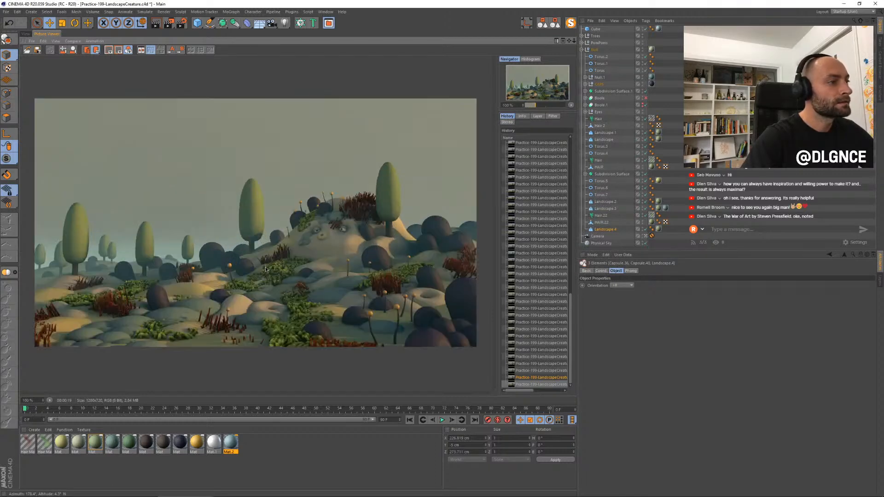
key(shift+r)
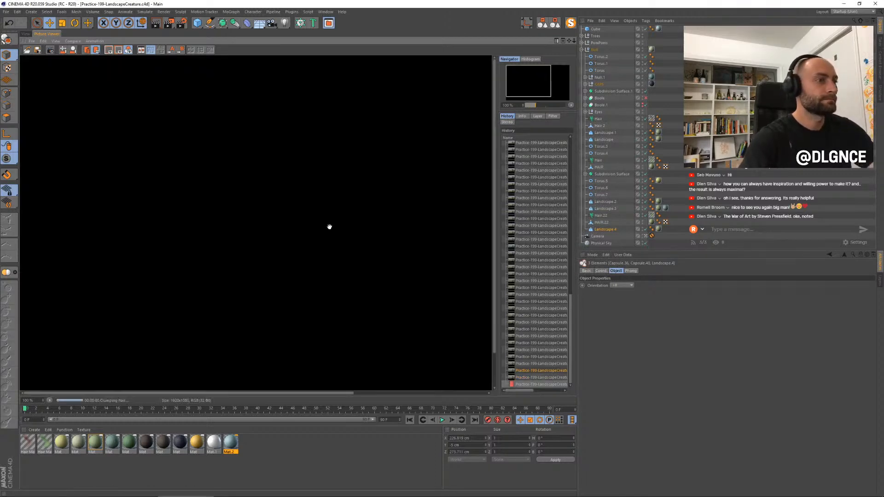
scroll(357, 238, down, 1)
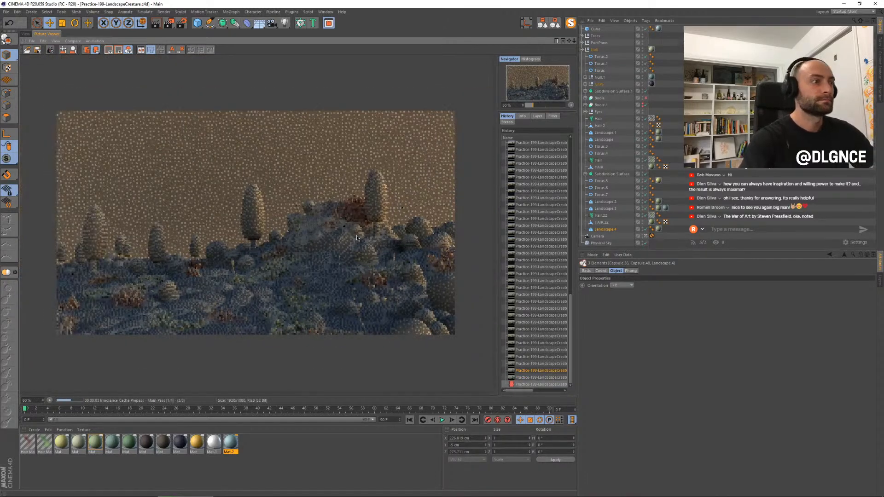
Step: Launch Photoshop while the 1920 x 1080 render keeps running
mouse_move(374, 496)
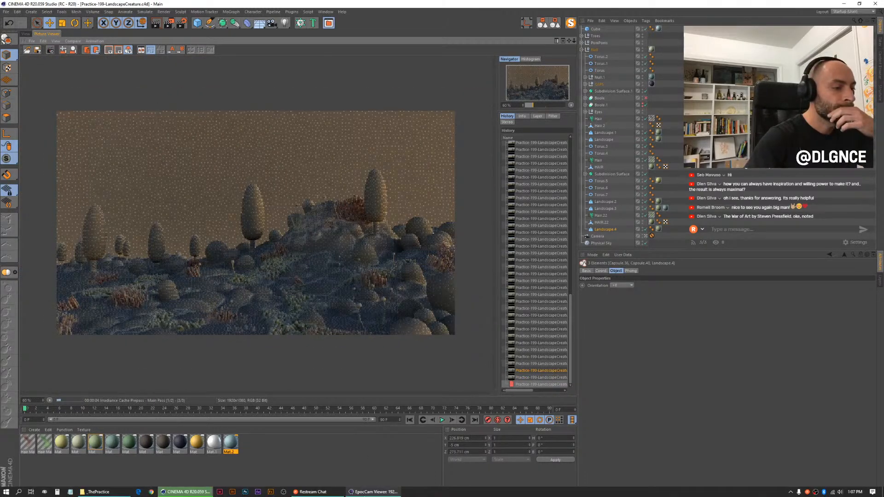
click(246, 495)
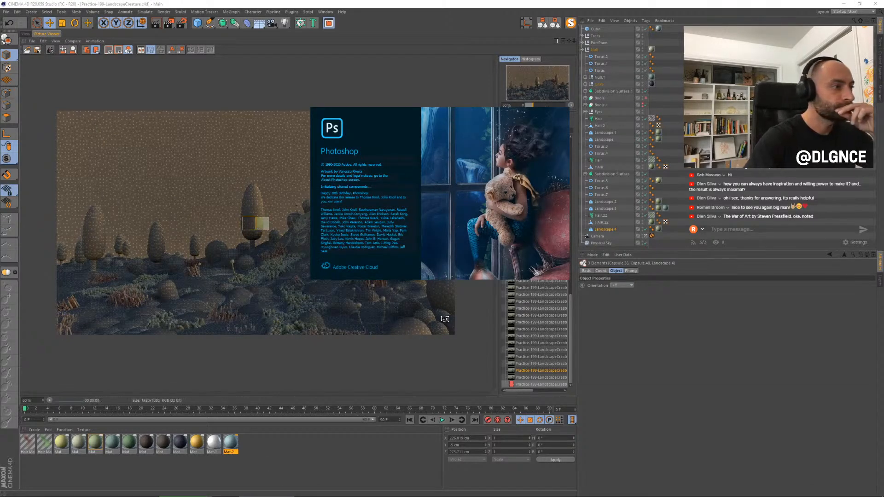
Step: Flip back and forth between the running render and the most recent earlier renders in the history to compare them
click(534, 377)
key(Up)
key(Up)
key(Up)
key(Down)
key(Down)
key(Down)
key(Down)
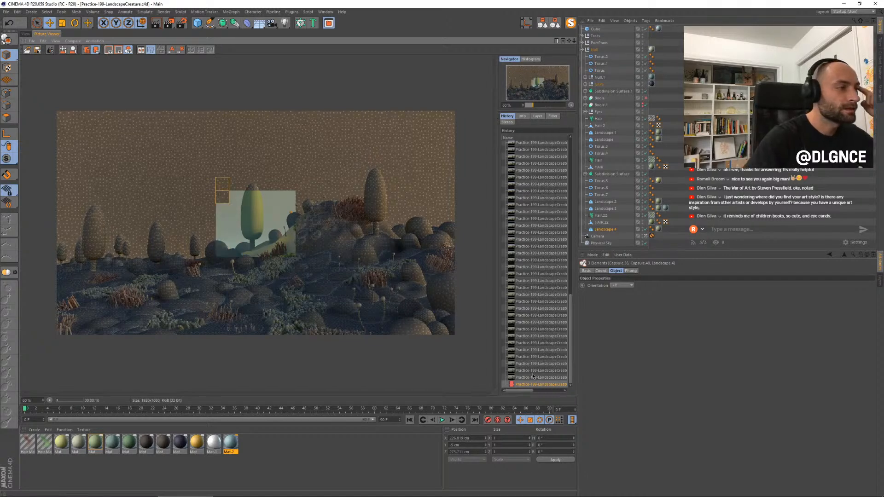
key(Up)
key(Up)
key(Up)
key(Up)
key(Up)
key(Down)
key(Down)
key(Down)
key(Down)
key(Down)
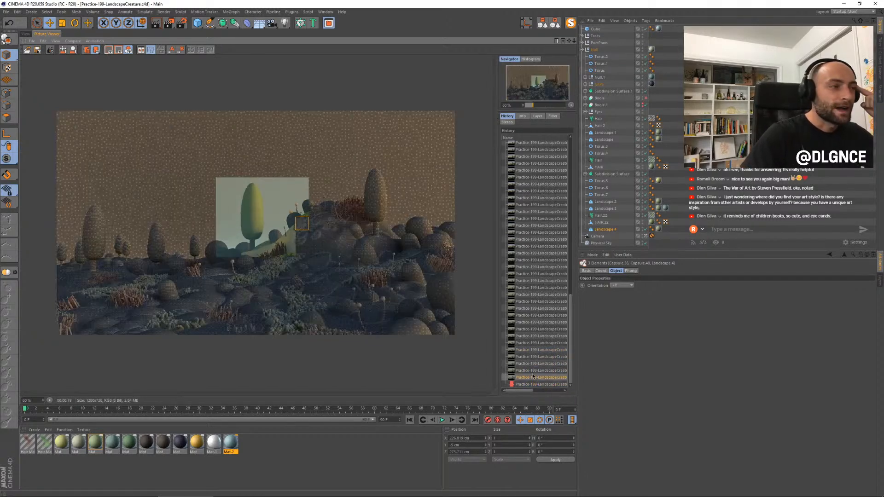
key(Up)
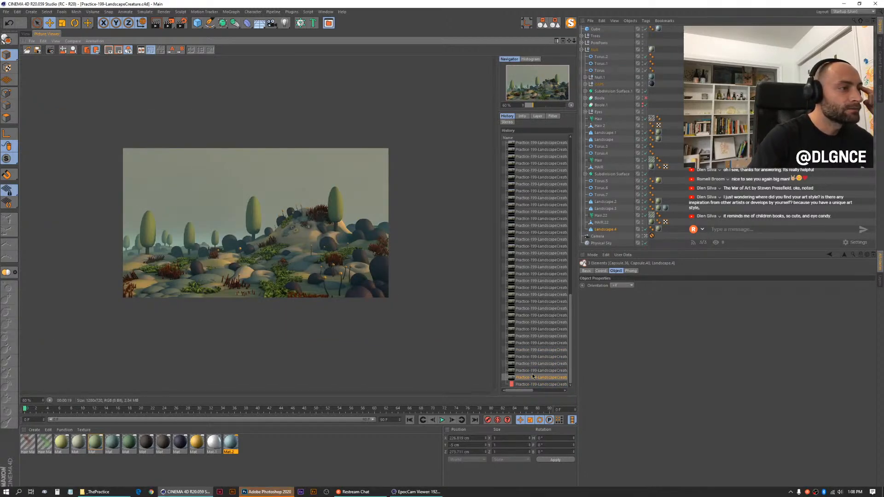
Step: Compare the running render's tree and creature hill up close with the previous renders, including the background trees
scroll(367, 266, up, 2)
click(524, 384)
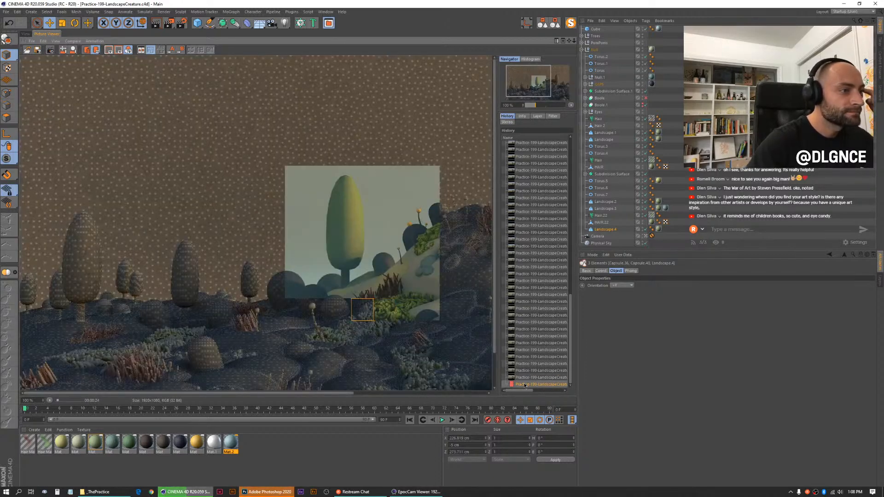
drag(416, 266, 307, 229)
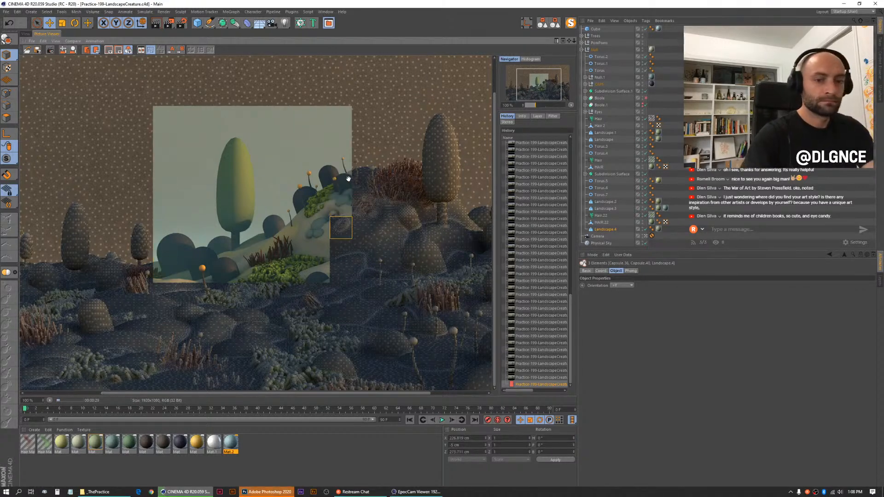
click(538, 370)
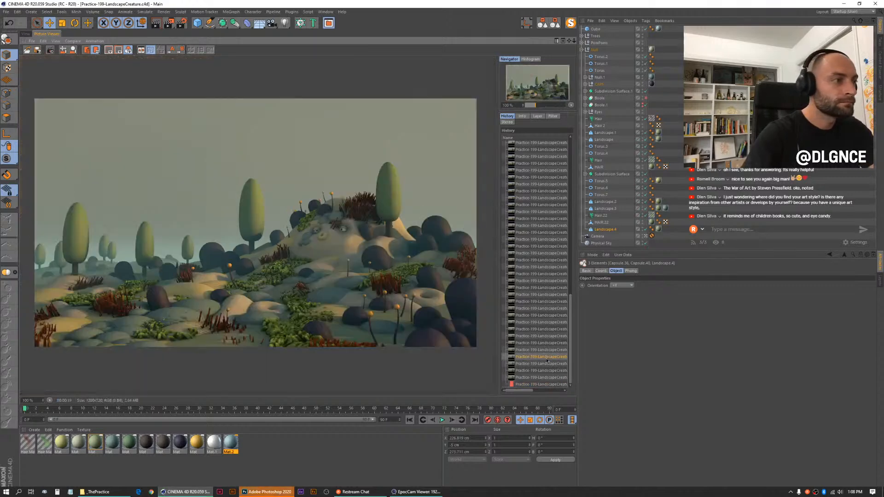
key(Down)
key(Down)
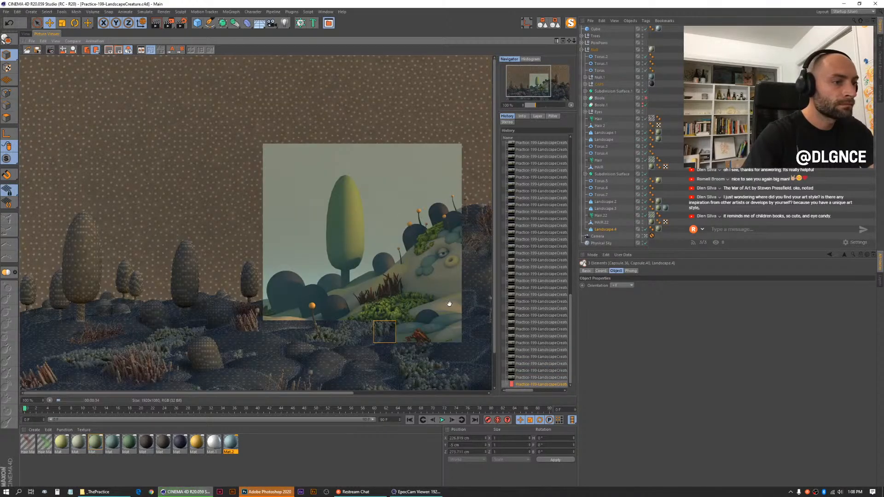
drag(454, 306, 264, 274)
key(Up)
key(Up)
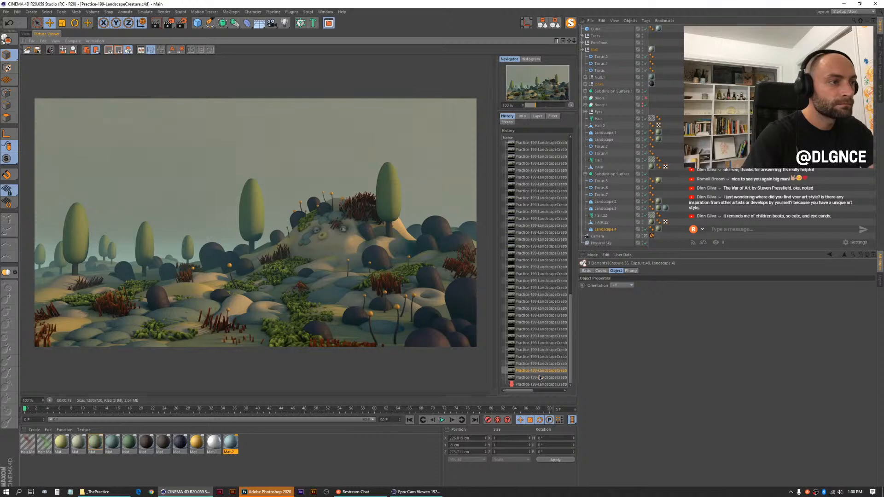
click(539, 378)
key(Up)
key(Down)
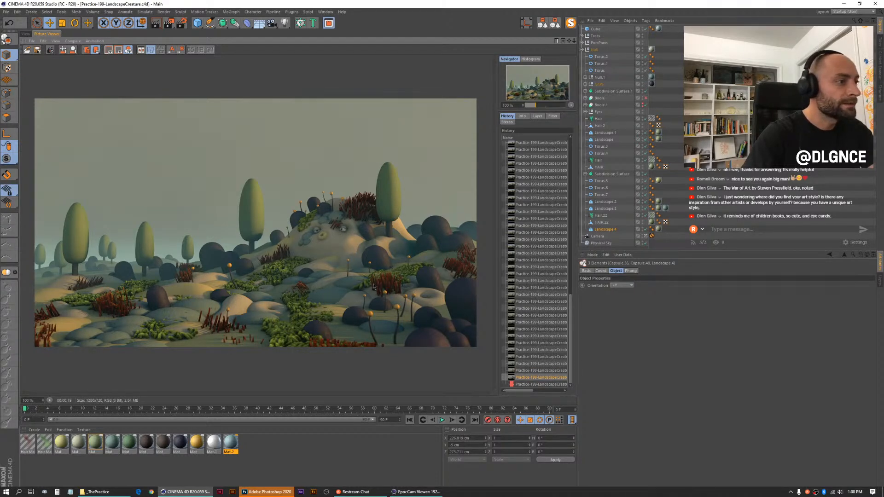
scroll(104, 270, up, 4)
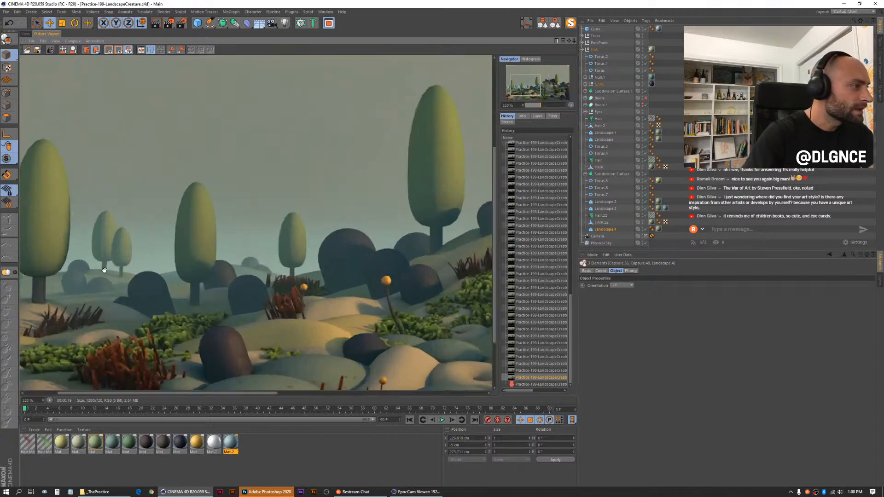
scroll(132, 278, down, 4)
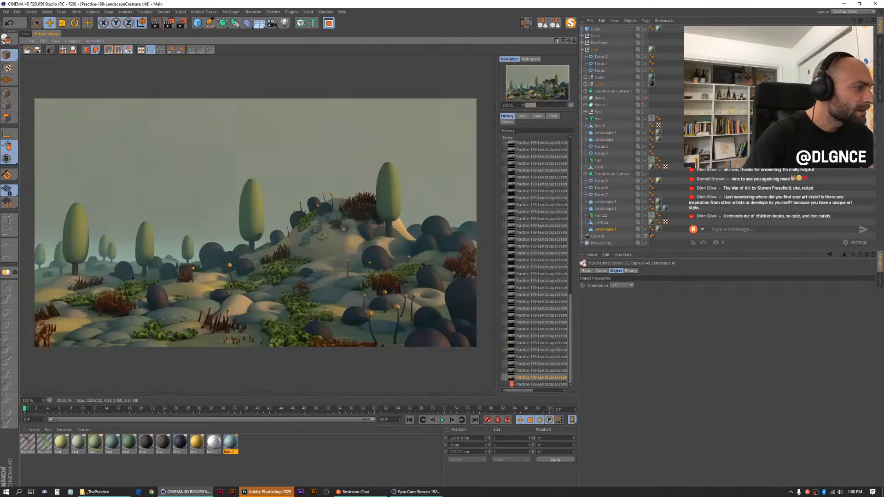
click(536, 384)
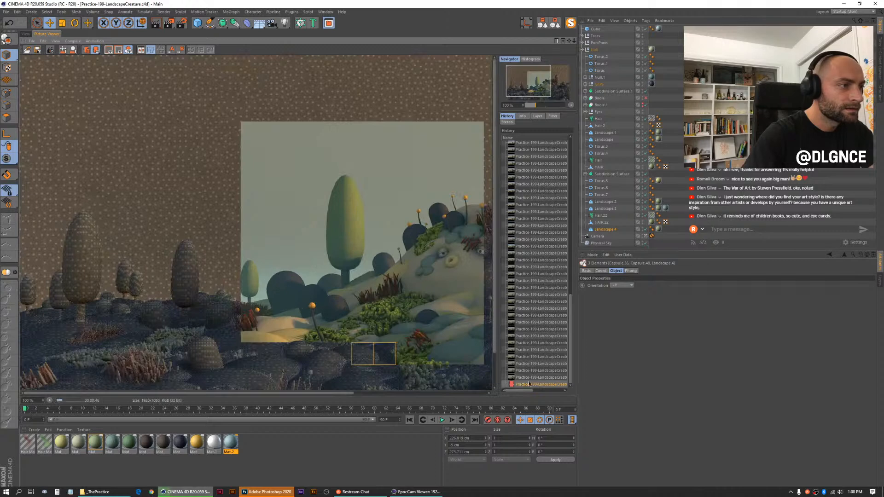
drag(336, 289, 252, 250)
drag(385, 285, 320, 275)
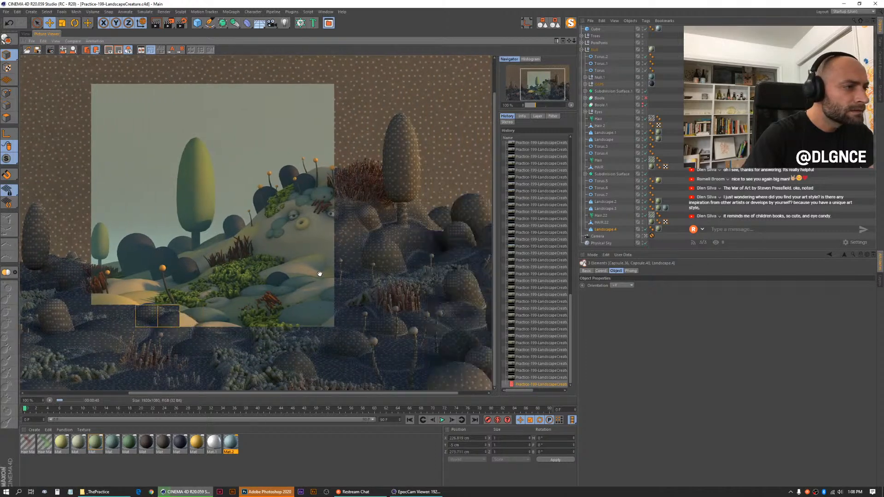
Step: Review the scene's progression through the render history, from the early bare-dune renders onward
click(536, 184)
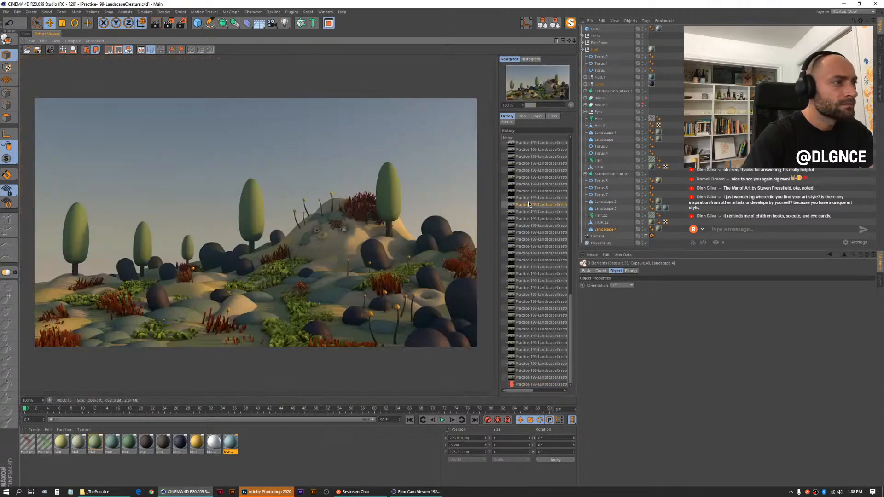
click(524, 171)
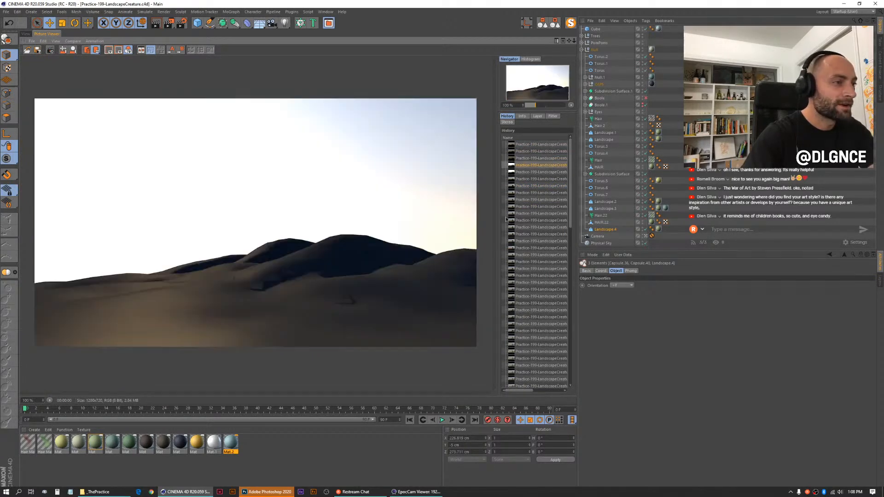
click(506, 215)
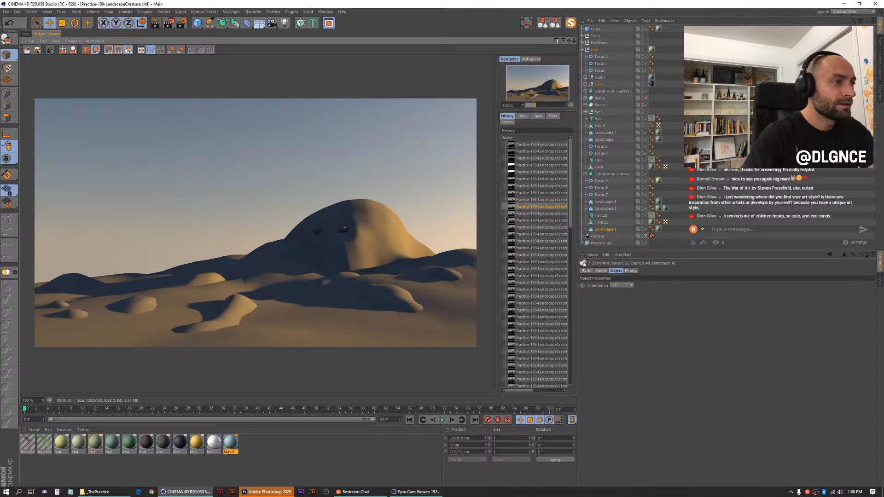
key(Down)
key(Down)
key(Down)
key(Down)
key(Down)
key(Down)
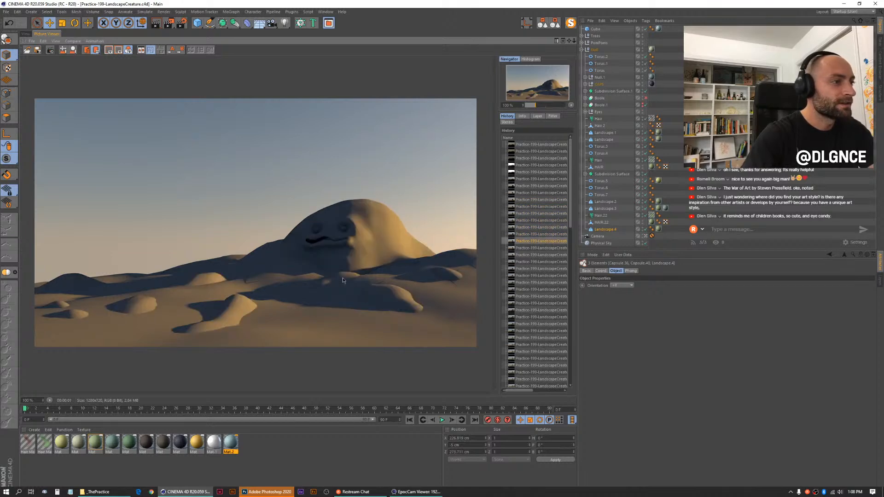
key(Down)
key(Down)
key(Down)
key(Down)
key(Down)
key(Down)
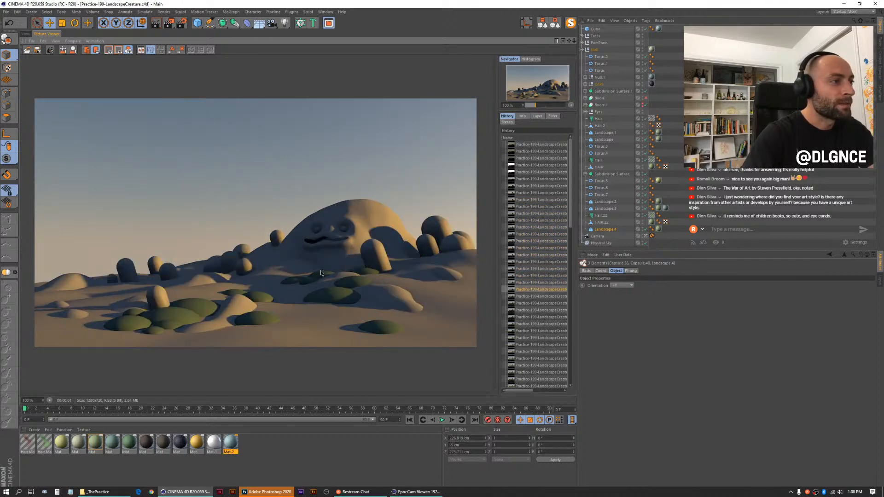
key(Down)
key(Down)
key(Down)
key(Down)
key(Down)
key(Down)
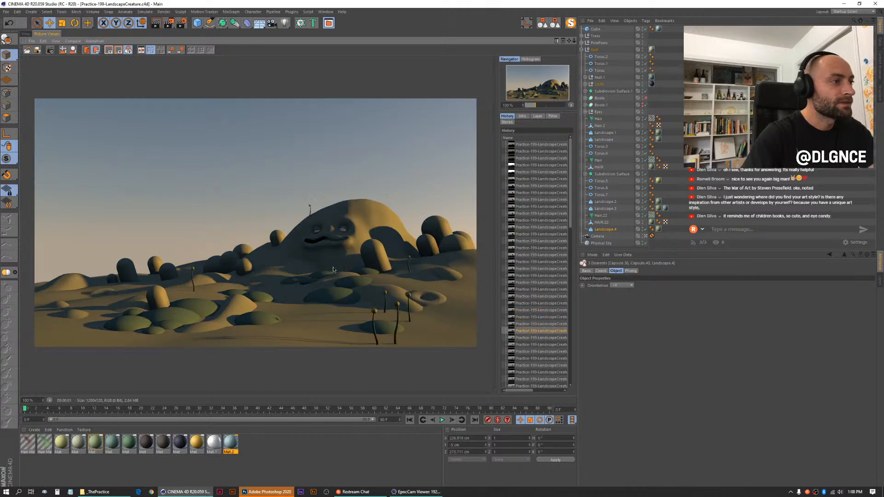
key(Down)
key(Down)
key(Down)
key(Down)
key(Down)
key(Down)
key(Down)
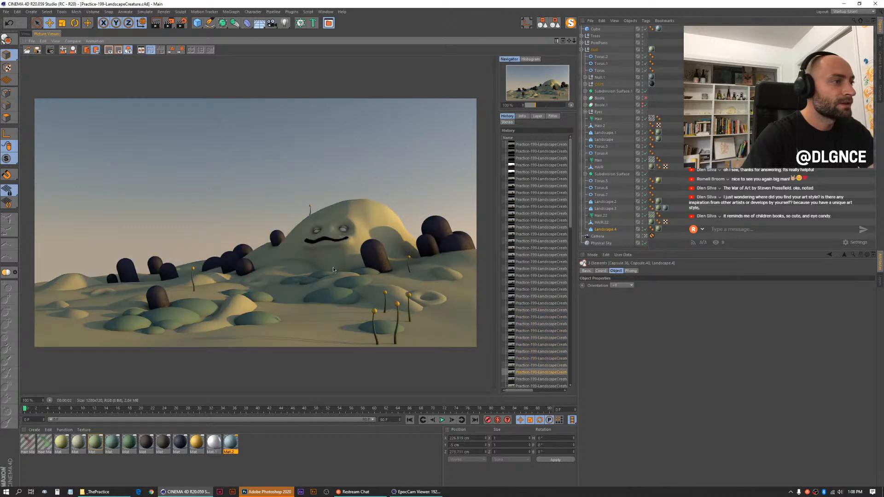
key(Down)
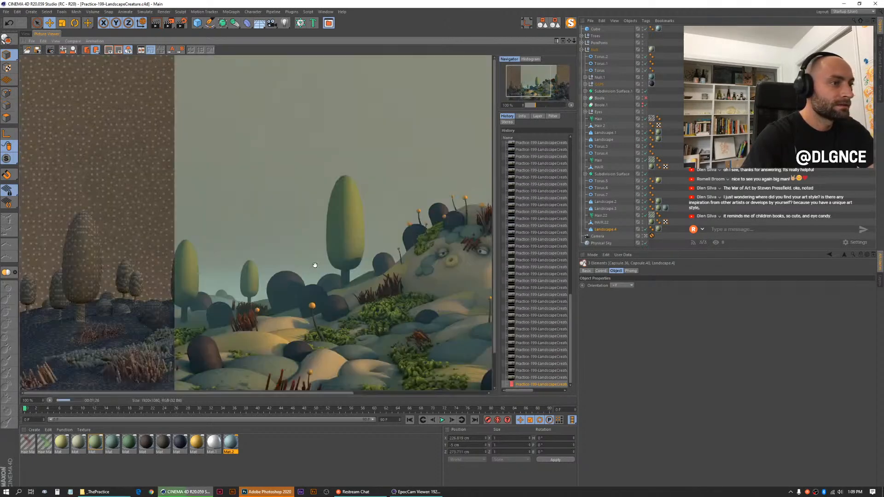
Step: Inspect the running render up close, checking the creature's face, plants, rocks and trees, and view the whole frame
drag(391, 320, 213, 215)
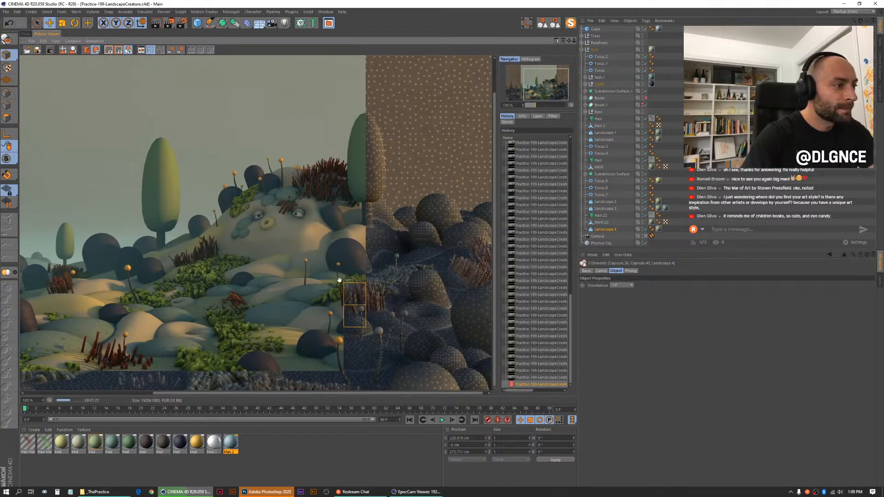
scroll(230, 339, up, 3)
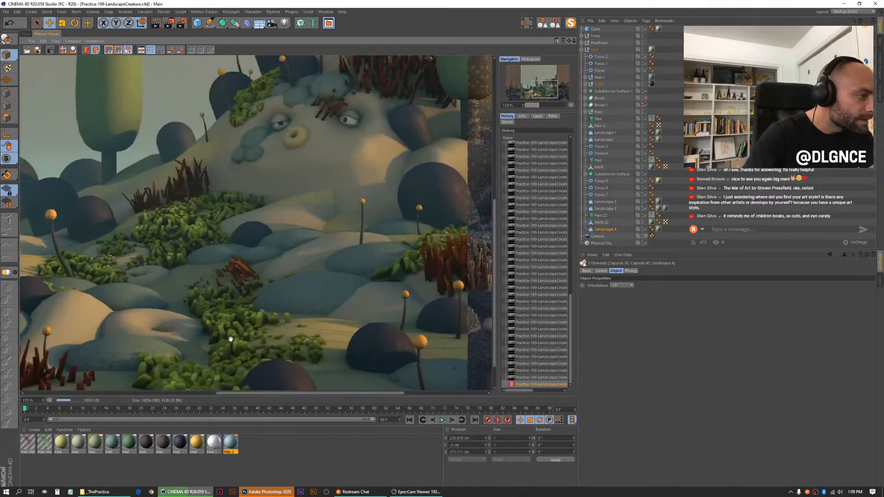
scroll(231, 339, down, 3)
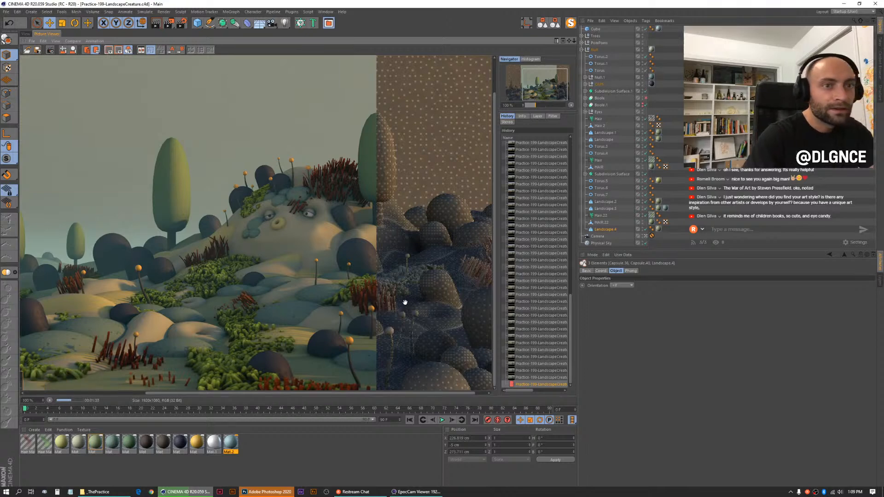
drag(387, 278, 430, 203)
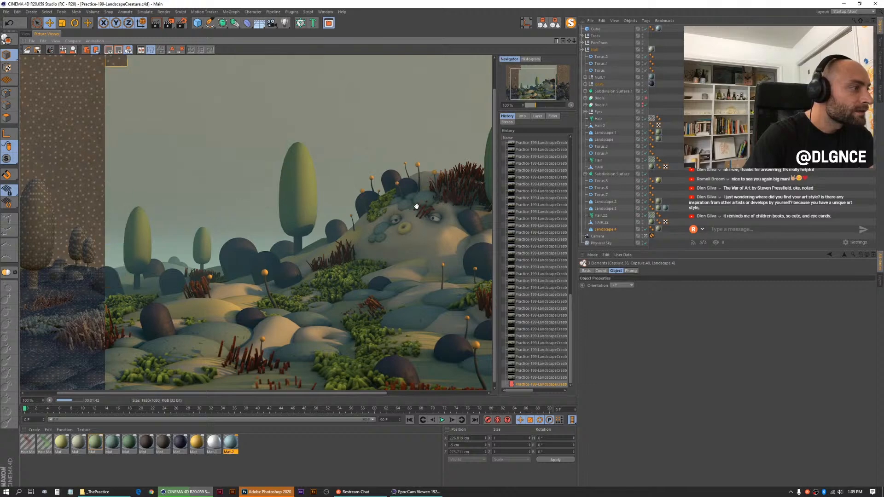
scroll(220, 280, down, 2)
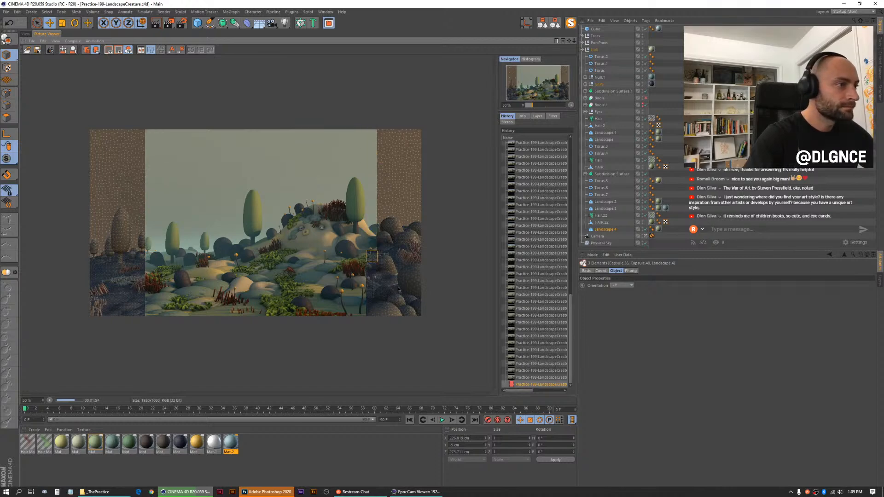
scroll(324, 192, up, 2)
drag(426, 244, 348, 243)
scroll(354, 250, down, 2)
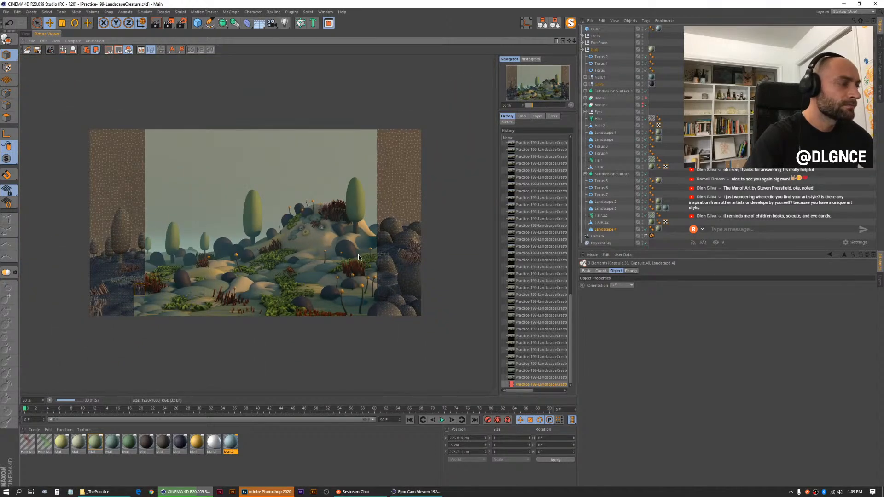
scroll(355, 257, down, 3)
scroll(350, 257, up, 3)
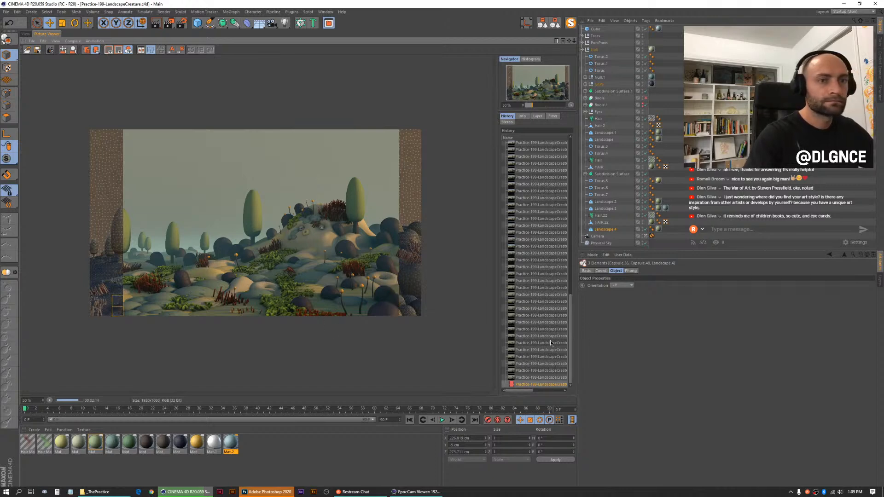
Step: Step through the latest earlier renders up to the running one and check its details against them
click(536, 331)
key(Down)
key(Down)
key(Down)
key(Down)
key(Down)
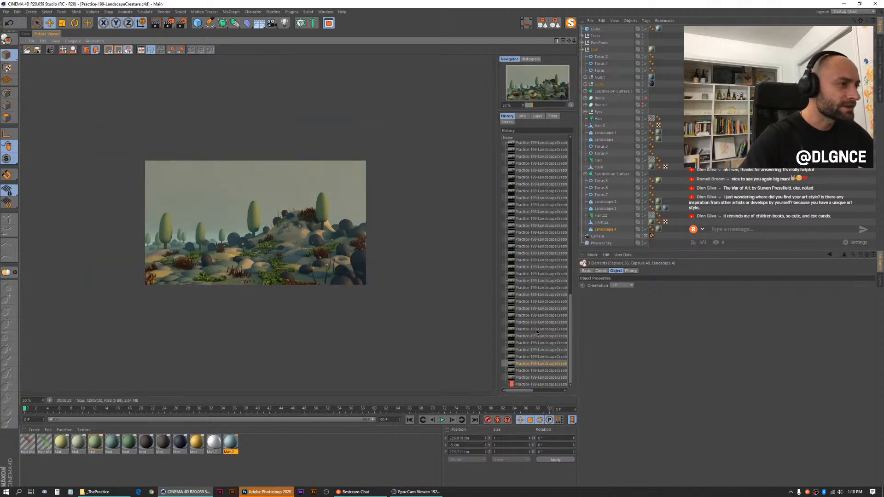
key(Down)
key(Down)
key(Down)
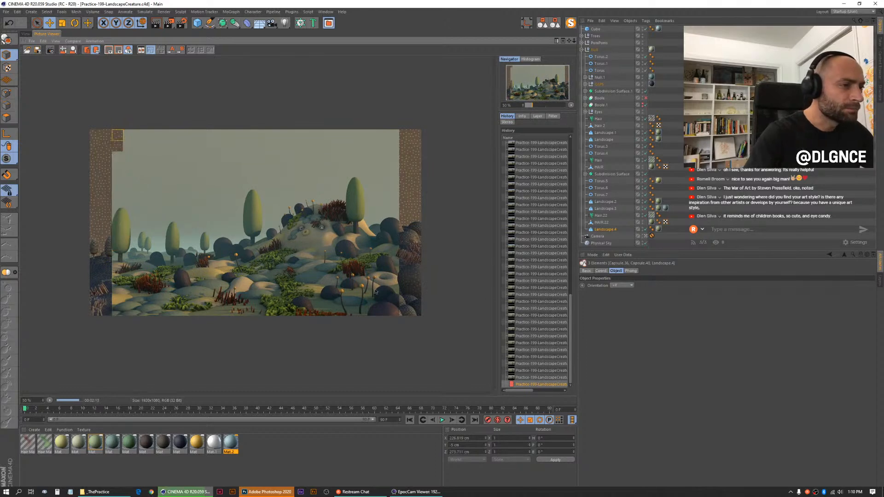
scroll(395, 283, up, 3)
scroll(391, 275, down, 3)
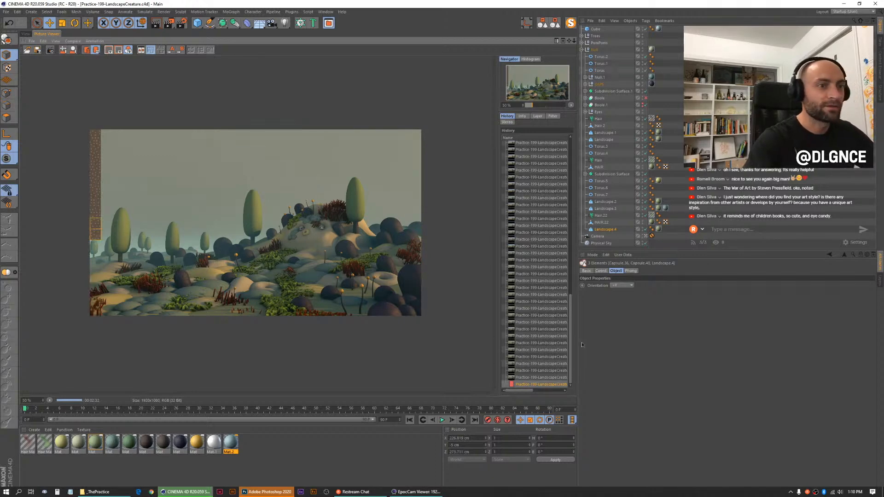
Step: Compare the finished 1920 x 1080 render with the two renders before it
click(549, 370)
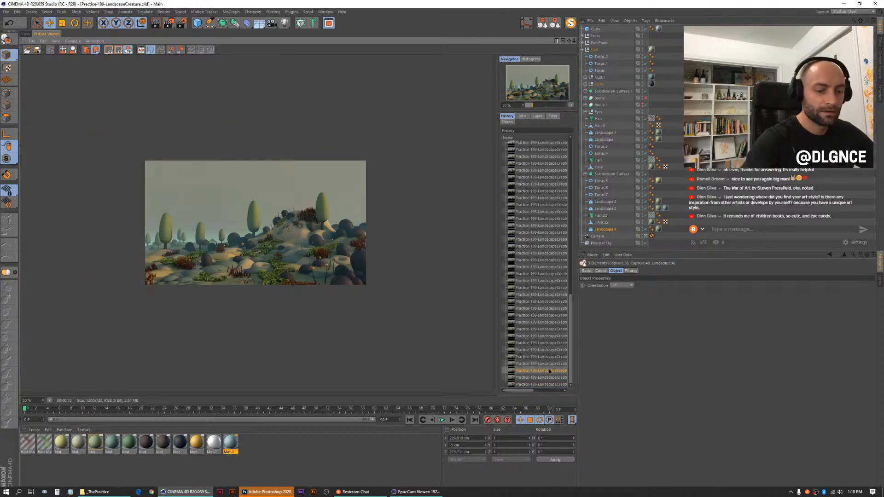
key(Down)
key(Down)
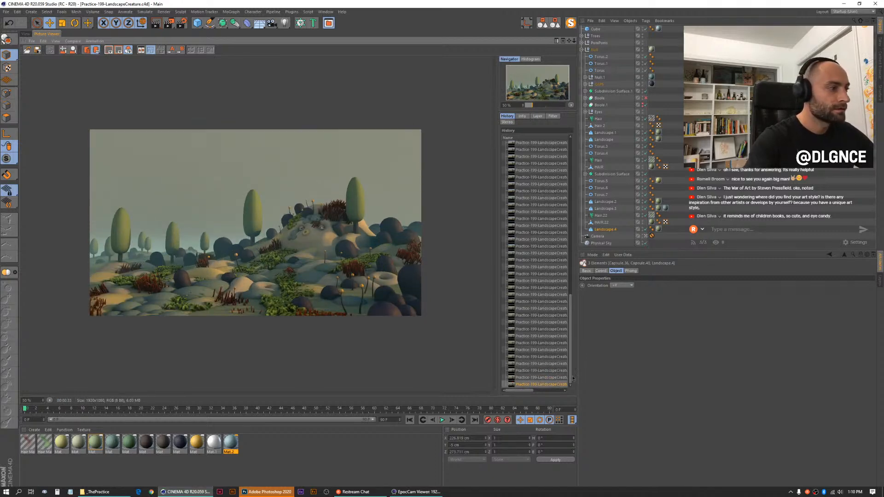
Step: Save the finished render as the PNG still image Practice-199-LandscapeCreature.png in the 199-LandscapeCreature folder of _ThePractice
key(ctrl+s)
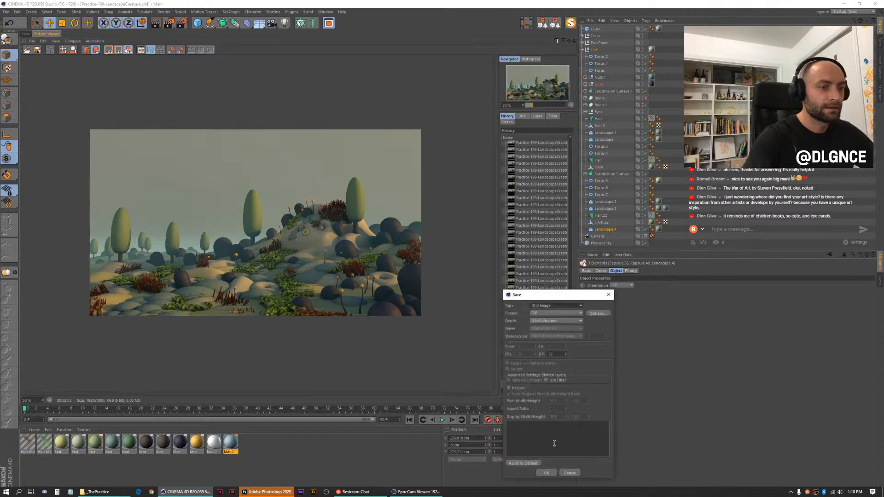
click(537, 314)
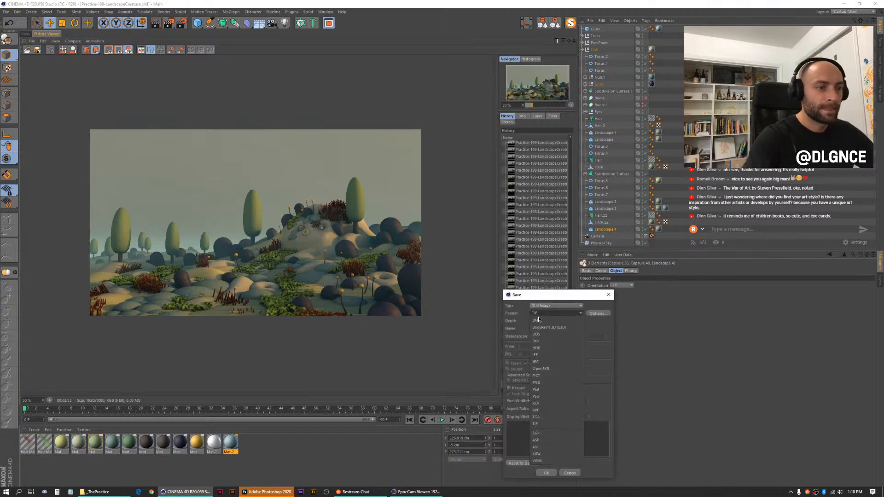
click(537, 382)
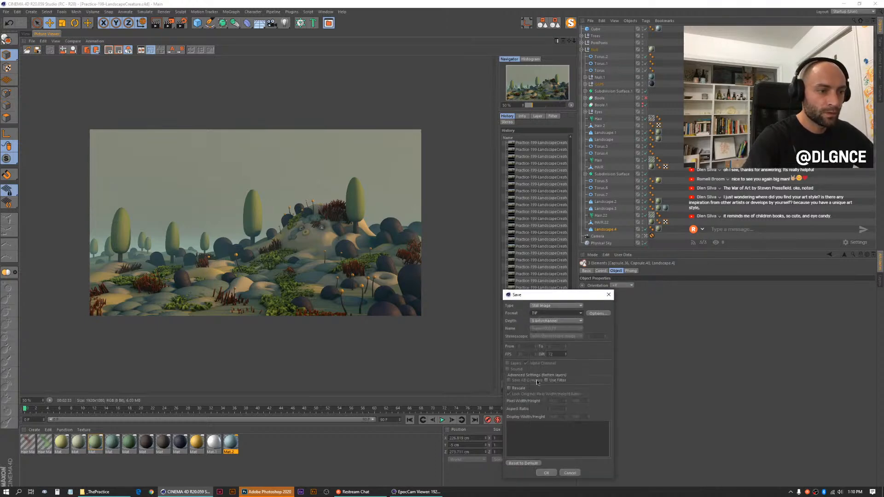
click(548, 473)
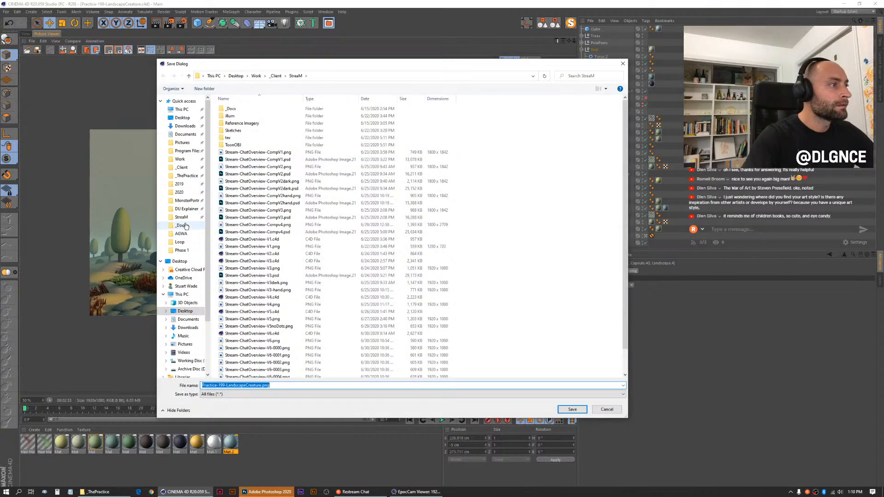
click(179, 192)
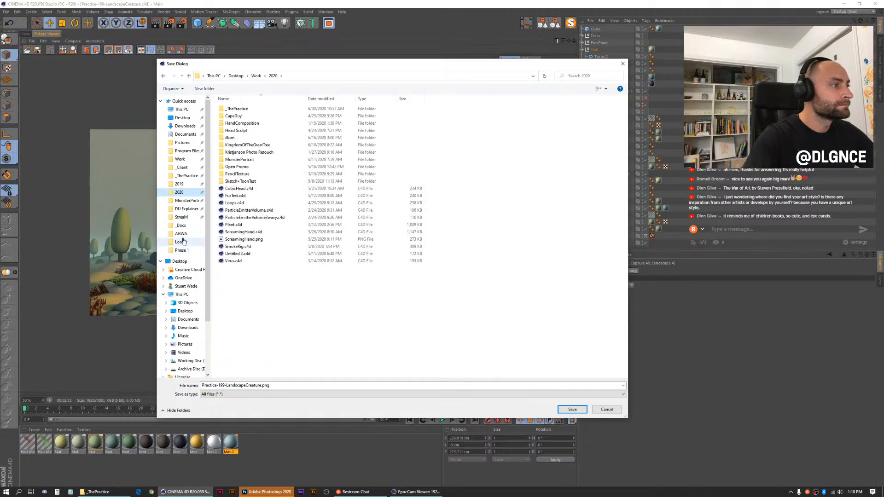
click(188, 175)
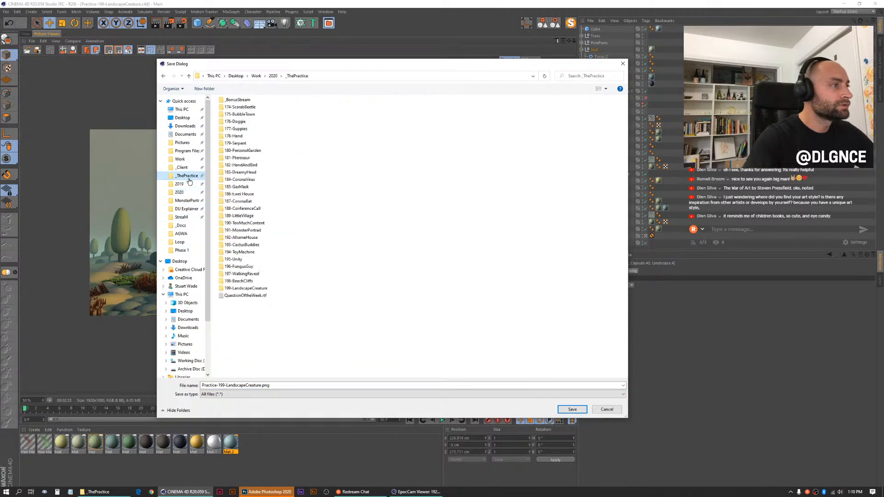
double_click(252, 288)
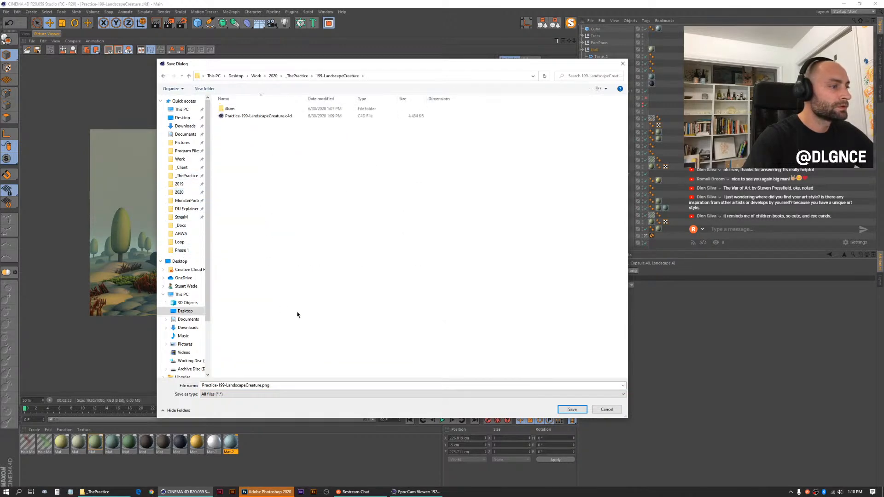
click(572, 409)
Step: Open Practice-199-LandscapeCreature.png from the 199-LandscapeCreature folder in Photoshop
key(alt+Tab)
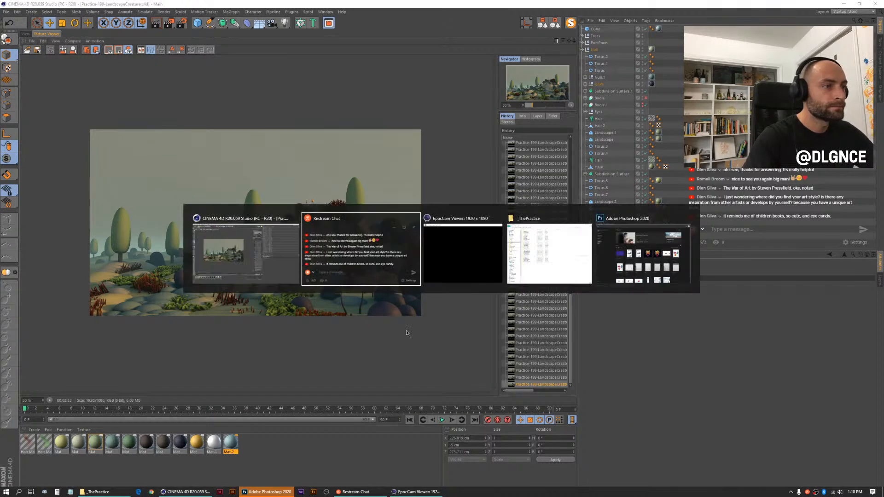
click(569, 246)
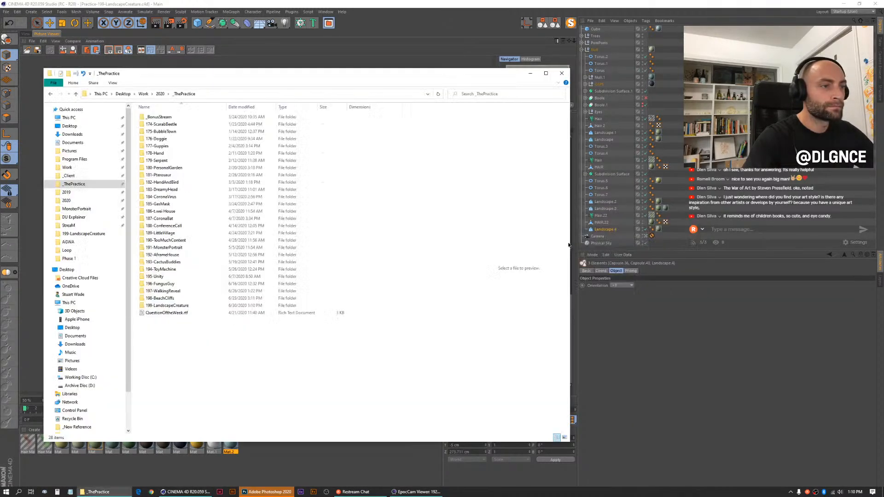
double_click(170, 309)
click(189, 132)
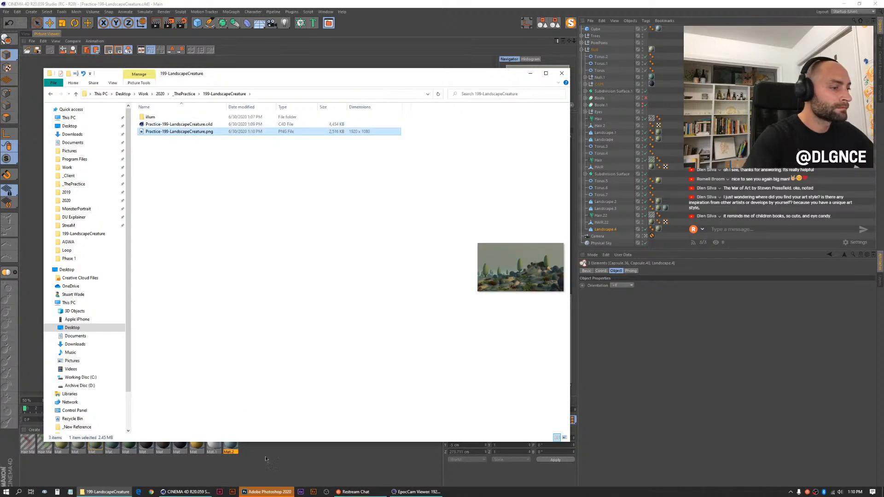
click(264, 492)
key(alt+Tab)
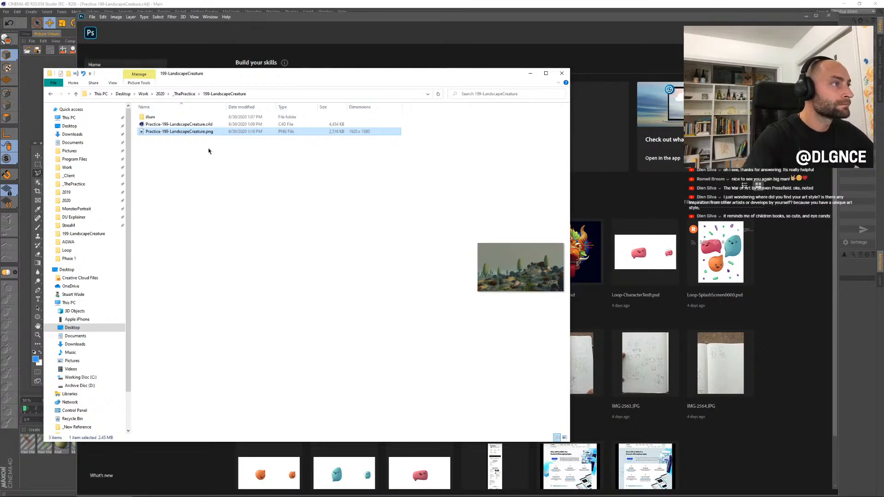
drag(202, 134, 194, 461)
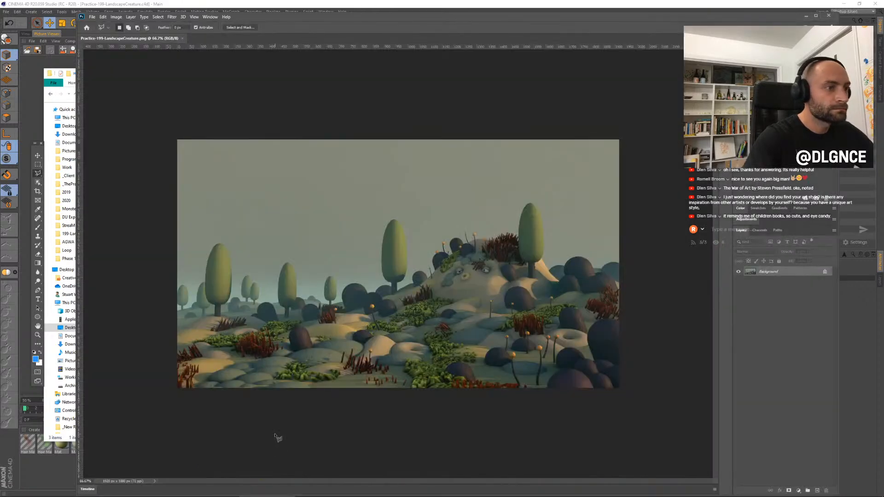
Step: Reposition and narrow the Photoshop window so the whole image and the layers fit beside the webcam and chat
drag(523, 12, 433, 0)
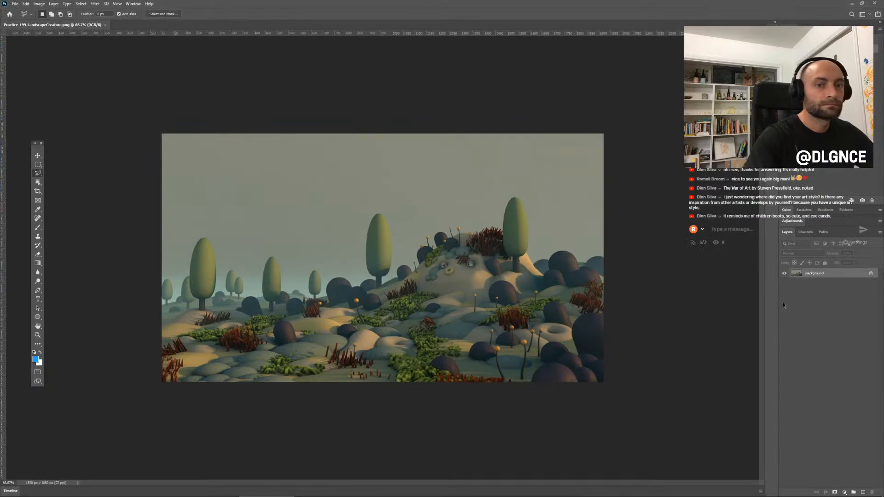
double_click(786, 6)
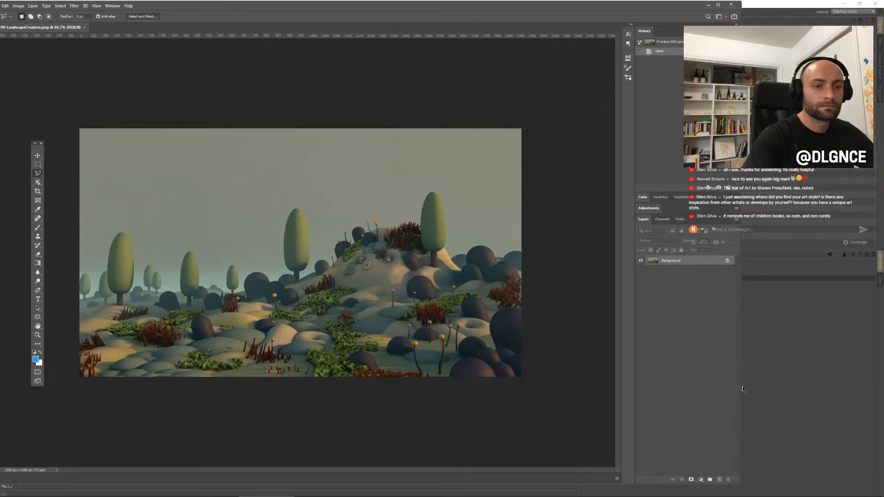
drag(740, 387, 672, 386)
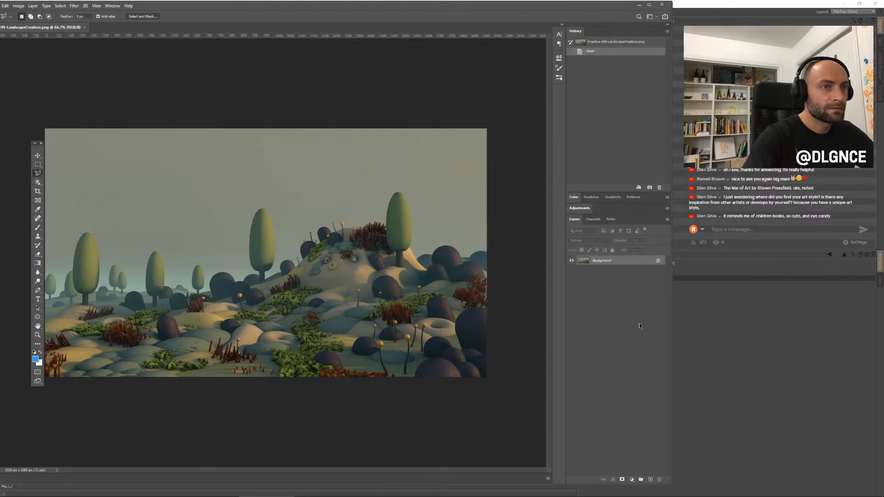
drag(671, 484, 684, 492)
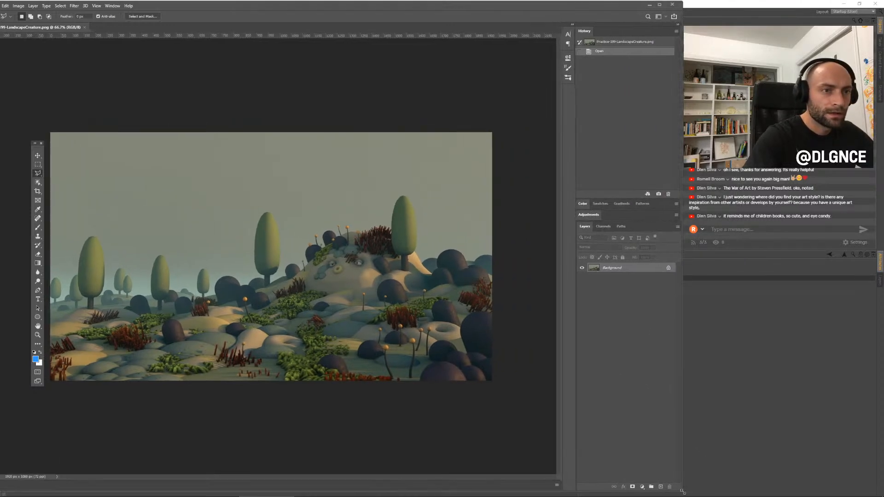
drag(240, 3, 269, 5)
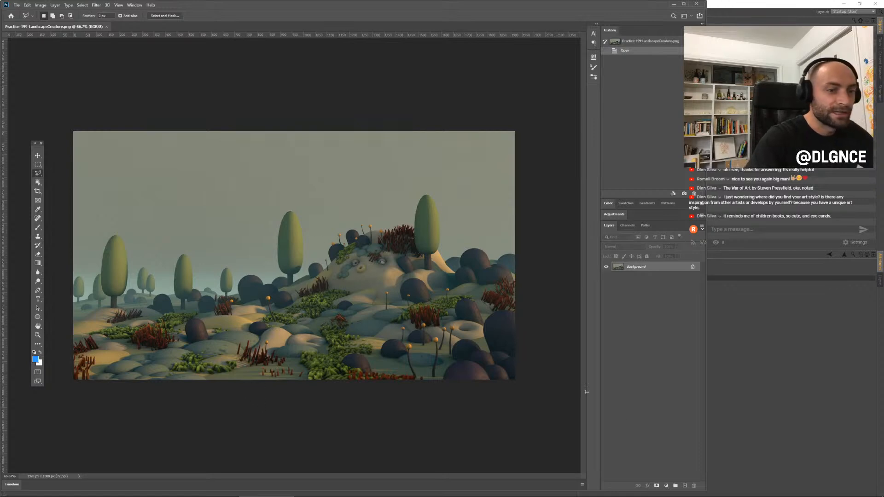
Step: Add a Curves adjustment layer and, in the Blue channel, lift the black point and pull the darker tones back down
click(666, 486)
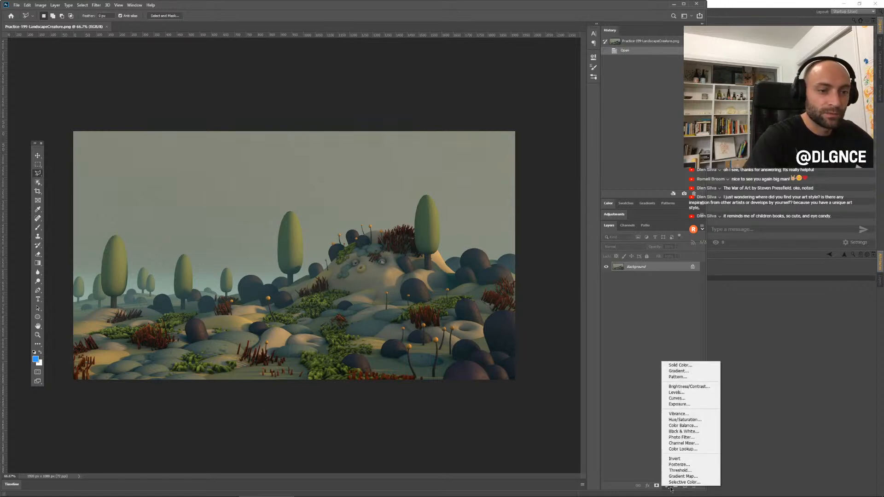
click(672, 399)
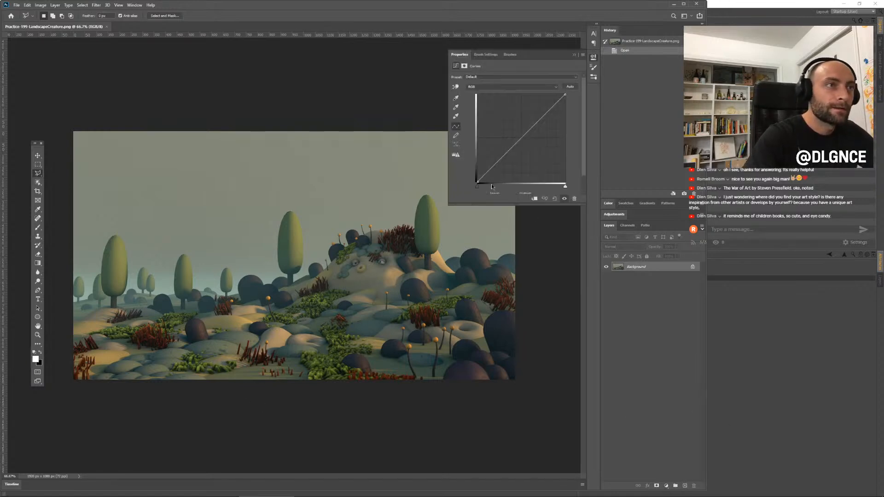
click(487, 86)
click(474, 109)
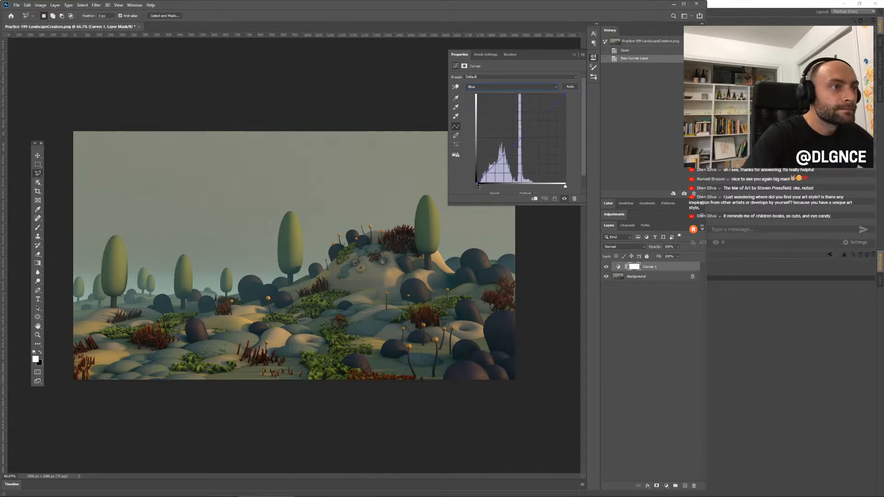
drag(477, 181, 473, 178)
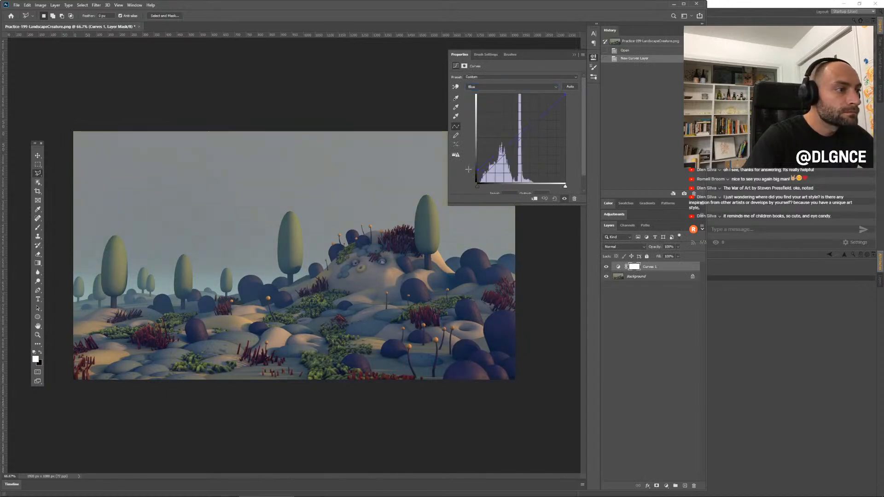
drag(495, 146, 496, 159)
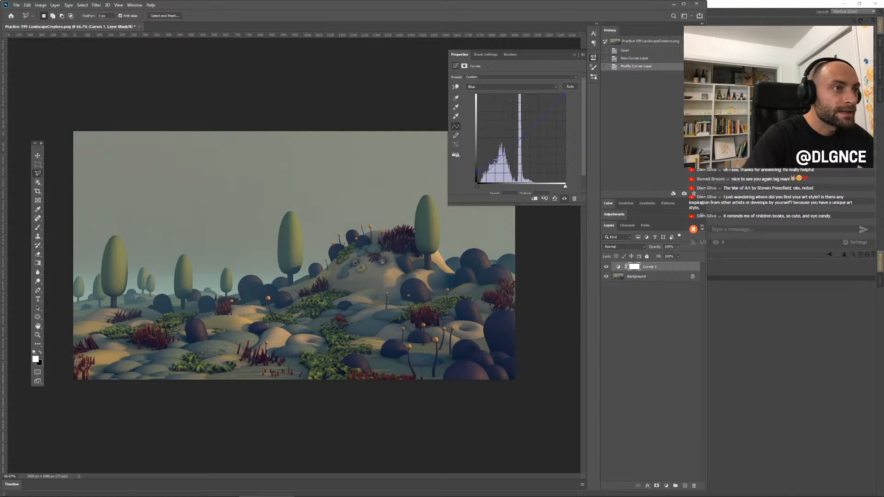
Step: Add contrast on the composite RGB curve by raising the lighter tones and slightly lowering the darker ones
click(494, 87)
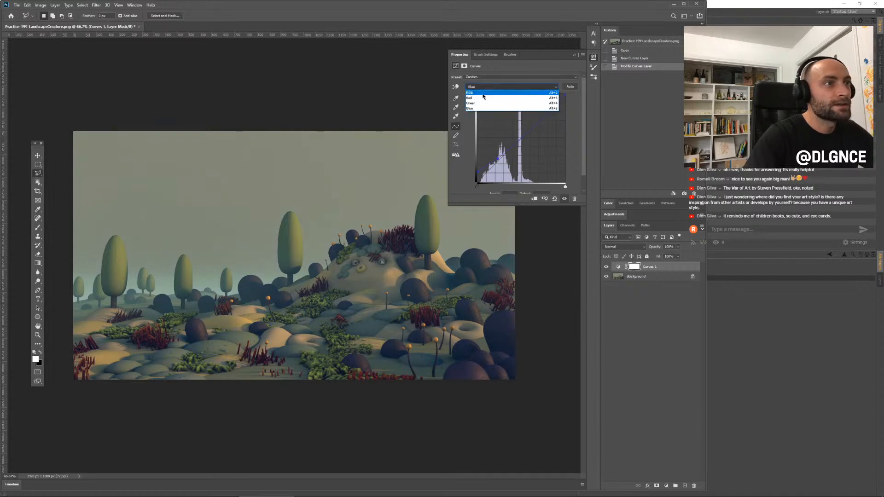
click(495, 92)
drag(522, 138, 536, 118)
drag(495, 161, 496, 163)
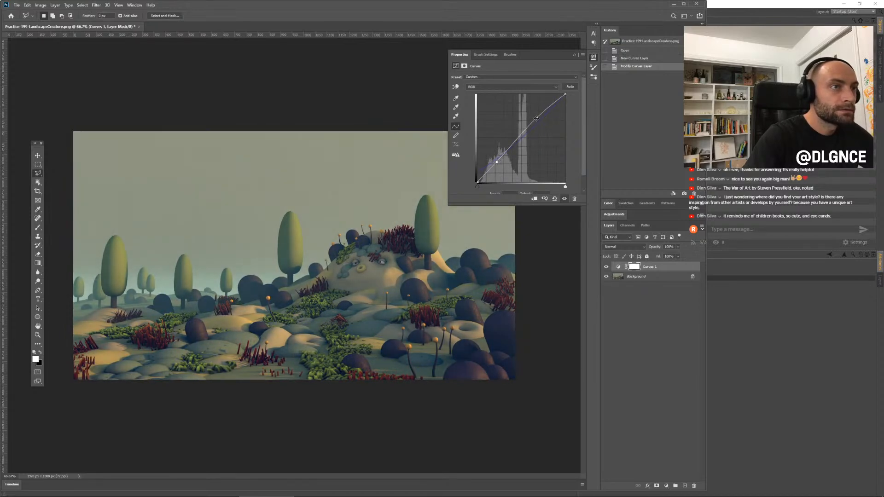
Step: Add a Hue/Saturation adjustment layer with Master saturation at +12 and Yellows saturation at +25
click(667, 486)
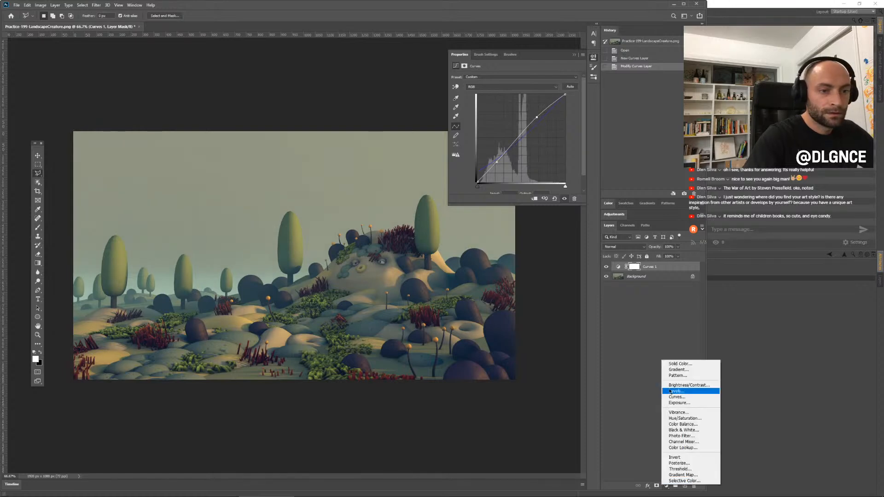
click(682, 419)
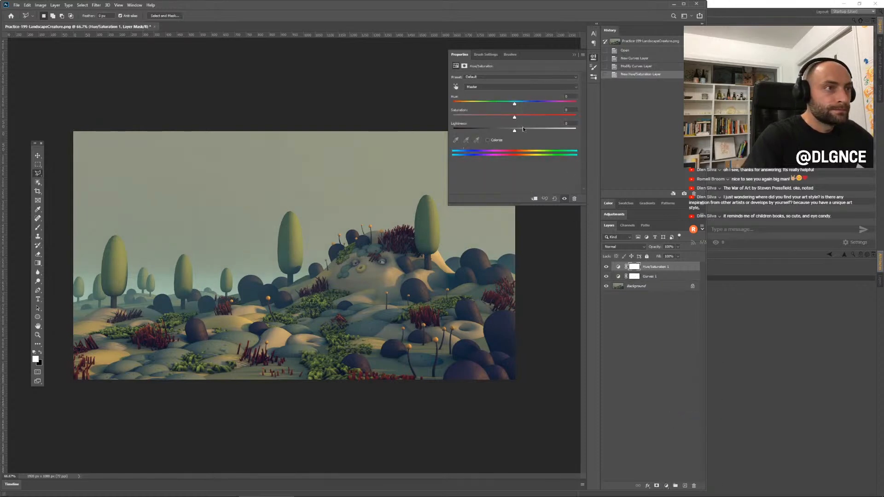
mouse_move(515, 117)
mouse_down()
mouse_move(540, 118)
mouse_move(530, 119)
mouse_up()
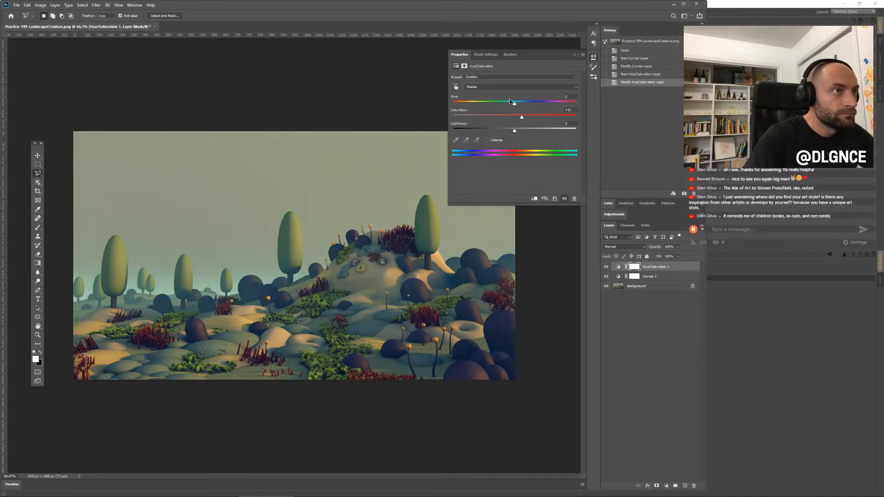
click(474, 87)
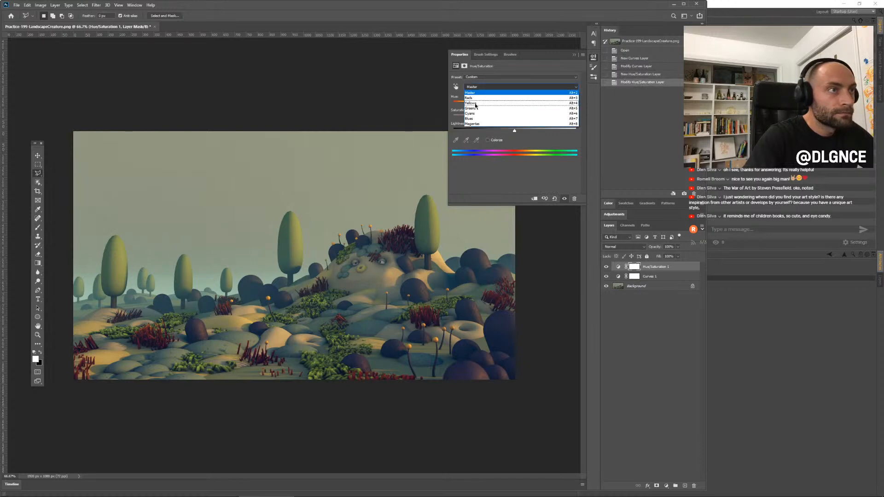
click(471, 102)
mouse_move(529, 118)
mouse_down()
mouse_move(542, 119)
mouse_move(533, 120)
mouse_up()
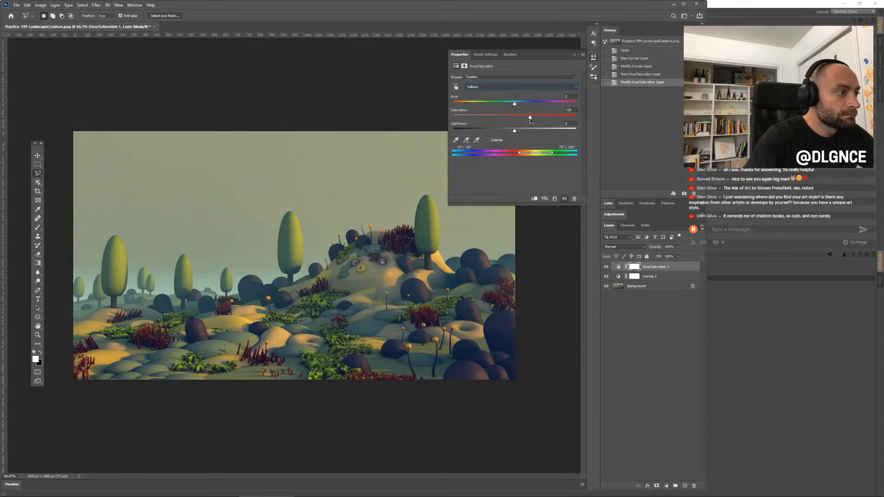
Step: Darken the Greens by lowering their lightness, and set the Blues to saturation +18 and lightness -24
click(495, 86)
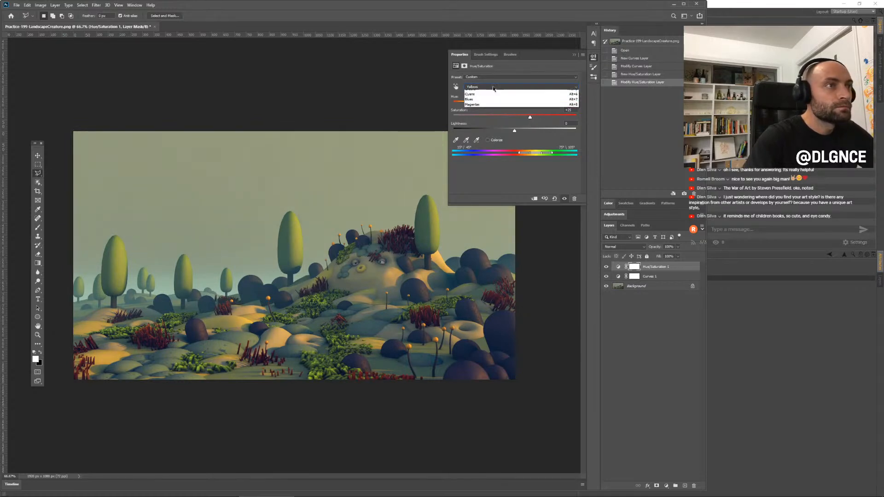
click(481, 109)
drag(515, 132, 490, 132)
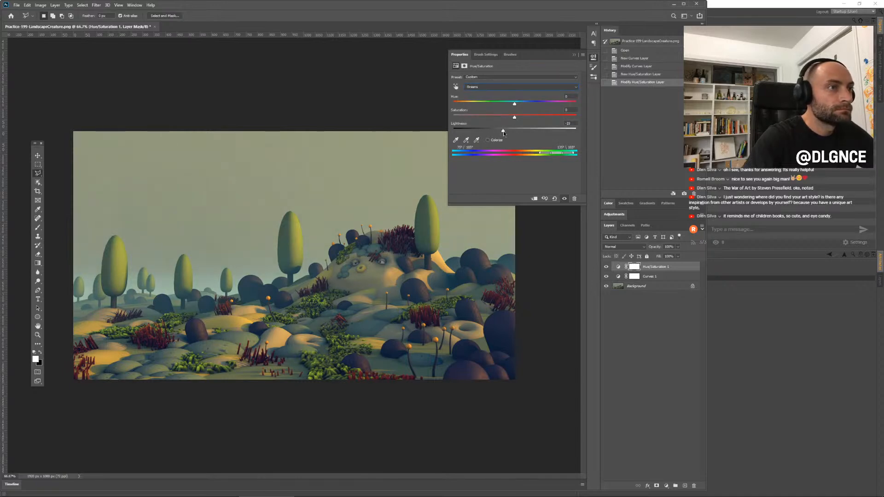
click(511, 87)
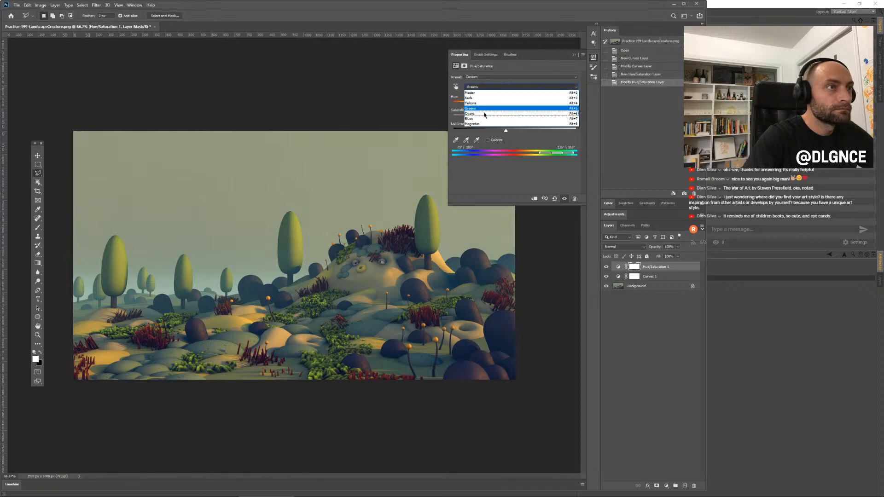
click(471, 118)
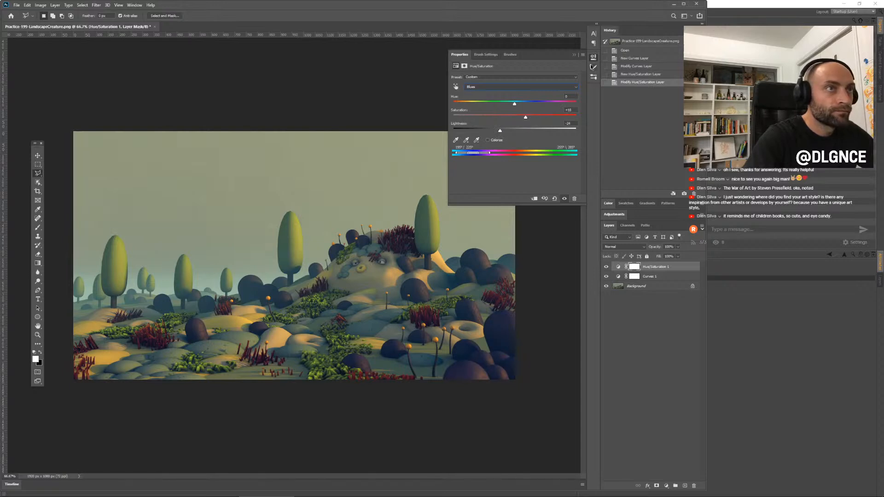
click(573, 55)
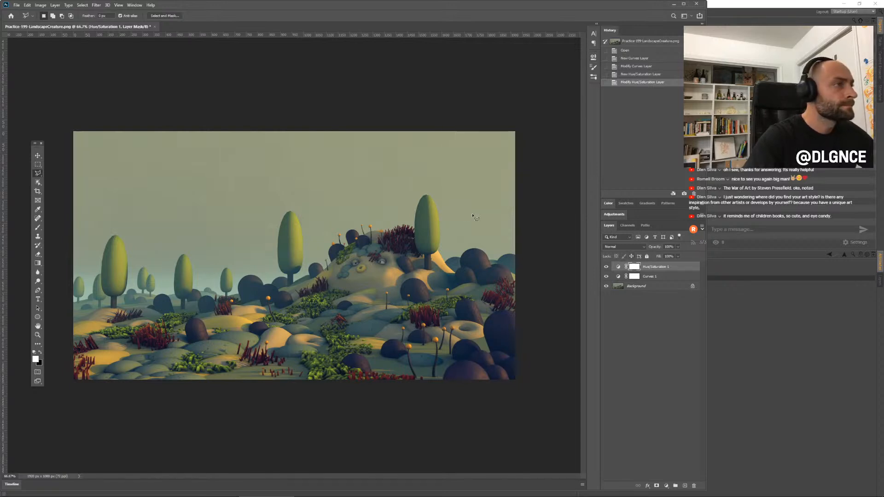
Step: Select the bright yellow-green highlights of the trees and ground on the Background layer using Color Range with sampled colors and fuzziness 27
click(650, 287)
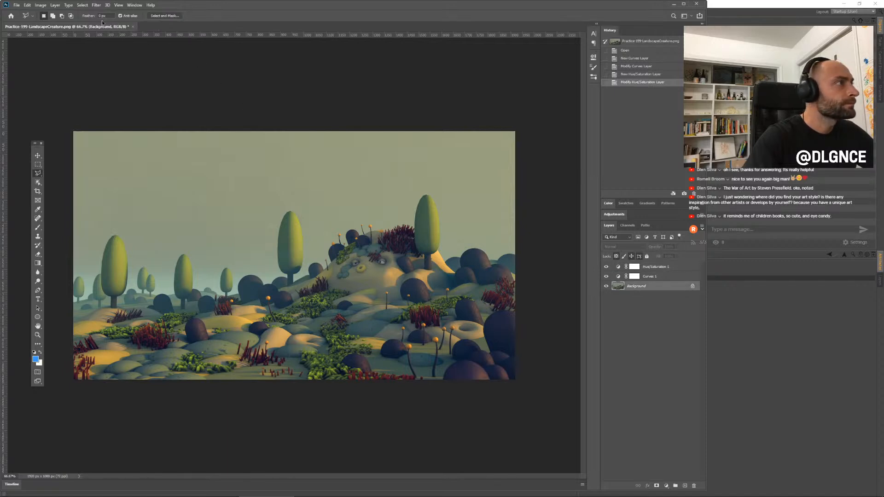
click(96, 5)
mouse_move(82, 5)
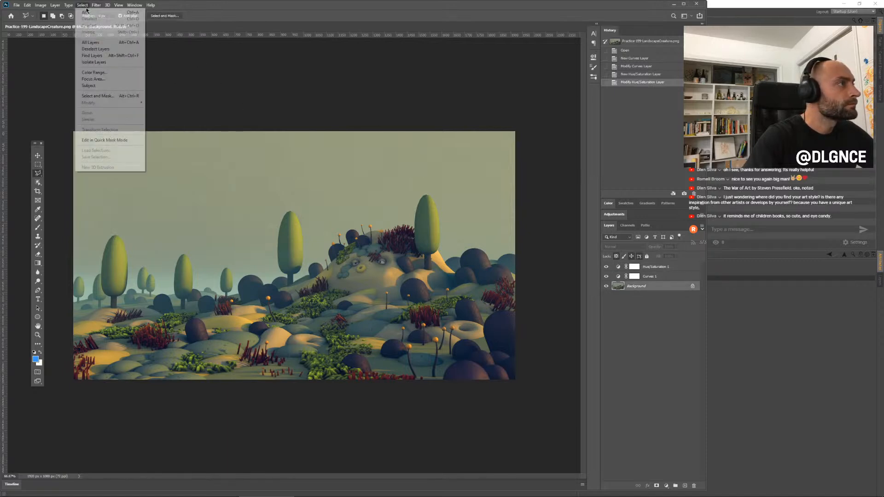
click(95, 73)
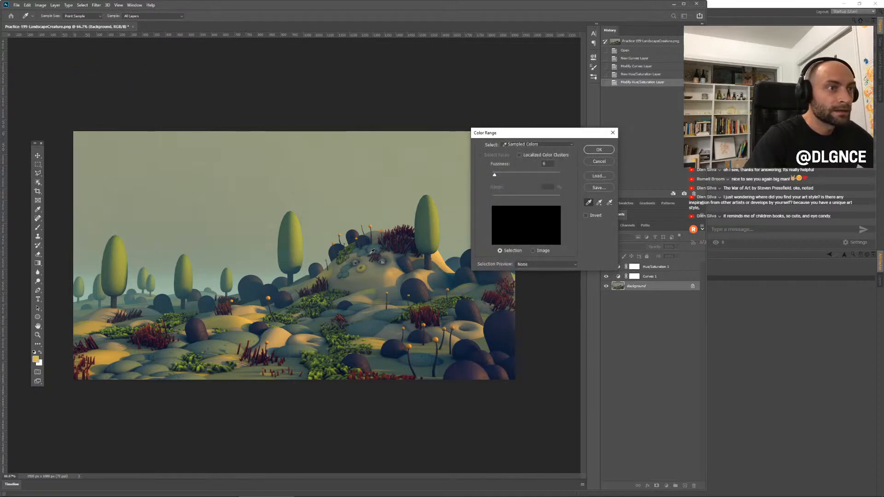
drag(496, 176, 502, 177)
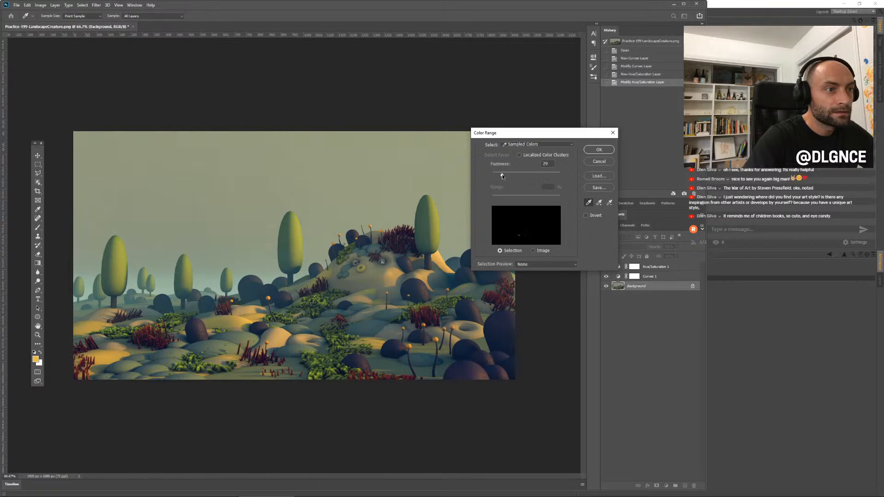
click(401, 270)
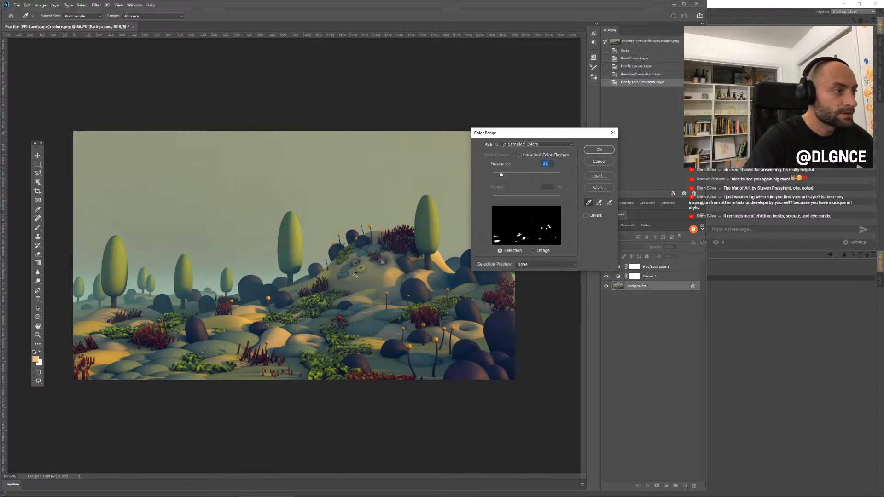
click(122, 242)
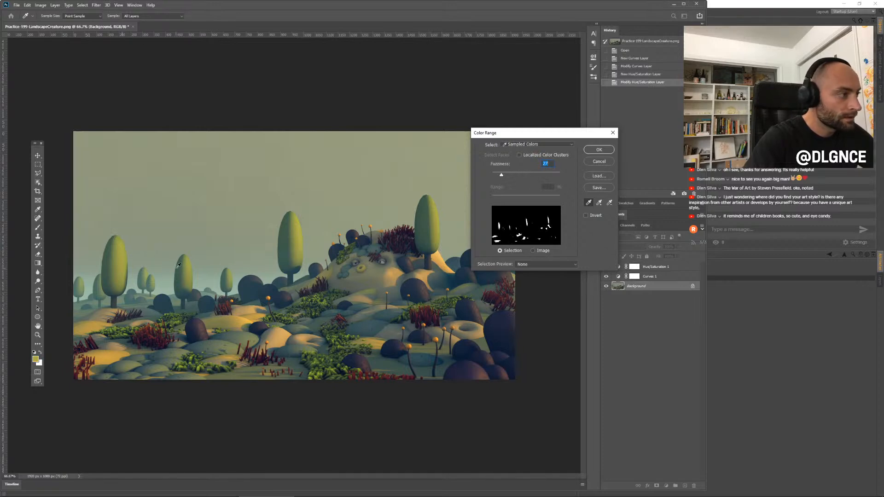
key(ctrl)
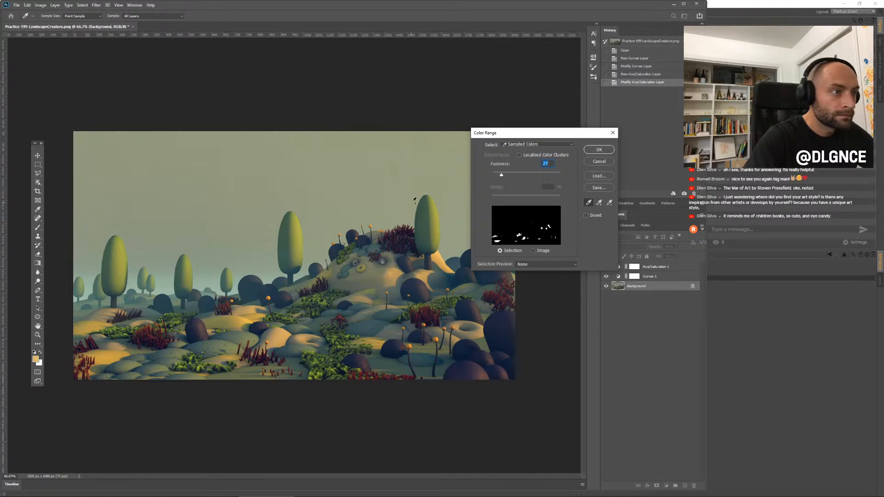
click(439, 214)
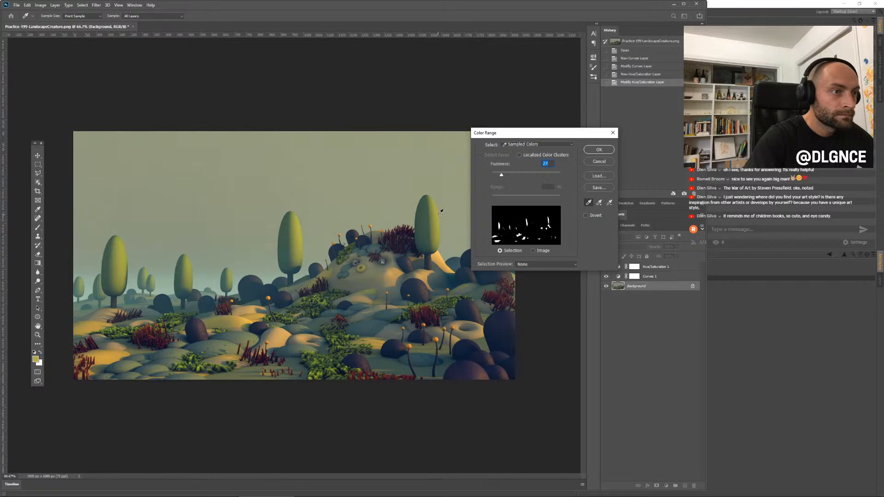
click(469, 219)
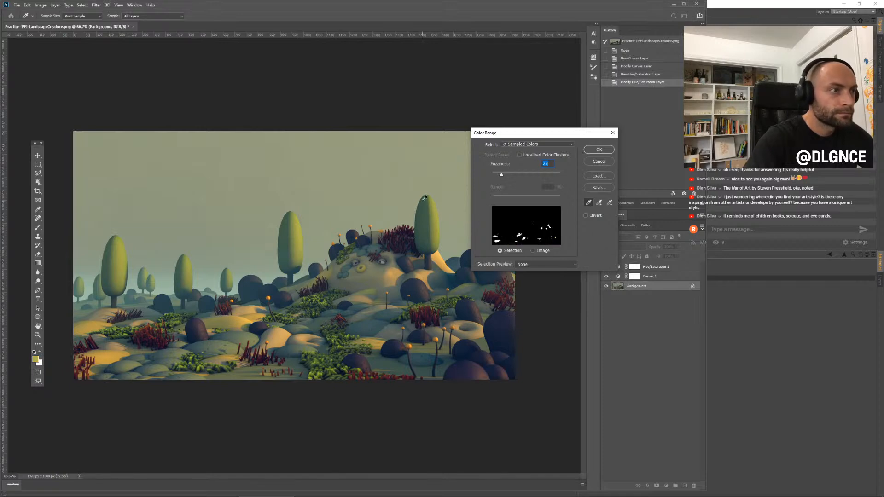
click(301, 222)
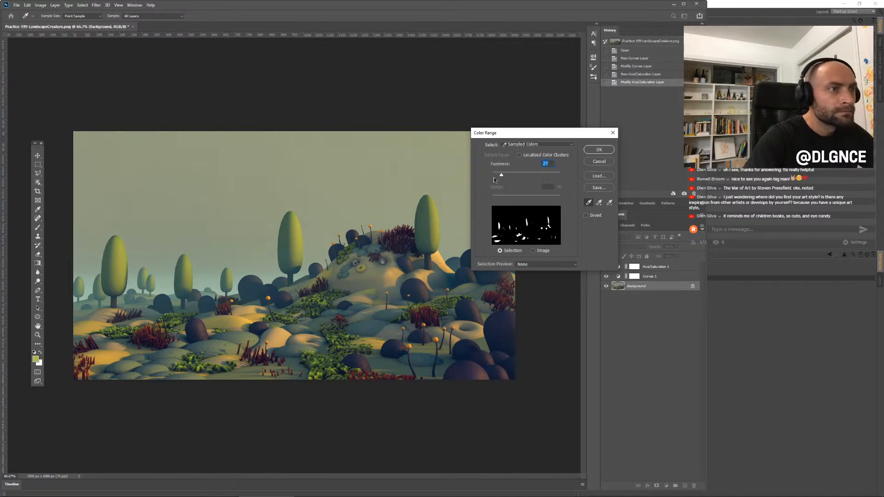
click(599, 150)
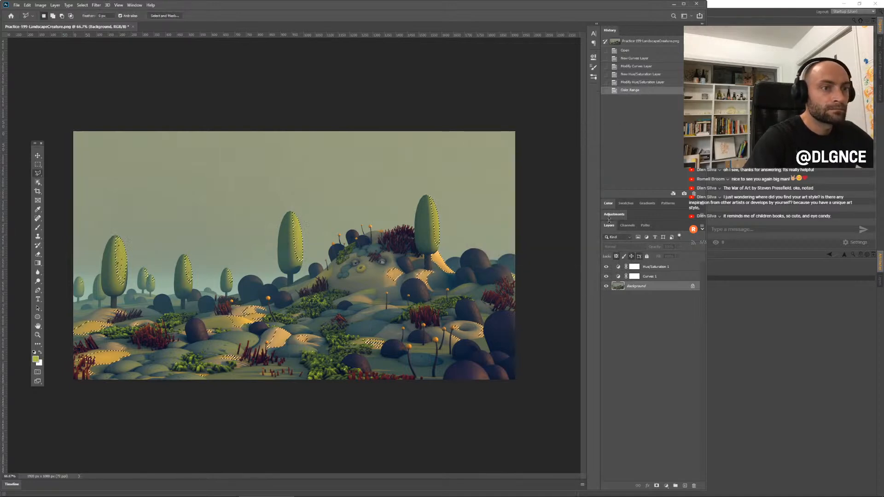
Step: Copy the selected highlights onto a new layer and brighten them with Levels by lowering the white input point
key(ctrl+c)
key(ctrl+v)
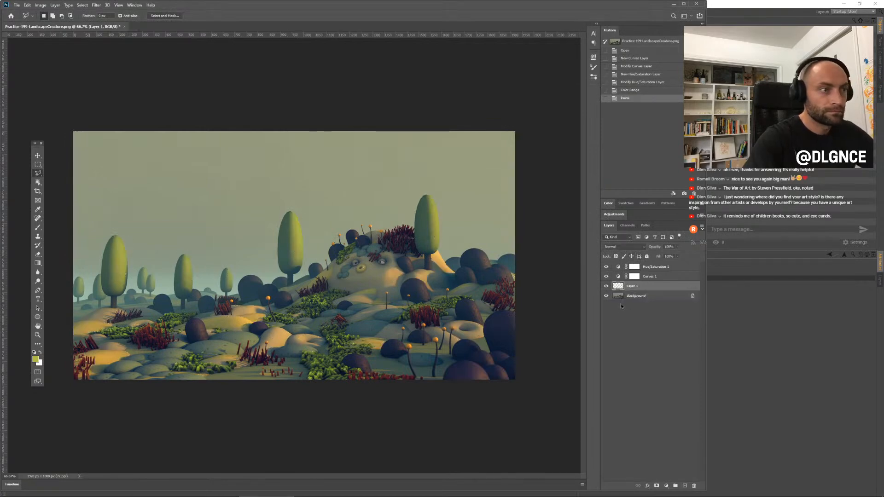
key(ctrl+l)
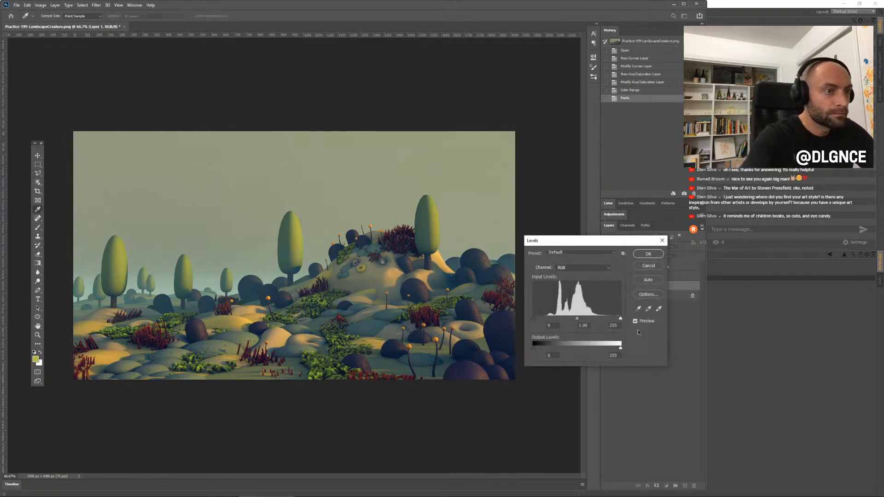
drag(619, 319, 613, 320)
click(648, 254)
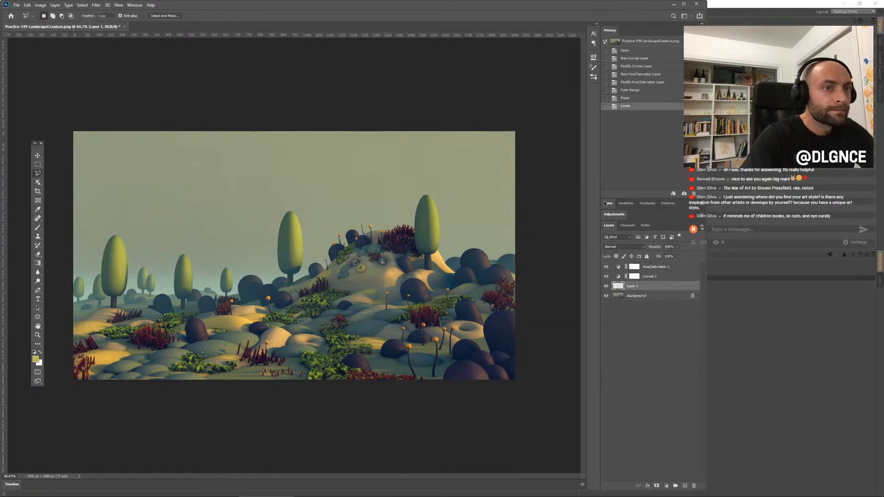
Step: Soften the copied highlights into a glow with a Gaussian Blur, using a wider radius than the preset 4.4 pixels
click(96, 5)
mouse_move(112, 83)
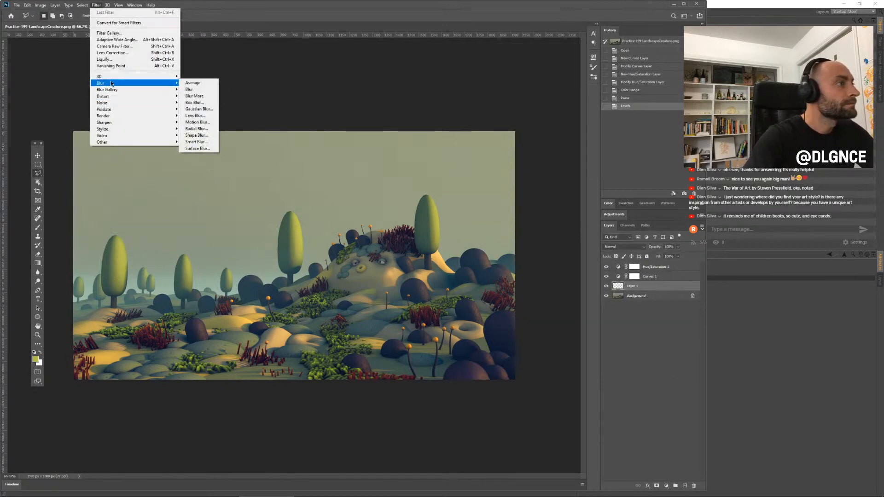
click(204, 109)
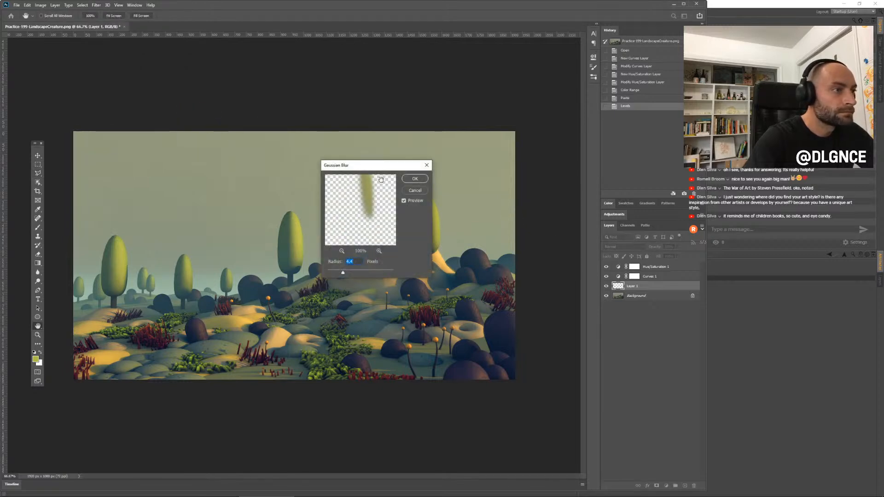
drag(386, 165, 489, 76)
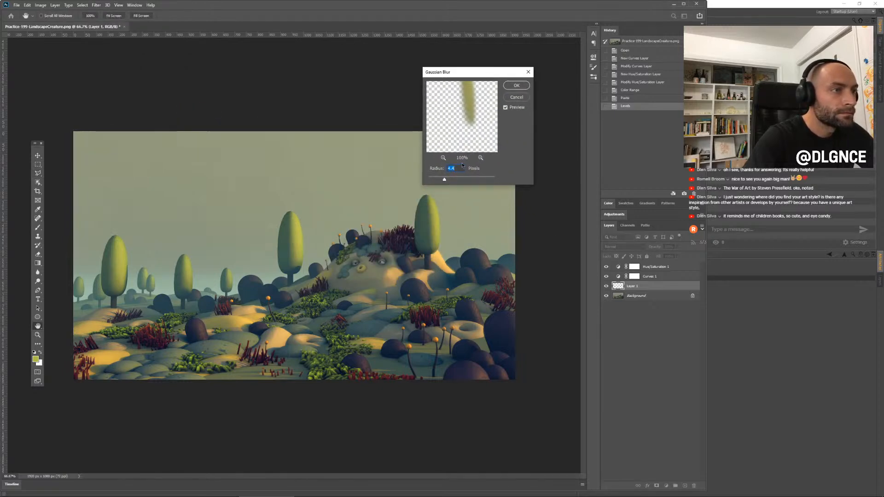
drag(452, 180, 456, 180)
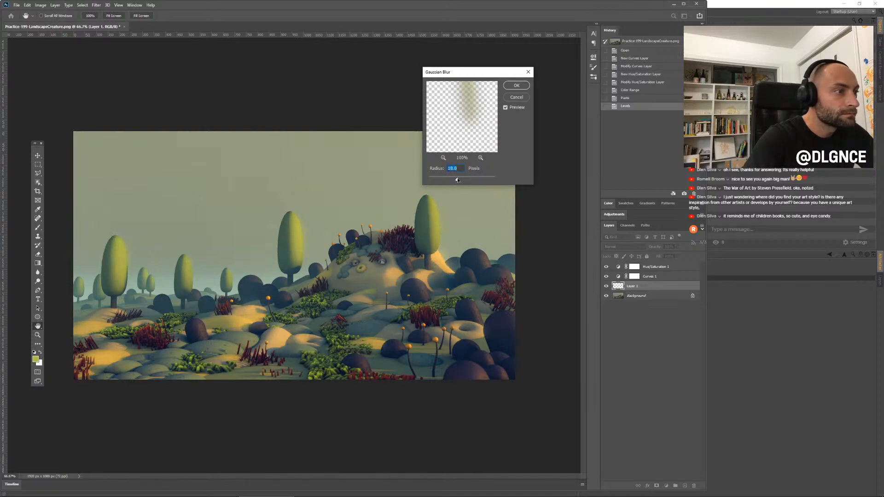
click(517, 87)
key(l)
Step: Try the Screen and Overlay blend modes on the blurred highlight layer with opacity reduced to 40%
click(622, 247)
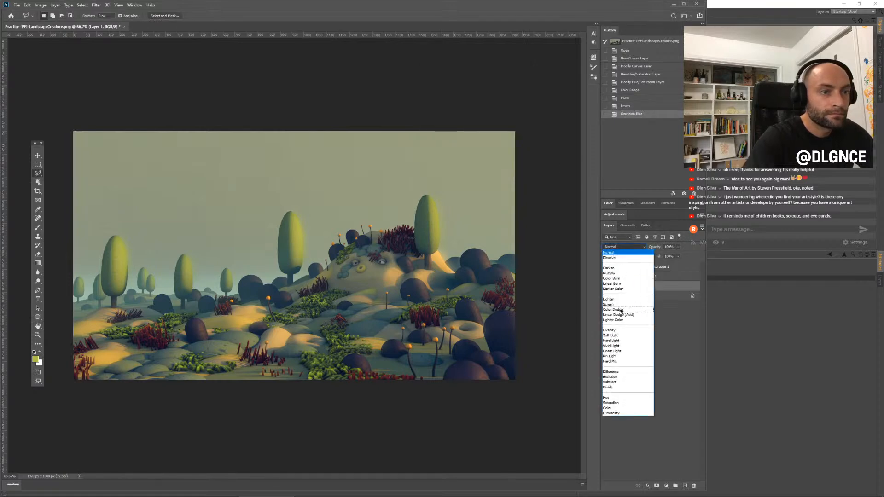
click(615, 304)
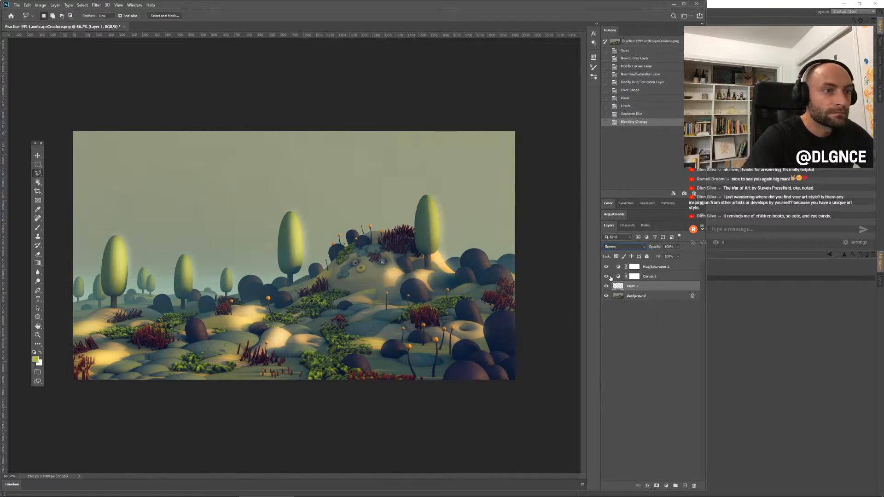
click(606, 285)
click(605, 285)
drag(656, 249, 633, 248)
click(633, 248)
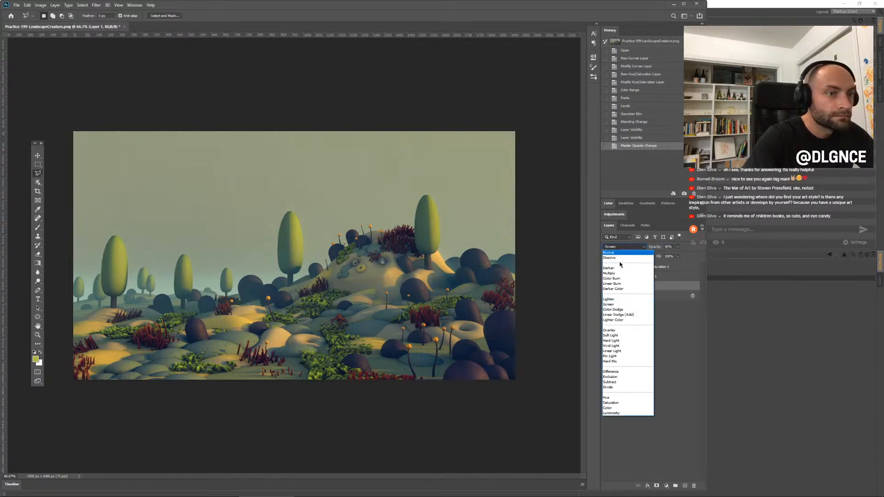
click(609, 323)
mouse_move(654, 249)
mouse_down()
mouse_move(688, 249)
mouse_move(671, 251)
mouse_up()
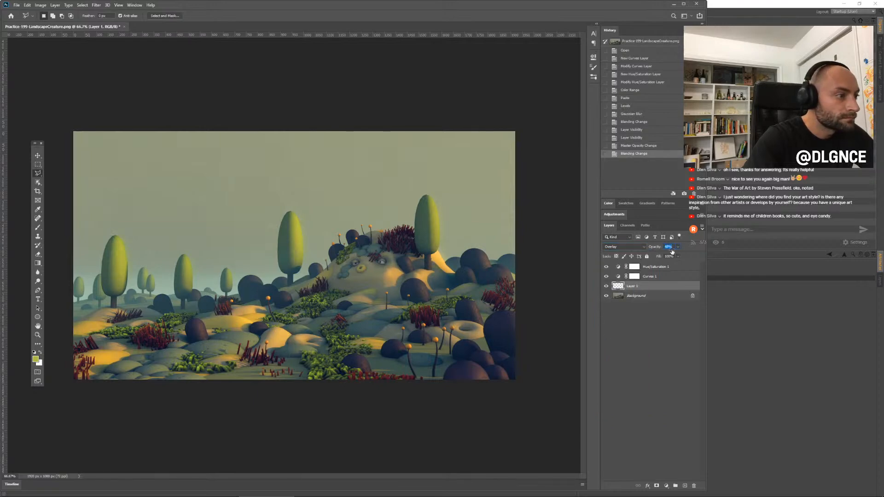
Step: Set the blurred highlight layer to Normal blending at 54% opacity
click(634, 247)
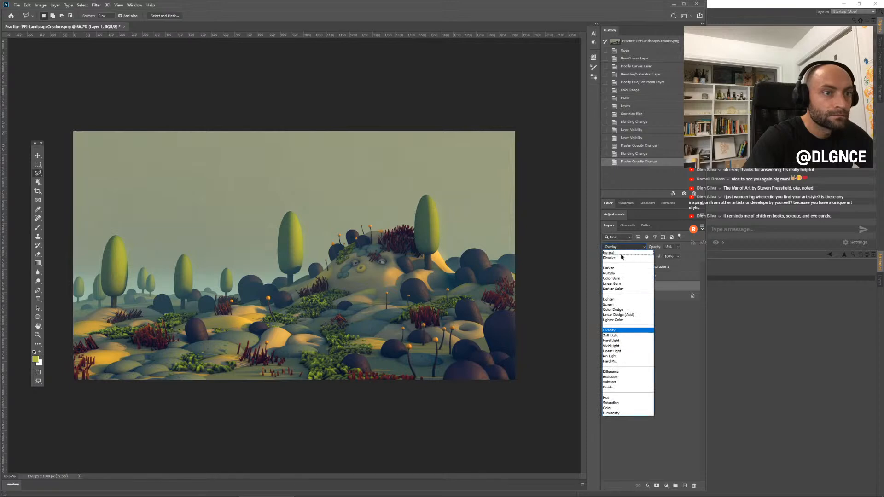
click(621, 254)
mouse_move(656, 249)
mouse_down()
mouse_move(682, 249)
mouse_move(665, 251)
mouse_up()
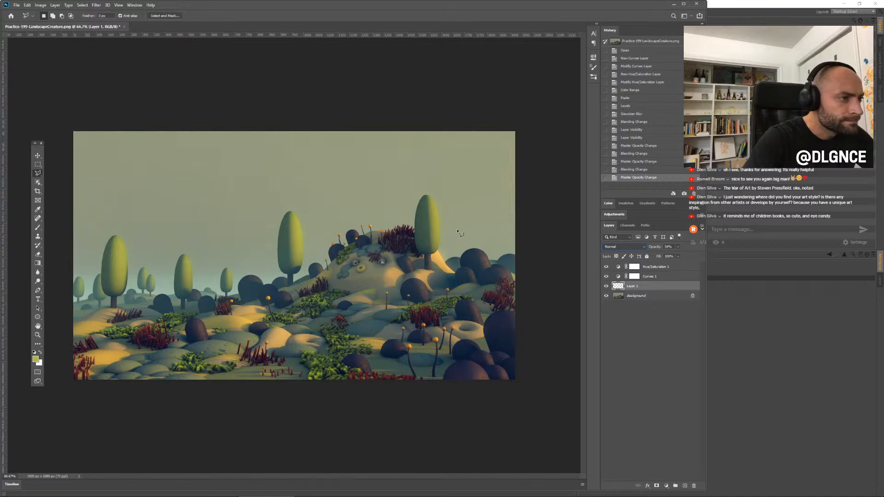
Step: Duplicate the Background layer and apply Smart Sharpen to the copy with amount 214%, radius 1.0 px, noise reduction 10% and Lens Blur removal
click(646, 296)
right_click(645, 295)
click(665, 309)
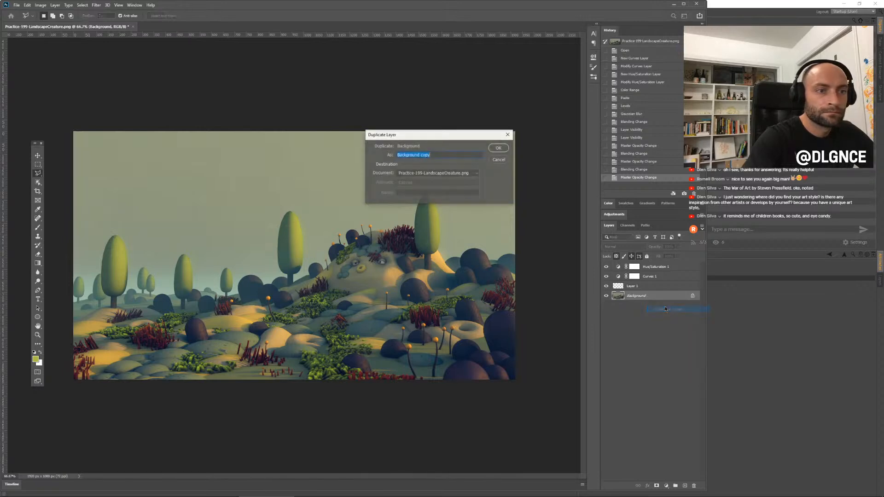
click(499, 148)
click(96, 5)
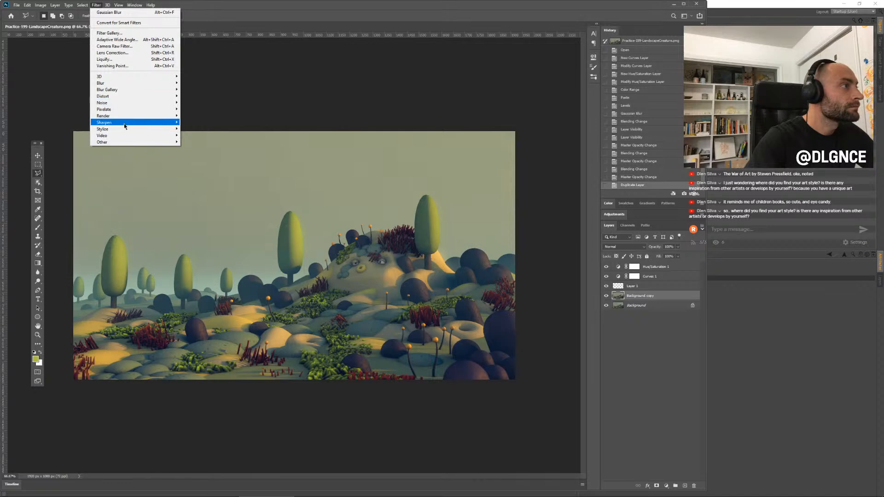
mouse_move(129, 129)
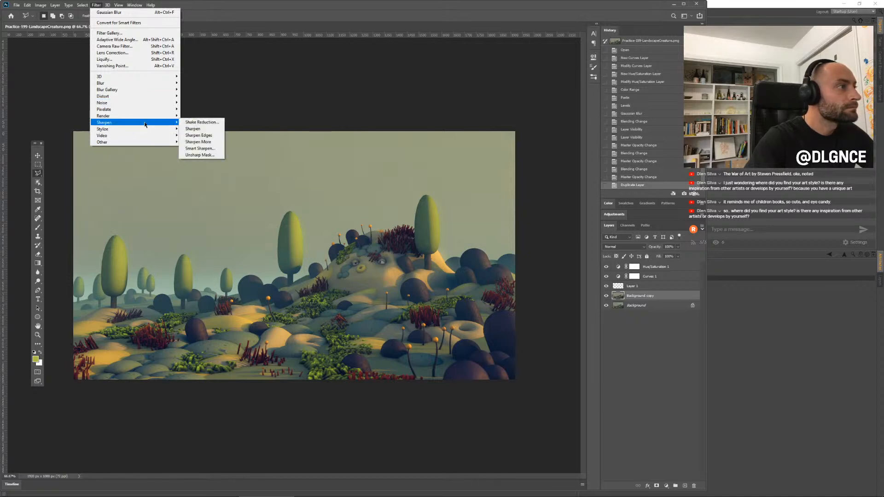
click(202, 148)
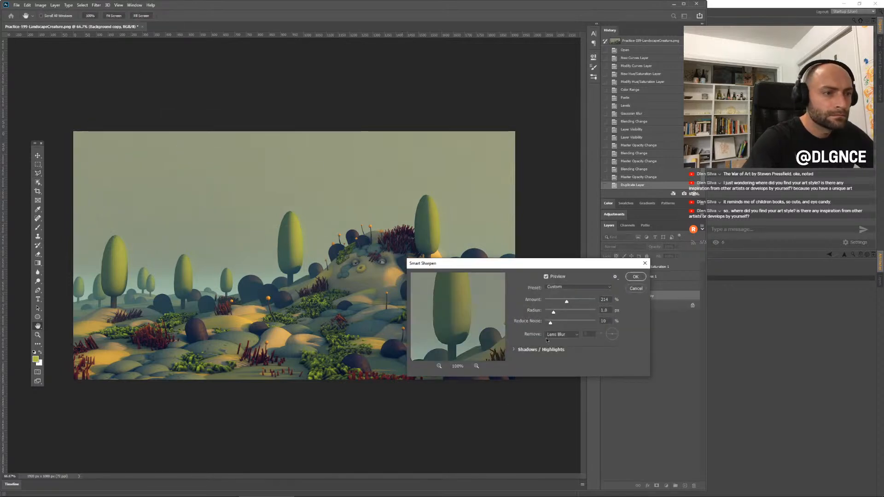
click(635, 276)
Step: Compare the image with and without the sharpened copy and the glow layer, and reduce the sharpened copy's opacity
click(607, 296)
click(606, 296)
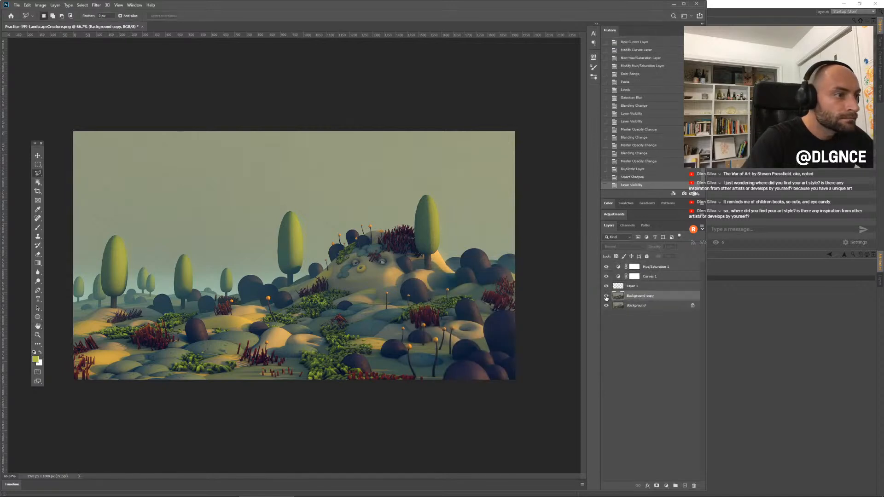
click(606, 296)
click(606, 296)
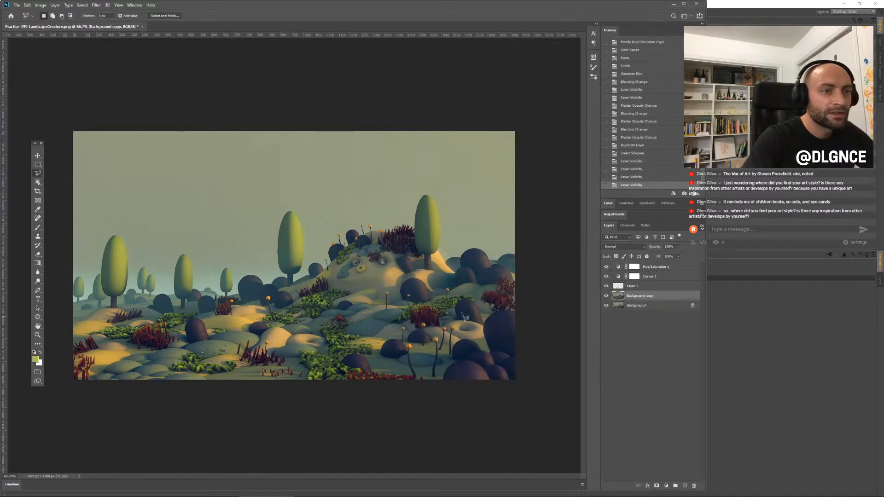
mouse_move(659, 249)
mouse_down()
mouse_move(633, 249)
mouse_move(658, 250)
mouse_up()
key(v)
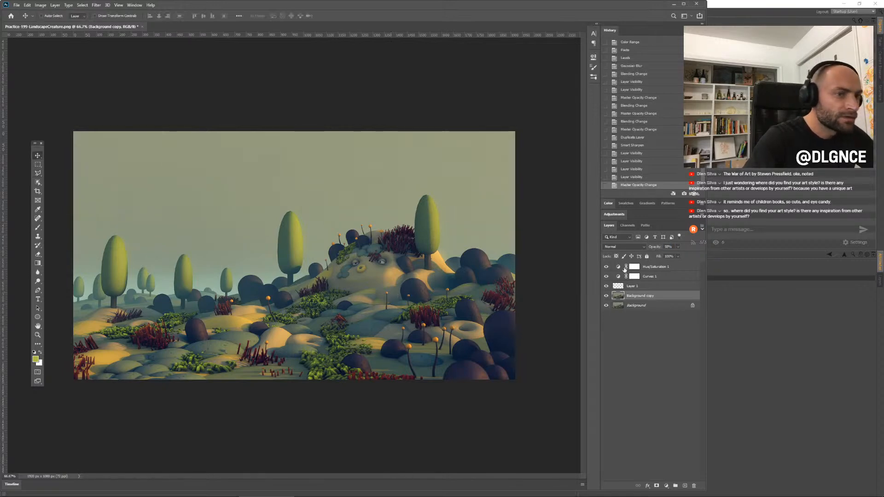
click(606, 285)
click(606, 286)
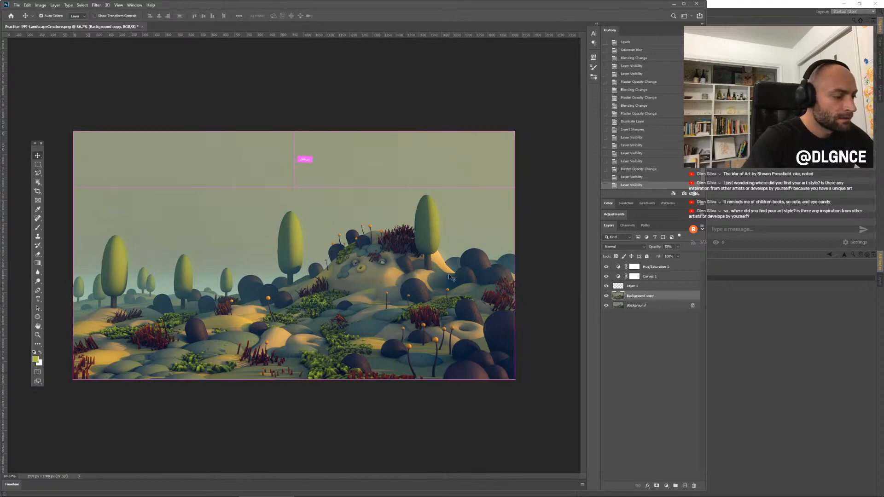
Step: Save the layered document as Practice-199-LandscapeCreature.psd in the 199-LandscapeCreature folder with Maximize Compatibility on
key(ctrl+shift+s)
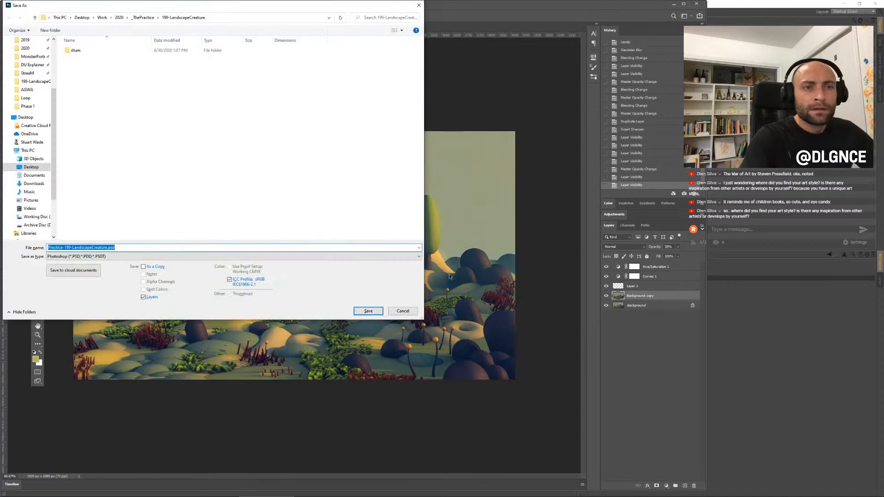
click(371, 311)
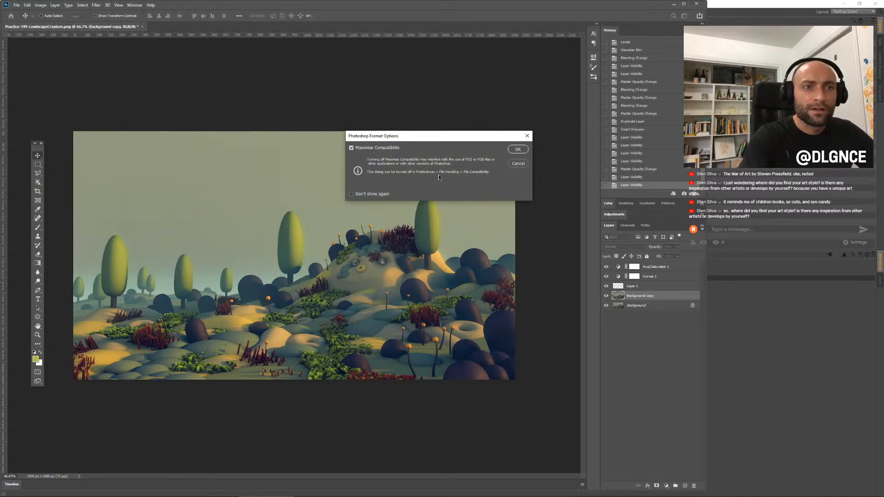
click(516, 149)
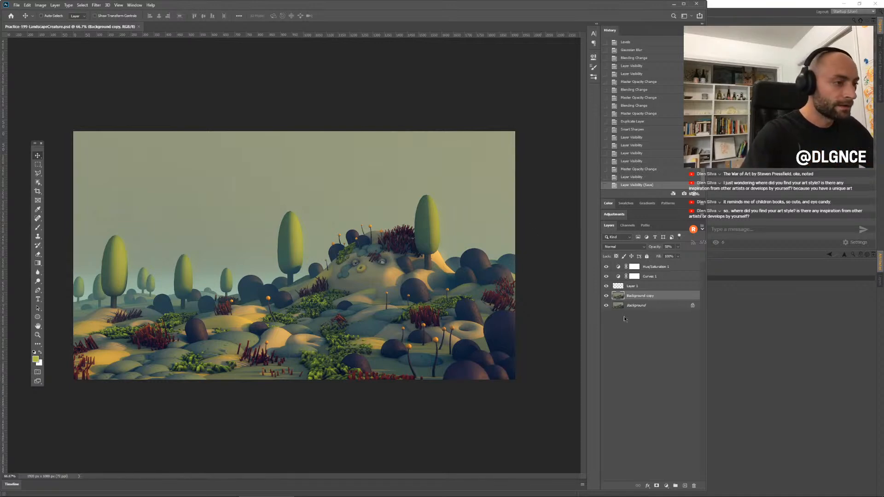
Step: Compare the image with and without the sharpened Background copy layer, and save the document with that layer shown
click(606, 296)
click(606, 296)
click(605, 296)
key(ctrl+s)
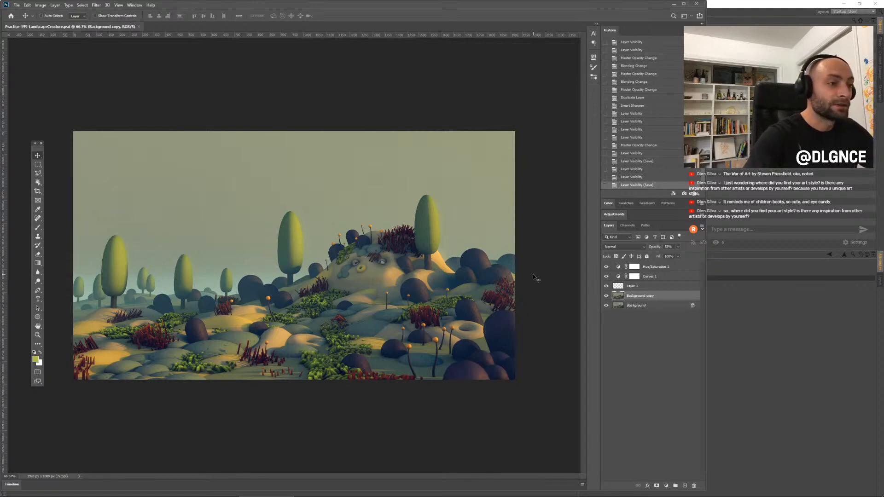
click(605, 296)
click(606, 296)
key(ctrl+s)
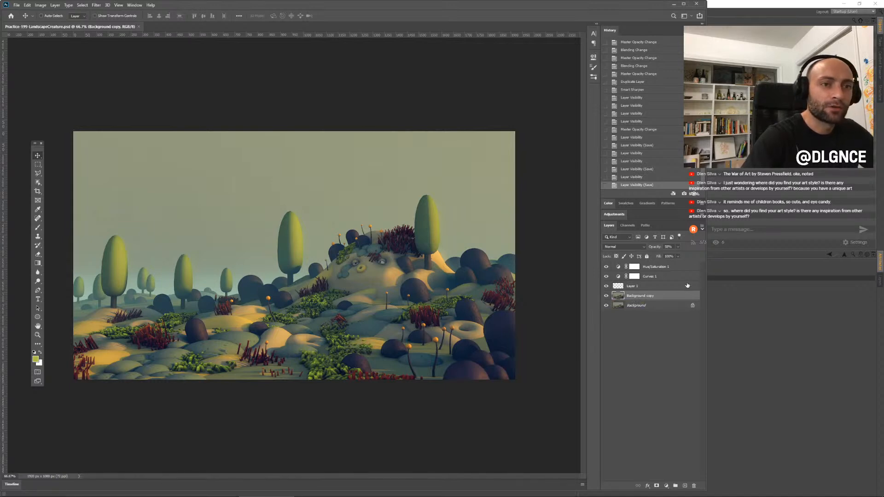
Step: Enlarge the program window to fill the screen, and compare the image with and without the Hue/Saturation adjustment, saving the document
drag(707, 280, 687, 280)
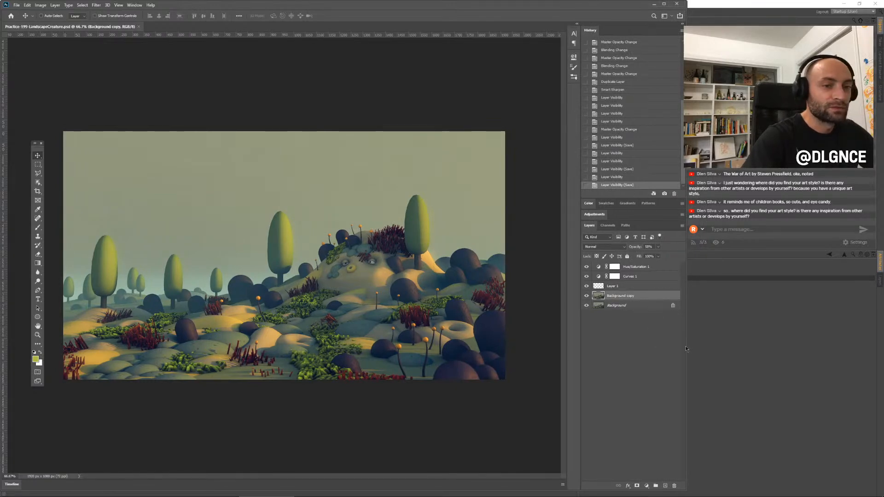
mouse_move(687, 344)
mouse_down()
mouse_move(736, 345)
mouse_move(695, 345)
mouse_up()
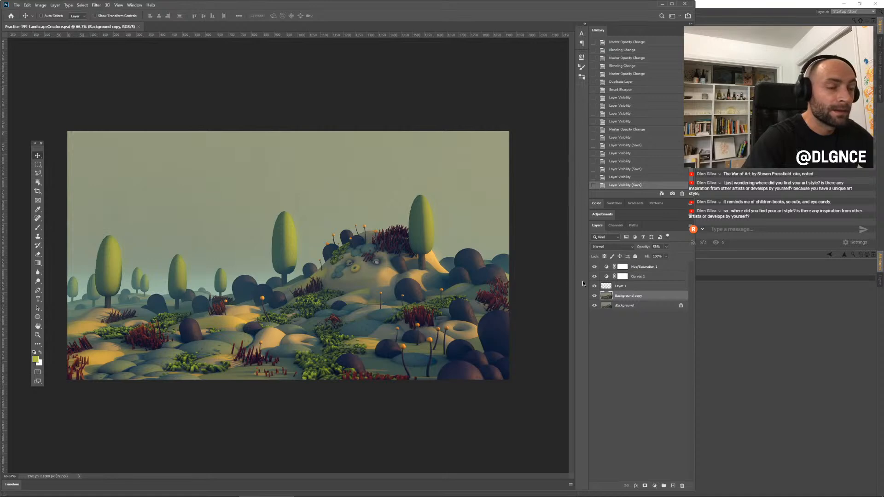
mouse_move(594, 266)
mouse_down()
mouse_move(596, 297)
mouse_move(595, 267)
mouse_up()
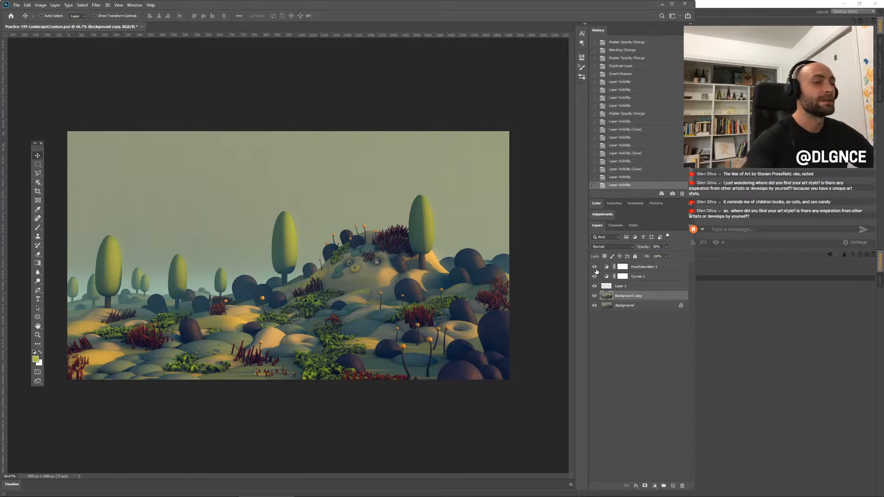
key(ctrl+s)
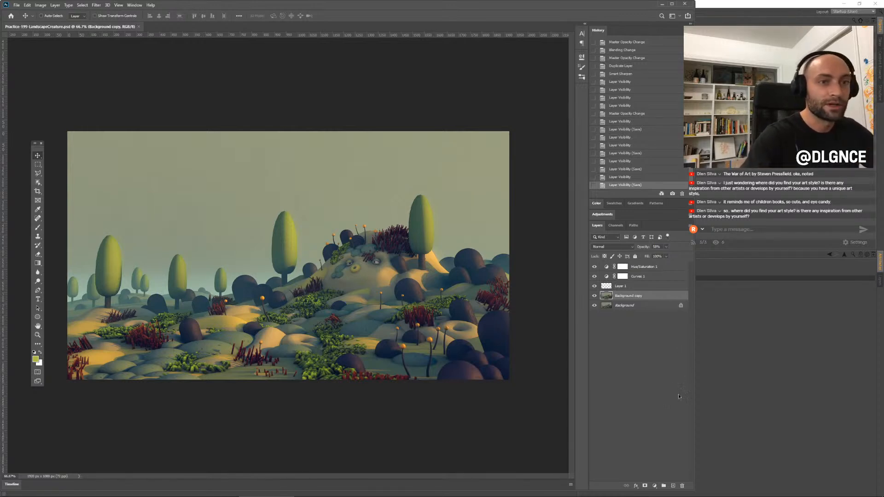
drag(692, 491, 881, 496)
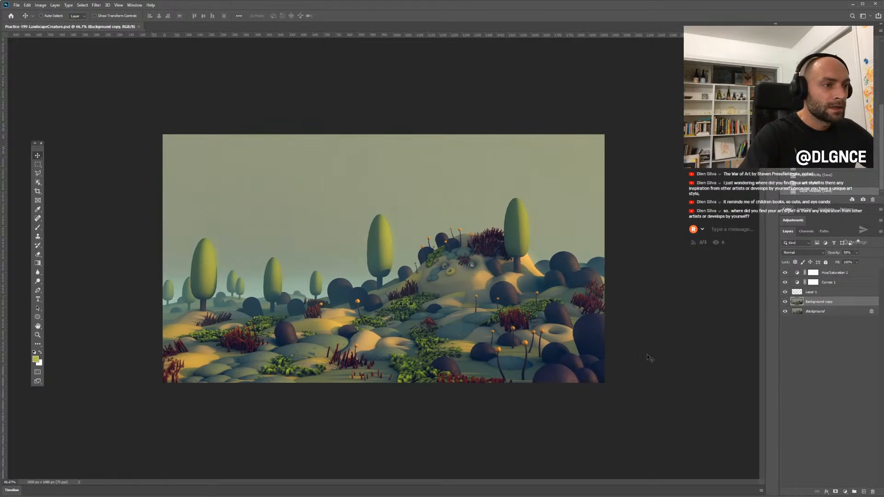
click(784, 273)
click(785, 272)
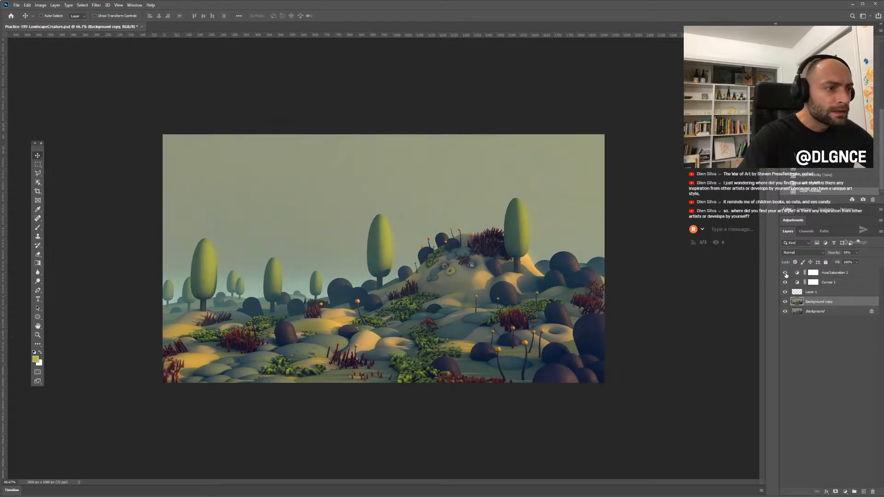
Step: Add a Levels adjustment layer that brightens the highlights and slightly lifts the output blacks, and place it beneath the Curves layer
click(835, 275)
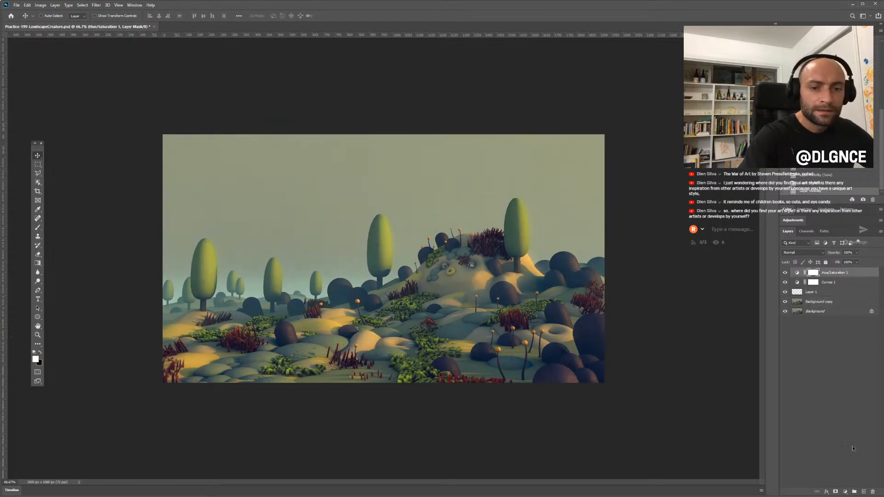
click(844, 492)
click(840, 396)
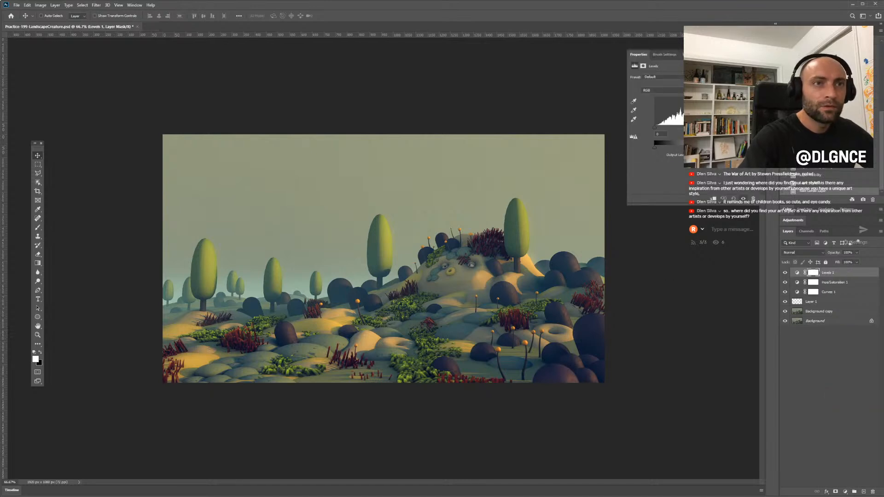
drag(718, 128, 709, 128)
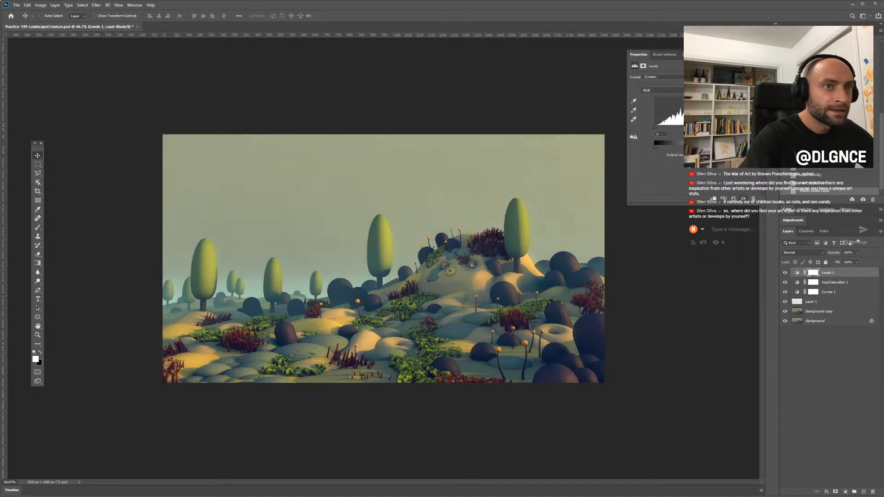
drag(708, 127, 703, 128)
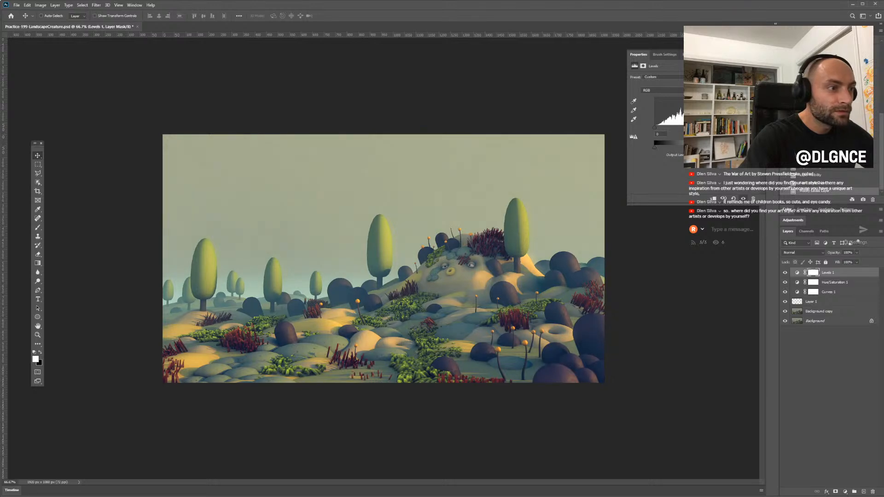
drag(654, 146, 665, 148)
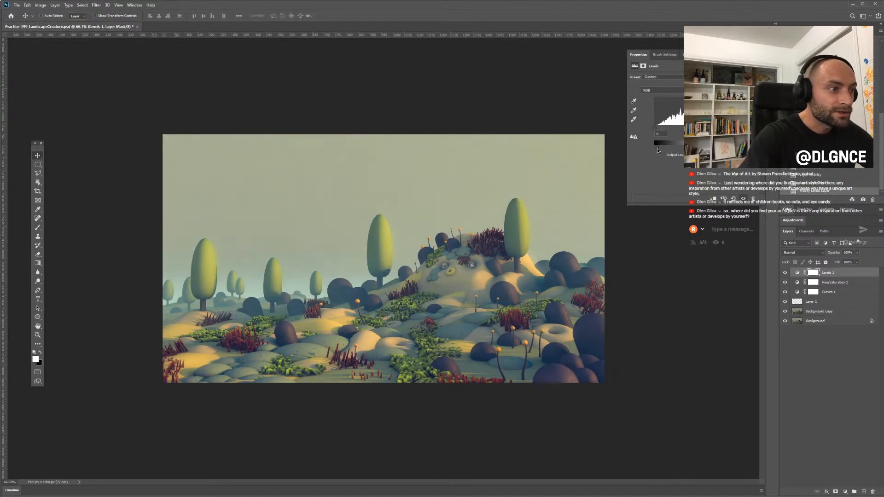
drag(824, 292, 831, 295)
Step: Adjust the Blue channel curve of the Curves adjustment layer and close its properties
click(797, 282)
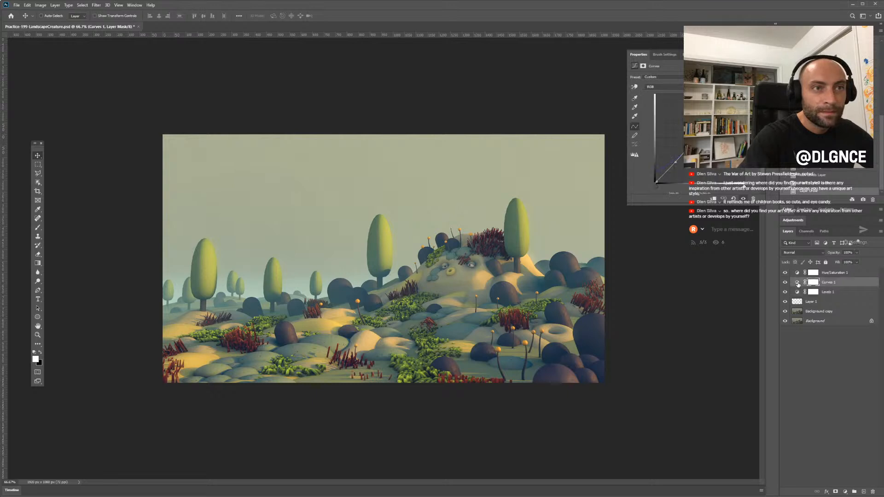
click(662, 86)
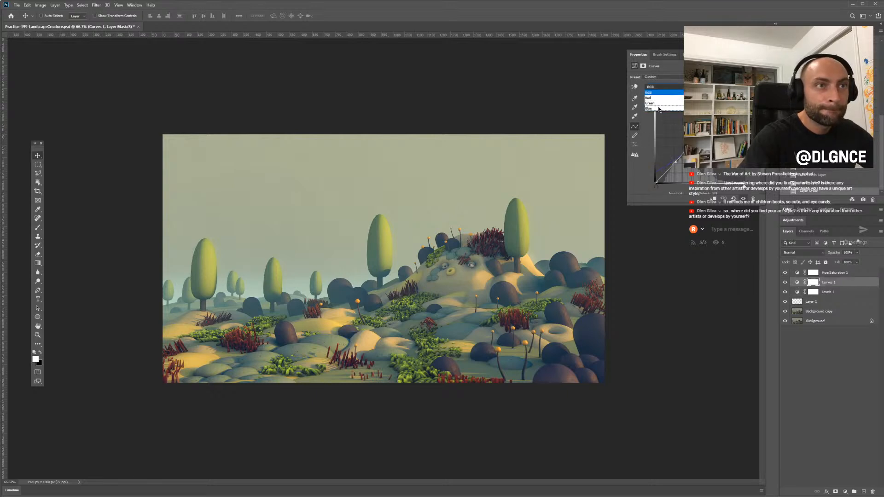
click(658, 109)
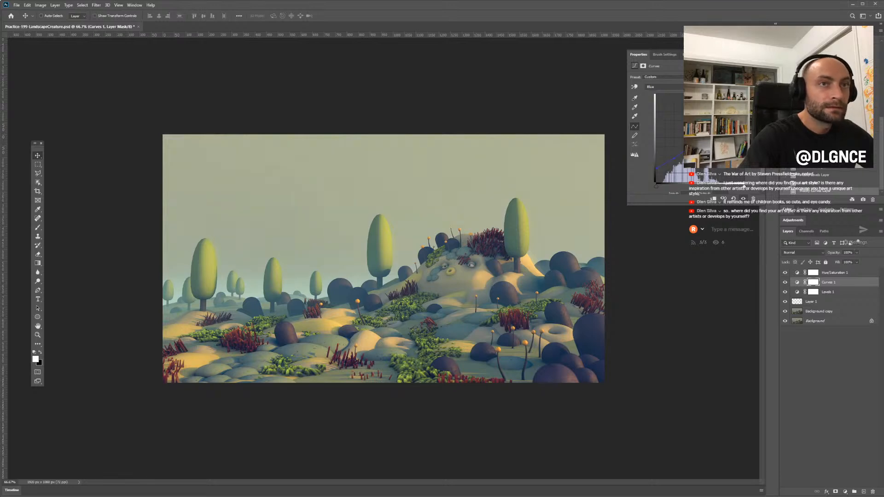
click(753, 54)
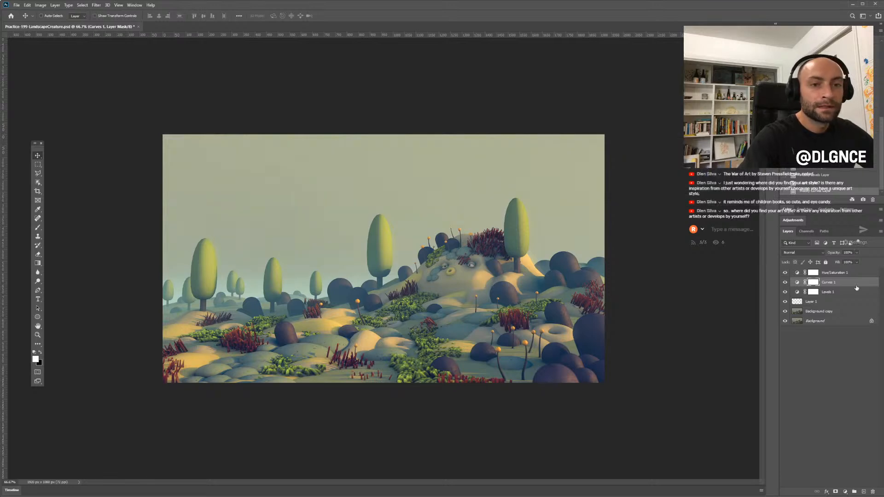
Step: Duplicate the Background copy layer and add 3.44% Gaussian monochromatic noise to the duplicate
click(824, 312)
right_click(824, 312)
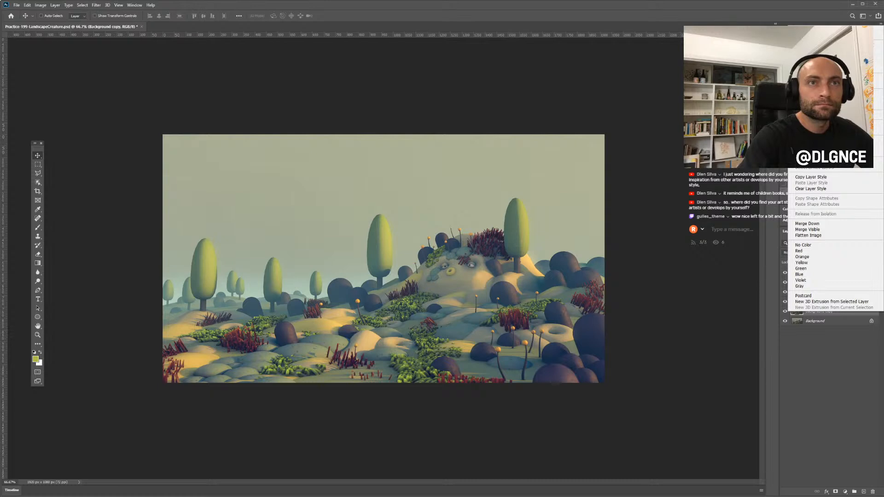
click(810, 69)
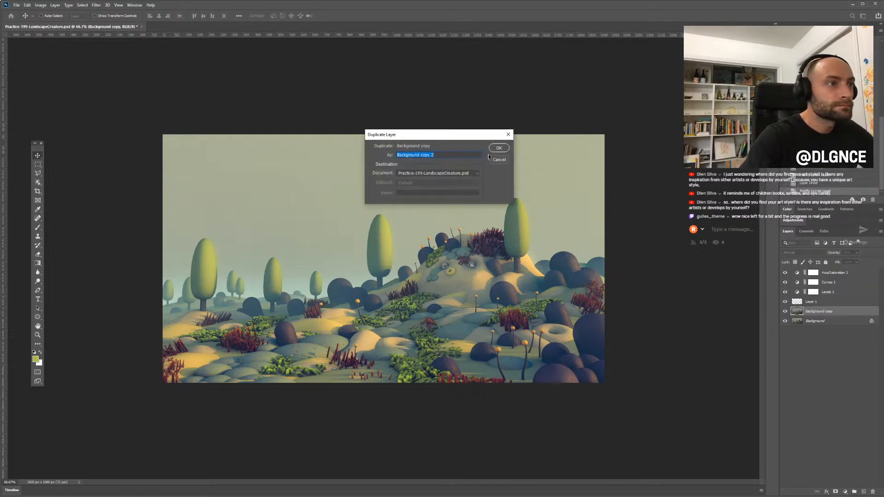
click(499, 148)
click(96, 5)
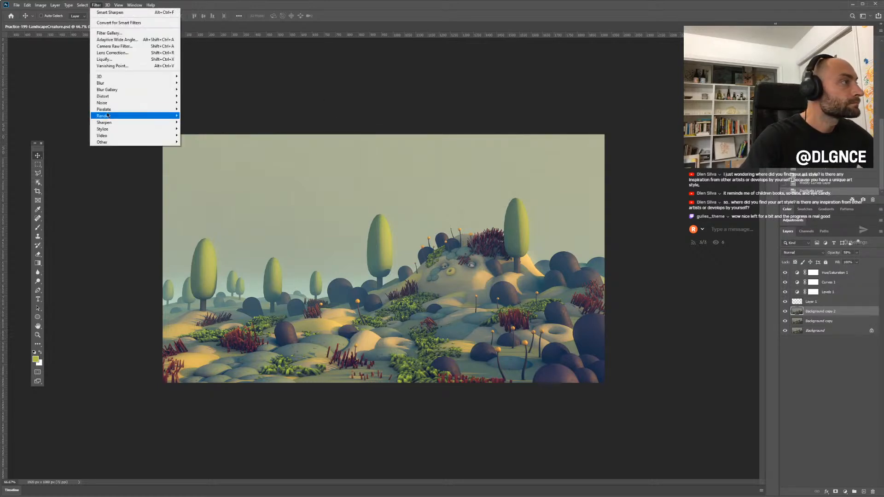
mouse_move(110, 106)
click(194, 103)
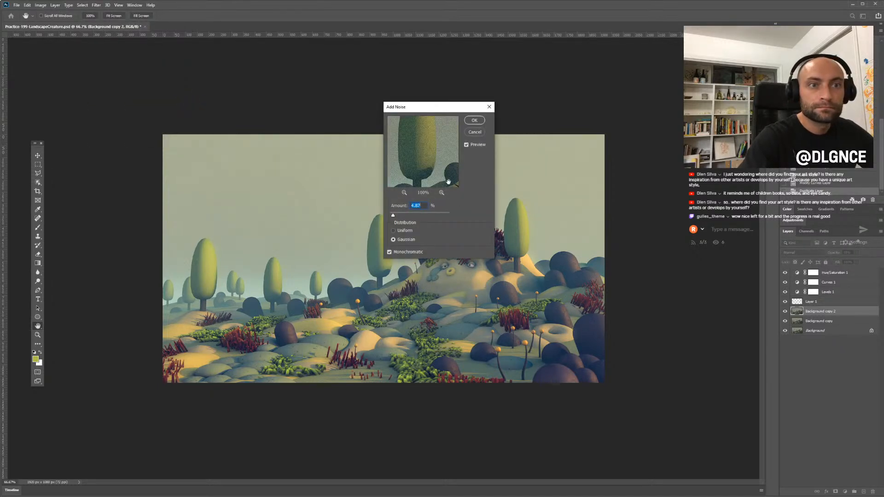
drag(434, 111, 554, 197)
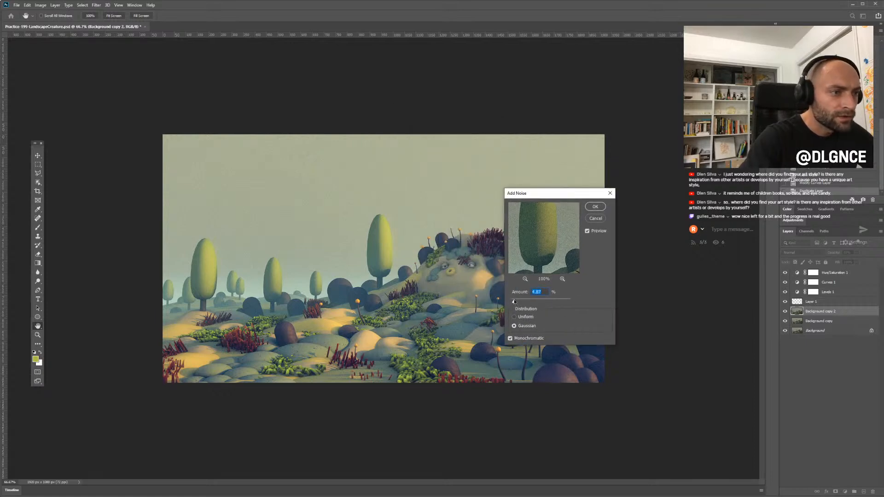
drag(514, 301, 512, 302)
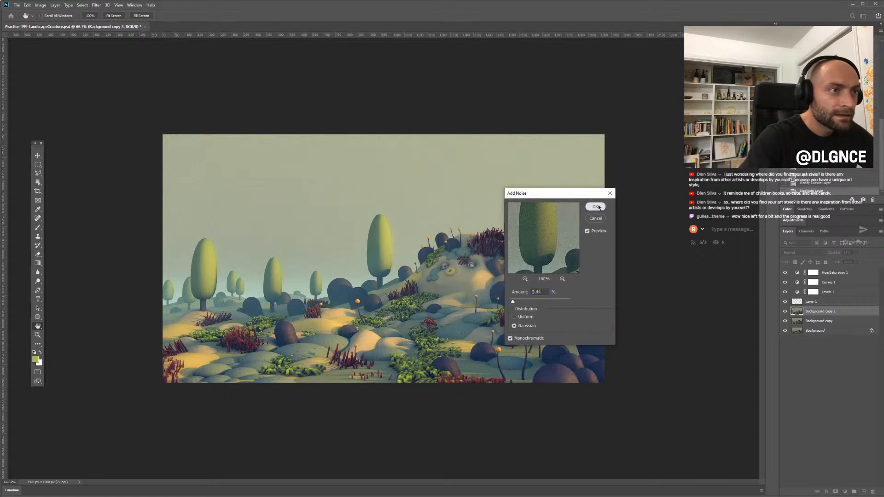
click(596, 219)
Step: Try the noise layer in Overlay blending at 9% opacity, compare the image with and without it, and delete the layer
click(803, 253)
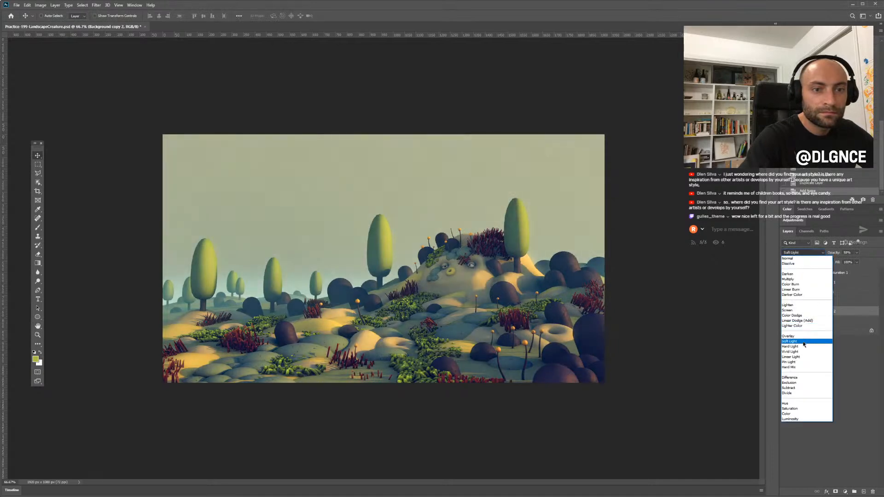
click(790, 337)
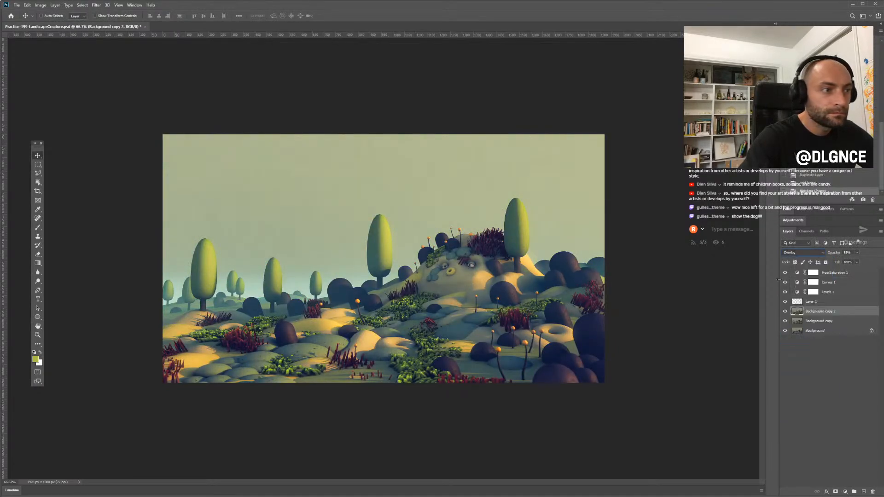
click(785, 311)
click(785, 311)
drag(833, 253, 821, 256)
key(shift+alt+n)
text(9)
key(Return)
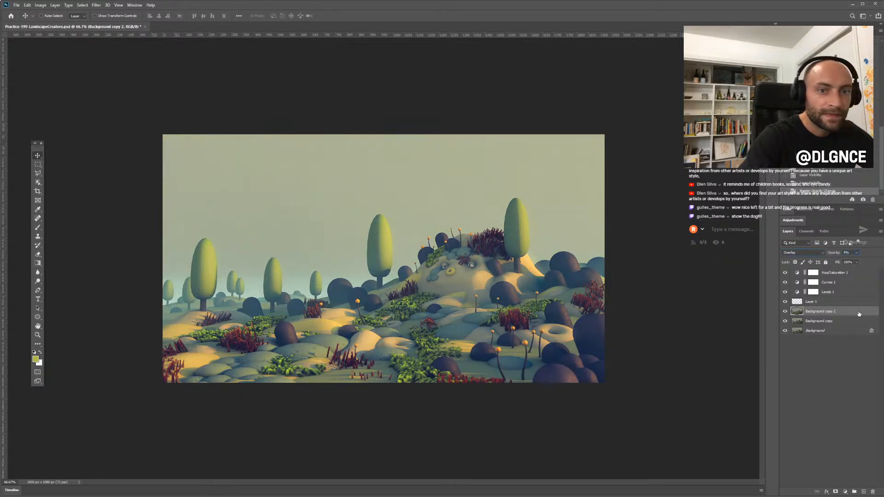
click(873, 492)
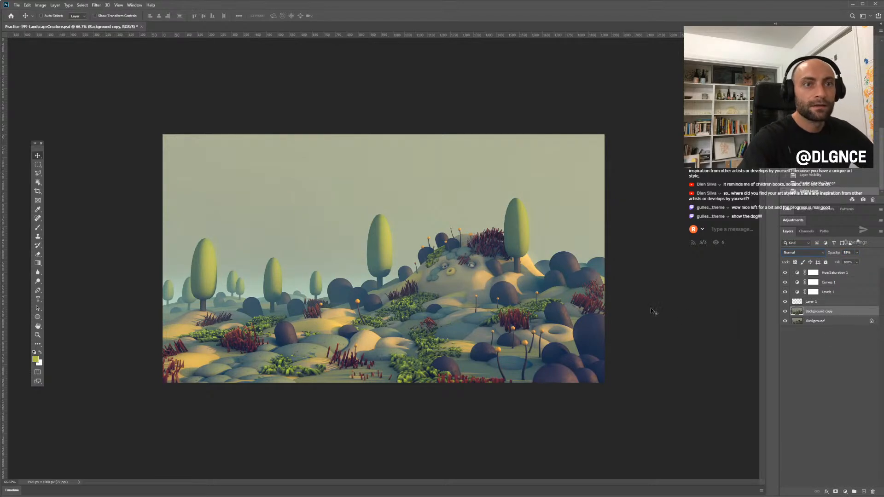
Step: Save the layered document and switch to the 199-LandscapeCreature folder window
key(ctrl+s)
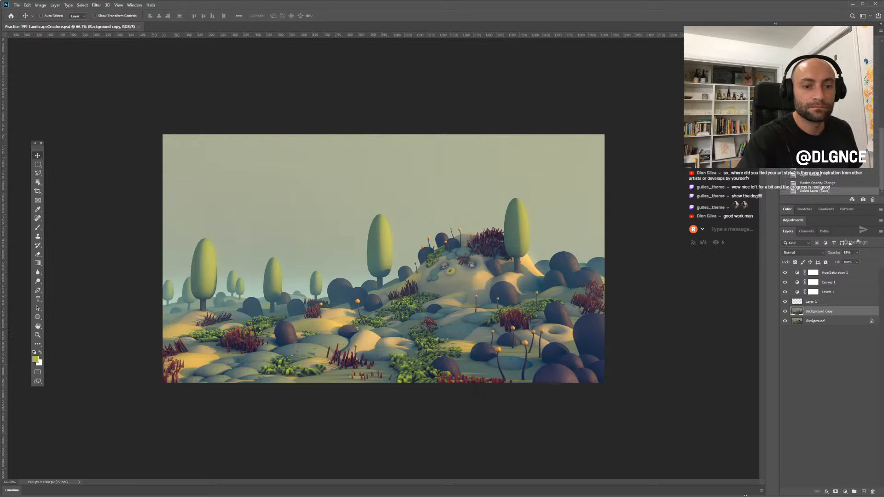
key(alt+Tab)
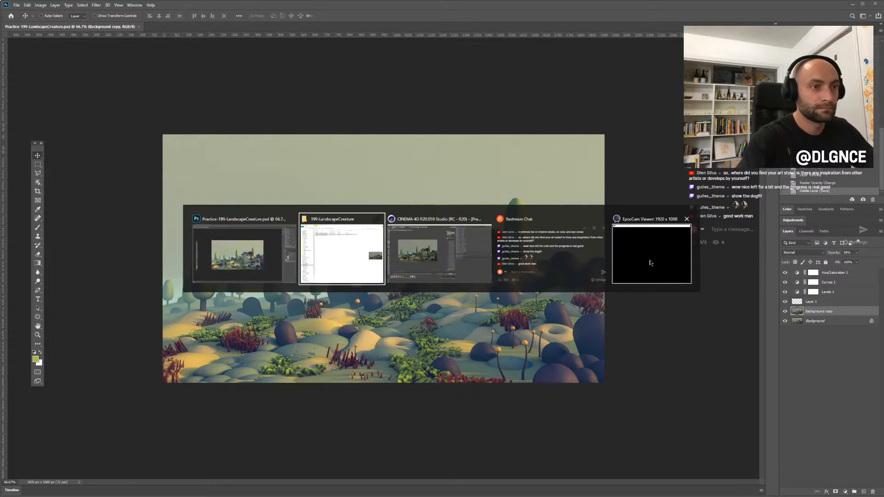